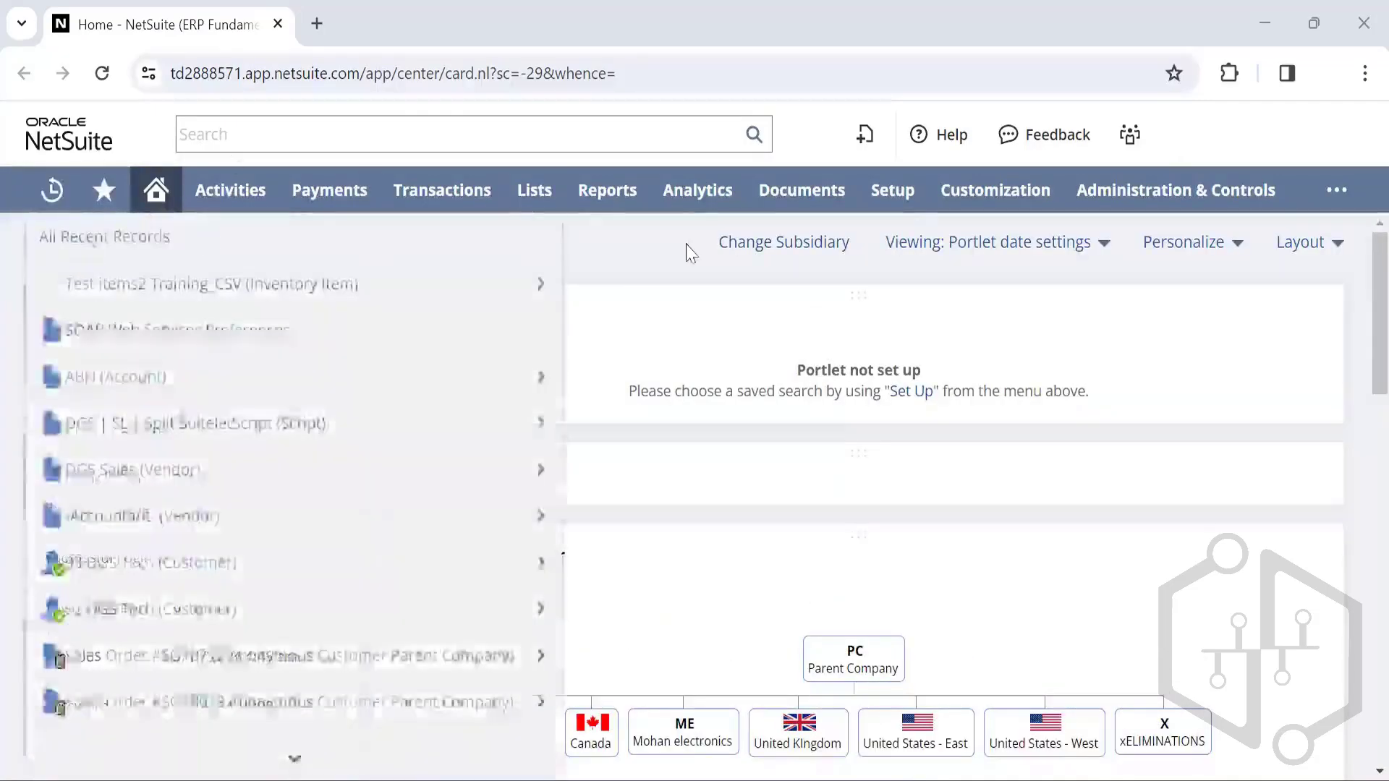
Step: Look over the home dashboard's portlets, including Reminders, My login audit, Subsidiary Navigator and System Notes Audit Log
scroll(515, 384, down, 1)
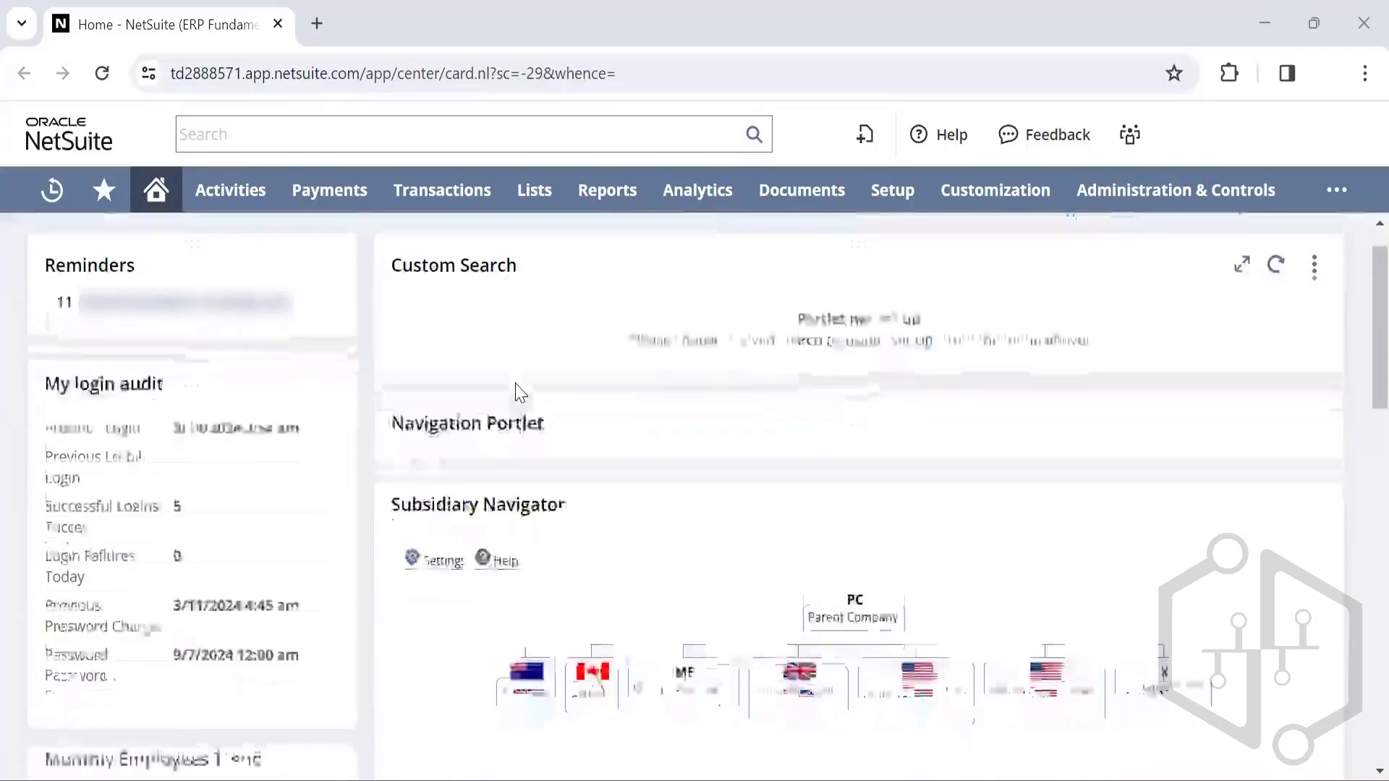
scroll(516, 384, up, 1)
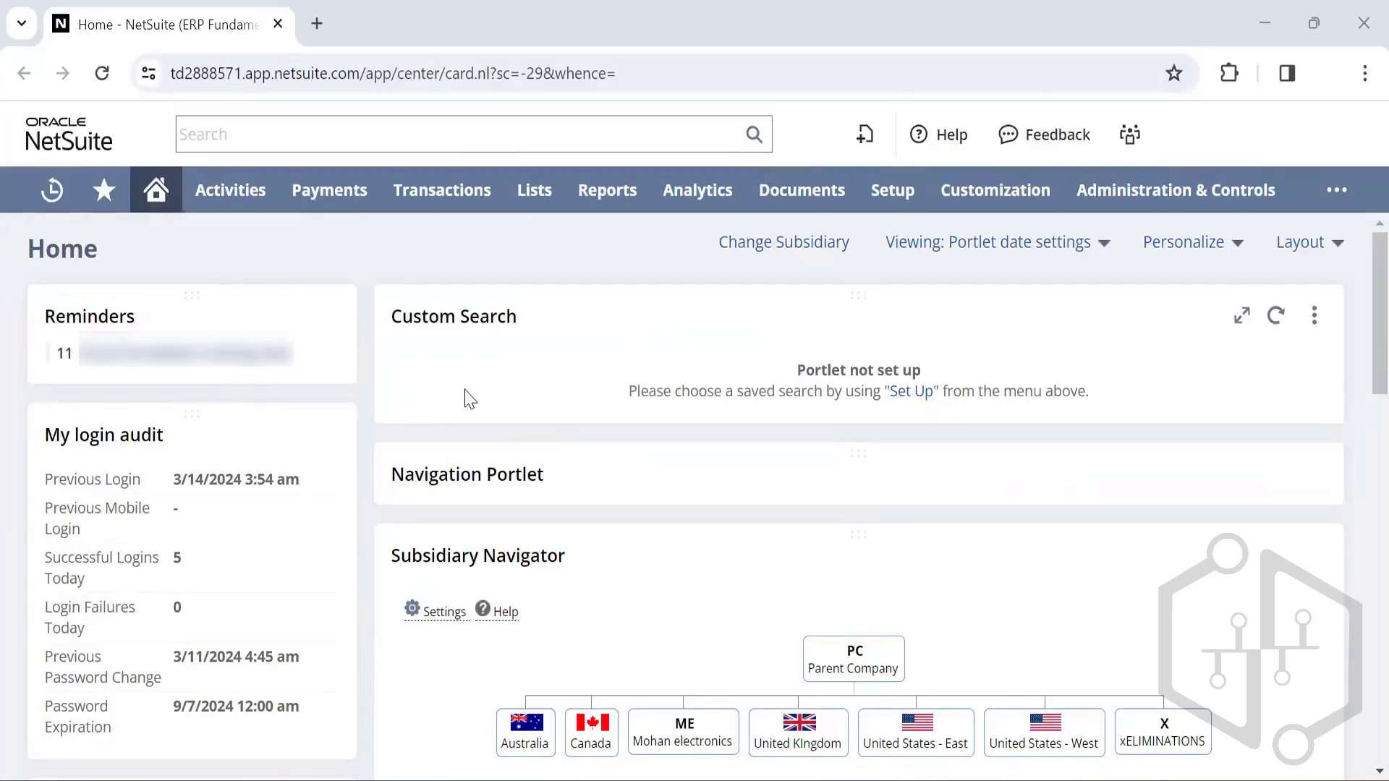
scroll(497, 378, down, 2)
scroll(498, 378, up, 2)
scroll(505, 367, down, 1)
scroll(505, 366, up, 1)
scroll(670, 548, down, 4)
scroll(672, 551, down, 1)
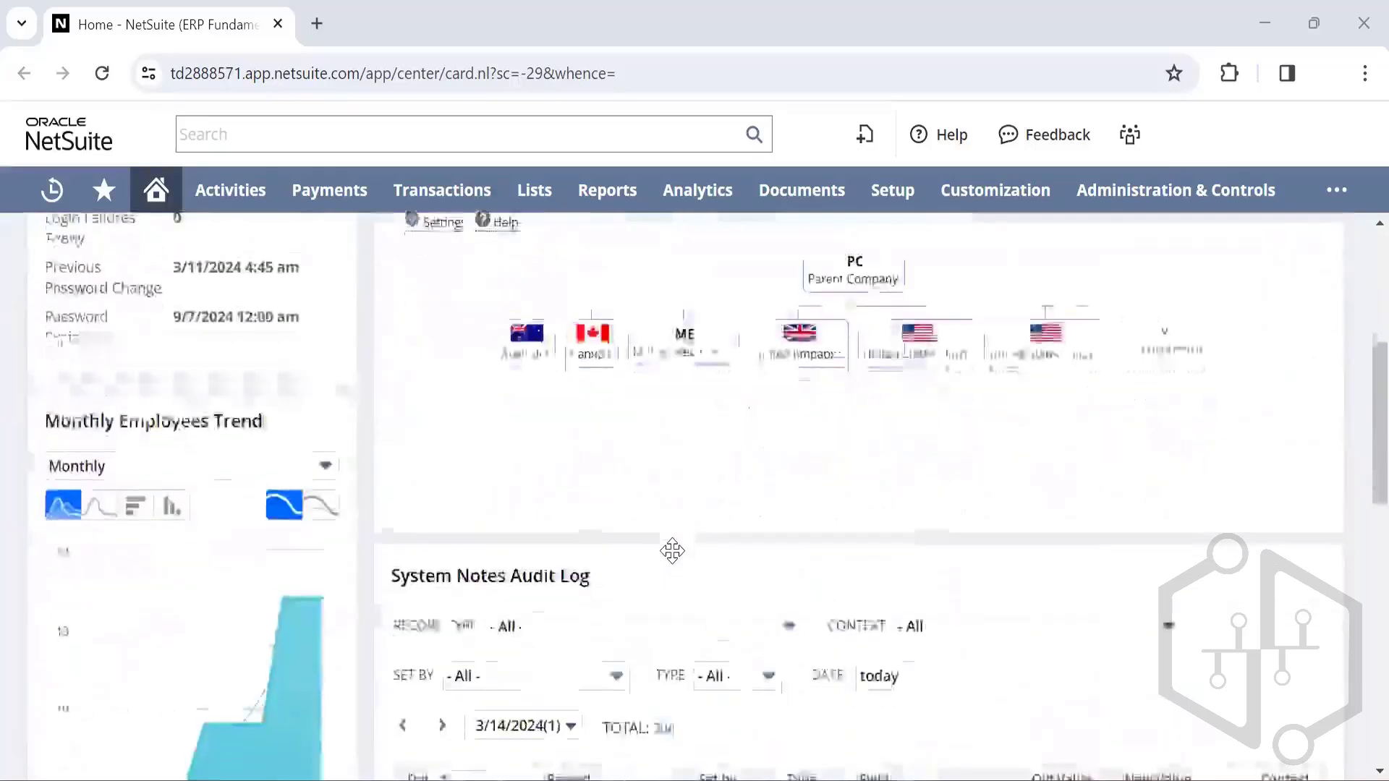
scroll(672, 551, up, 2)
scroll(672, 551, down, 1)
scroll(672, 551, up, 4)
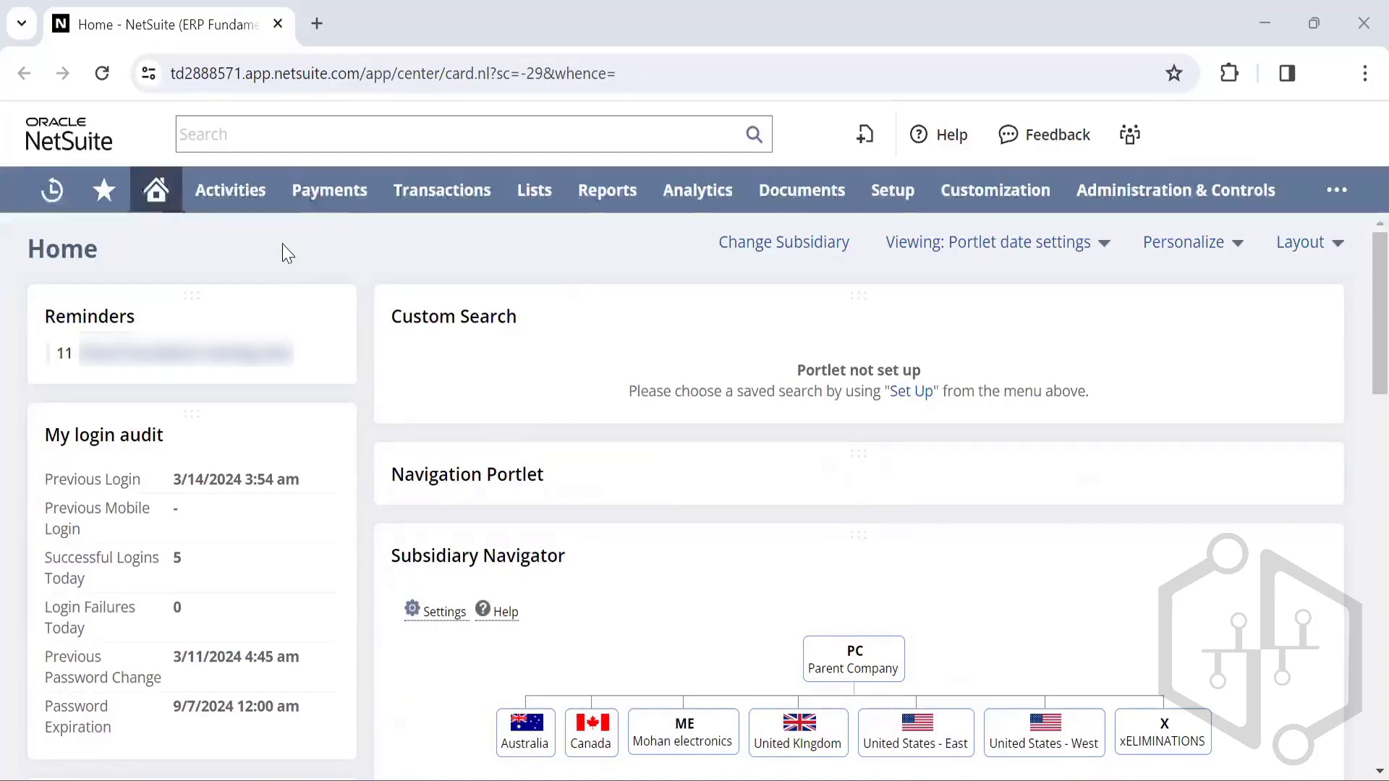
Step: Open the Vendors list from the Relationships lists in a separate browser tab and switch to it
click(200, 131)
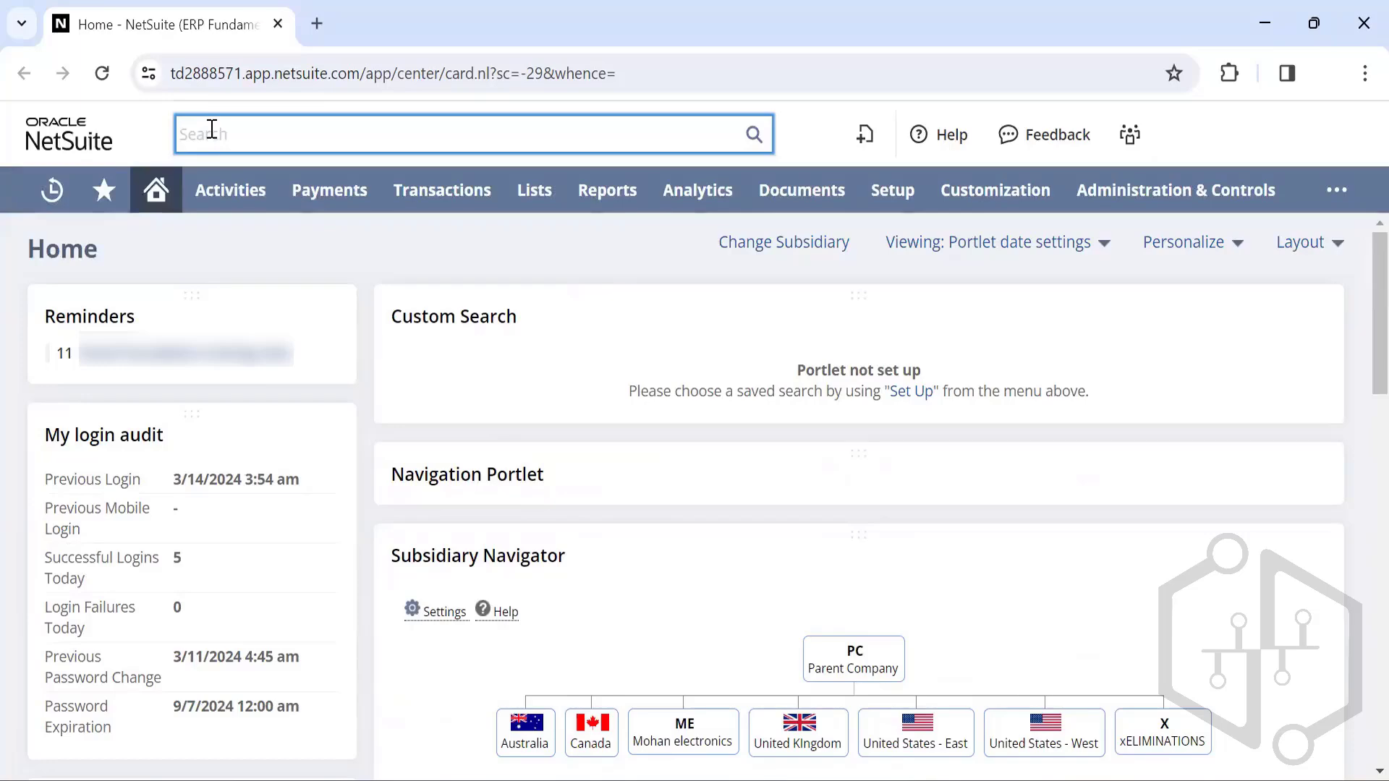
mouse_move(413, 194)
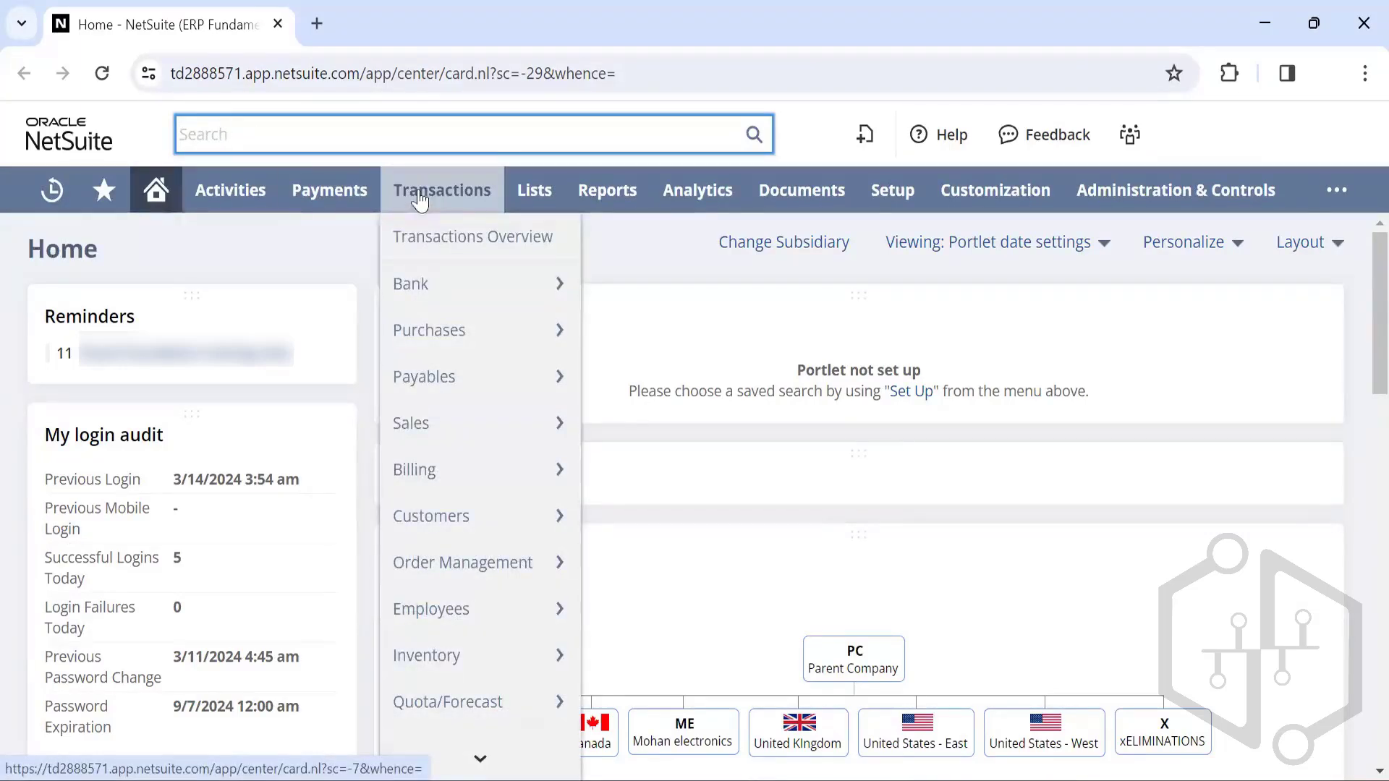
mouse_move(434, 348)
mouse_move(533, 188)
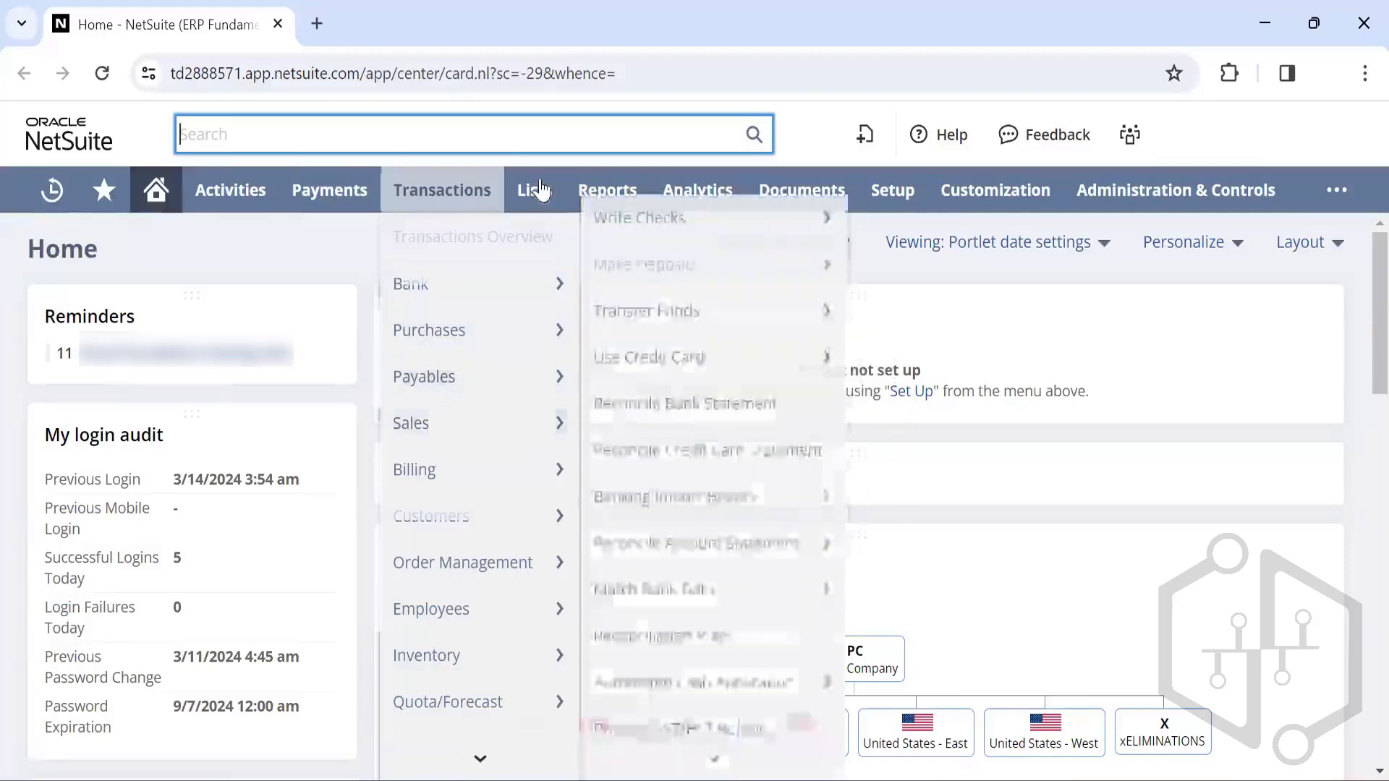
mouse_move(557, 423)
mouse_move(712, 405)
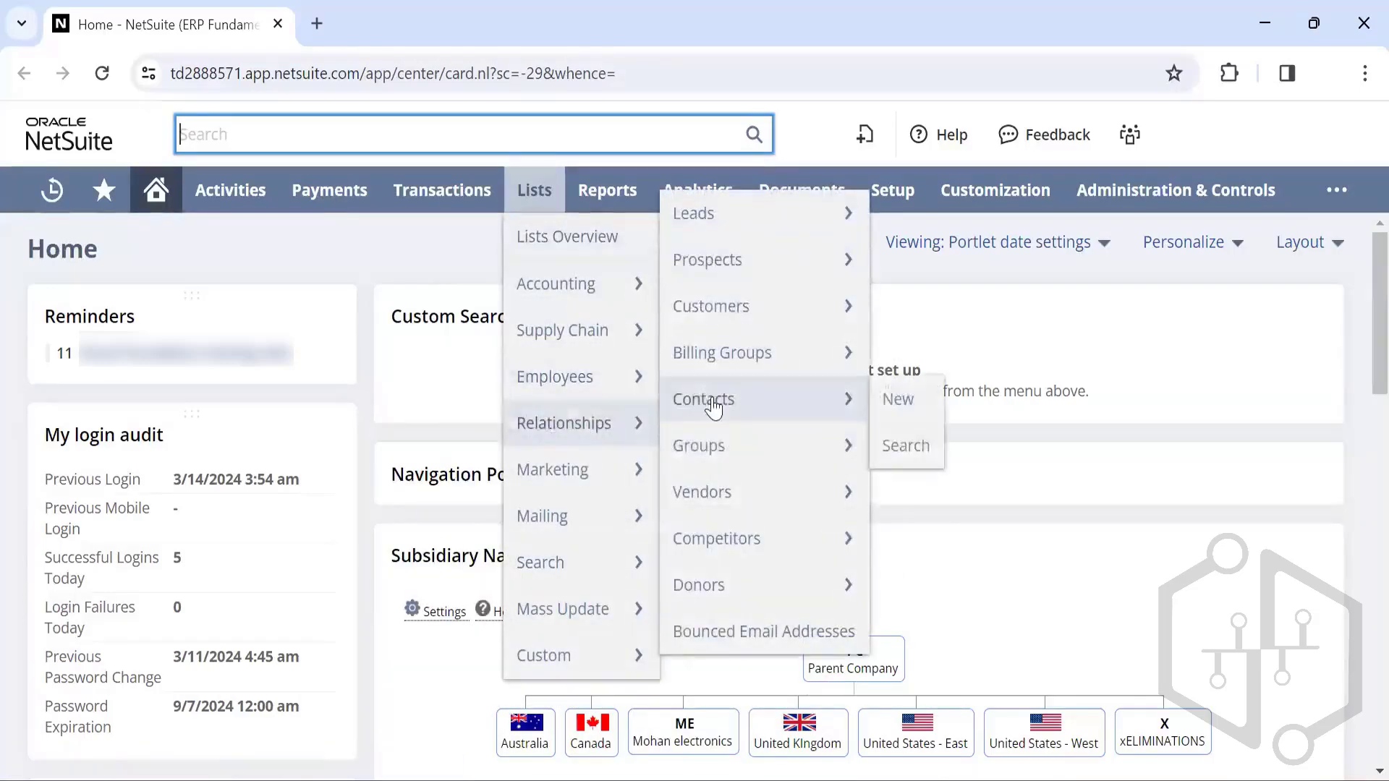
mouse_move(745, 498)
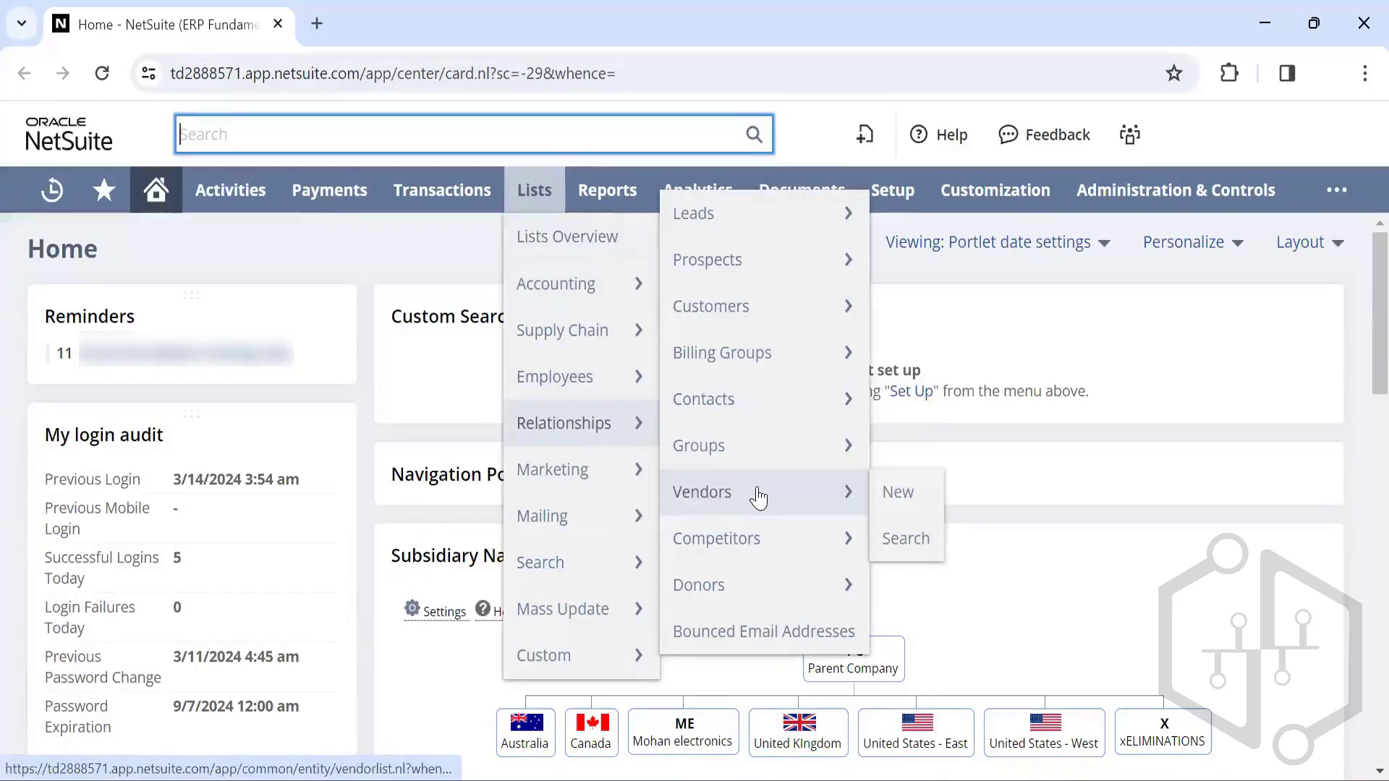
middle_click(757, 498)
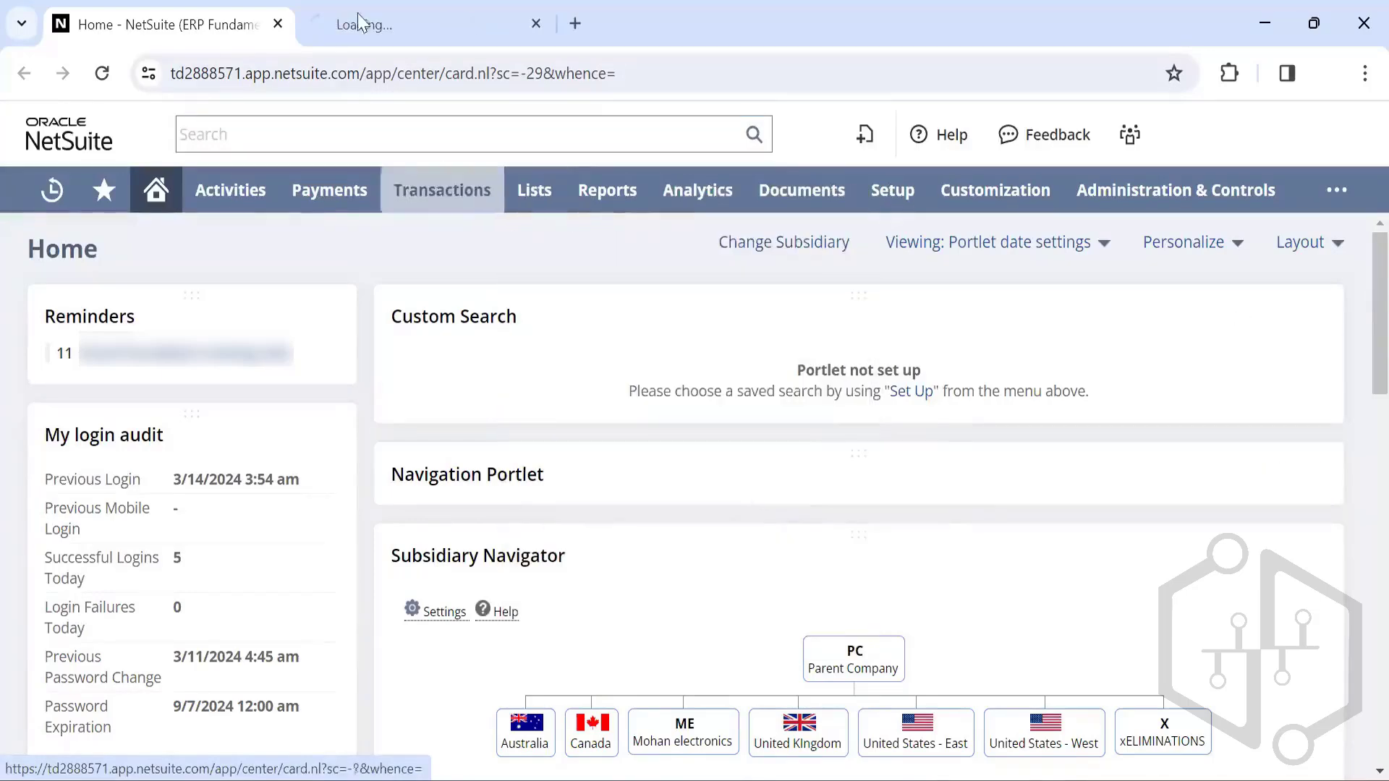
click(405, 23)
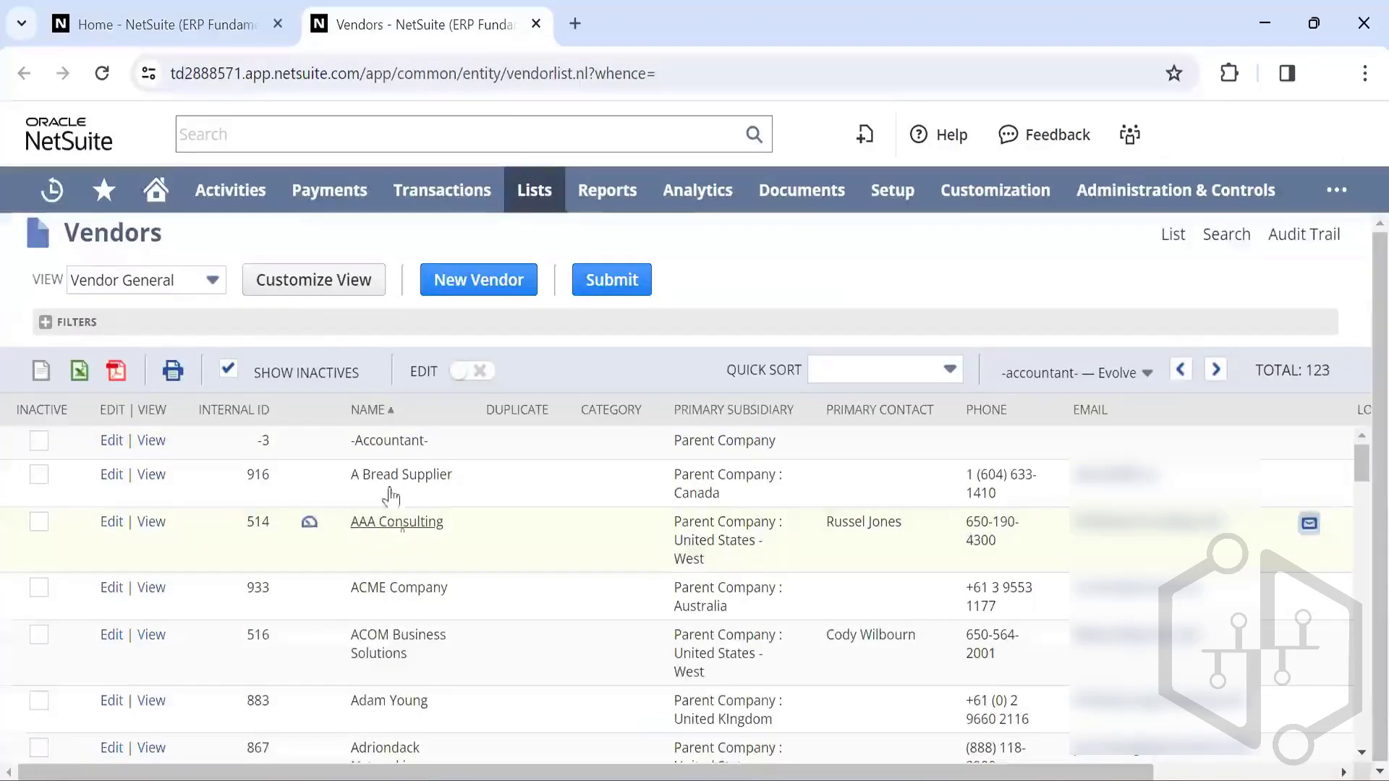
Step: Return to the home page, run a global search for "aaa consult" and clear the search text
click(128, 10)
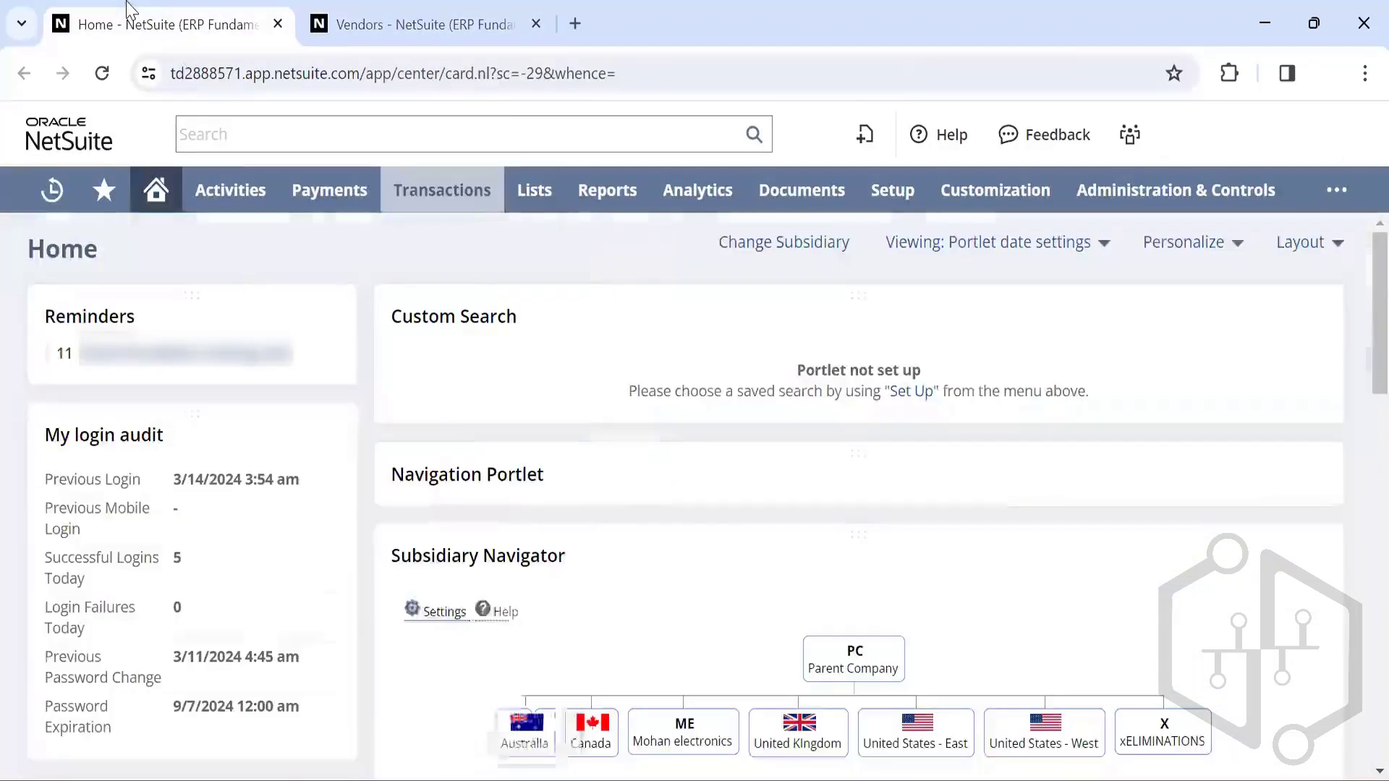
click(205, 130)
text(aaa c)
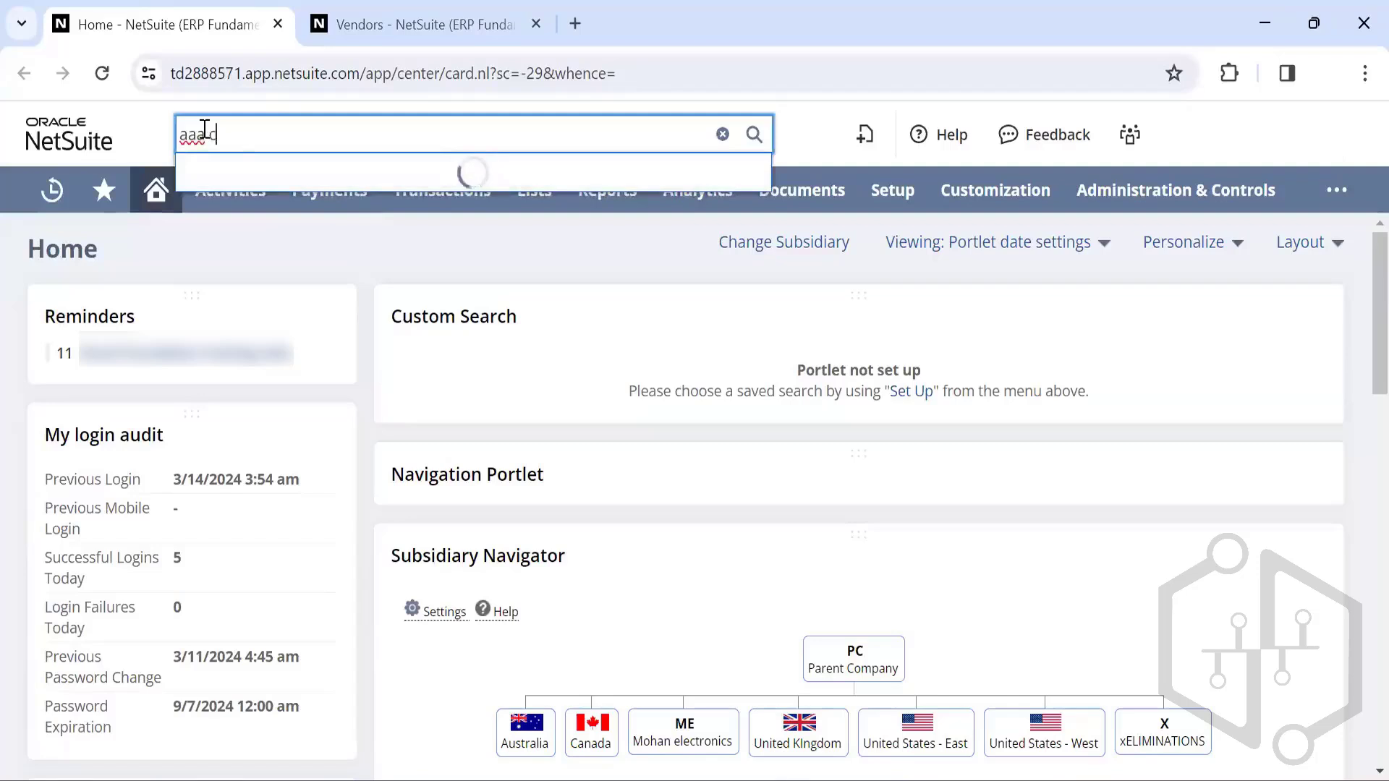
text(onsult)
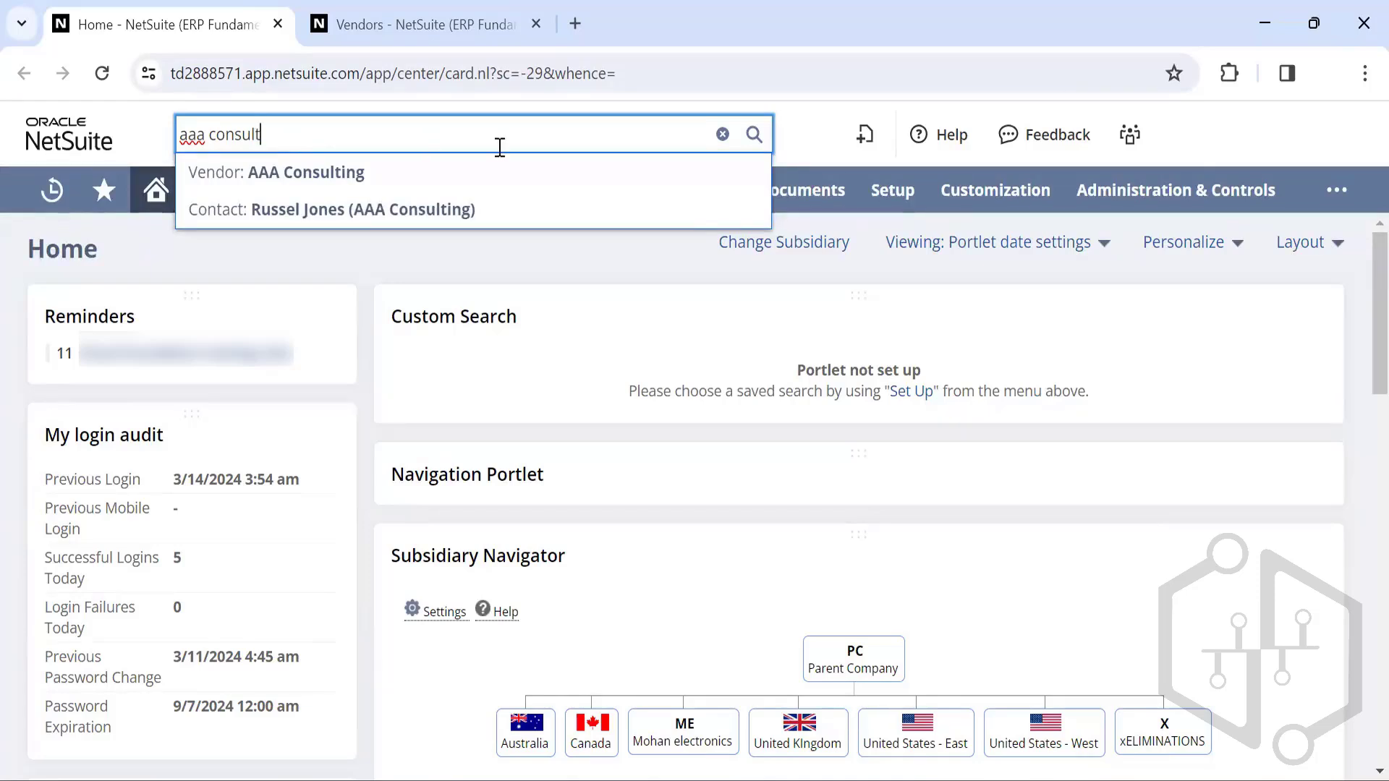
click(723, 136)
click(232, 285)
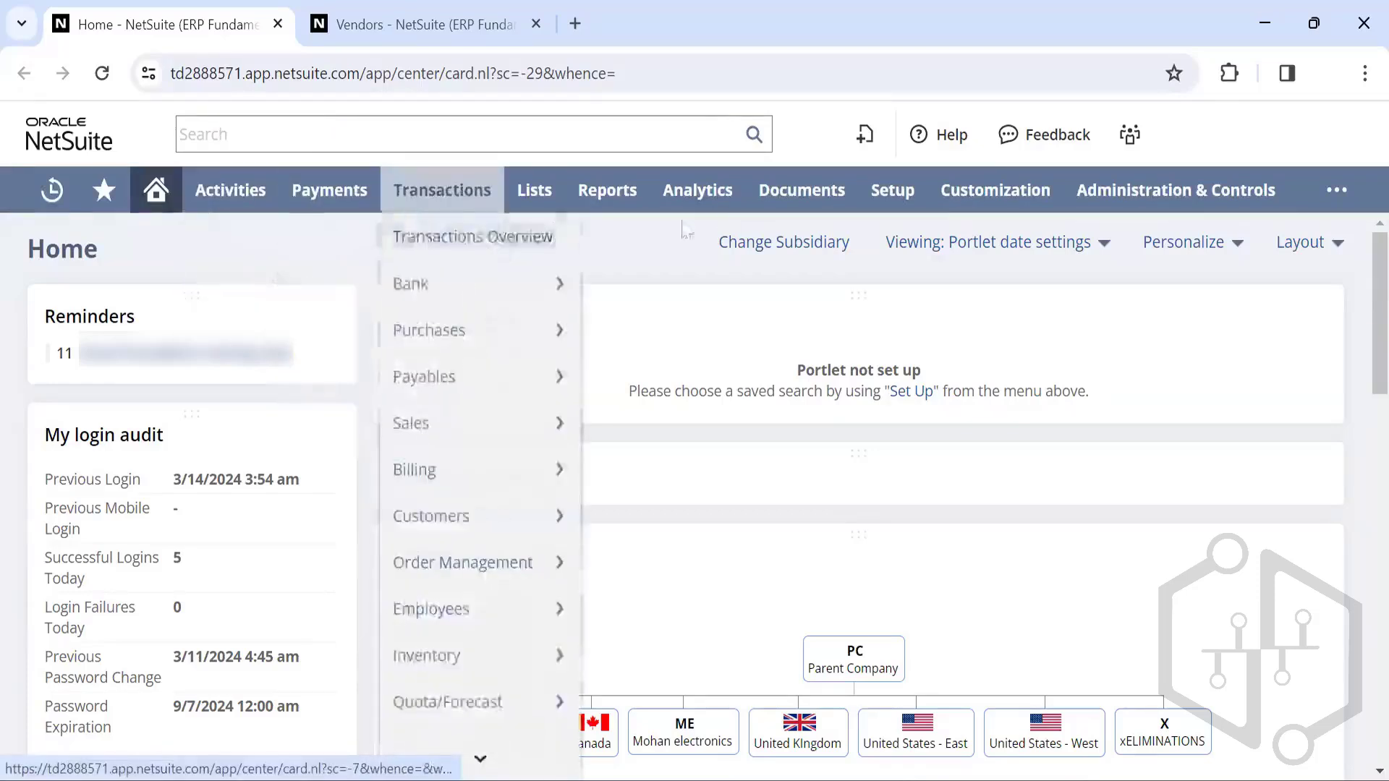
mouse_move(1134, 206)
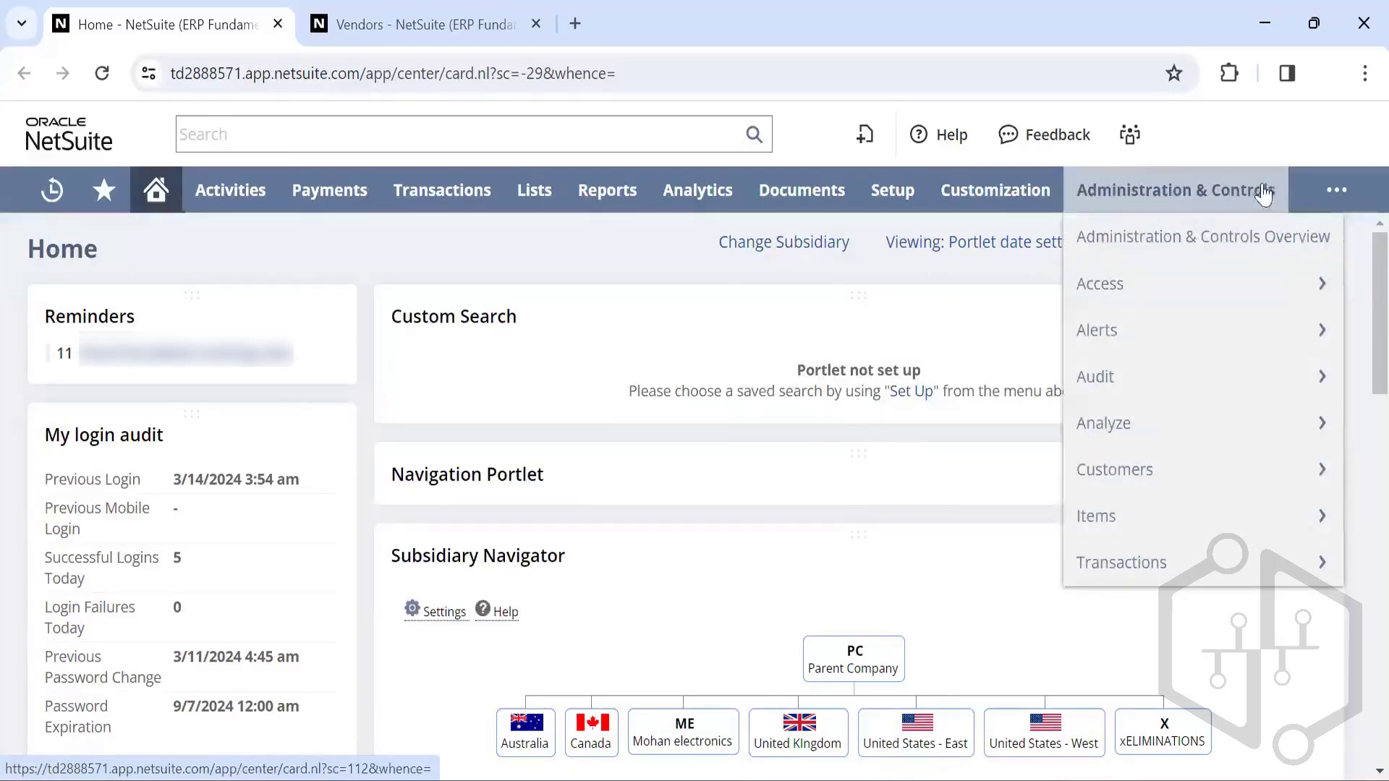
mouse_move(241, 212)
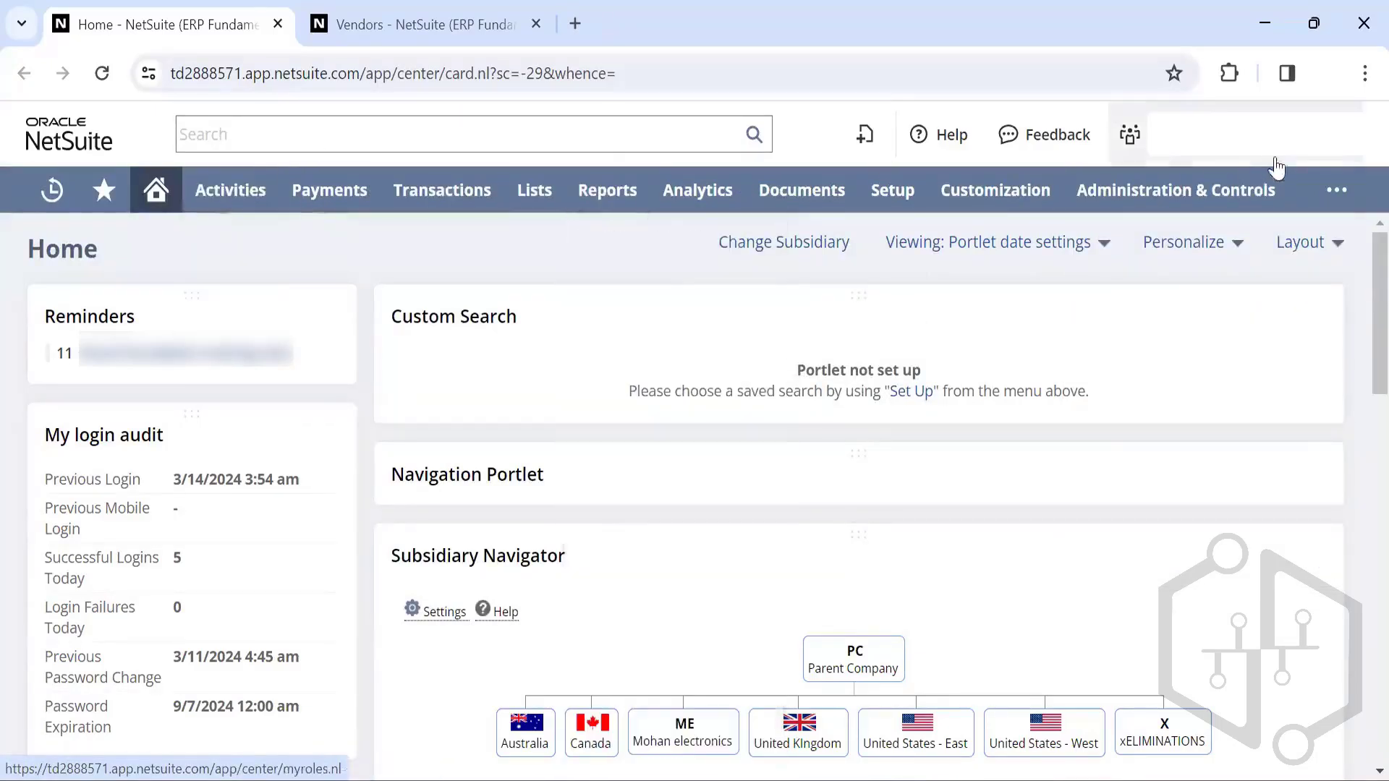
mouse_move(1259, 159)
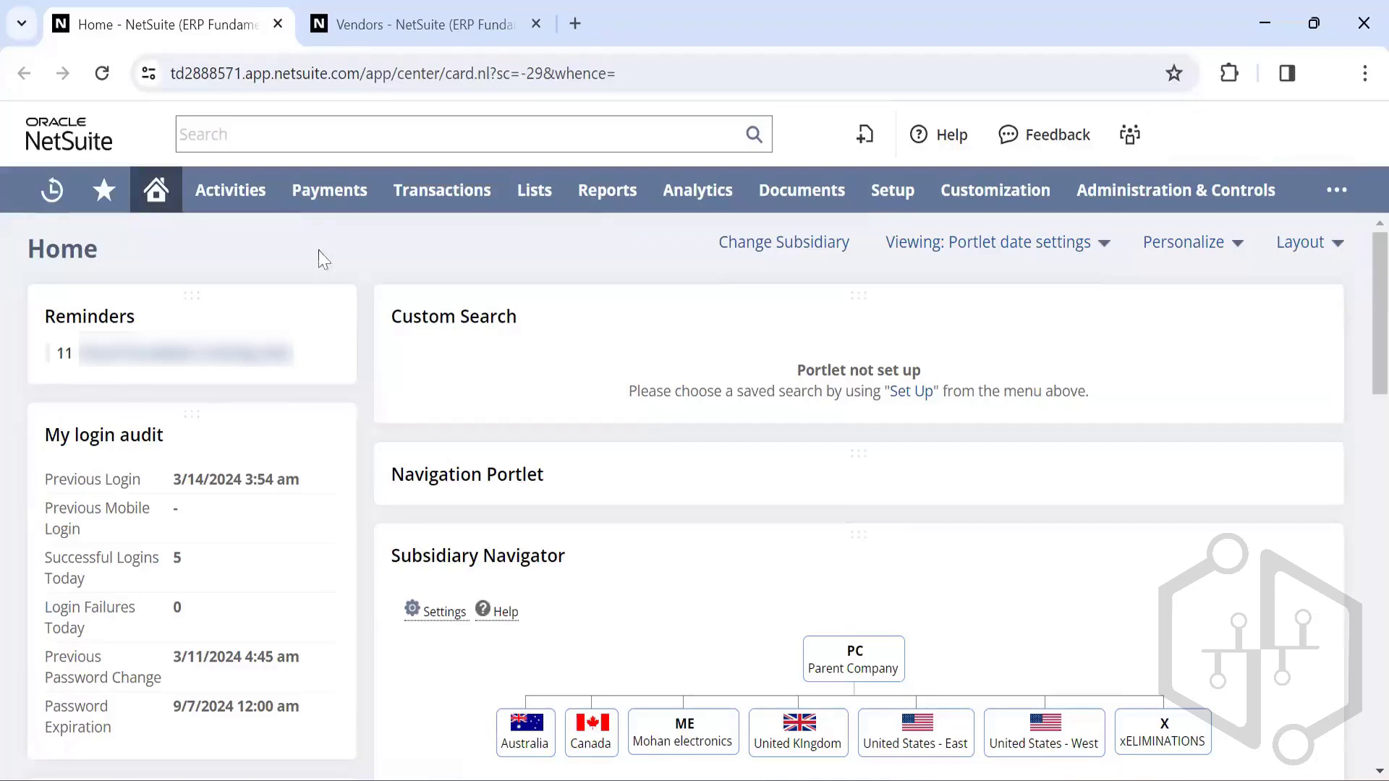
Step: Open the Chart of Accounts from the Accounting lists in a separate browser tab and switch to it
mouse_move(532, 194)
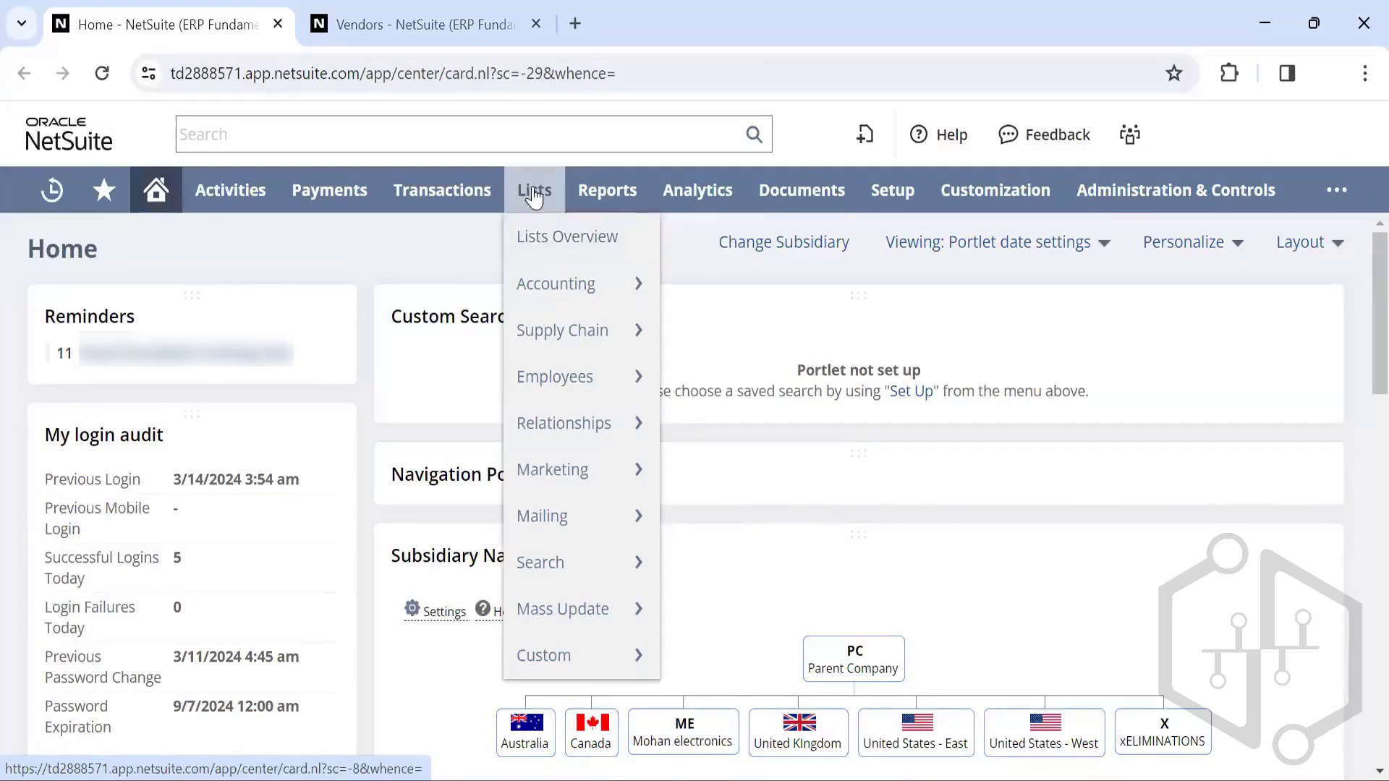
mouse_move(554, 289)
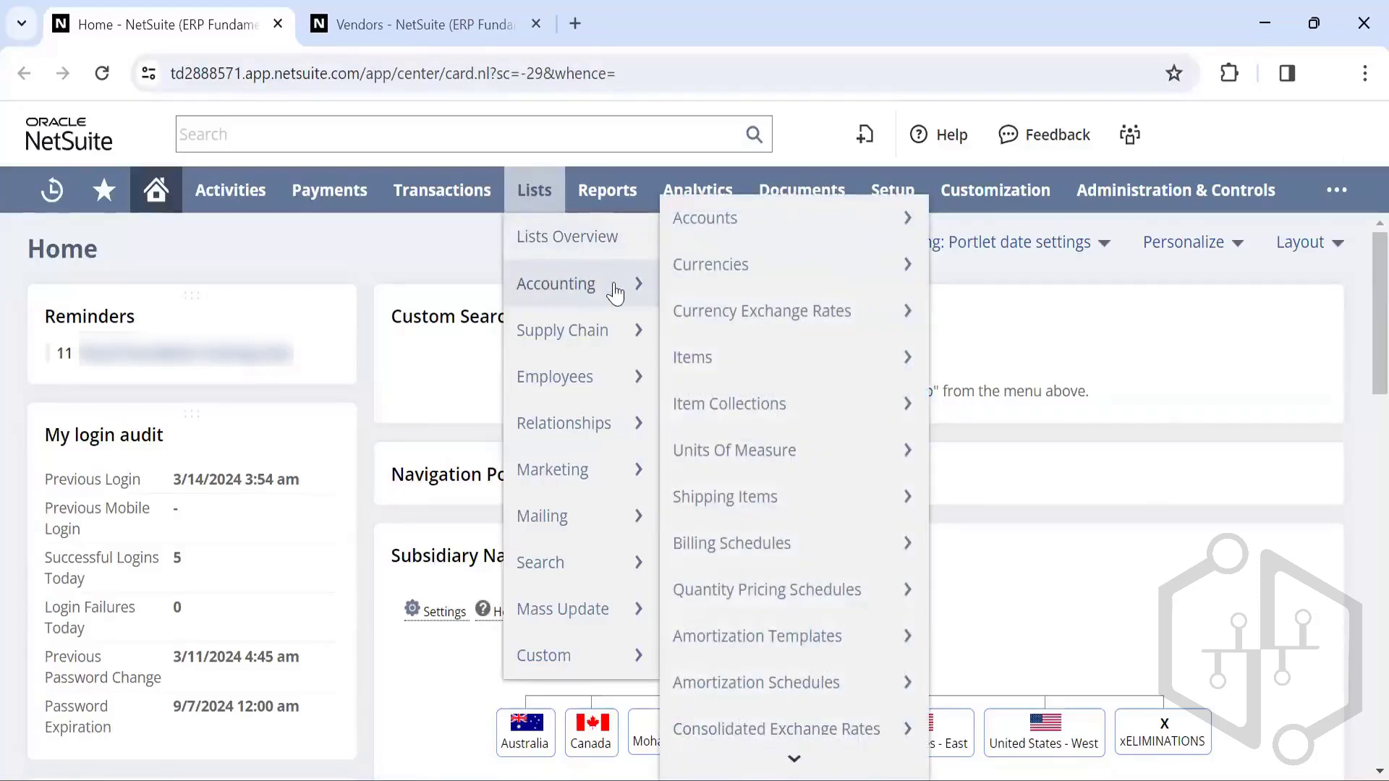
mouse_move(736, 228)
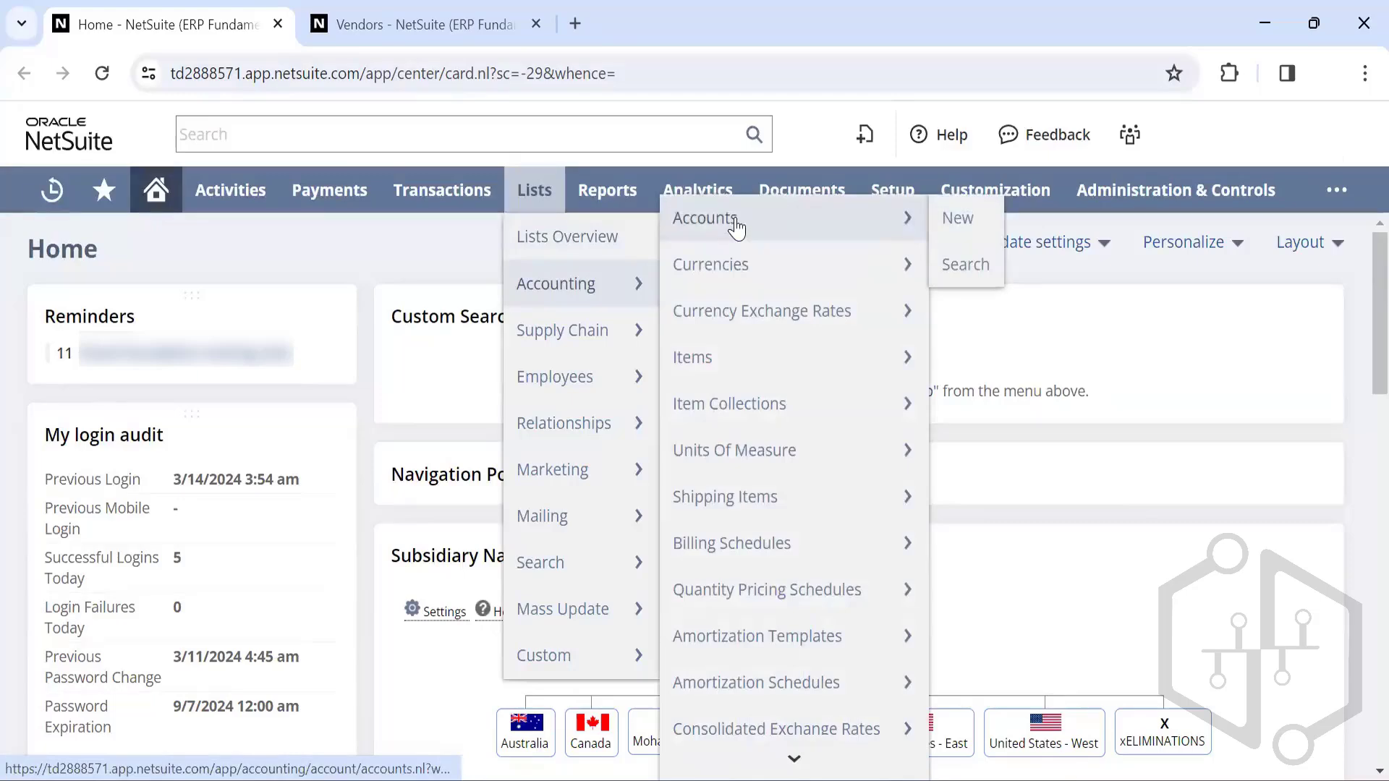
right_click(791, 219)
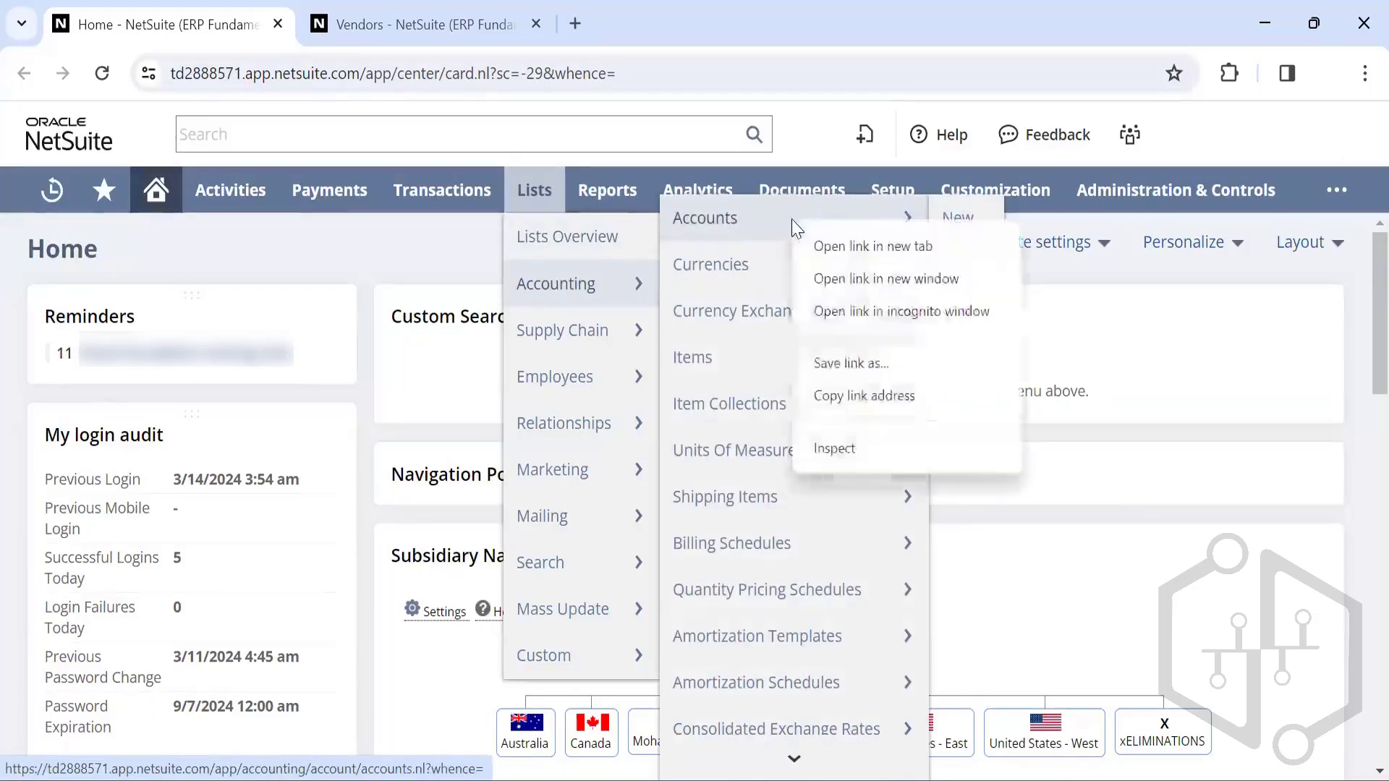
click(875, 246)
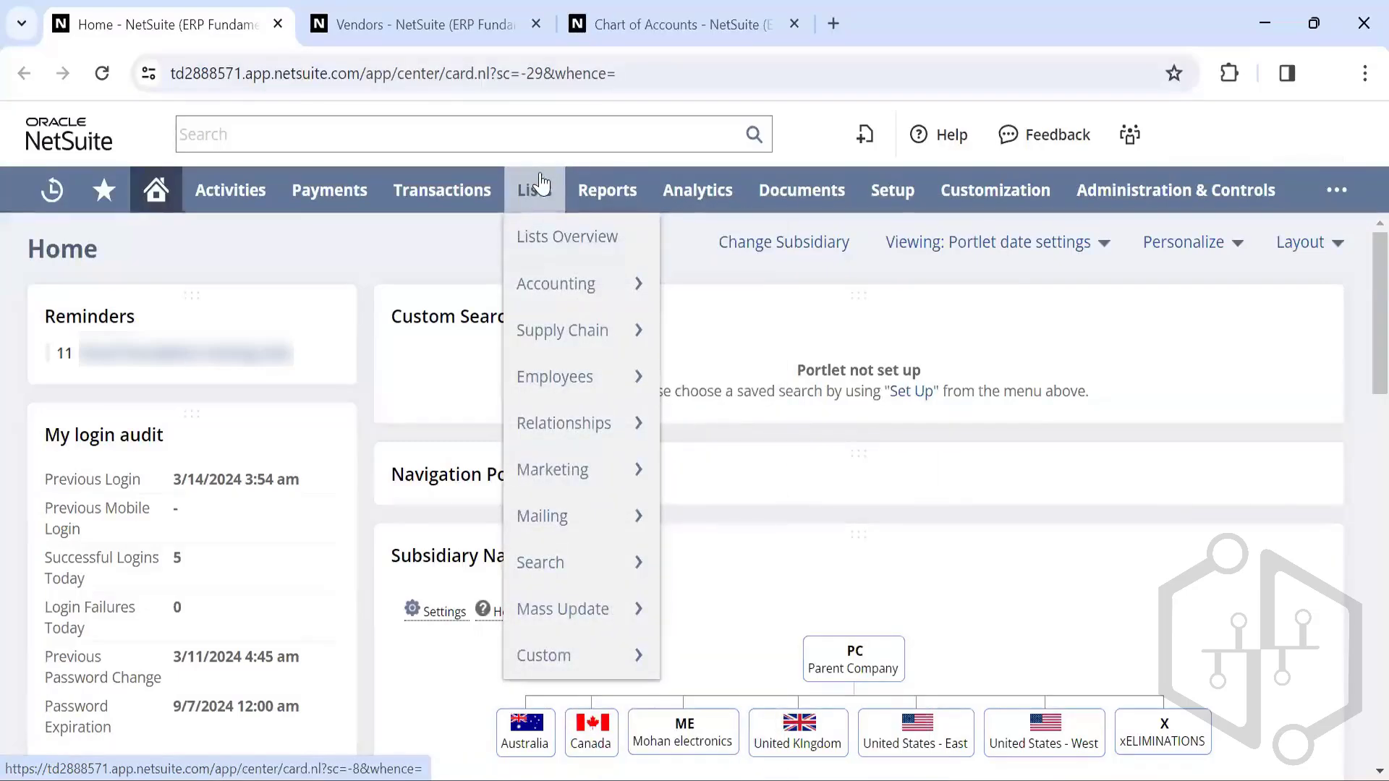
click(668, 11)
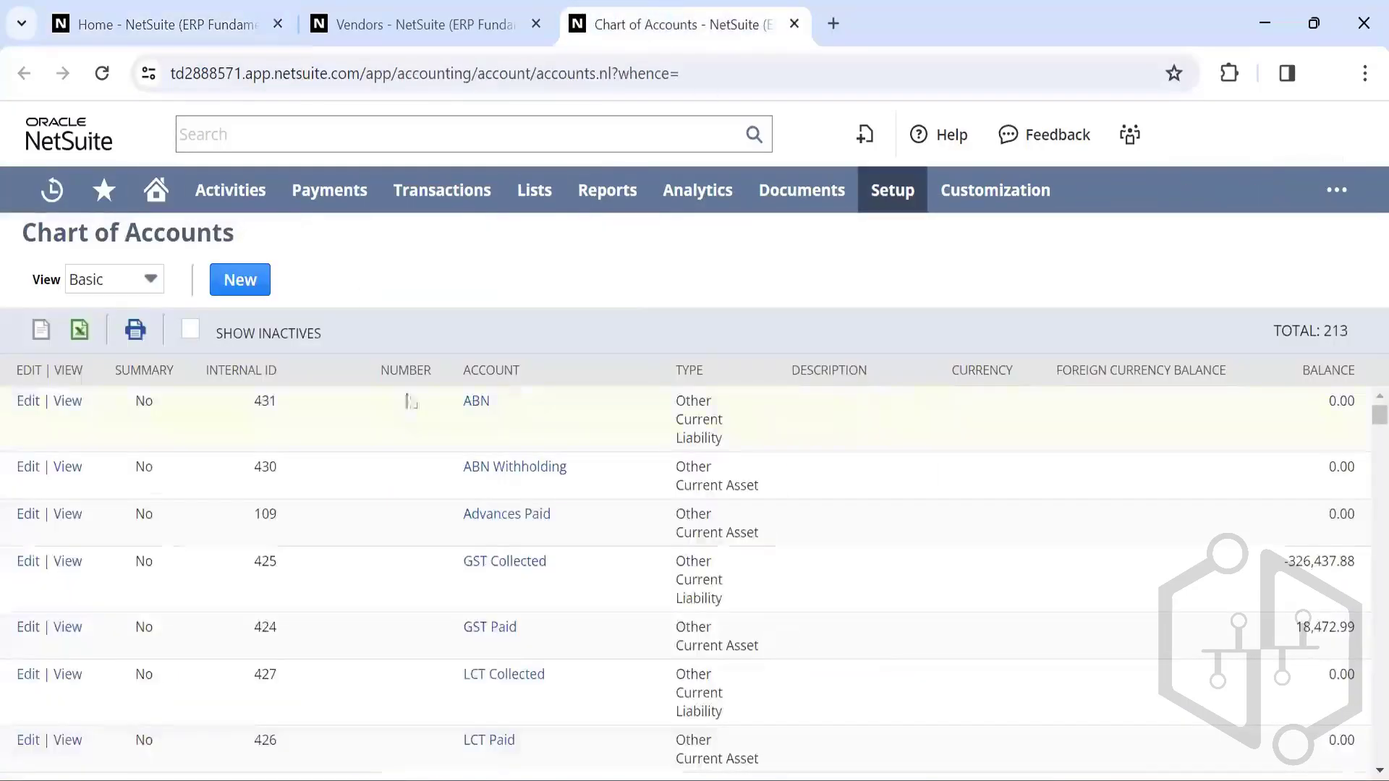
Step: Look through the accounts in the Chart of Accounts, examining their numbers, names, types and balances
scroll(555, 409, down, 5)
scroll(554, 414, down, 15)
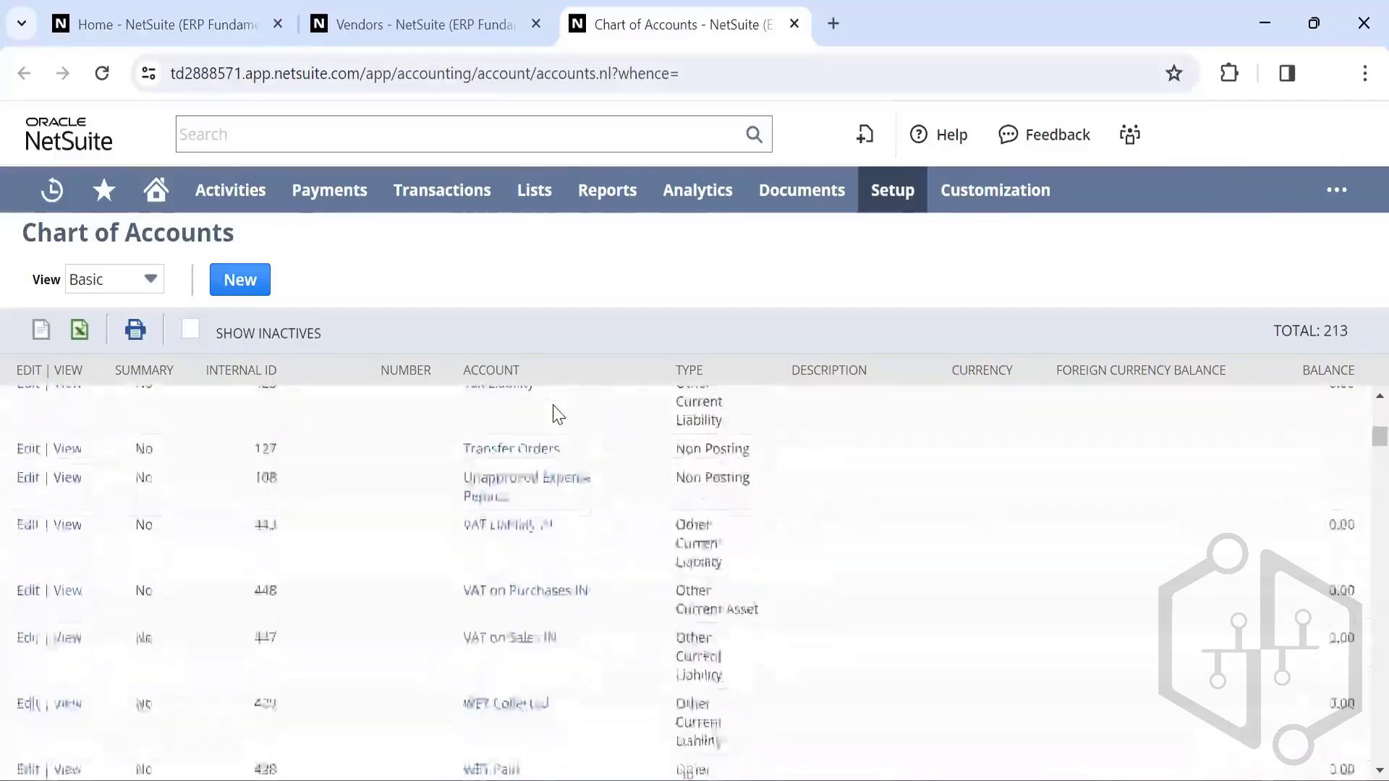
scroll(554, 411, down, 15)
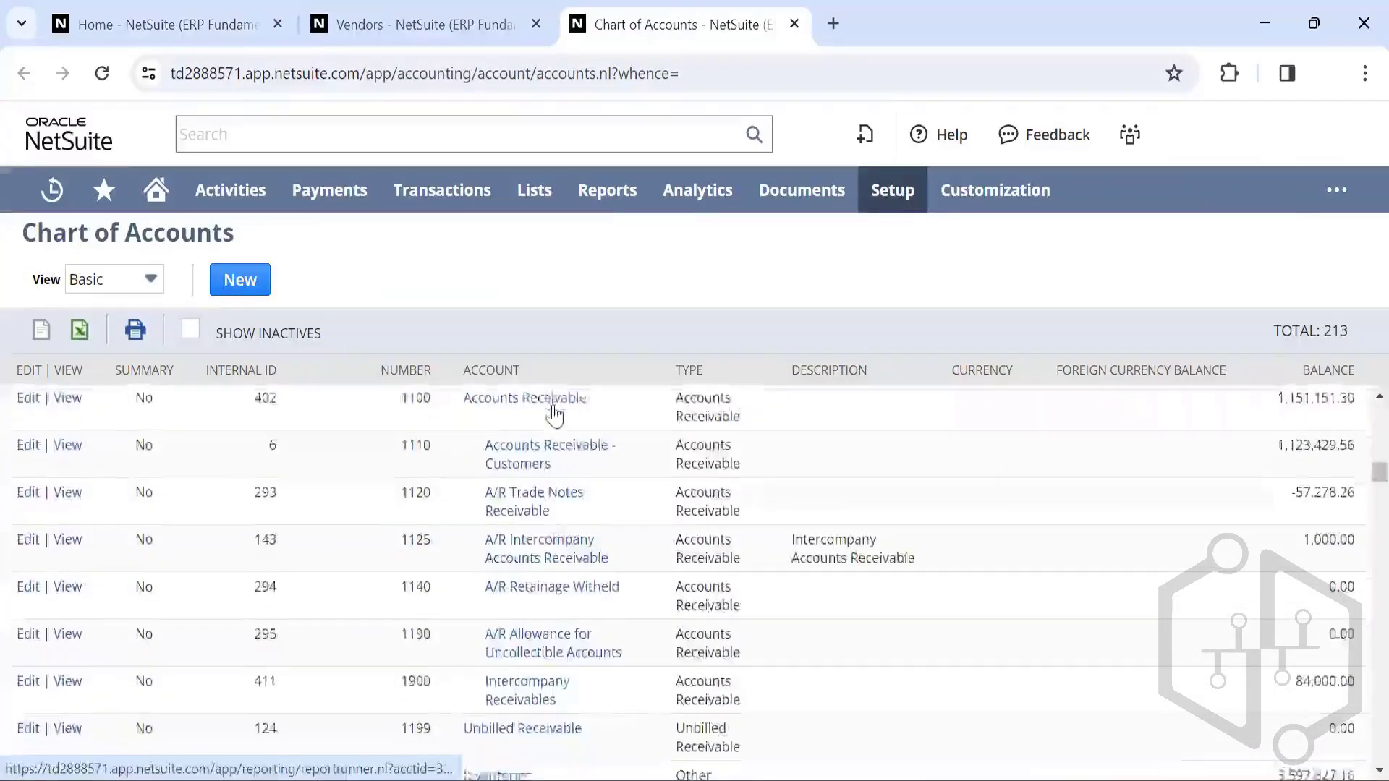
scroll(555, 413, down, 15)
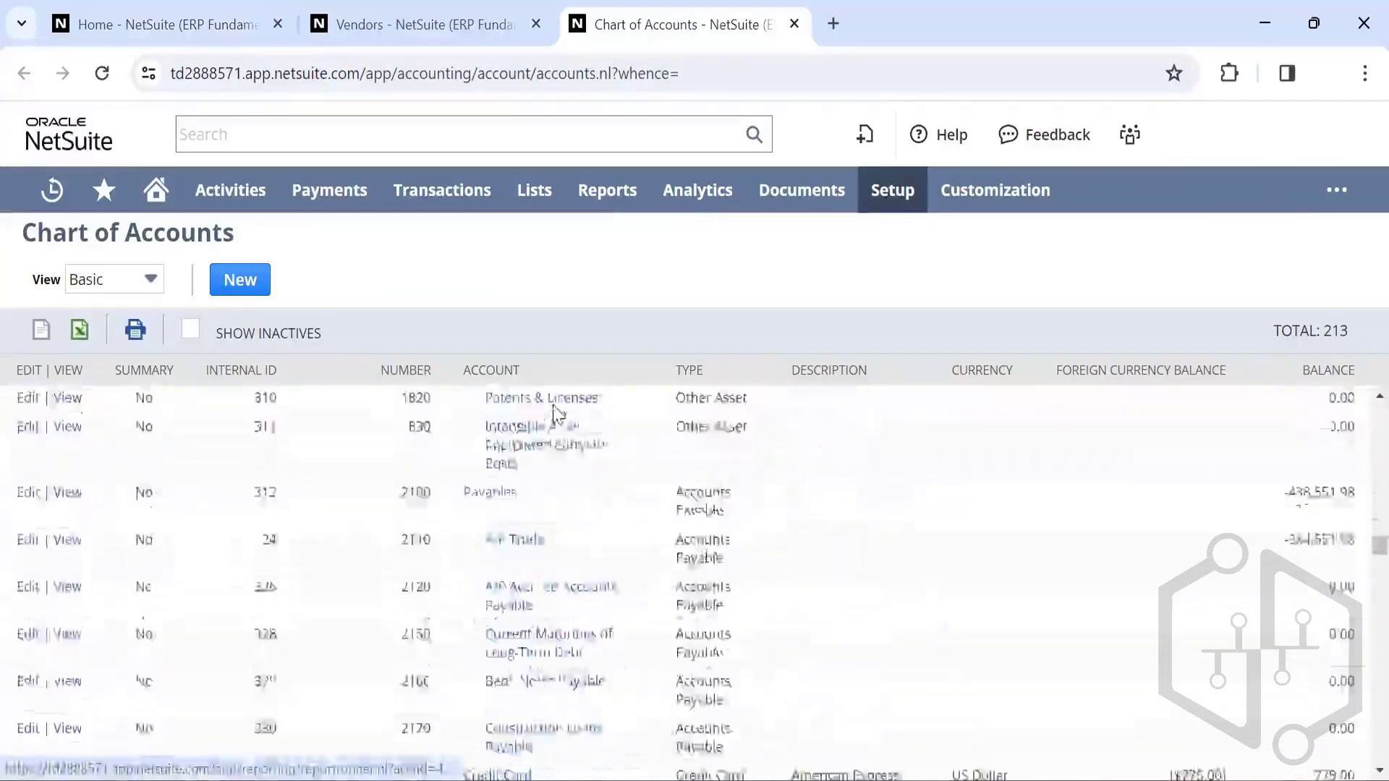
scroll(554, 413, down, 15)
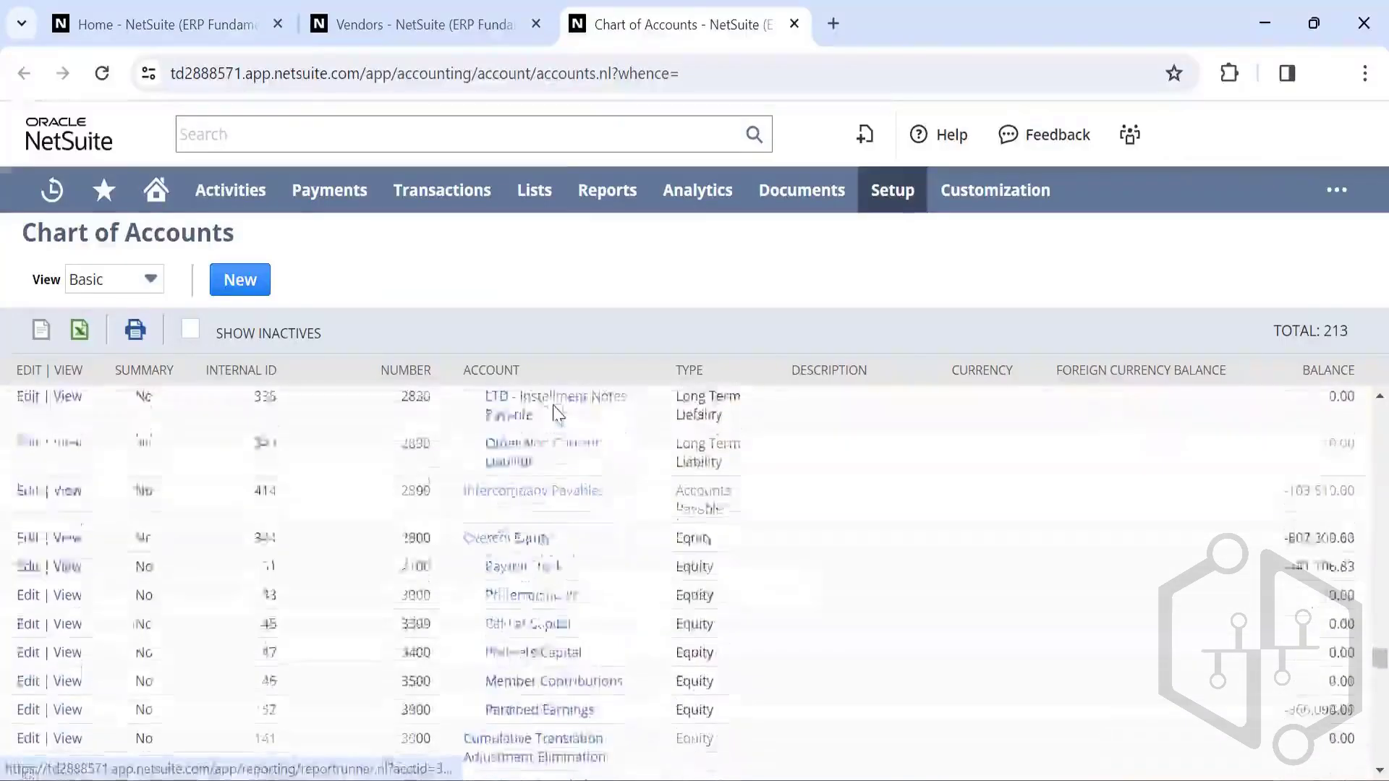
scroll(555, 414, up, 20)
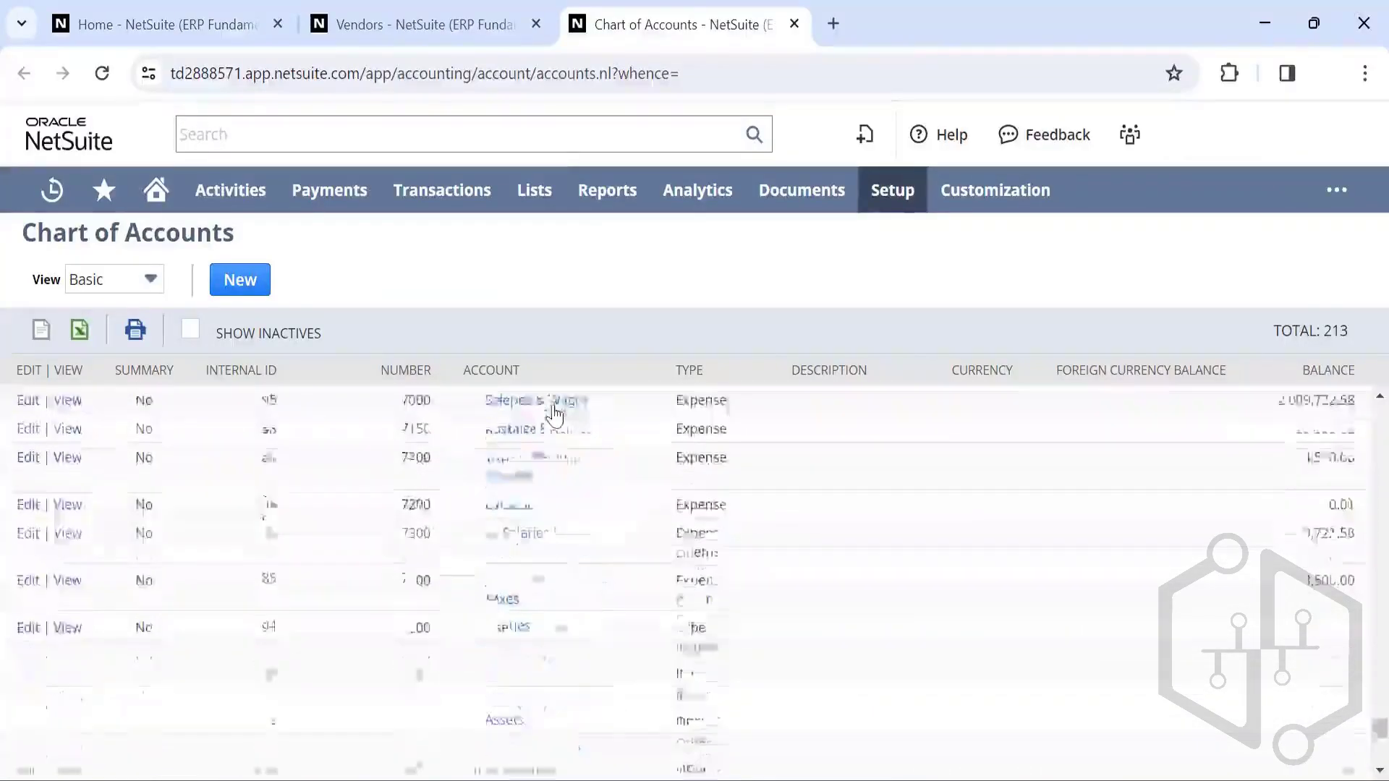
scroll(345, 443, up, 20)
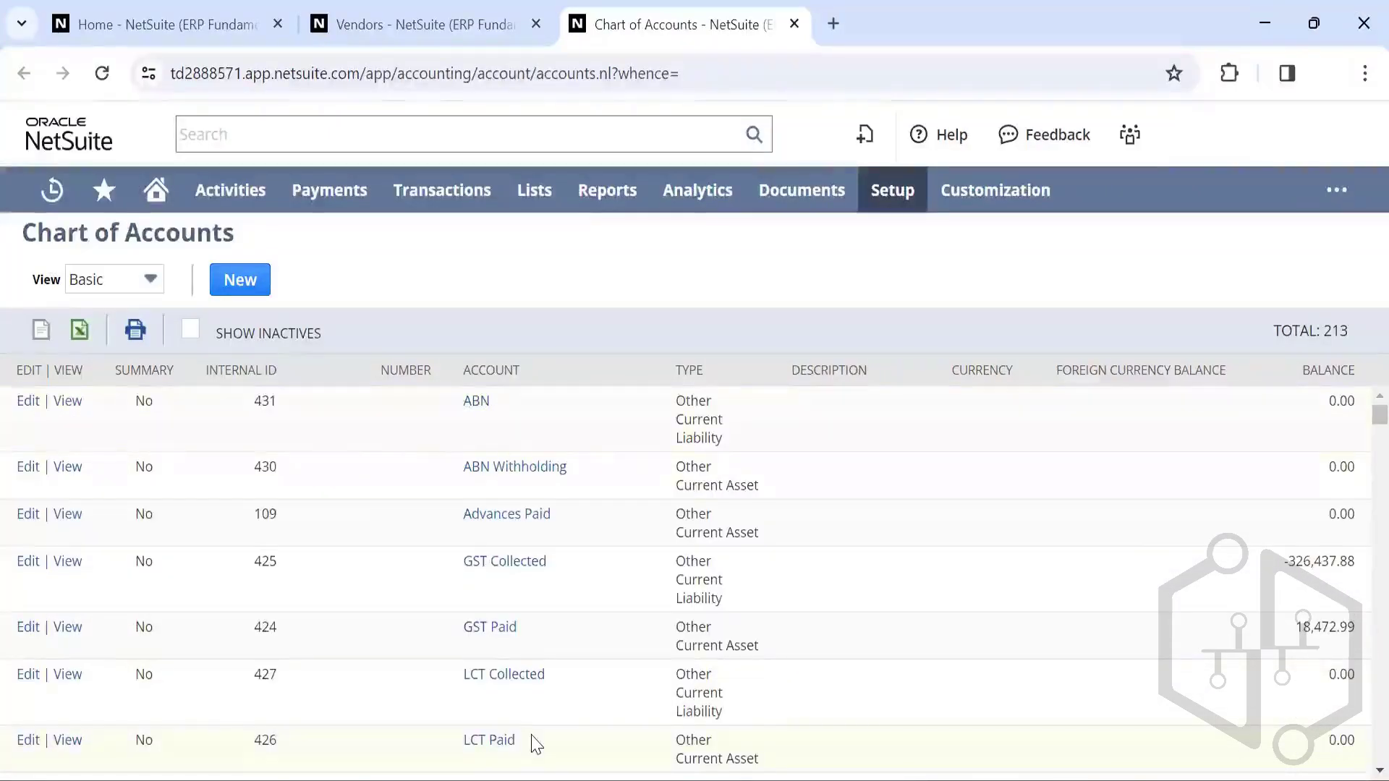
scroll(536, 743, down, 10)
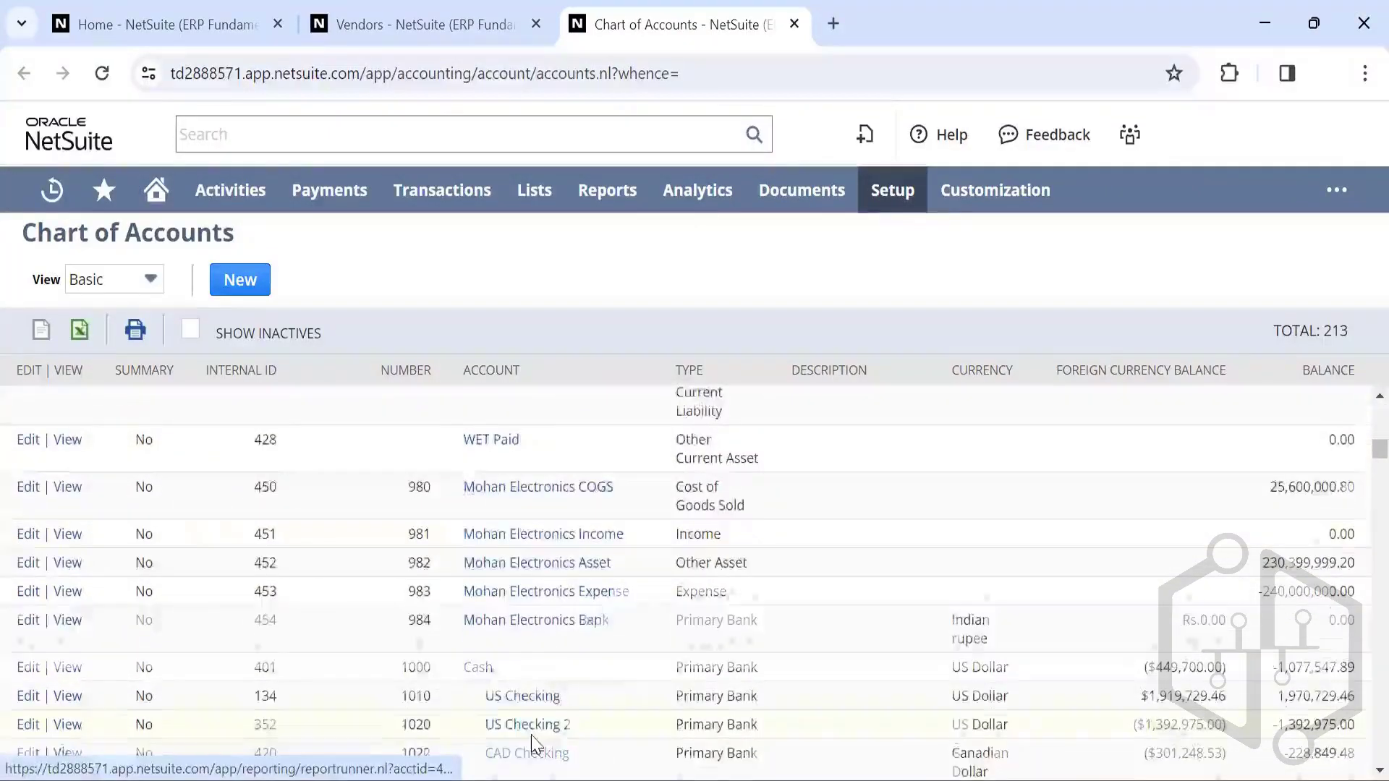
scroll(535, 744, down, 10)
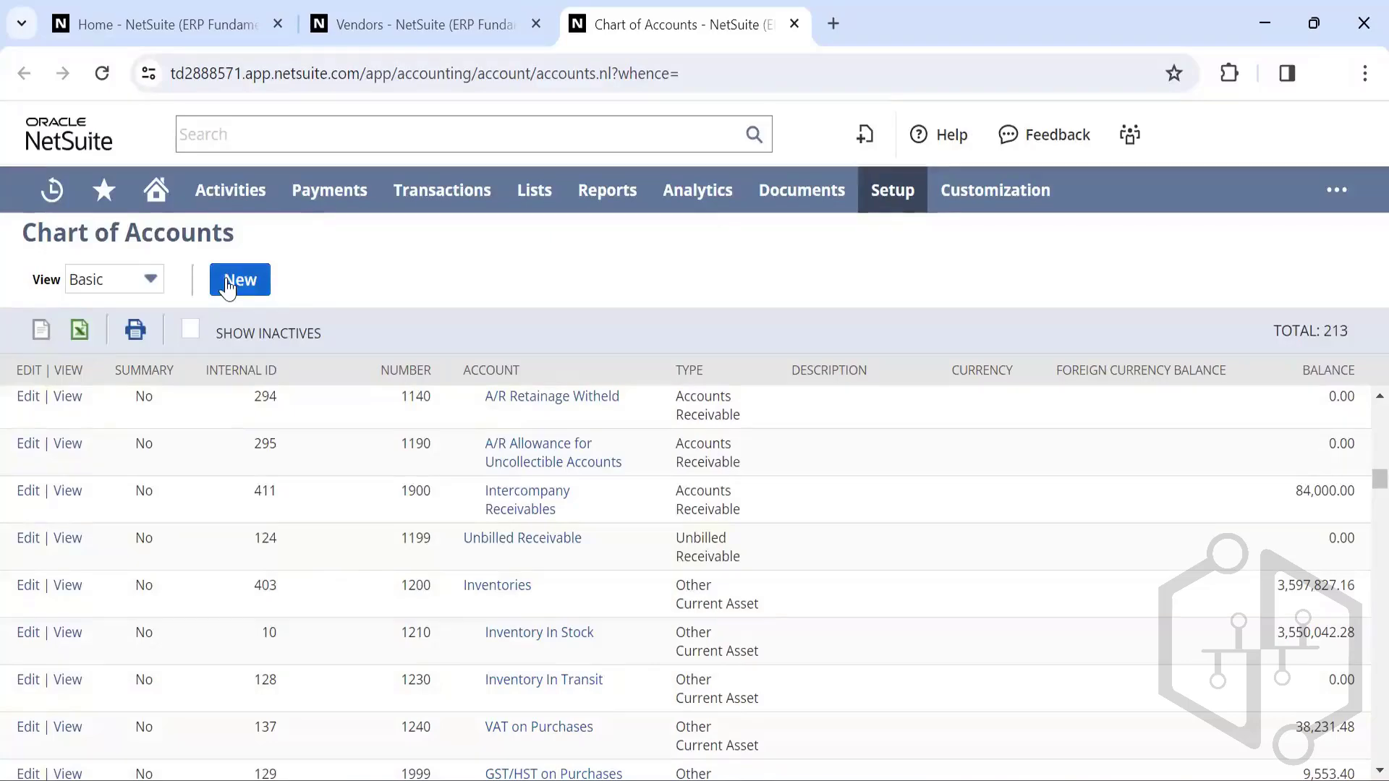
scroll(354, 468, up, 1)
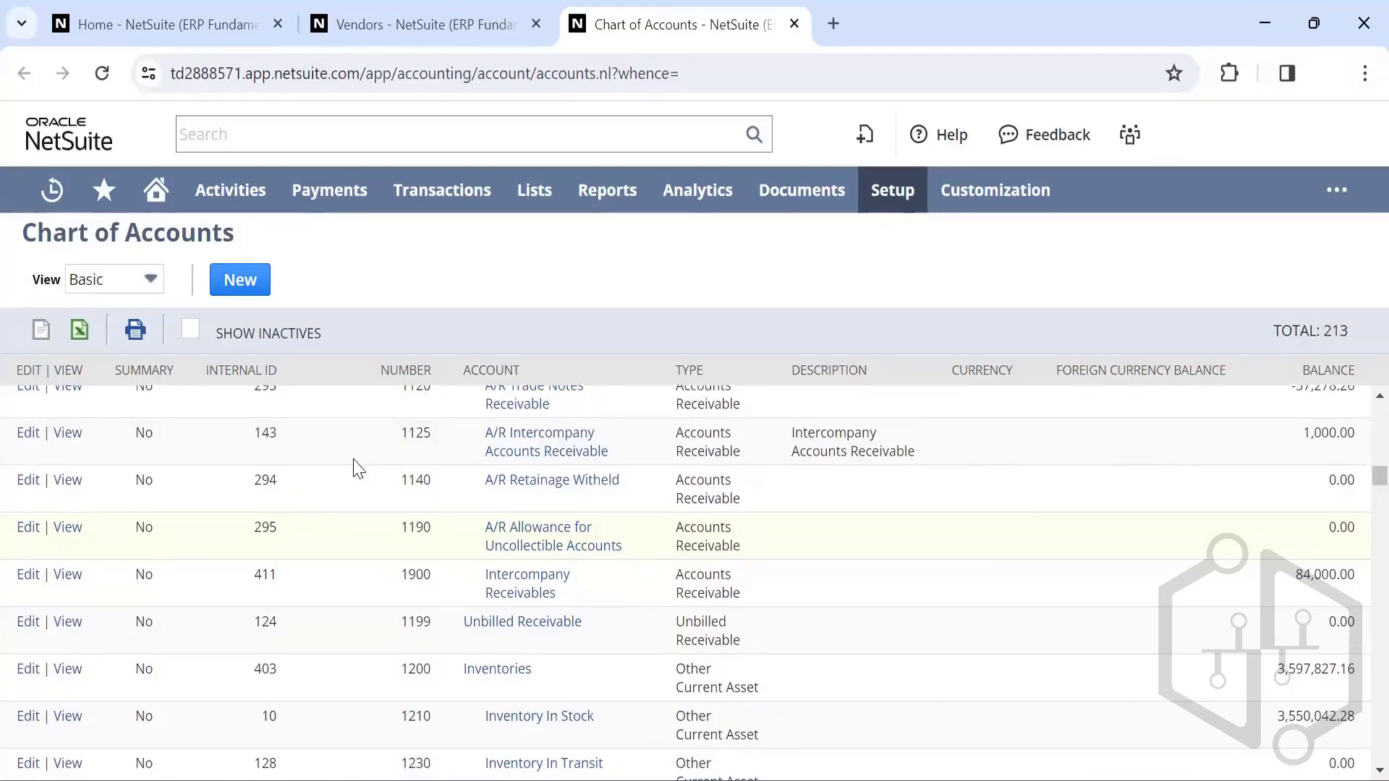
scroll(354, 469, up, 15)
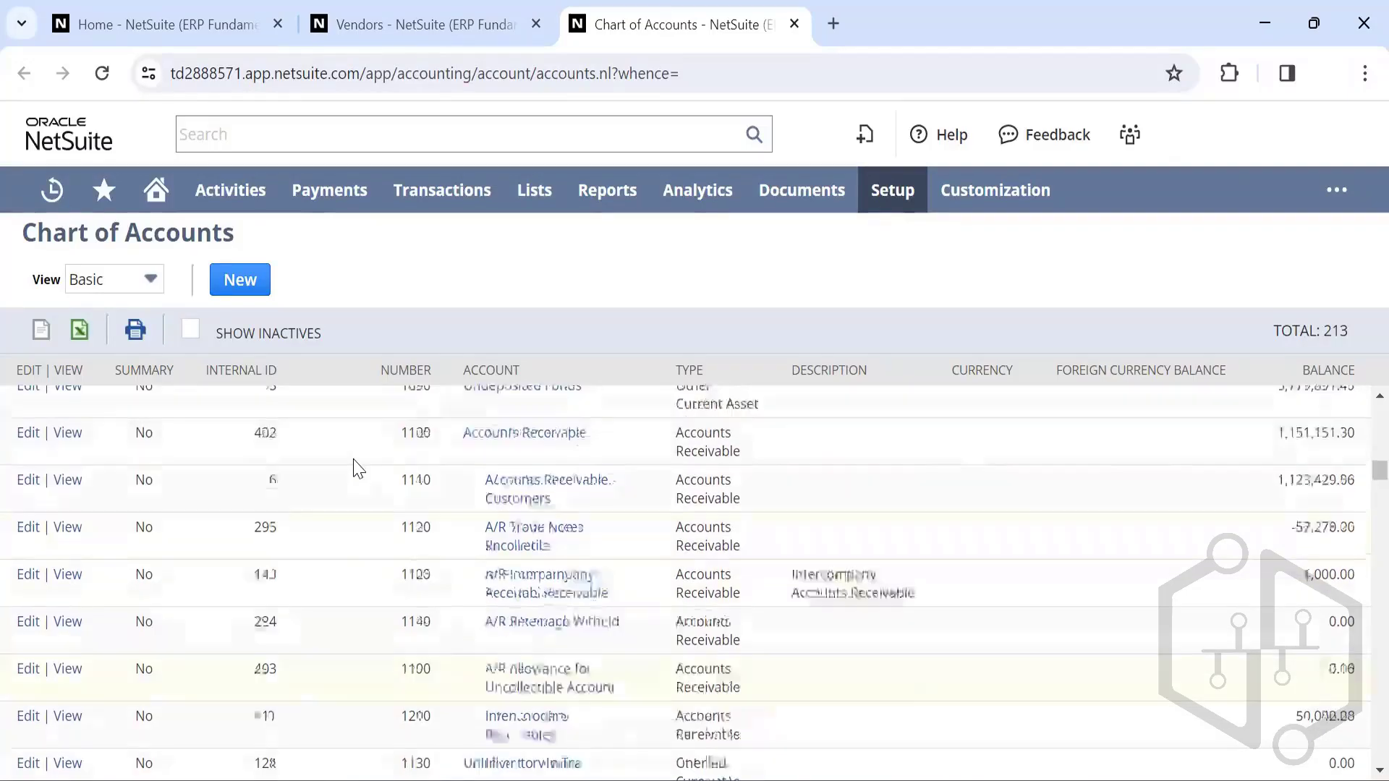
Step: Return to the Vendors list and examine the record types offered under the Accounting, Employees and Relationships lists
click(380, 16)
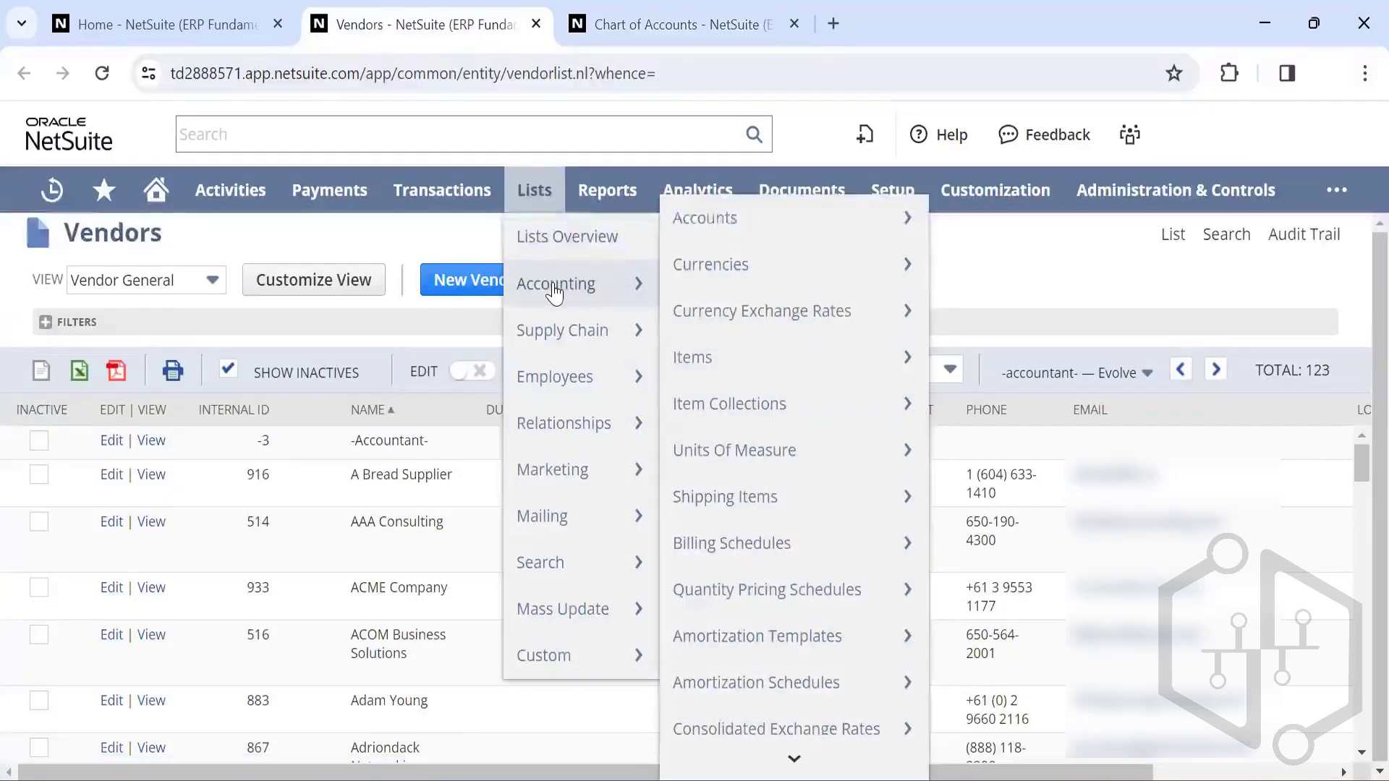
mouse_move(709, 279)
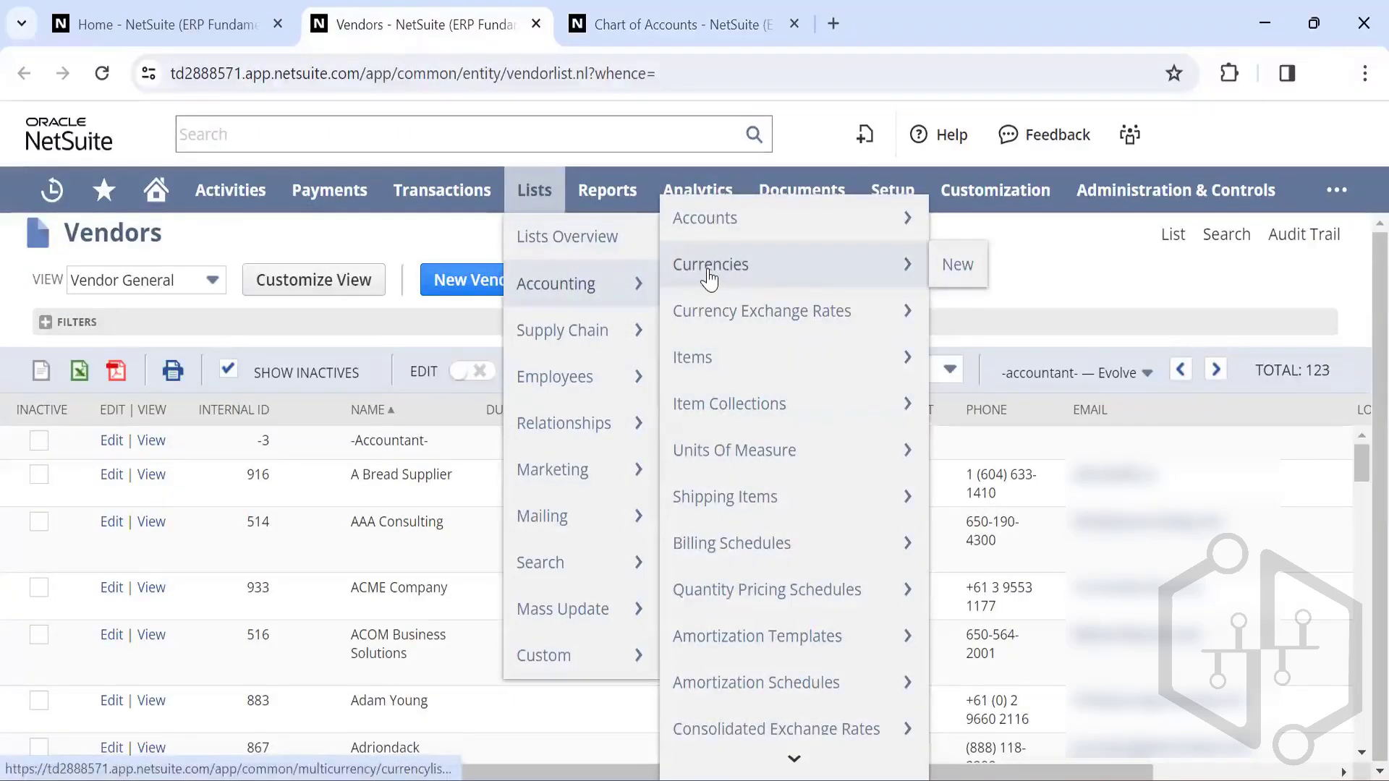
mouse_move(745, 318)
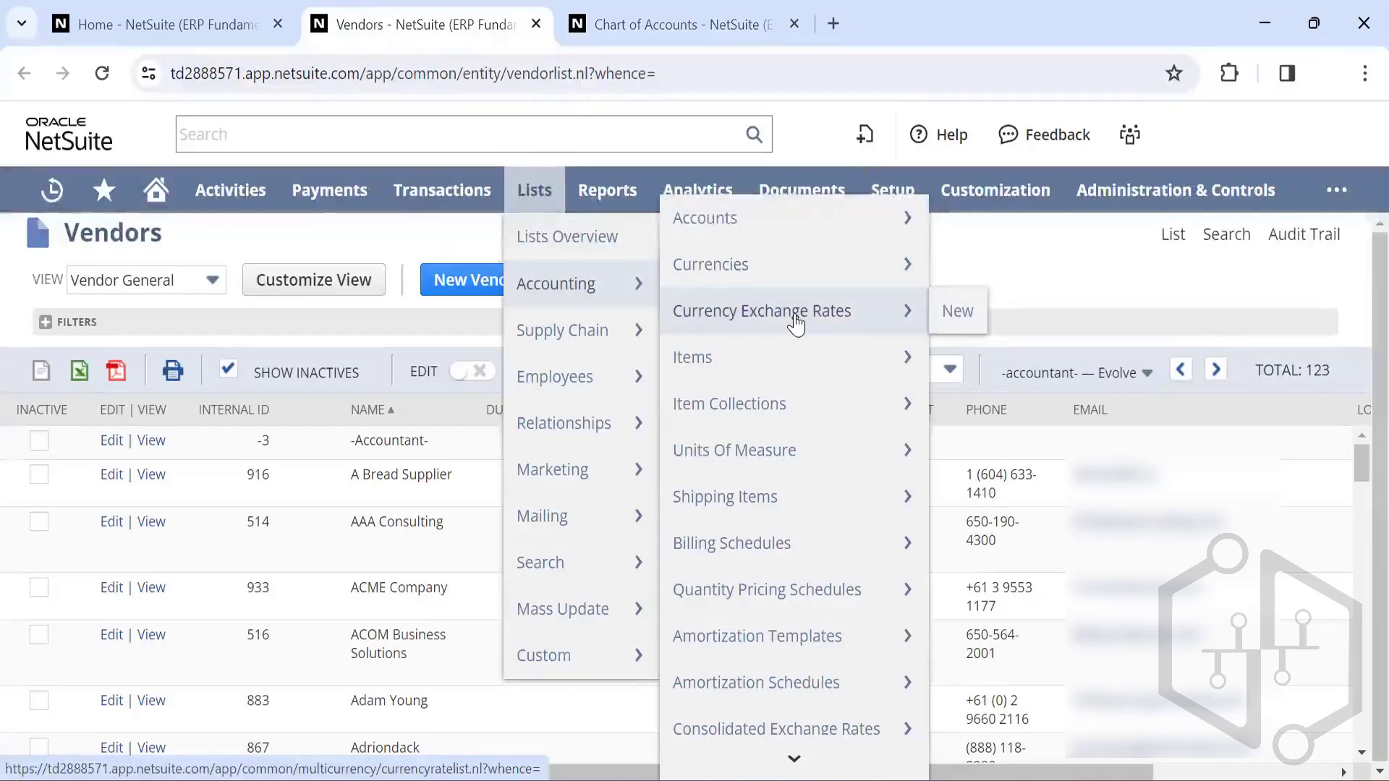
mouse_move(722, 359)
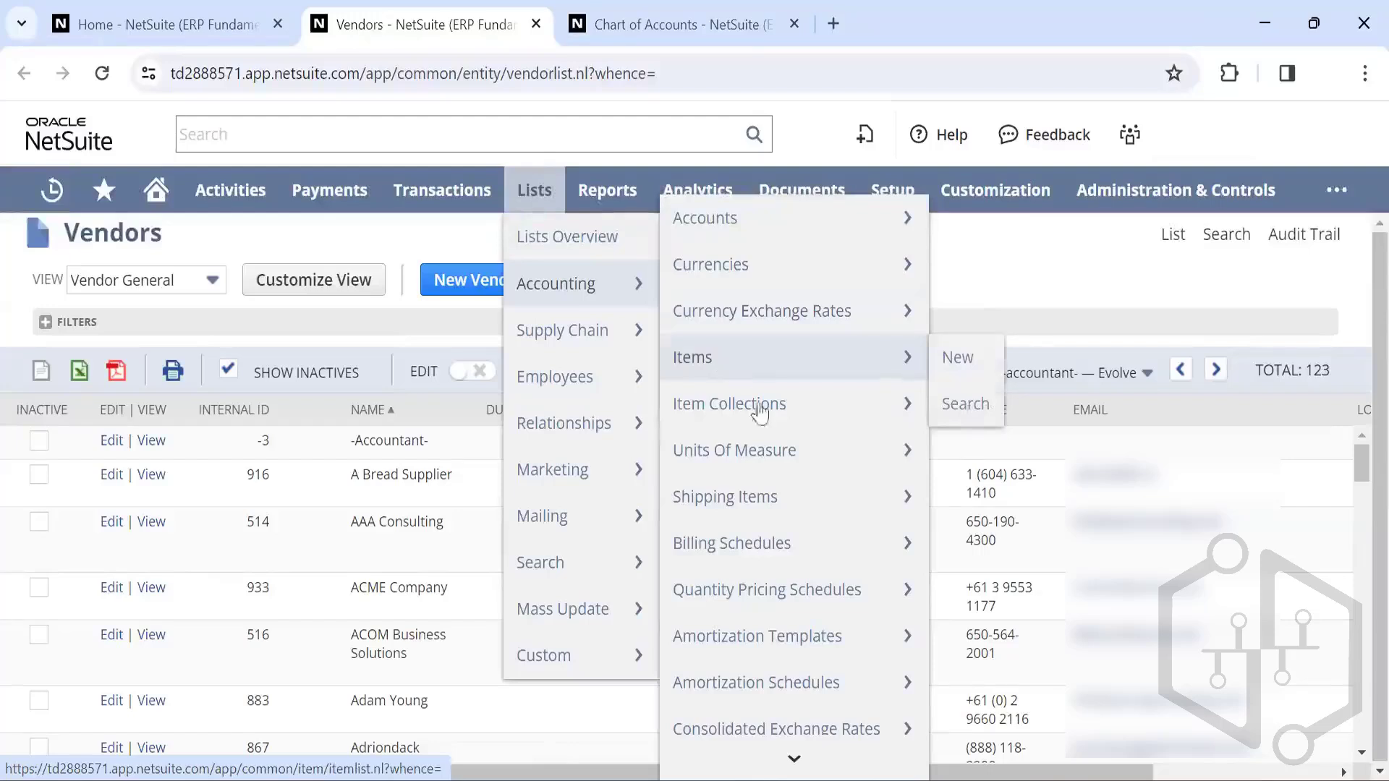
scroll(746, 542, down, 1)
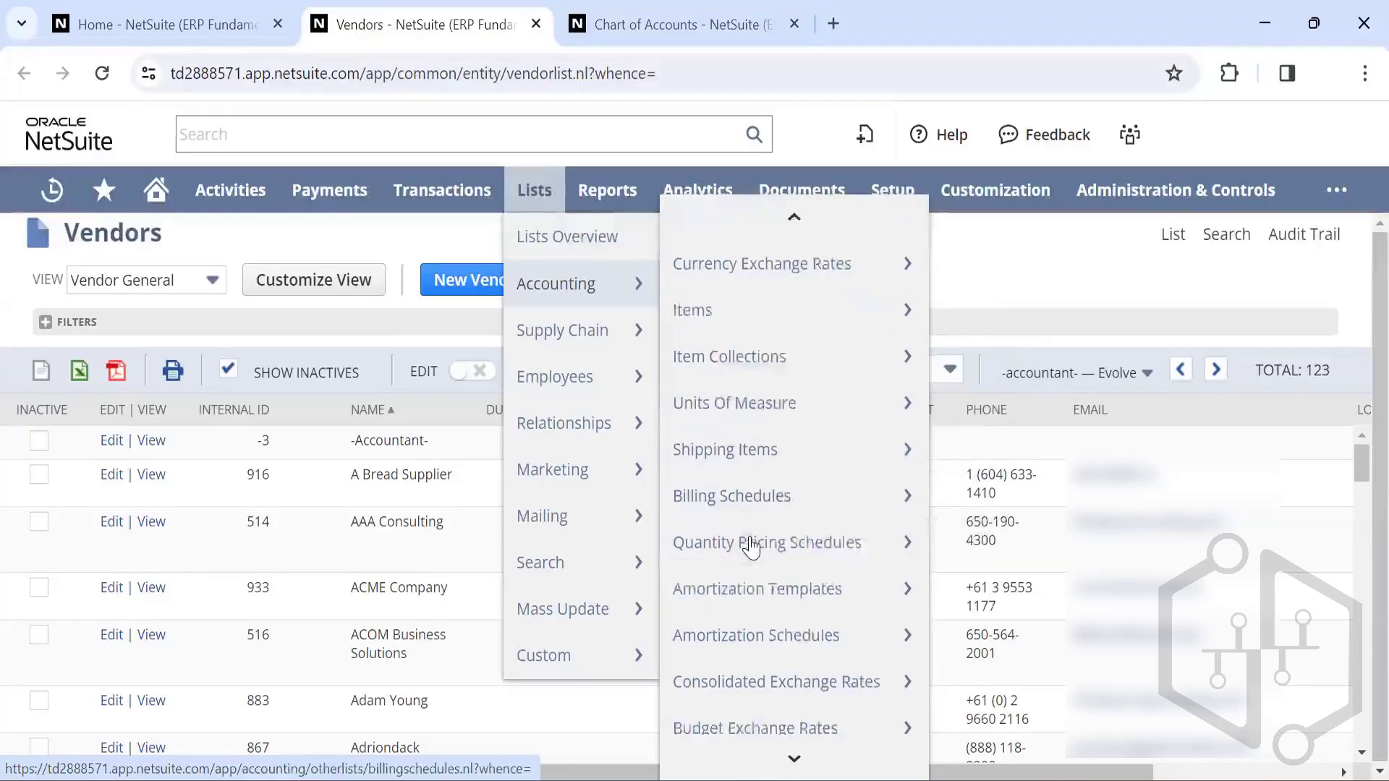
mouse_move(752, 548)
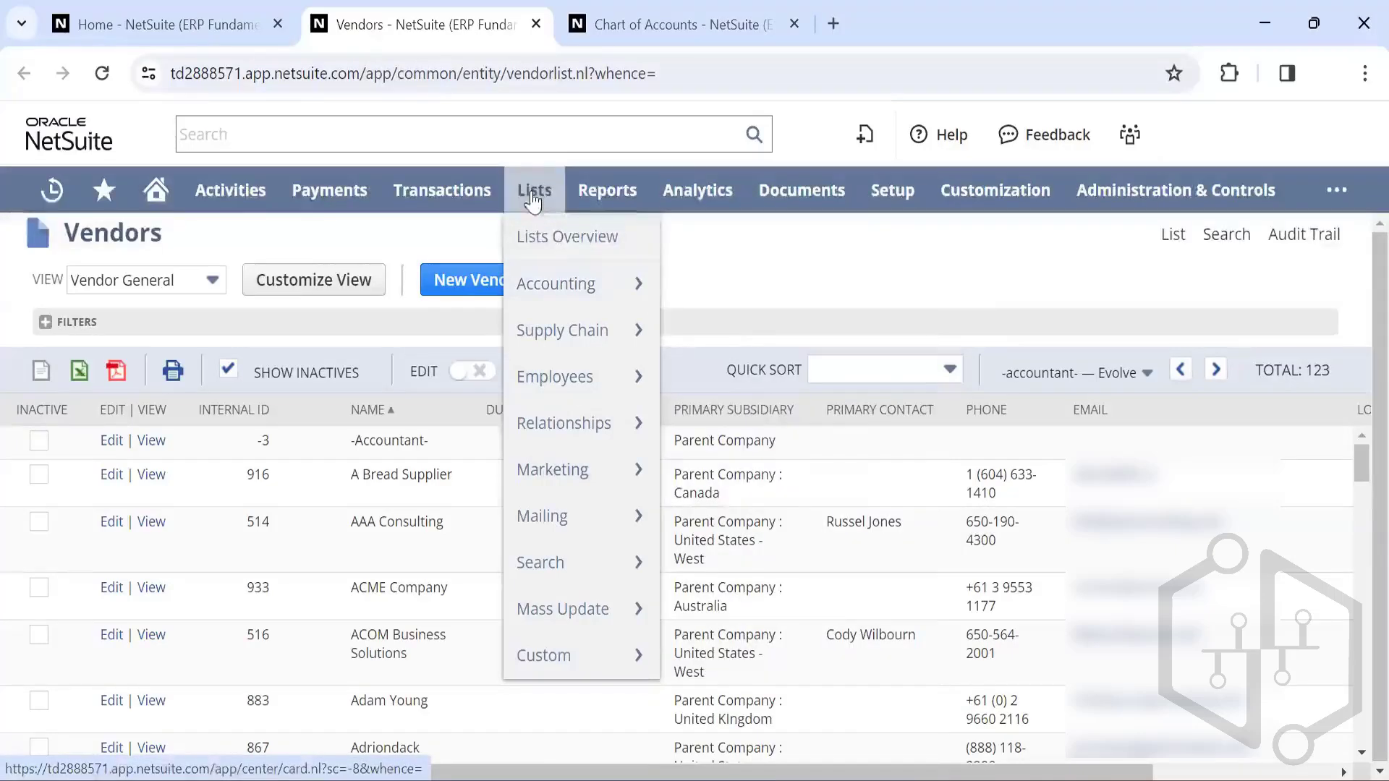
mouse_move(555, 384)
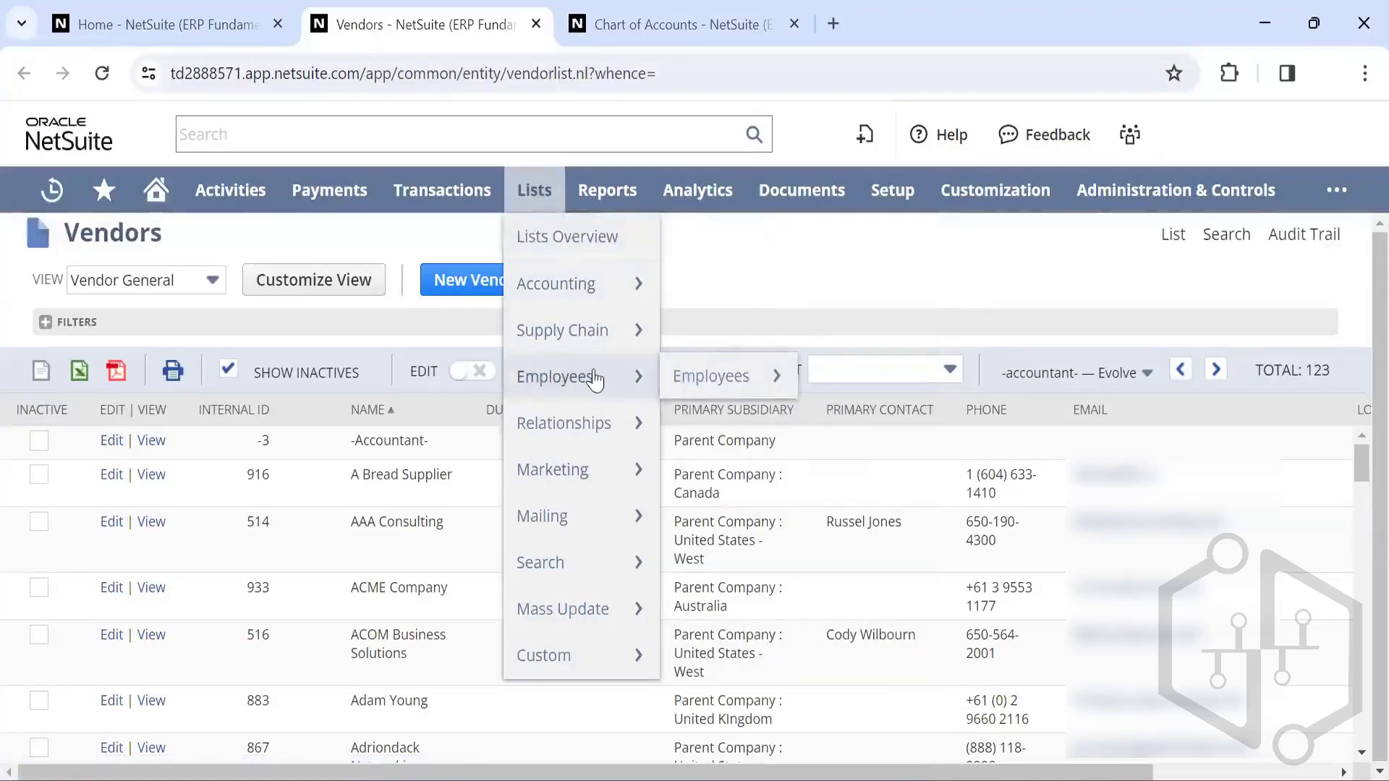
mouse_move(575, 426)
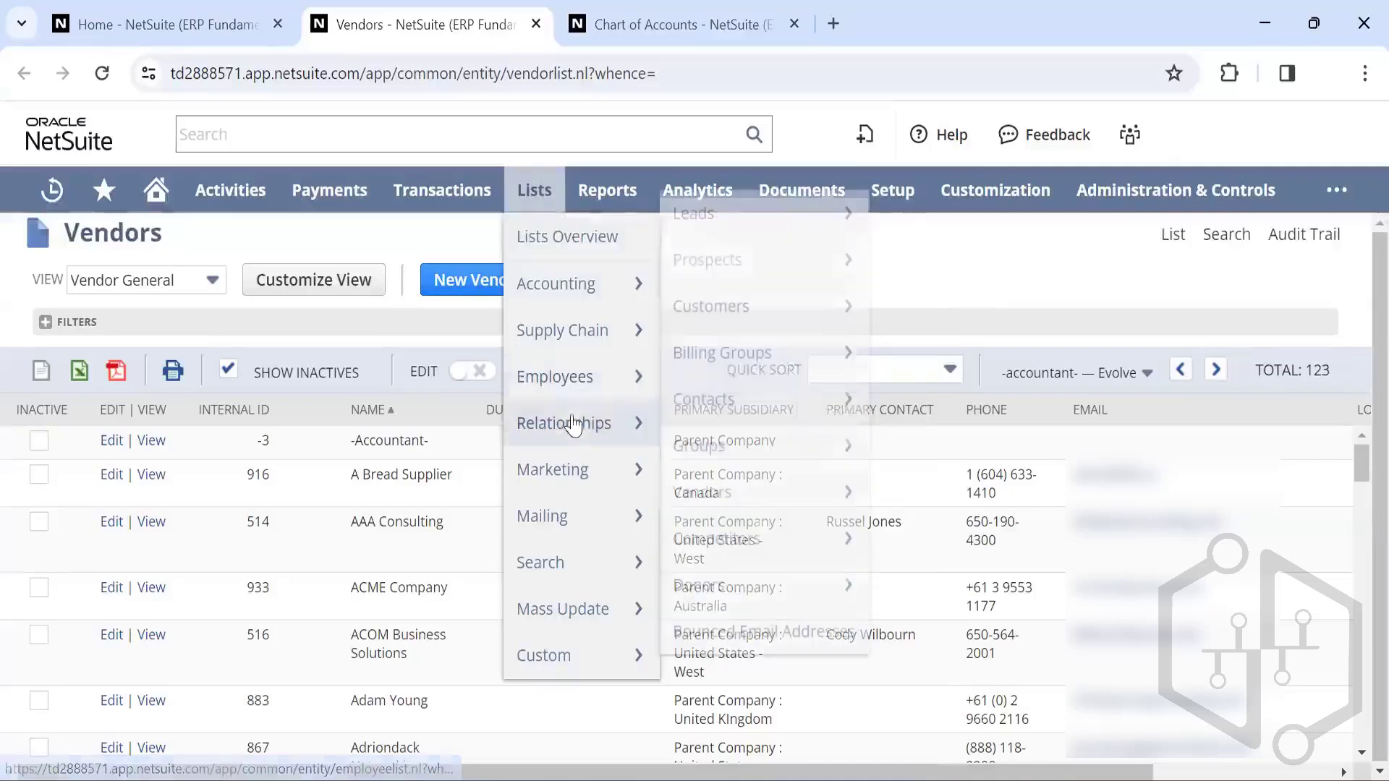
mouse_move(716, 384)
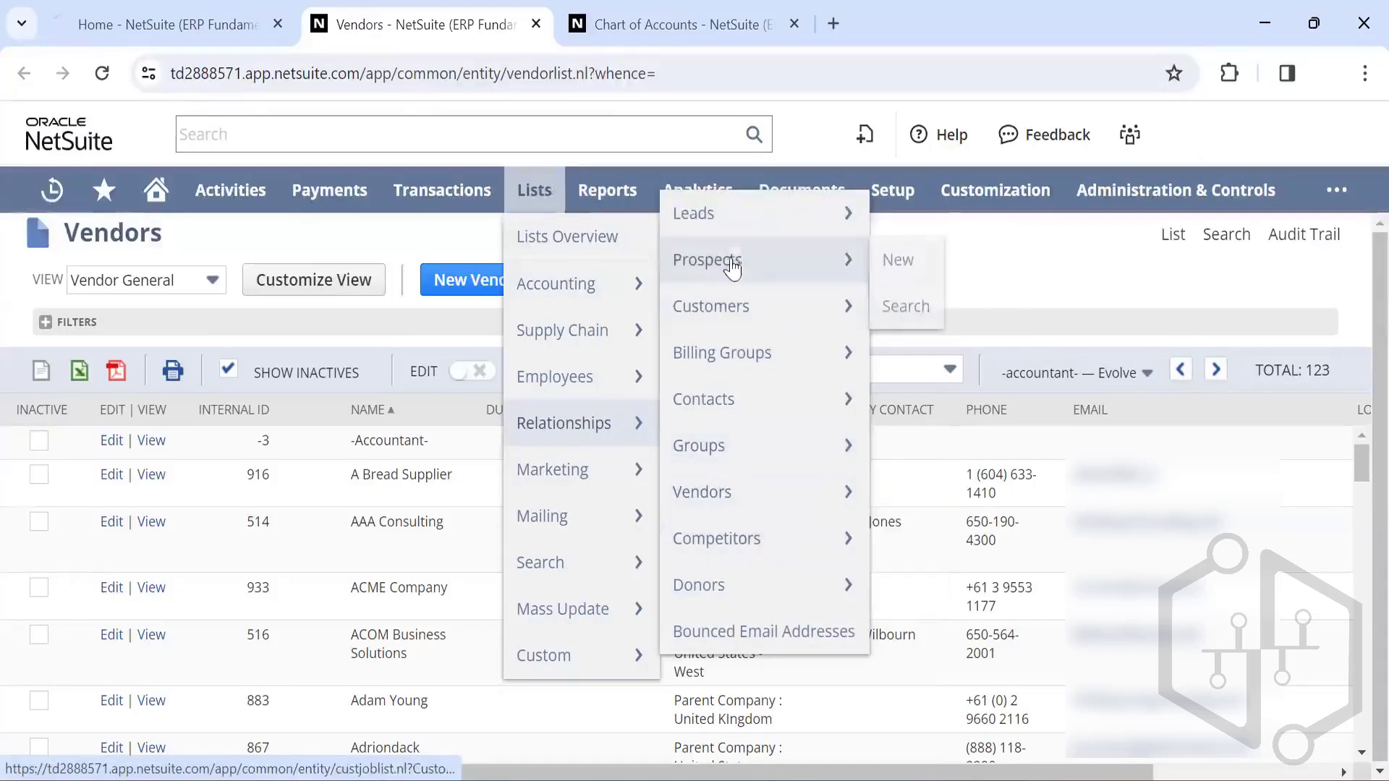
mouse_move(727, 232)
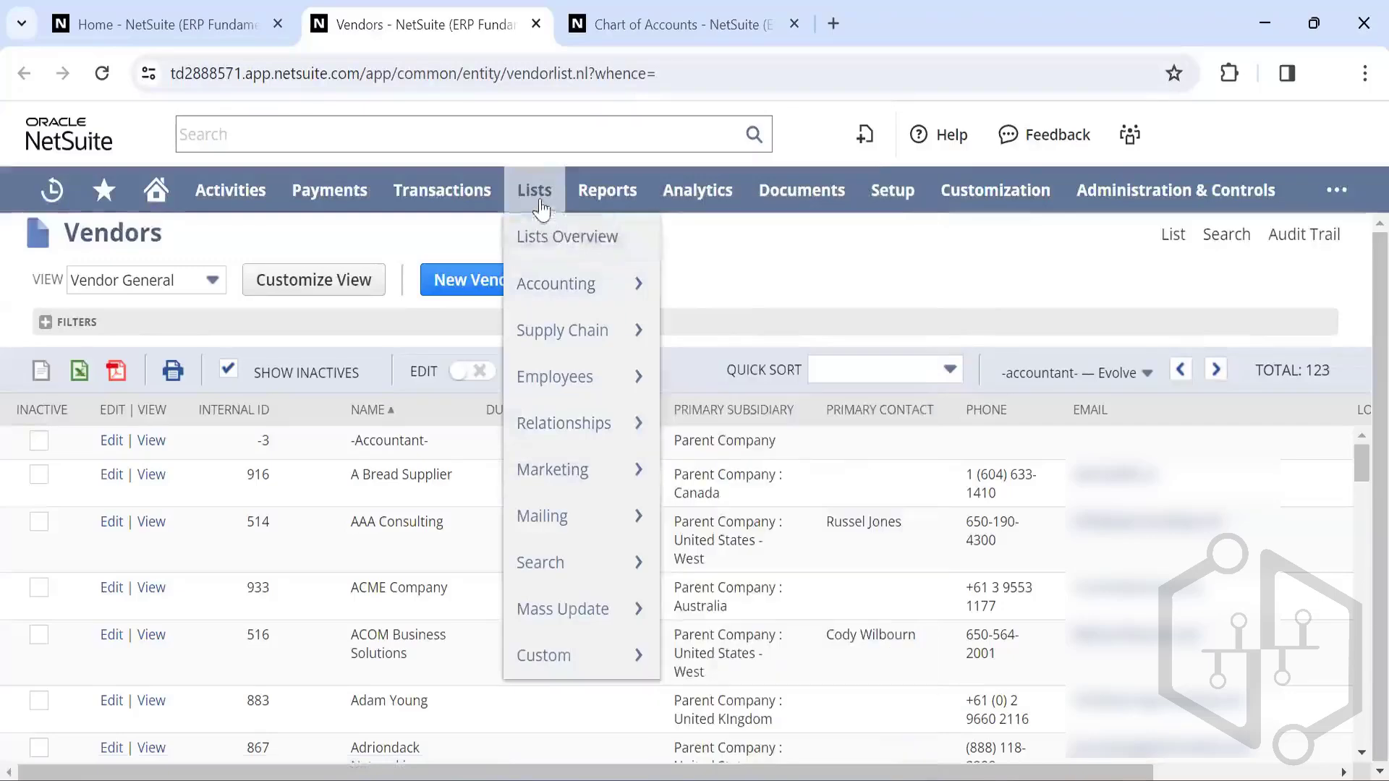
mouse_move(598, 538)
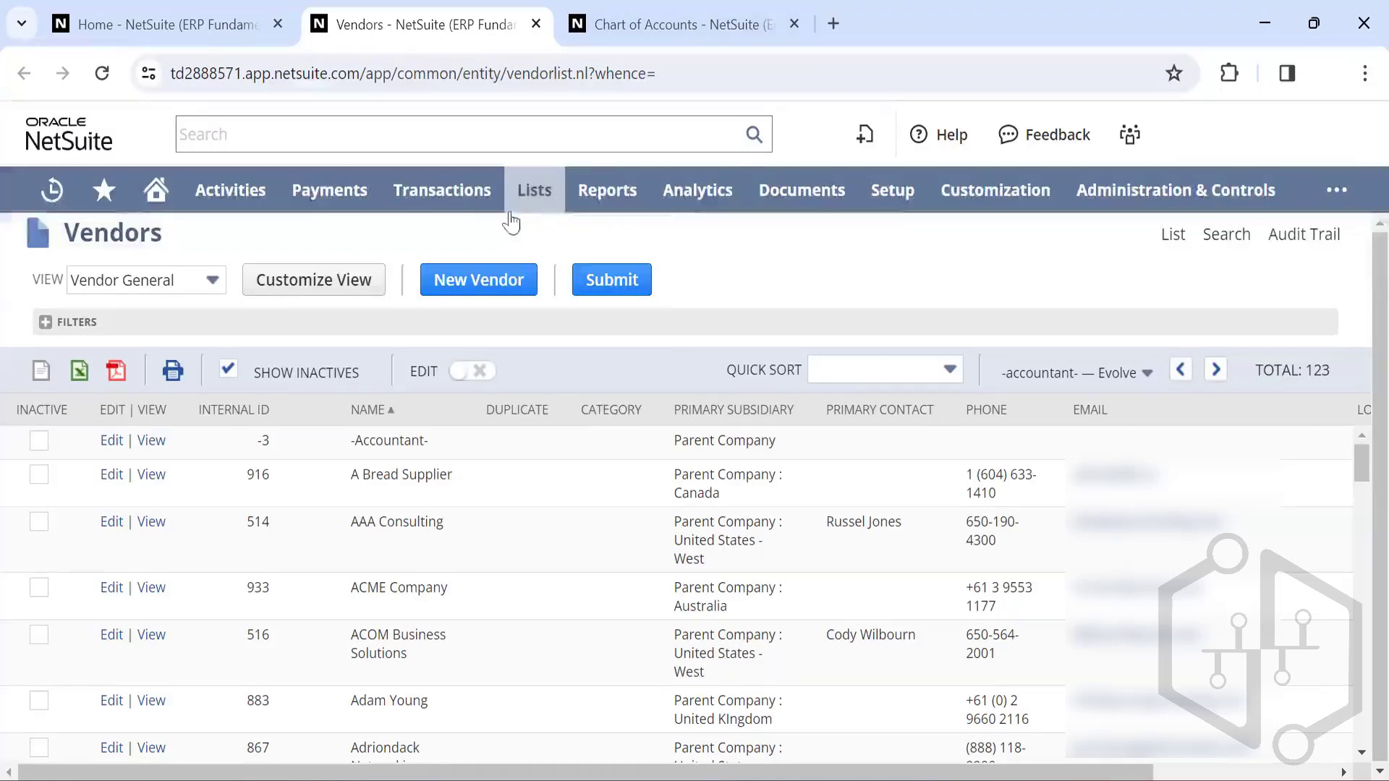
Step: Open a blank form for a new customer record from the Relationships lists
mouse_move(521, 210)
mouse_move(578, 423)
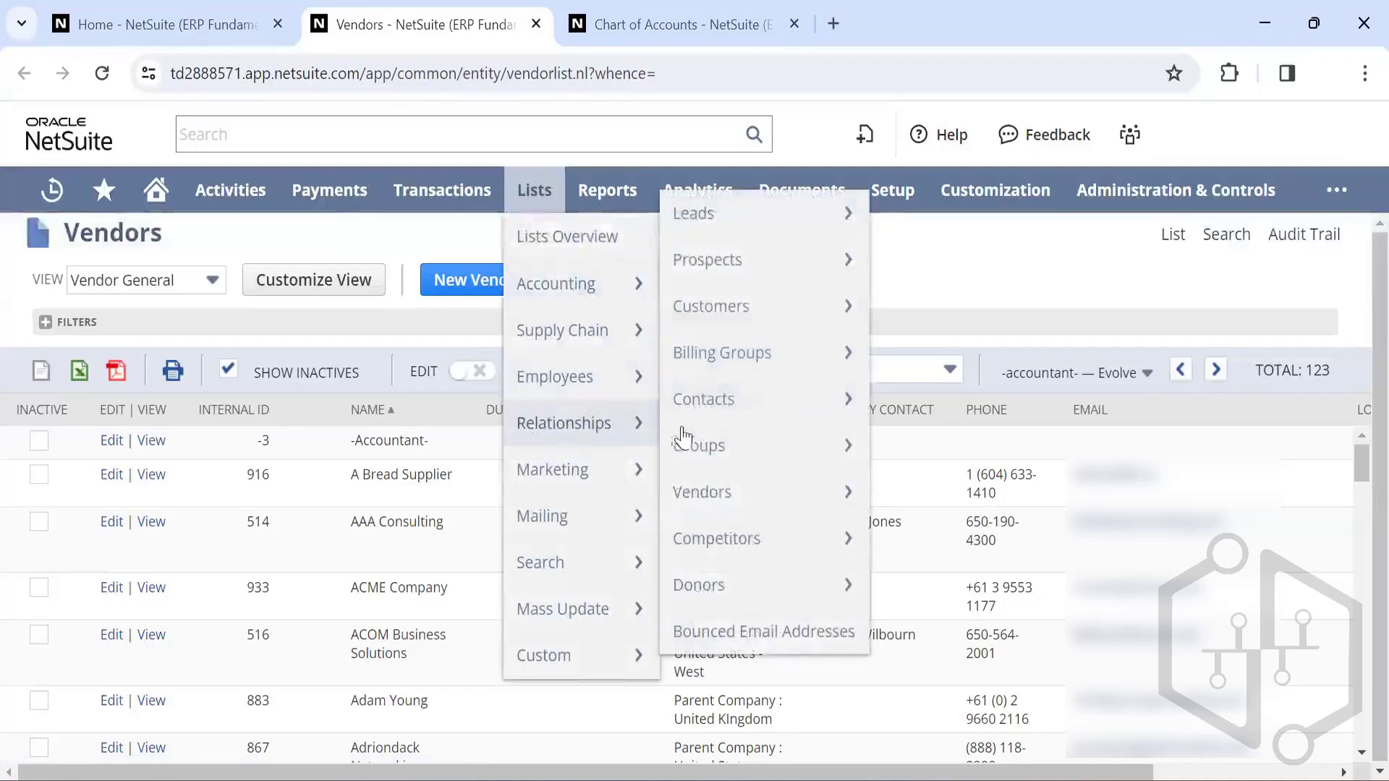
mouse_move(735, 316)
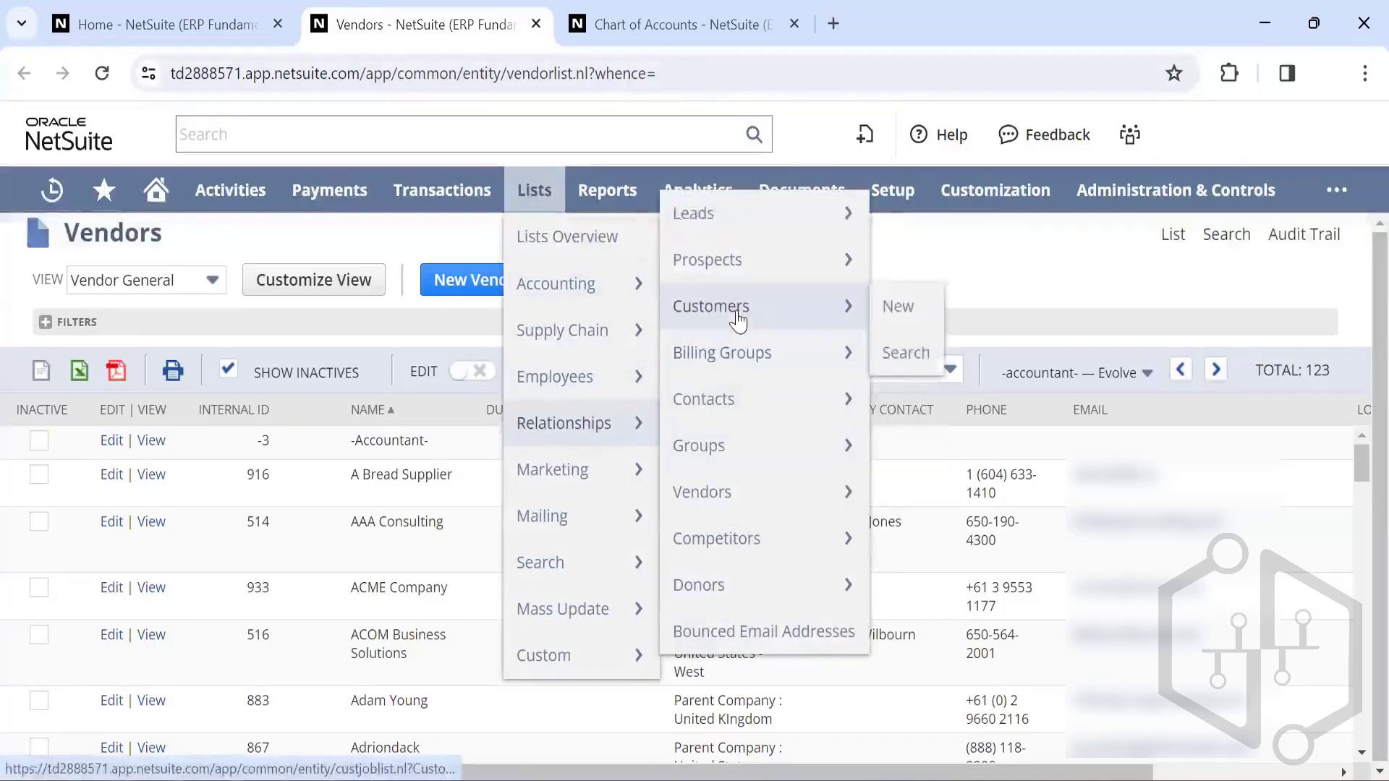
click(896, 304)
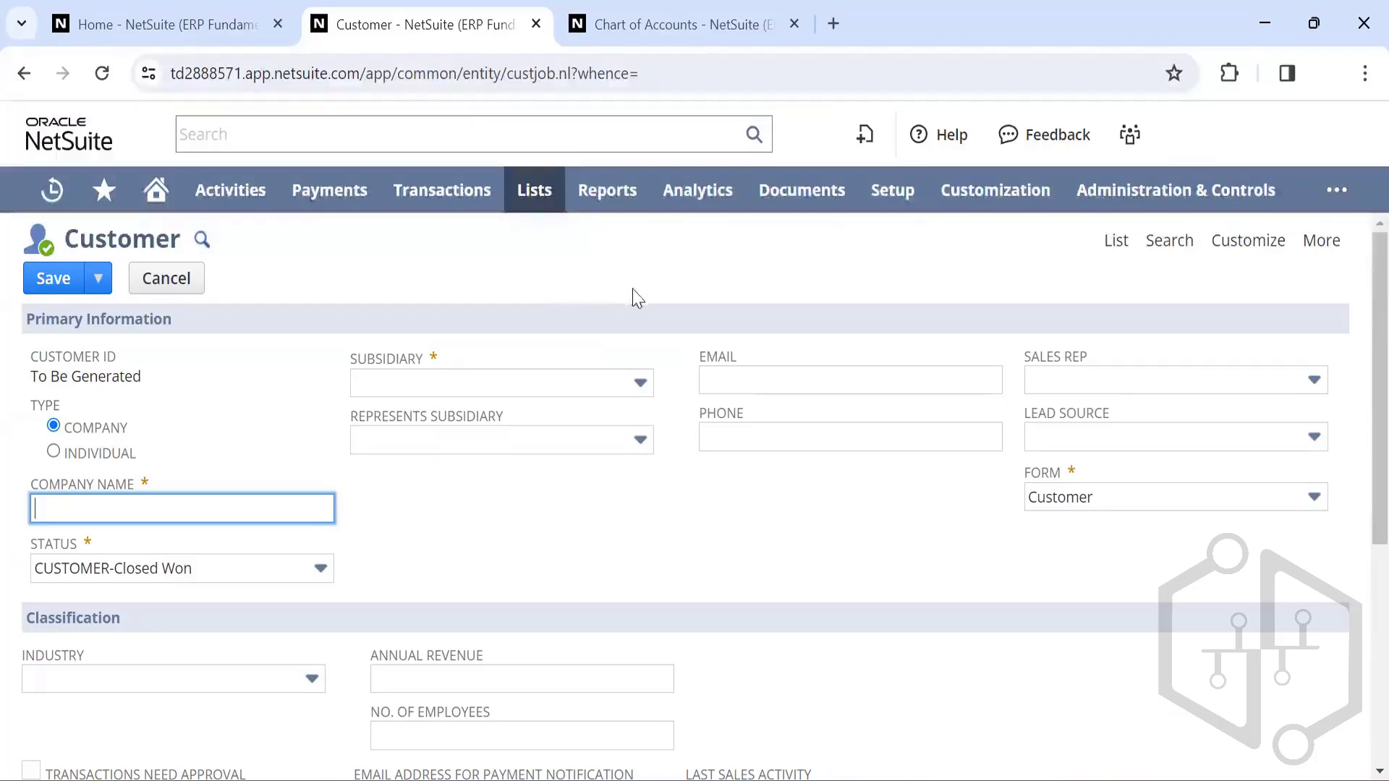
Step: Open the Company Information setup page in a separate browser tab and switch to it
mouse_move(885, 197)
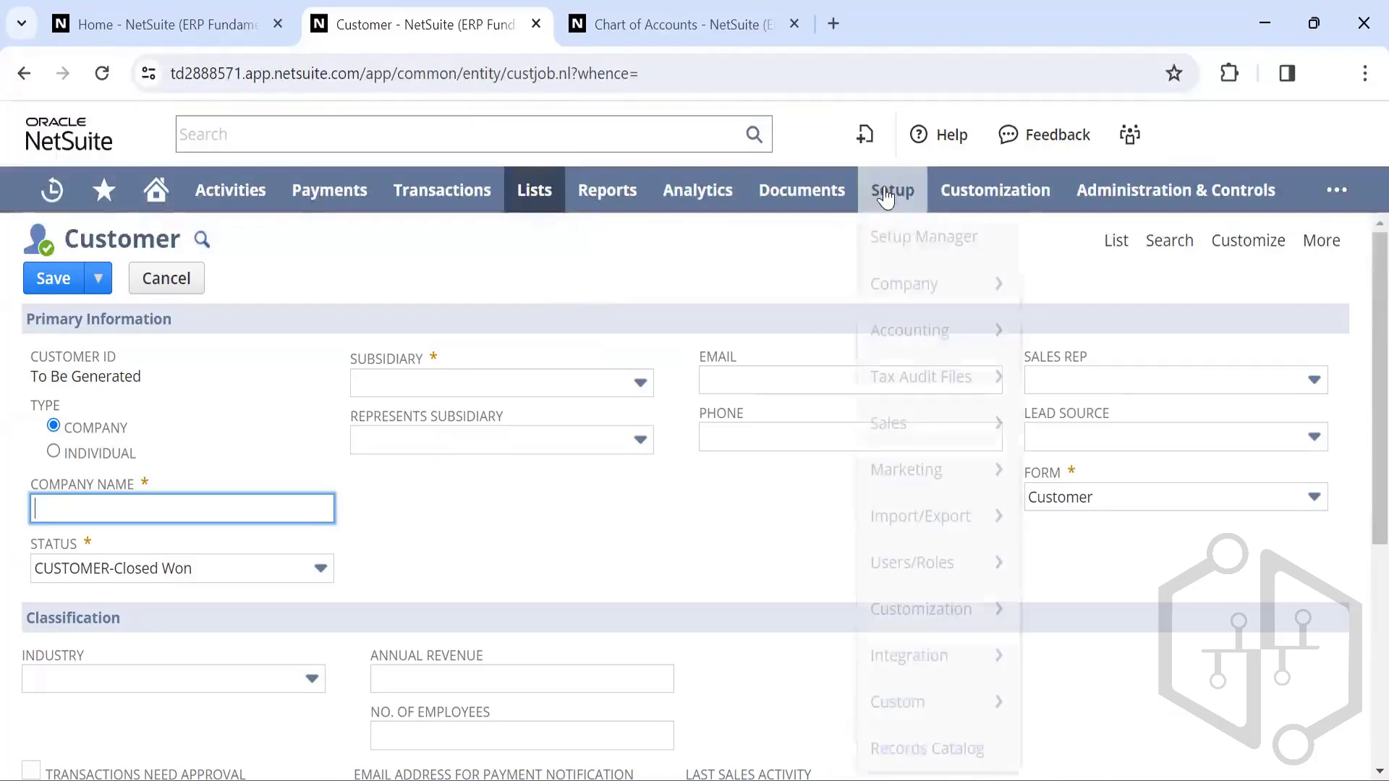
mouse_move(901, 297)
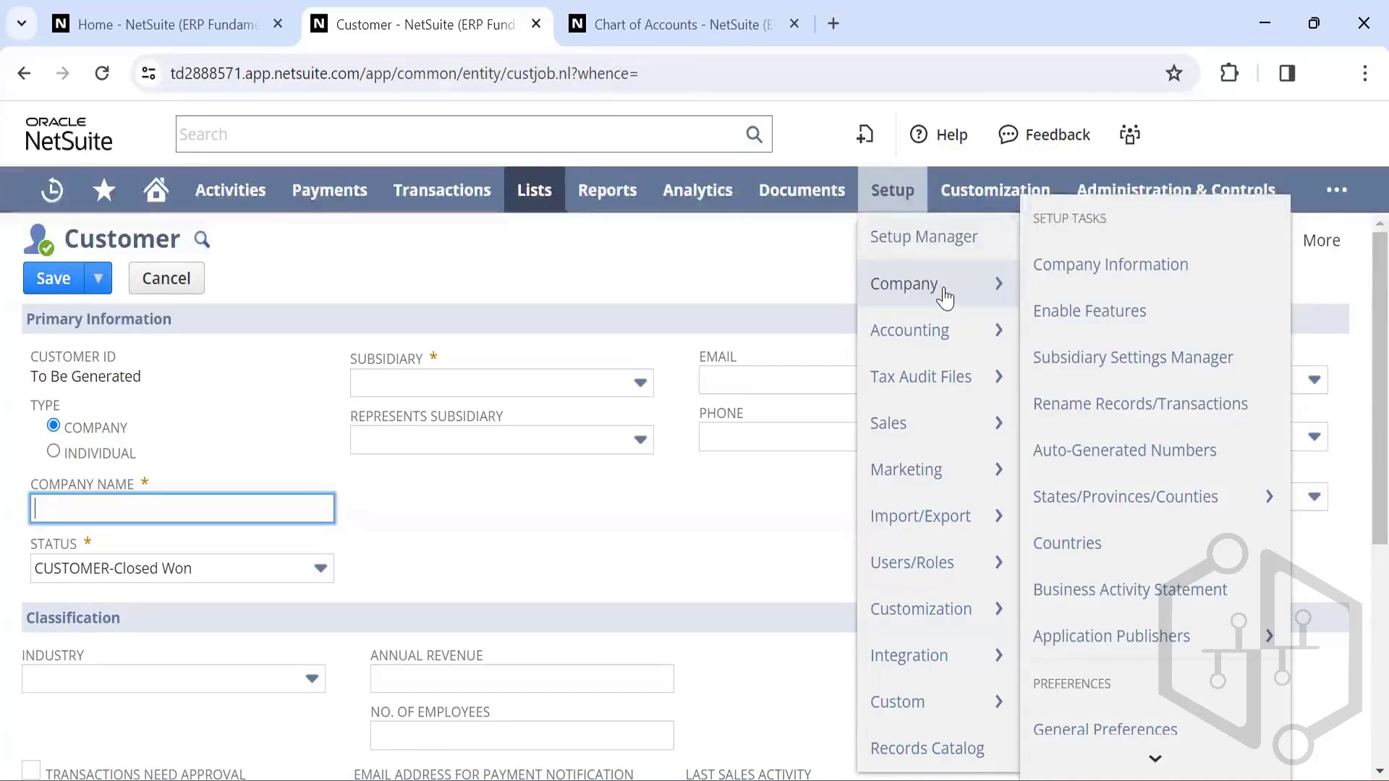
middle_click(1069, 273)
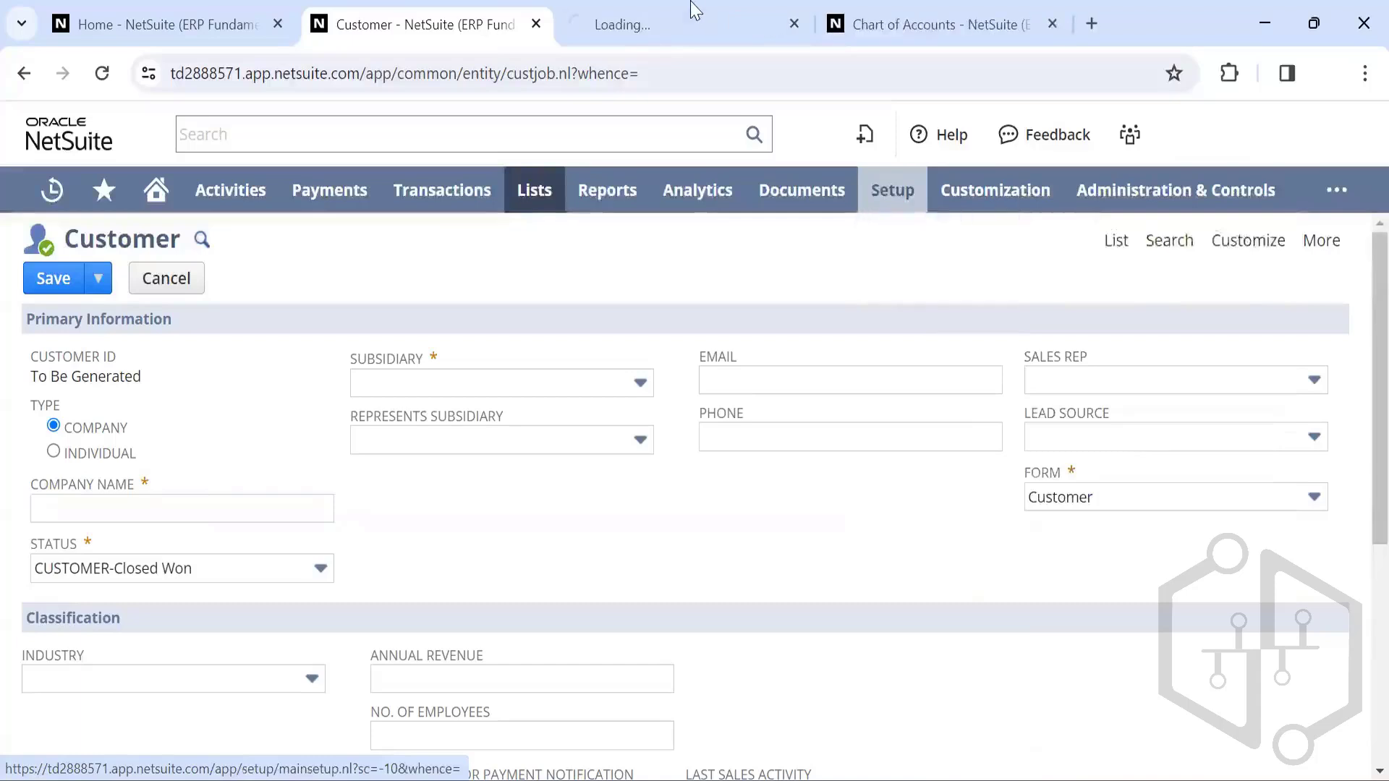
click(626, 22)
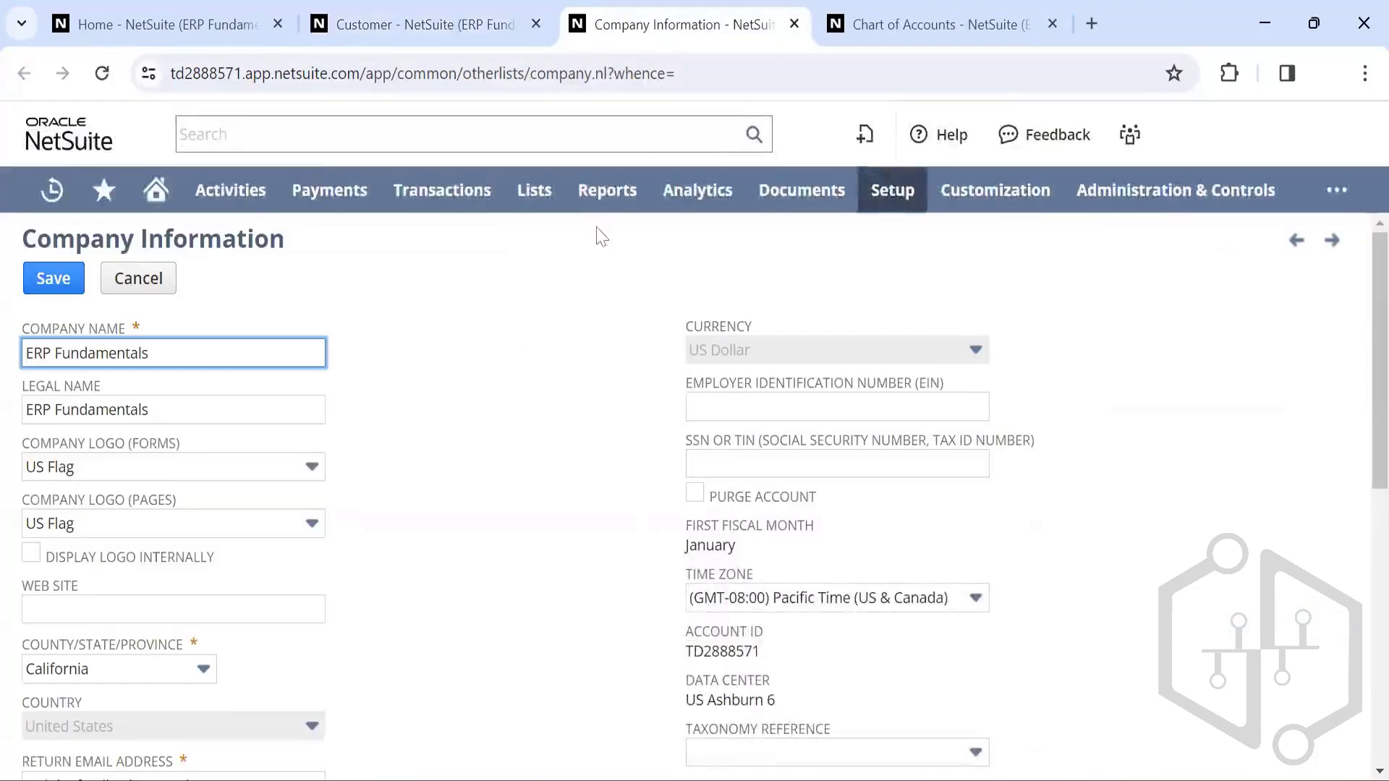
Step: Look through the Company Information page, examining the company name, logo, location, currency, time zone and address fields
scroll(595, 328, down, 1)
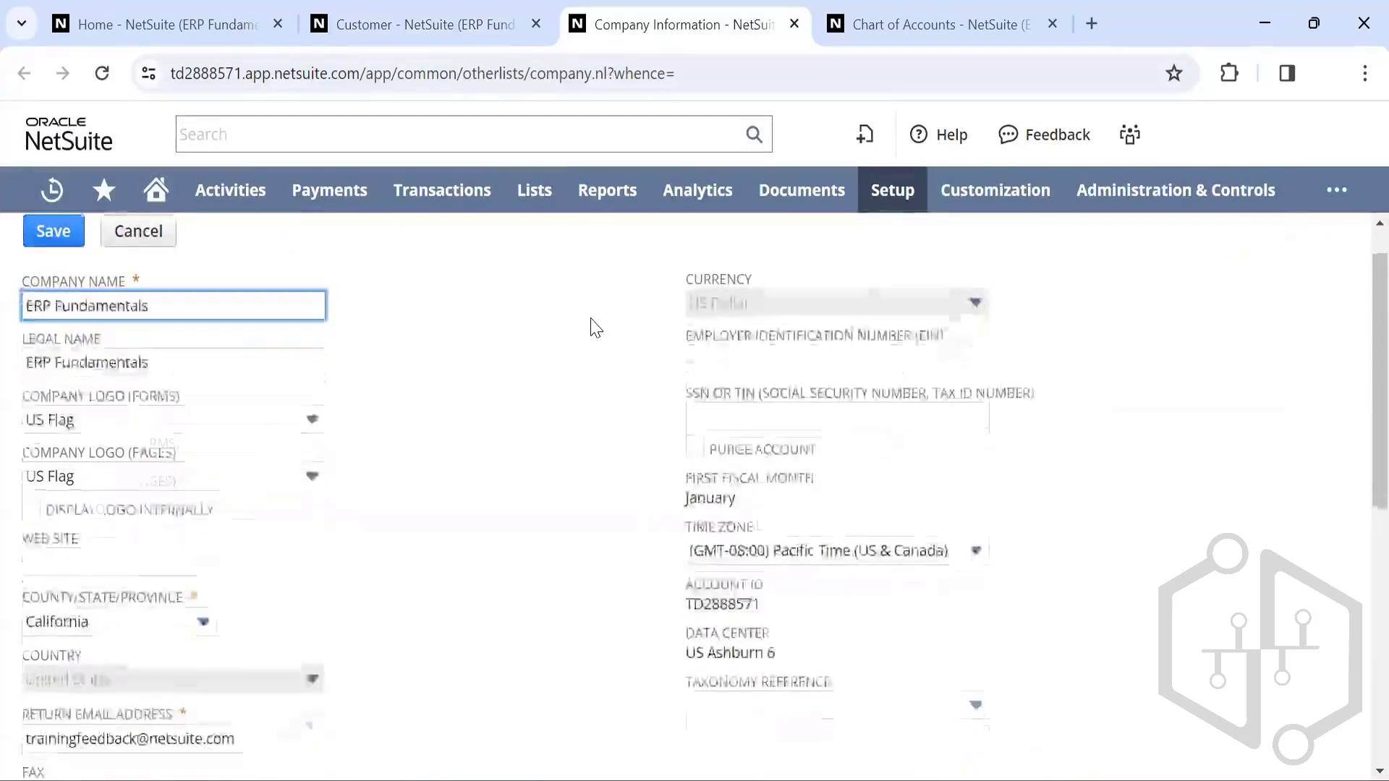
scroll(596, 328, up, 1)
scroll(595, 327, down, 1)
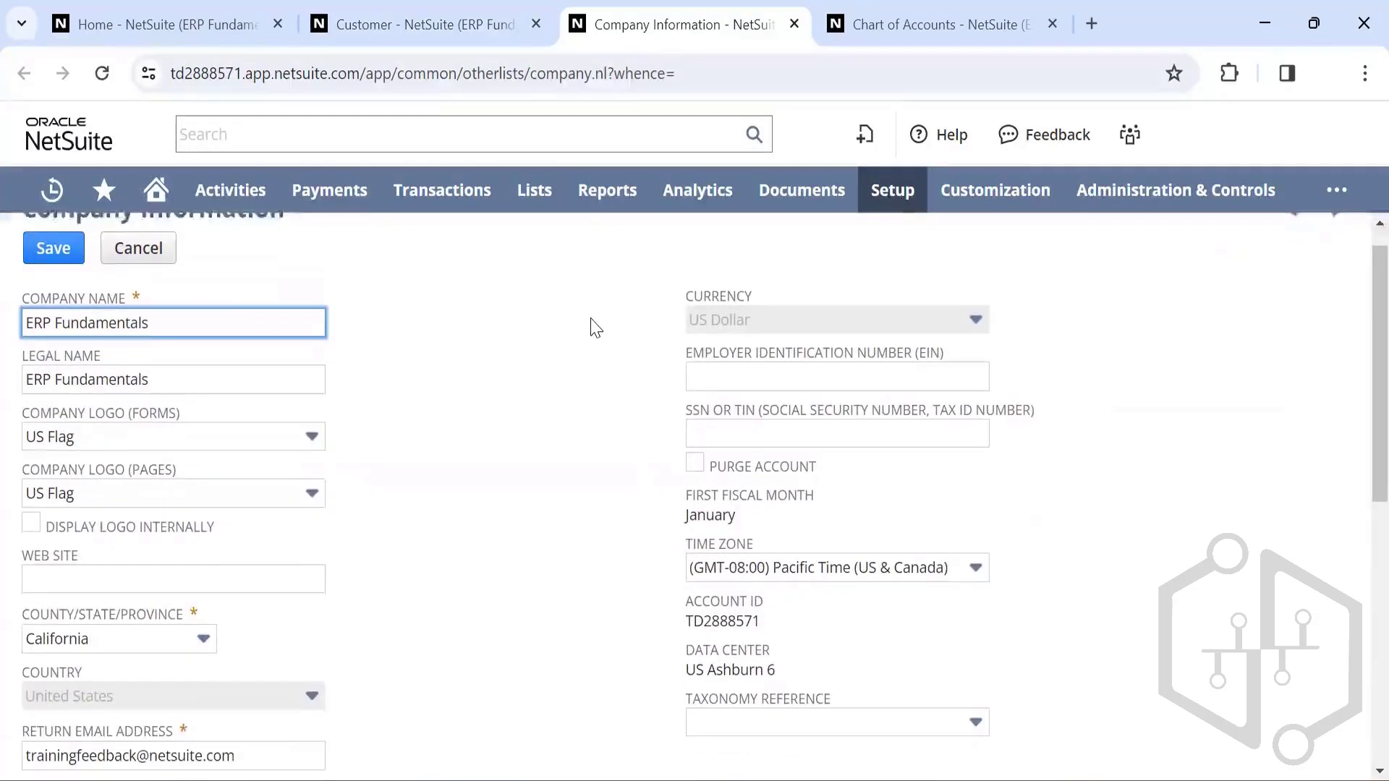
scroll(595, 328, up, 1)
scroll(596, 327, down, 1)
scroll(595, 327, up, 1)
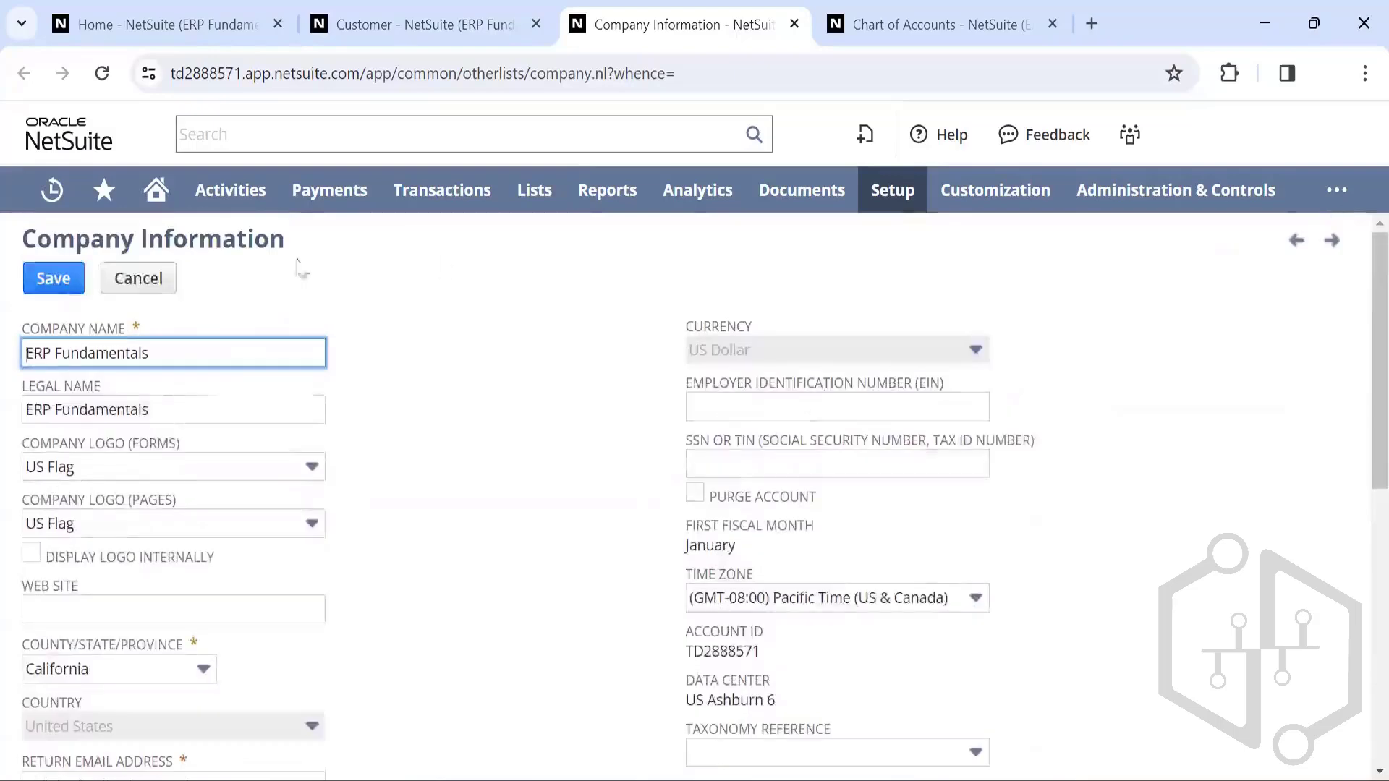
scroll(434, 316, down, 1)
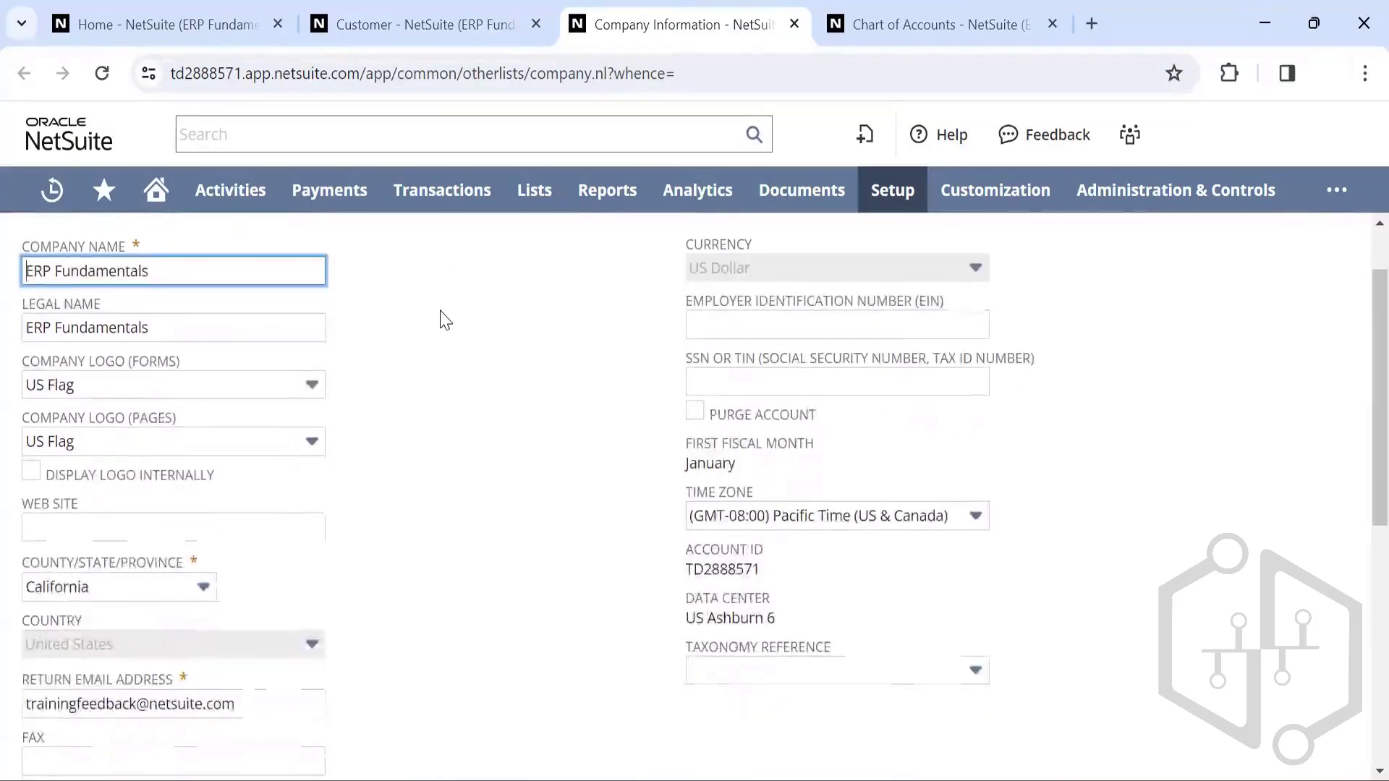
scroll(445, 318, down, 1)
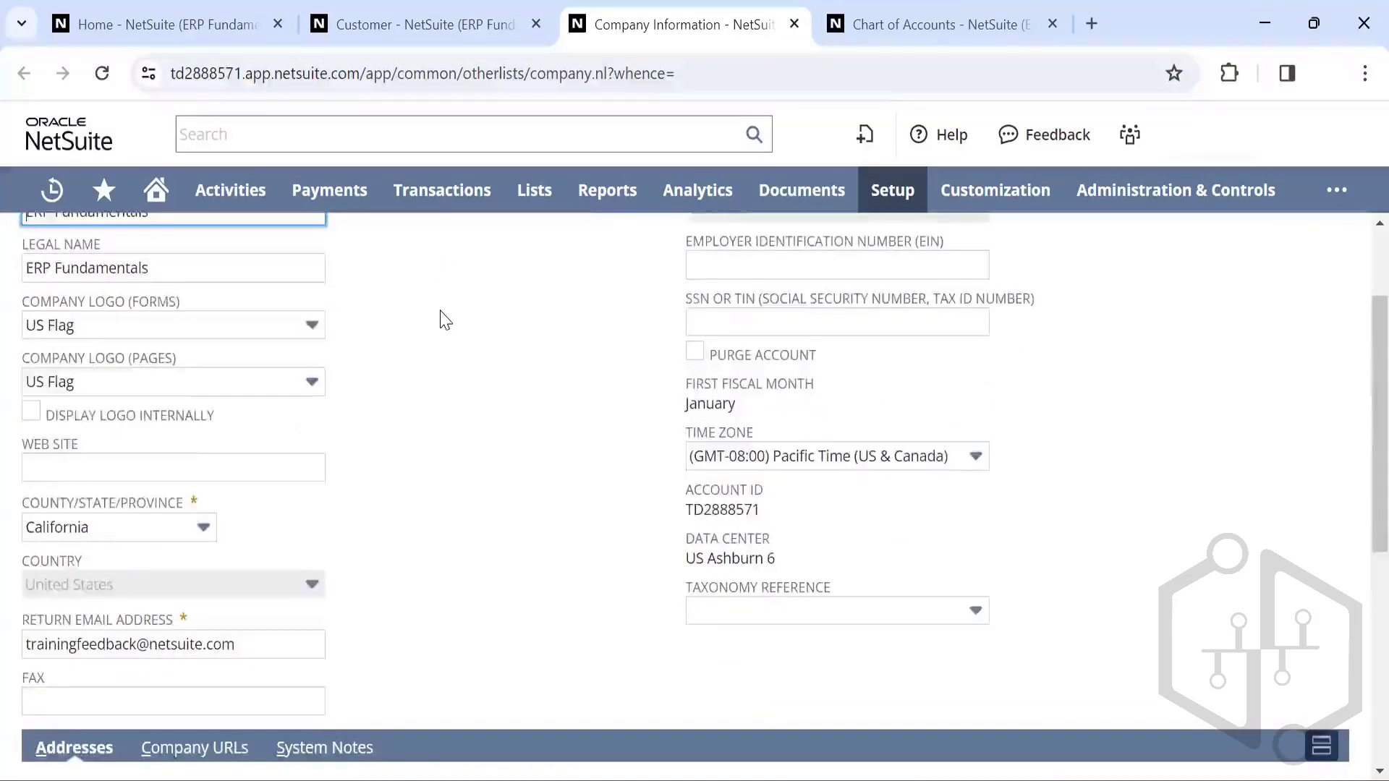
scroll(444, 319, down, 2)
scroll(445, 319, up, 3)
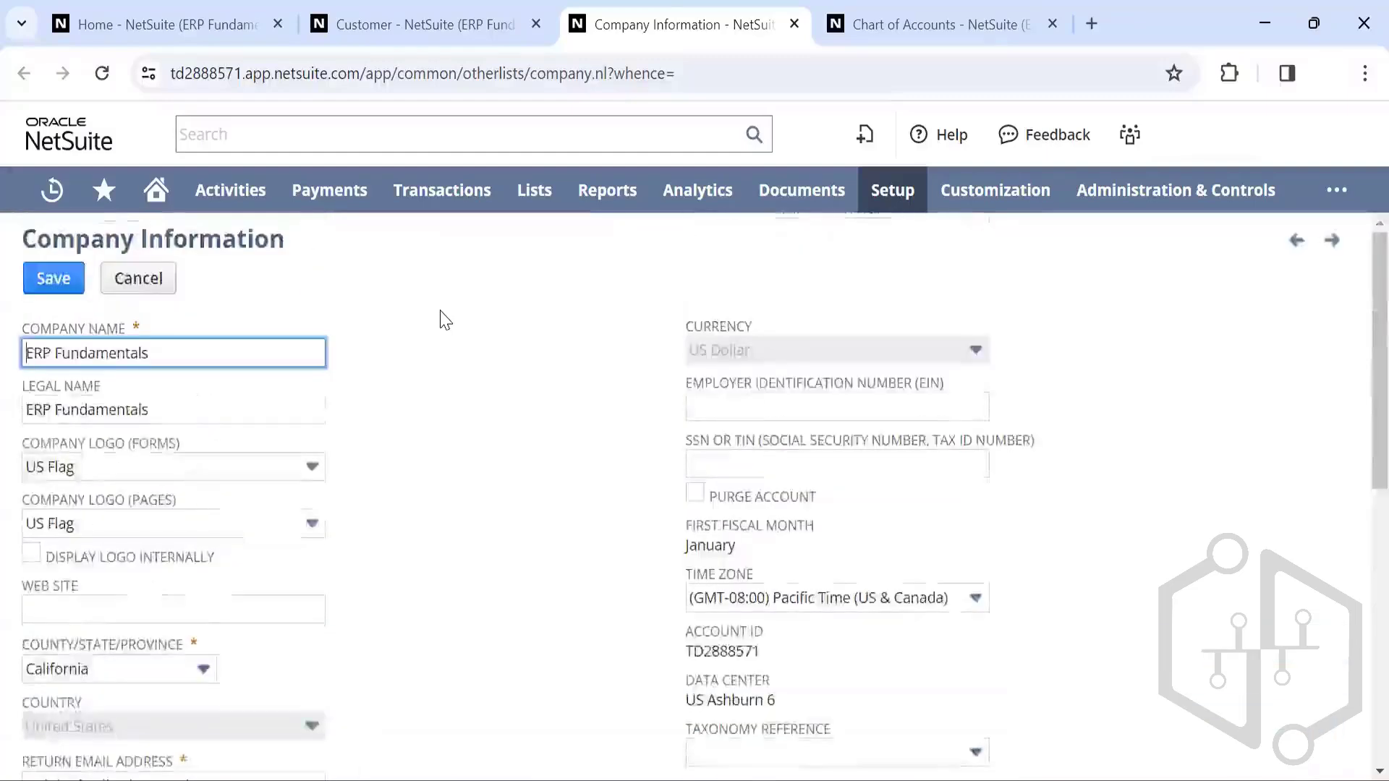
scroll(445, 319, down, 5)
scroll(445, 319, down, 3)
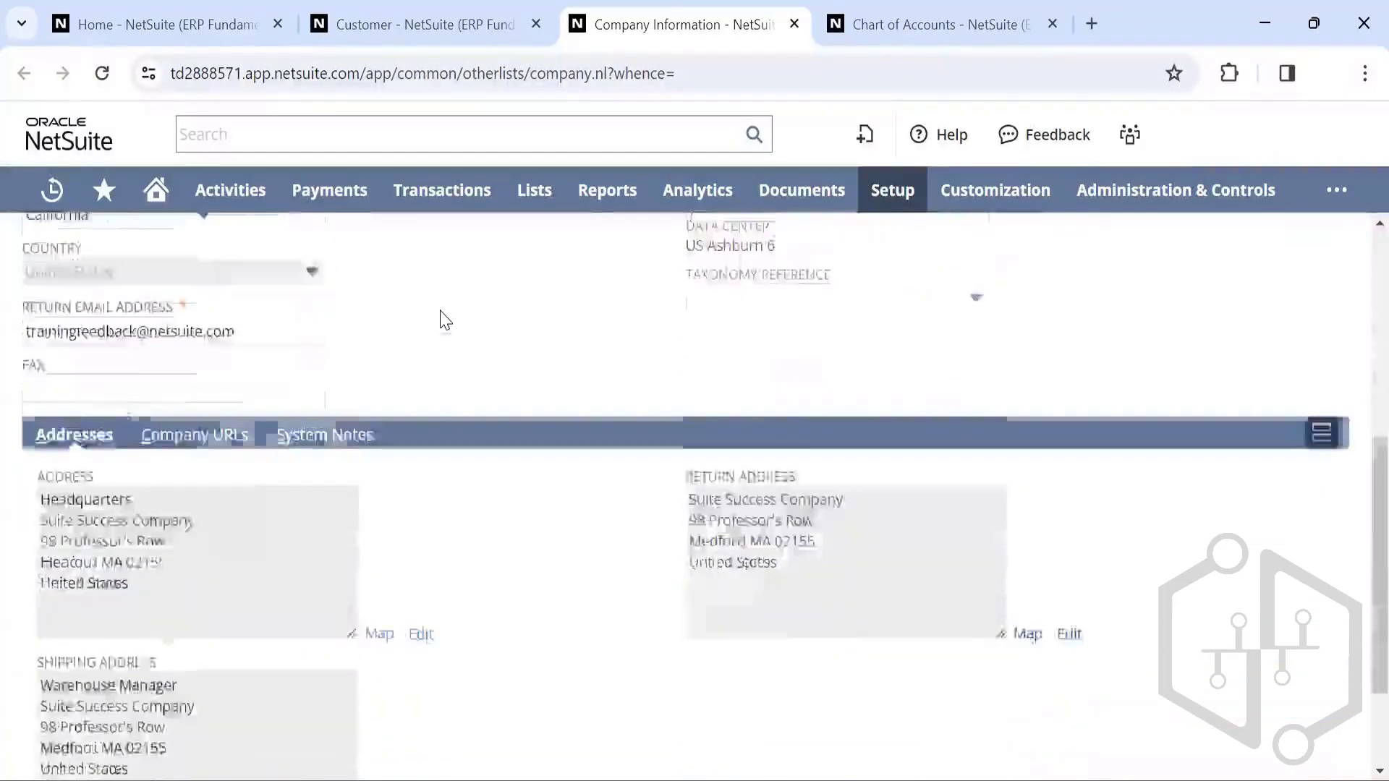
scroll(445, 319, up, 8)
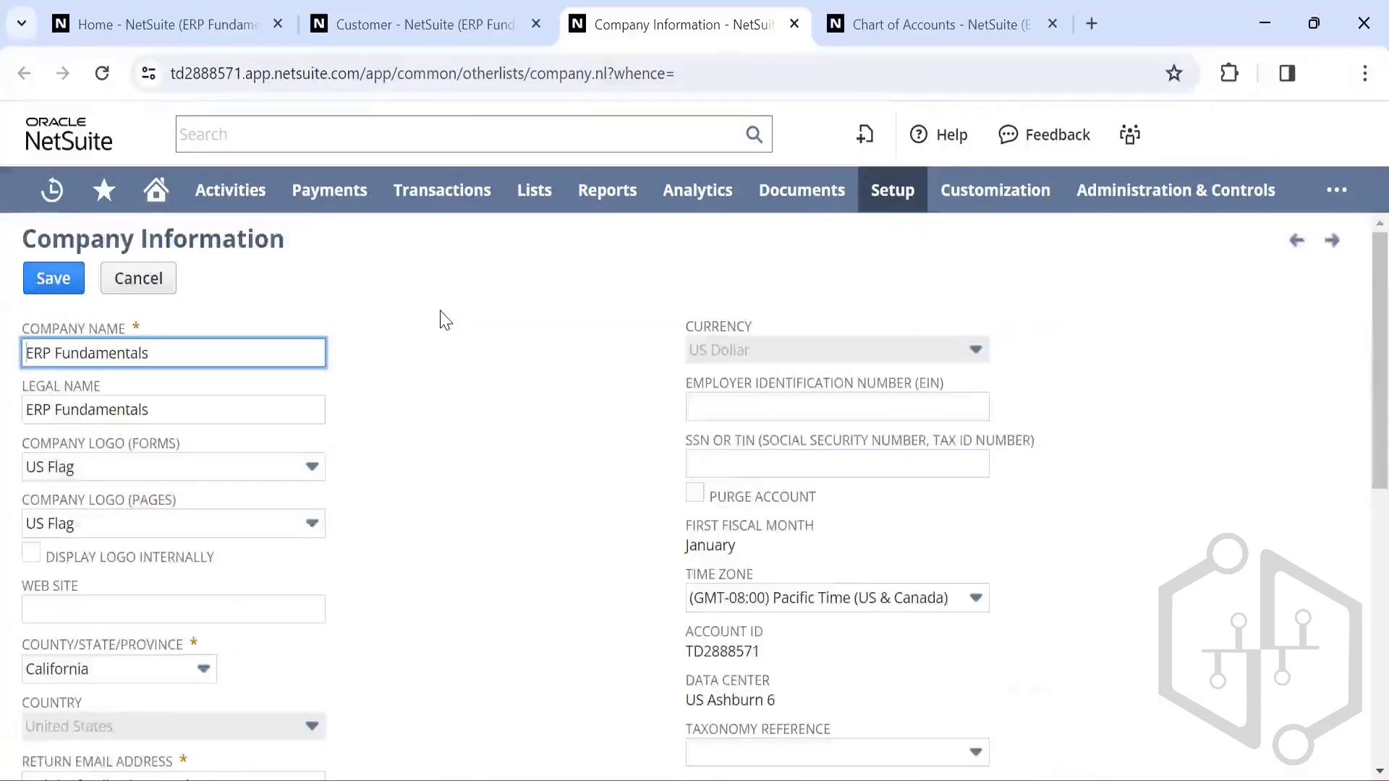
scroll(445, 319, down, 2)
scroll(445, 319, up, 2)
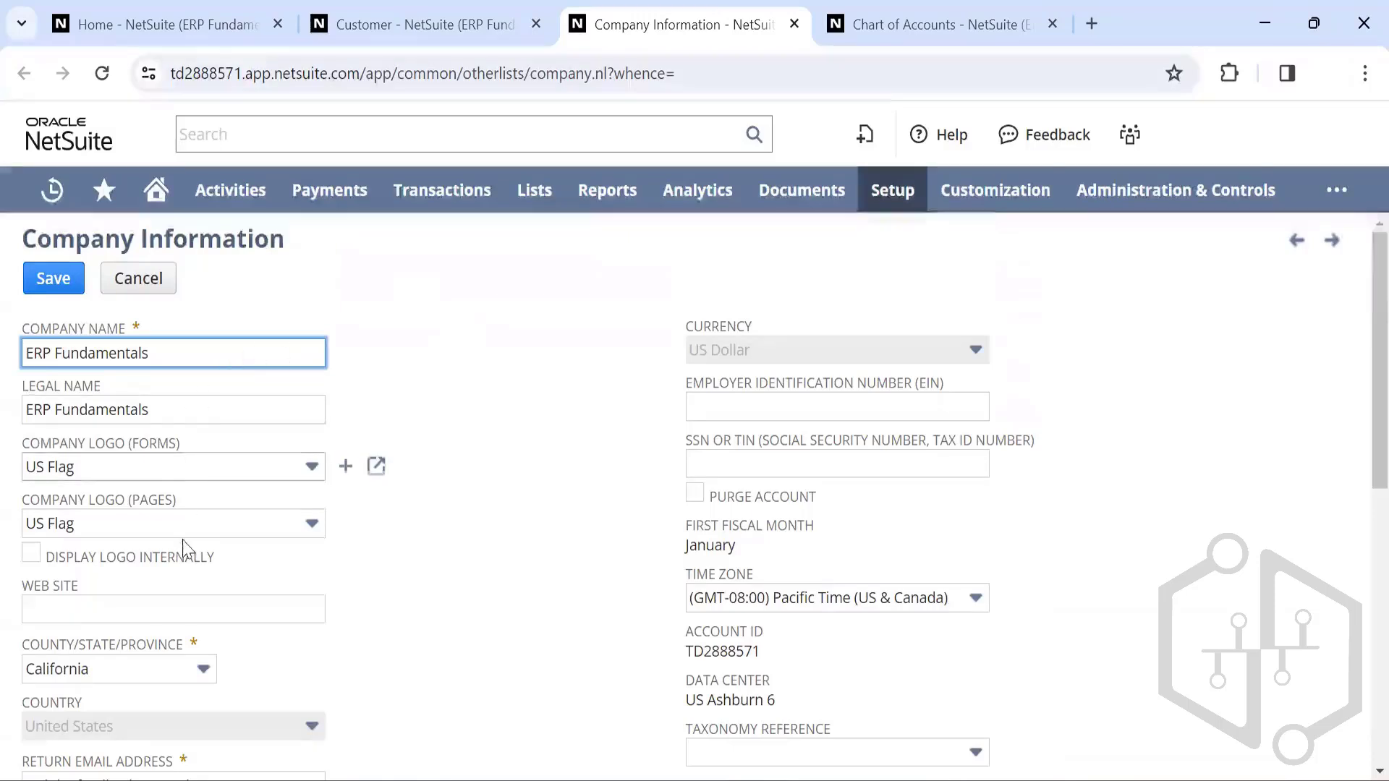
scroll(166, 367, down, 4)
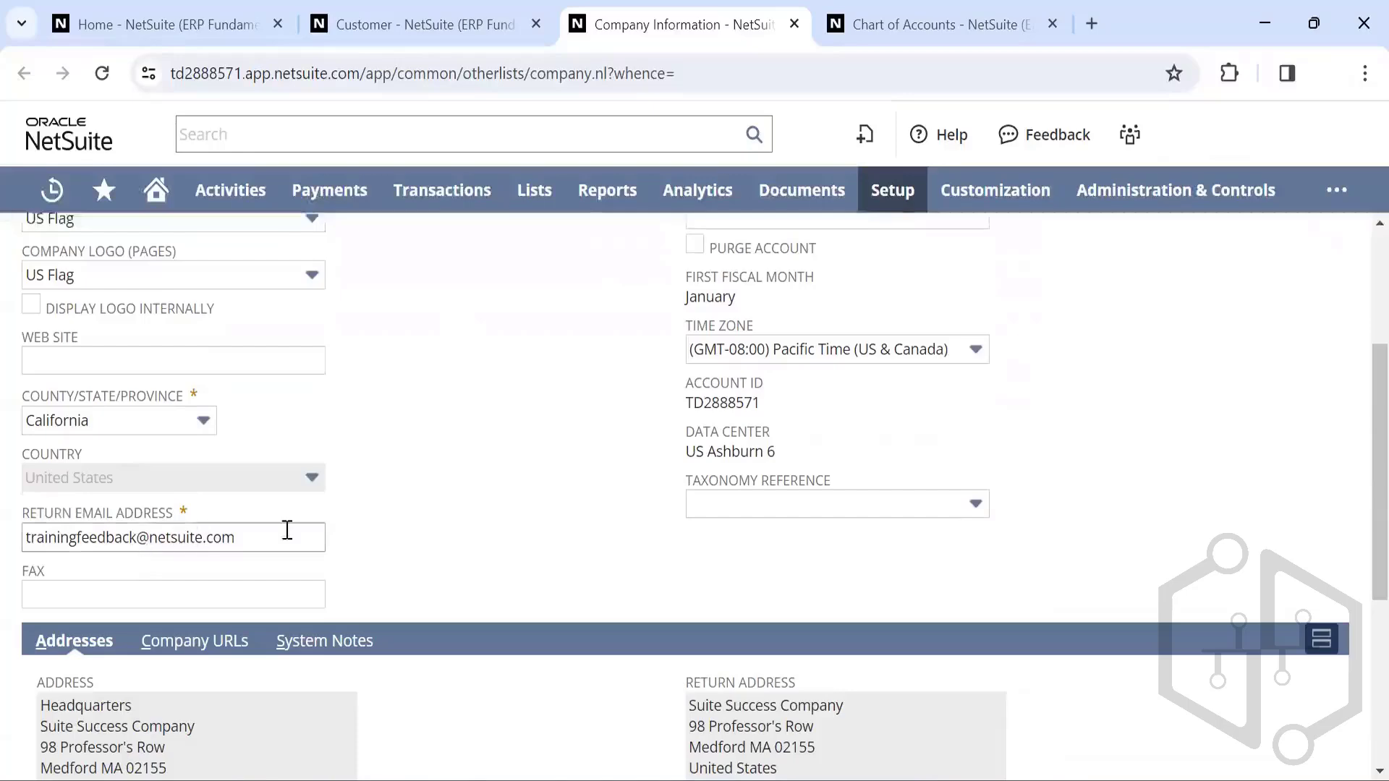
scroll(31, 539, down, 5)
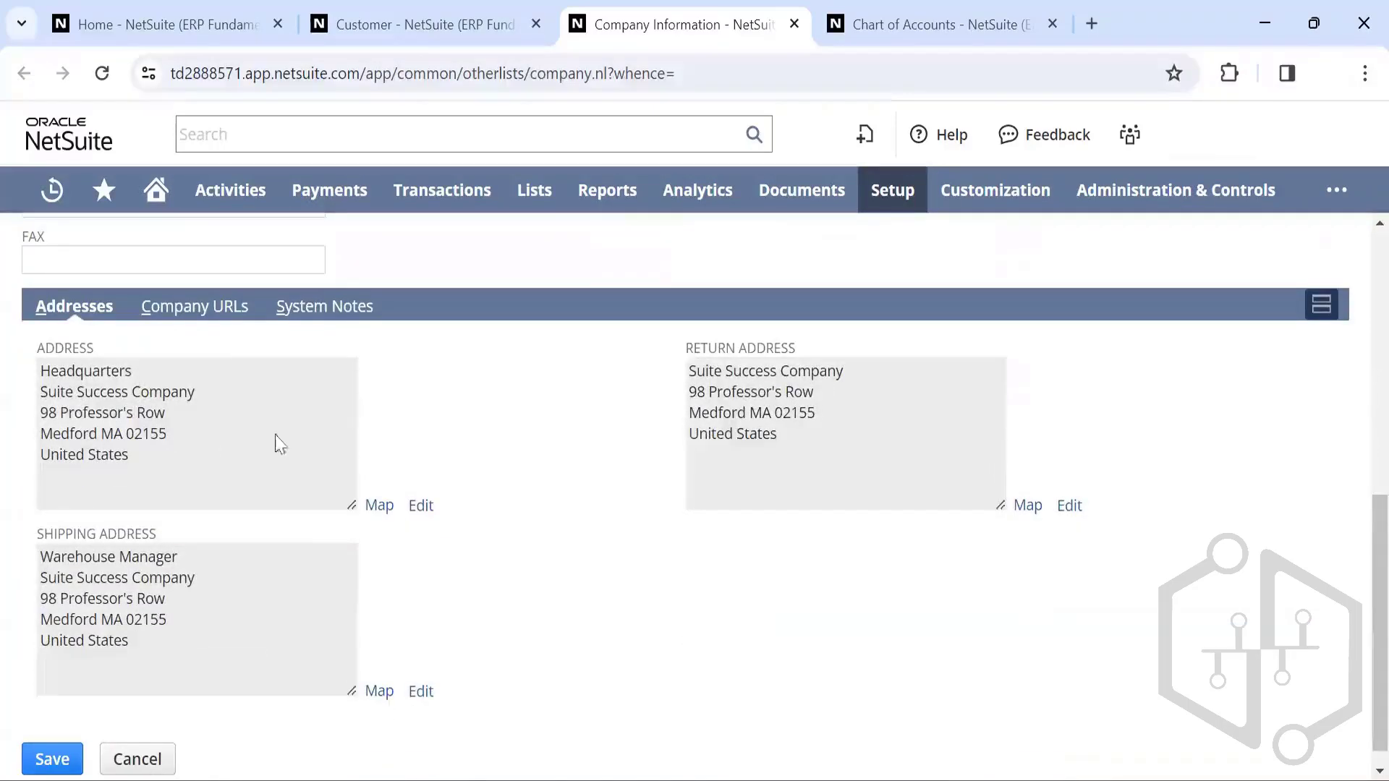
scroll(471, 455, up, 10)
scroll(470, 456, down, 2)
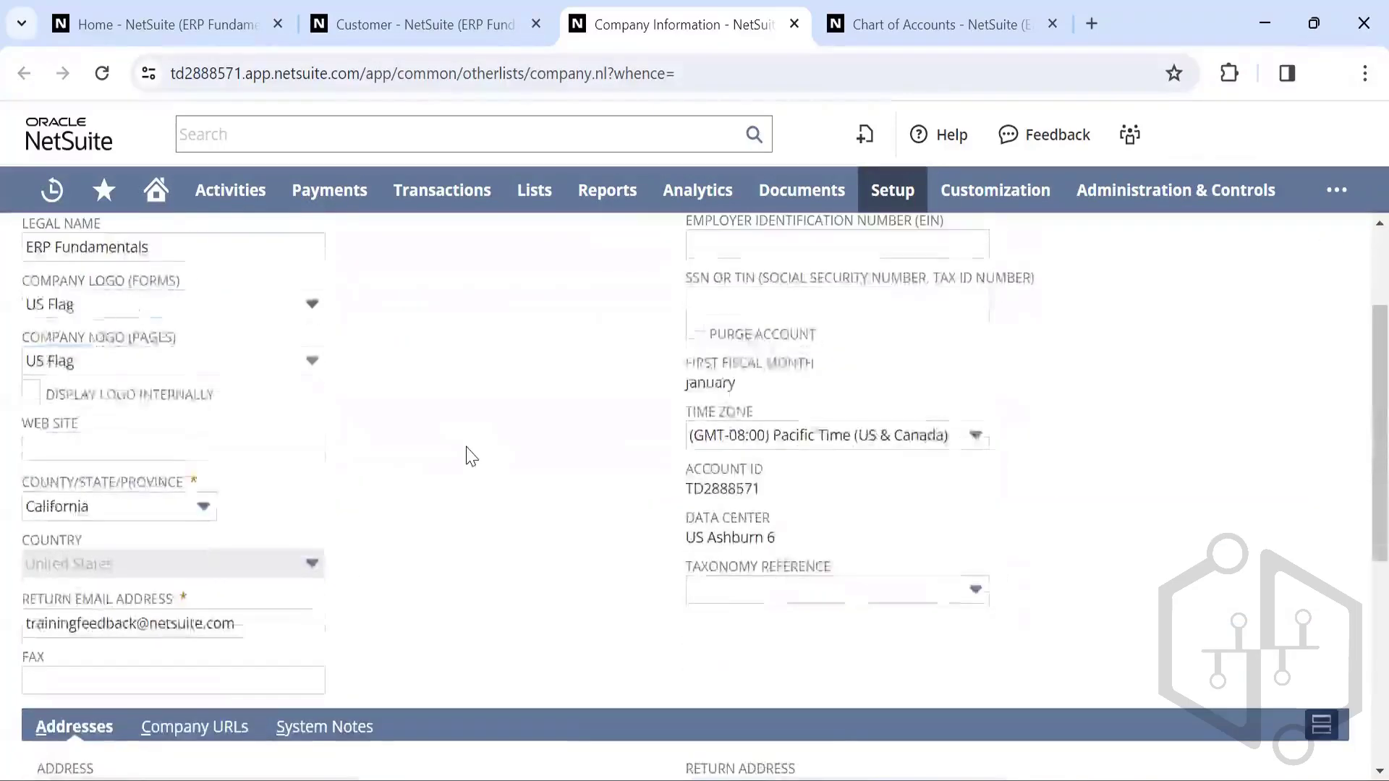
scroll(470, 456, up, 3)
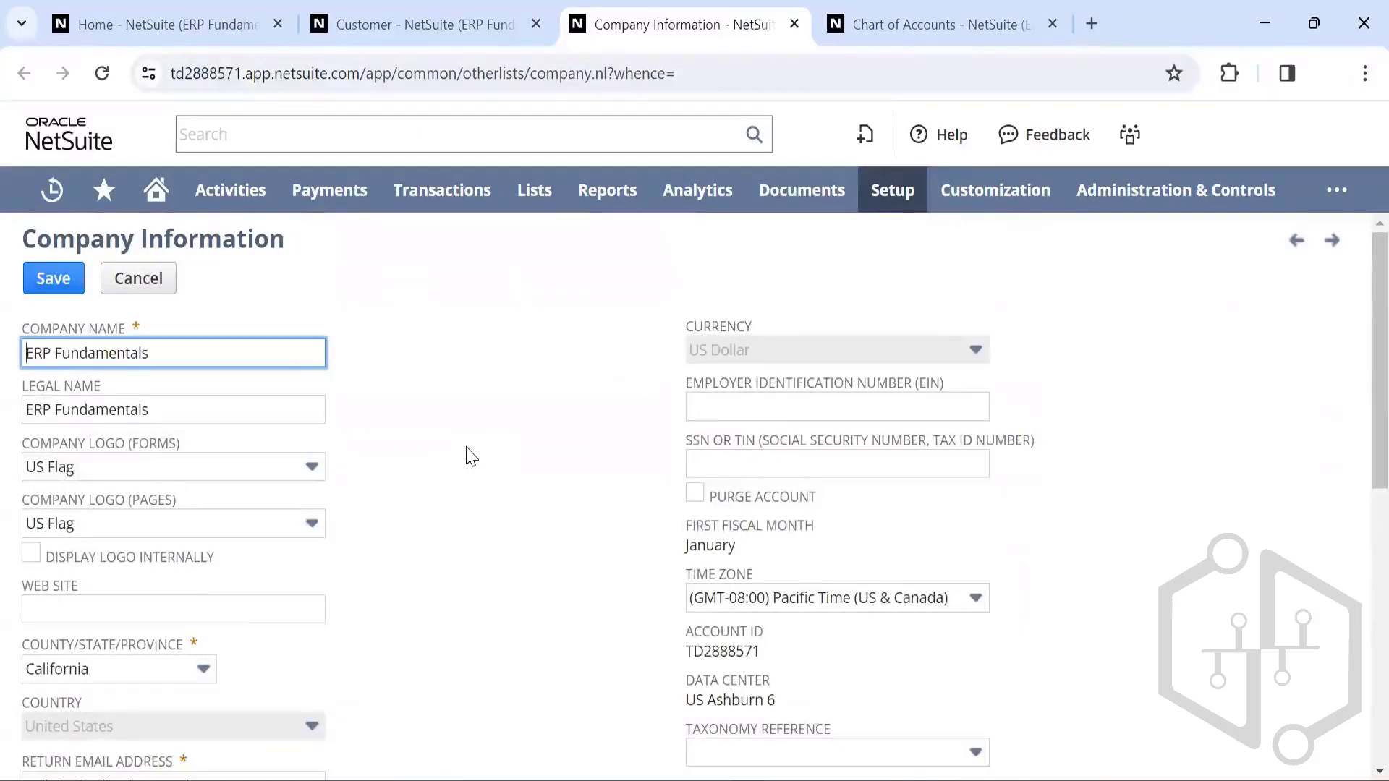
Step: Open the Enable Features page from the company setup tasks in the same browser tab
scroll(470, 456, down, 1)
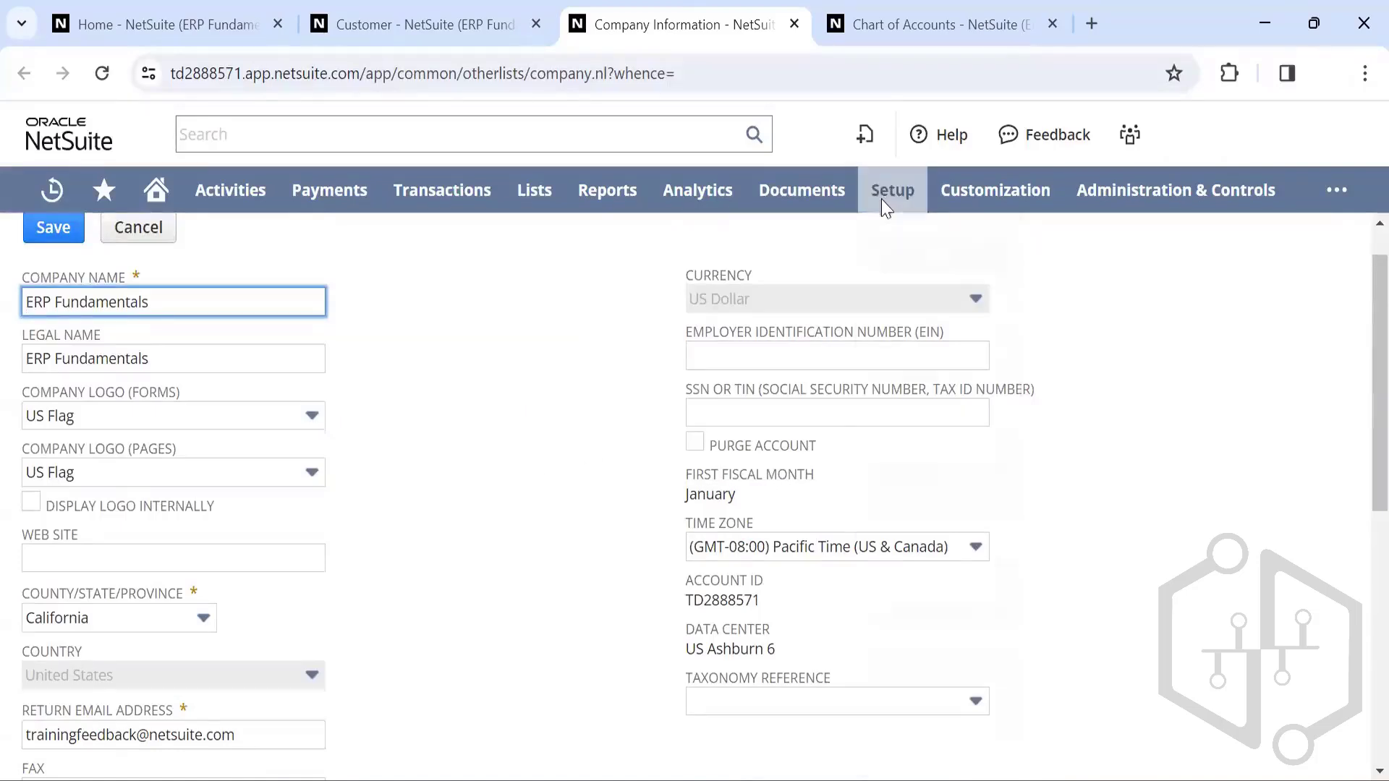
mouse_move(883, 196)
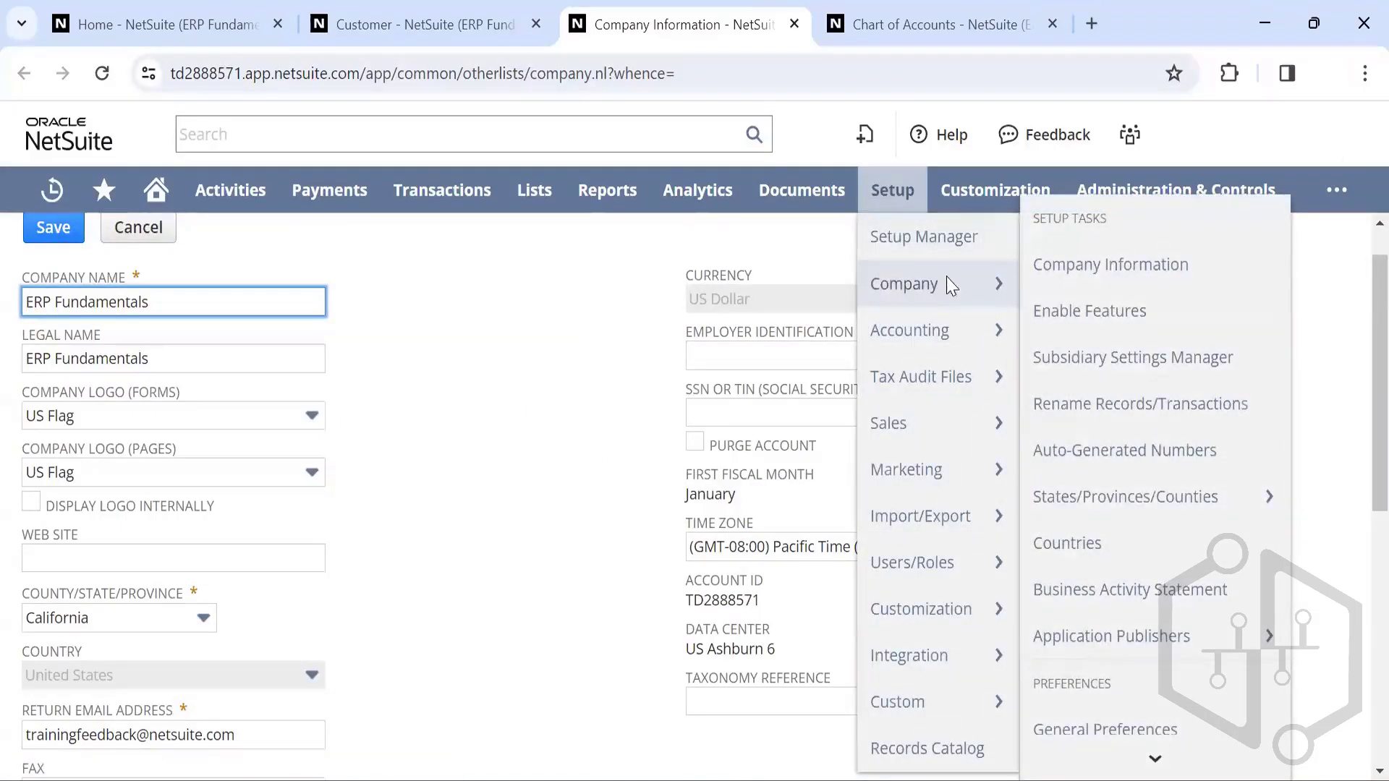
click(1090, 314)
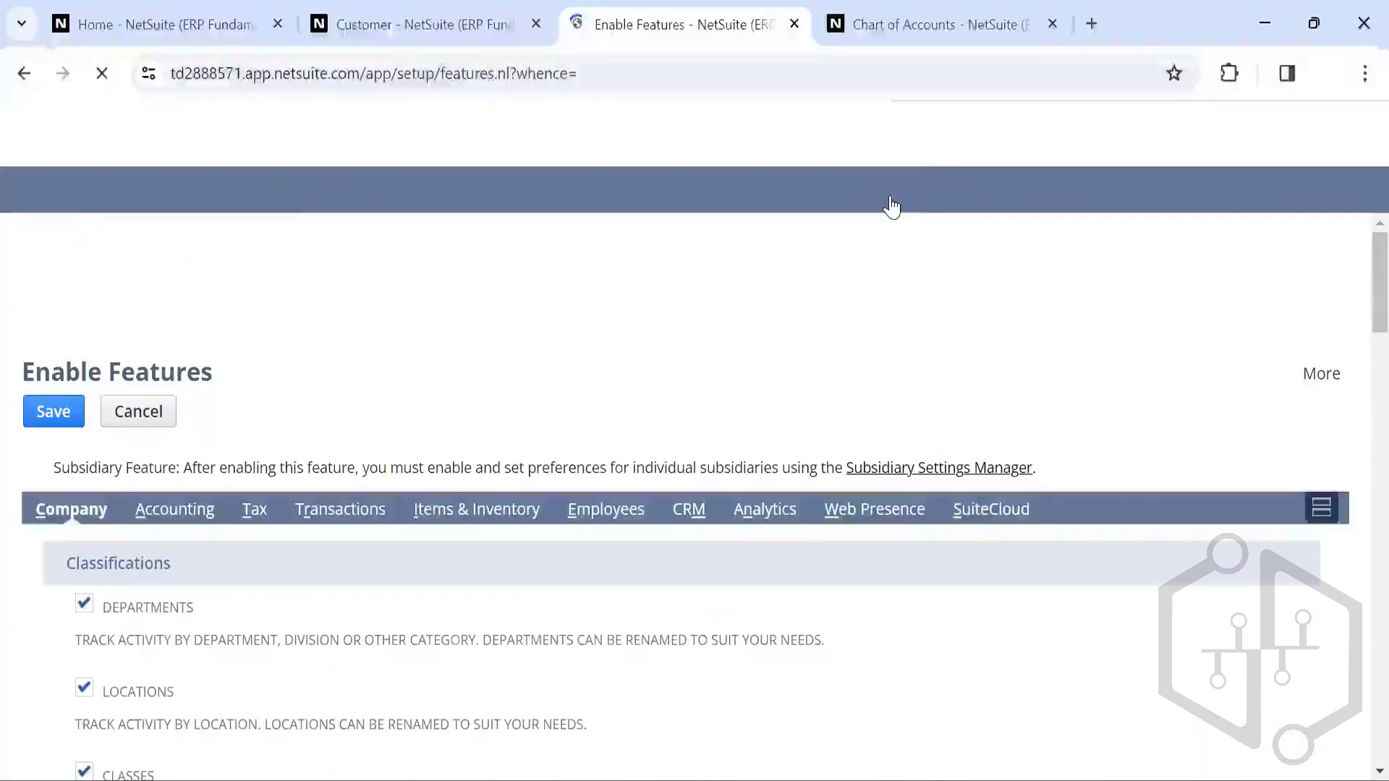
Step: Examine the Classifications options among the Company features: Departments, Locations and Classes
mouse_move(891, 195)
mouse_move(897, 290)
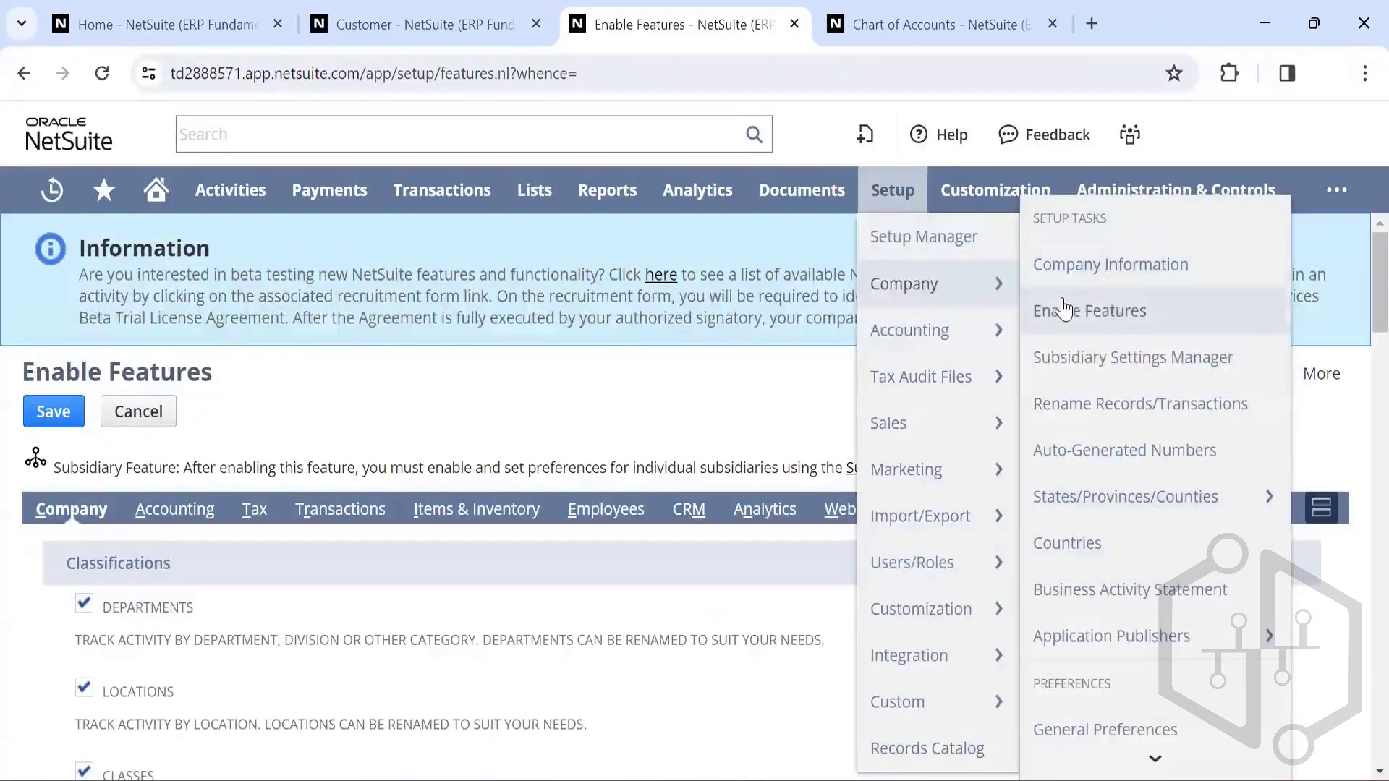
scroll(630, 394, down, 1)
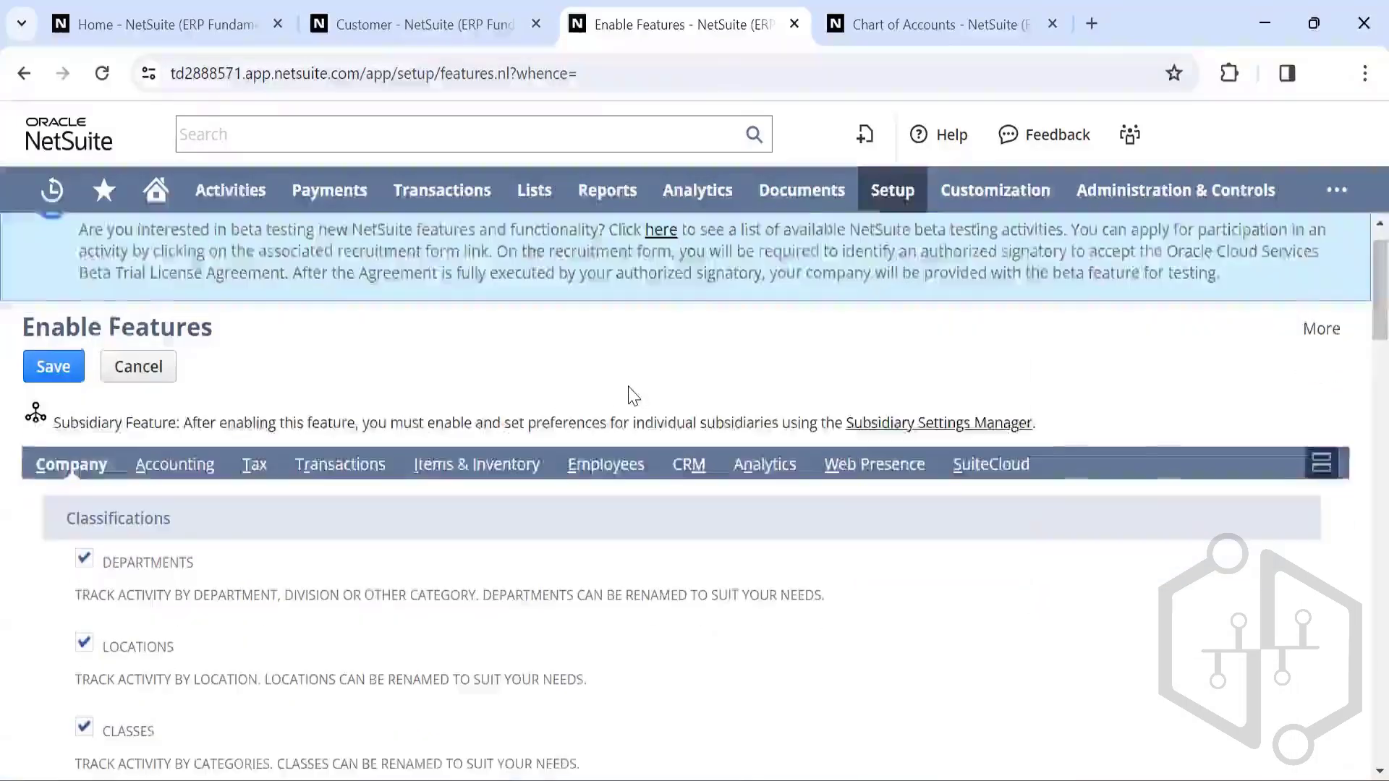
scroll(629, 394, down, 3)
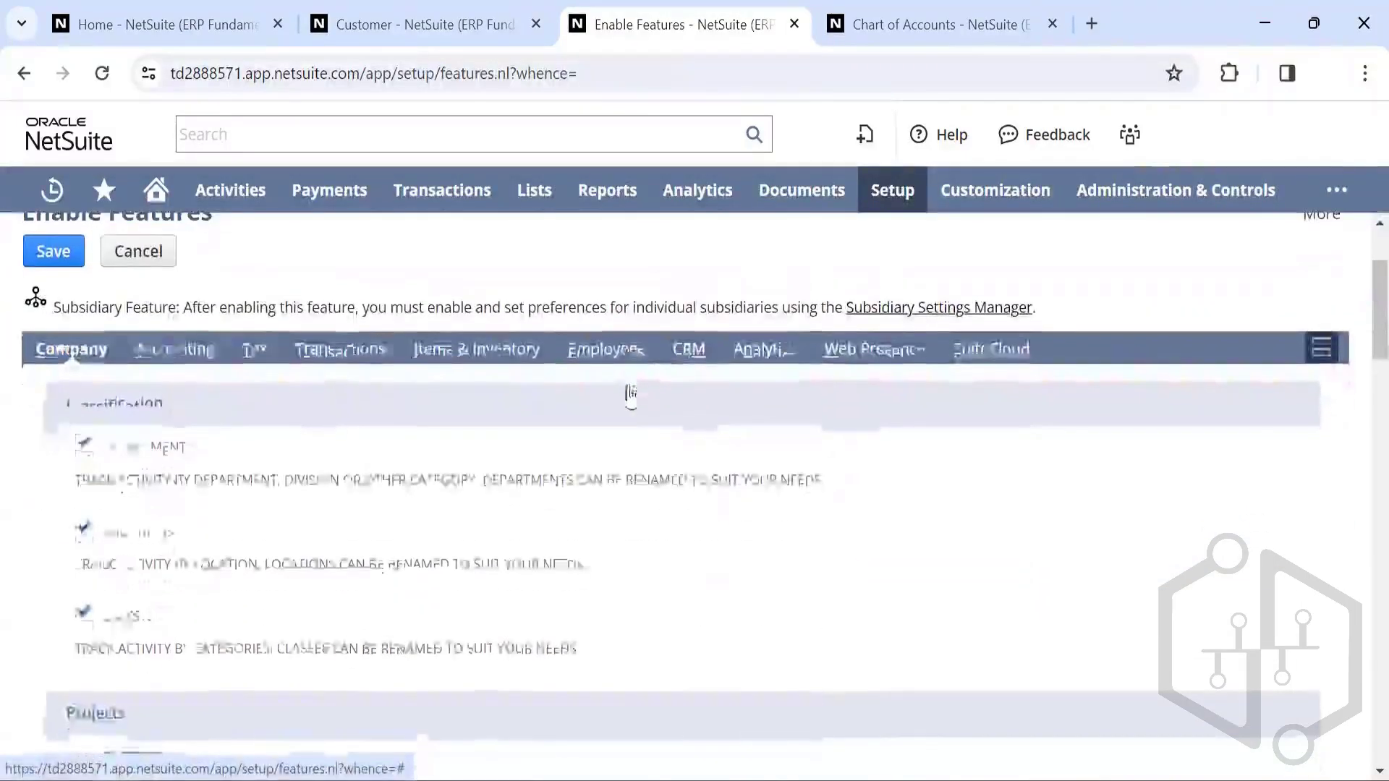
scroll(630, 390, down, 2)
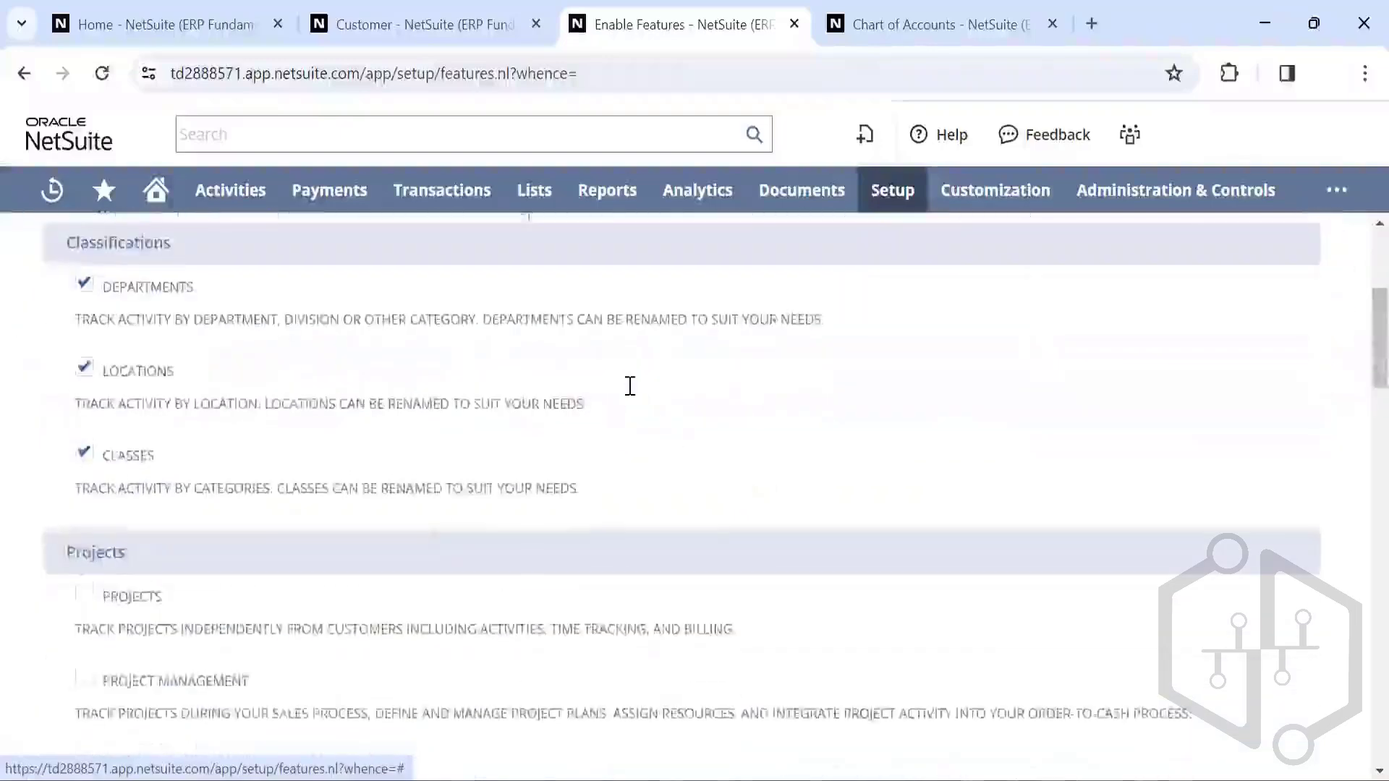
scroll(630, 385, down, 5)
scroll(630, 387, up, 10)
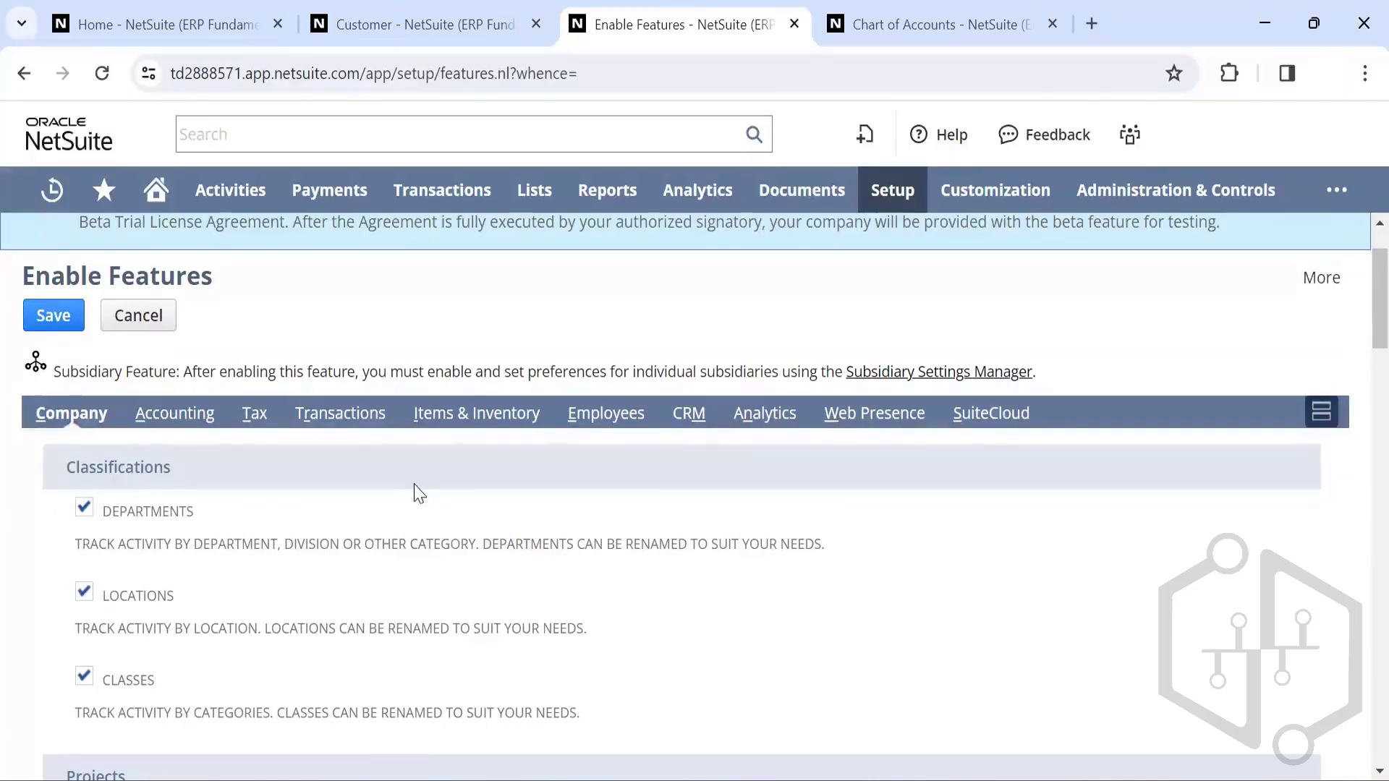
scroll(413, 484, down, 3)
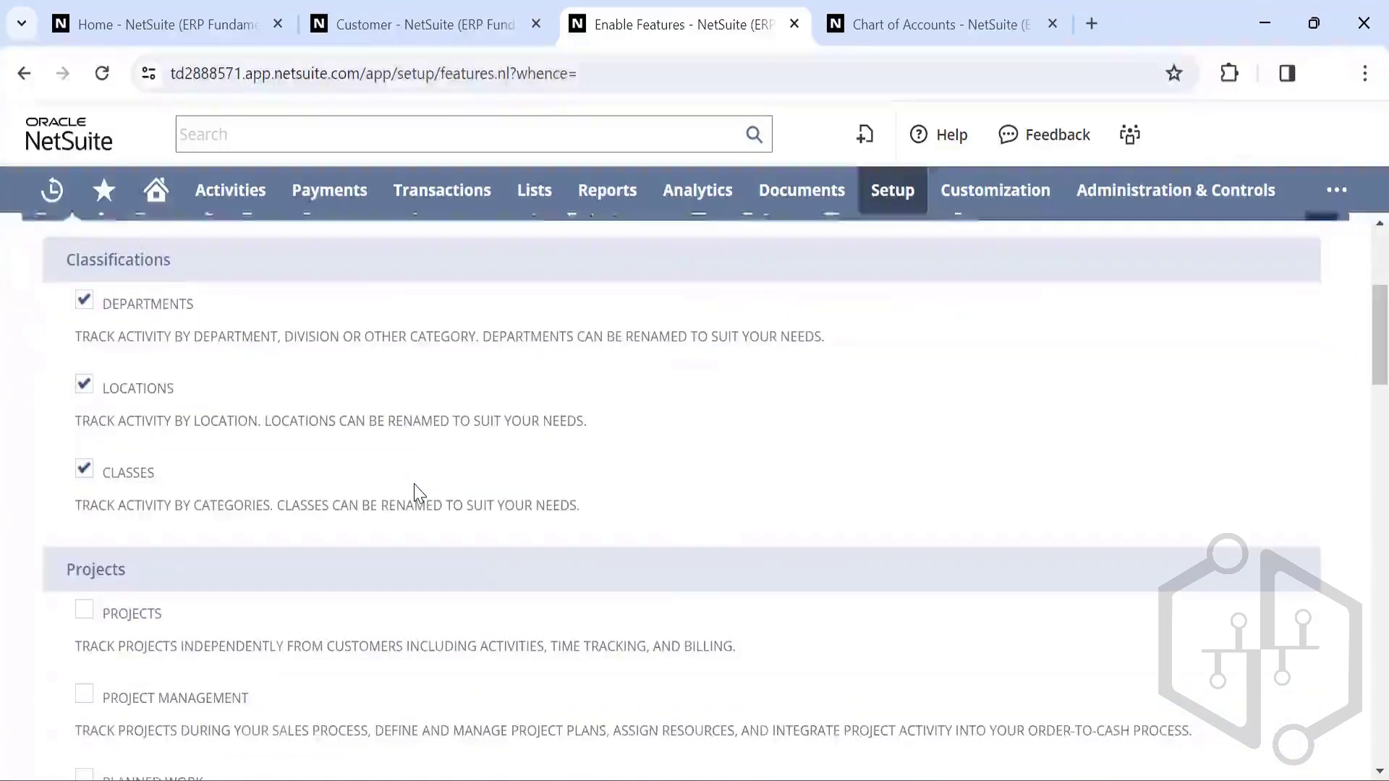
scroll(413, 484, up, 2)
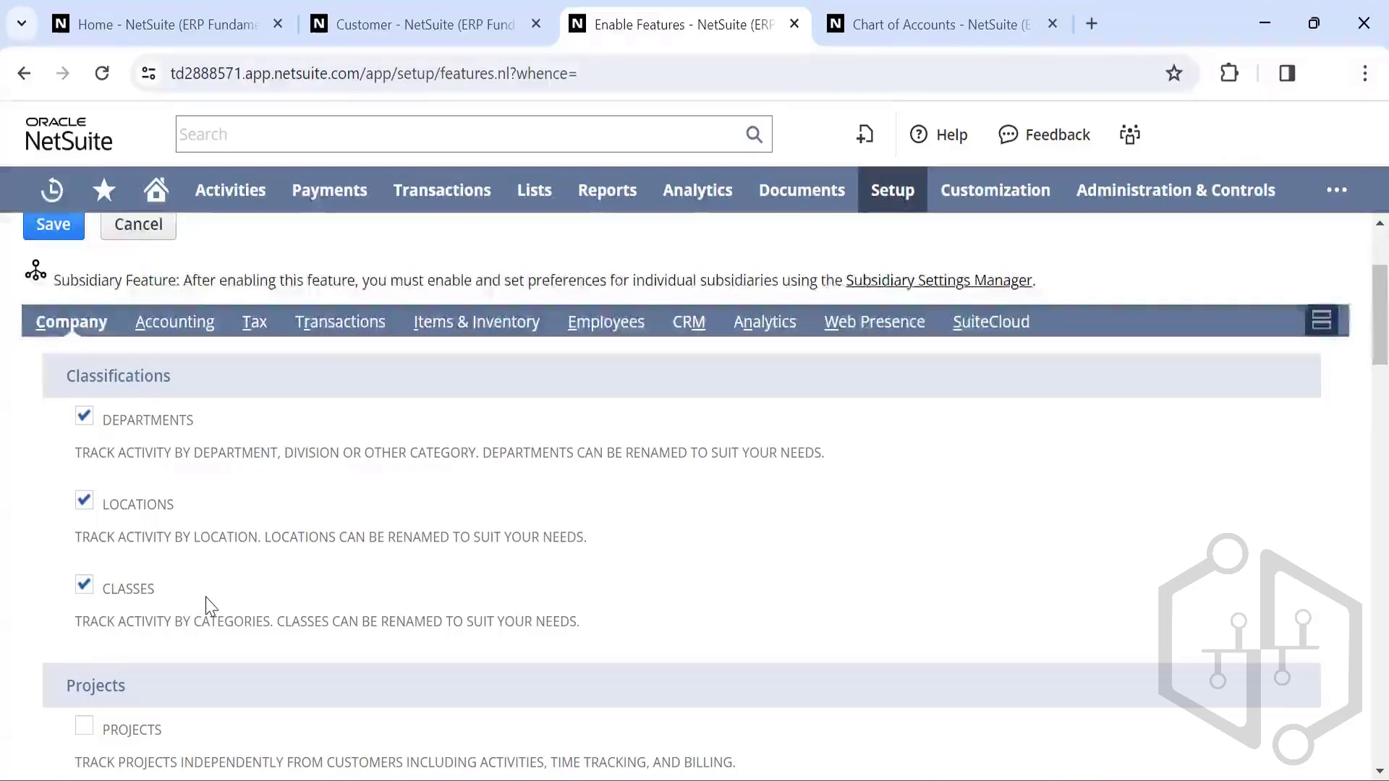
scroll(210, 606, down, 2)
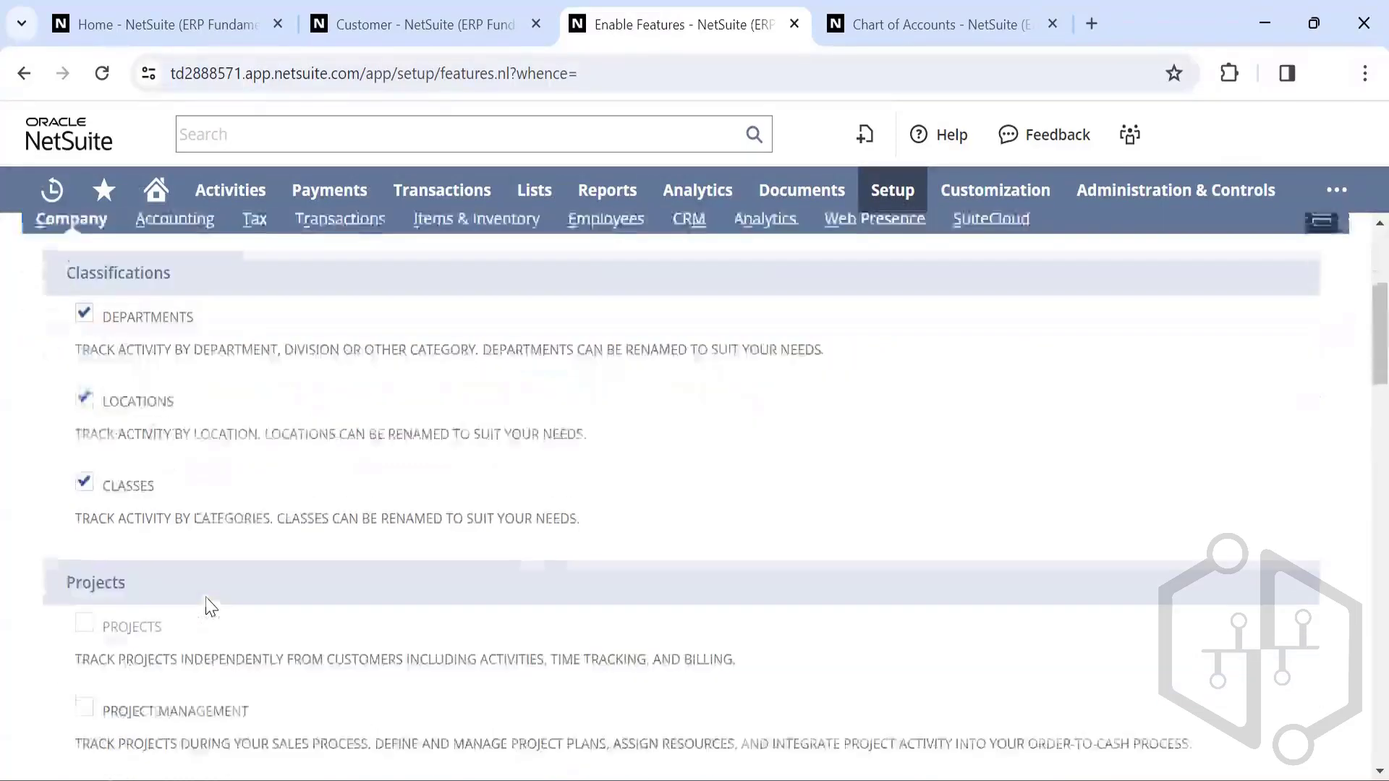
scroll(209, 606, up, 2)
scroll(210, 606, down, 3)
scroll(210, 606, up, 3)
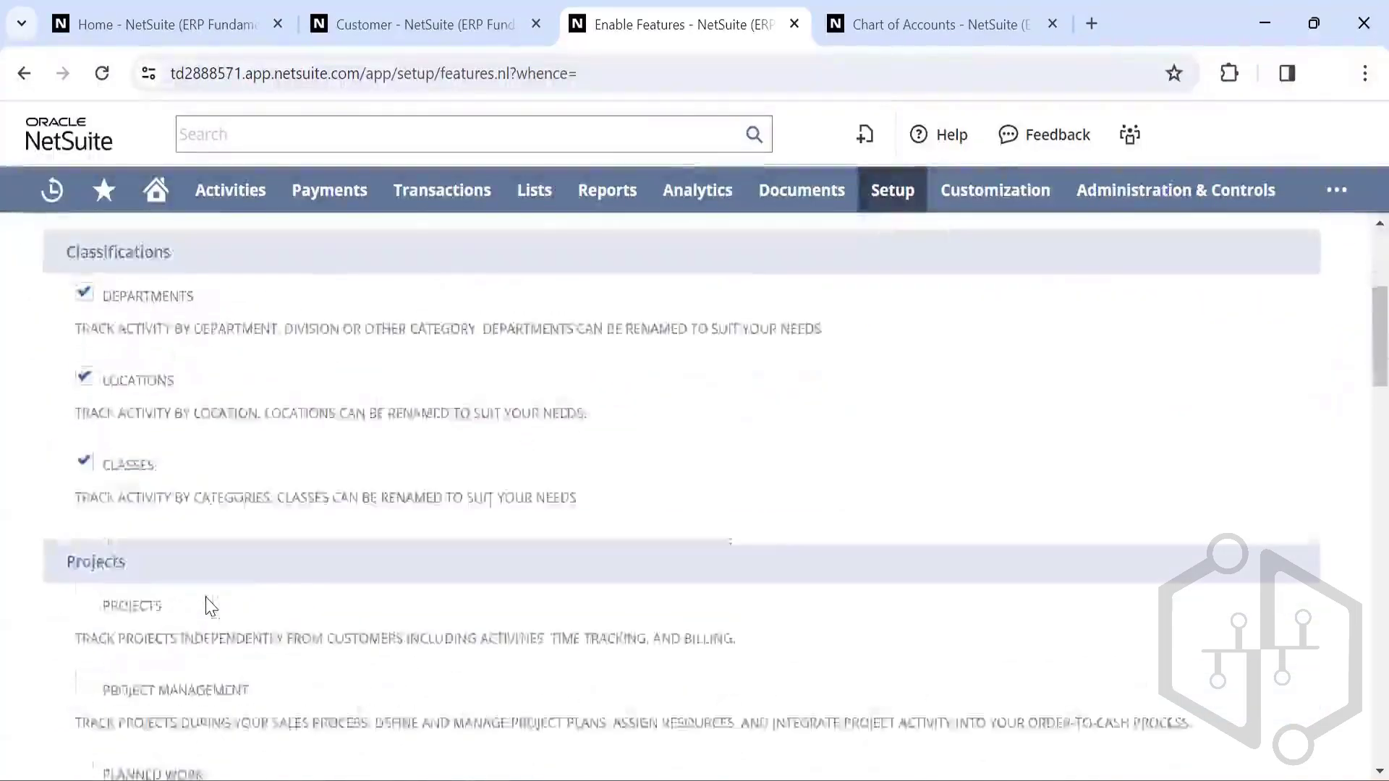
Step: Look through the remaining Company features, covering the Projects, ERP General, International, Access and Mobile sections
scroll(209, 606, down, 5)
scroll(210, 606, down, 1)
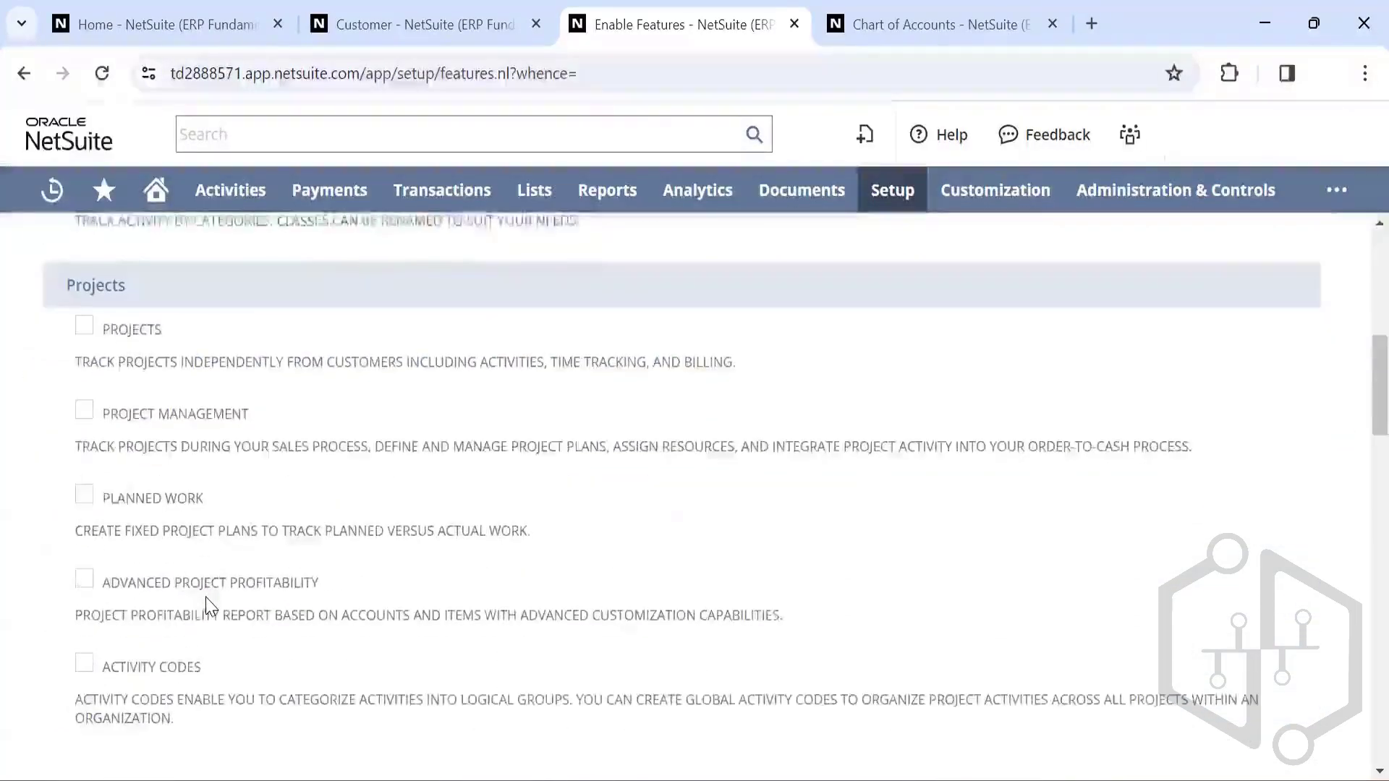
scroll(209, 606, down, 1)
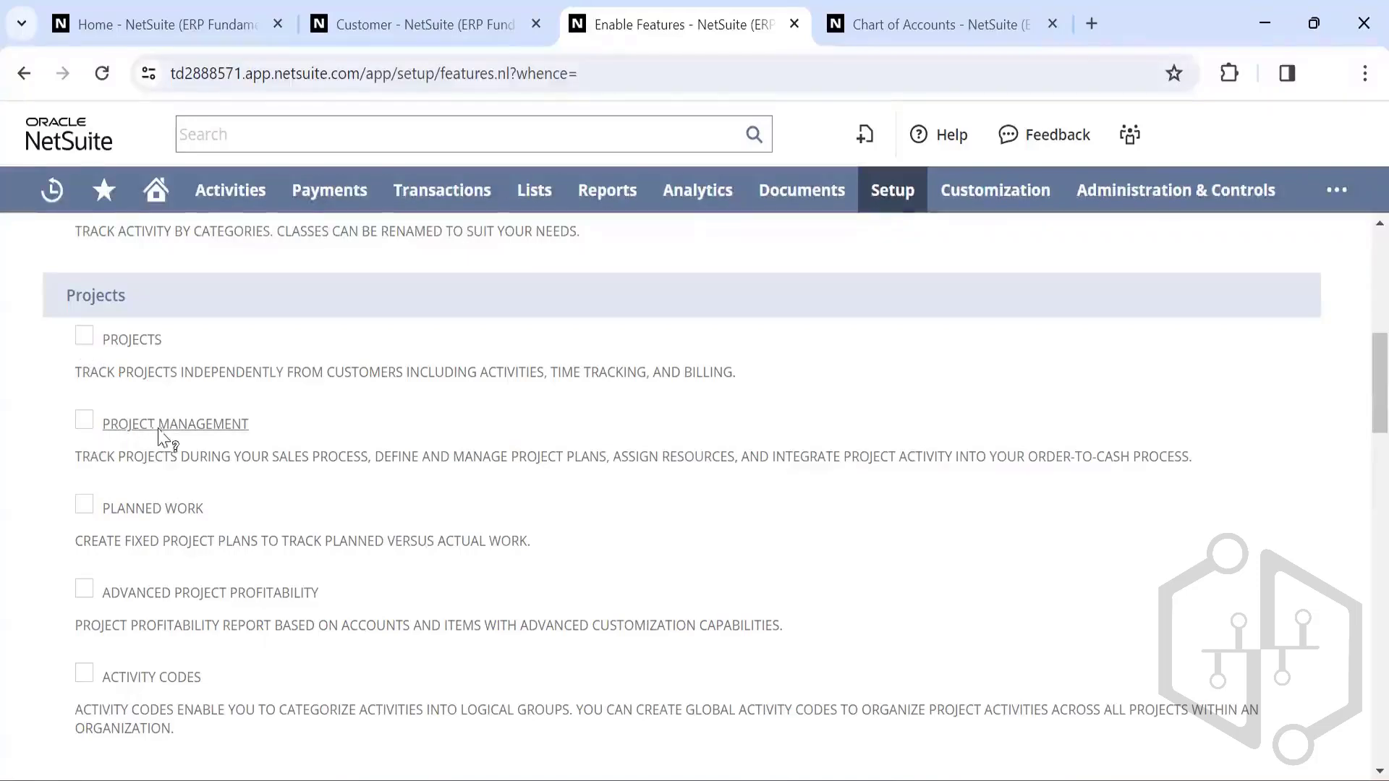
scroll(161, 438, down, 2)
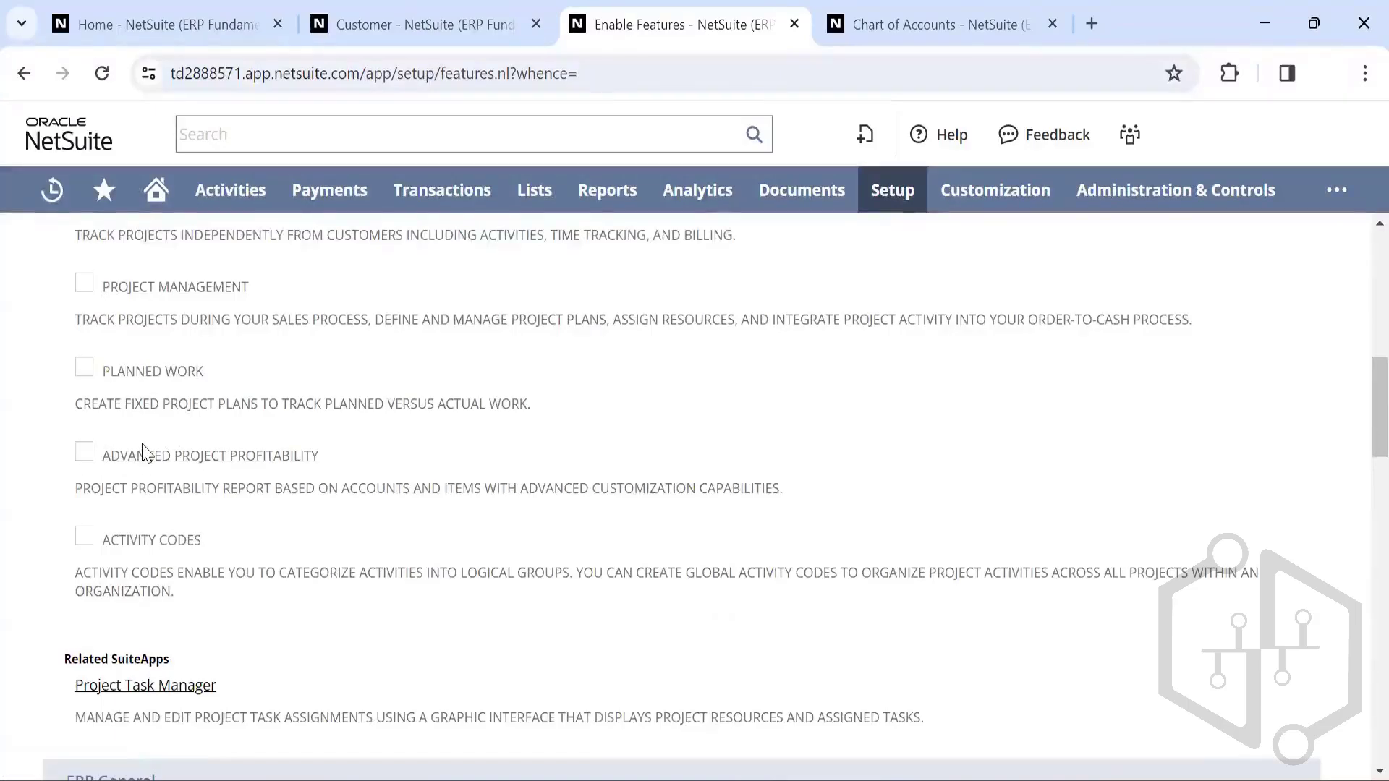
scroll(140, 452, down, 9)
scroll(144, 447, down, 4)
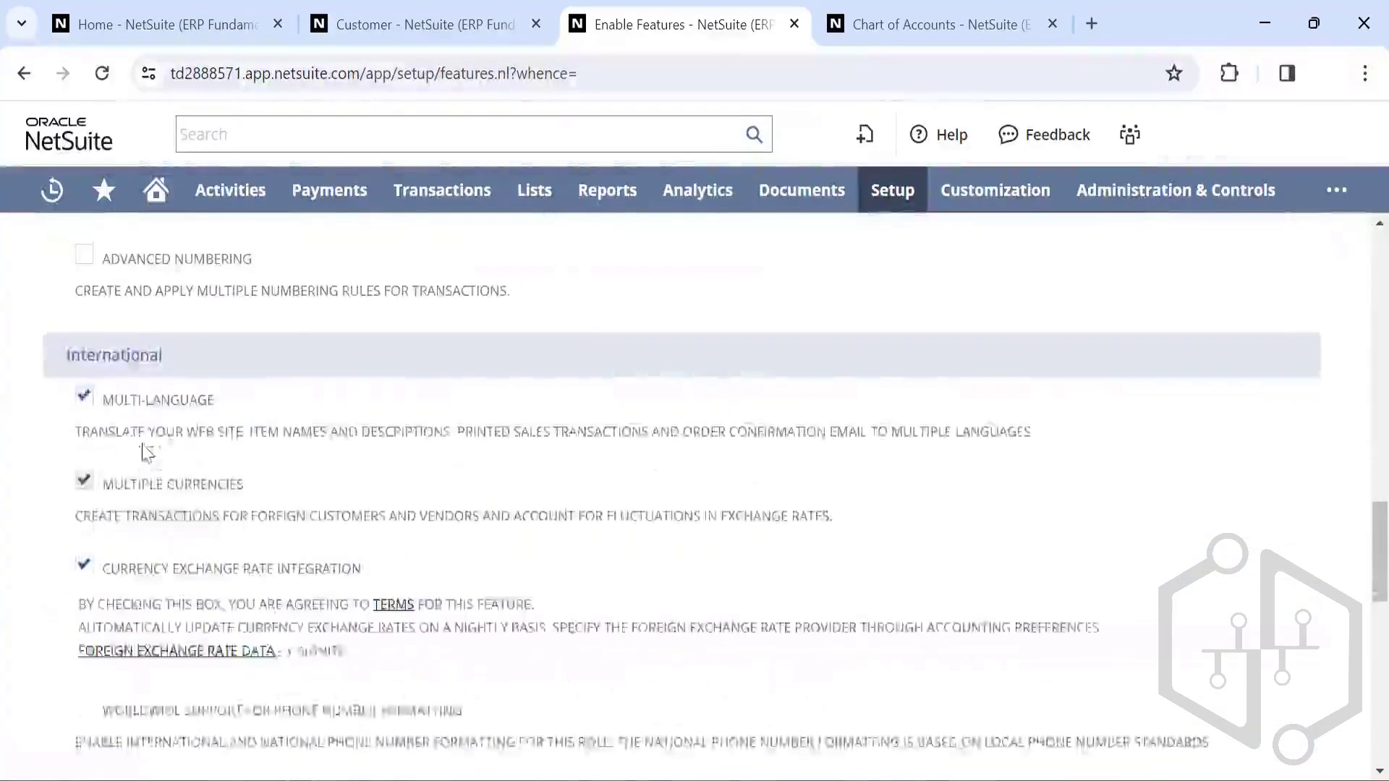
scroll(145, 450, up, 6)
scroll(143, 452, up, 2)
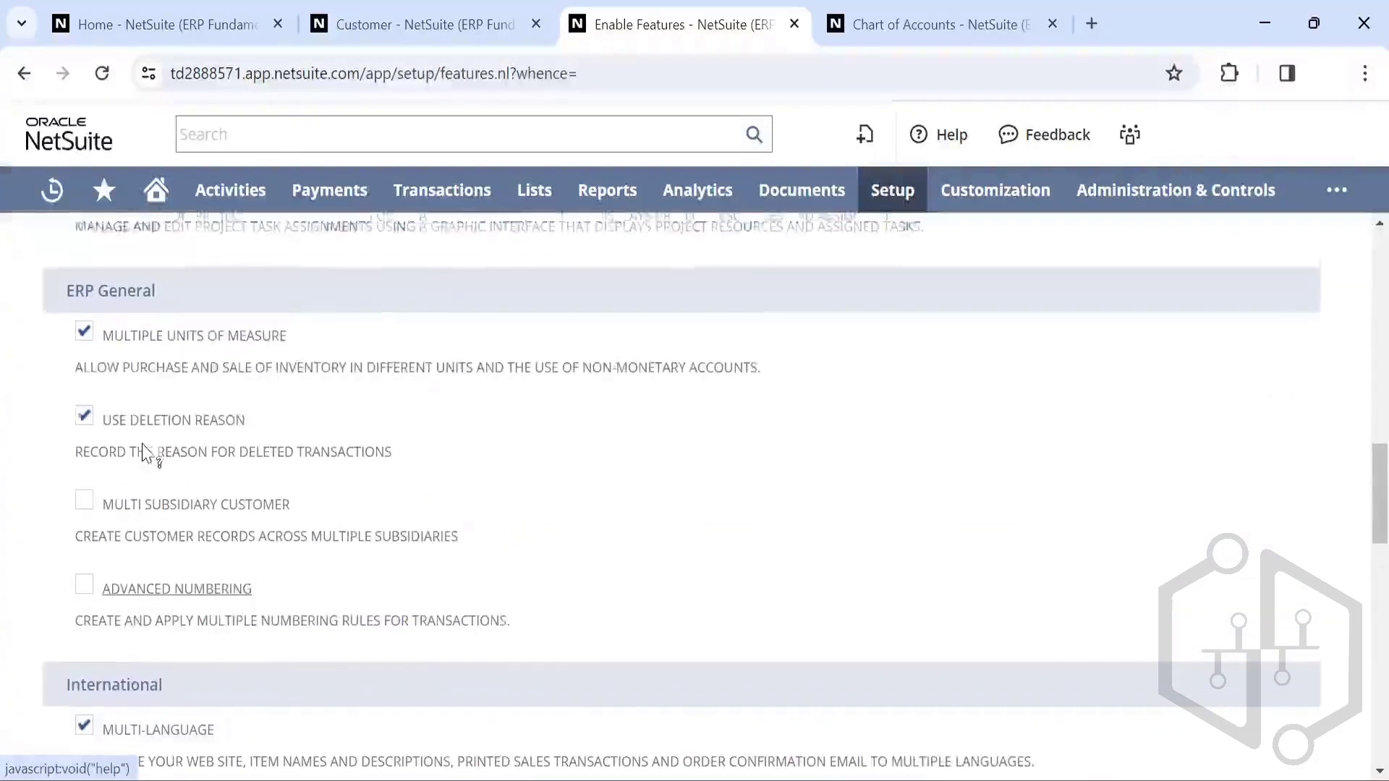
scroll(142, 445, down, 1)
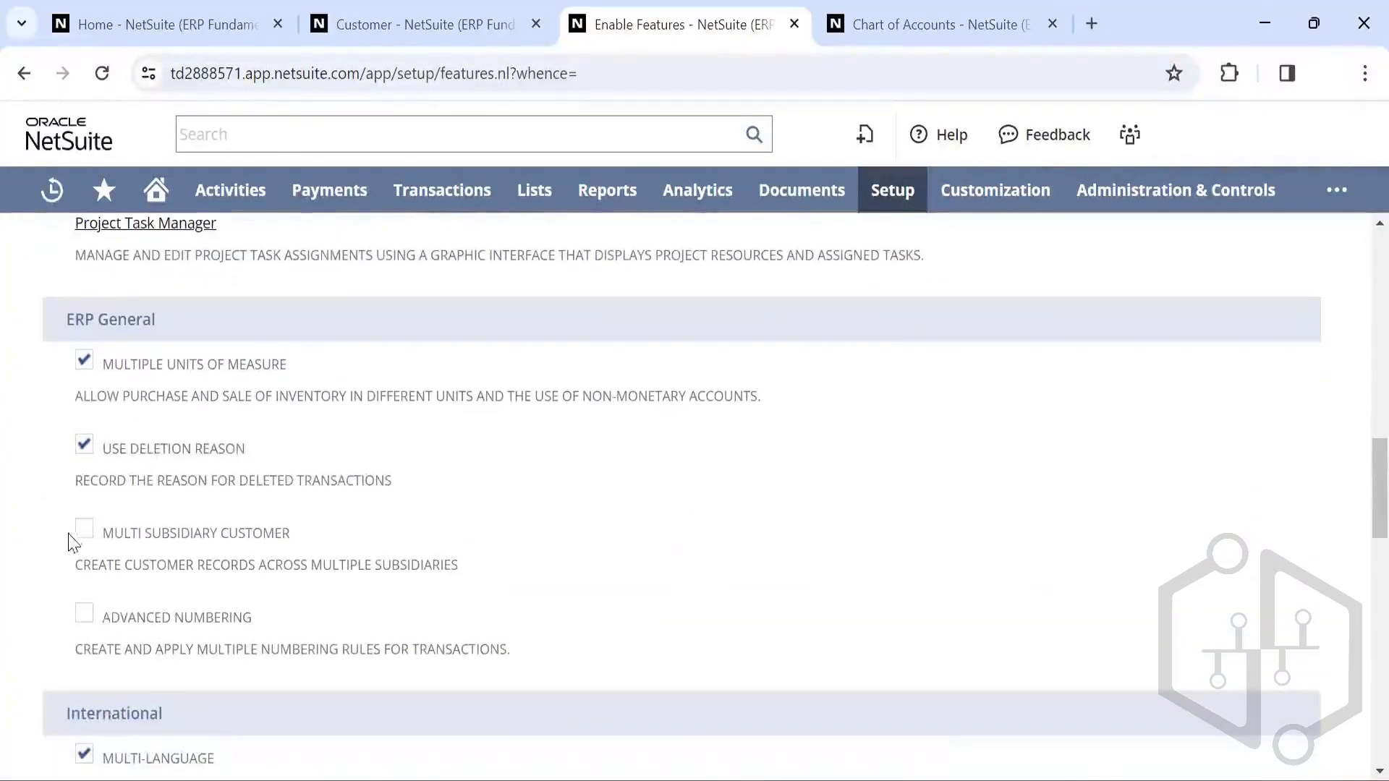
scroll(171, 533, down, 5)
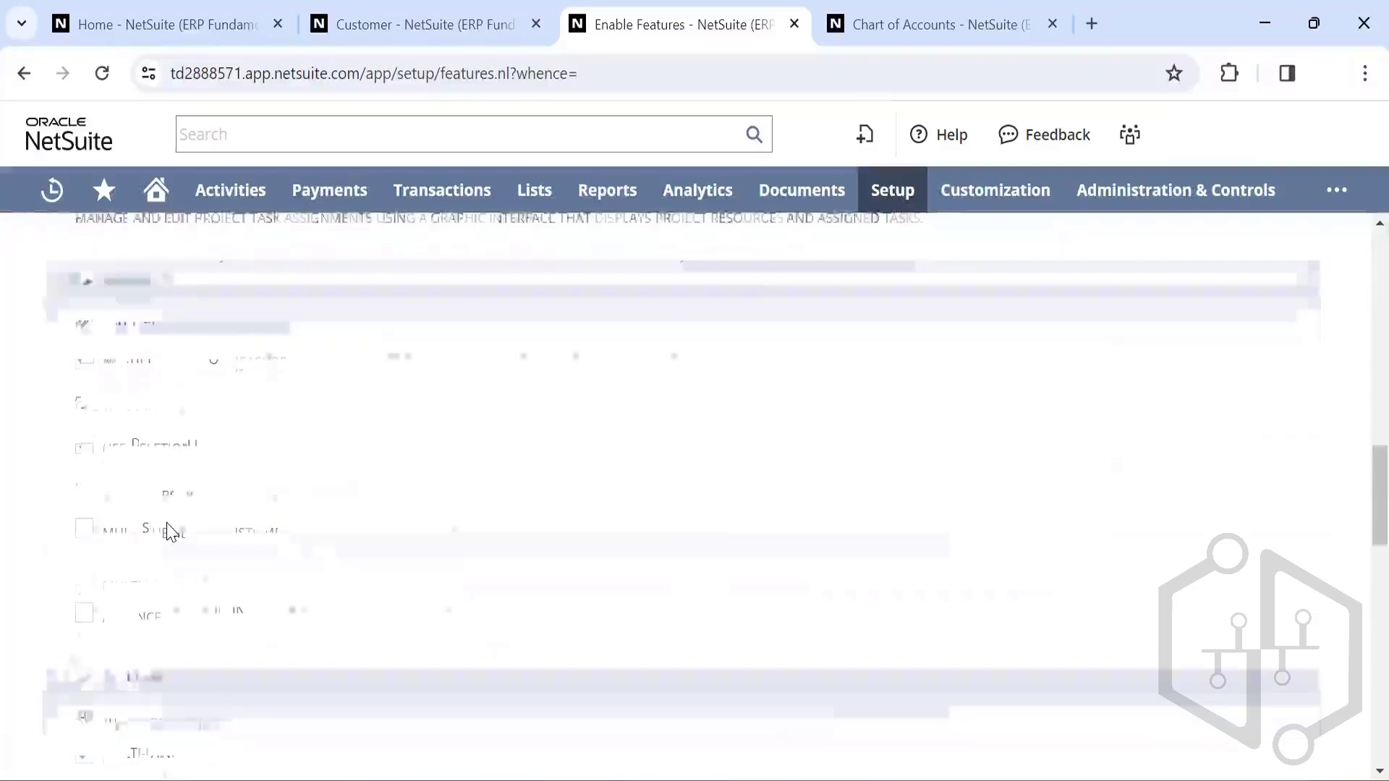
scroll(171, 533, down, 10)
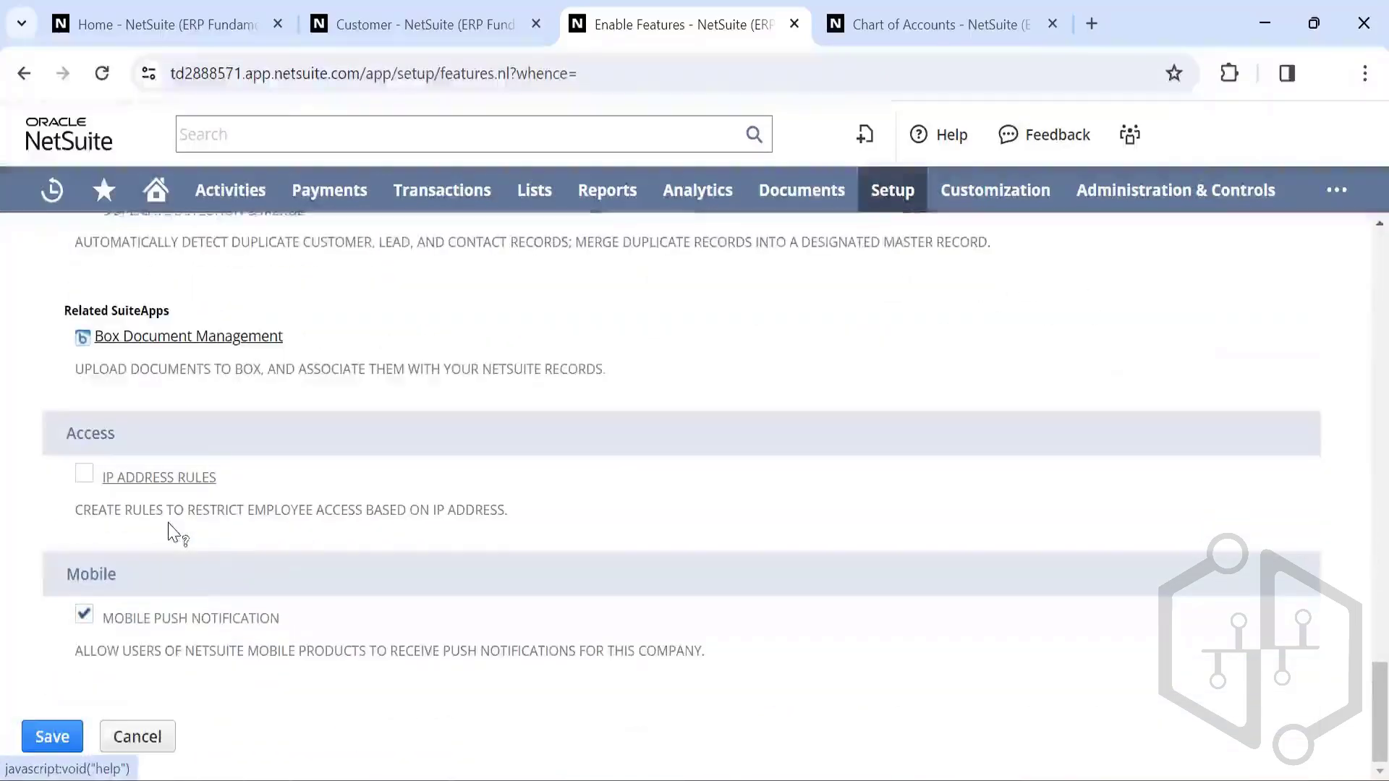
scroll(173, 533, up, 20)
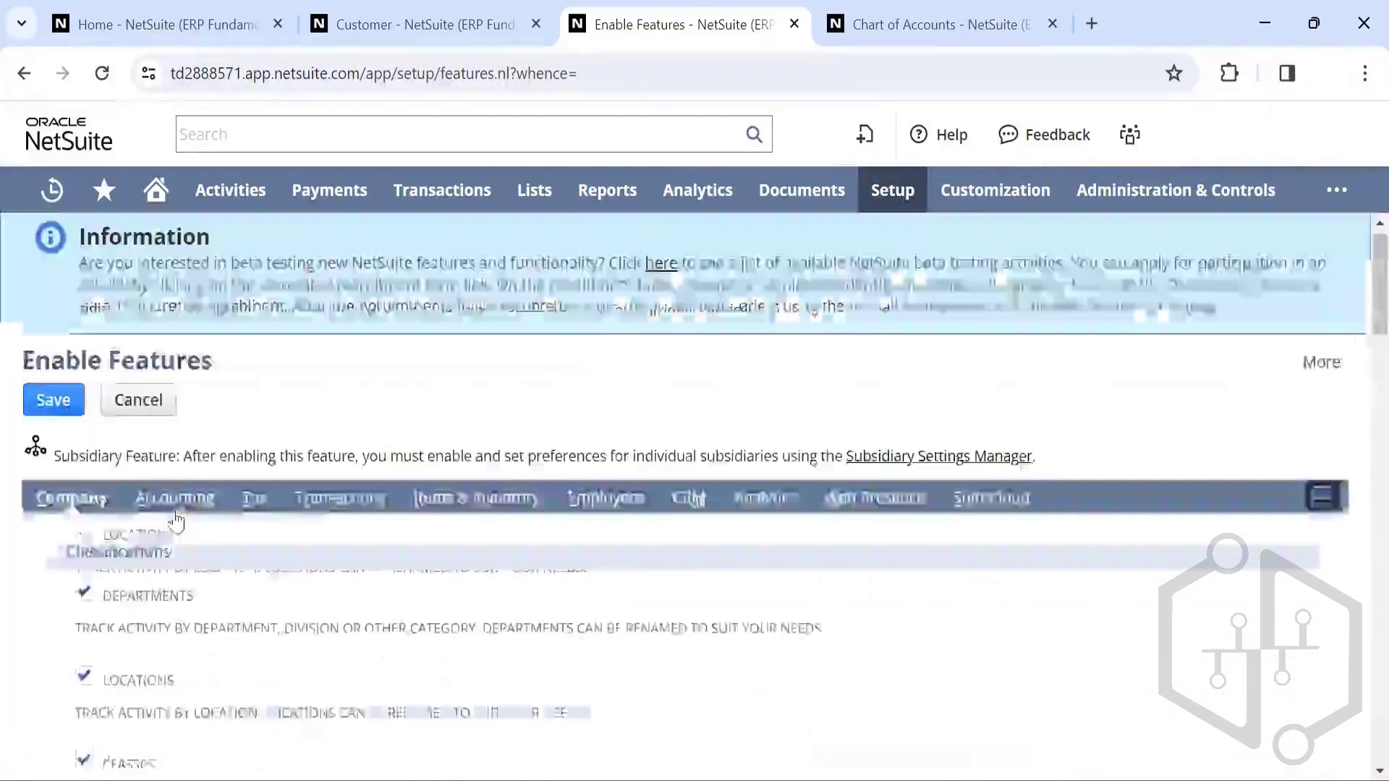
Step: Show the Accounting features and look through the basic, advanced, revenue accounting and multi-book accounting options
click(175, 510)
scroll(116, 515, down, 3)
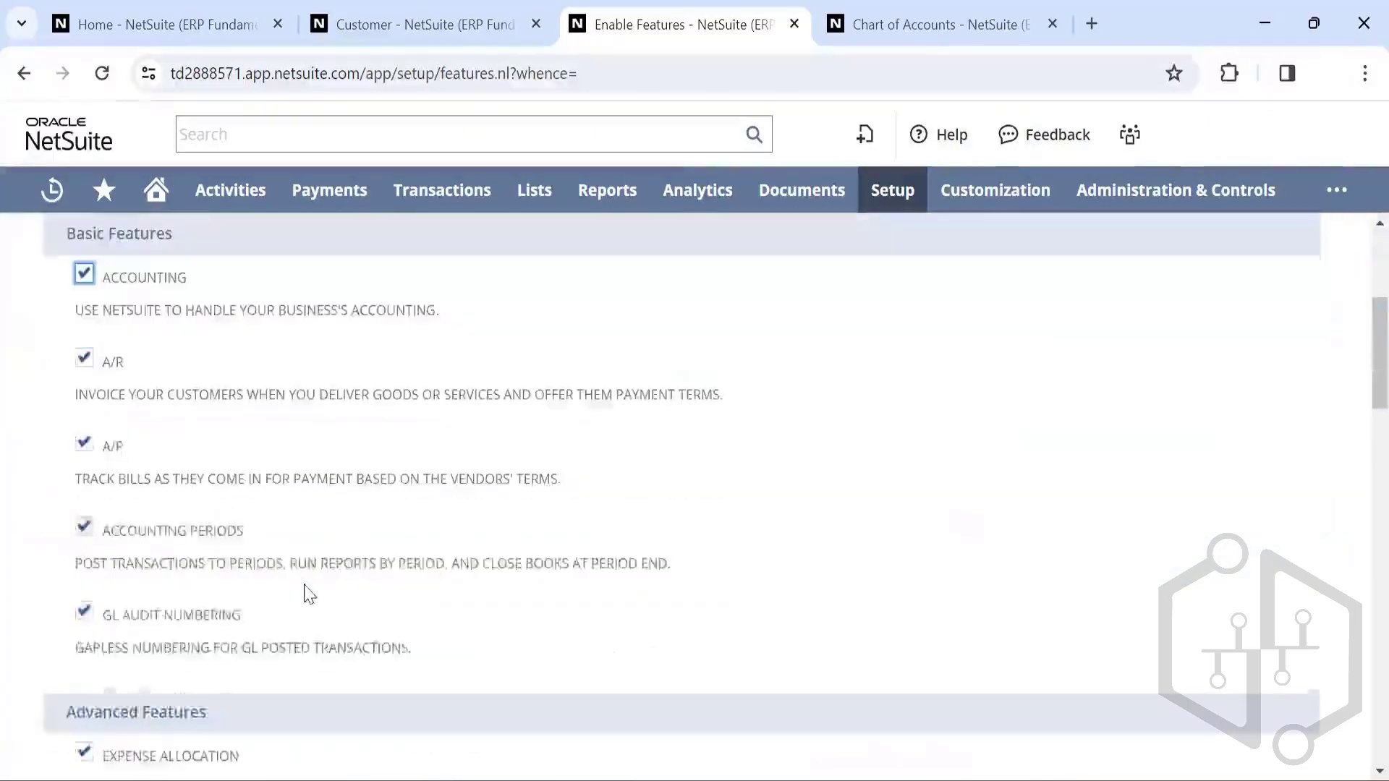
scroll(116, 515, up, 3)
scroll(263, 510, down, 9)
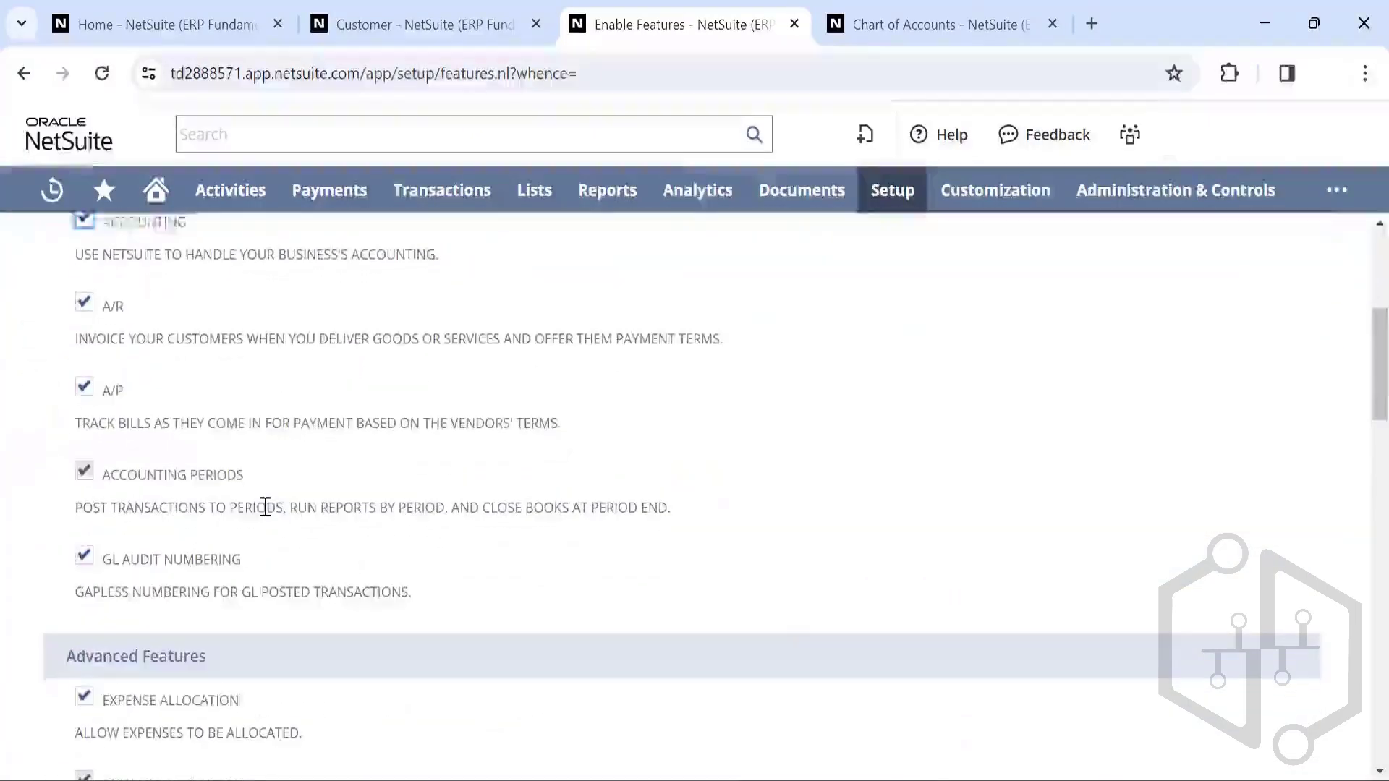
scroll(268, 513, down, 10)
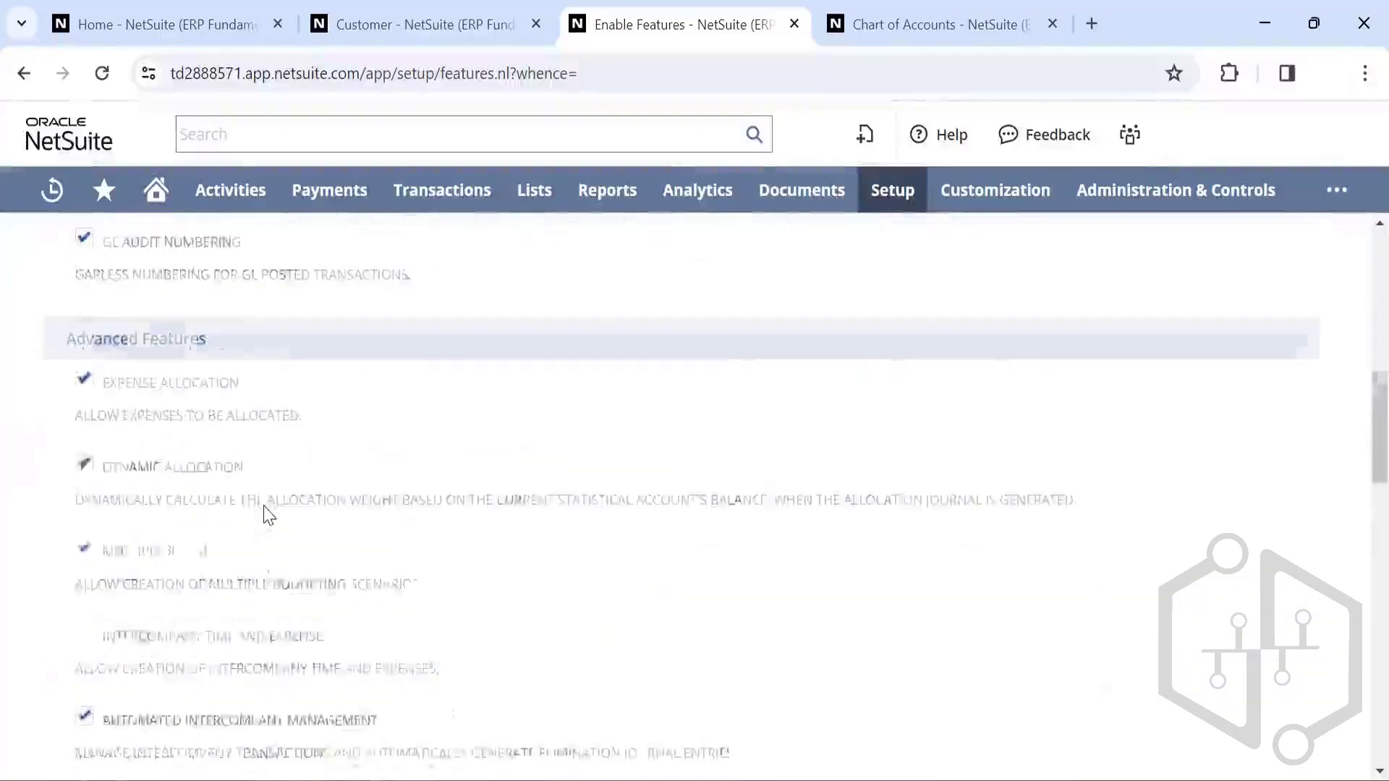
scroll(267, 513, down, 10)
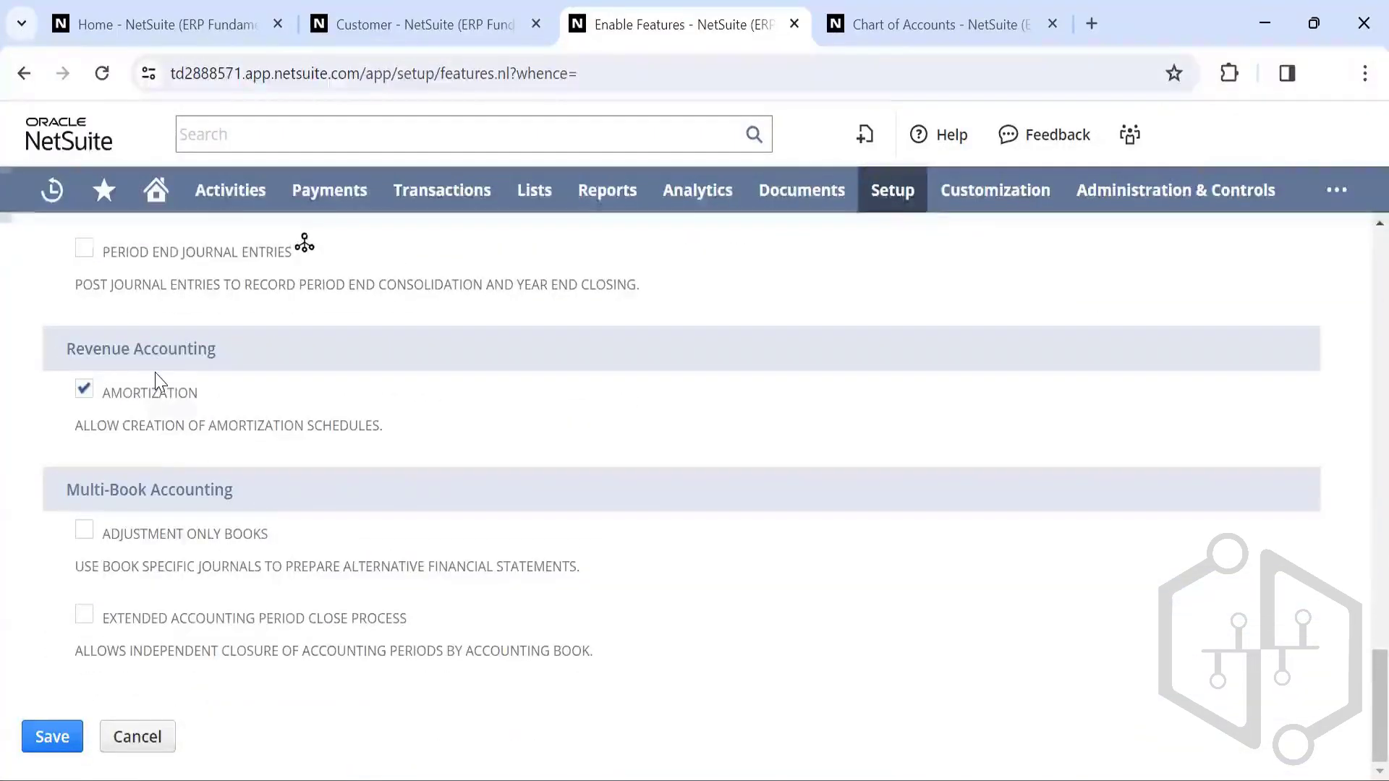
scroll(154, 378, up, 8)
scroll(155, 378, up, 10)
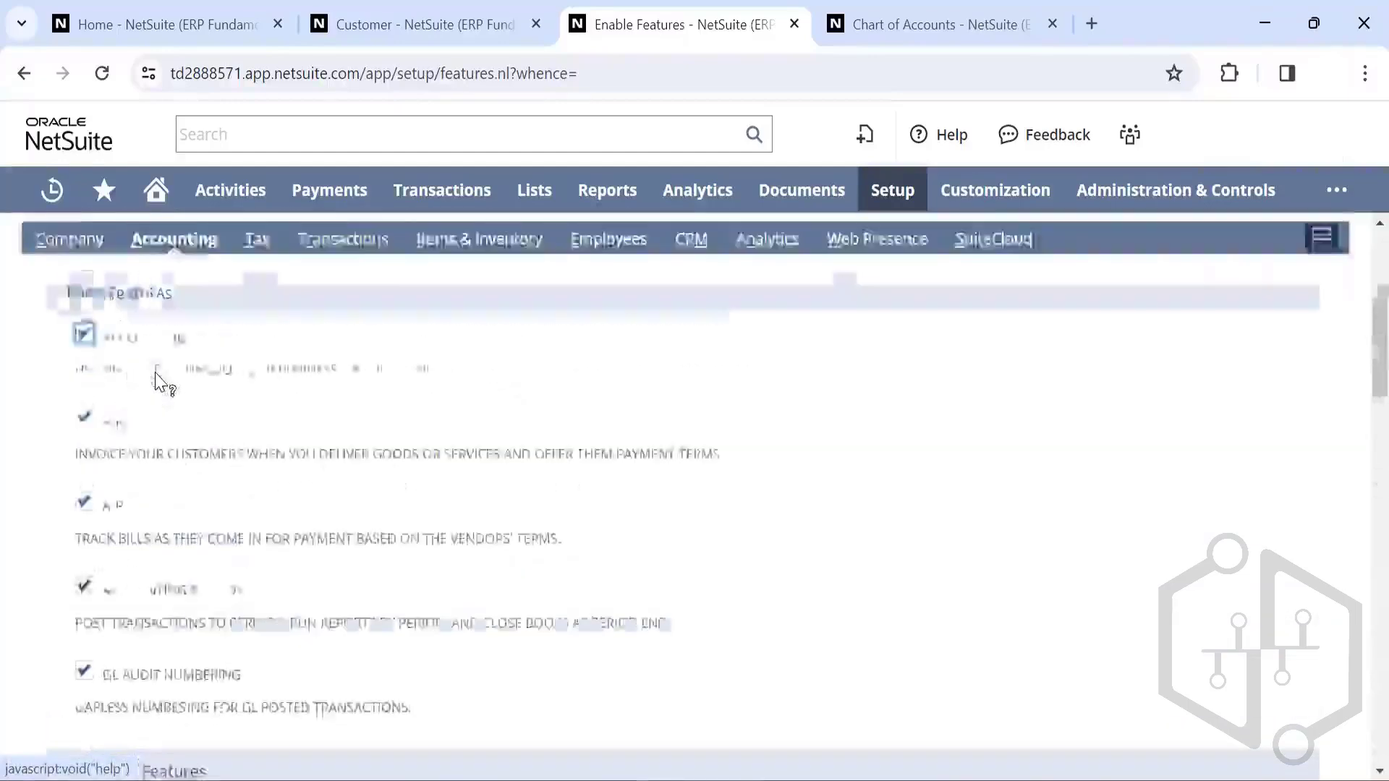
Step: Show the Tax features and examine the Tax & Compliance options and related SuiteApps
click(255, 510)
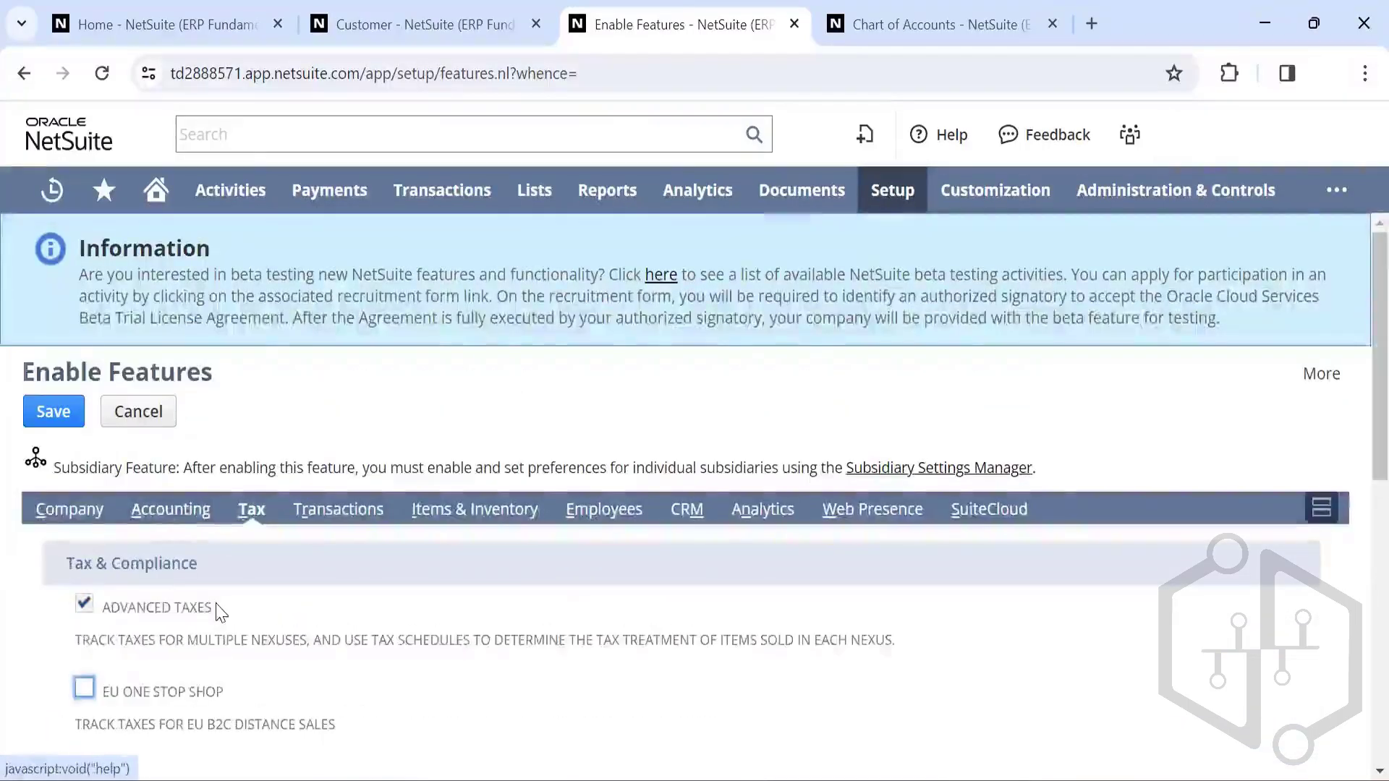
scroll(150, 497, down, 3)
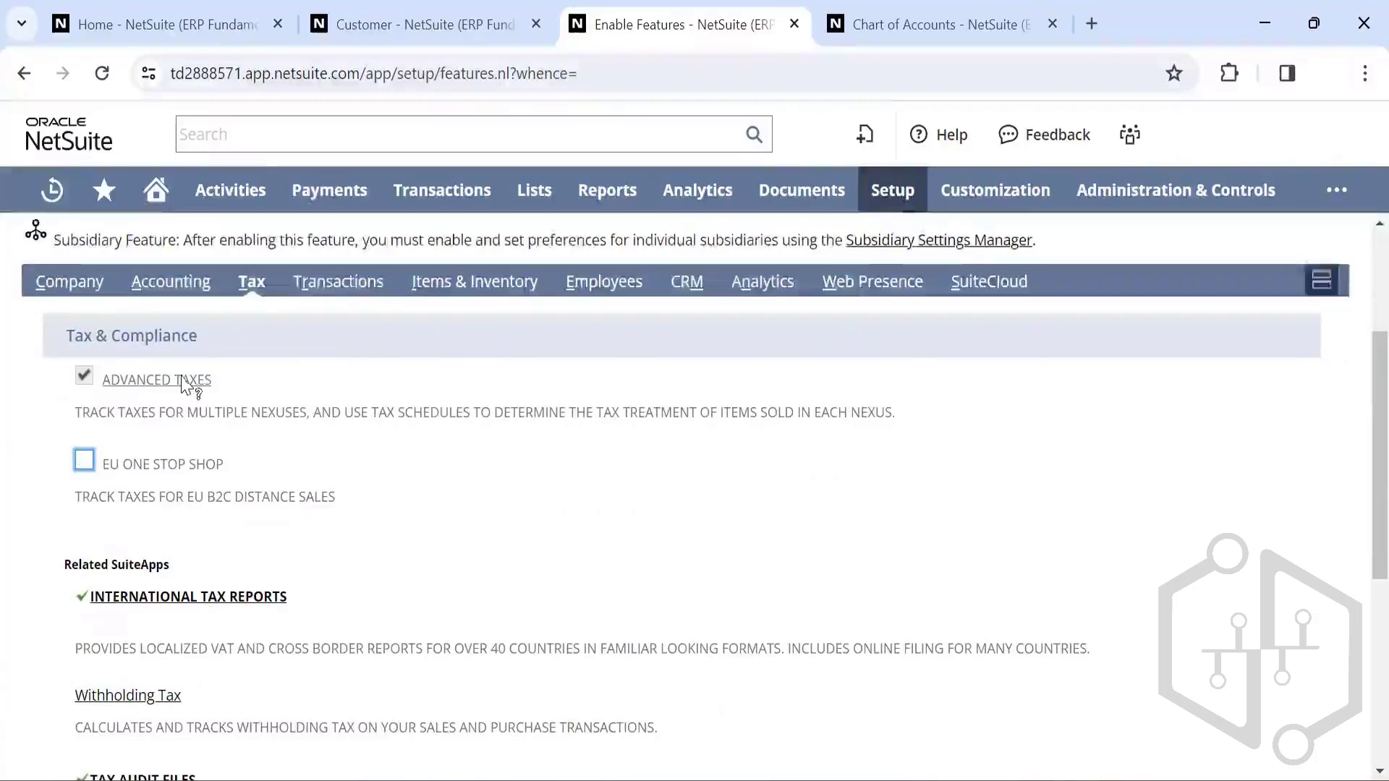
scroll(186, 388, up, 2)
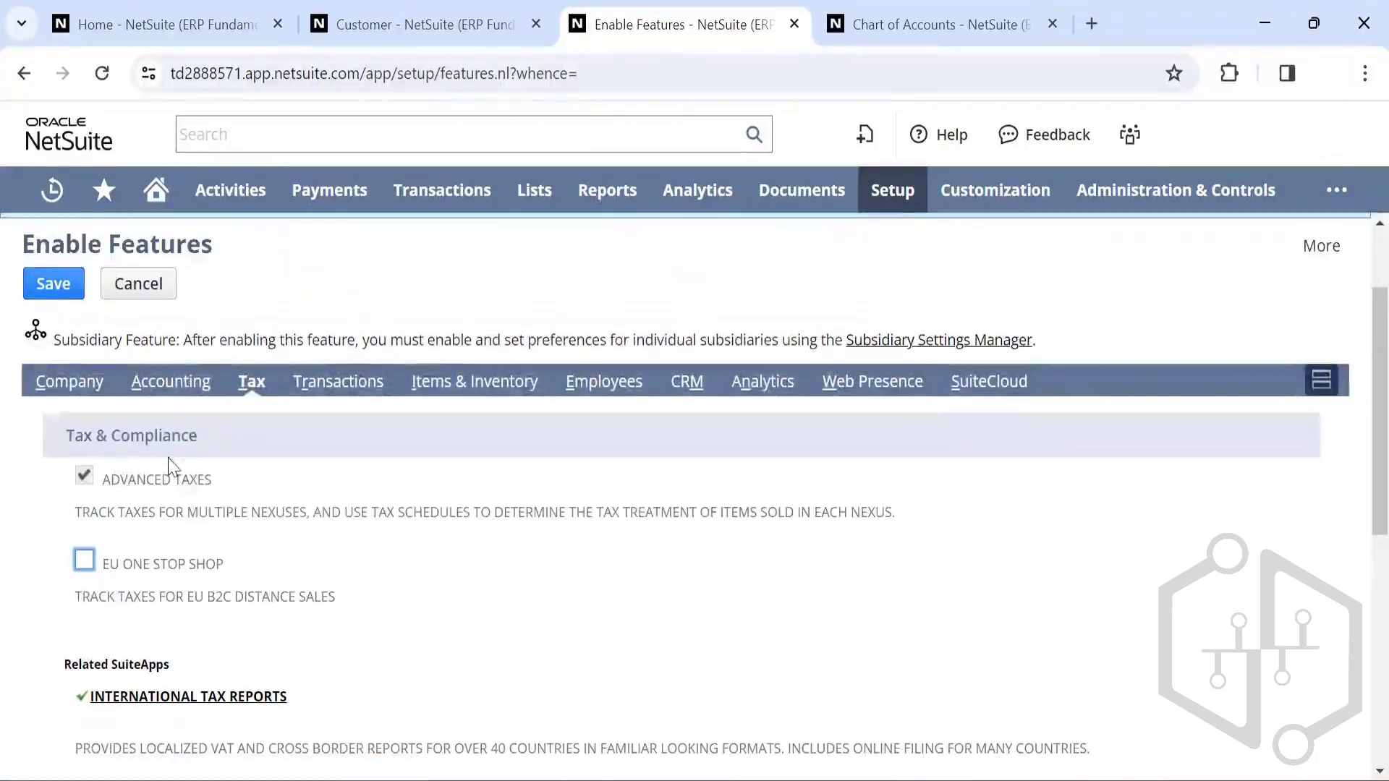
Step: Show the Transactions features and look over the Basic Features options for sales and purchasing
click(337, 382)
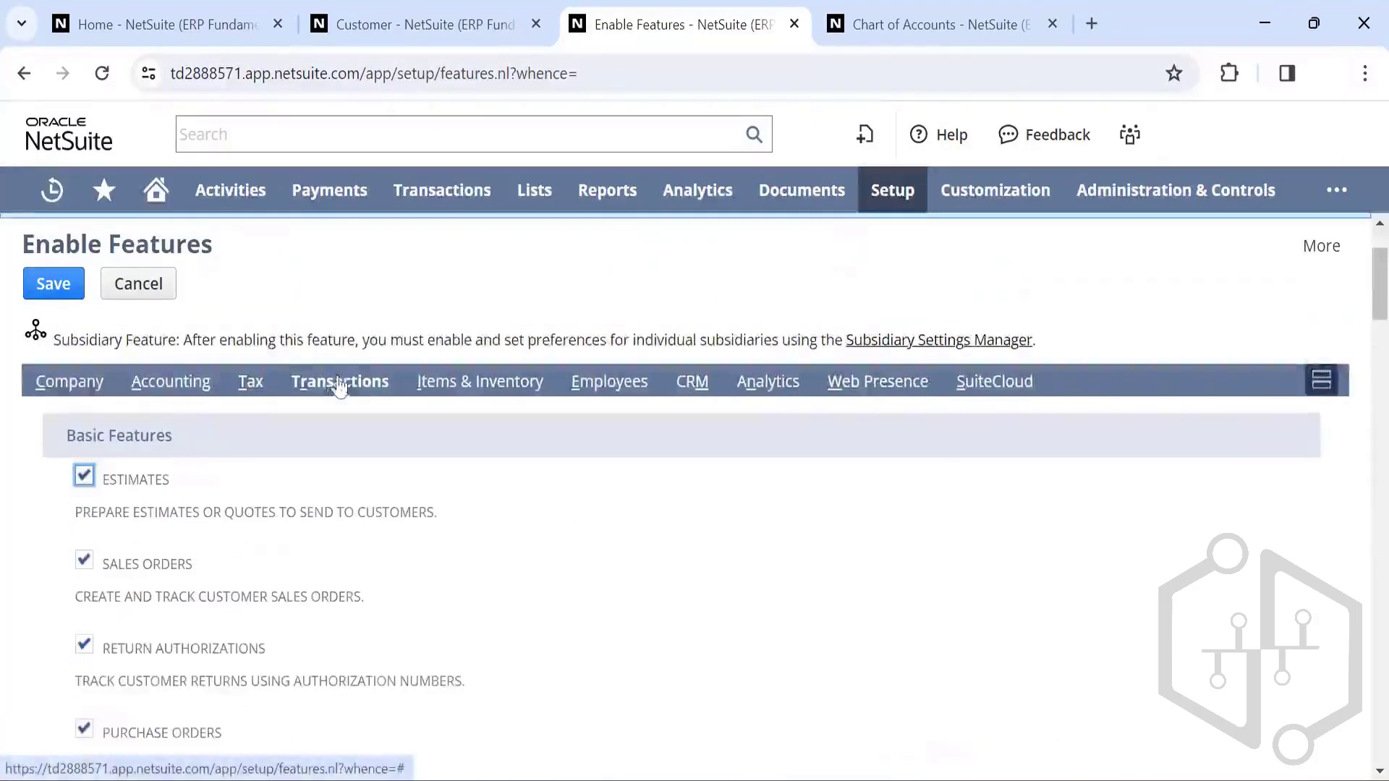
scroll(355, 508, down, 7)
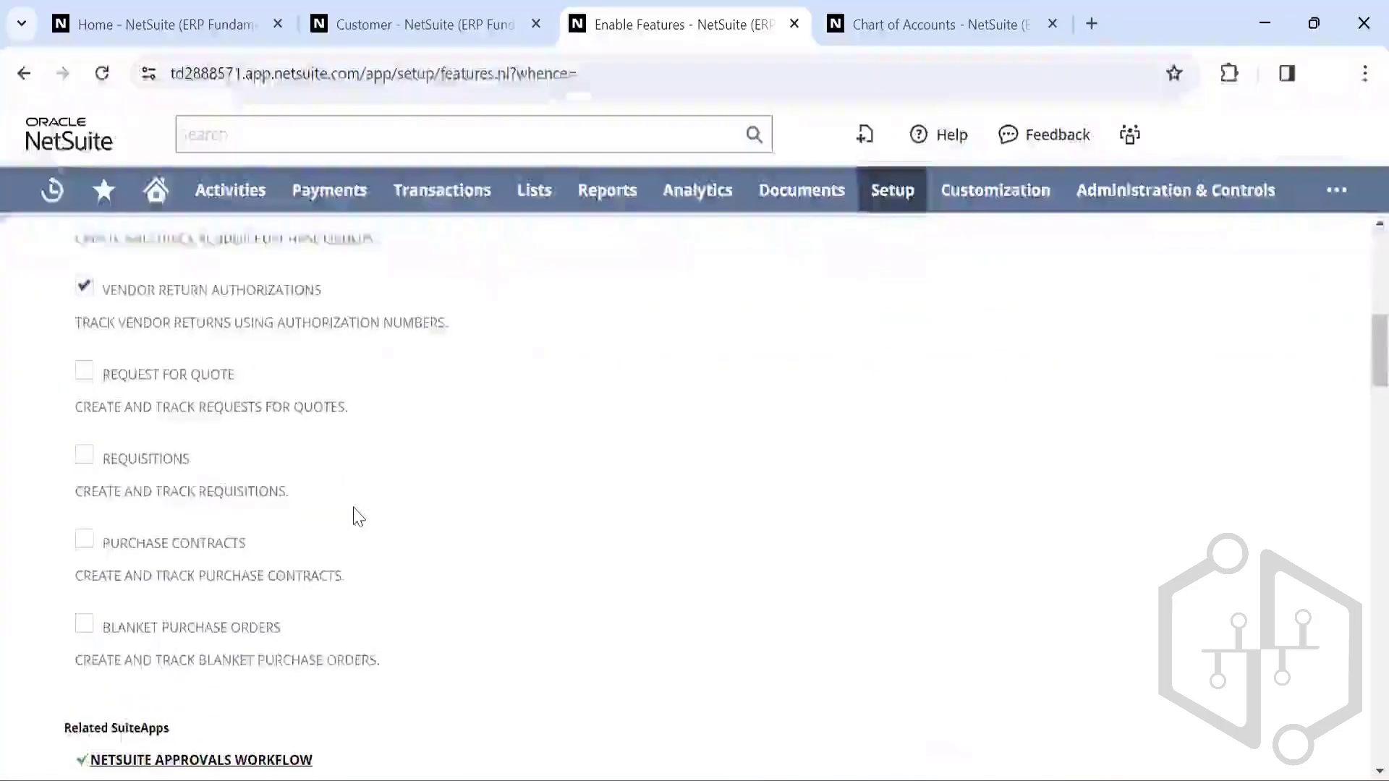
scroll(355, 508, up, 4)
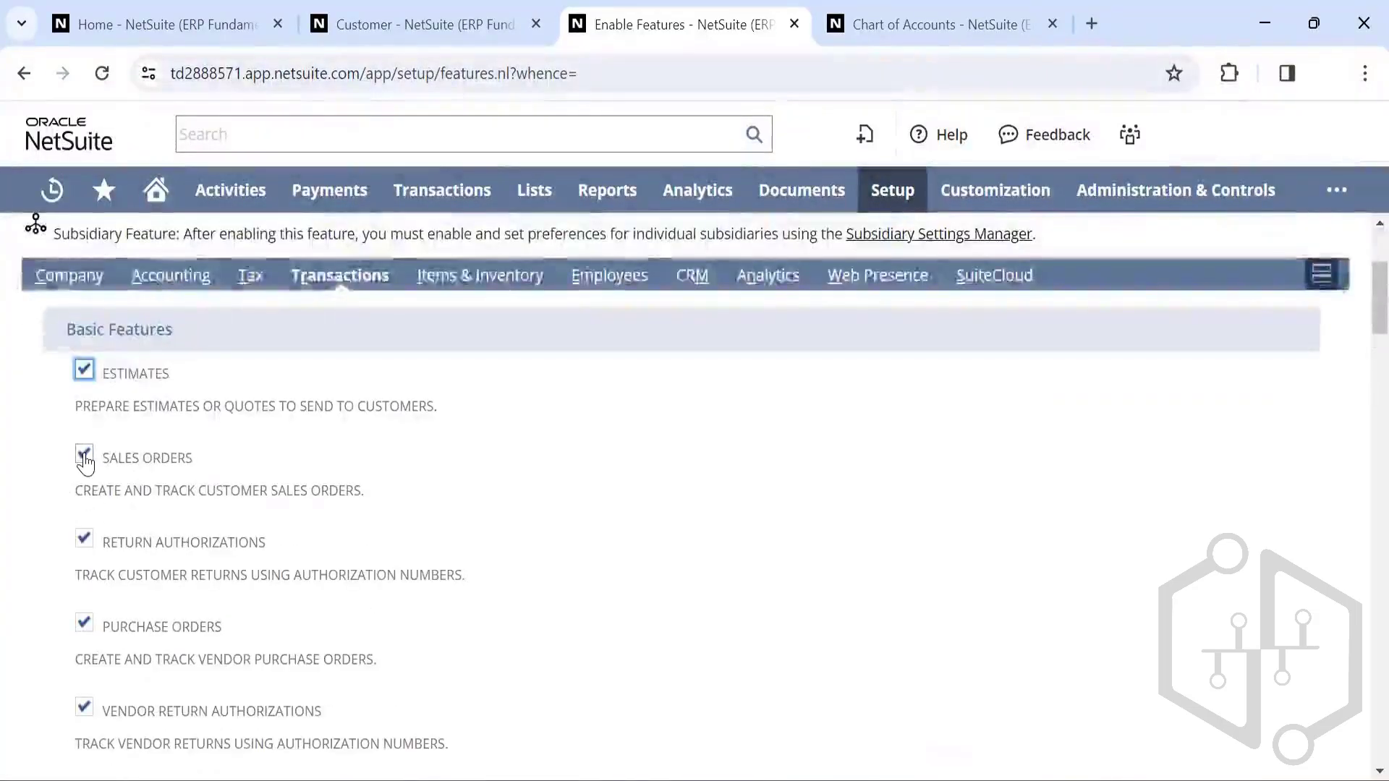
Step: Try to turn off the Sales Orders feature, agreeing to turn off its dependent features as well
click(84, 455)
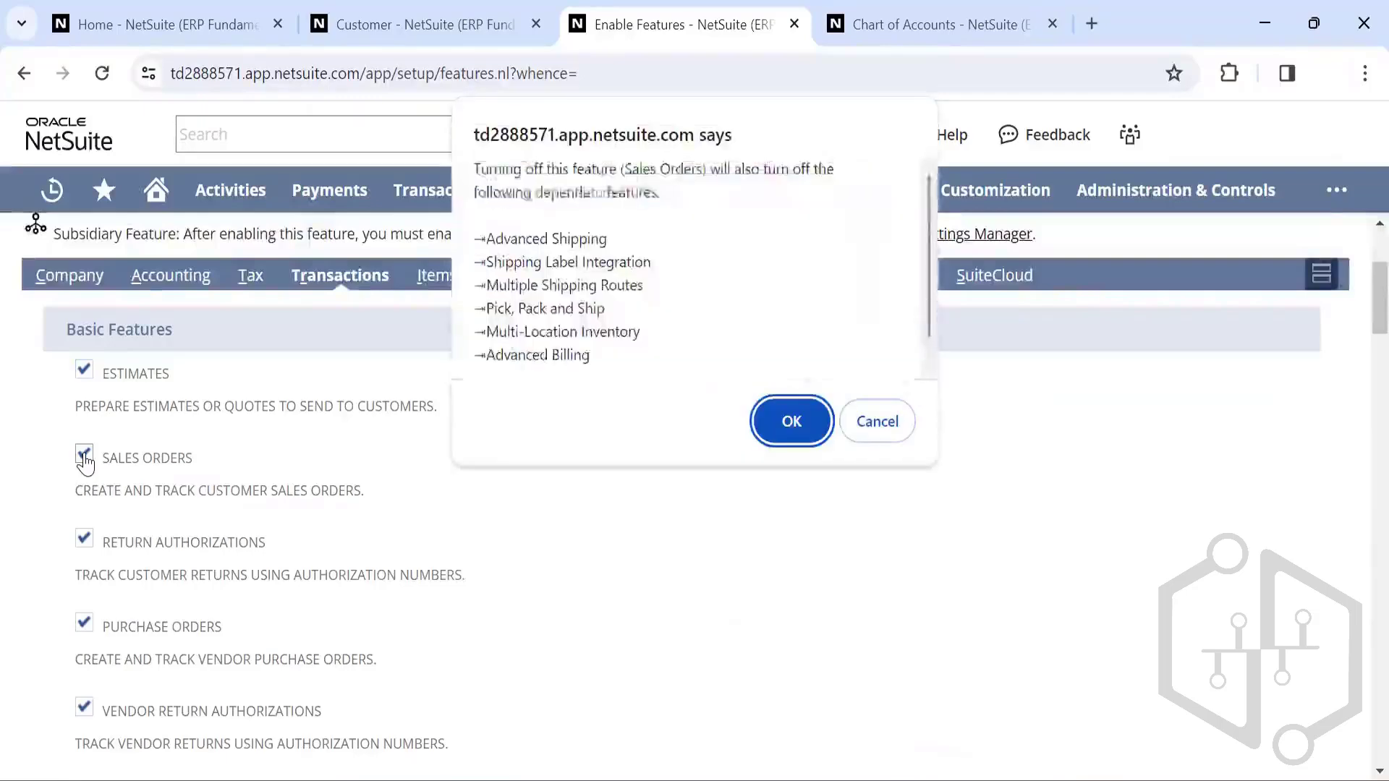
click(788, 418)
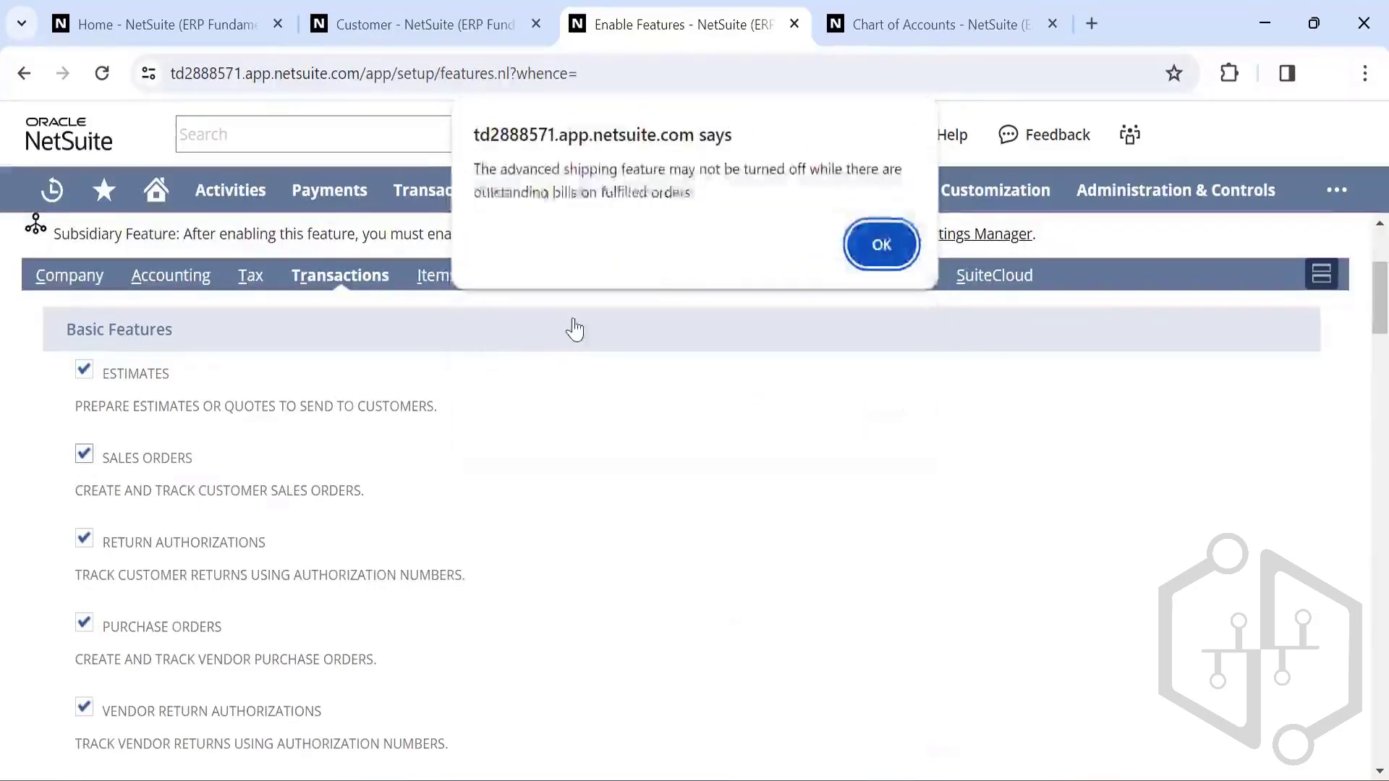
click(888, 244)
Step: Look through the rest of the Transactions features, including requisitions, purchase contracts and the Sales options, and return to the start
scroll(293, 480, down, 6)
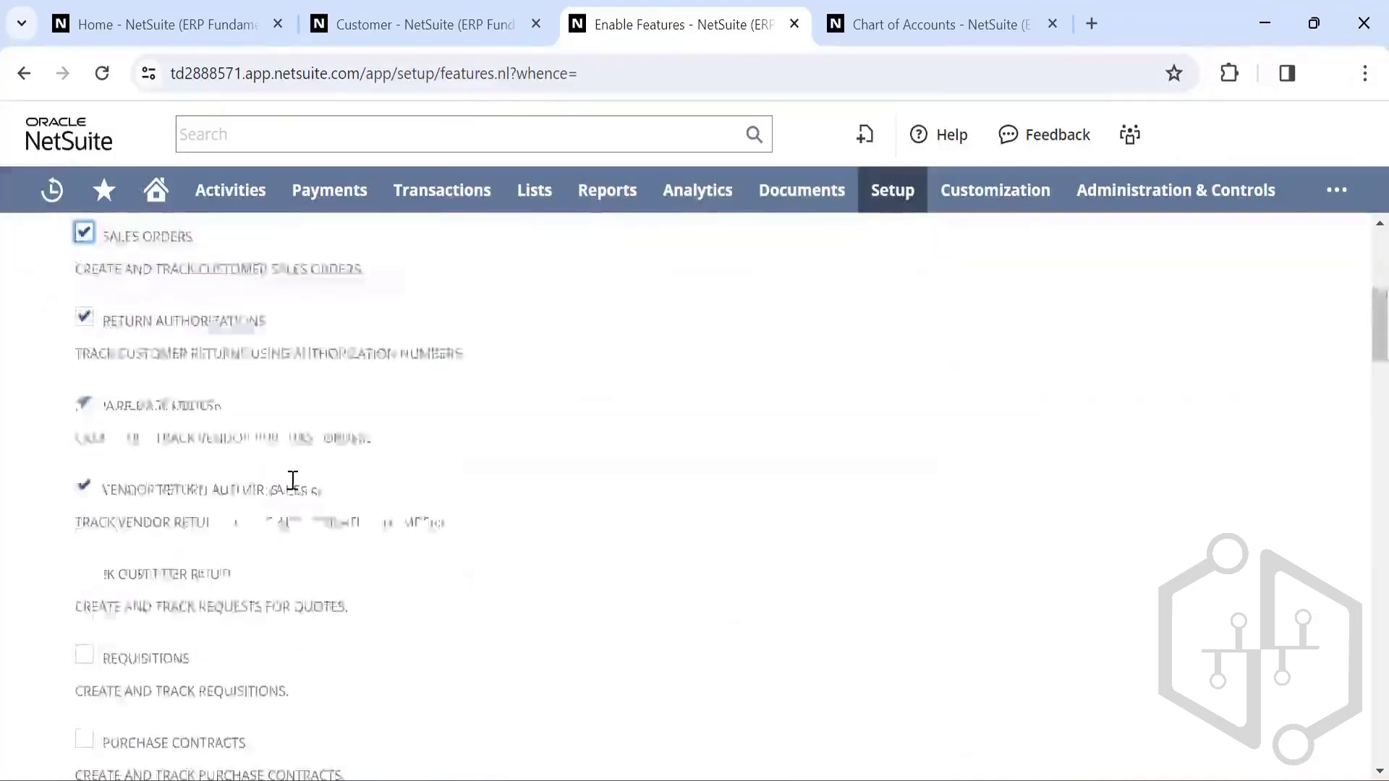
scroll(295, 481, down, 1)
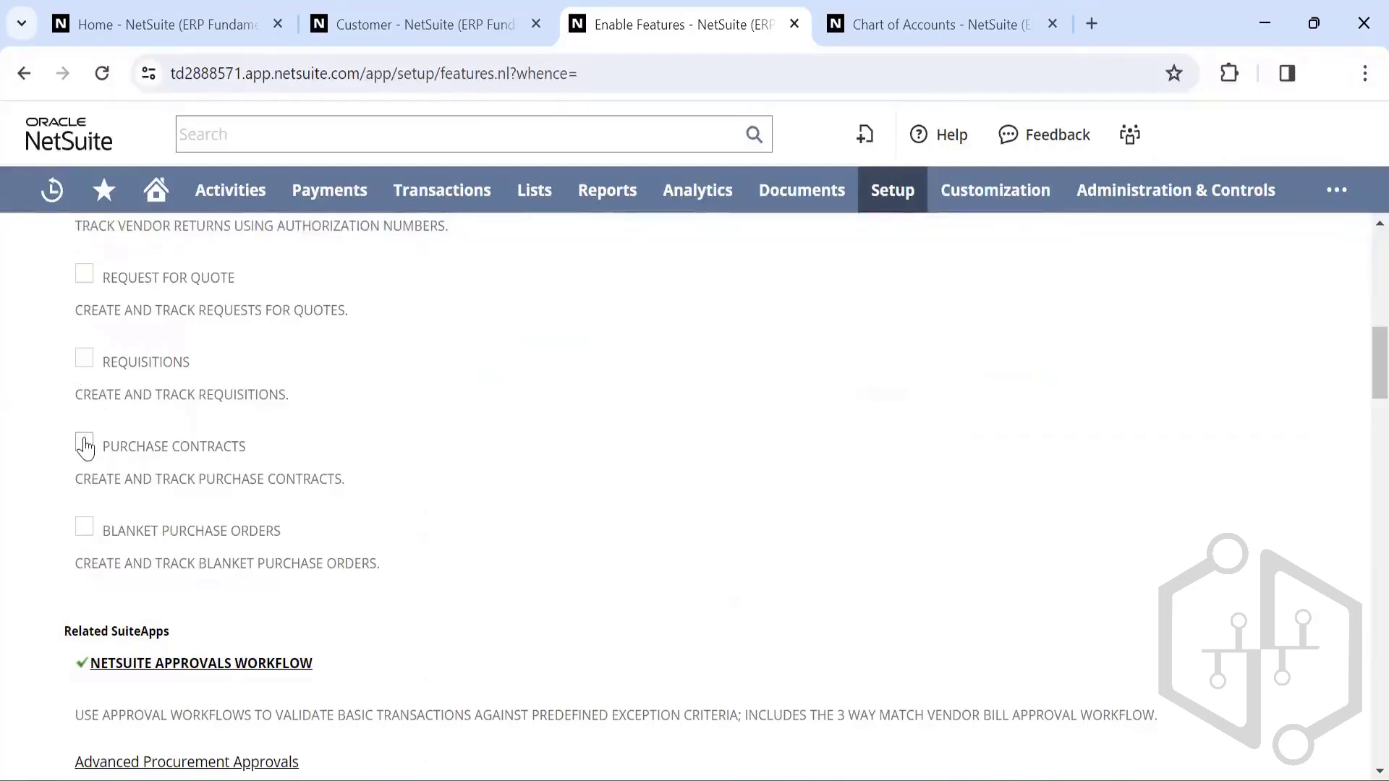
scroll(316, 422, down, 8)
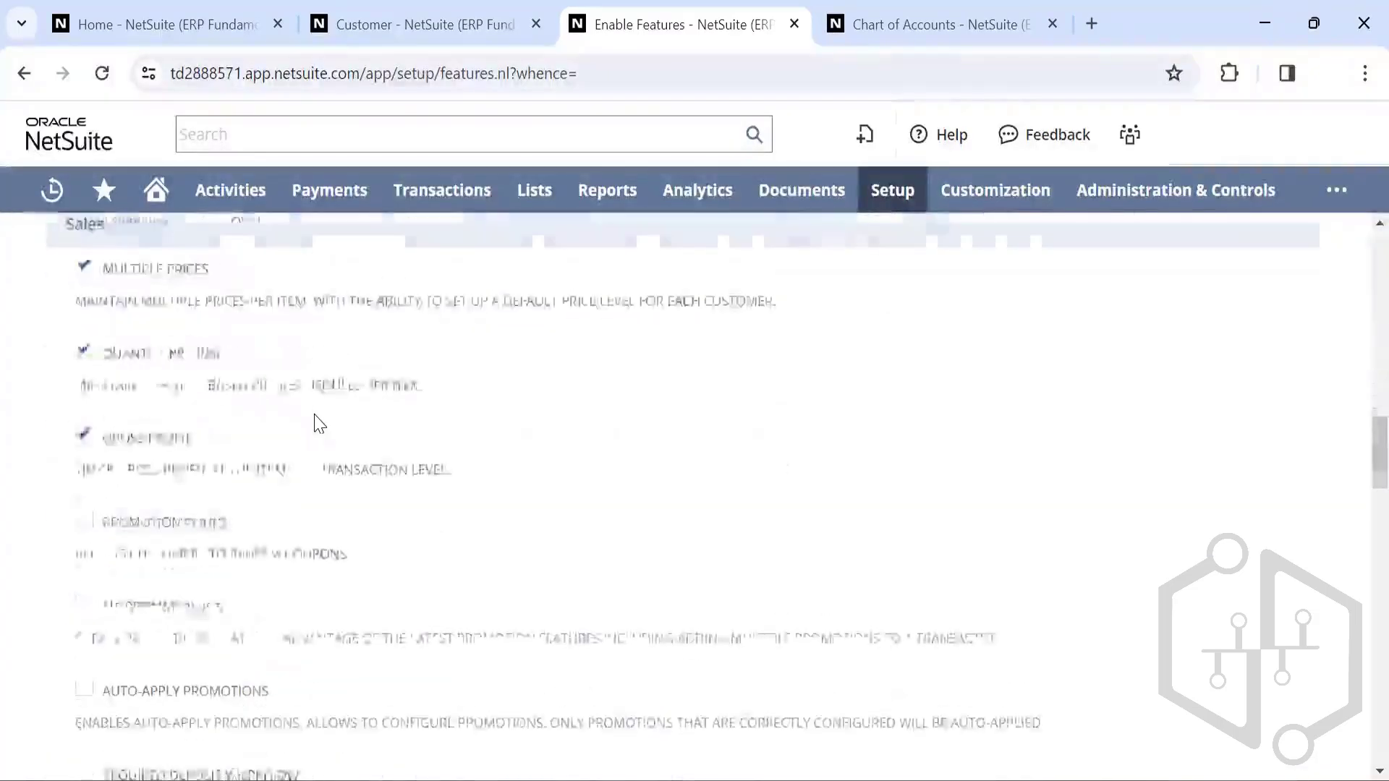
scroll(465, 471, up, 15)
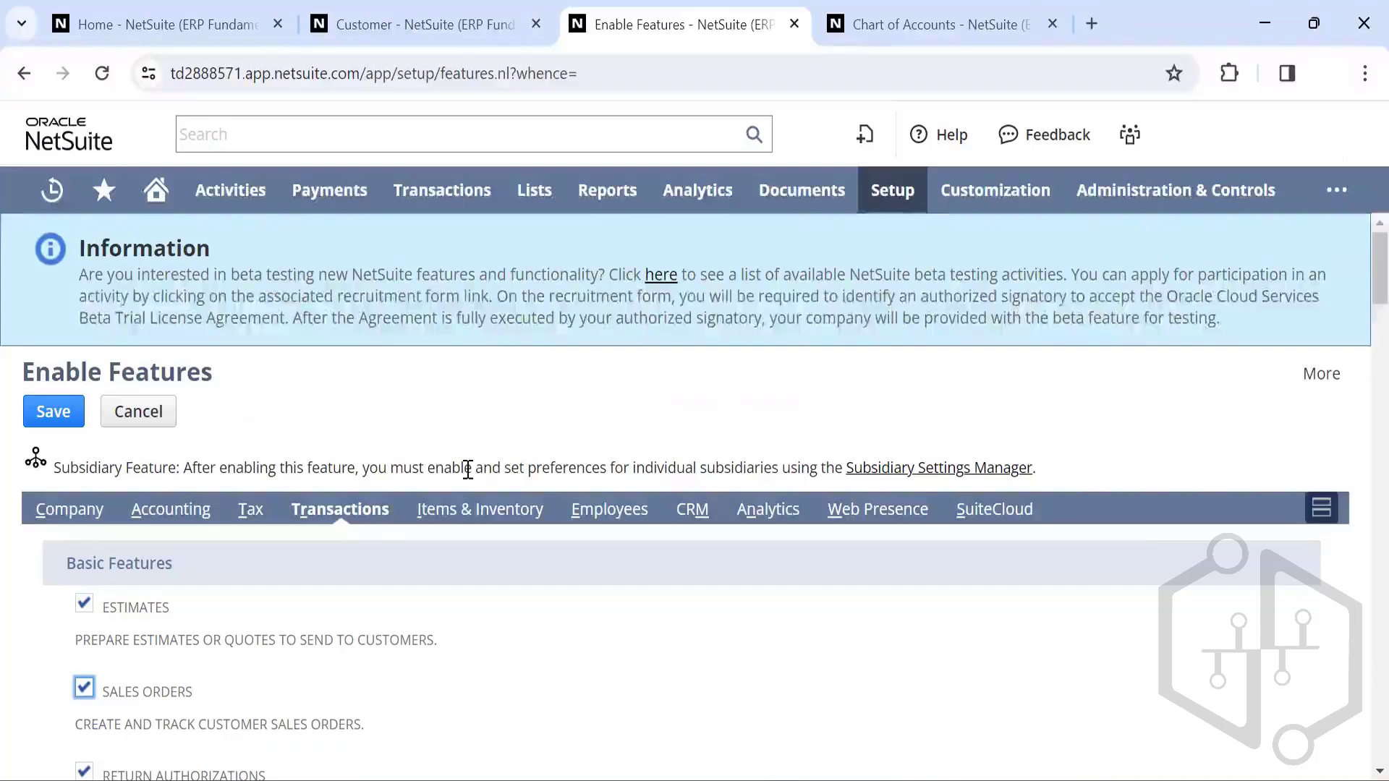
Step: Show the Company features and look over the Classifications and Projects options
click(86, 516)
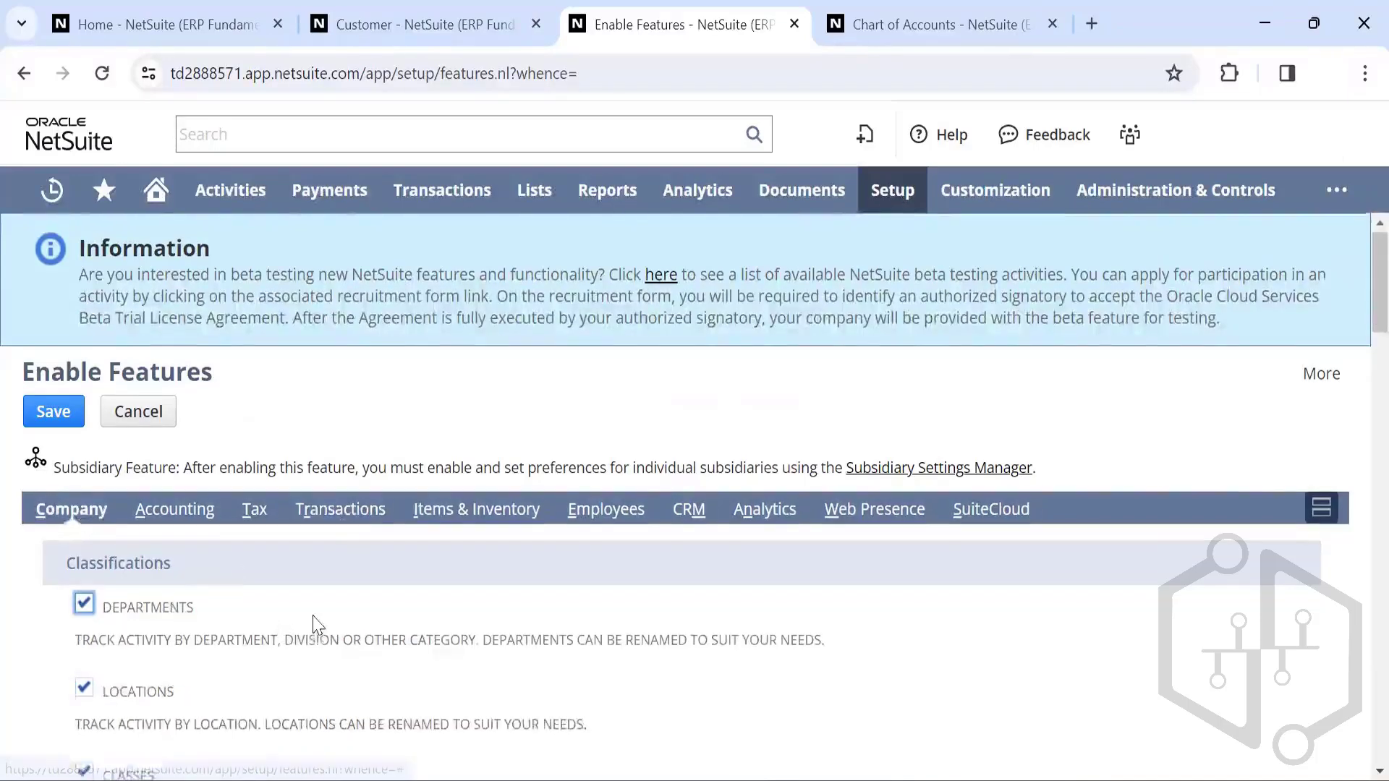
scroll(313, 619, down, 10)
scroll(314, 616, up, 3)
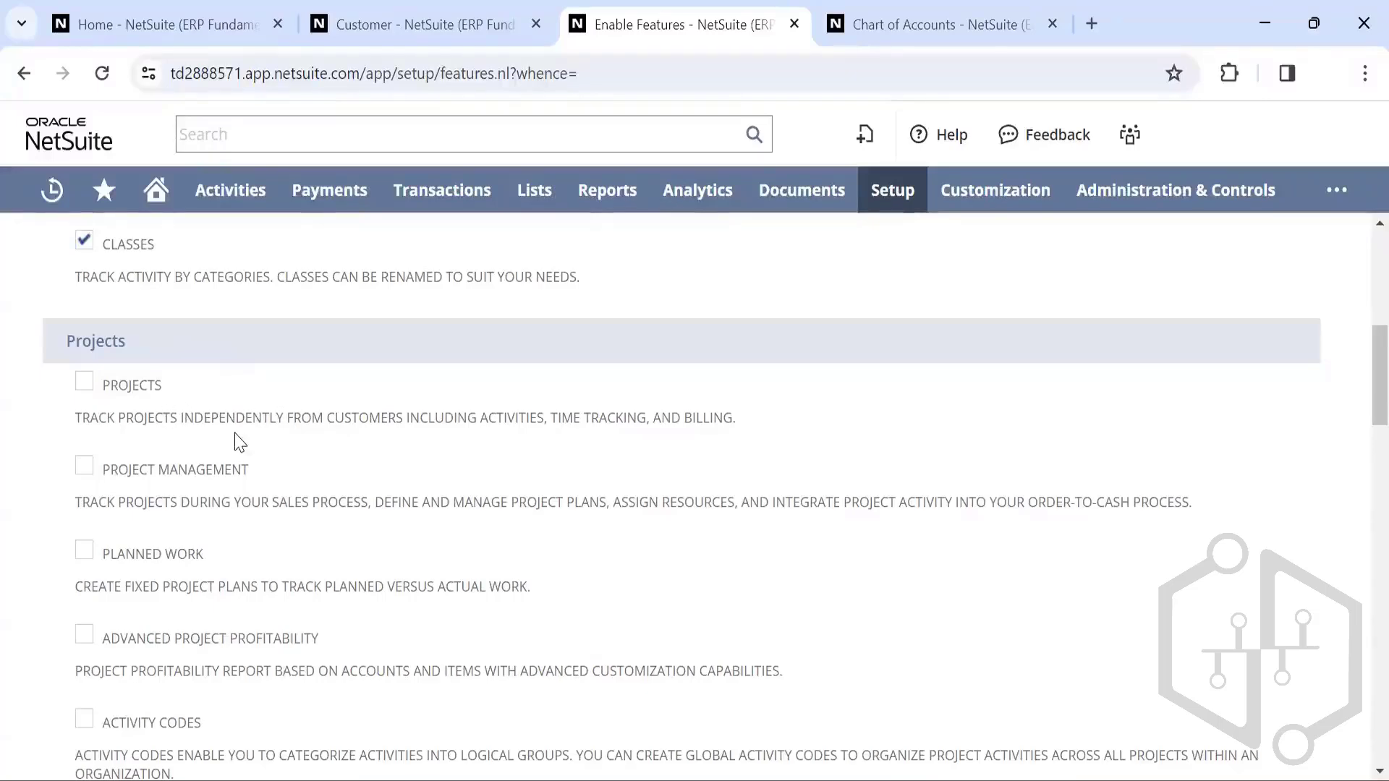
scroll(233, 416, up, 3)
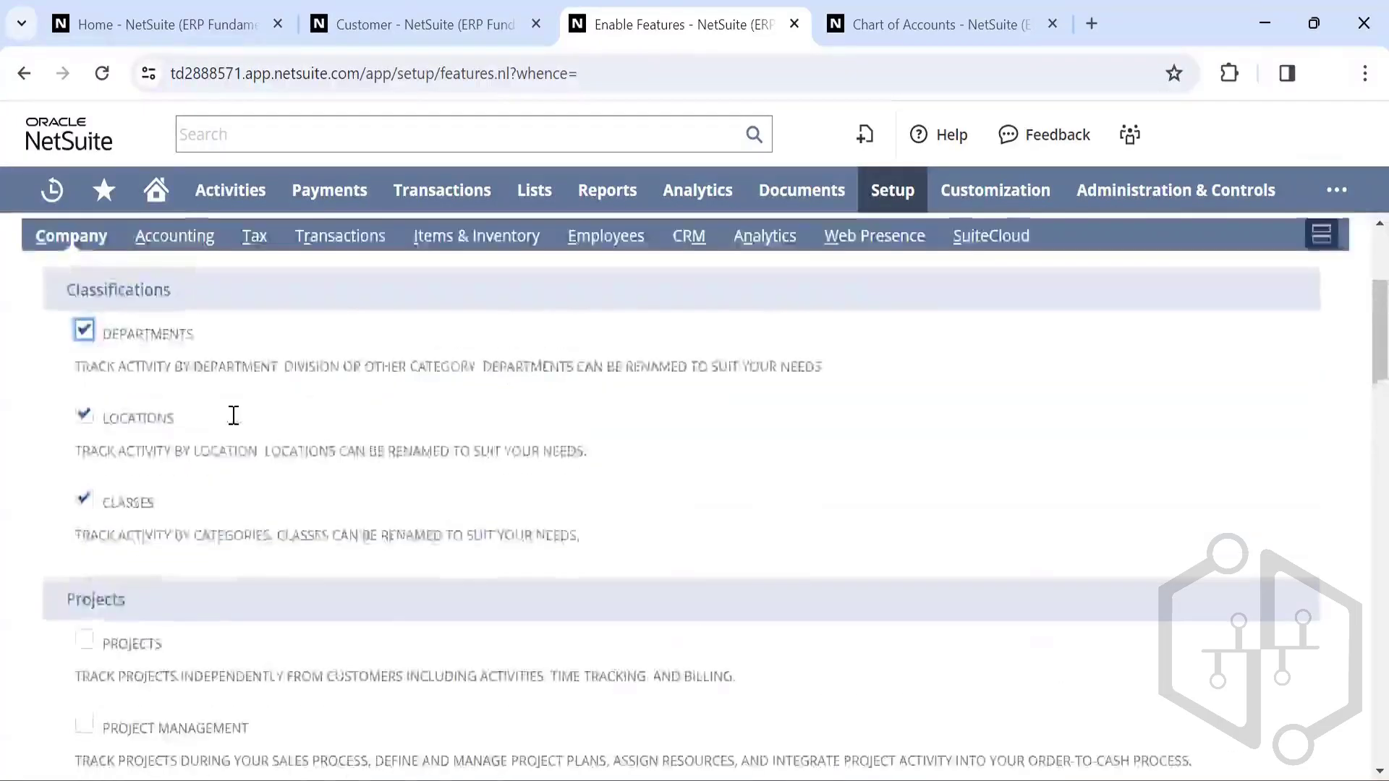
scroll(233, 415, down, 2)
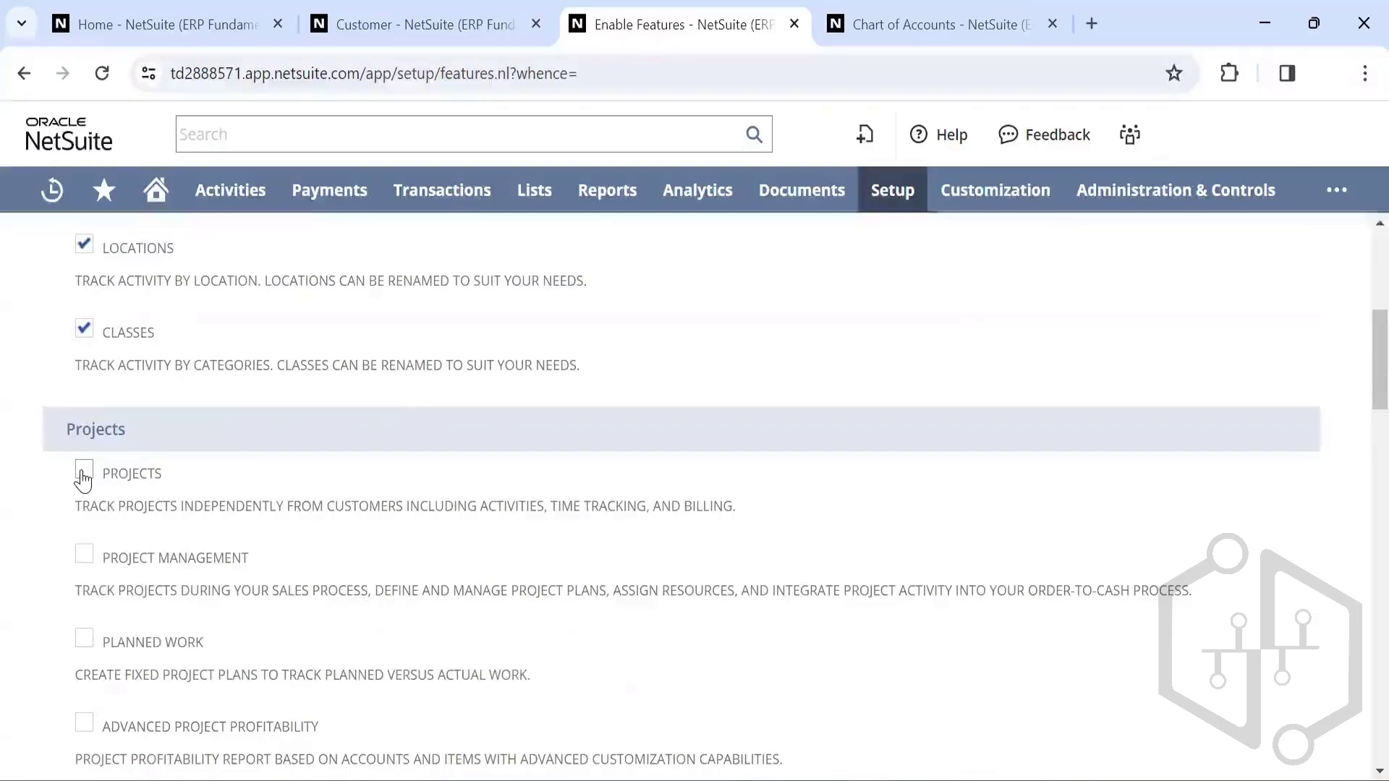
scroll(83, 481, down, 1)
scroll(84, 481, up, 3)
scroll(83, 481, up, 4)
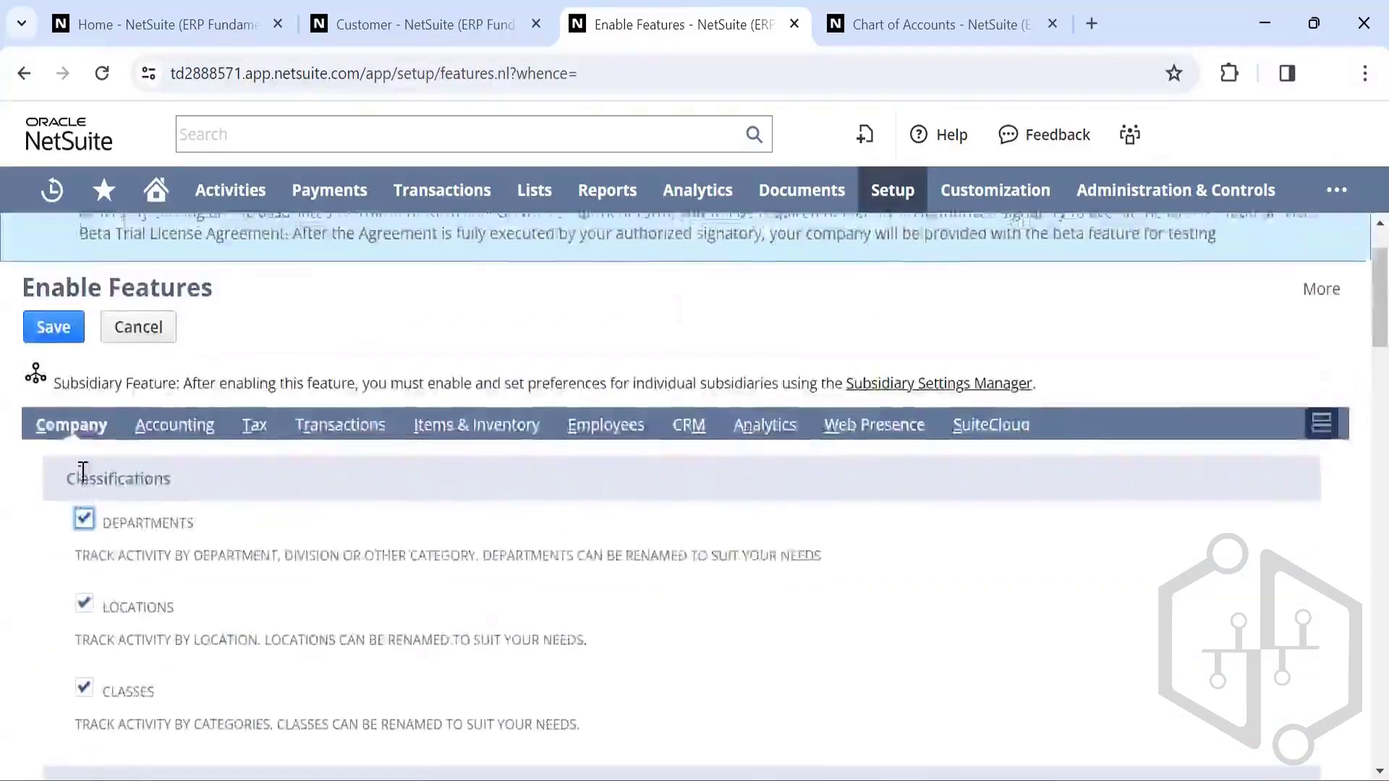
Step: Examine the Projects feature and its project management options below Departments, Locations and Classes, and return to the feature categories
scroll(239, 409, down, 2)
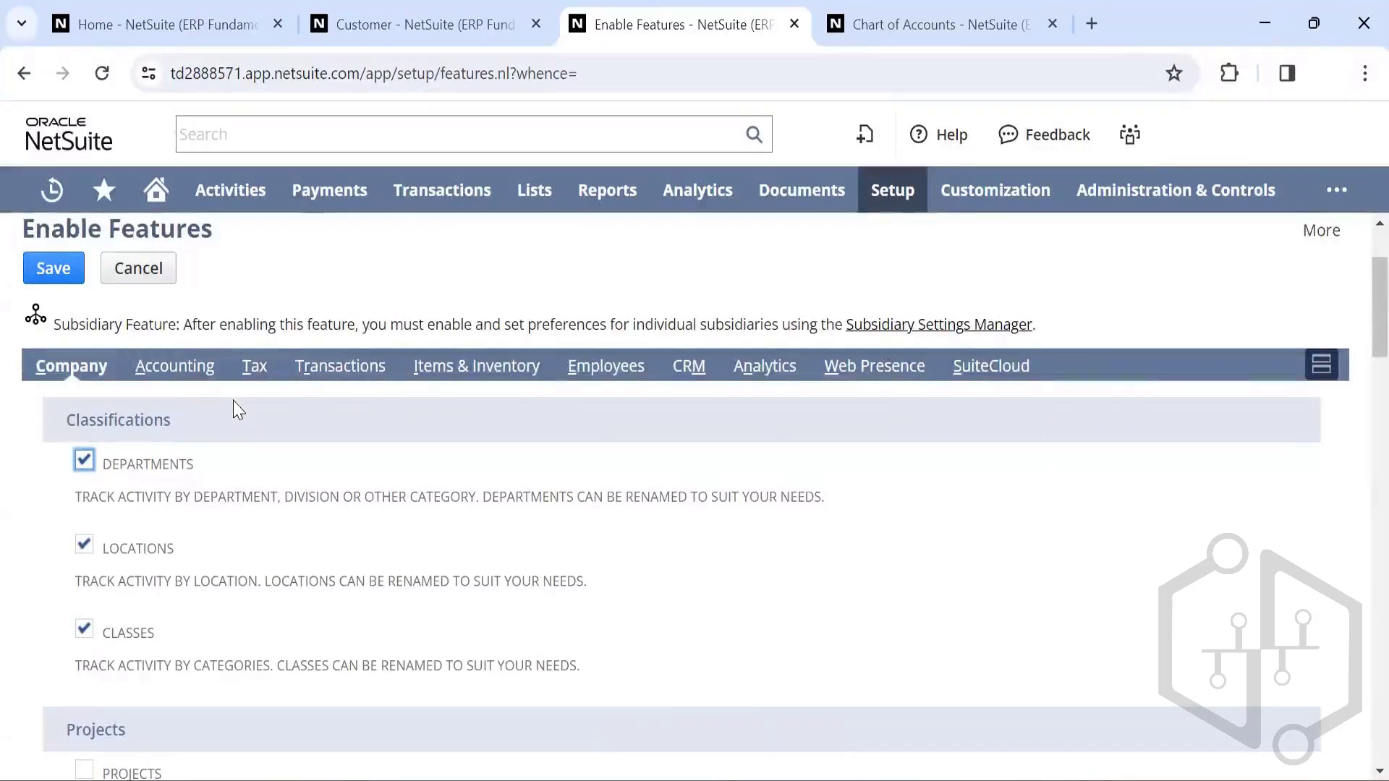
scroll(239, 410, down, 4)
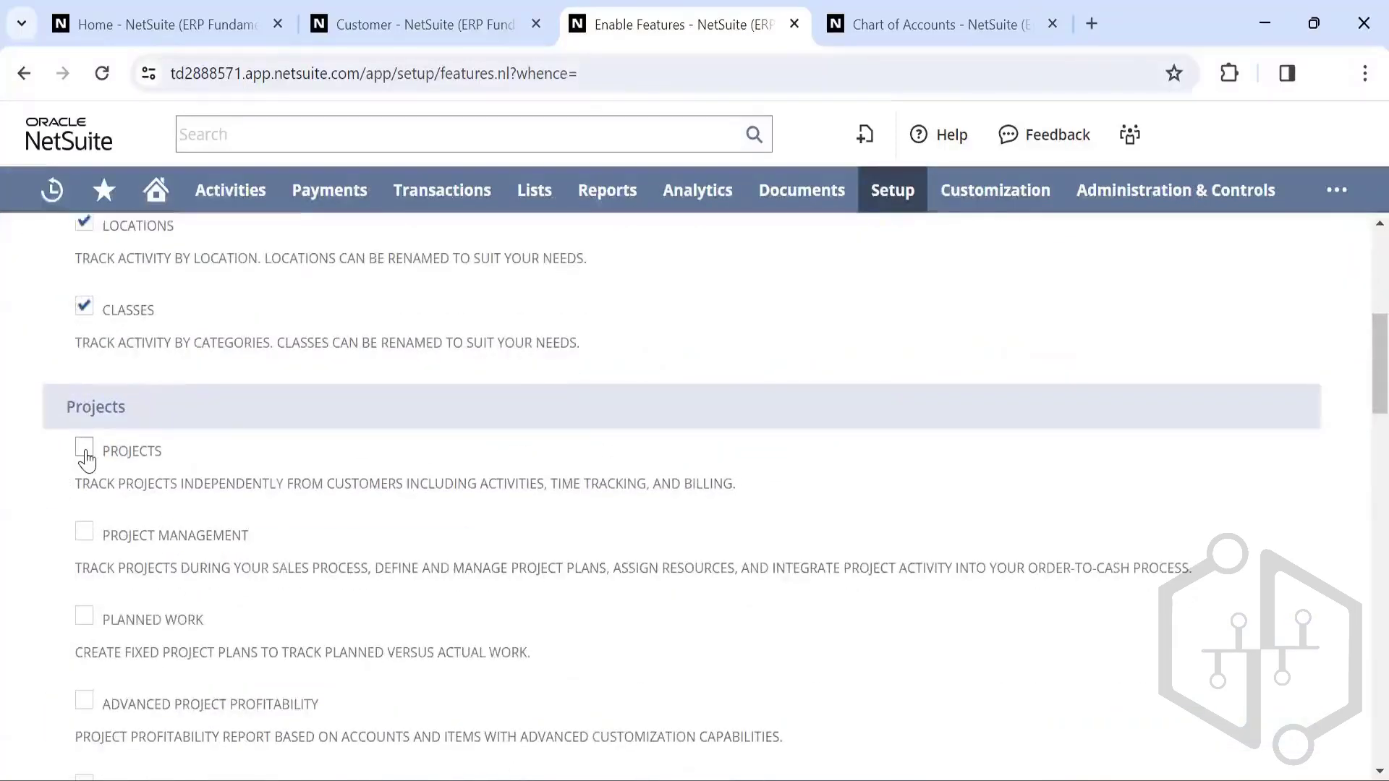
scroll(311, 443, down, 1)
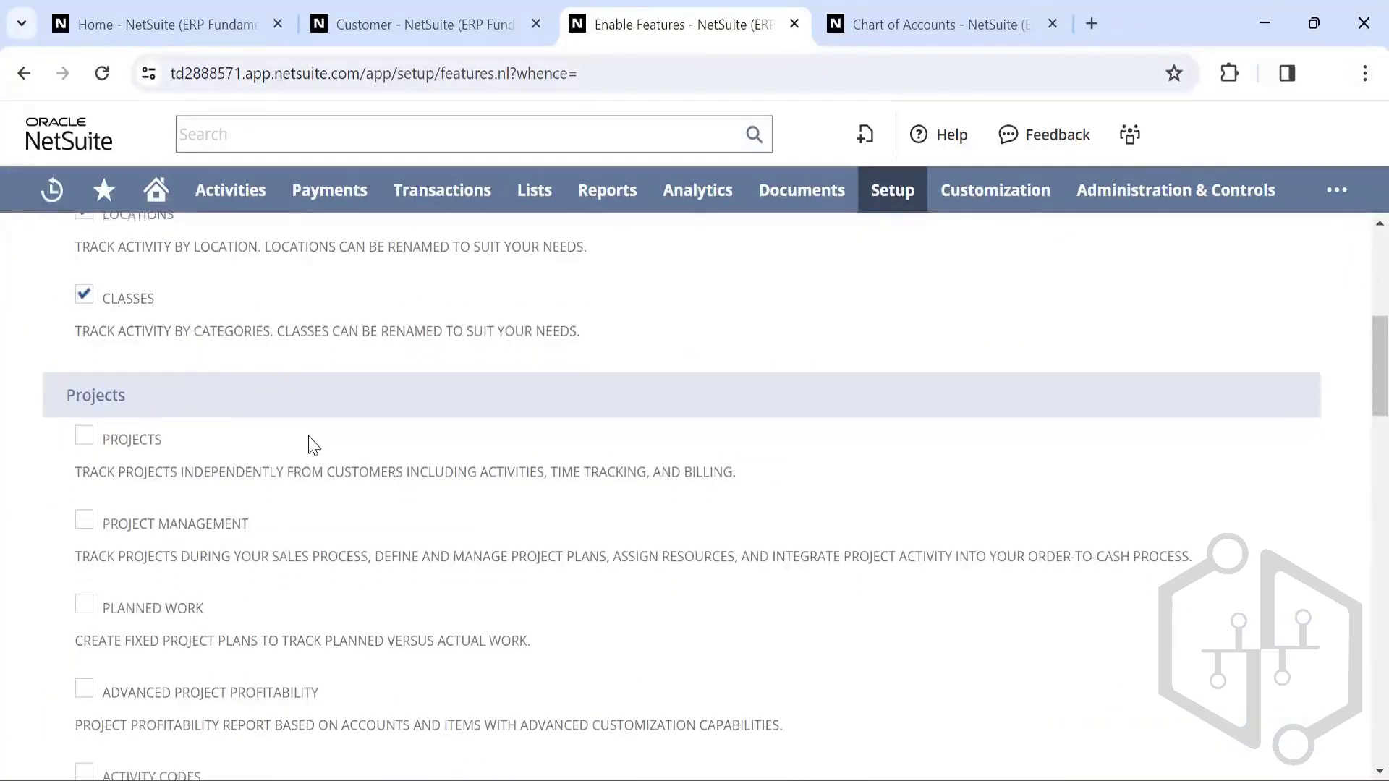
scroll(312, 445, up, 1)
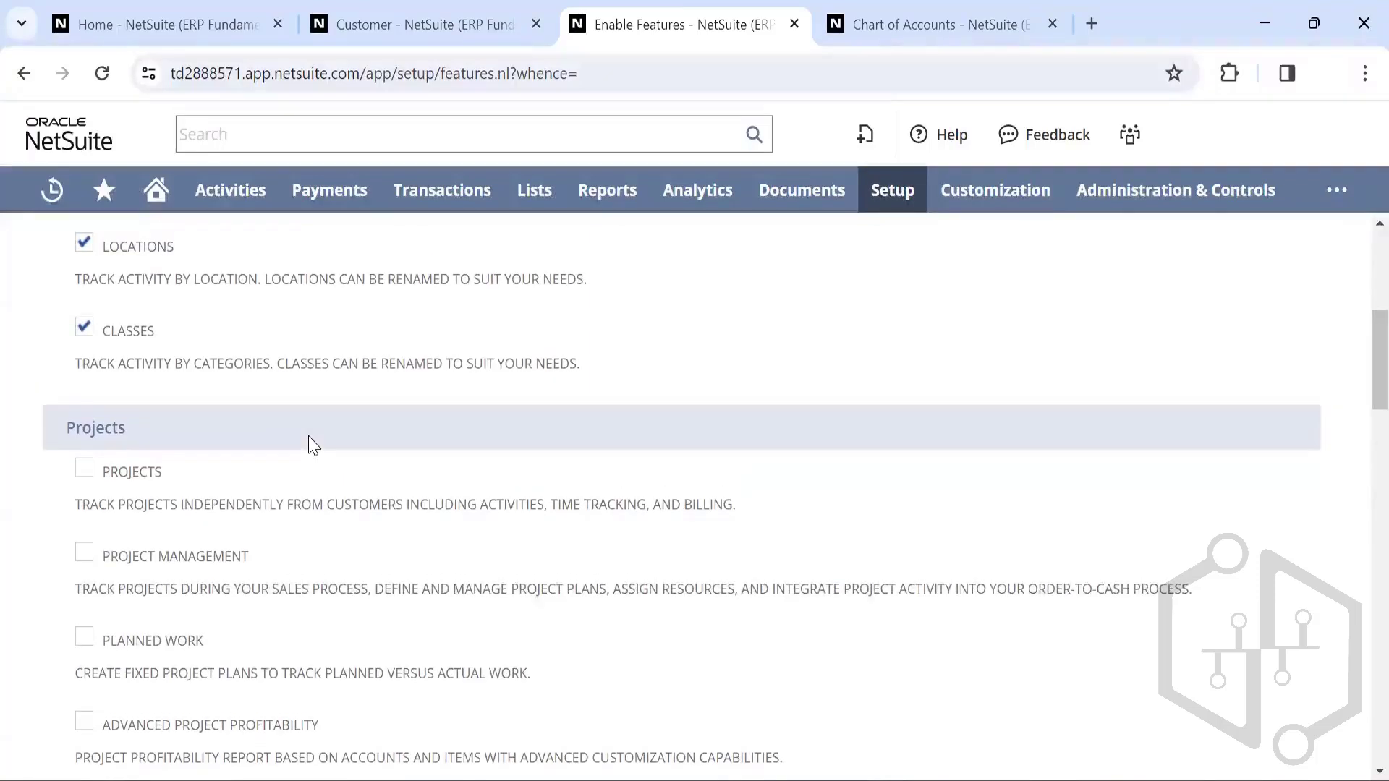
scroll(312, 444, down, 2)
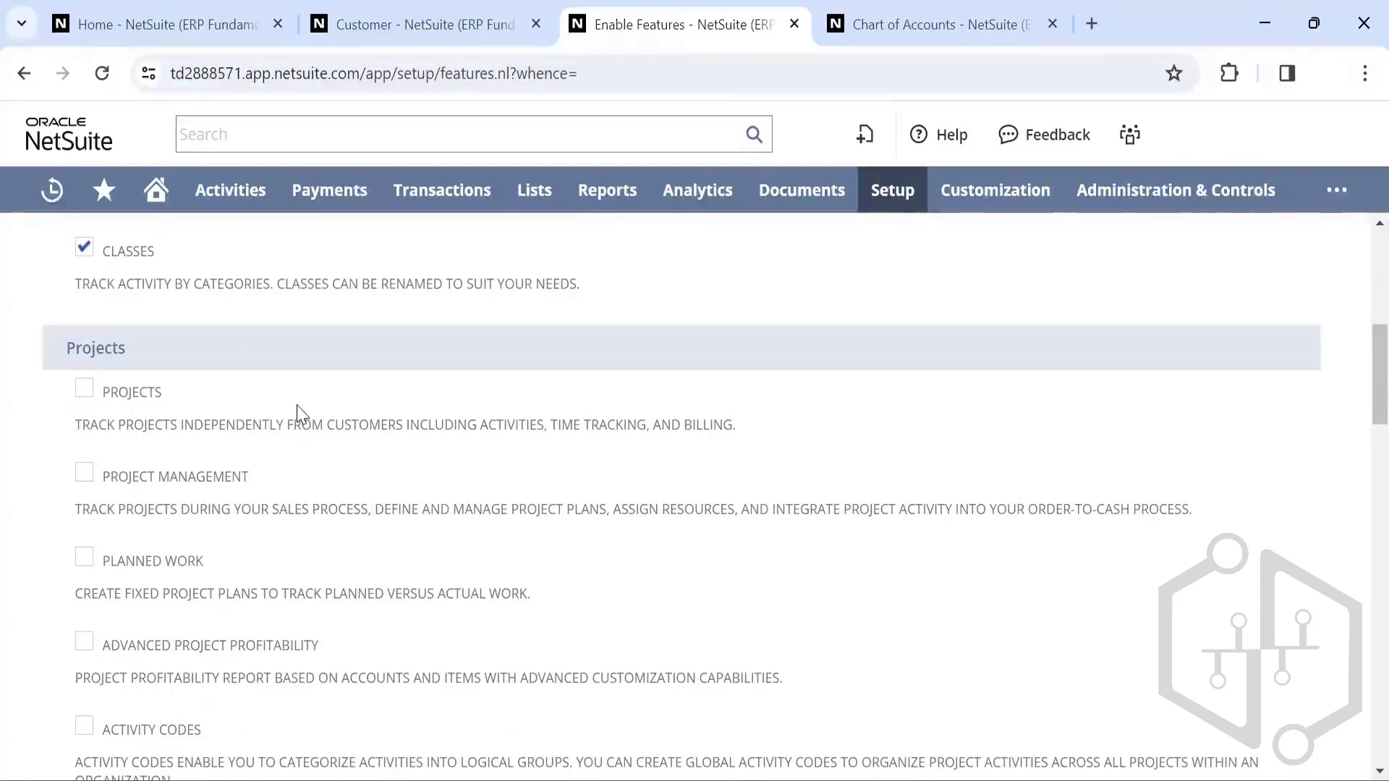
scroll(302, 414, up, 5)
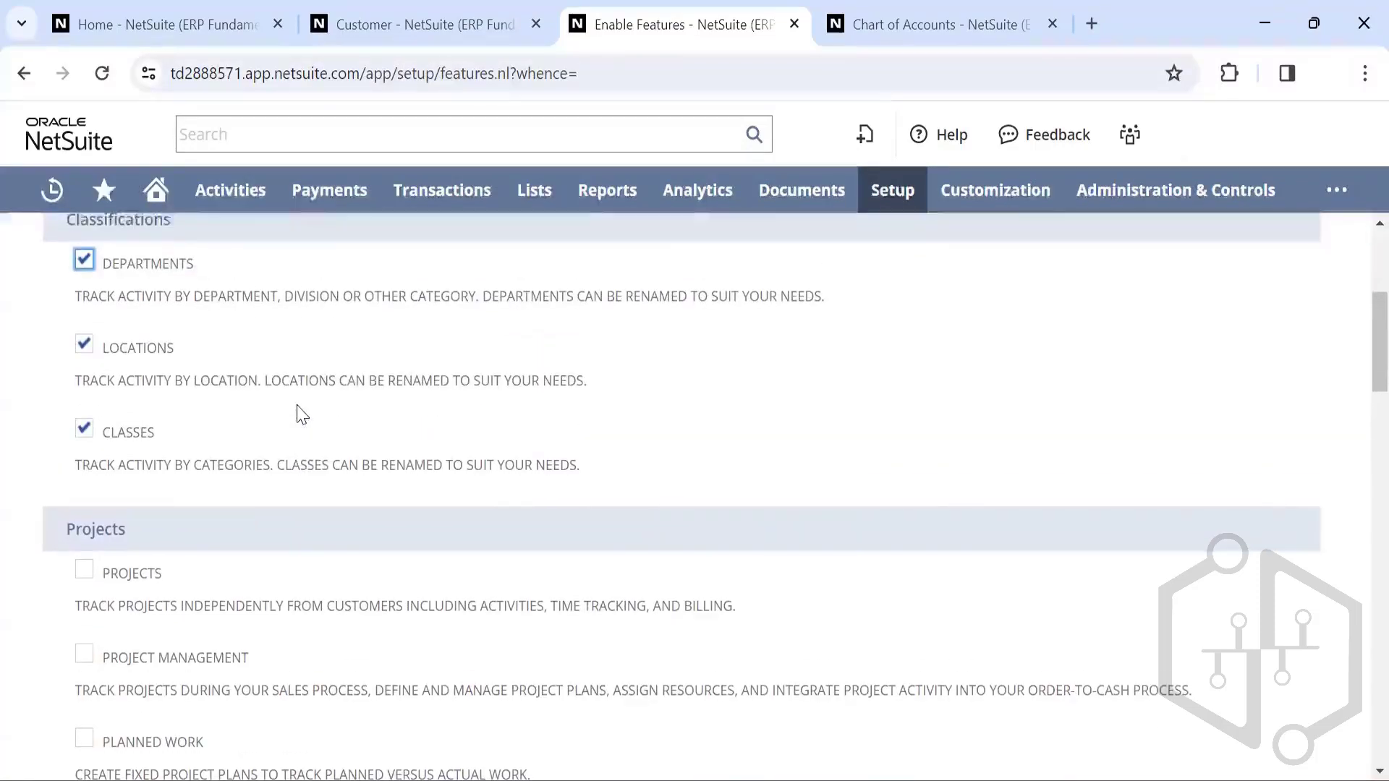
scroll(285, 384, up, 5)
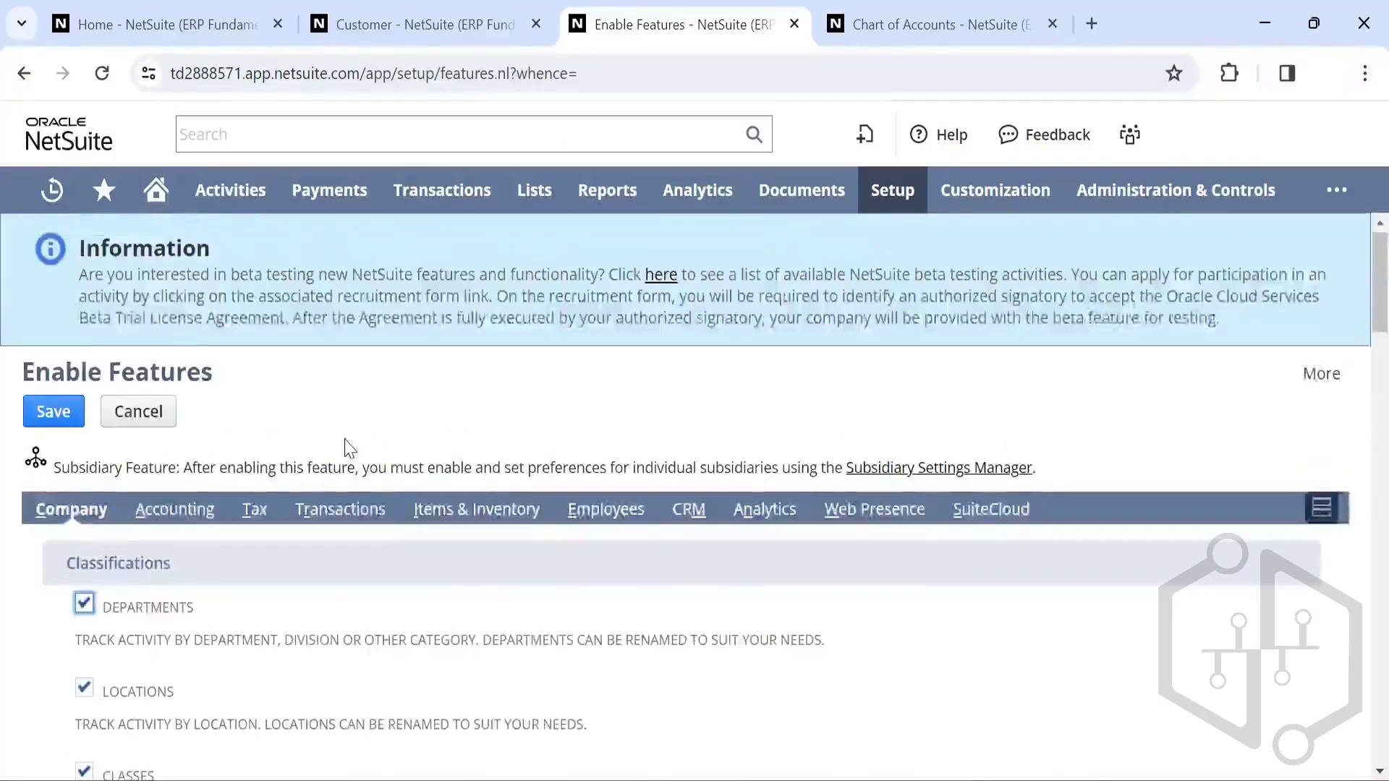
Step: Show the Transactions features again and skim the vendor return, requisition and purchase contract options
scroll(350, 449, down, 3)
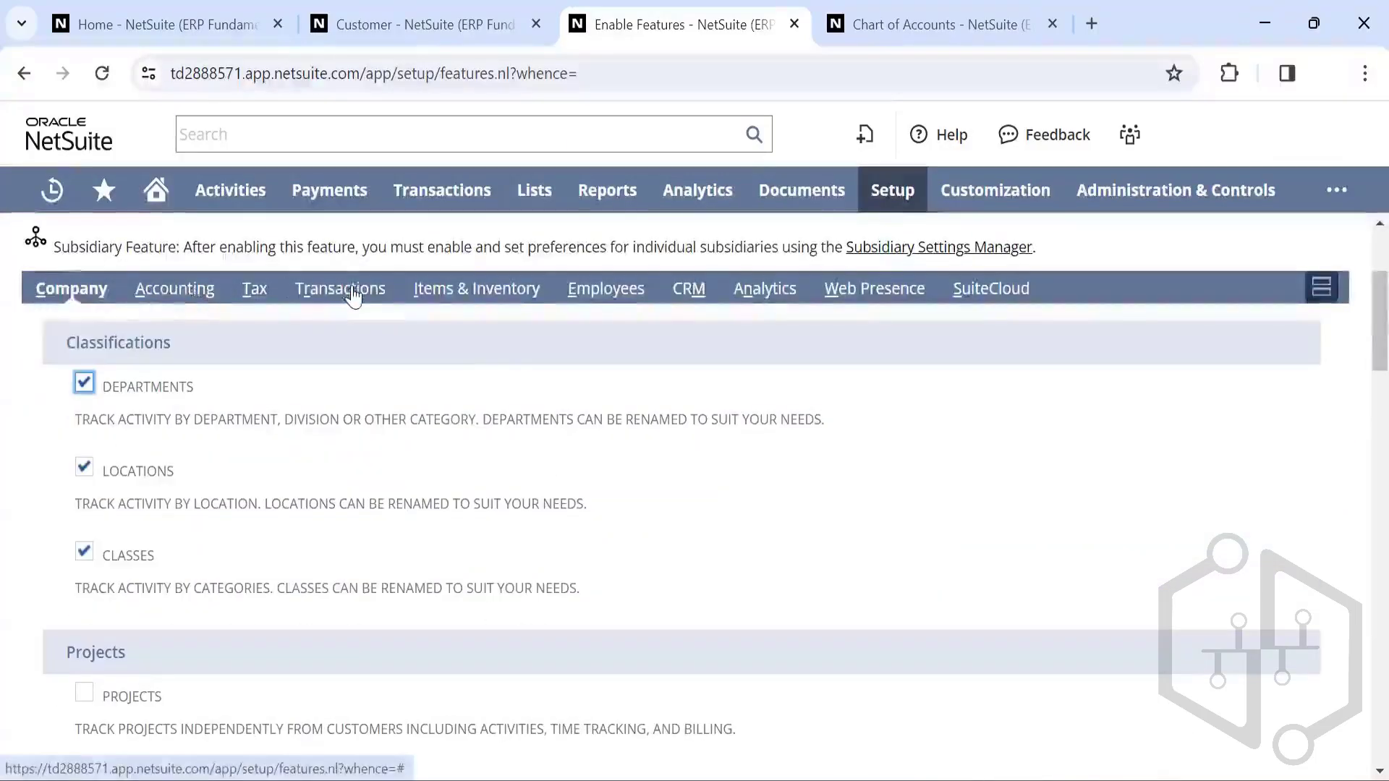
click(350, 289)
scroll(366, 471, down, 5)
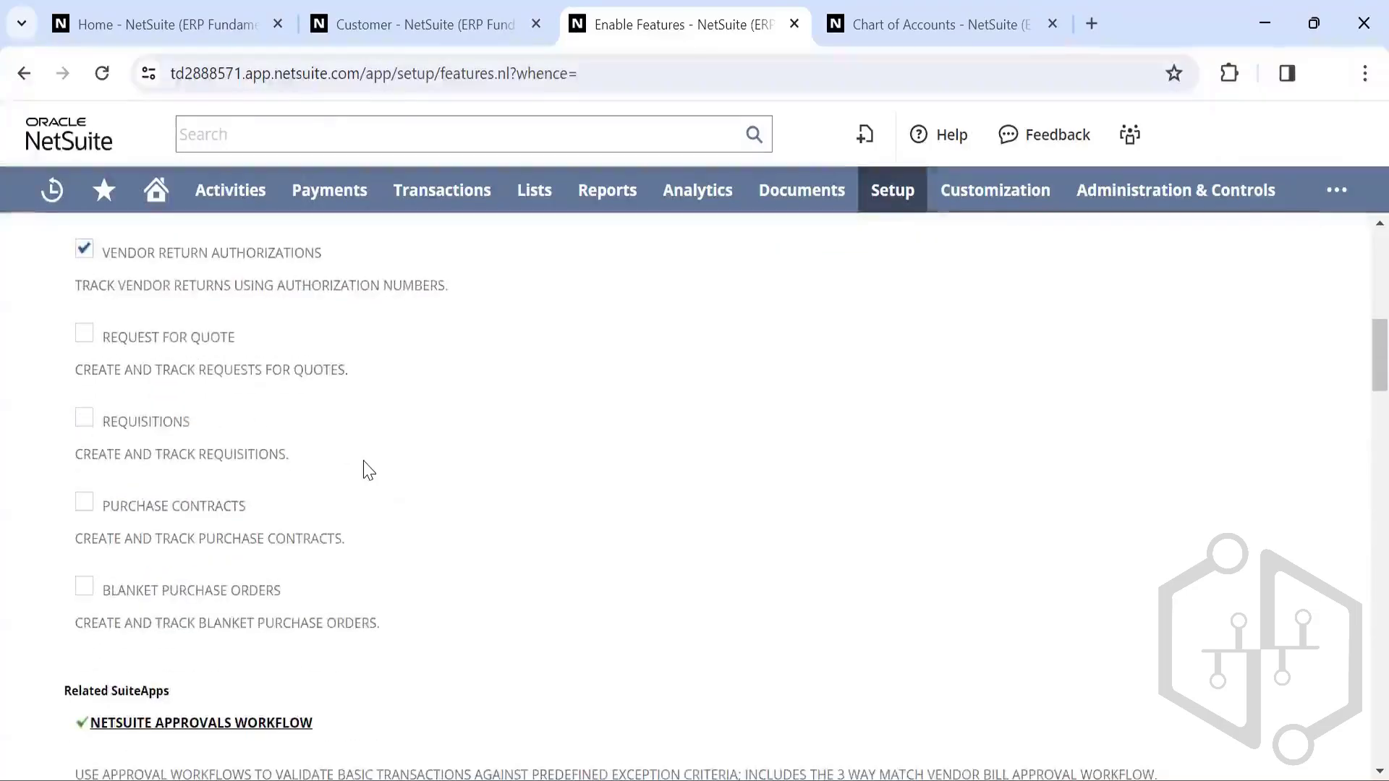
scroll(535, 300, up, 4)
scroll(528, 319, up, 3)
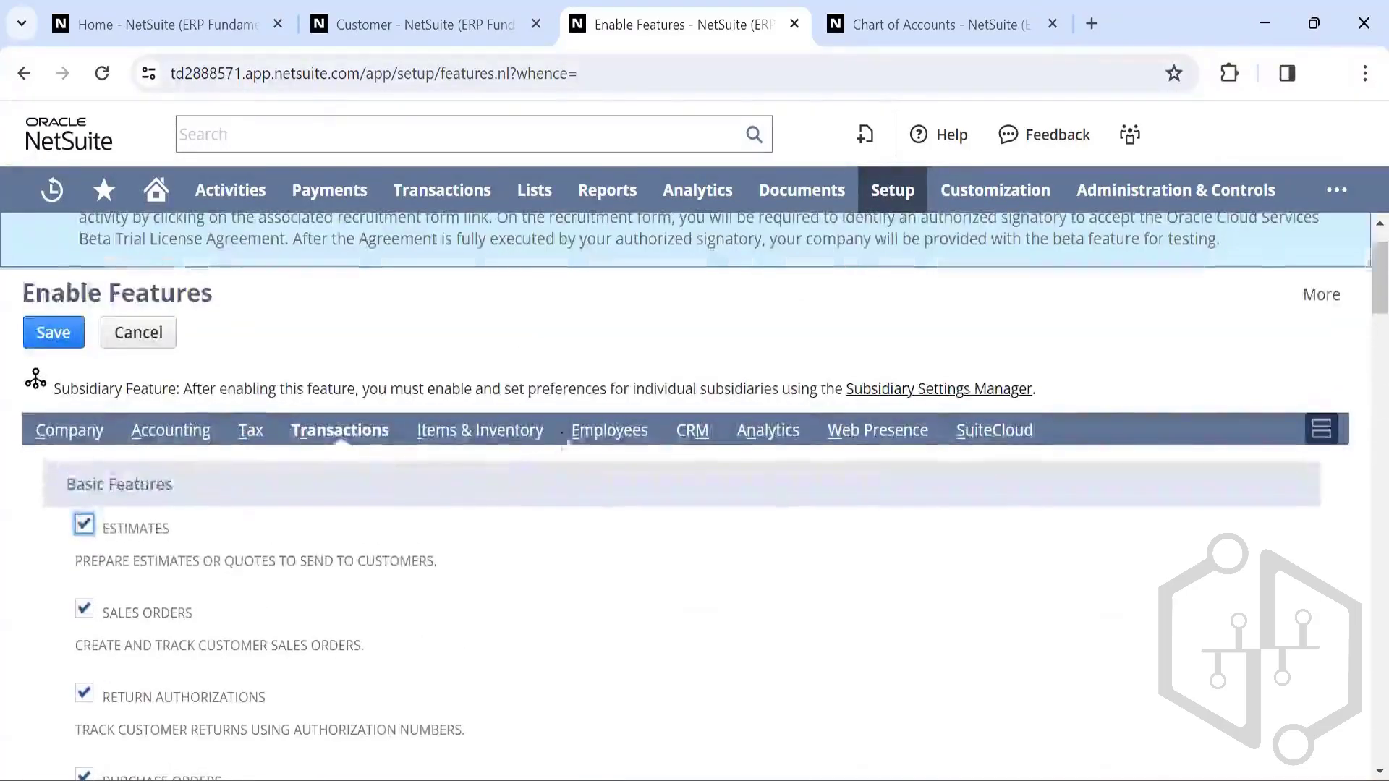
Step: Show the Employees features and review the Payroll options and the expense report and approval routing options
click(587, 433)
scroll(354, 559, down, 3)
scroll(353, 559, up, 1)
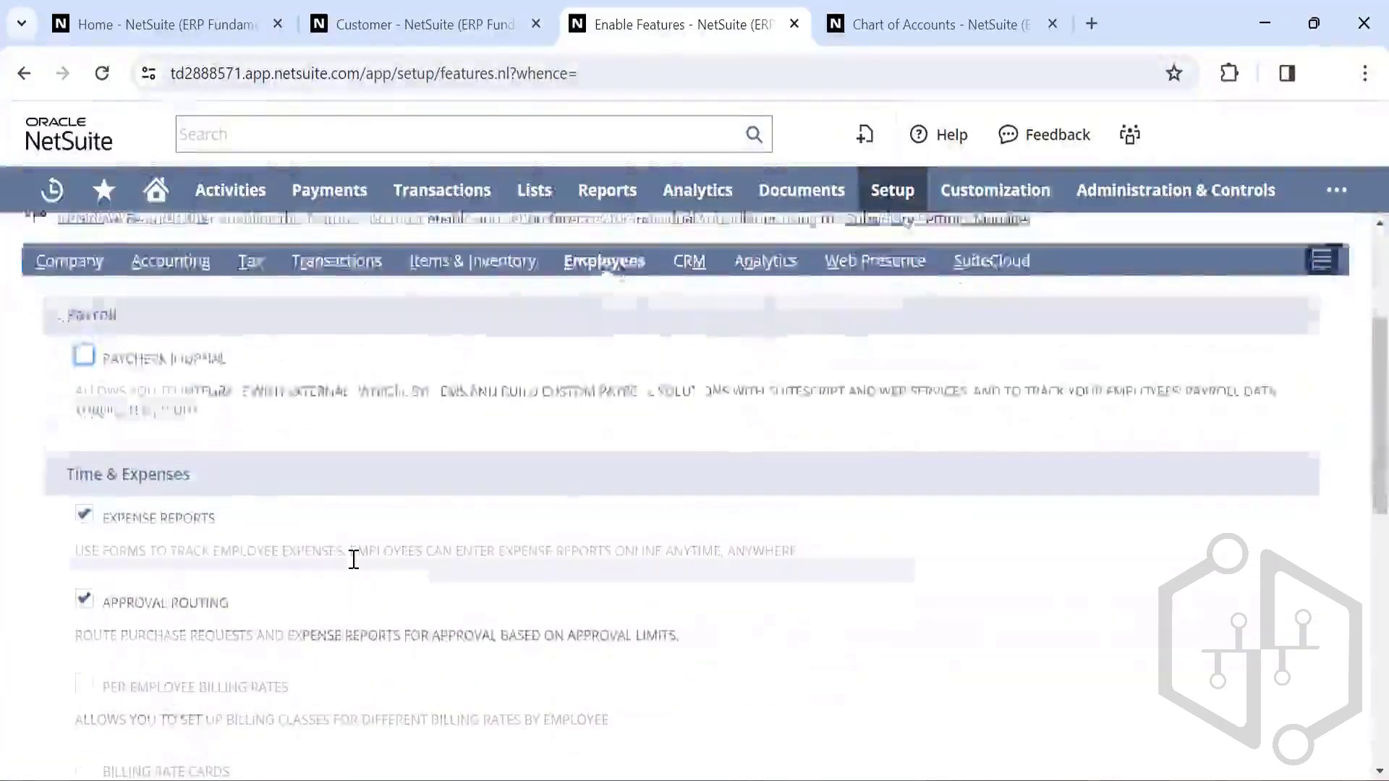
scroll(353, 559, down, 3)
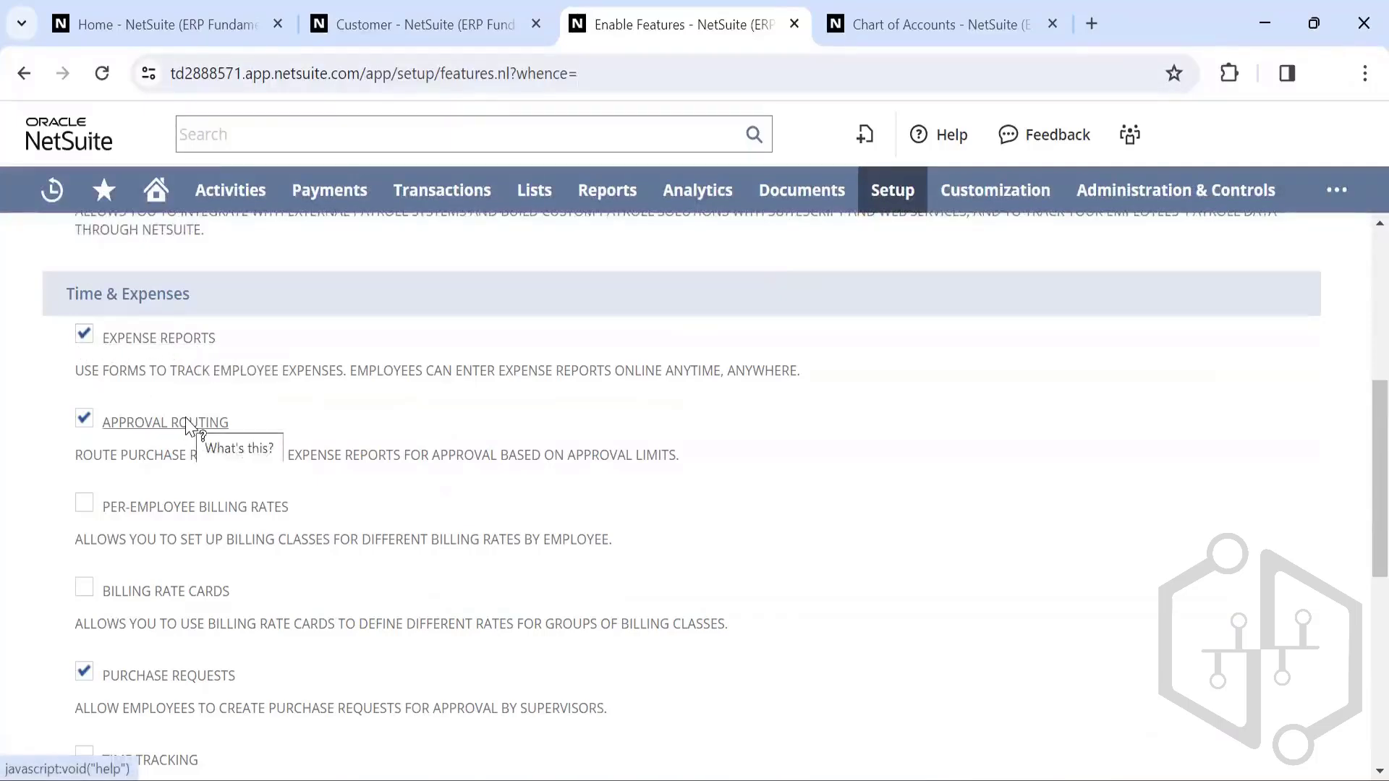
scroll(227, 418, down, 3)
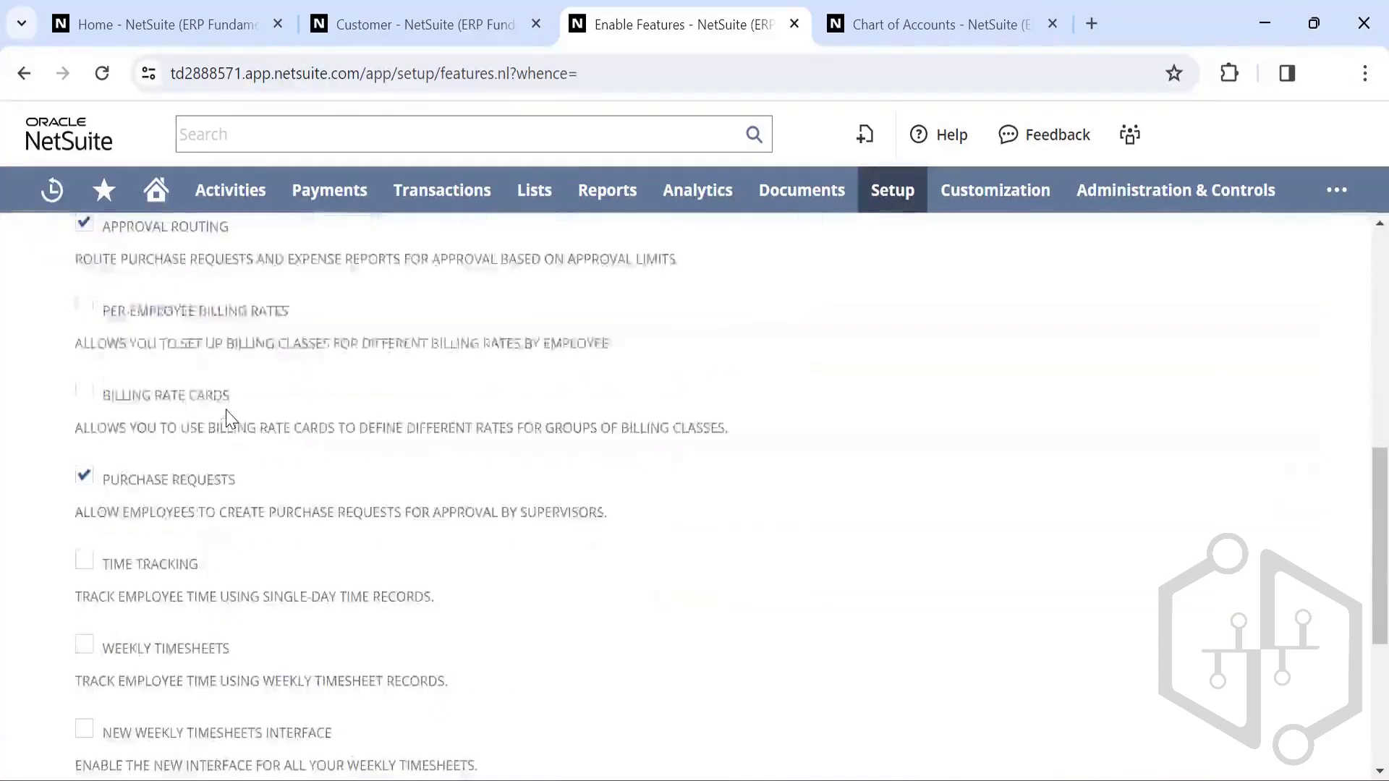
Step: Review the time tracking, weekly timesheet and Permissions options for employees, and return to the feature categories
scroll(226, 415, down, 2)
scroll(232, 423, down, 2)
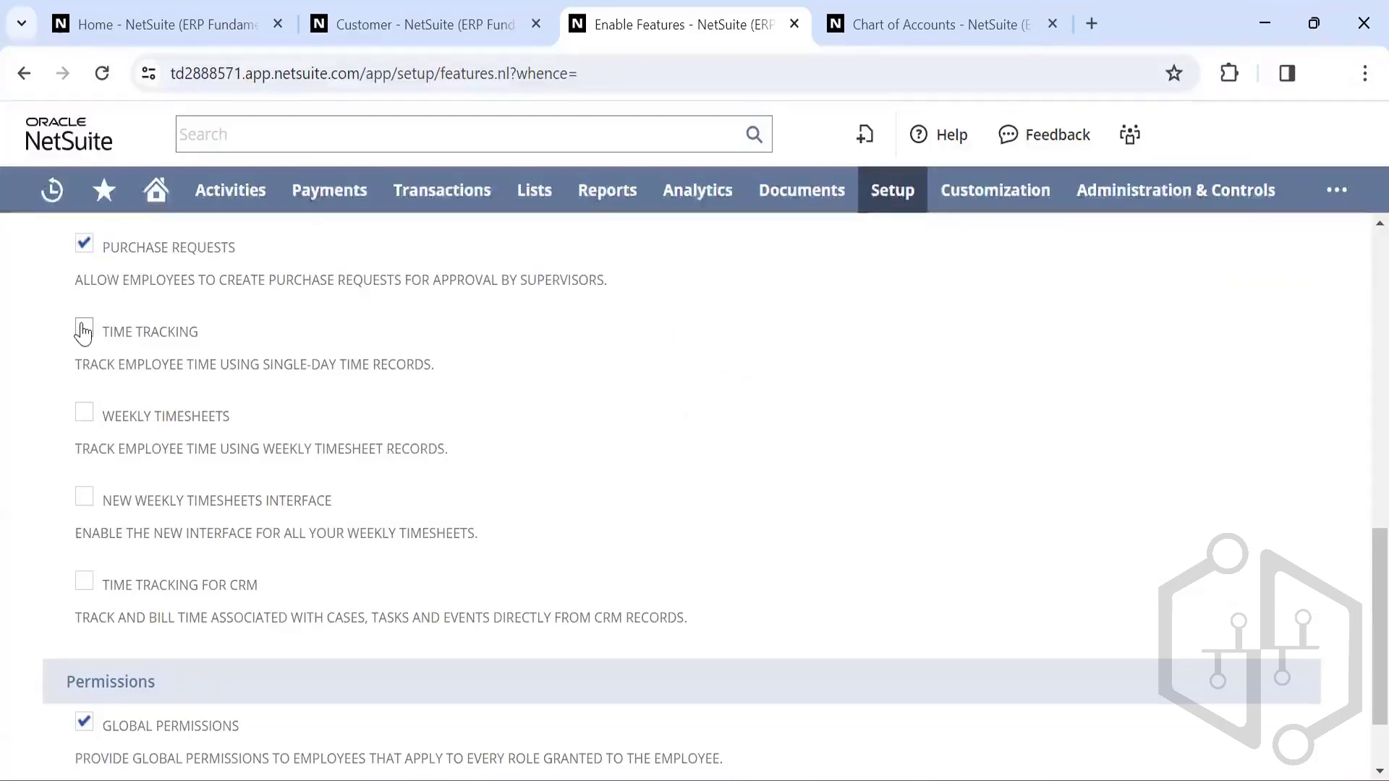
scroll(286, 339, up, 1)
scroll(282, 343, down, 2)
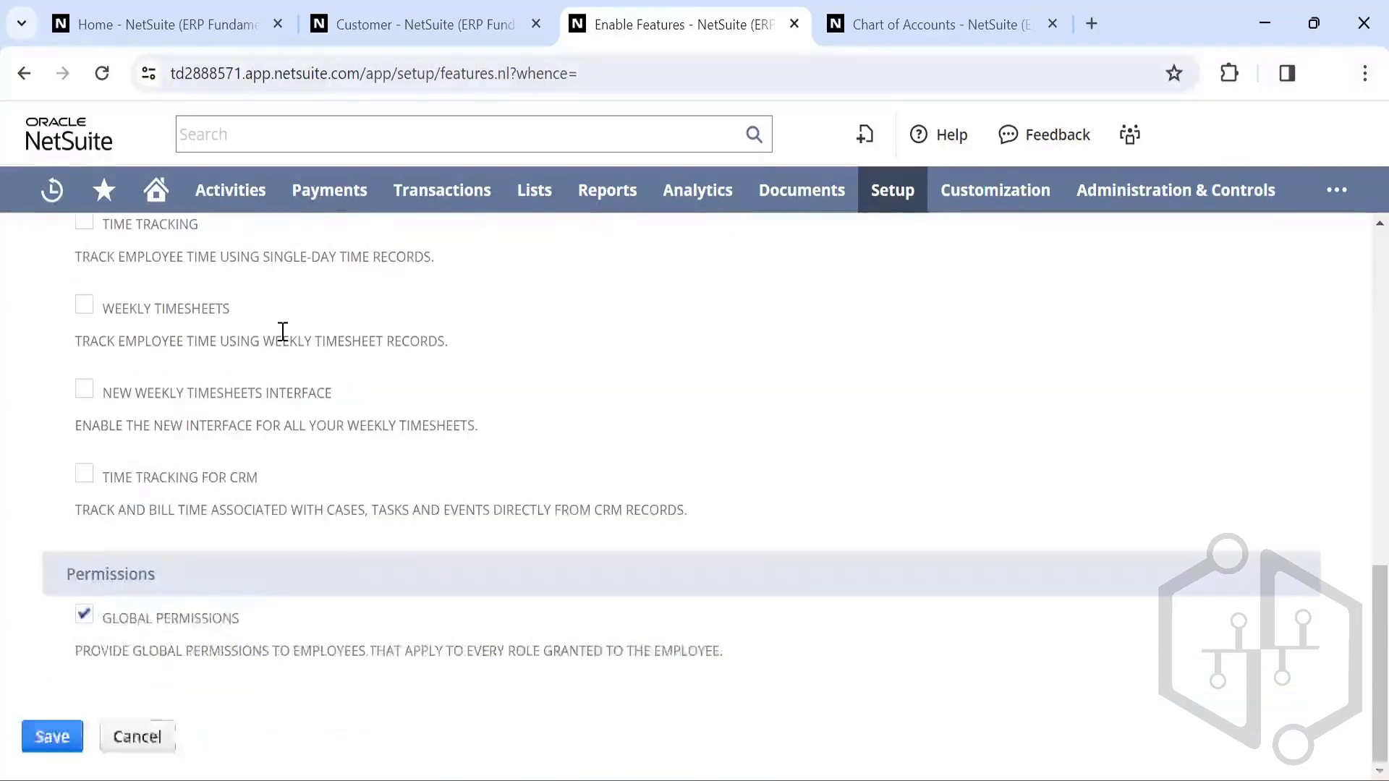
scroll(282, 344, up, 6)
scroll(282, 340, up, 3)
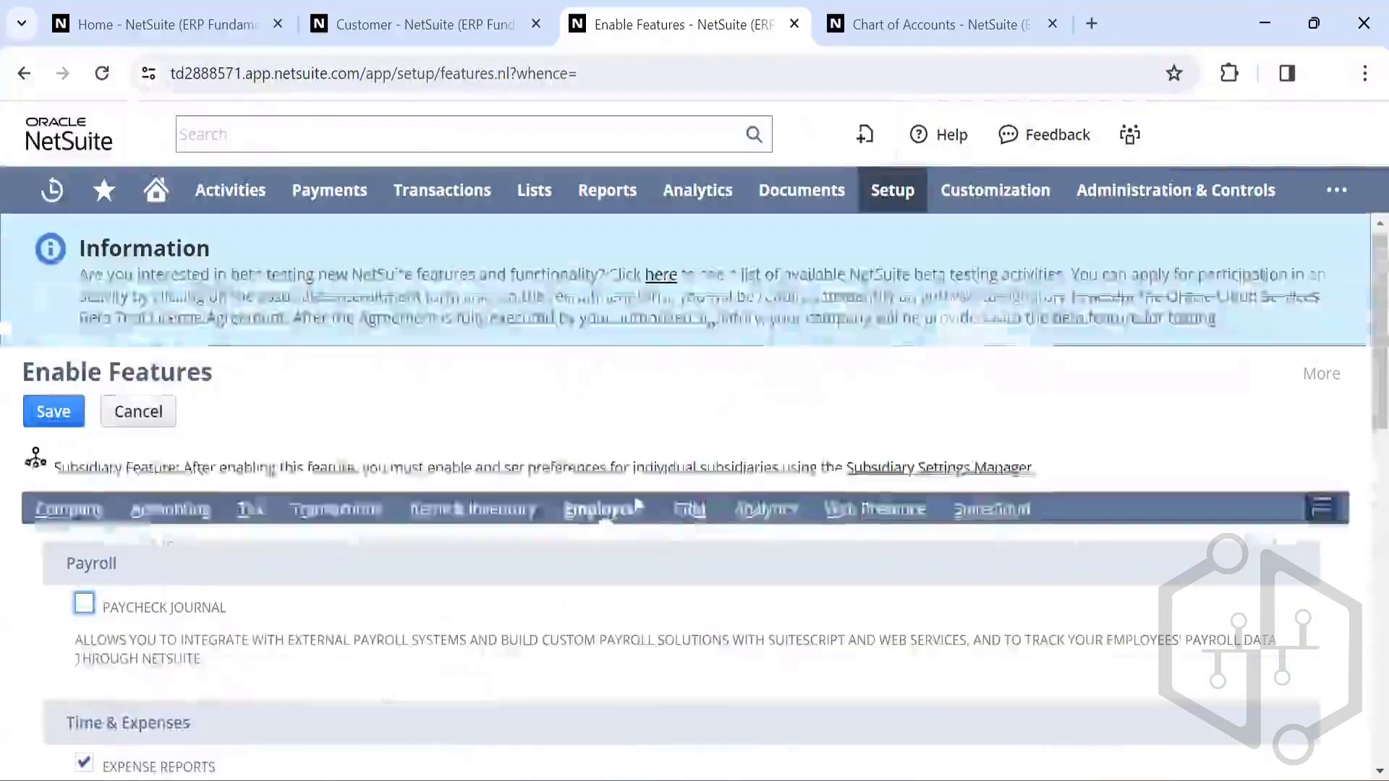
Step: Show the CRM features and look over the Basic Features such as sales force and marketing automation
click(684, 509)
scroll(552, 477, down, 3)
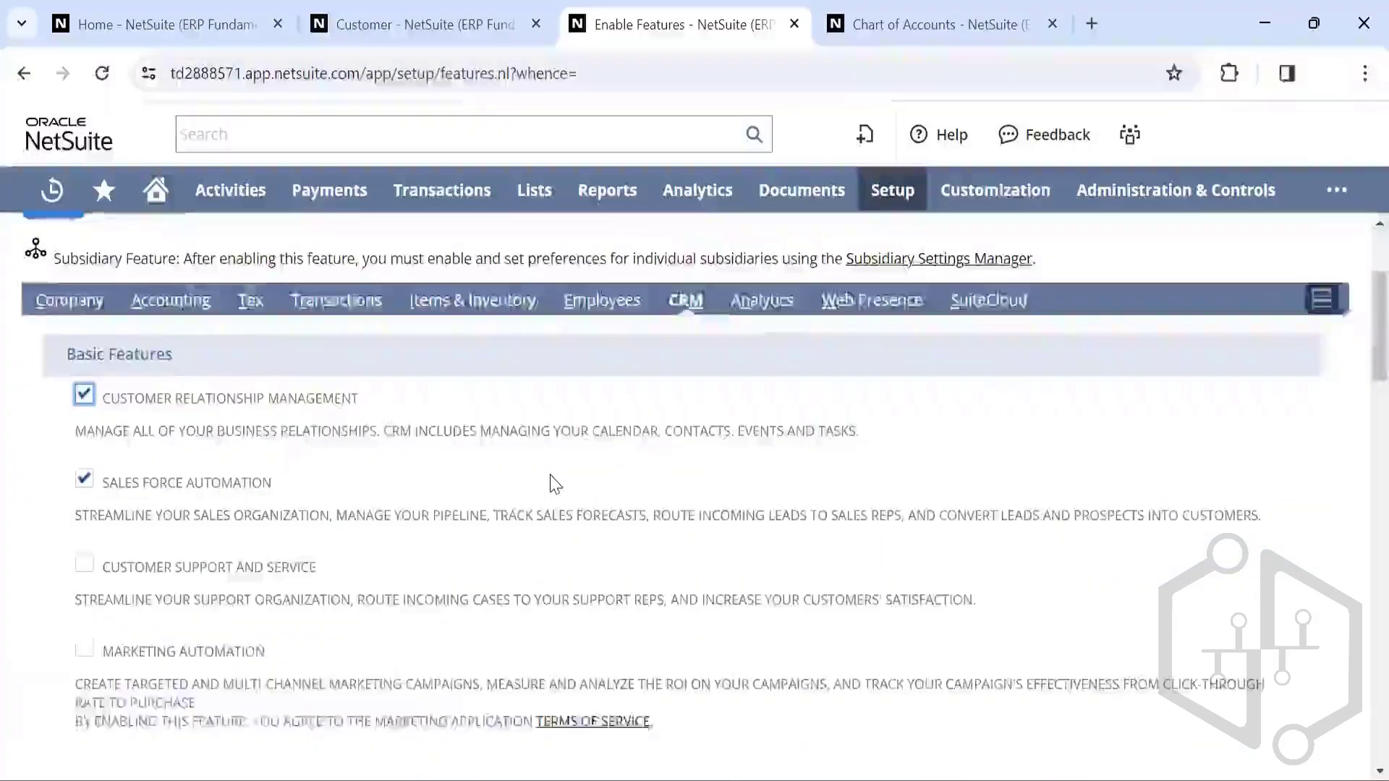
scroll(553, 481, up, 3)
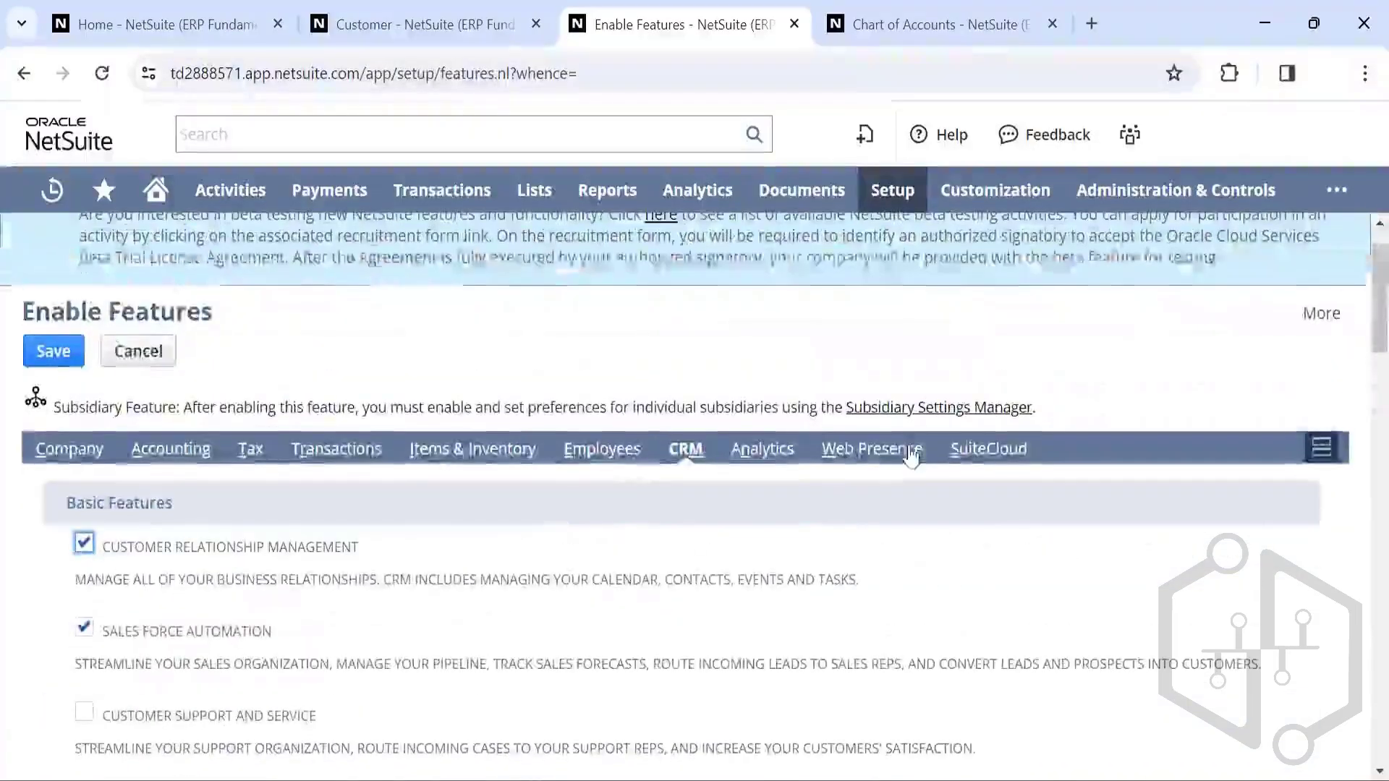
Step: Show the SuiteCloud features and examine the SuiteBuilder and SuiteScript options, including Client and Server SuiteScript
click(982, 454)
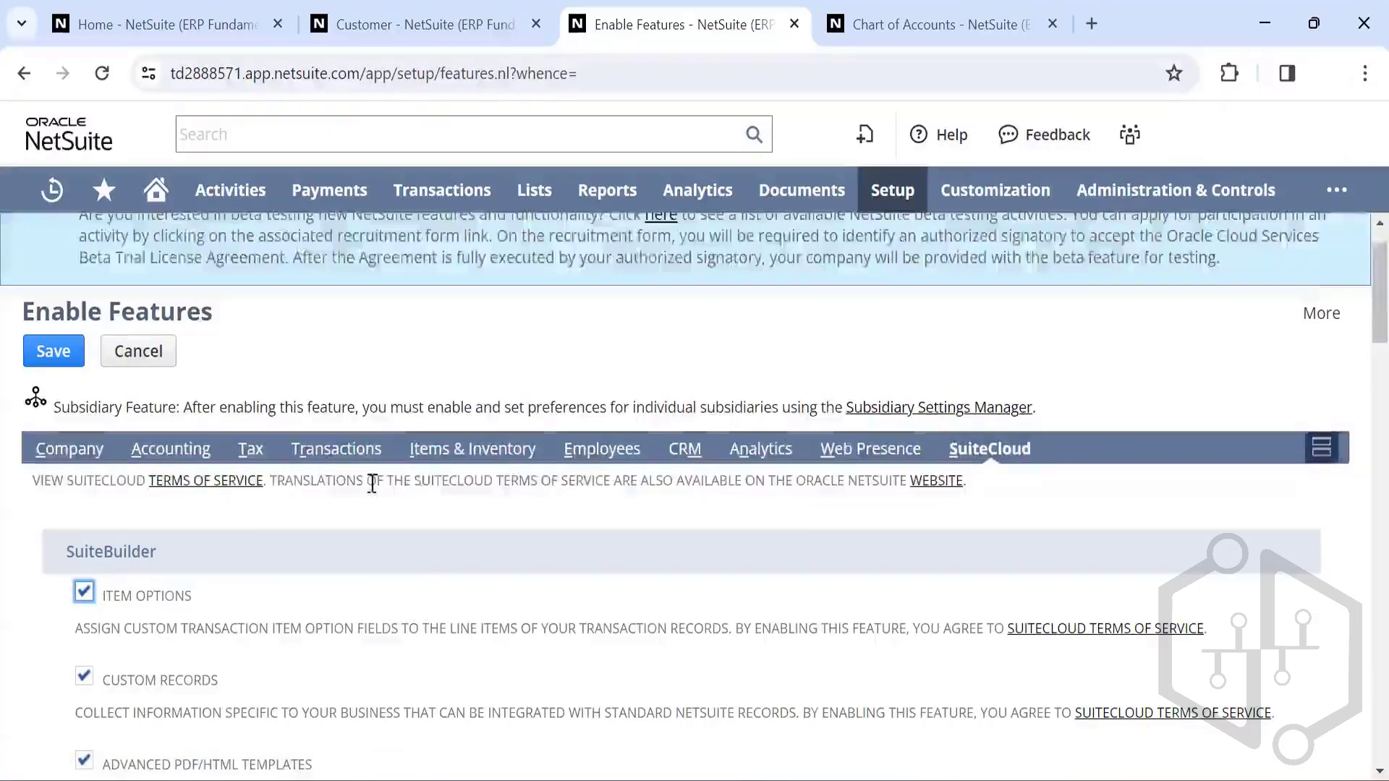
scroll(470, 481, down, 2)
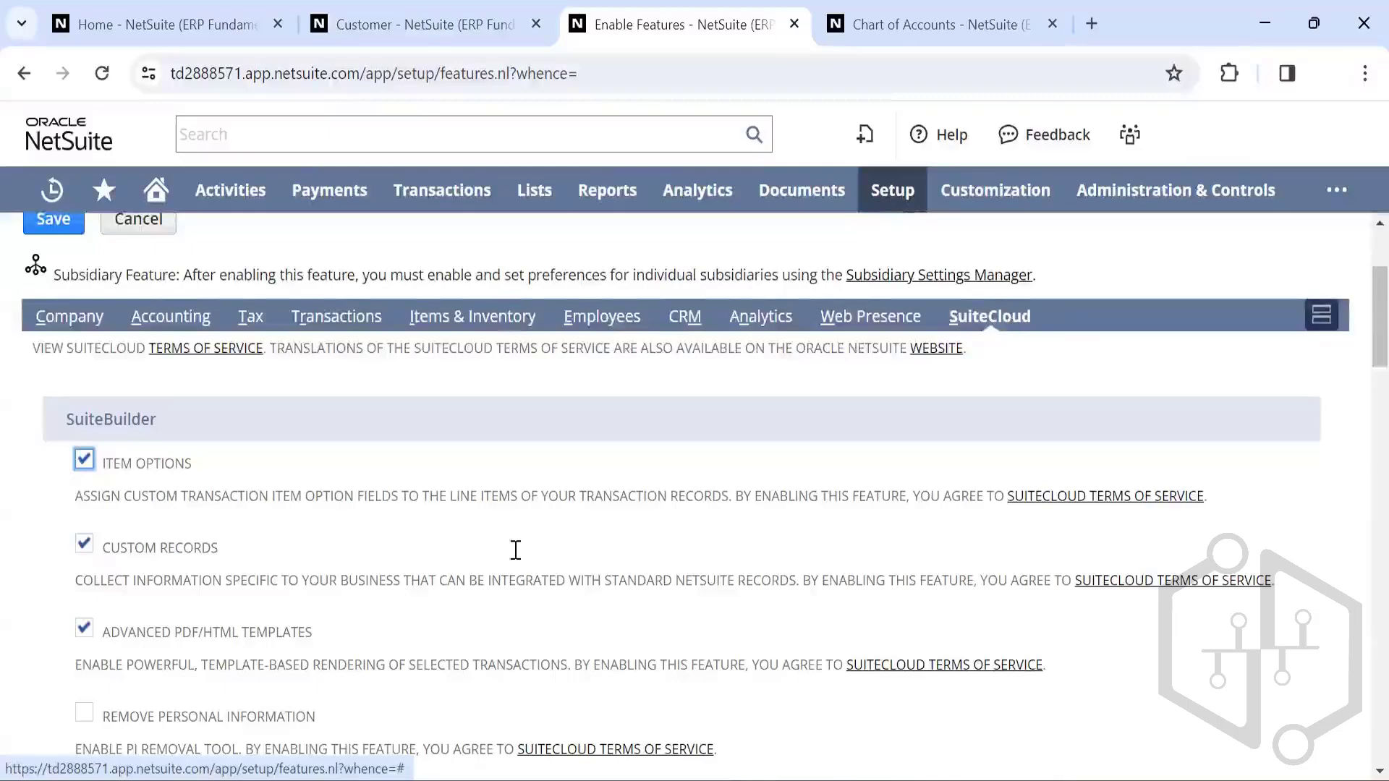
scroll(328, 514, down, 3)
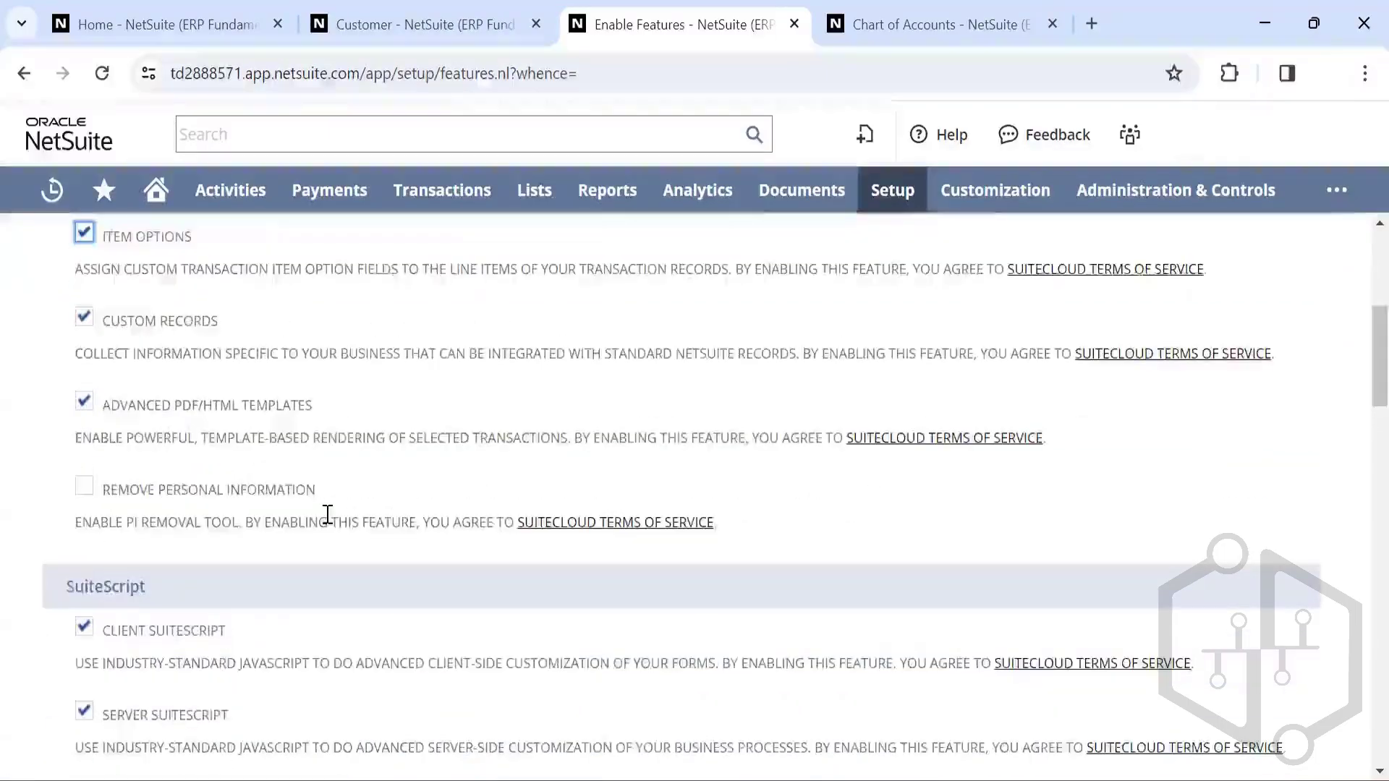
scroll(328, 515, up, 2)
scroll(327, 514, down, 6)
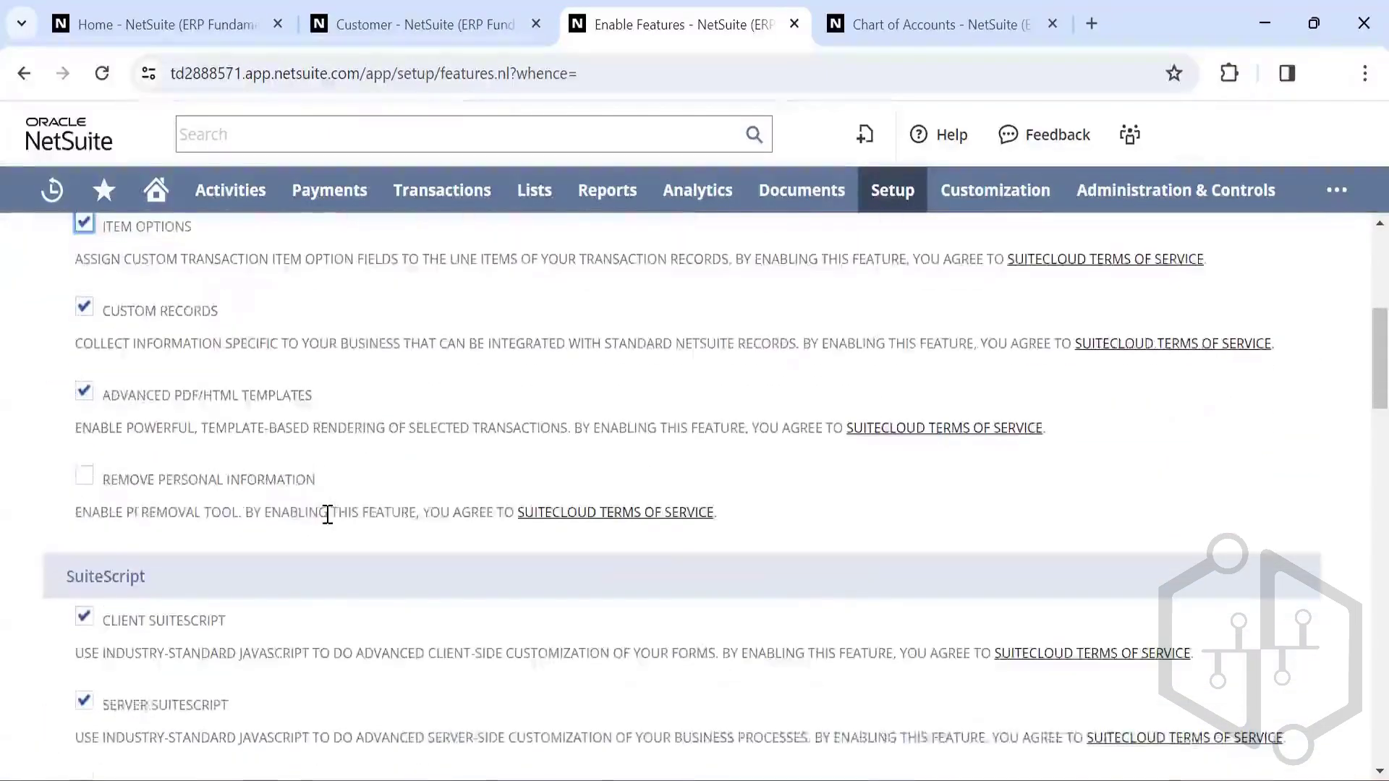
scroll(329, 517, up, 2)
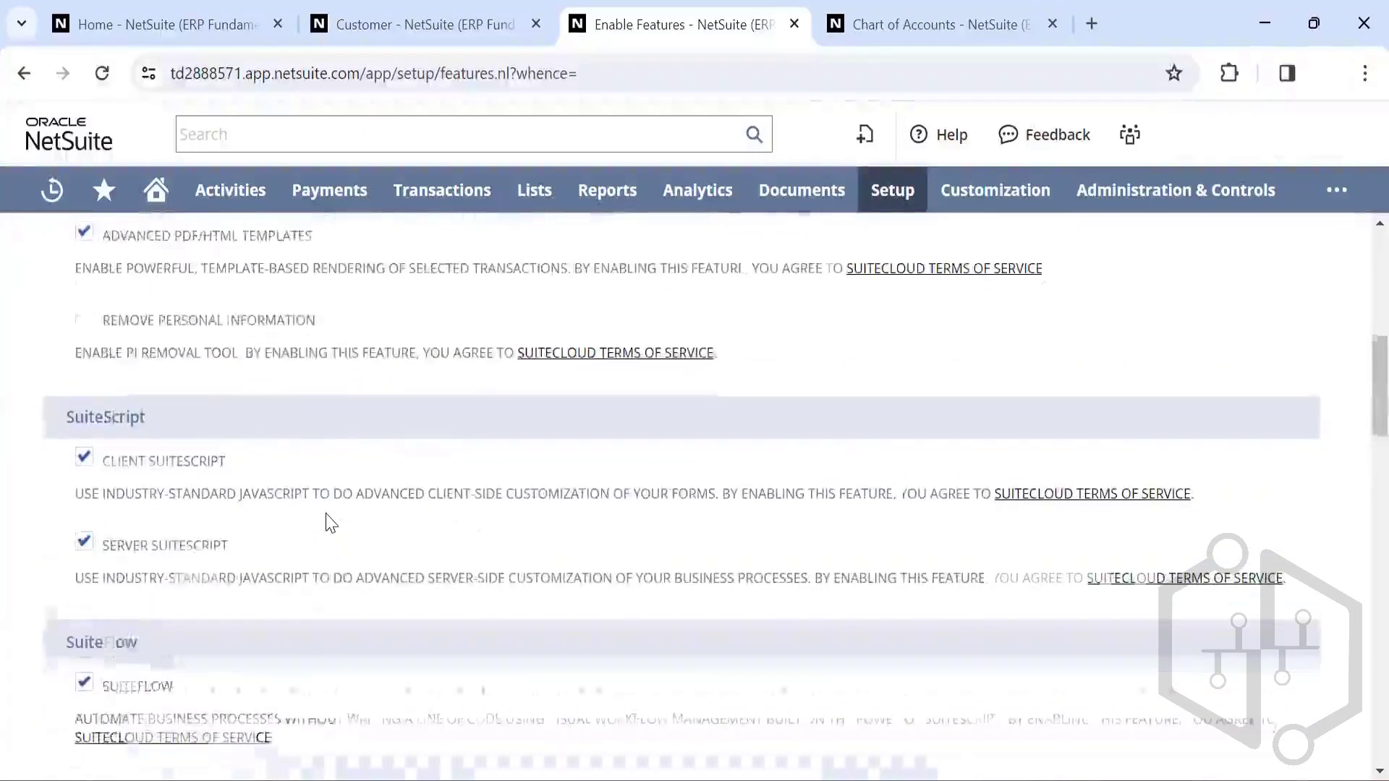
scroll(325, 521, down, 1)
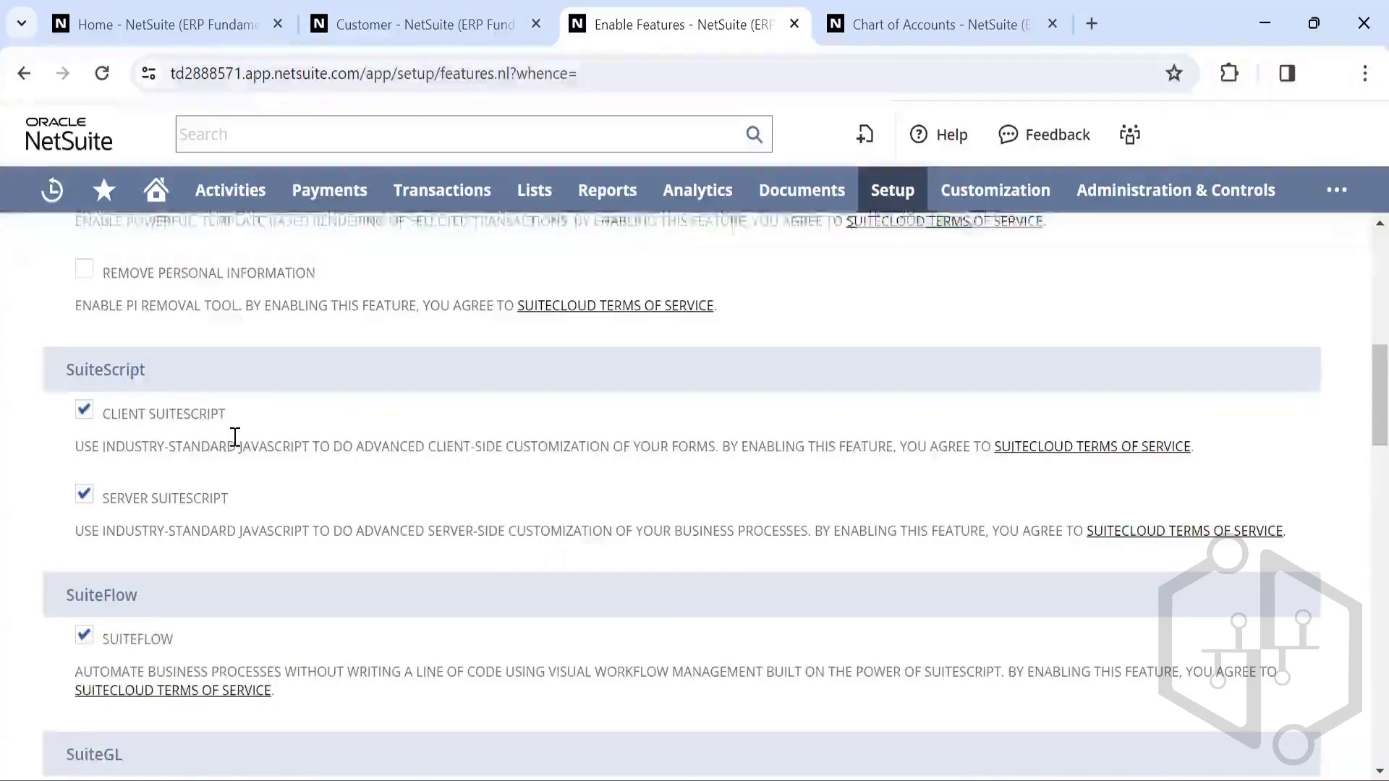
Step: Look through the remaining SuiteCloud features, including SuiteFlow, SuiteGL, SuiteTalk web services and the Manage Authentication options
scroll(235, 437, down, 4)
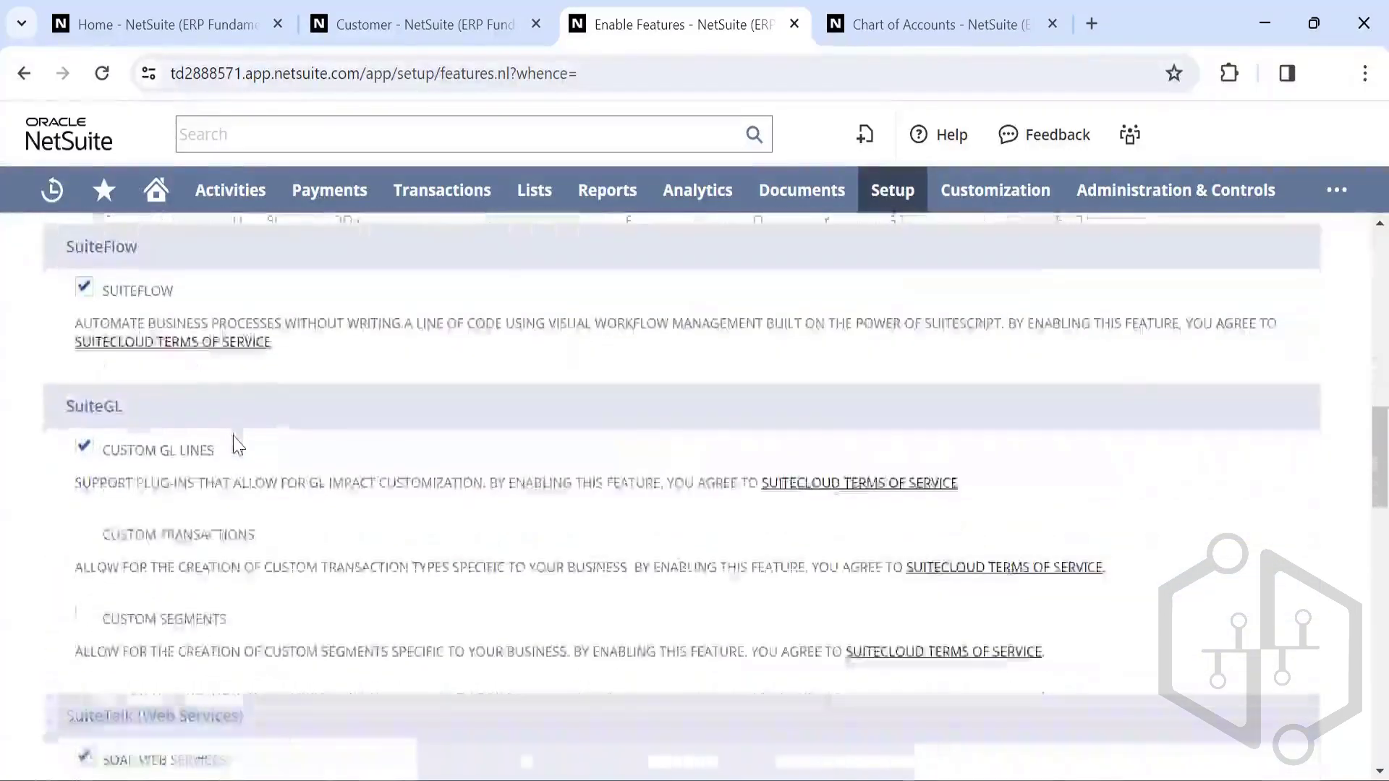
scroll(235, 442, up, 5)
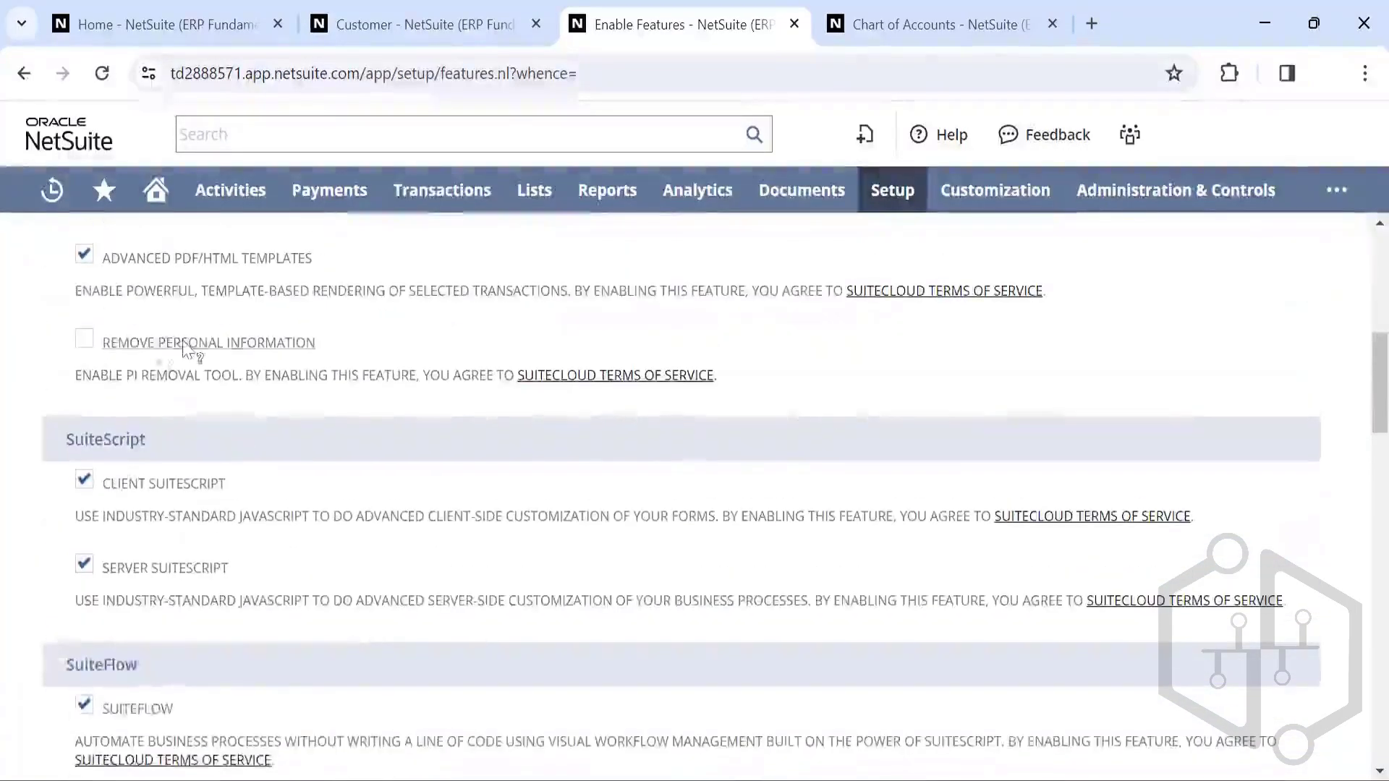
scroll(185, 345, down, 5)
scroll(184, 342, down, 5)
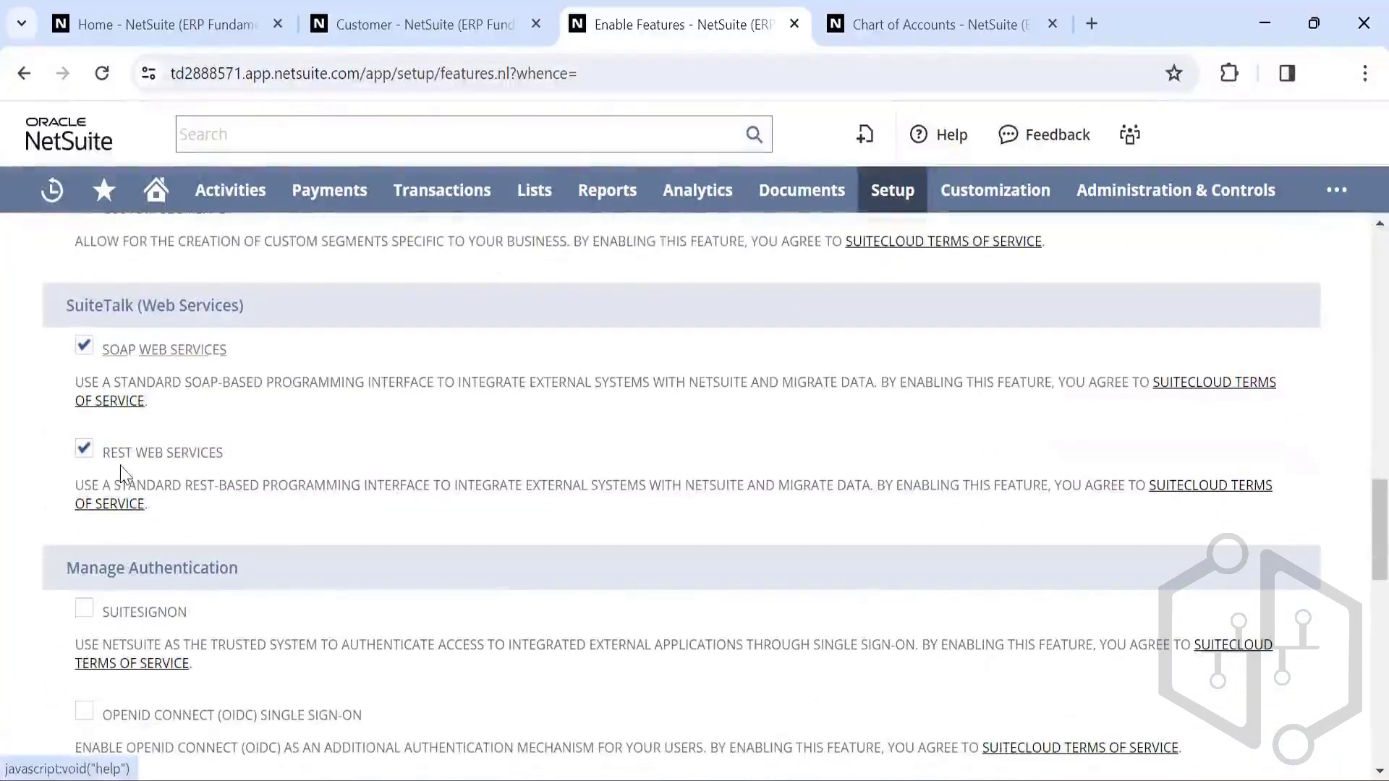
scroll(241, 452, down, 8)
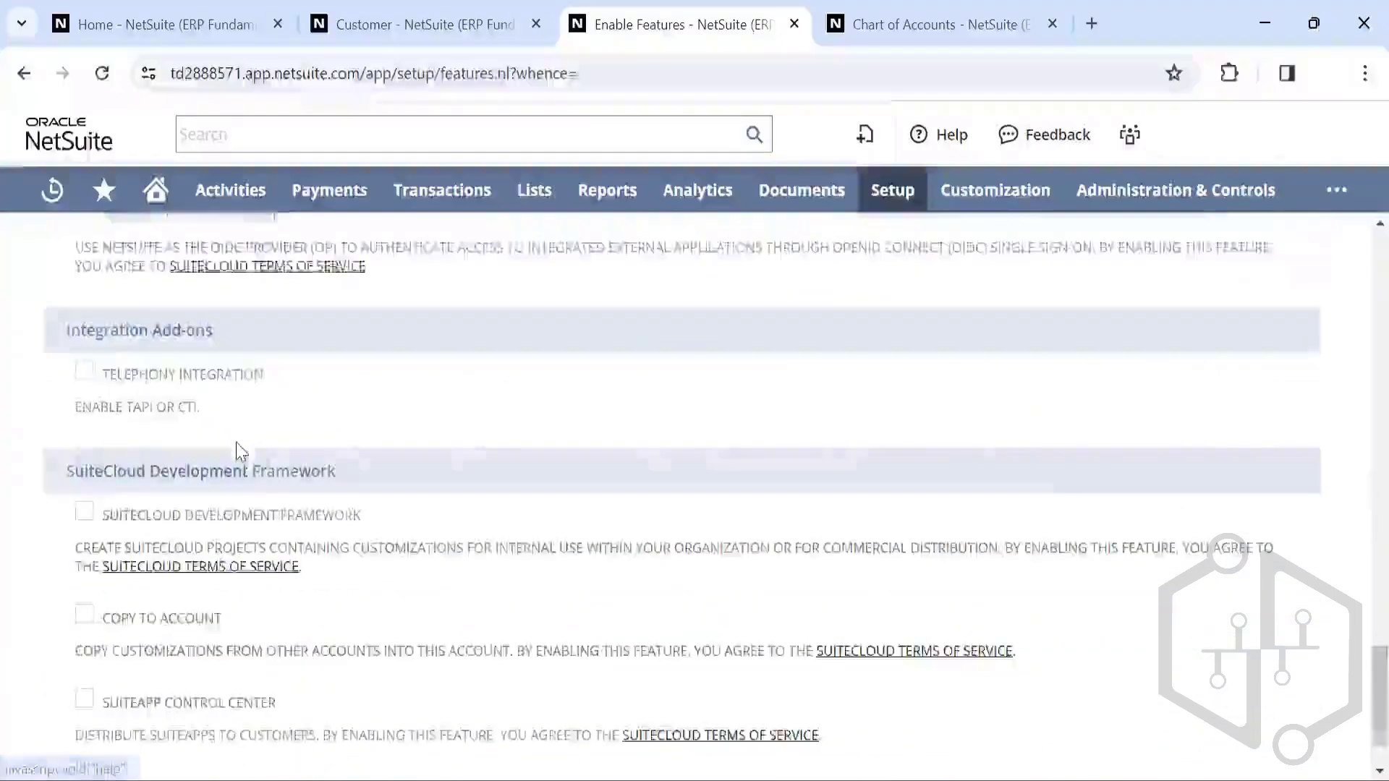
scroll(236, 443, up, 8)
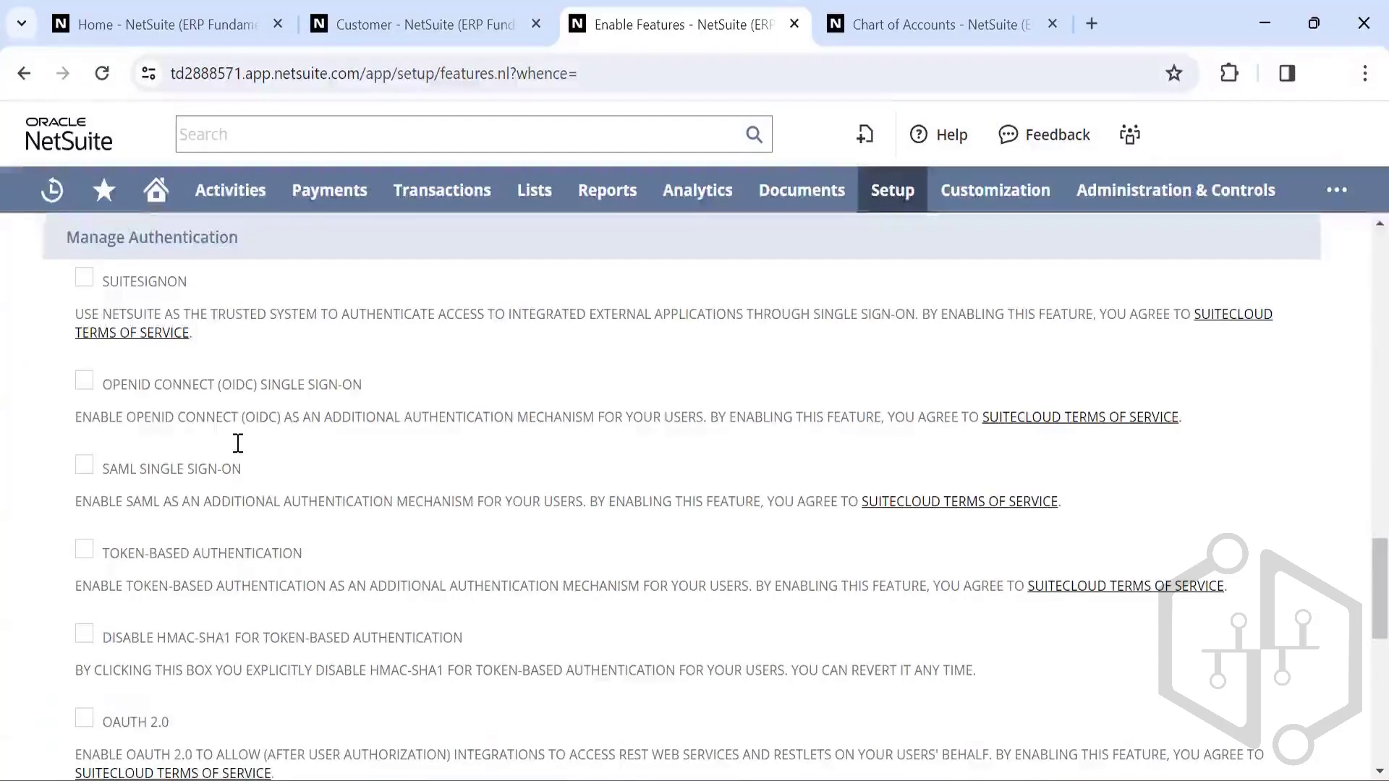
scroll(238, 443, down, 1)
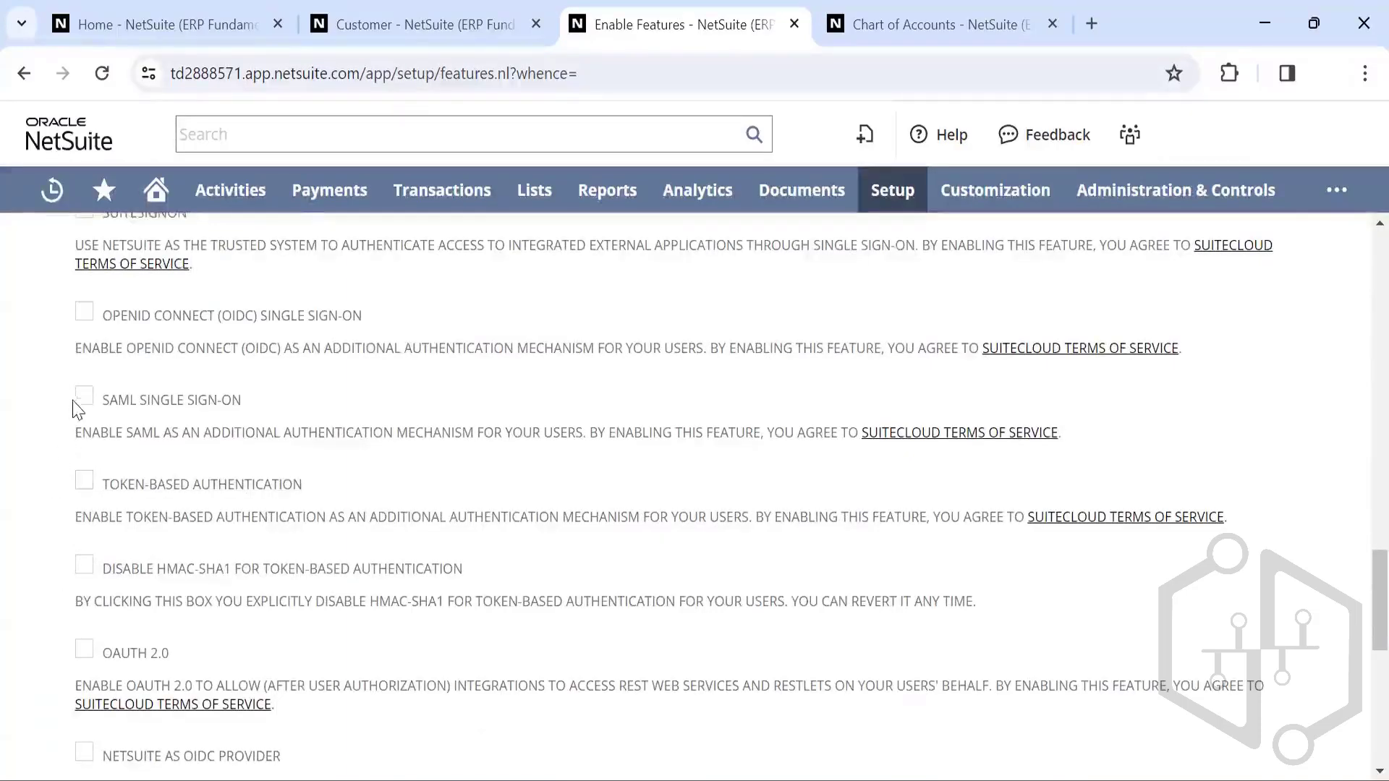
Step: Look through the remaining authentication options, the Integration Add-ons and the SuiteCloud Development Framework features
scroll(130, 474, down, 2)
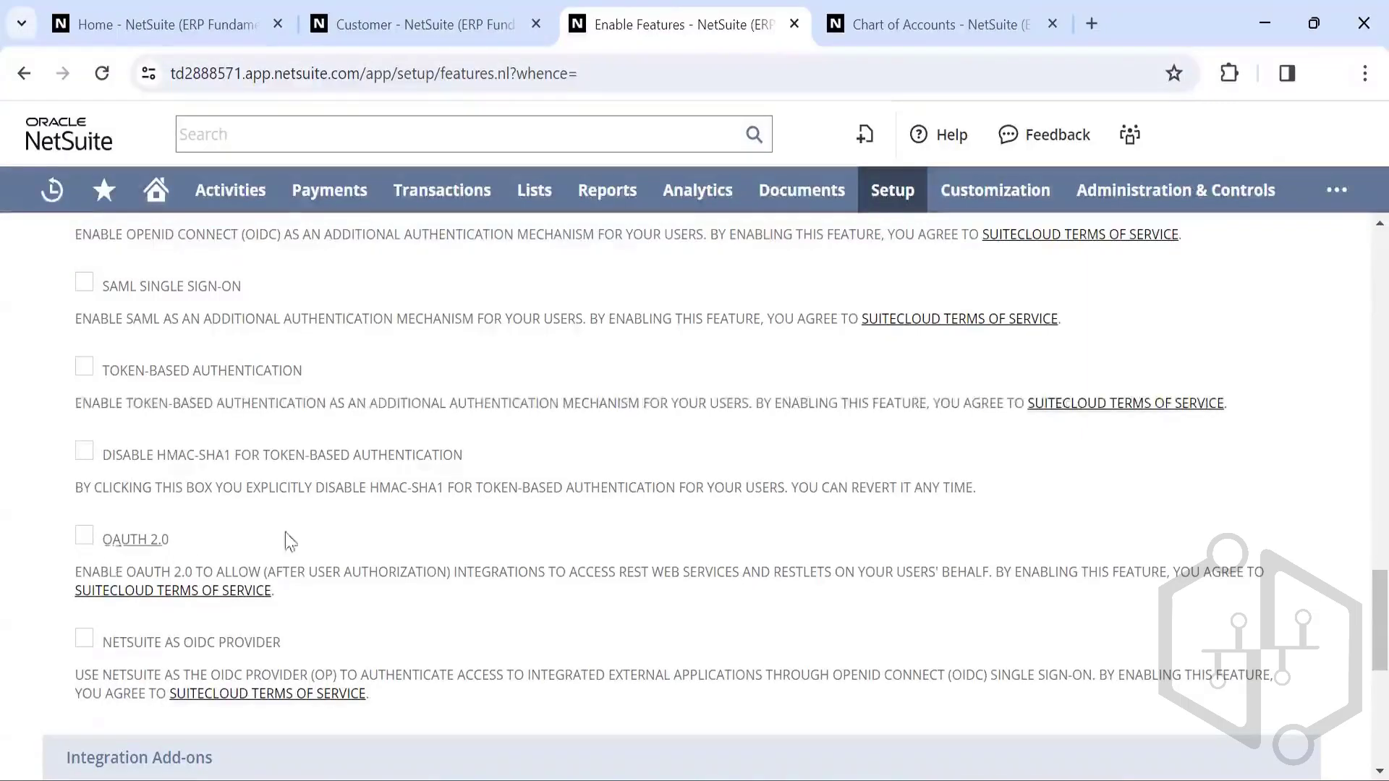
scroll(297, 539, down, 3)
scroll(296, 538, down, 5)
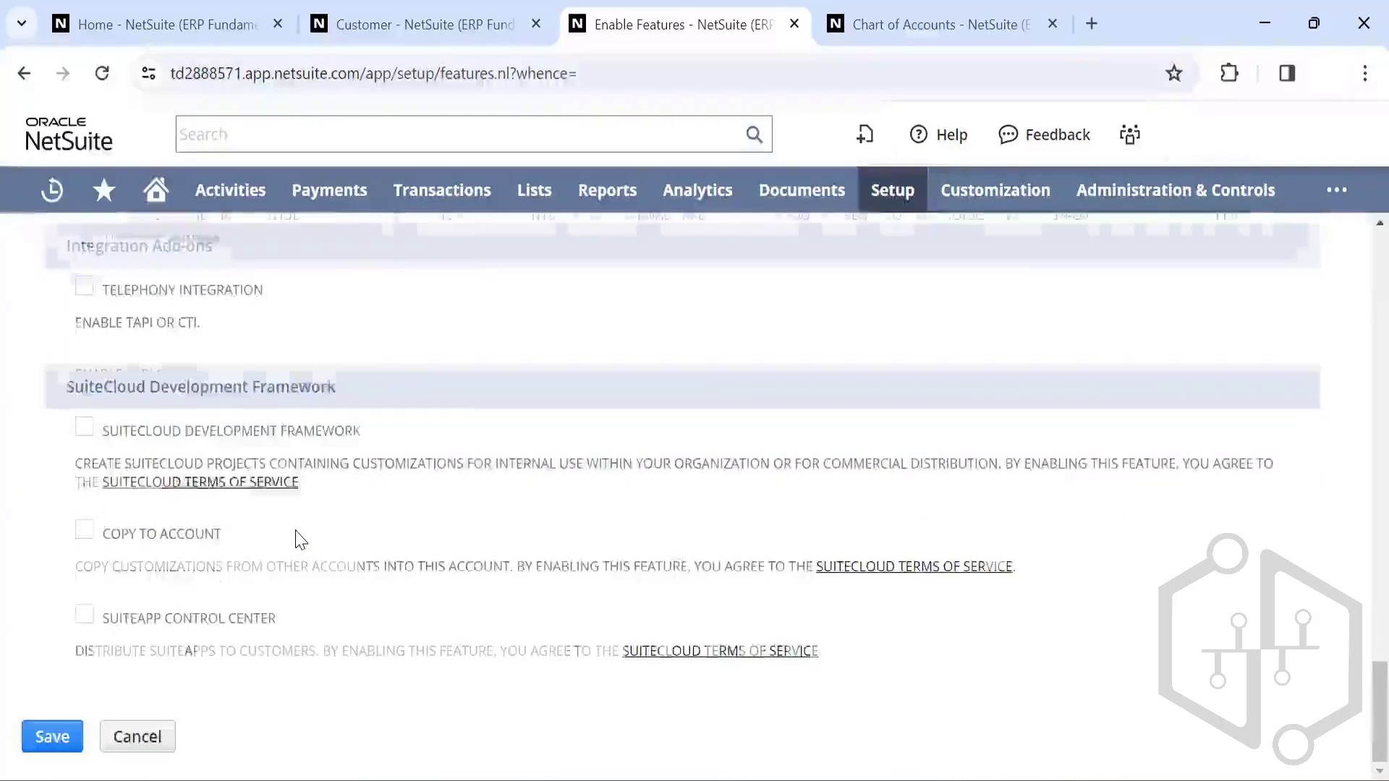
scroll(297, 539, up, 2)
scroll(297, 539, down, 2)
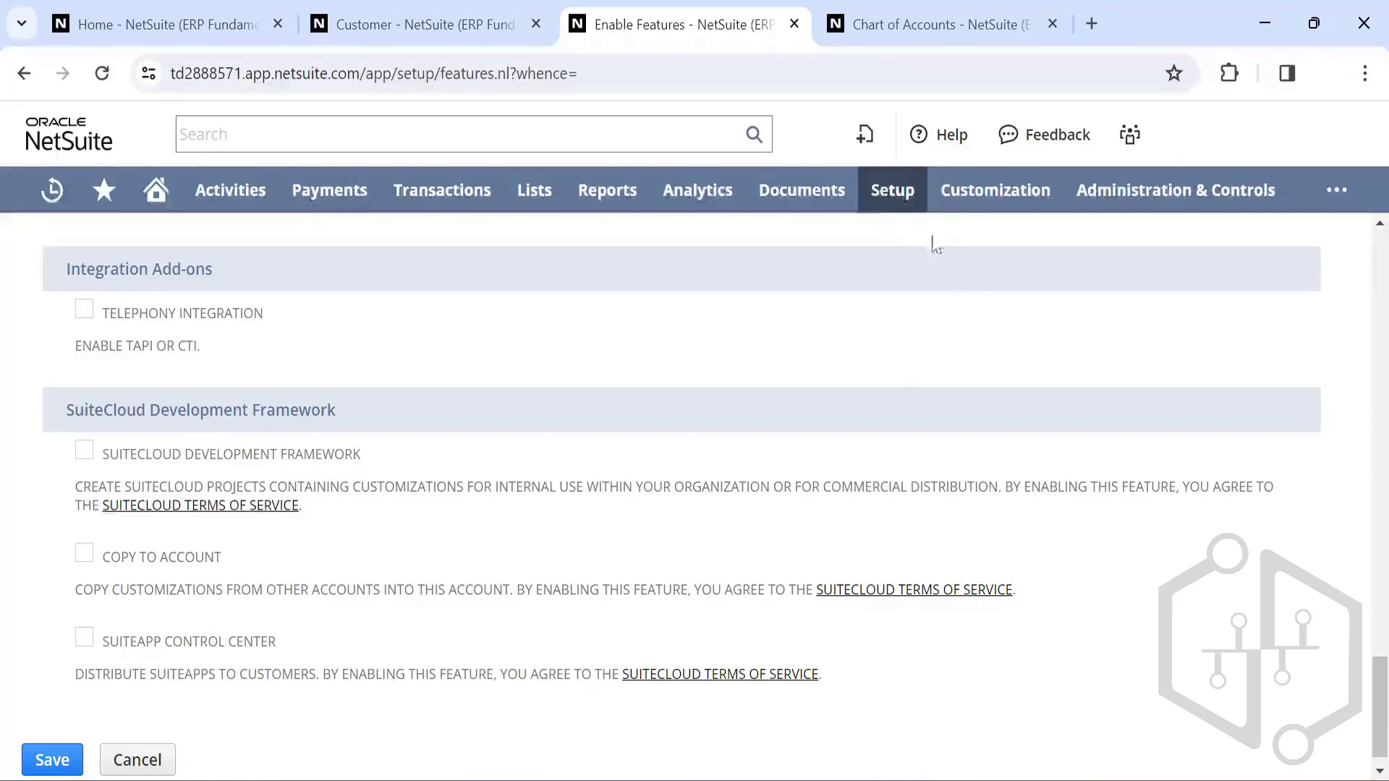
Step: Open the company's States/Provinces/Counties setup list in a new browser tab and look through the listed states
mouse_move(894, 193)
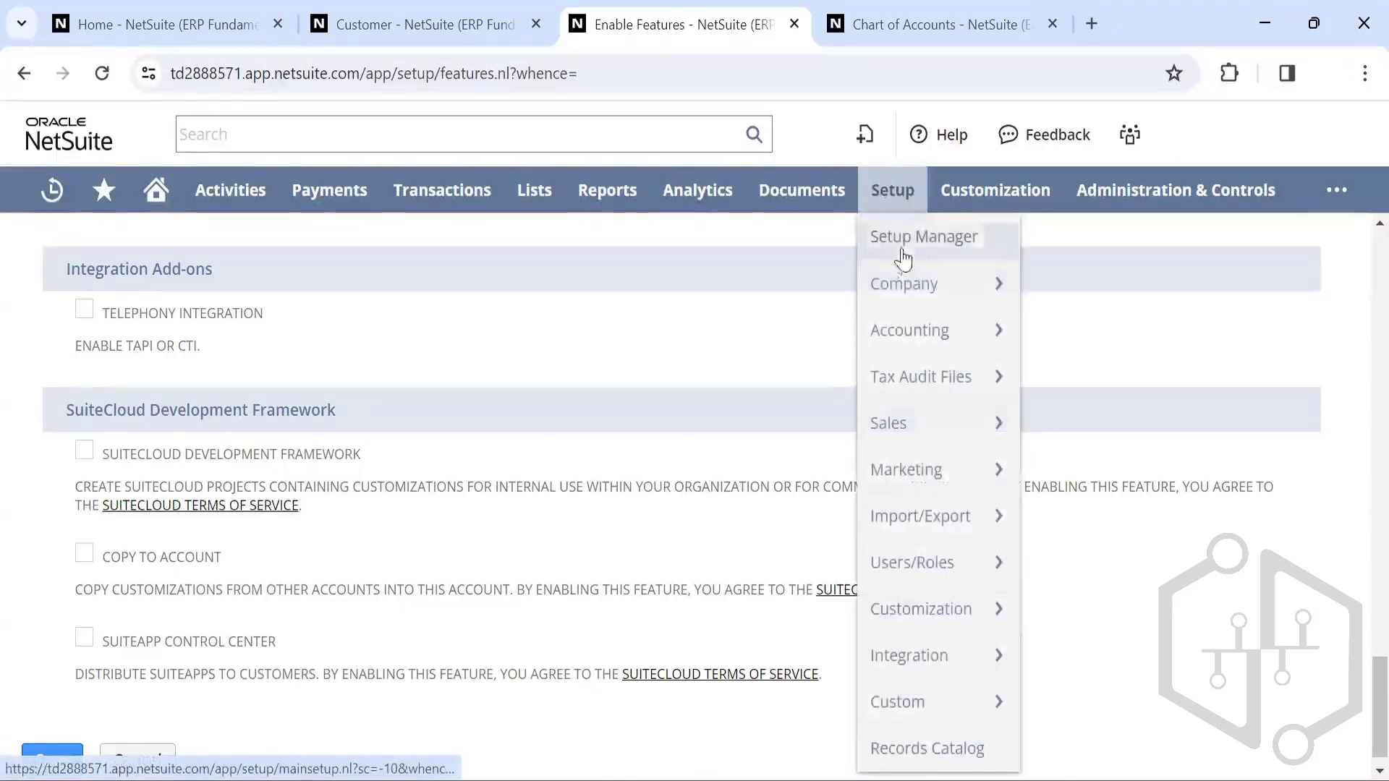
mouse_move(904, 284)
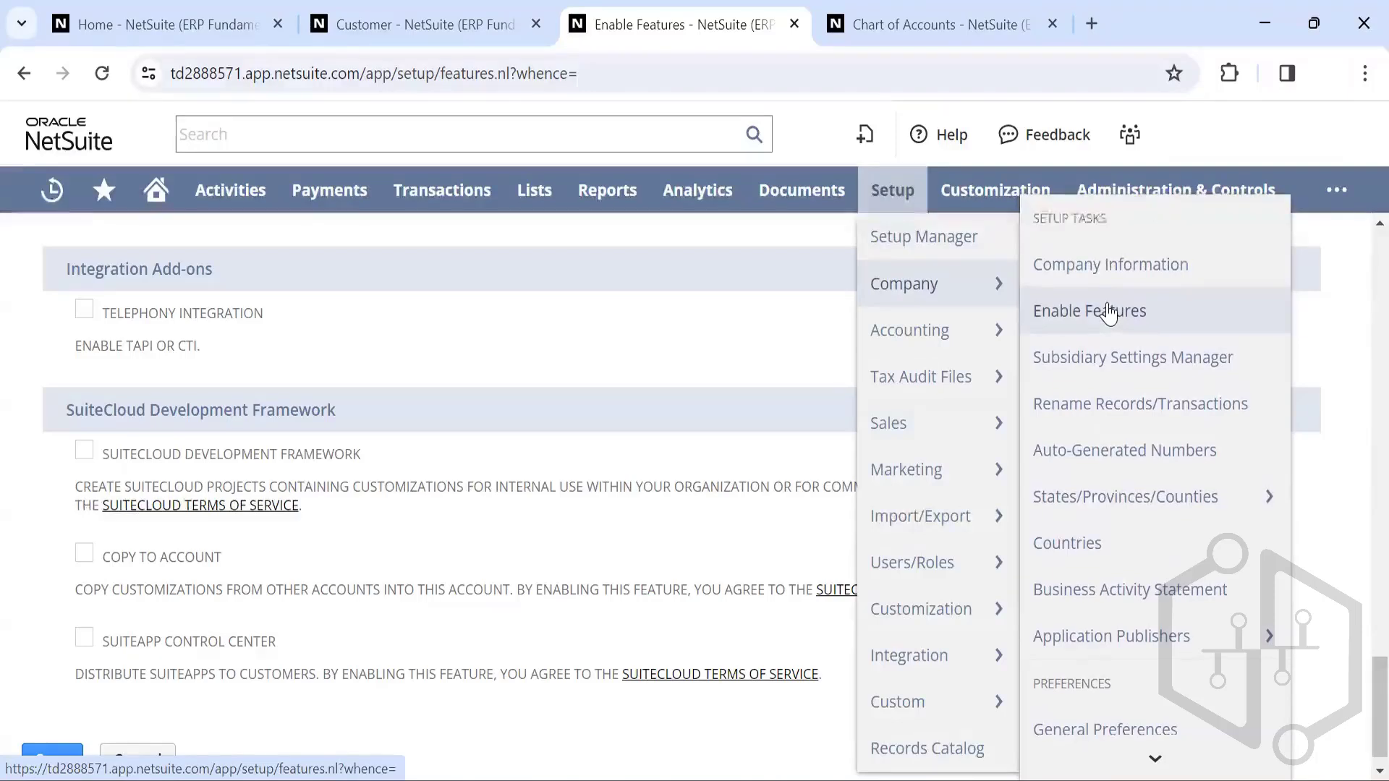
scroll(1109, 312, down, 1)
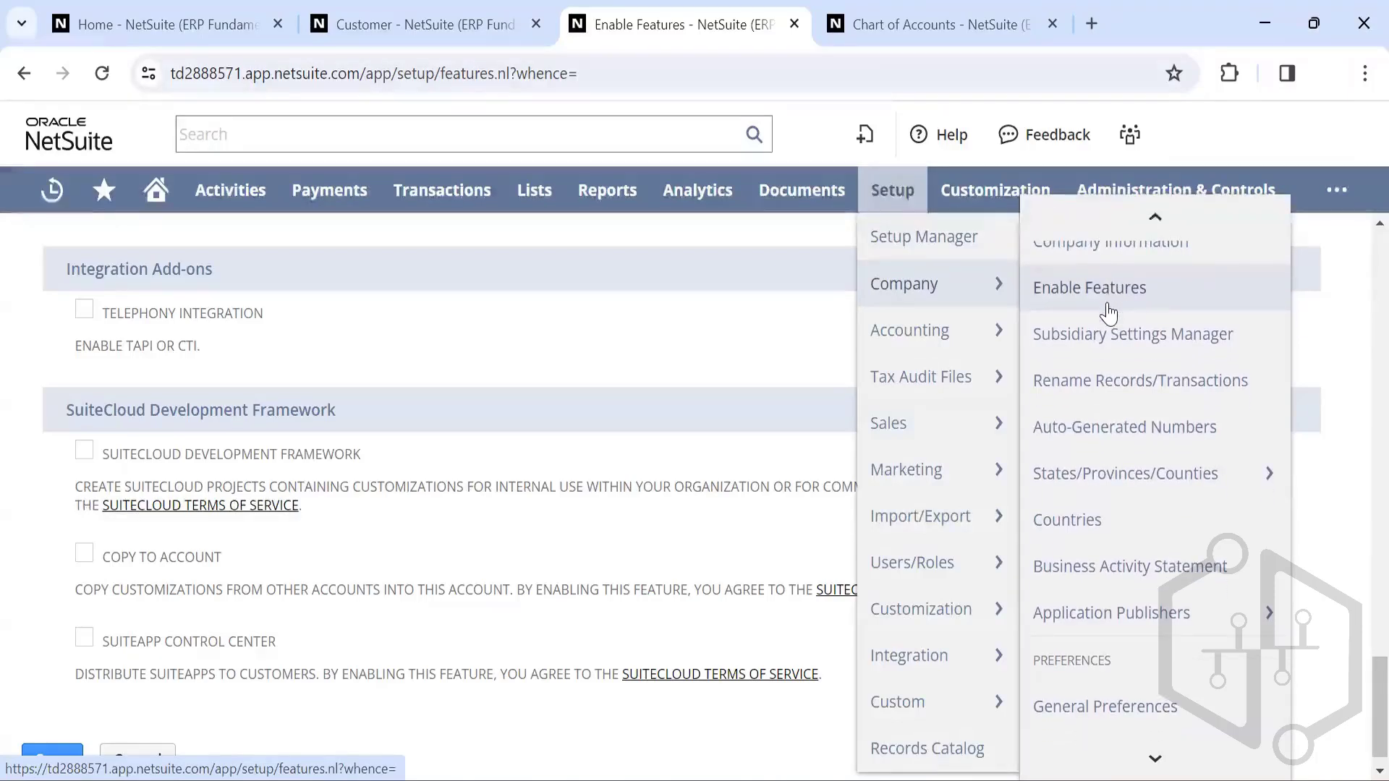
scroll(1108, 318, up, 1)
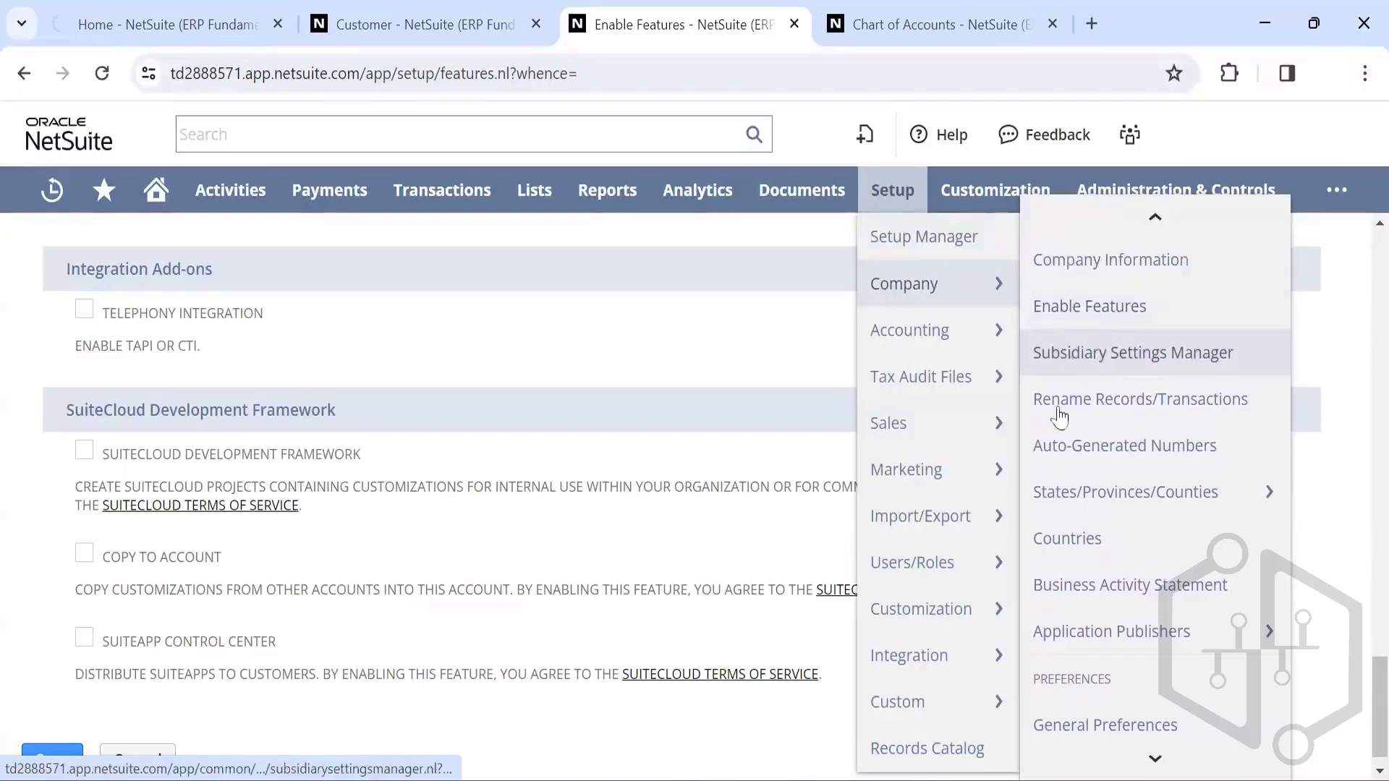
scroll(1096, 417, down, 3)
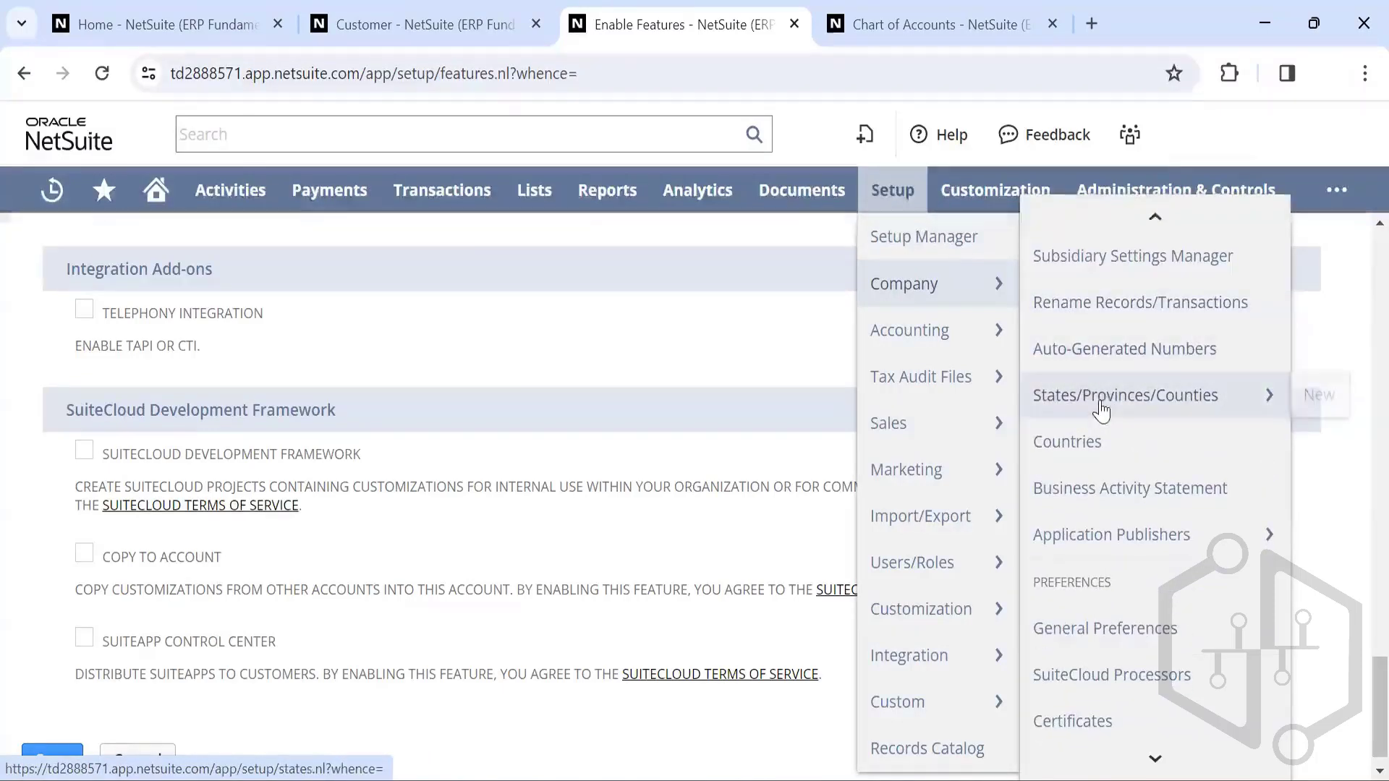
mouse_move(1101, 405)
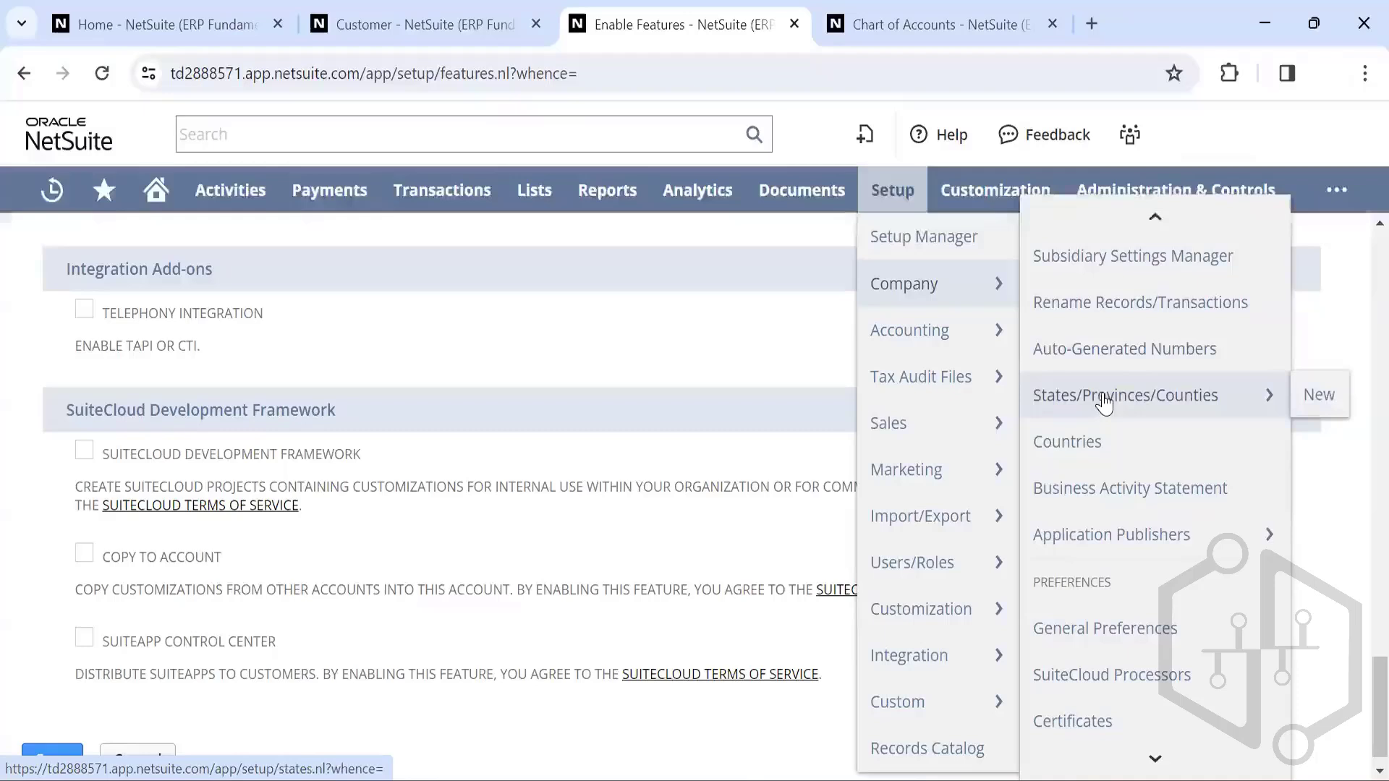
right_click(1152, 404)
click(995, 416)
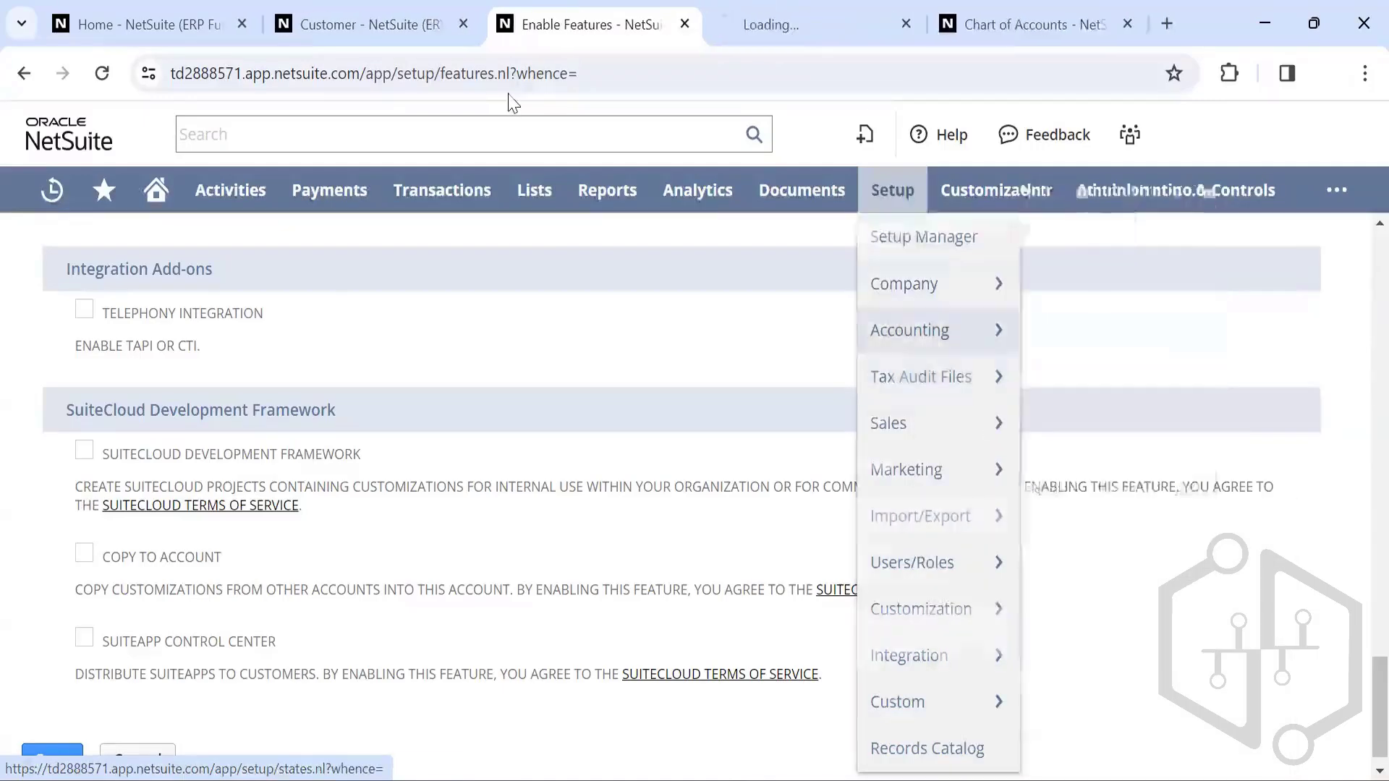
click(805, 24)
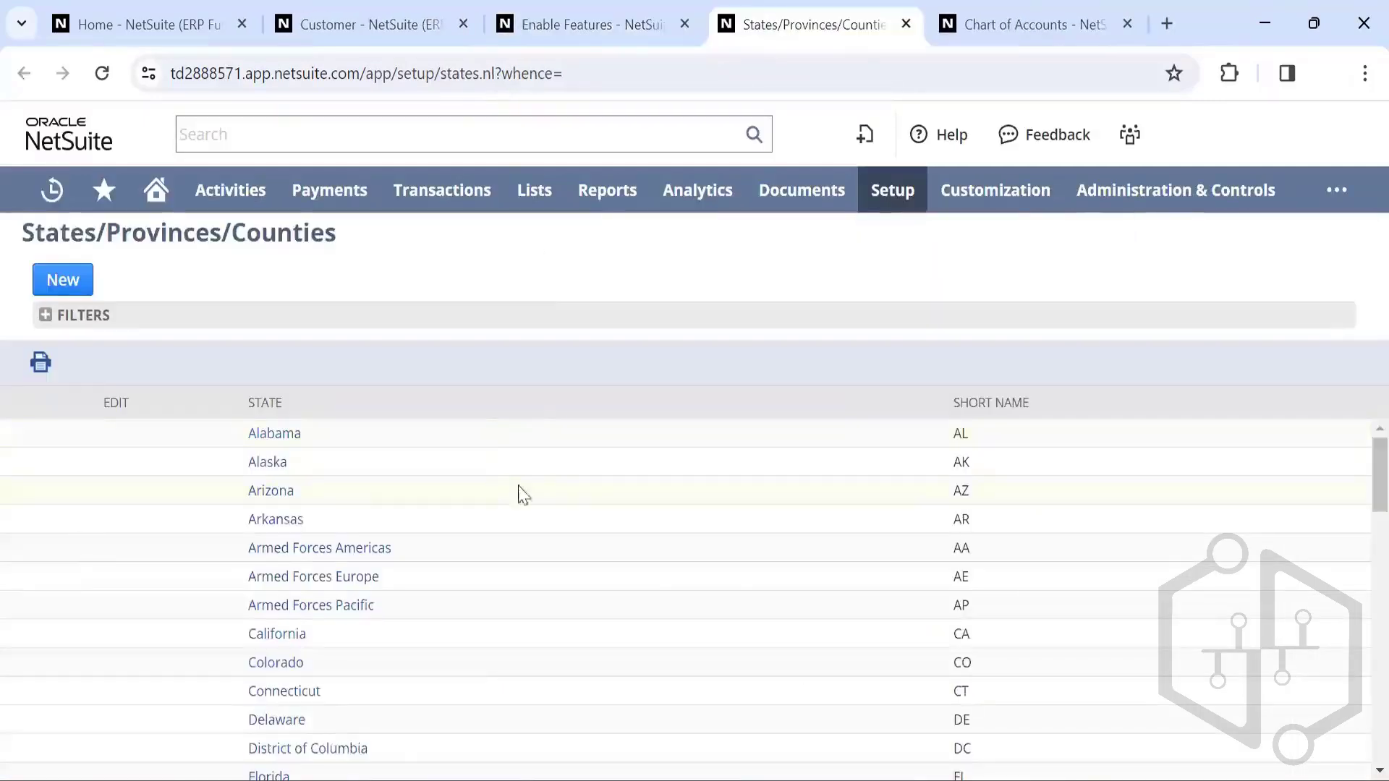
scroll(506, 489, down, 15)
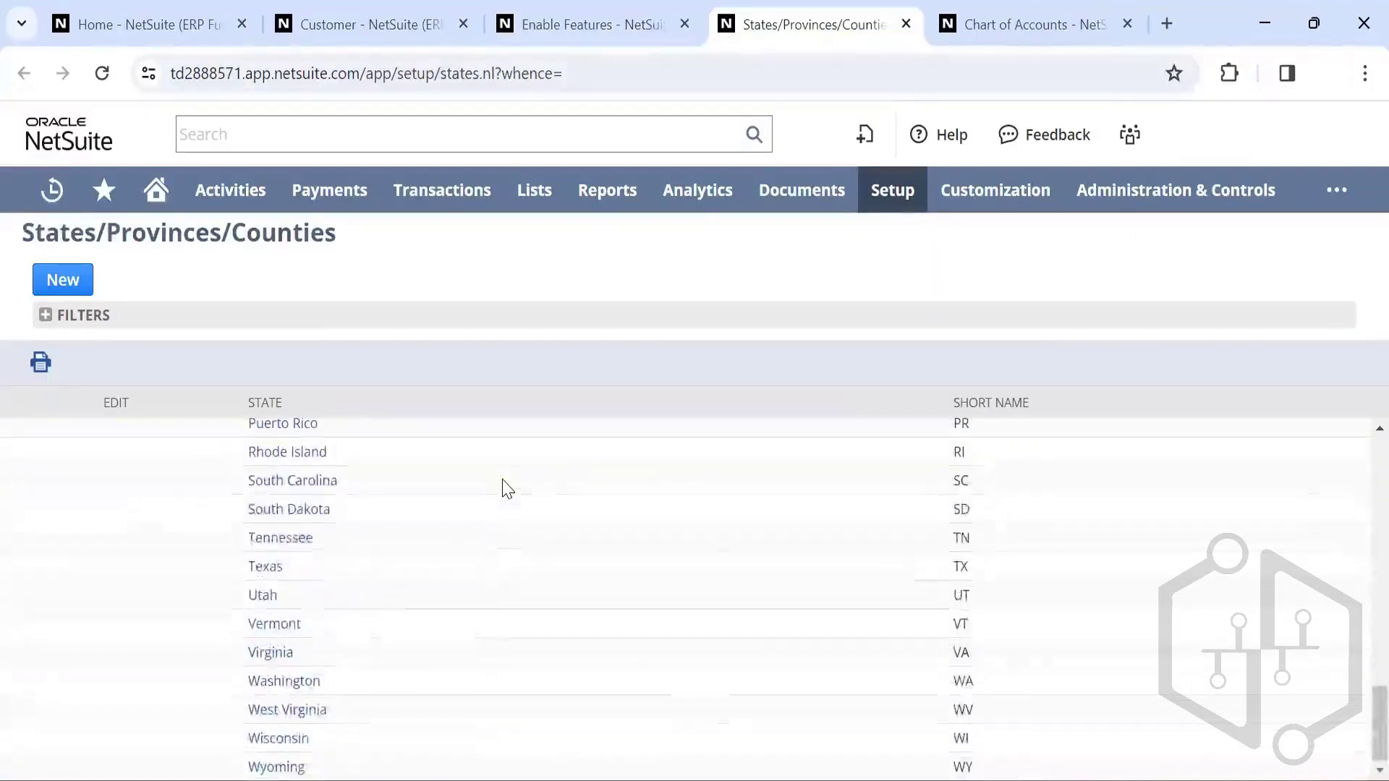
scroll(507, 488, down, 1)
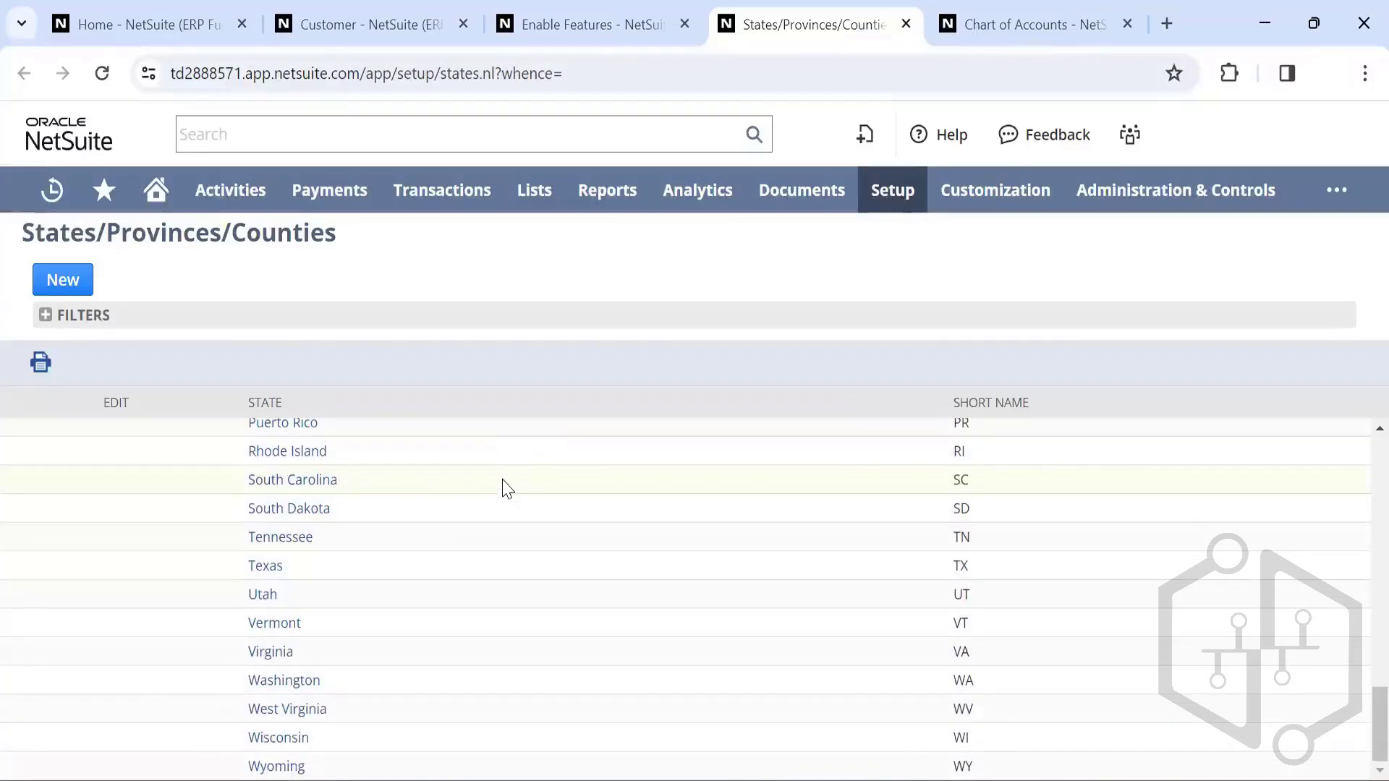
Step: Expand the filters of the States/Provinces/Counties list, check the available countries and browse the United States entries
click(45, 318)
click(119, 372)
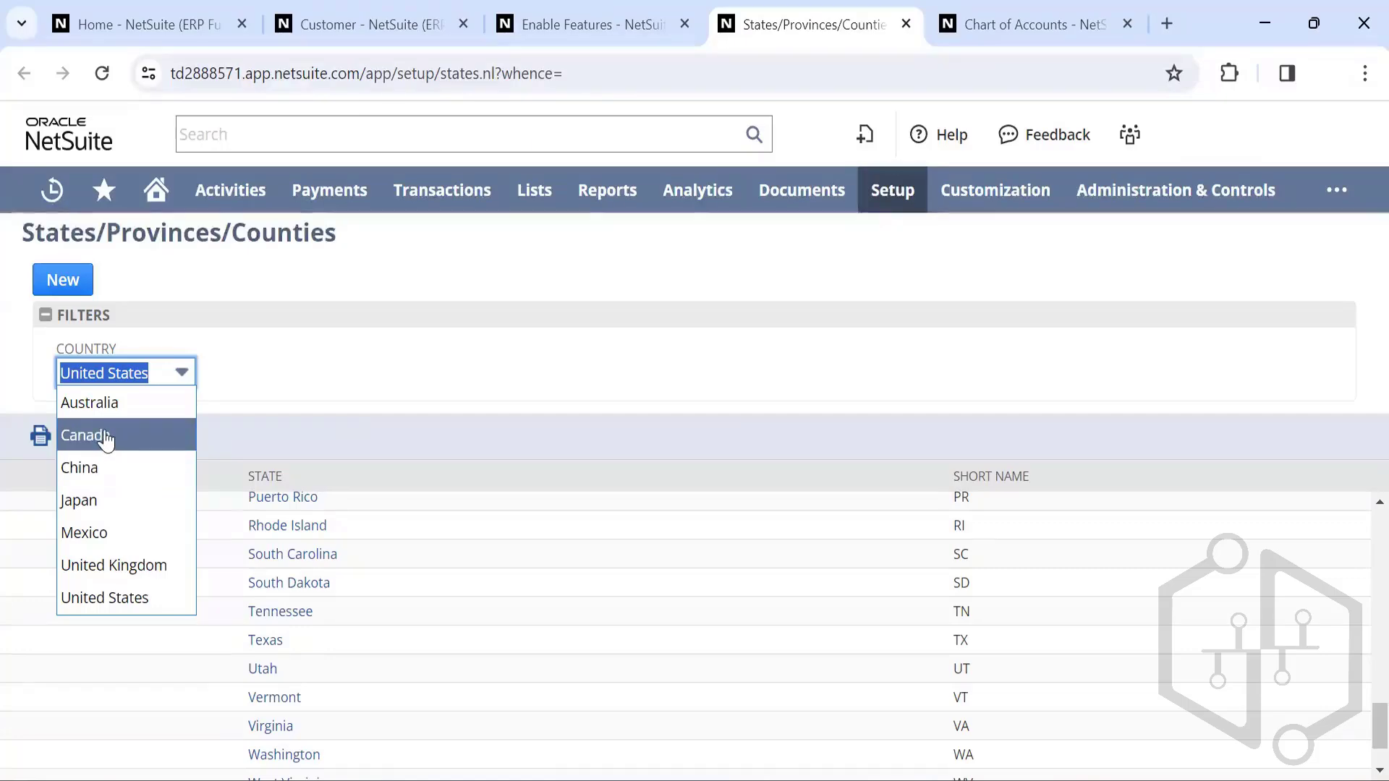
click(311, 357)
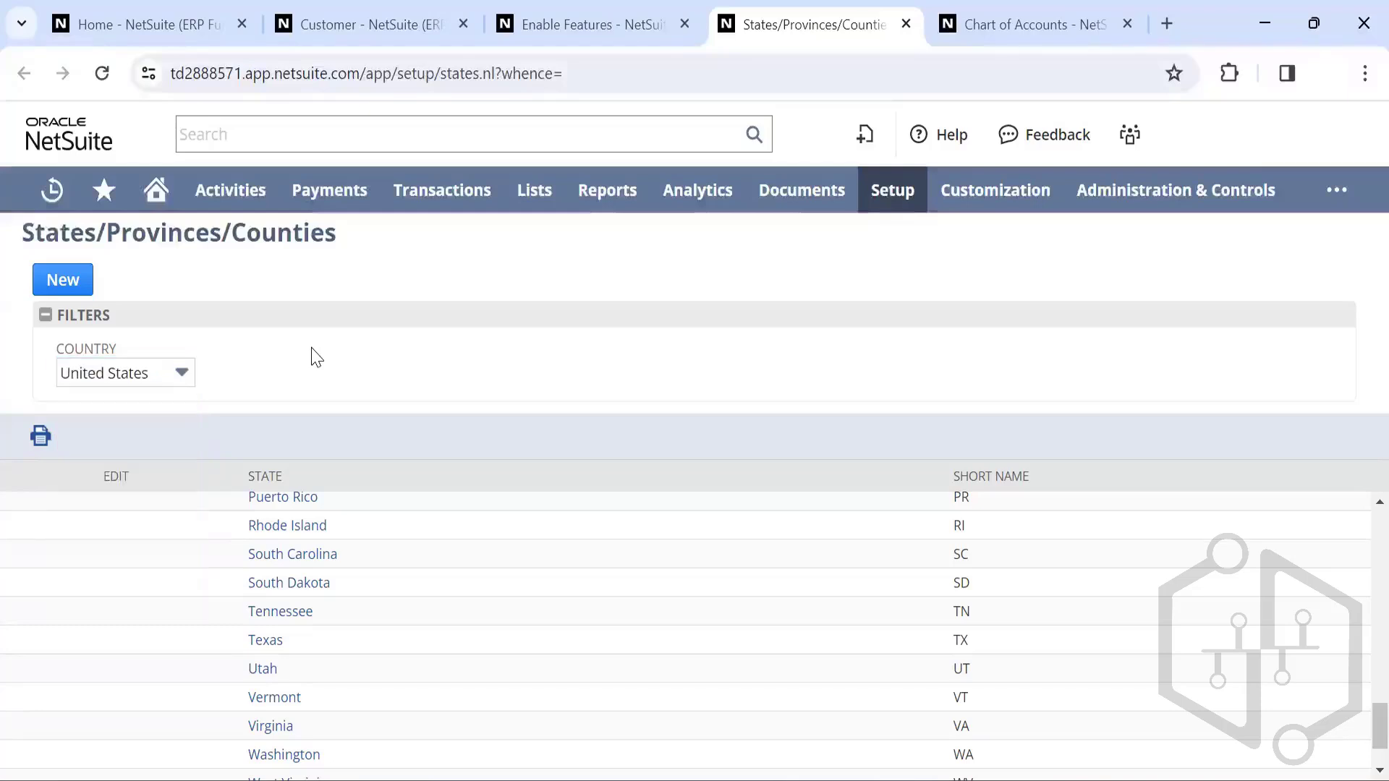
click(117, 371)
click(117, 372)
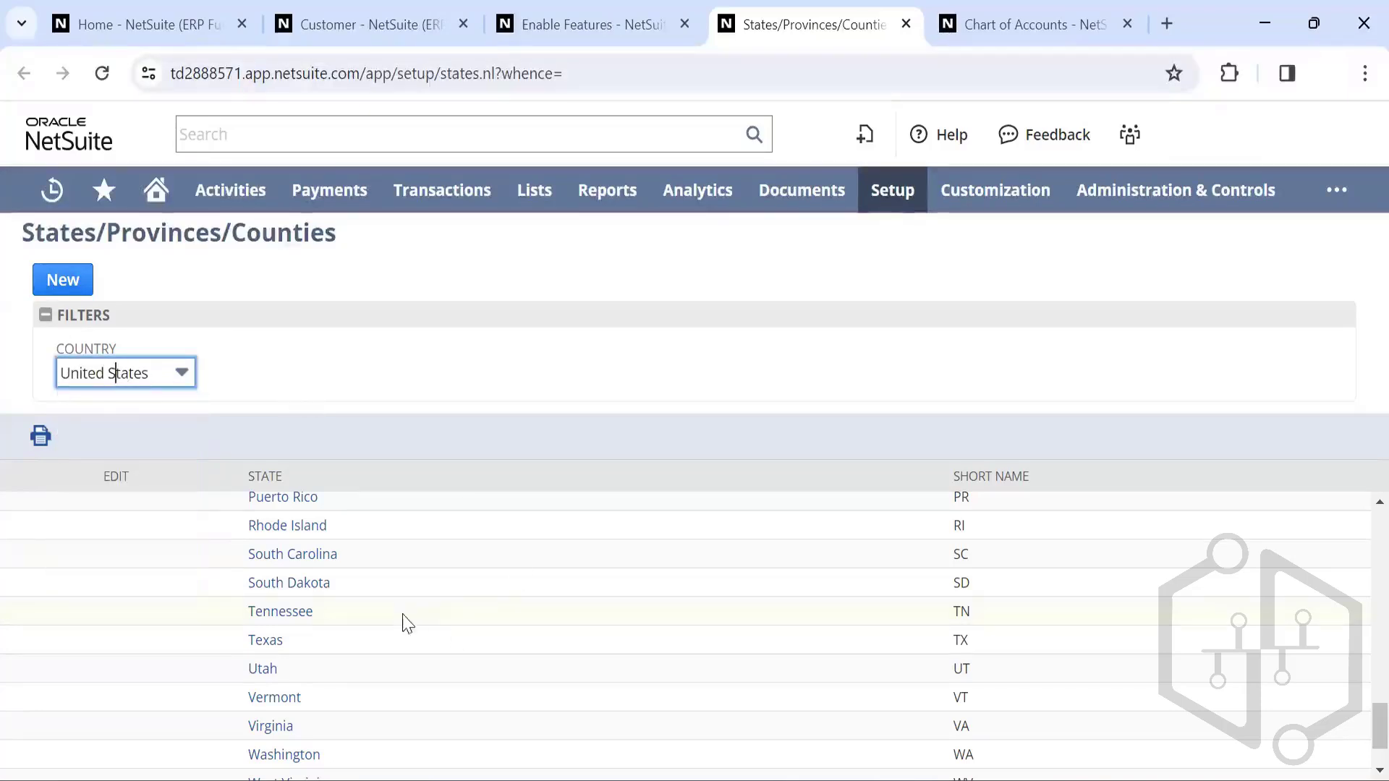
scroll(482, 592, down, 2)
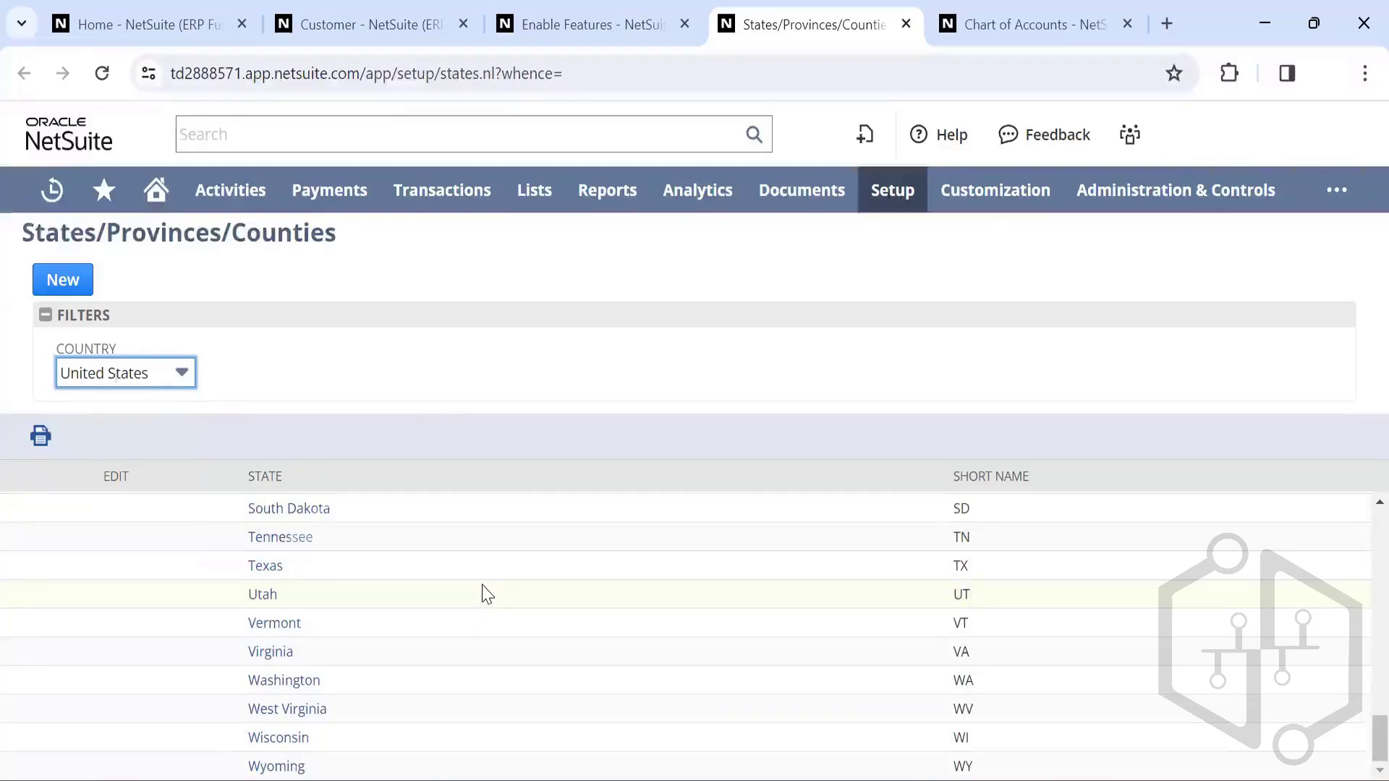
scroll(483, 591, up, 15)
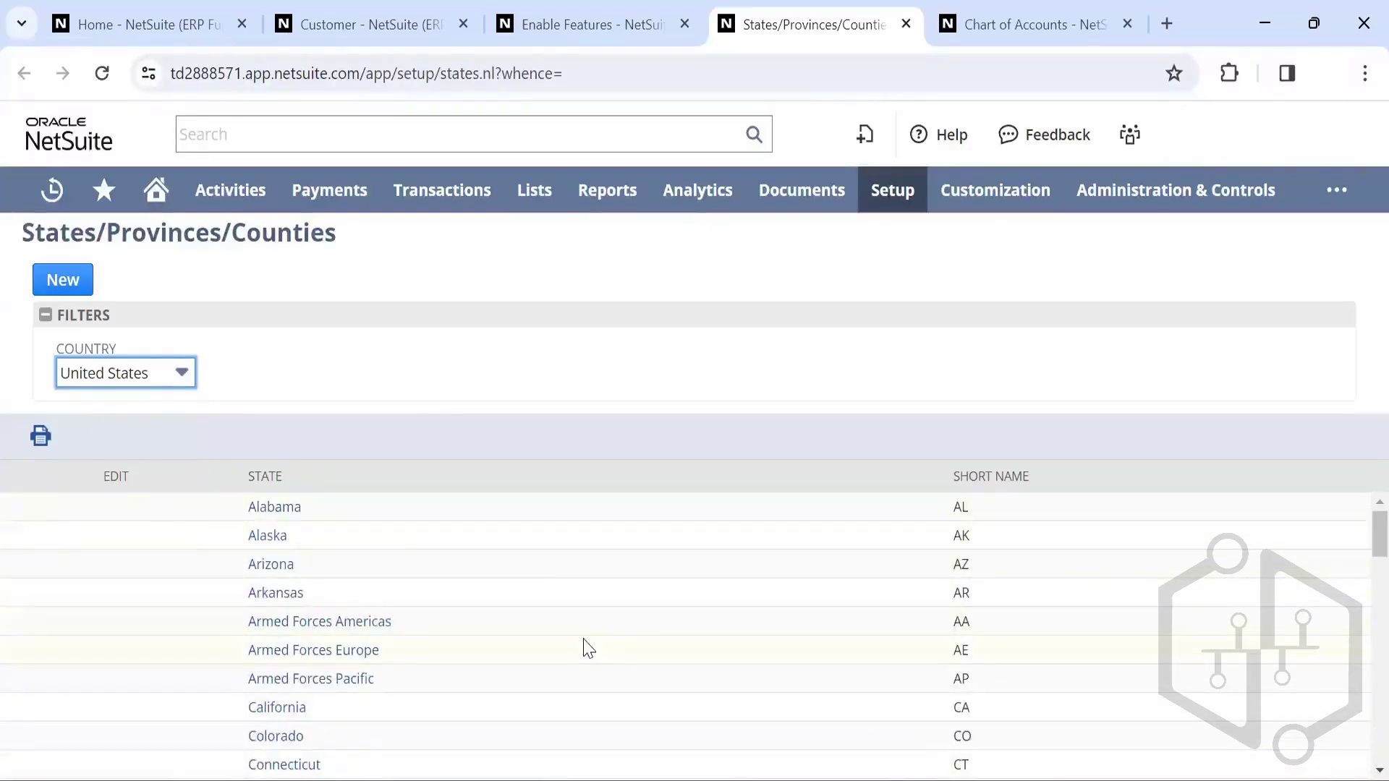
scroll(588, 647, down, 15)
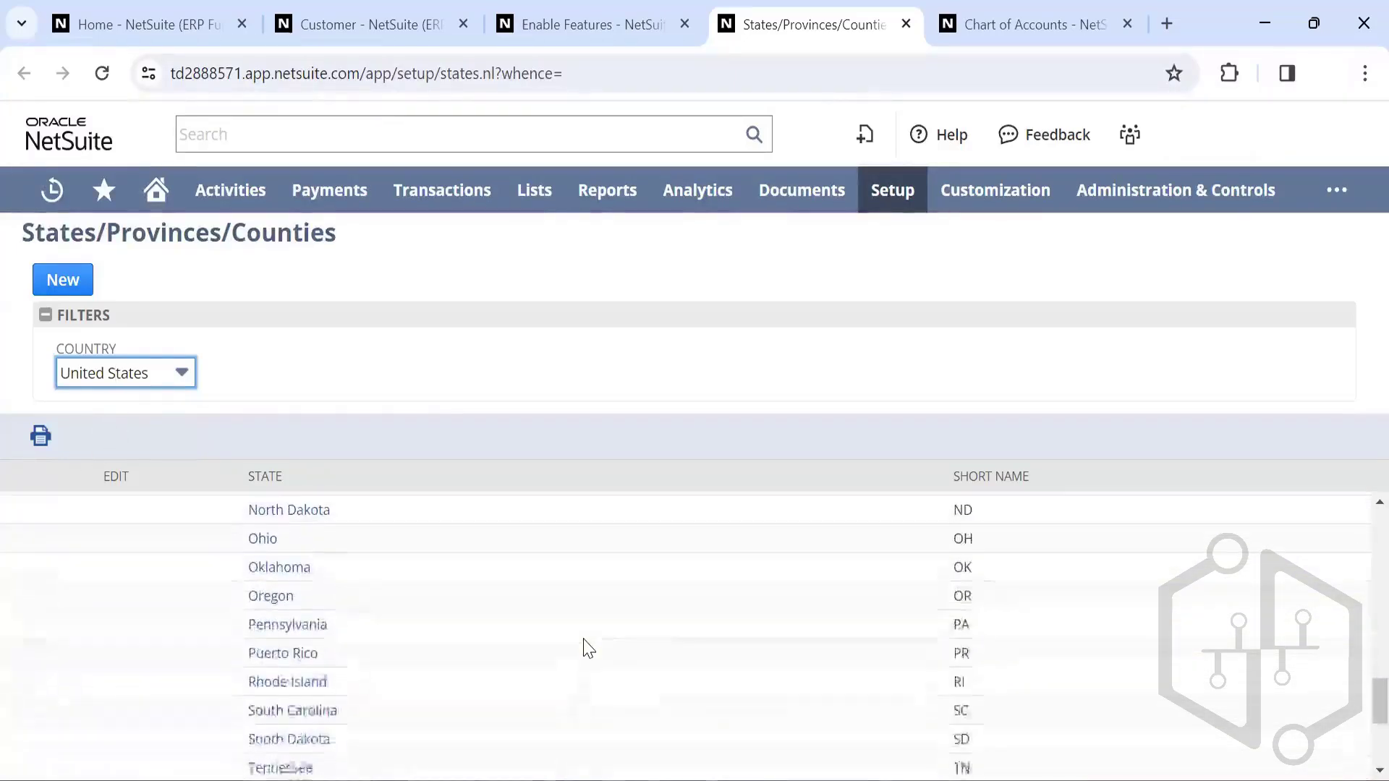
Step: Filter the States/Provinces/Counties list by United Kingdom and look through its counties
click(159, 374)
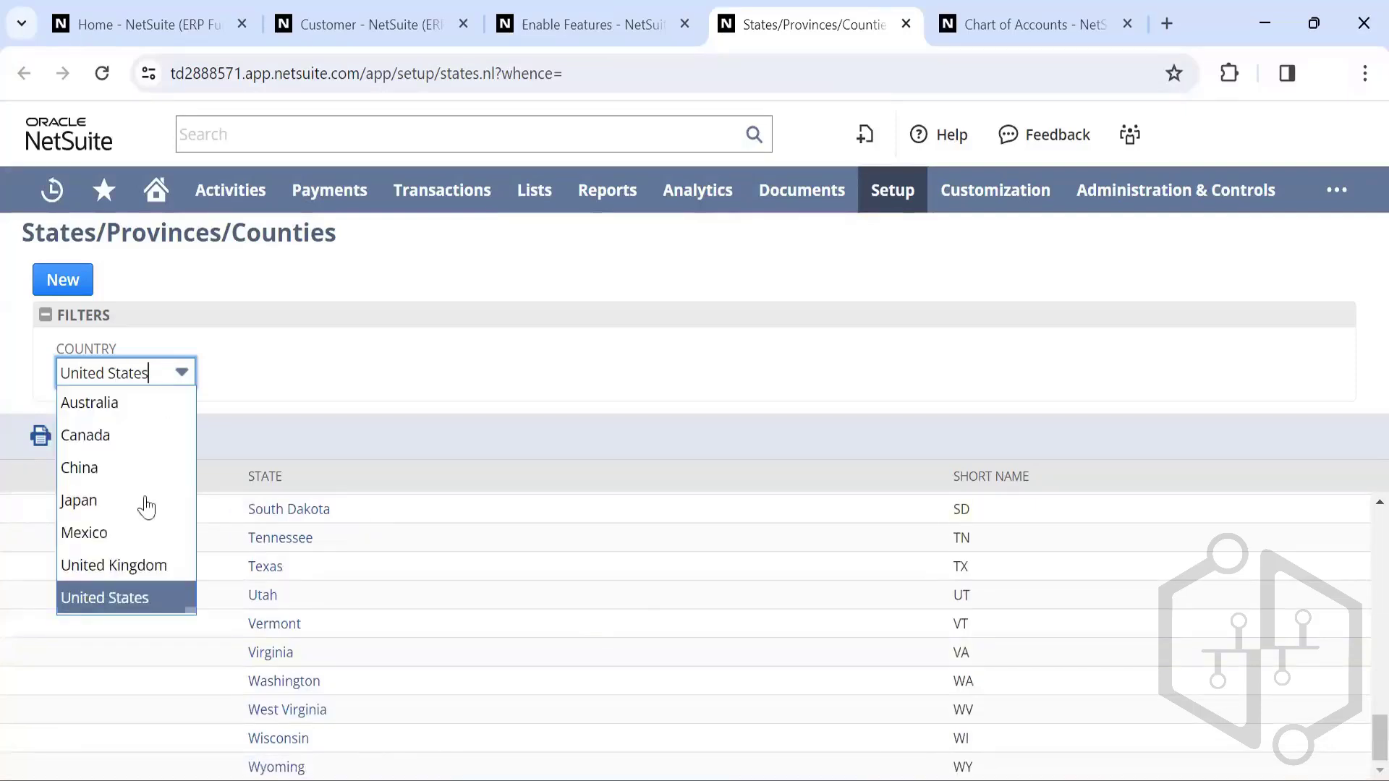
click(102, 563)
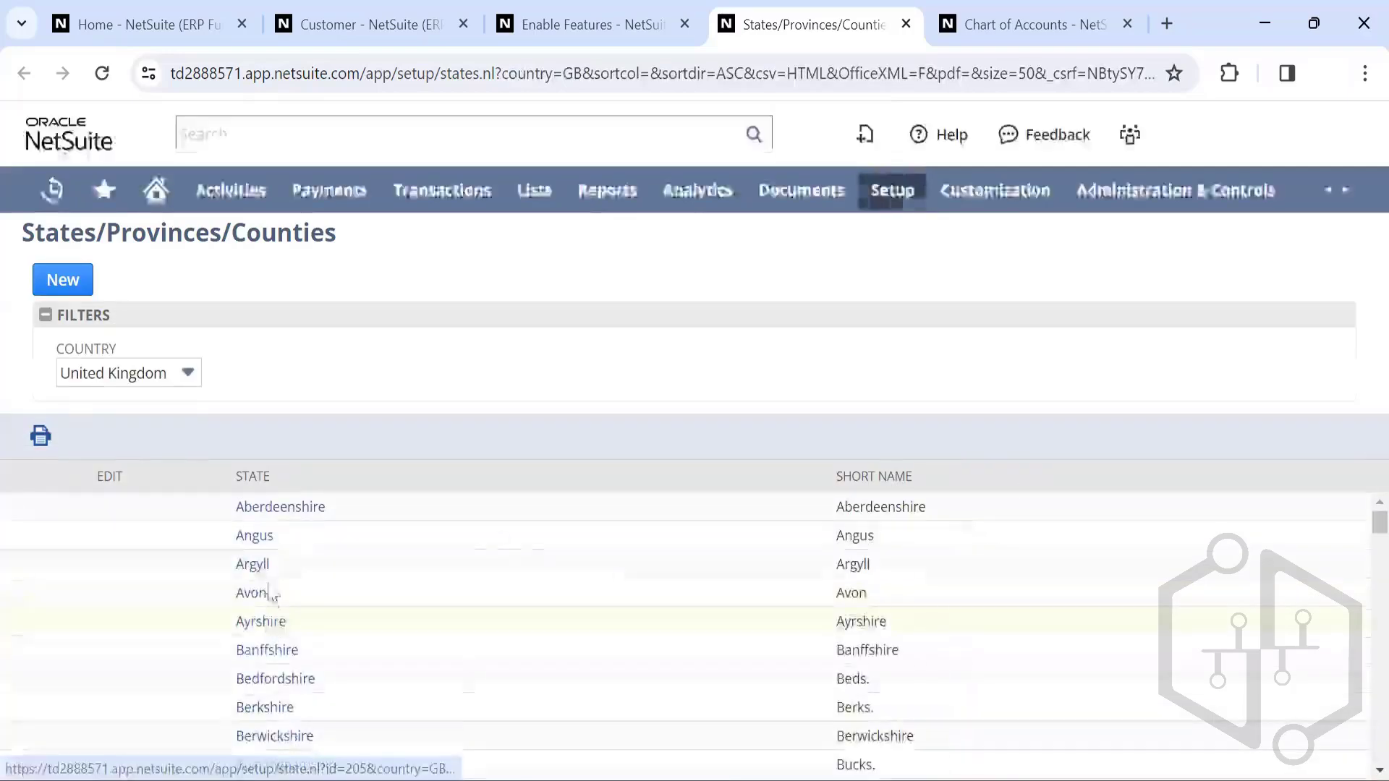
scroll(587, 575, down, 20)
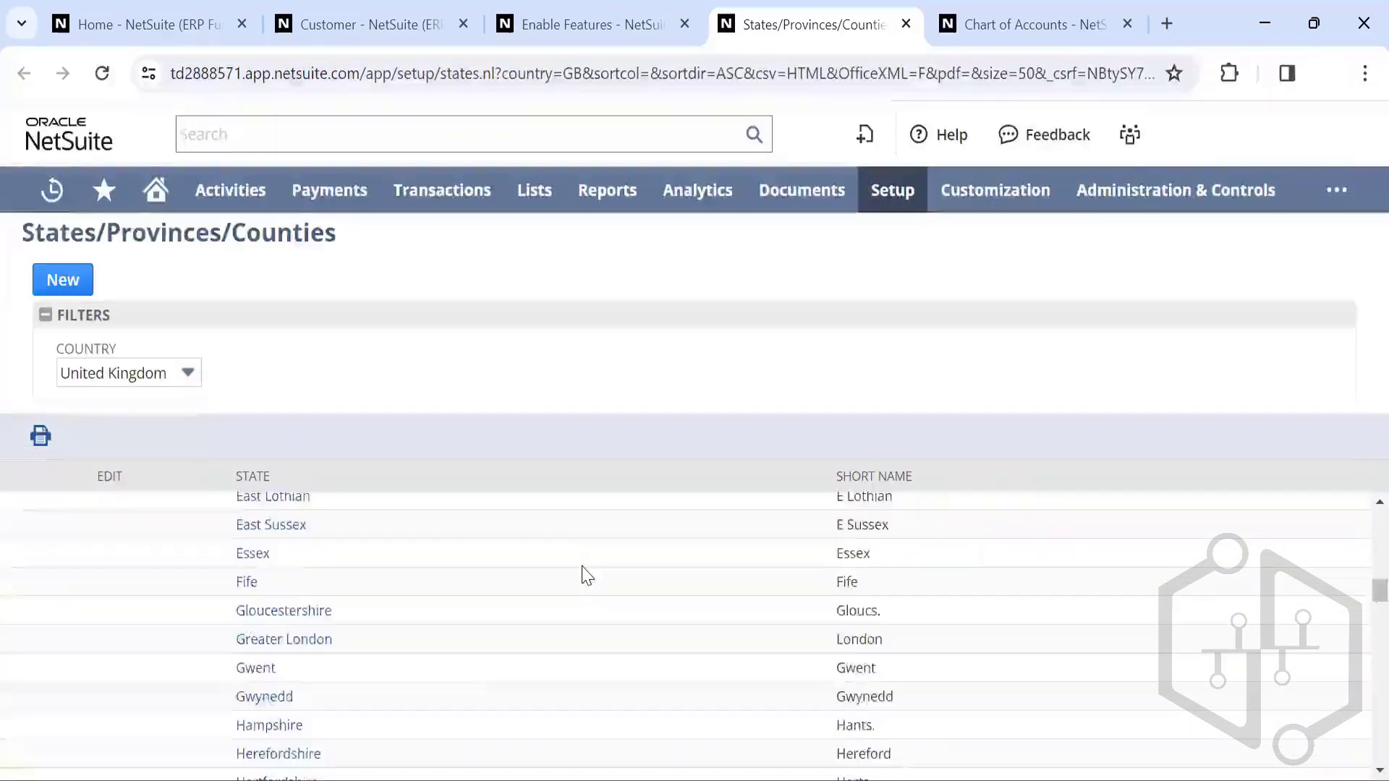
scroll(586, 575, down, 15)
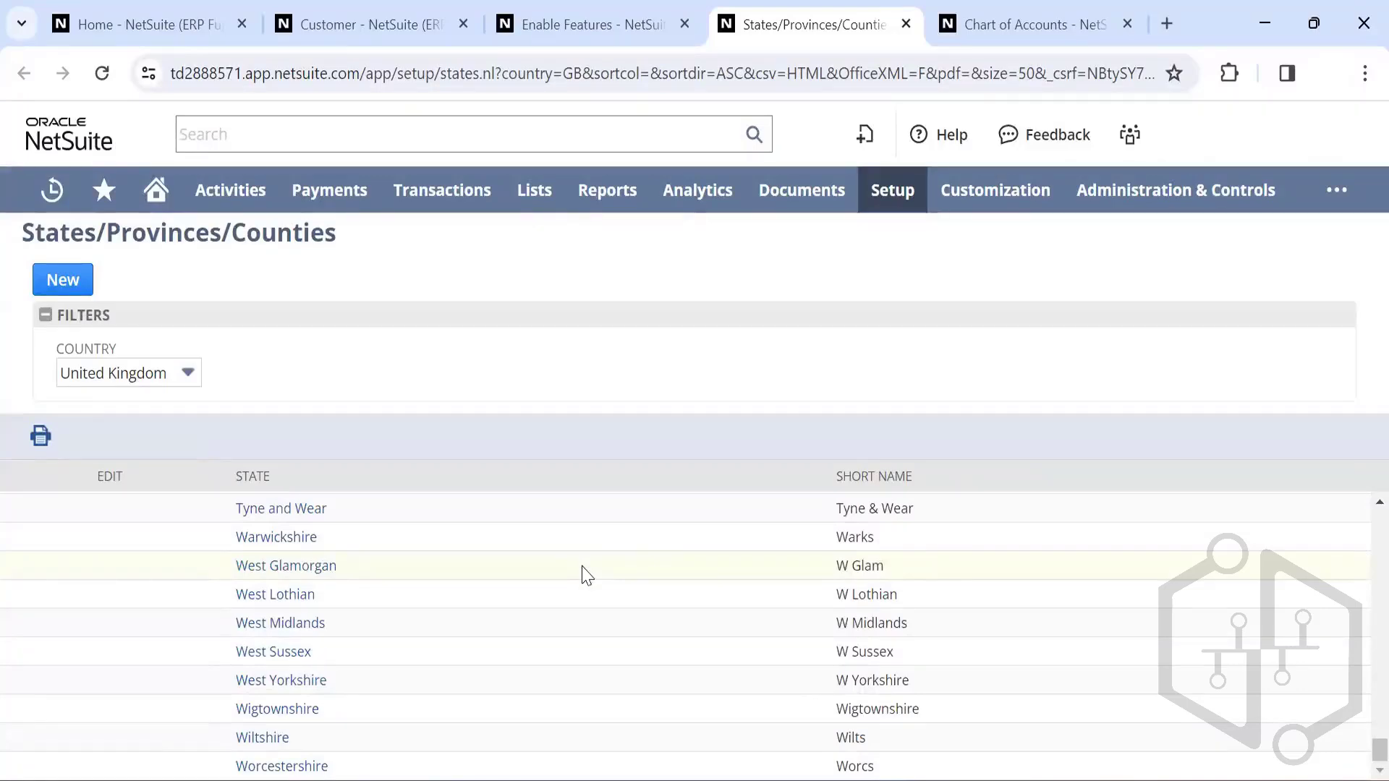
Step: Reload the Customer form page without saving changes and return to the States/Provinces/Counties list
mouse_move(879, 209)
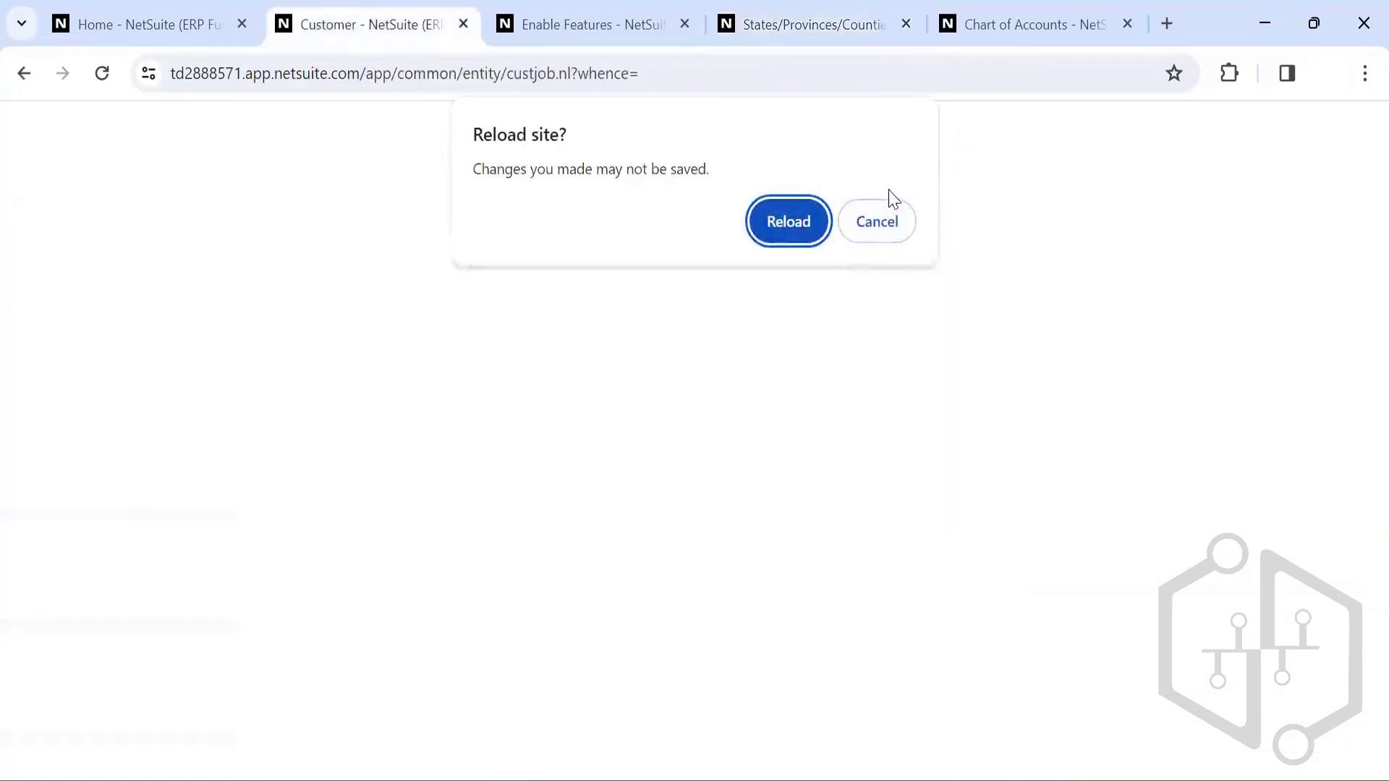
click(787, 246)
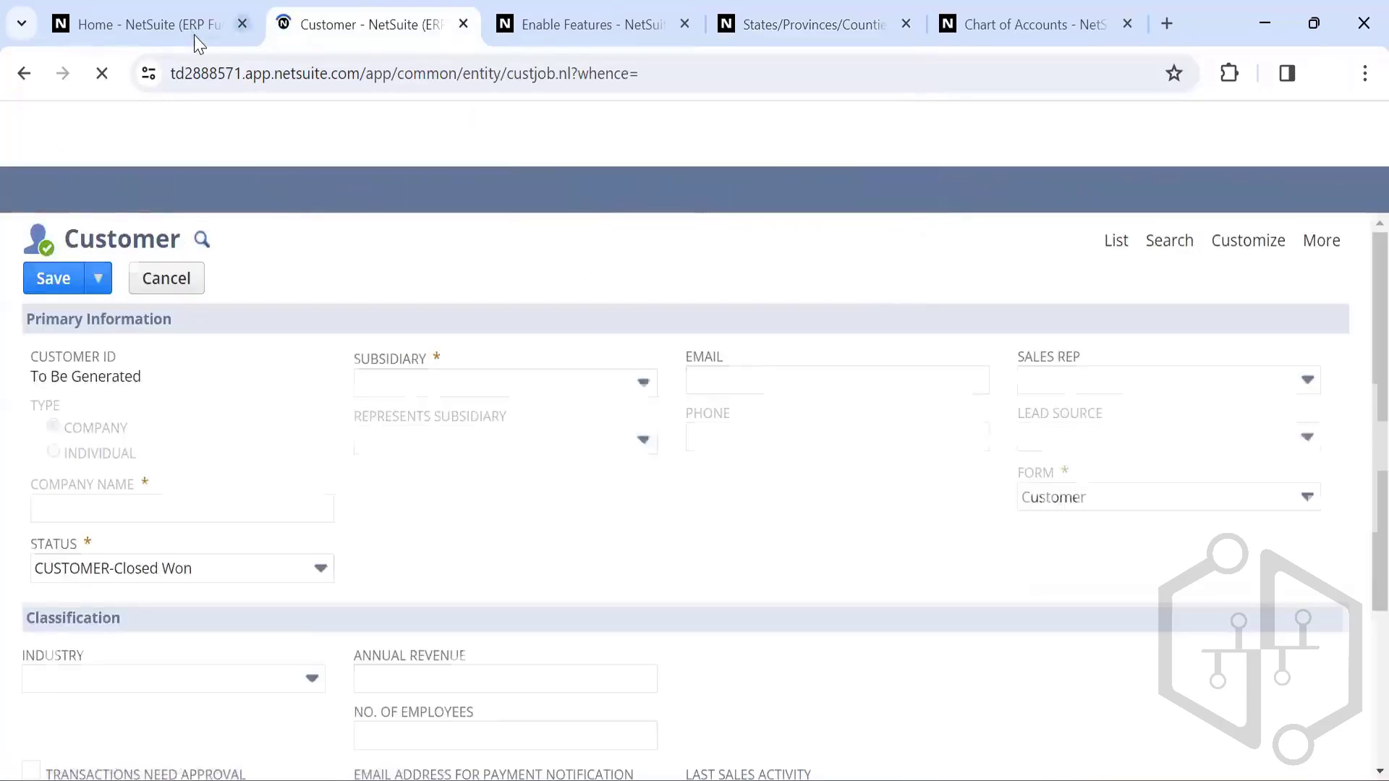
click(538, 25)
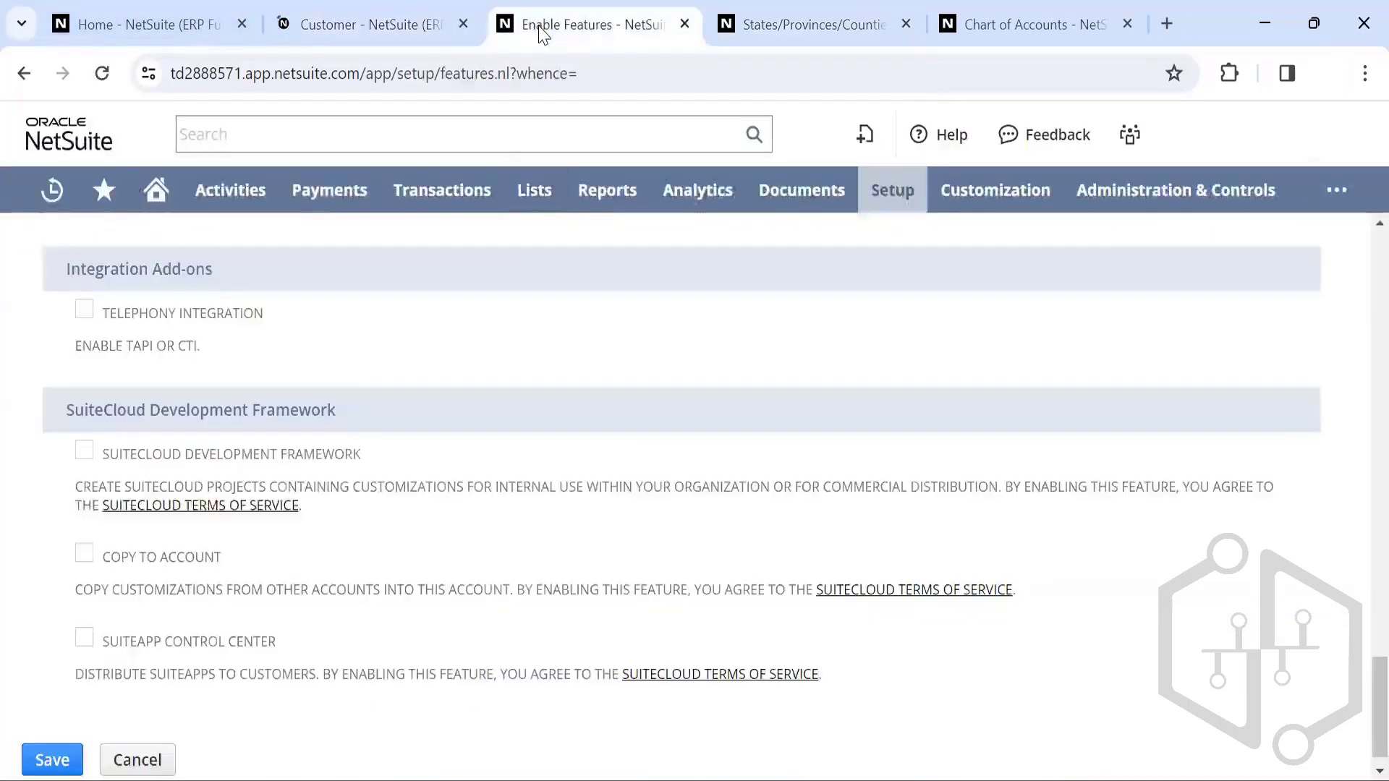
click(791, 21)
Step: Open the company's General Preferences in a new browser tab and switch to it
mouse_move(900, 211)
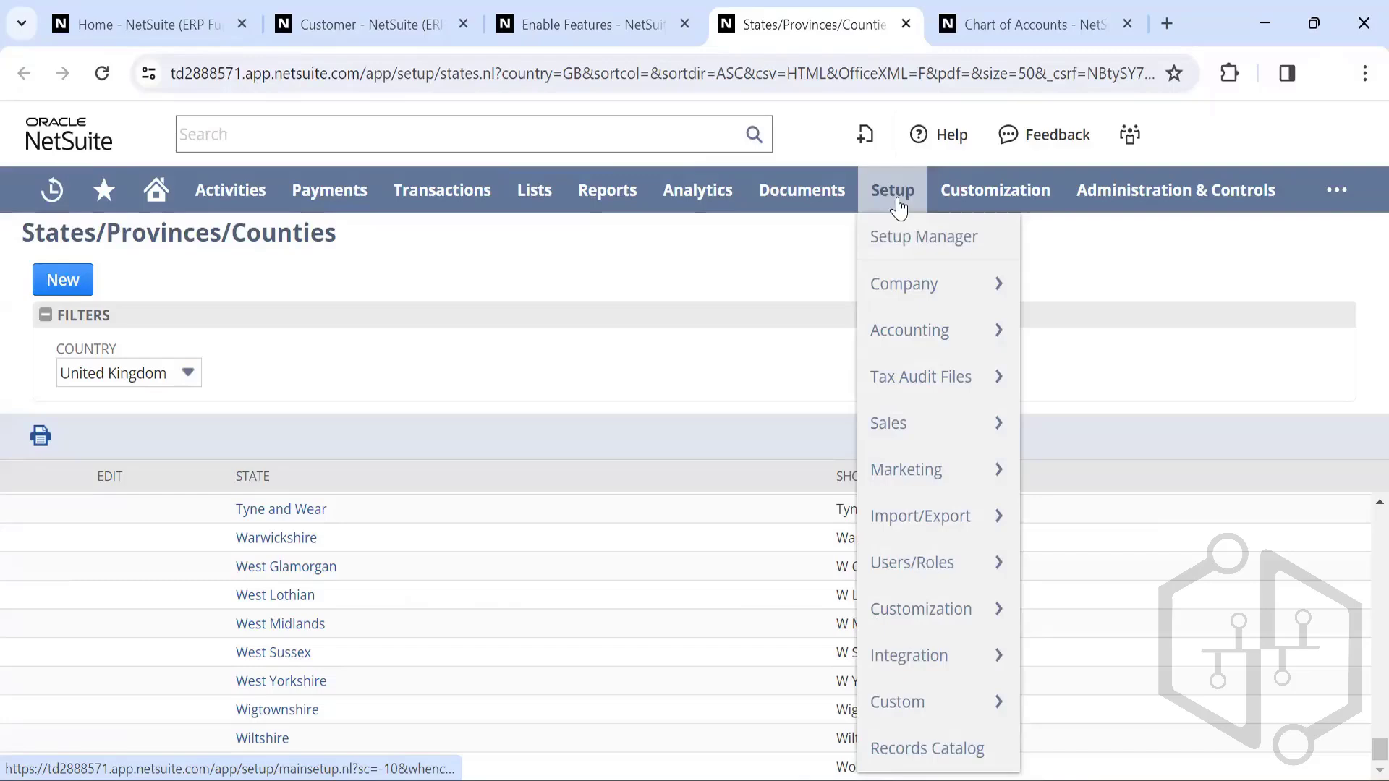
mouse_move(930, 282)
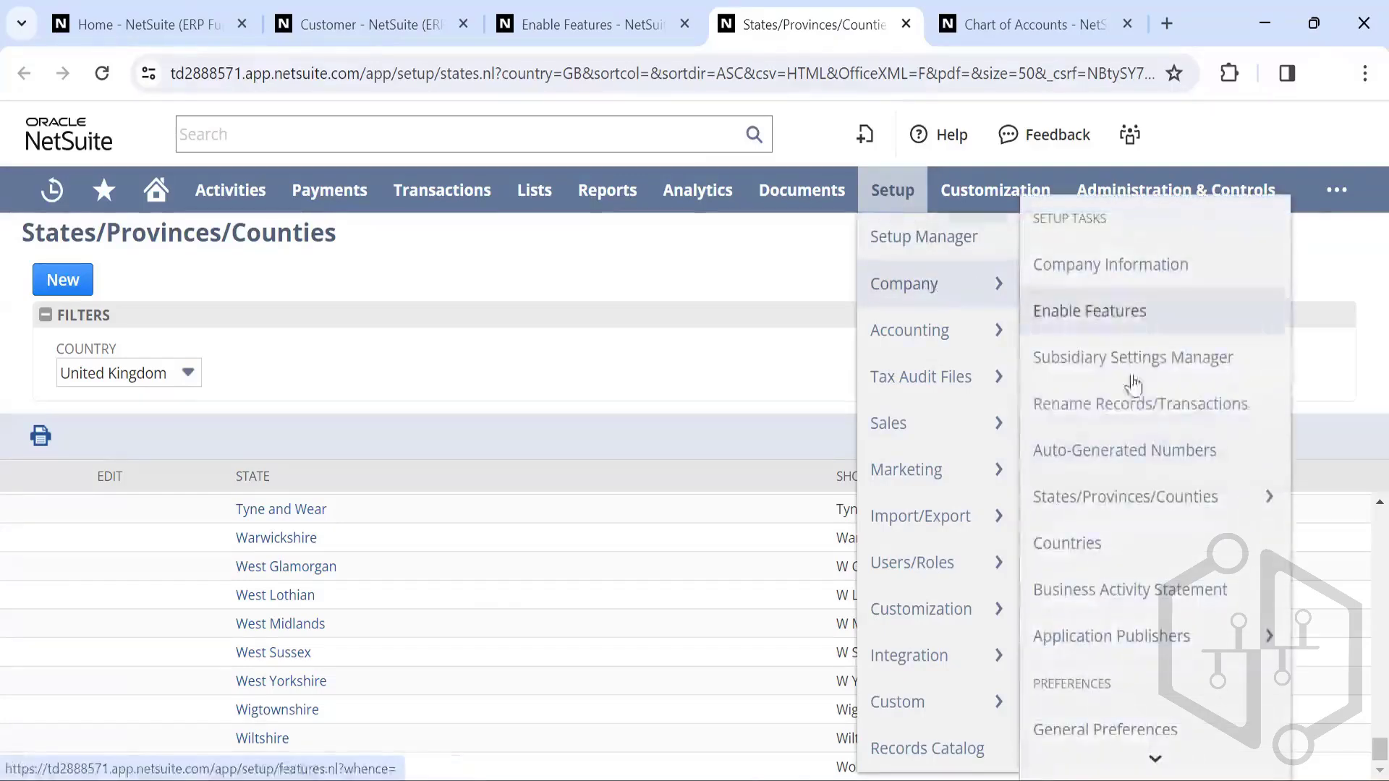
scroll(1120, 439, down, 4)
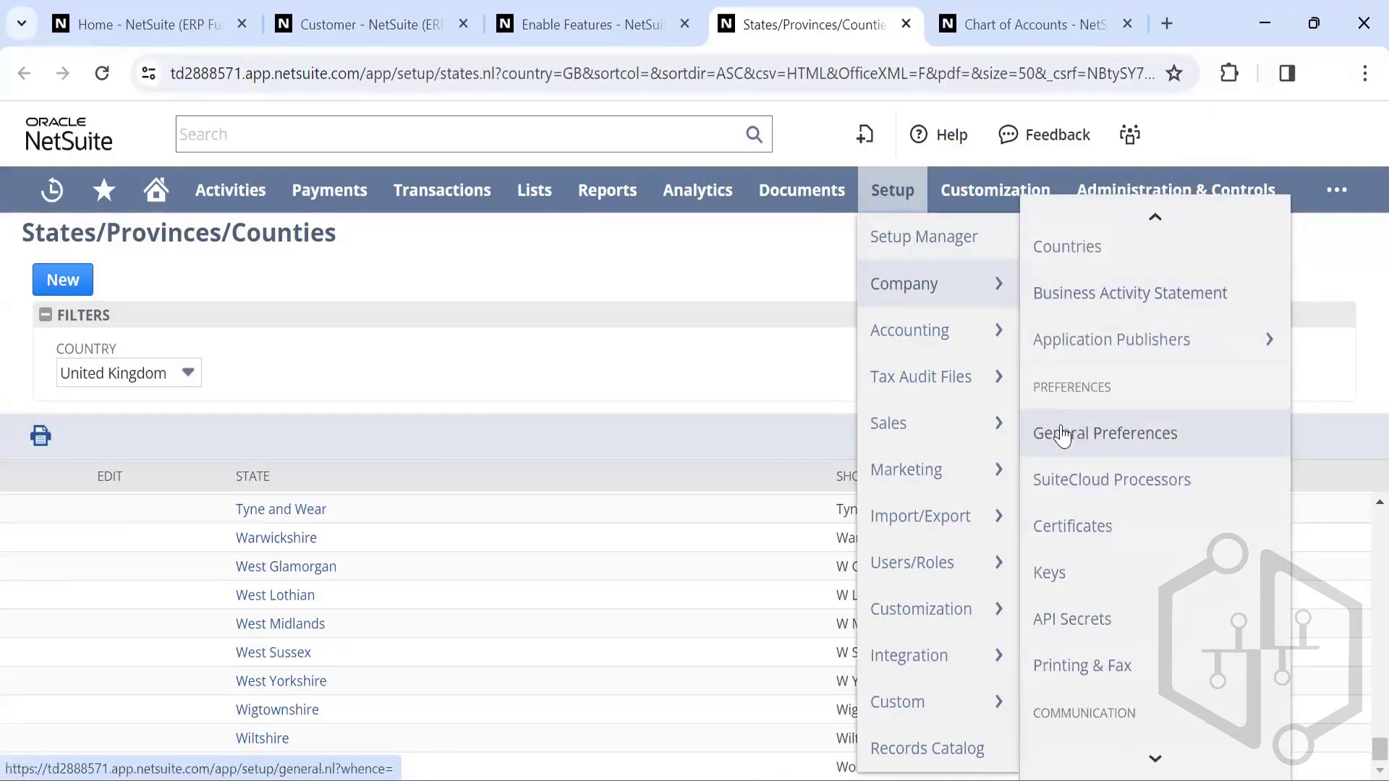
scroll(1087, 438, down, 1)
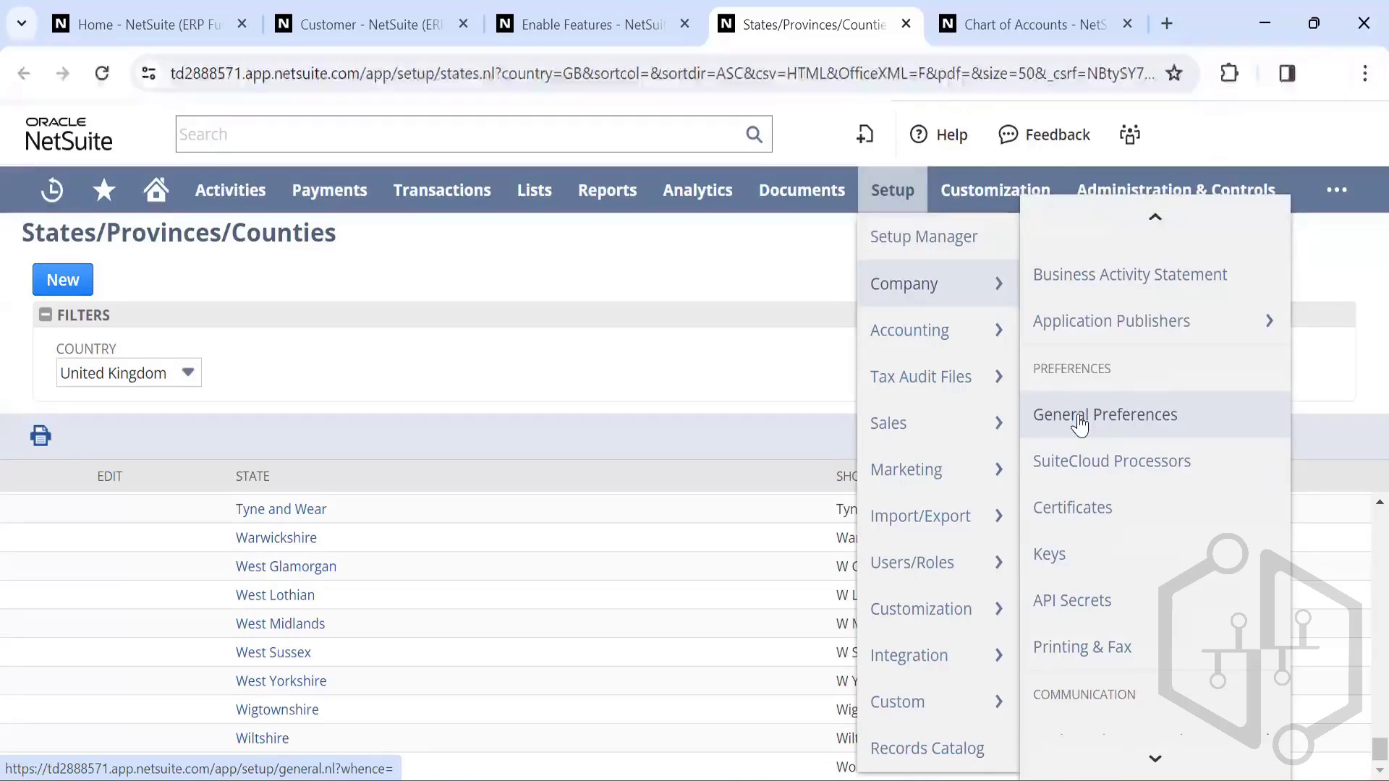
middle_click(1079, 420)
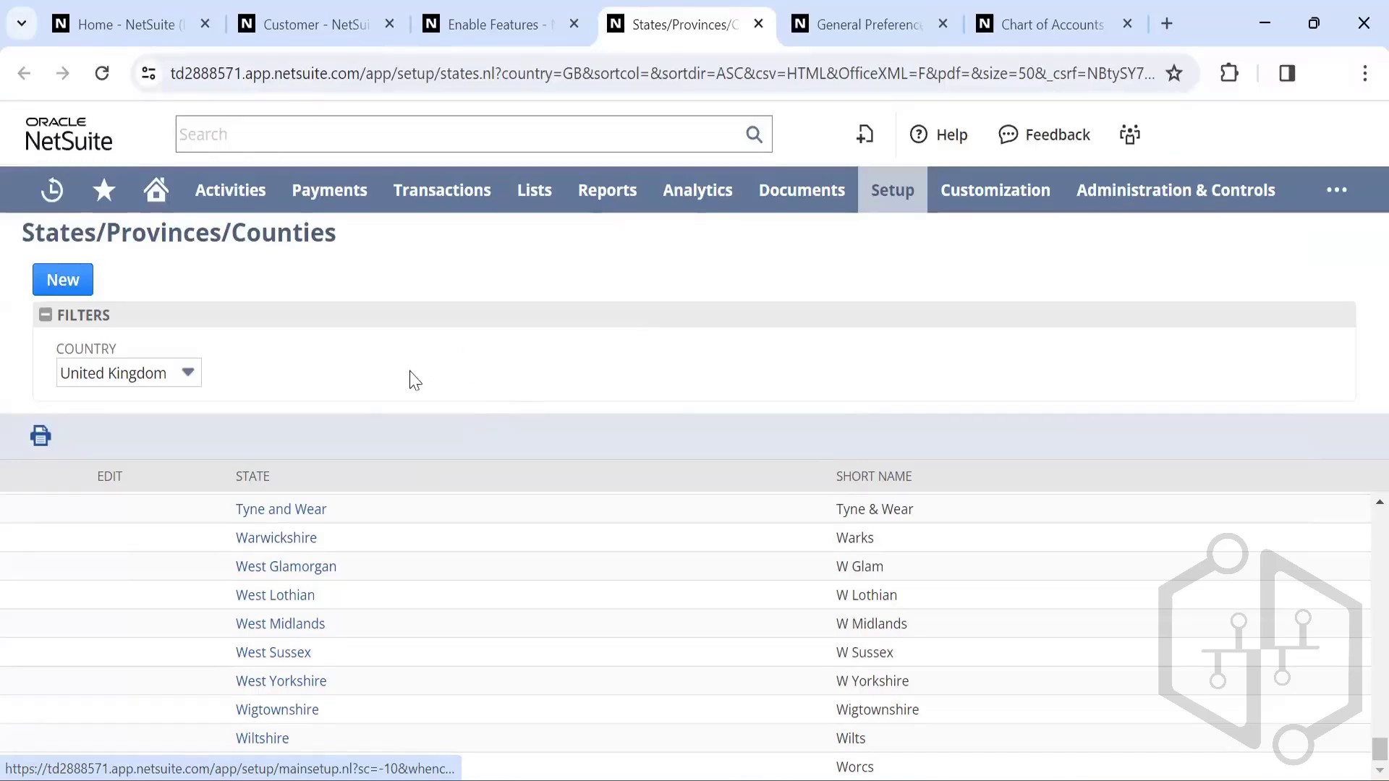
click(865, 6)
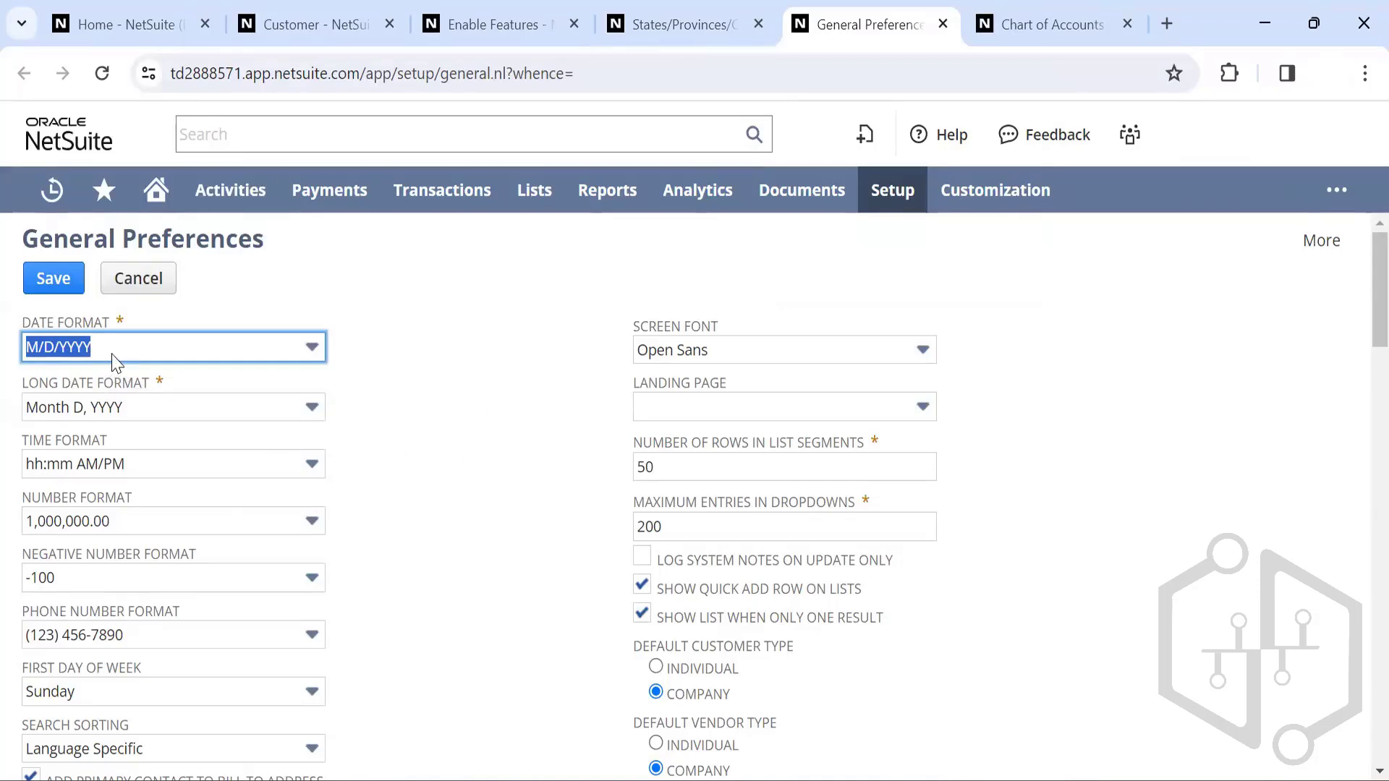
Step: Set the company's date format to DD/MM/YYYY in General Preferences
click(144, 342)
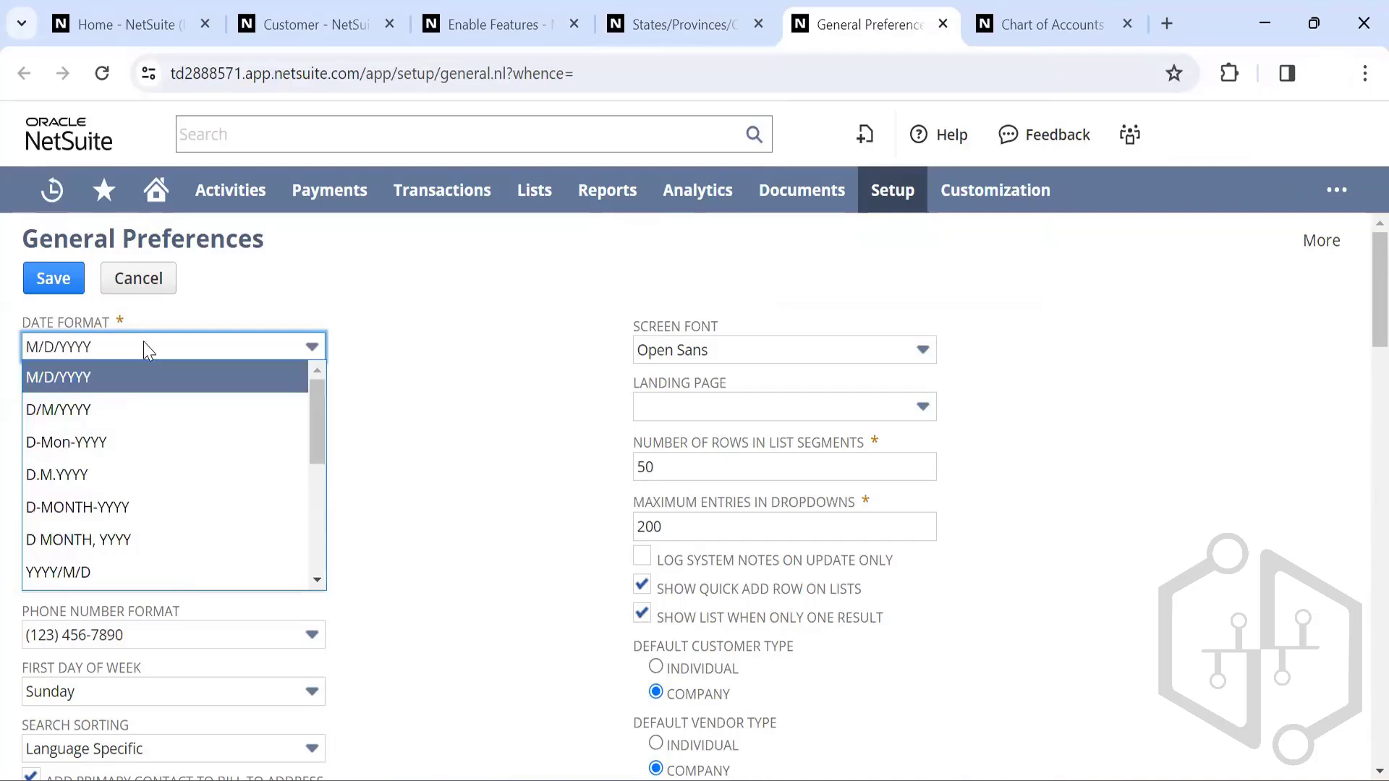
click(143, 342)
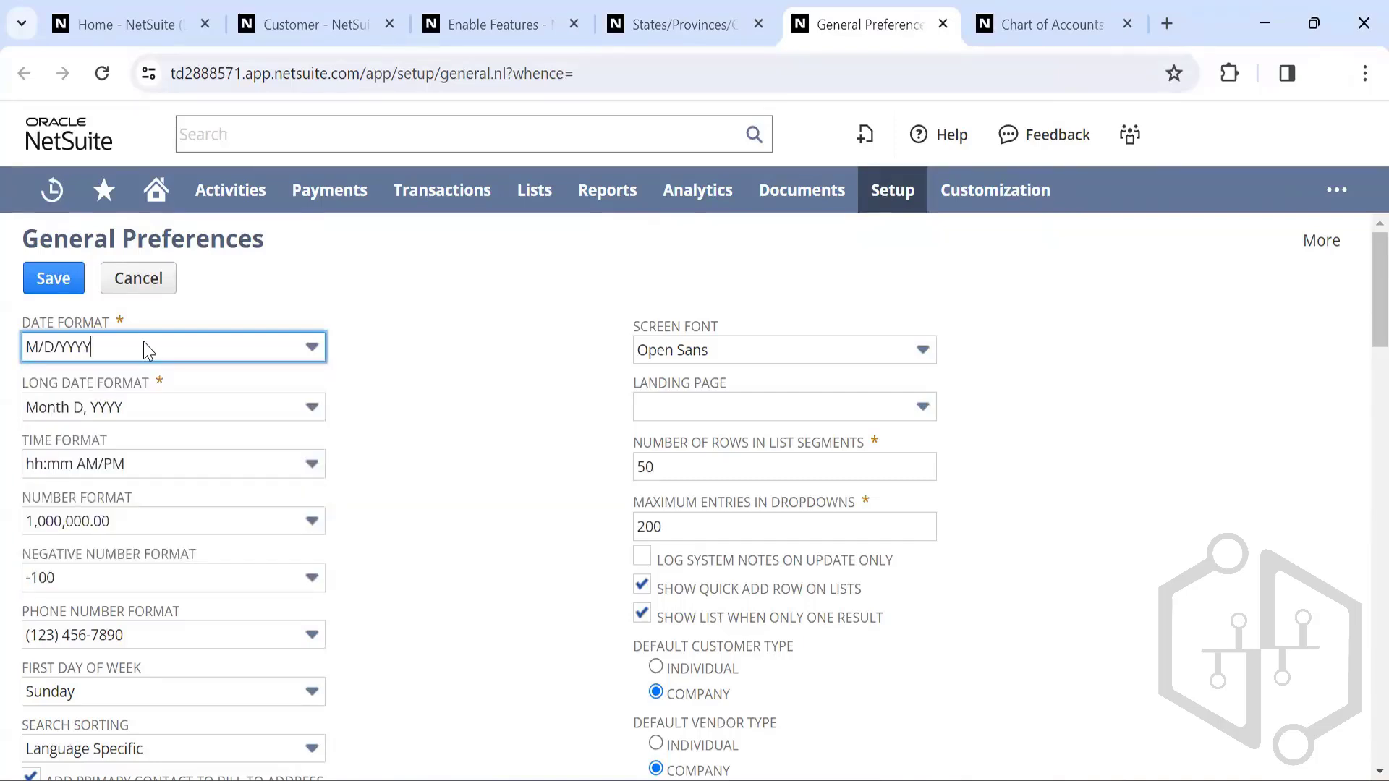
click(143, 341)
scroll(115, 481, down, 2)
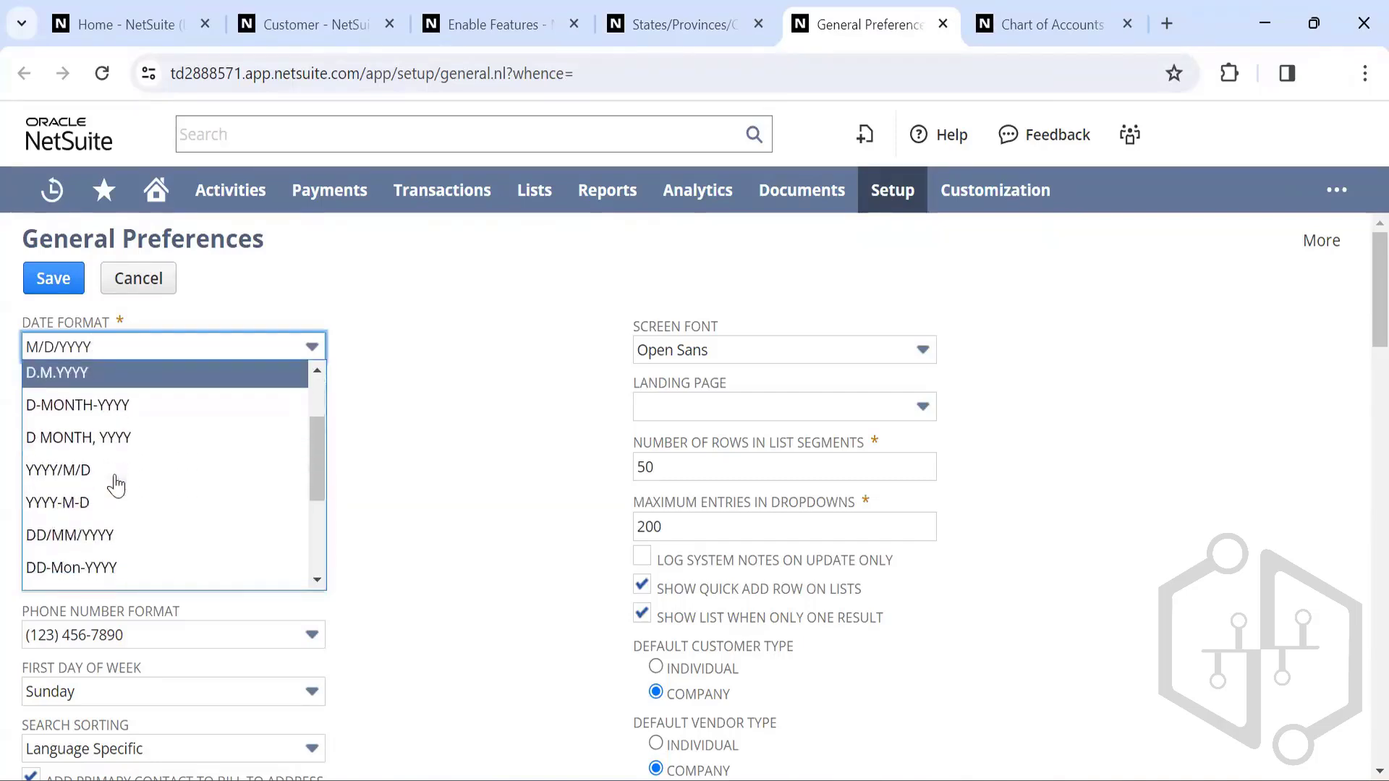
click(74, 532)
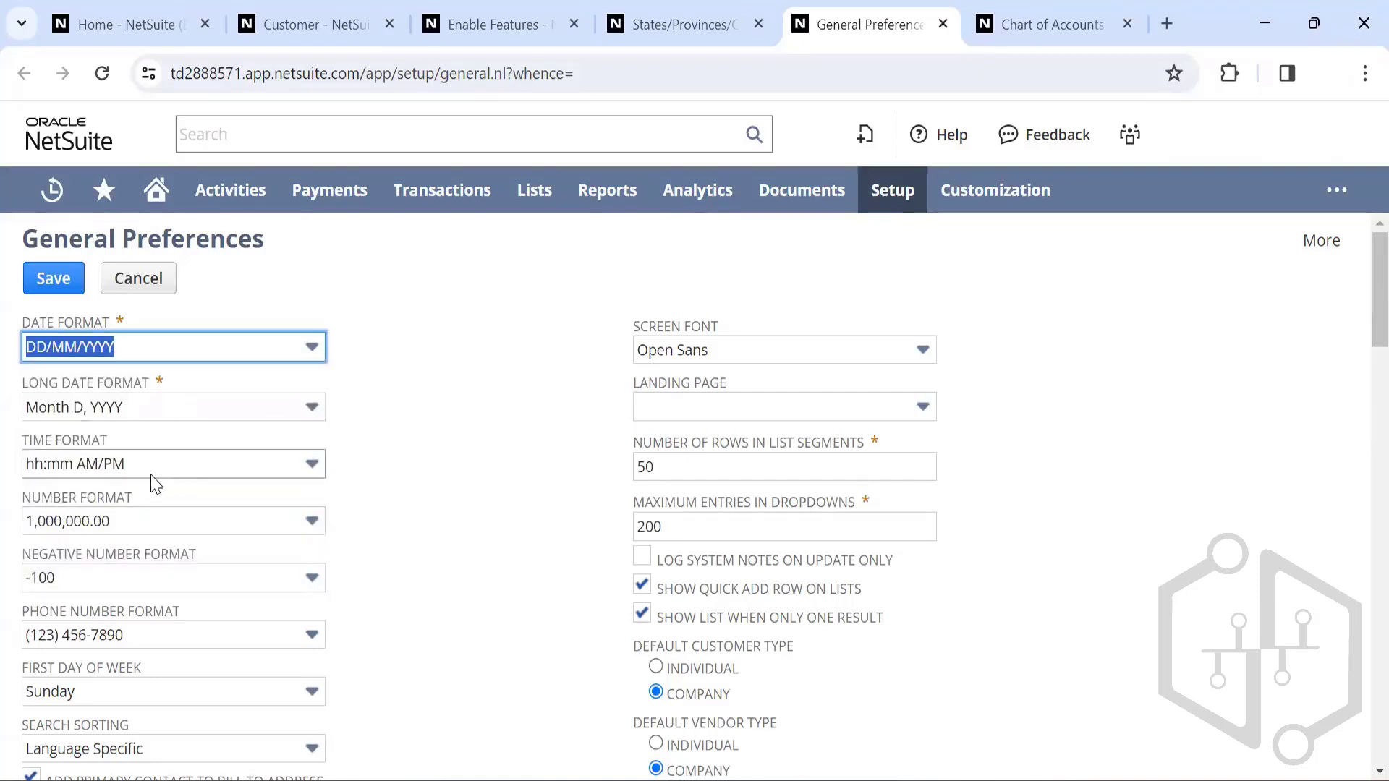
Step: Check the available options for the number format and the first day of the week without changing either setting
click(181, 523)
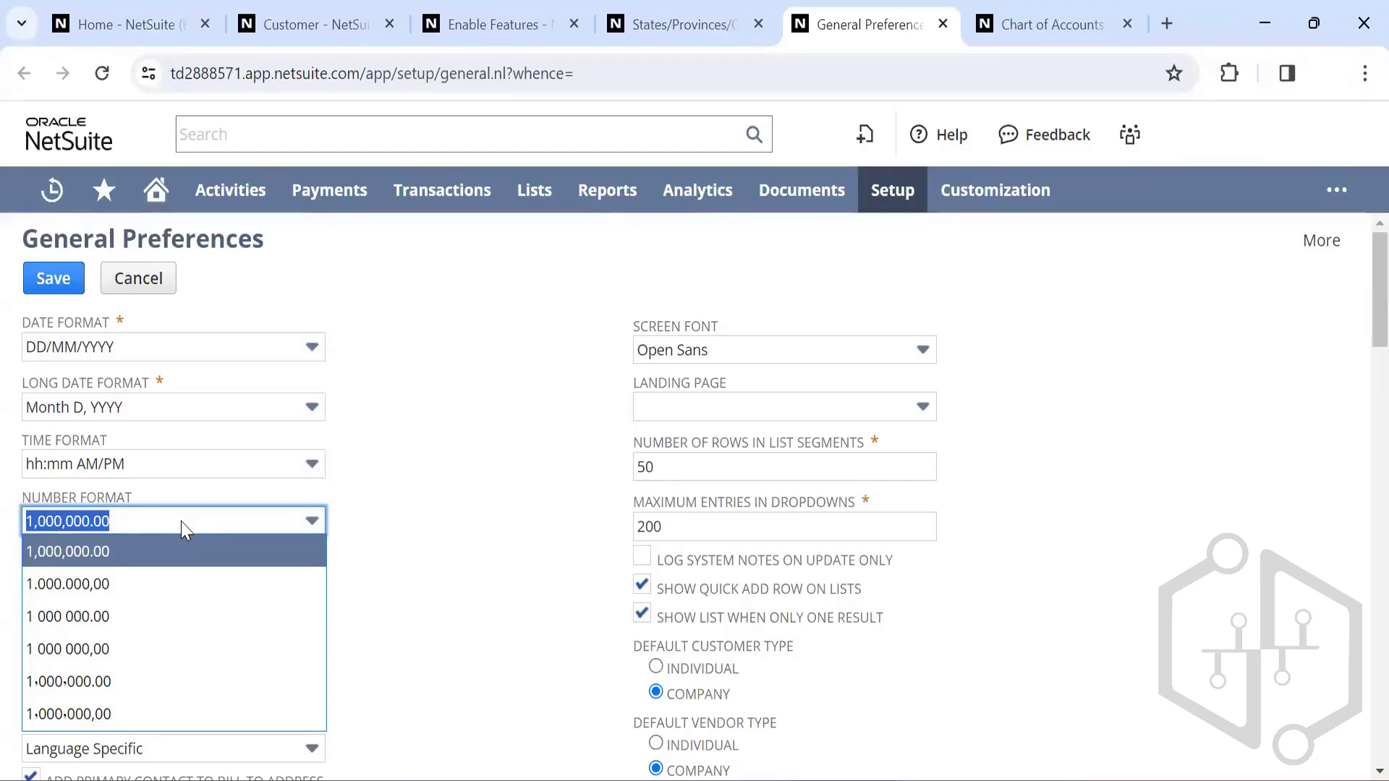
click(182, 518)
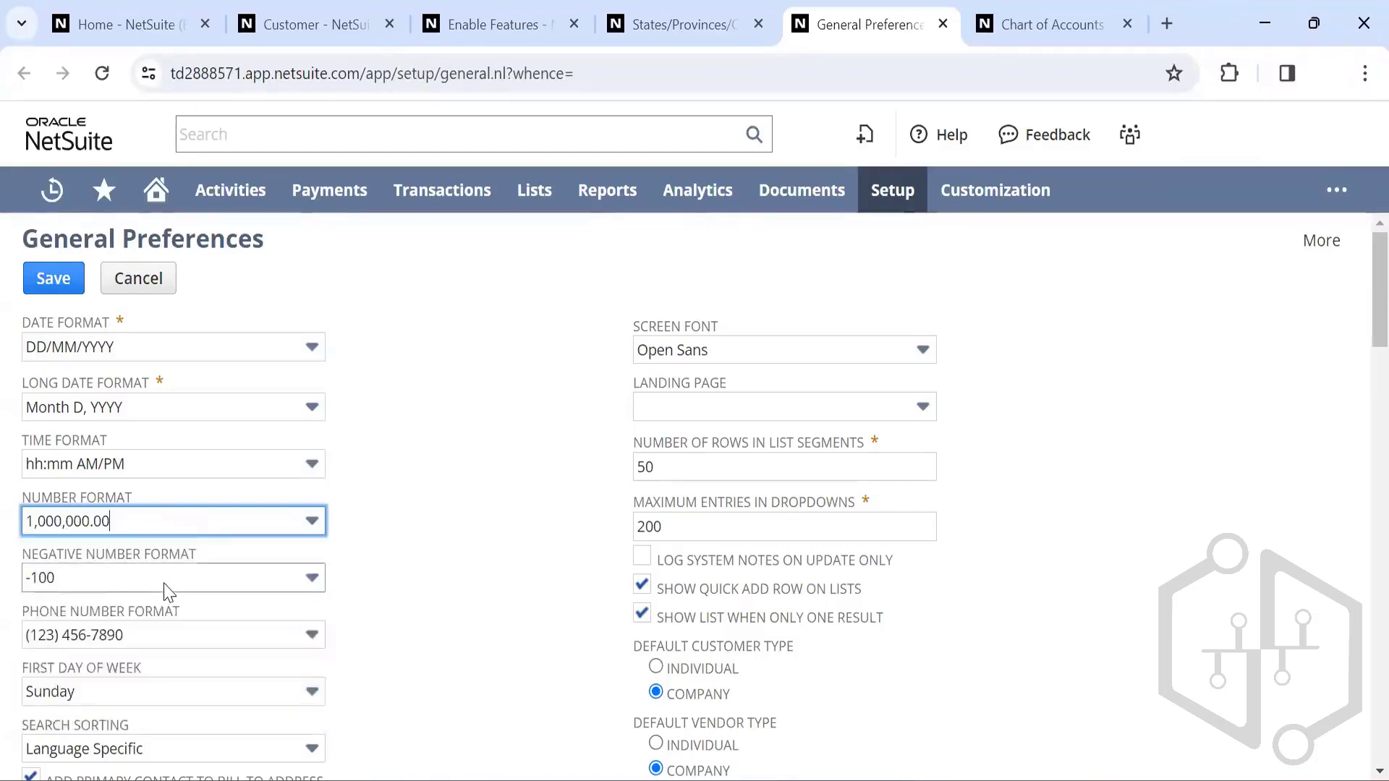
scroll(175, 591, down, 2)
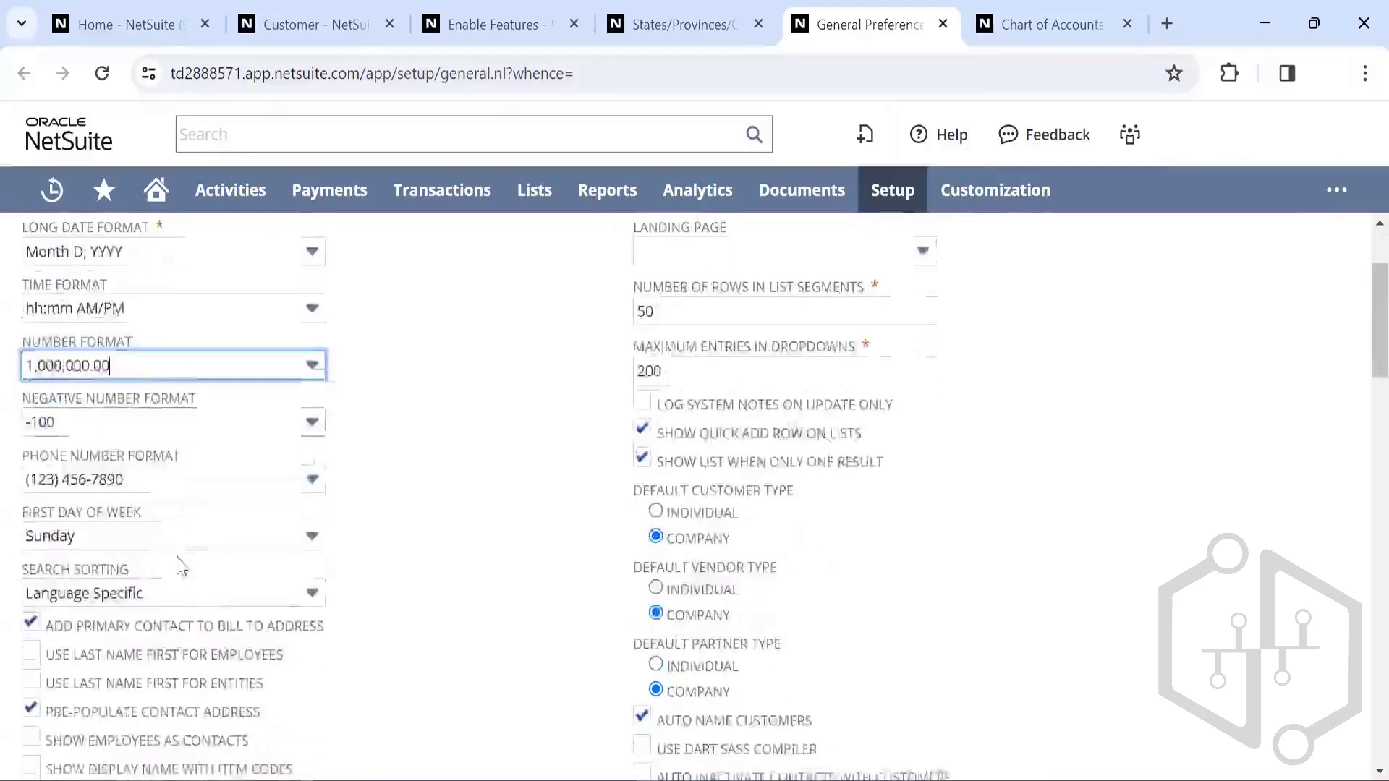
click(189, 538)
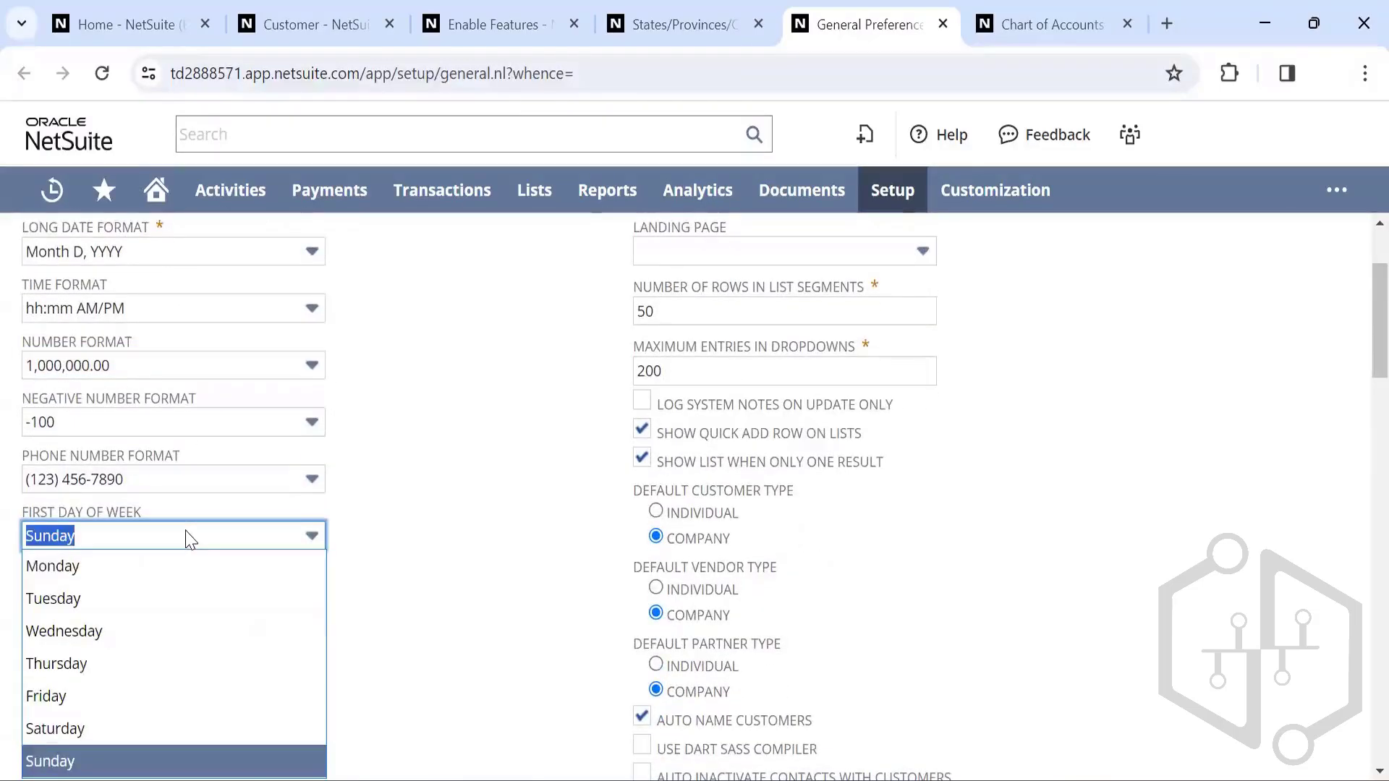
click(186, 534)
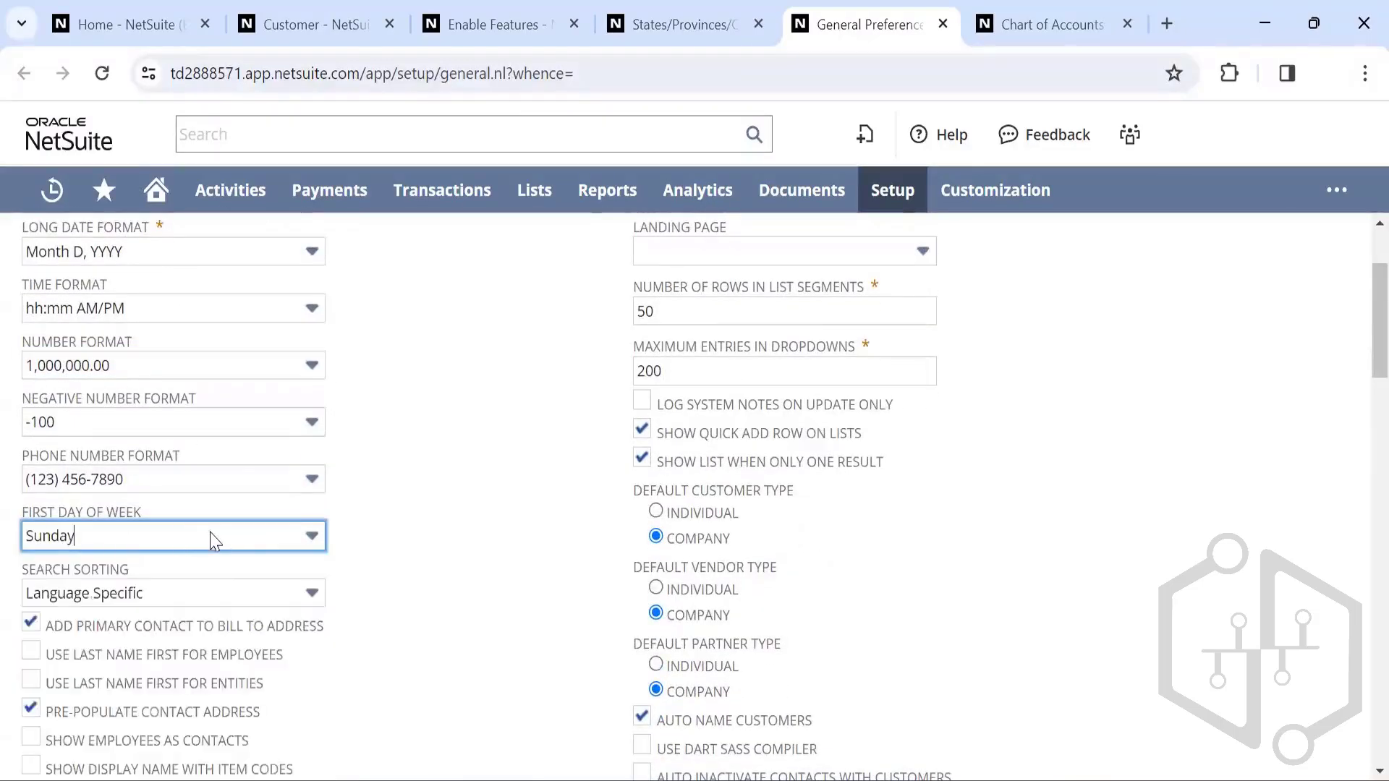
Step: Look through the contact, password and customer center settings in General Preferences, as far as the Overriding Preferences section
scroll(213, 539, down, 1)
scroll(215, 542, down, 3)
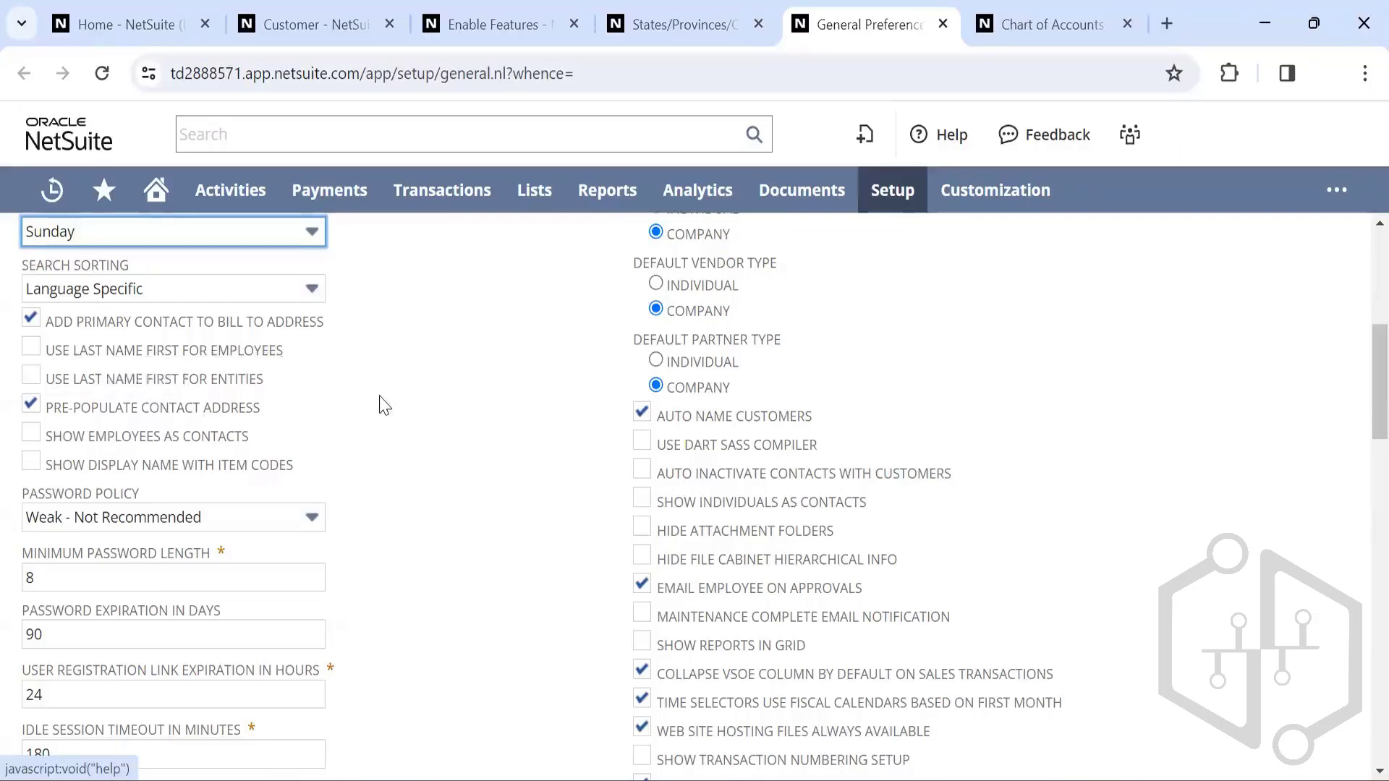
scroll(381, 403, down, 3)
scroll(384, 405, up, 3)
scroll(384, 405, down, 6)
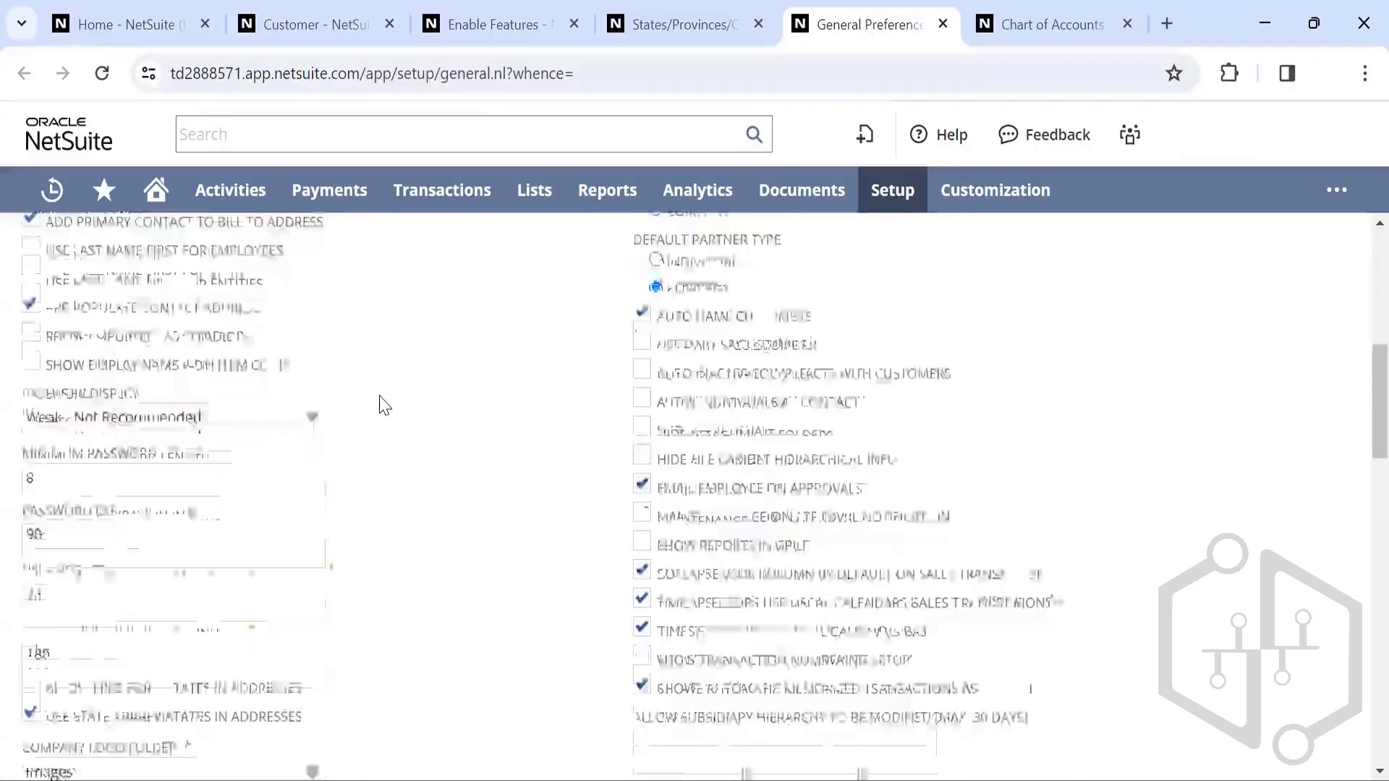
scroll(383, 405, down, 6)
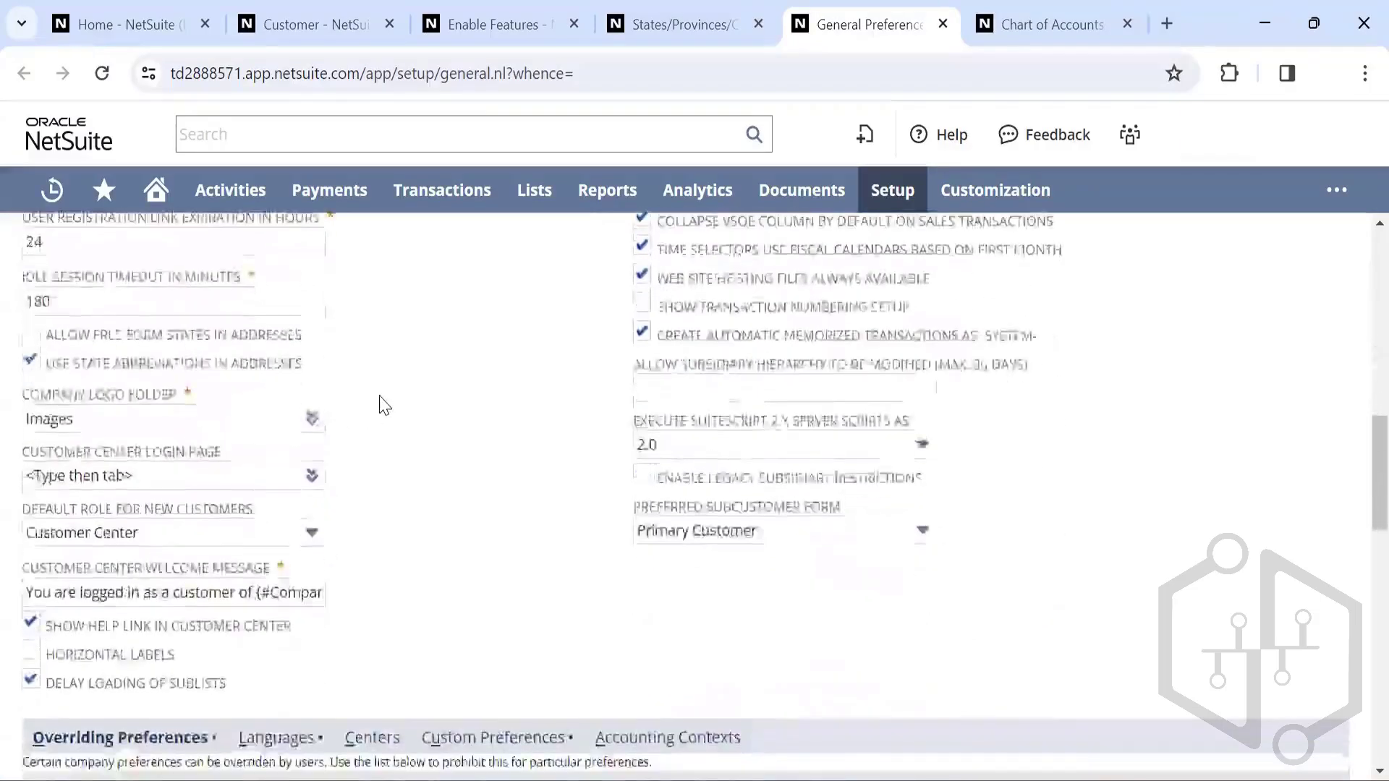
scroll(384, 405, up, 7)
scroll(384, 405, up, 5)
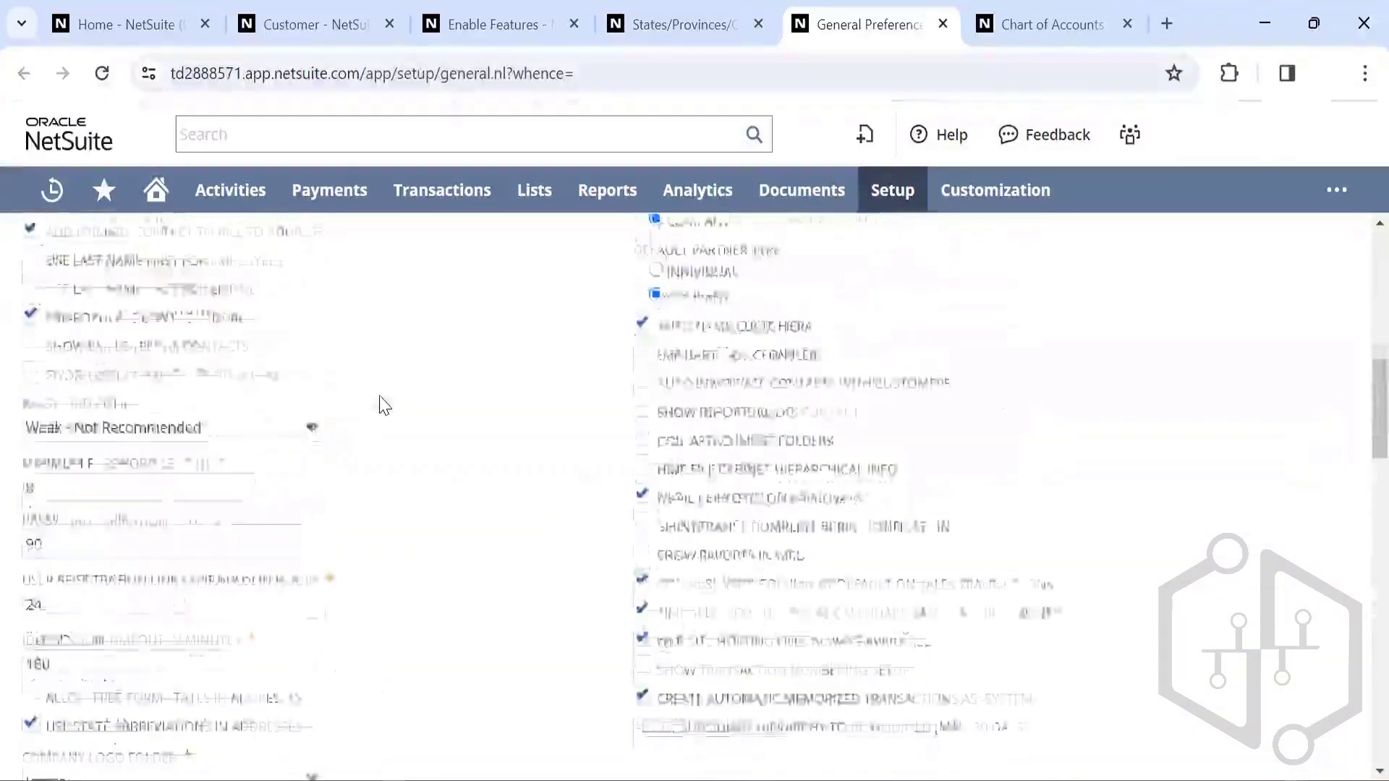
scroll(383, 405, up, 4)
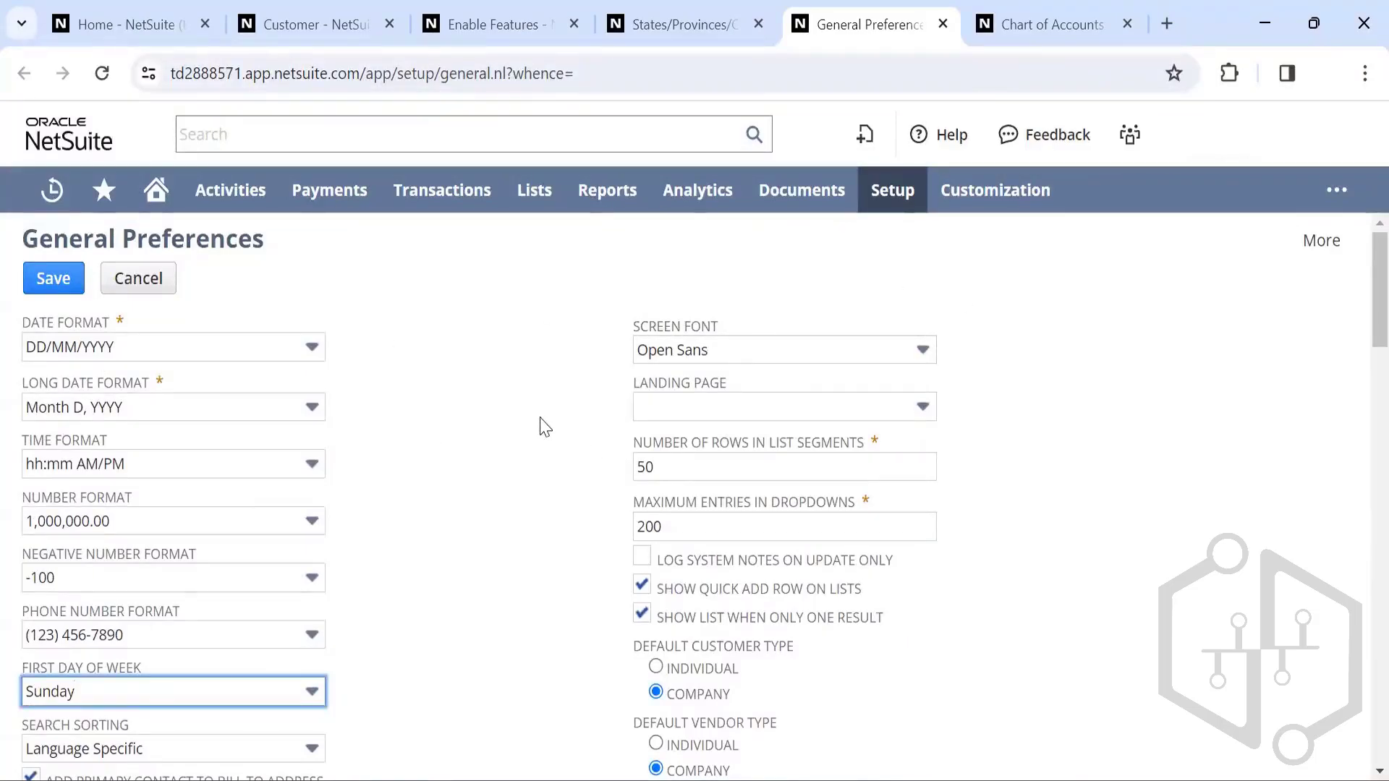
Step: Review the password expiration, session timeout, state address and default entity type settings in General Preferences
scroll(486, 419, down, 5)
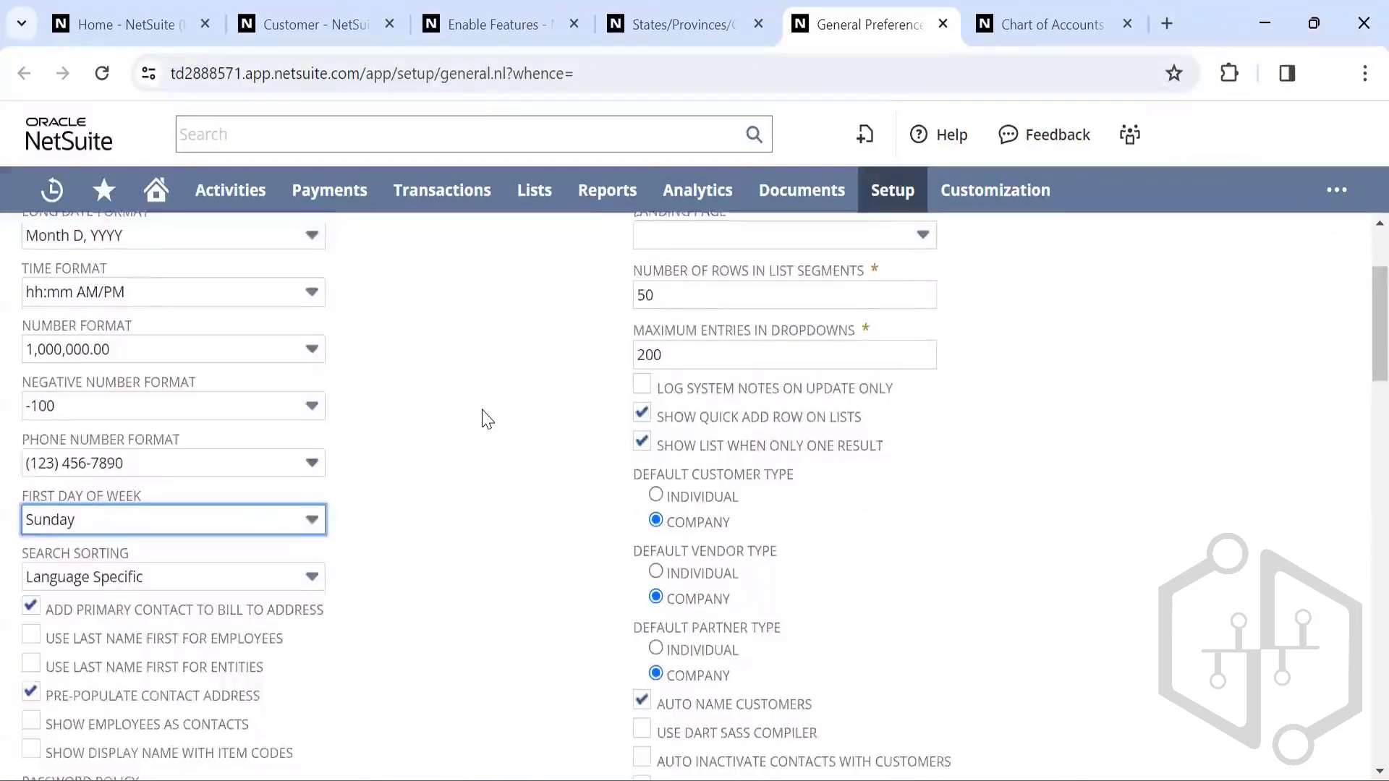
scroll(486, 420, down, 5)
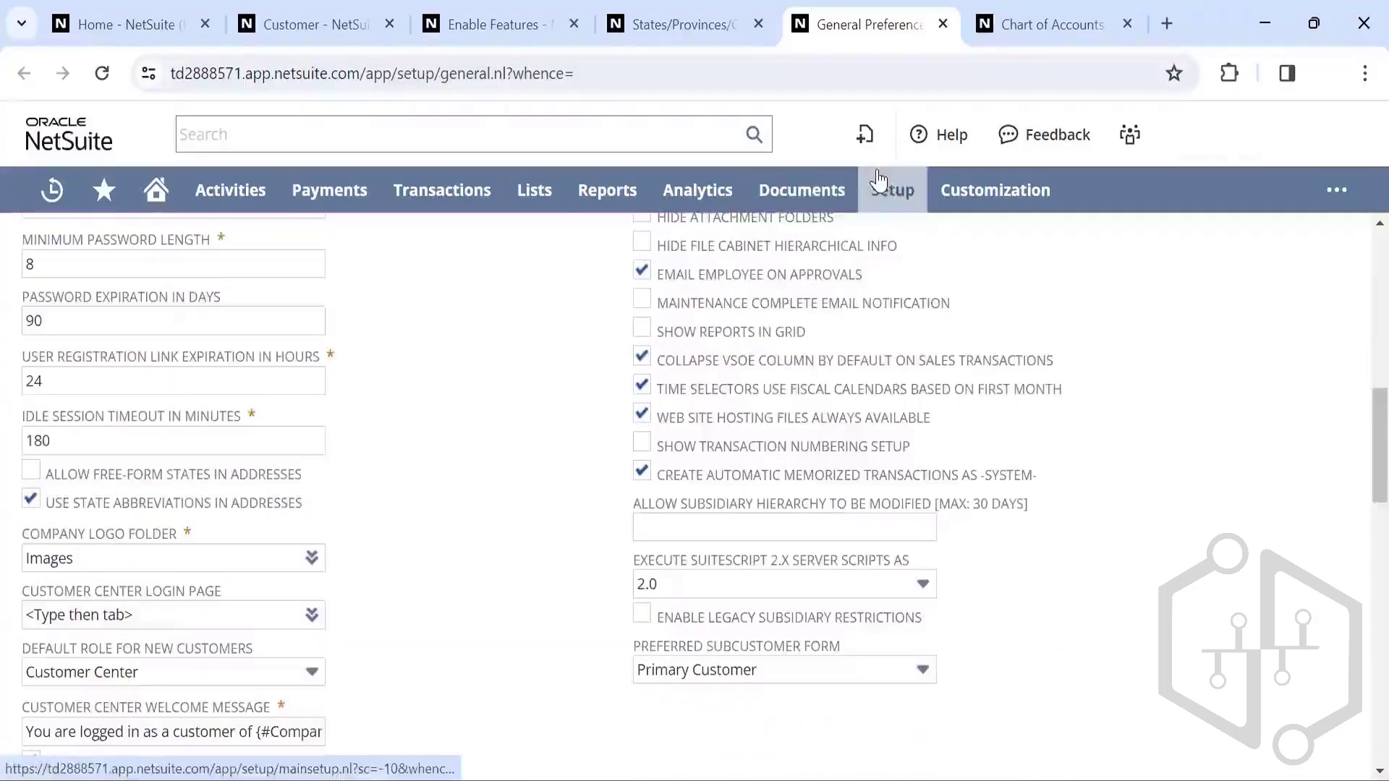
mouse_move(884, 186)
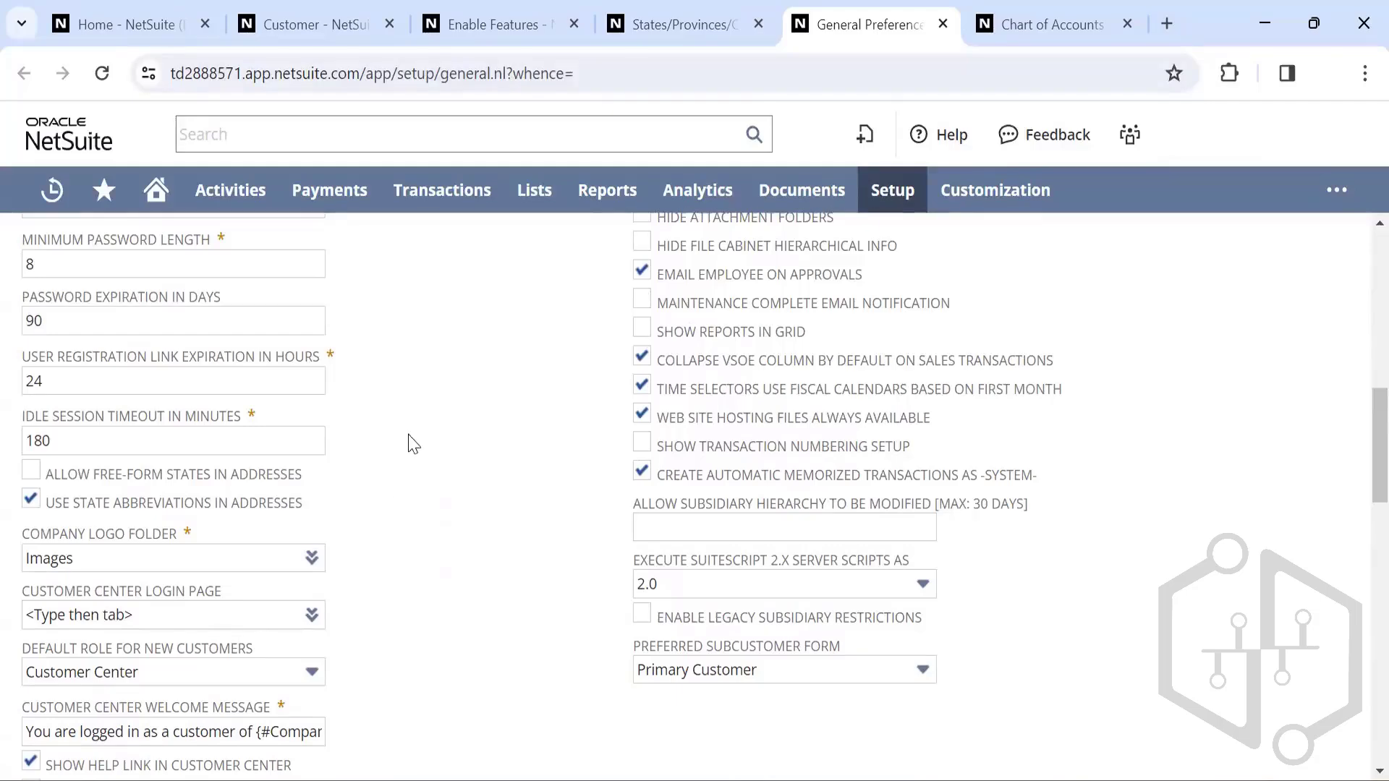
scroll(413, 443, down, 3)
scroll(413, 442, up, 4)
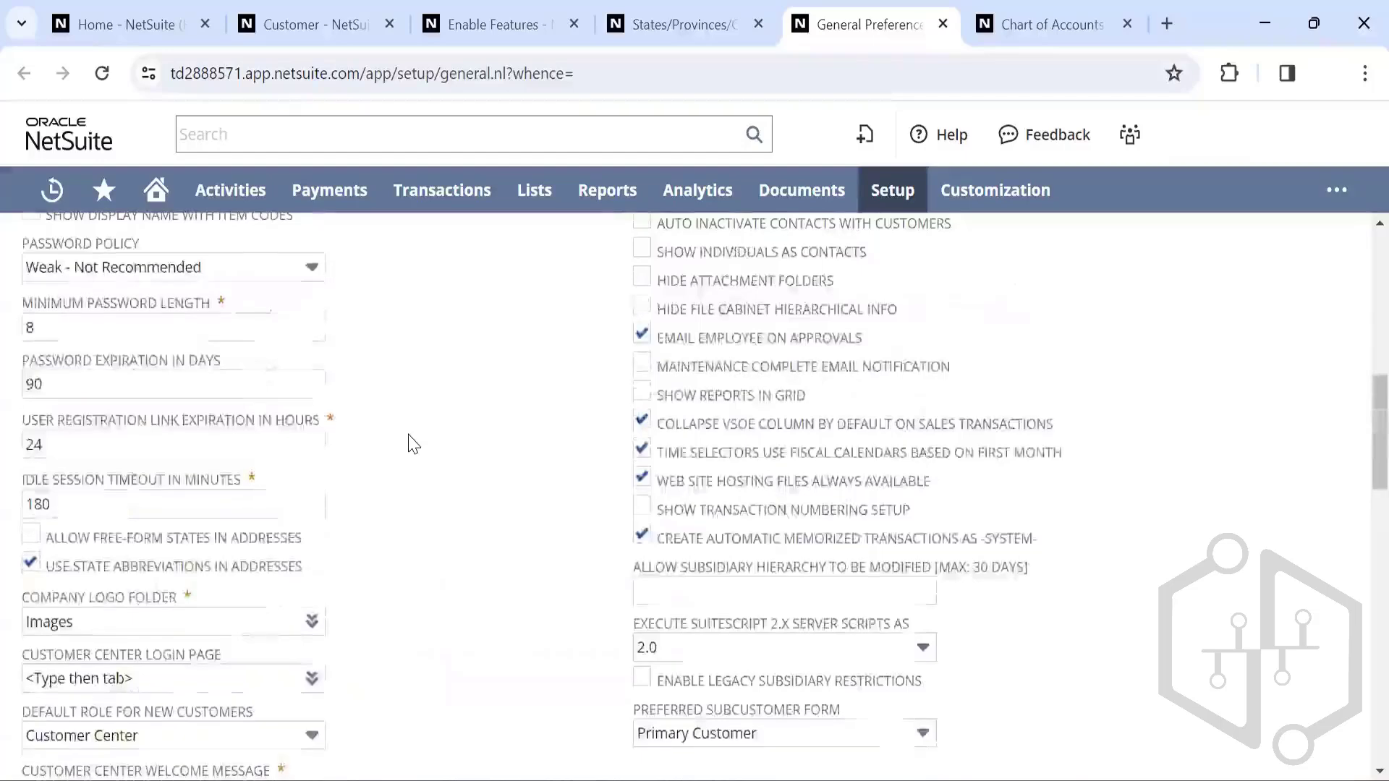
scroll(413, 443, up, 1)
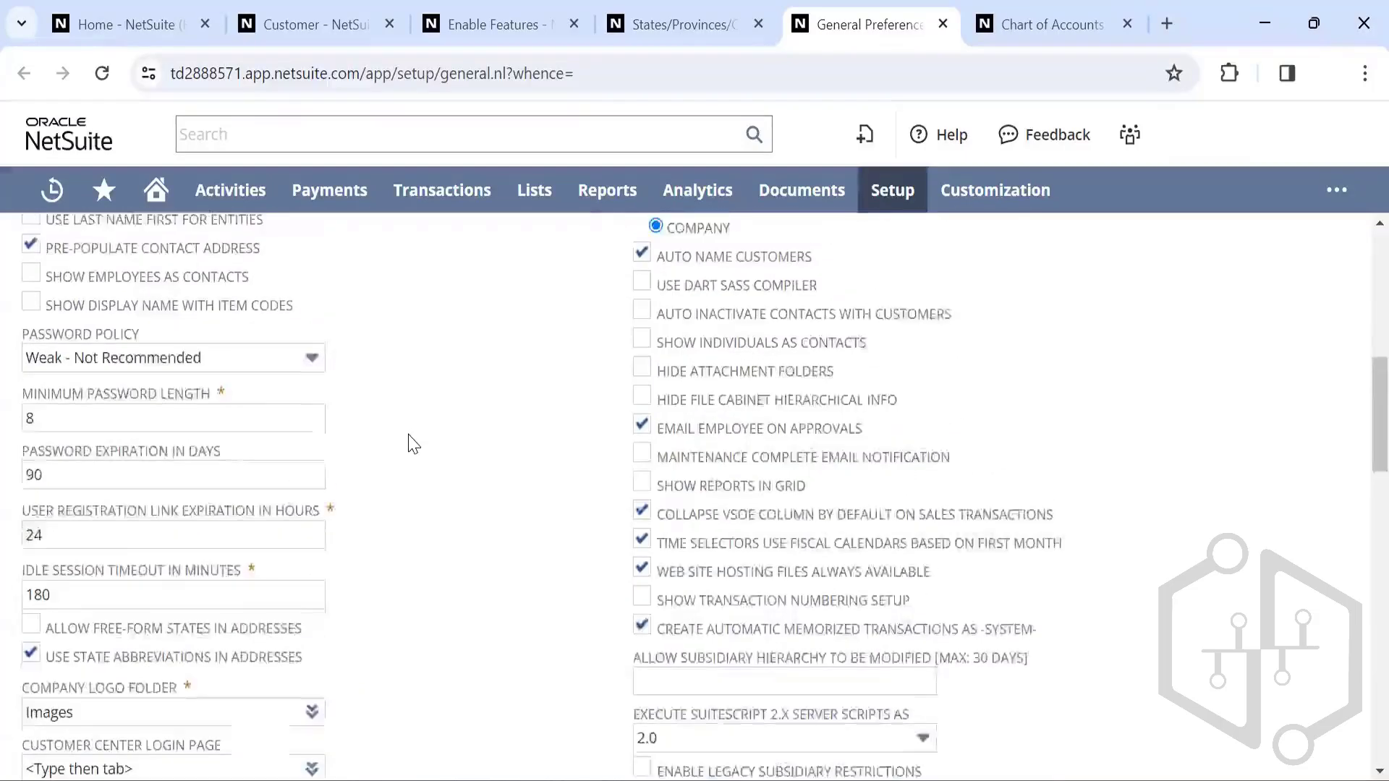
scroll(413, 443, up, 7)
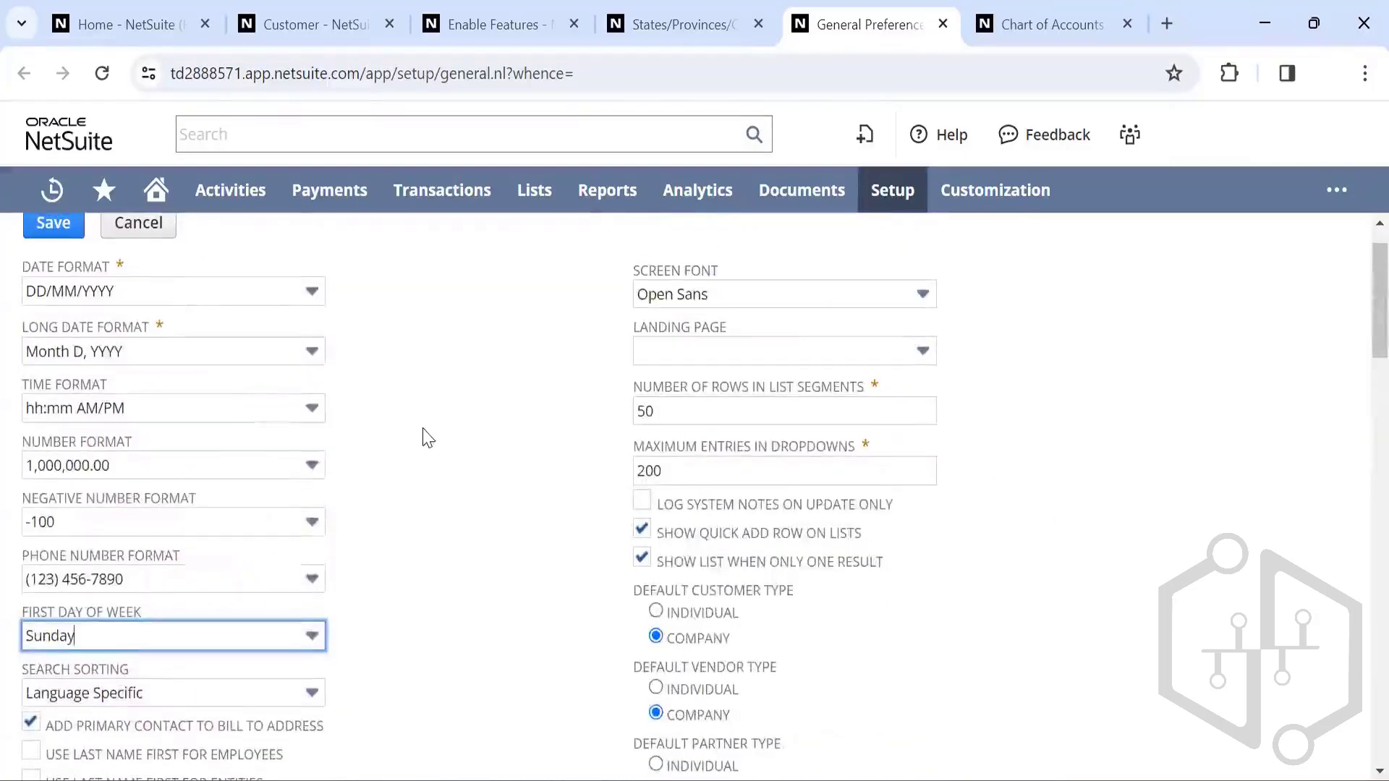
Step: Check the available screen fonts without changing the selection and skim the rest of the preferences
click(748, 296)
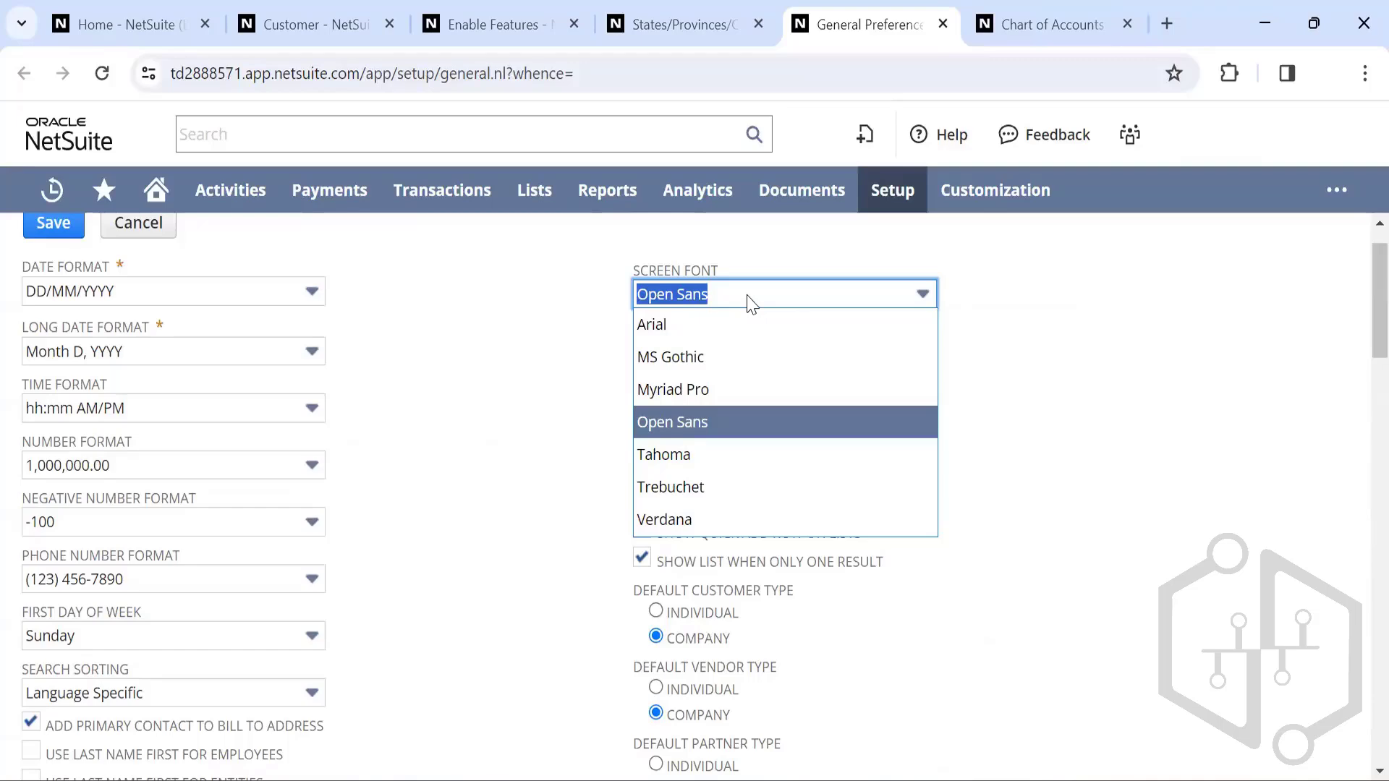
click(749, 298)
scroll(517, 534, down, 15)
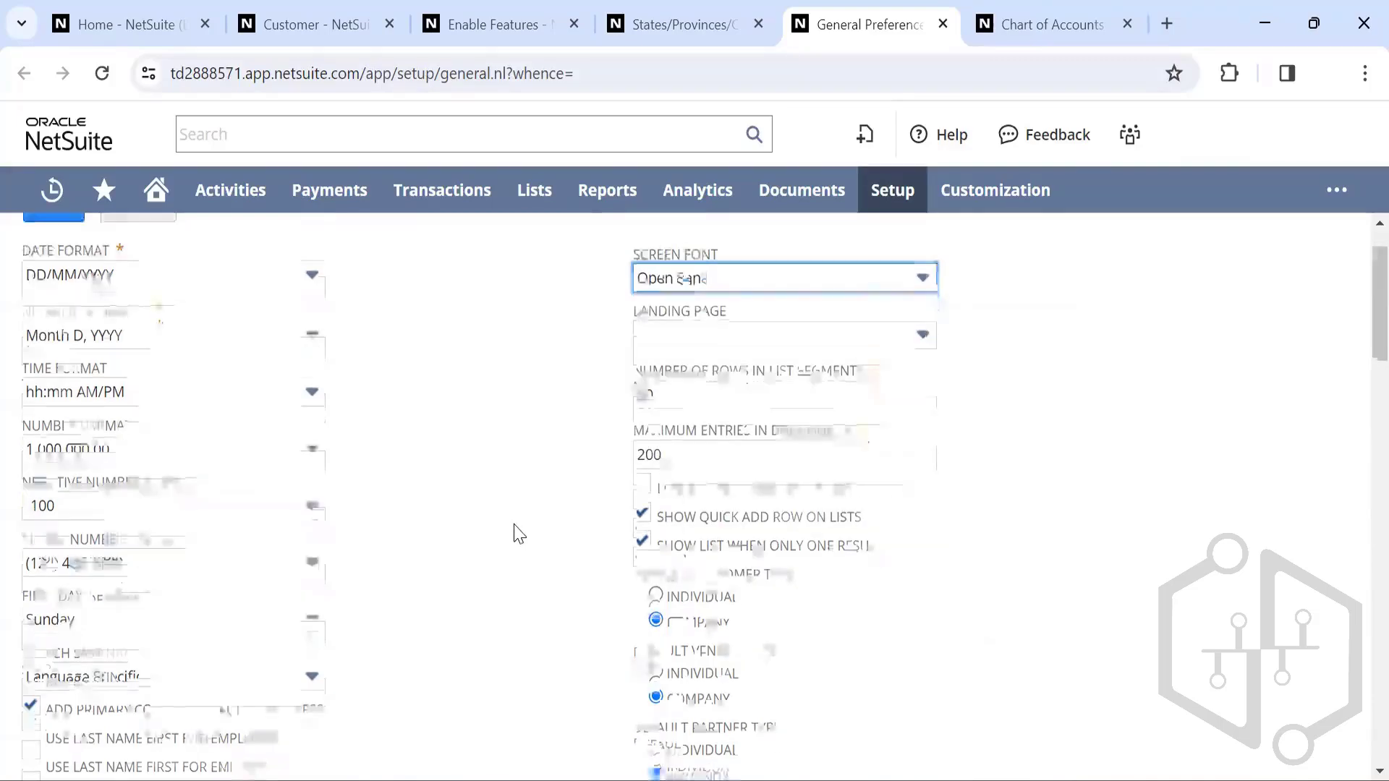
scroll(517, 534, up, 15)
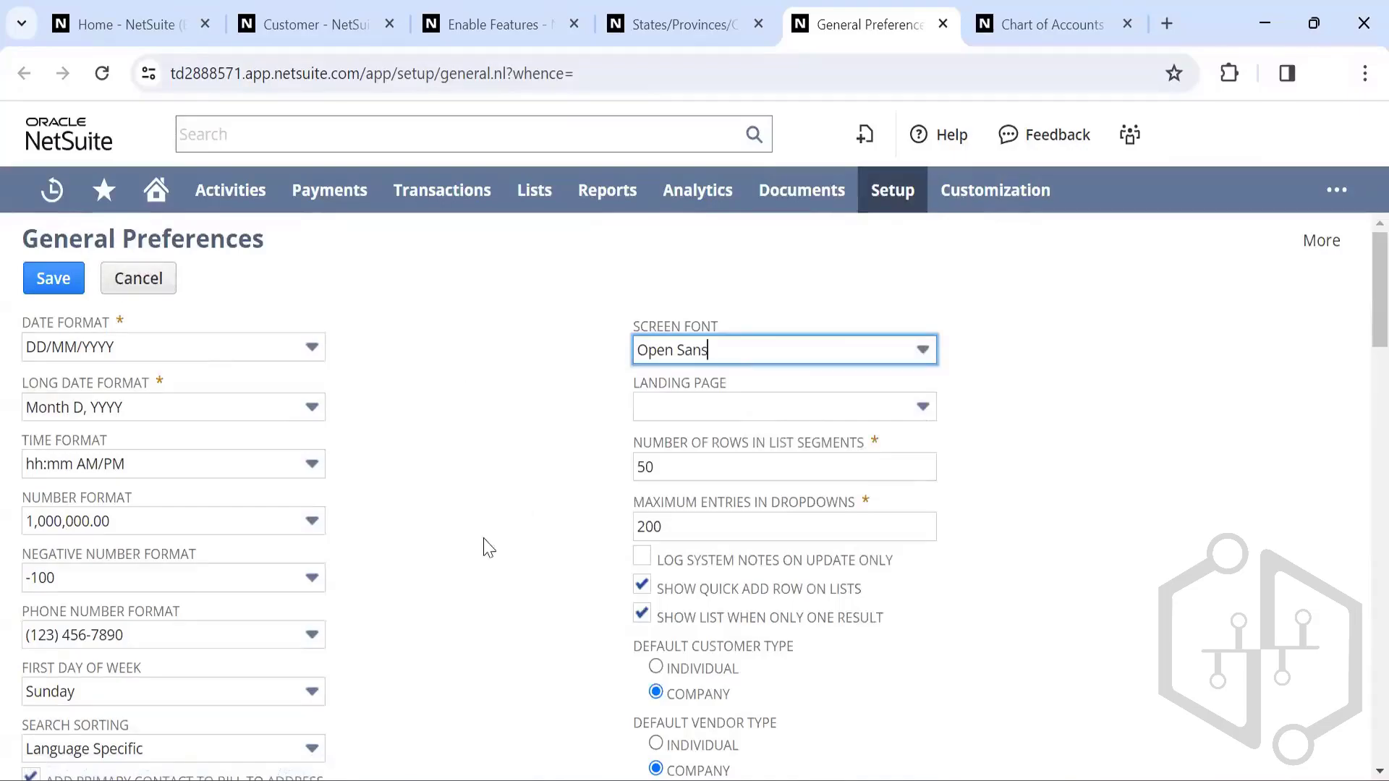
Step: Examine the Overriding Preferences list to see which company preferences users may override, and compare it with the general settings above
scroll(489, 548, down, 8)
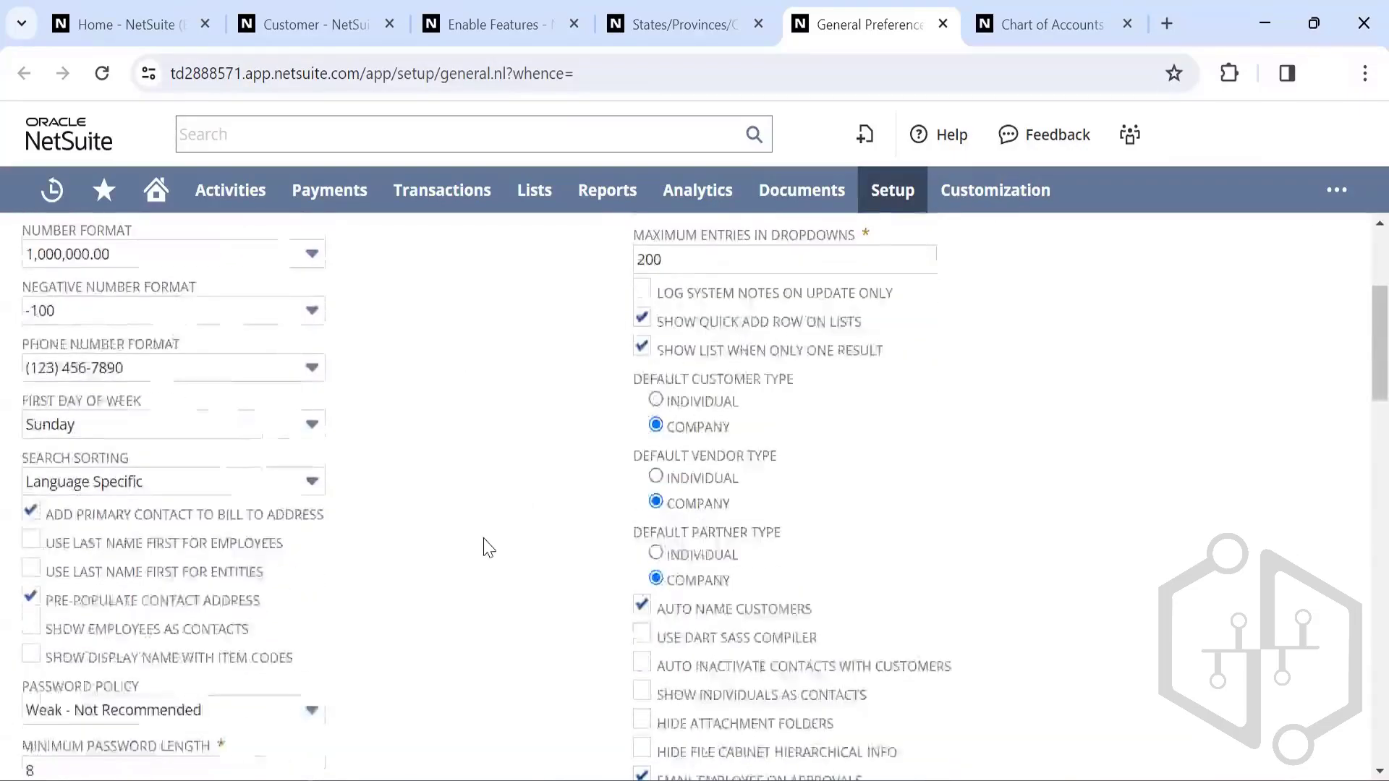
scroll(489, 548, down, 8)
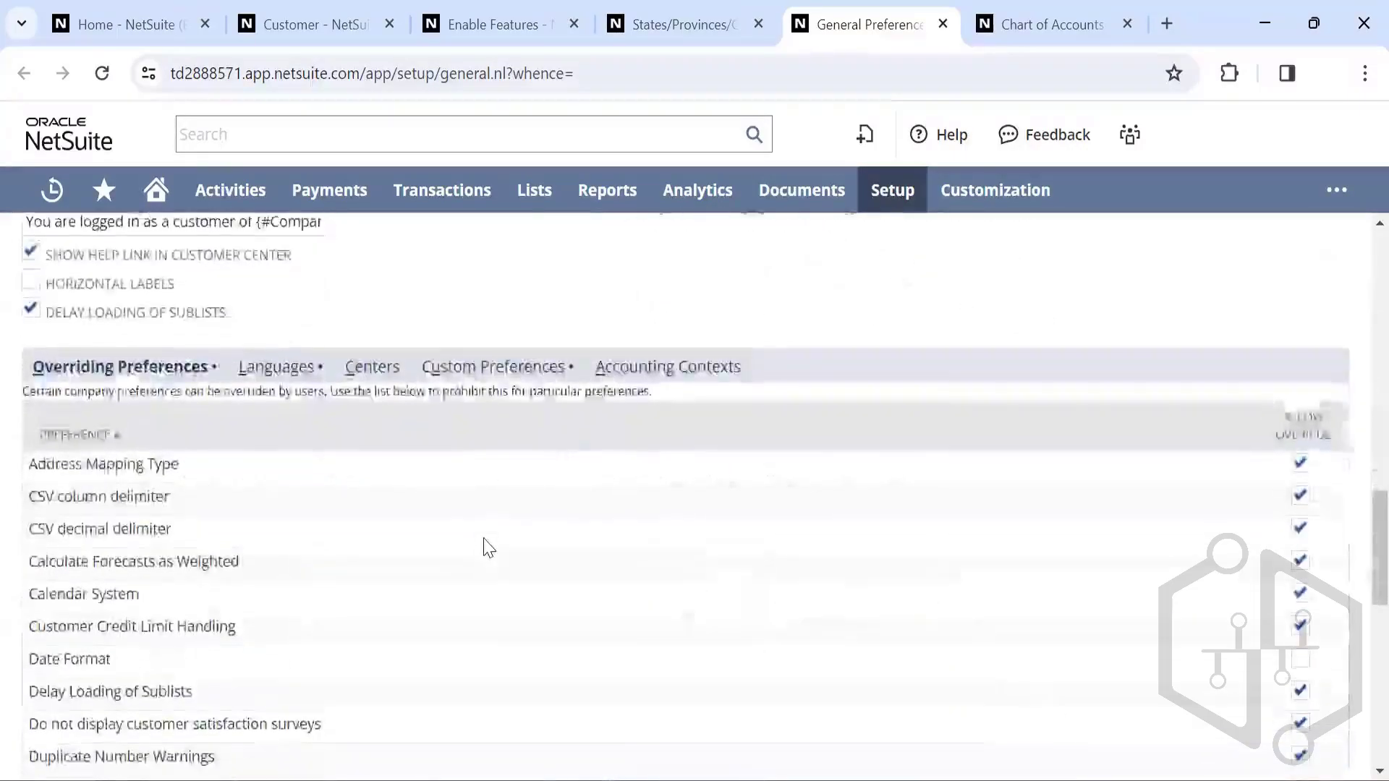
scroll(489, 548, down, 6)
scroll(489, 547, up, 10)
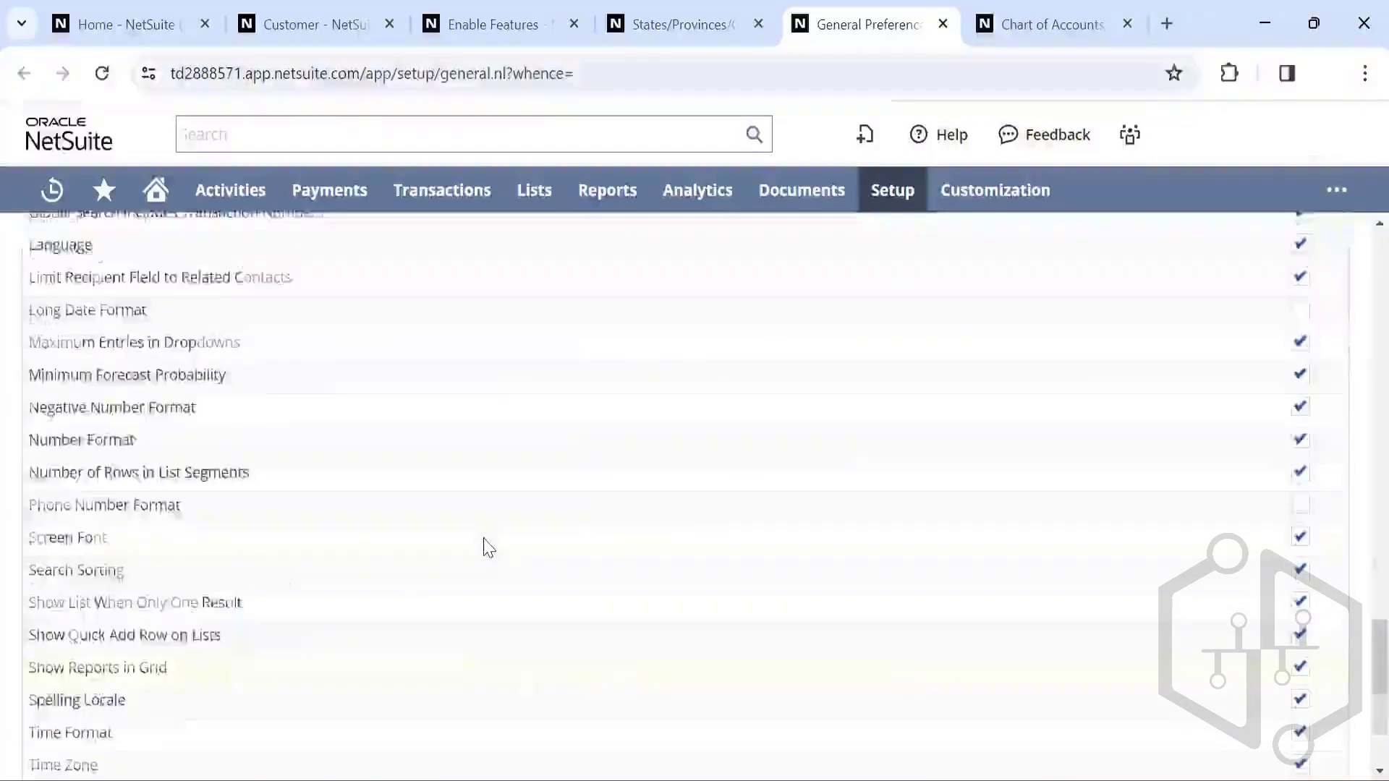
scroll(489, 548, up, 10)
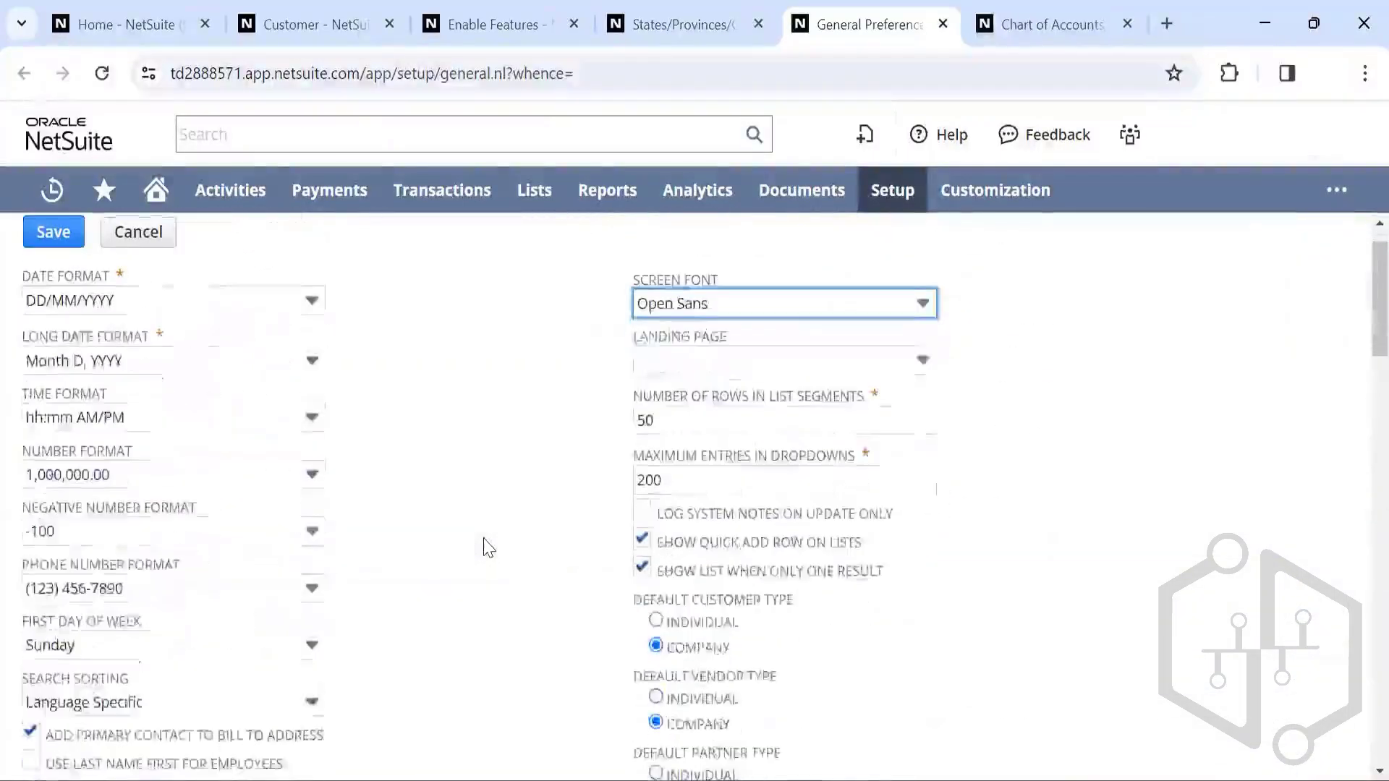
scroll(489, 548, down, 3)
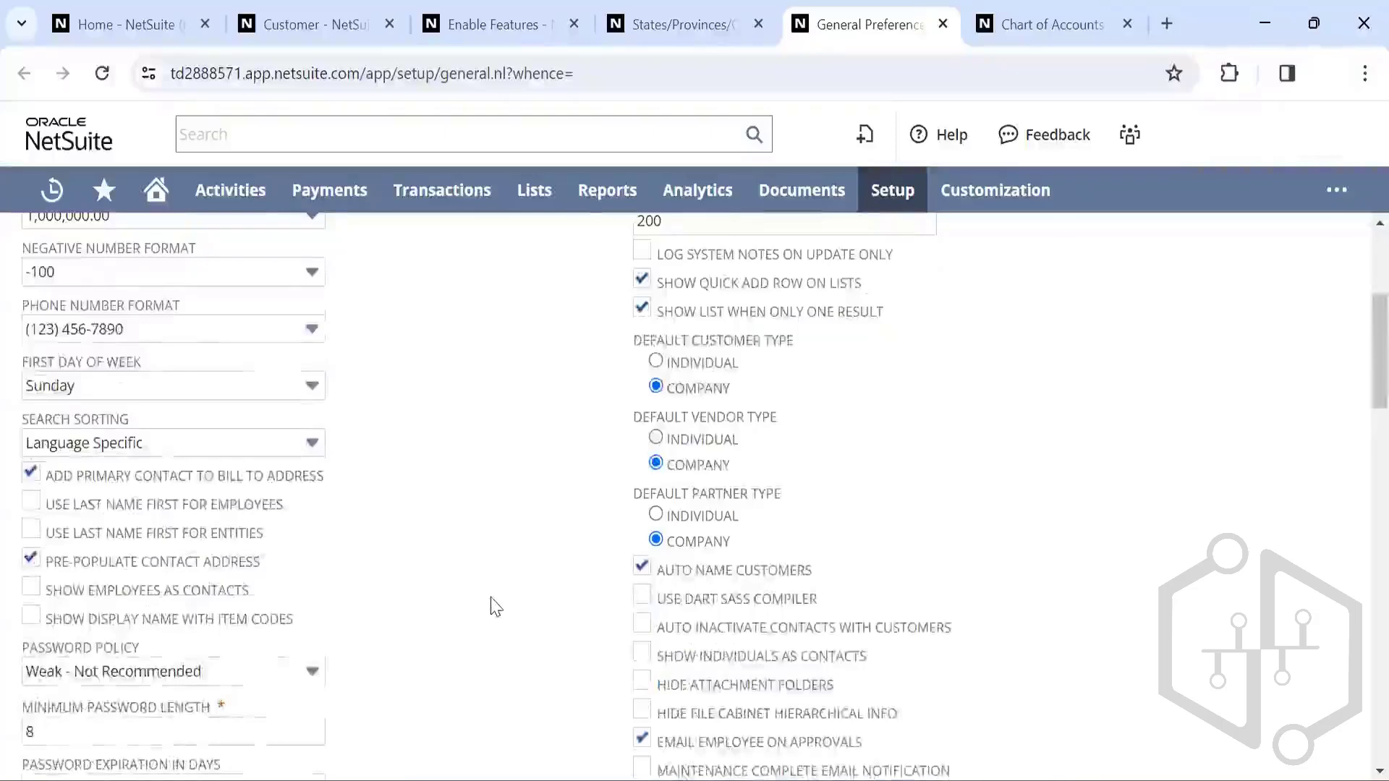
scroll(495, 606, down, 3)
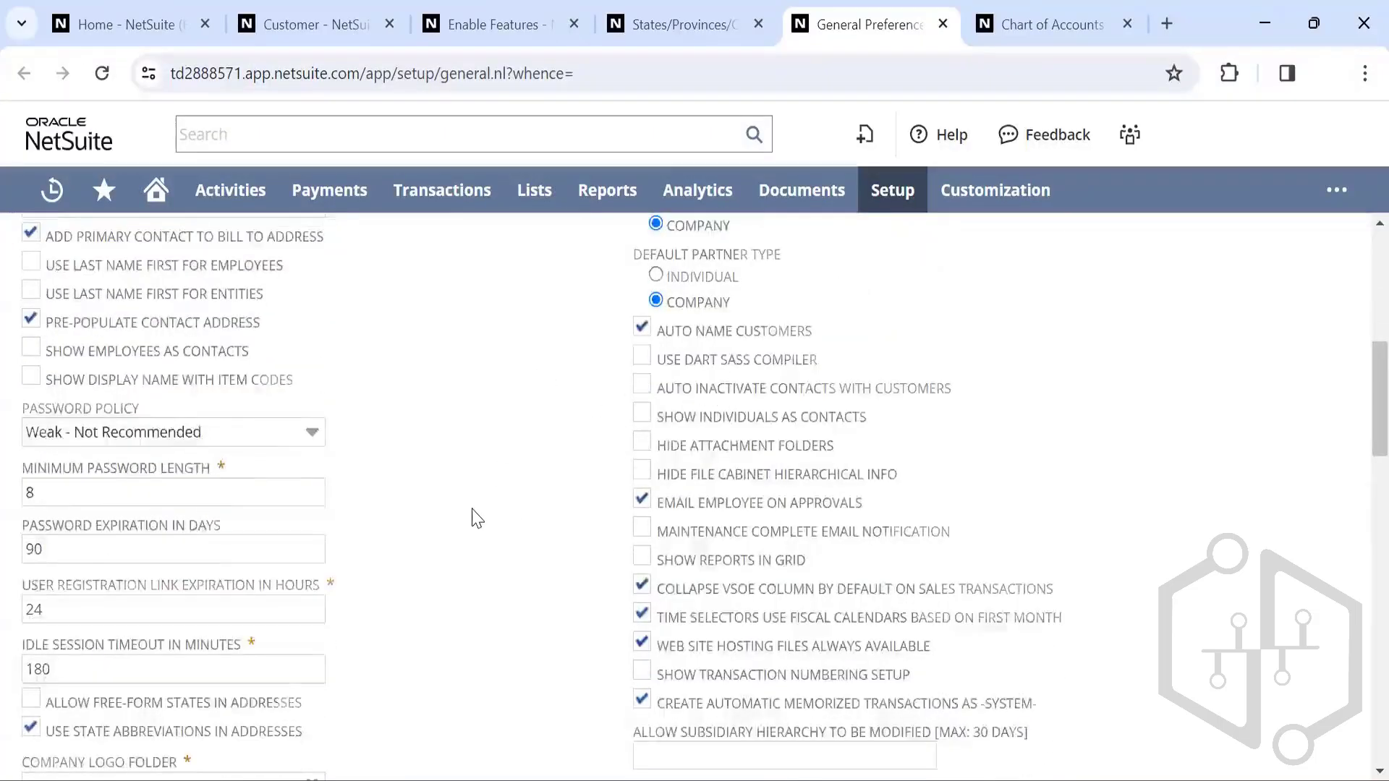
scroll(476, 517, up, 6)
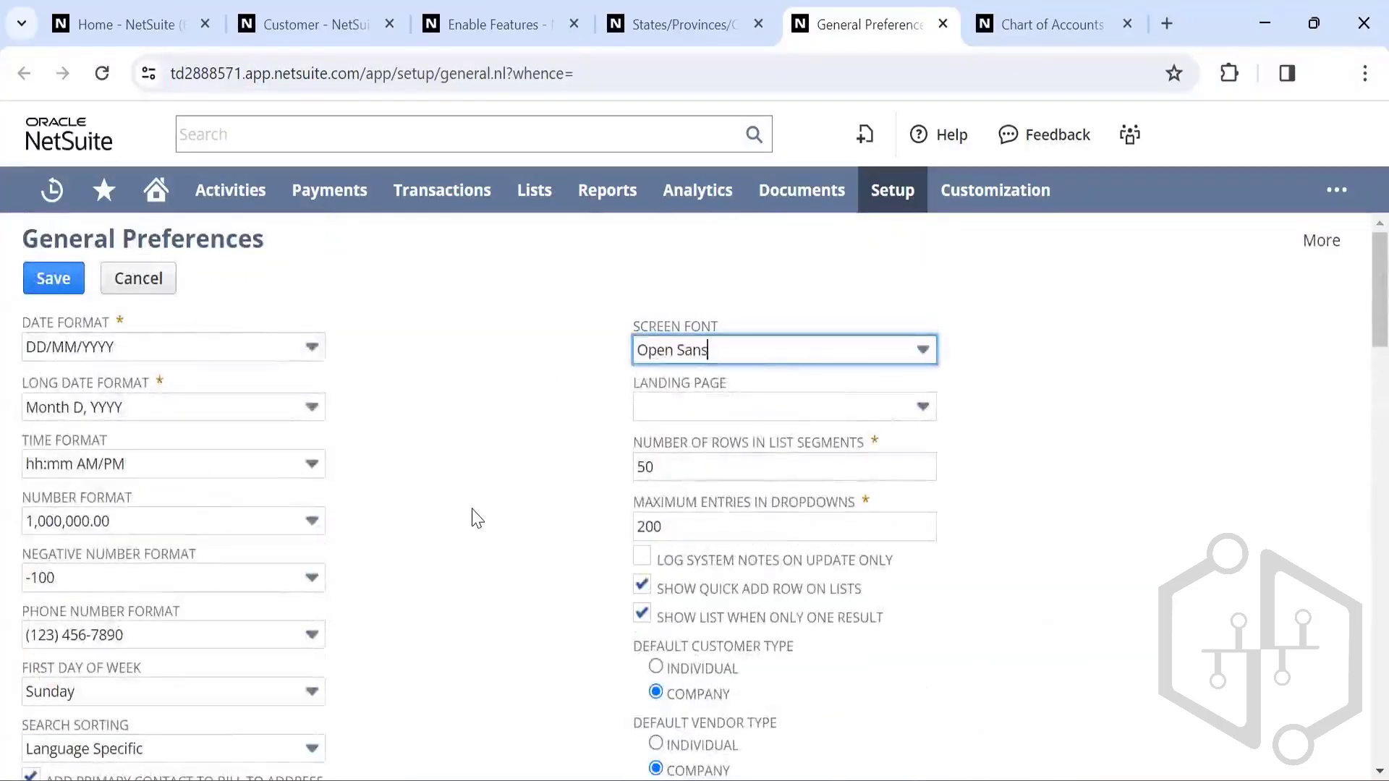
scroll(476, 518, down, 2)
scroll(477, 518, up, 2)
scroll(477, 518, down, 10)
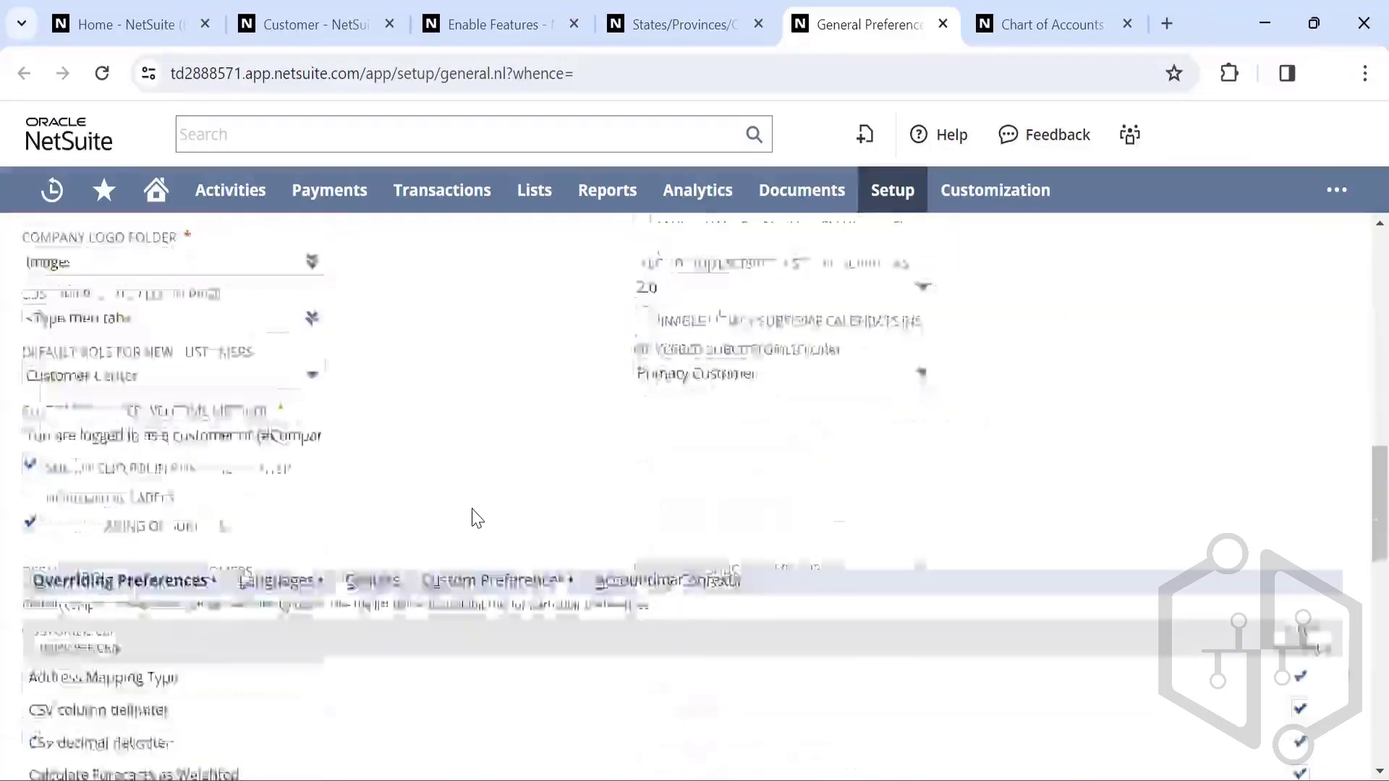
scroll(475, 518, up, 15)
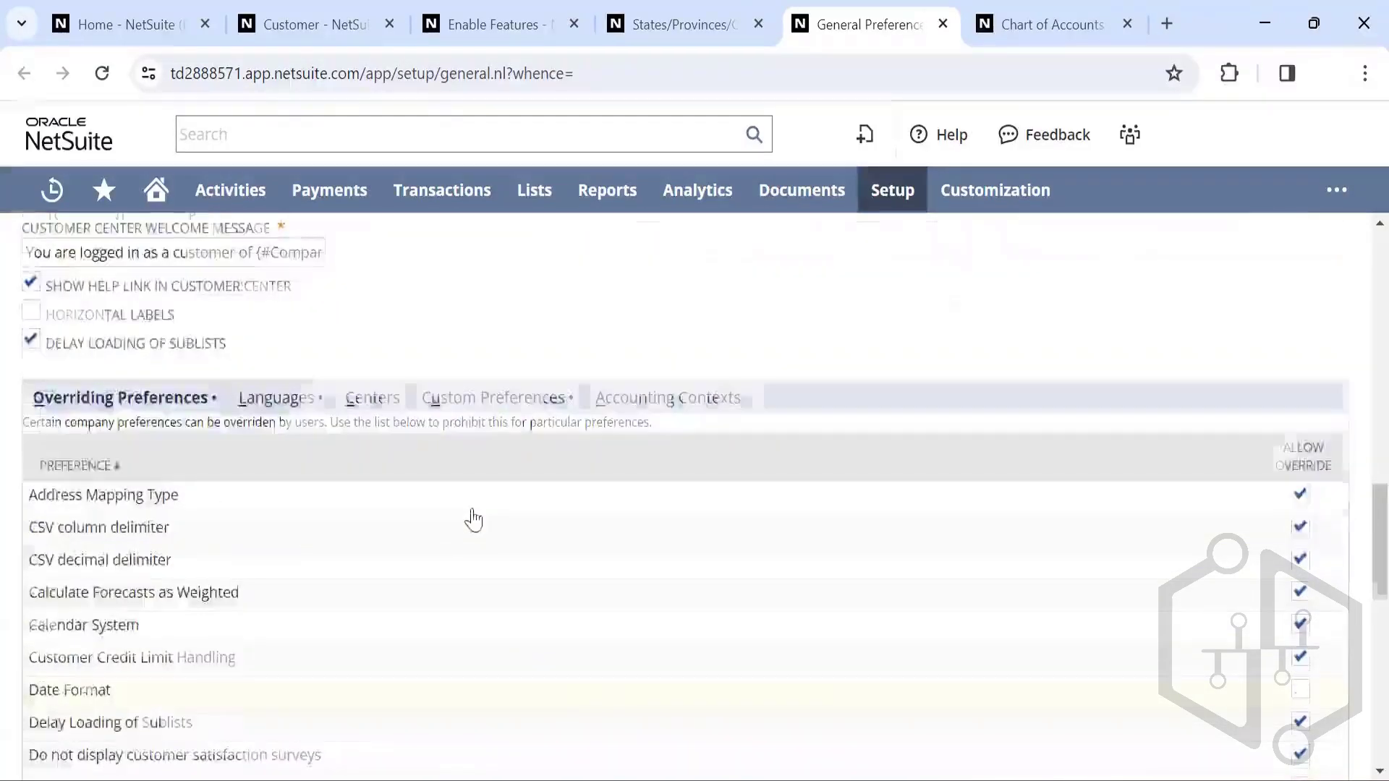
scroll(468, 384, up, 12)
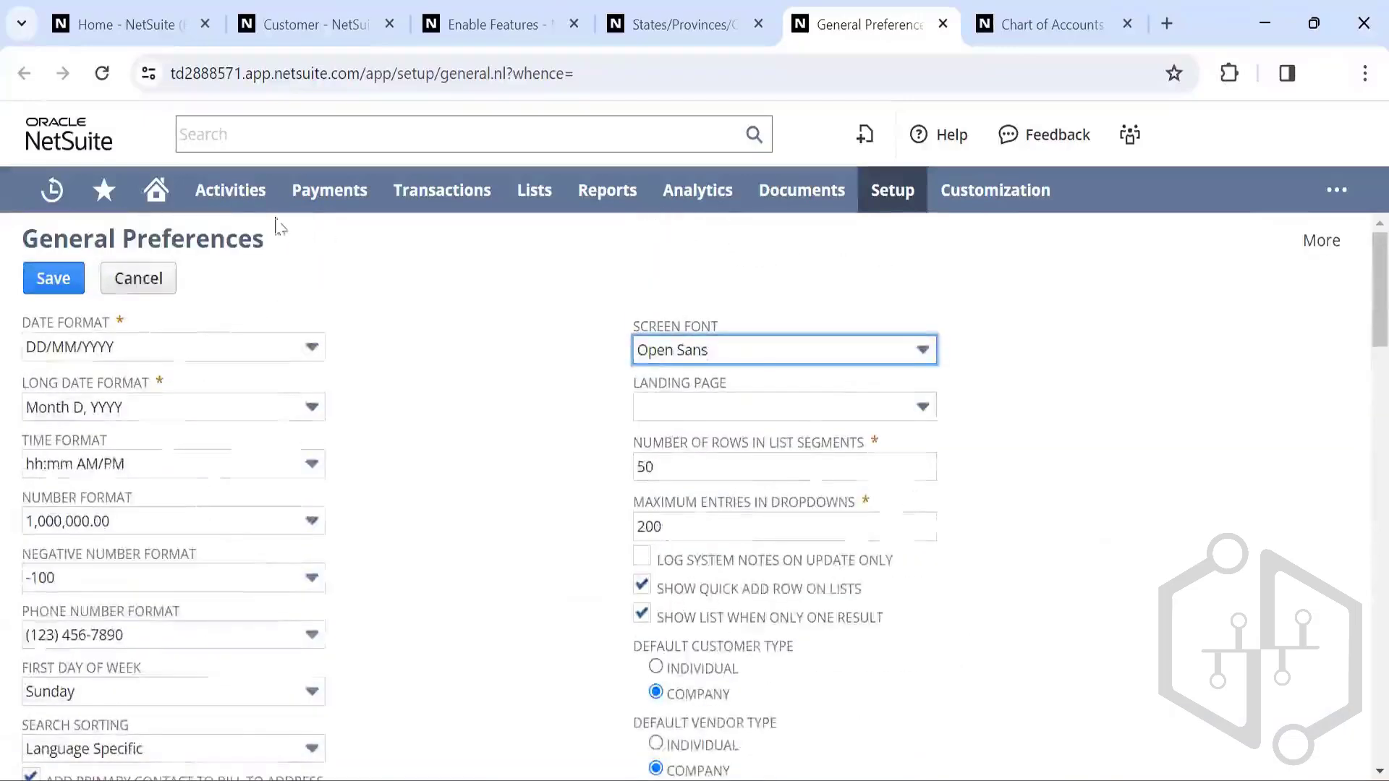
Step: Open the personal Set Preferences page and enter the user's nickname in the user profile
mouse_move(155, 194)
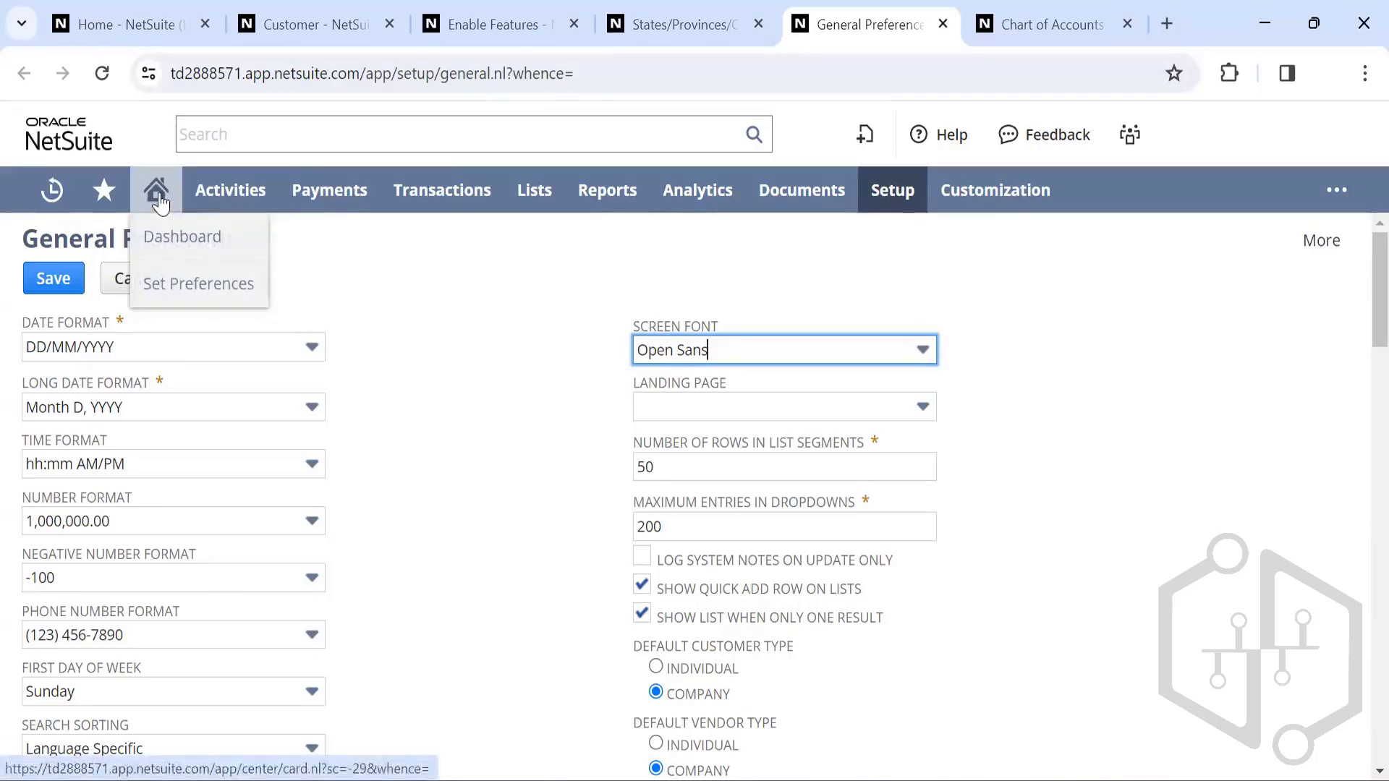
click(186, 286)
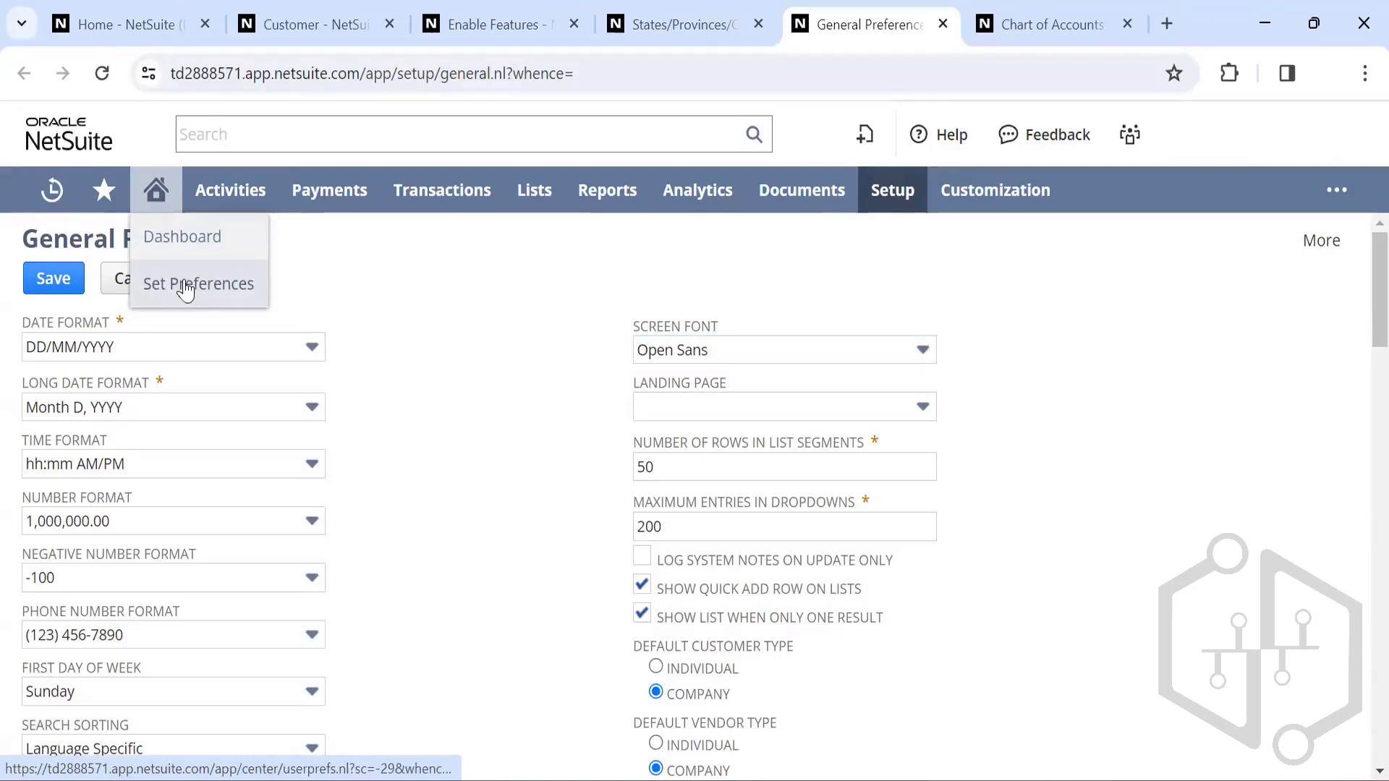
click(789, 222)
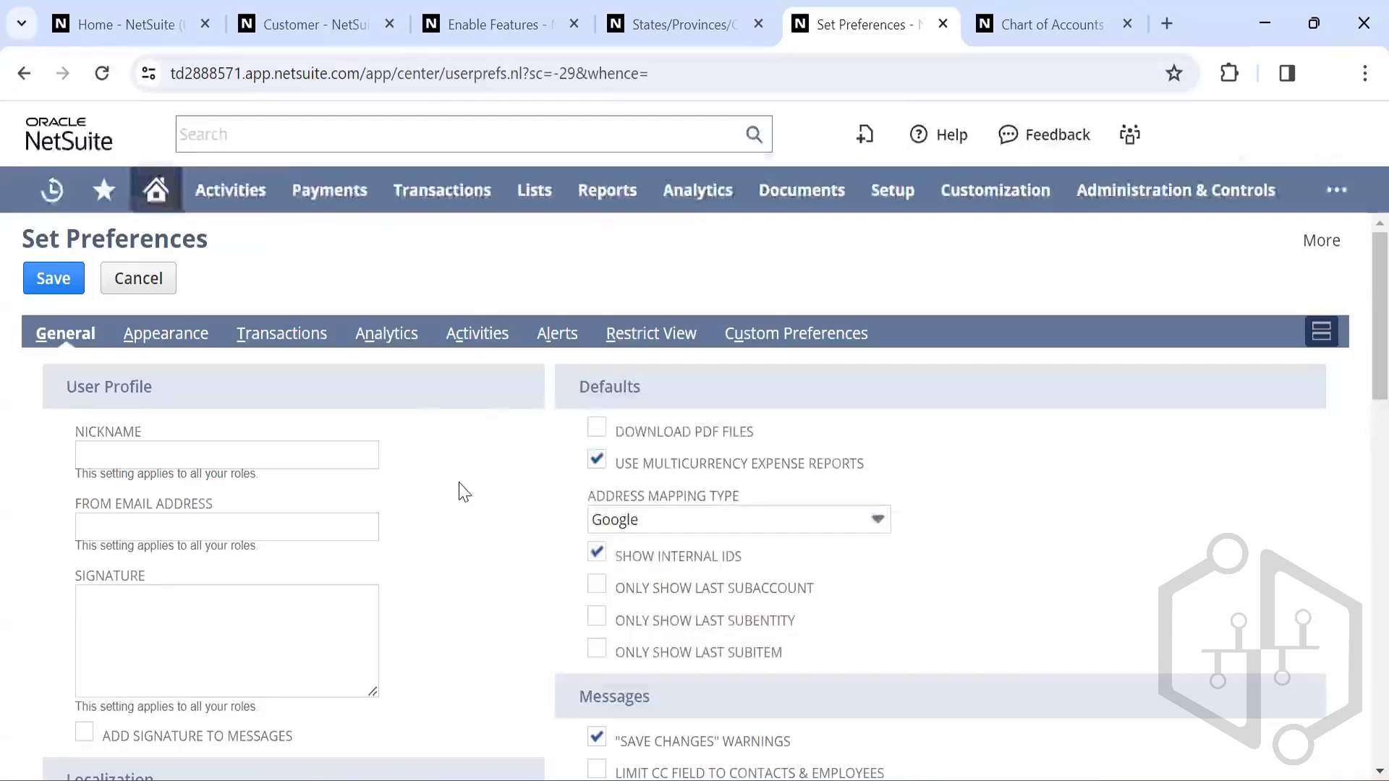
scroll(459, 492, down, 1)
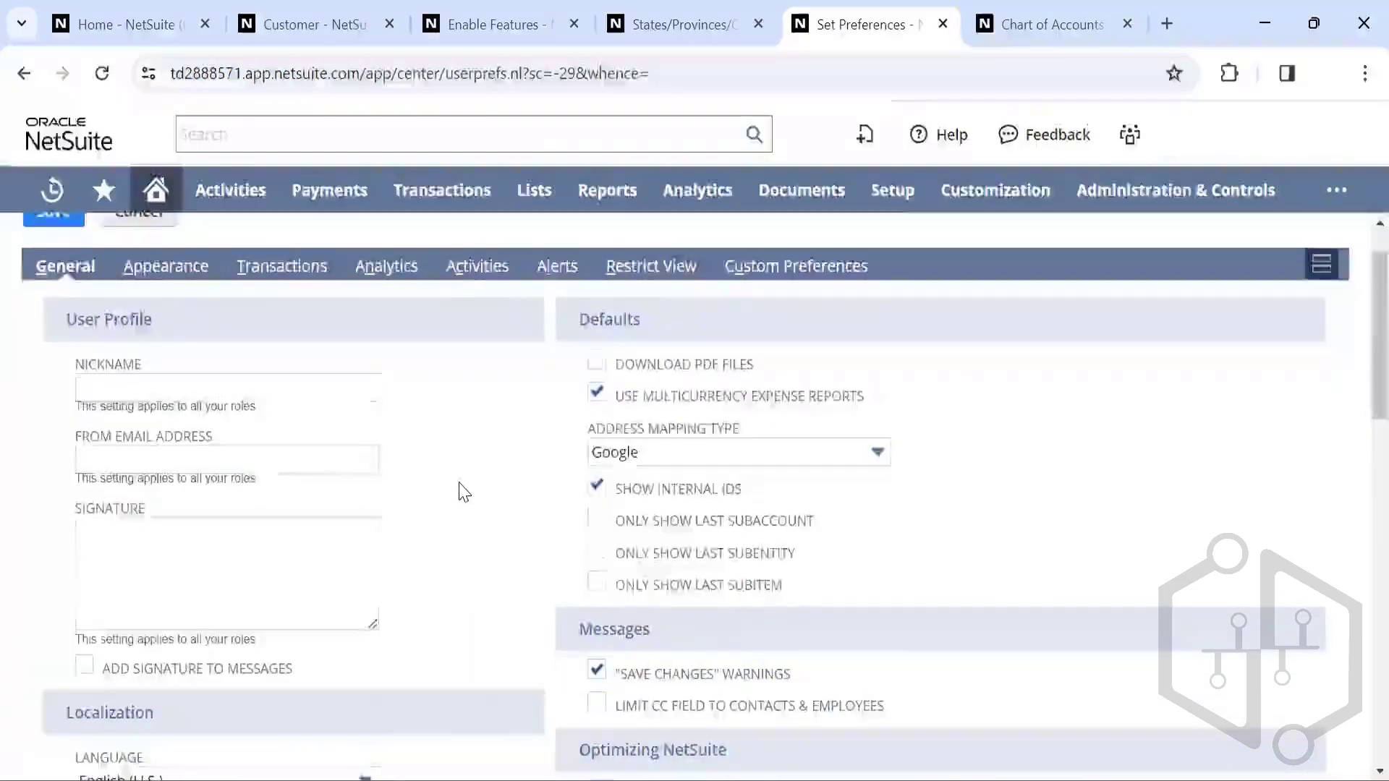
scroll(463, 492, up, 1)
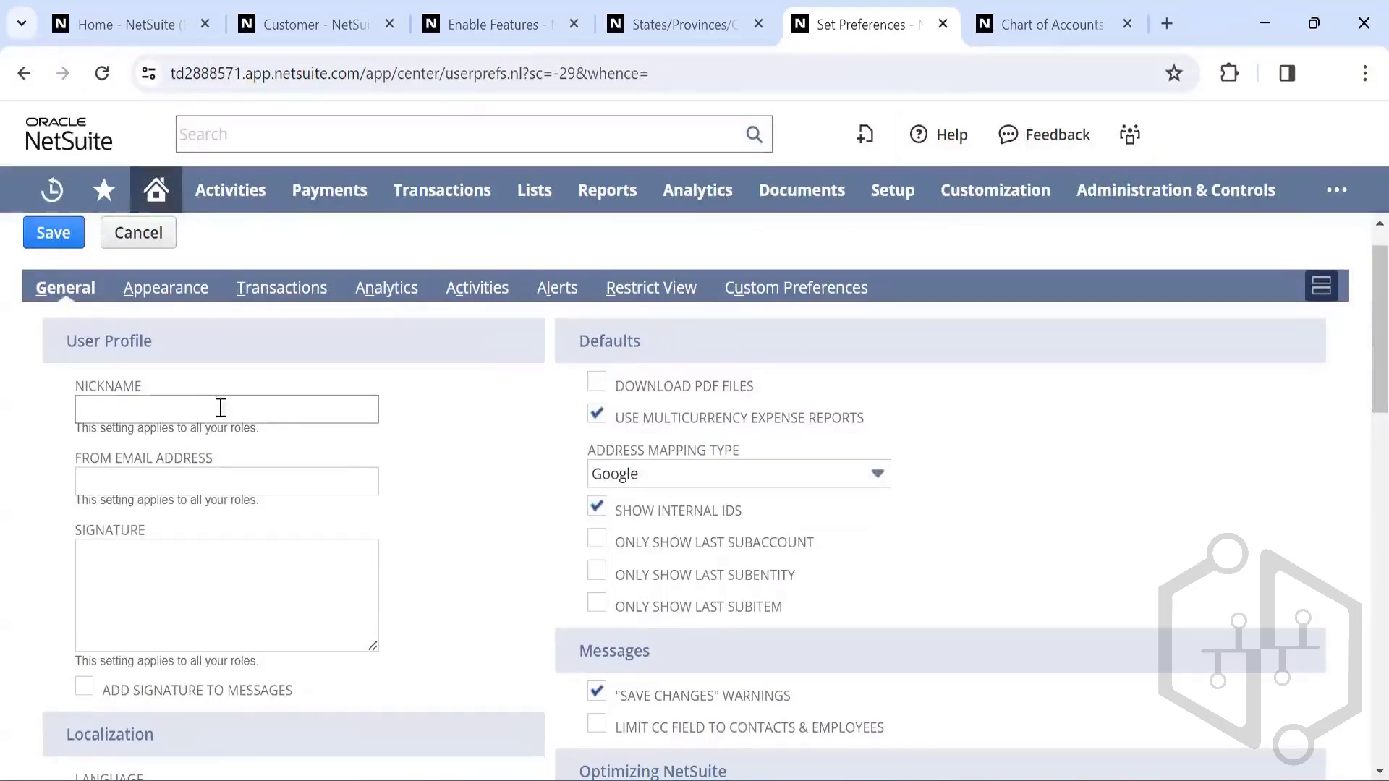
scroll(504, 515, down, 1)
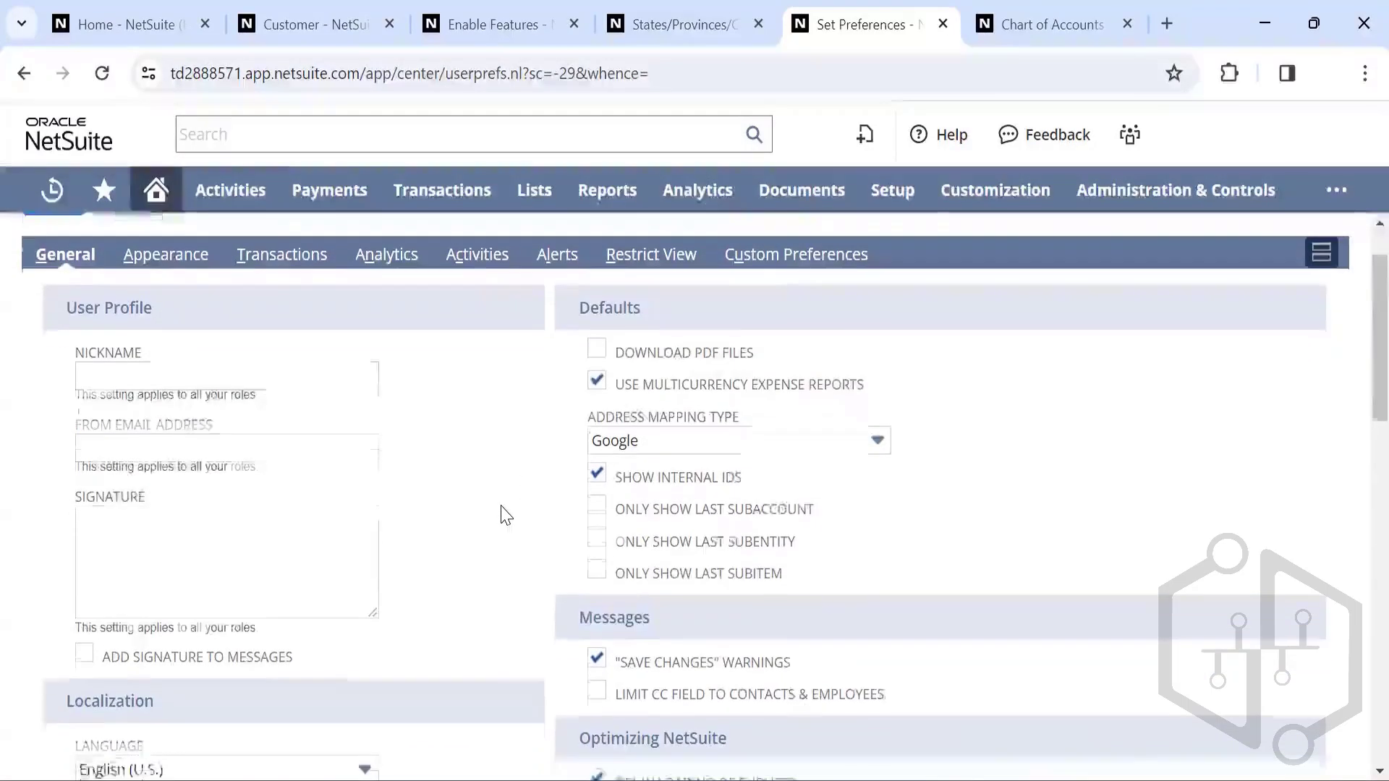
scroll(502, 514, up, 1)
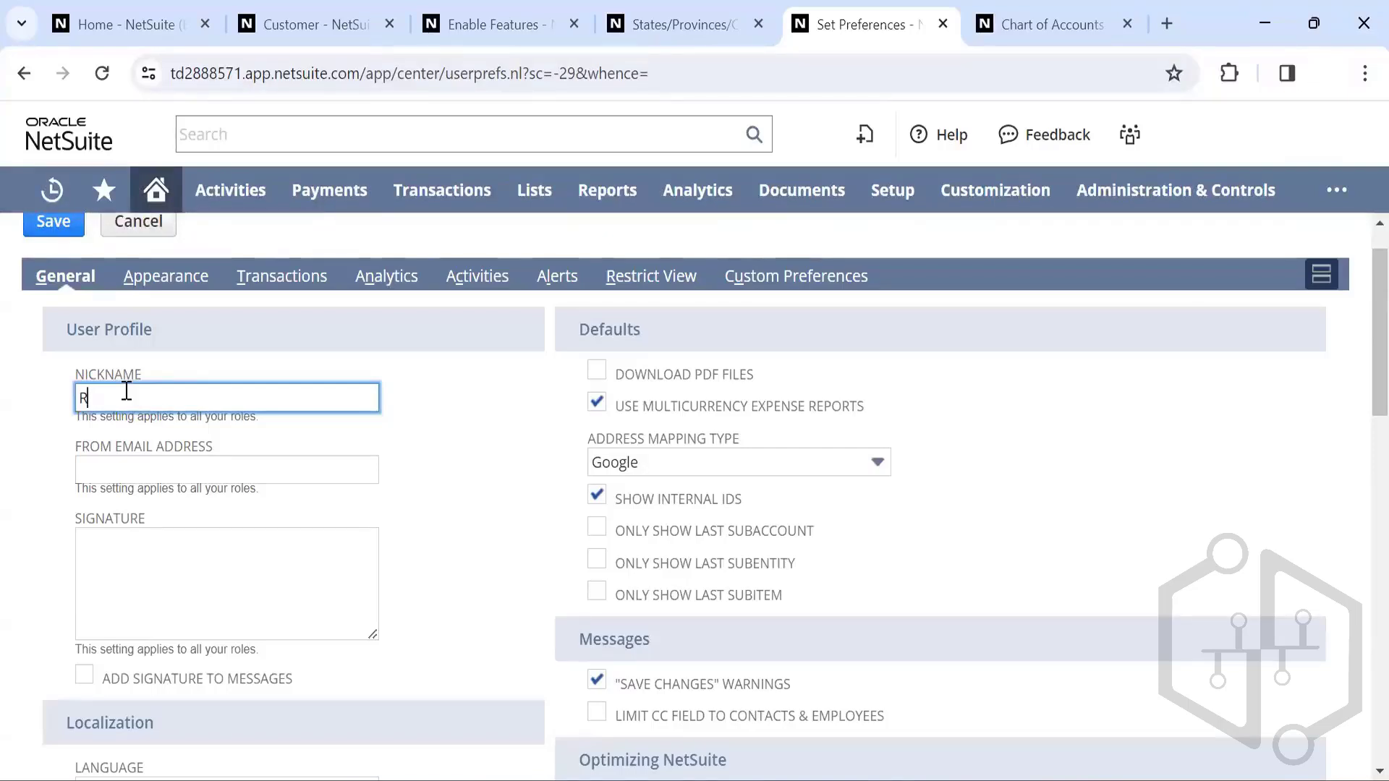
text(njit)
click(436, 520)
Step: Review the signature, localization, optimization and formatting settings in the general section of Set Preferences
scroll(186, 601, down, 1)
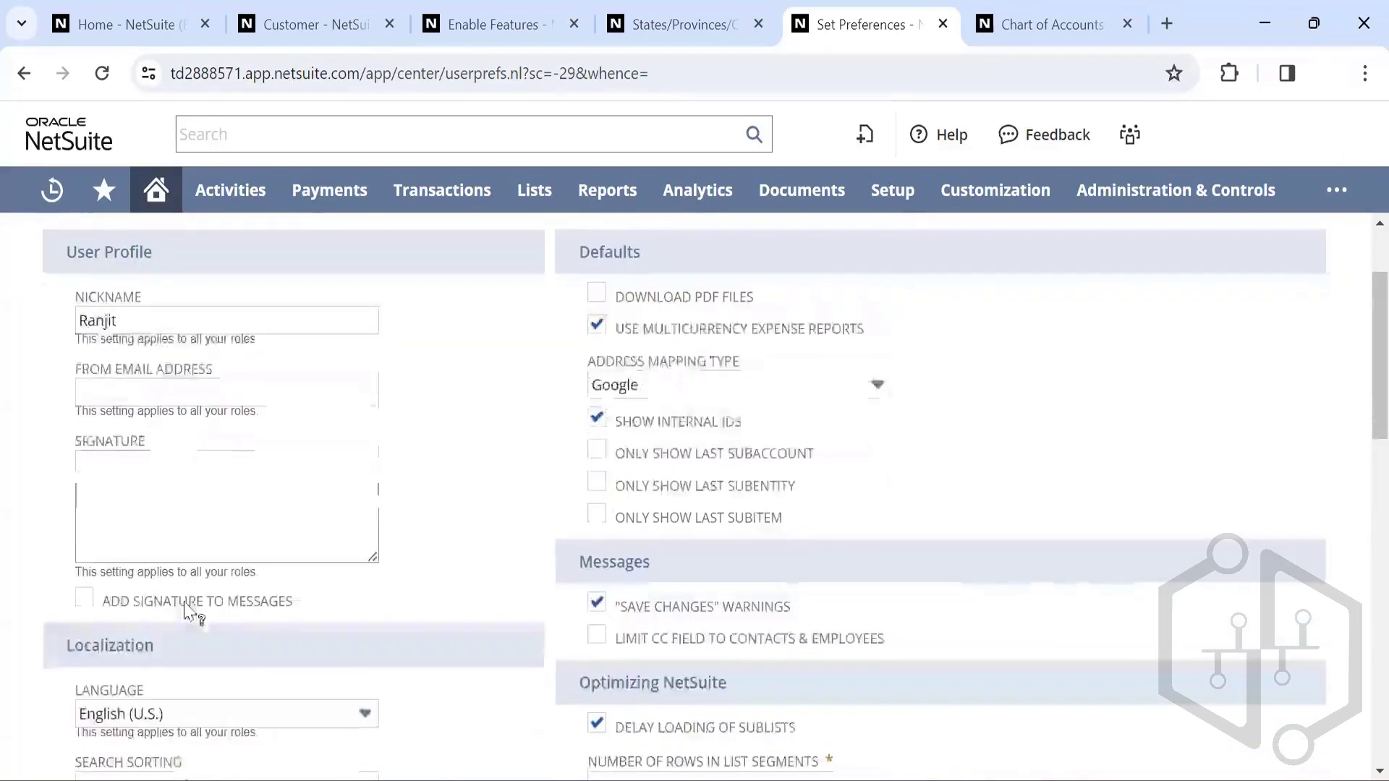
click(124, 485)
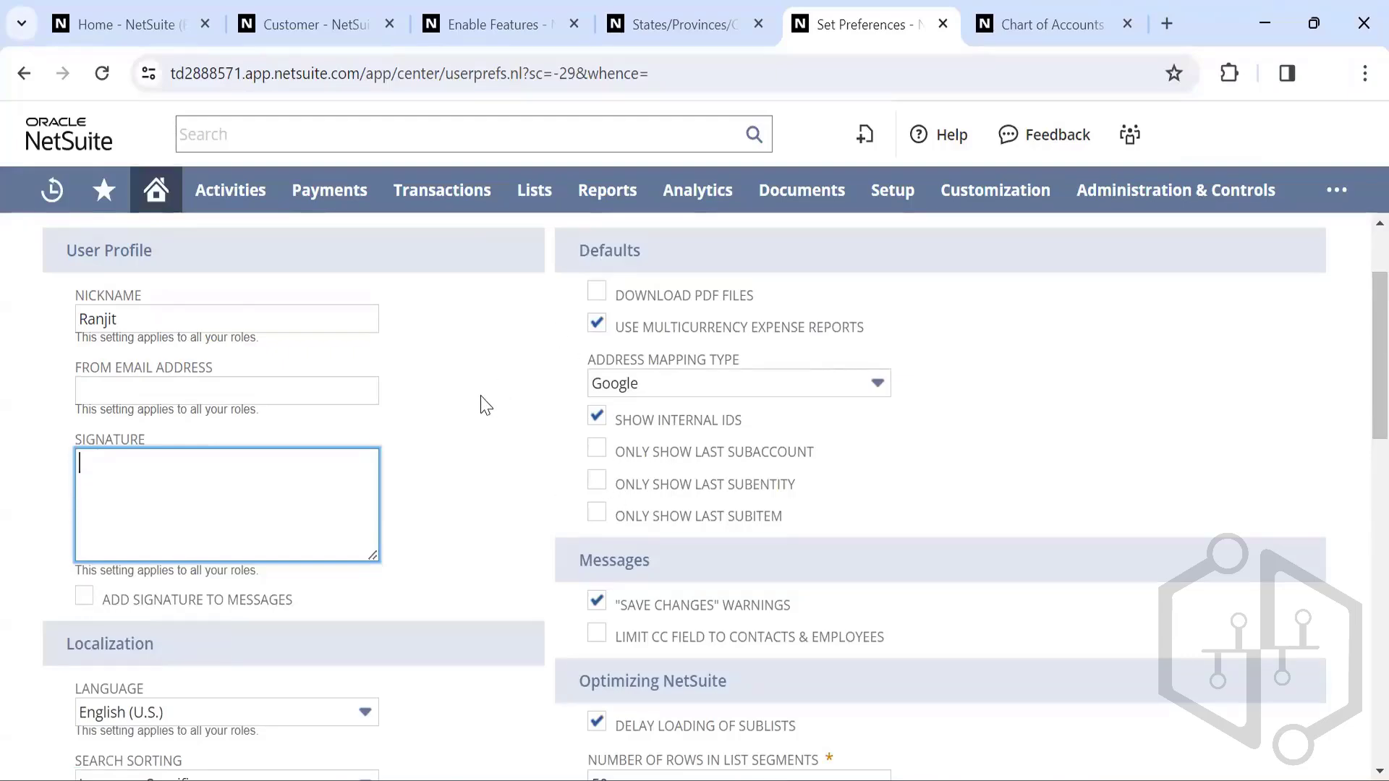
scroll(443, 426, down, 2)
scroll(449, 427, down, 5)
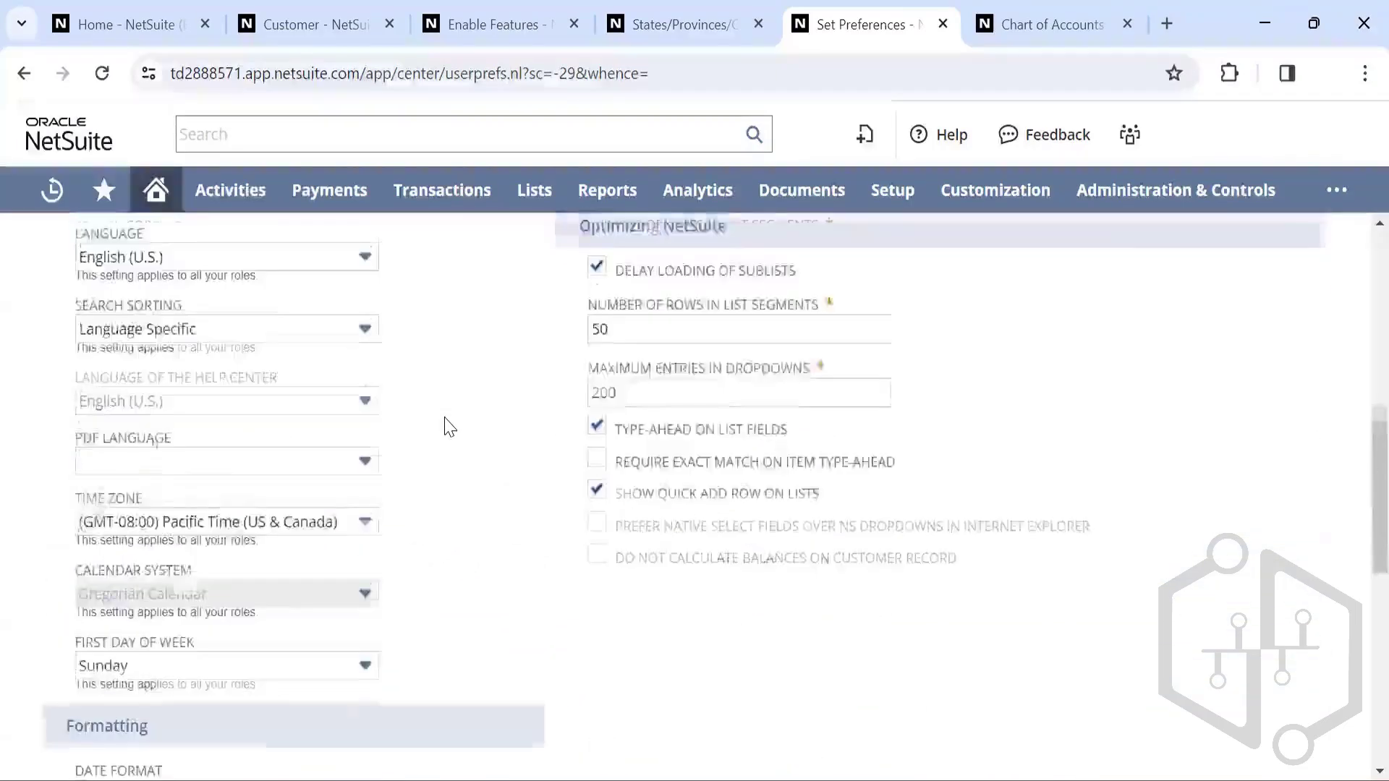
scroll(446, 426, up, 2)
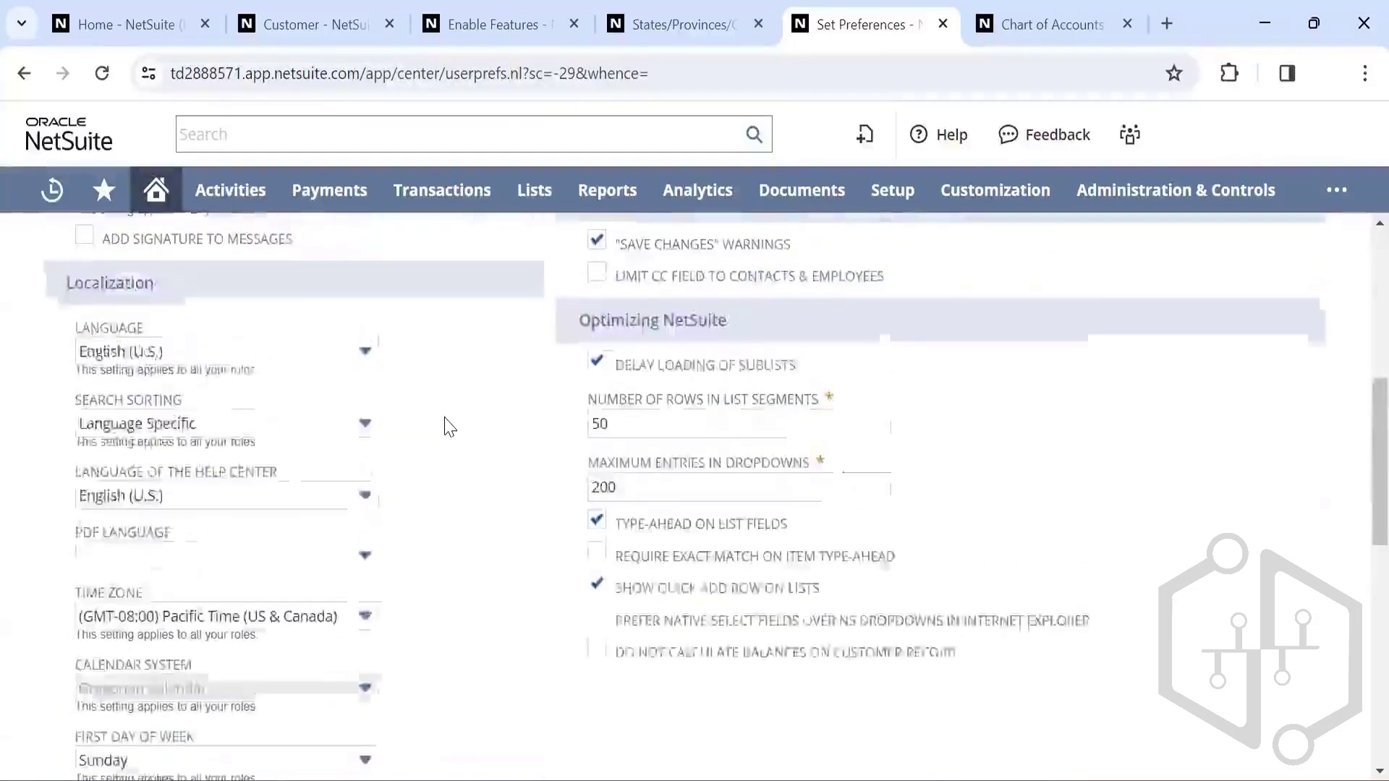
scroll(231, 521, down, 4)
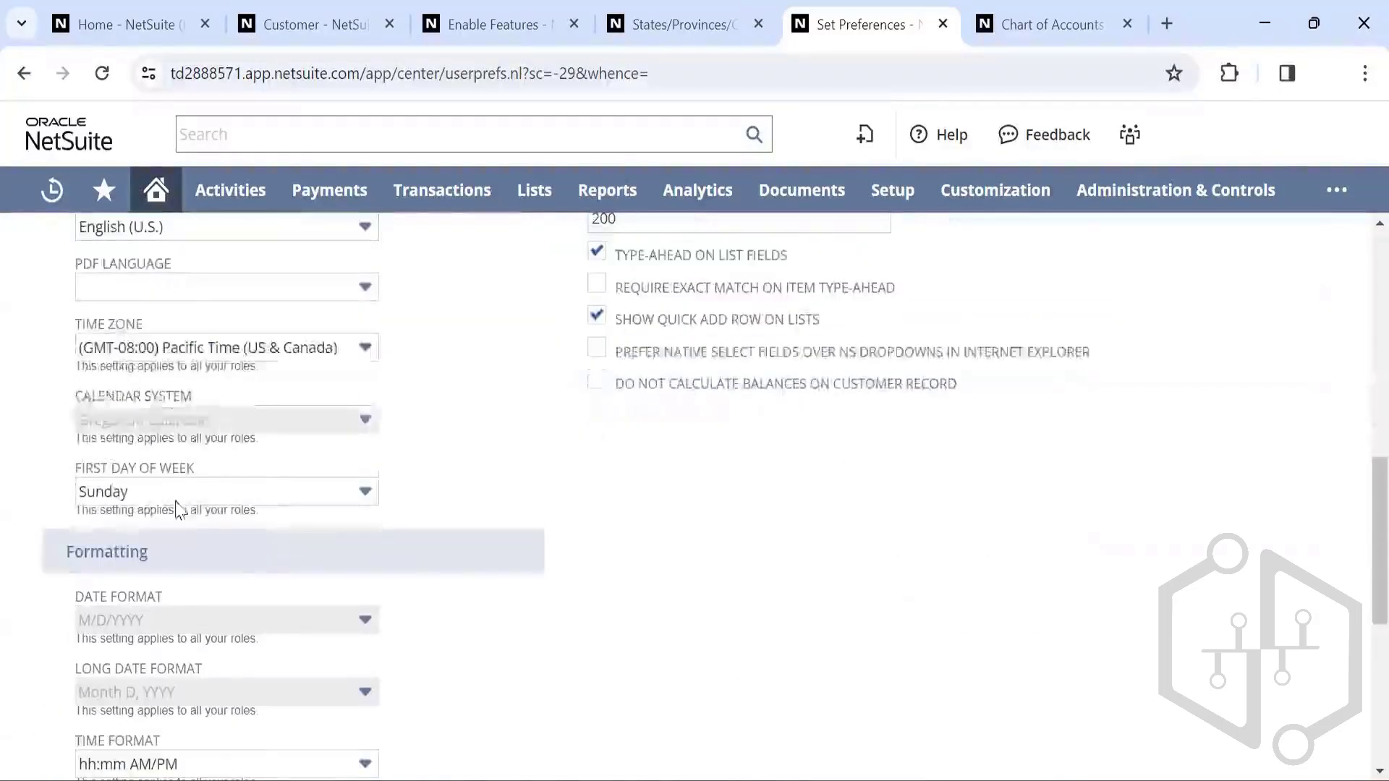
scroll(266, 558, down, 3)
scroll(267, 558, down, 3)
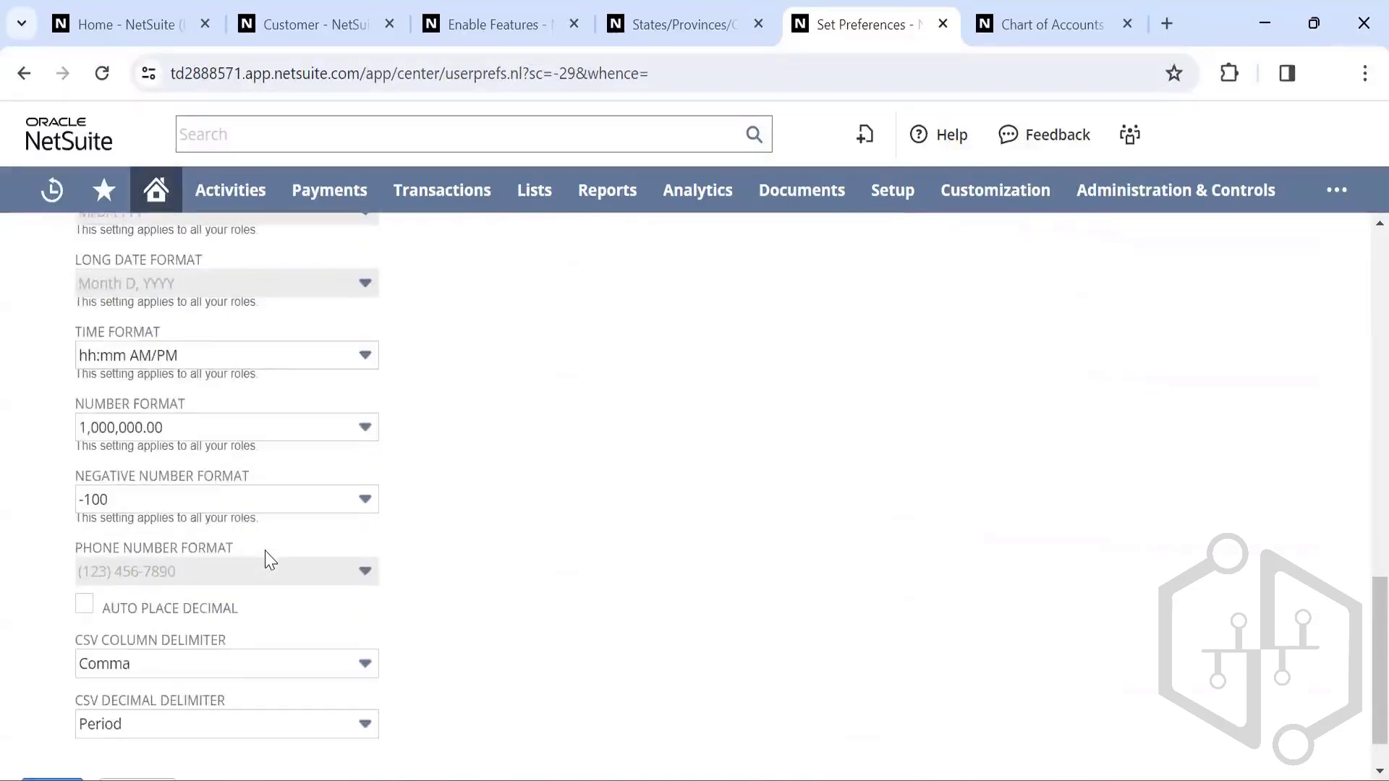
scroll(267, 557, up, 15)
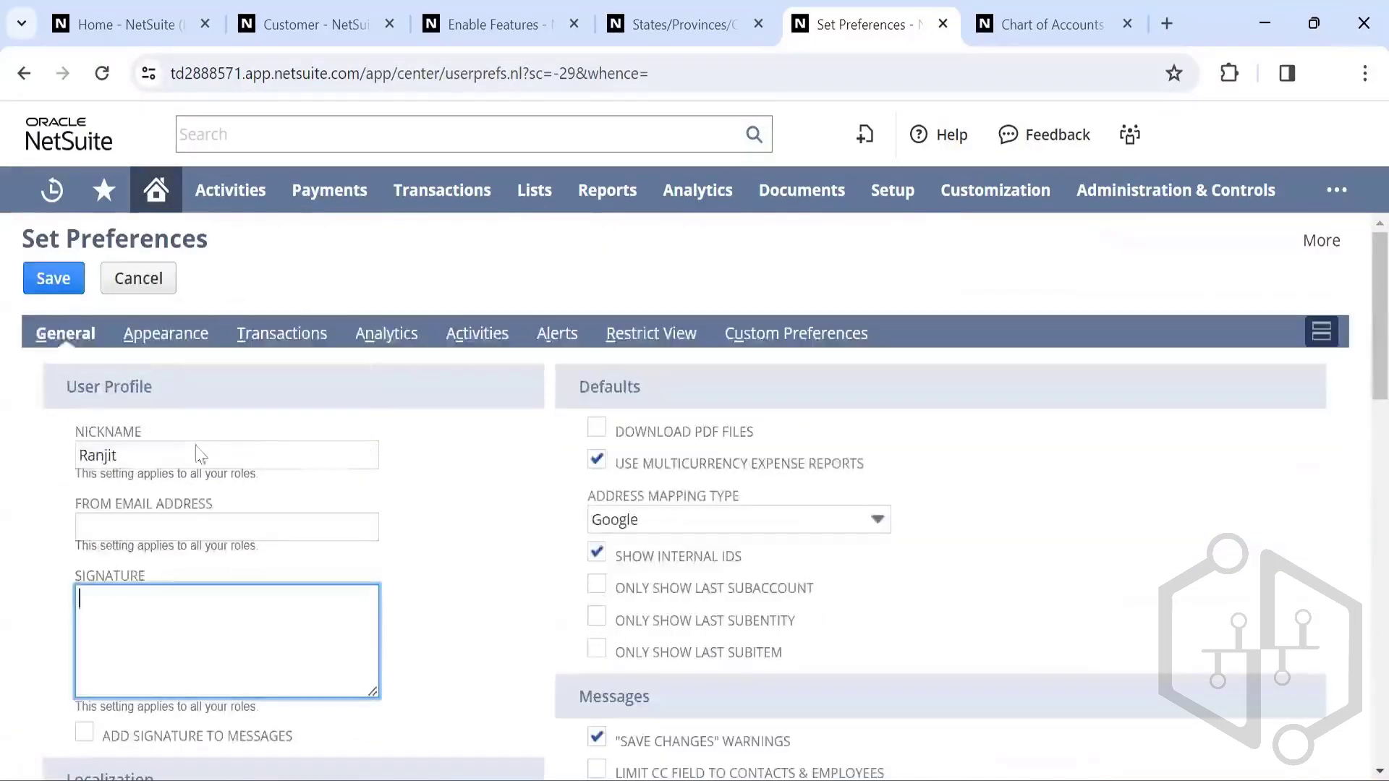
Step: Set the color theme to Basic : Moss Green in the appearance preferences
click(163, 334)
scroll(403, 571, down, 1)
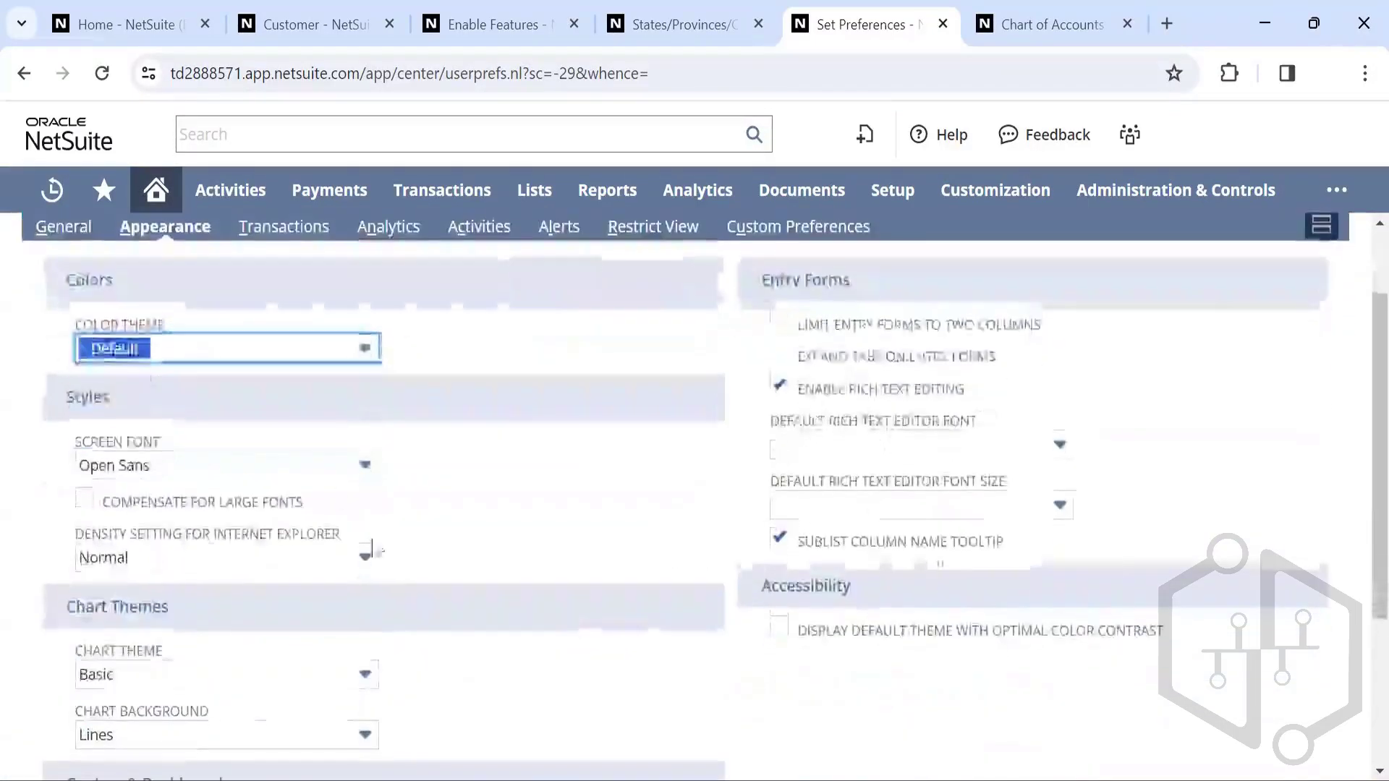
click(365, 347)
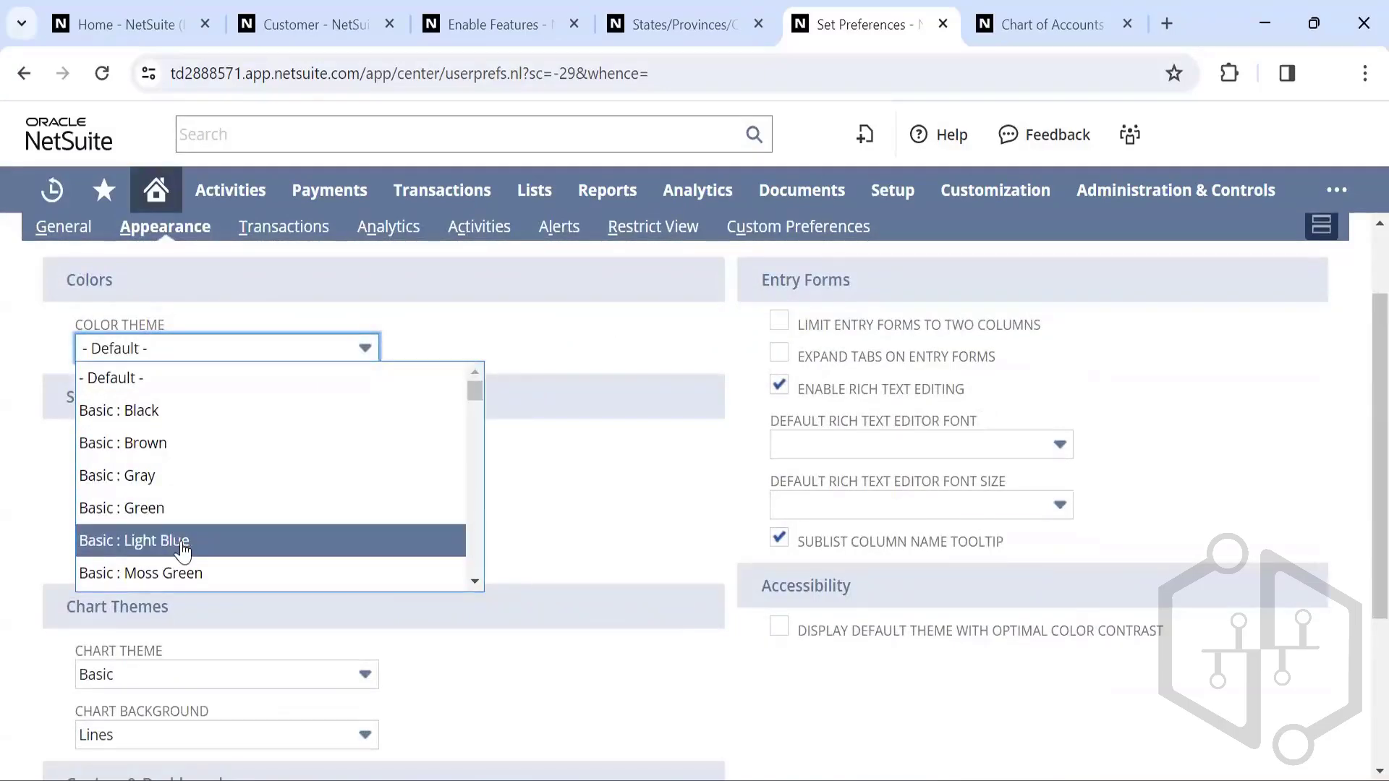
scroll(171, 502, down, 2)
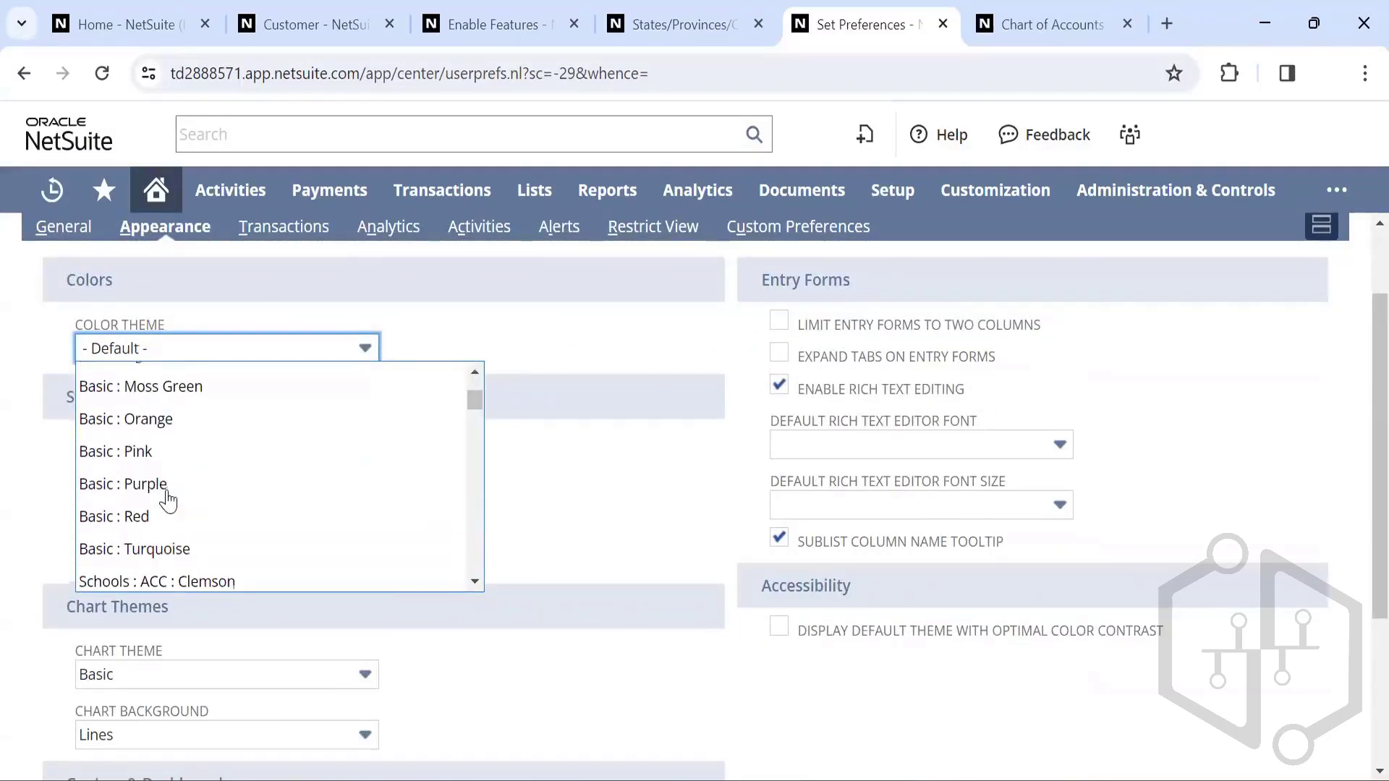
click(165, 389)
click(501, 459)
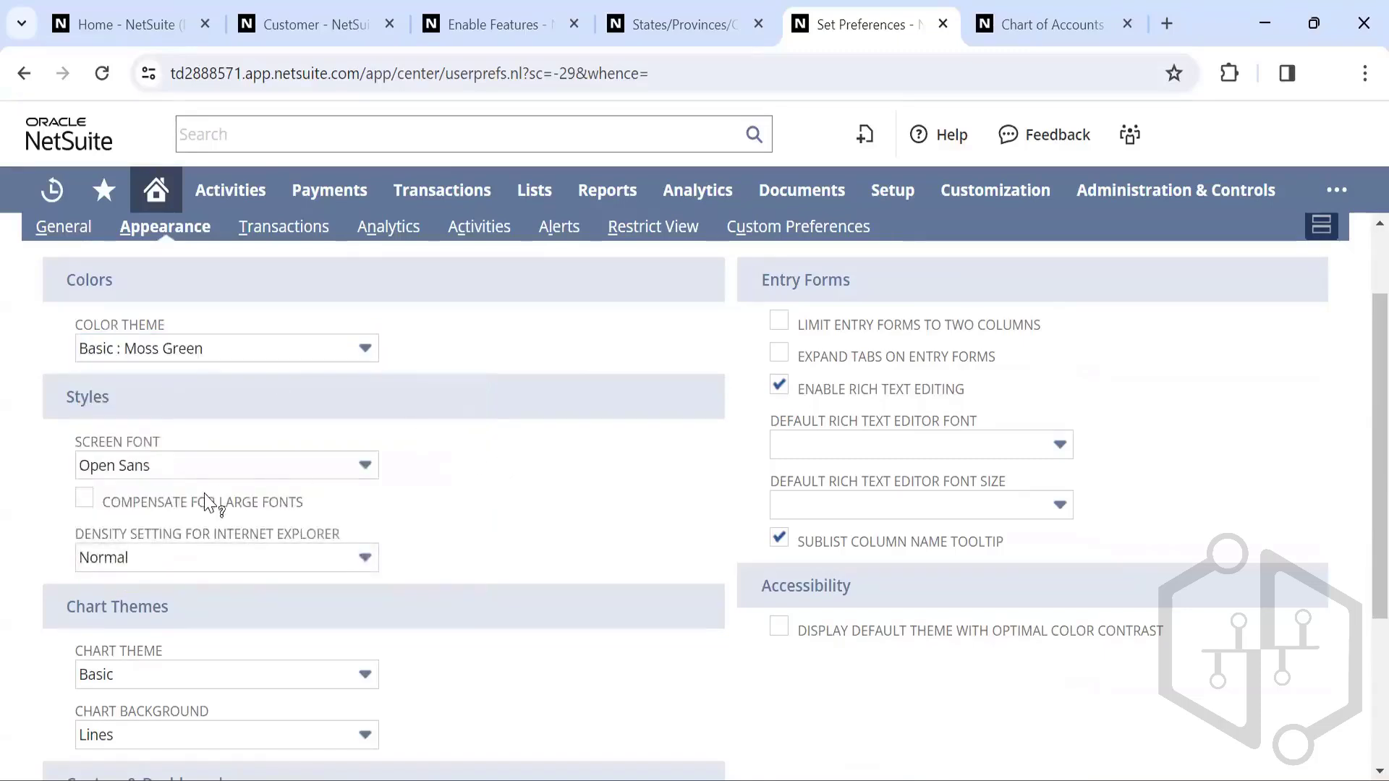
Step: Set the screen font to Tahoma and save the personal preferences
click(297, 469)
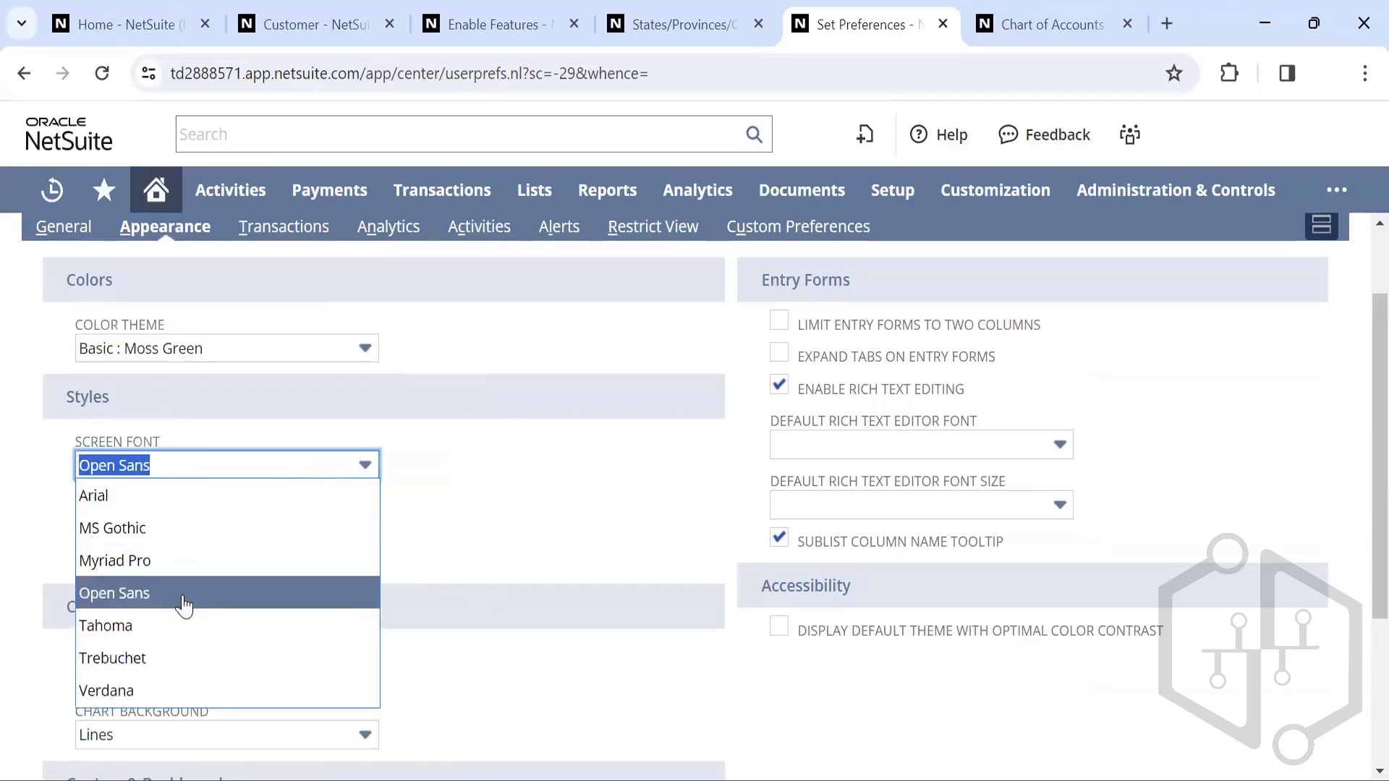
click(119, 627)
click(277, 486)
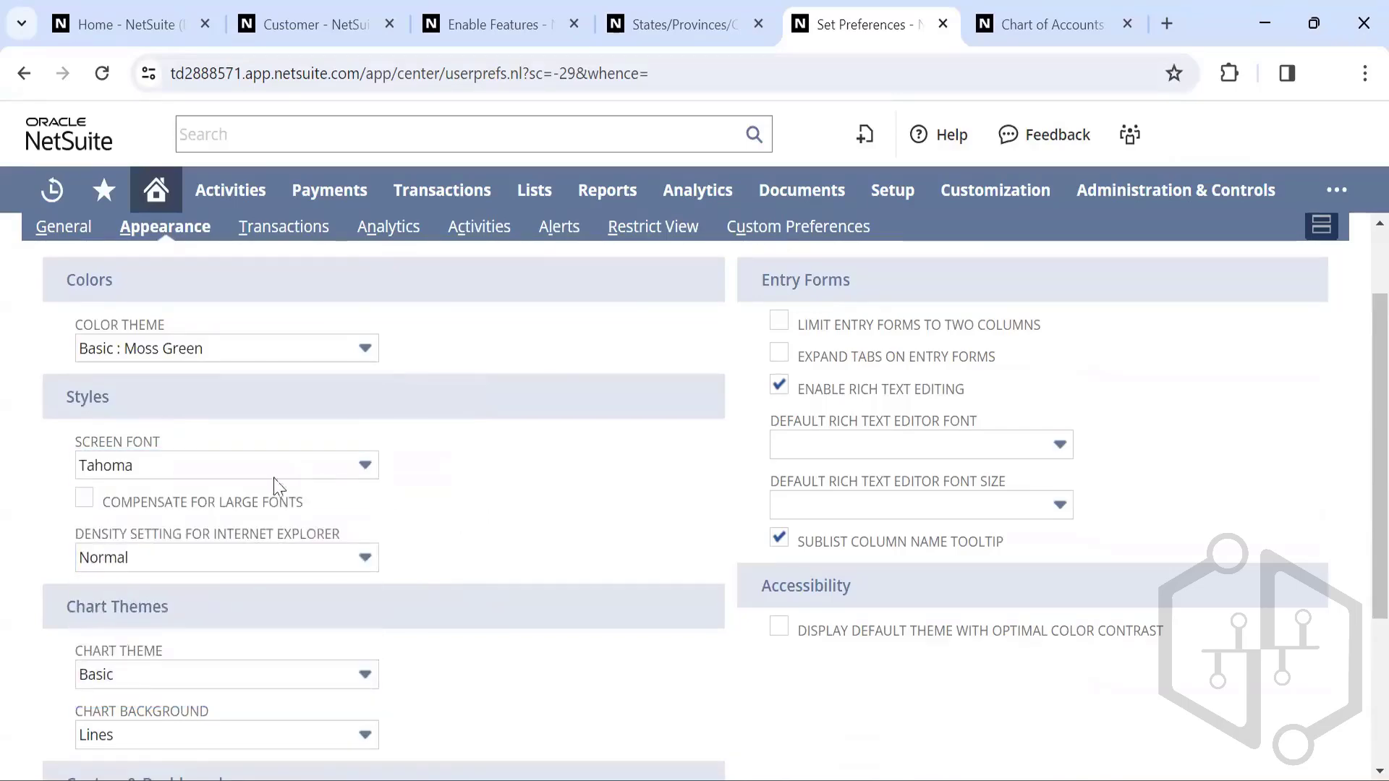
scroll(356, 530, down, 3)
scroll(365, 504, up, 5)
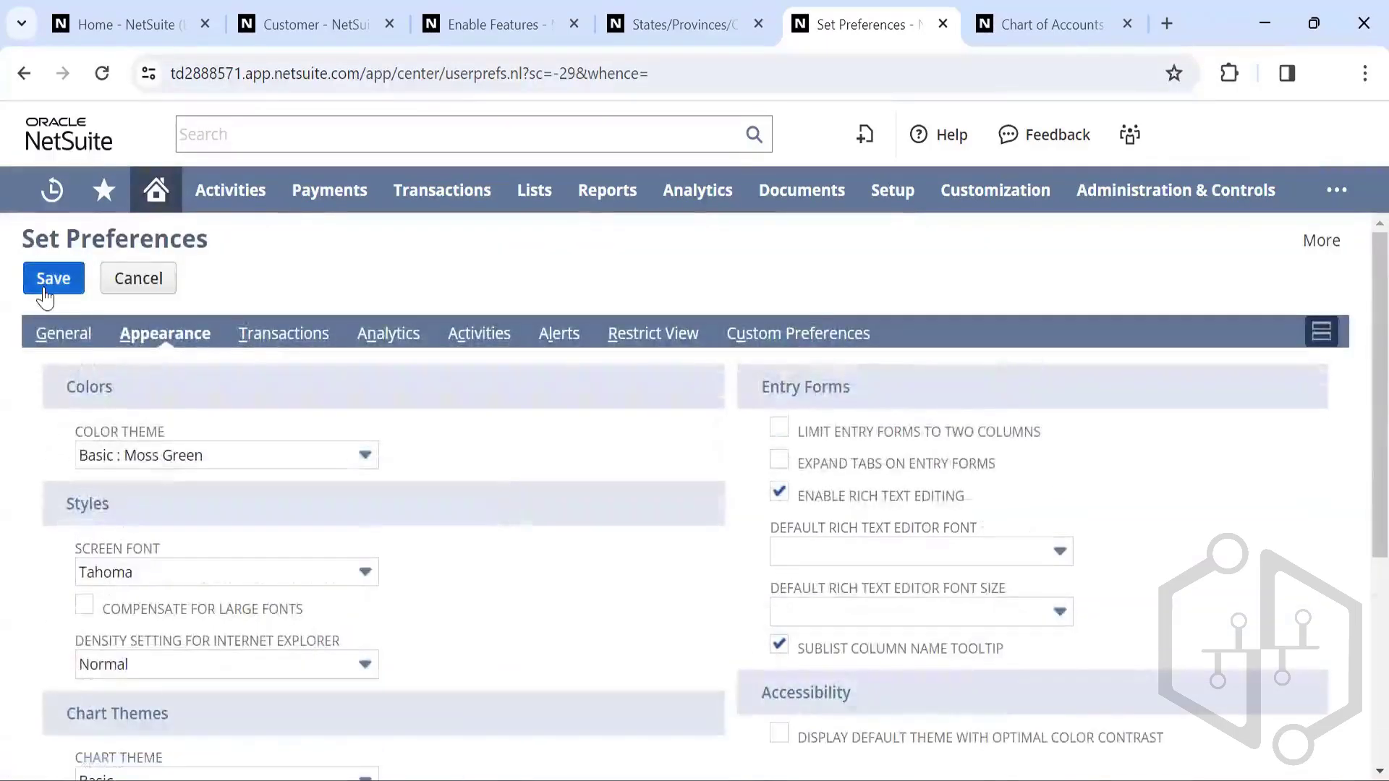
click(51, 283)
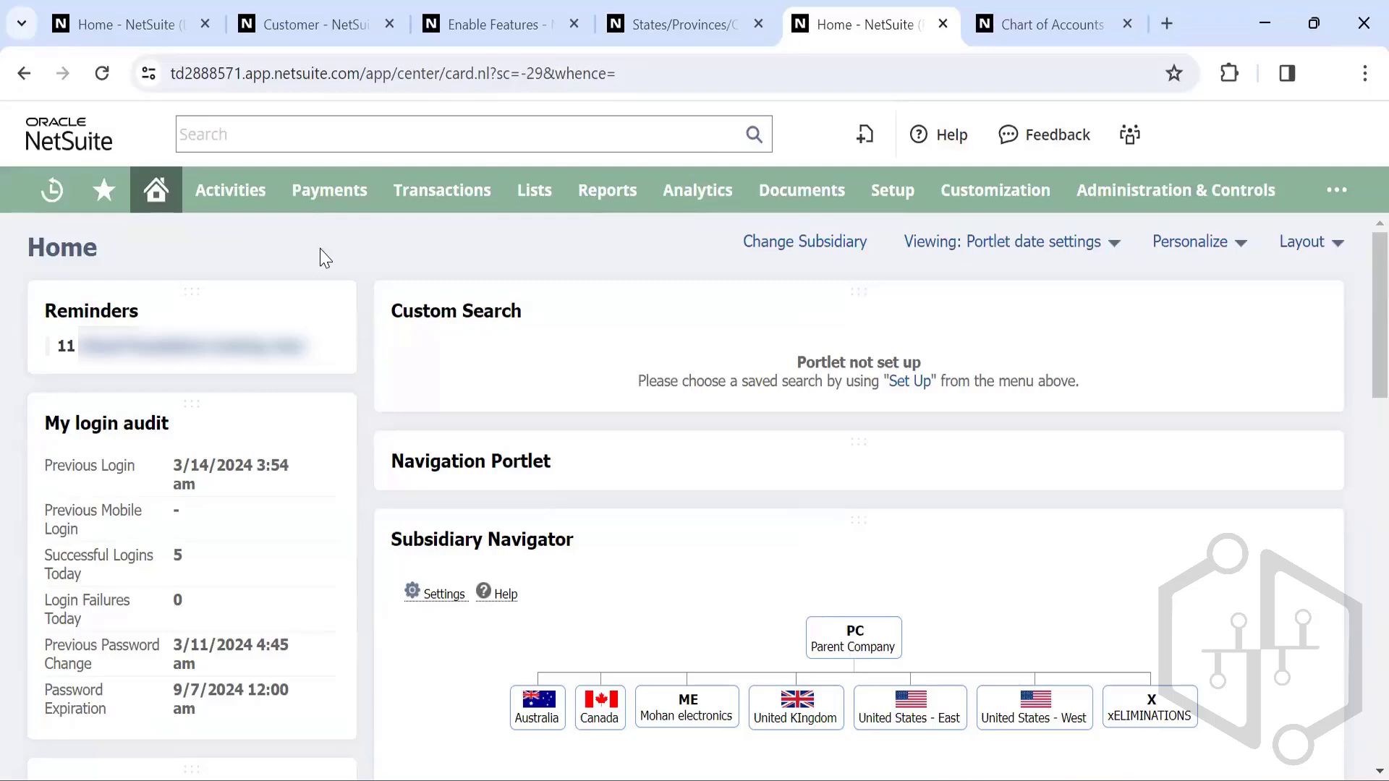
Step: Reopen Set Preferences and review the transaction settings and the reporting and search settings for analytics
mouse_move(156, 190)
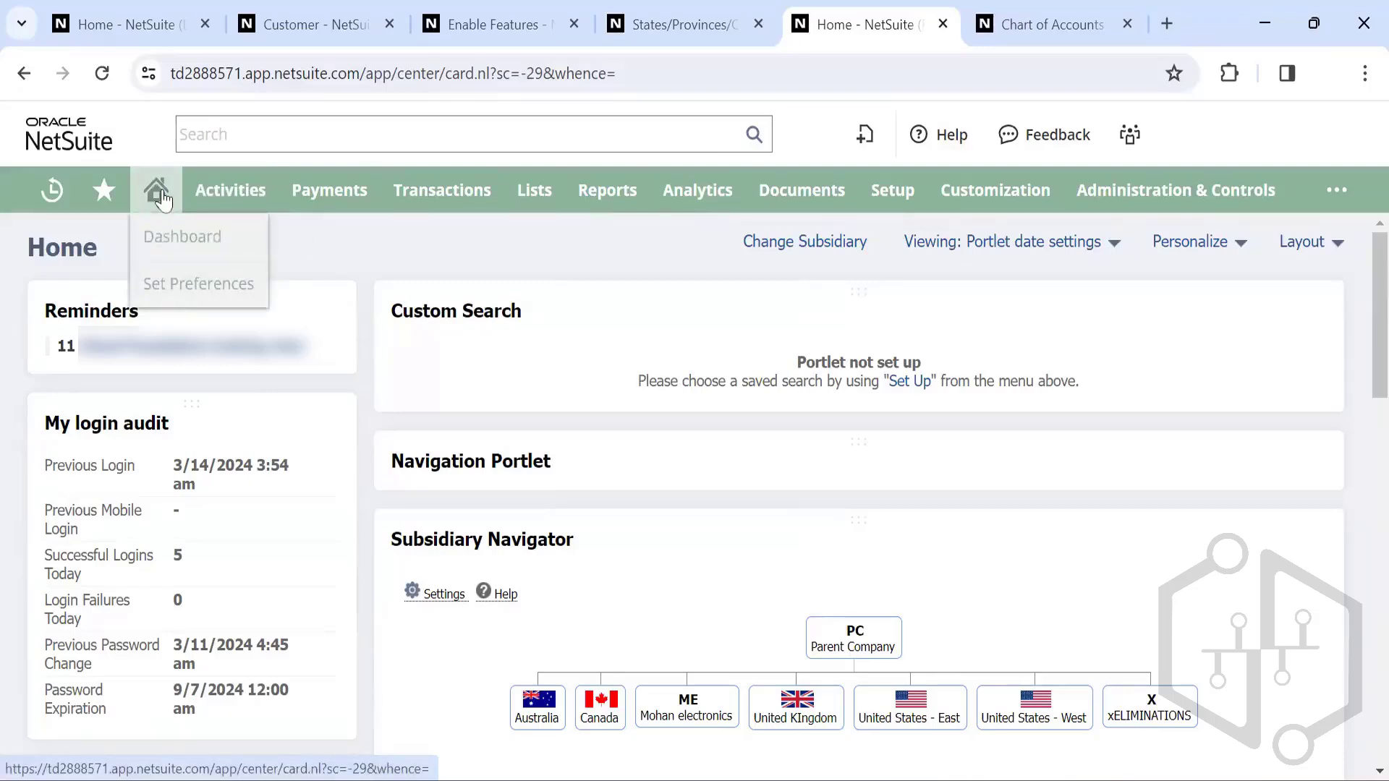
click(186, 288)
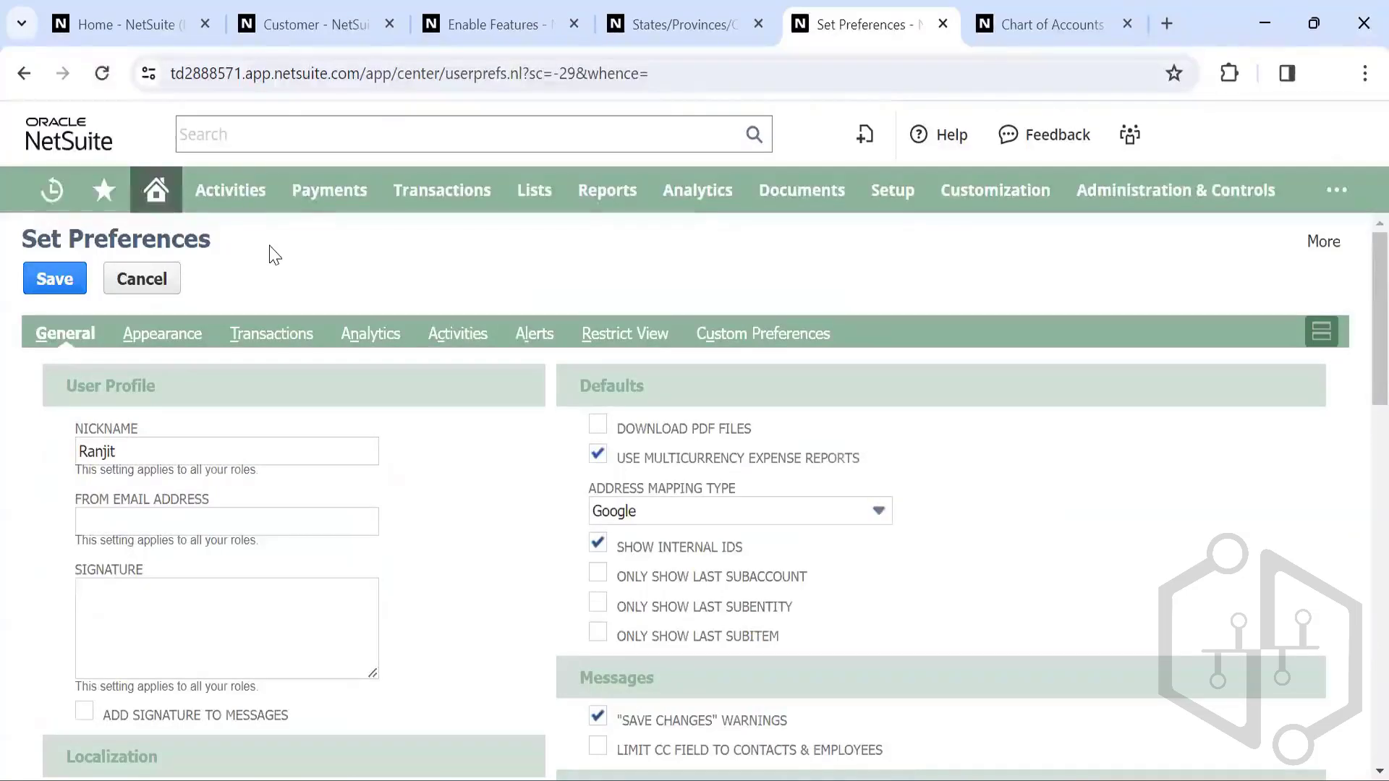
click(271, 337)
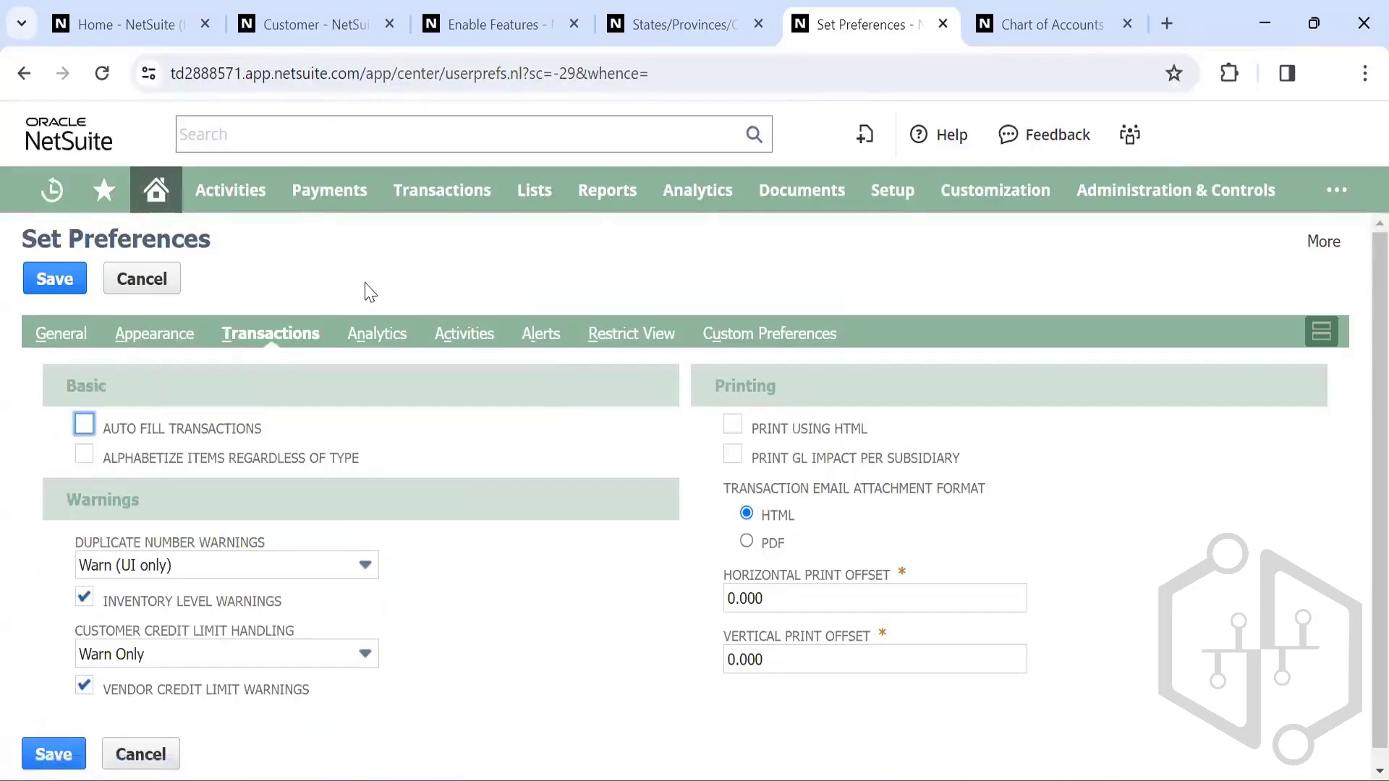
click(391, 345)
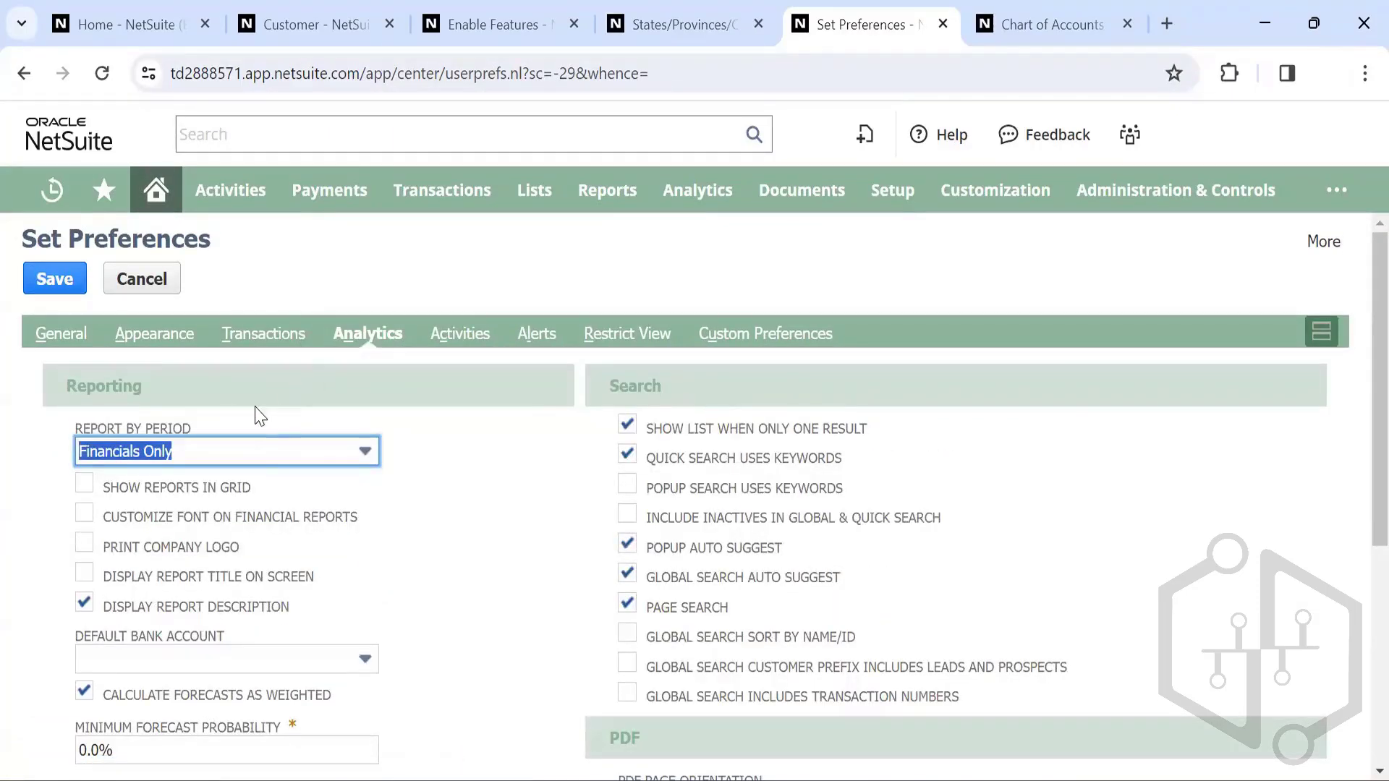
scroll(113, 477, down, 1)
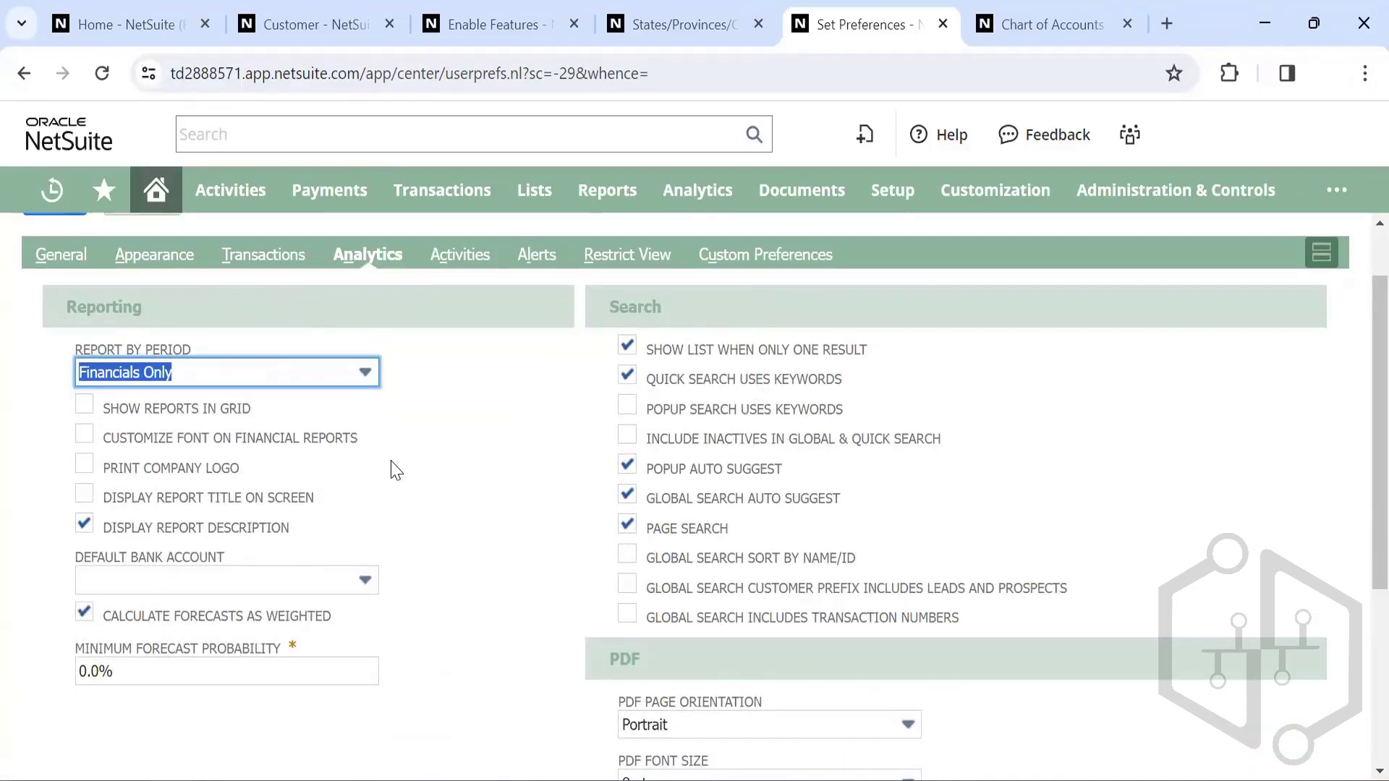
scroll(395, 470, up, 1)
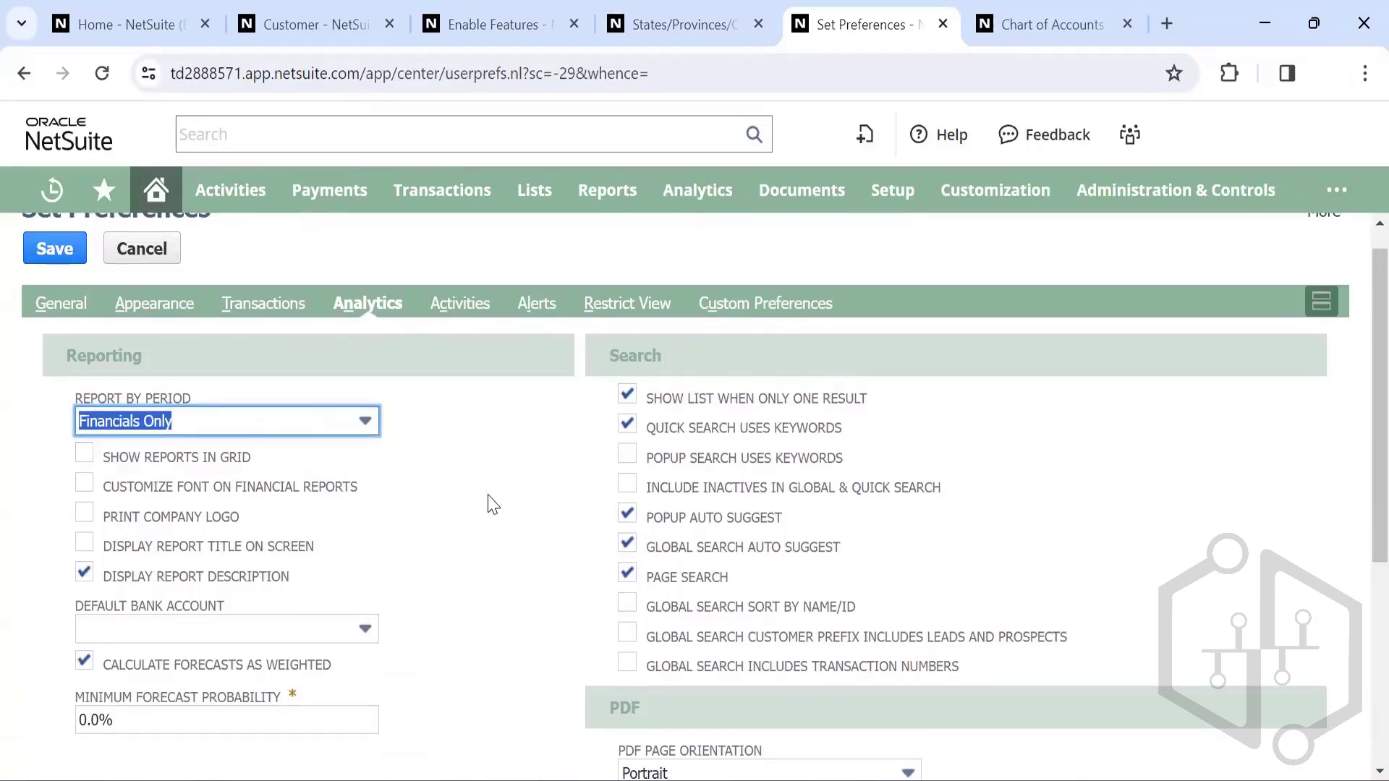
scroll(489, 503, down, 1)
scroll(489, 503, up, 1)
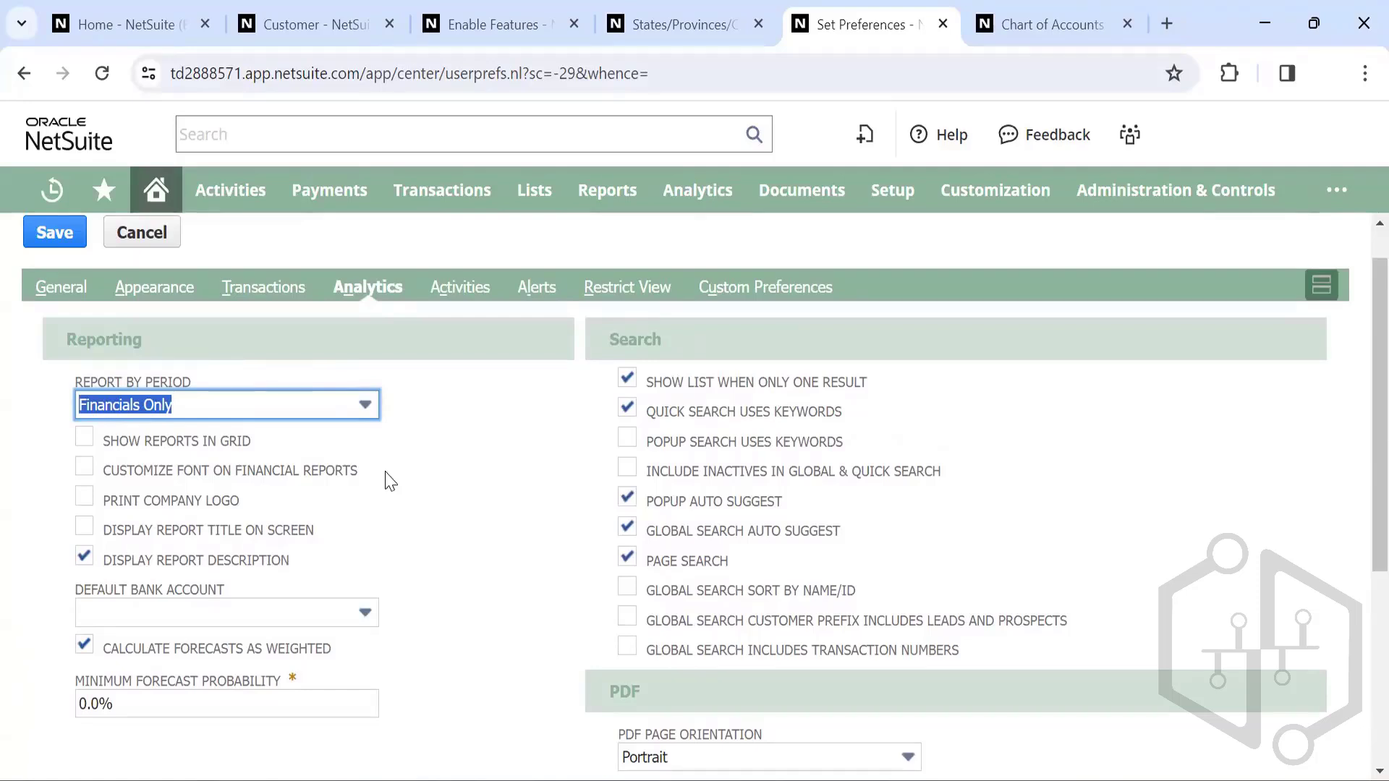
Step: Try Never for Report by Period, and set it back to Financials Only
click(287, 411)
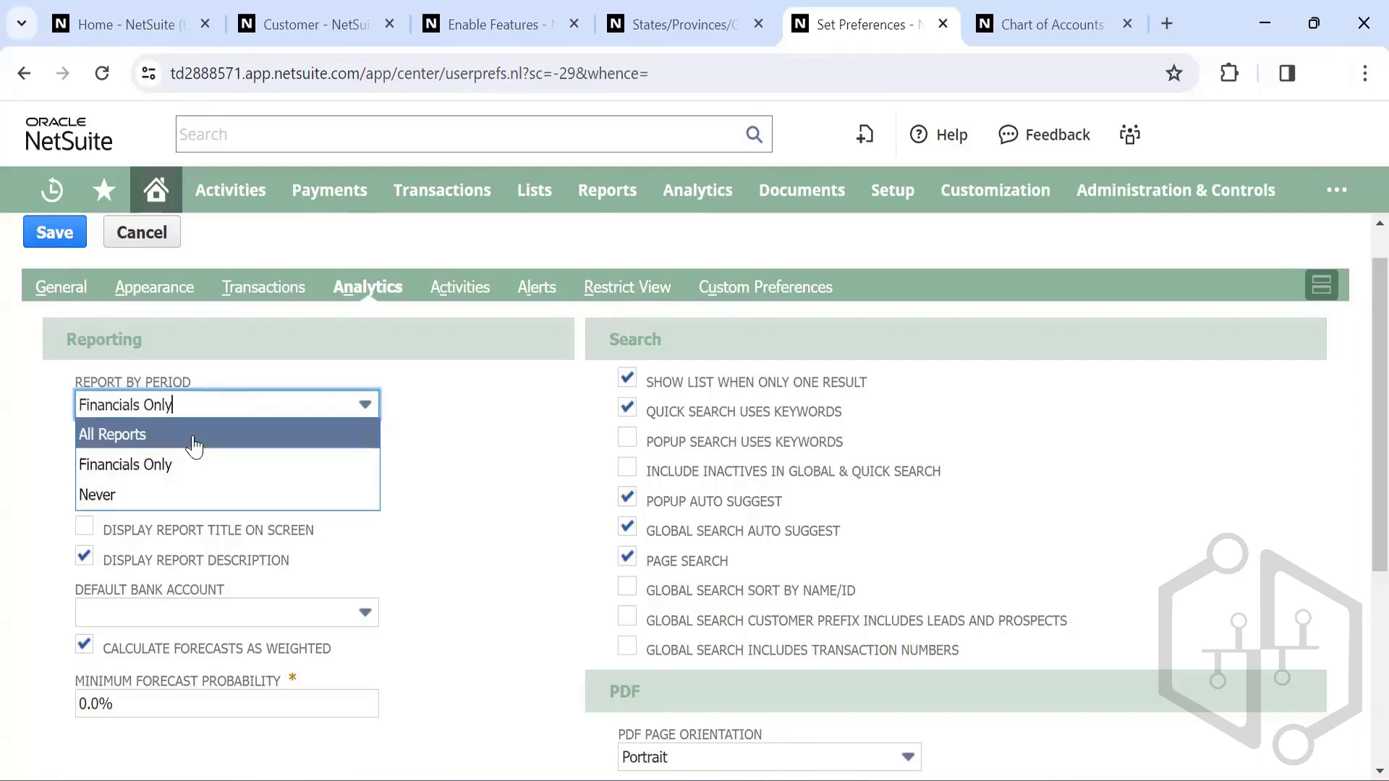
click(188, 501)
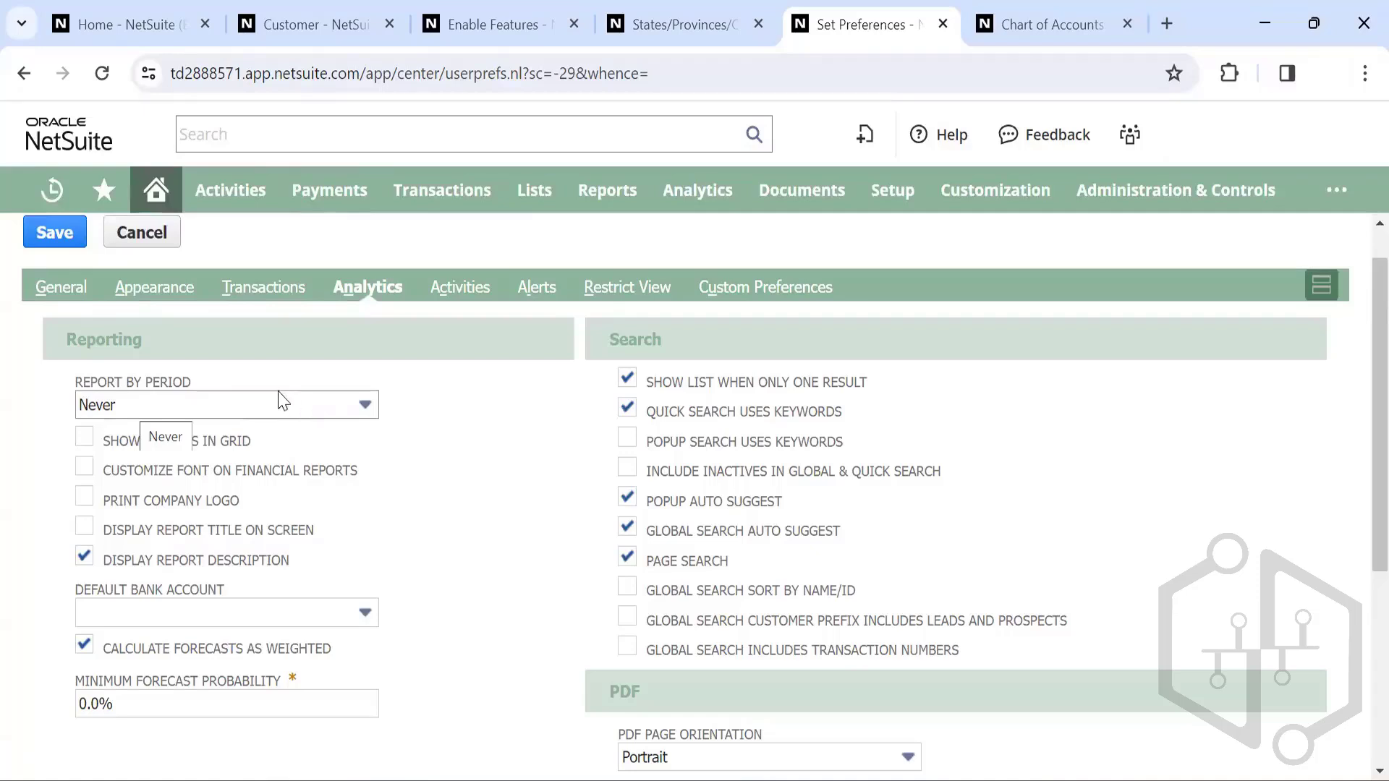
click(248, 409)
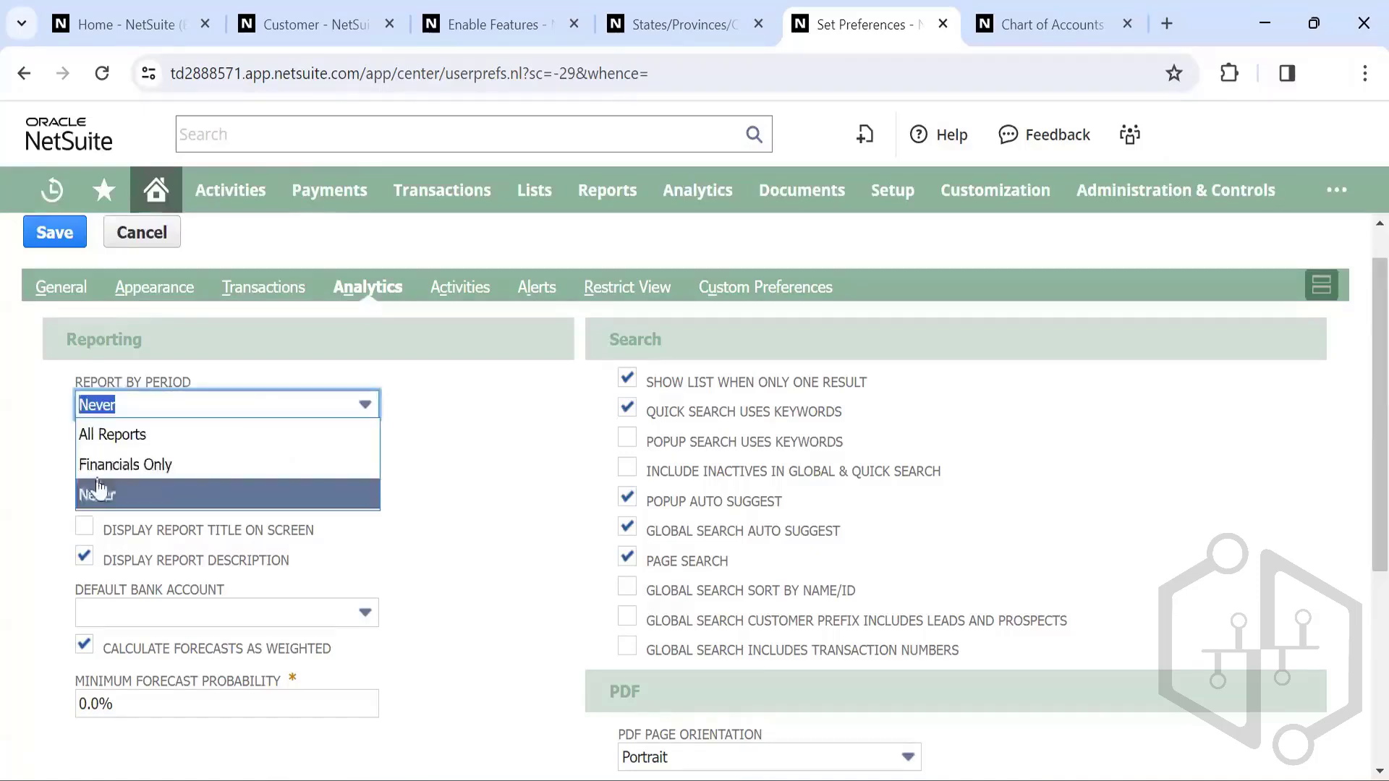
click(149, 463)
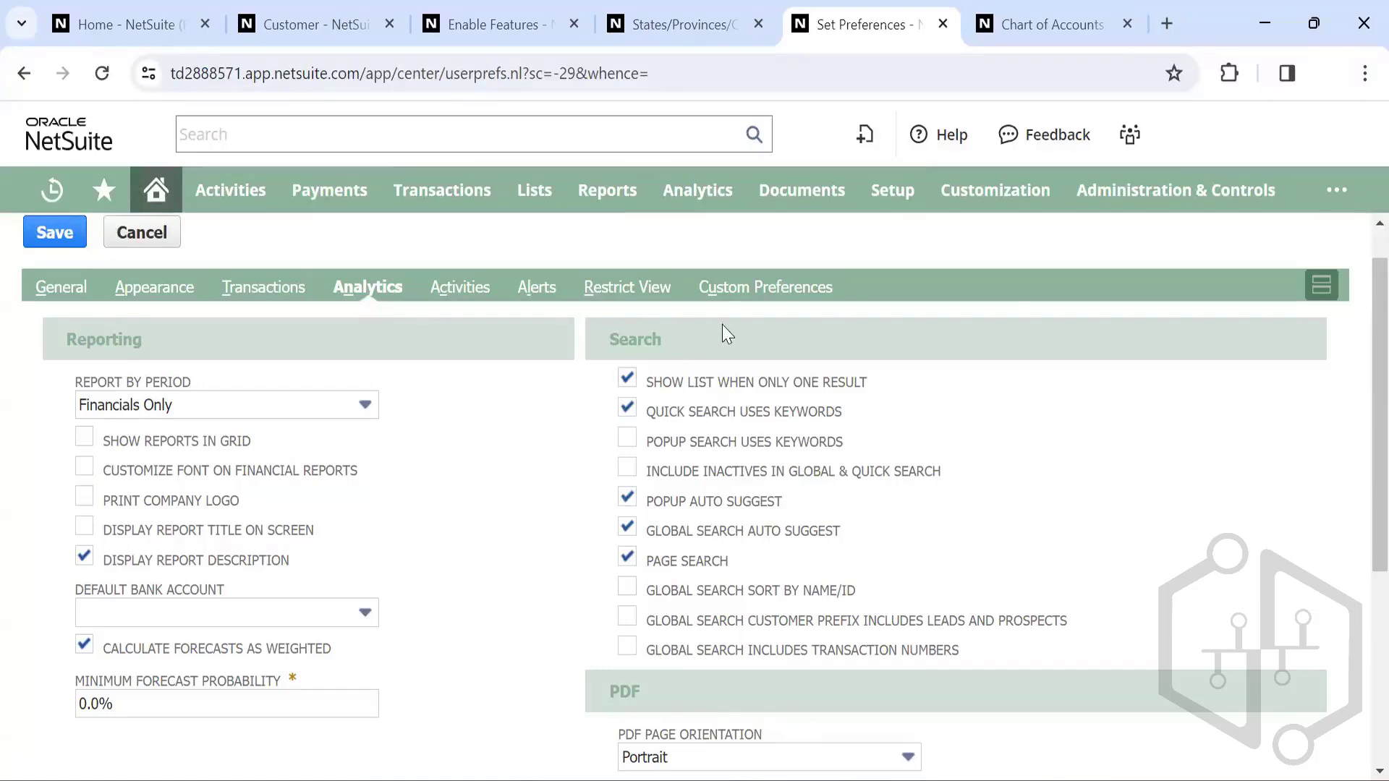
Step: Open the Rename Records/Transactions page of the company setup, leaving Set Preferences without saving
mouse_move(886, 204)
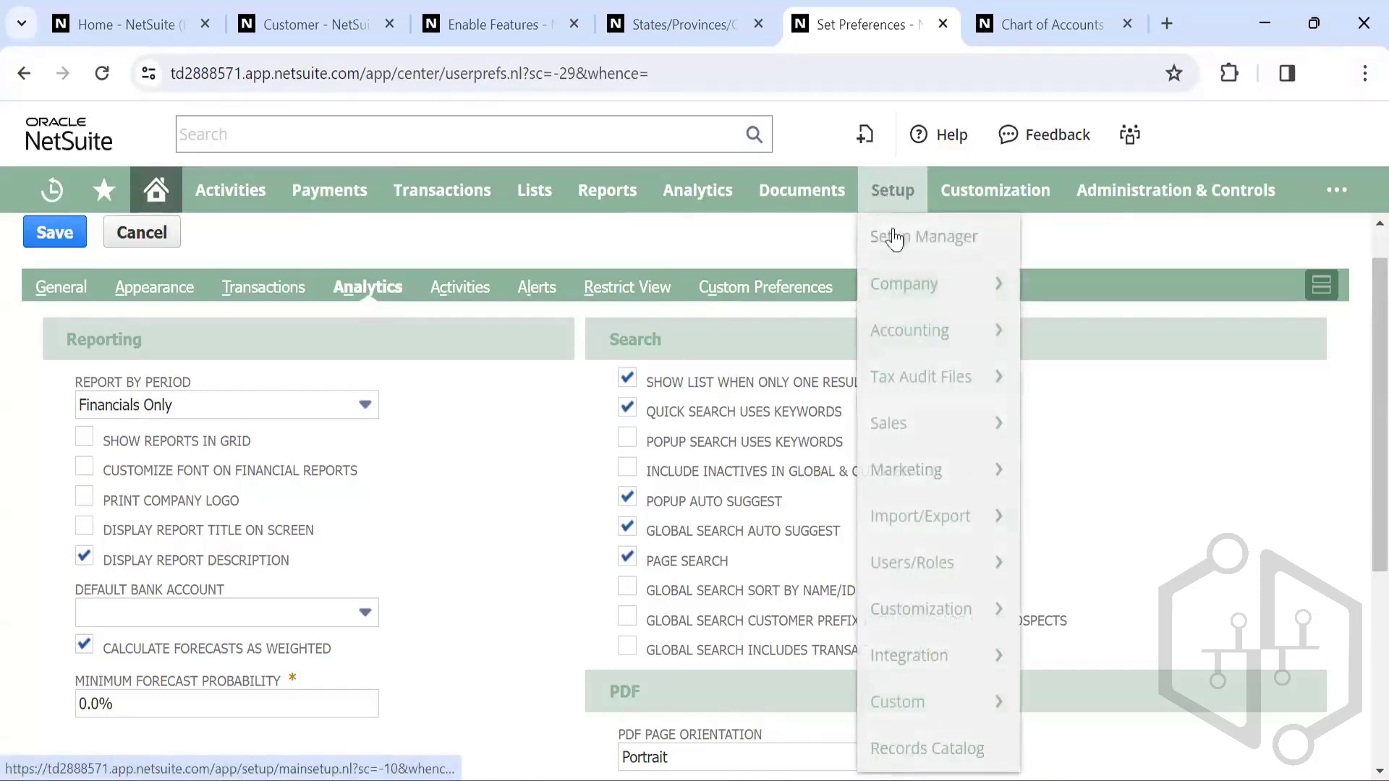
mouse_move(918, 293)
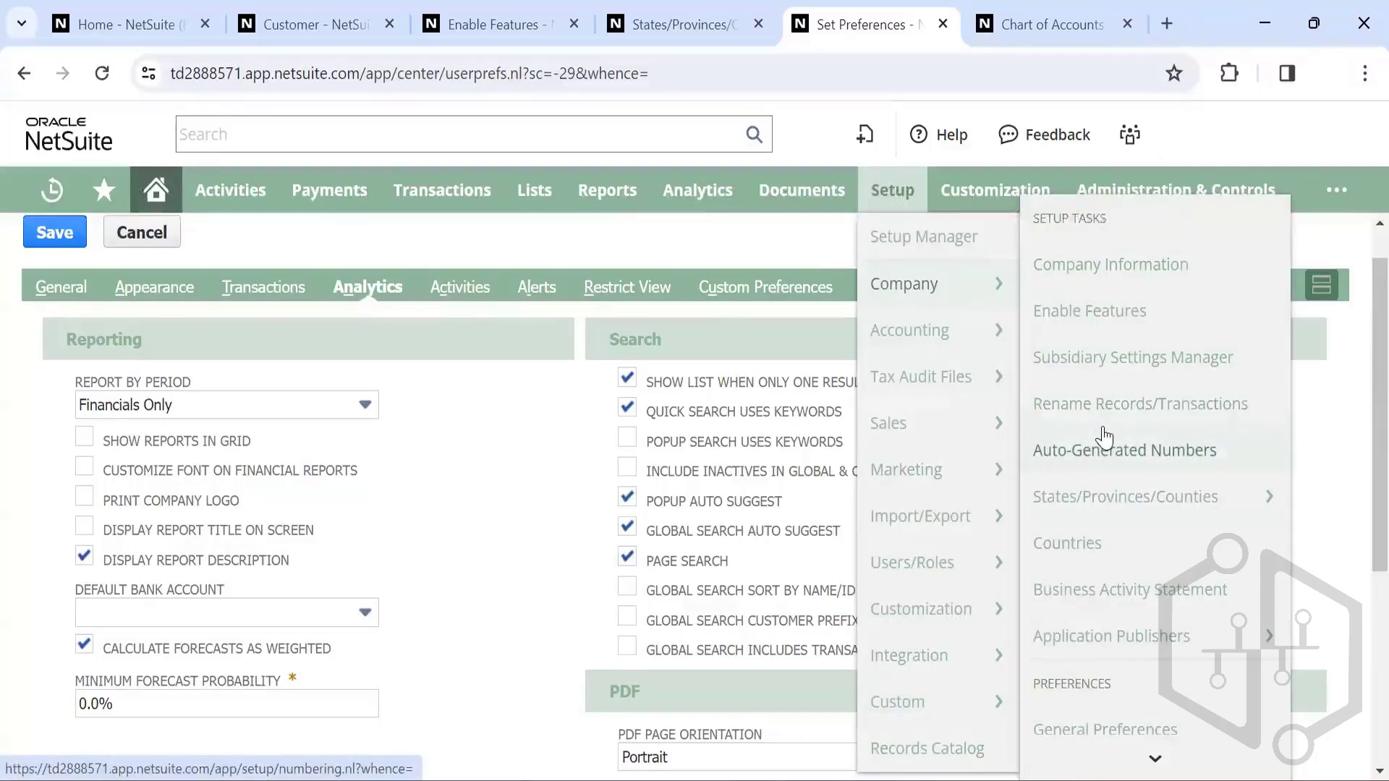
scroll(1102, 437, down, 2)
scroll(1099, 434, up, 2)
click(1090, 410)
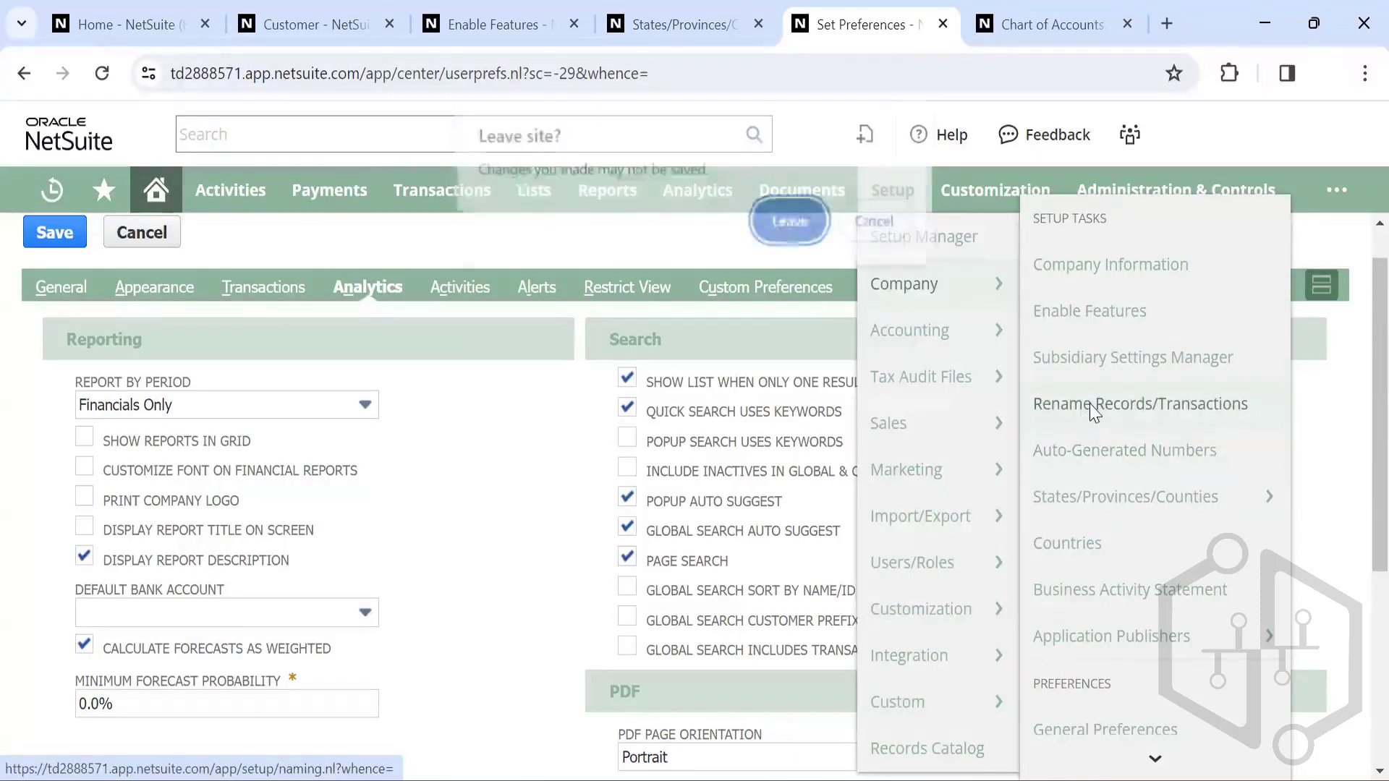
click(787, 221)
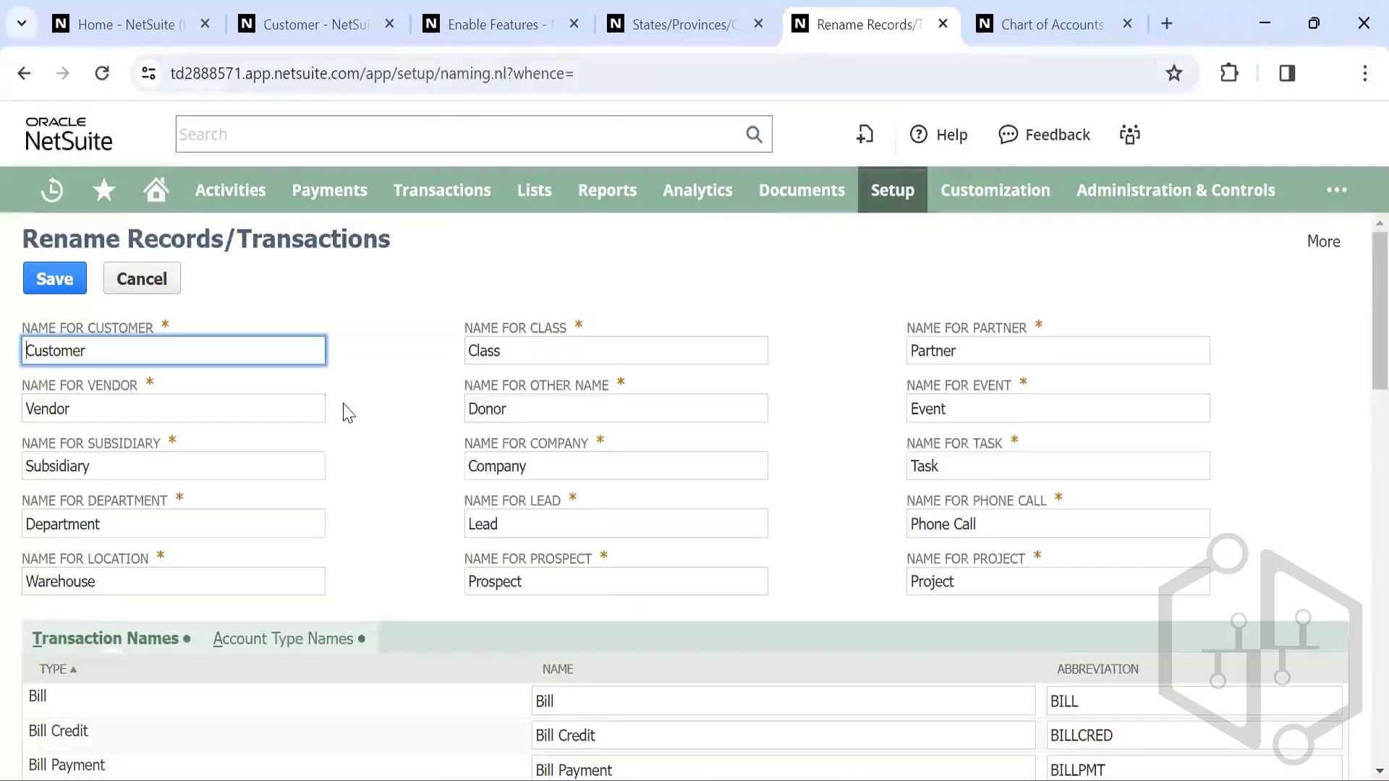
Step: Review the record names and the full list of transaction names and abbreviations on the Rename Records/Transactions page
scroll(346, 409, down, 6)
scroll(344, 405, up, 6)
scroll(399, 536, down, 10)
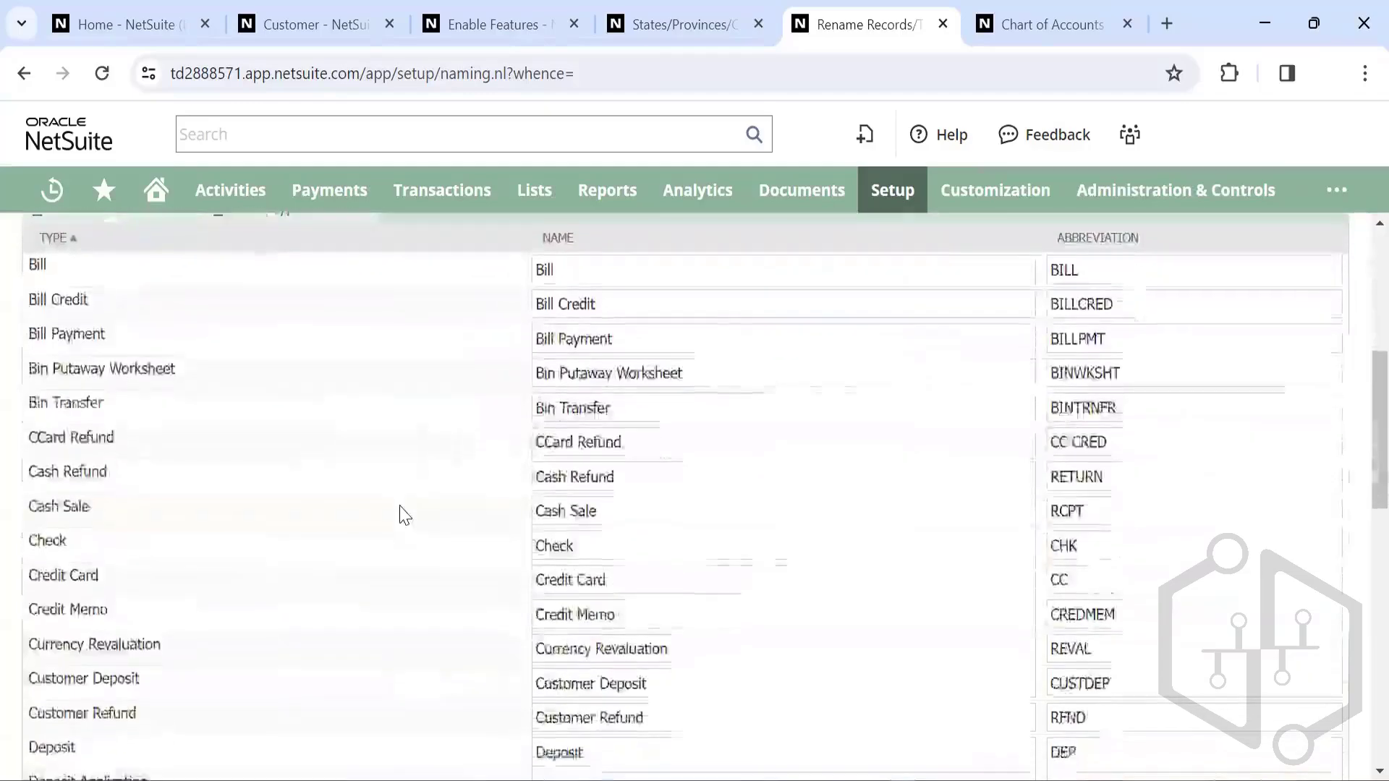
scroll(398, 514, down, 5)
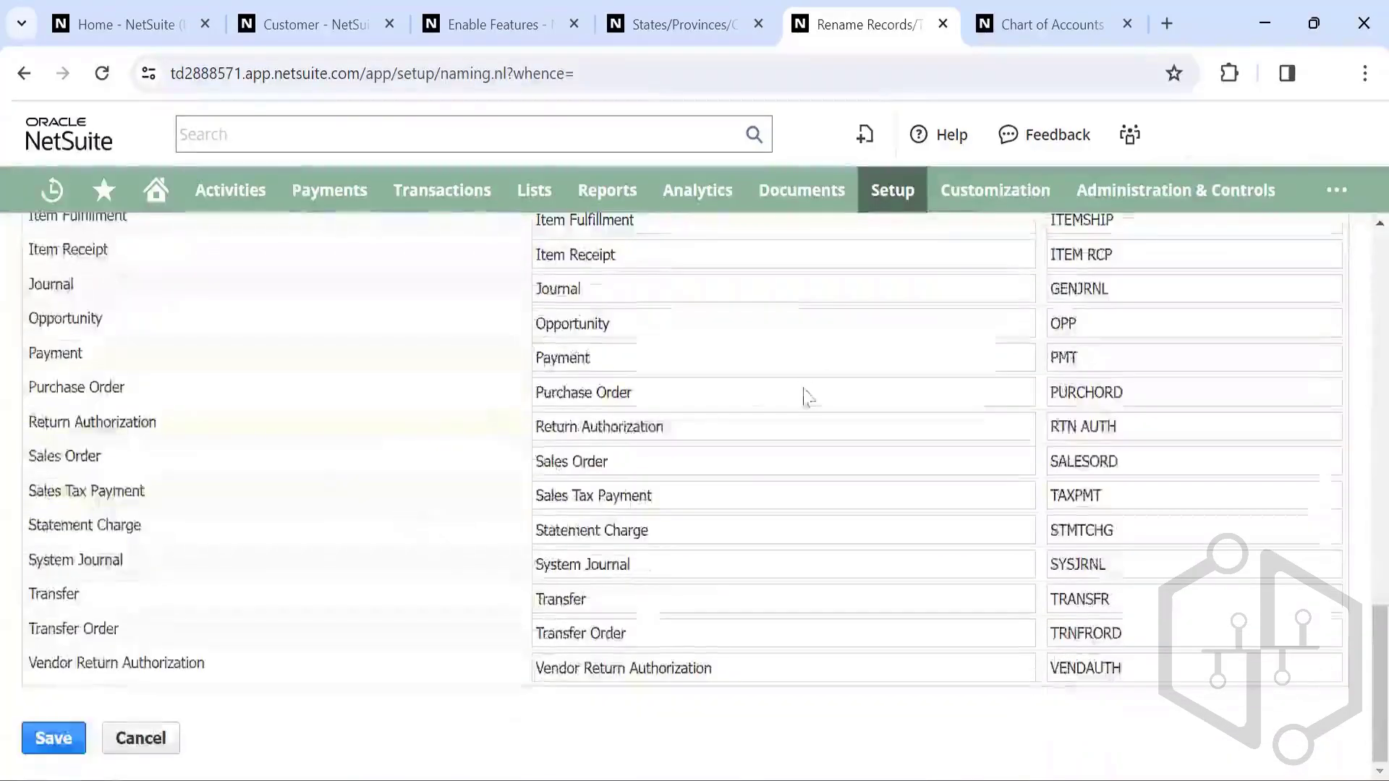
scroll(749, 425, up, 15)
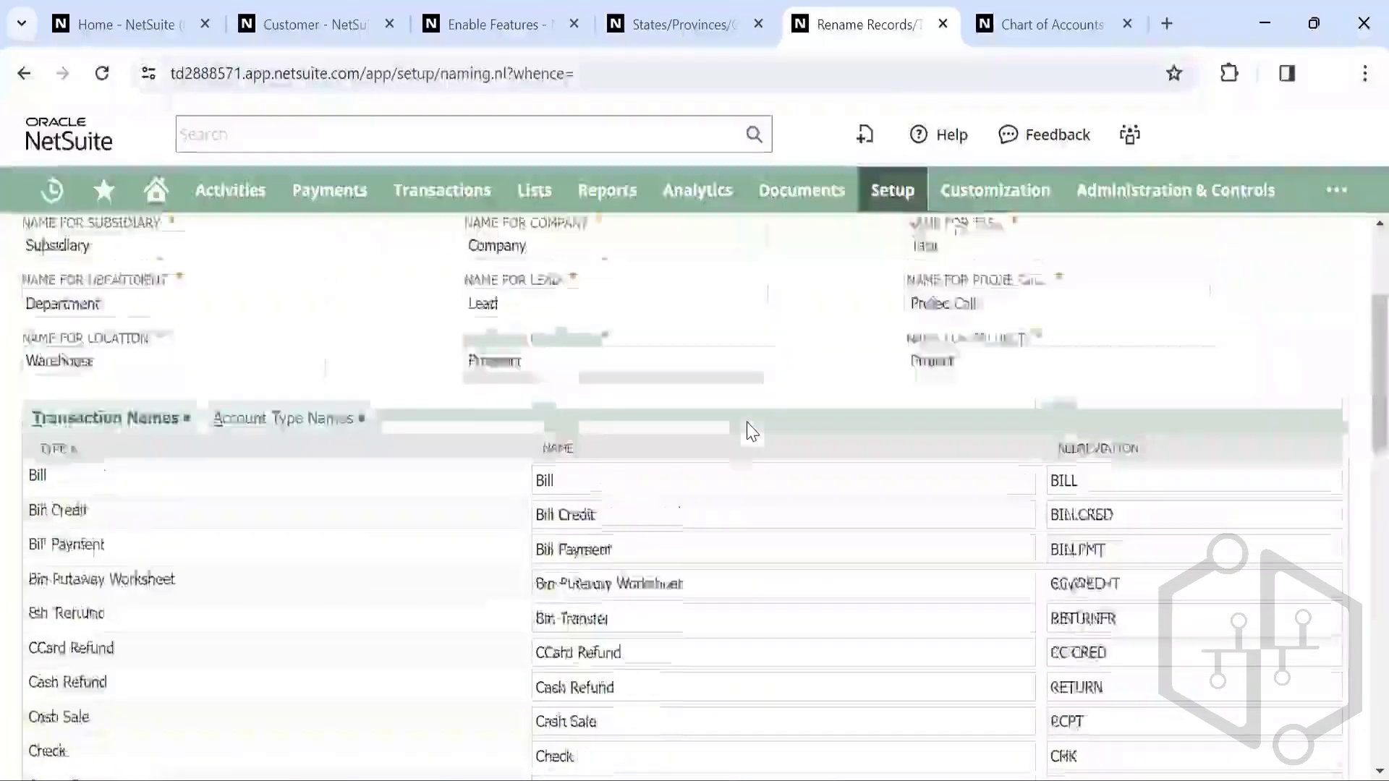
scroll(748, 425, up, 5)
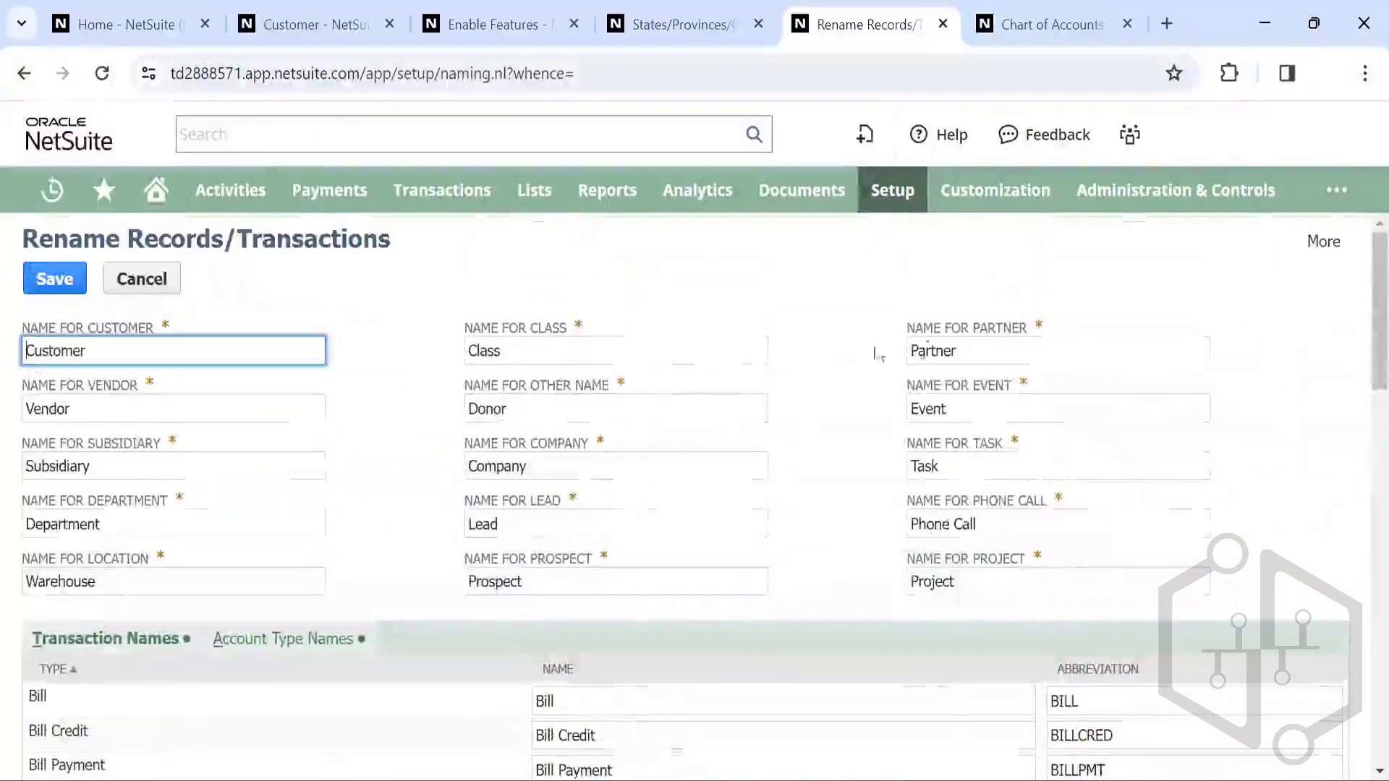
mouse_move(892, 189)
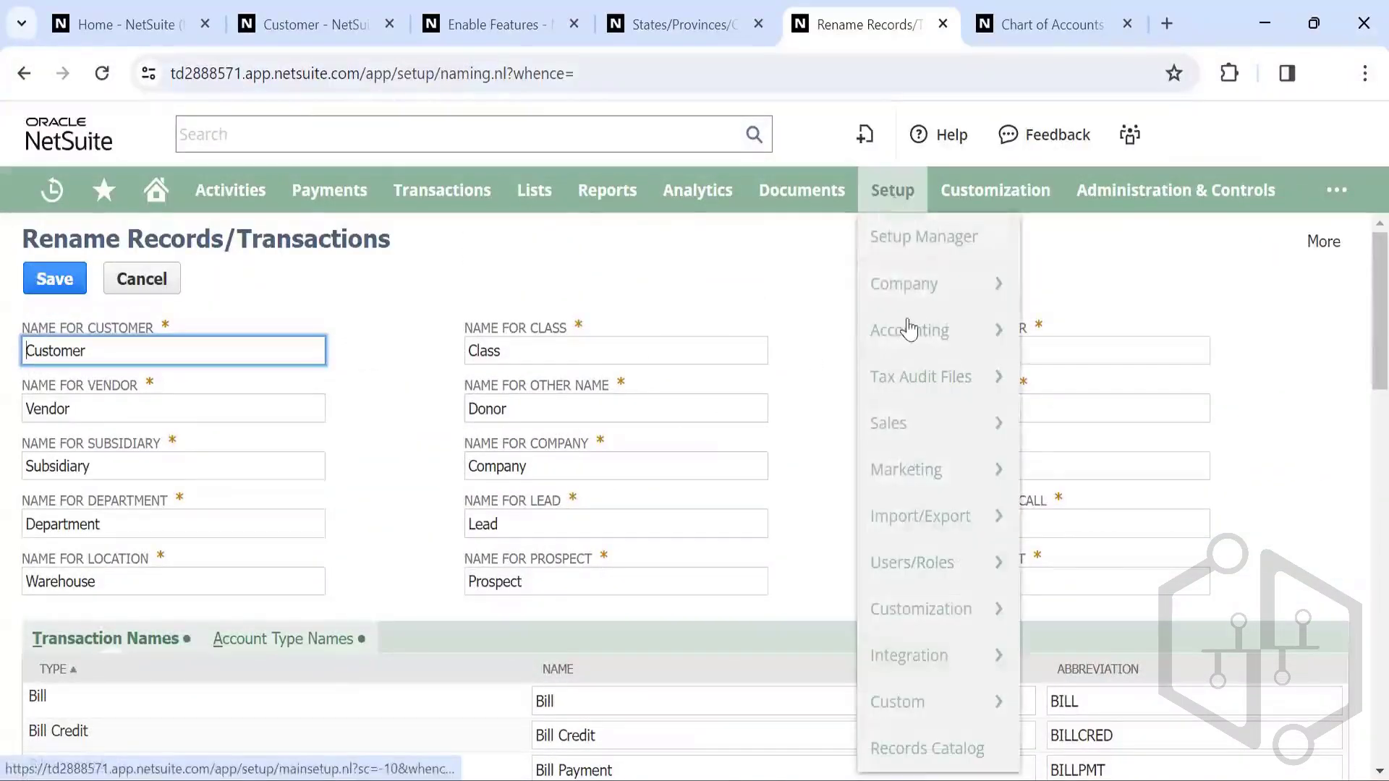
mouse_move(909, 338)
mouse_move(973, 285)
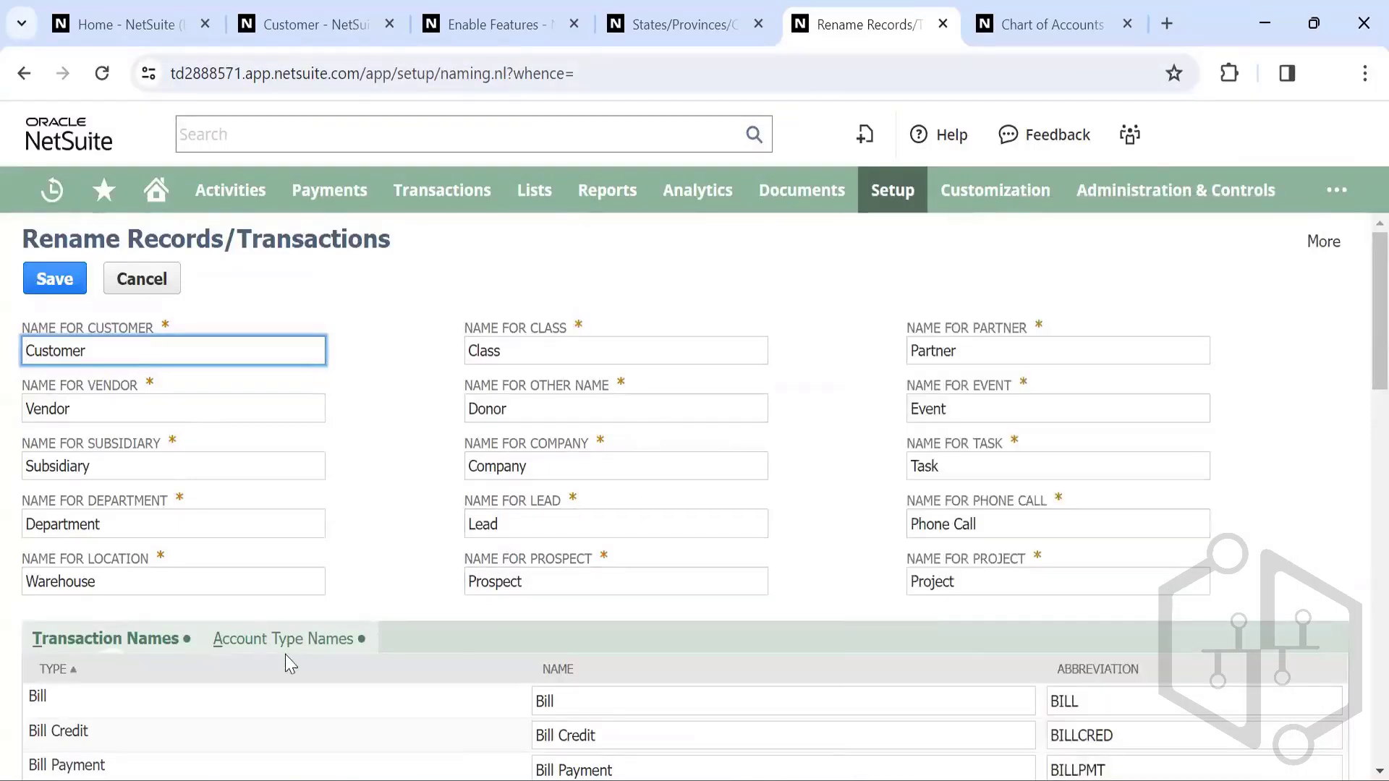
Step: Show the Account Type Names list and review which account types can be renamed or reordered
click(267, 642)
scroll(267, 644, down, 6)
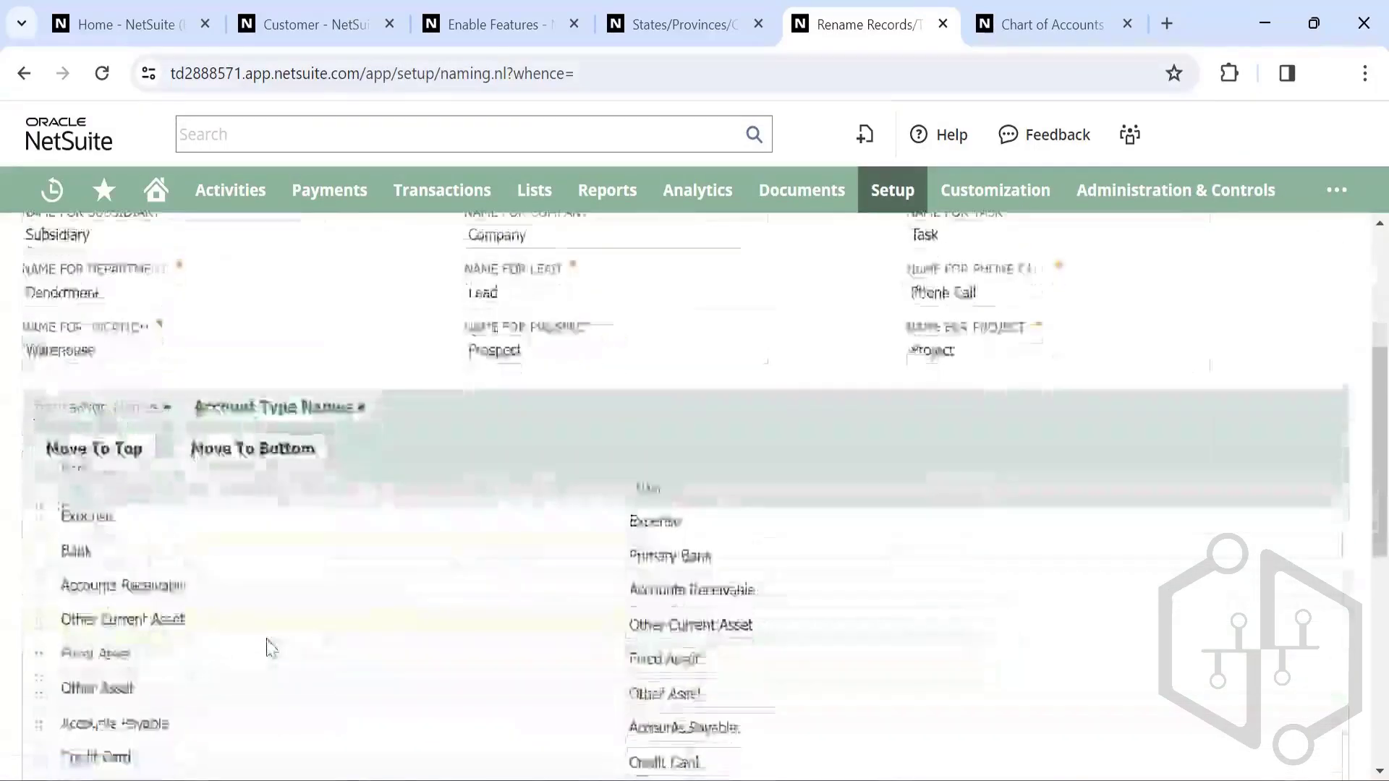
scroll(285, 427, up, 3)
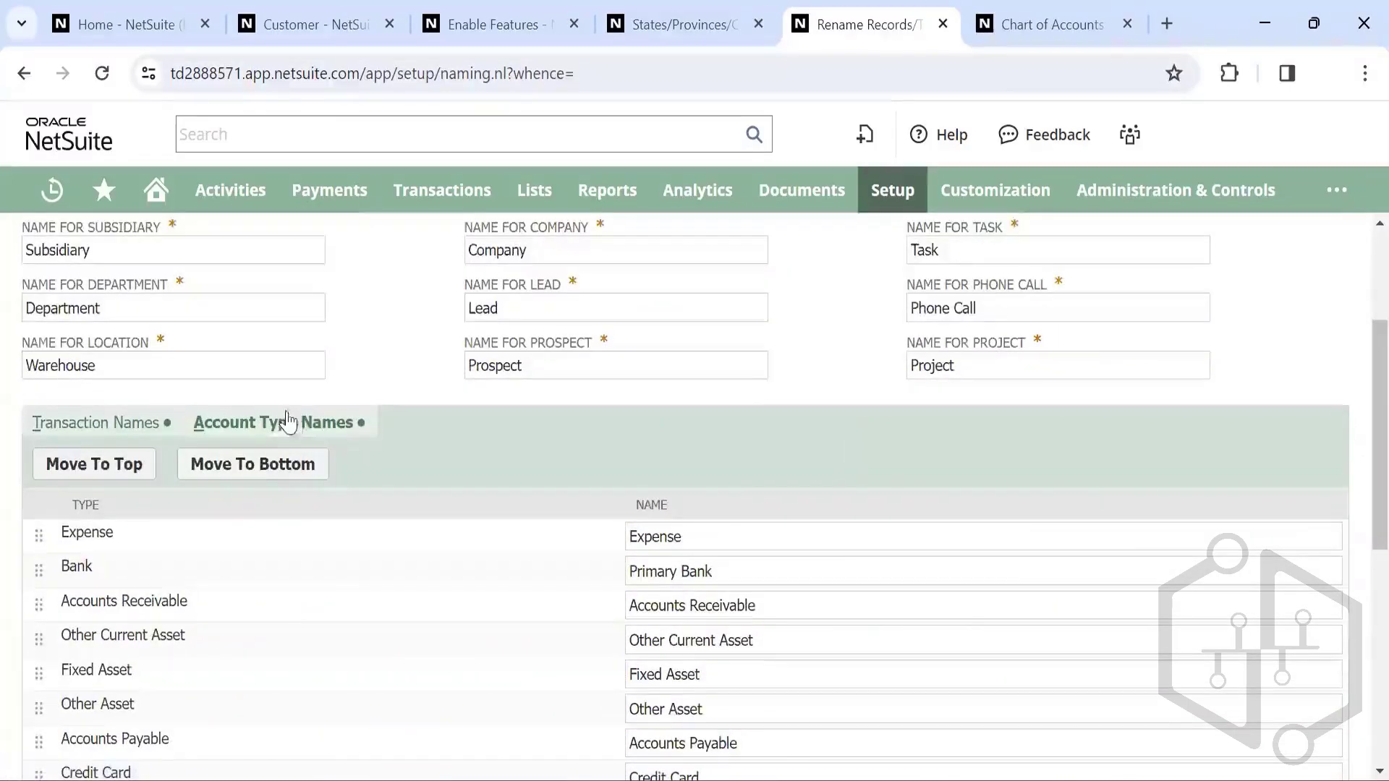
scroll(414, 514, down, 3)
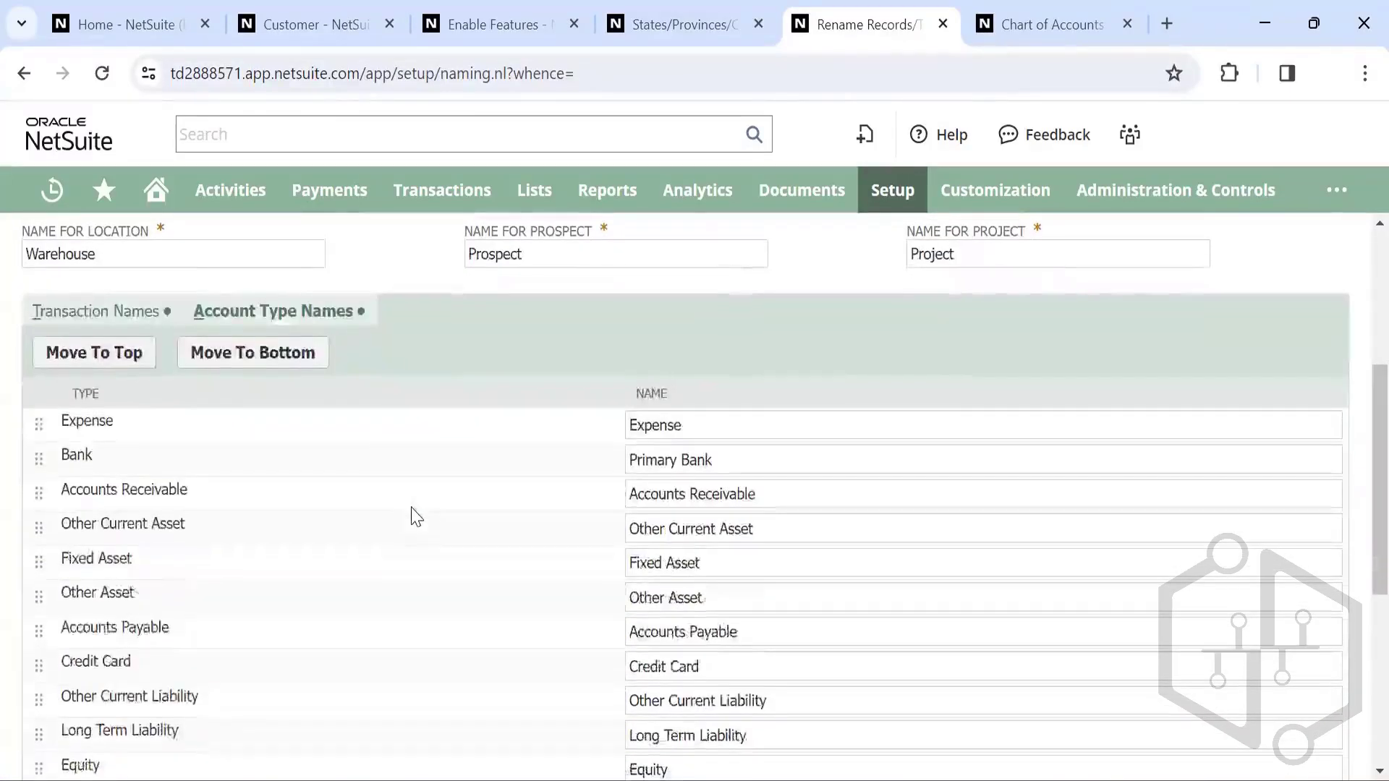
scroll(415, 516, up, 2)
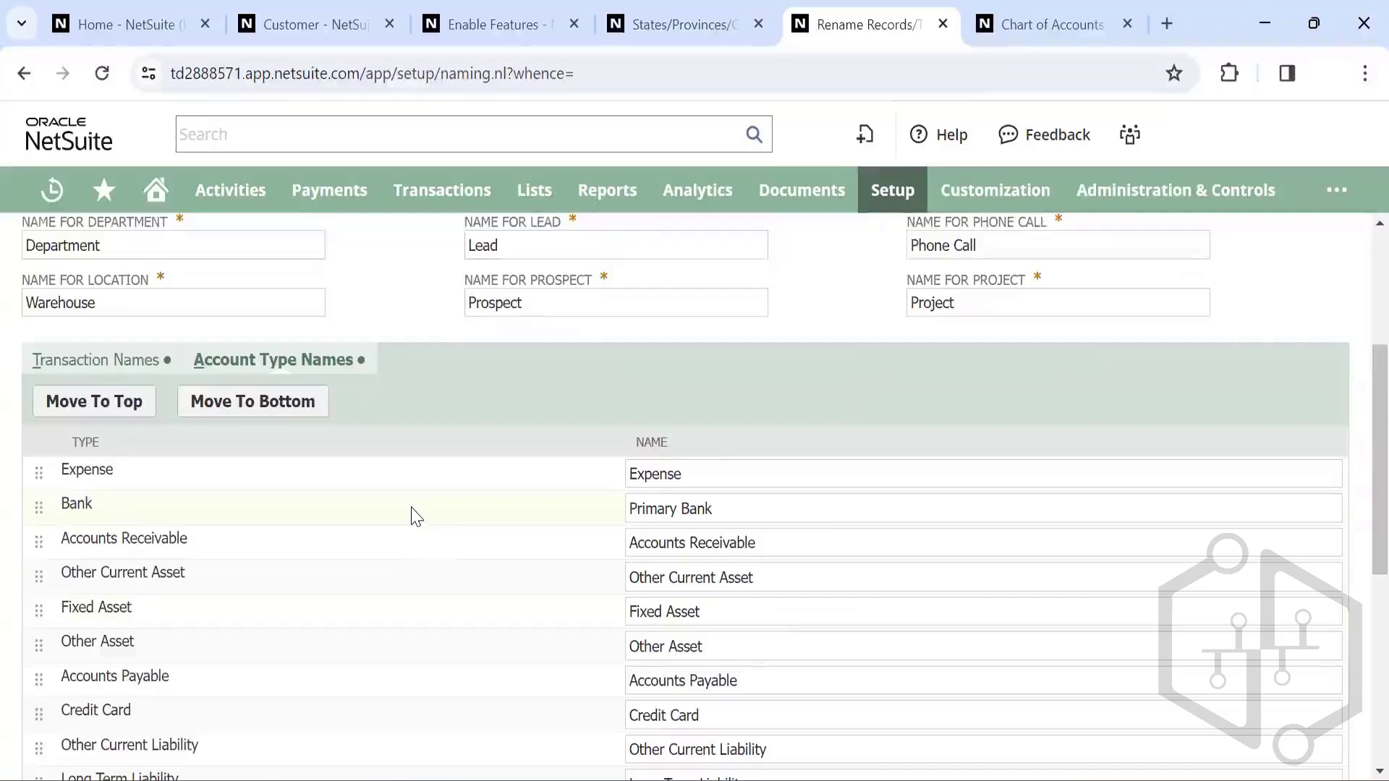
Step: Open the Chart of Accounts in a new browser tab and switch to it
mouse_move(534, 195)
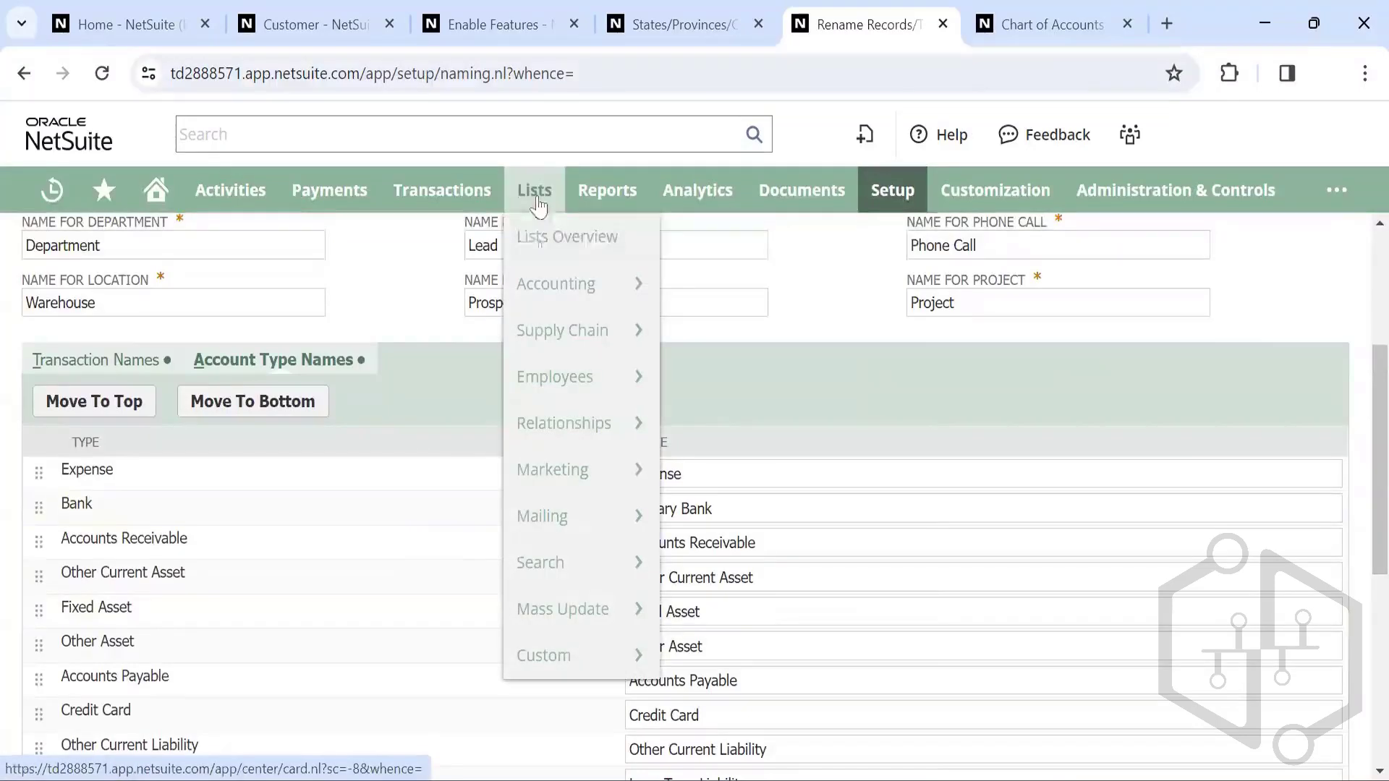
mouse_move(558, 284)
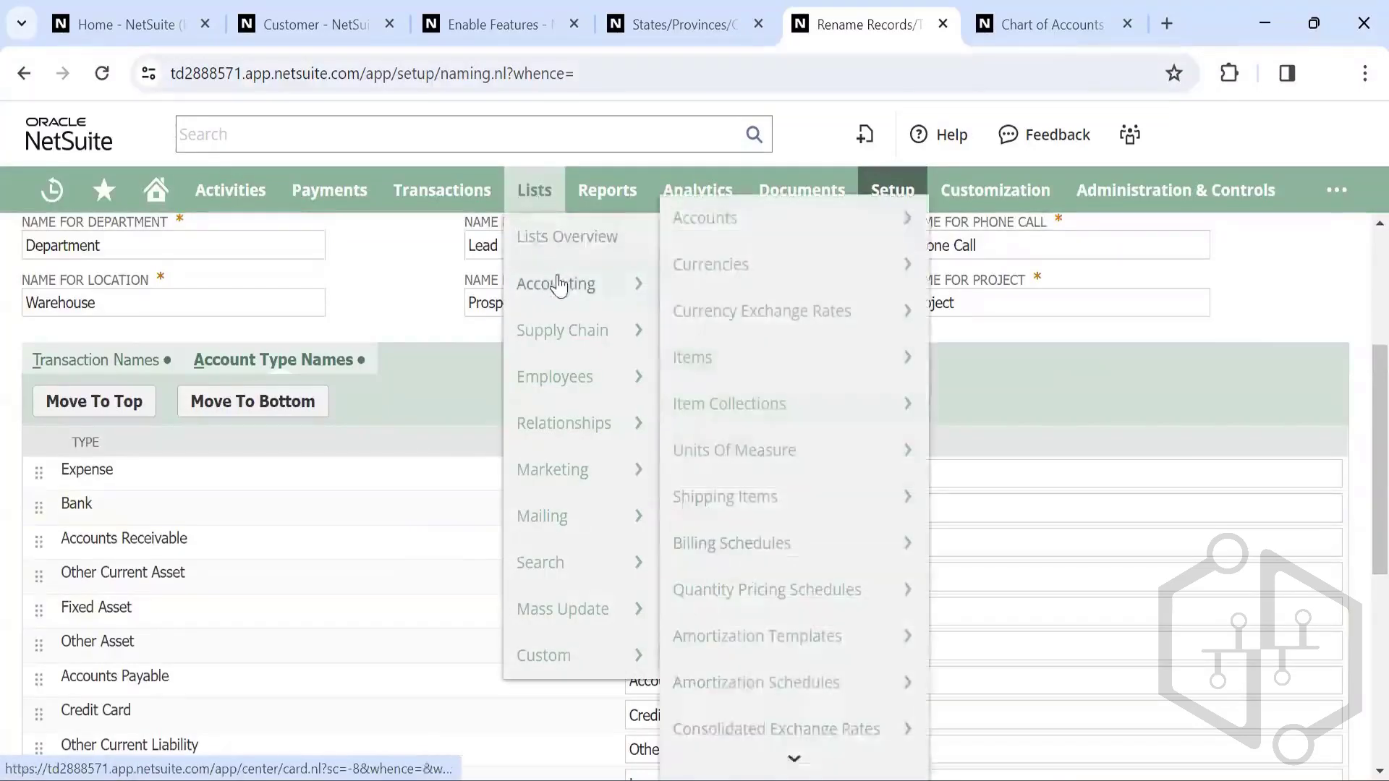
right_click(720, 217)
click(759, 241)
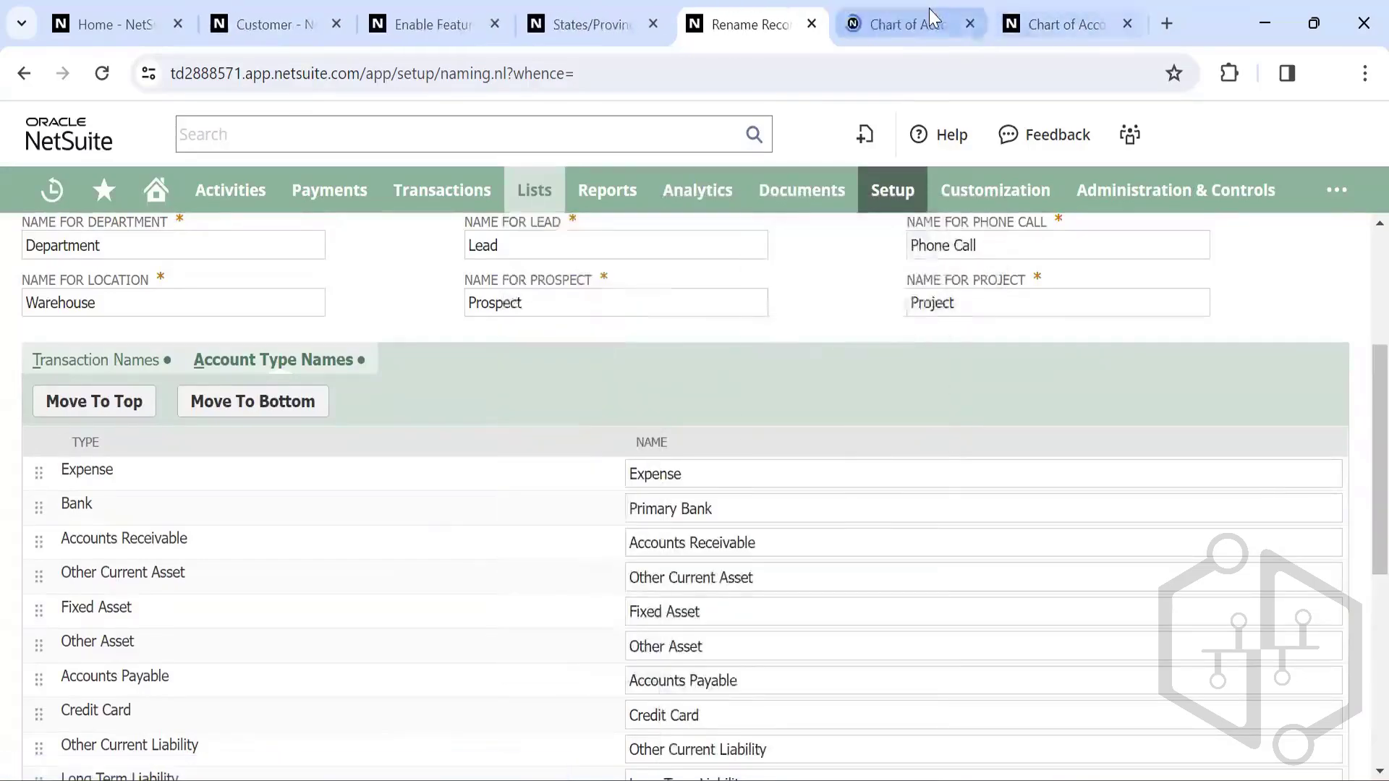
click(928, 16)
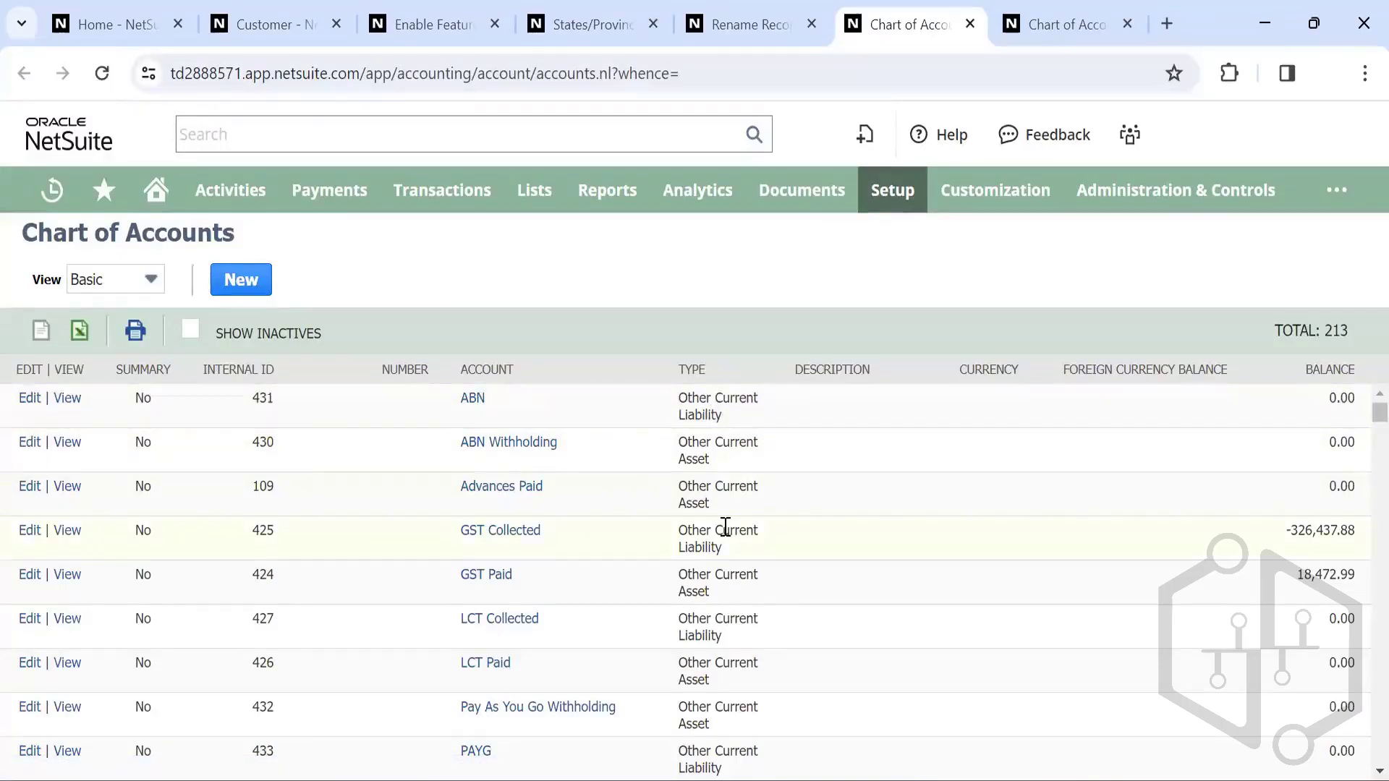
scroll(722, 527, down, 1)
scroll(722, 527, up, 1)
Step: Start a new account with number 100001, name Sundry Debtors and type Accounts Receivable
click(230, 281)
click(55, 351)
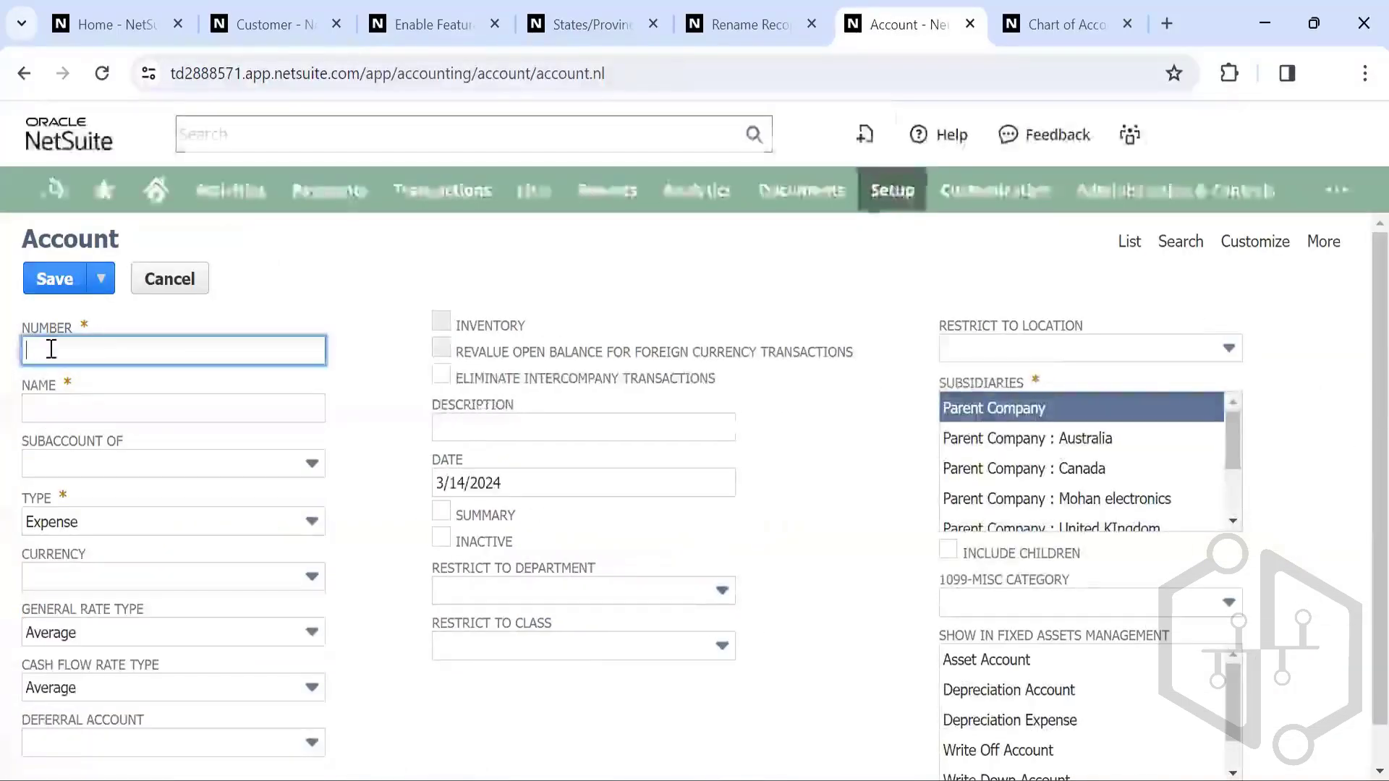
text(Sun)
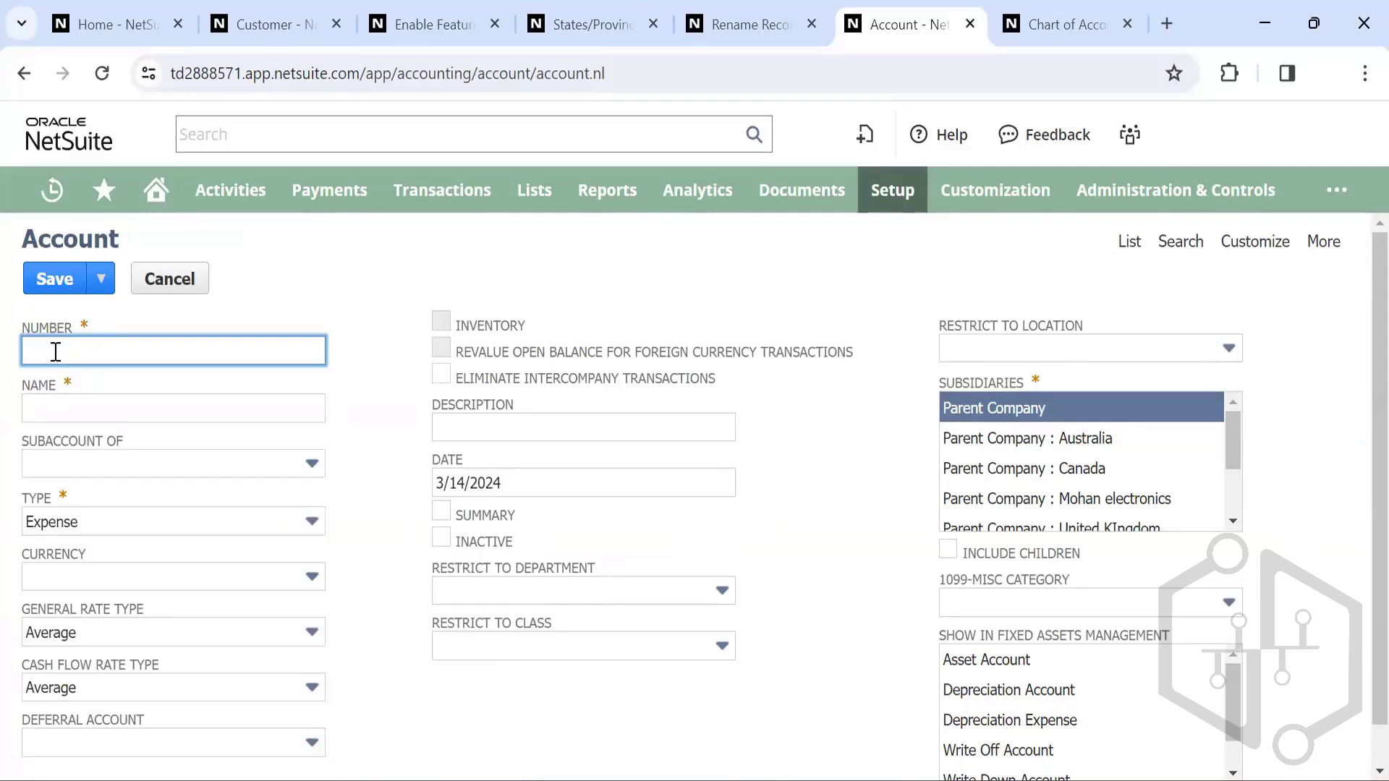
text(00001)
key(Tab)
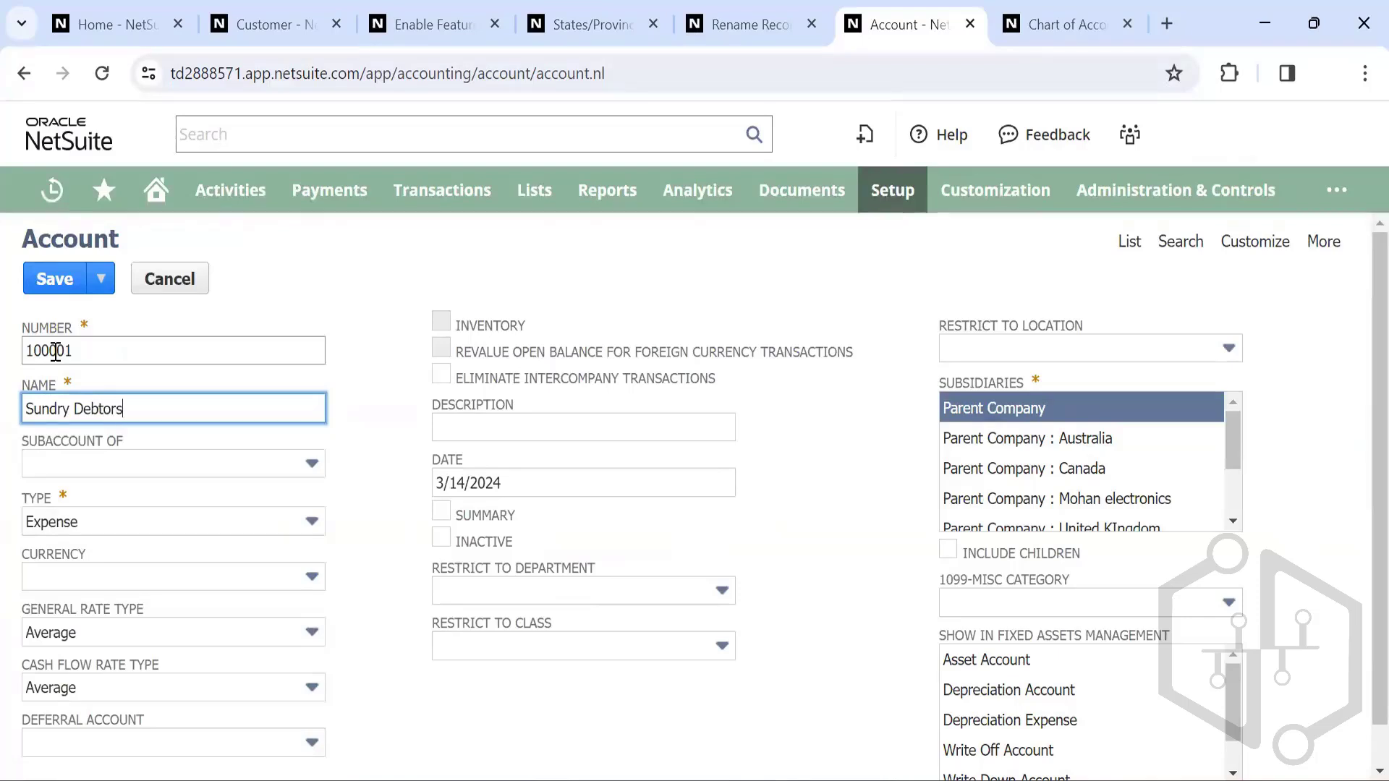
key(Tab)
click(112, 518)
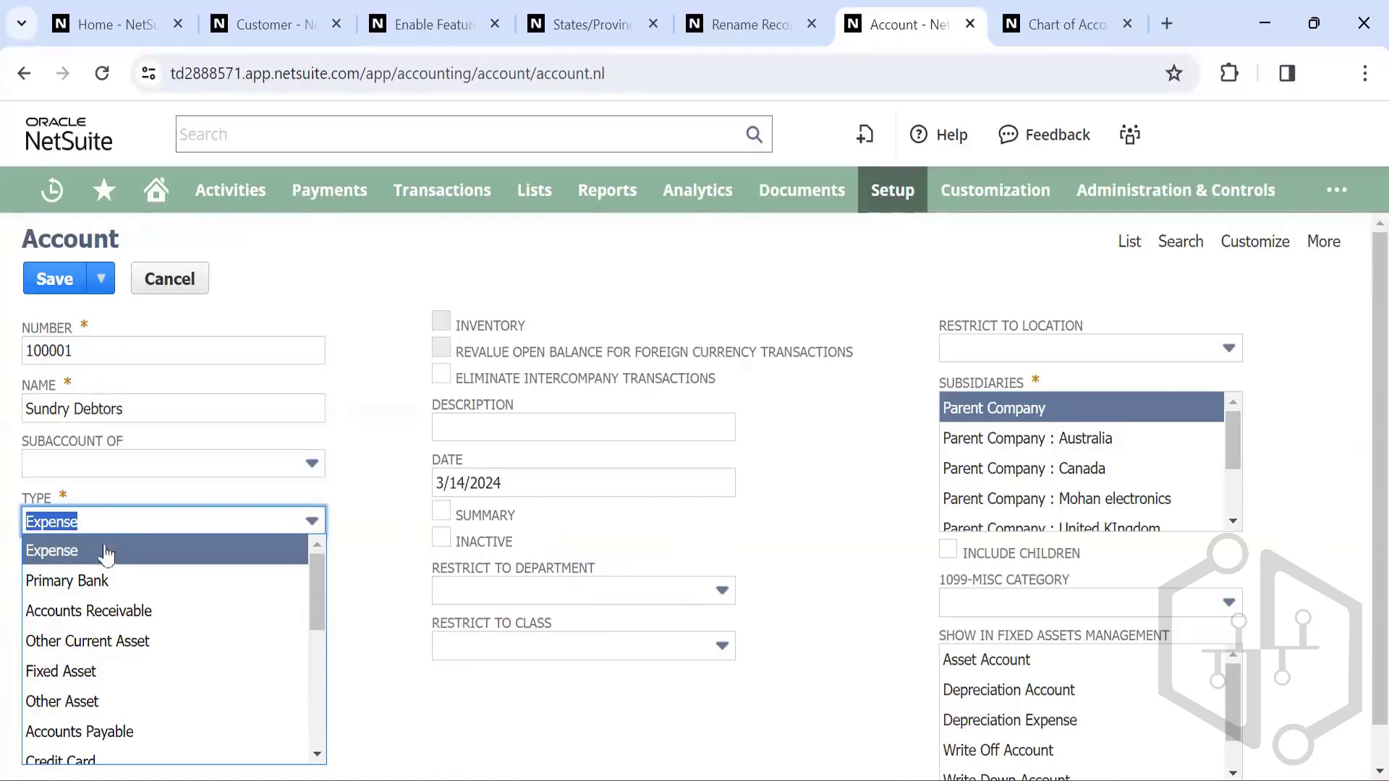
click(125, 611)
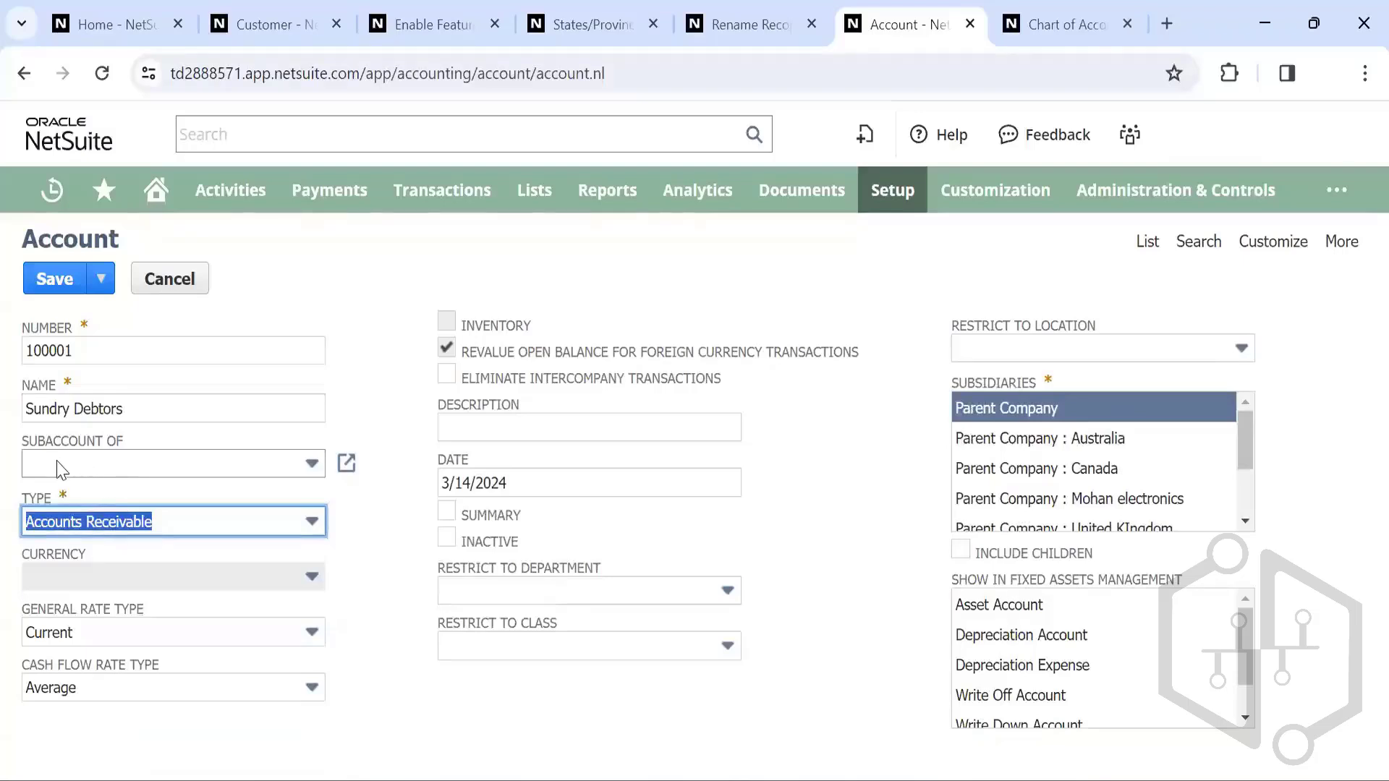
Step: Examine the available account types for the new account, from Expense to Statistical, and keep Accounts Receivable
click(312, 526)
scroll(129, 600, up, 1)
scroll(129, 600, down, 2)
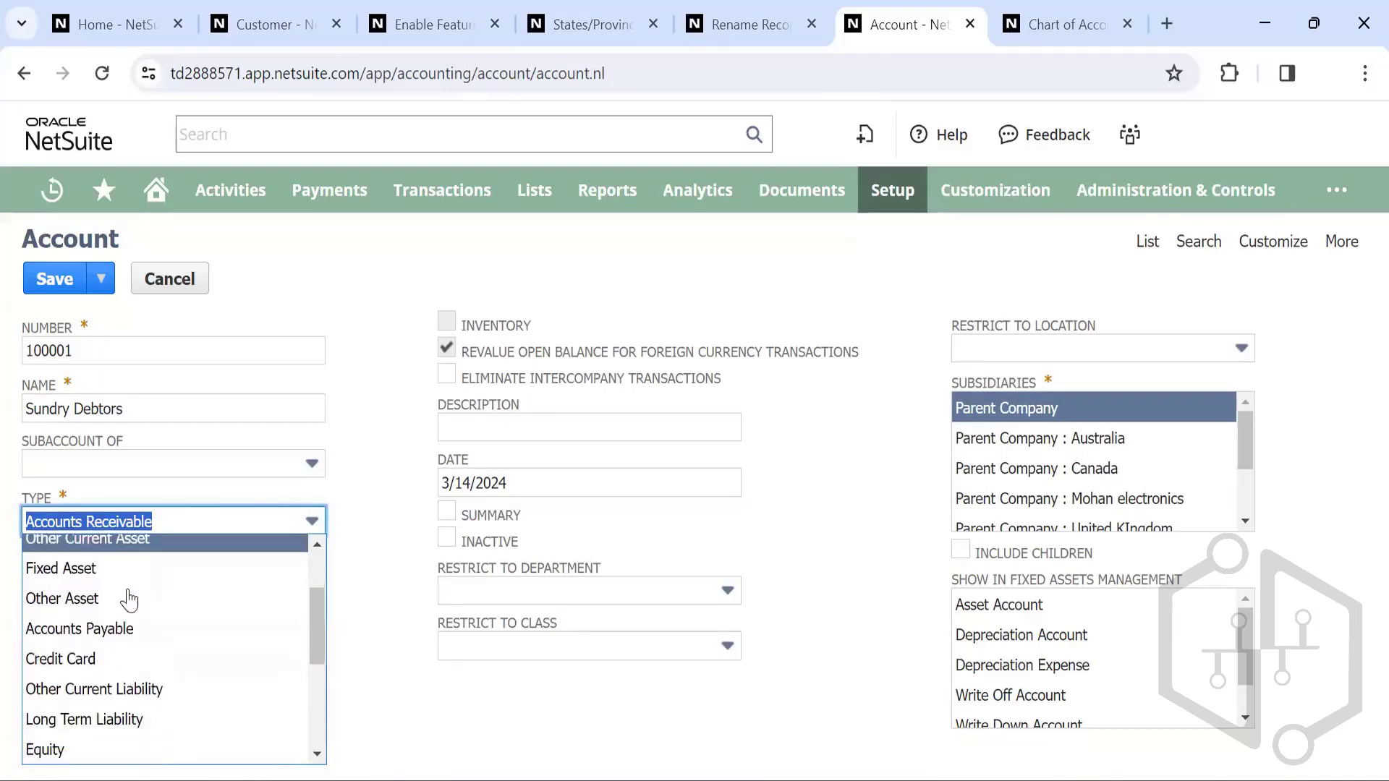
scroll(128, 599, up, 1)
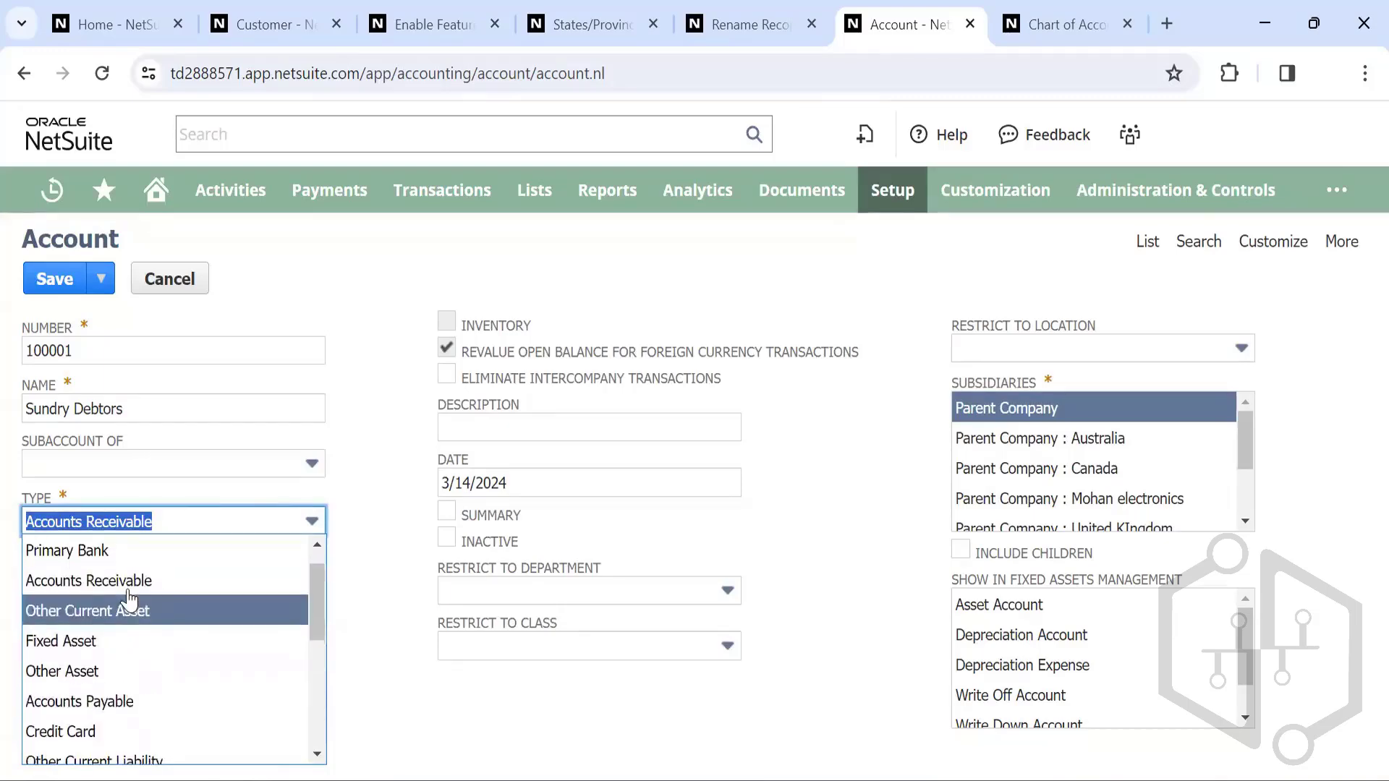
scroll(129, 600, down, 4)
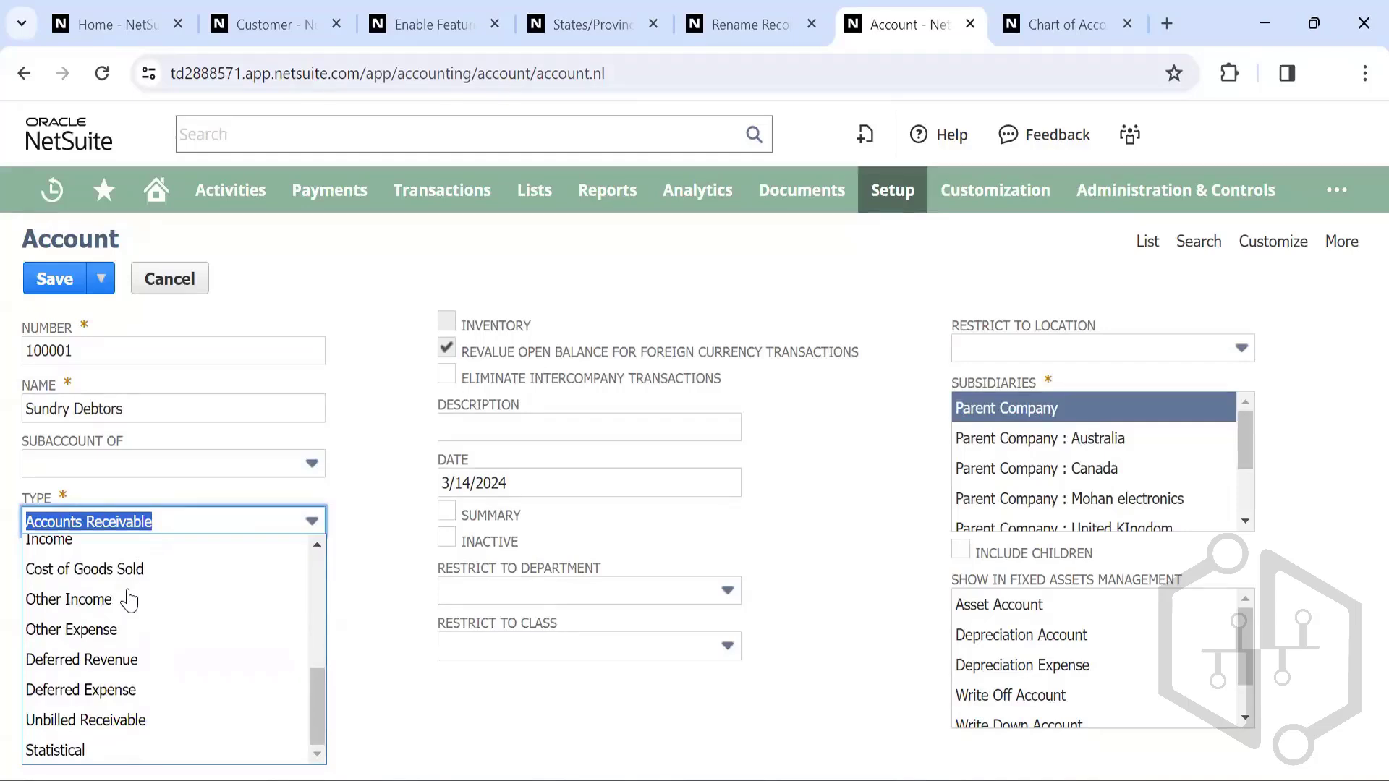
scroll(104, 610, up, 4)
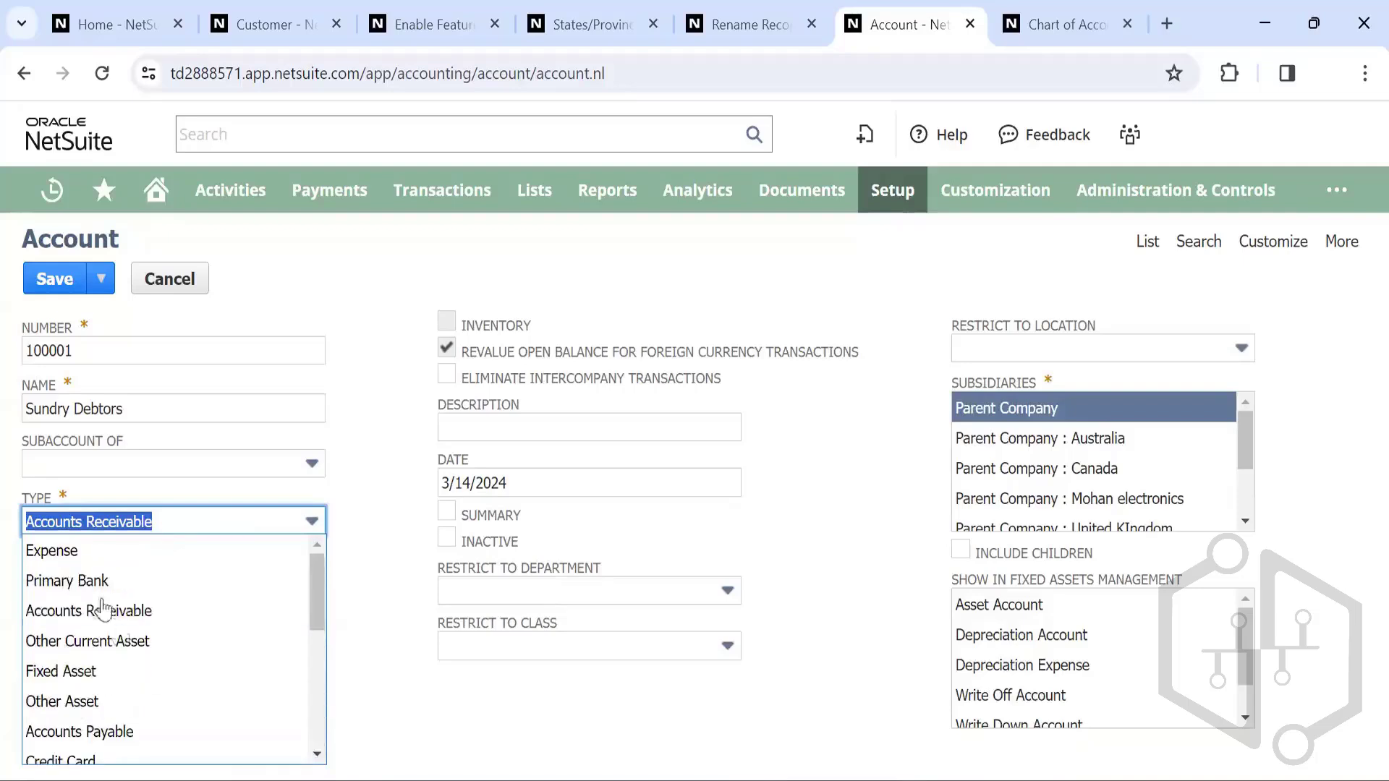
scroll(128, 620, down, 1)
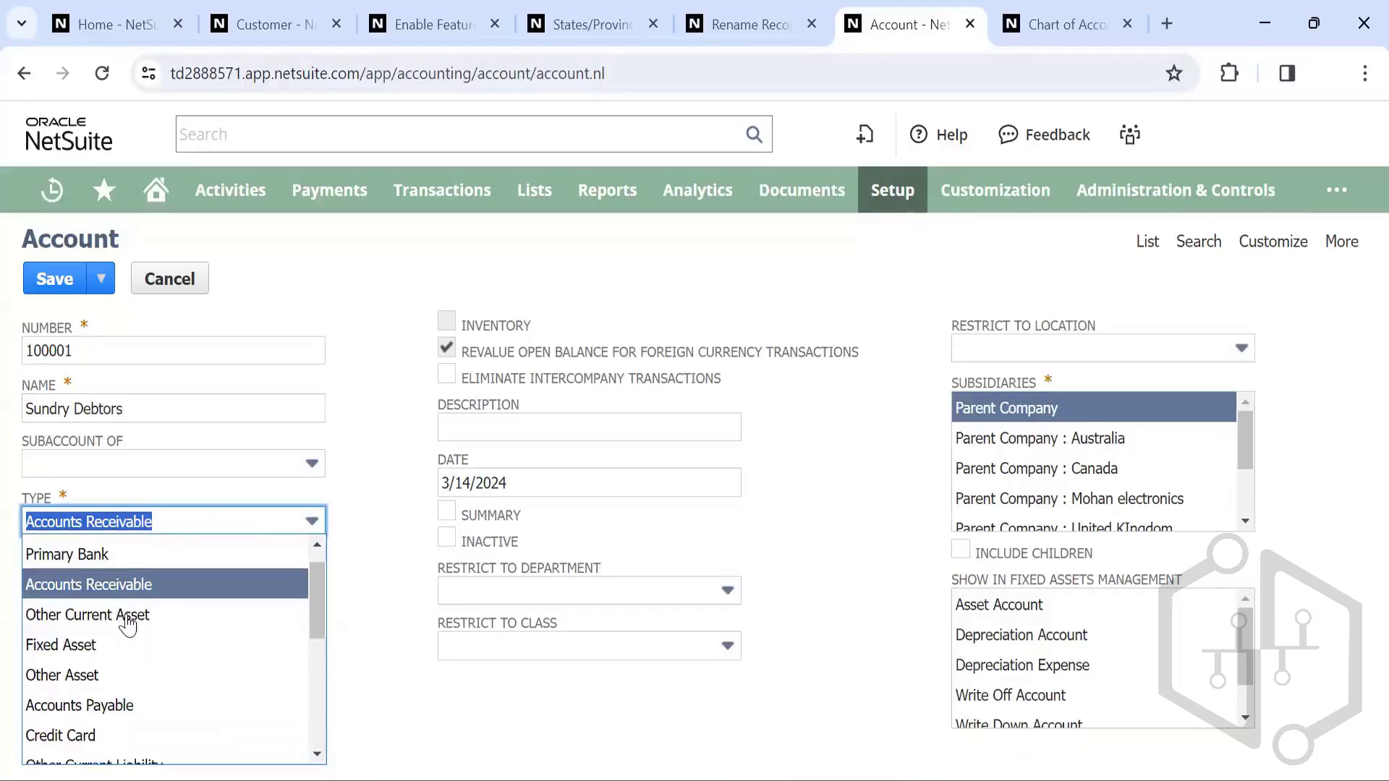
scroll(128, 623, down, 1)
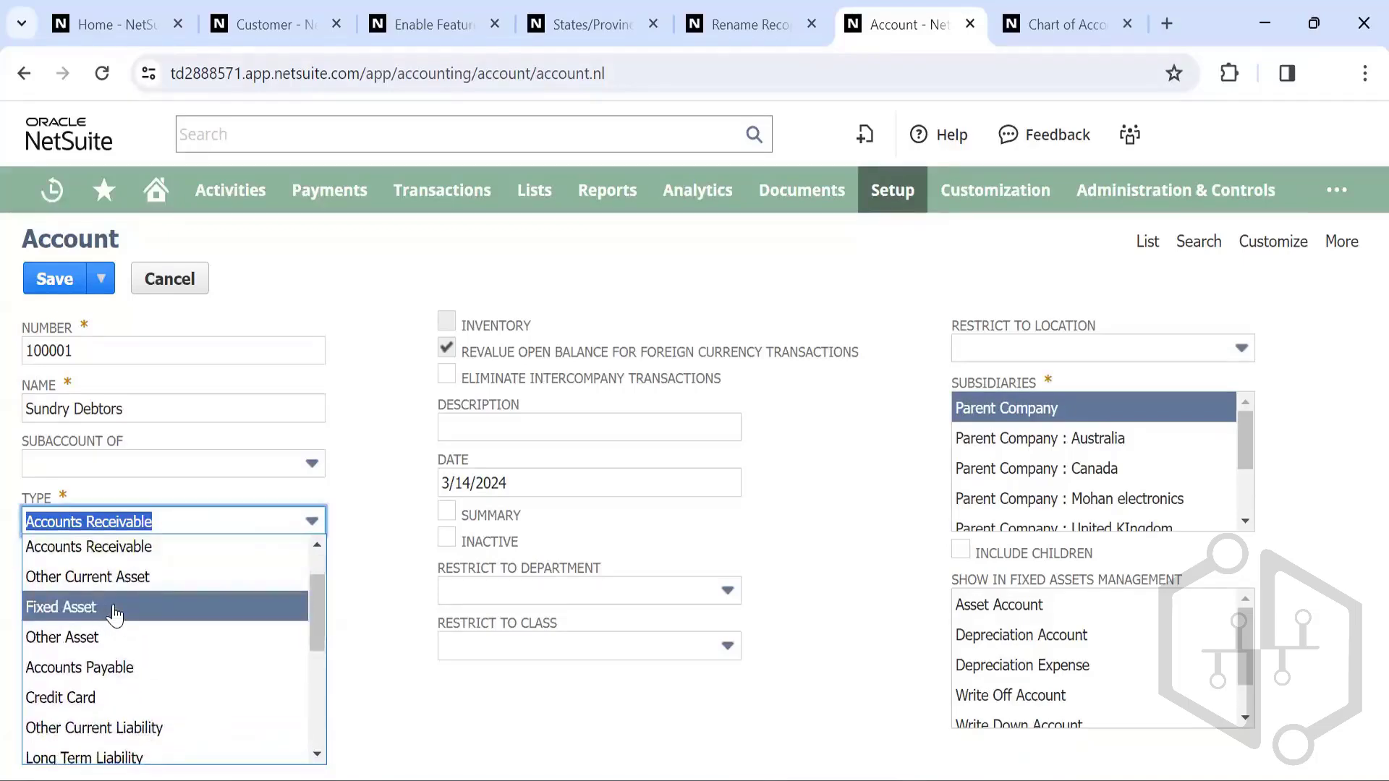
scroll(110, 615, down, 3)
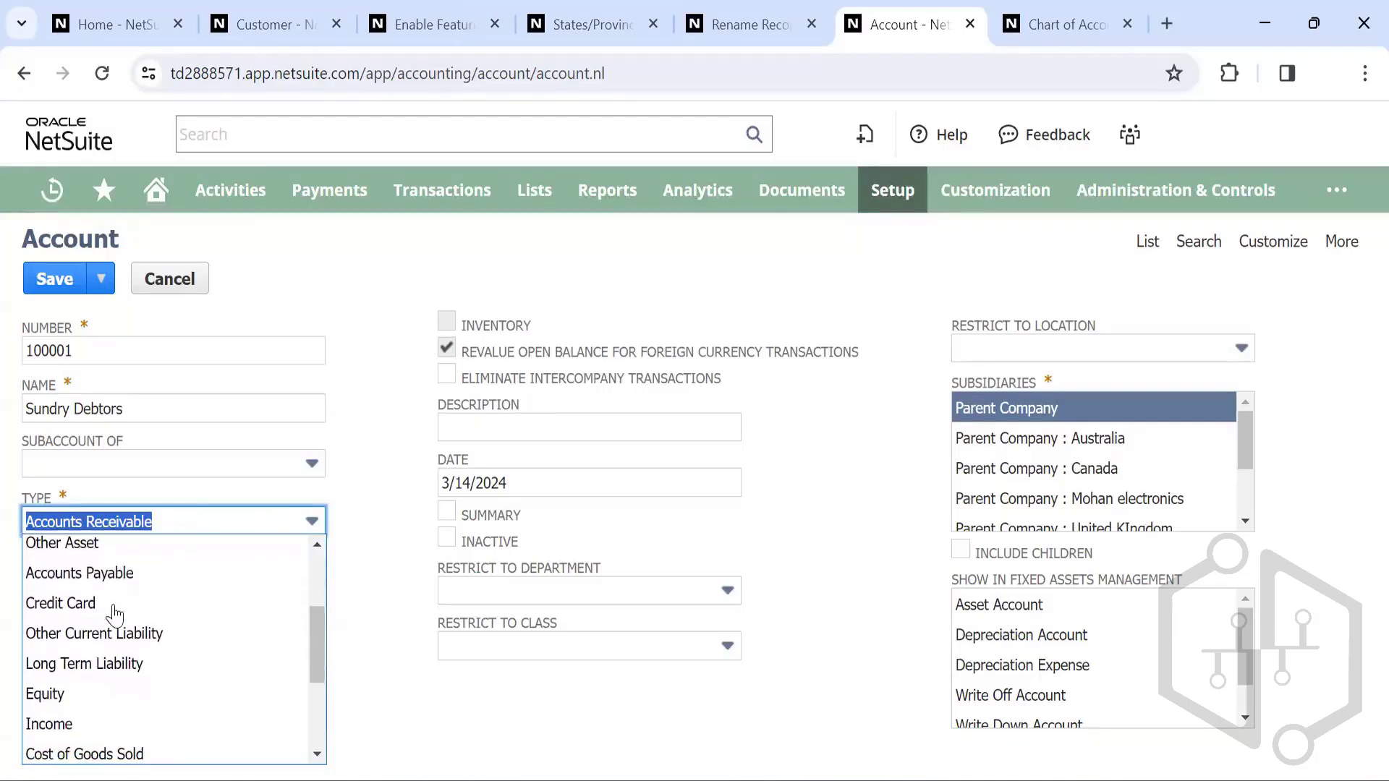
scroll(118, 644, down, 5)
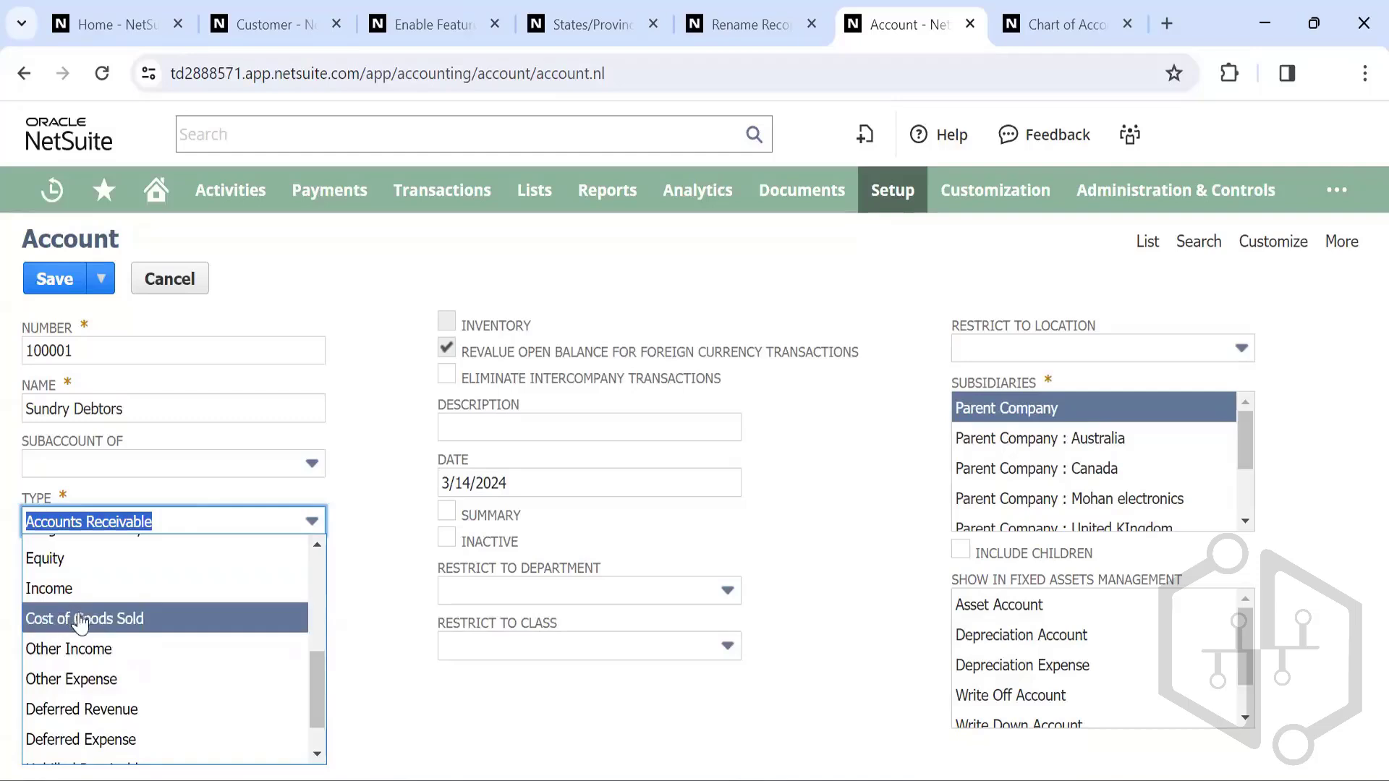
scroll(80, 636, down, 2)
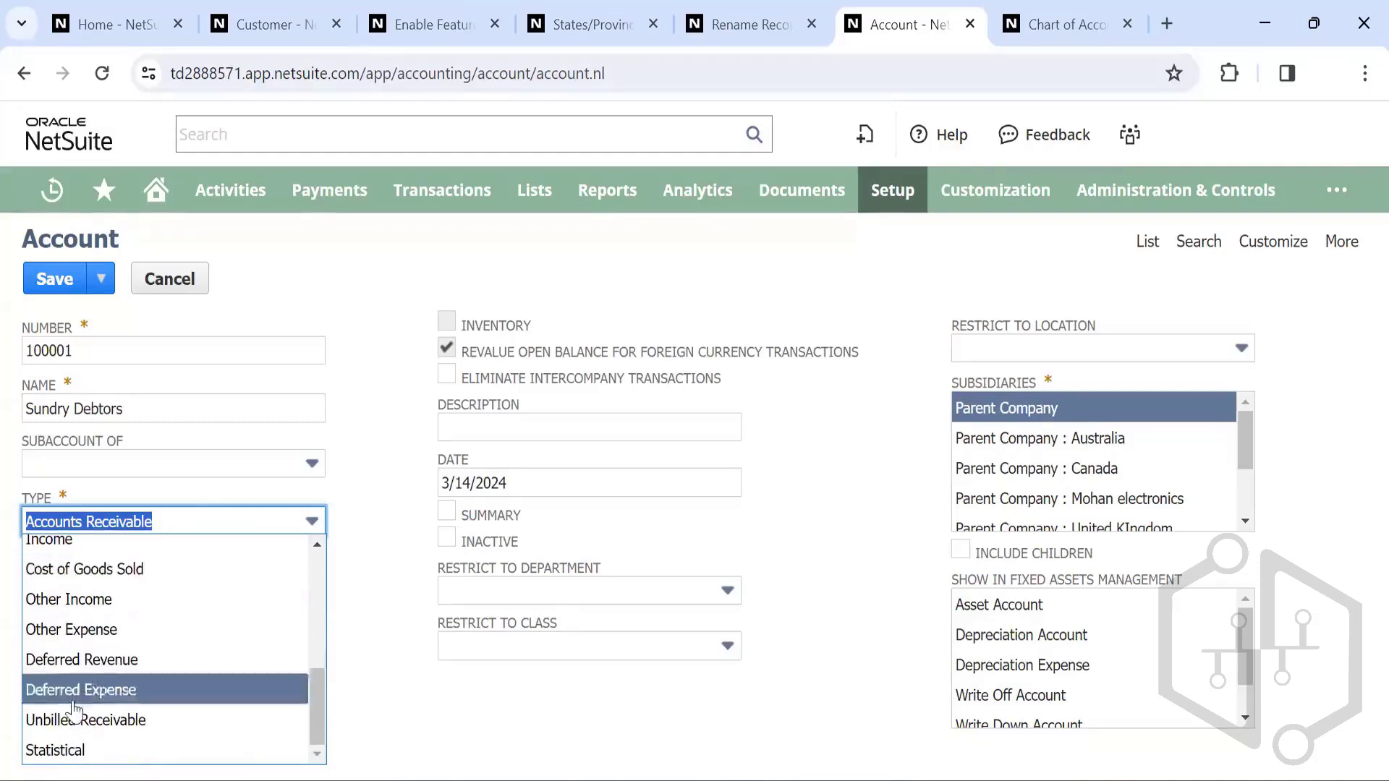
scroll(126, 629, up, 5)
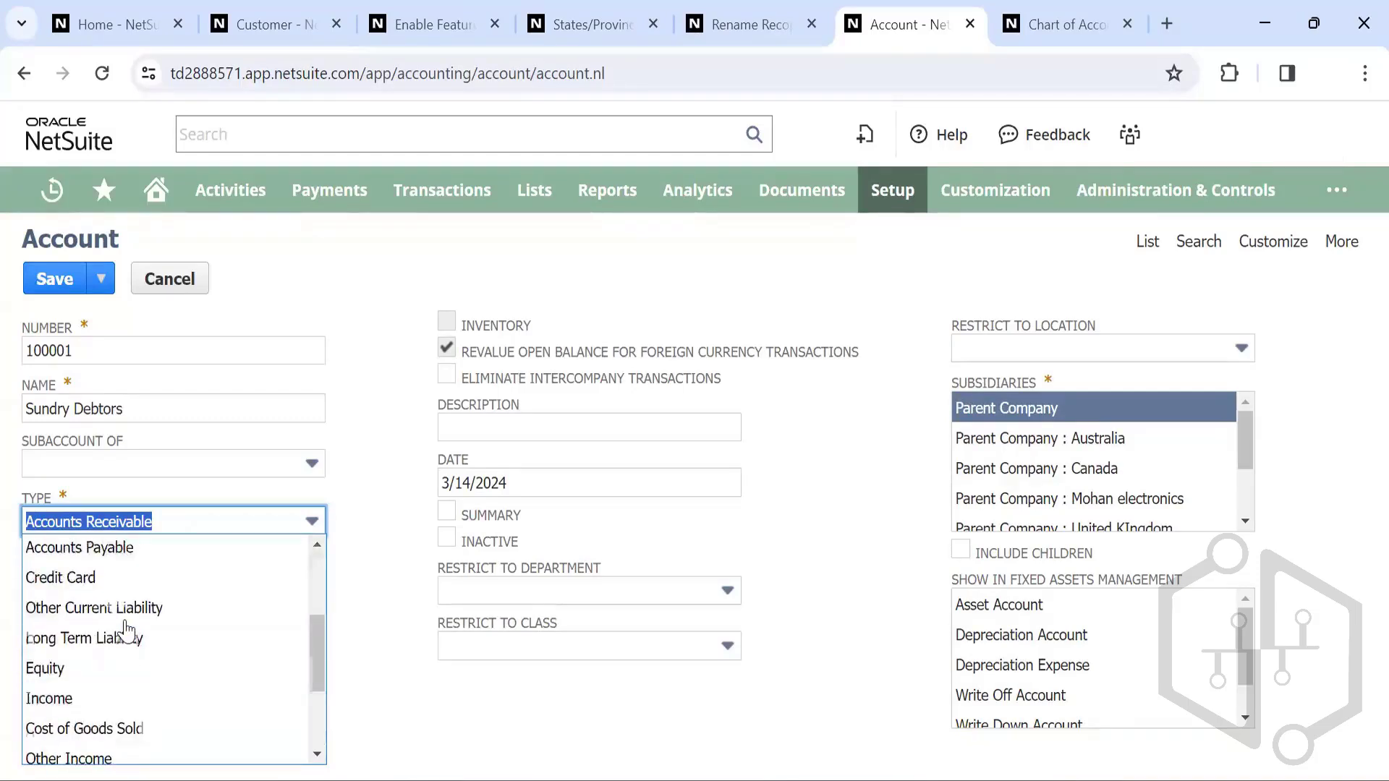
scroll(116, 629, up, 3)
click(105, 617)
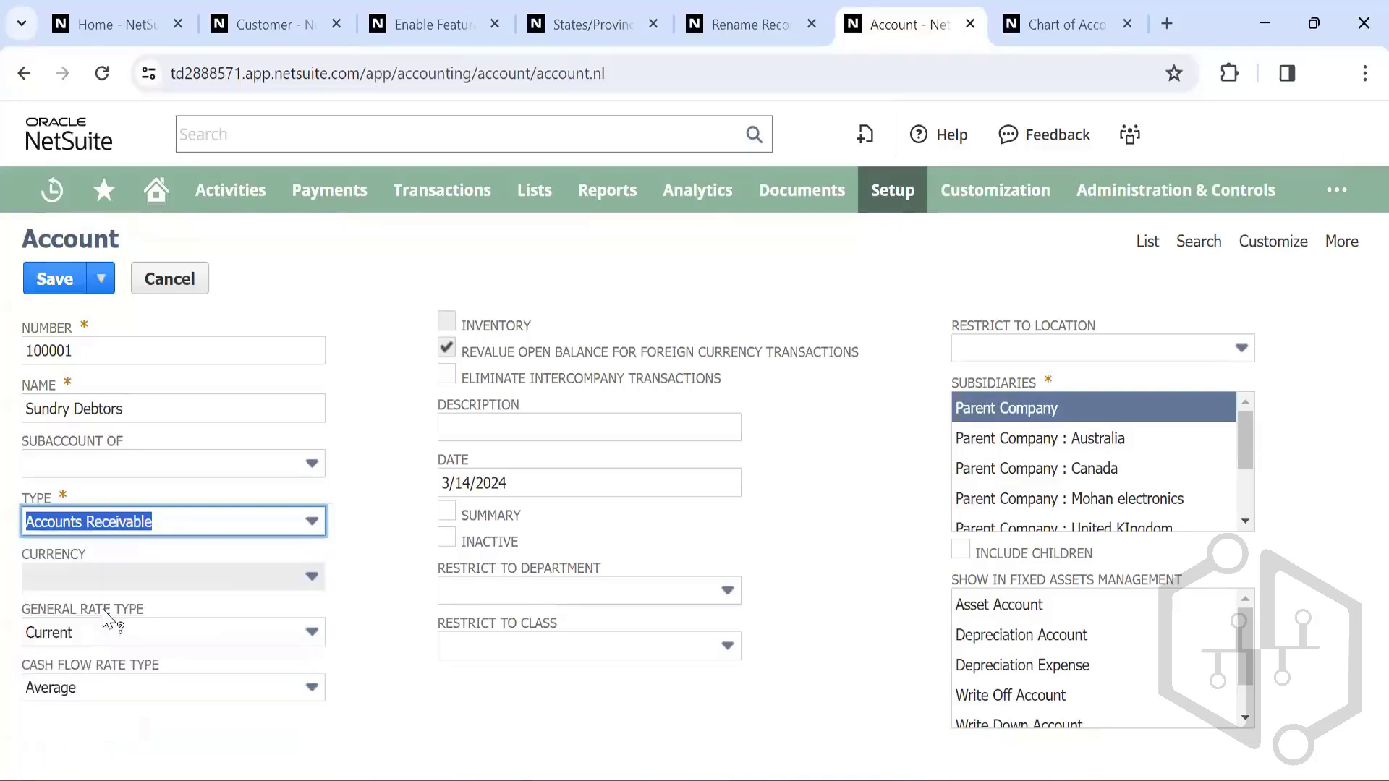
click(355, 601)
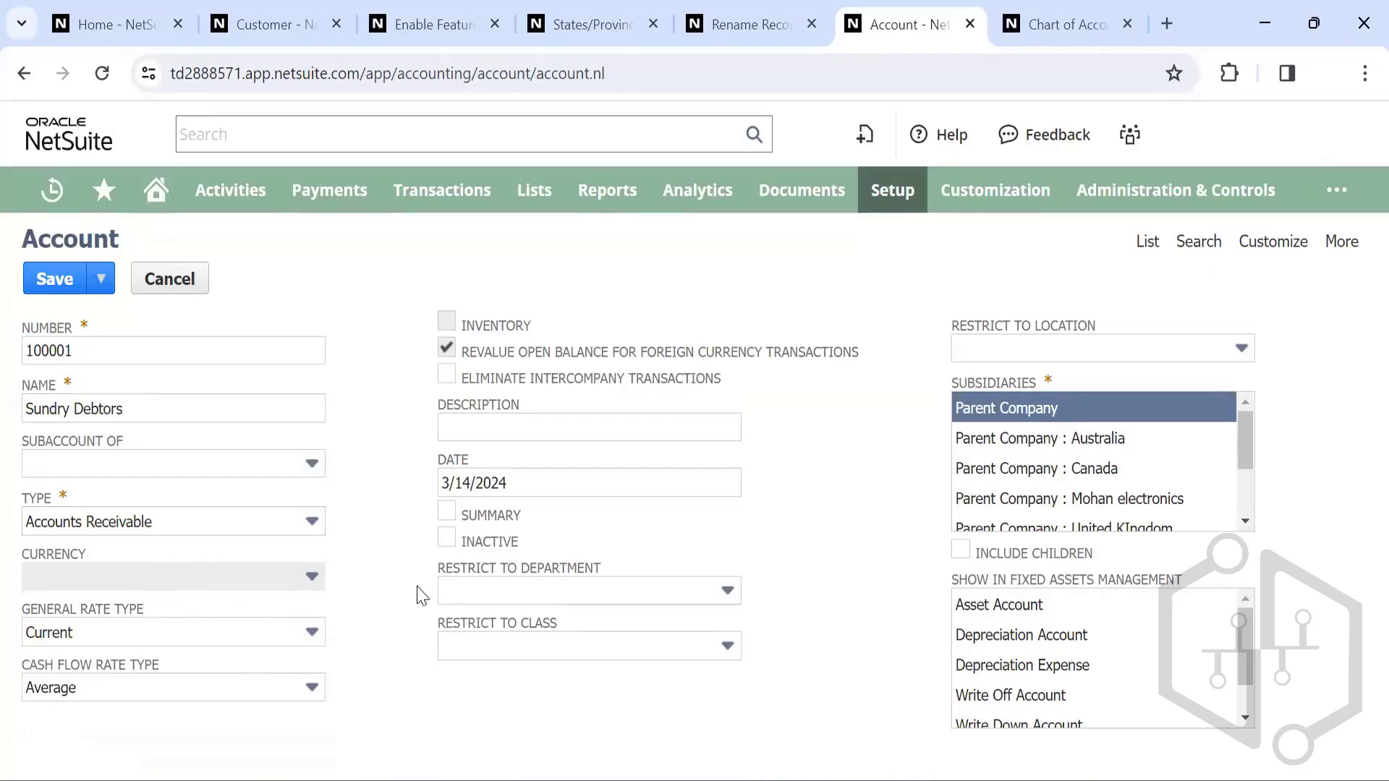
Step: Clear the date of the new Sundry Debtors account
click(518, 483)
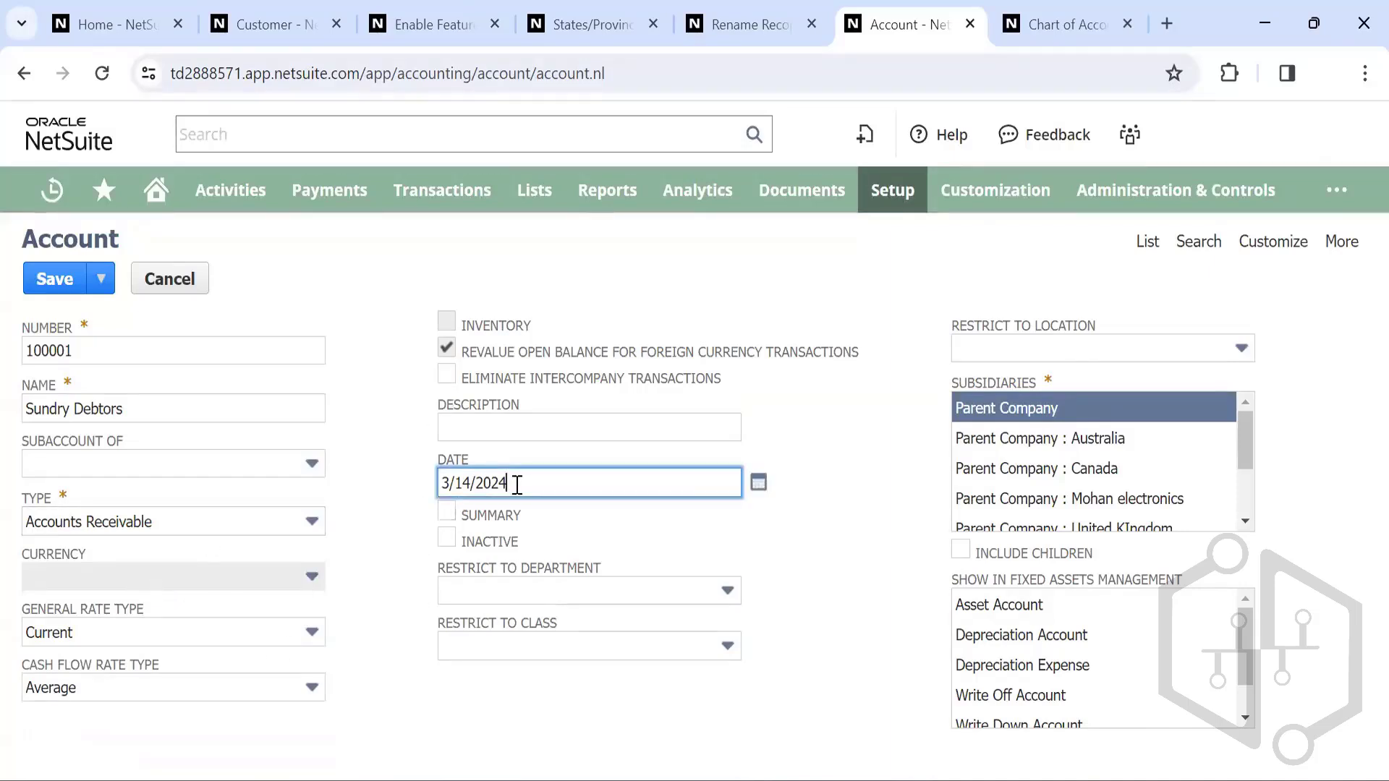
key(BackSpace)
key(BackSpace)
key(BackSpace)
key(BackSpace)
key(BackSpace)
key(BackSpace)
key(BackSpace)
key(BackSpace)
Step: Review the available subsidiaries and assign the account to Parent Company with its children included
scroll(998, 416, down, 2)
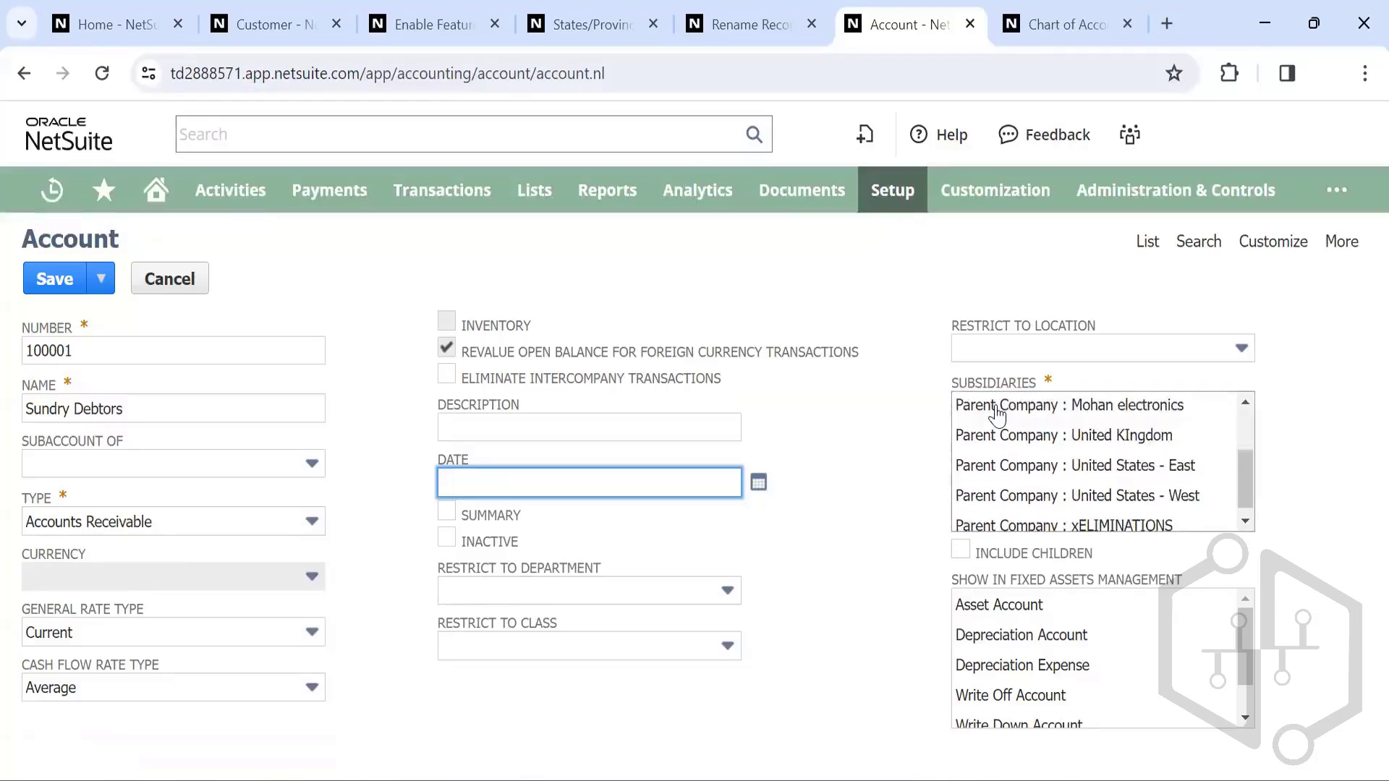
scroll(998, 416, up, 2)
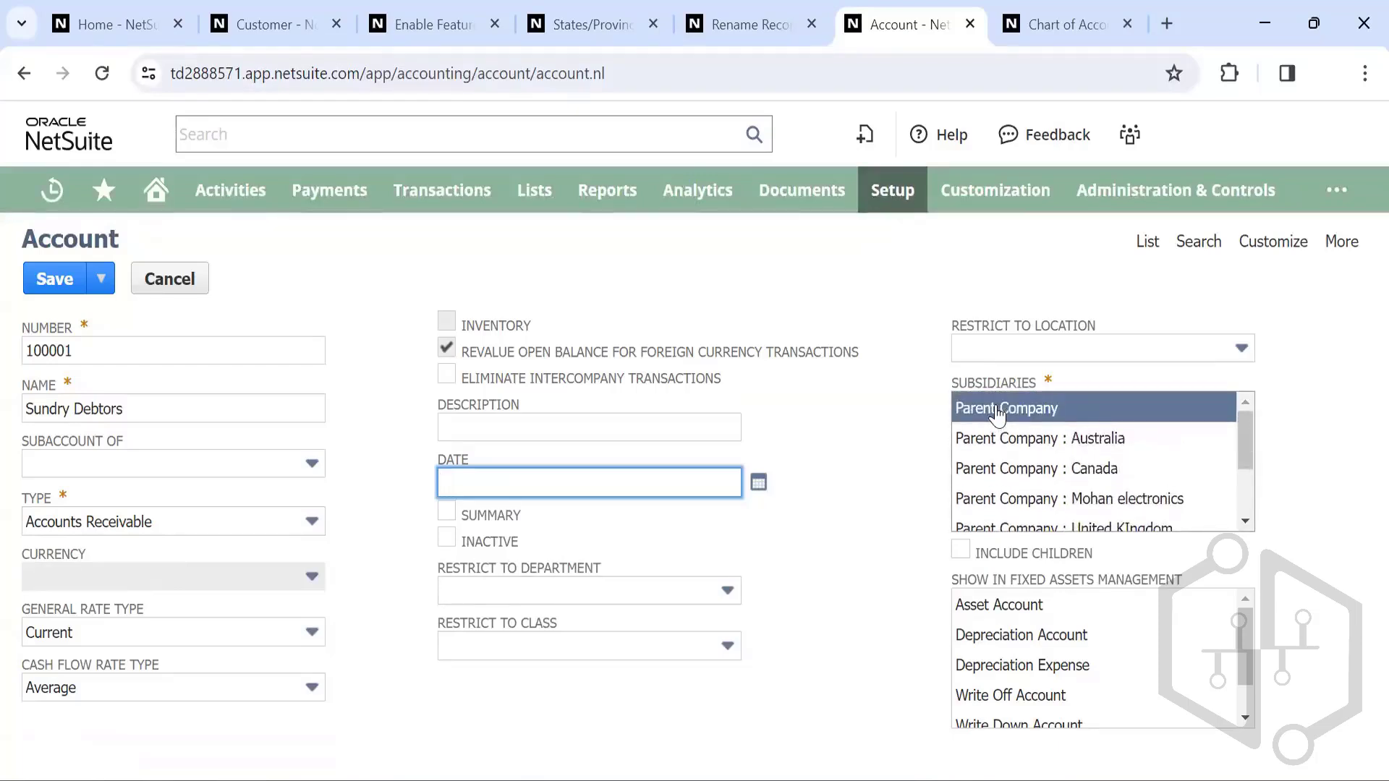
scroll(998, 414, down, 1)
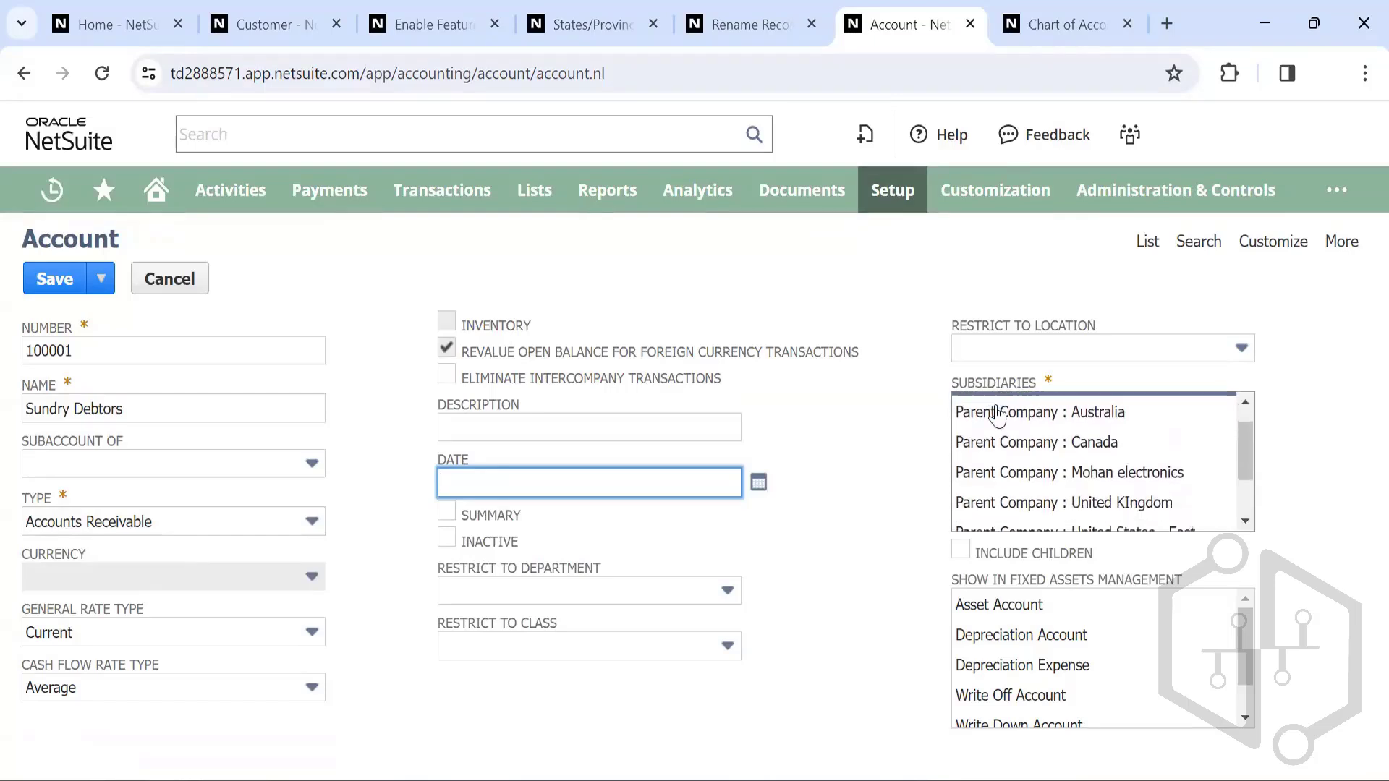
scroll(998, 416, up, 1)
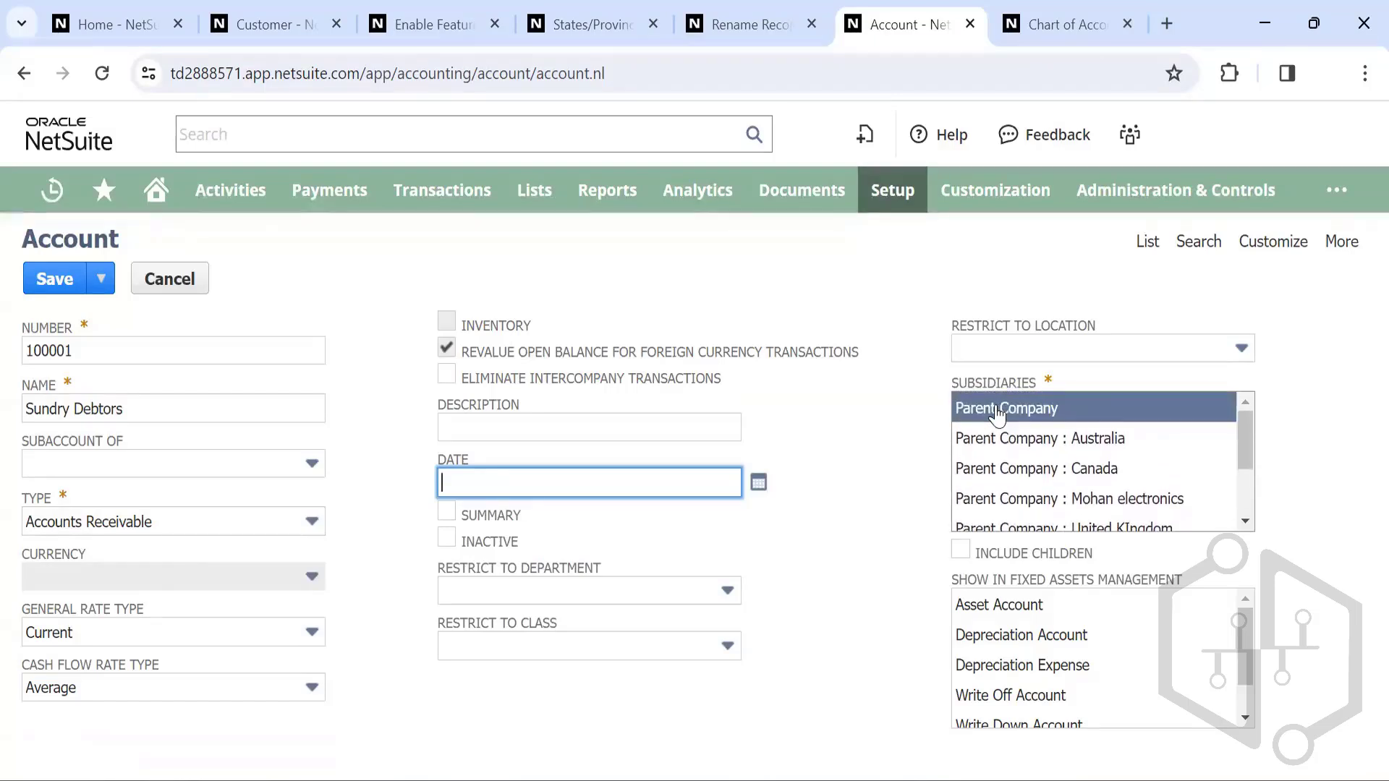
scroll(998, 413, down, 2)
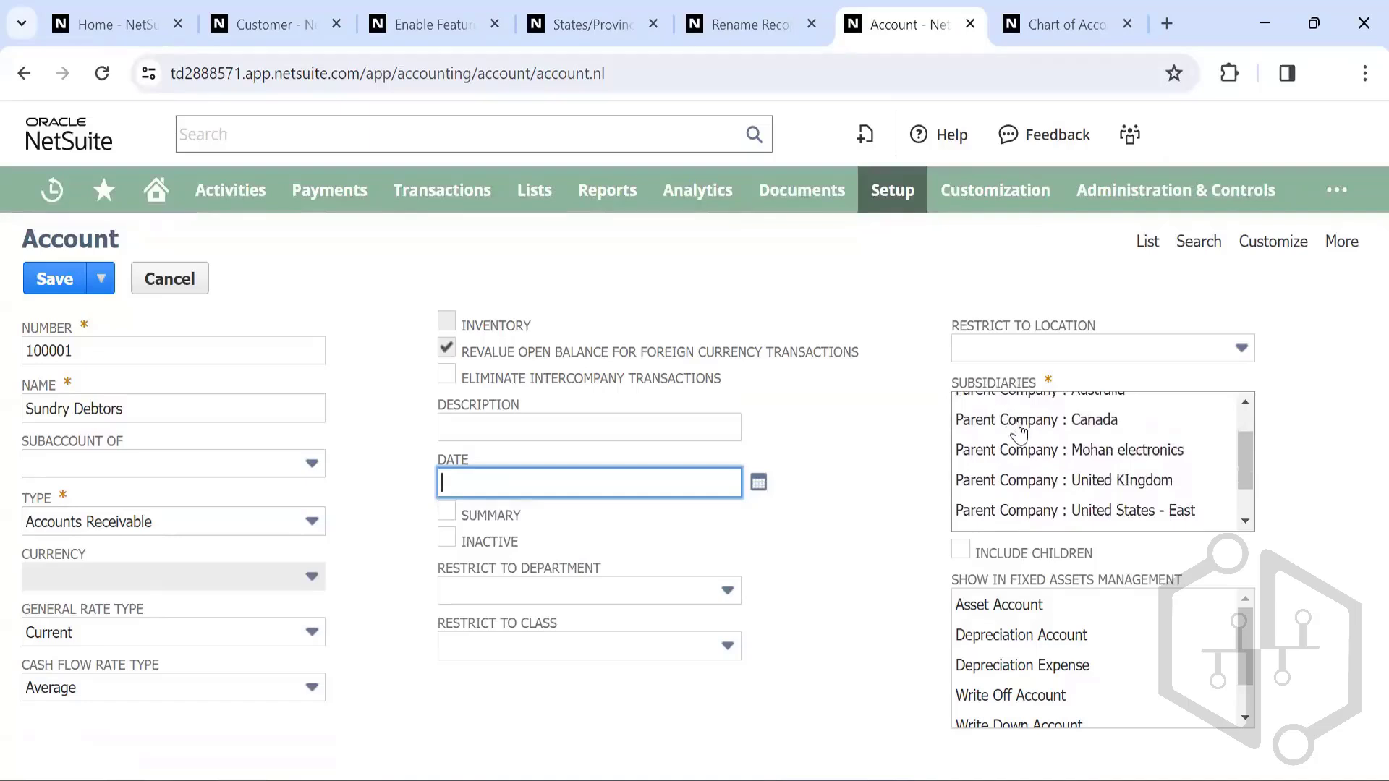
scroll(1041, 437, up, 2)
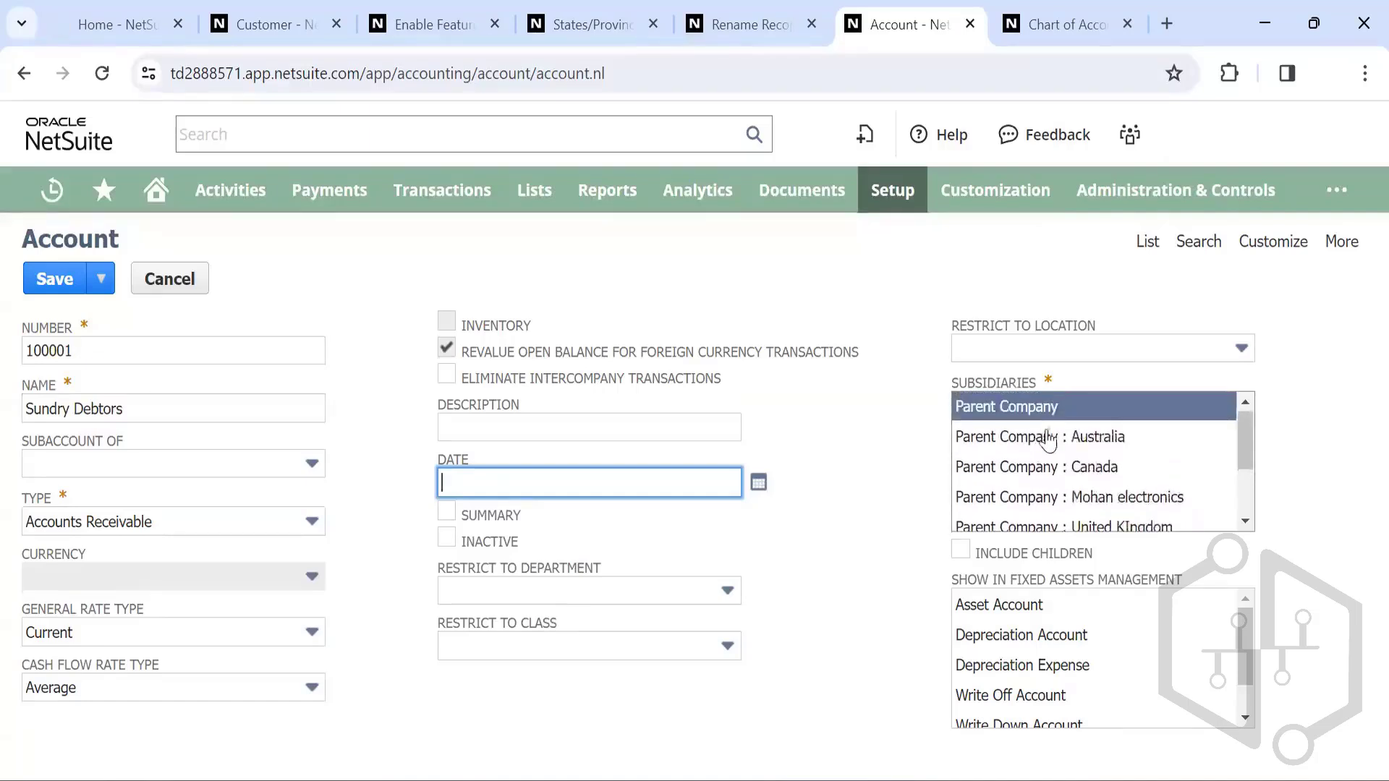
click(1054, 441)
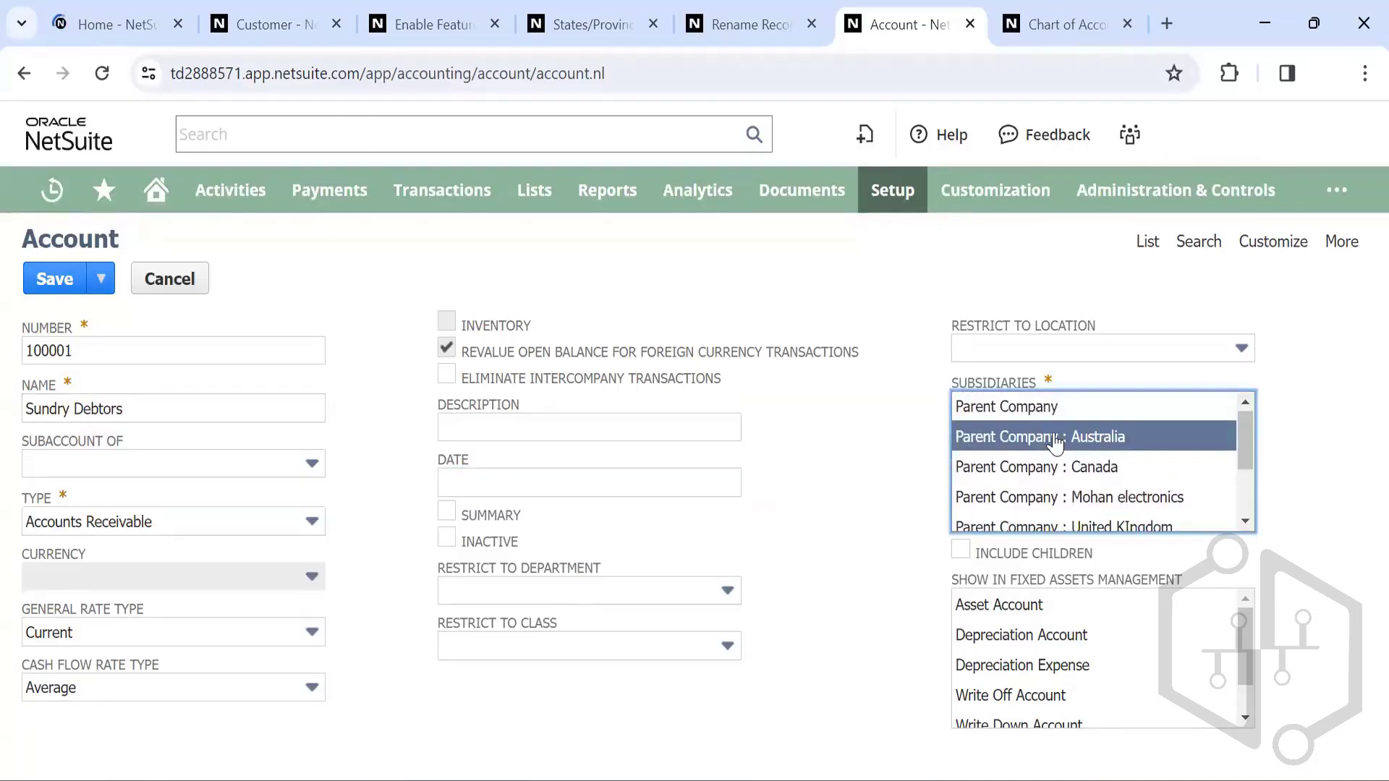
click(992, 411)
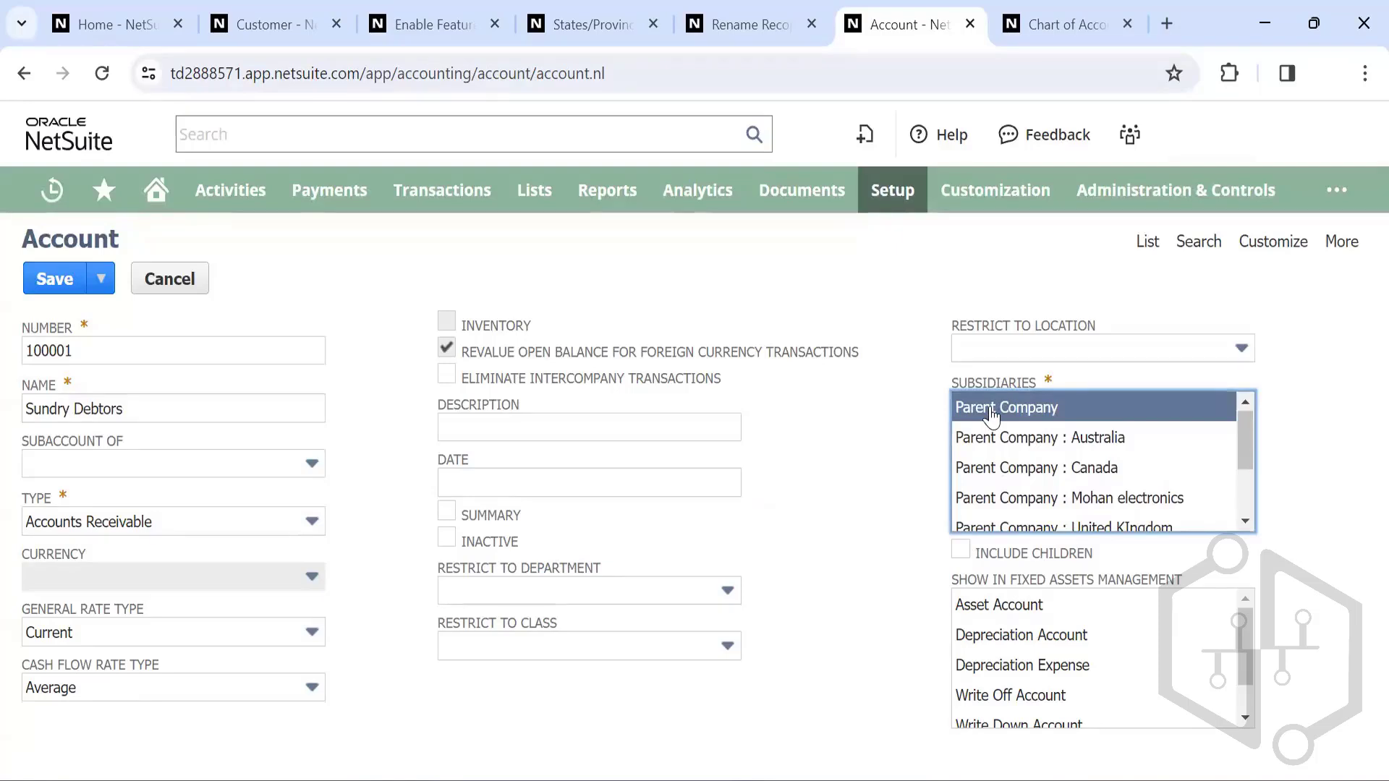
click(960, 551)
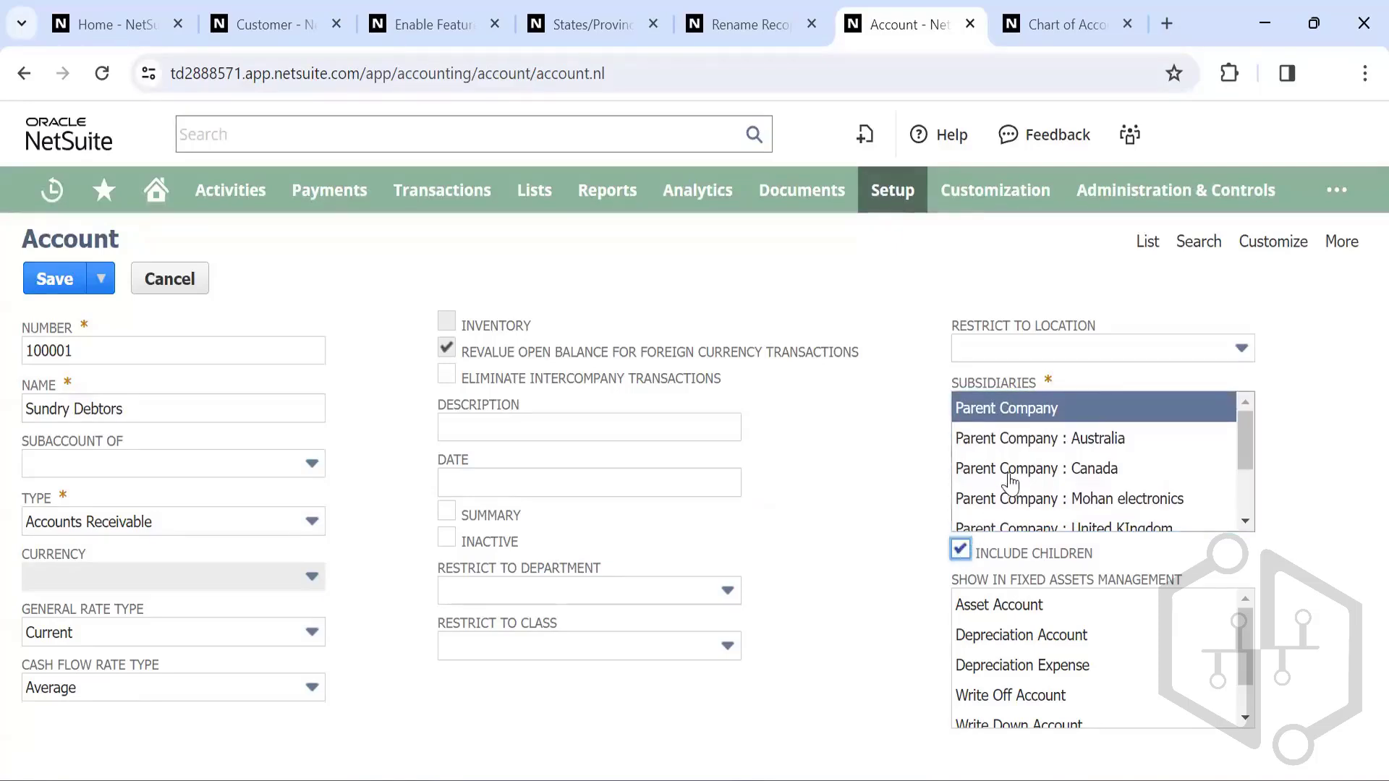
scroll(1010, 484, down, 2)
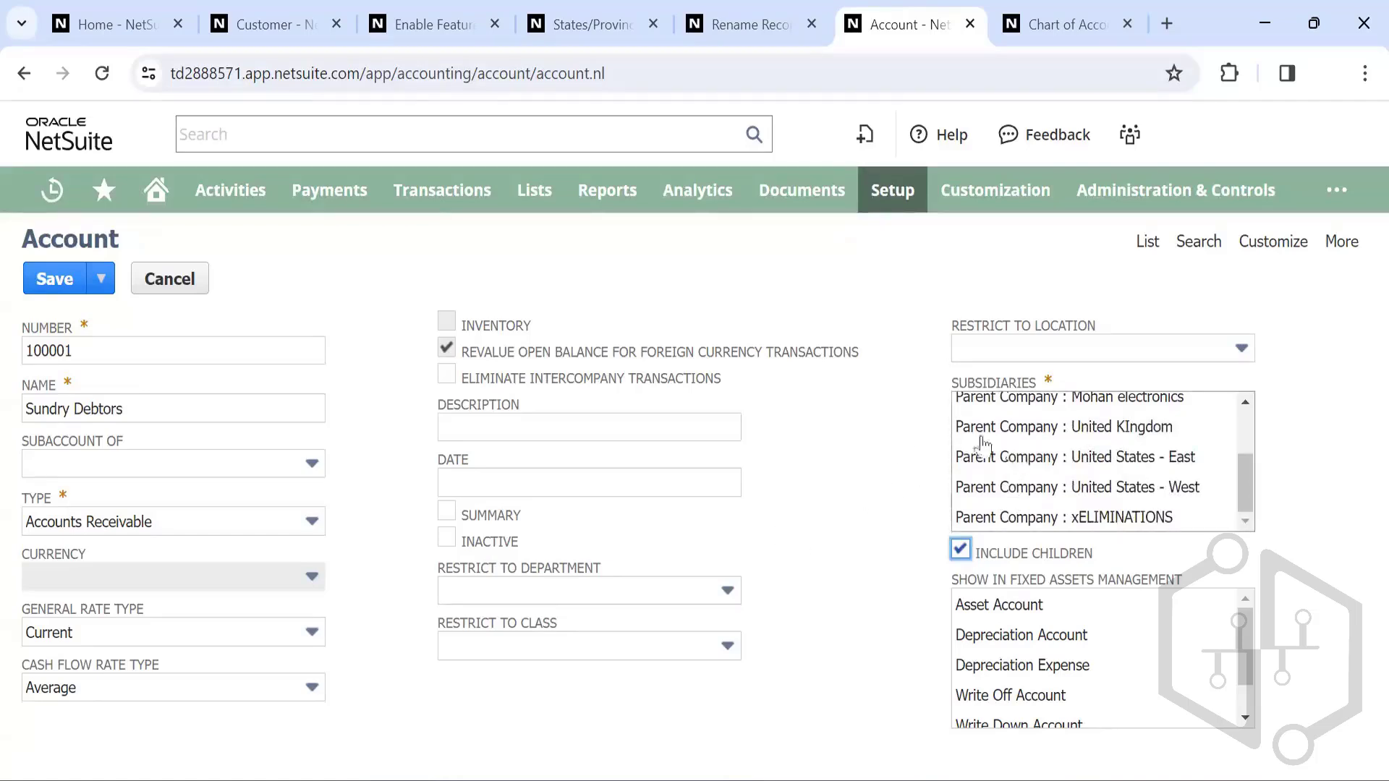
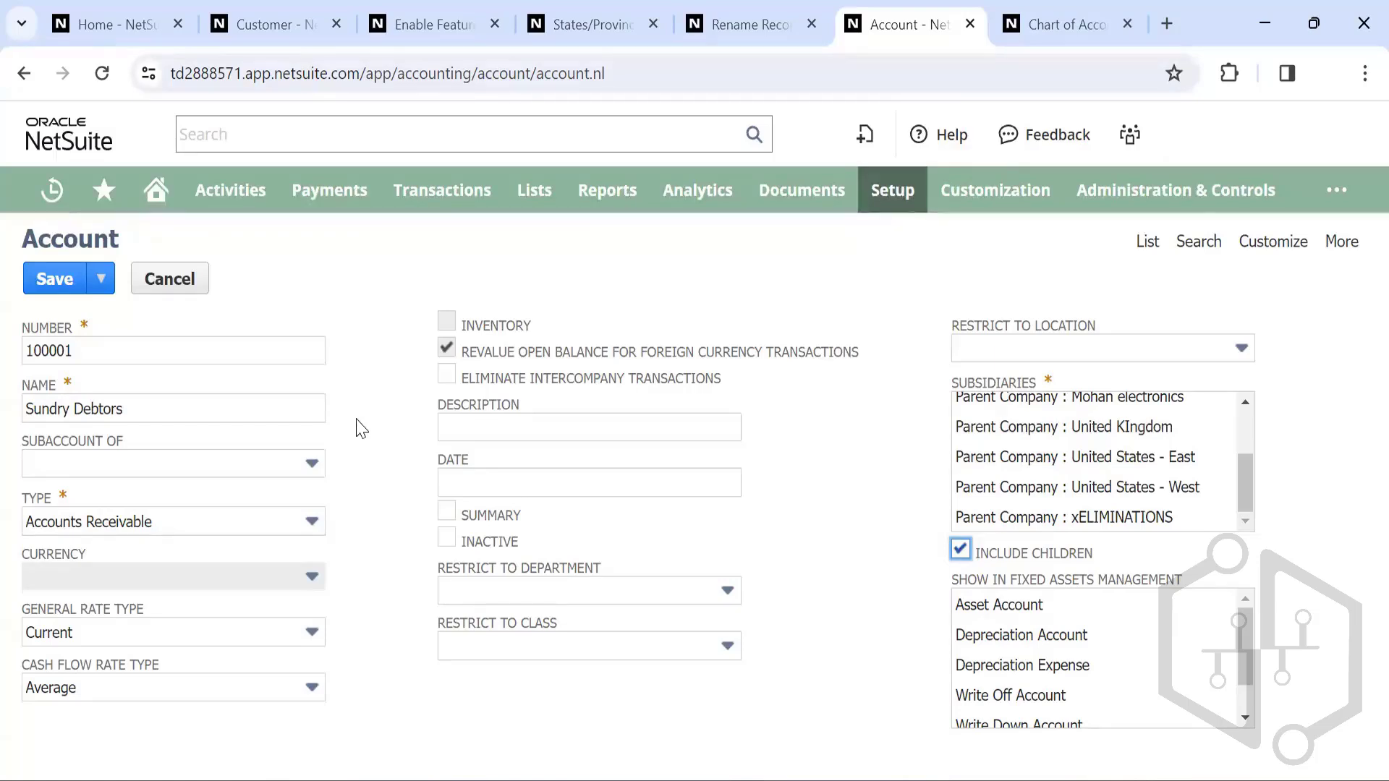
Step: Try the Primary Bank account type, dismiss the alert and return the type to Accounts Receivable
click(186, 522)
scroll(139, 622, down, 4)
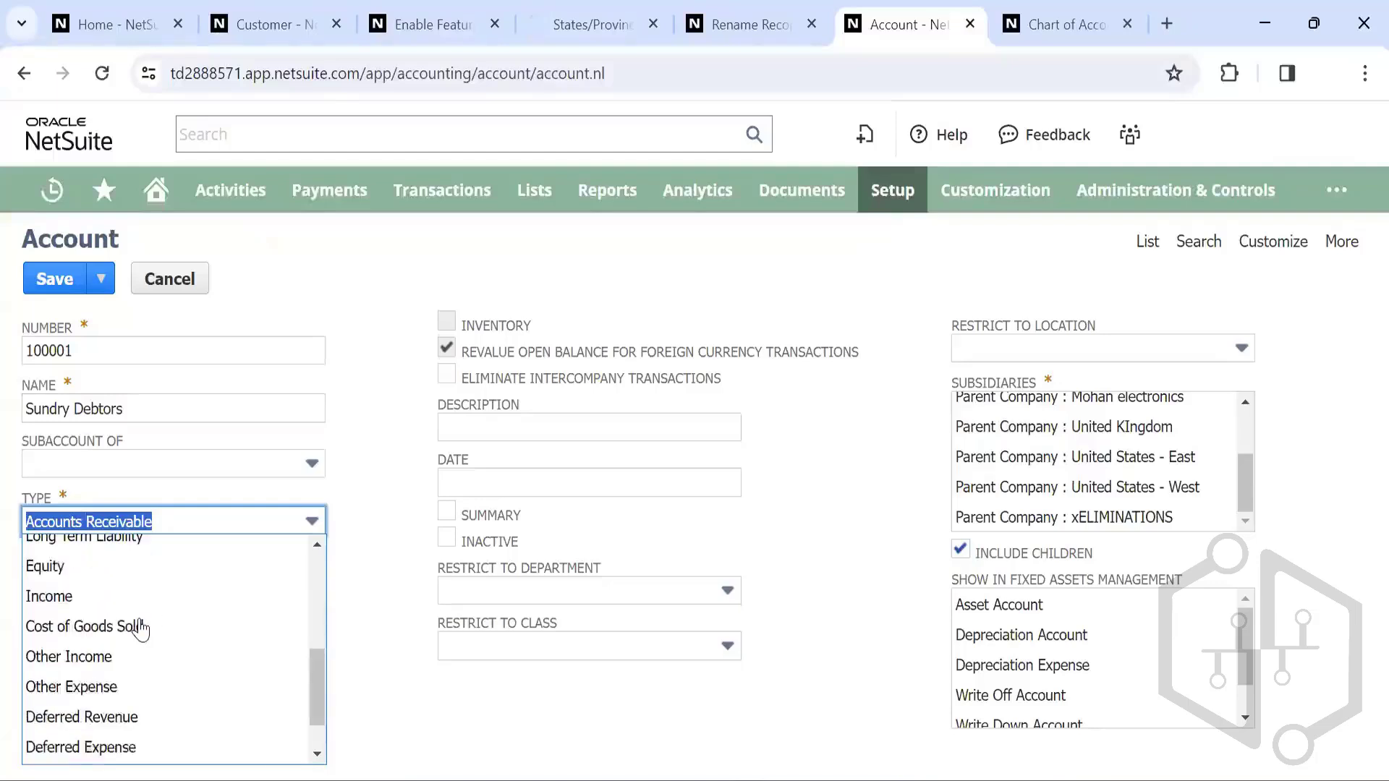
scroll(140, 629, up, 5)
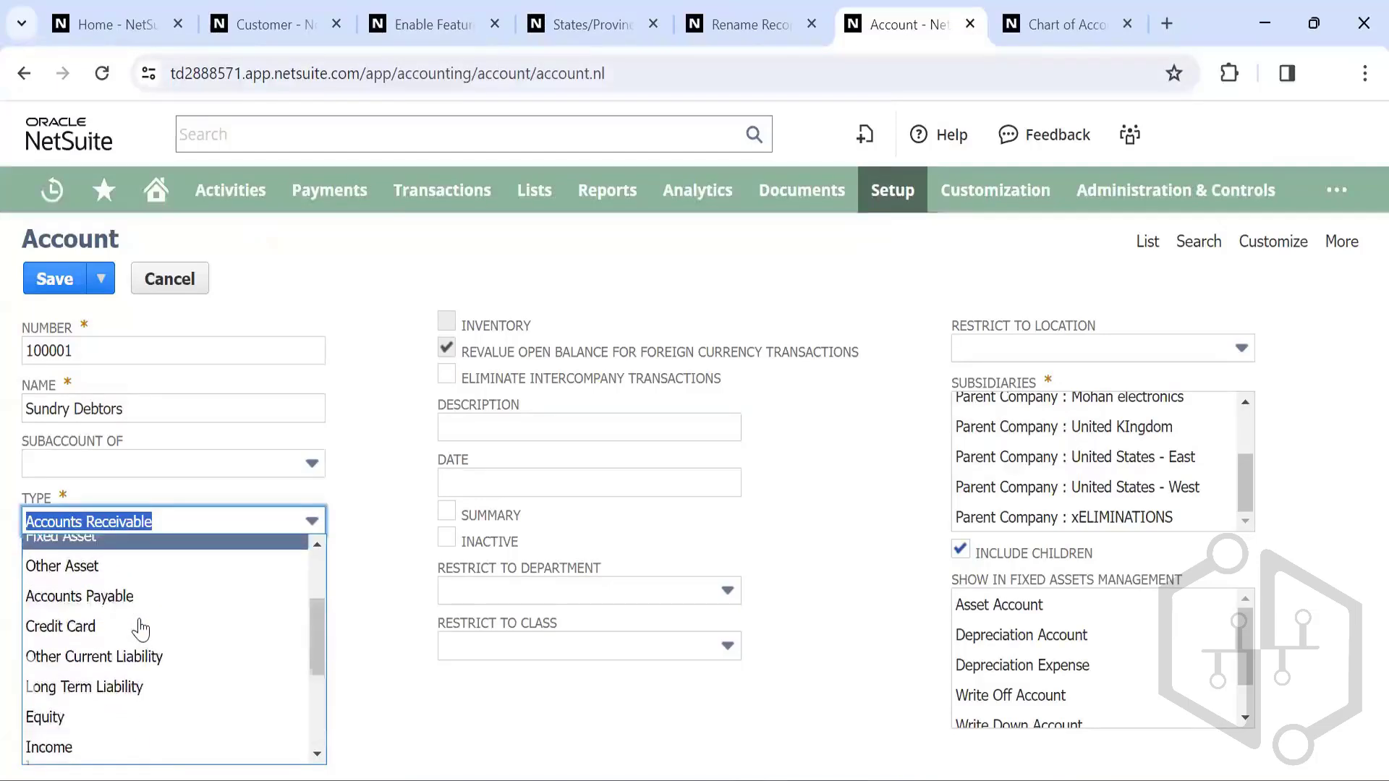
scroll(140, 629, up, 1)
click(109, 580)
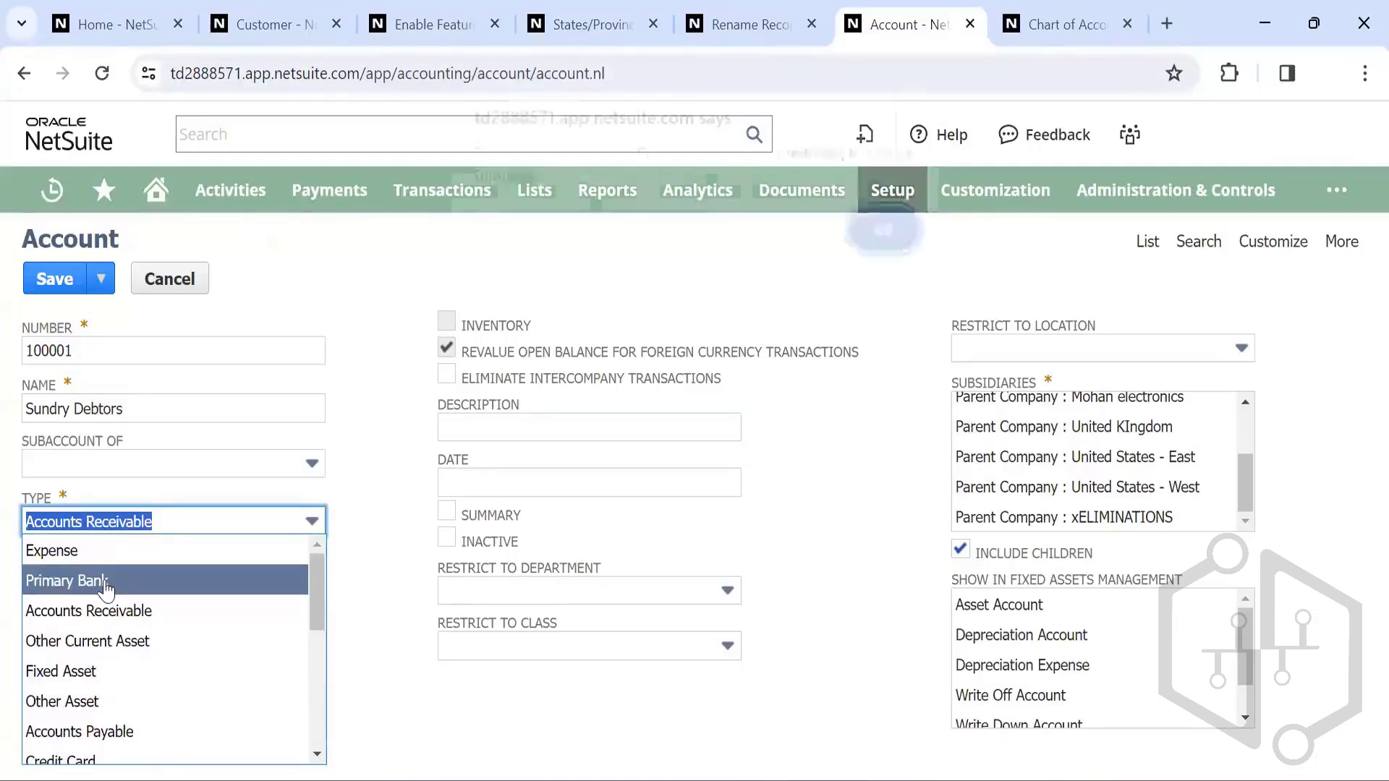
click(879, 244)
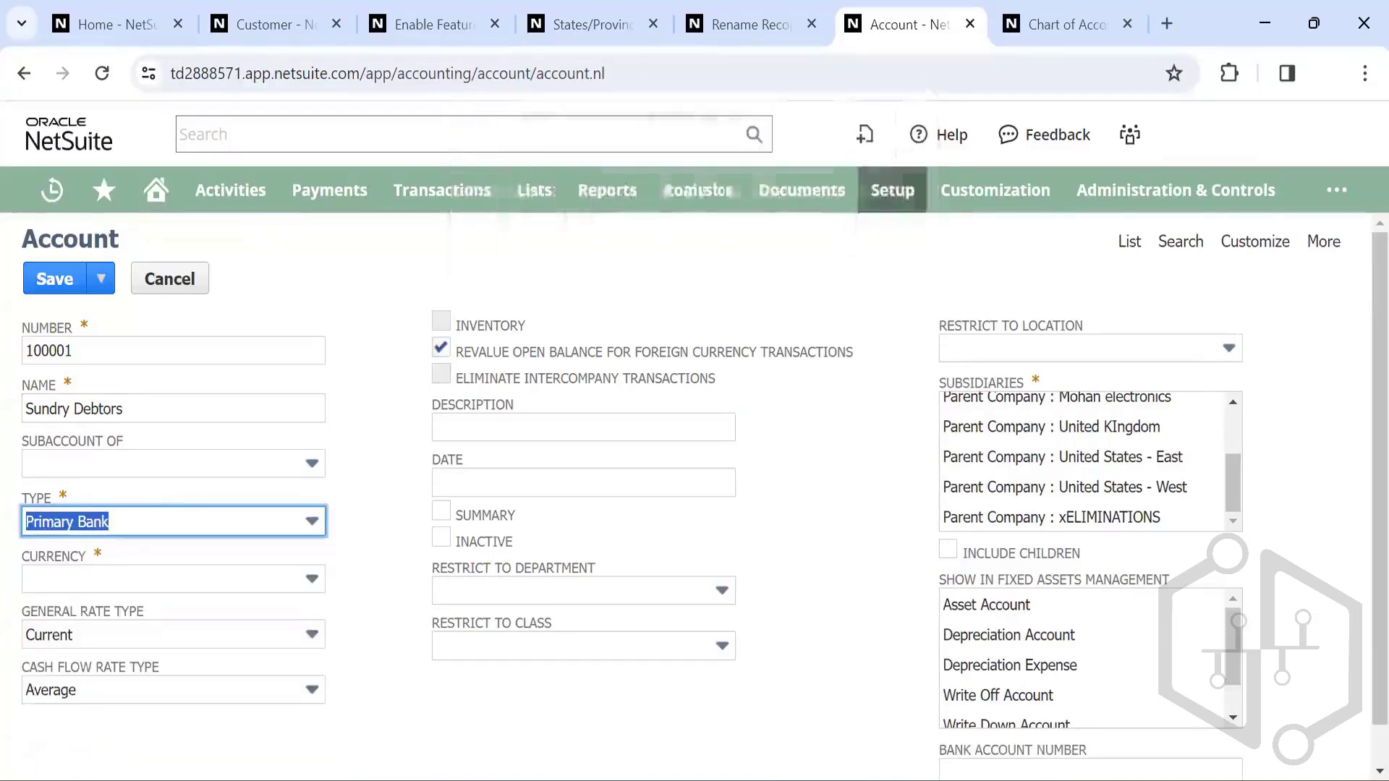
click(257, 524)
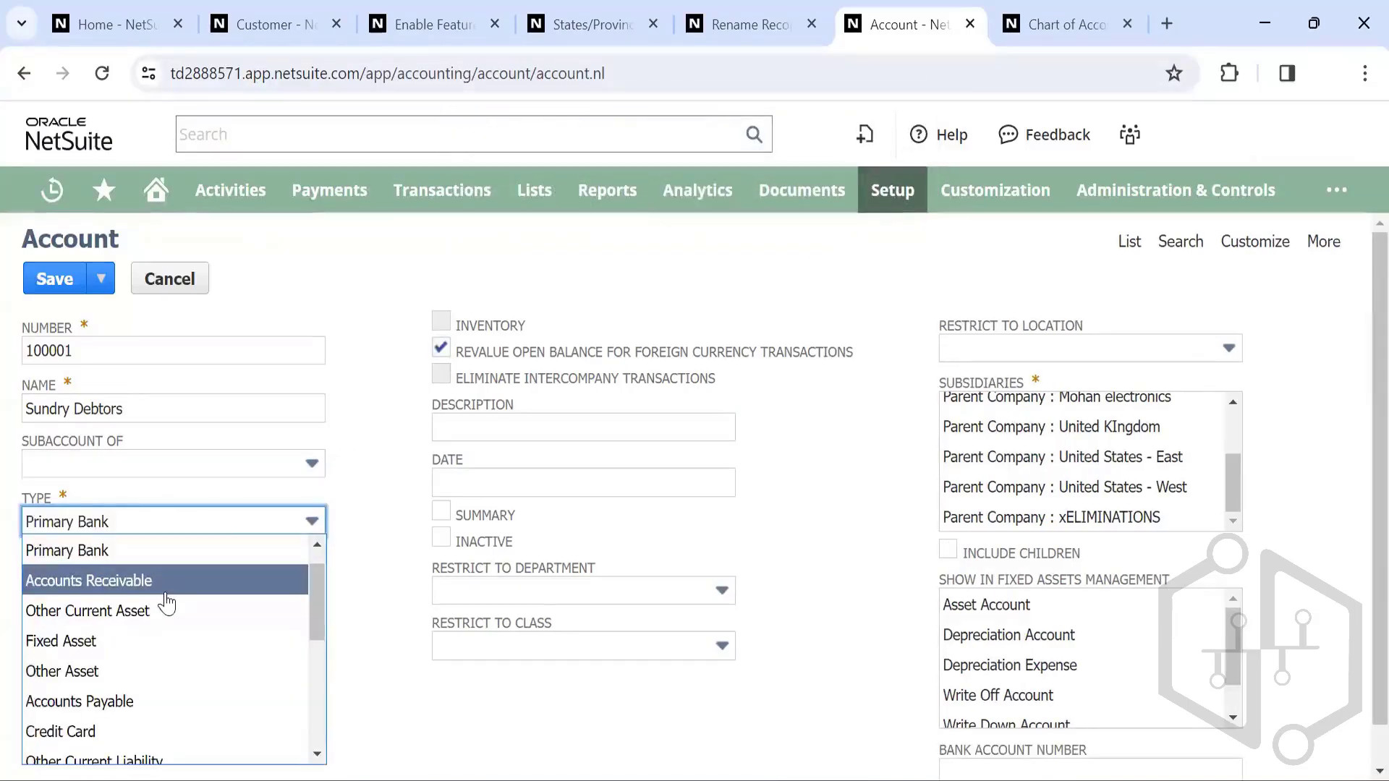
click(165, 590)
Step: Set the type to Primary Bank and try to include children for the subsidiary Parent Company : United States - East
click(242, 526)
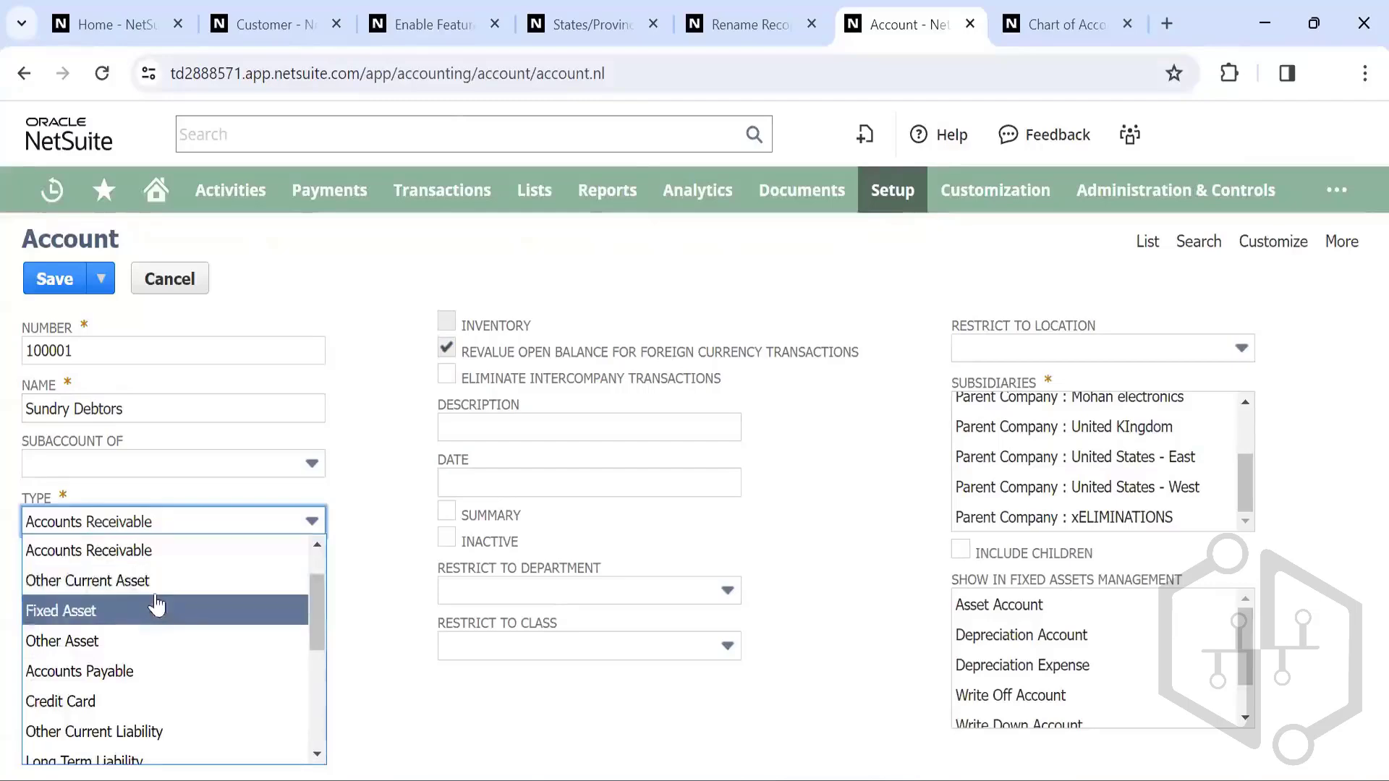
scroll(177, 599, up, 2)
click(147, 589)
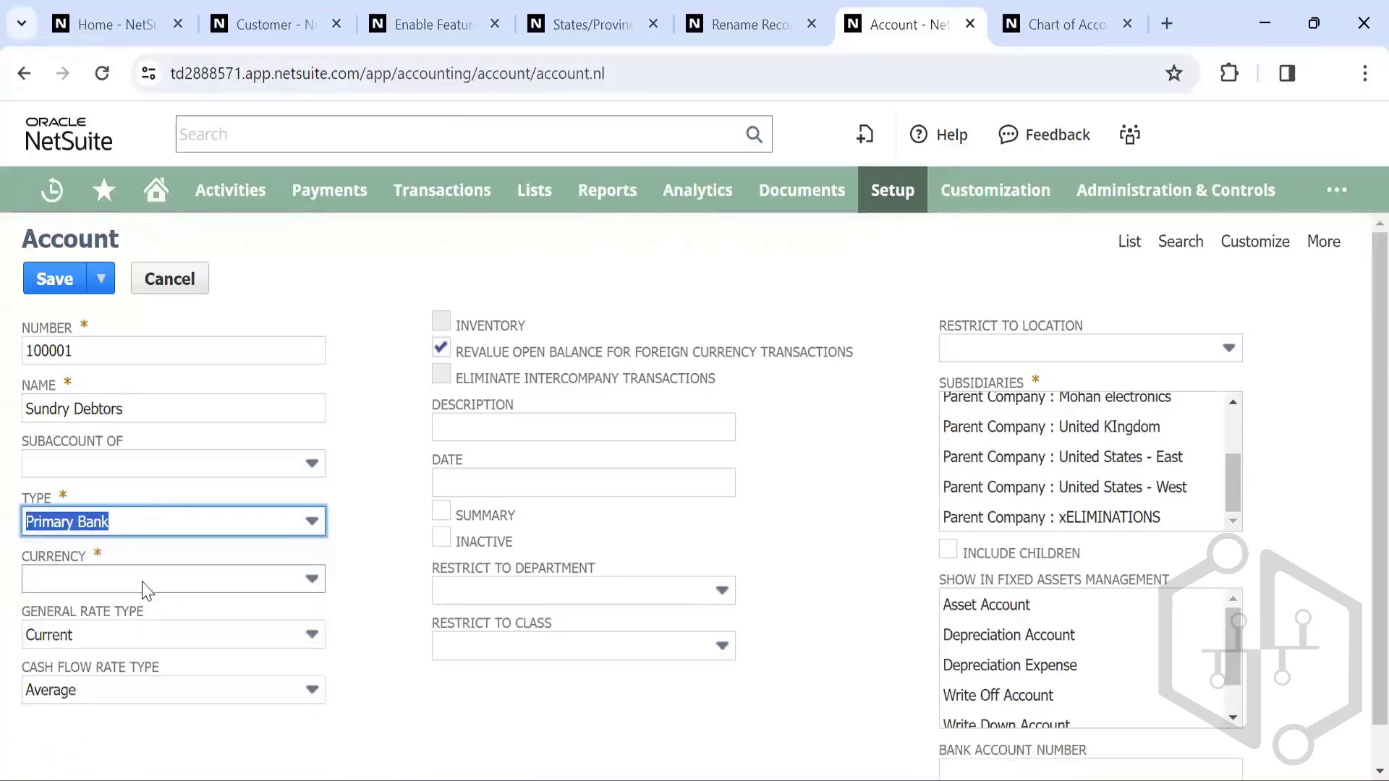
click(980, 458)
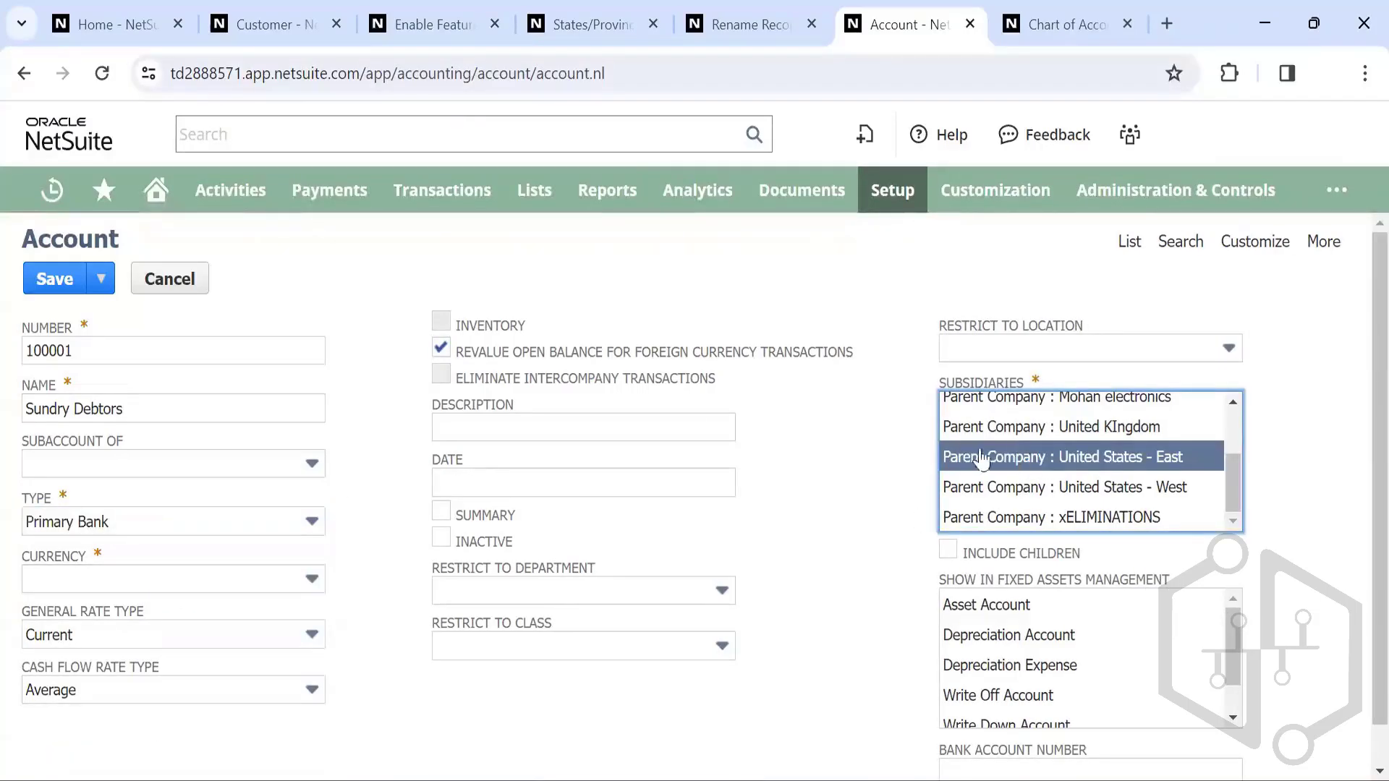
click(947, 553)
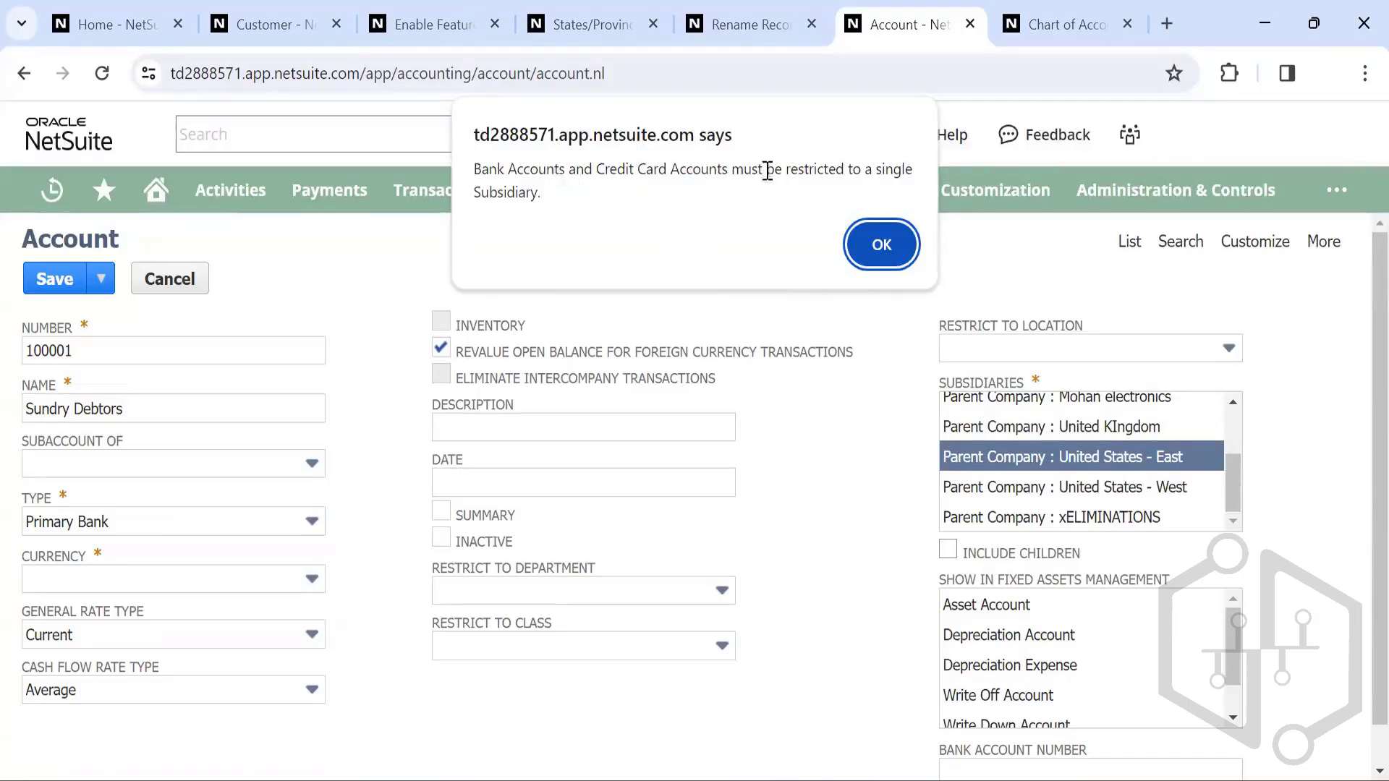
click(881, 246)
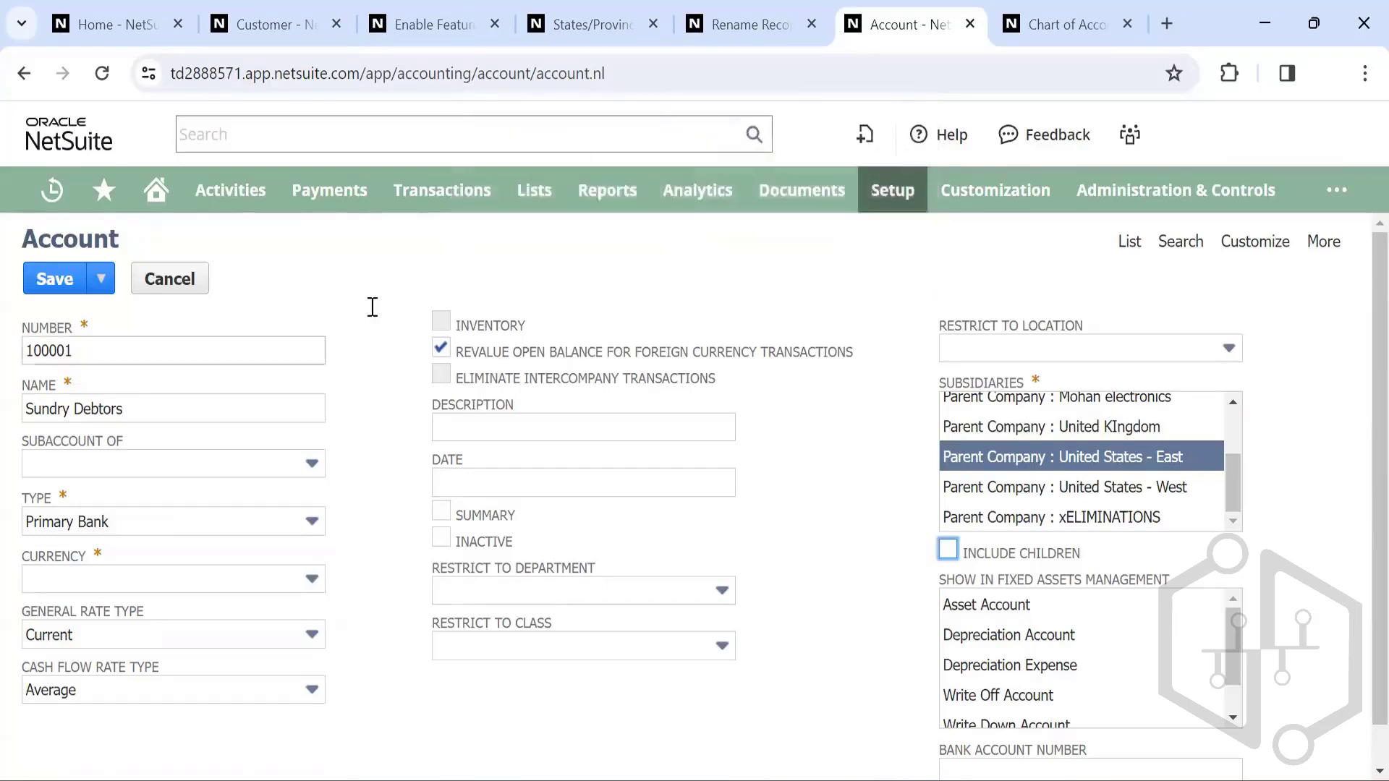
Step: Save the account as Accounts Receivable, assigned to Parent Company with its children included
click(268, 519)
click(180, 593)
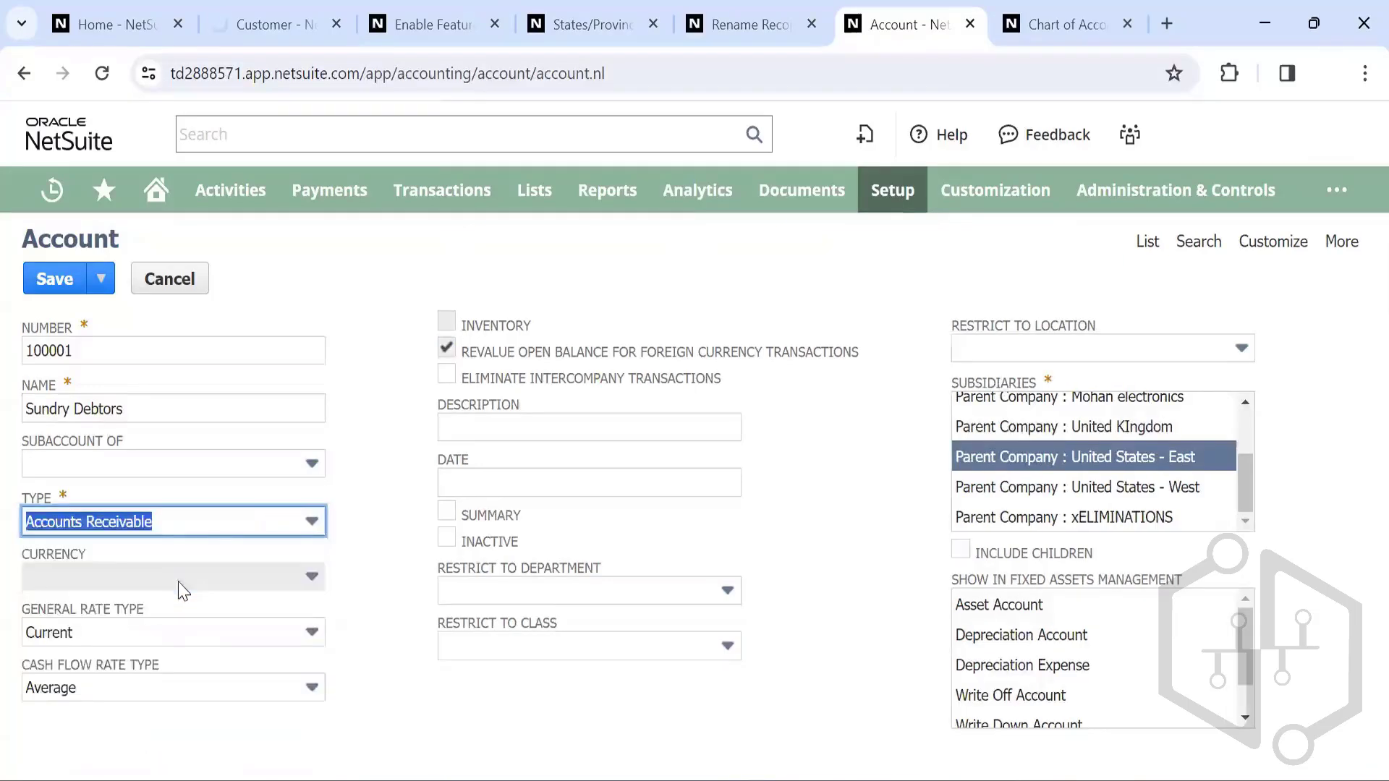
scroll(1005, 443, up, 2)
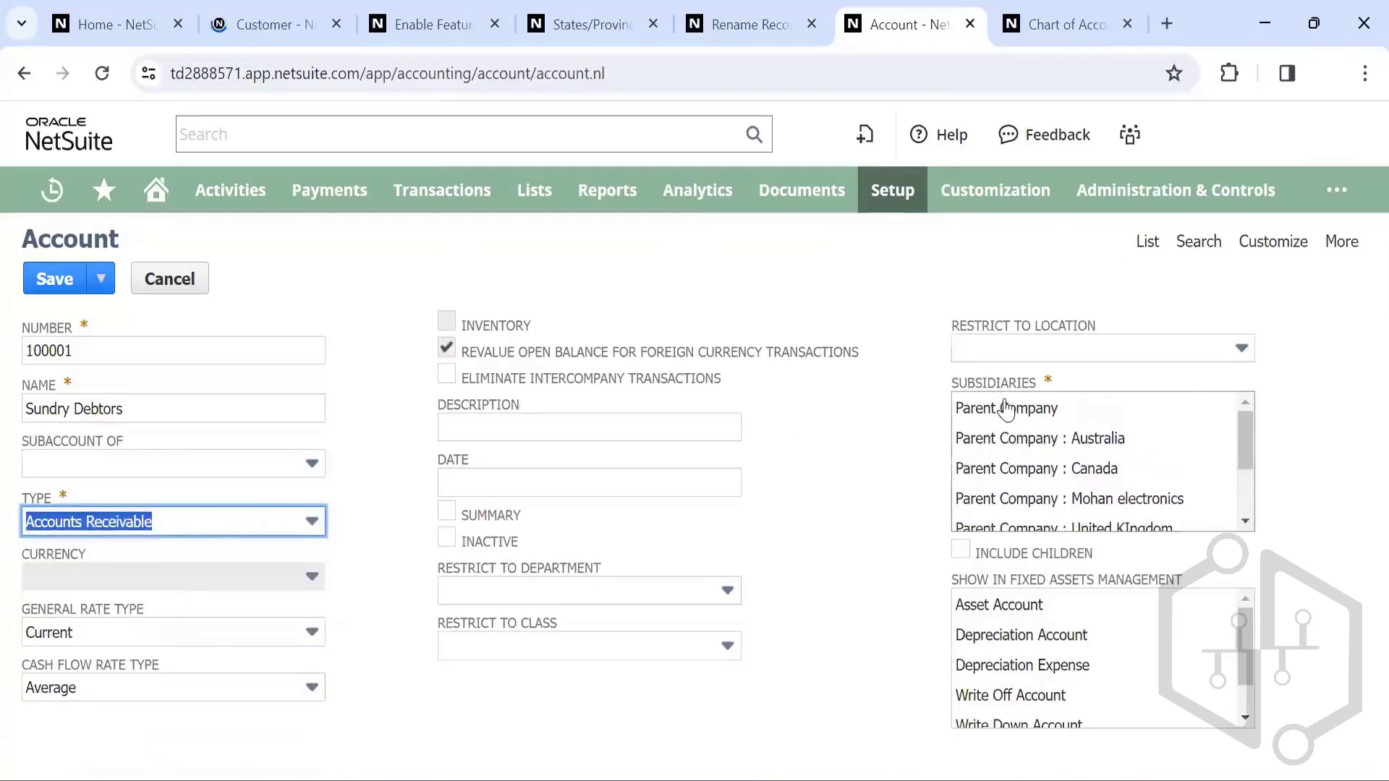
click(1014, 408)
click(962, 551)
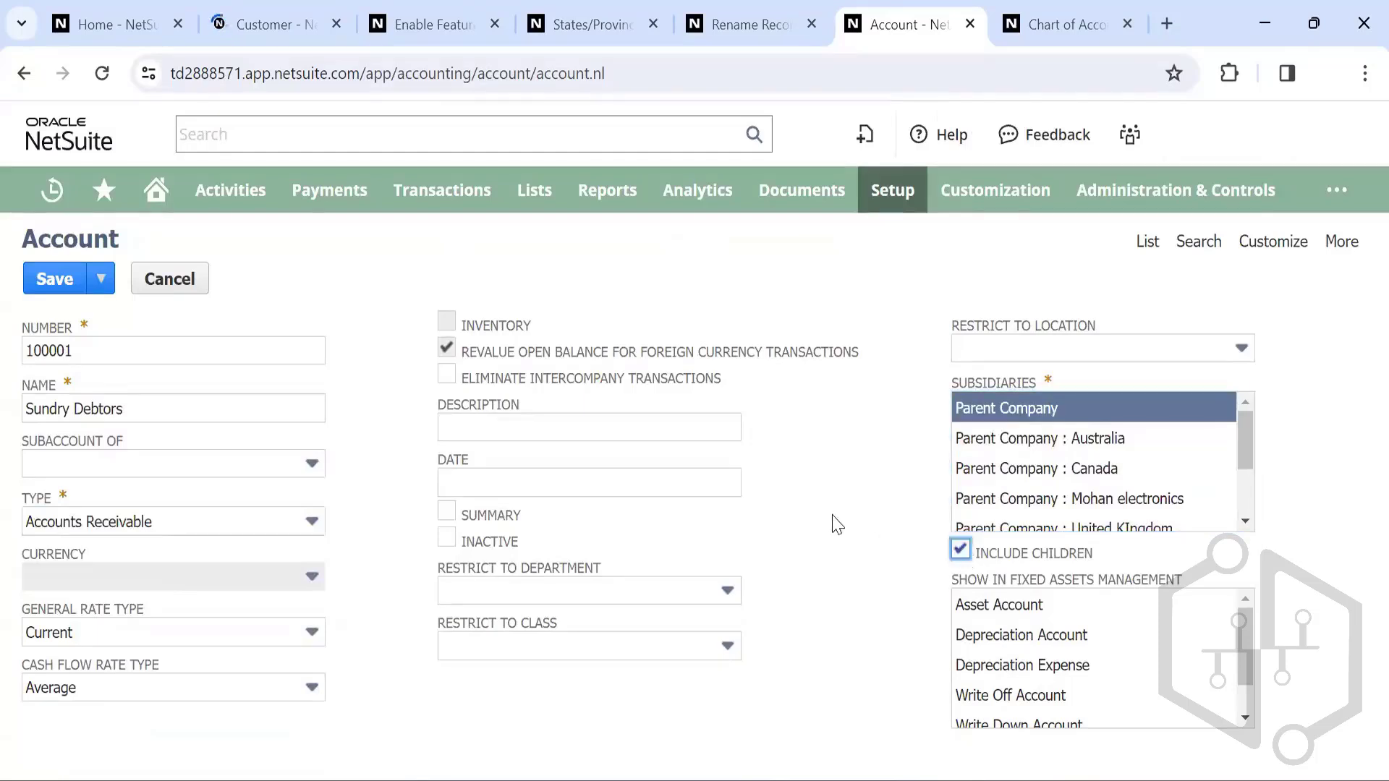
click(48, 279)
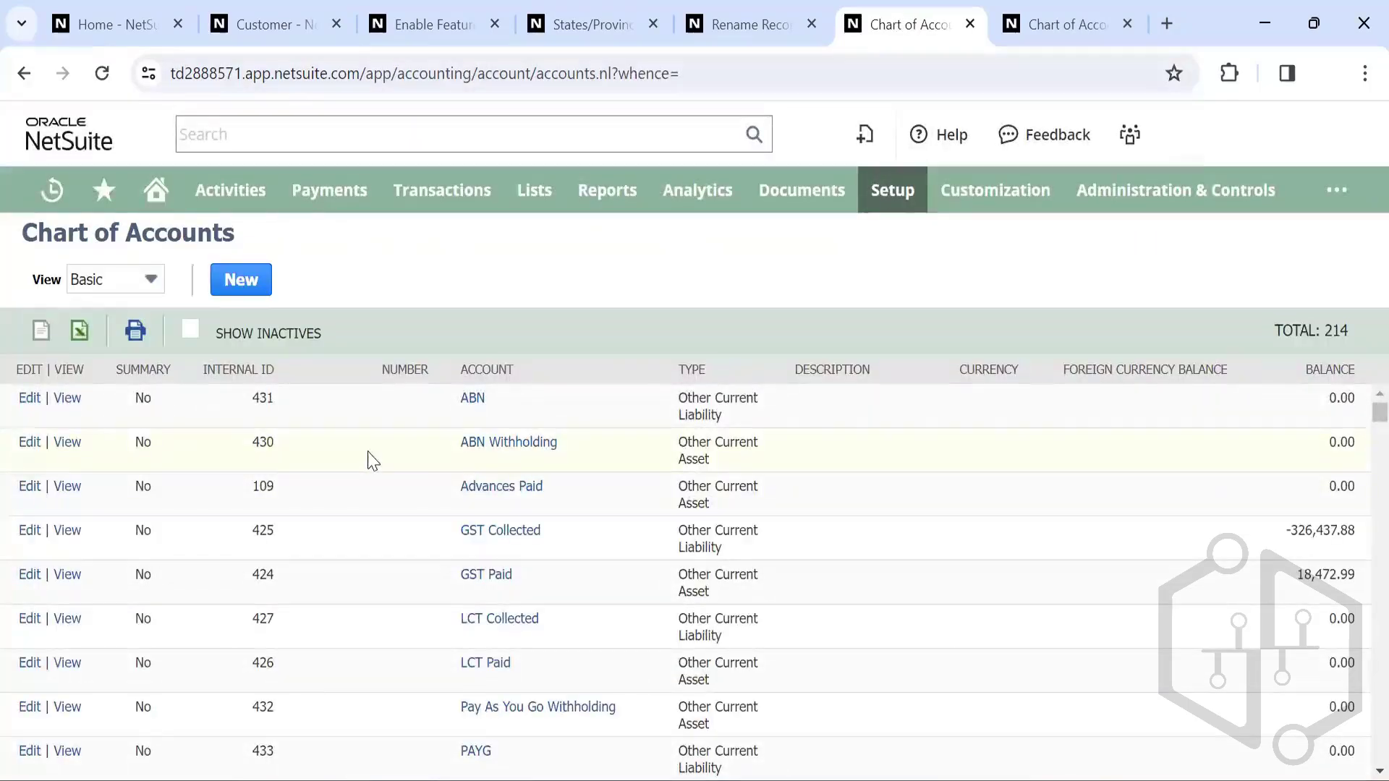
Step: Find "sundry de" in the Chart of Accounts and close the duplicate Chart of Accounts browser tab
key(ctrl+f)
text(sundry de)
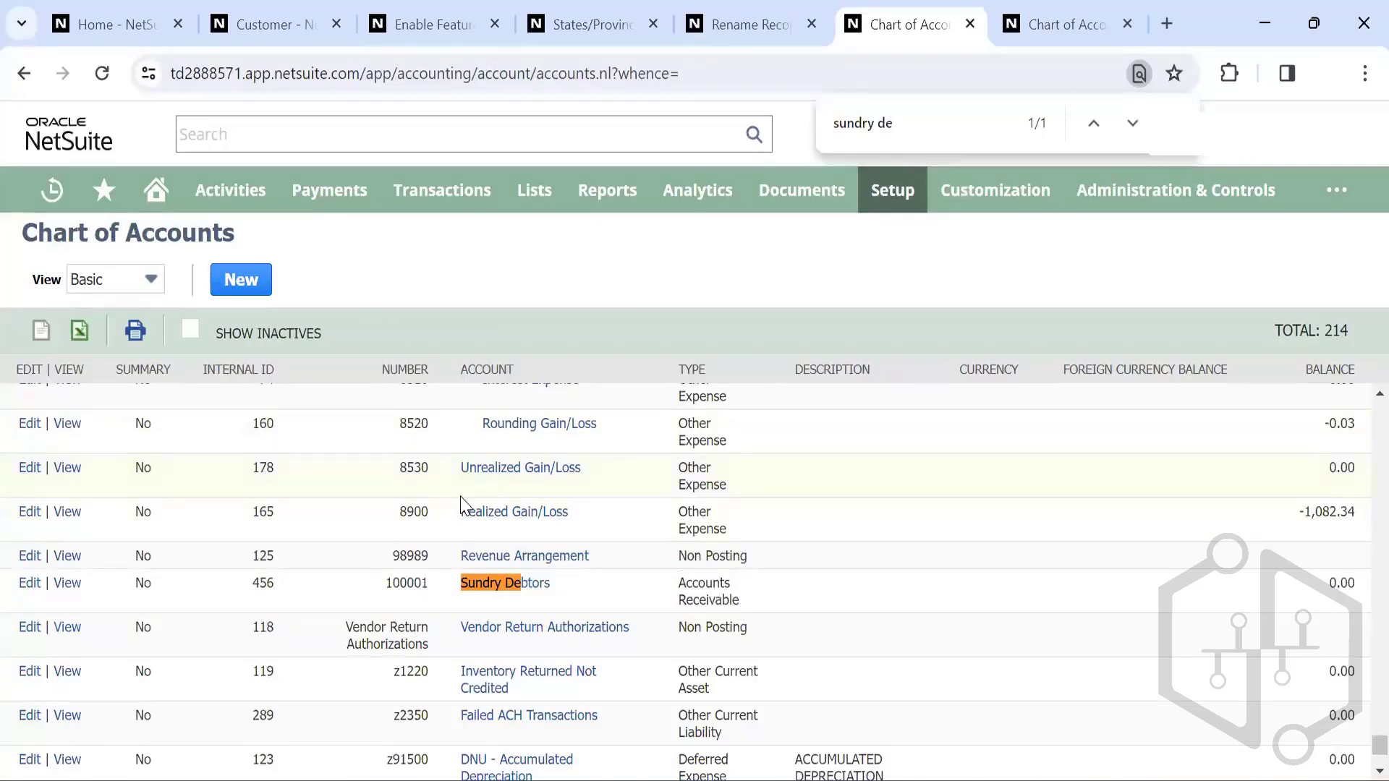
click(1071, 7)
click(1127, 24)
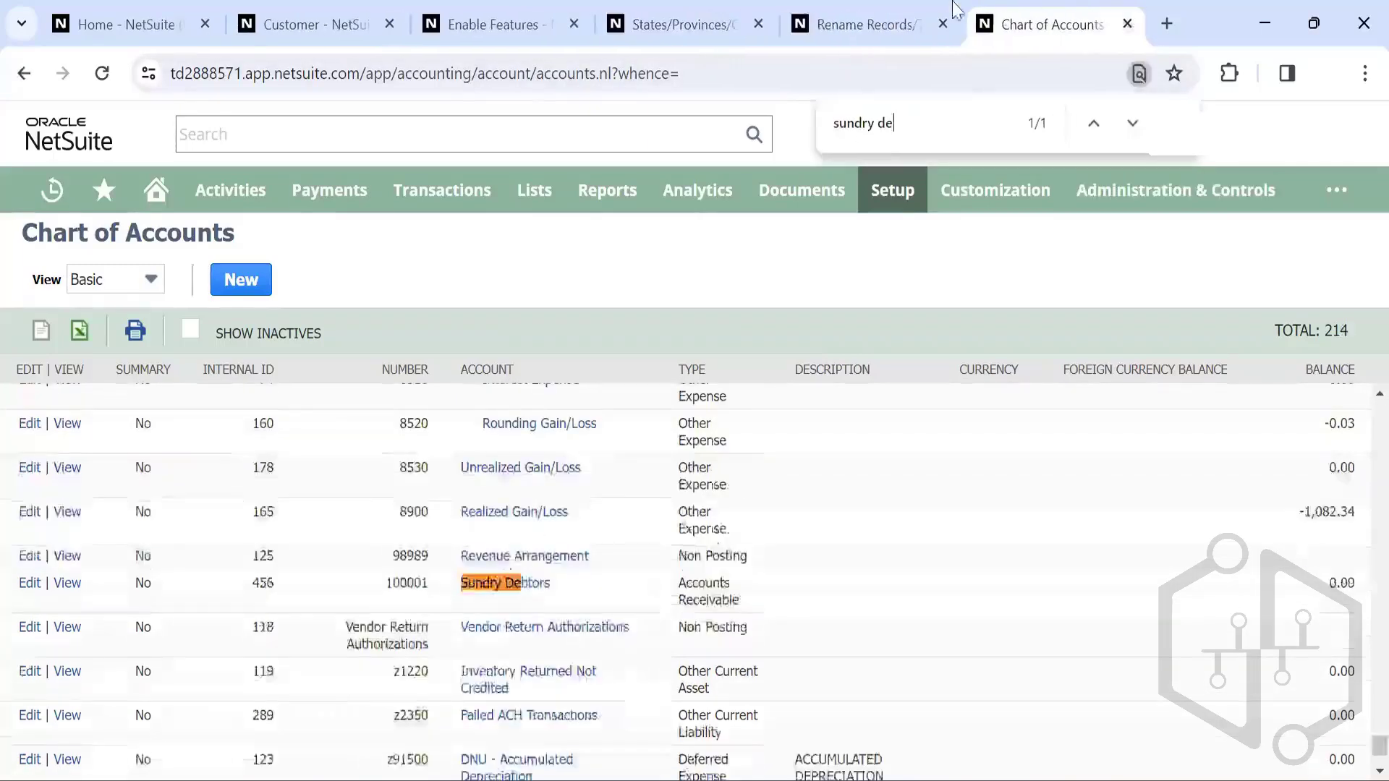
Step: Review the account type names on the Rename Records page, return to the Chart of Accounts and examine its accounts and types
click(868, 14)
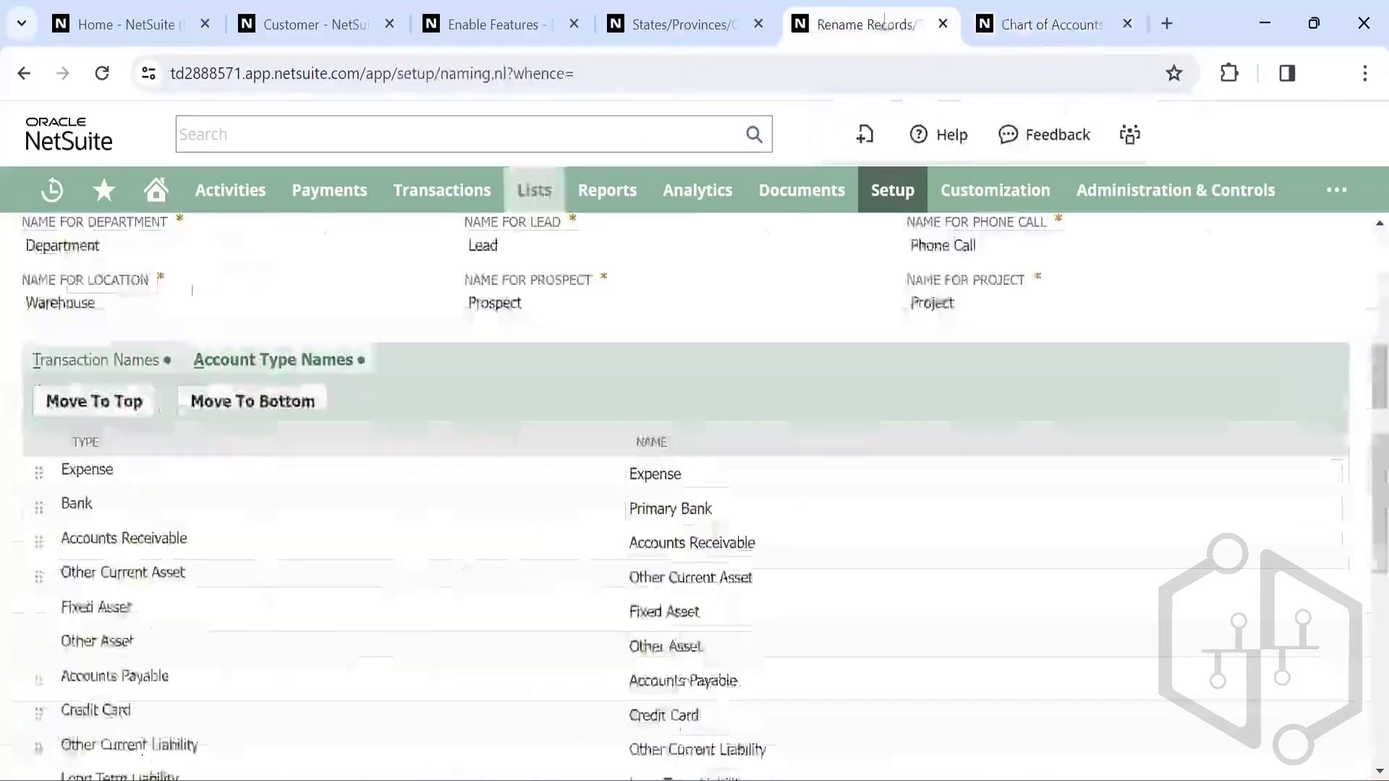
click(1004, 23)
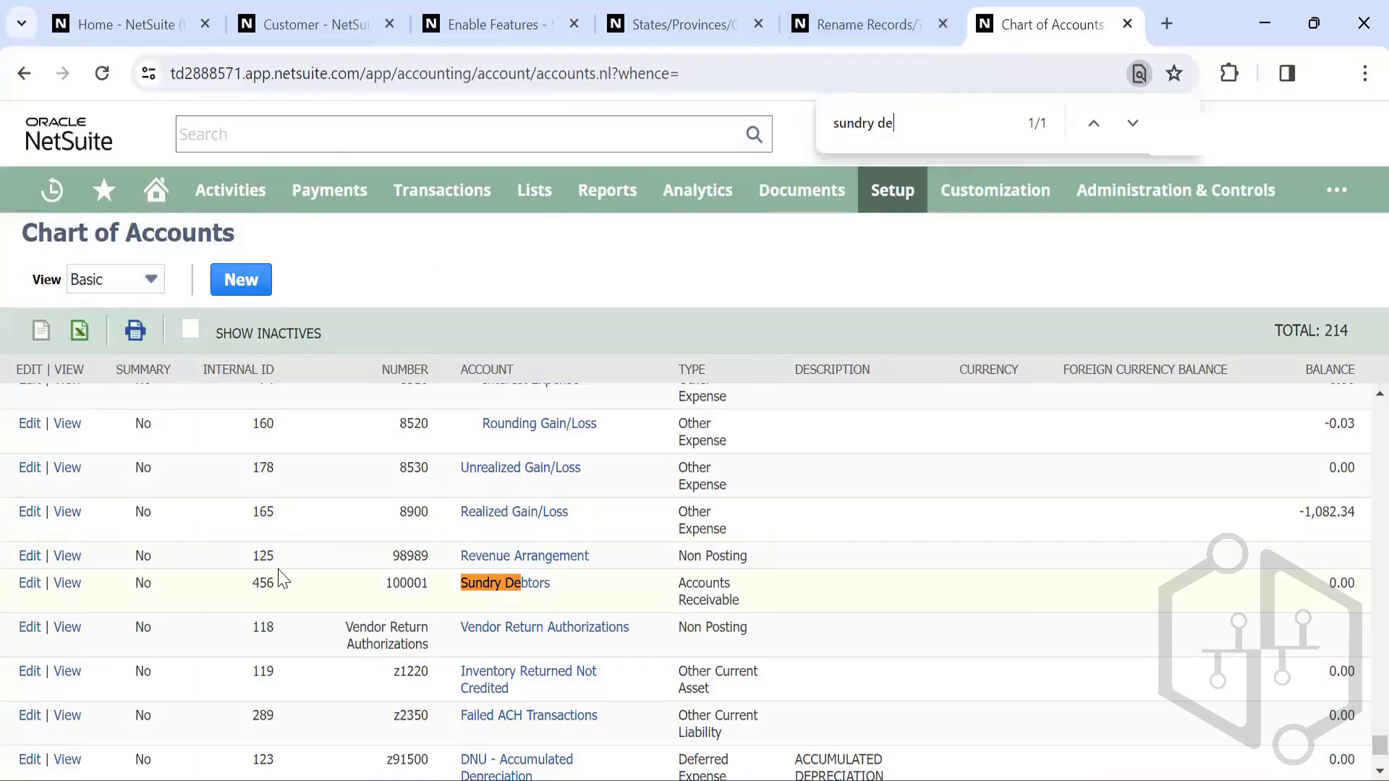
scroll(279, 579, down, 2)
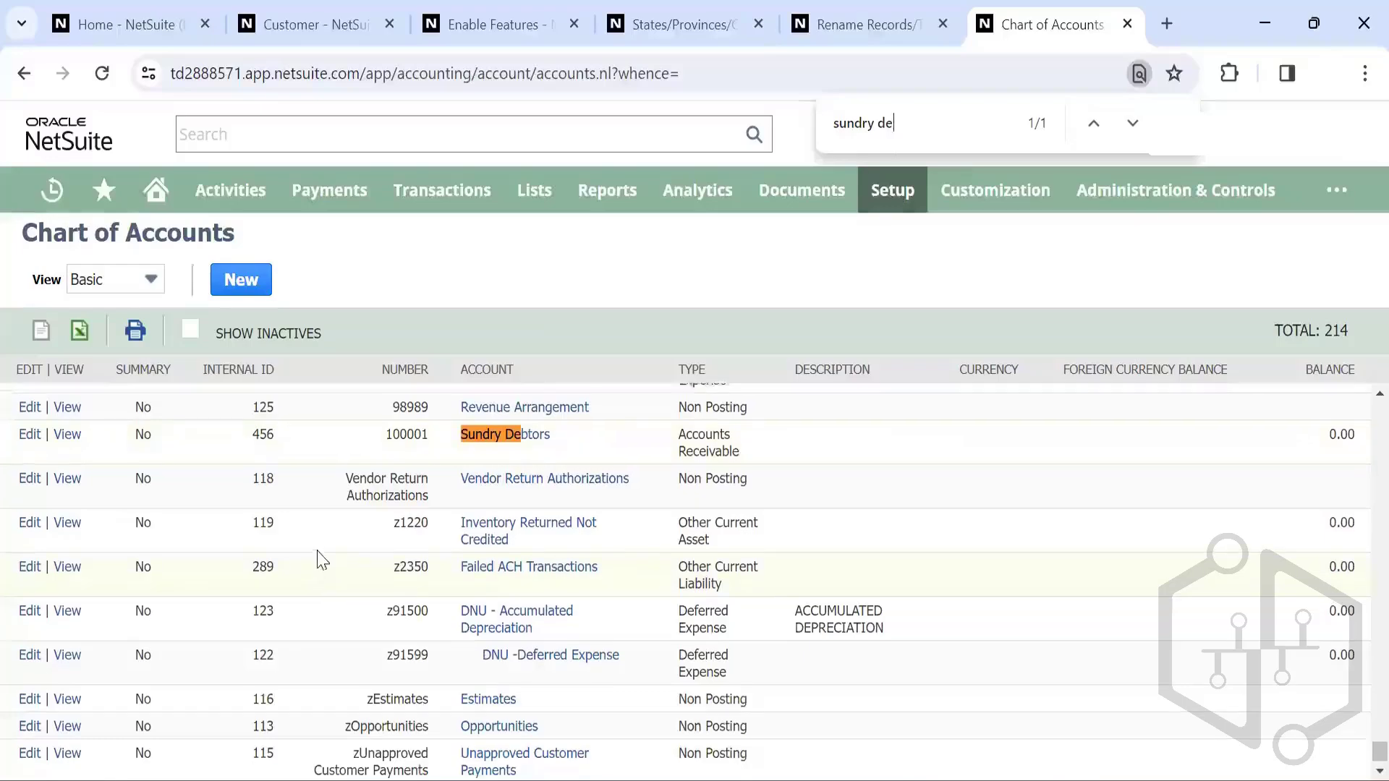
scroll(316, 567, up, 20)
scroll(321, 560, up, 10)
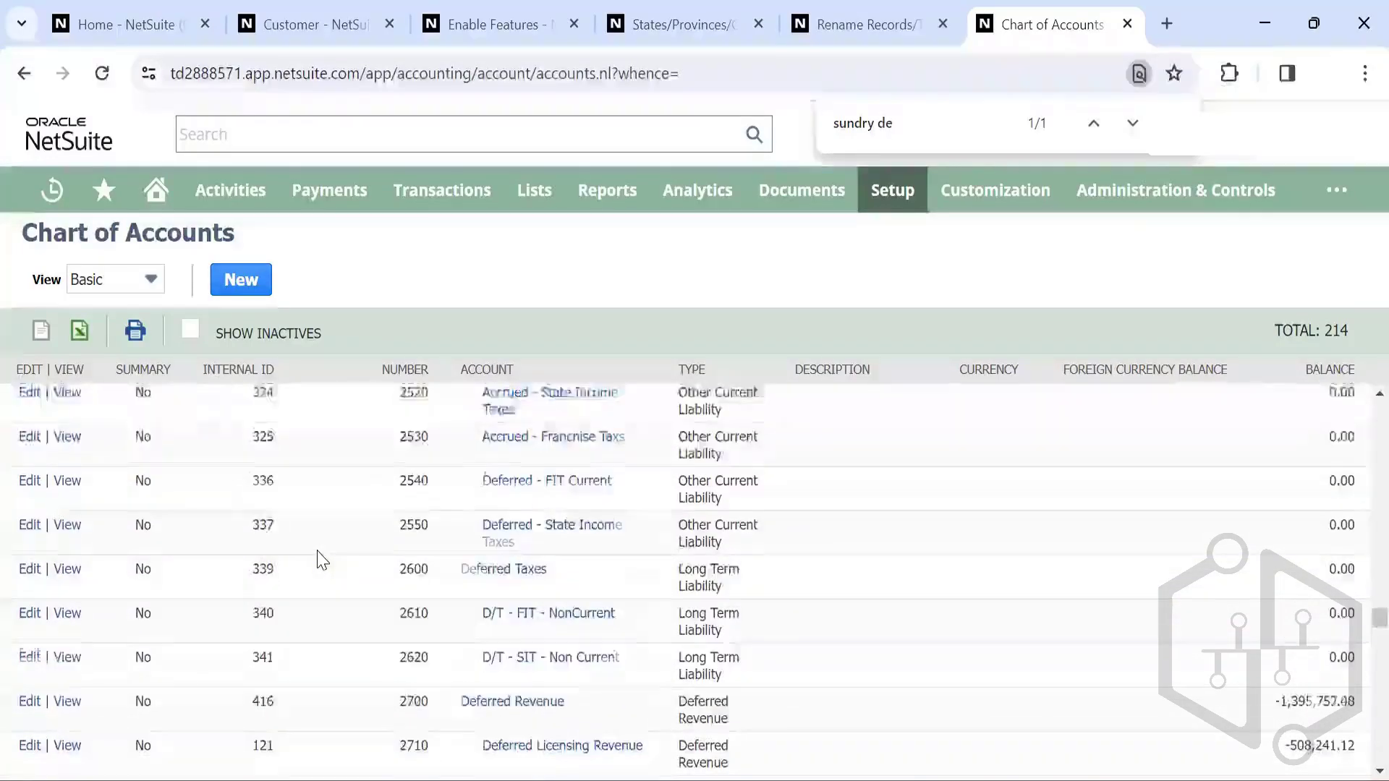
scroll(322, 561, up, 12)
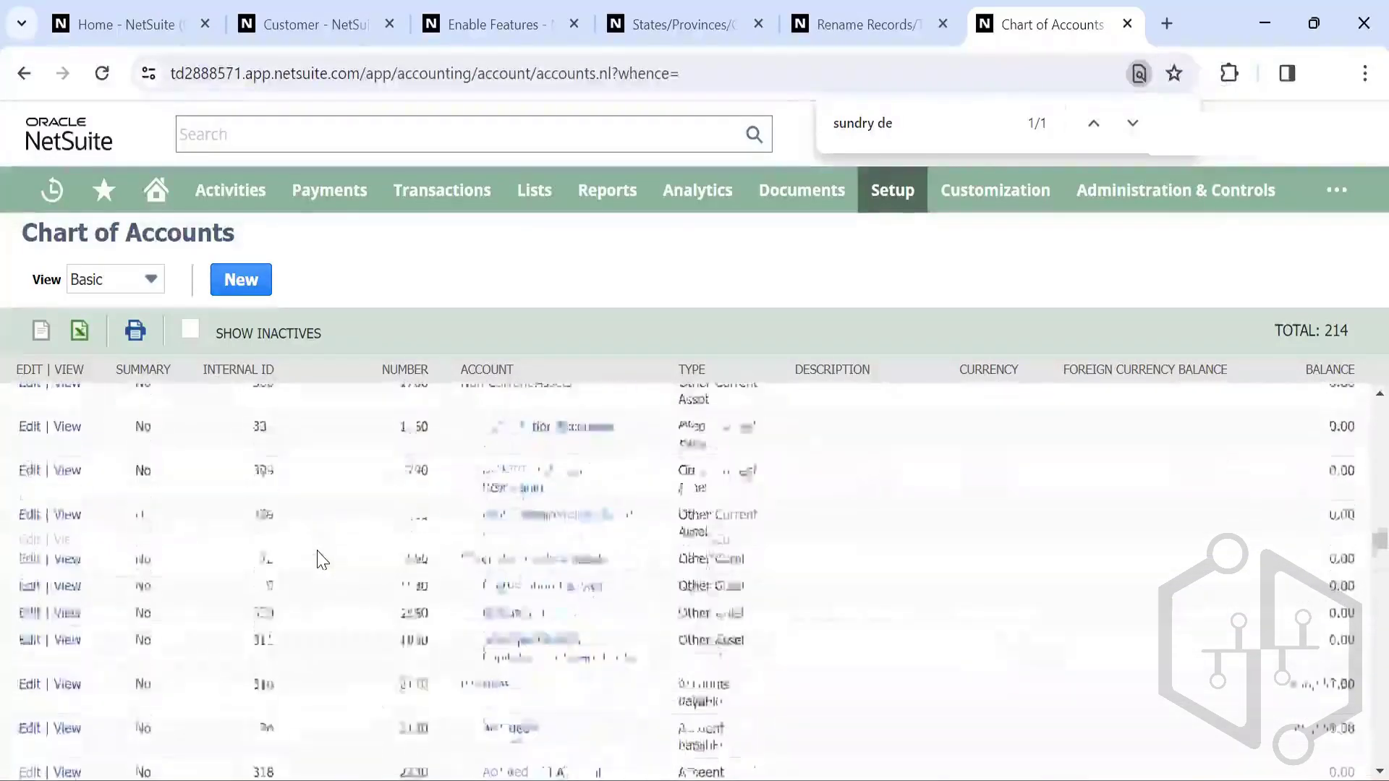
scroll(322, 560, up, 10)
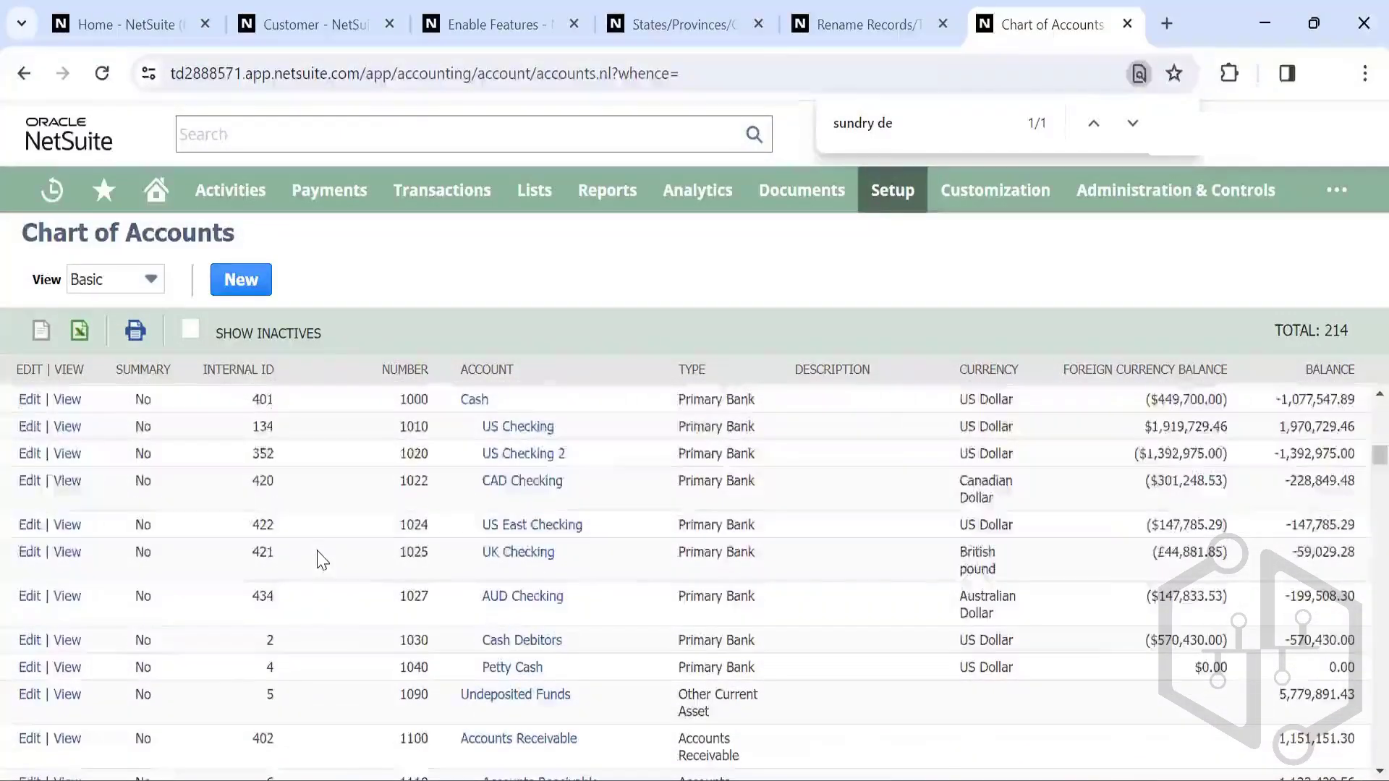
scroll(322, 560, up, 3)
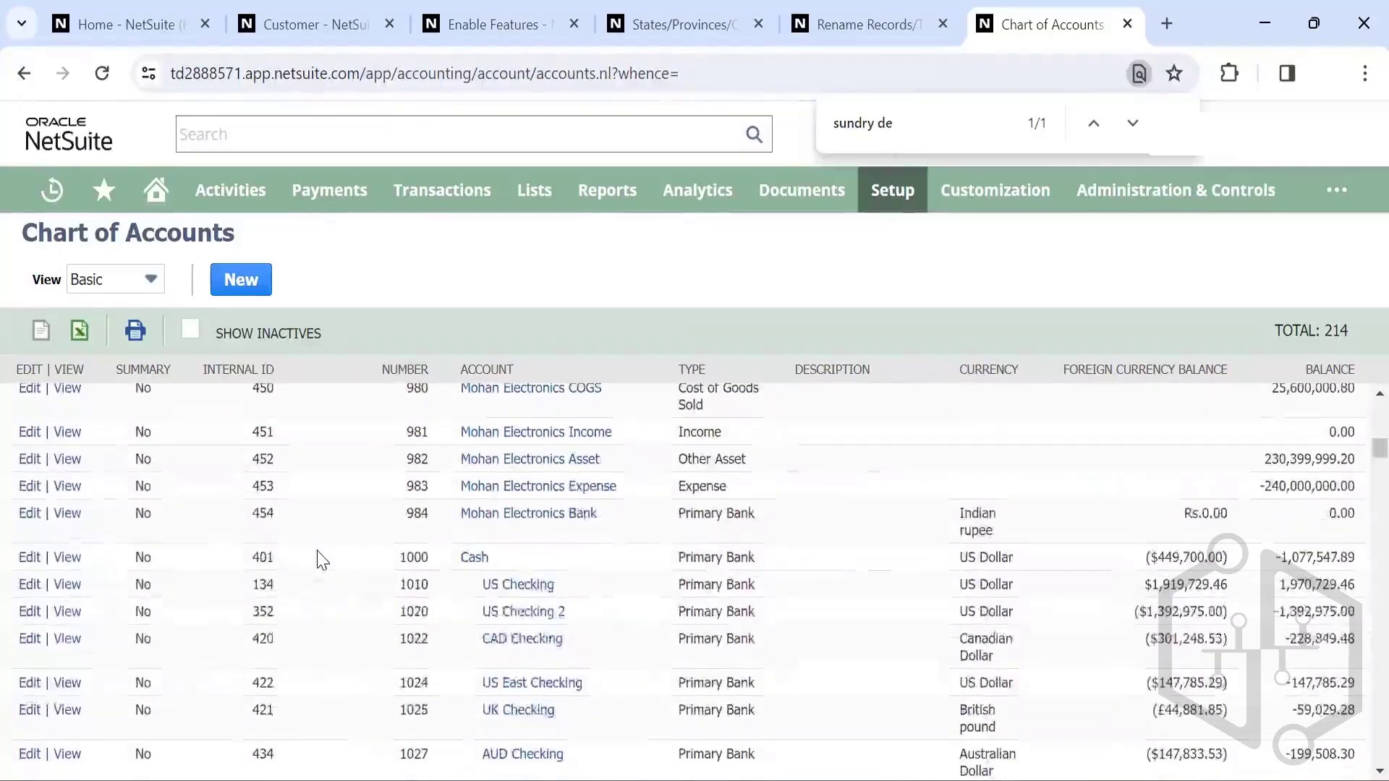
Step: Examine the bank, receivable, inventory, fixed asset and payable accounts and their types in the Chart of Accounts
scroll(322, 560, down, 1)
scroll(420, 457, down, 2)
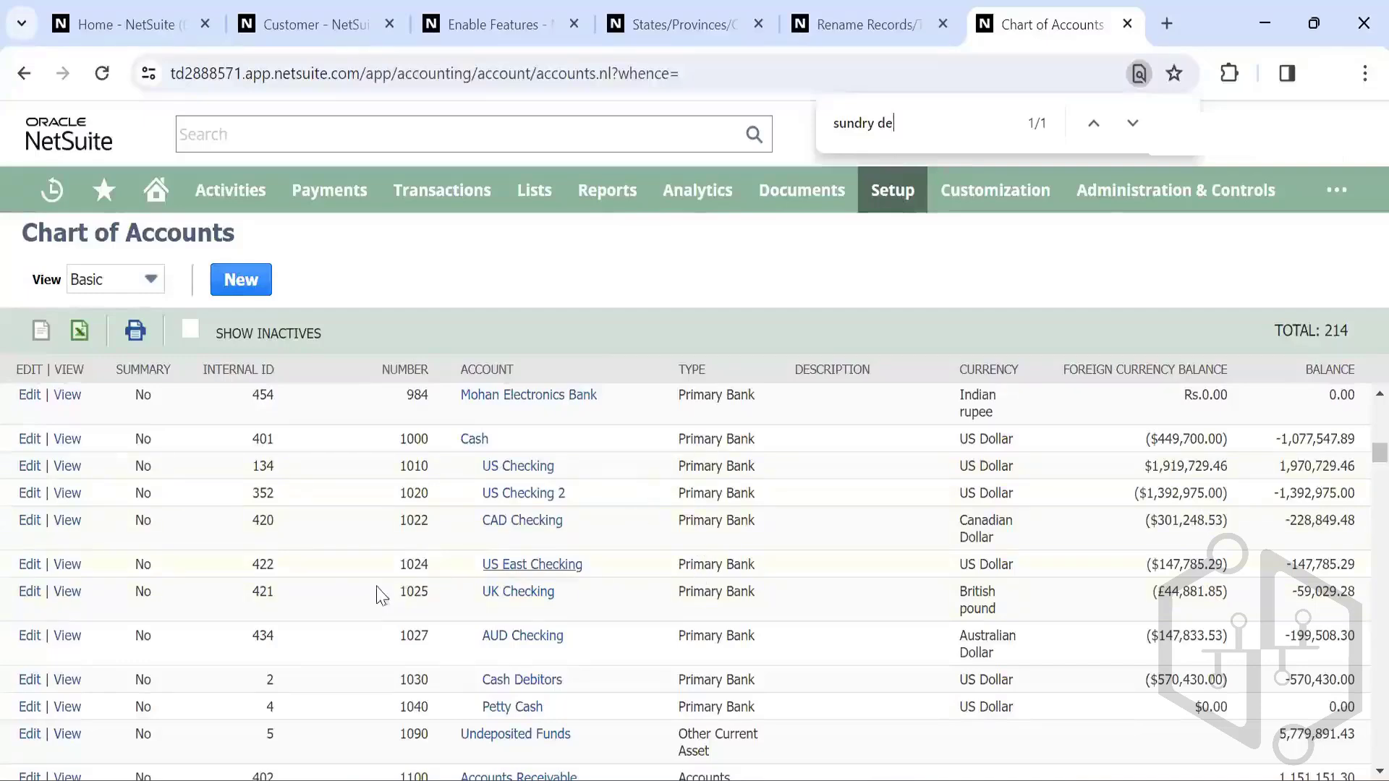
scroll(437, 597, down, 3)
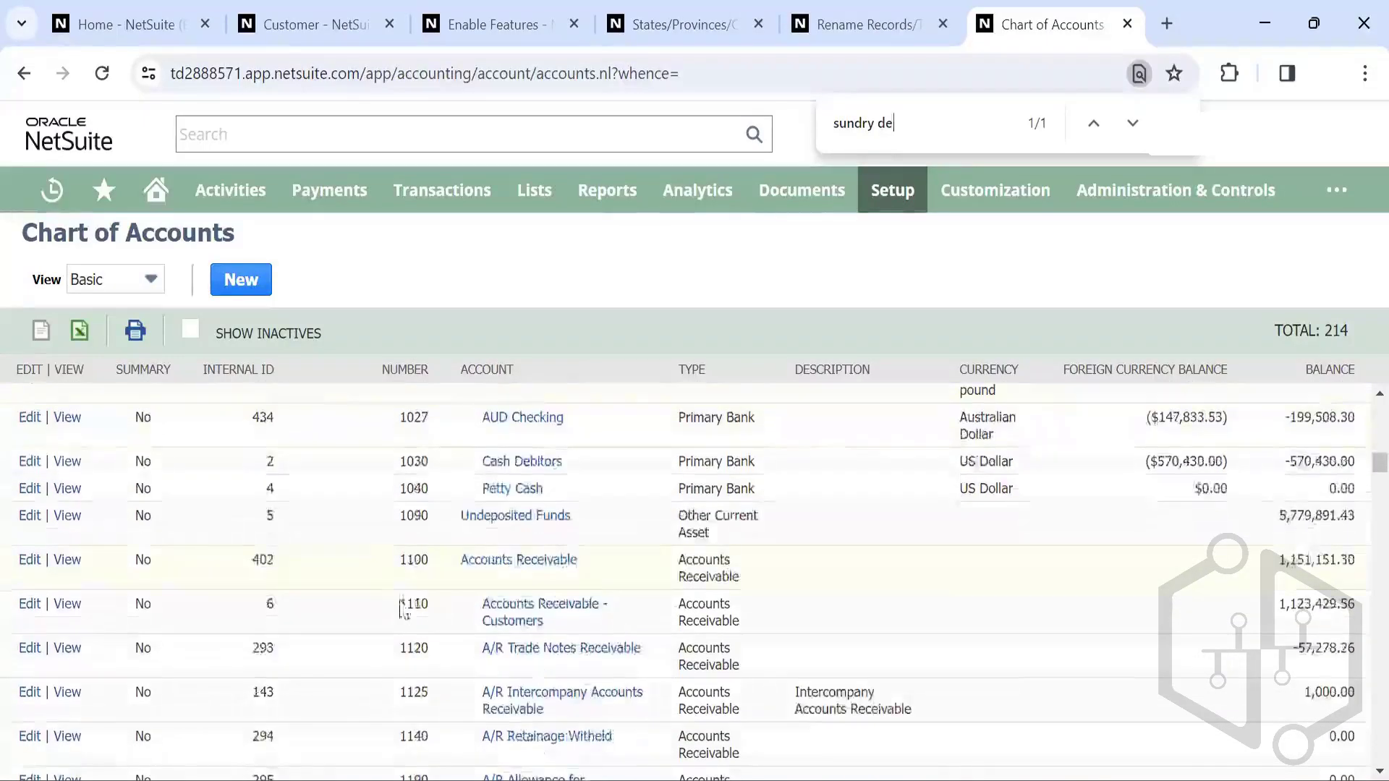
scroll(403, 610, down, 6)
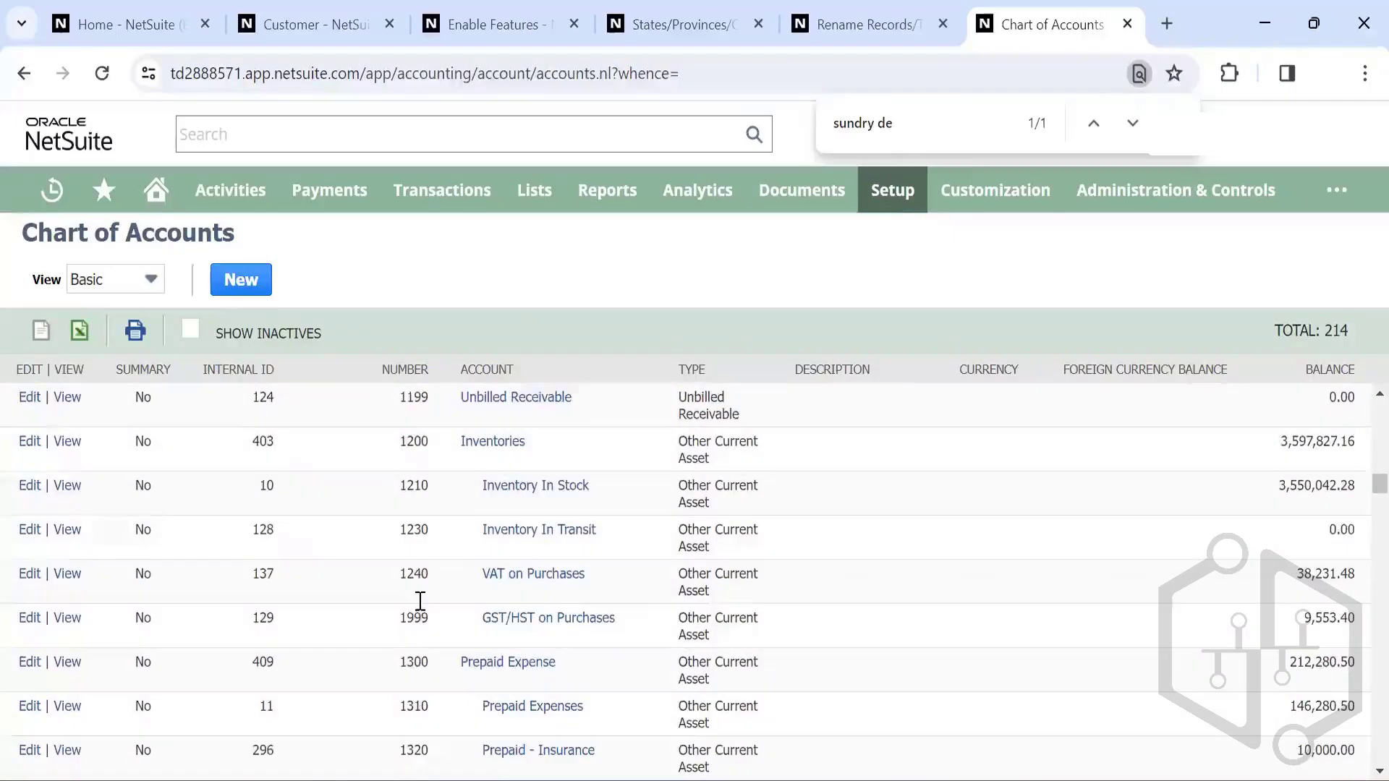
scroll(420, 601, up, 1)
scroll(420, 601, down, 6)
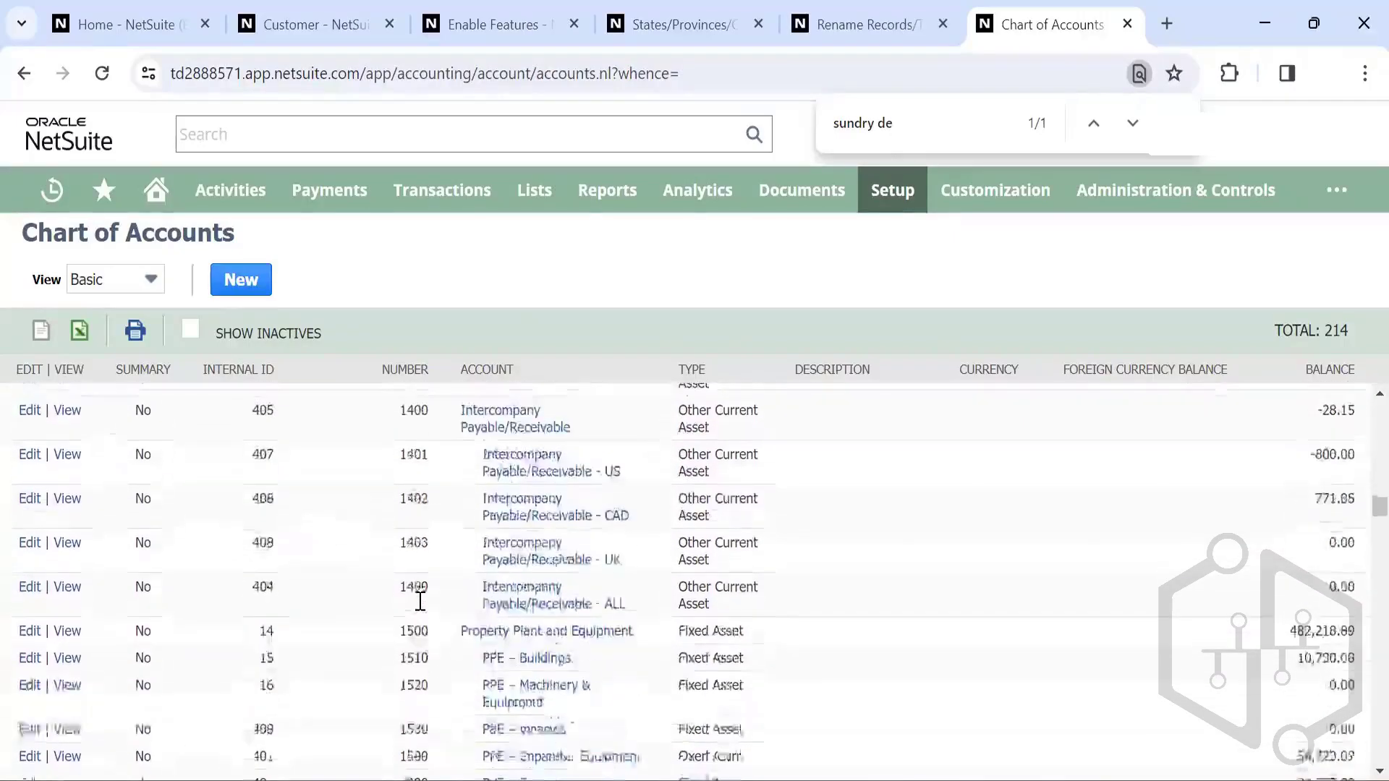
scroll(420, 601, down, 4)
scroll(386, 552, up, 3)
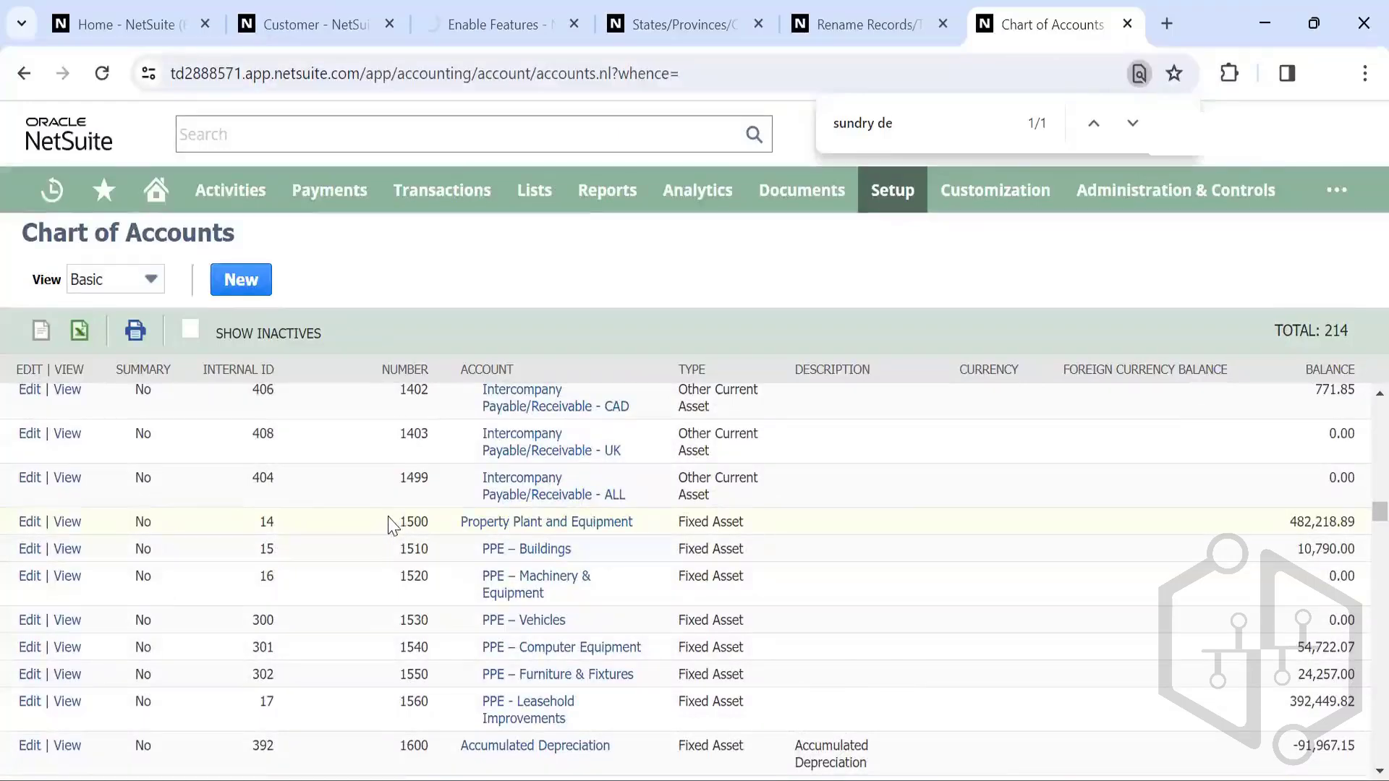
scroll(388, 639, down, 20)
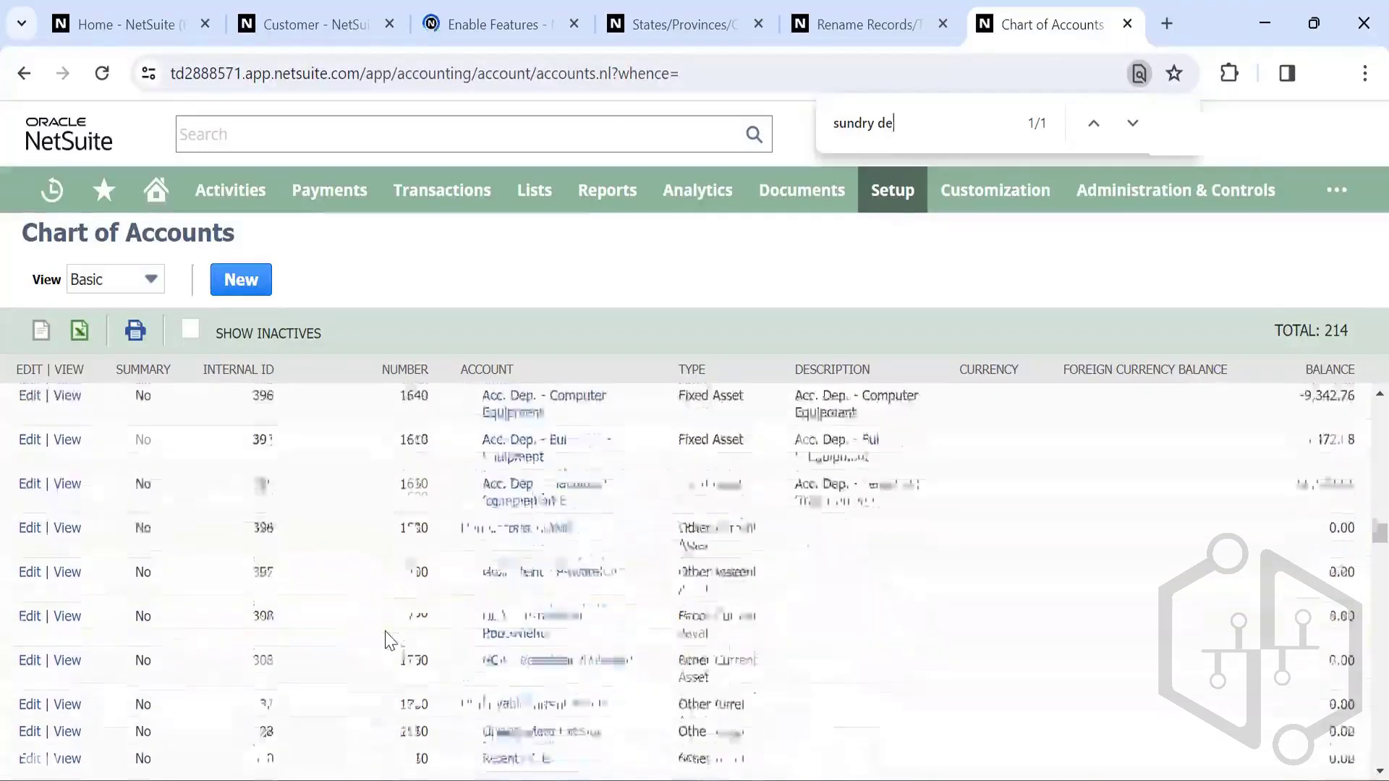
scroll(388, 639, up, 15)
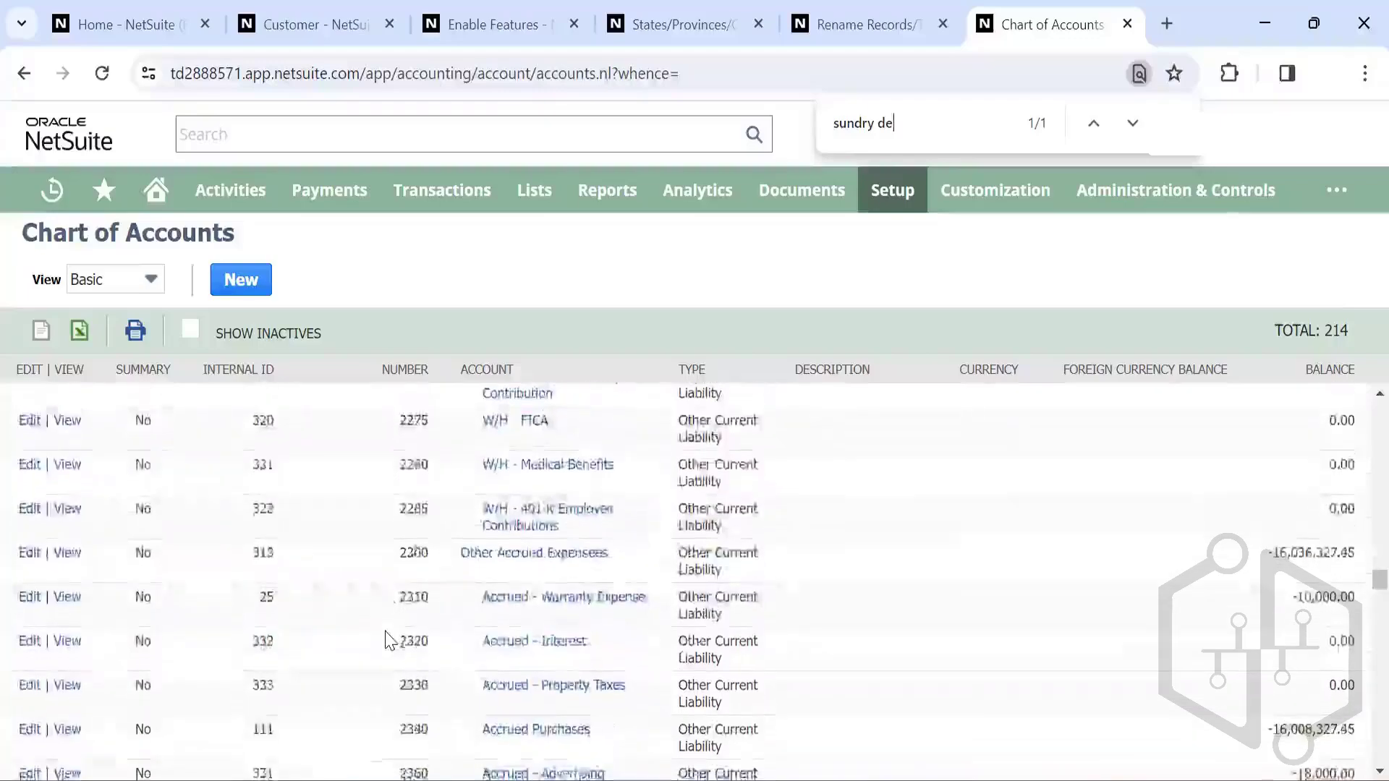
scroll(388, 639, down, 7)
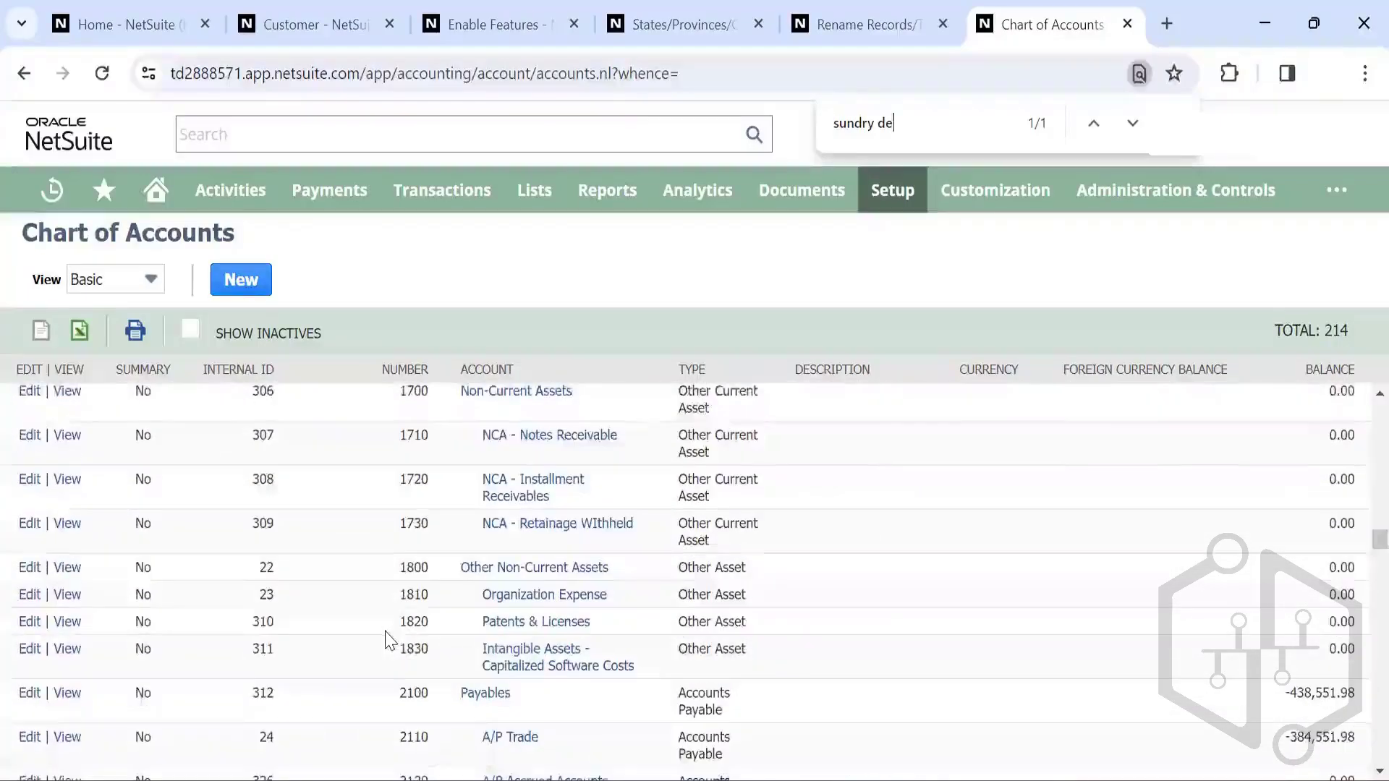
scroll(388, 639, up, 2)
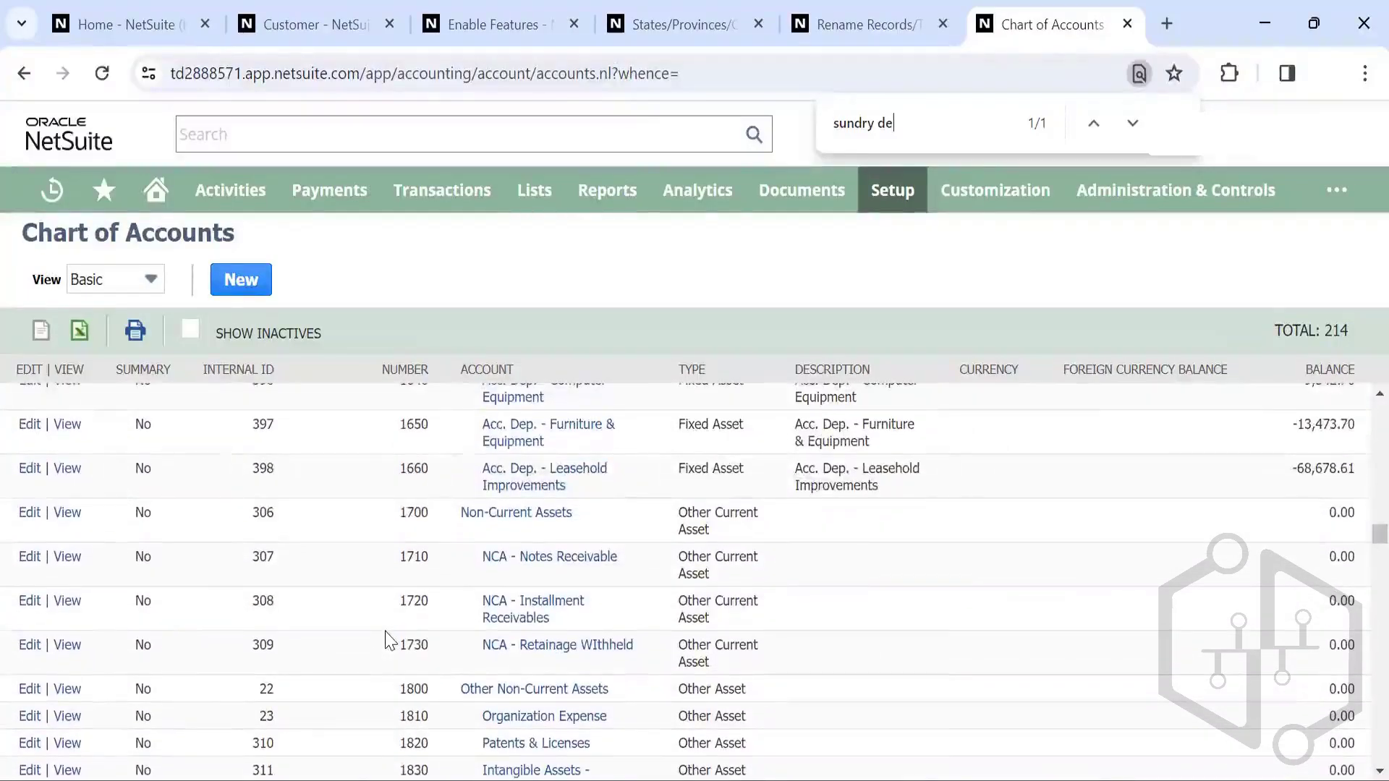
scroll(389, 639, down, 1)
scroll(388, 639, up, 3)
scroll(388, 639, down, 3)
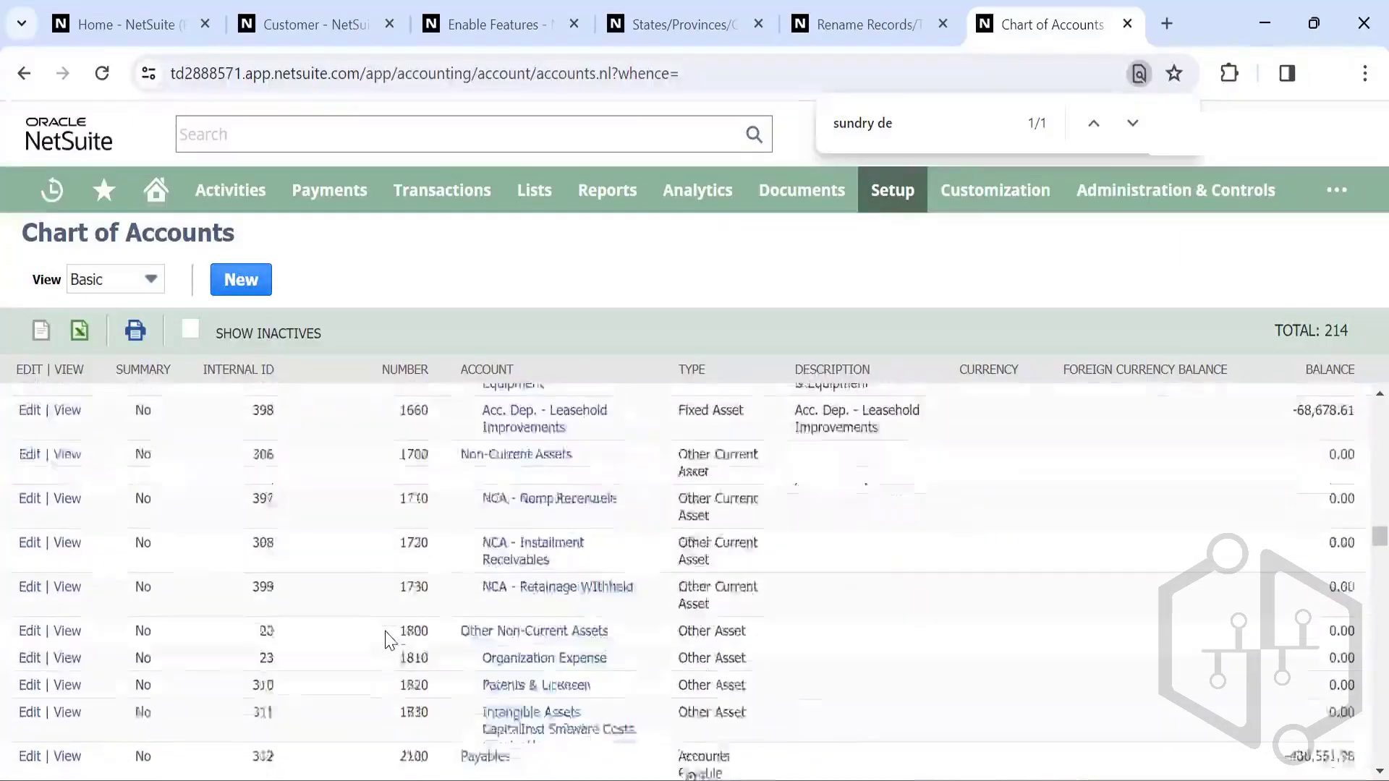
scroll(388, 639, up, 1)
scroll(388, 639, down, 10)
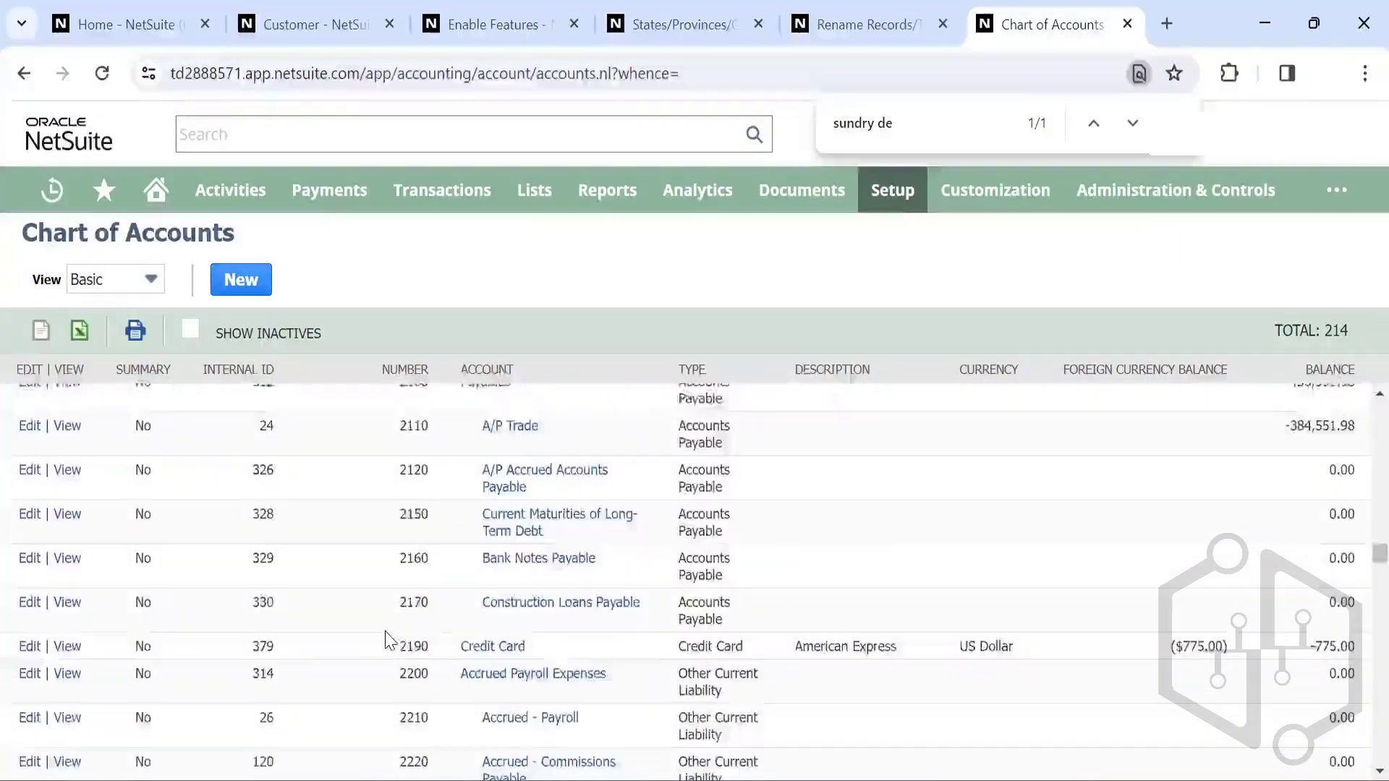
scroll(389, 639, up, 10)
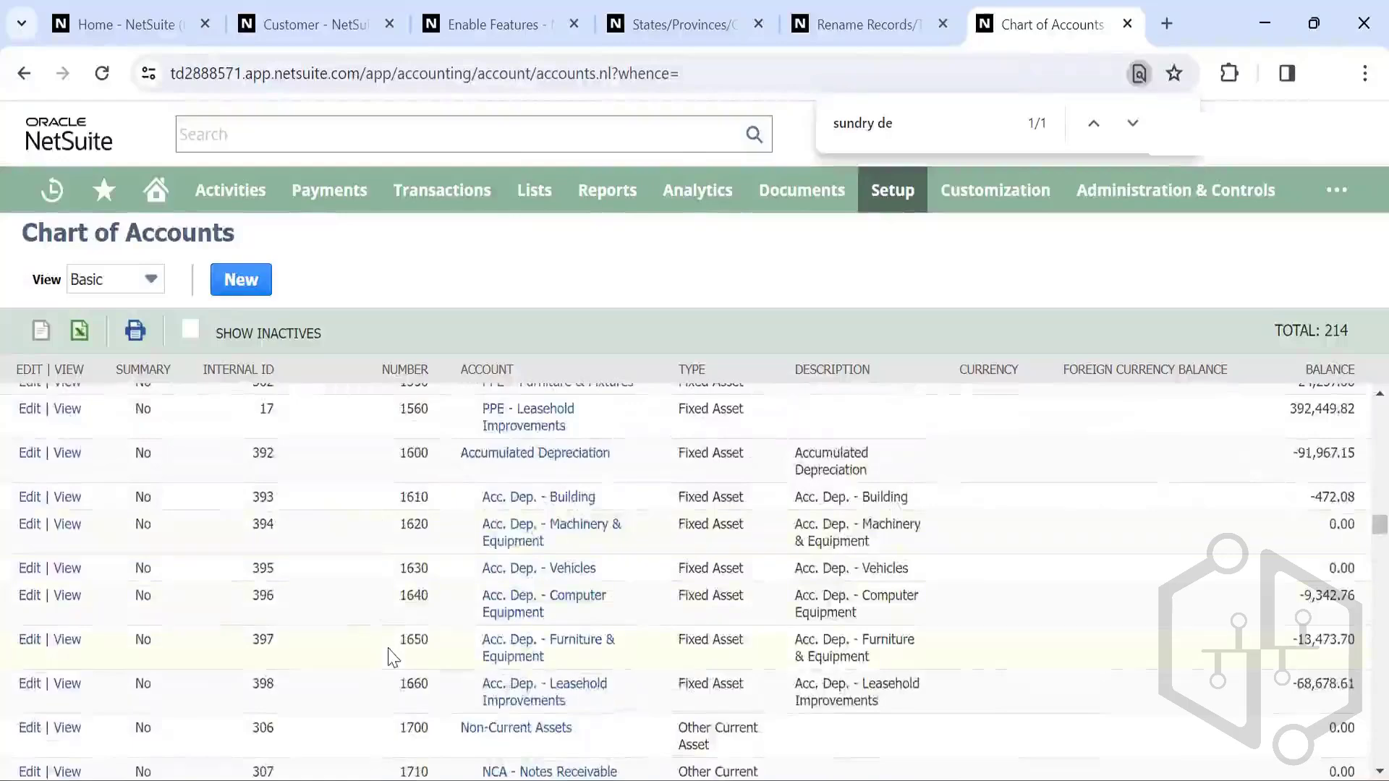
scroll(390, 657, down, 10)
scroll(413, 674, down, 3)
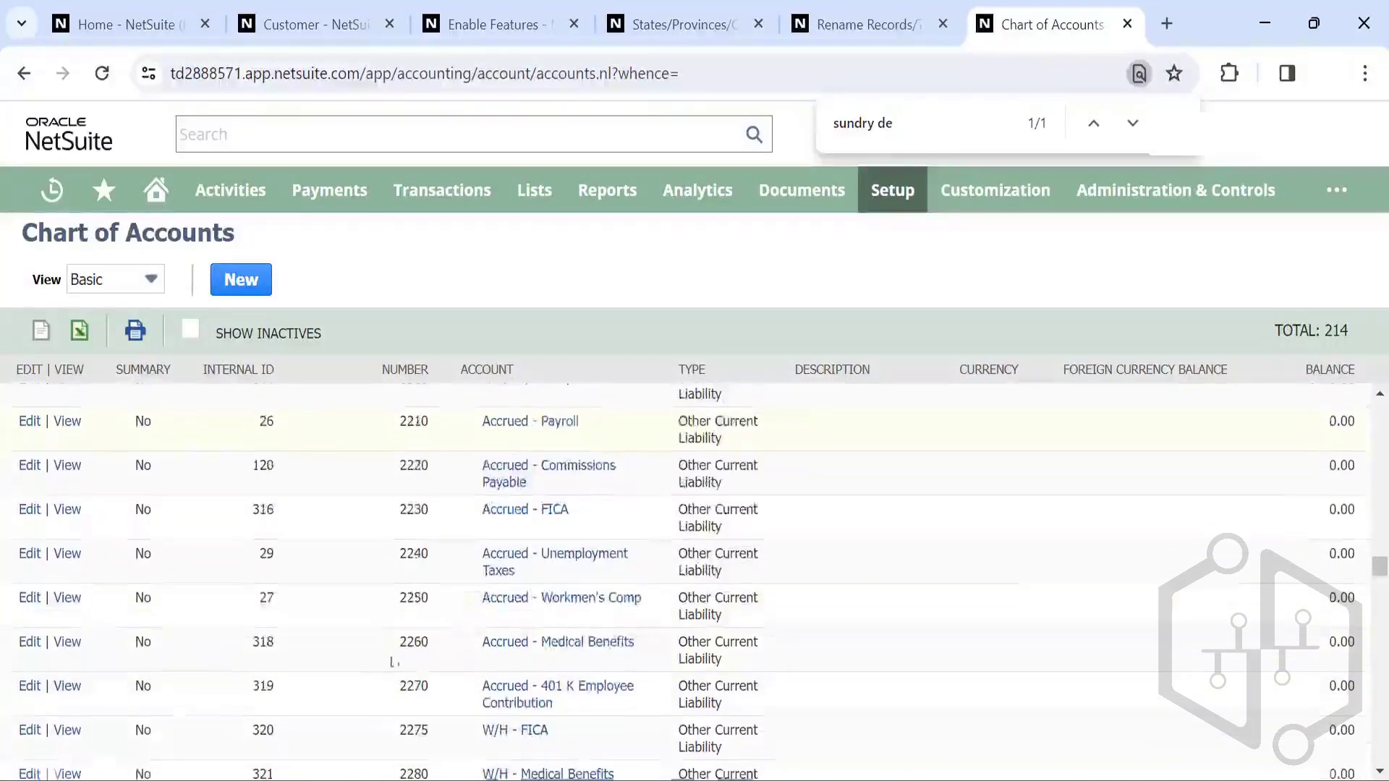
Step: Examine the remaining liability, equity, income, cost of goods sold and expense accounts in the Chart of Accounts
scroll(396, 716, down, 10)
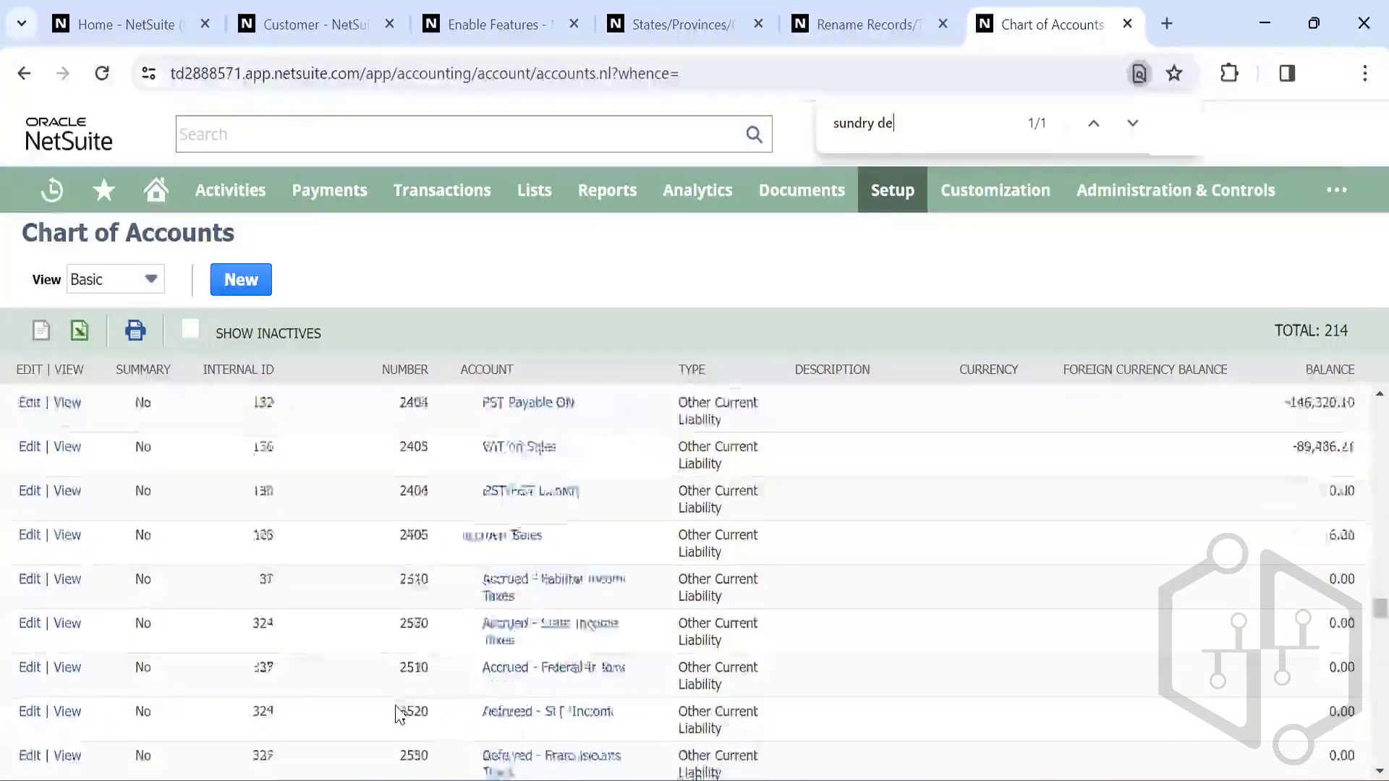
scroll(398, 714, down, 5)
scroll(434, 650, up, 5)
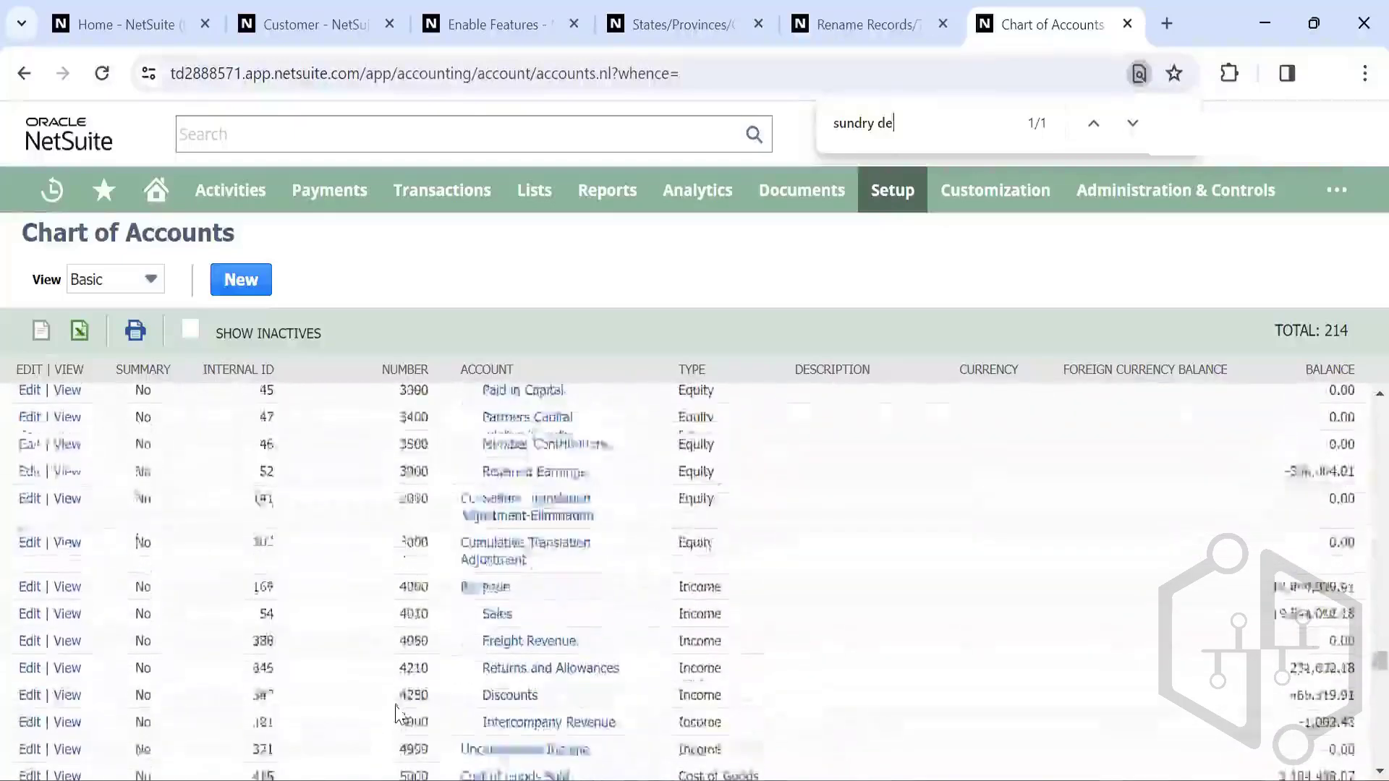
scroll(457, 544, up, 1)
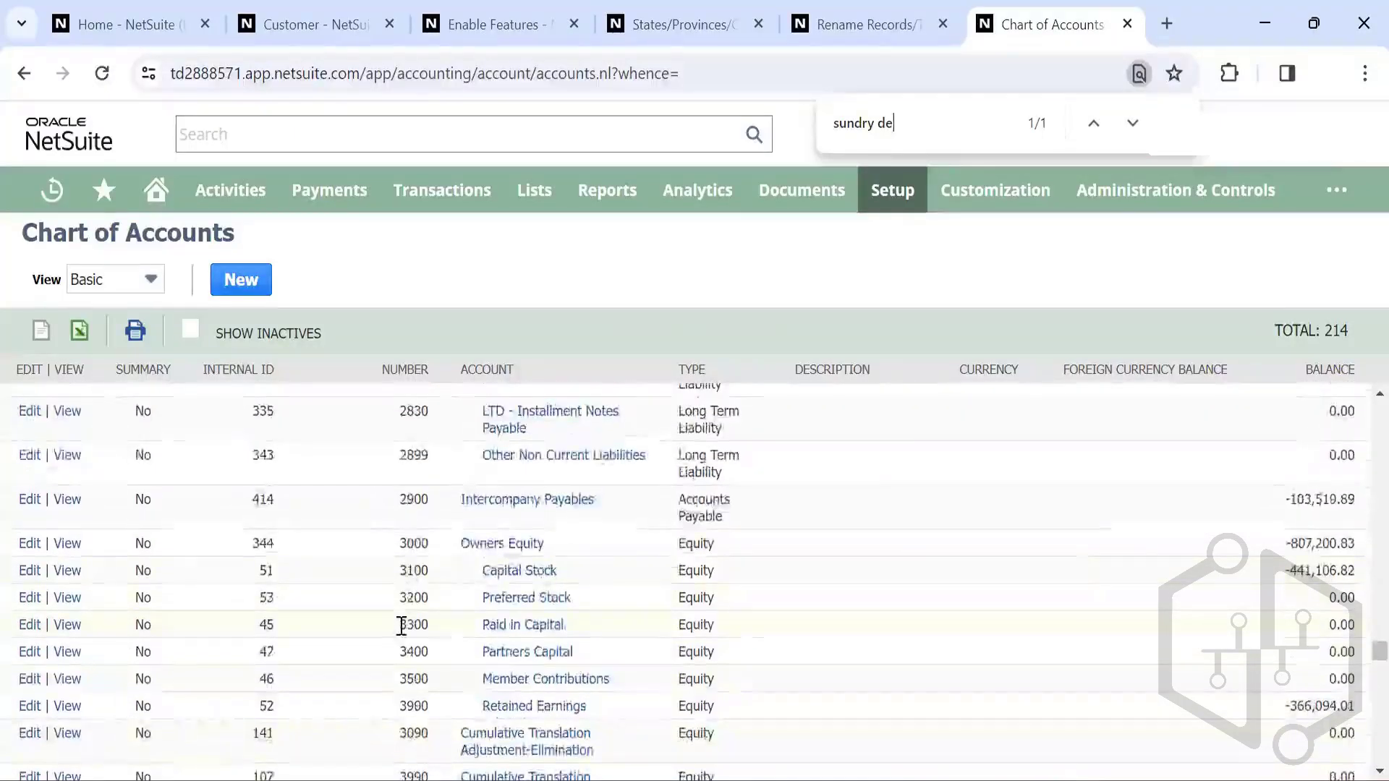
scroll(406, 629, down, 5)
scroll(401, 567, down, 3)
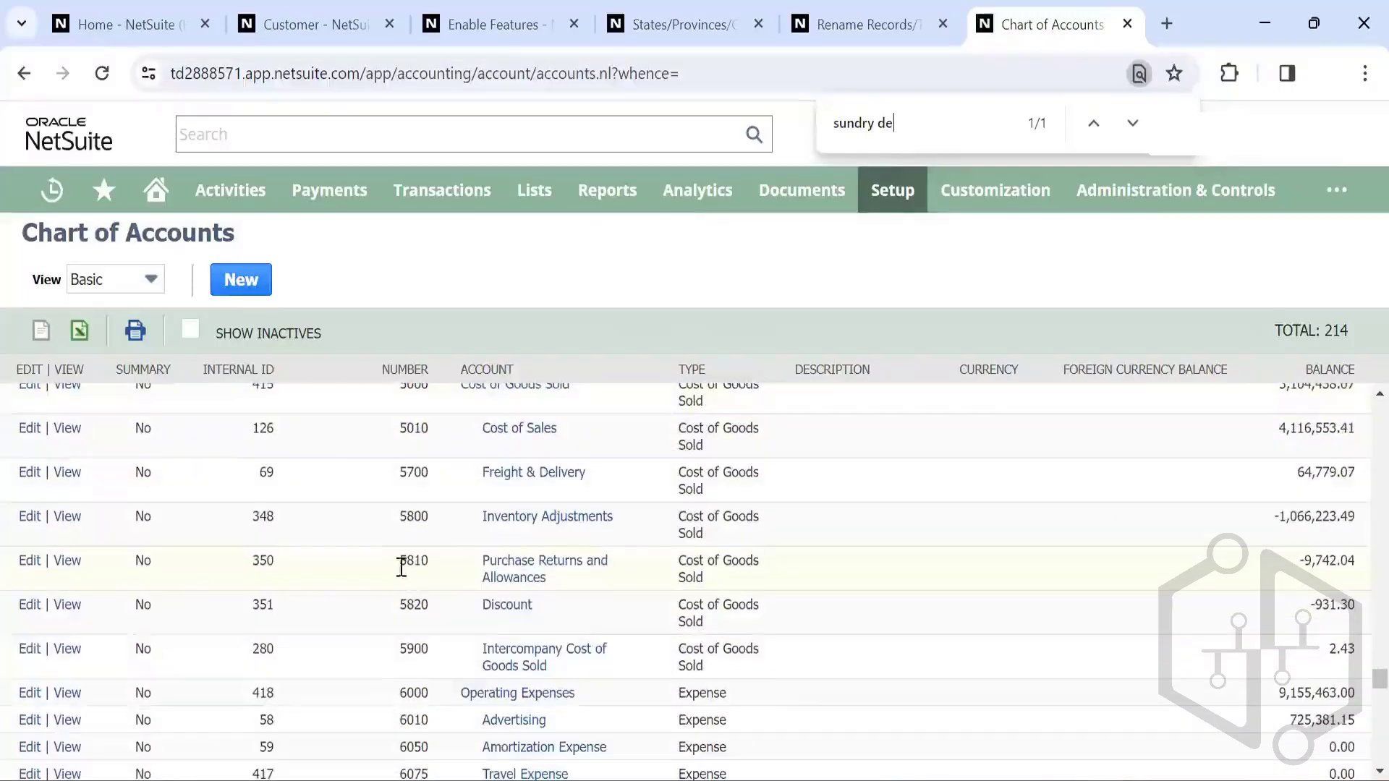
scroll(361, 578, down, 3)
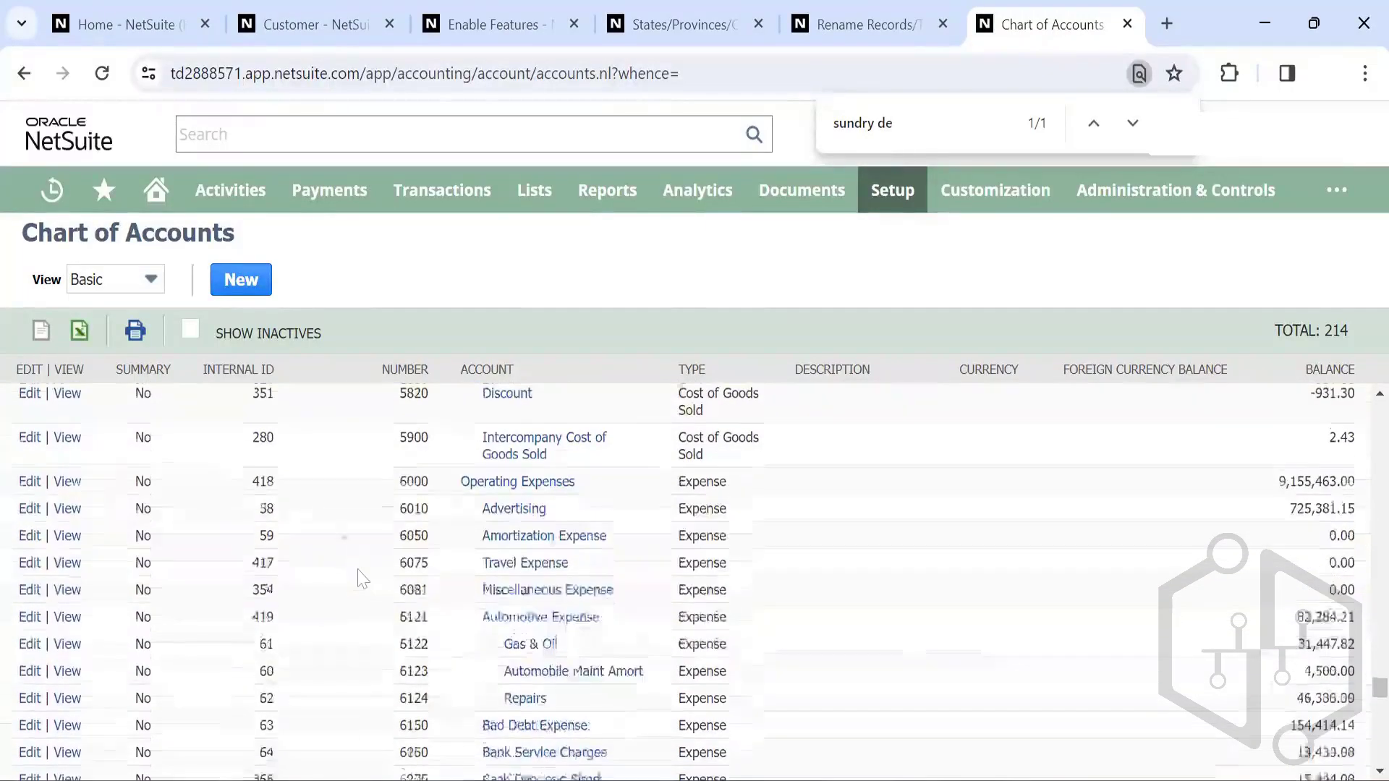
scroll(348, 651, down, 5)
scroll(347, 622, down, 8)
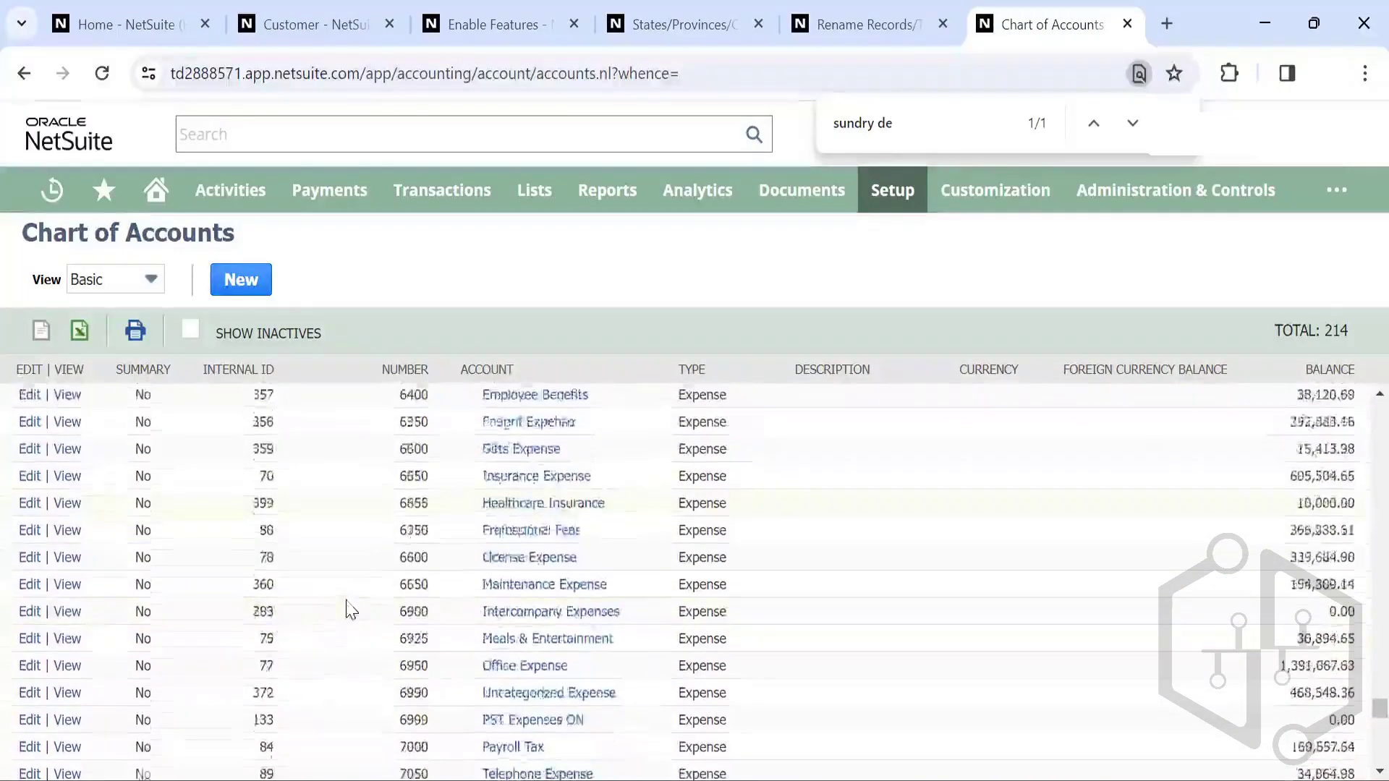
scroll(350, 610, up, 1)
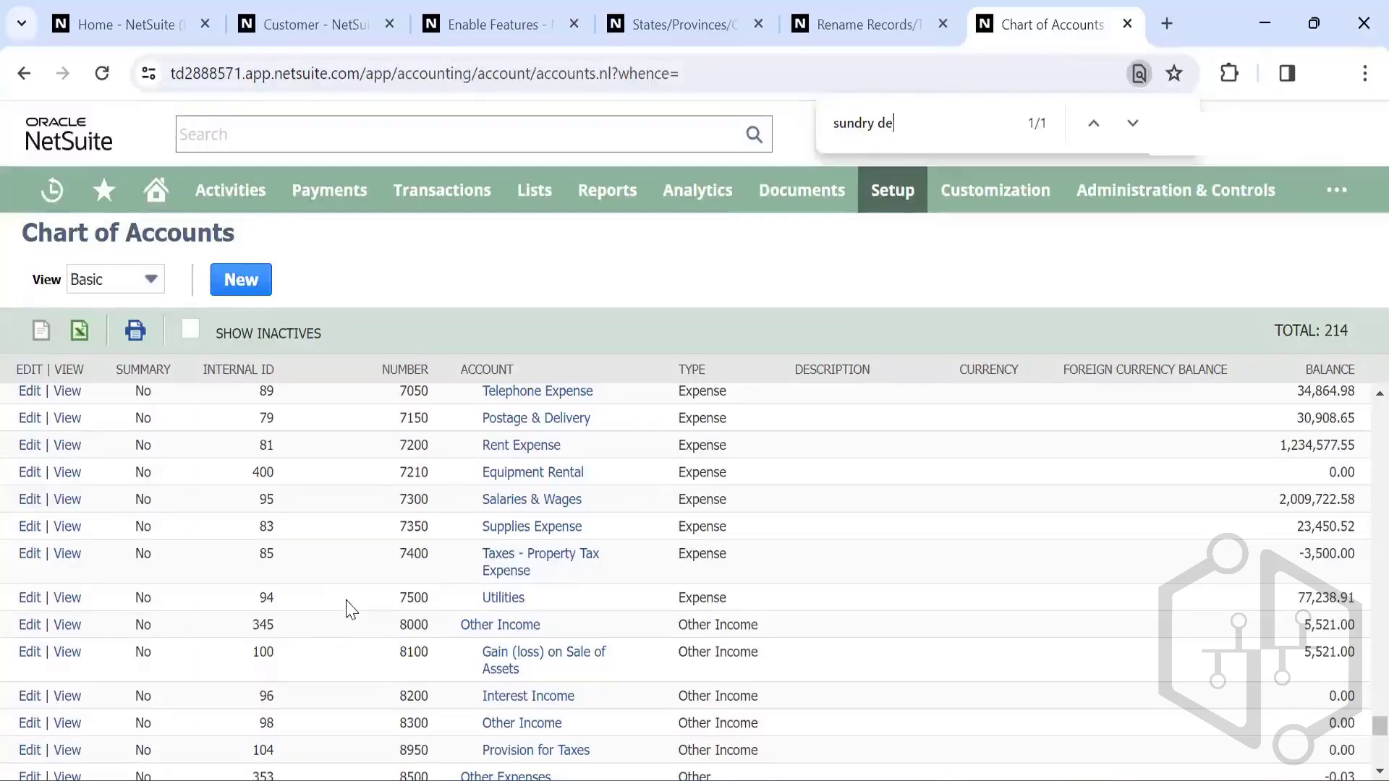
scroll(350, 609, down, 5)
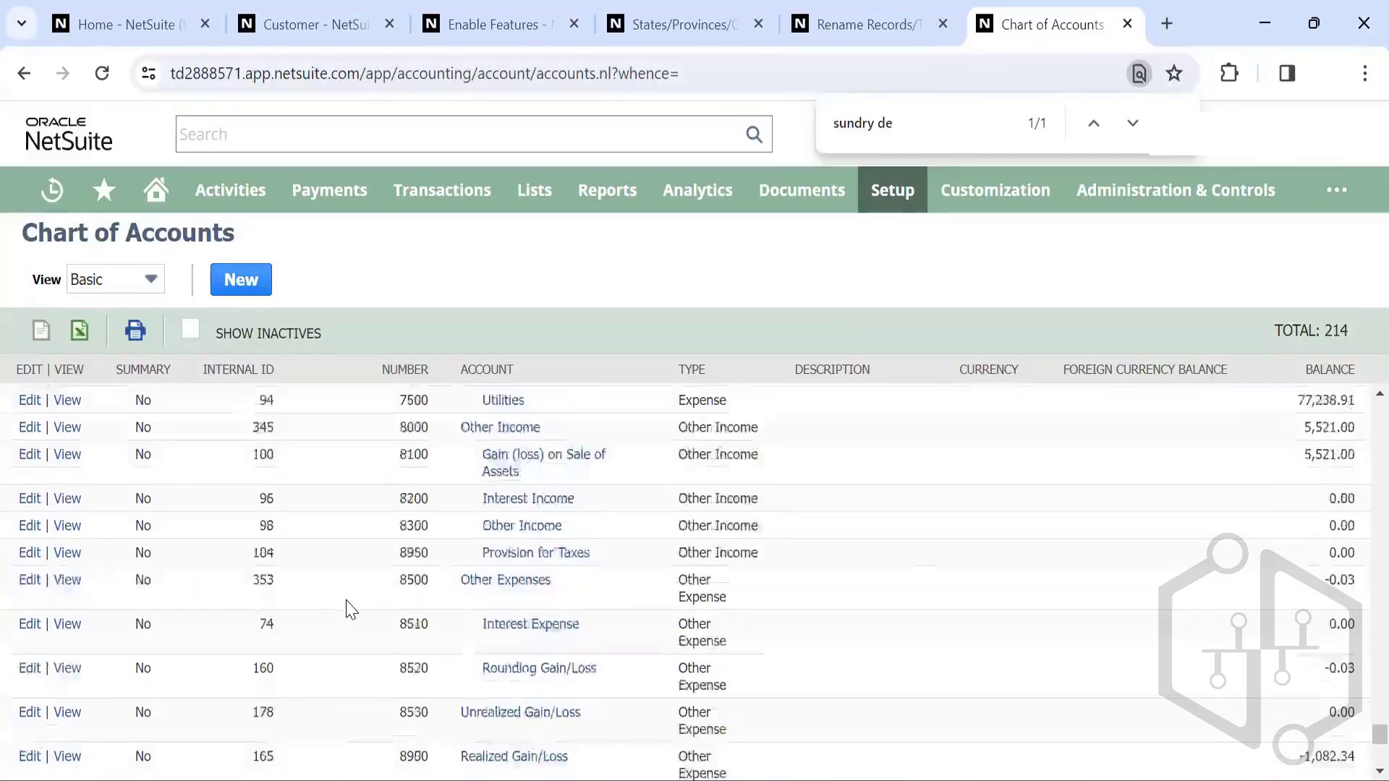
scroll(350, 610, up, 10)
scroll(350, 610, up, 15)
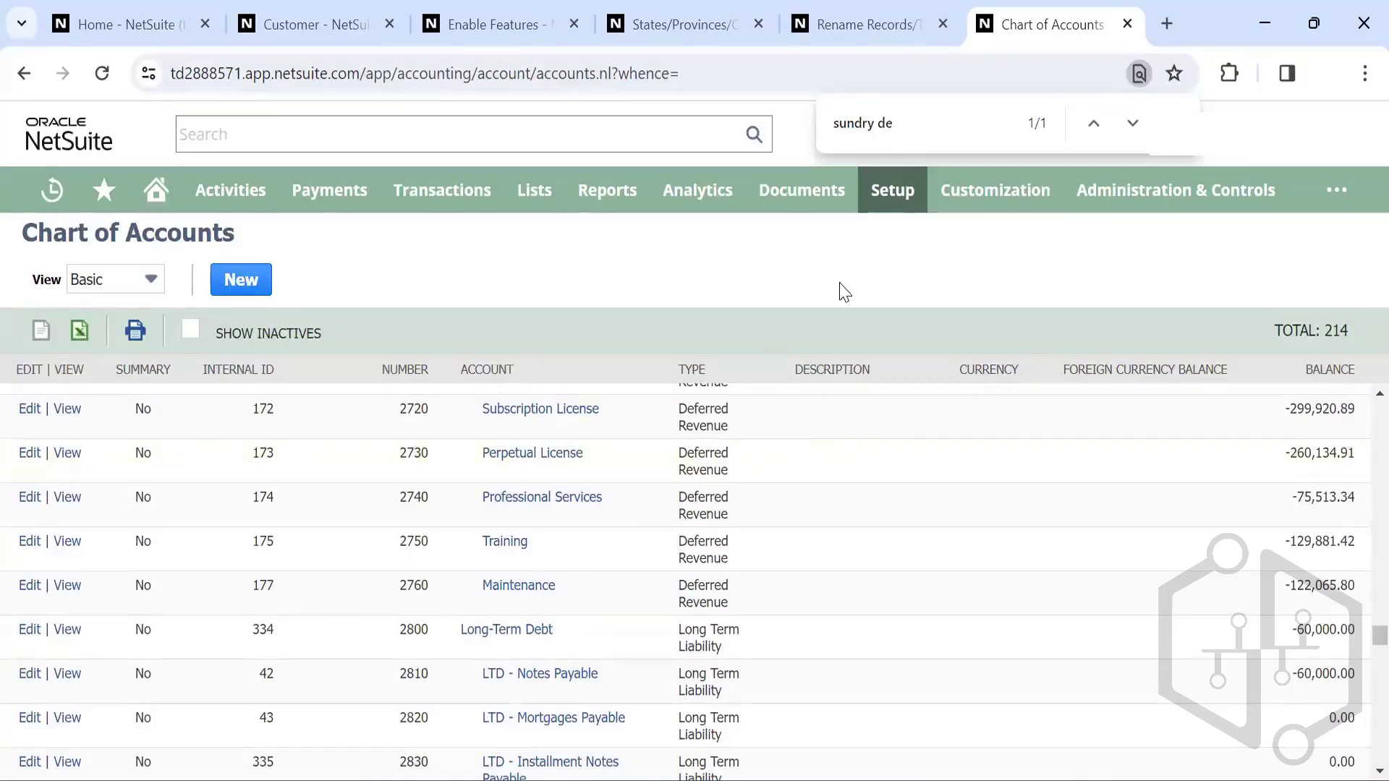
Step: Open the company's Auto-Generated Numbers setup and set the Customer prefix to CUS
mouse_move(881, 203)
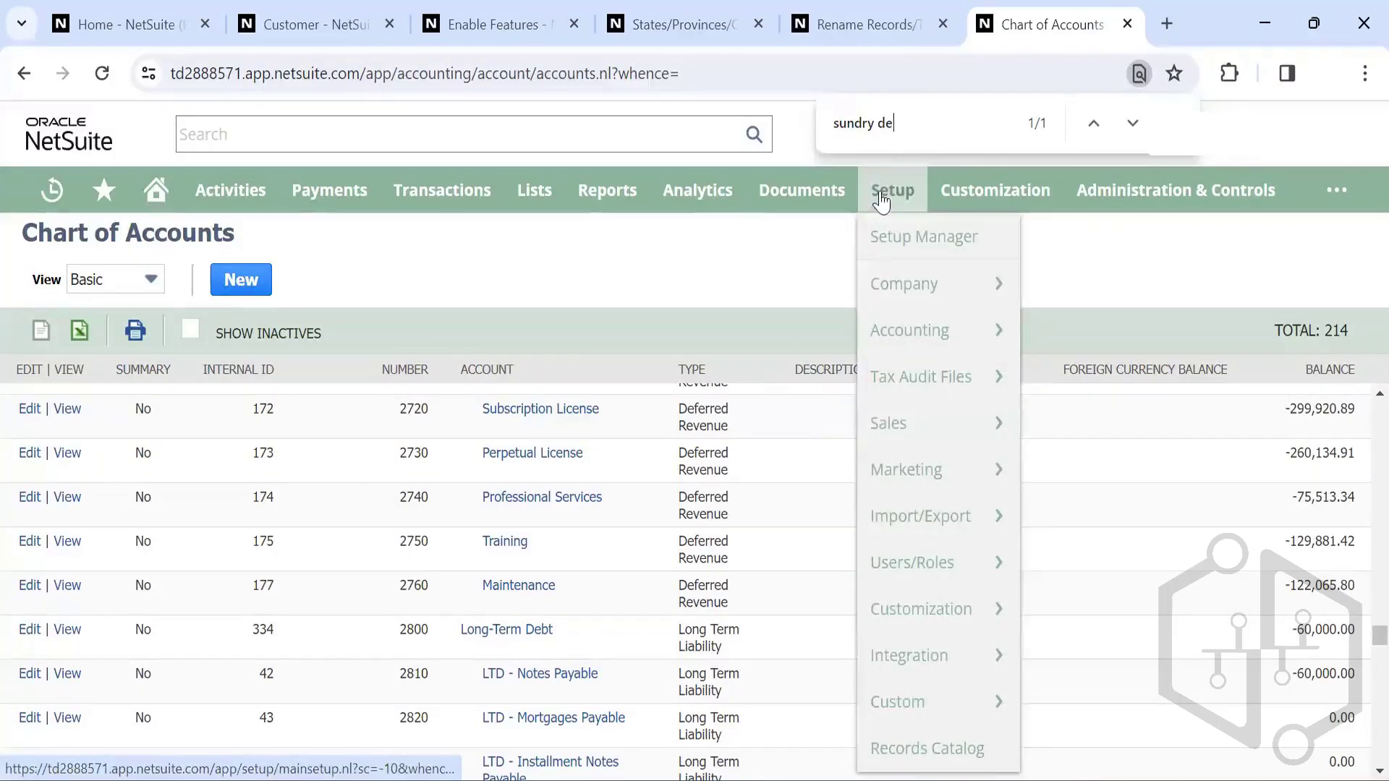
mouse_move(897, 285)
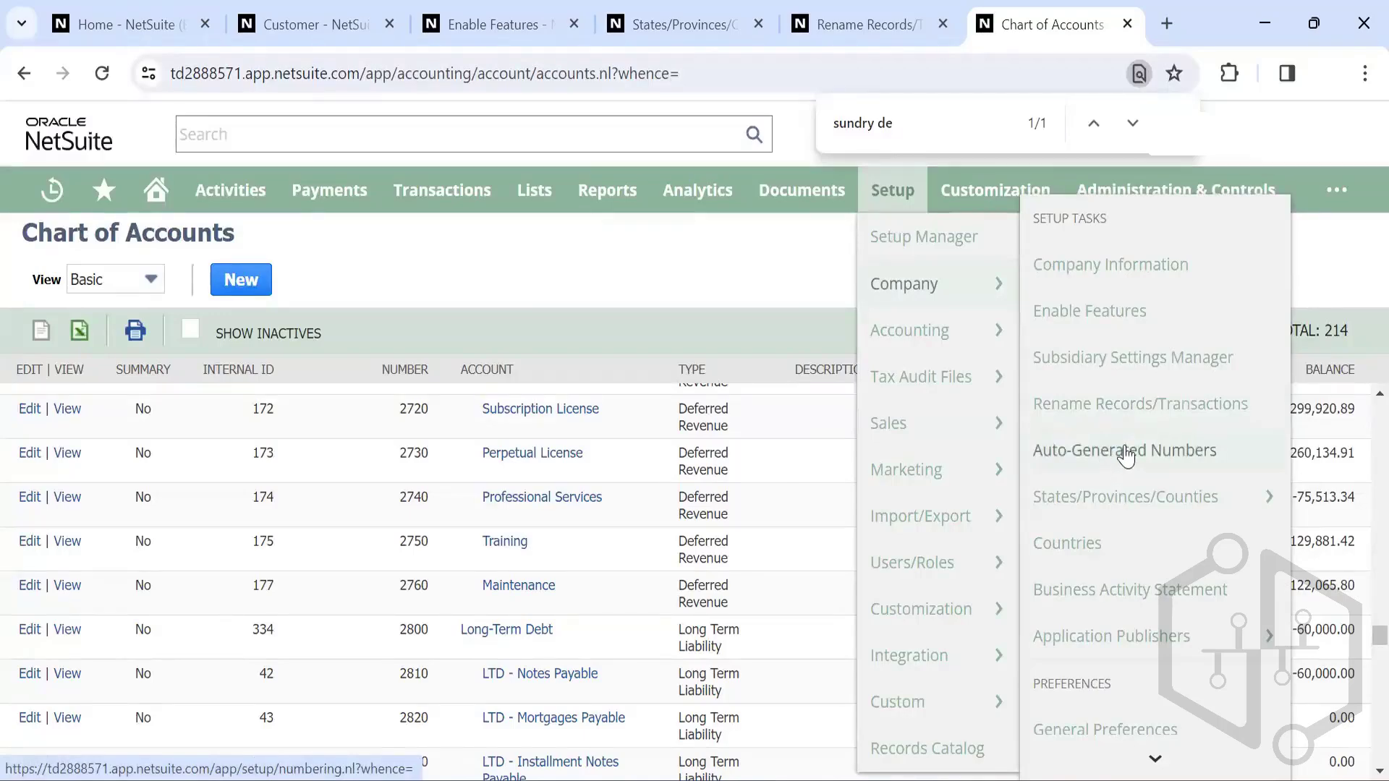
click(1086, 462)
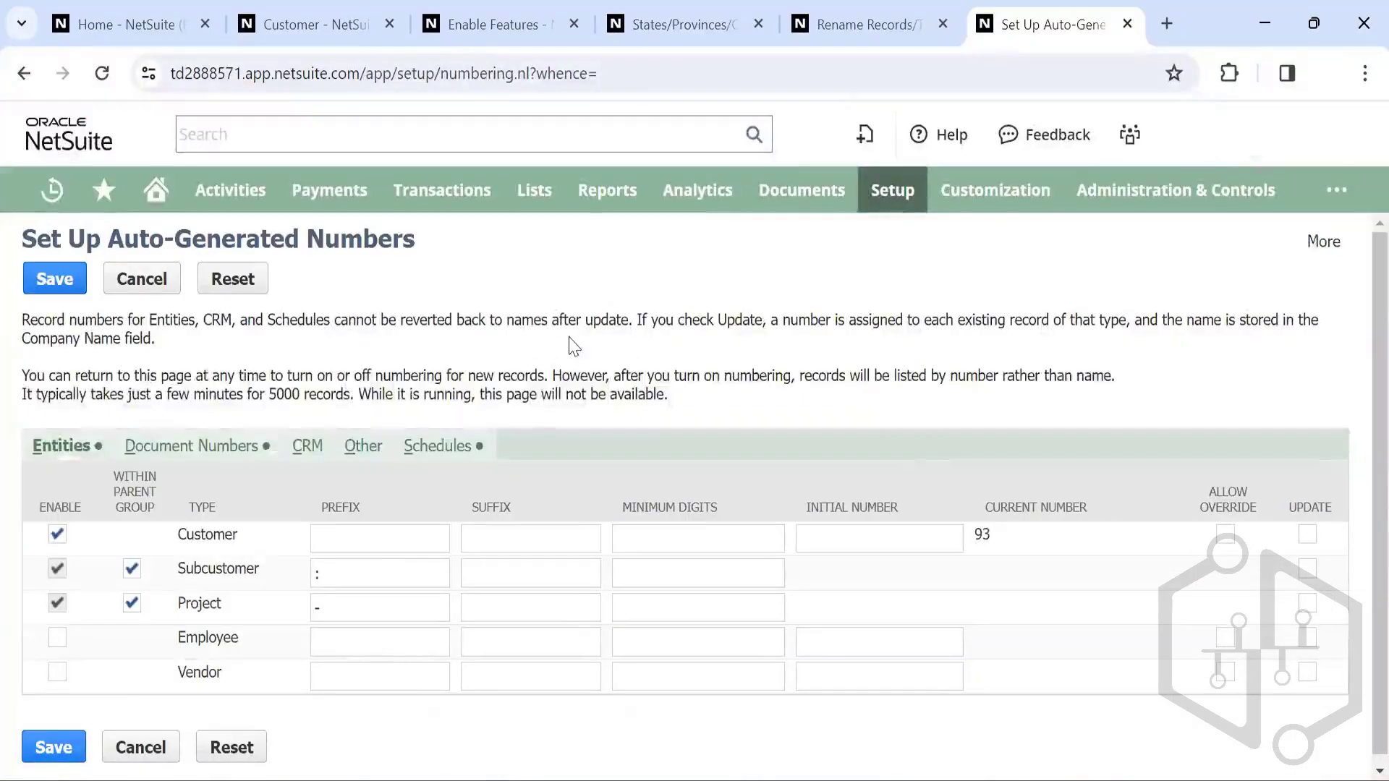
scroll(574, 347, down, 1)
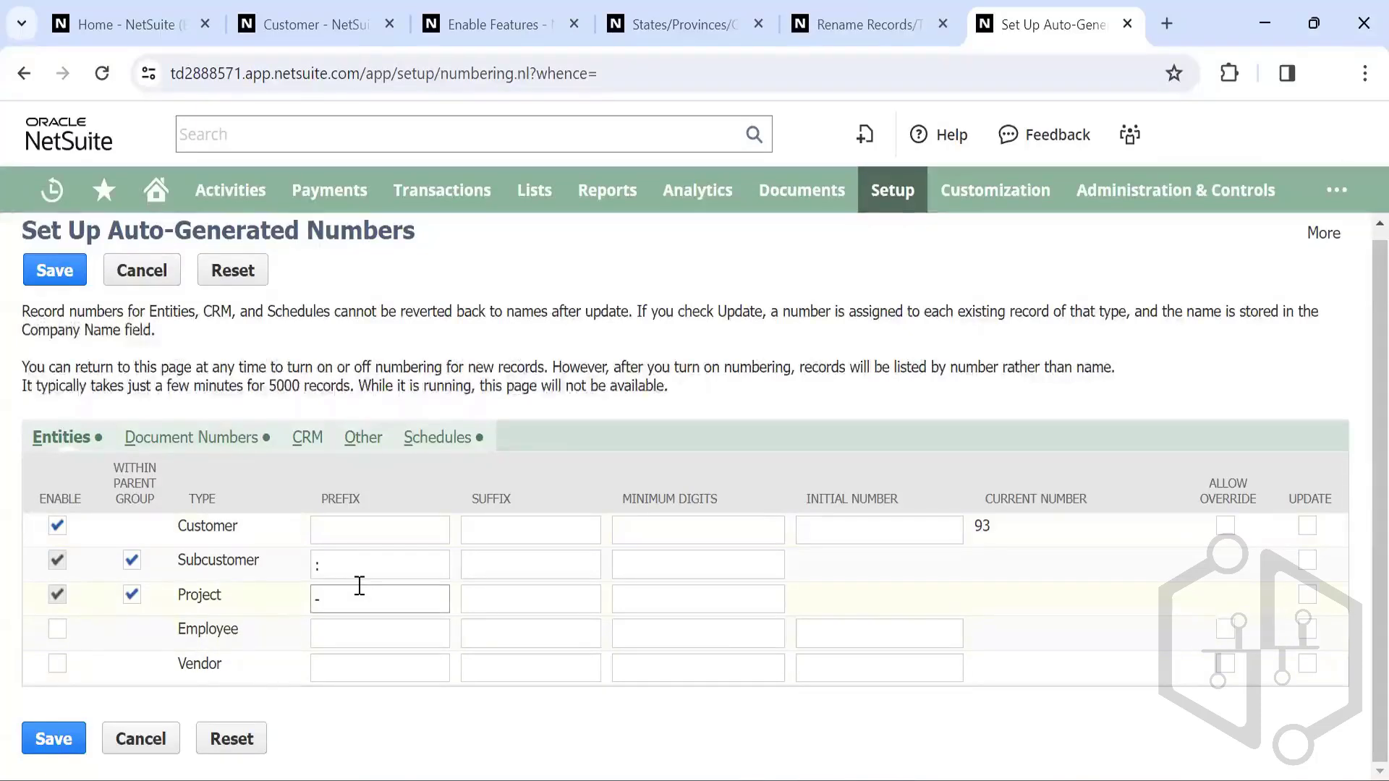
click(346, 533)
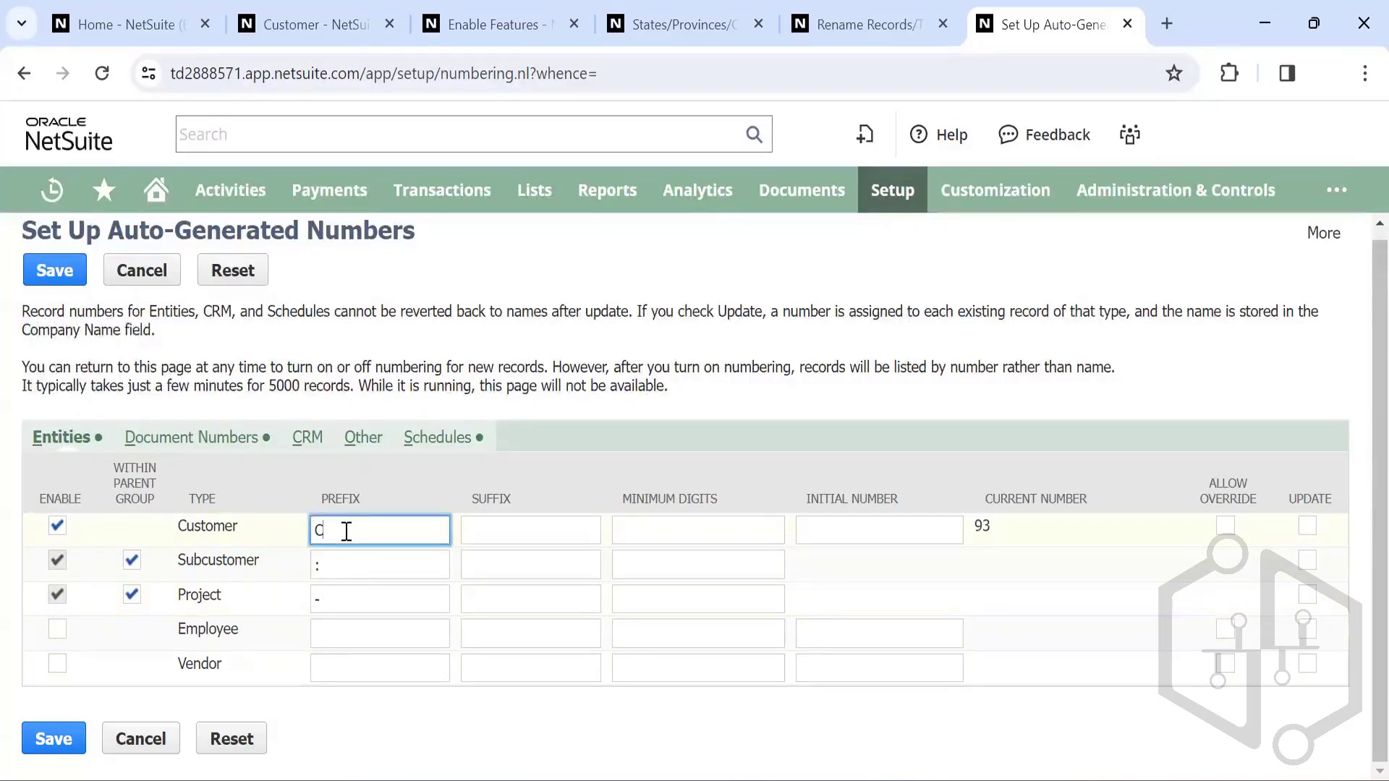
key(BackSpace)
key(BackSpace)
Step: Set the Customer numbering to minimum digits 4 and initial number 1, with override allowed
click(679, 536)
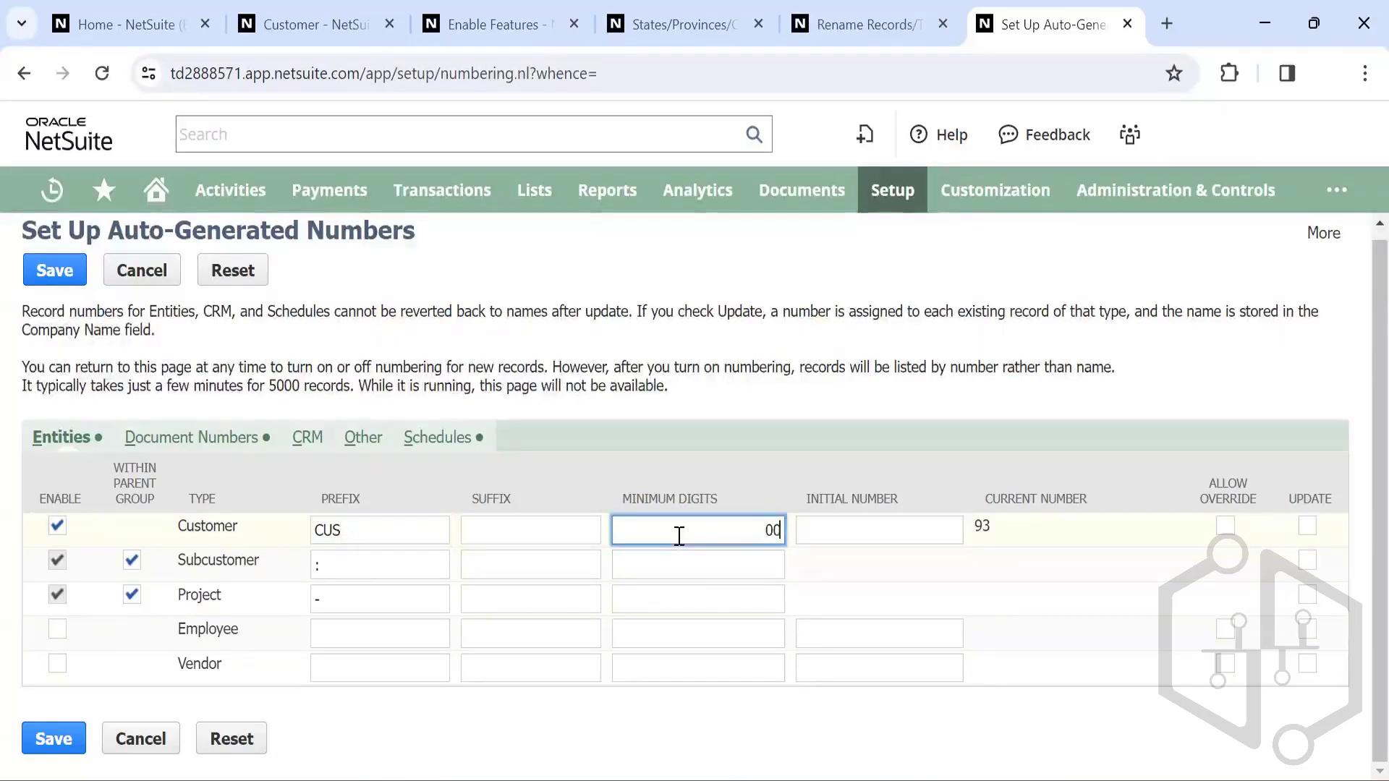
text(0000)
key(Tab)
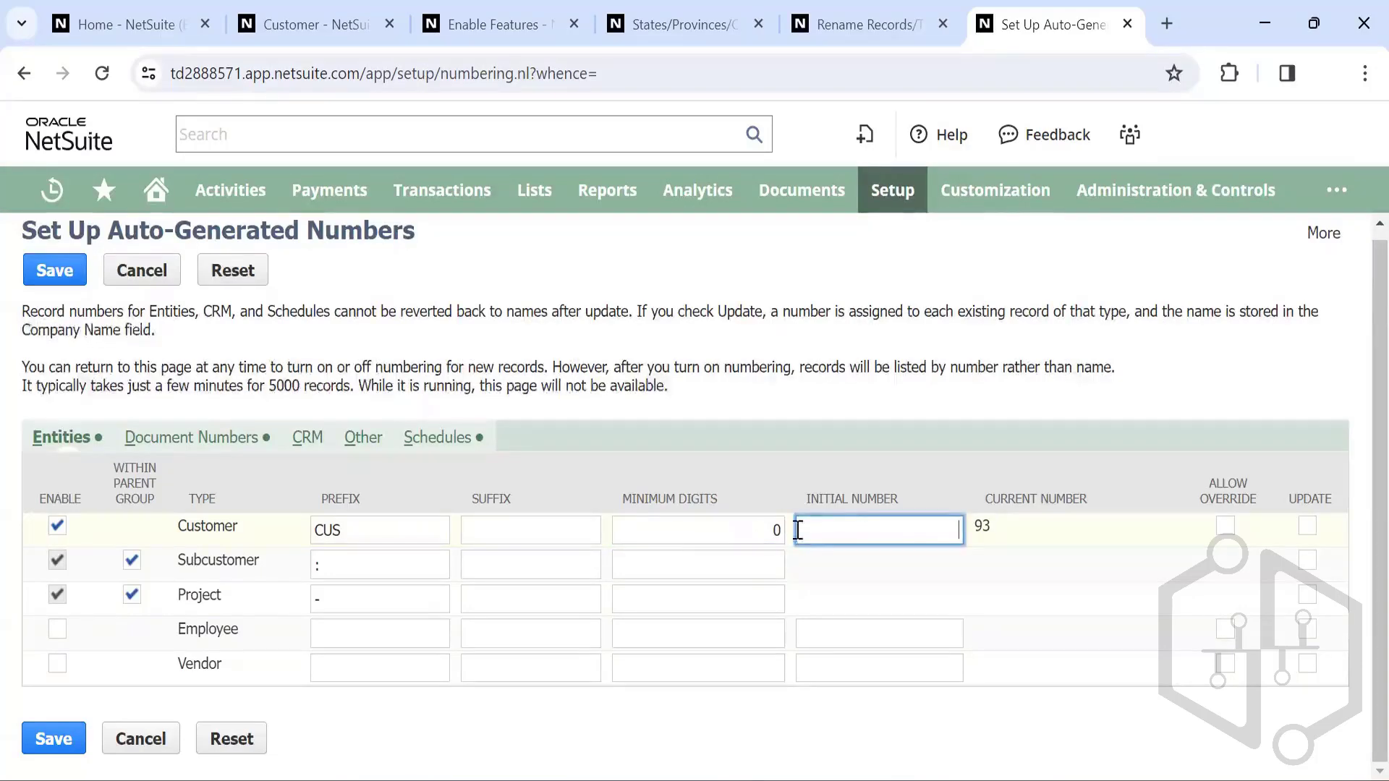
click(776, 528)
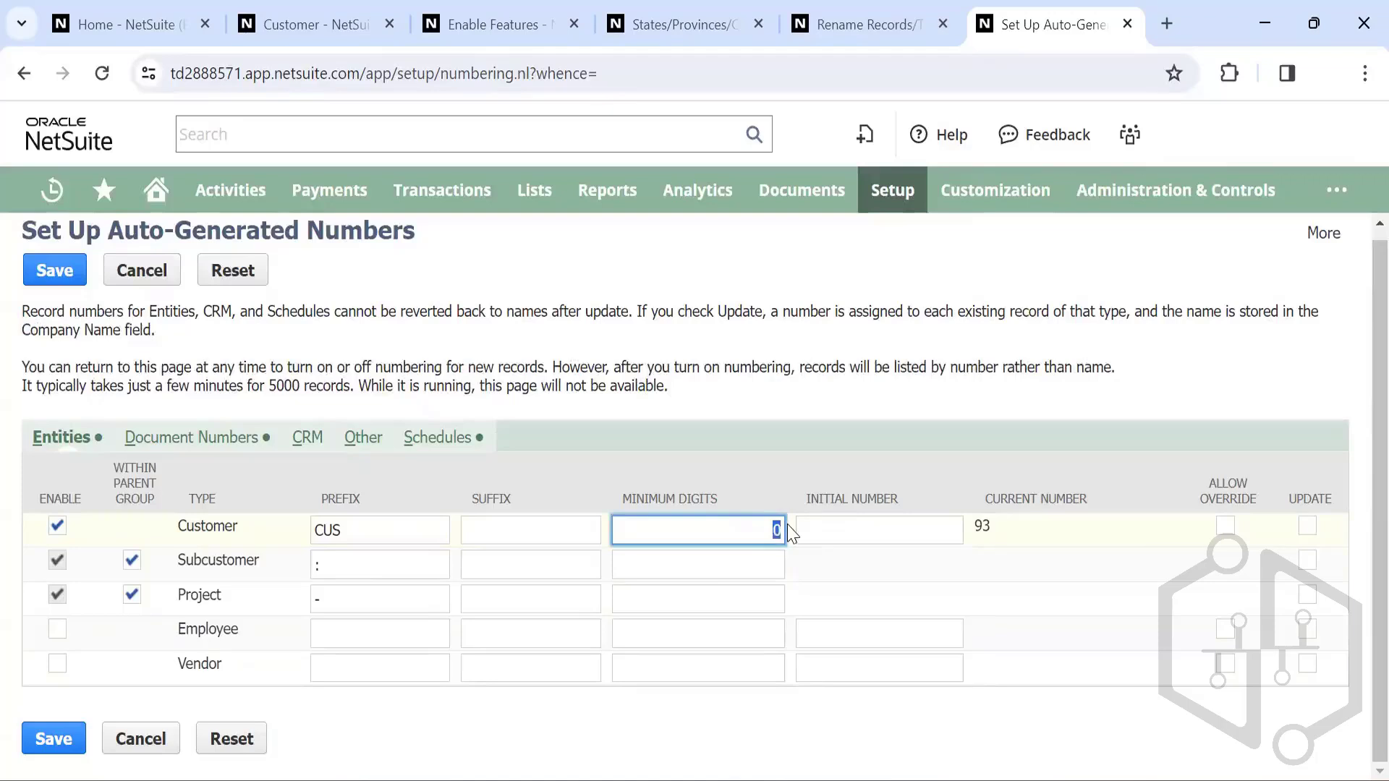
key(BackSpace)
text(4)
key(Tab)
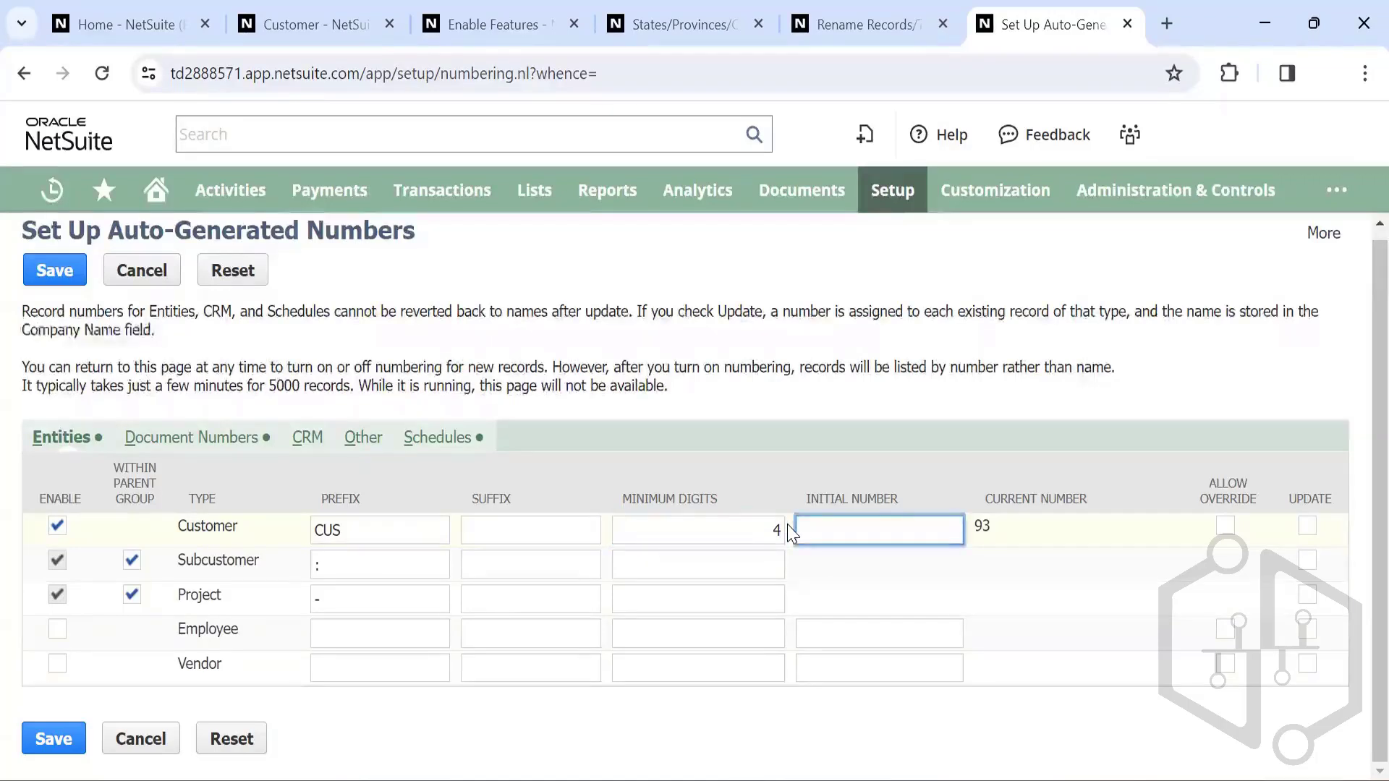
text(1)
key(Tab)
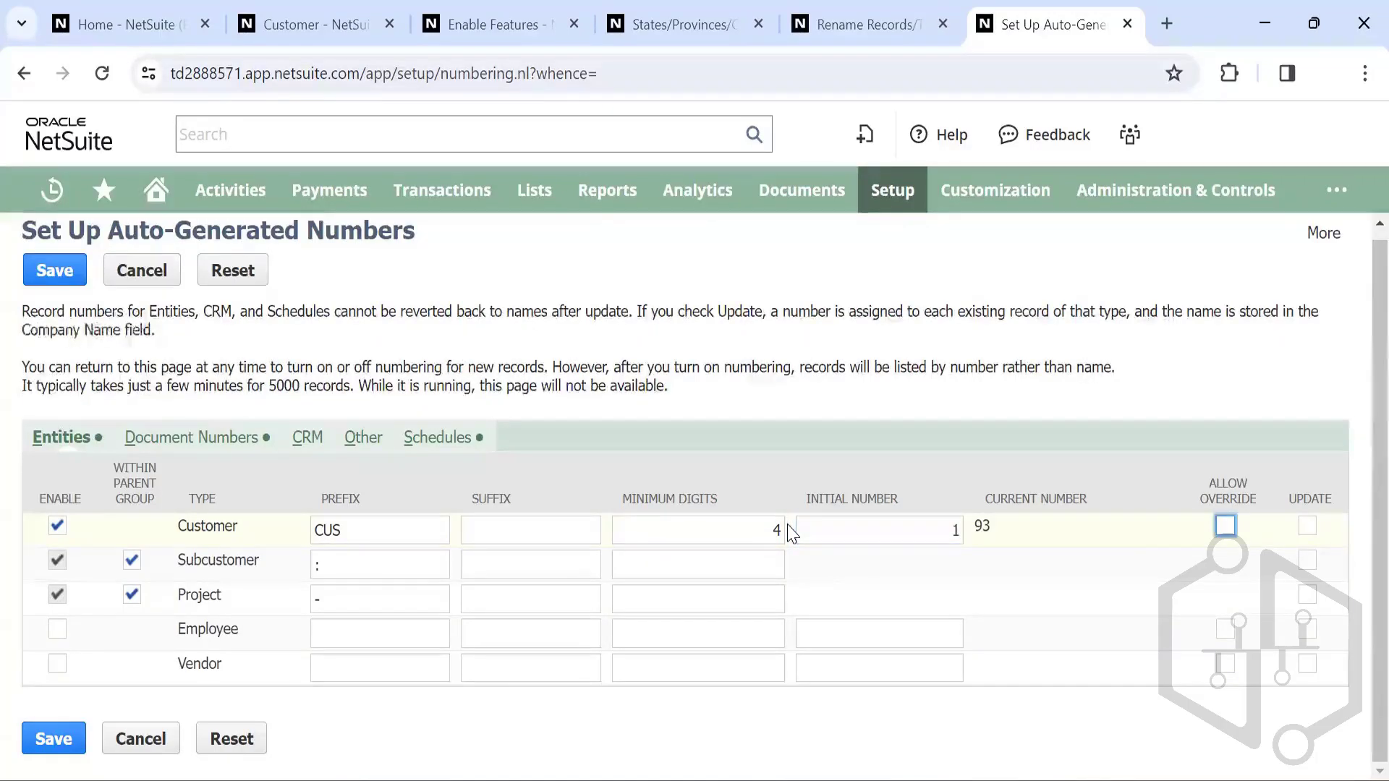
click(1221, 528)
Step: Review the prefixes, minimum digits and numbering options of the transaction types under Document Numbers
click(163, 442)
scroll(296, 624, down, 15)
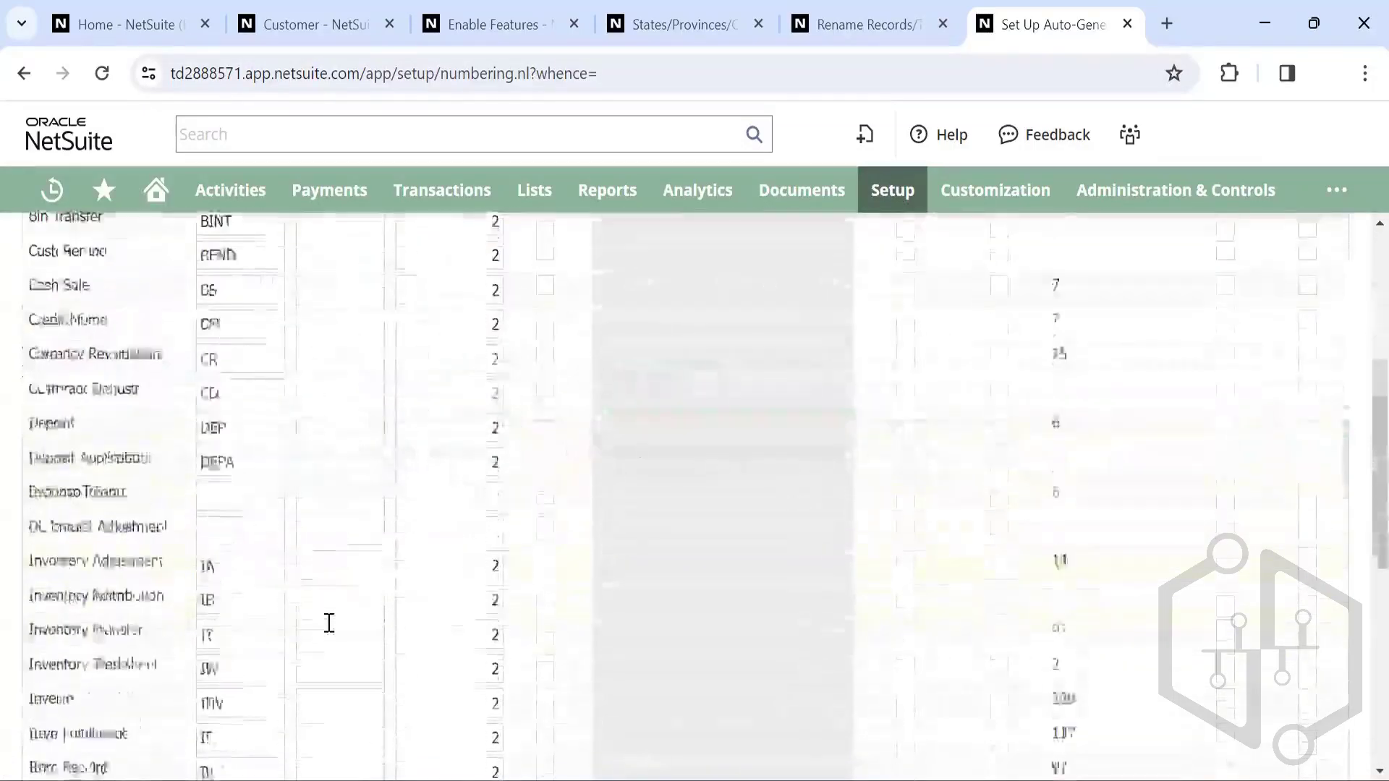
scroll(330, 624, up, 15)
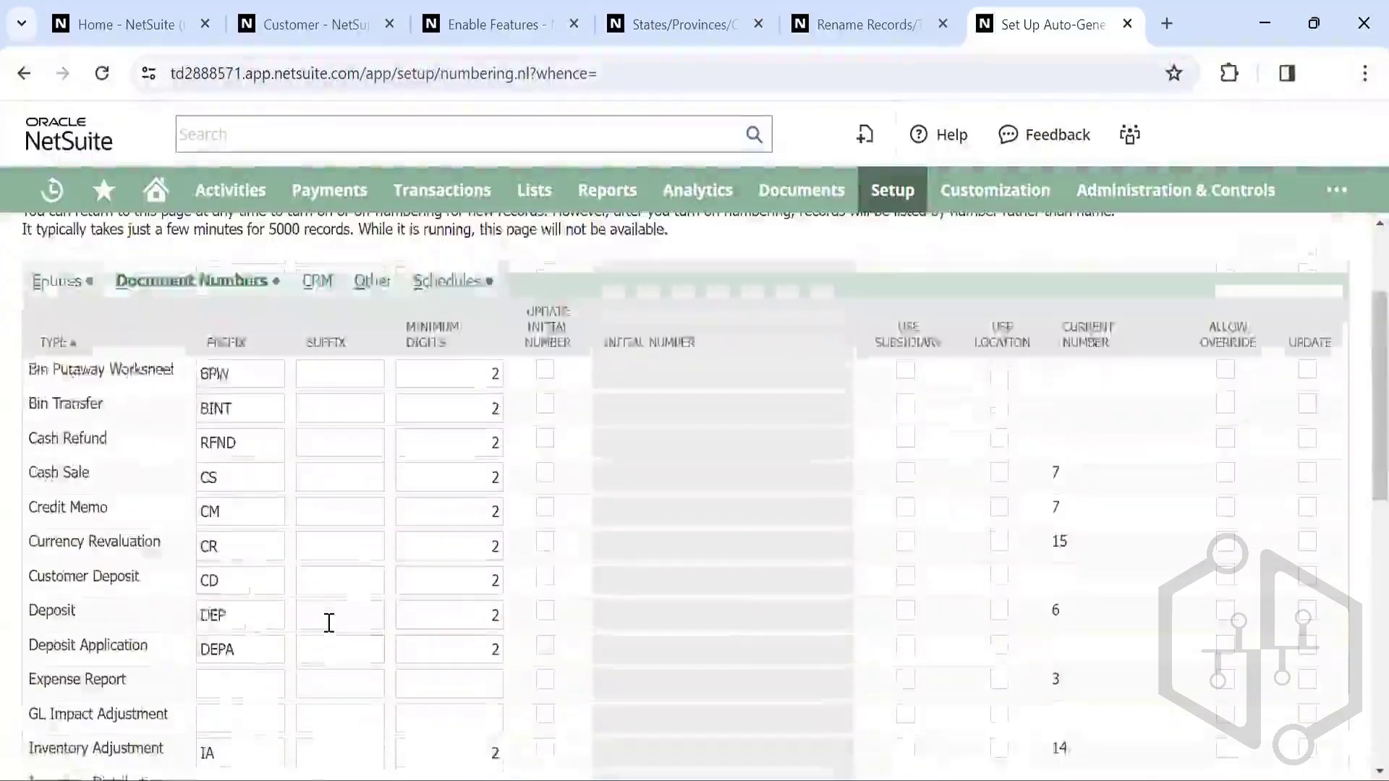
scroll(329, 623, down, 4)
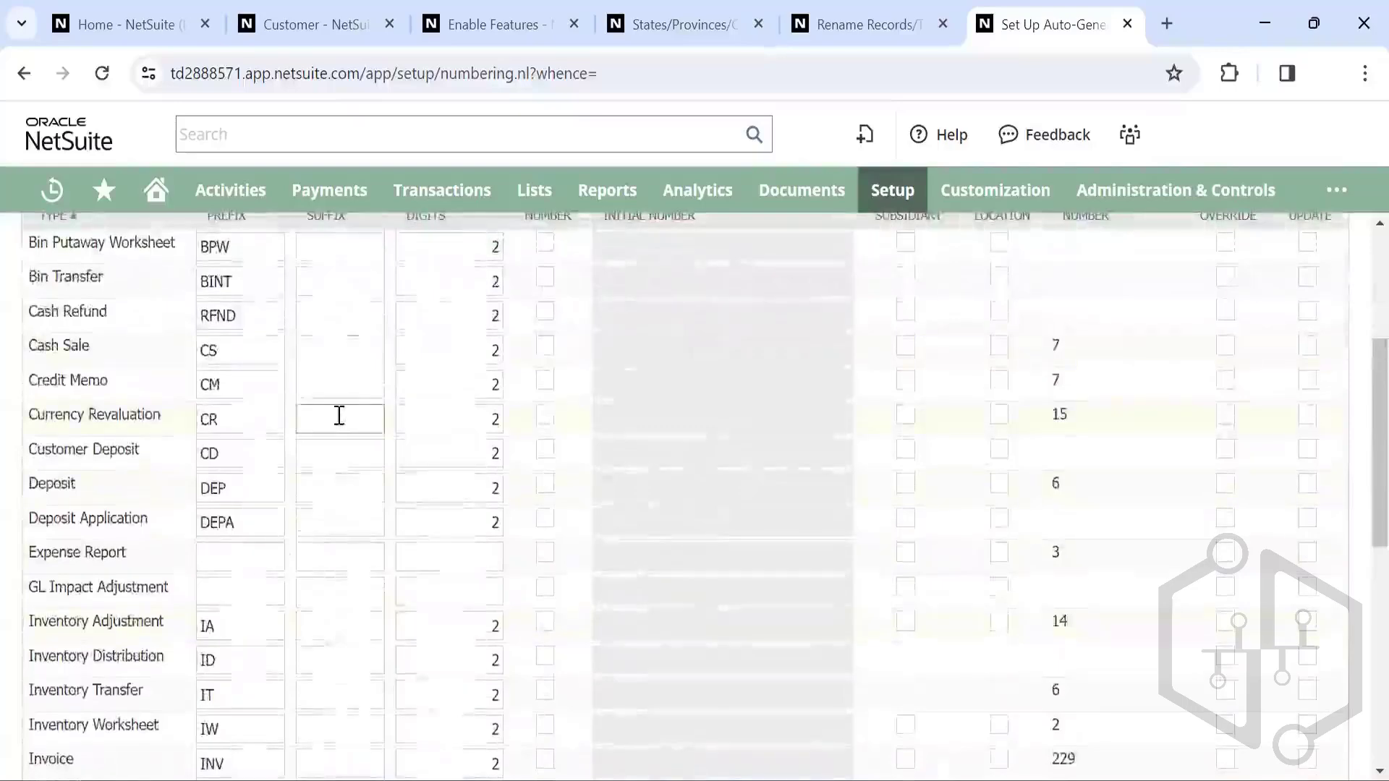
Step: Review the auto-generated numbering settings for CRM records, other records and schedules
scroll(318, 442, up, 4)
click(317, 446)
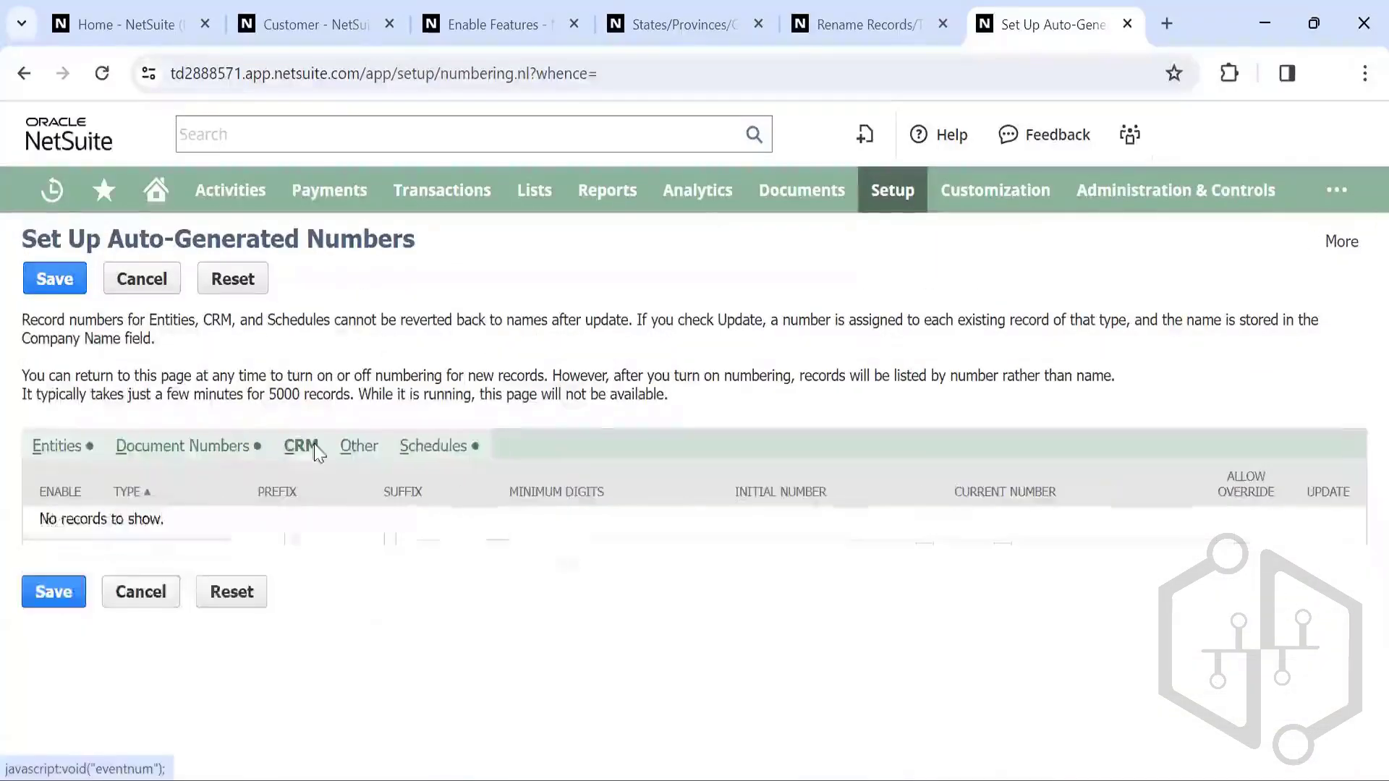
click(364, 448)
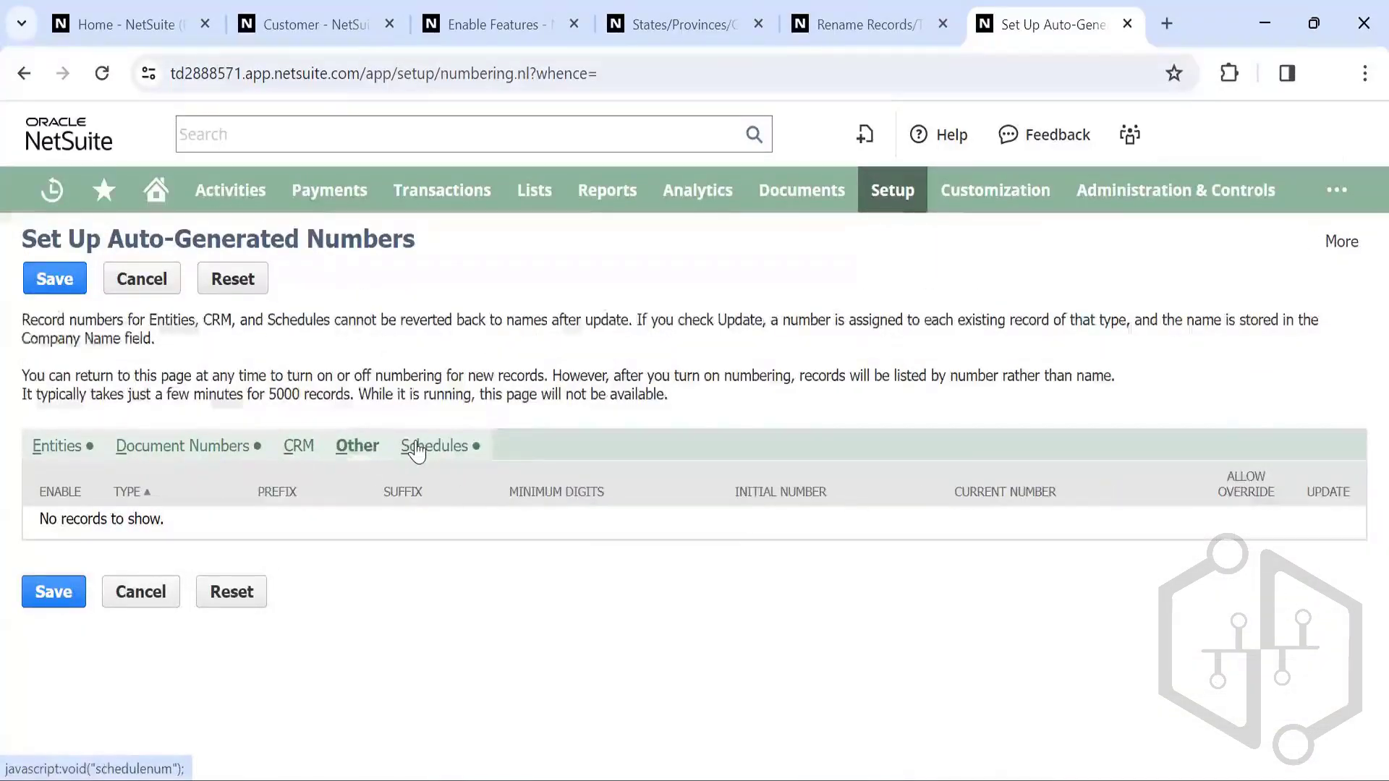
click(414, 448)
Step: Open the company's Subsidiaries list from the setup classifications, leaving the numbering page without saving its changes
mouse_move(891, 191)
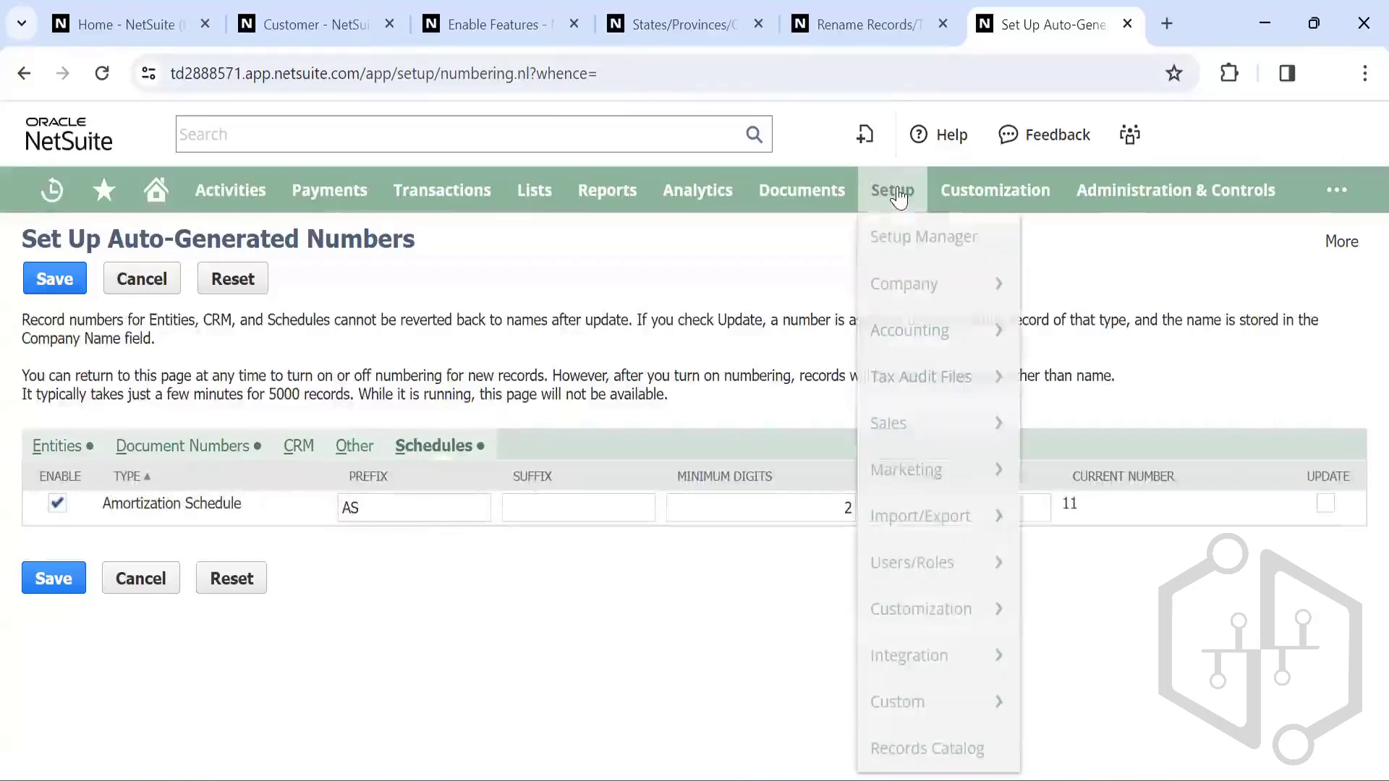
mouse_move(917, 331)
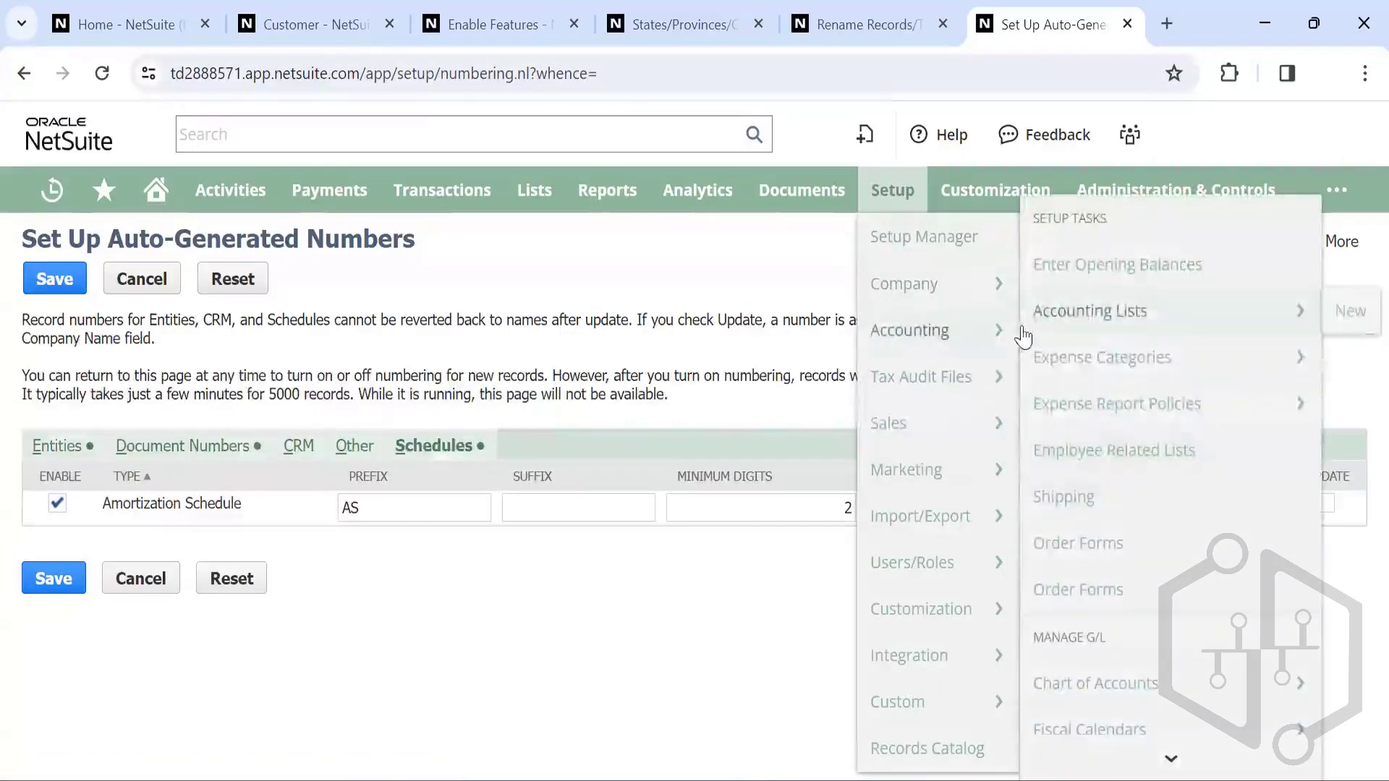
mouse_move(966, 285)
scroll(1088, 499, down, 3)
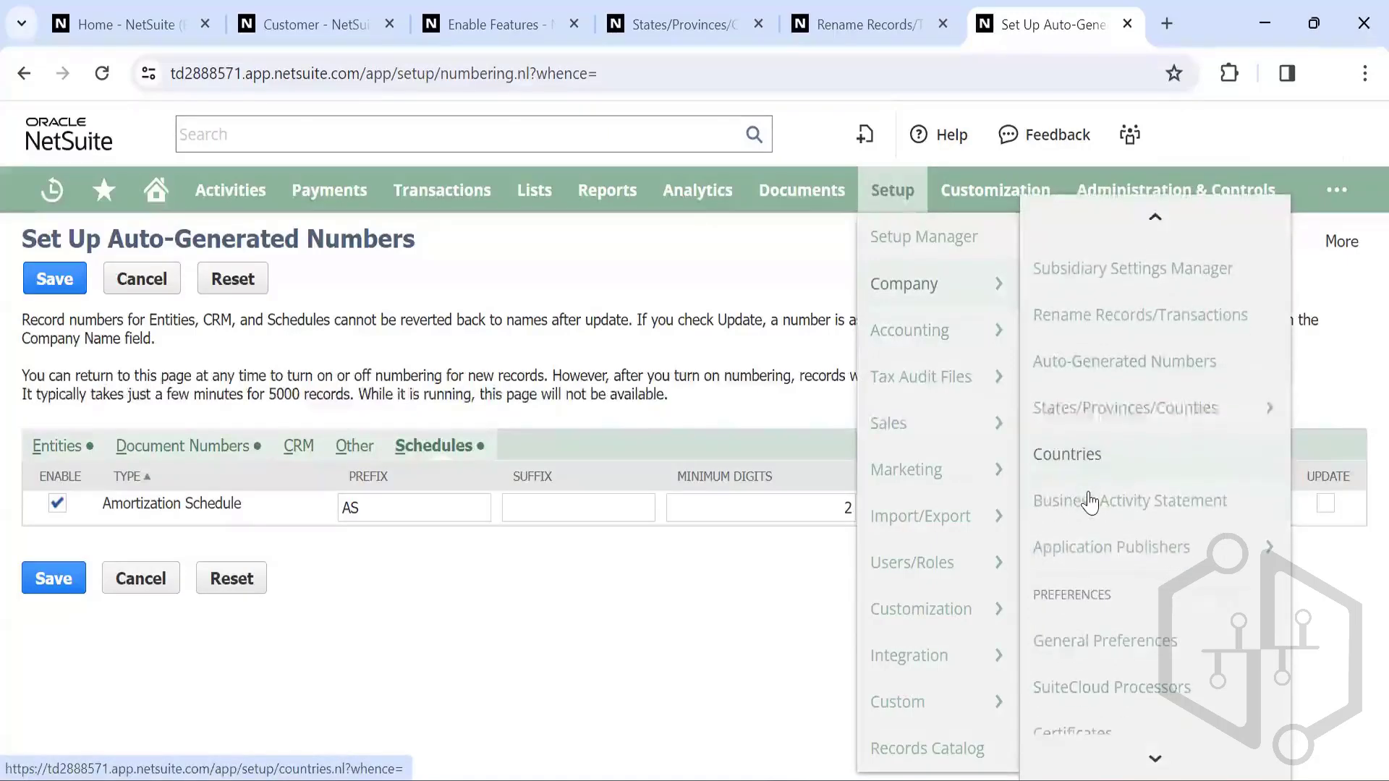
scroll(1090, 492, up, 2)
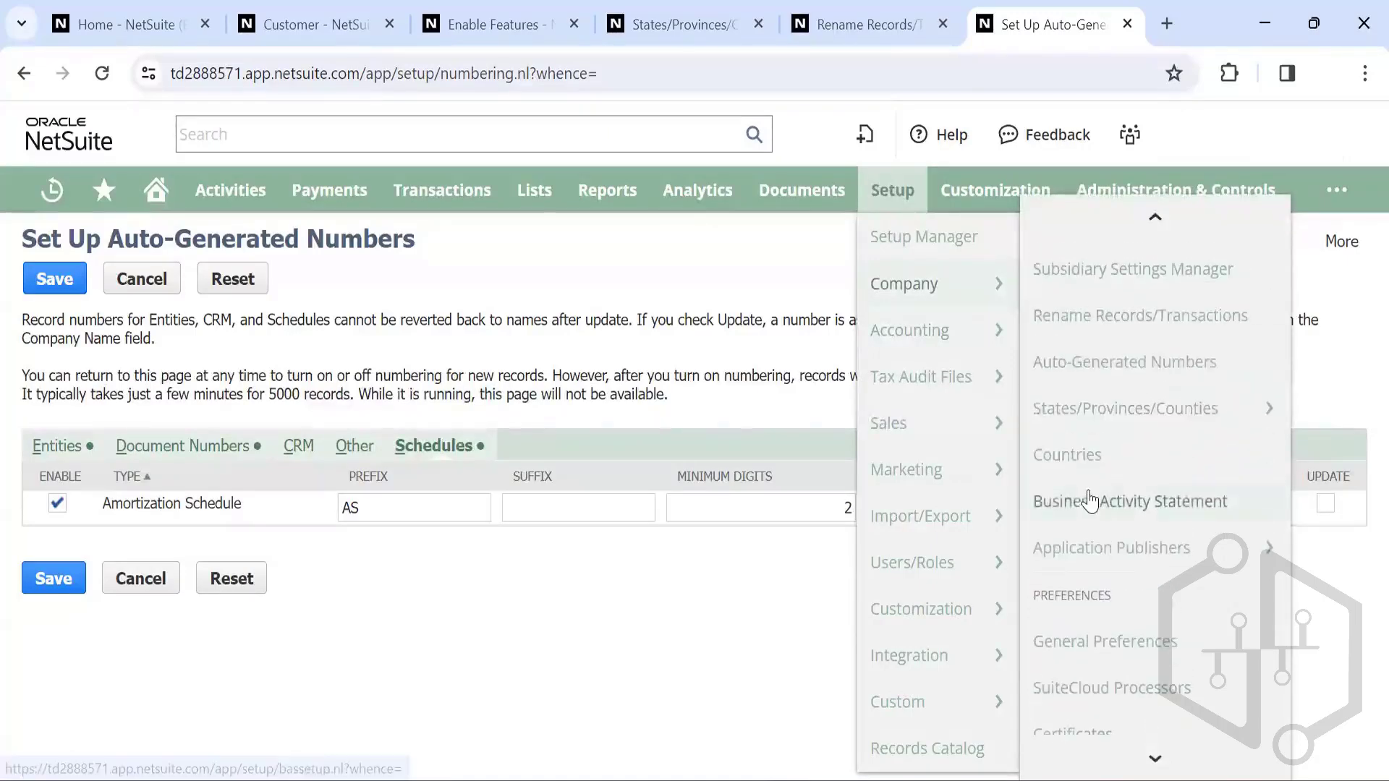
mouse_move(1089, 555)
scroll(1088, 555, down, 5)
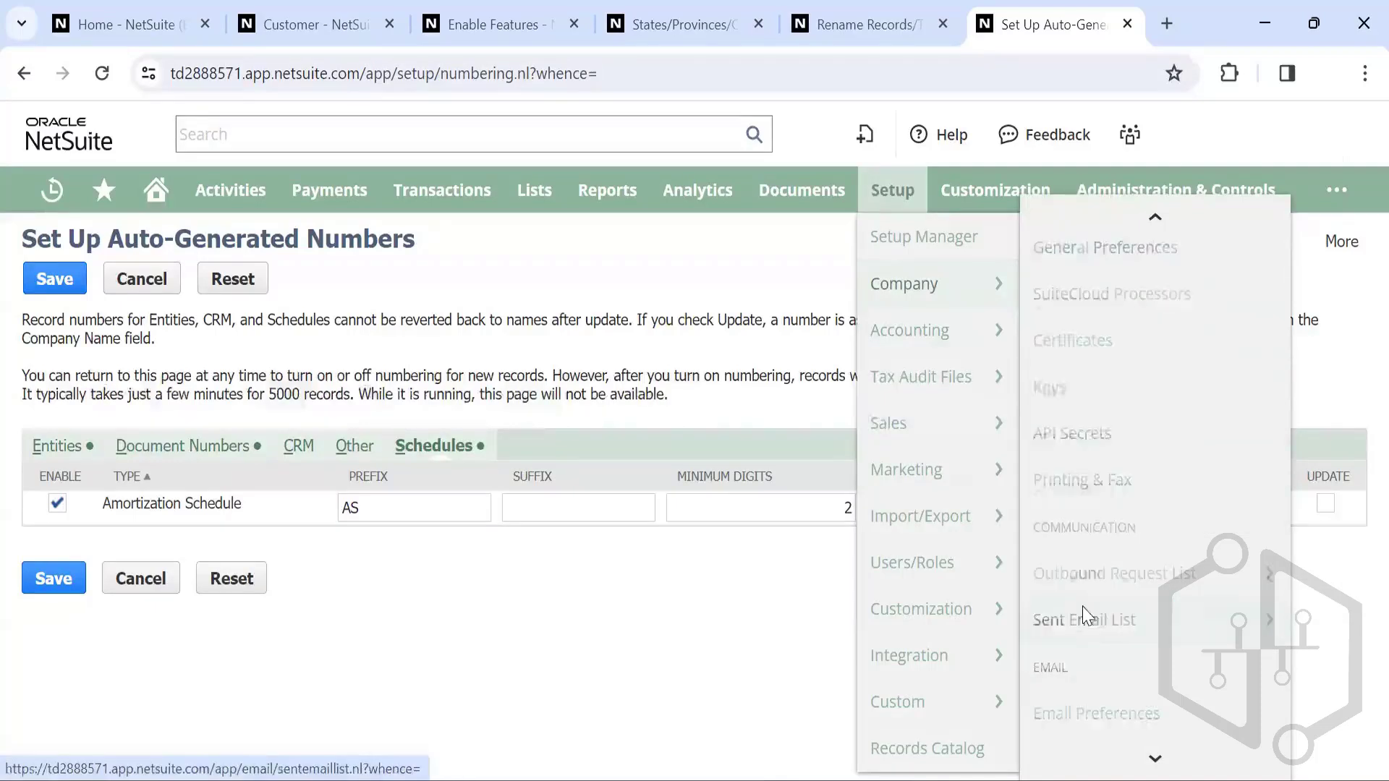
scroll(1082, 608, down, 3)
scroll(1083, 615, down, 3)
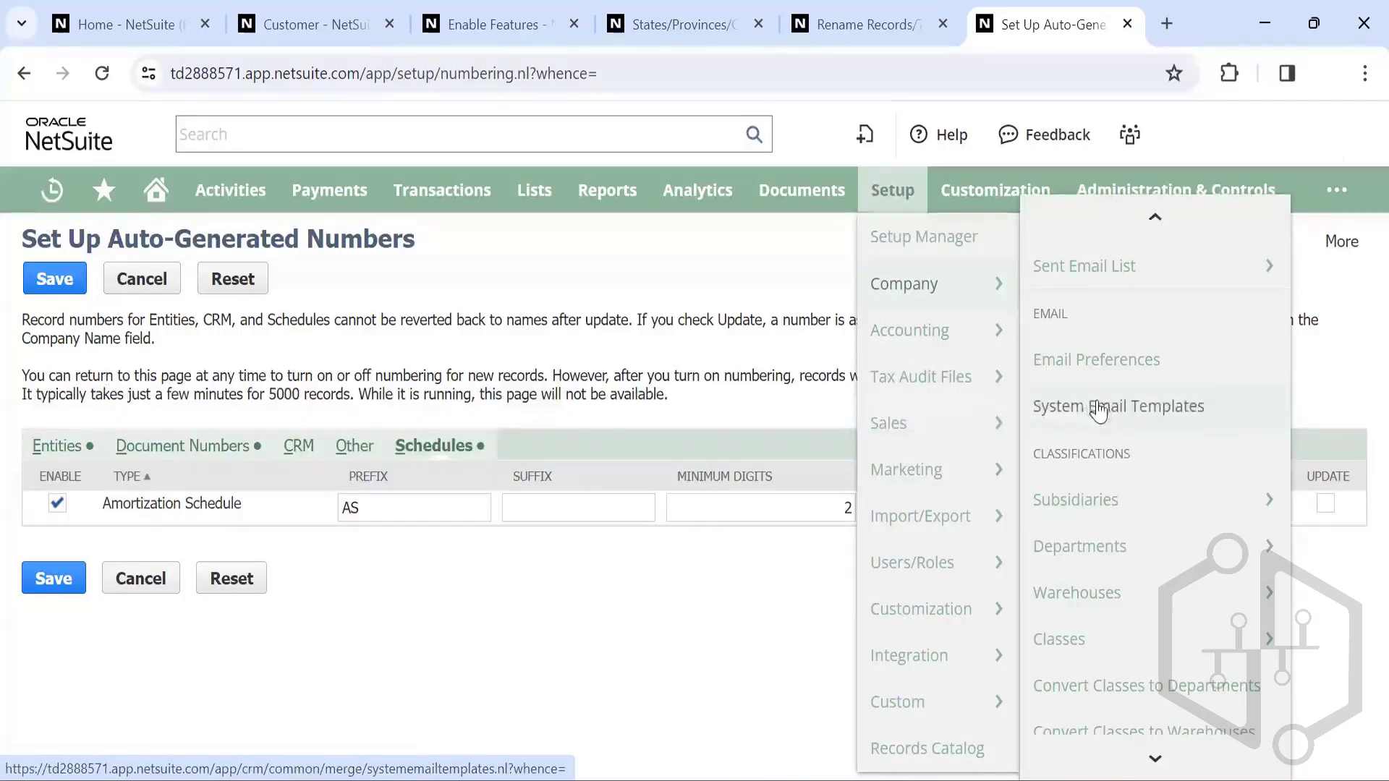
scroll(1098, 411, down, 3)
mouse_move(1085, 358)
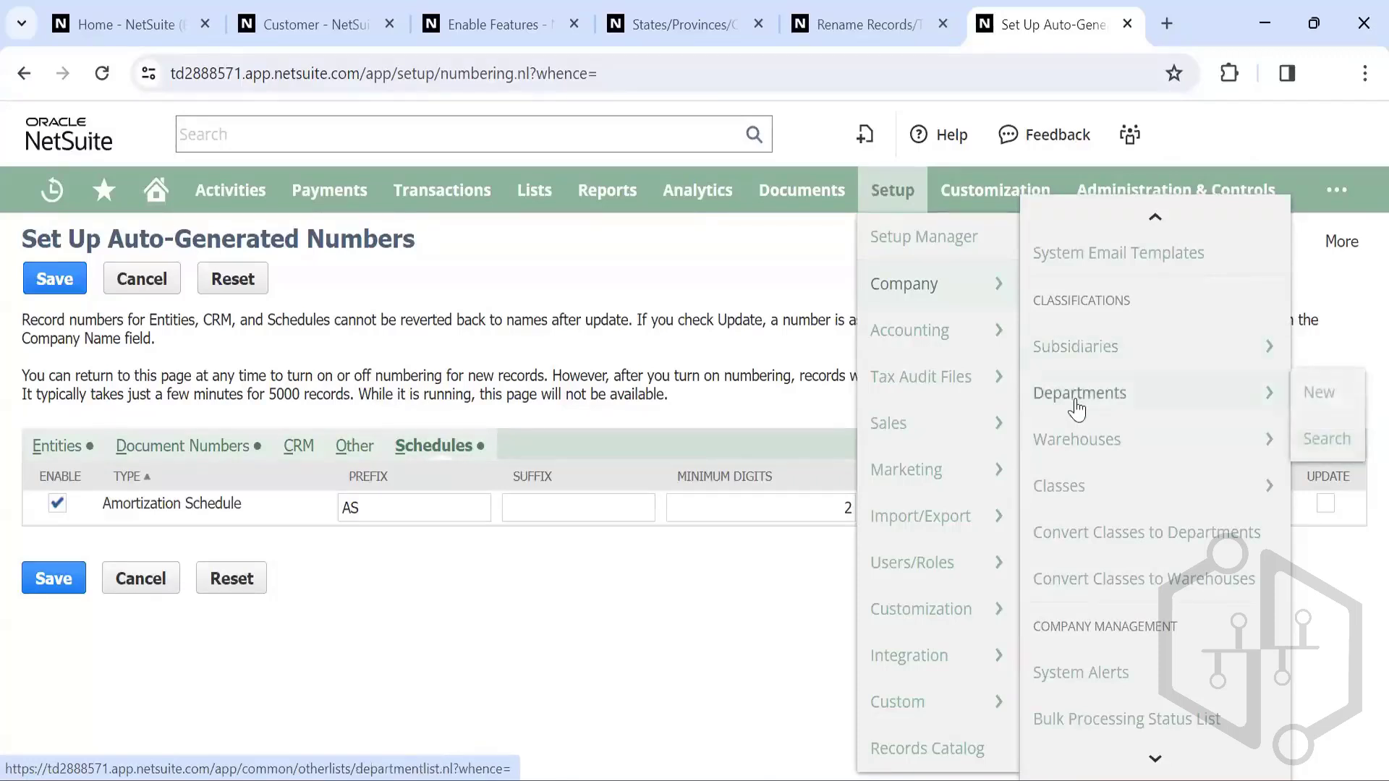
mouse_move(1077, 477)
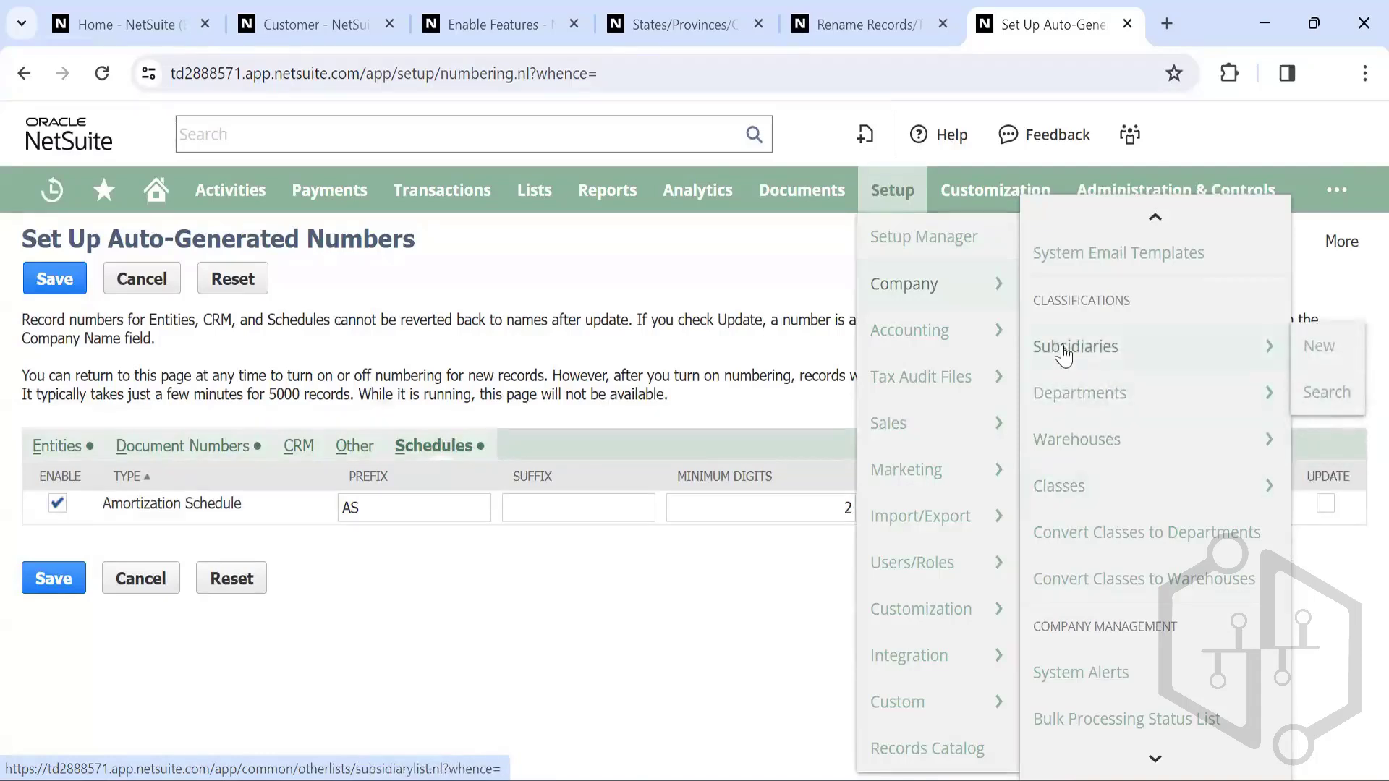
click(1062, 345)
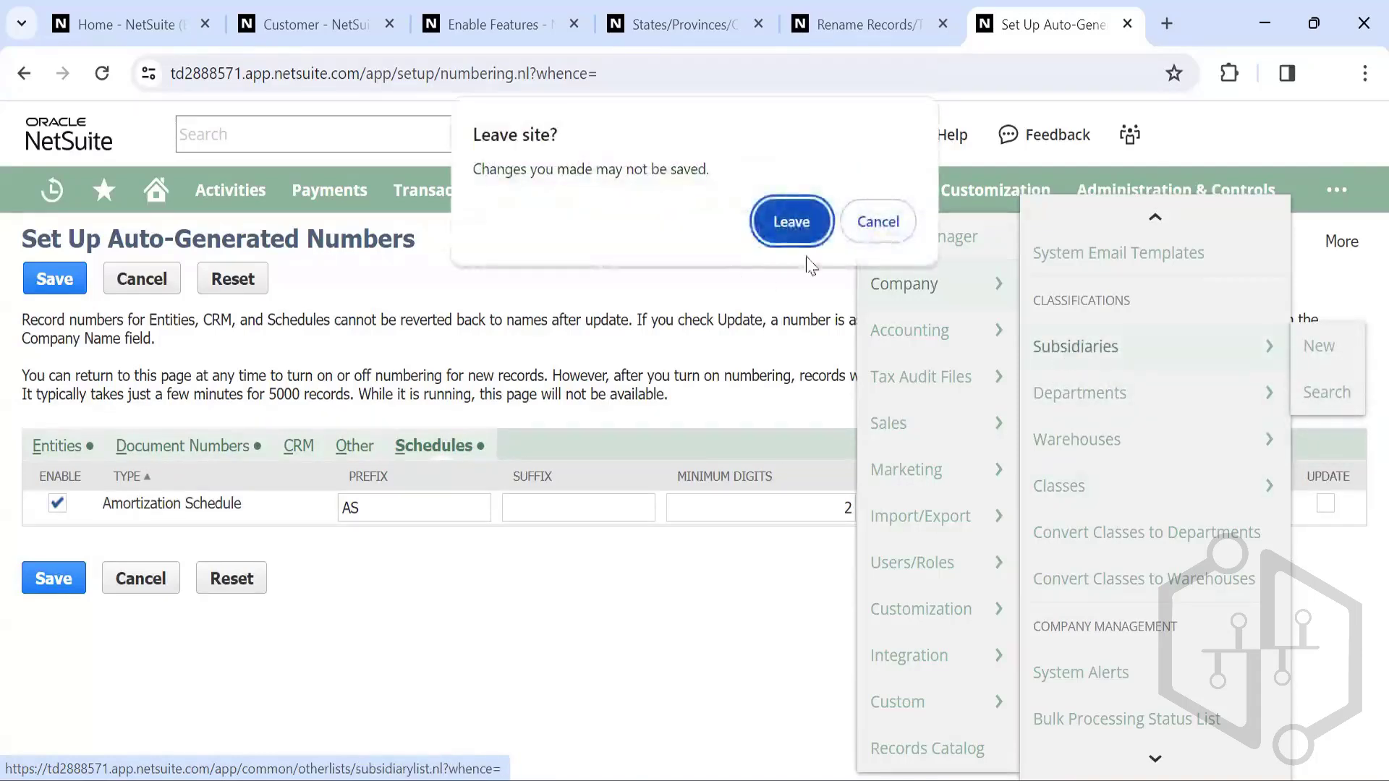
click(787, 230)
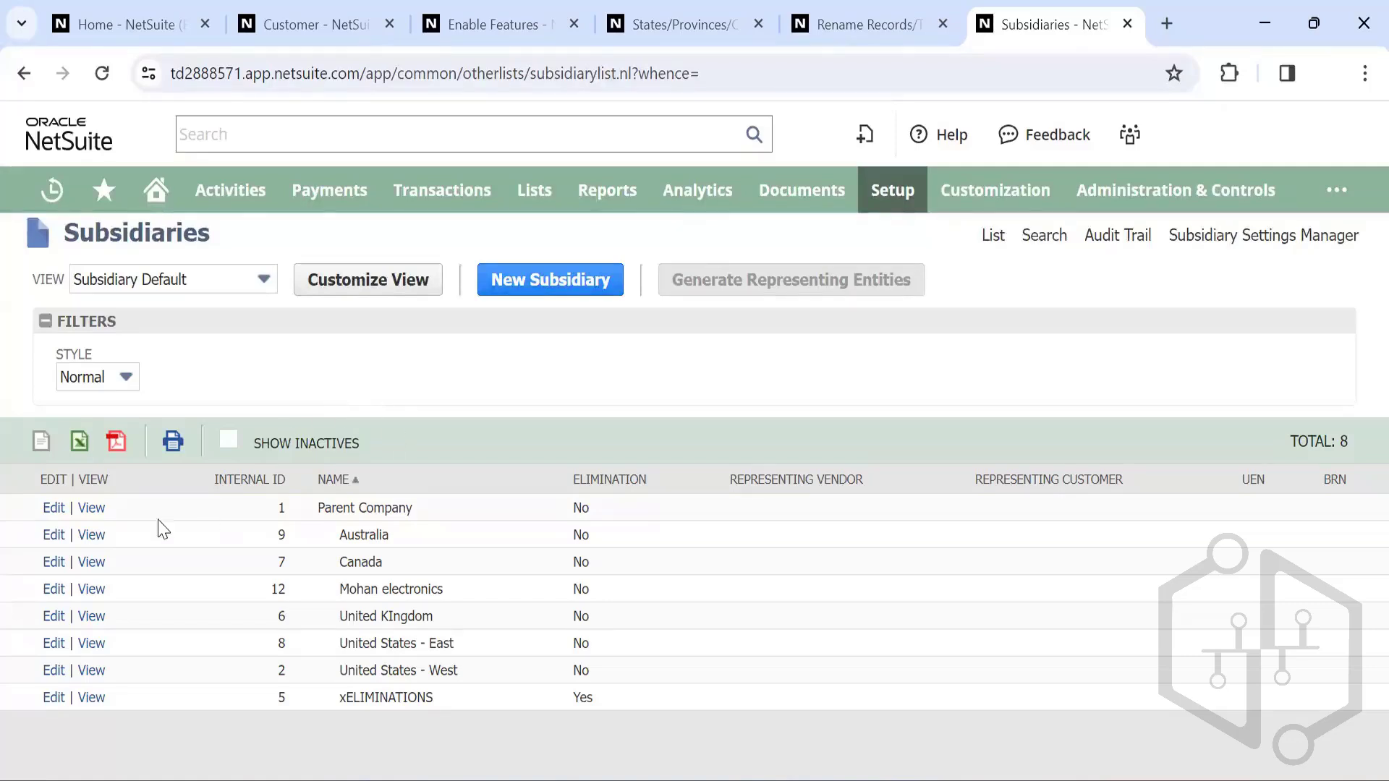
Step: View the Parent Company subsidiary record and examine its logos, country, legal name, currency, edition and fiscal calendars
click(87, 511)
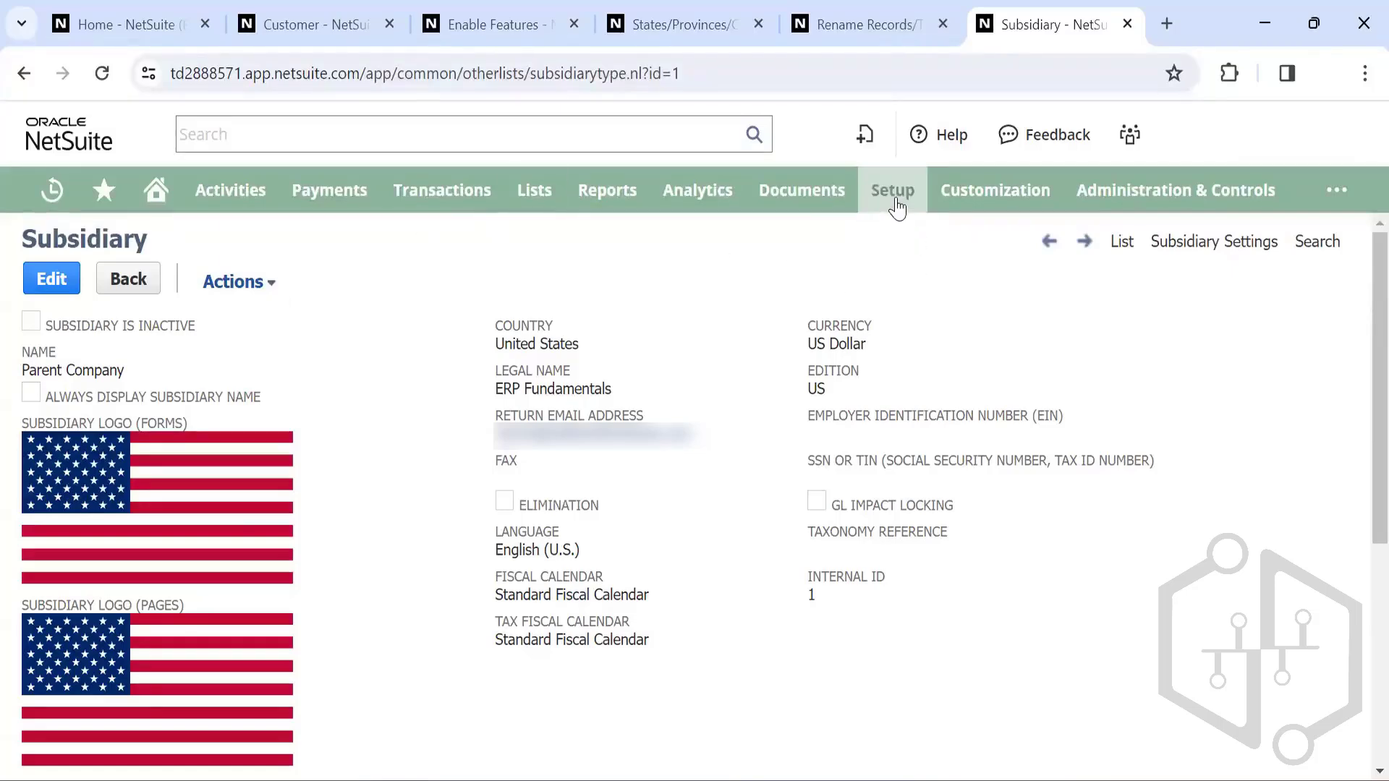
mouse_move(897, 208)
mouse_move(994, 284)
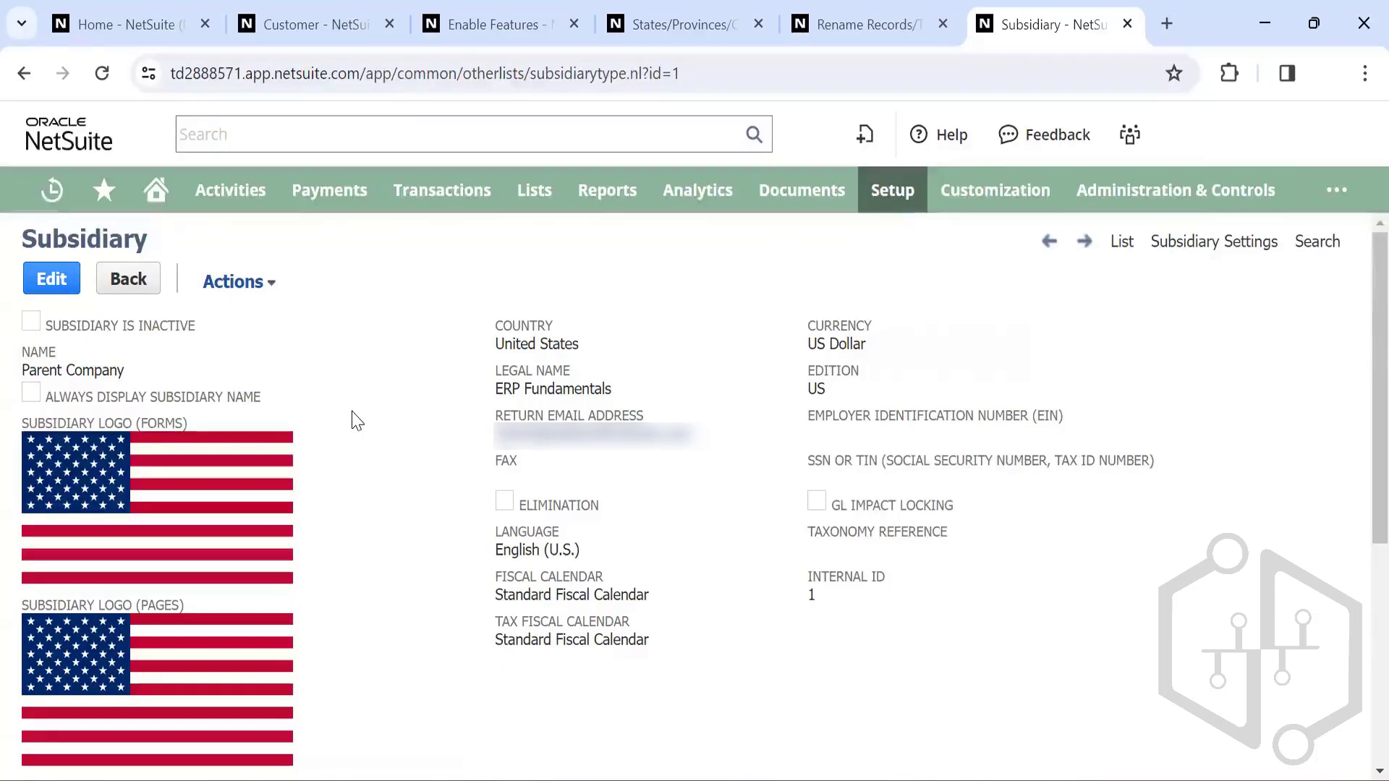
scroll(356, 419, down, 1)
scroll(356, 420, down, 3)
scroll(355, 419, up, 3)
scroll(356, 420, down, 1)
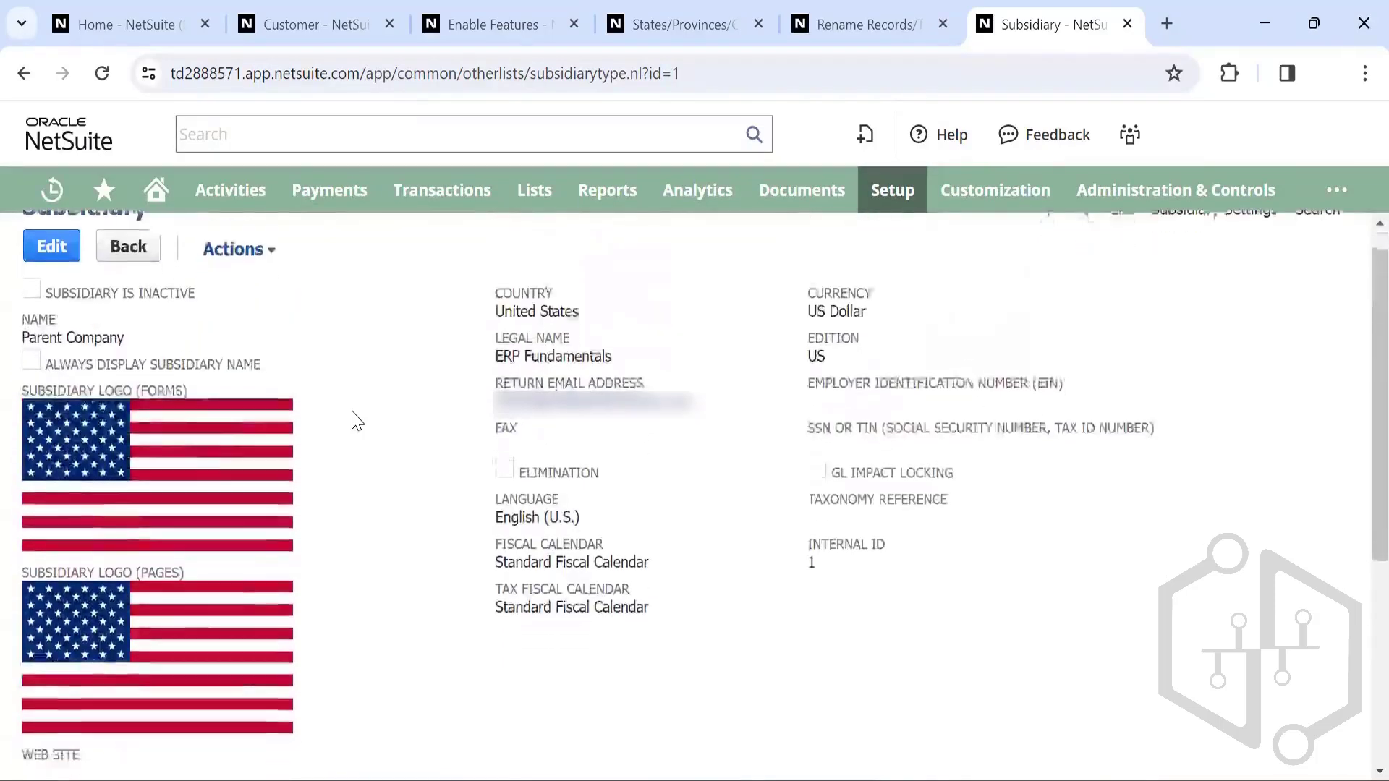
scroll(356, 420, up, 1)
scroll(356, 420, down, 1)
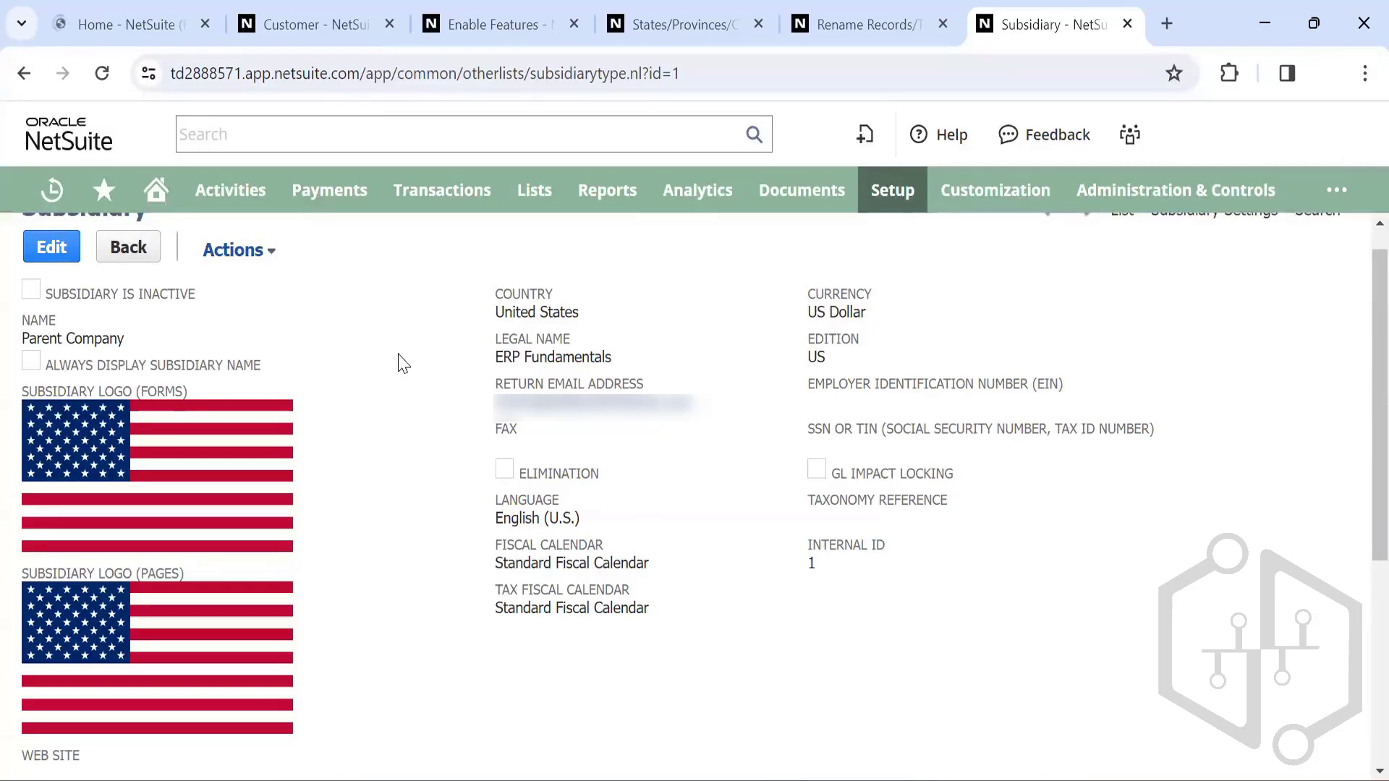
scroll(355, 361, up, 1)
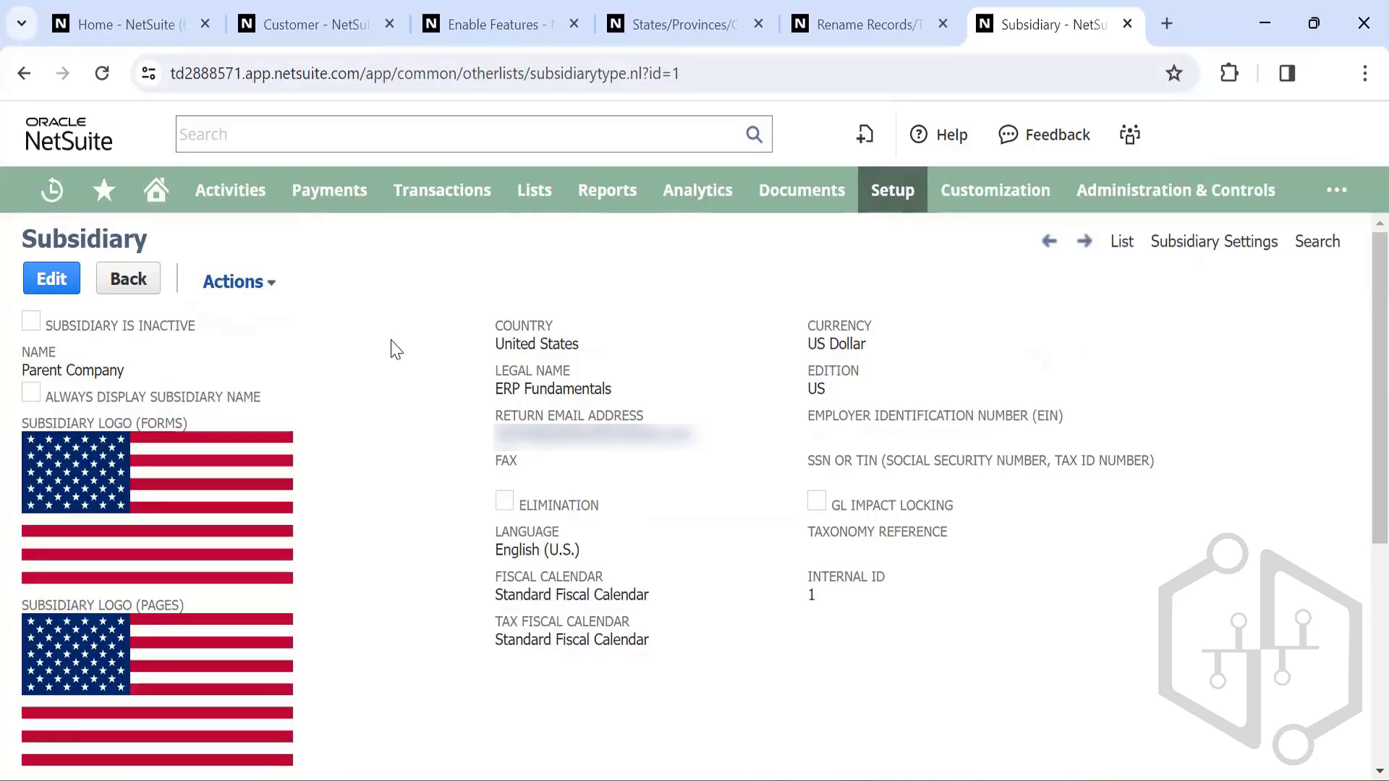
Step: Open the Company Information setup page and review its names, logos, location, currency, time zone and address details
mouse_move(892, 190)
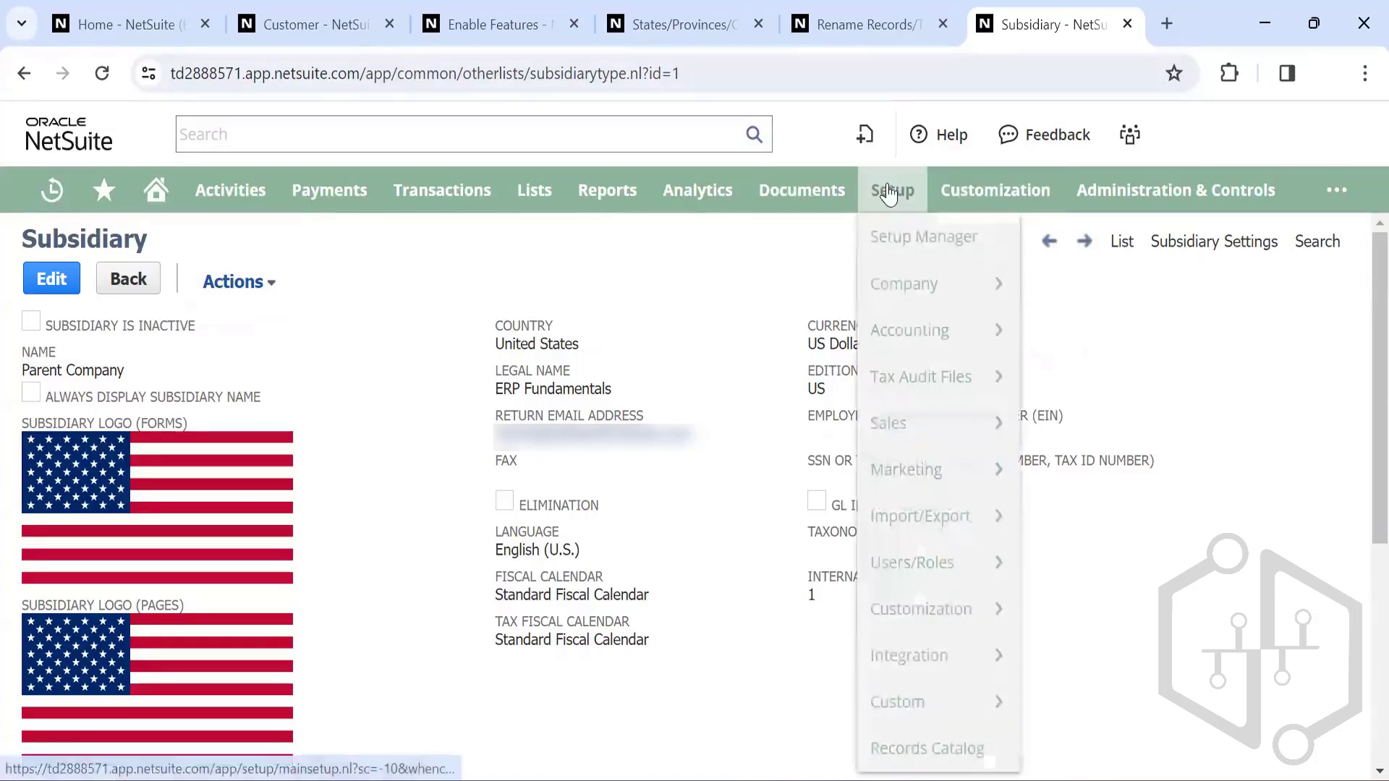
mouse_move(895, 302)
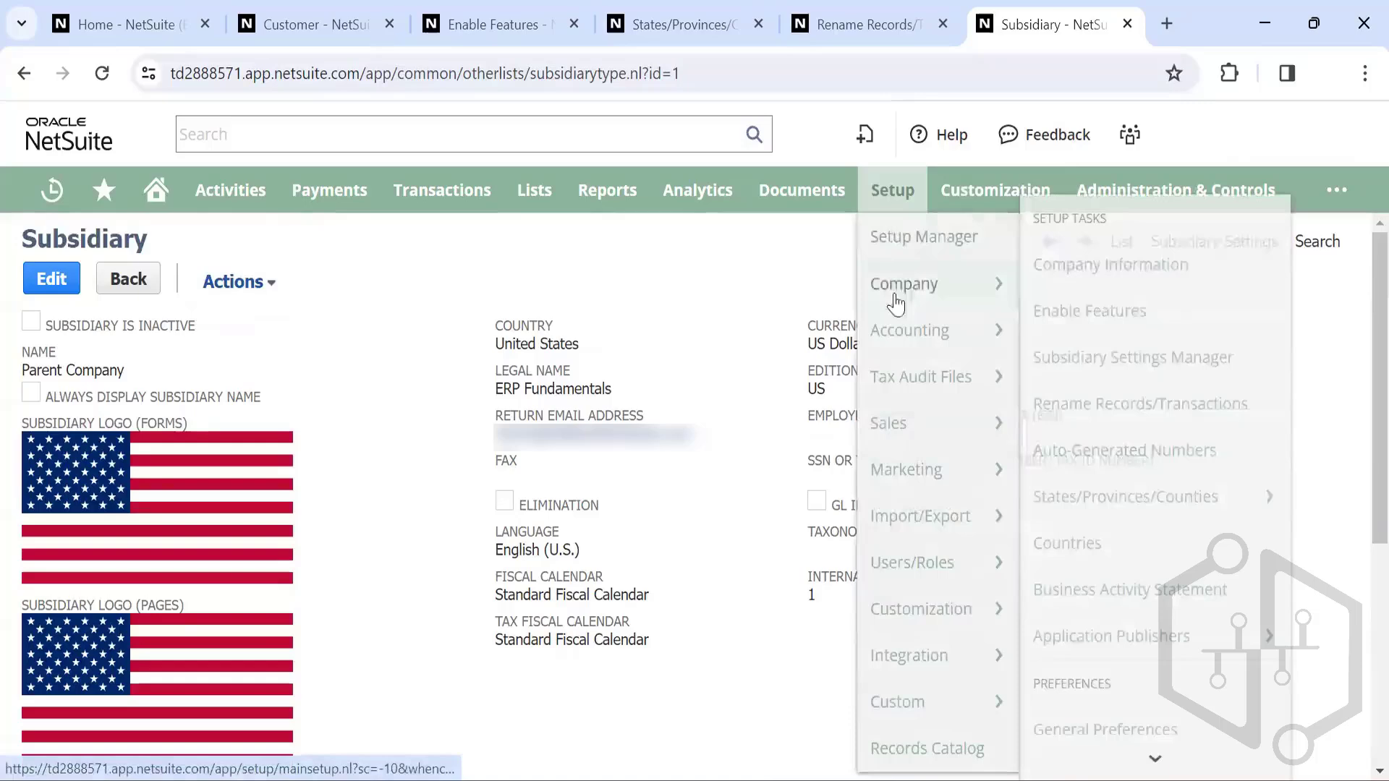
click(1099, 265)
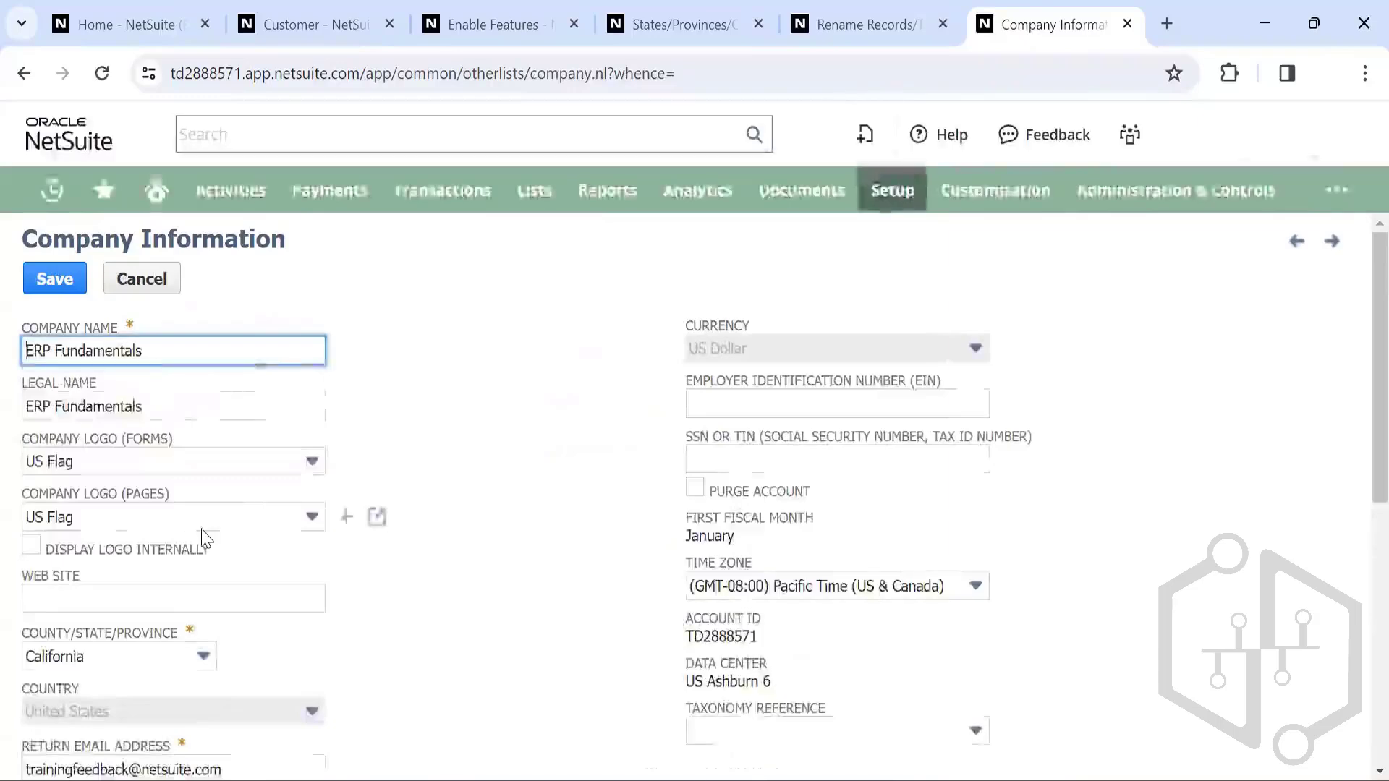
scroll(56, 542, down, 4)
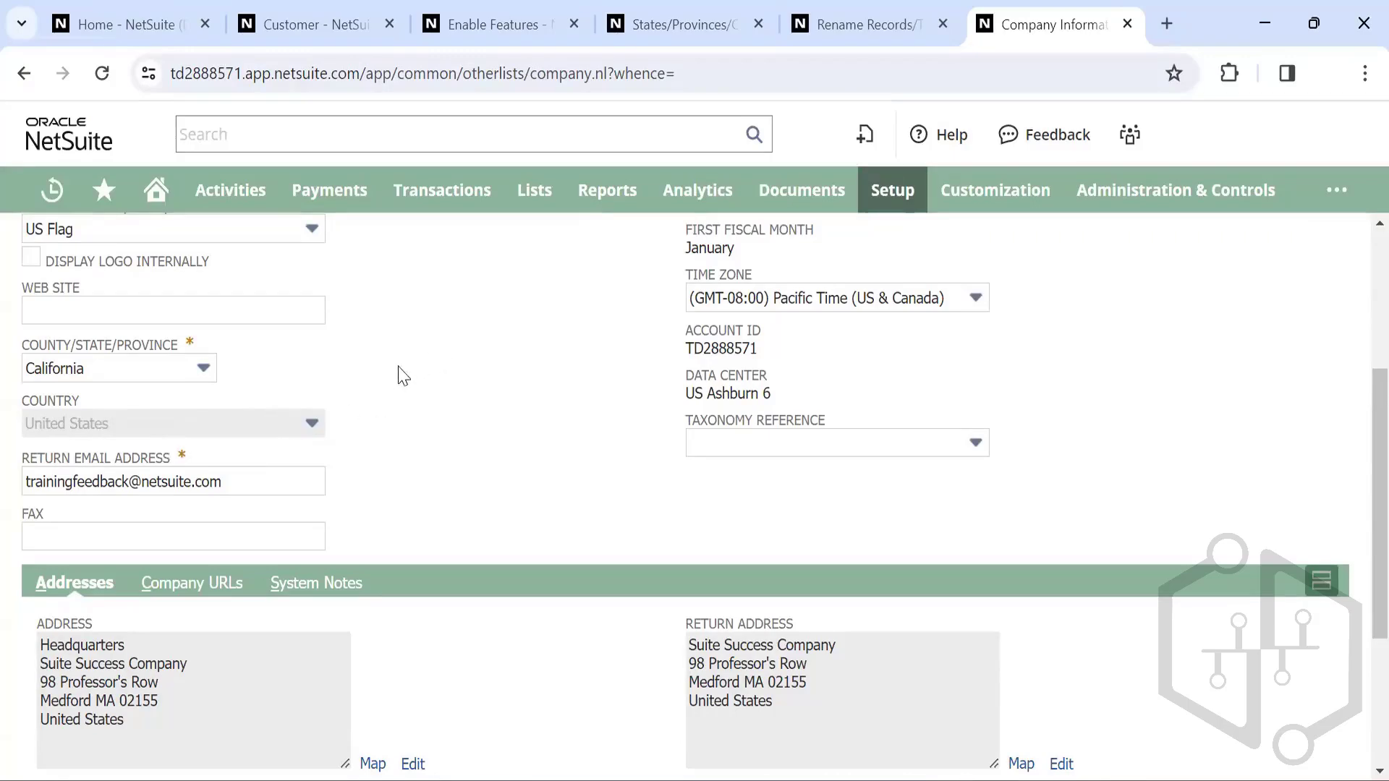
scroll(405, 385, up, 3)
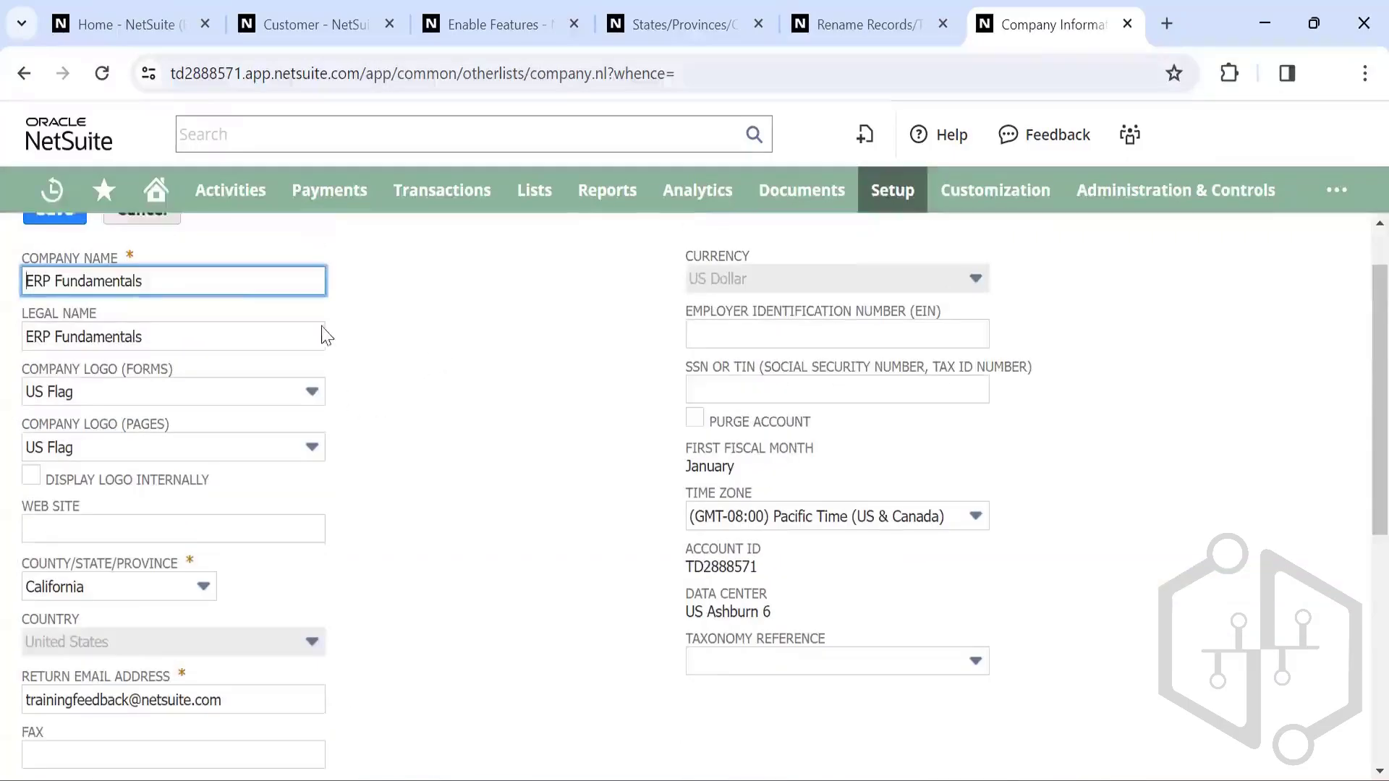
scroll(429, 421, down, 2)
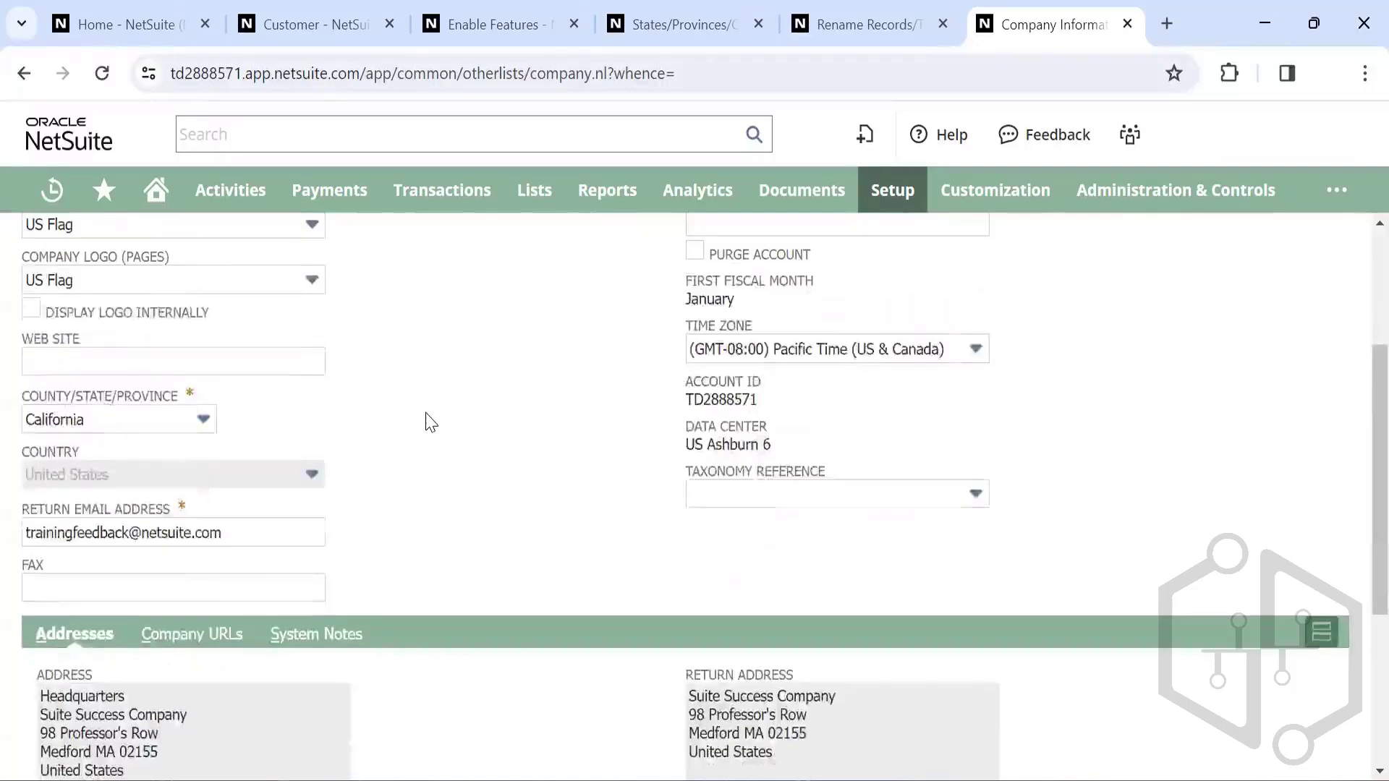
scroll(431, 422, down, 1)
scroll(430, 421, up, 4)
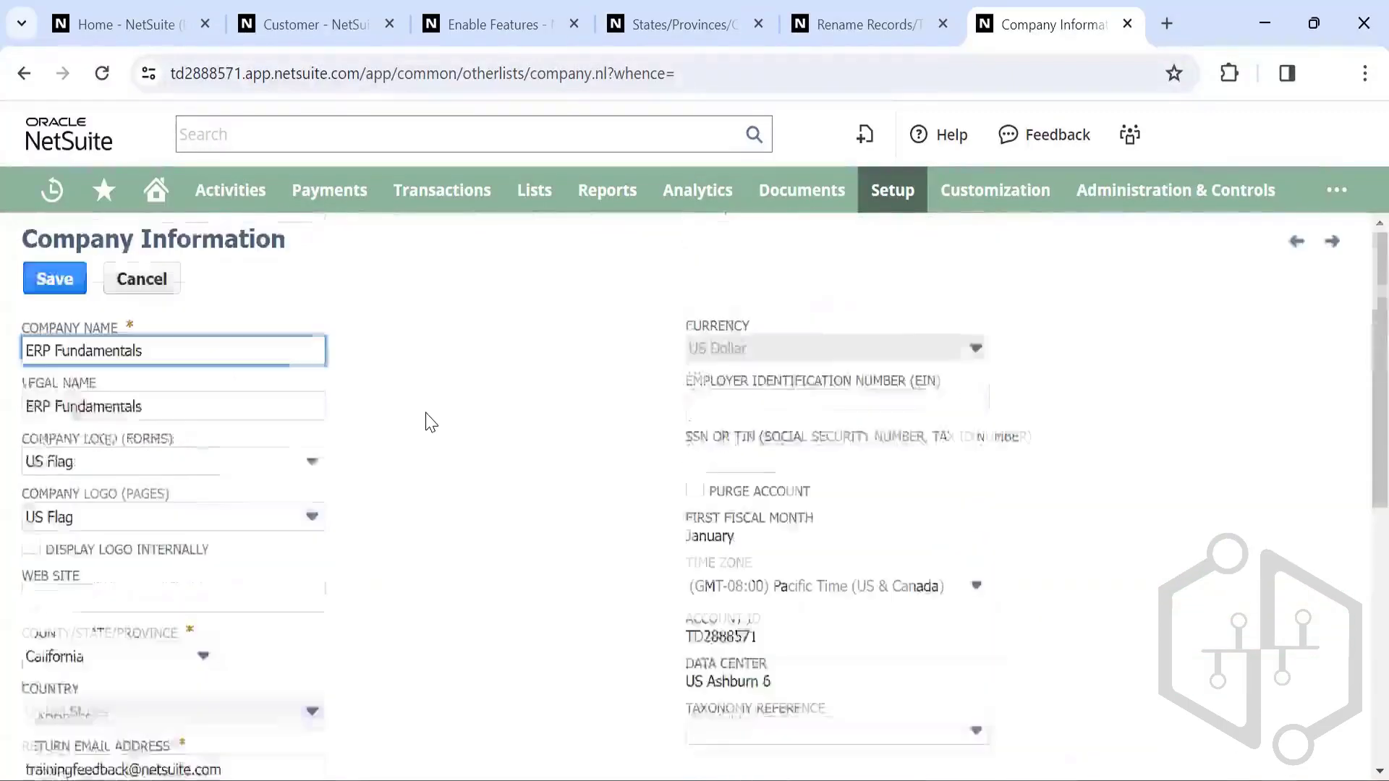
Step: Open the company's Departments list in a separate browser tab, keeping the Company Information page open
scroll(430, 422, down, 2)
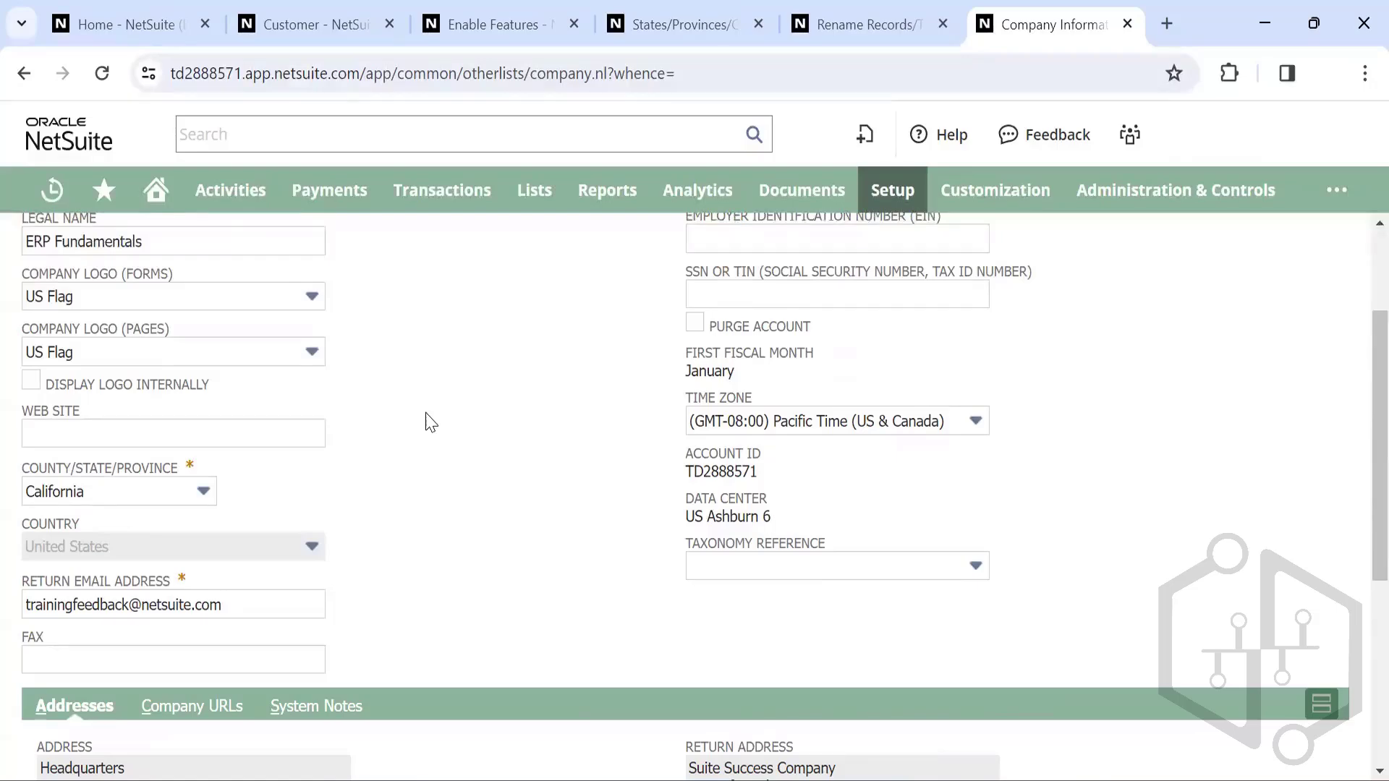
scroll(443, 377, up, 3)
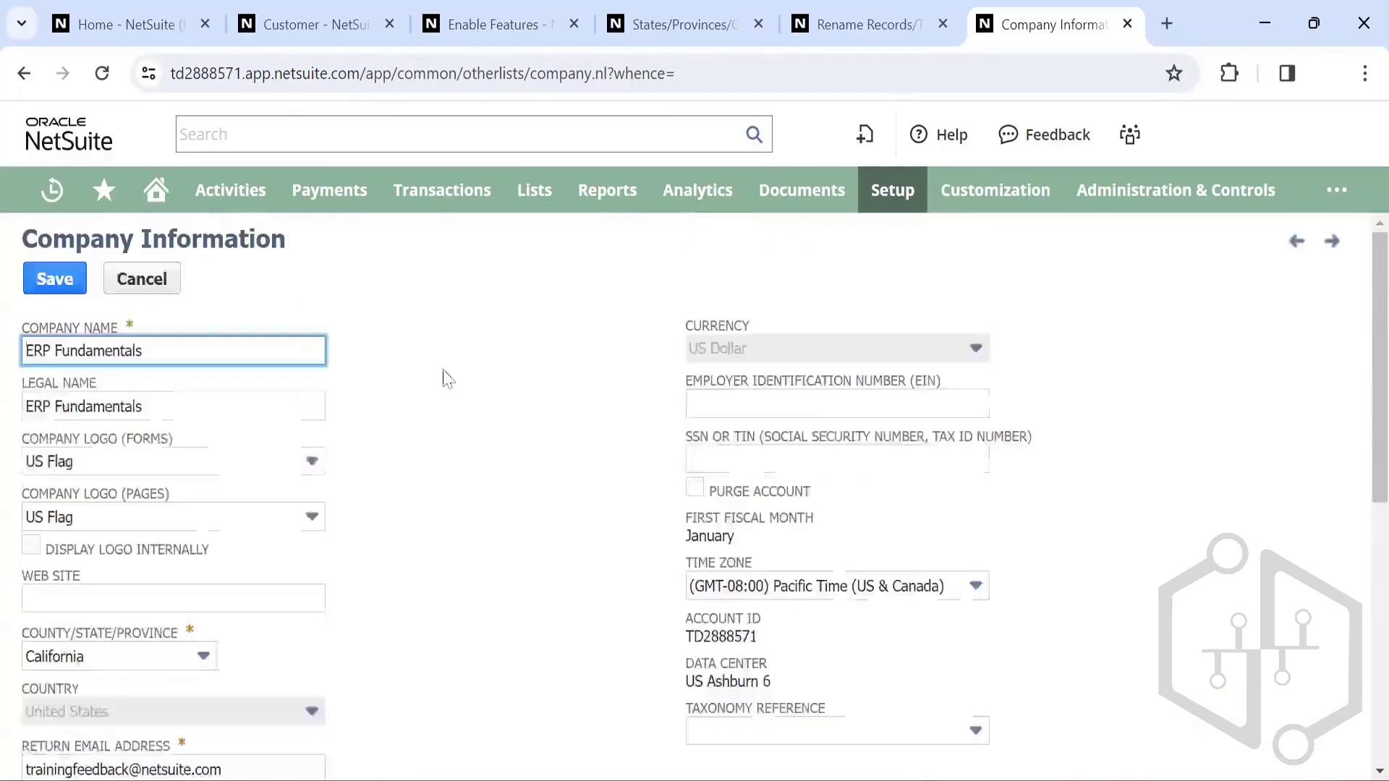
mouse_move(886, 195)
mouse_move(886, 284)
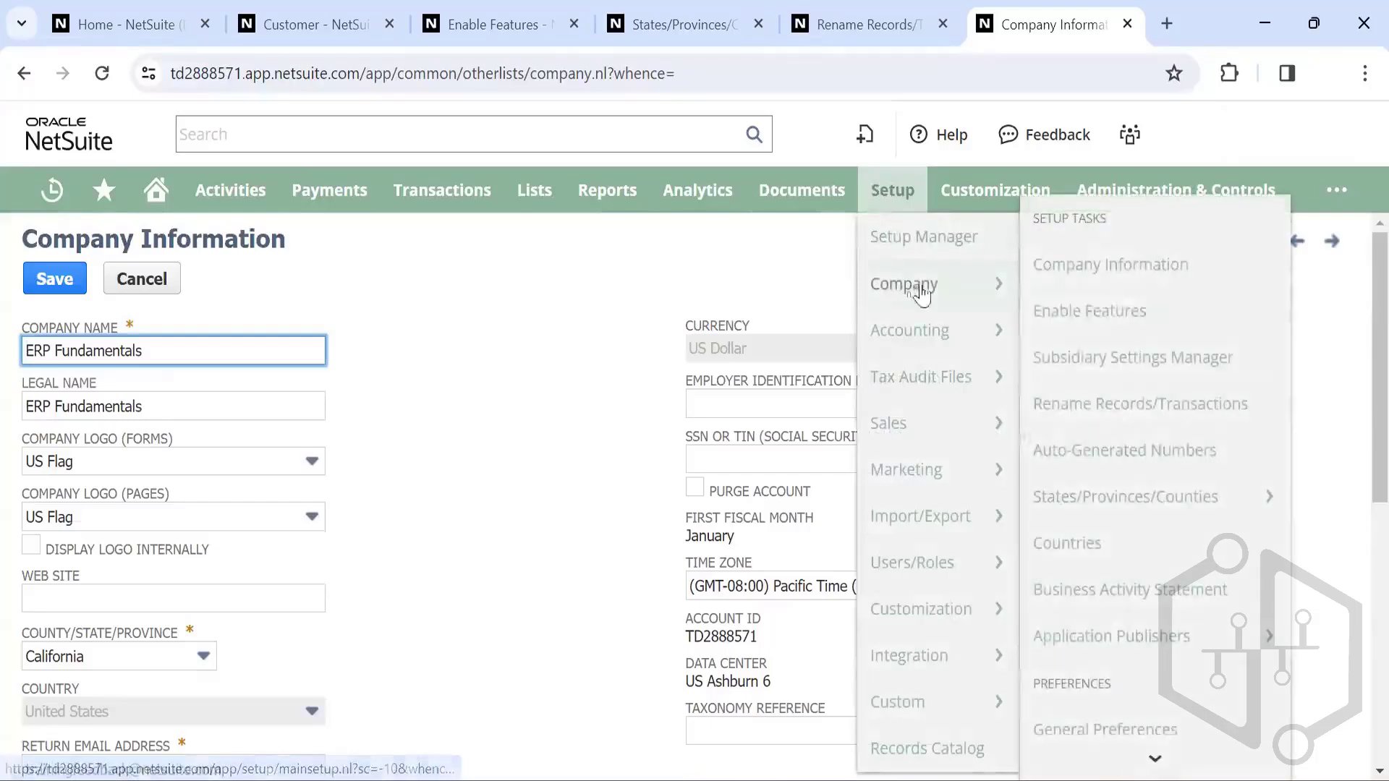
scroll(1087, 530, down, 10)
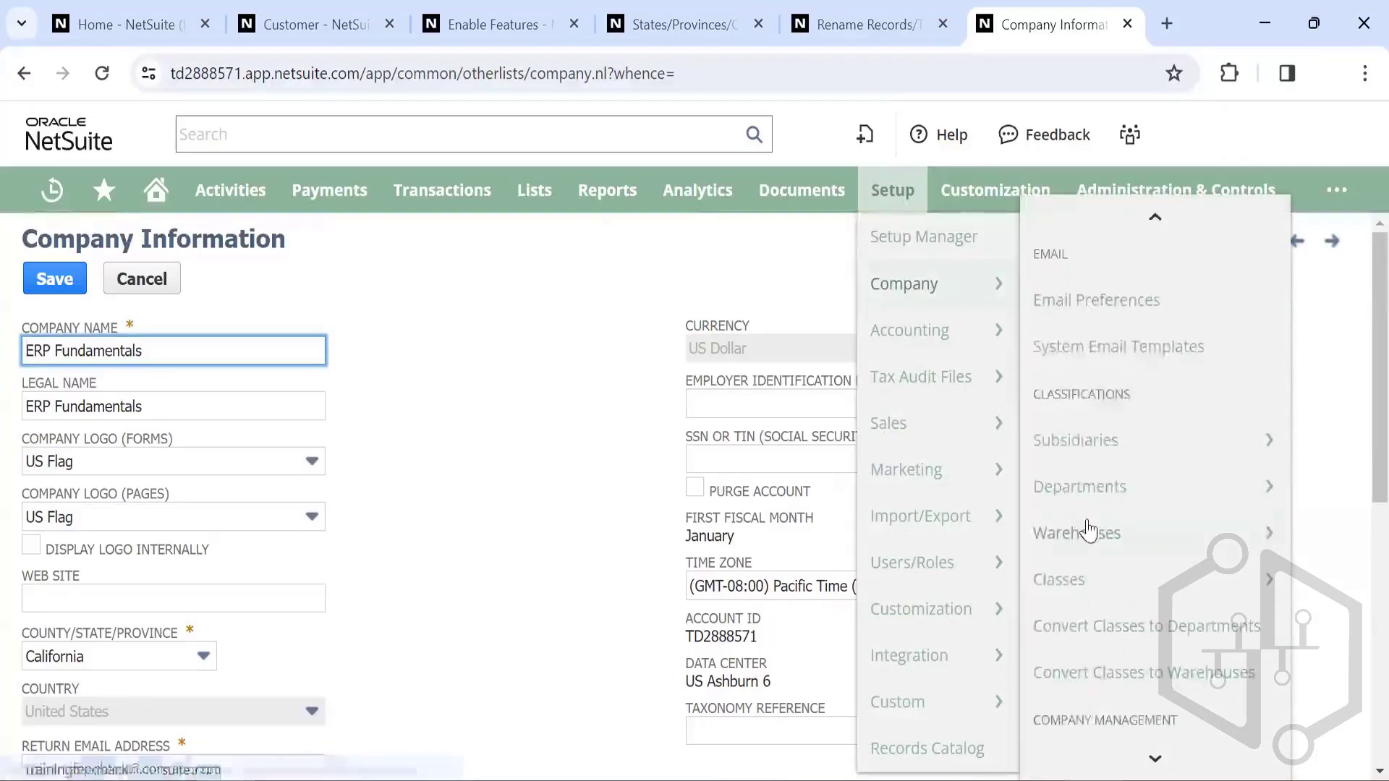
scroll(1087, 531, up, 5)
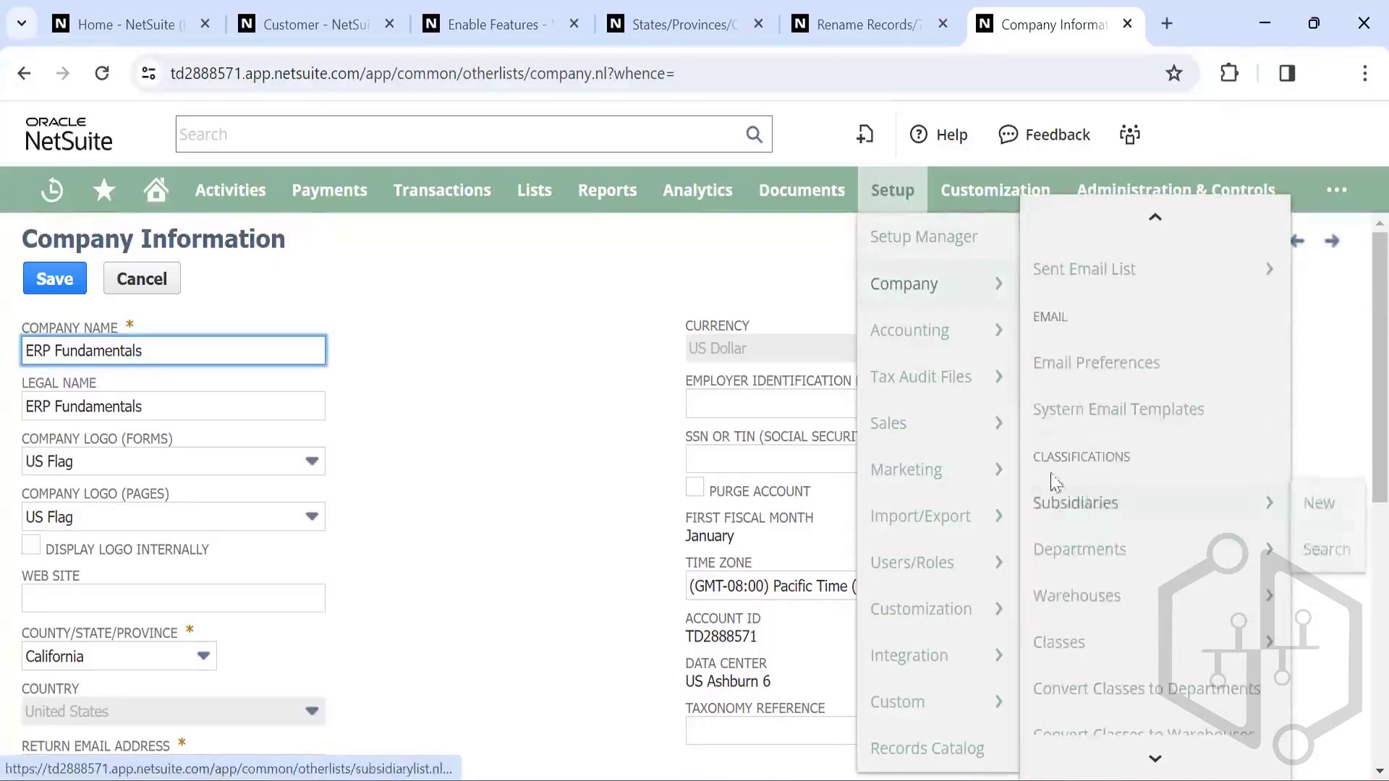
mouse_move(1064, 557)
scroll(1064, 557, down, 2)
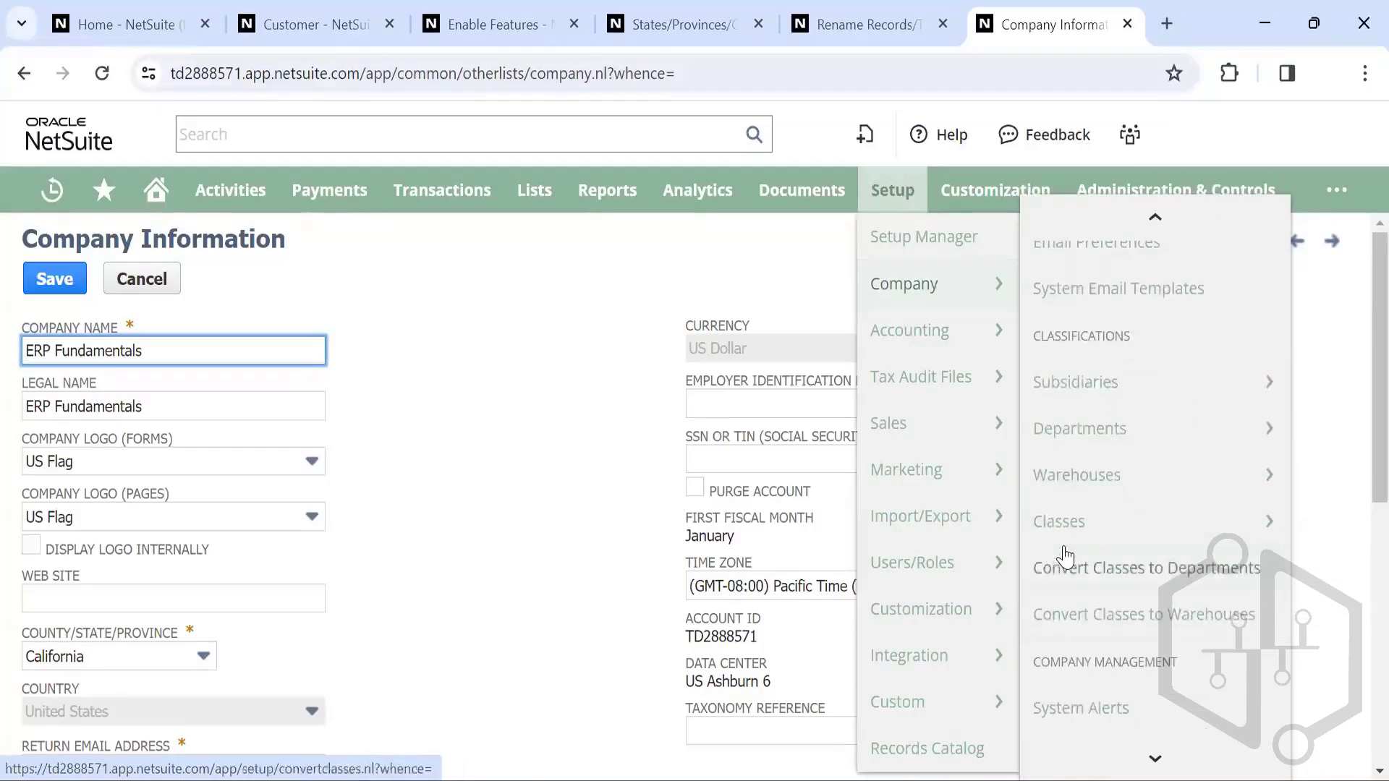
mouse_move(1072, 477)
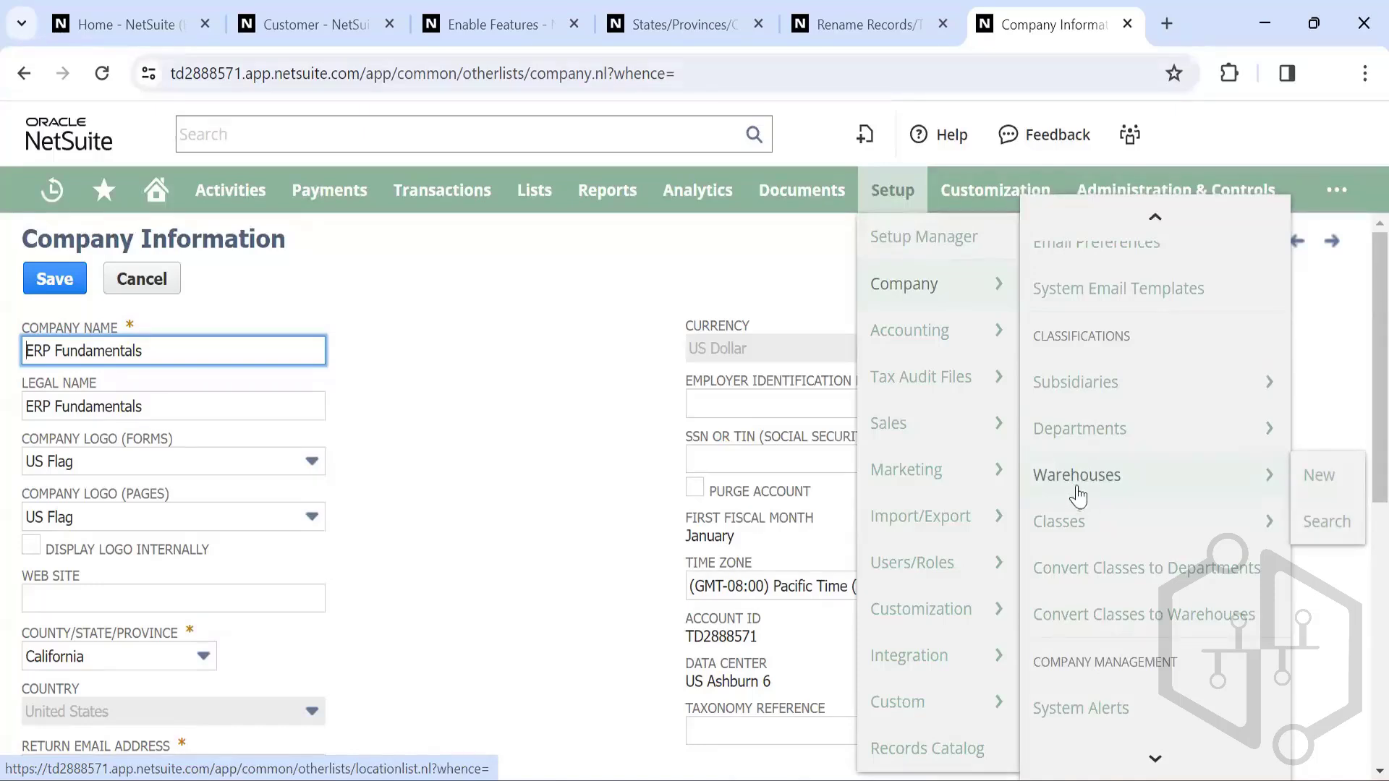
mouse_move(1082, 524)
mouse_move(1075, 436)
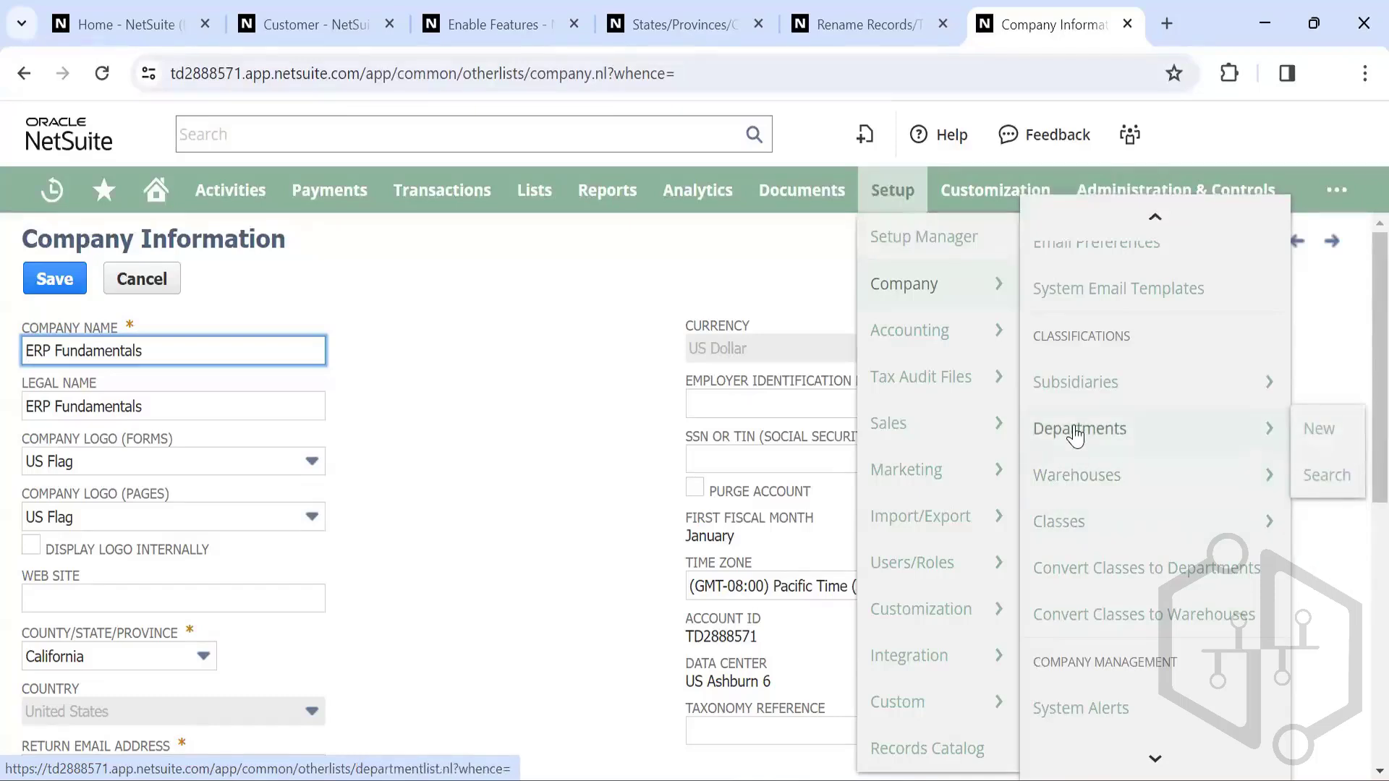
middle_click(1075, 432)
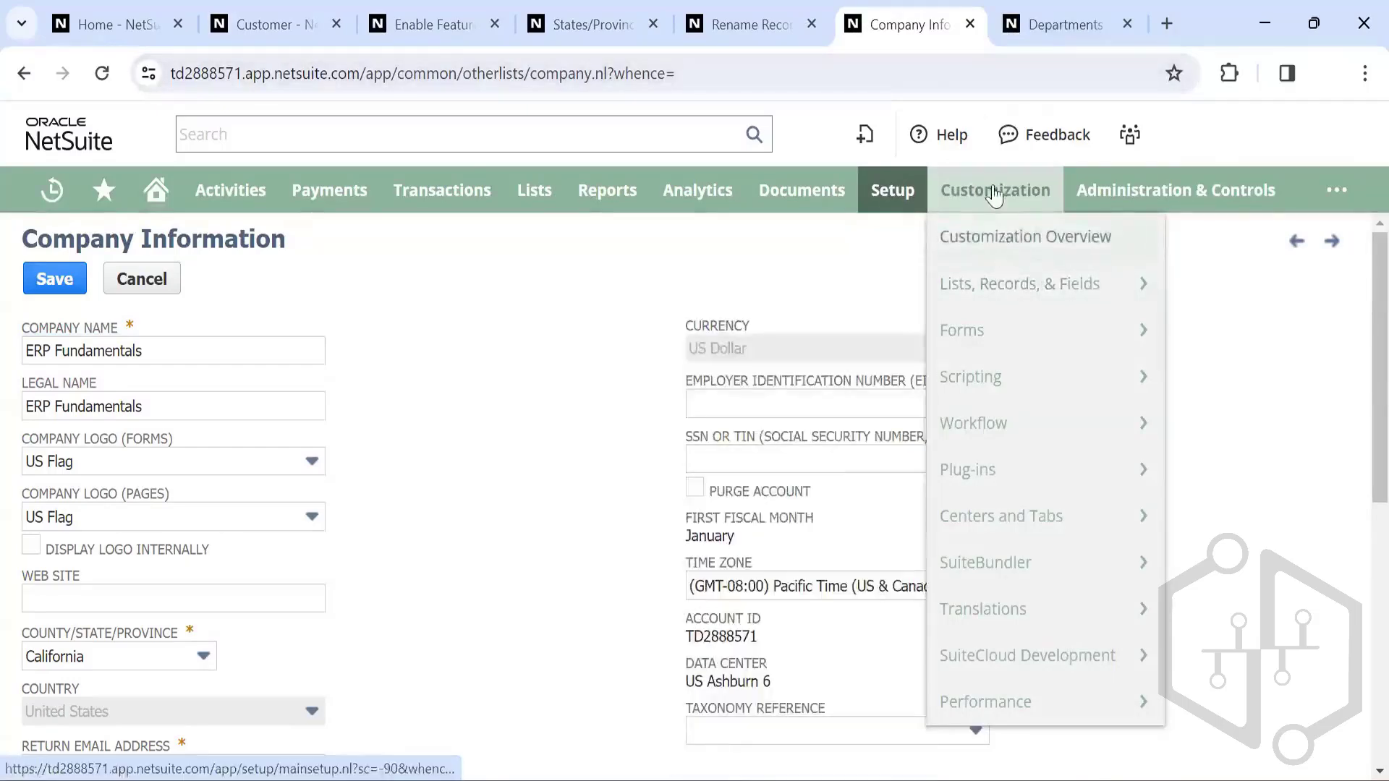
Step: Open the company's Warehouses list in a separate browser tab from the Company setup options
mouse_move(899, 192)
mouse_move(926, 284)
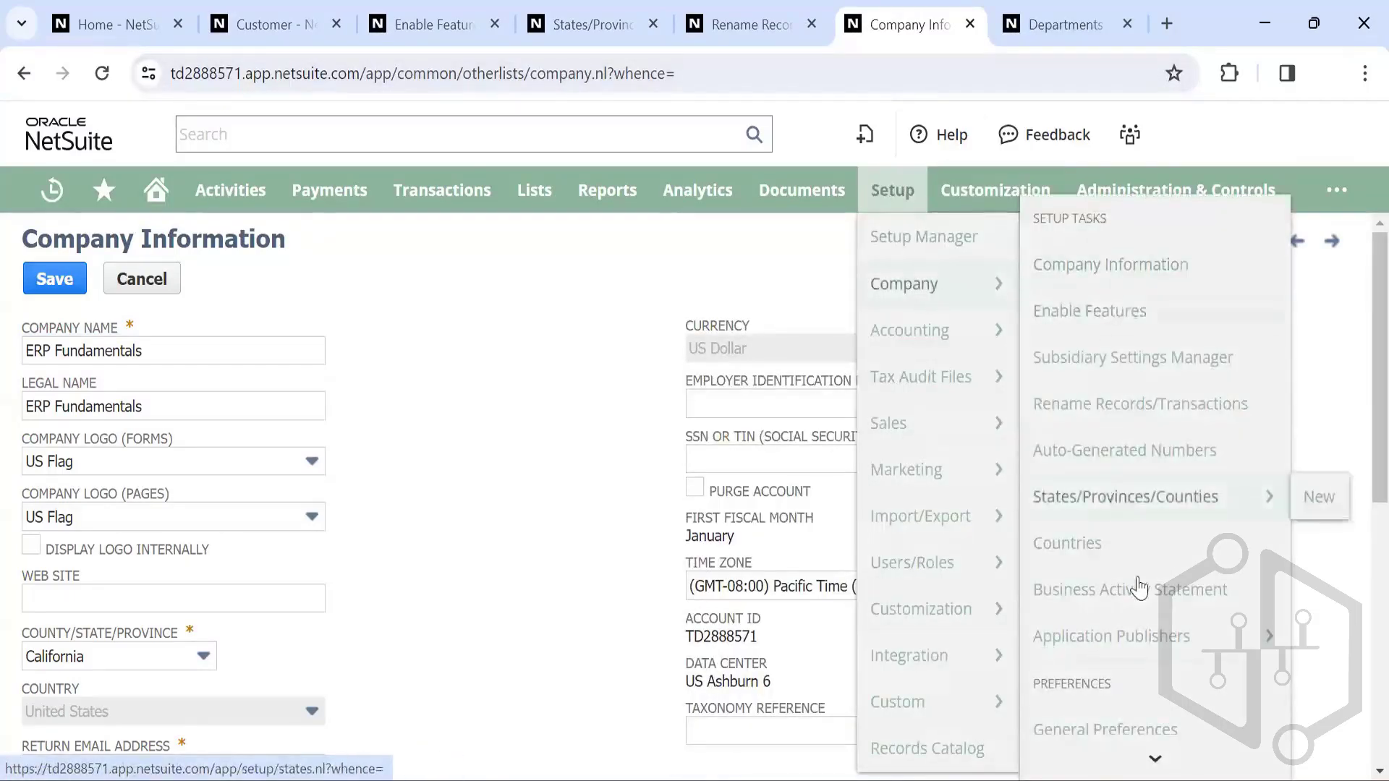
scroll(1137, 586, down, 5)
scroll(1073, 555, down, 5)
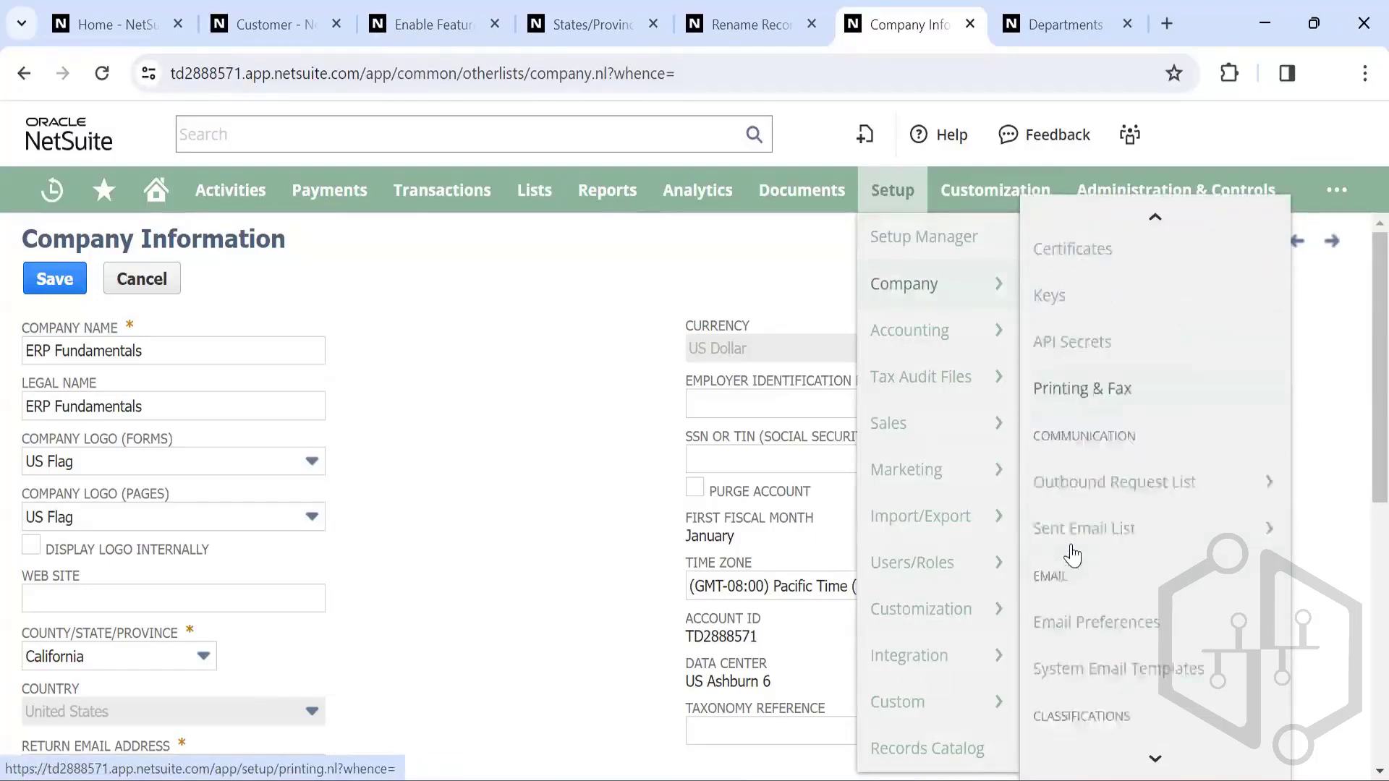
mouse_move(1096, 618)
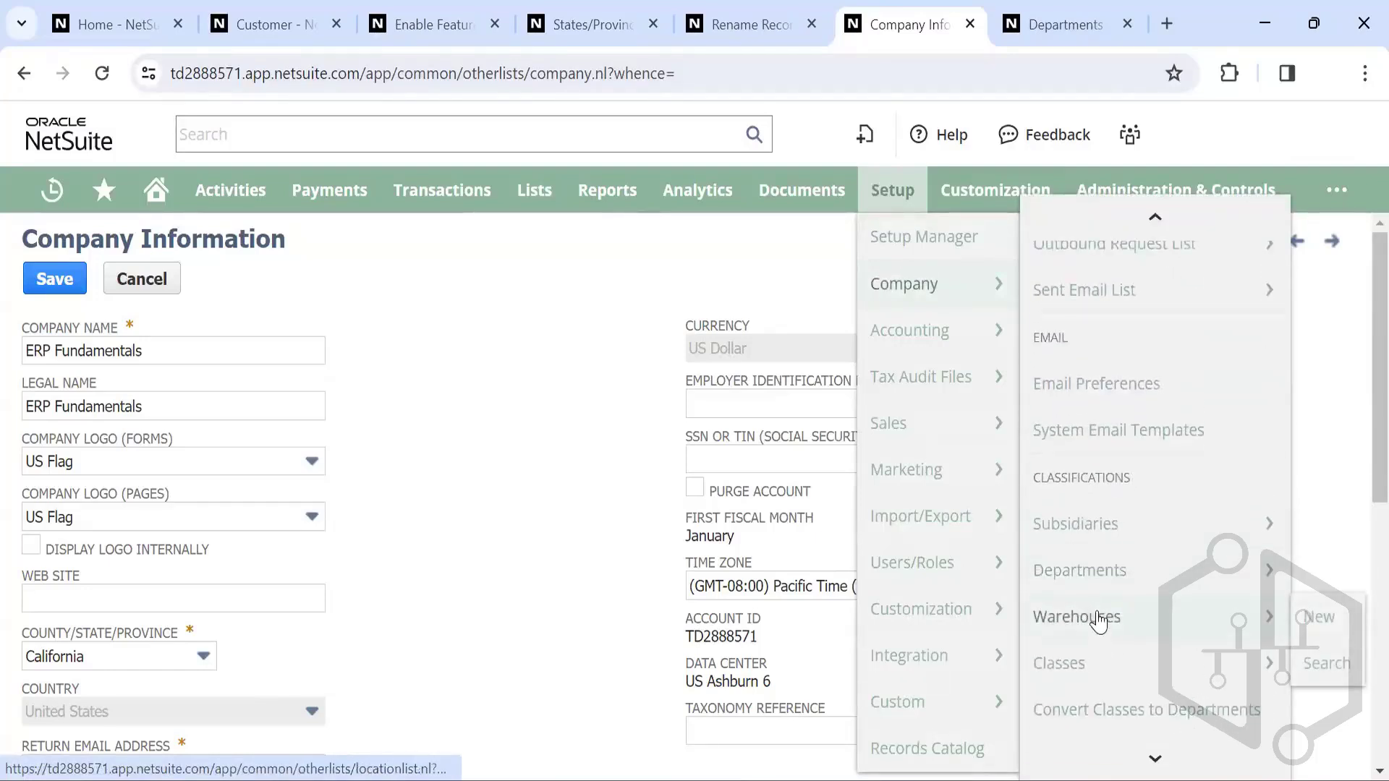
middle_click(1098, 620)
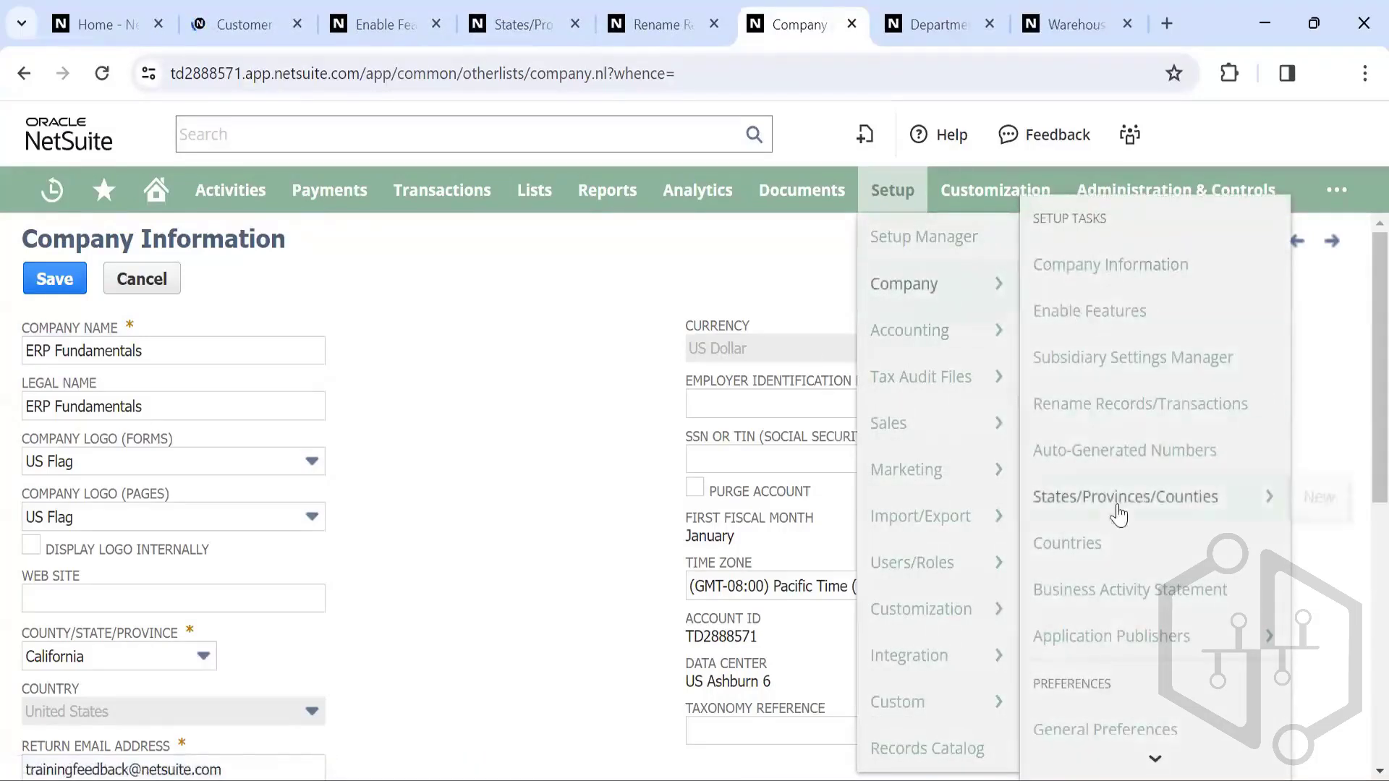
Step: Open the company's Classes list in a separate browser tab from the Company setup options
scroll(1118, 515, down, 2)
scroll(1118, 515, down, 6)
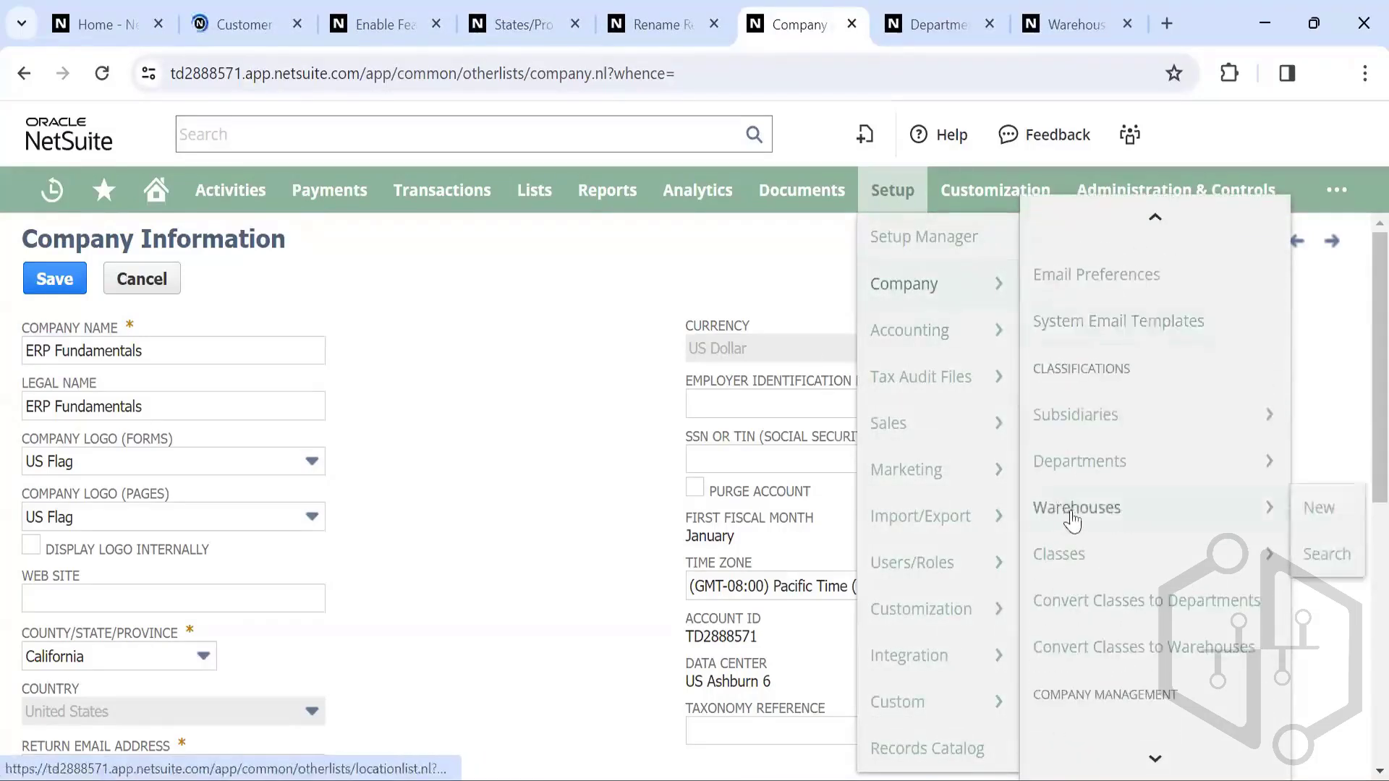
mouse_move(1070, 568)
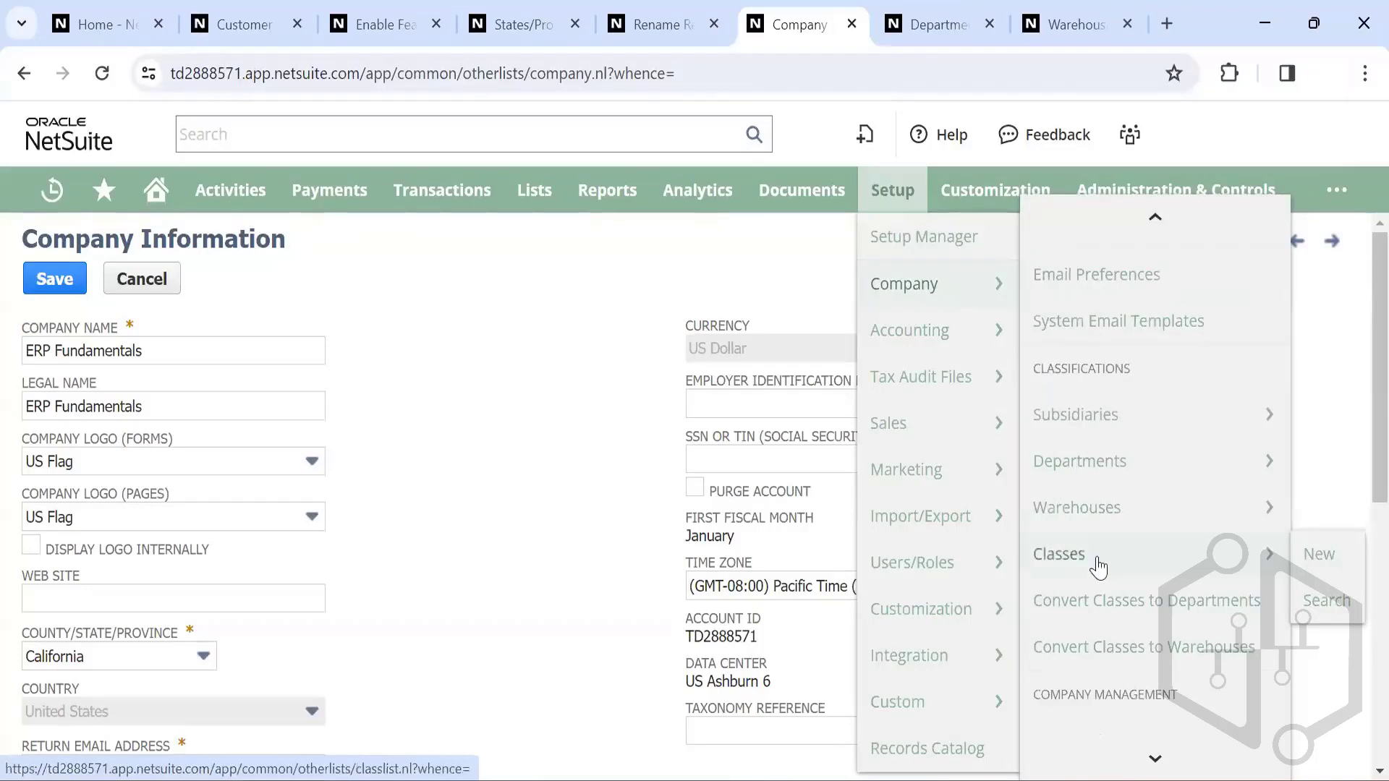
middle_click(1096, 568)
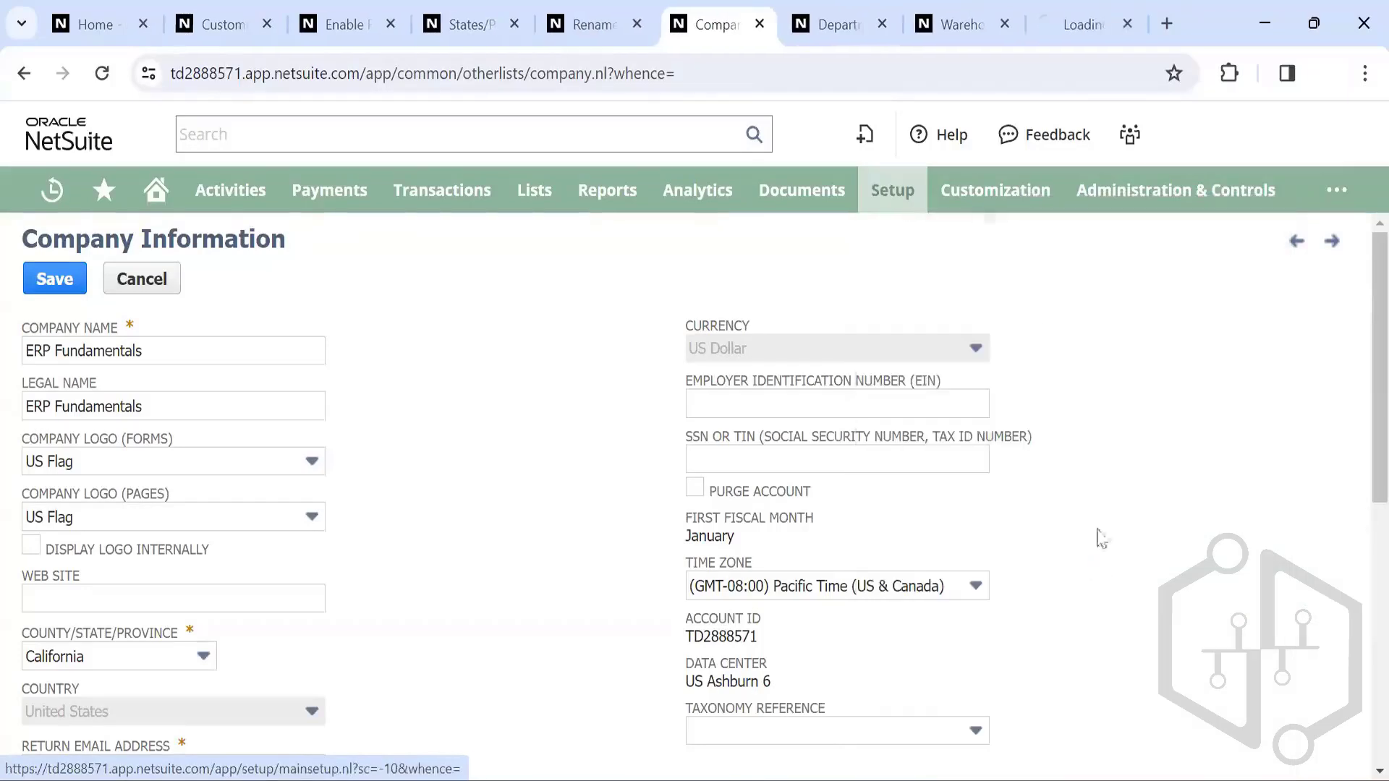
Step: Start a new department record from the Departments list and name it Human Resources
click(838, 26)
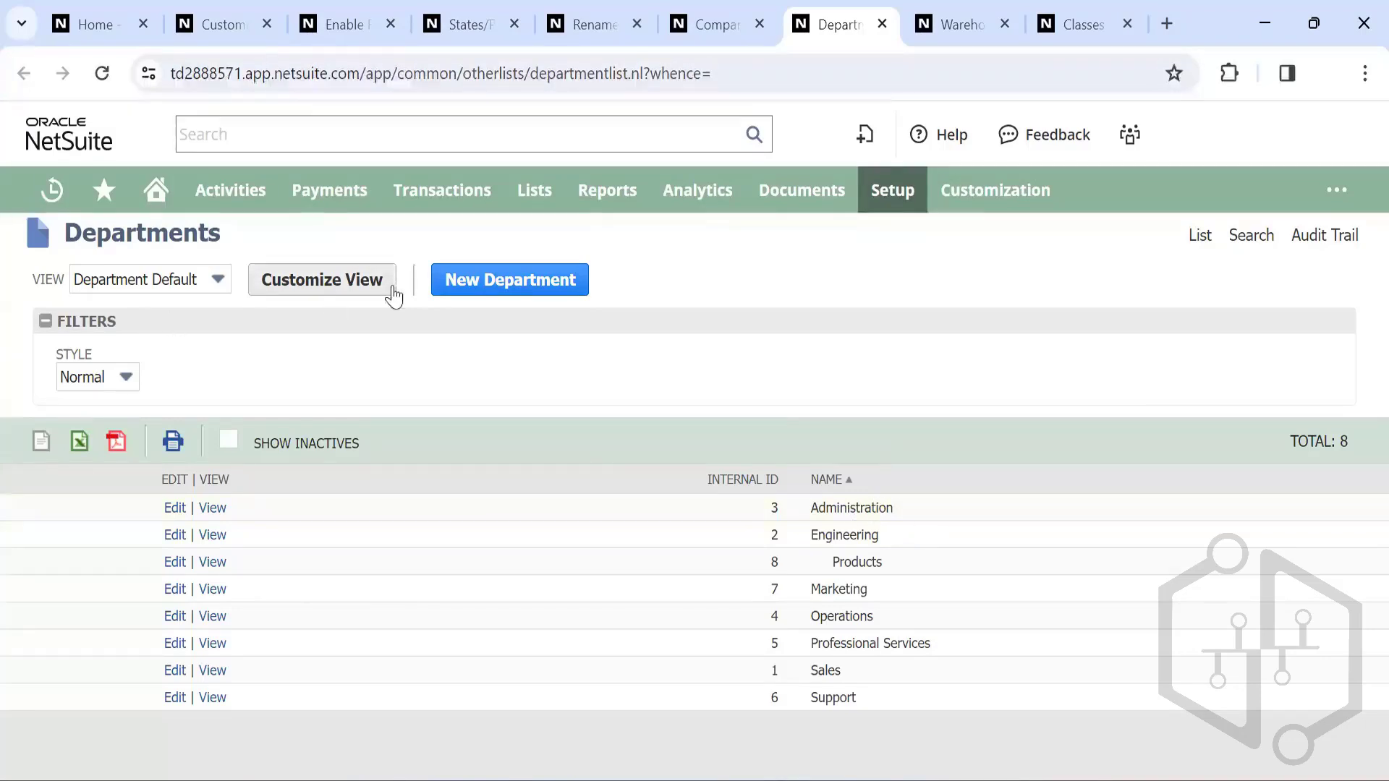
click(450, 281)
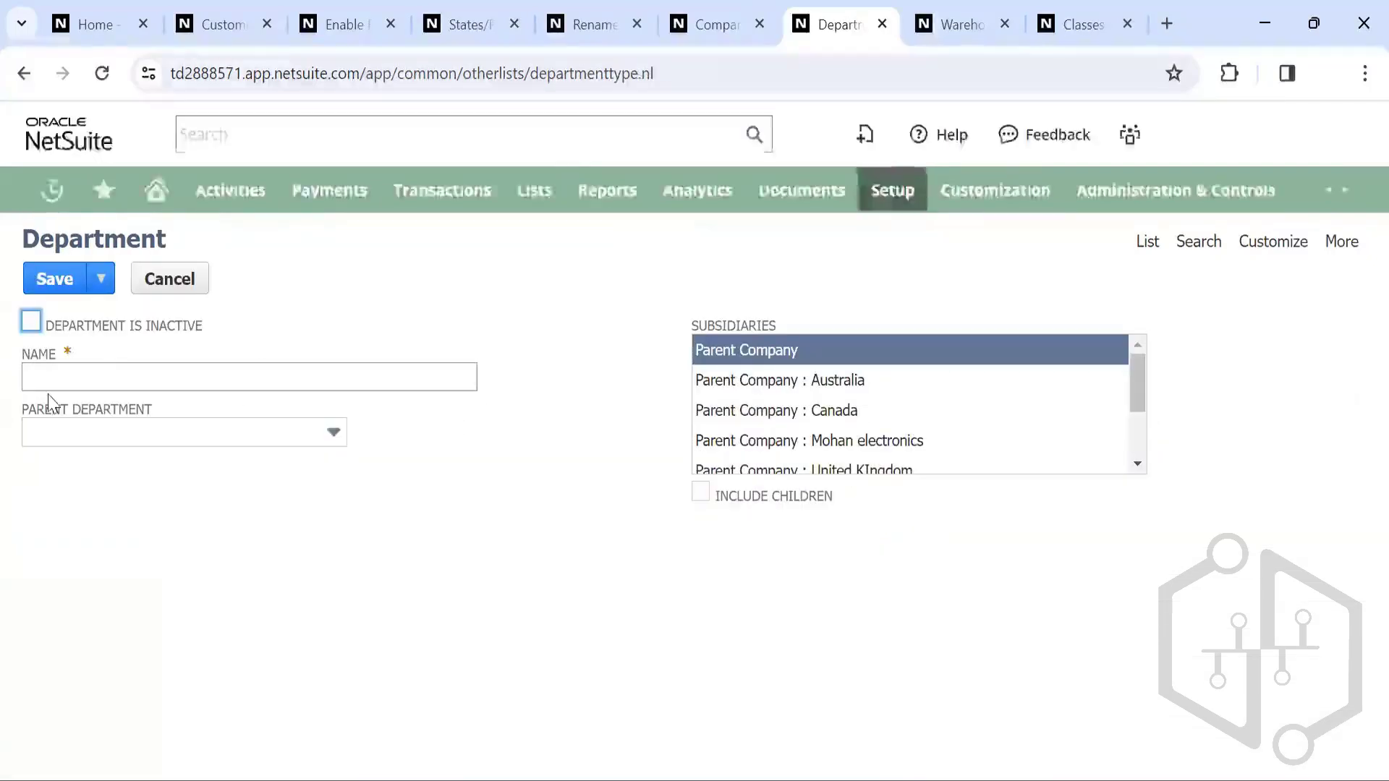
click(60, 376)
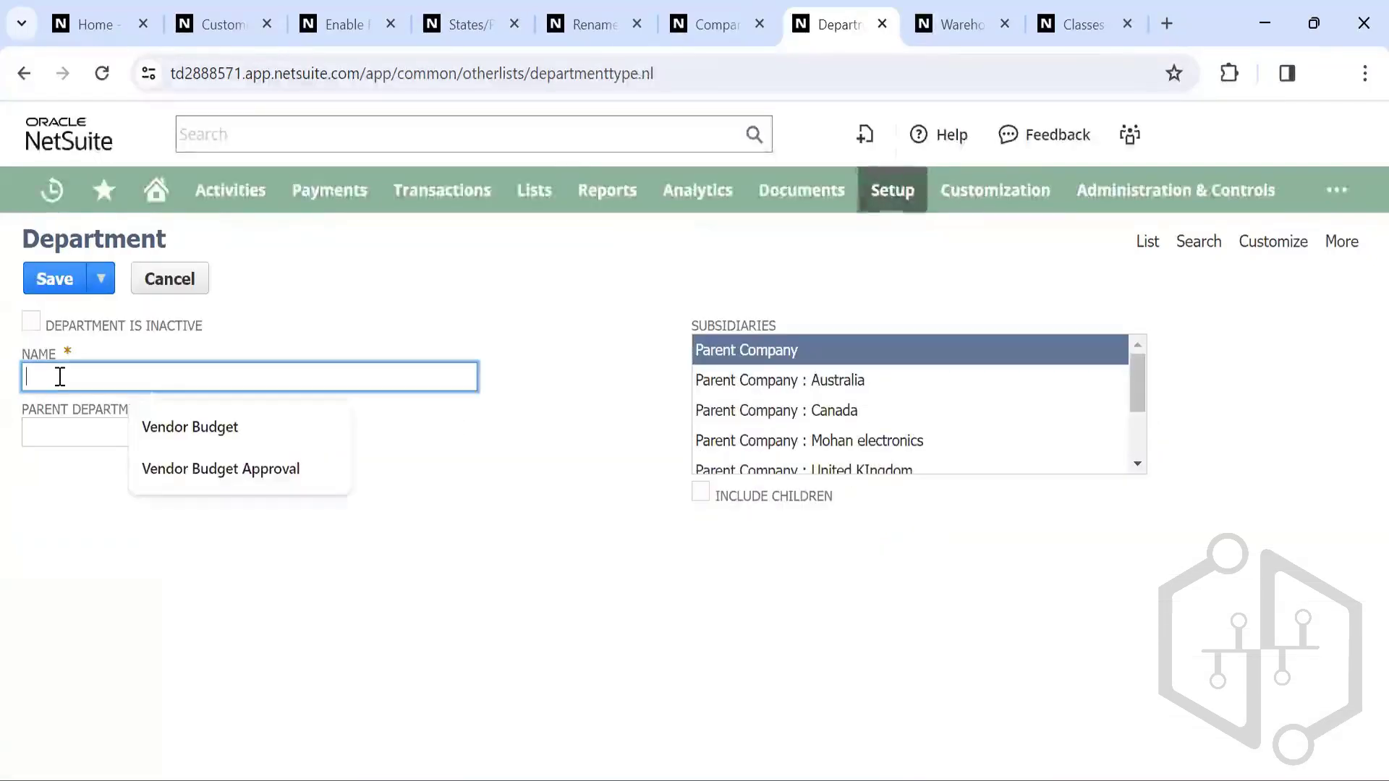
text(Human Resources)
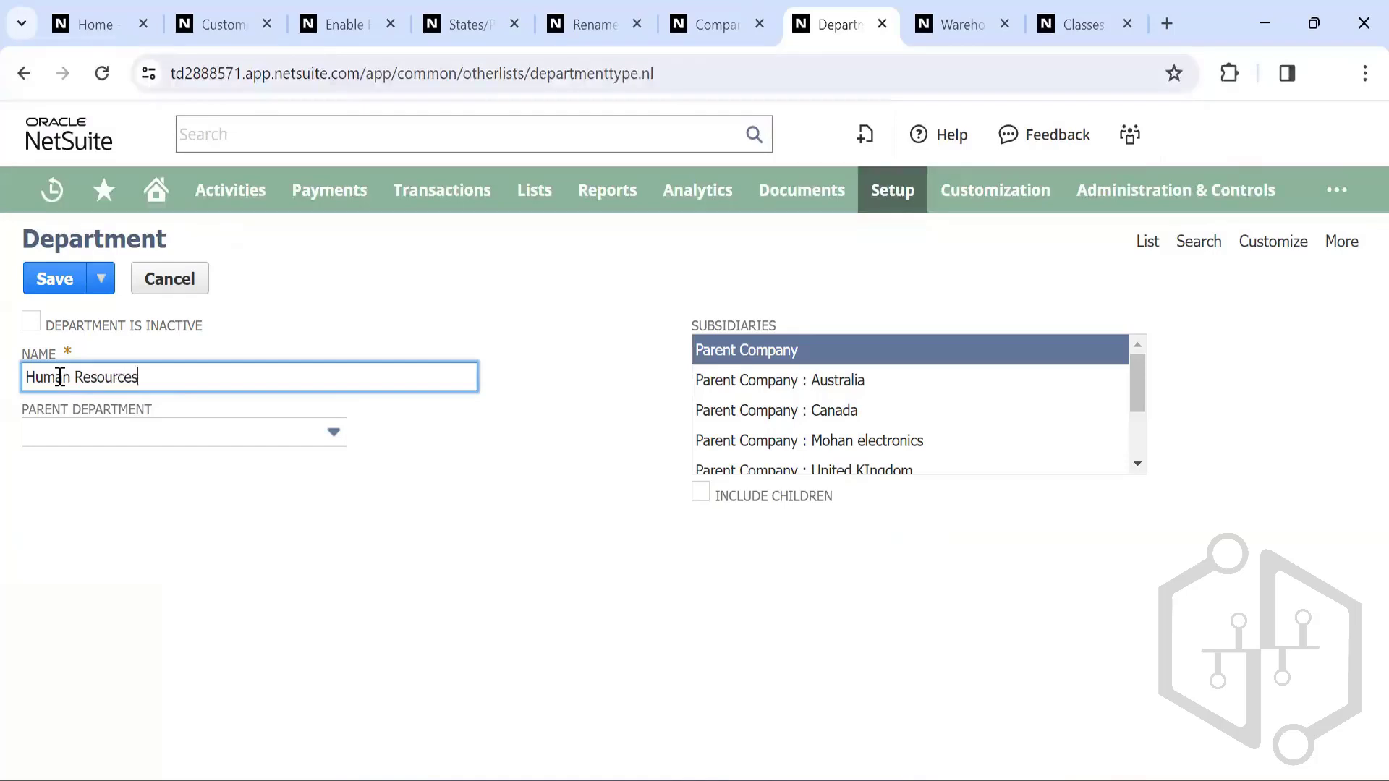
key(Tab)
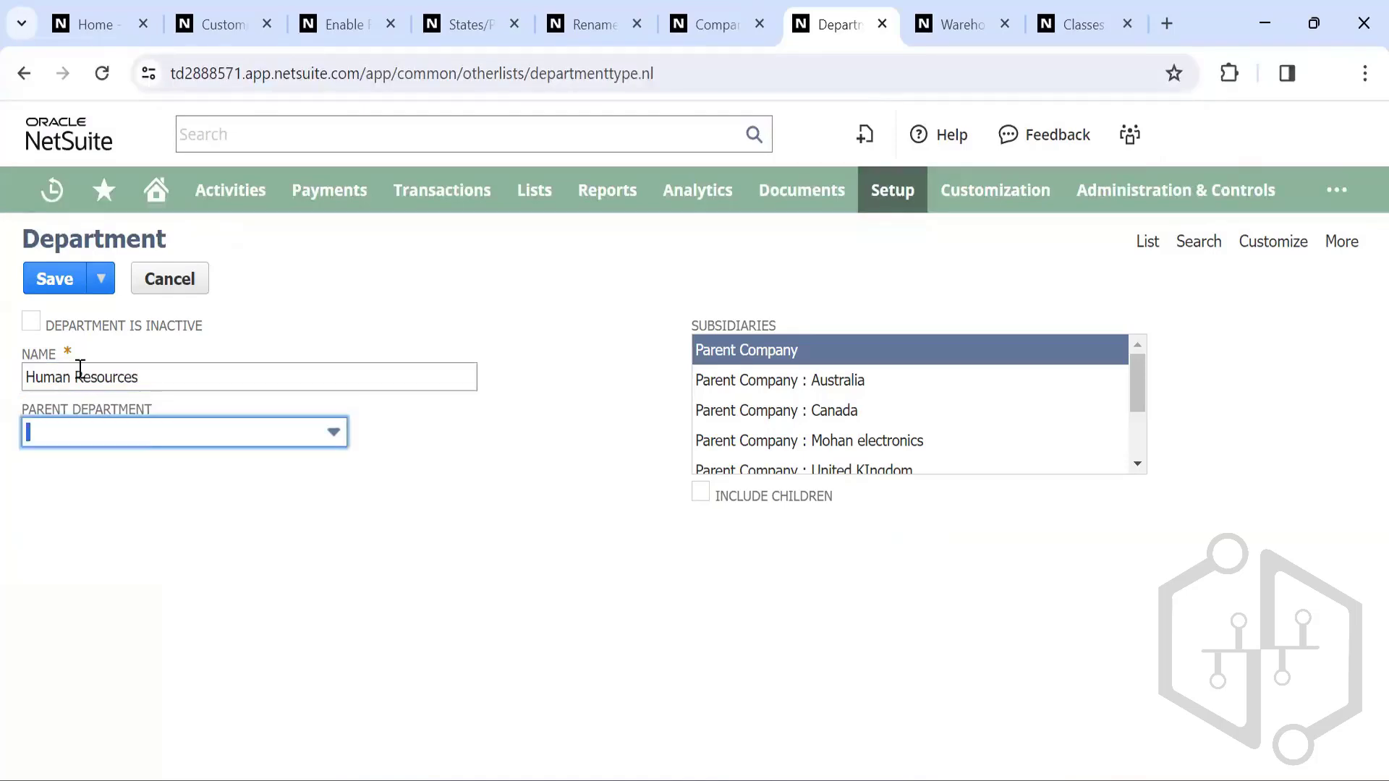
Step: Set the new department's parent department to Administration
click(136, 435)
click(111, 474)
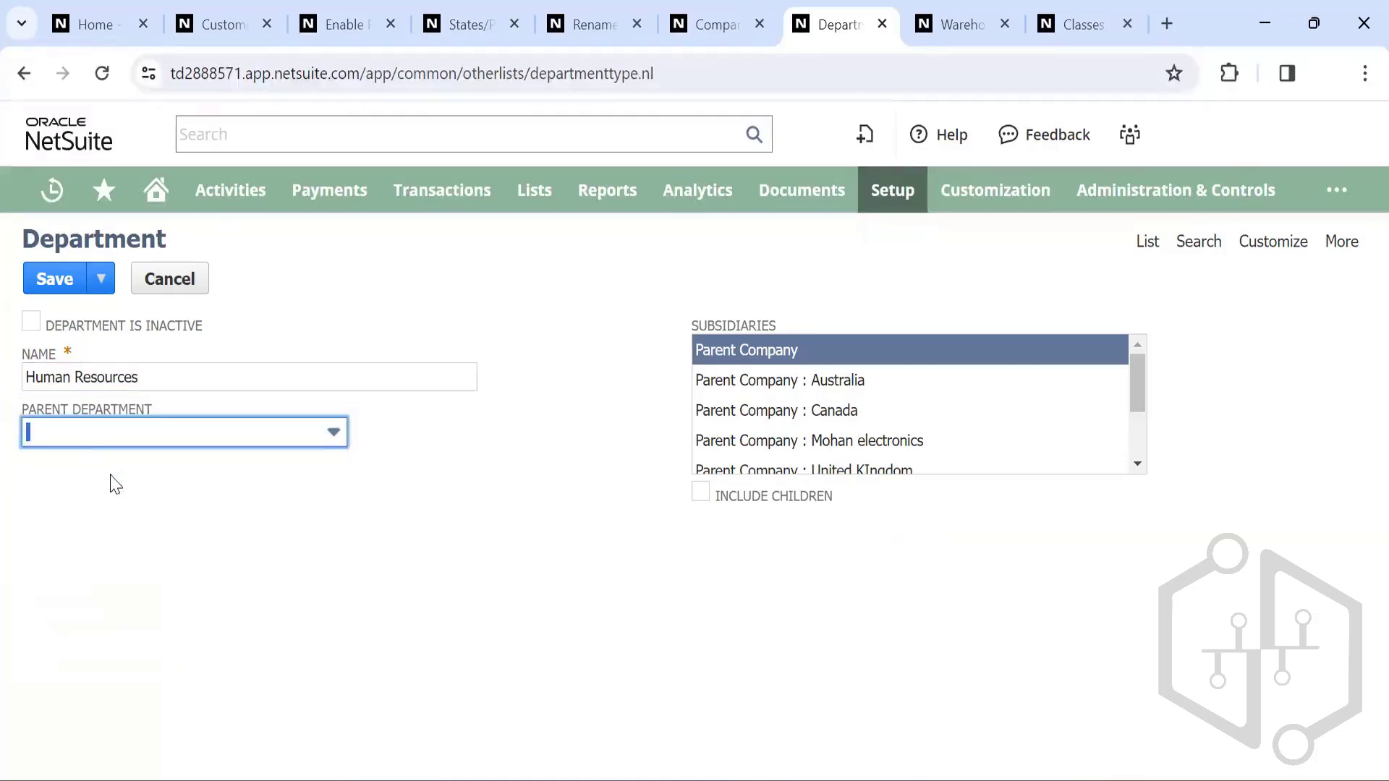
click(94, 410)
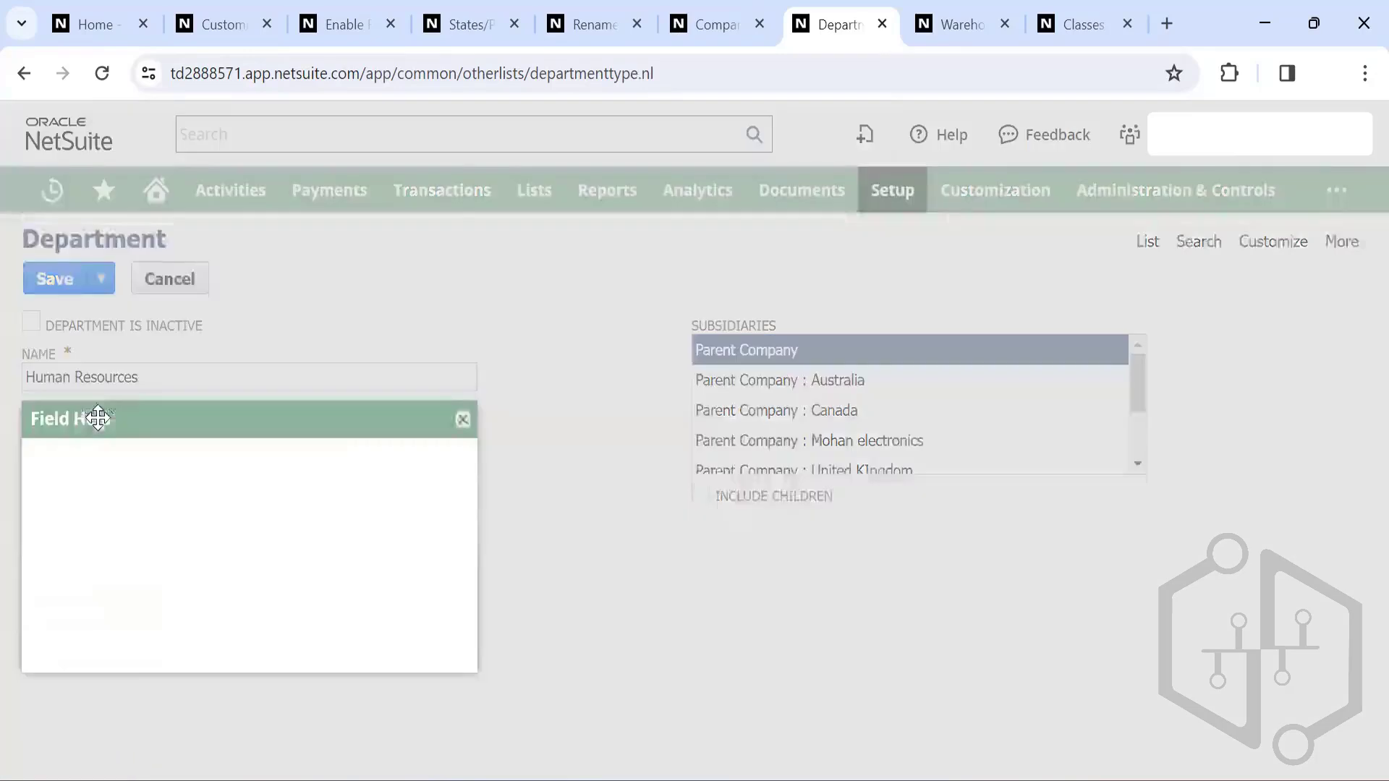
click(462, 420)
click(236, 434)
click(201, 501)
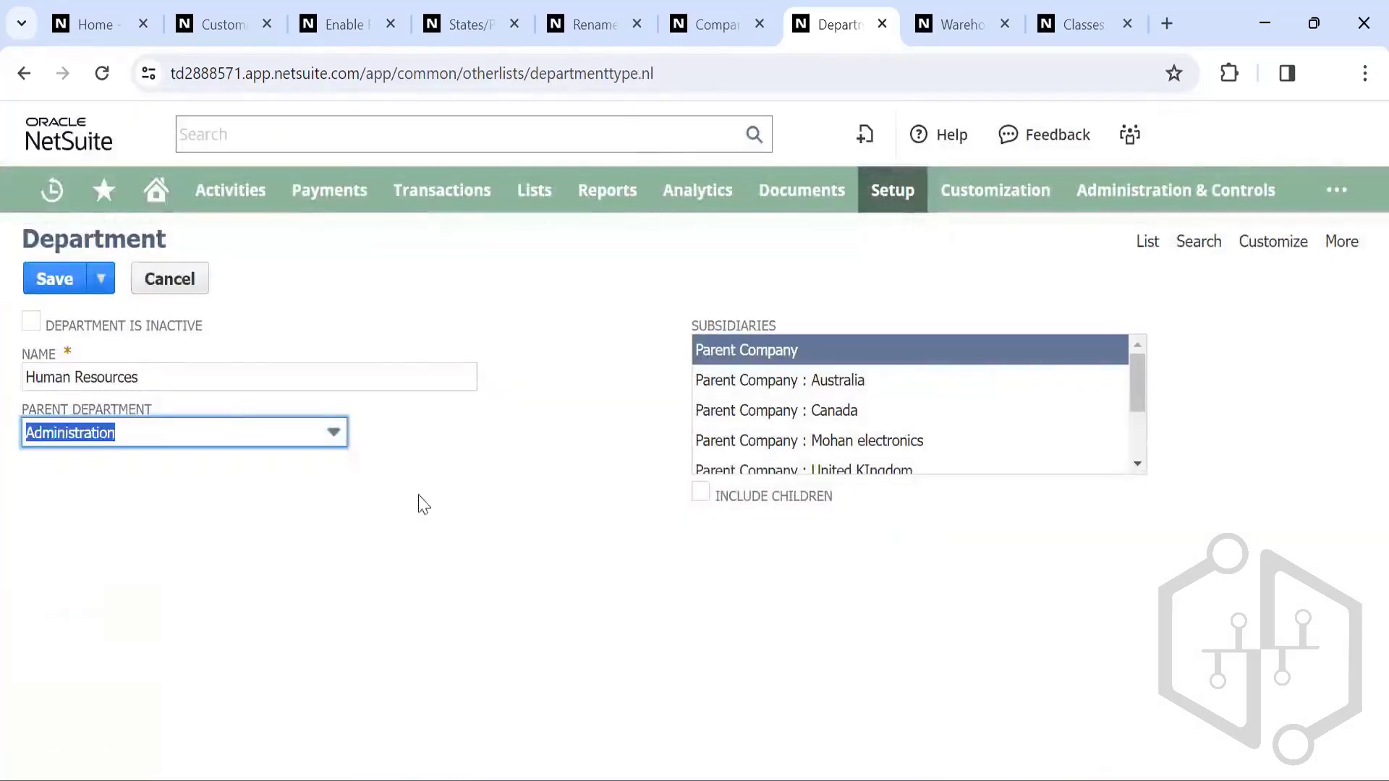
click(494, 521)
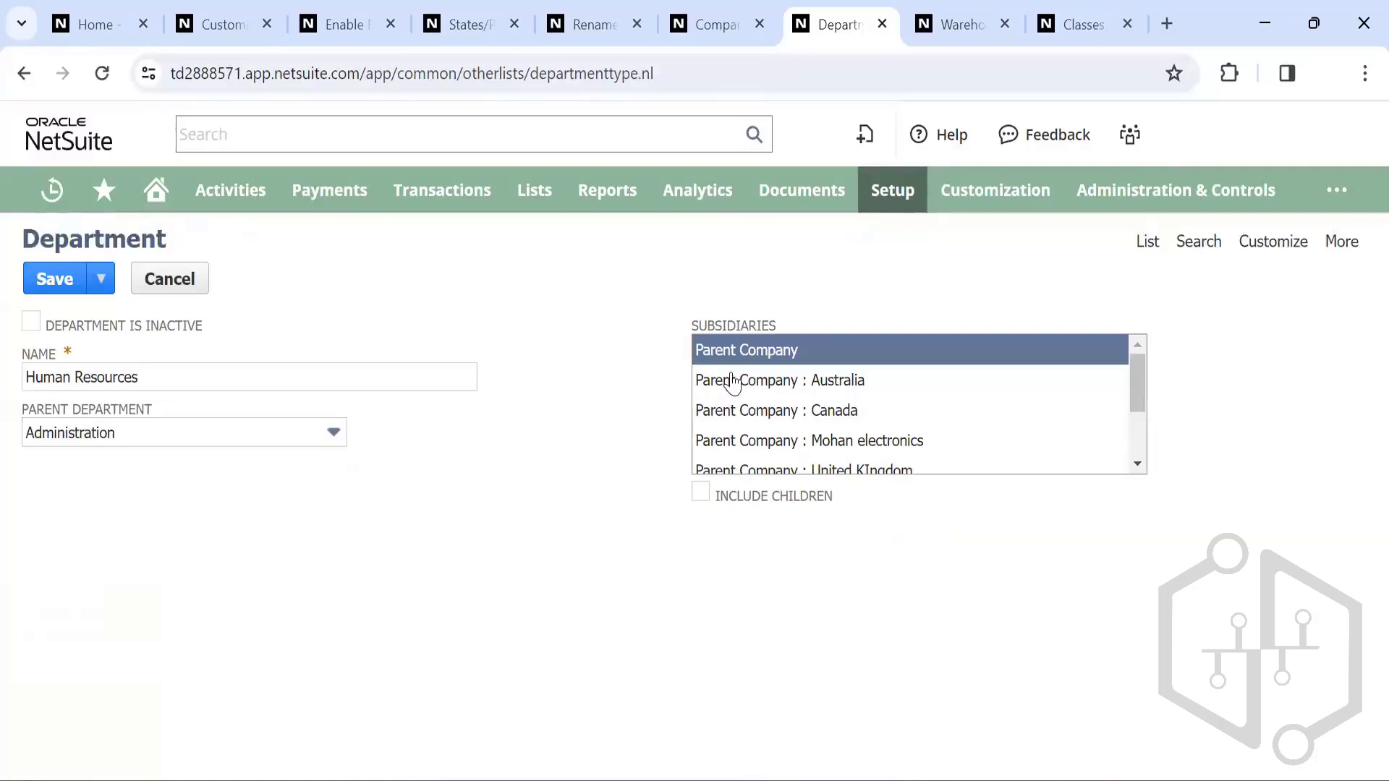
Step: Include the children of the Parent Company subsidiary for the Human Resources department and save the record
scroll(782, 374, down, 1)
scroll(783, 374, up, 1)
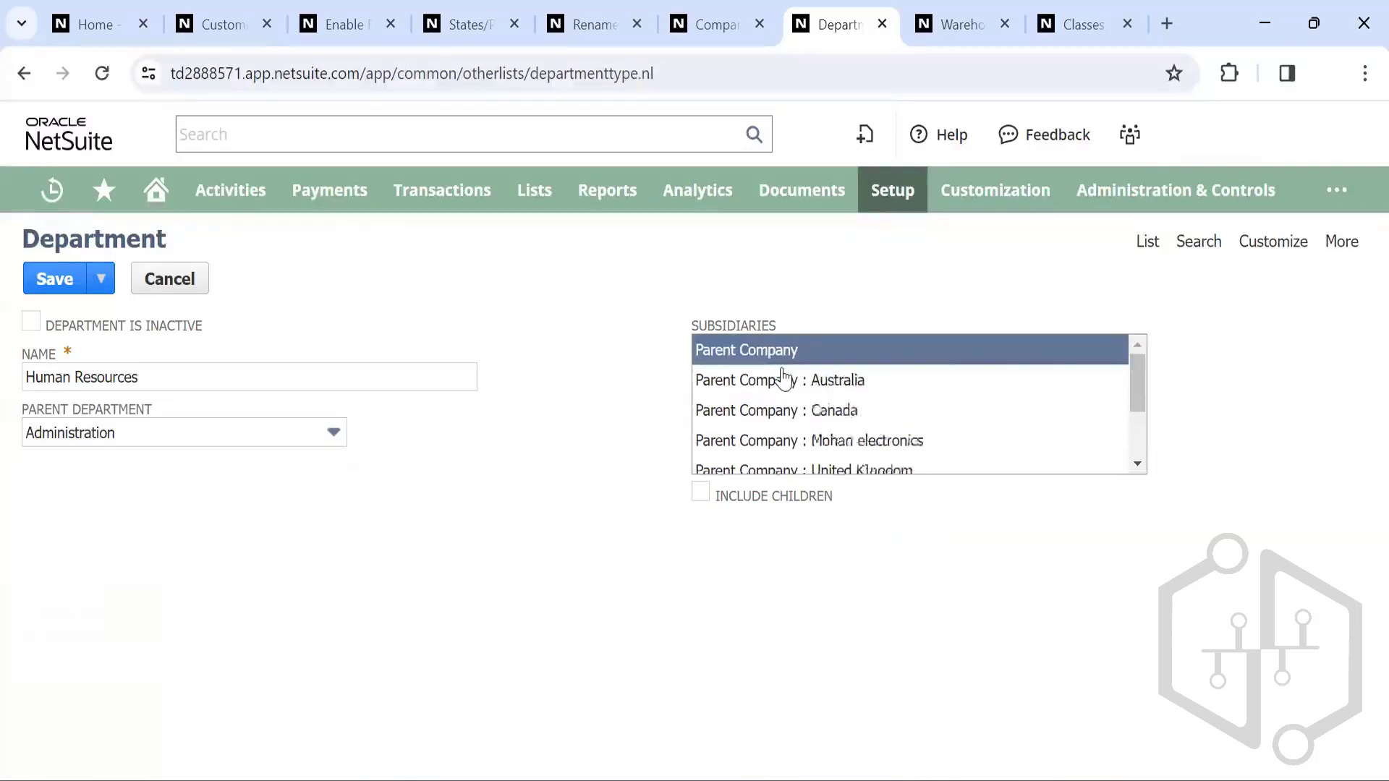
scroll(773, 415, down, 2)
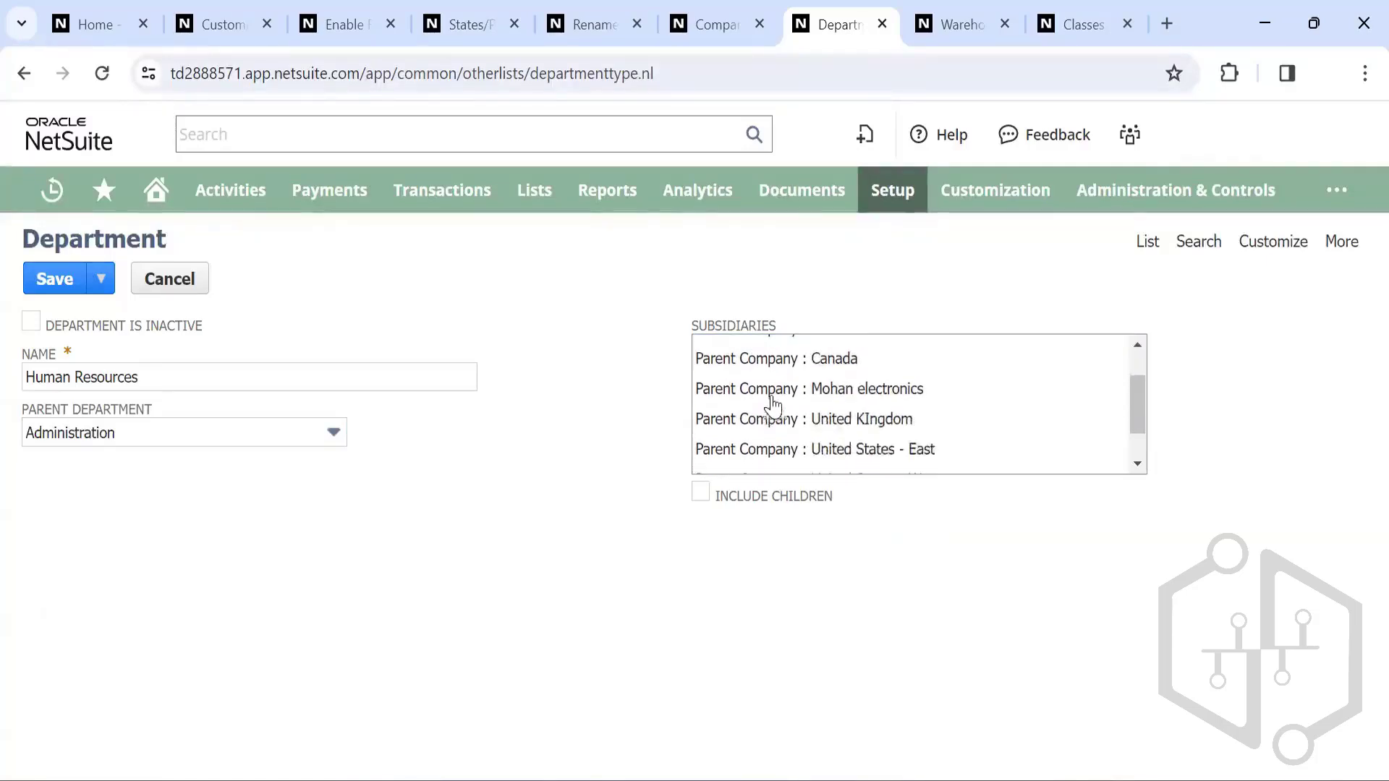
scroll(773, 407, up, 2)
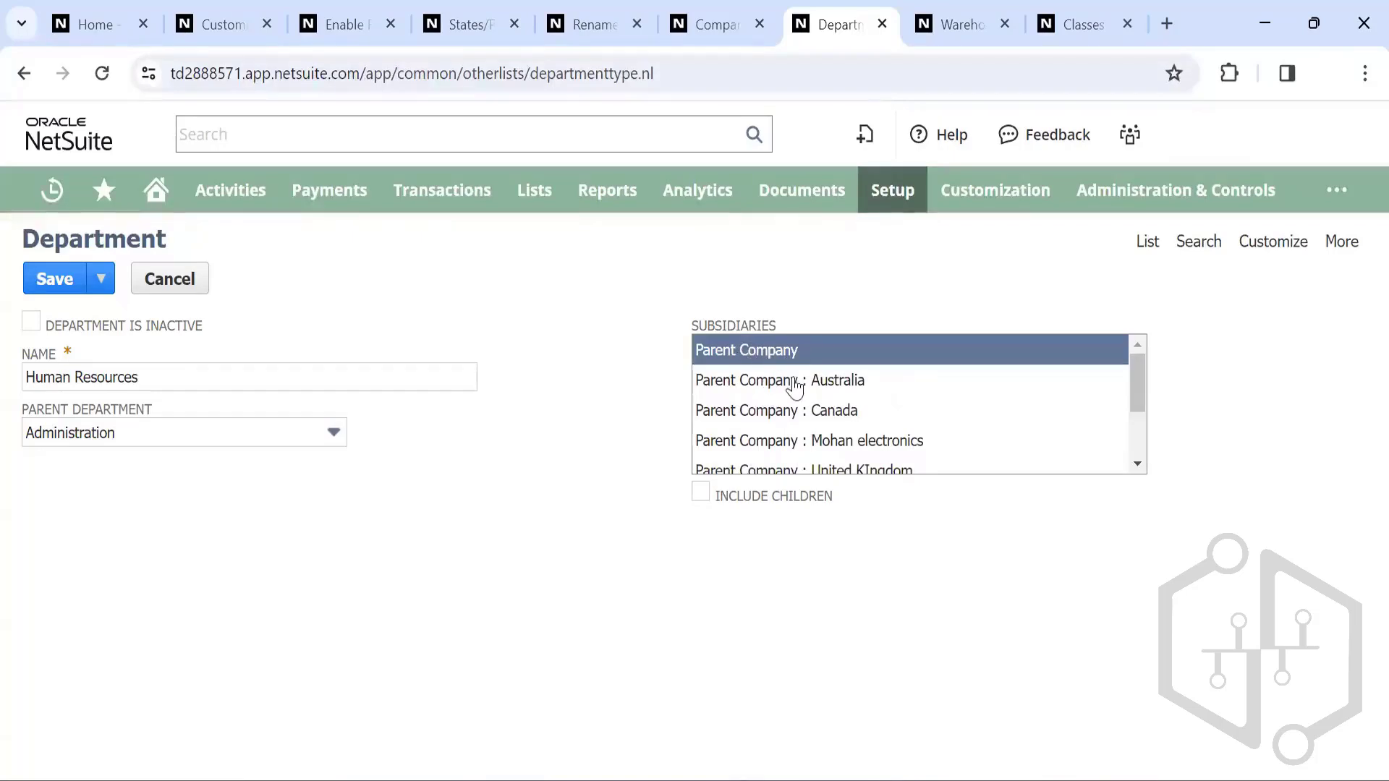
click(701, 493)
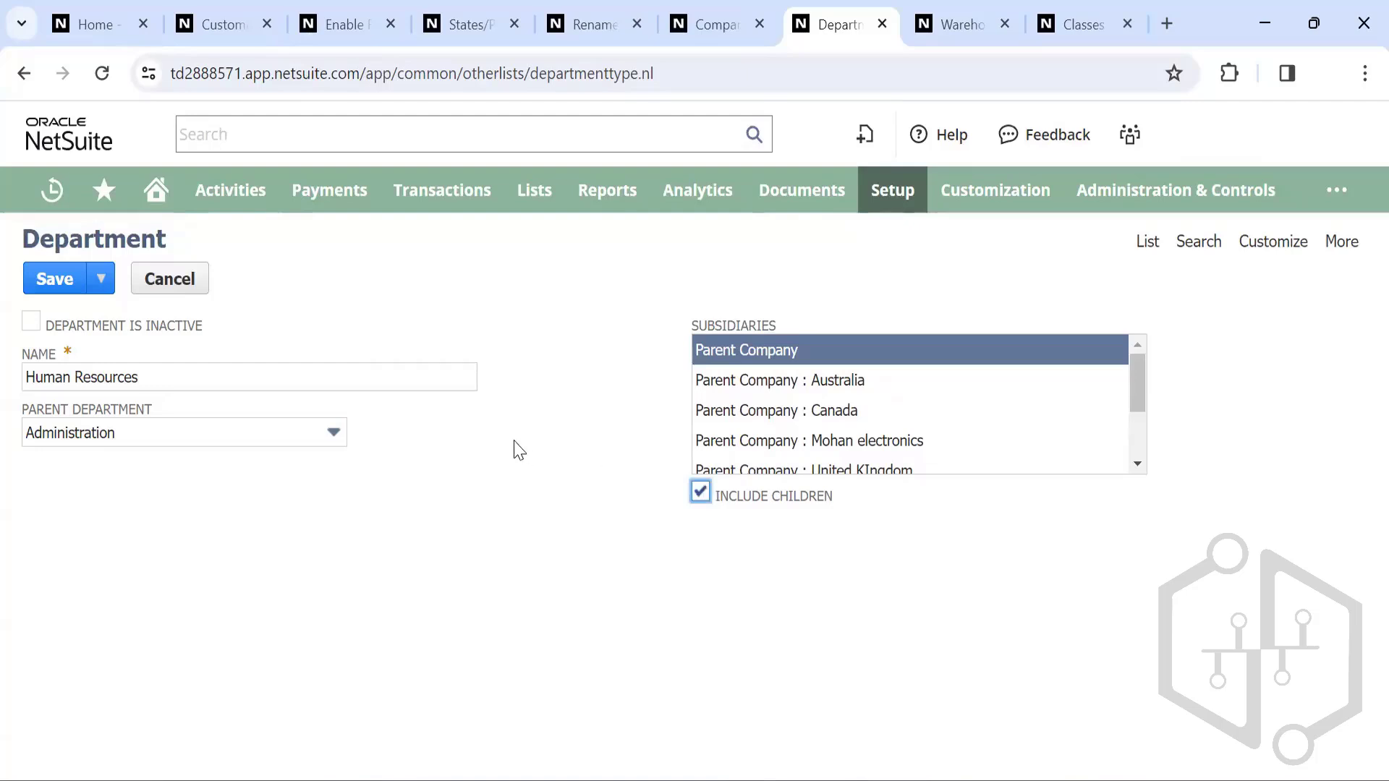
click(53, 282)
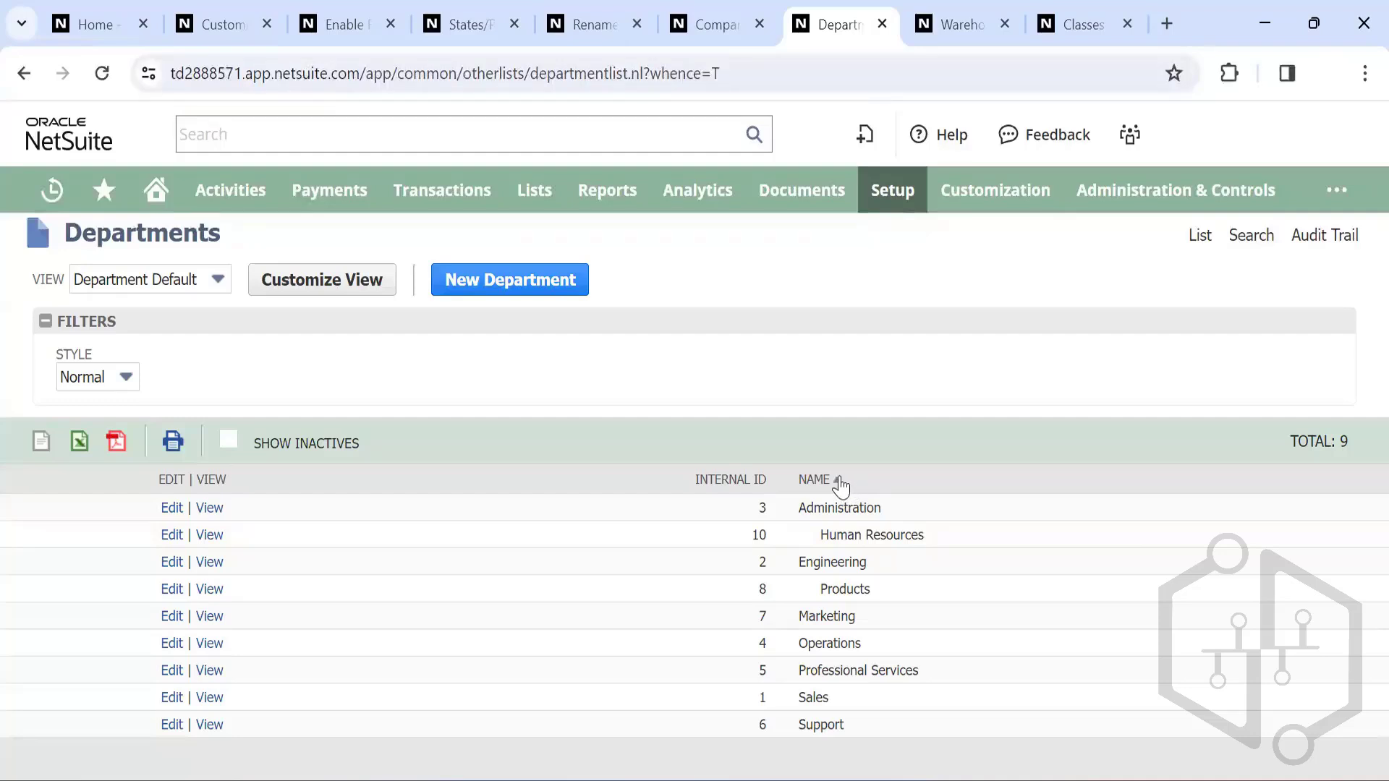
Step: Sort the Departments list by internal ID
click(773, 479)
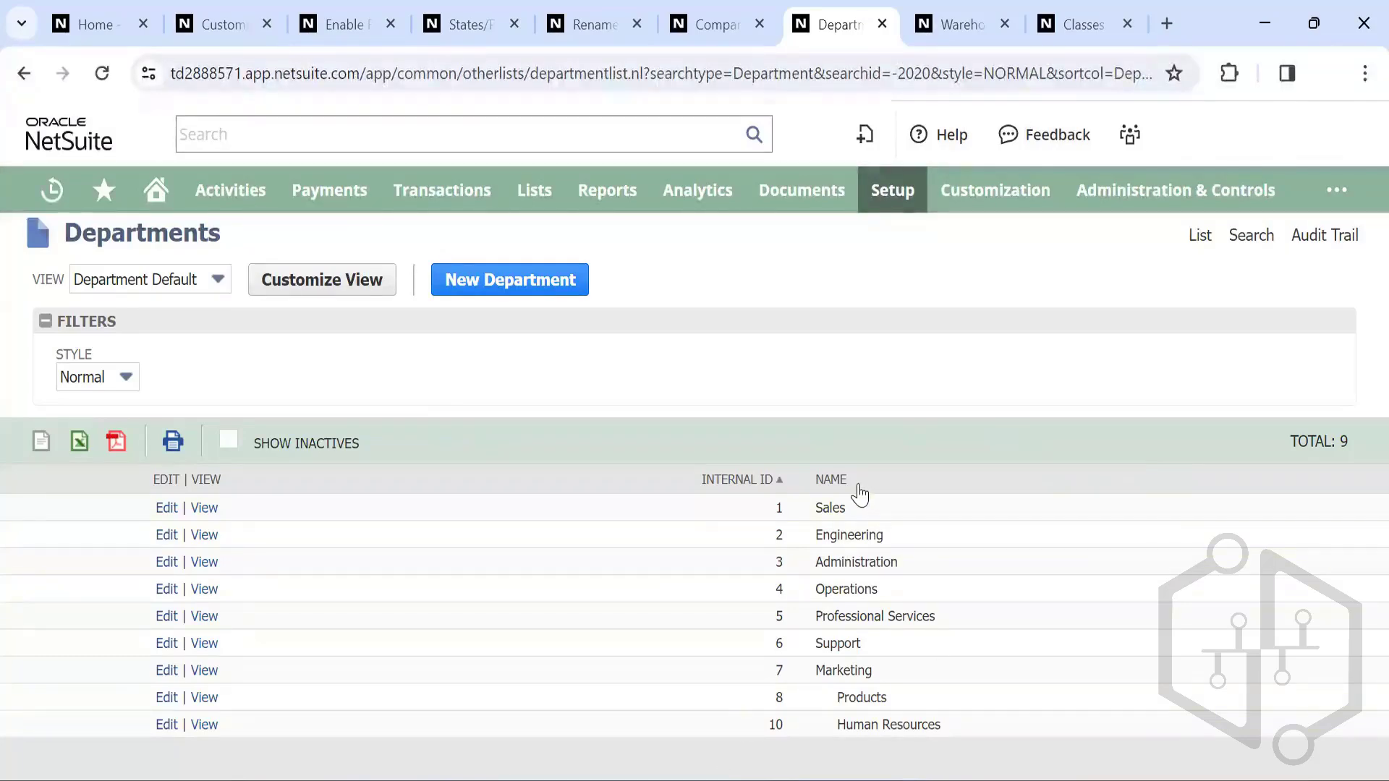
click(209, 279)
click(206, 276)
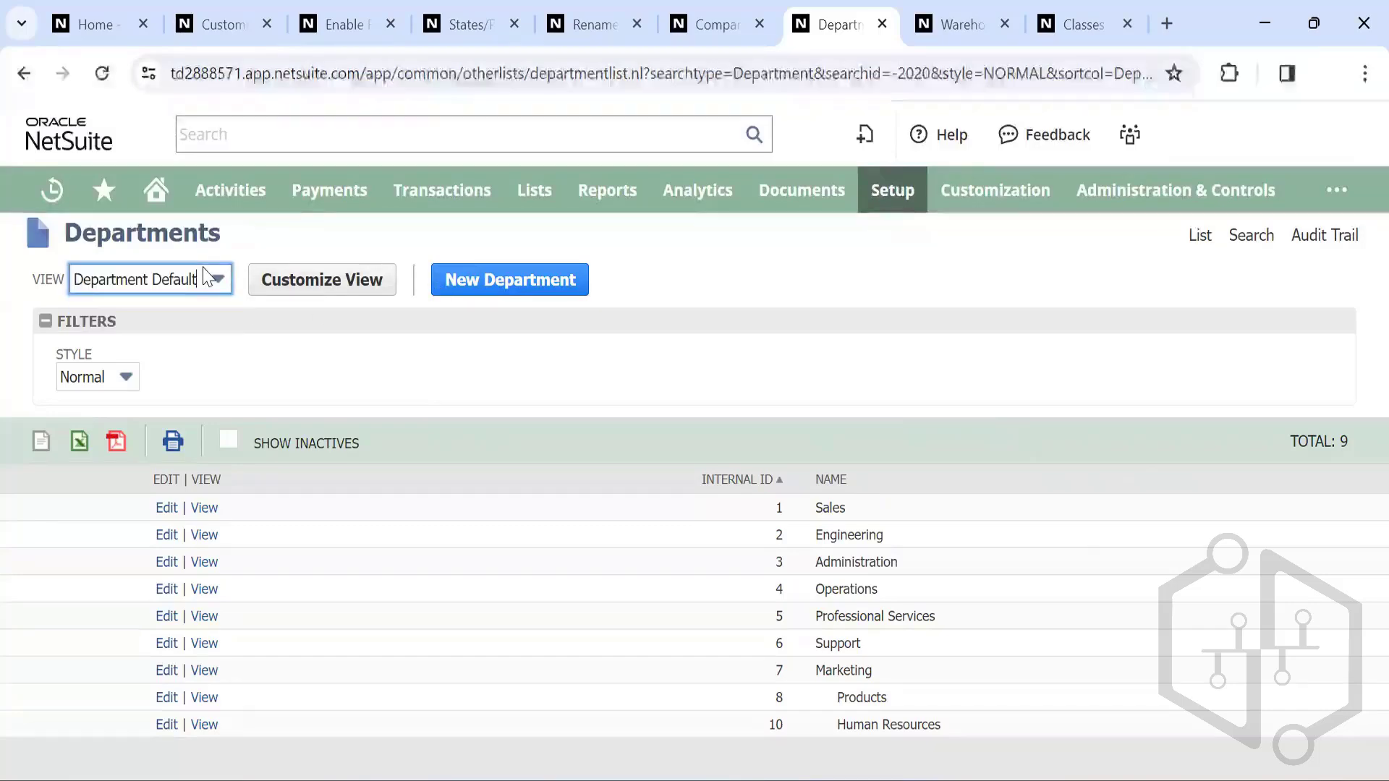
Step: Open the customization of the Department Default view, examine the fields available as result columns, and return to the Departments list without saving
click(307, 291)
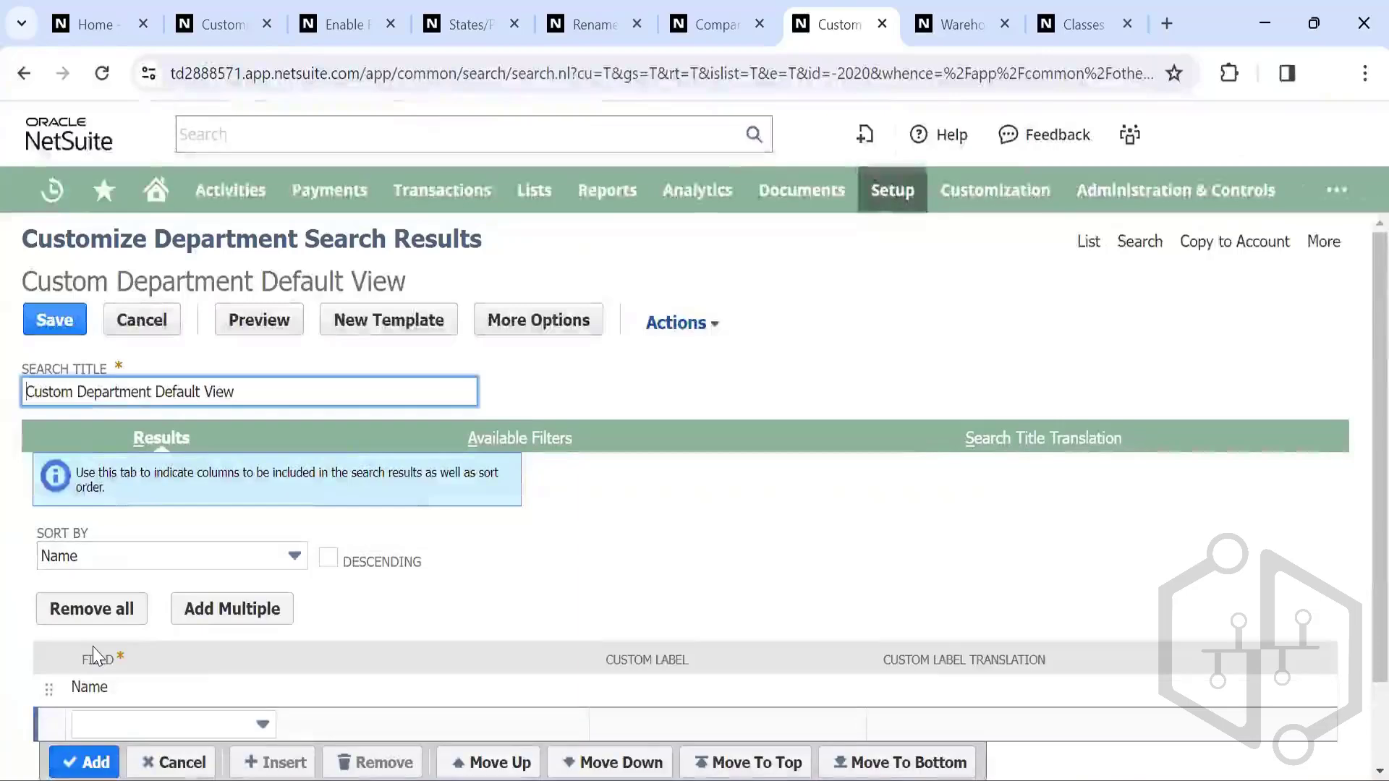
scroll(96, 599, down, 1)
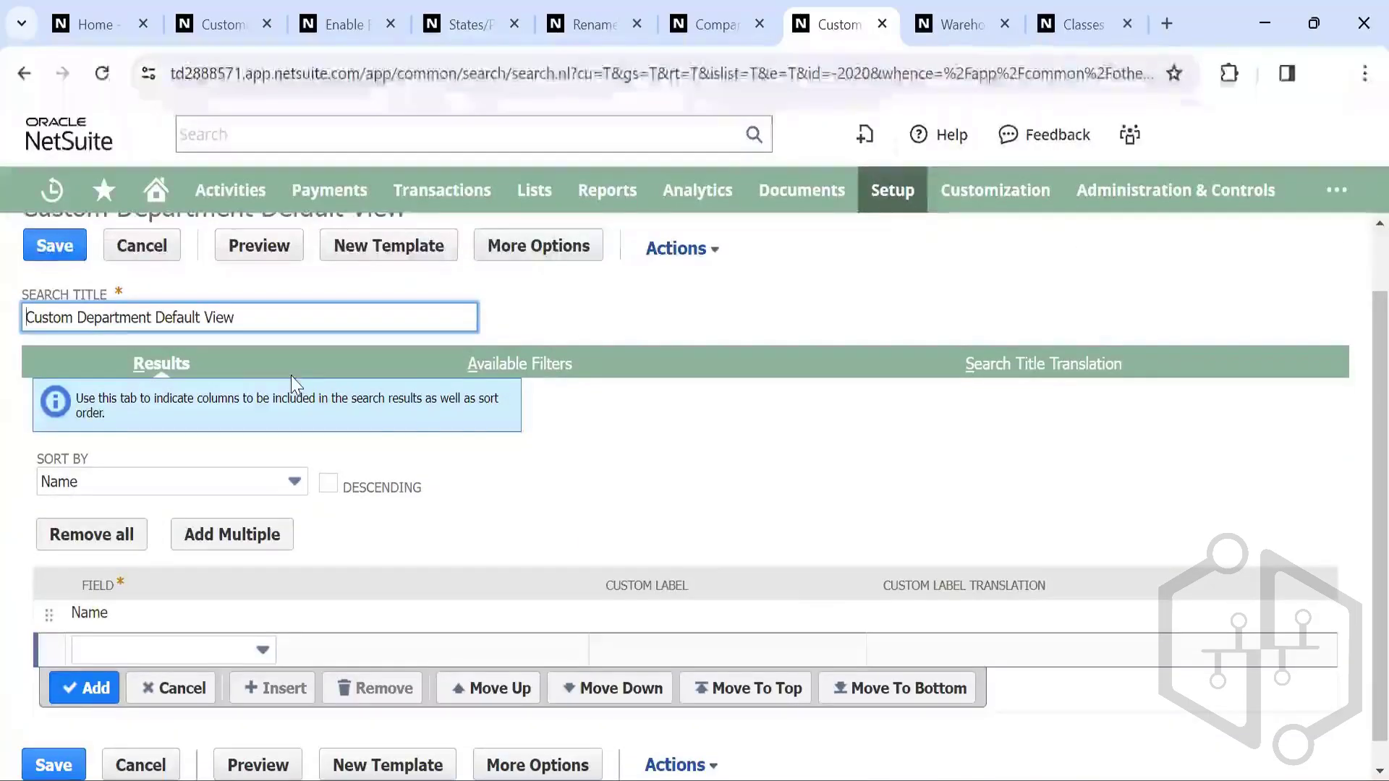
click(210, 648)
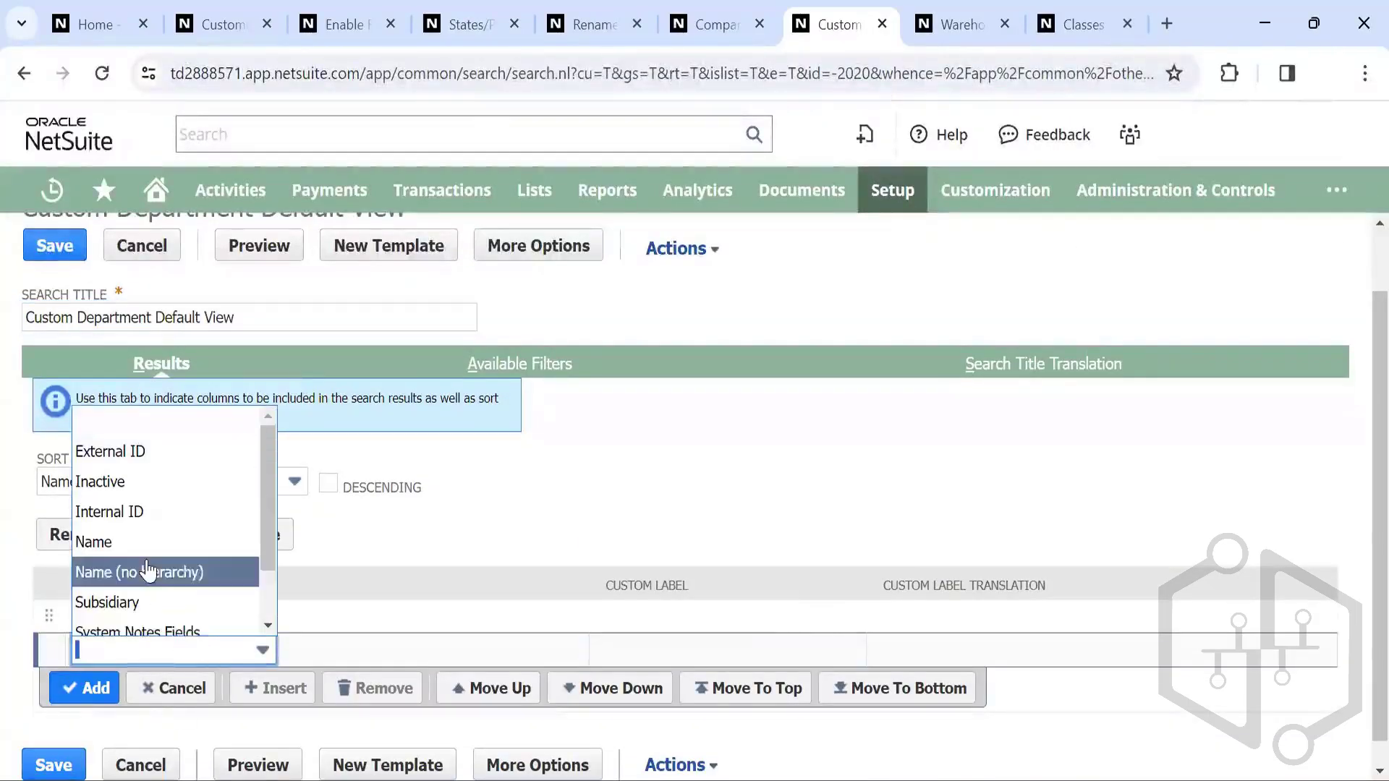
scroll(148, 569, down, 1)
scroll(138, 539, up, 1)
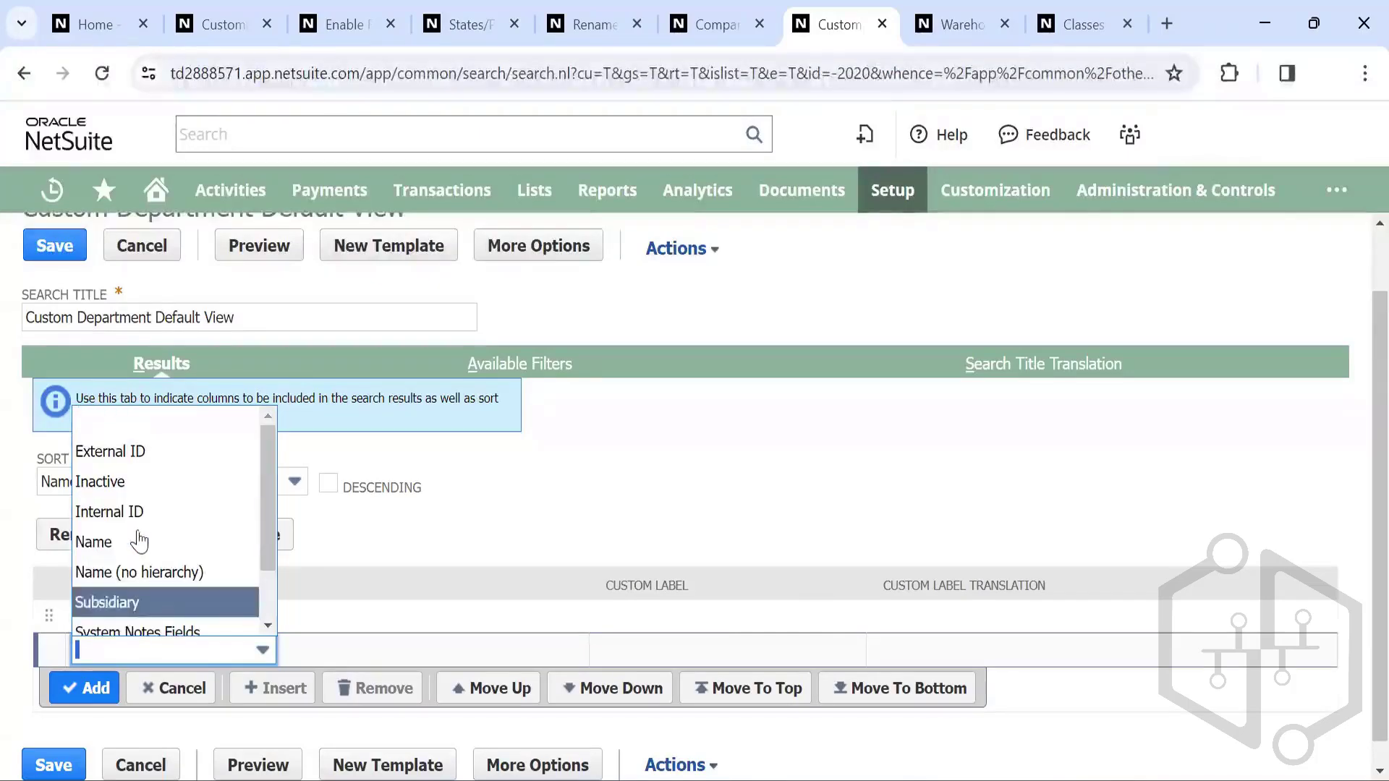
scroll(127, 542, down, 1)
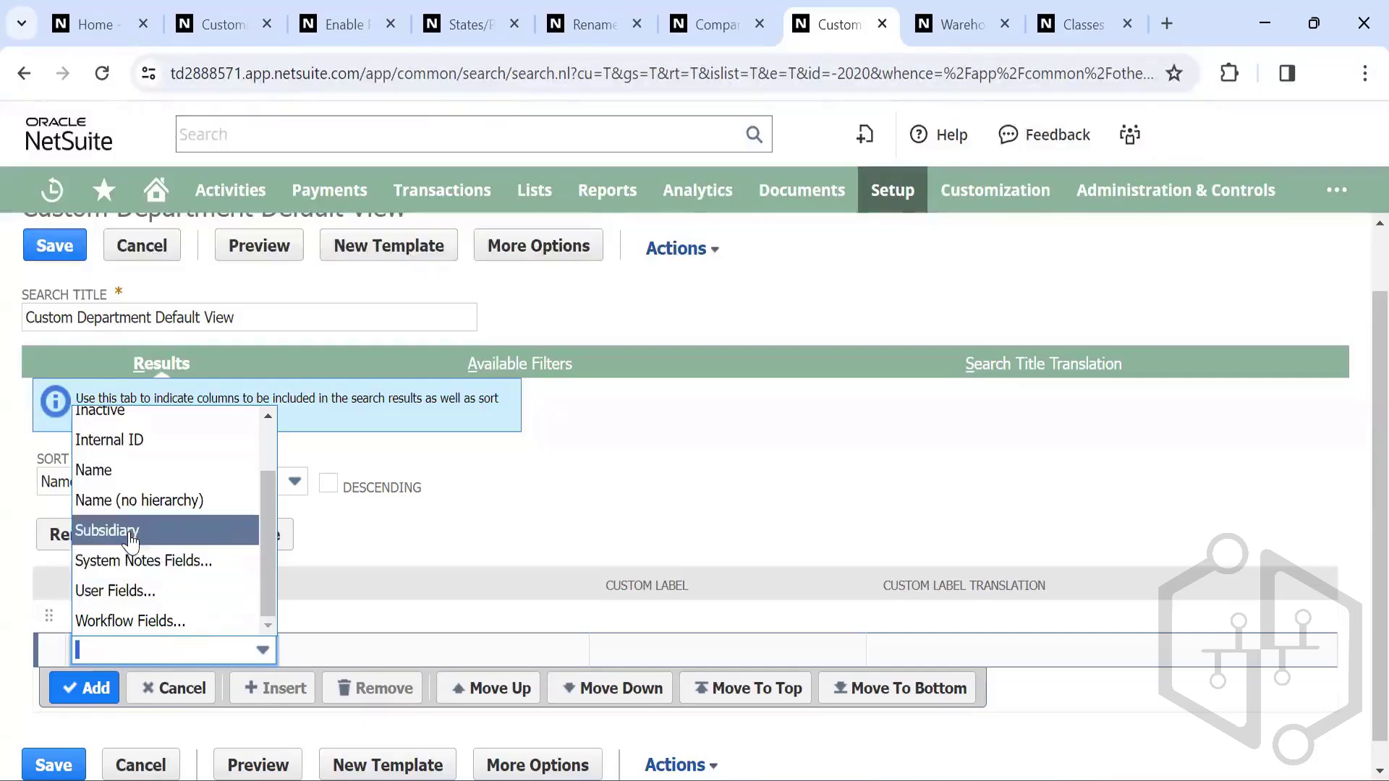
scroll(130, 538, up, 1)
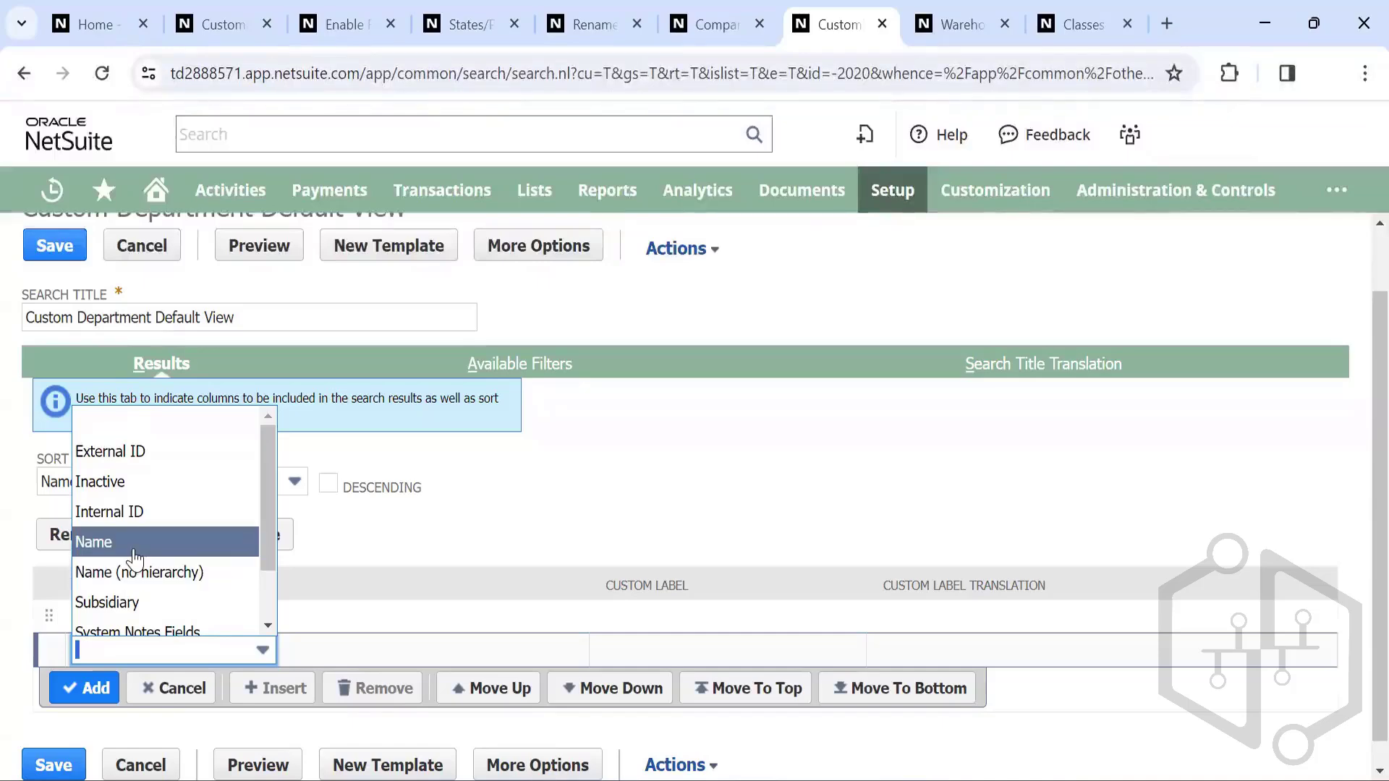
click(427, 535)
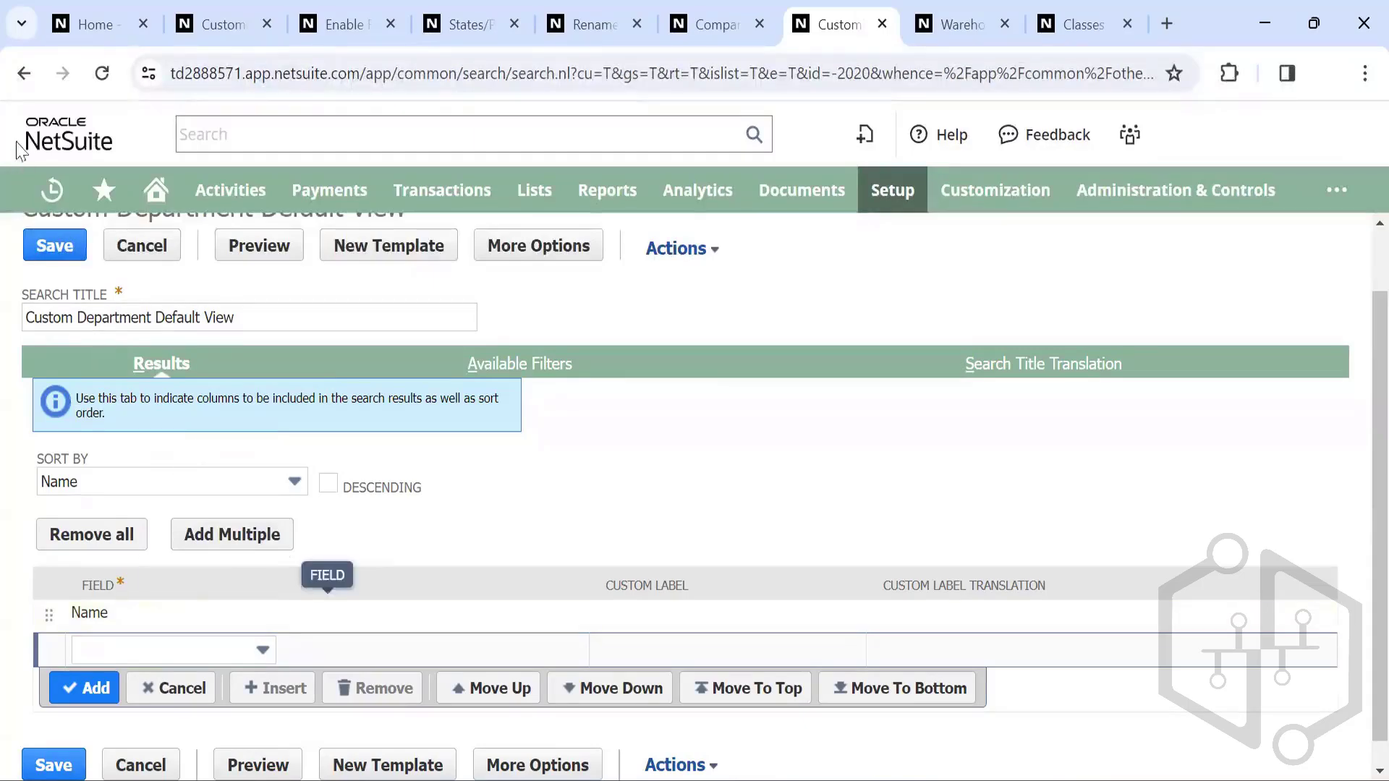
click(24, 73)
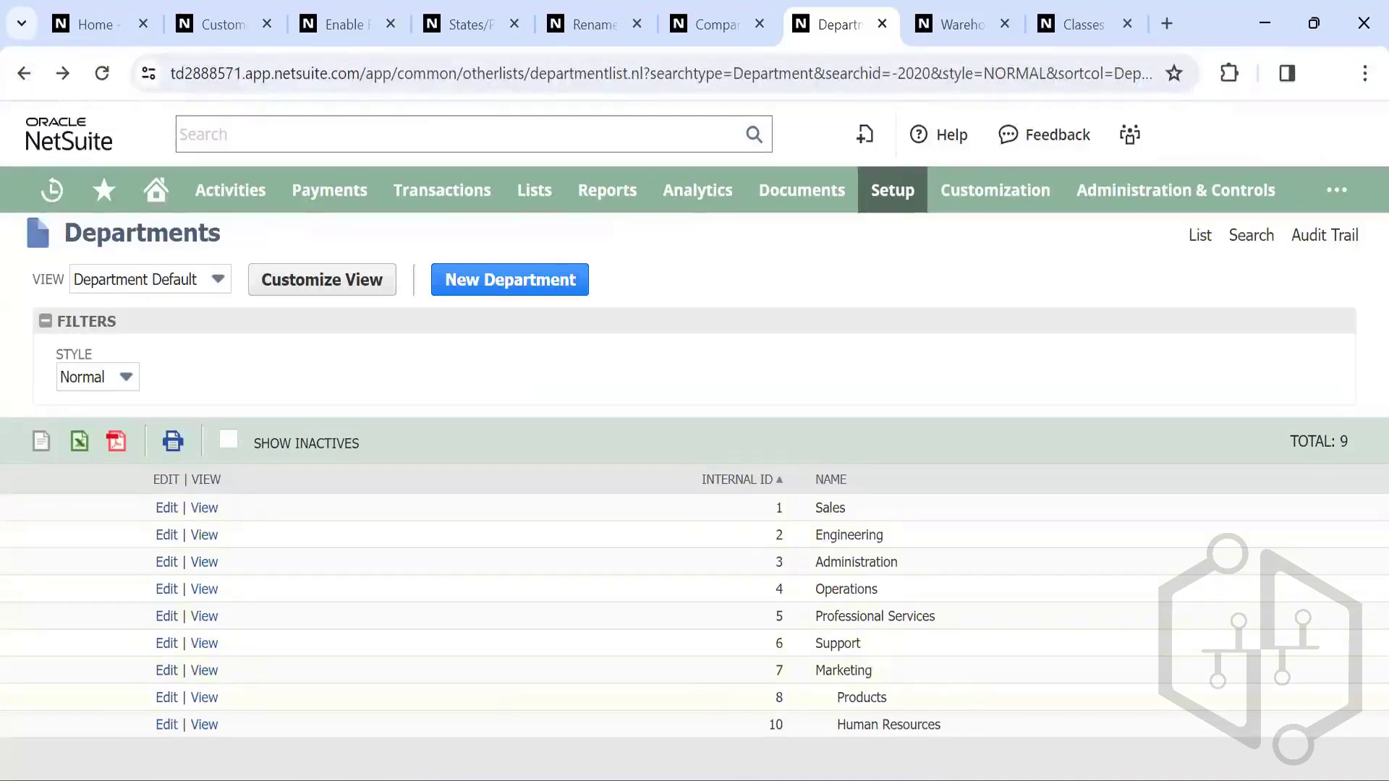
Step: View the Human Resources department record and return to the Departments list
click(202, 726)
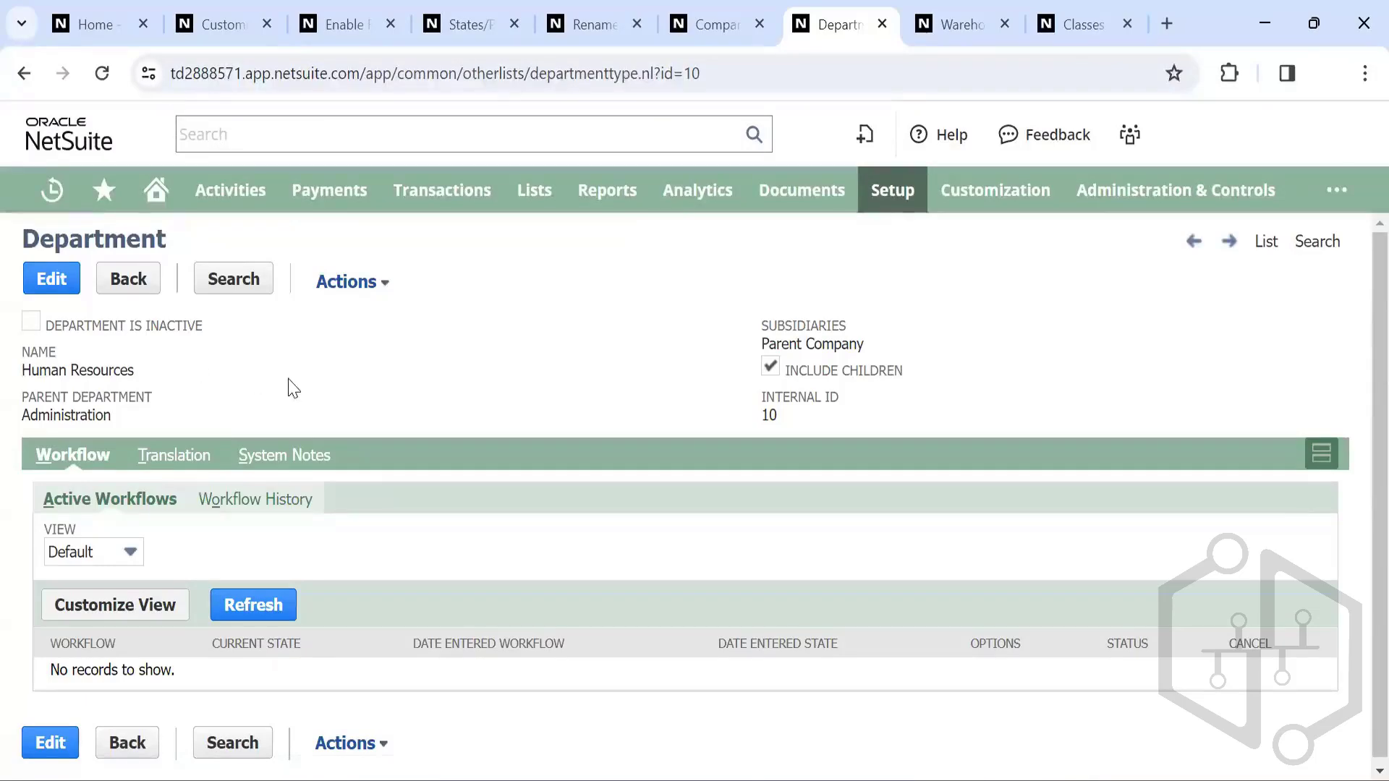
click(20, 78)
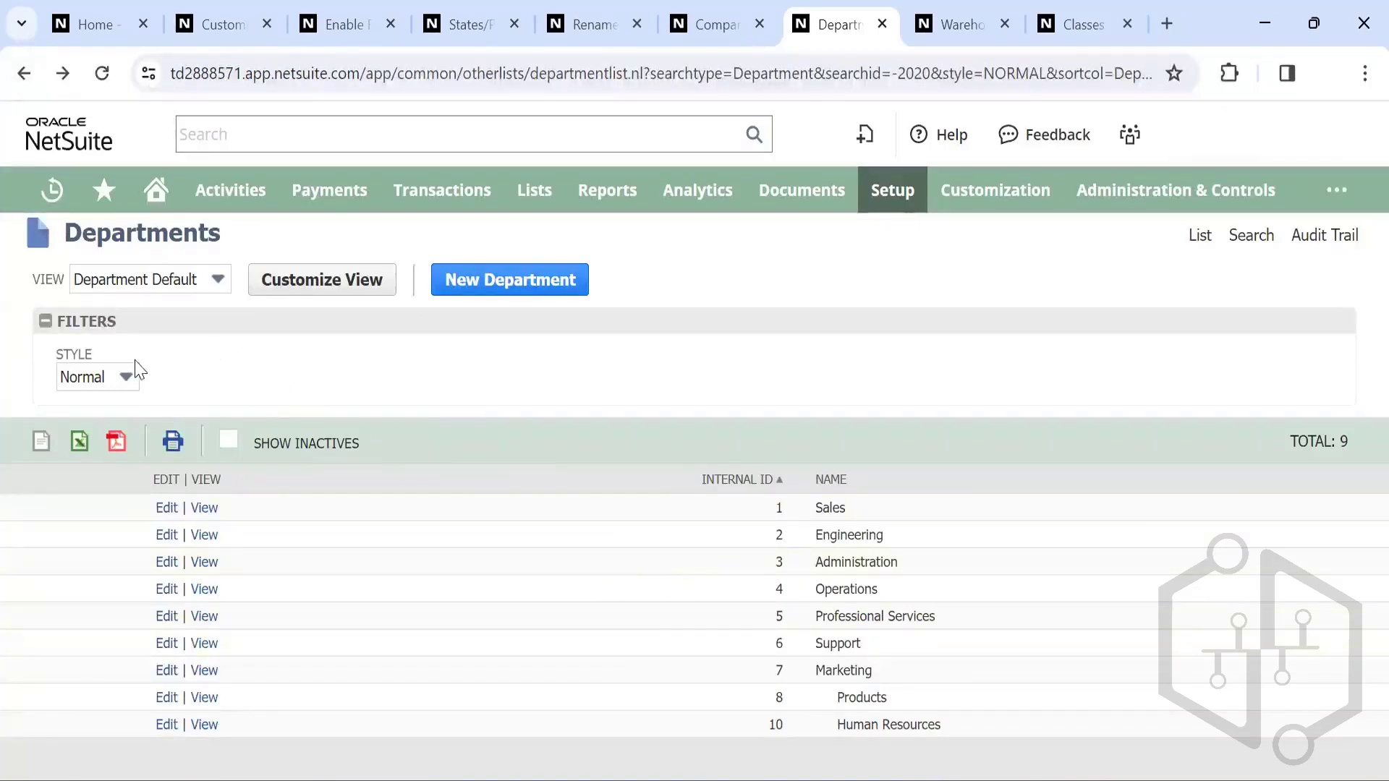
Step: Sort the Departments list by name and show inactive departments, leaving Administration active
click(848, 483)
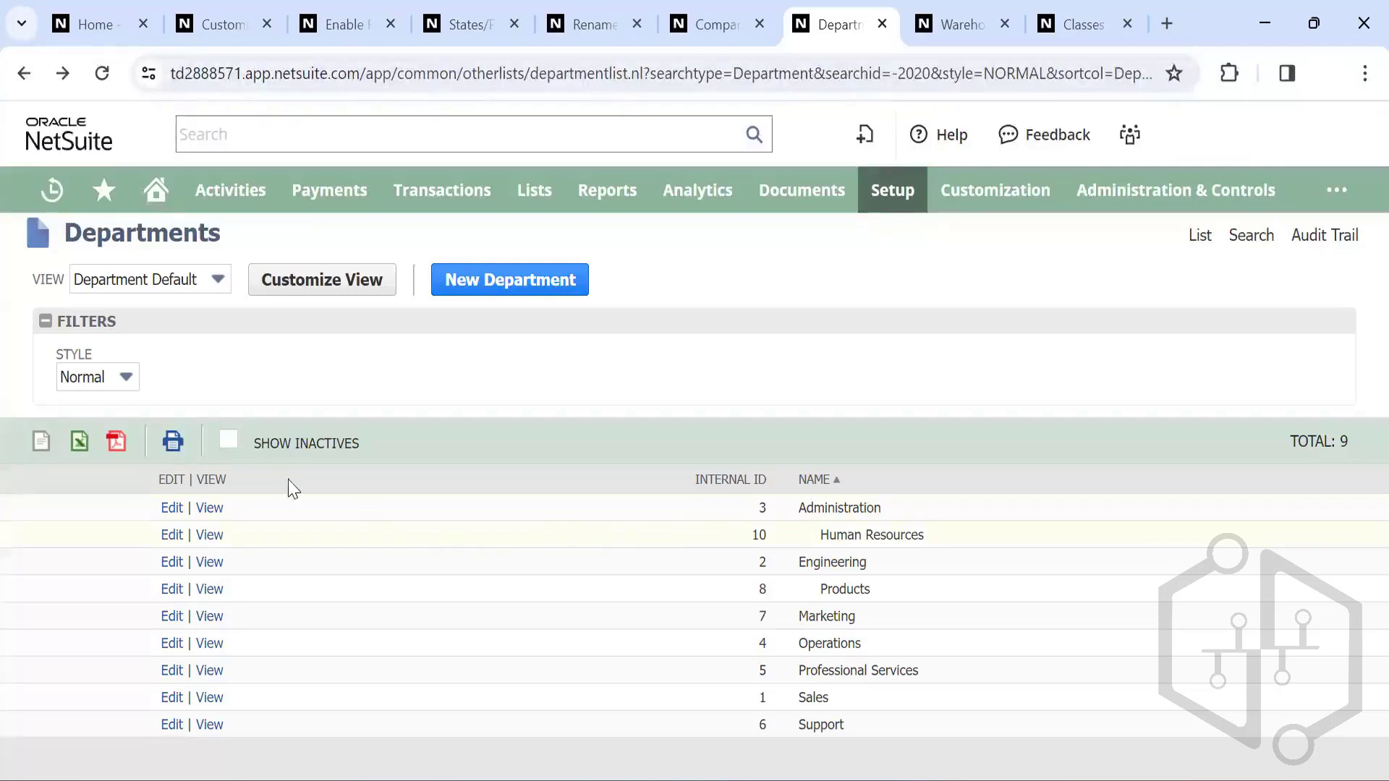
click(229, 441)
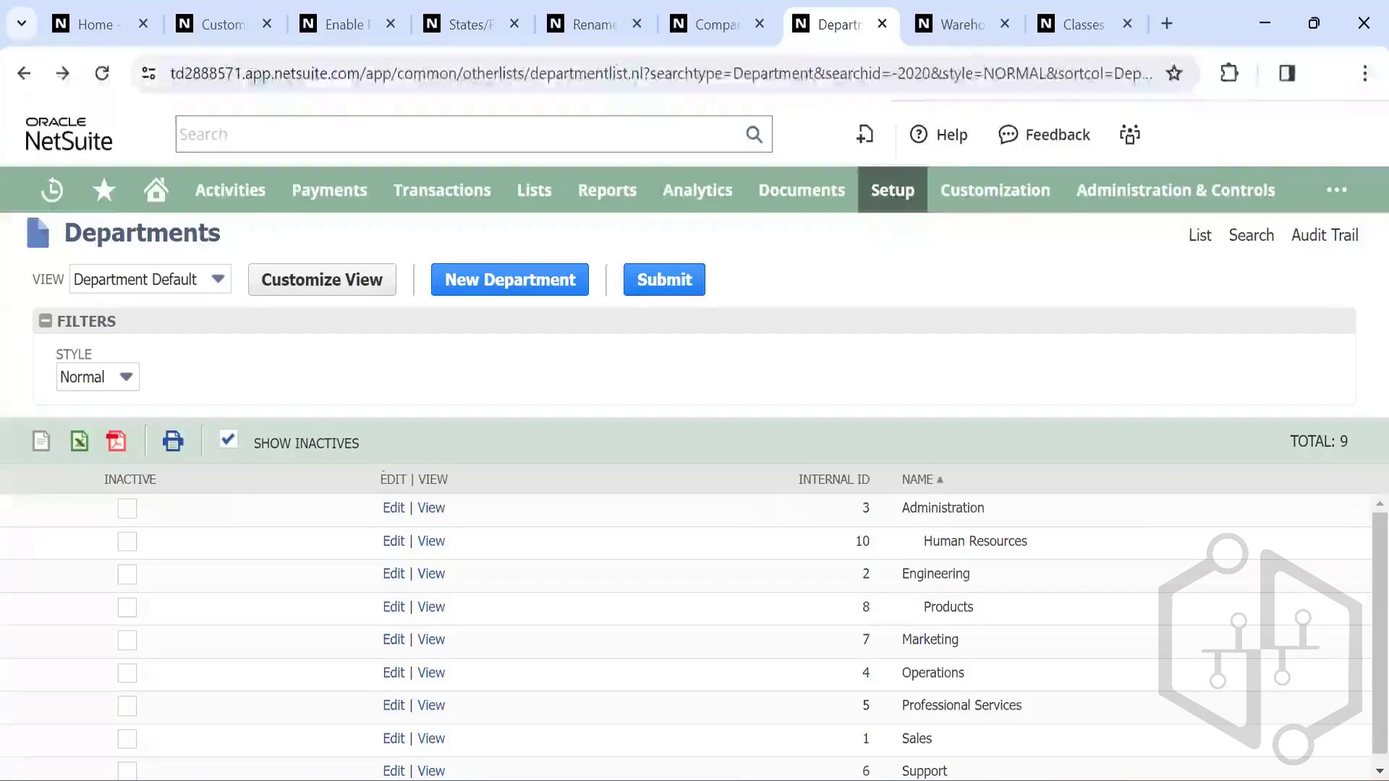
click(128, 510)
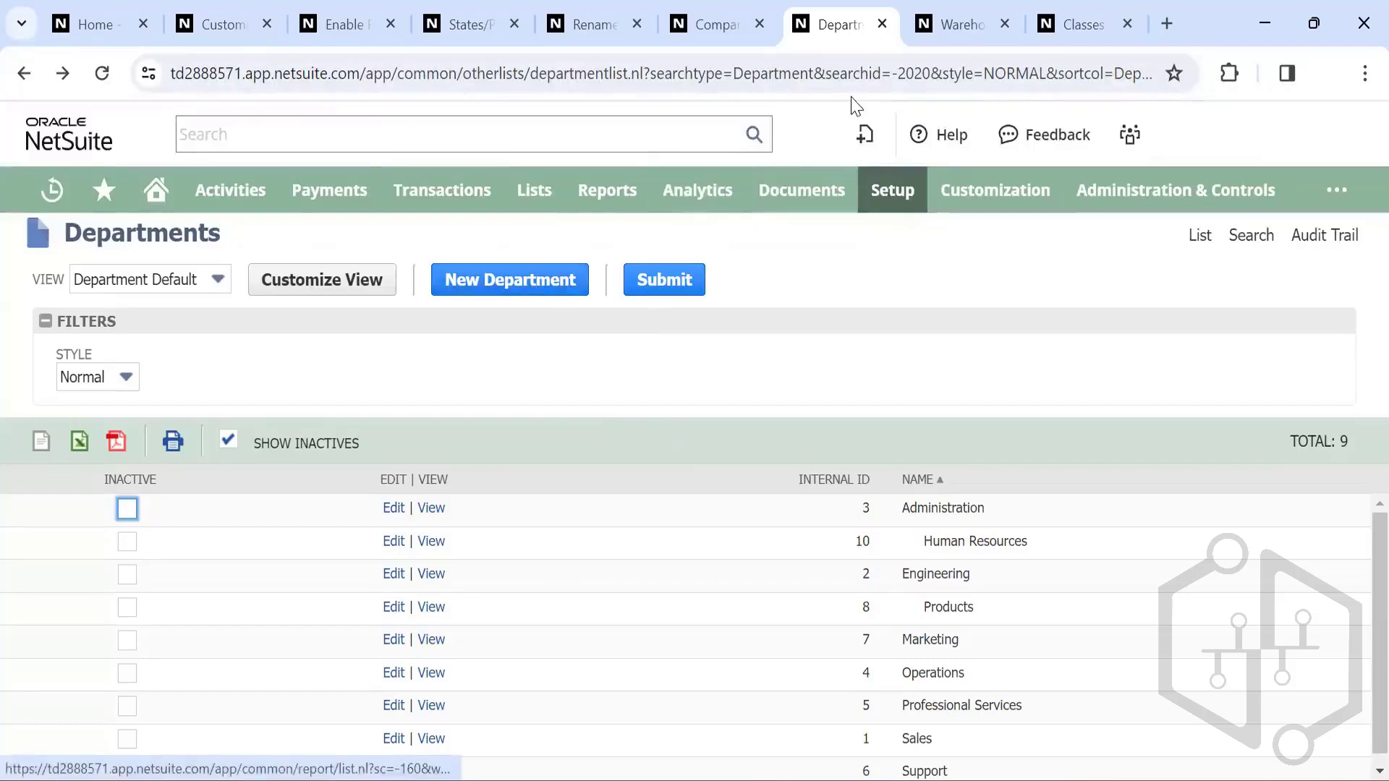
Step: Switch to the Warehouses list and look through its records
click(948, 16)
scroll(595, 598, down, 1)
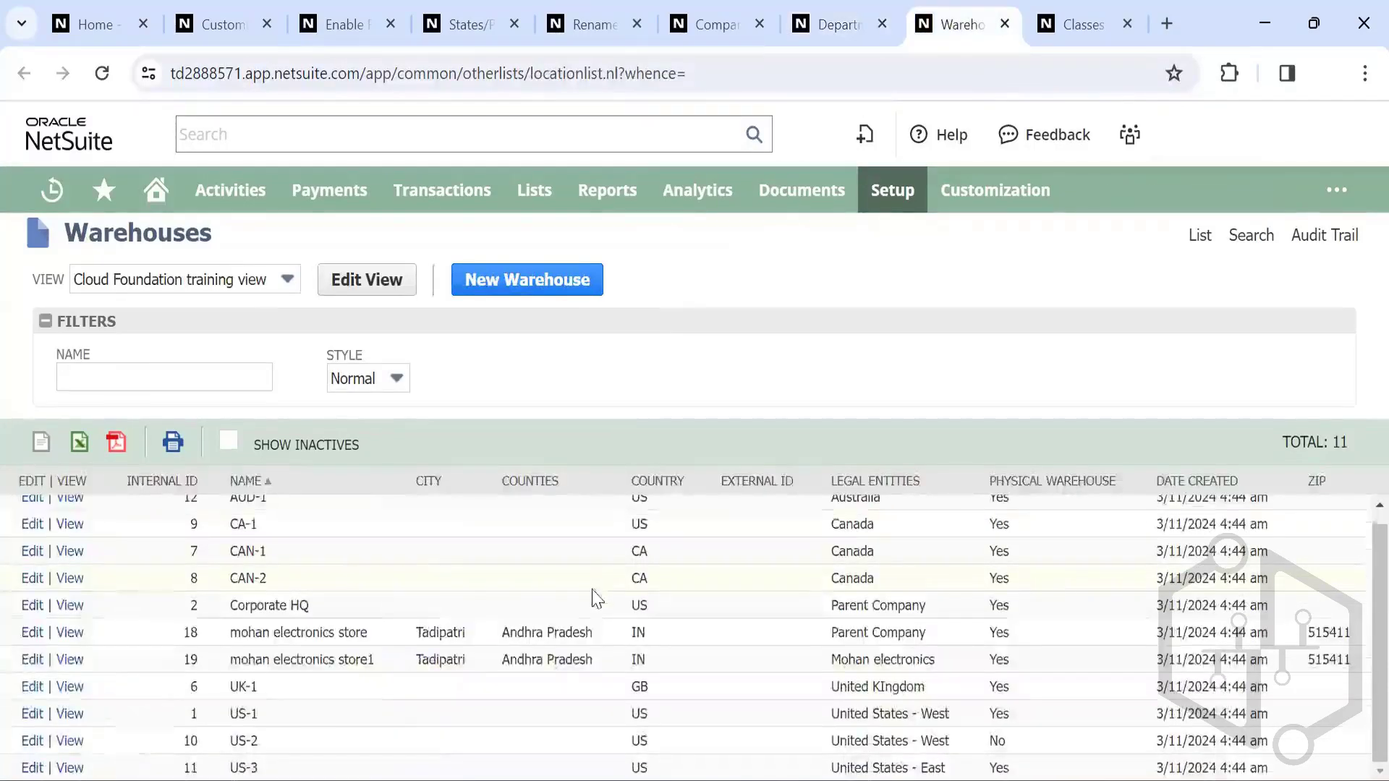
scroll(382, 577, up, 1)
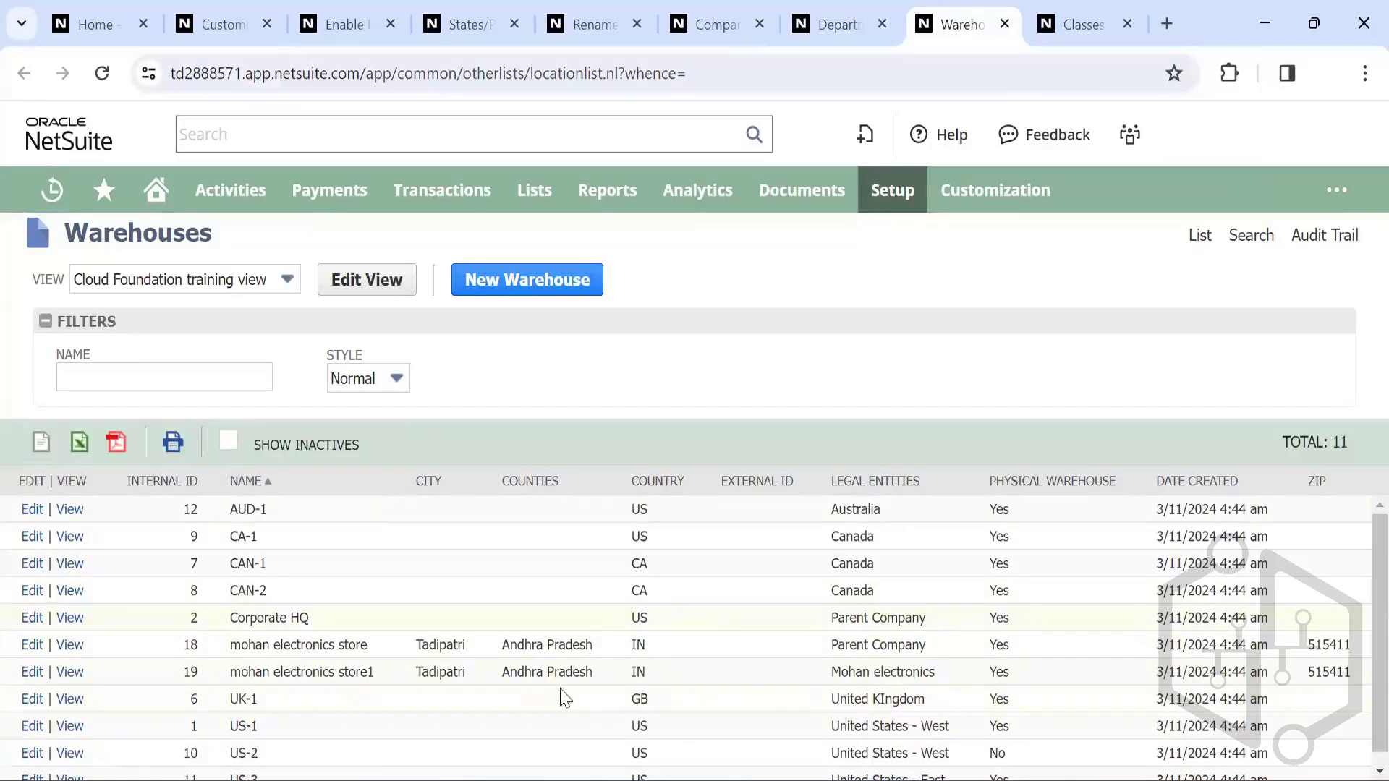
scroll(374, 695, down, 1)
scroll(375, 695, up, 1)
Step: Switch to the Classes list and examine the Company setup options for classifications, company management and account information
click(1095, 23)
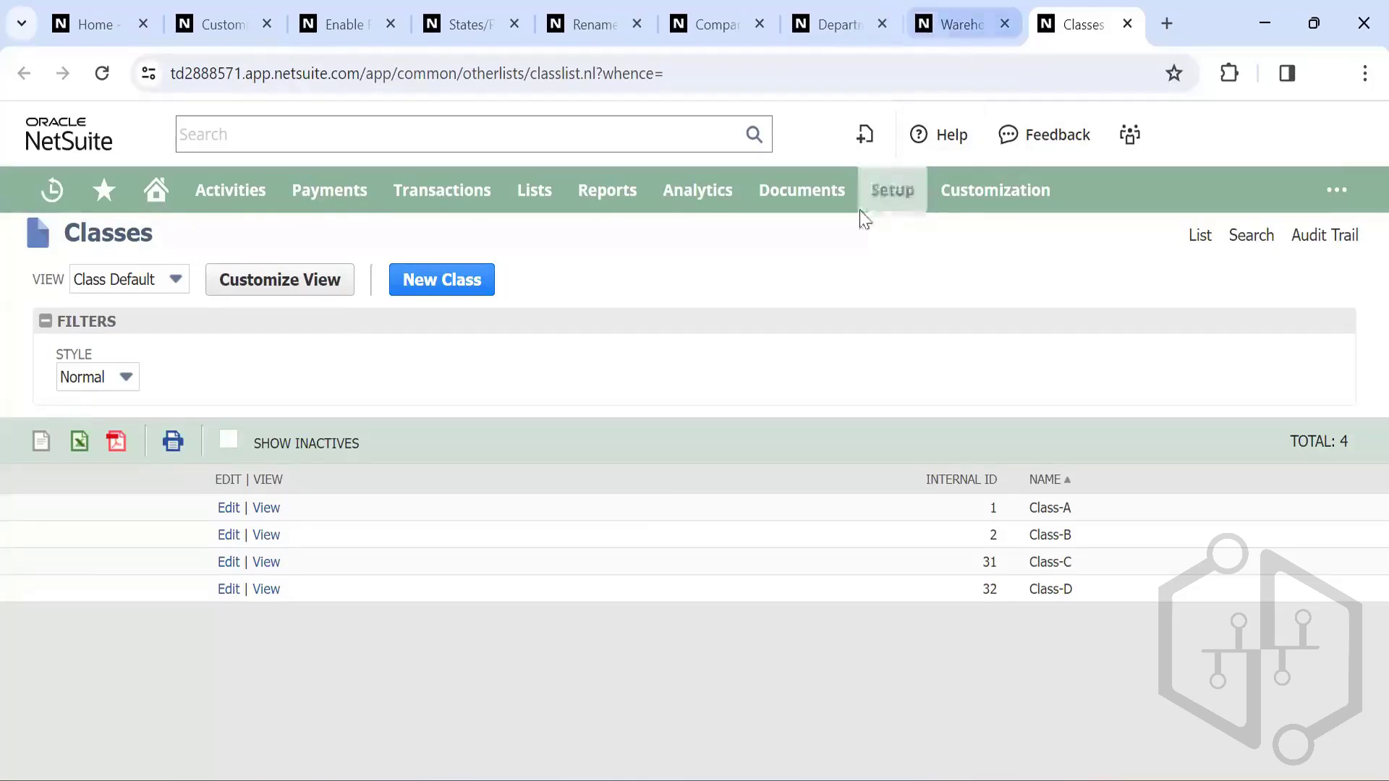
mouse_move(892, 191)
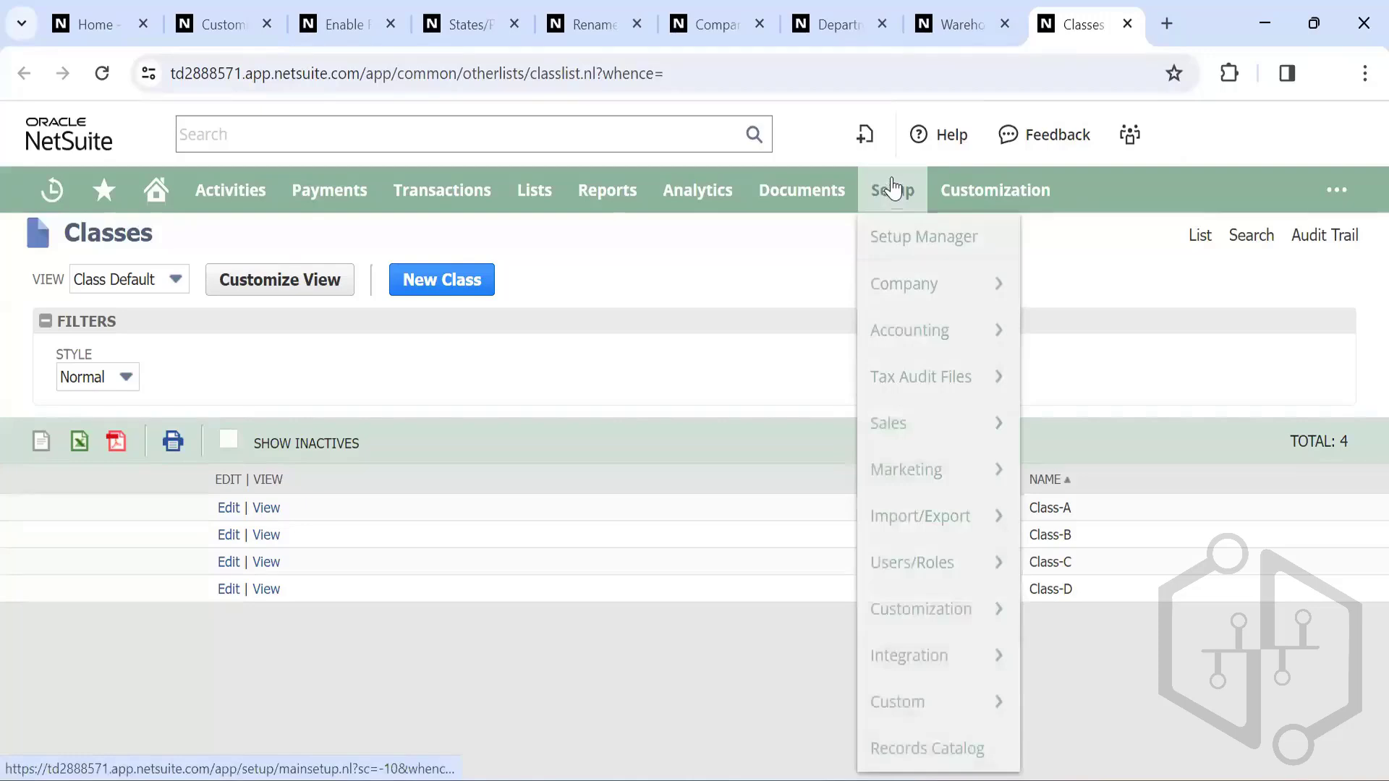
mouse_move(923, 280)
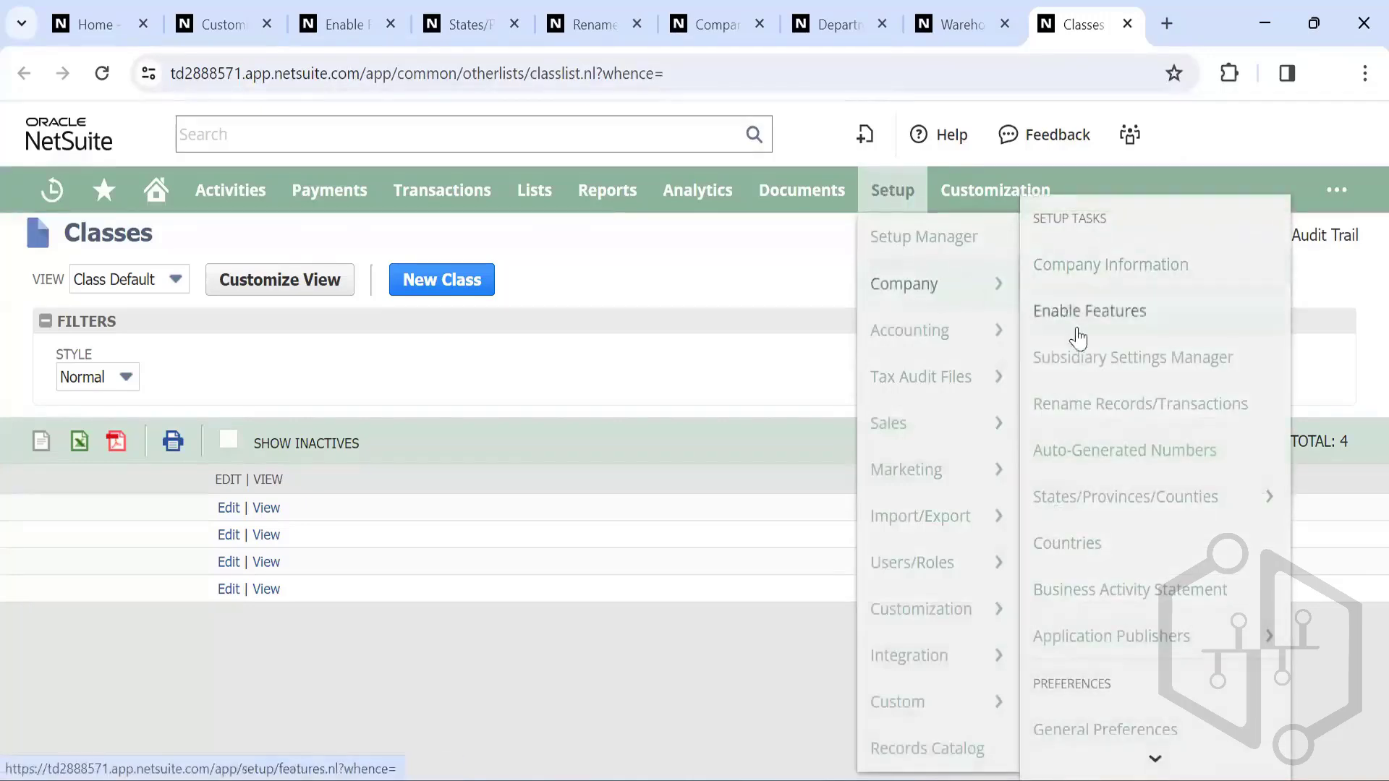
scroll(1166, 657, down, 8)
scroll(1165, 651, down, 4)
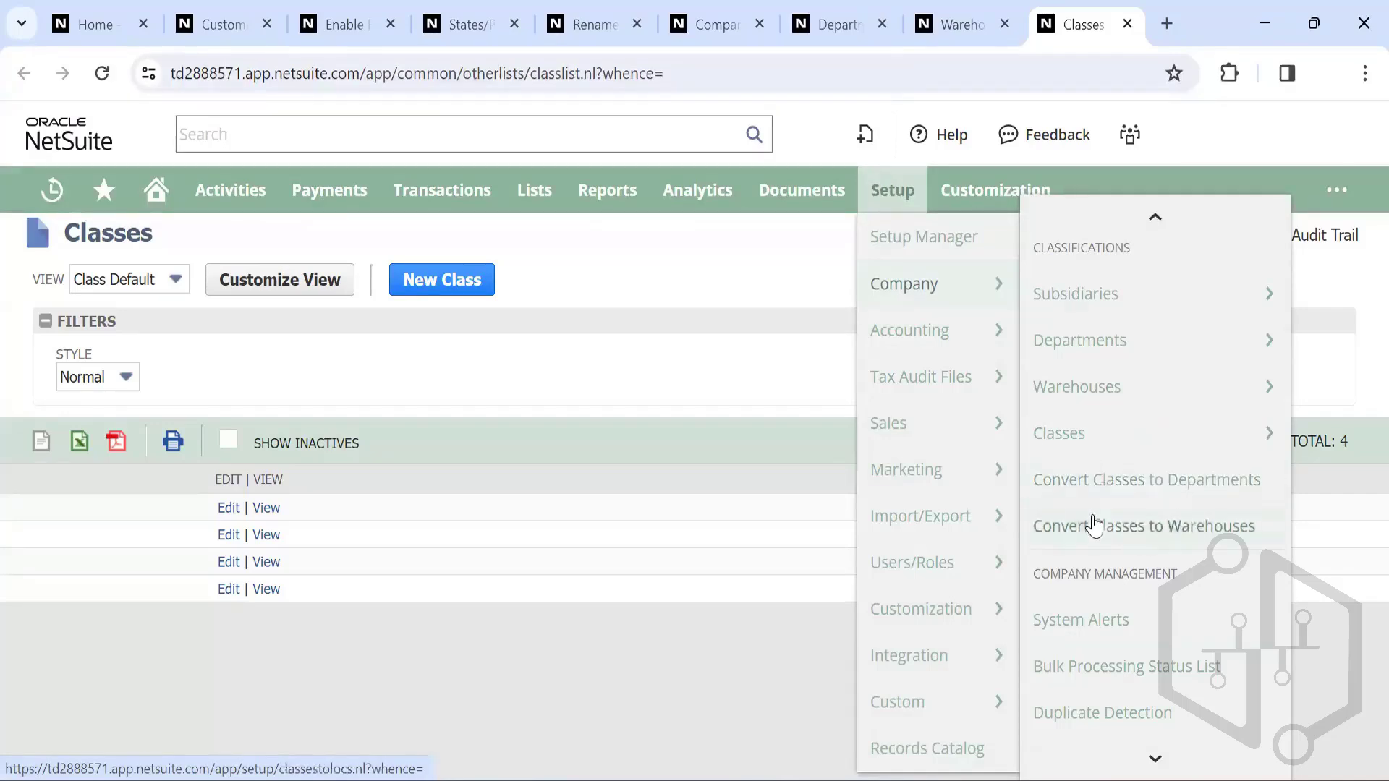
scroll(1087, 491, down, 4)
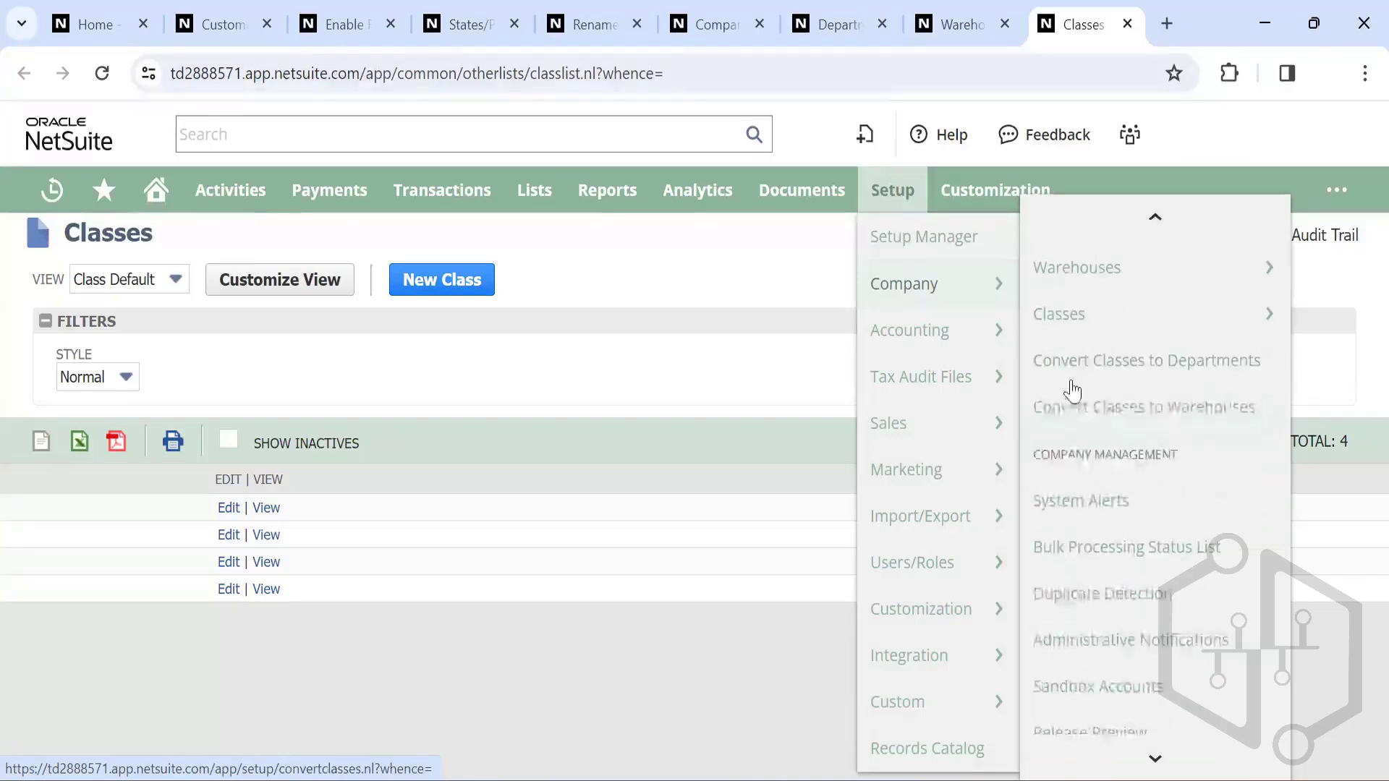
scroll(1085, 590, down, 2)
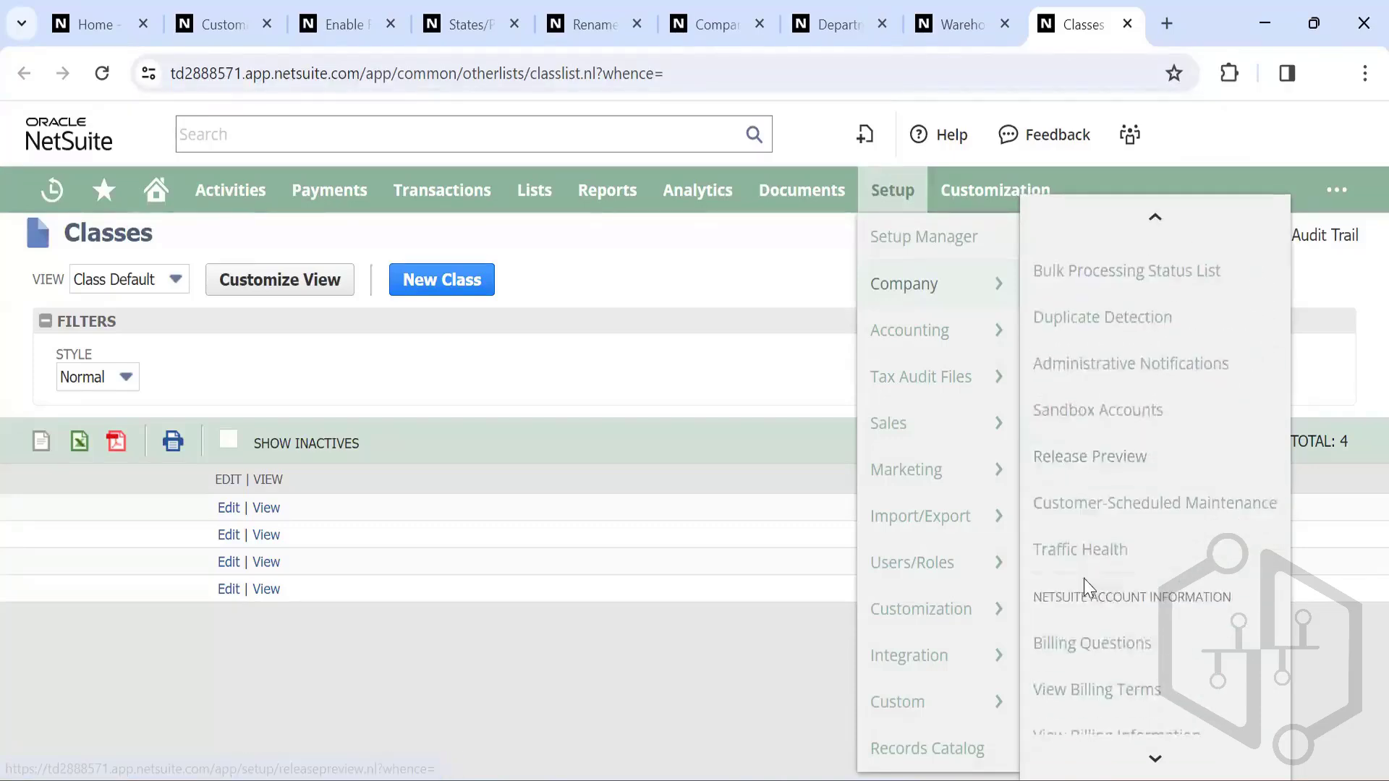
scroll(1086, 587, down, 1)
scroll(1085, 588, up, 1)
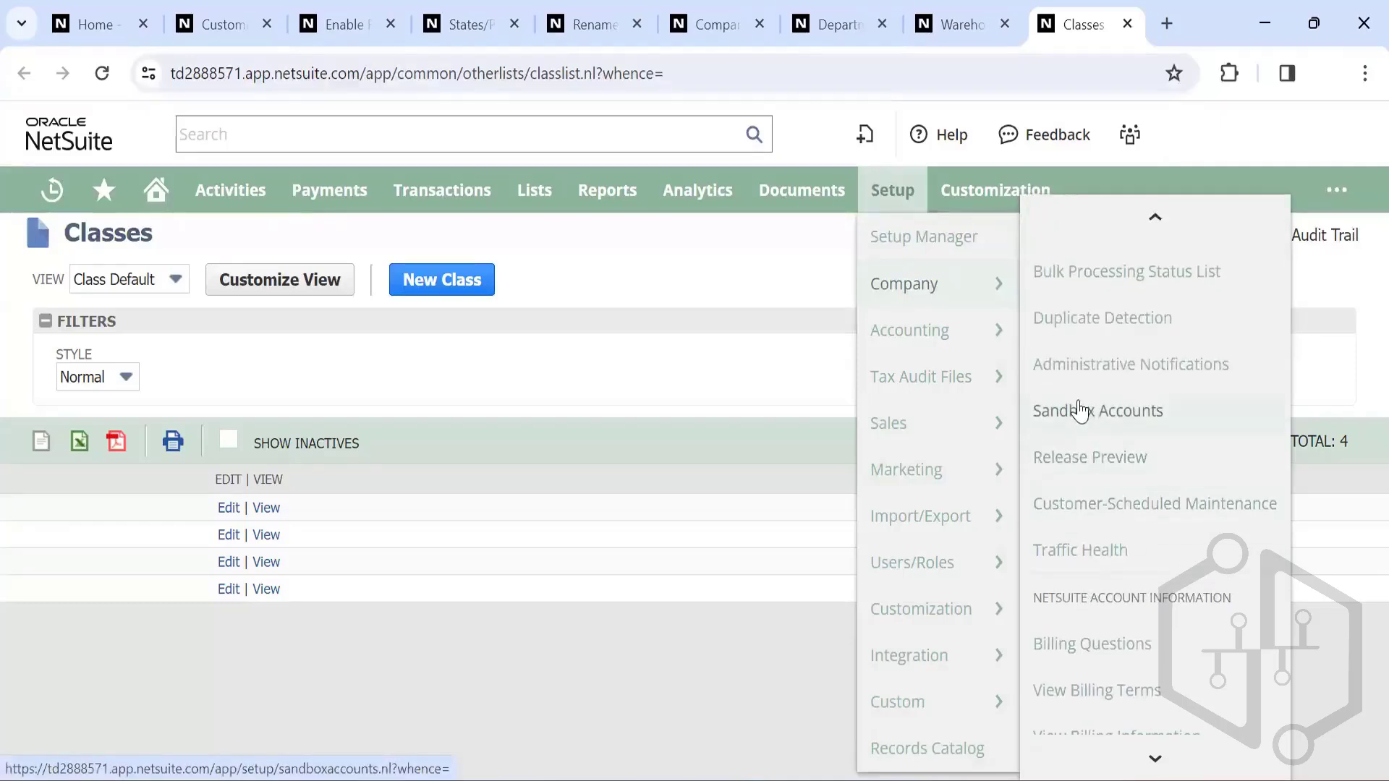
scroll(1088, 412, up, 1)
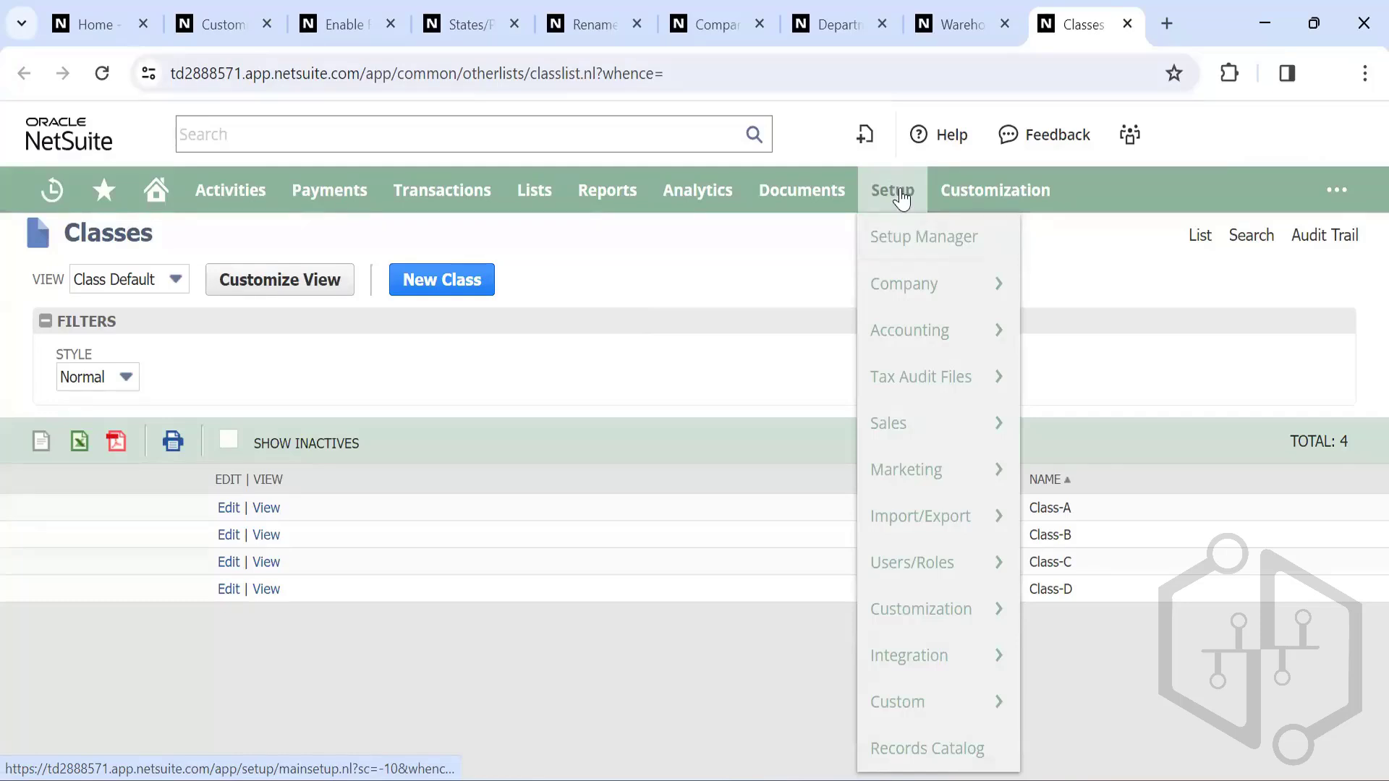
Step: Open the NetSuite account's billing information from the Company setup options
mouse_move(948, 289)
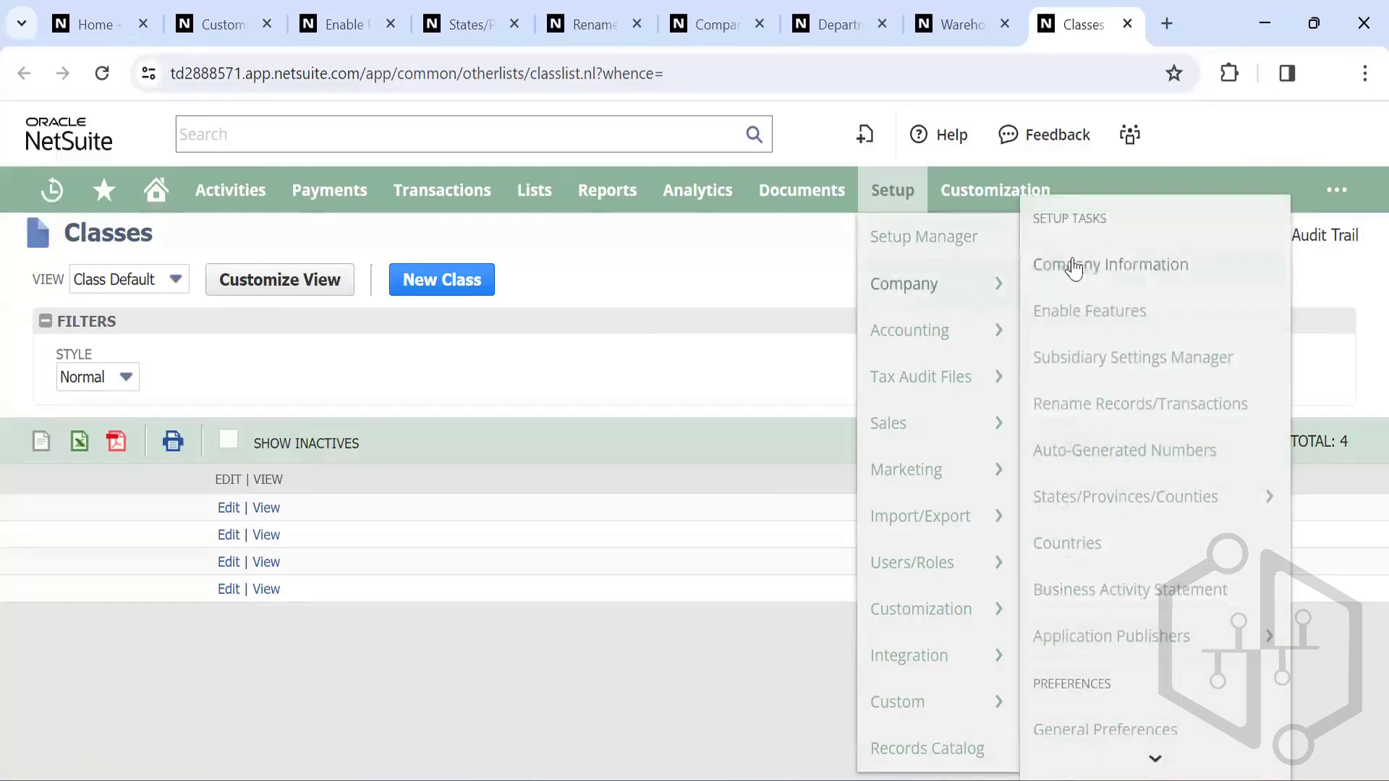
scroll(1132, 427, down, 8)
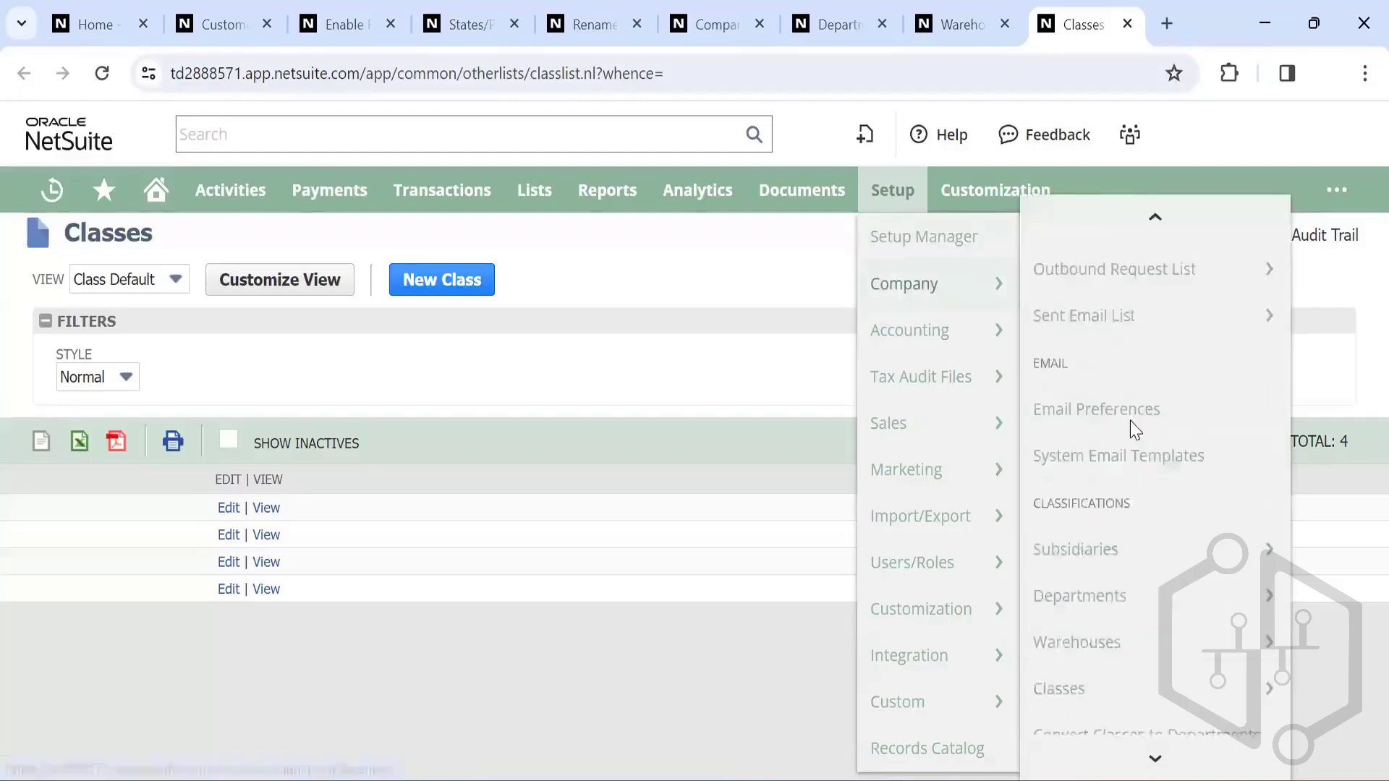
scroll(1130, 421, down, 3)
mouse_move(1132, 427)
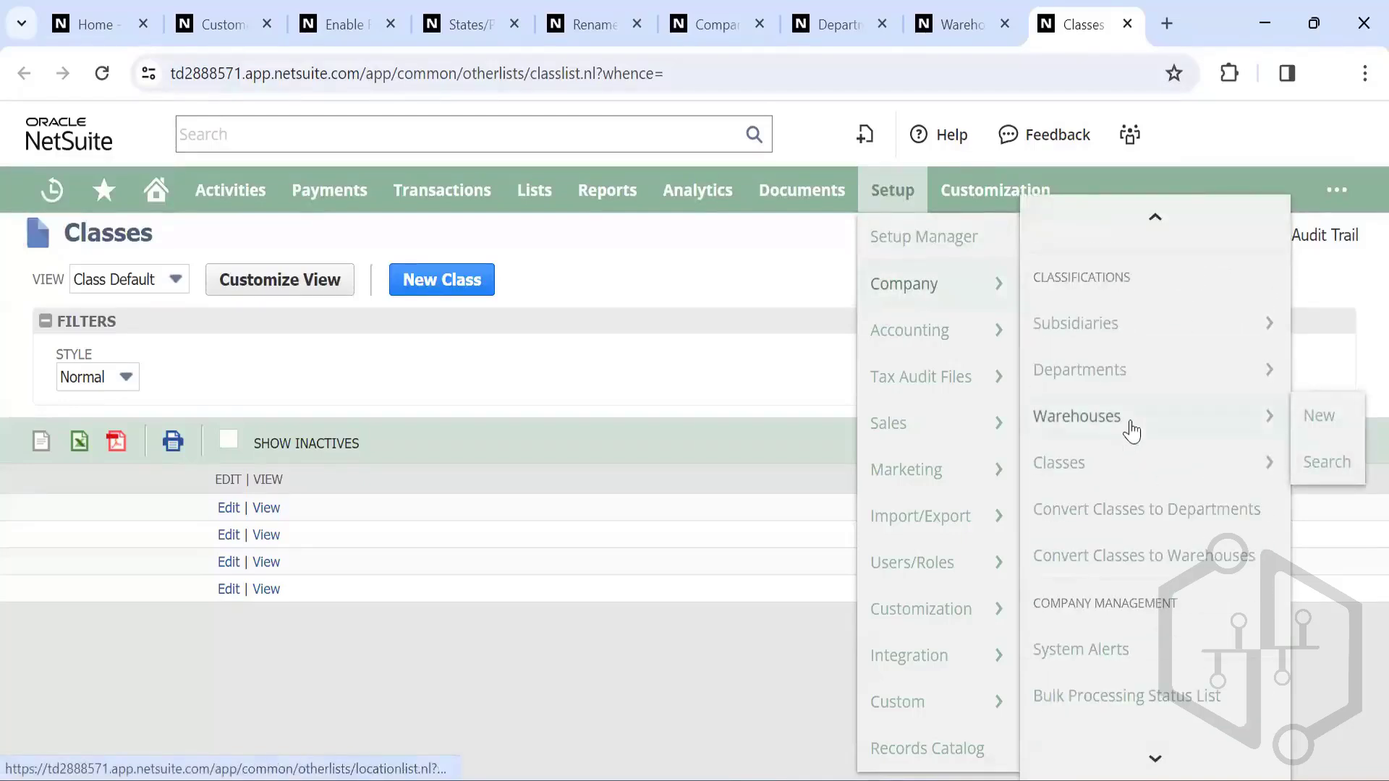
scroll(1132, 432, down, 10)
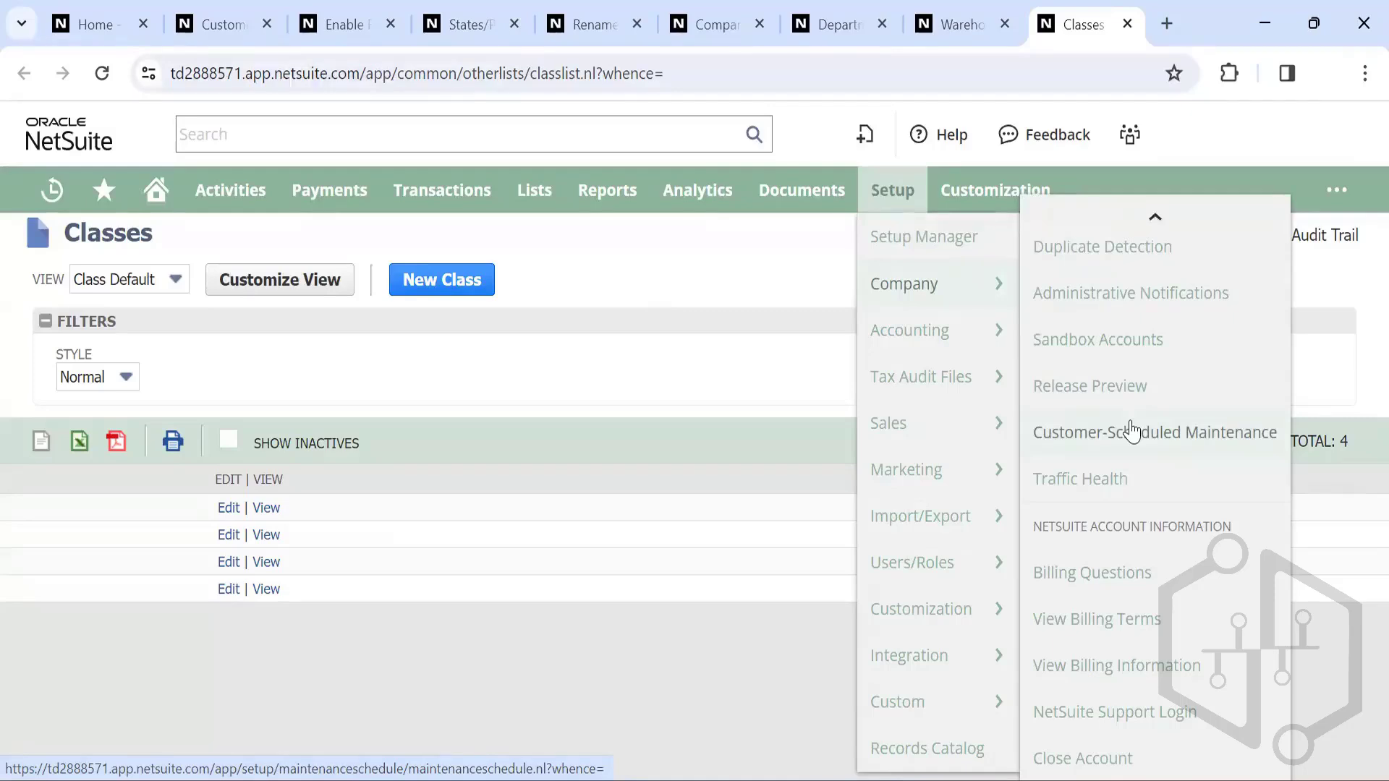
scroll(1134, 431, up, 2)
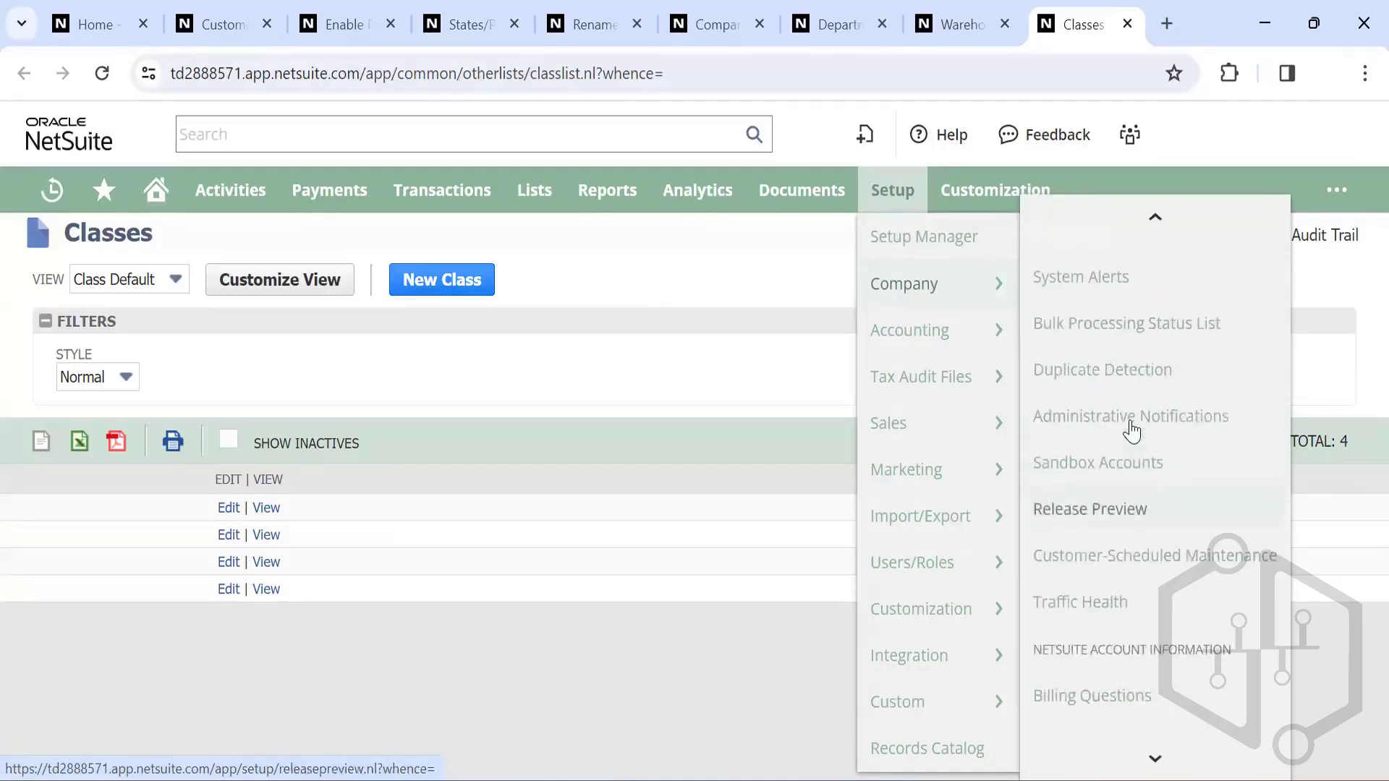
scroll(1126, 409, down, 2)
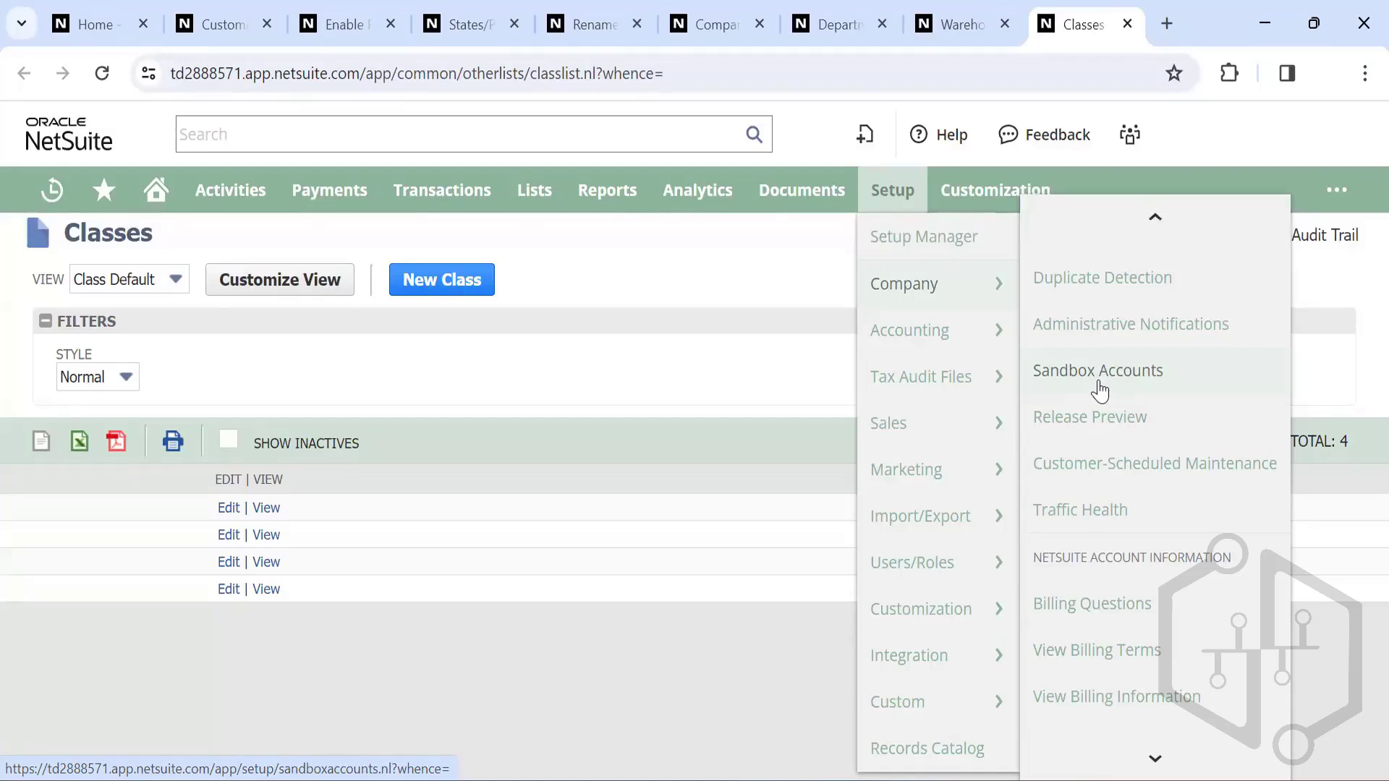
scroll(1121, 600, down, 1)
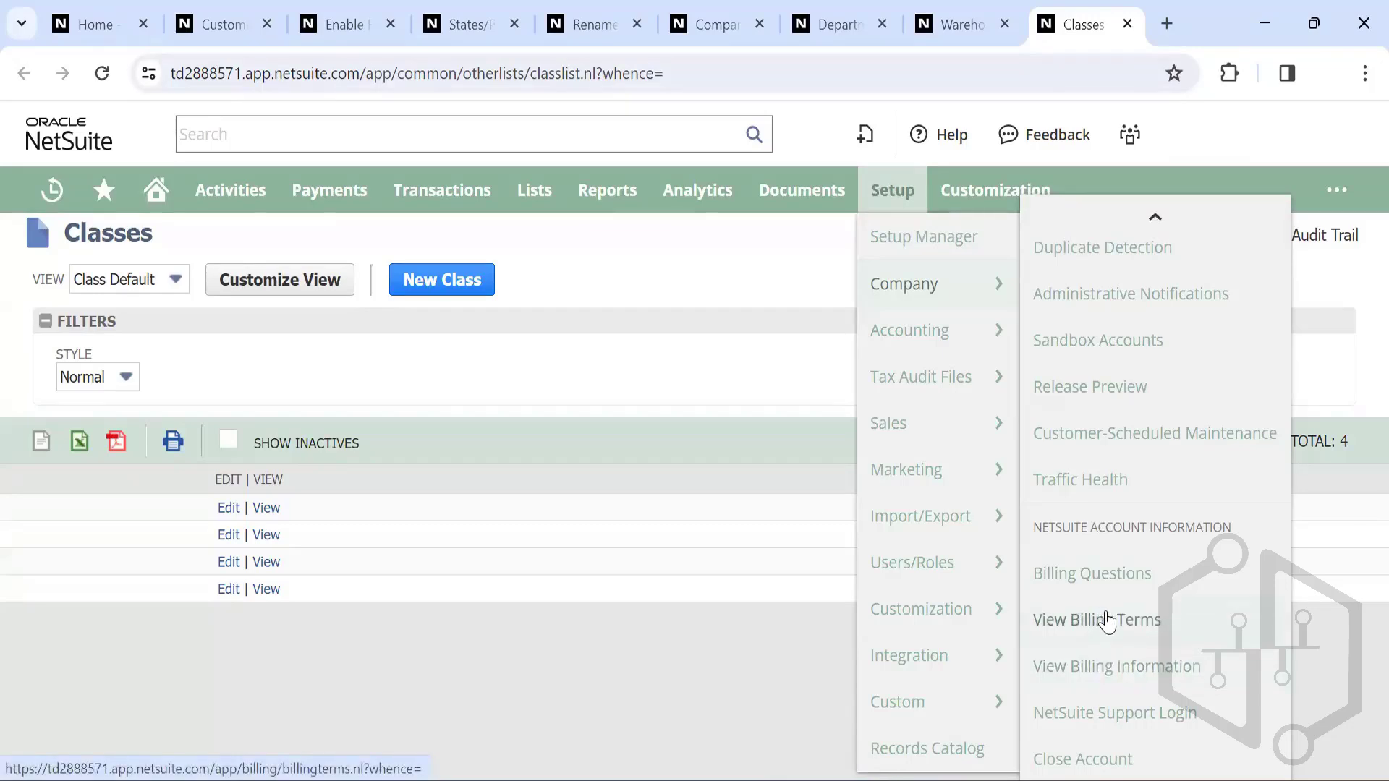
click(1109, 670)
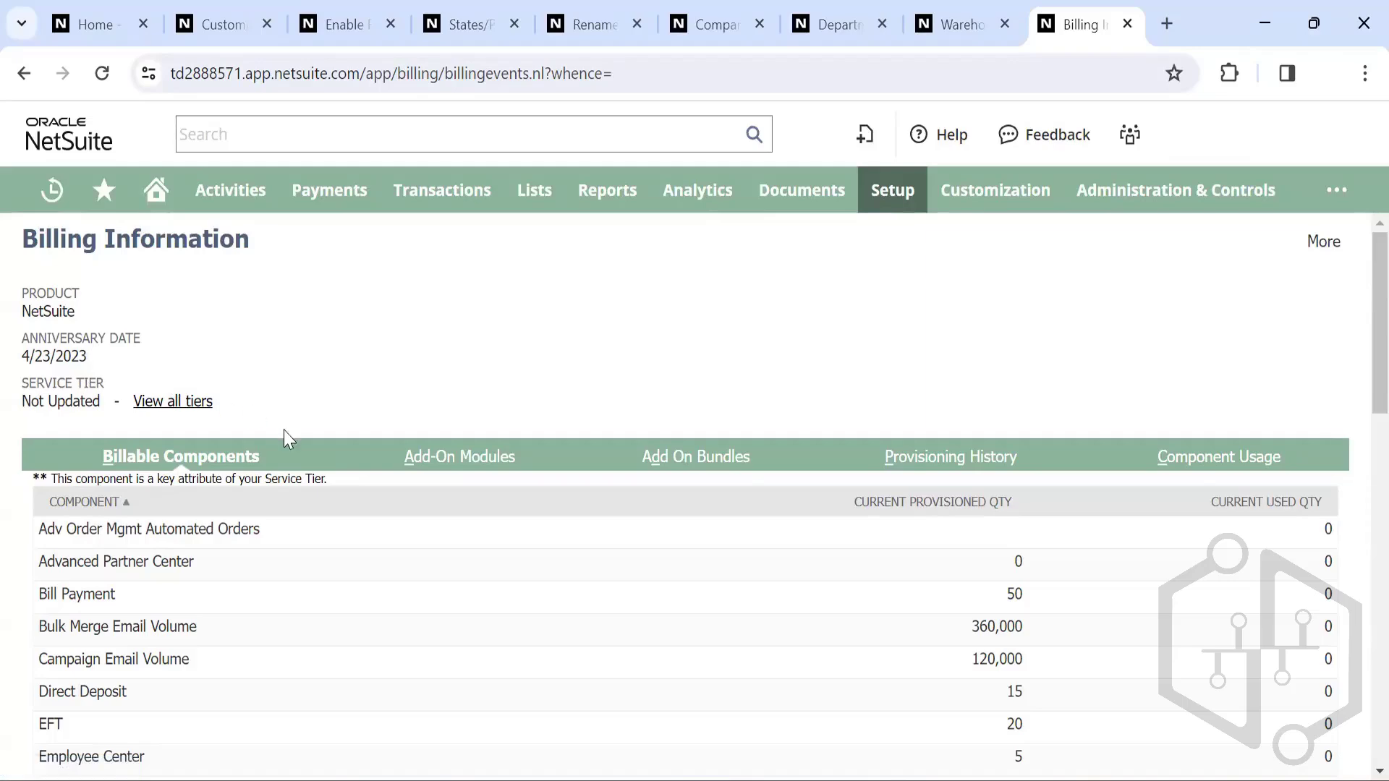
Step: Look through the billable components and their provisioned and used quantities on the Billing Information page
scroll(415, 500, down, 2)
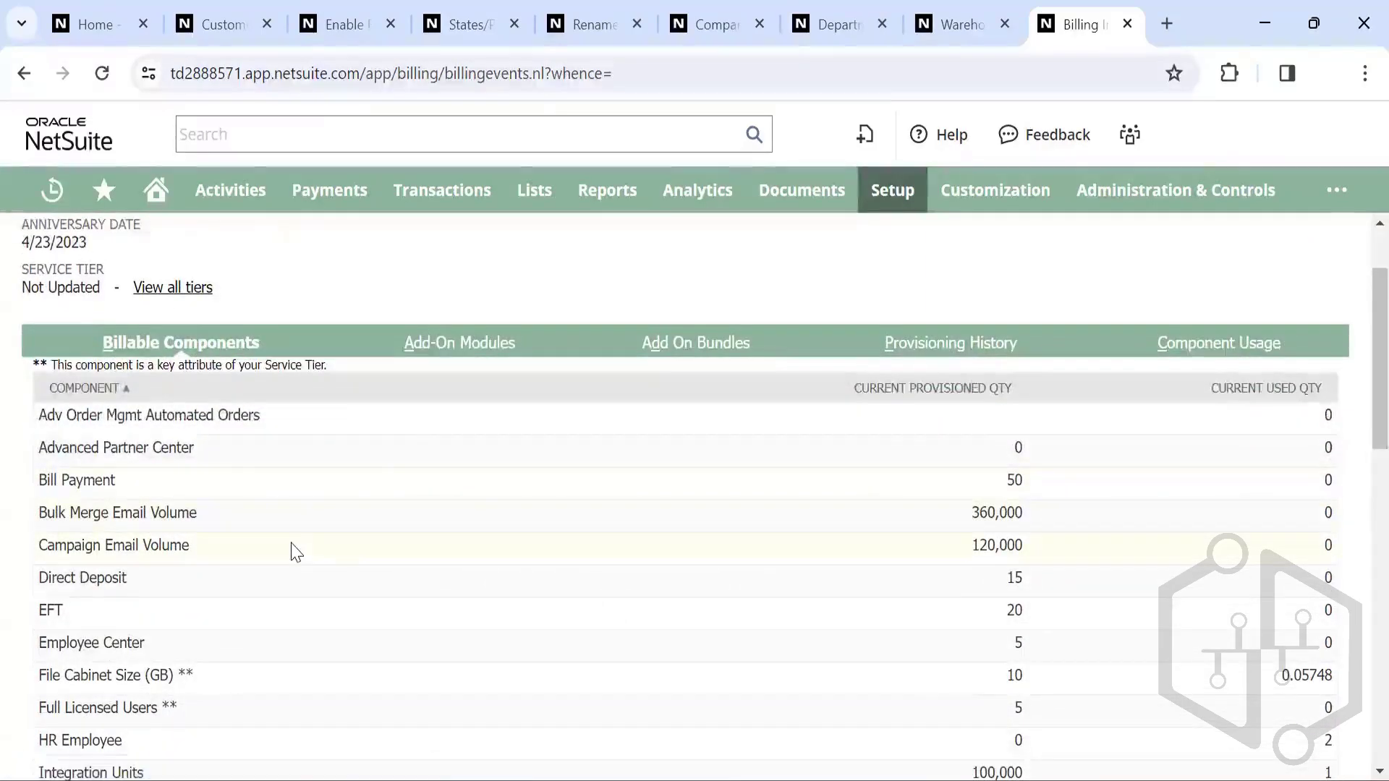
scroll(293, 550, down, 3)
scroll(293, 552, up, 5)
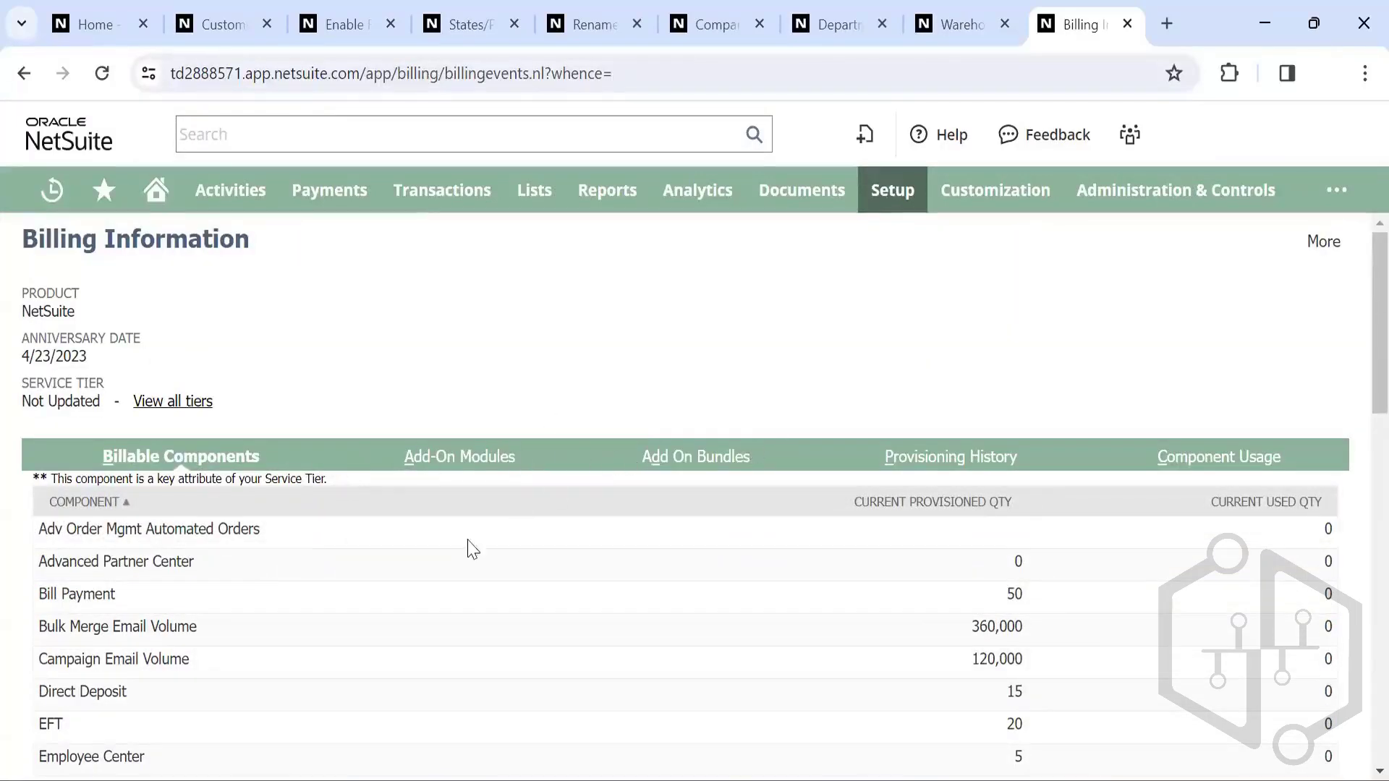
Step: Review the full billable components list again, comparing provisioned and used quantities for items such as File Cabinet Size and Full Licensed Users
scroll(396, 566, down, 7)
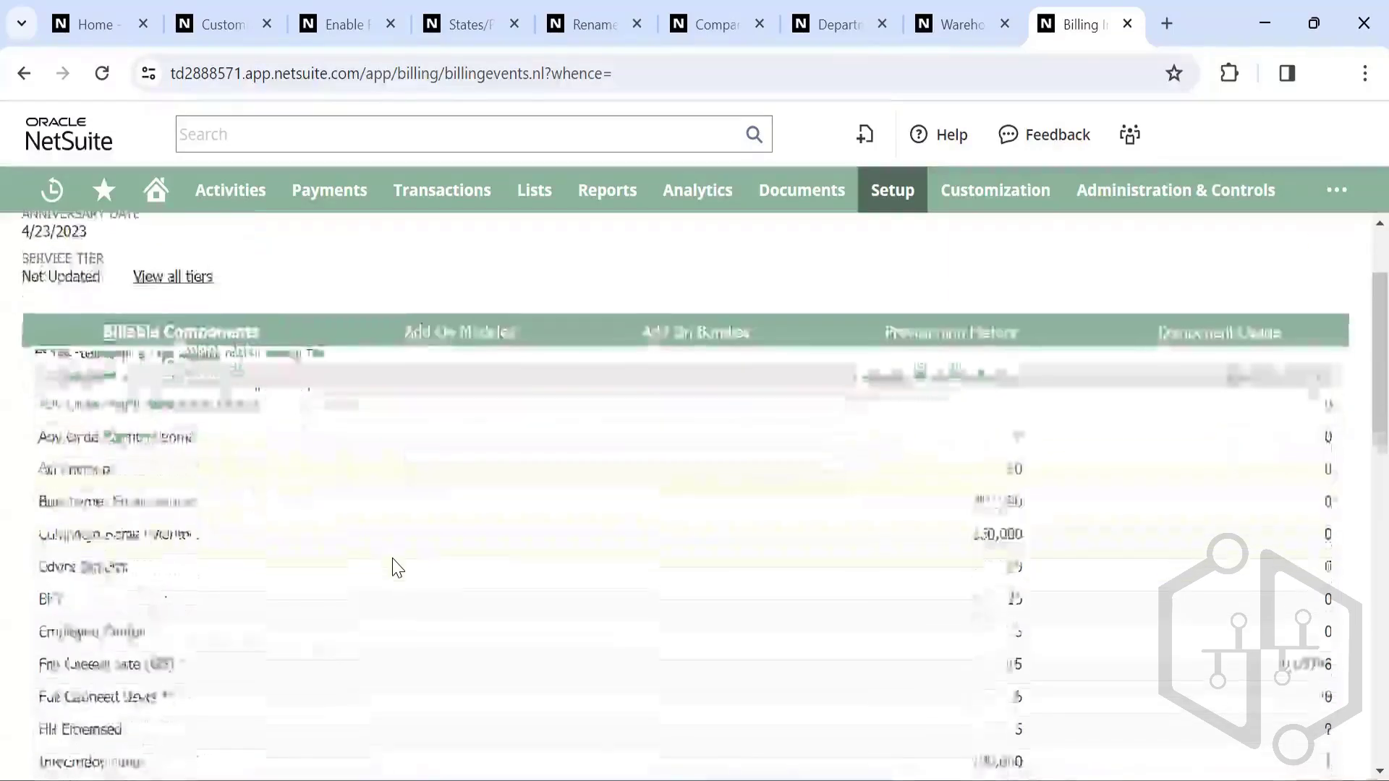
scroll(394, 564, up, 7)
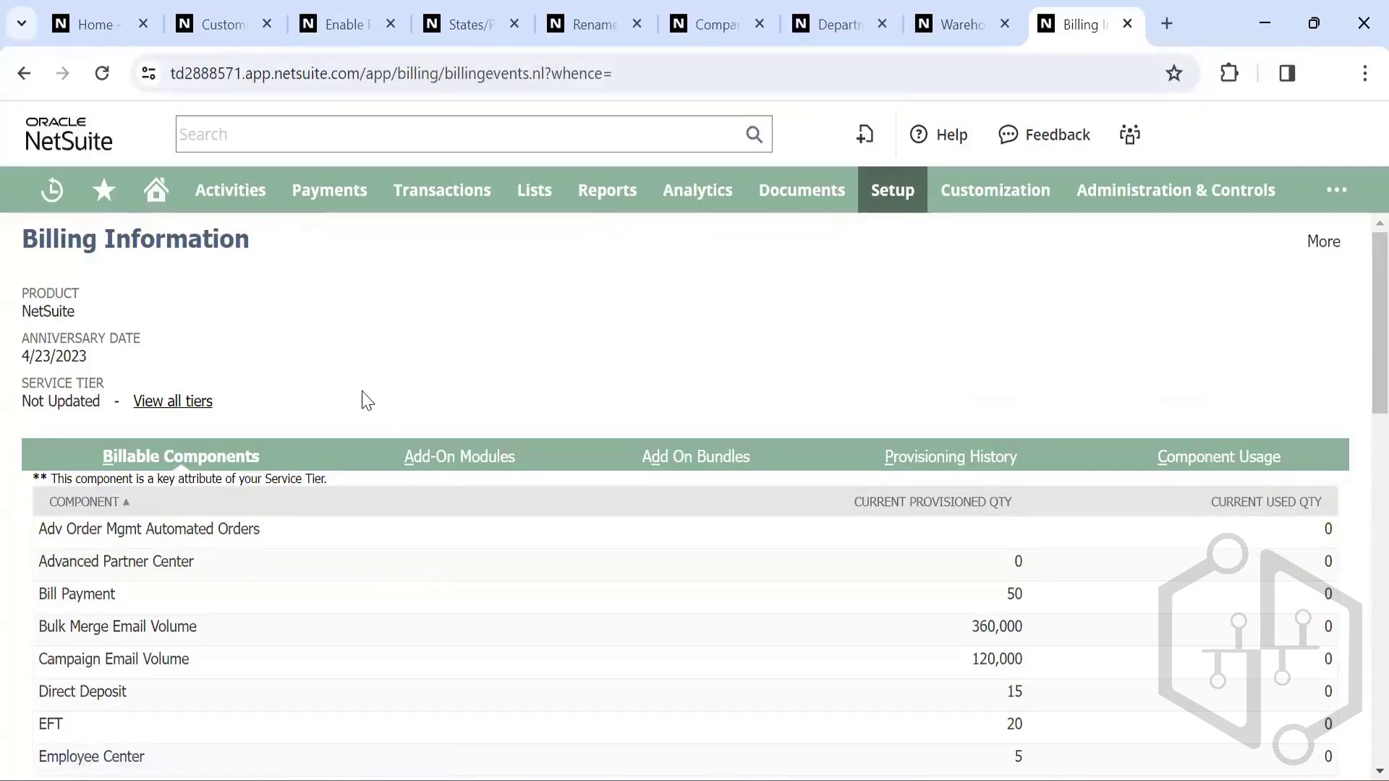
scroll(367, 401, down, 9)
scroll(367, 400, up, 10)
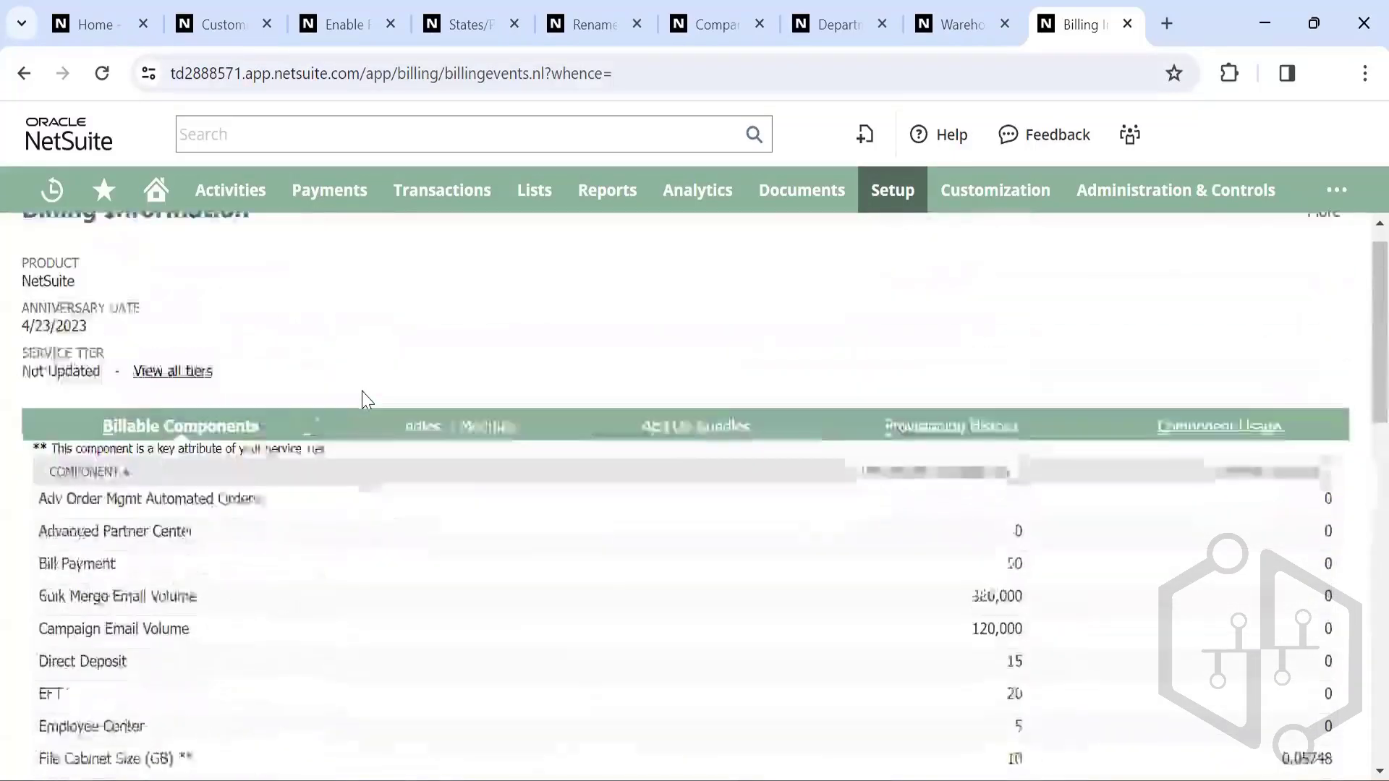
scroll(362, 399, down, 1)
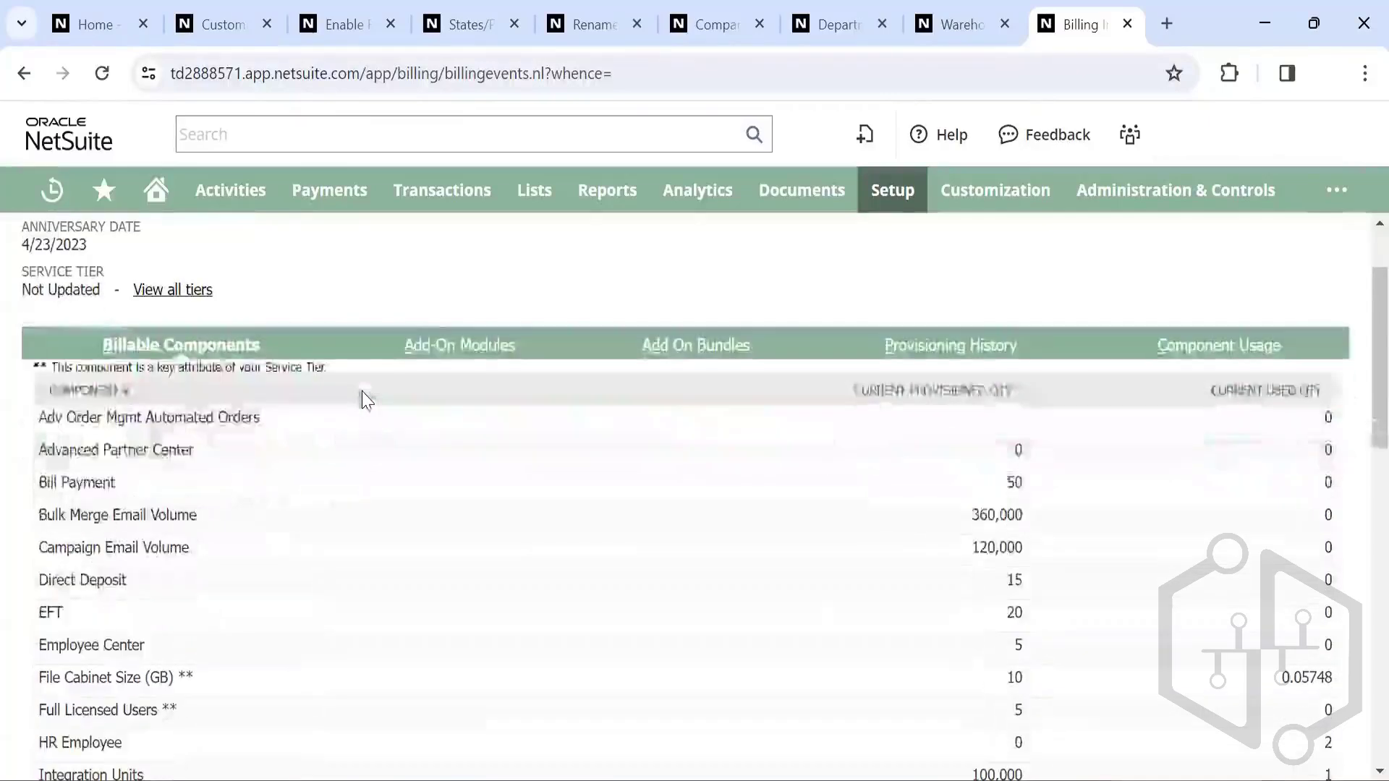
scroll(326, 486, up, 2)
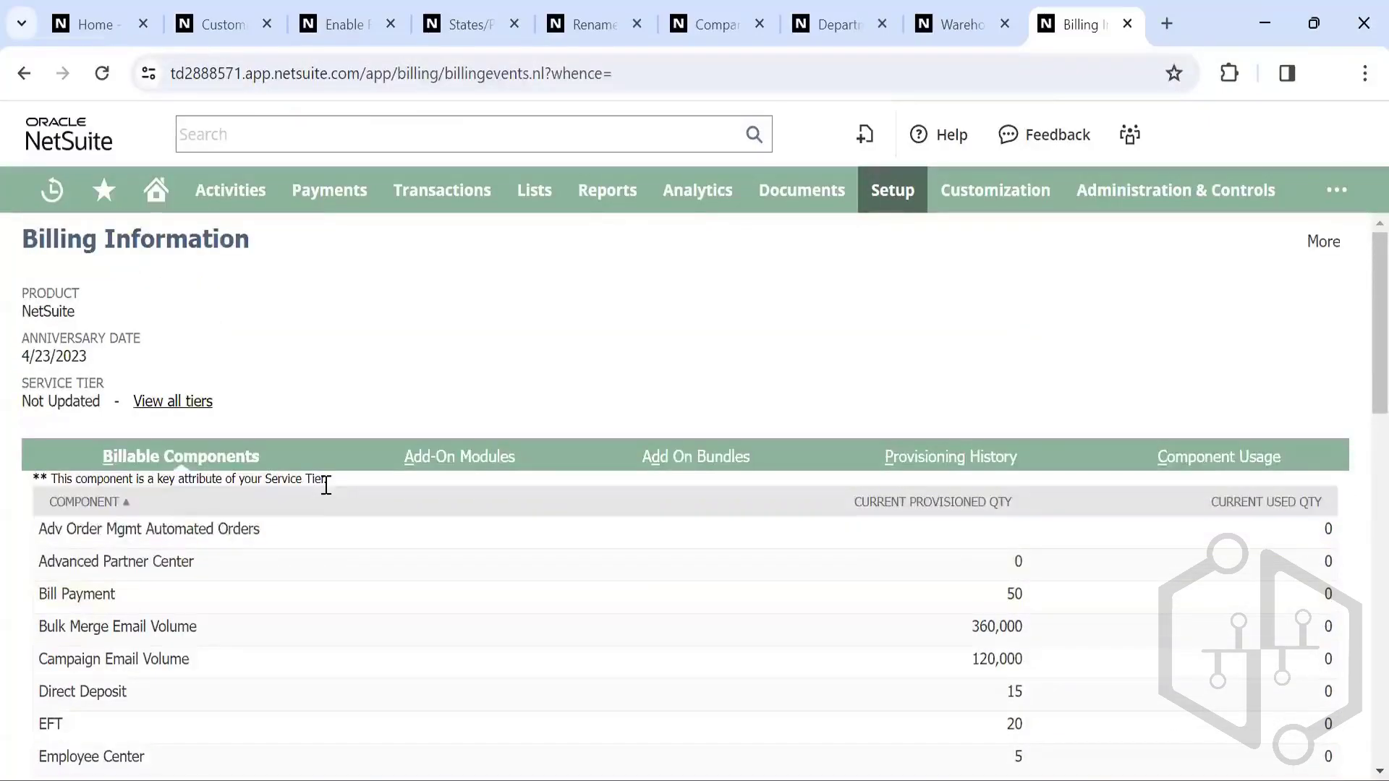
scroll(327, 485, down, 4)
scroll(330, 496, up, 3)
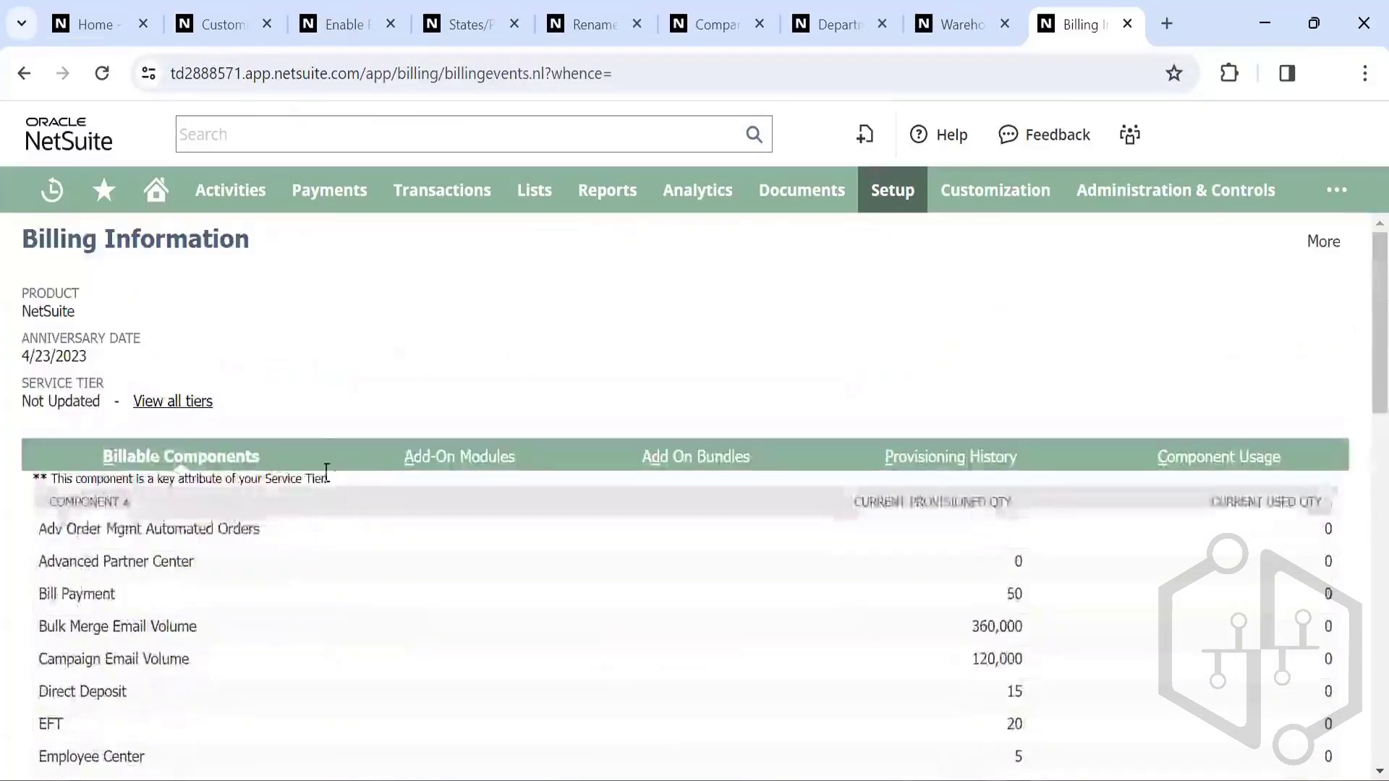
scroll(324, 452, down, 3)
scroll(324, 454, down, 5)
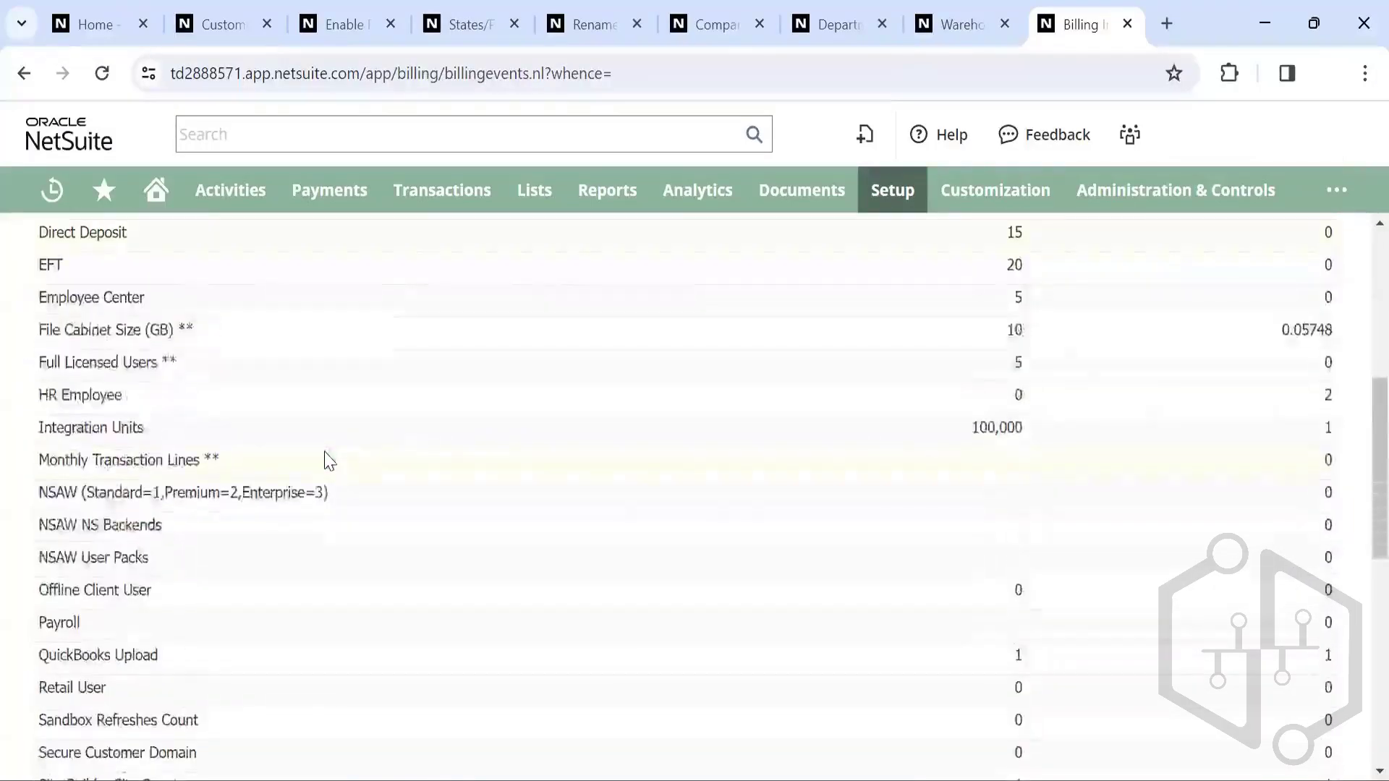
scroll(325, 454, up, 5)
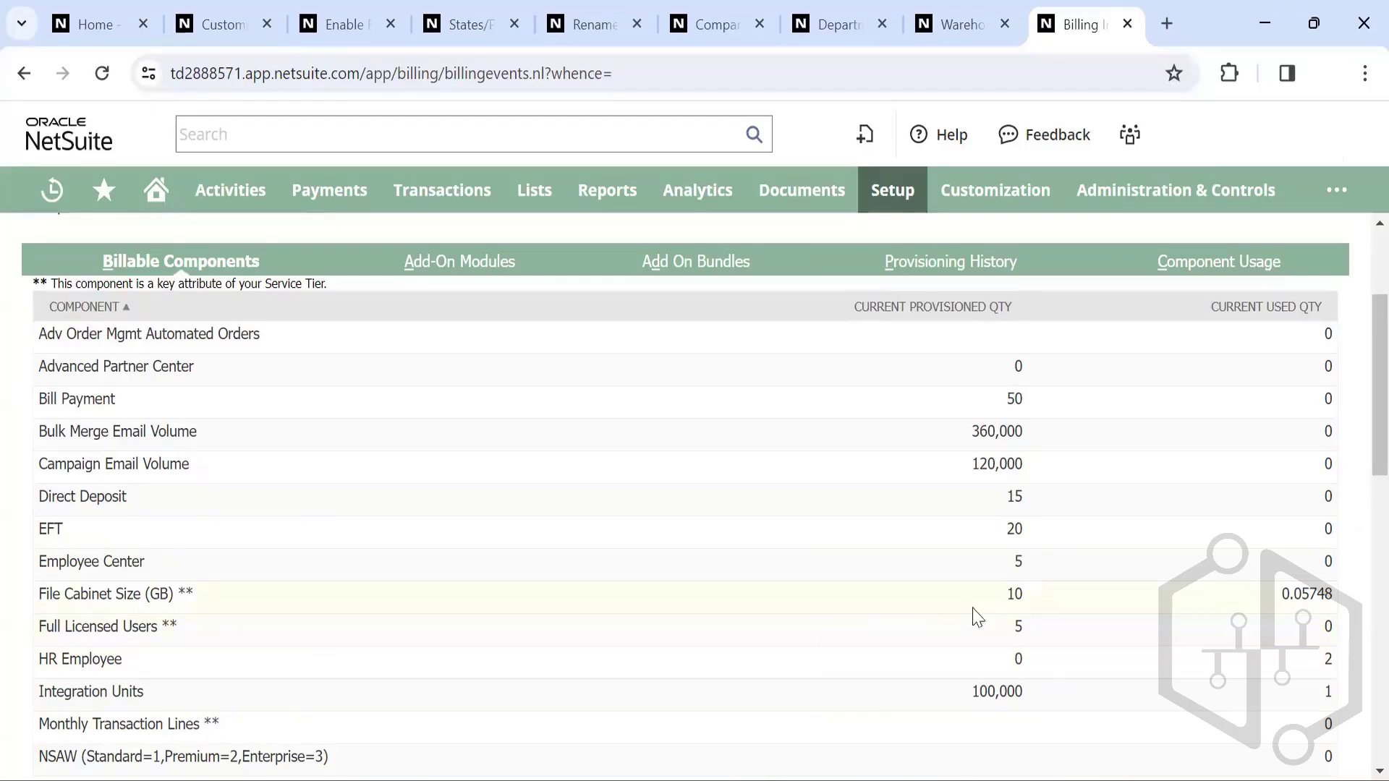
scroll(431, 546, down, 2)
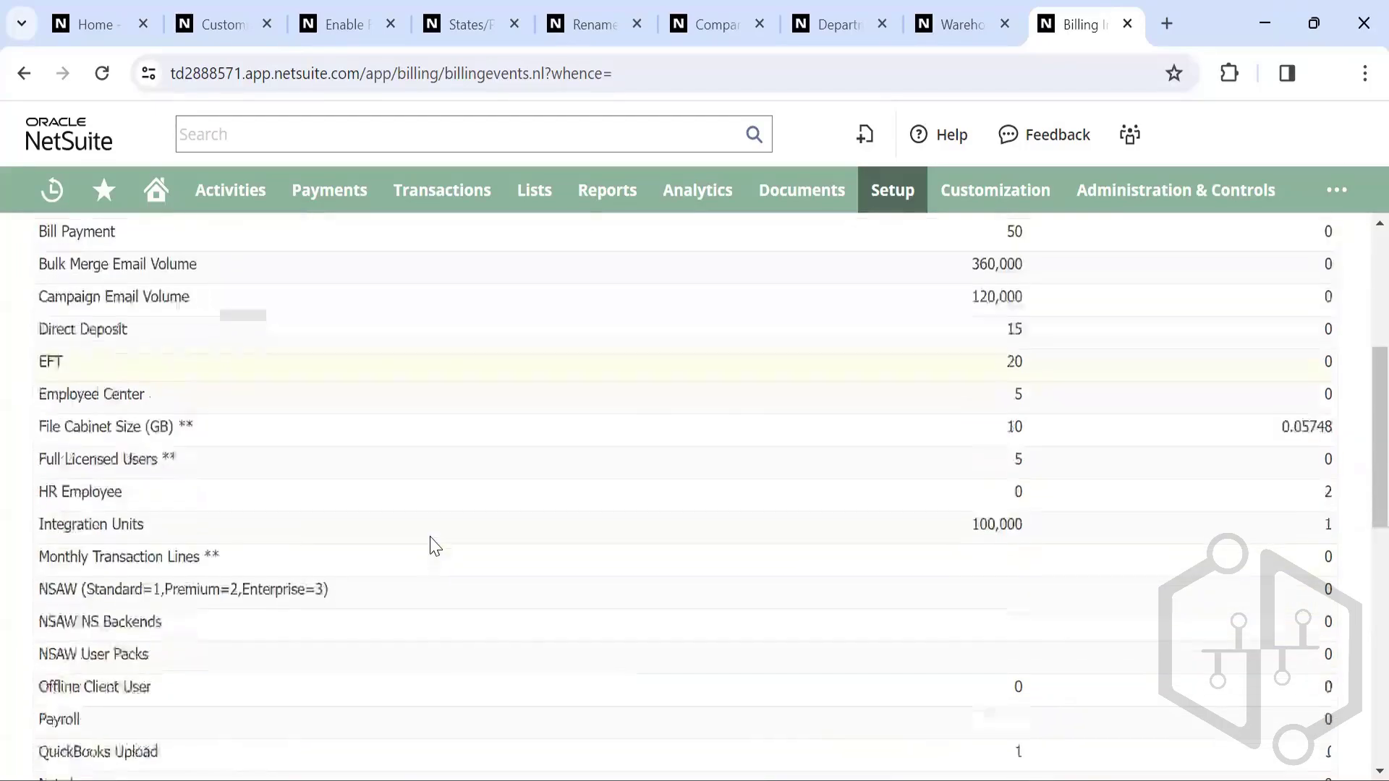
scroll(431, 545, up, 5)
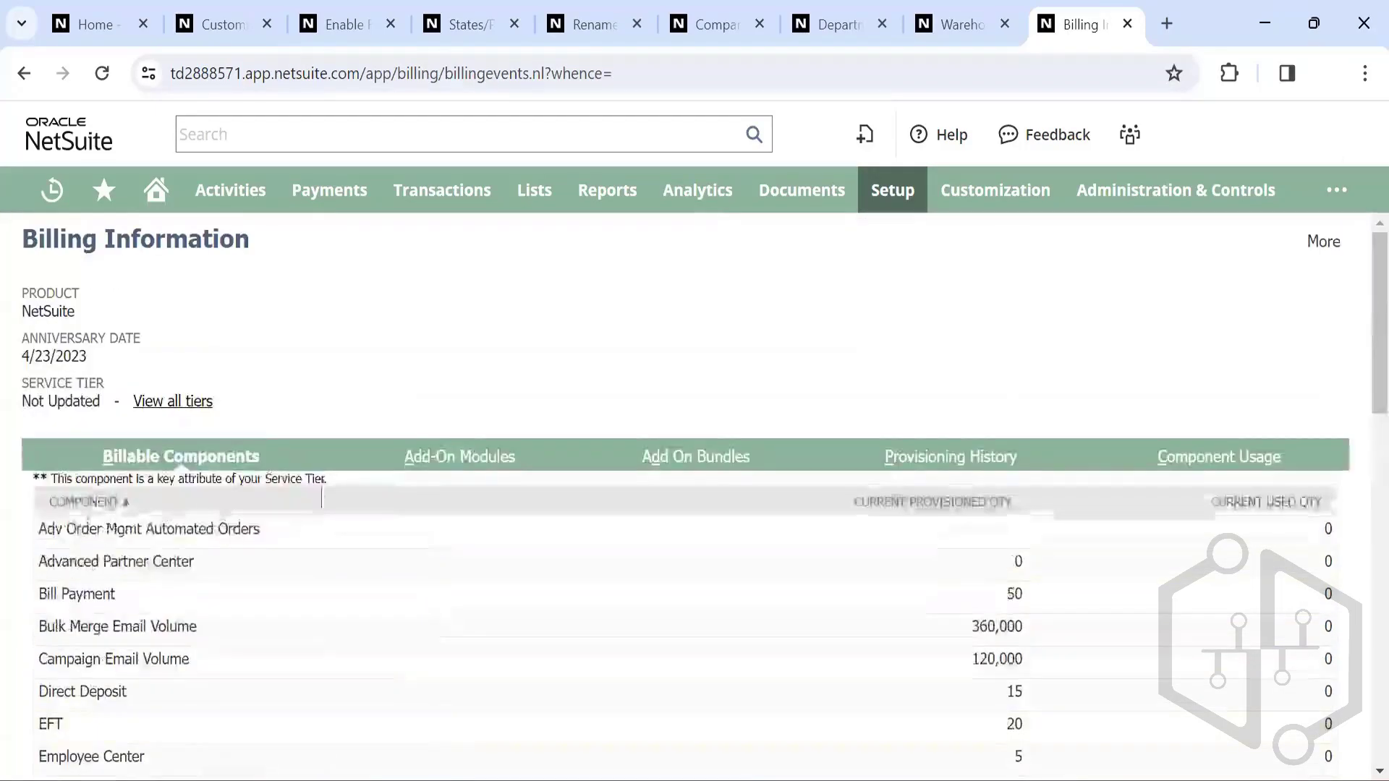
Step: Show the add-on modules in the billing information and look through their enabled status and descriptions
click(452, 463)
scroll(457, 607, down, 3)
scroll(457, 607, up, 3)
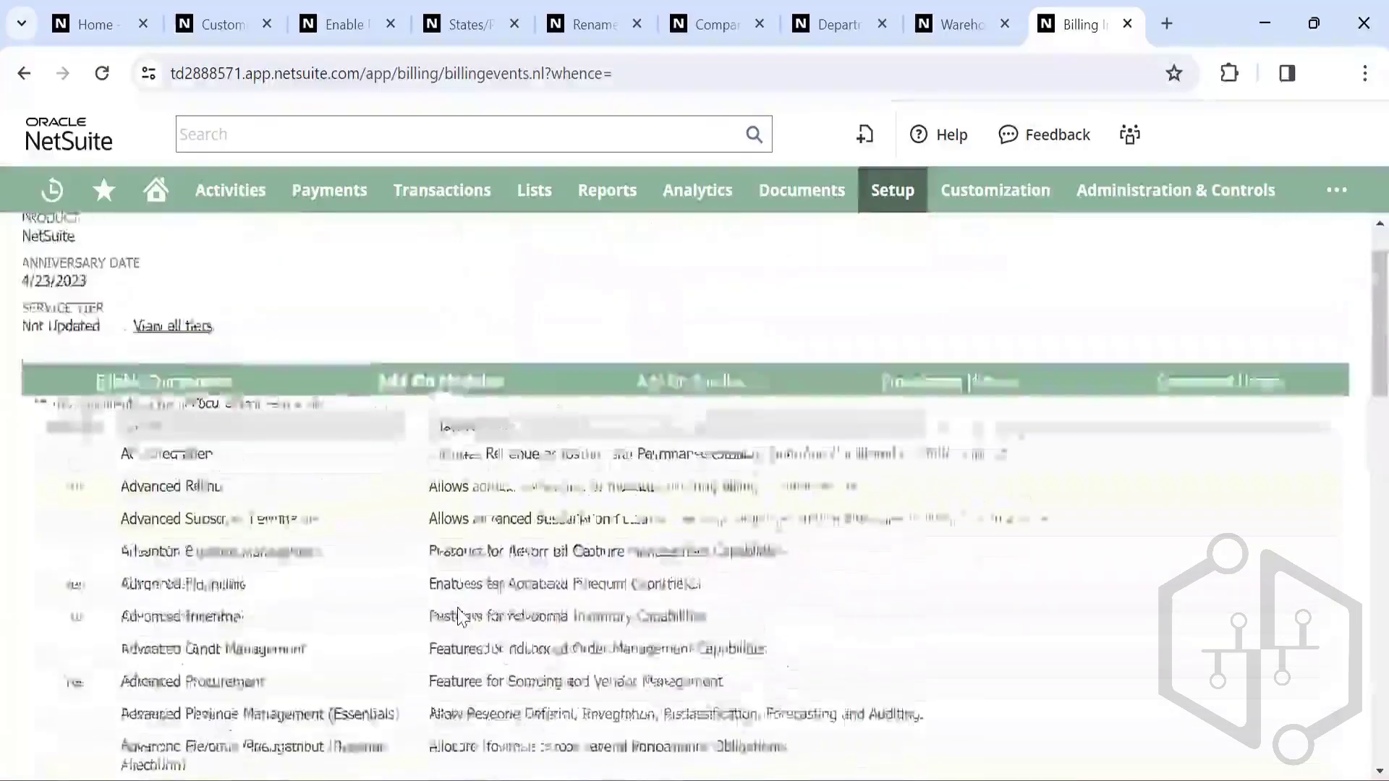
scroll(457, 607, down, 4)
scroll(459, 611, down, 5)
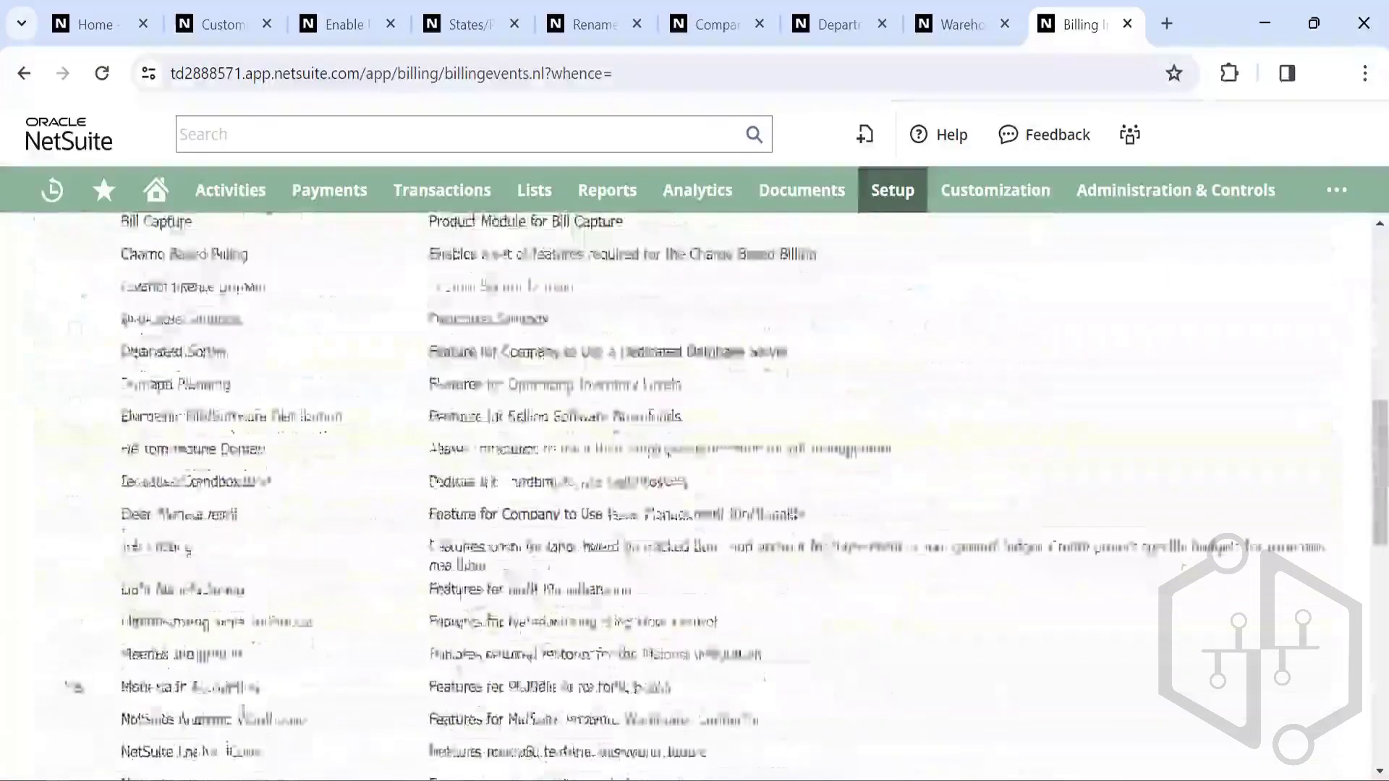
scroll(297, 578, down, 3)
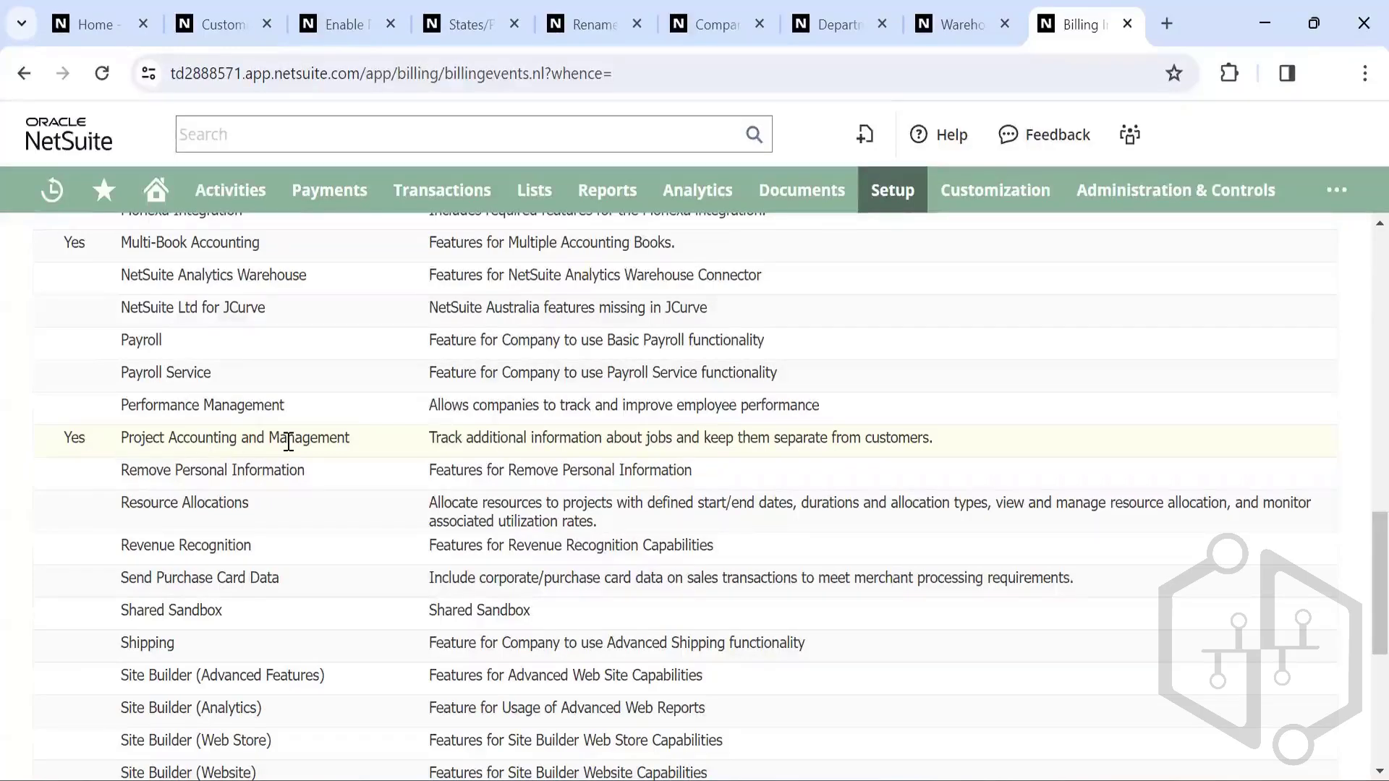
scroll(393, 388, up, 10)
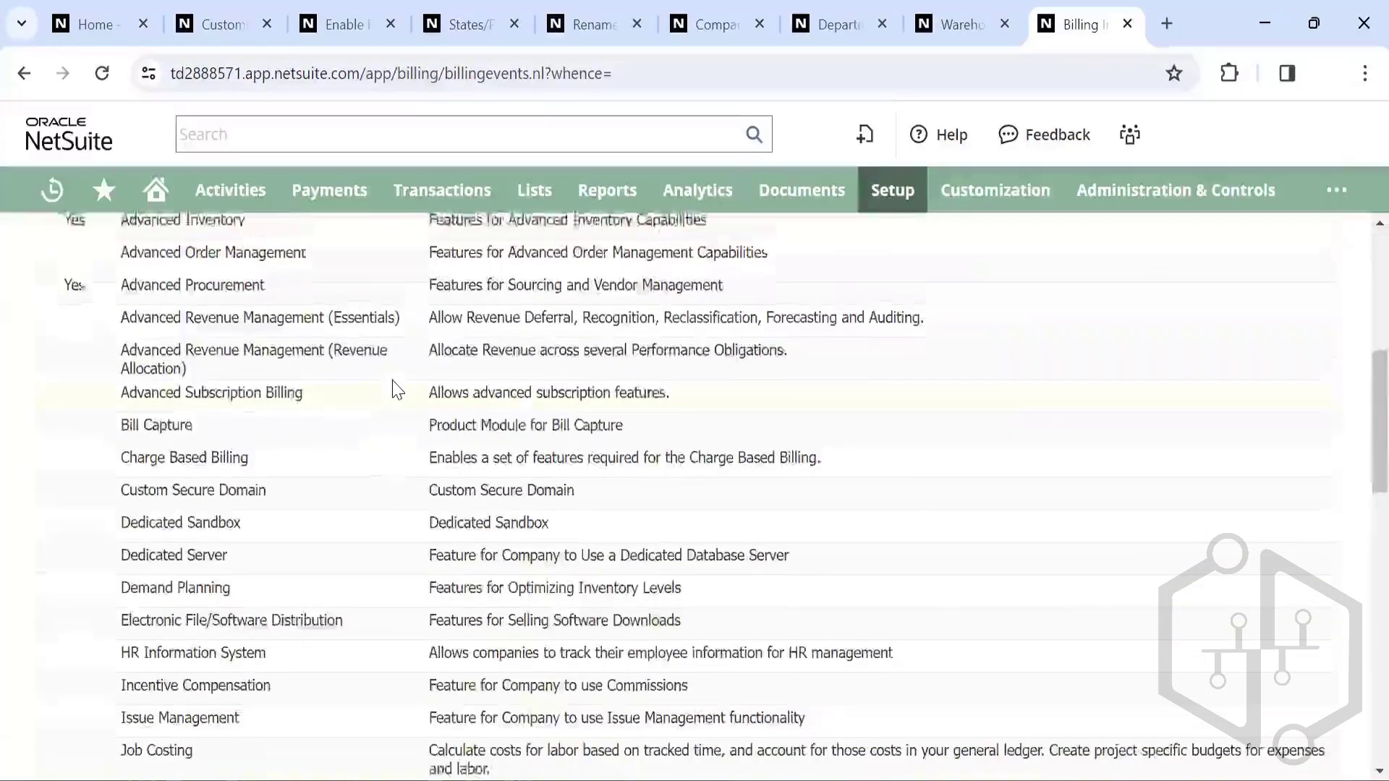
scroll(397, 390, up, 5)
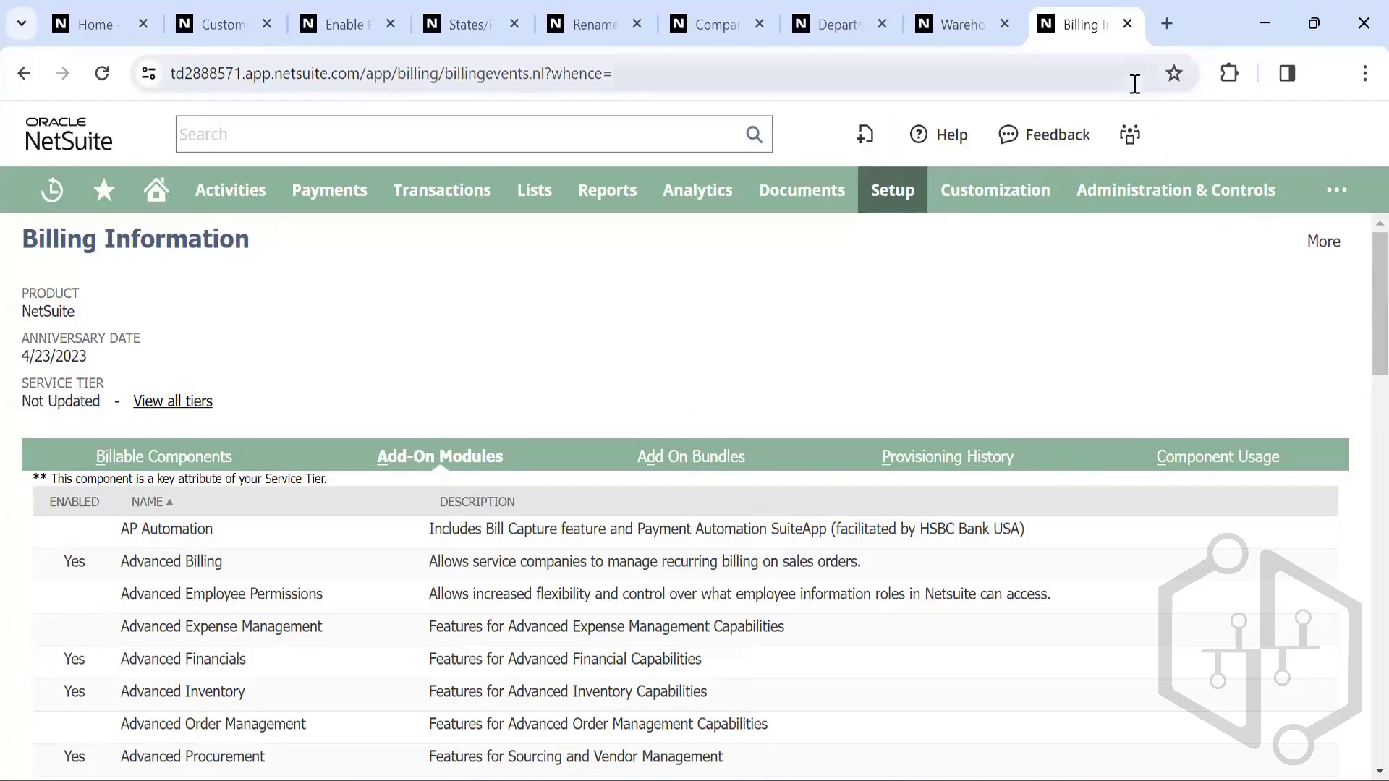
Step: Examine the Company and Accounting setup options, including the Manage G/L entries and the accounting preferences
mouse_move(896, 193)
mouse_move(930, 283)
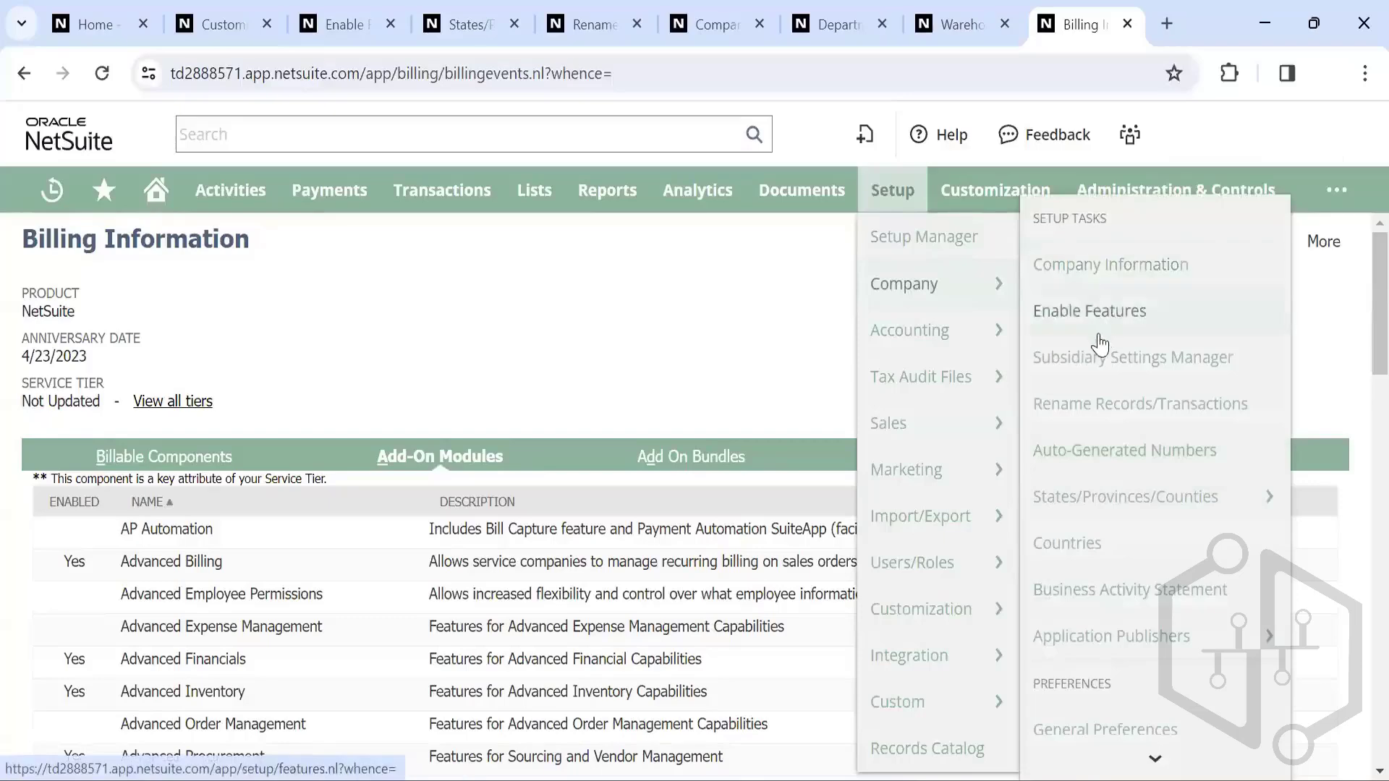
scroll(1119, 357, down, 5)
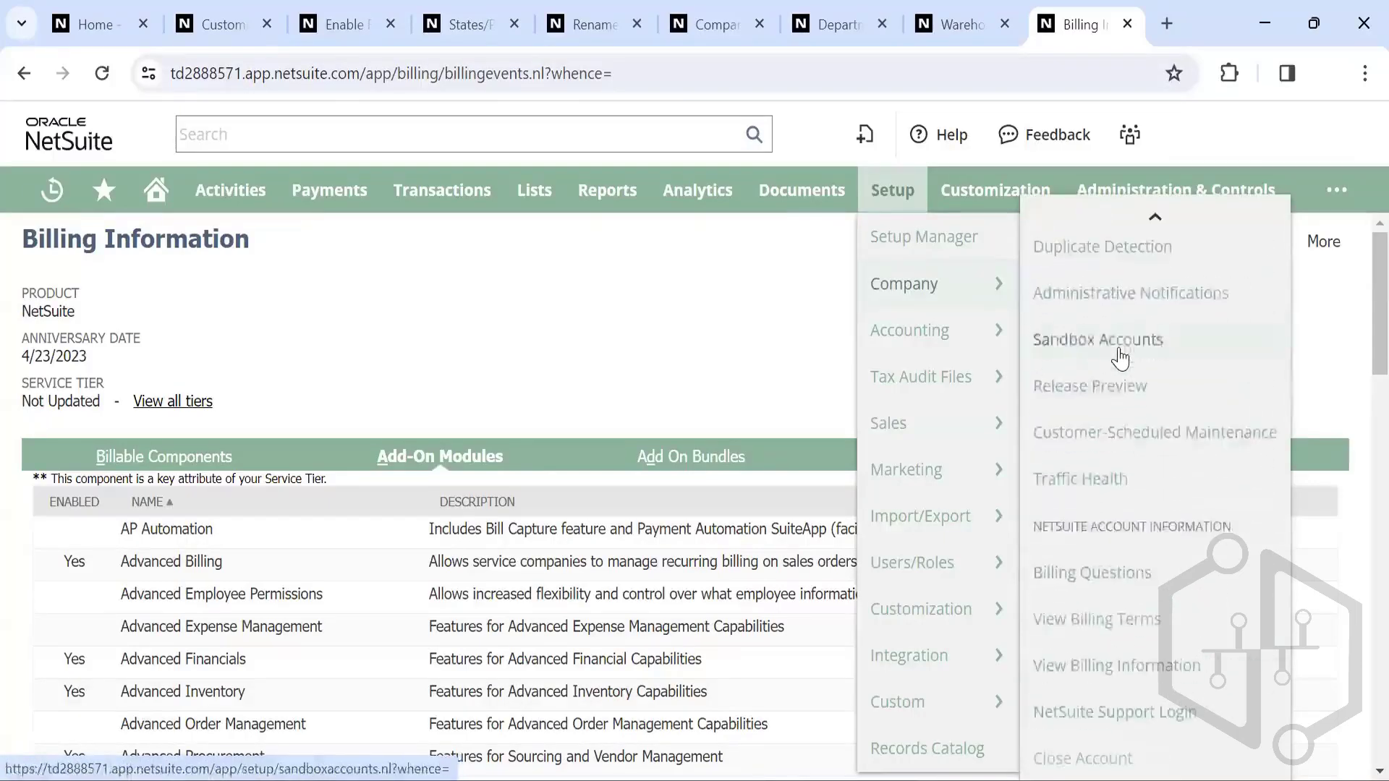
scroll(1119, 358, up, 10)
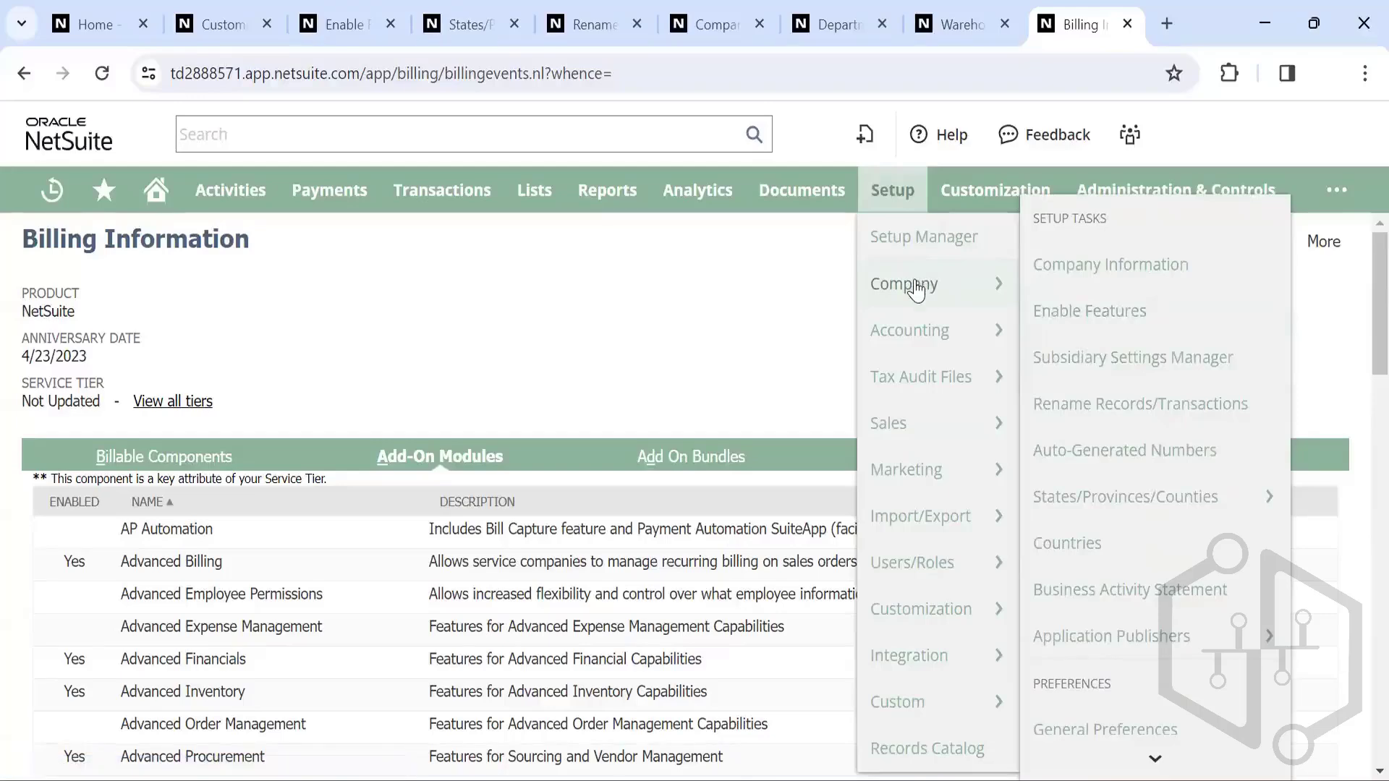
mouse_move(922, 334)
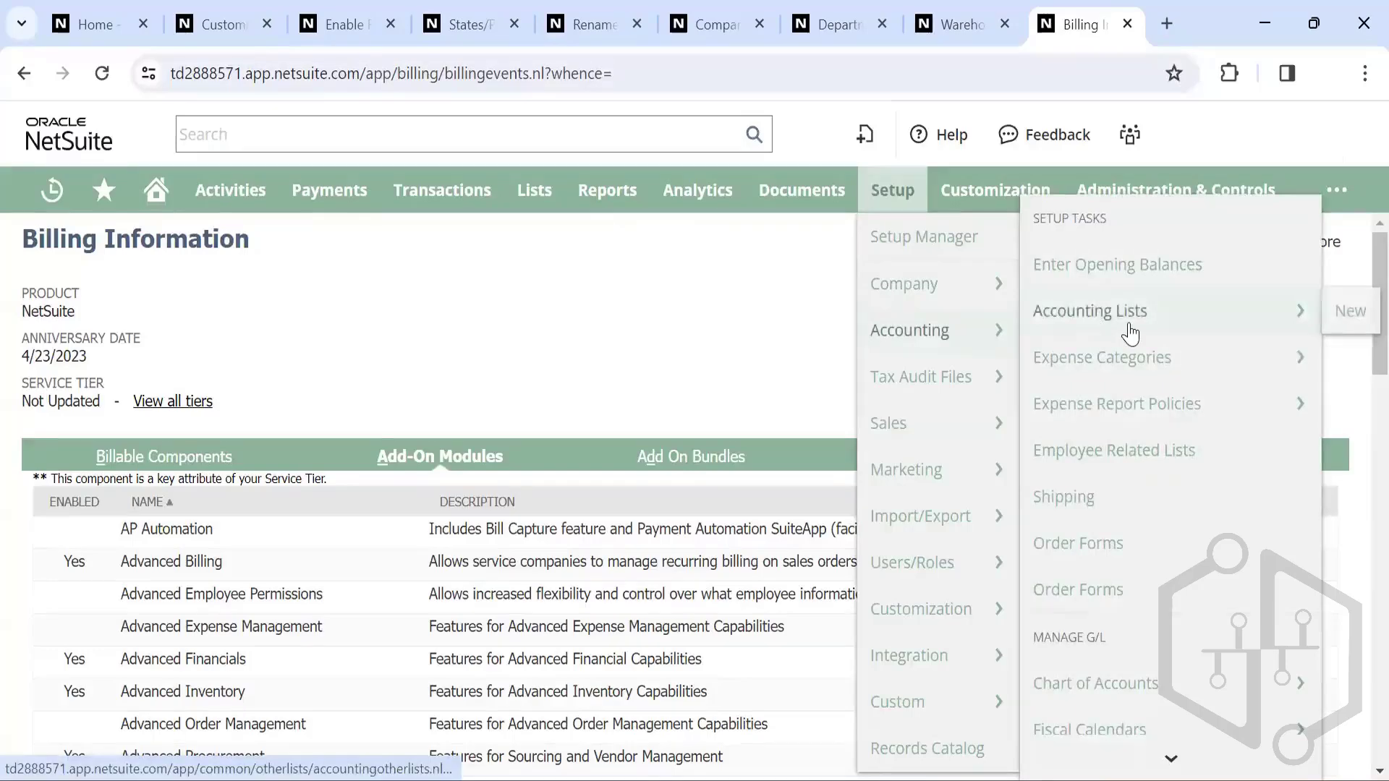
scroll(1130, 334, down, 2)
scroll(1130, 334, up, 2)
scroll(1130, 334, down, 2)
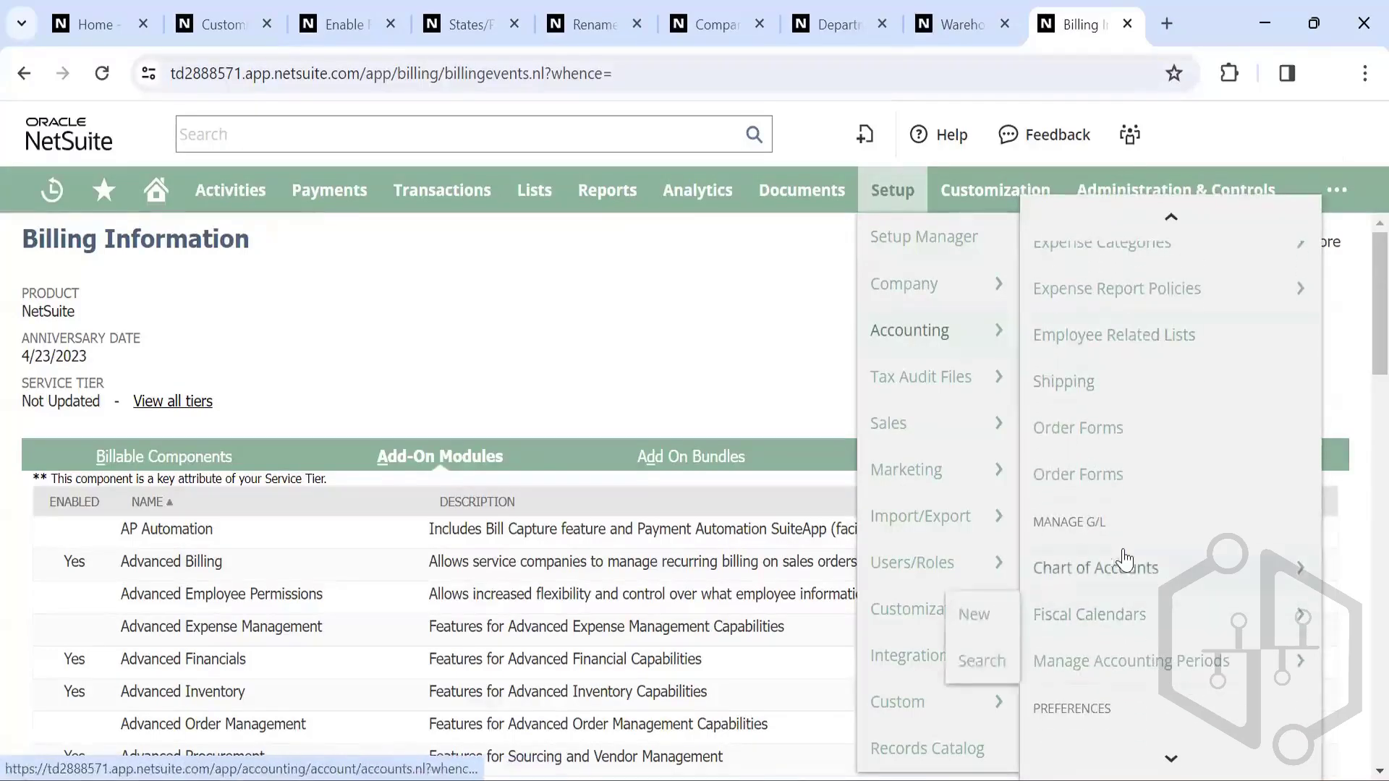
scroll(1088, 290, up, 2)
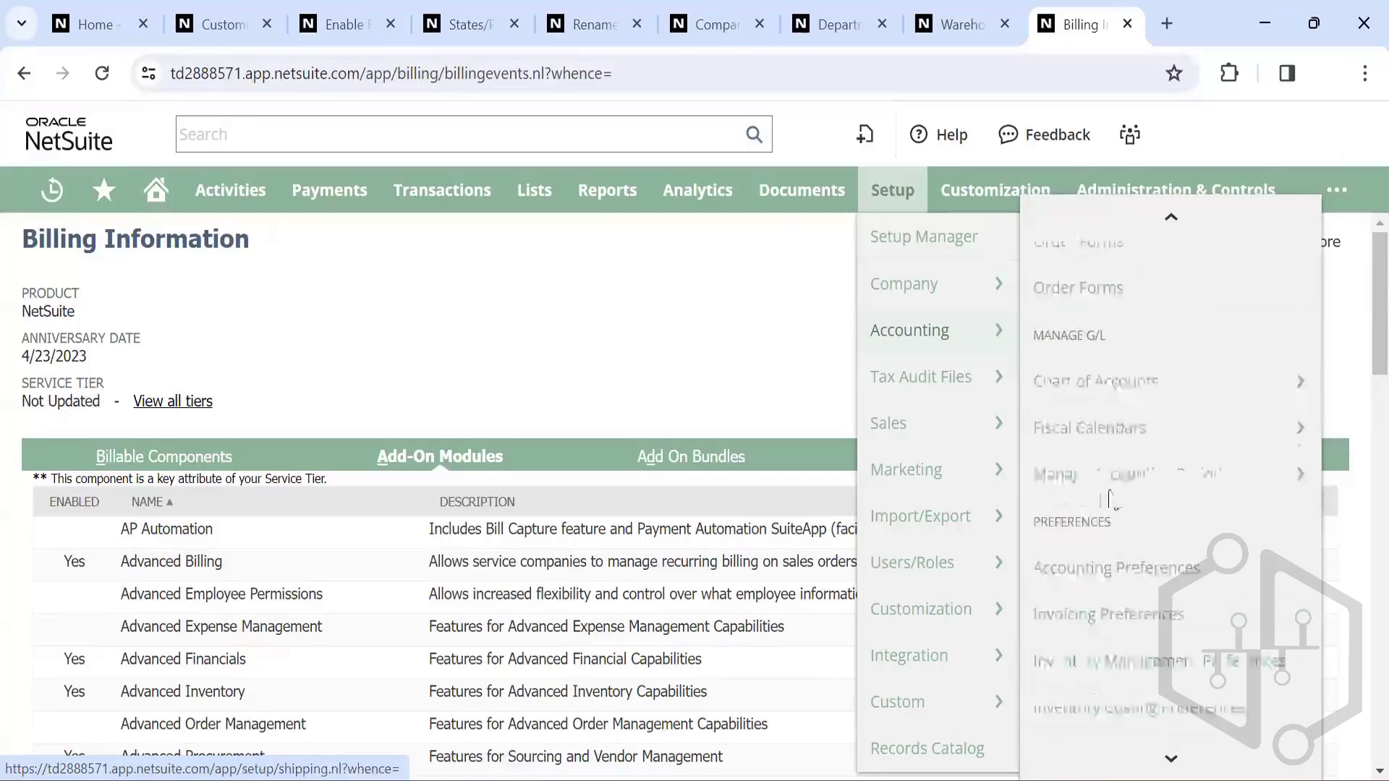
scroll(1110, 492, down, 4)
mouse_move(1128, 390)
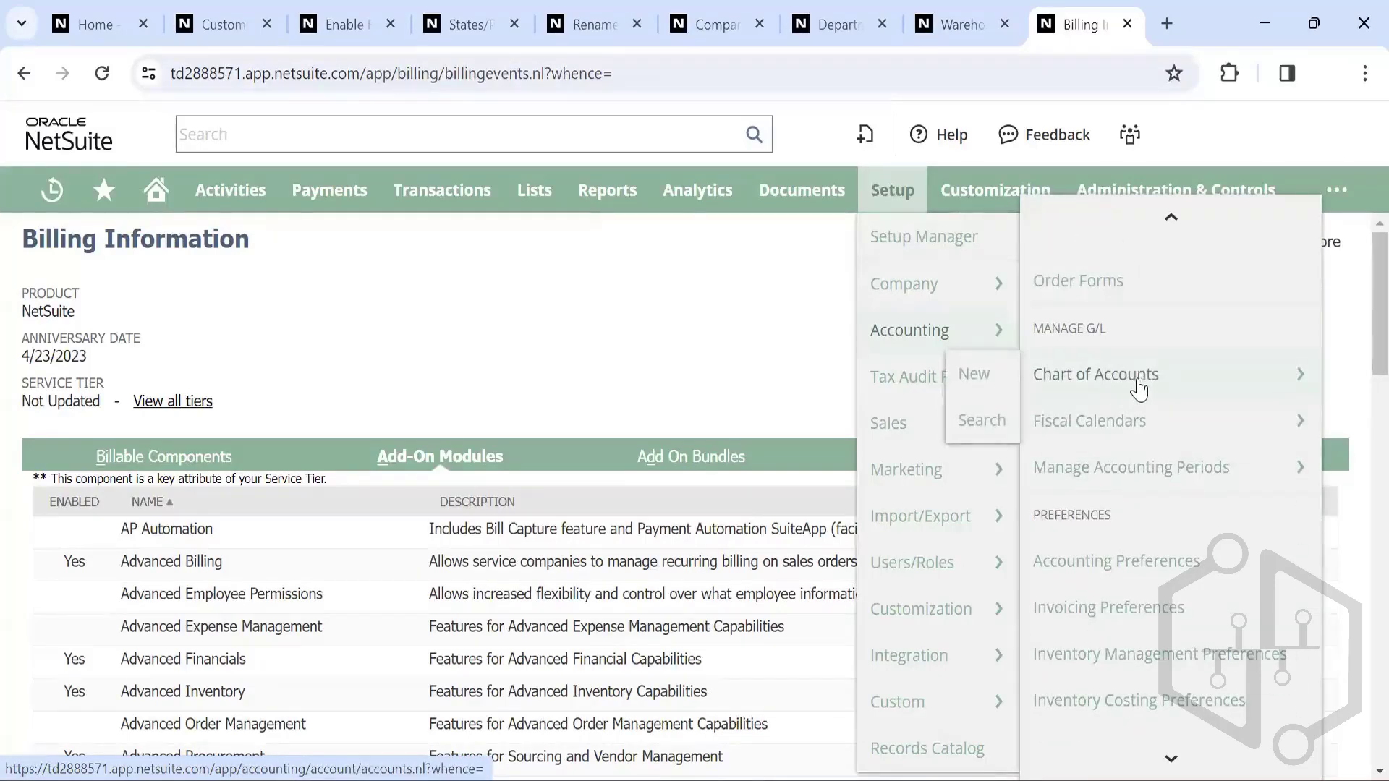
Step: Open the Fiscal Calendars list from the Accounting setup options and start a new fiscal calendar record
mouse_move(534, 190)
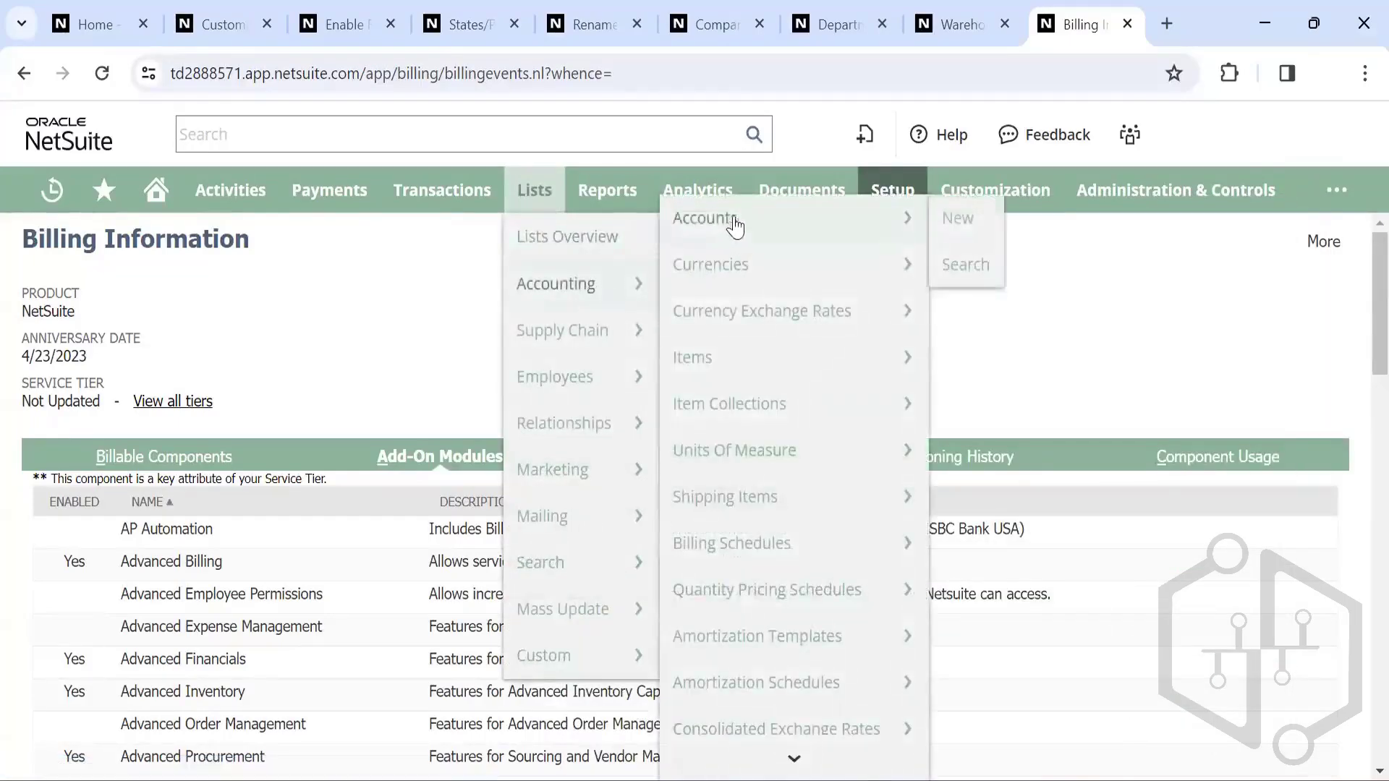
mouse_move(899, 192)
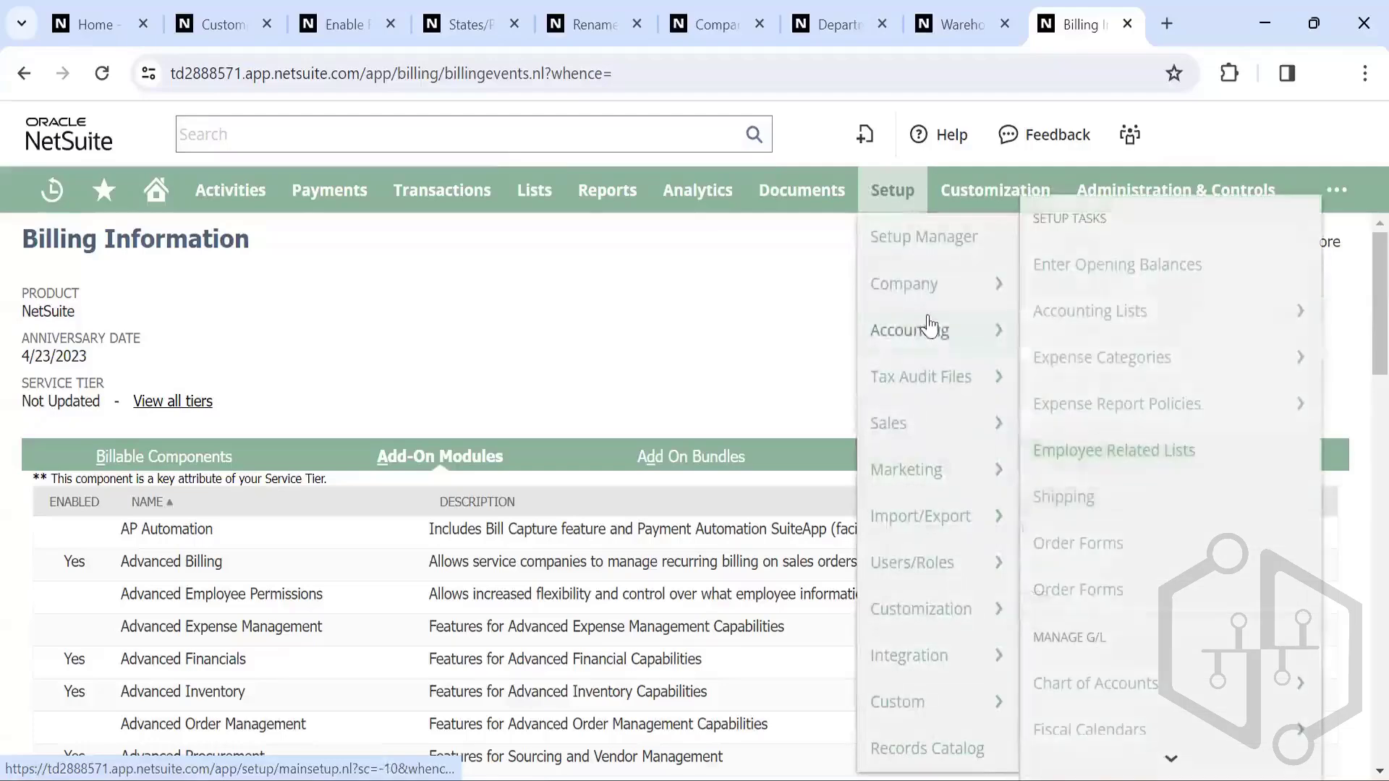
scroll(1106, 539, down, 3)
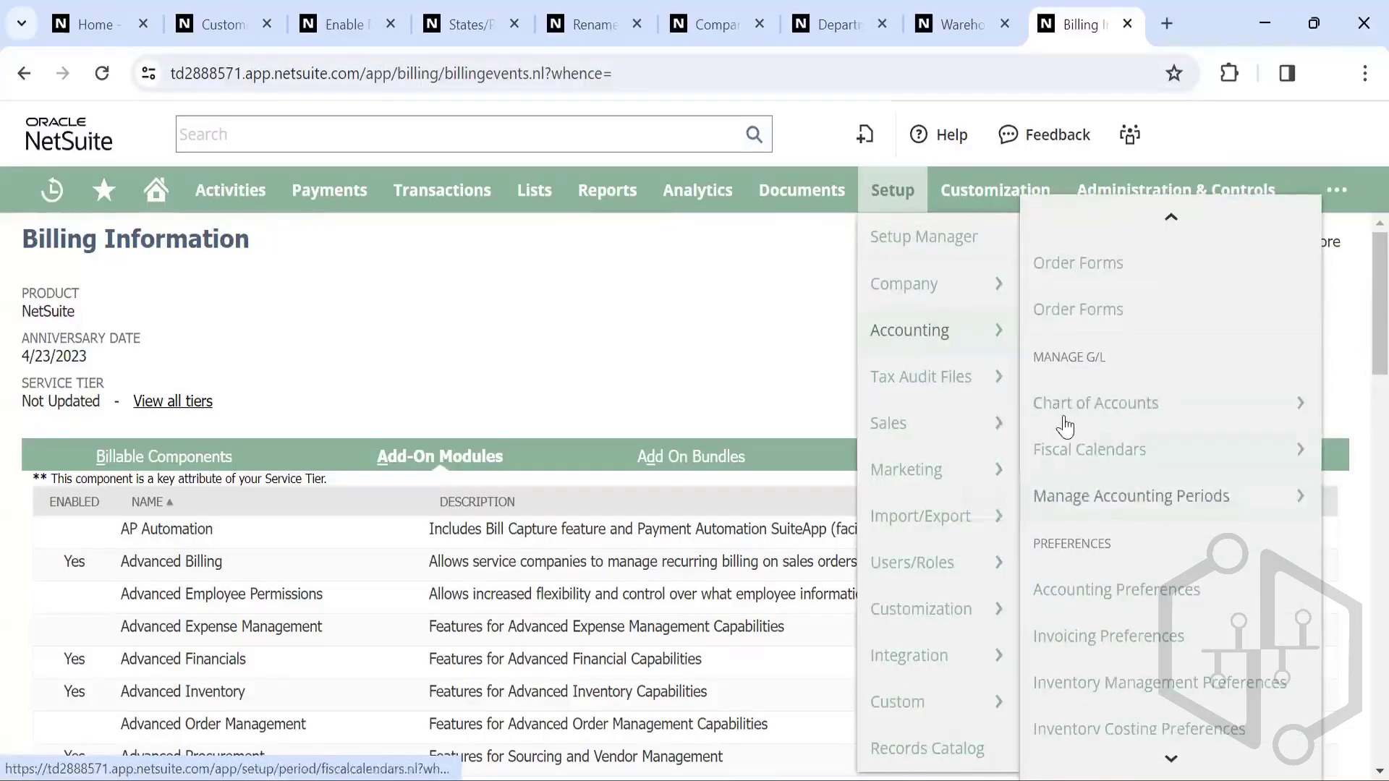
mouse_move(1125, 449)
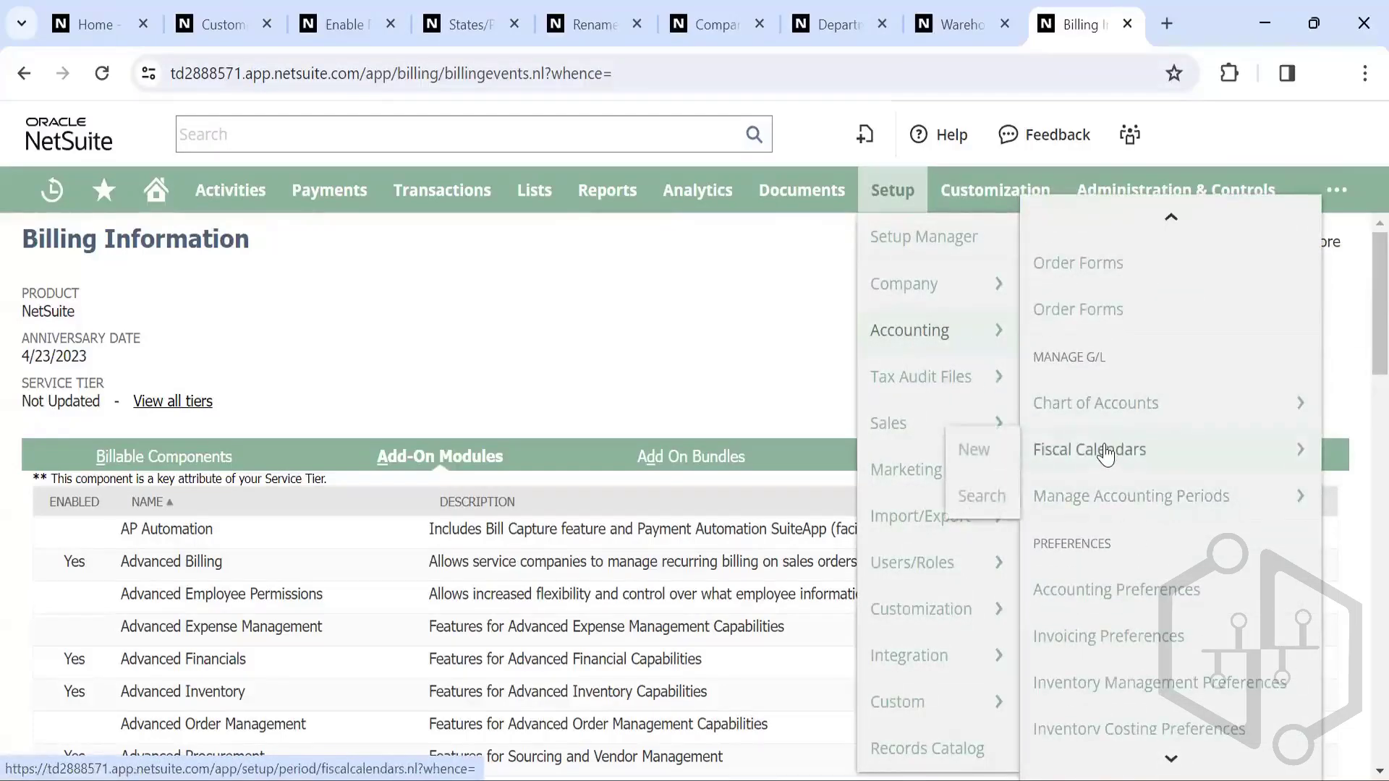
click(1105, 452)
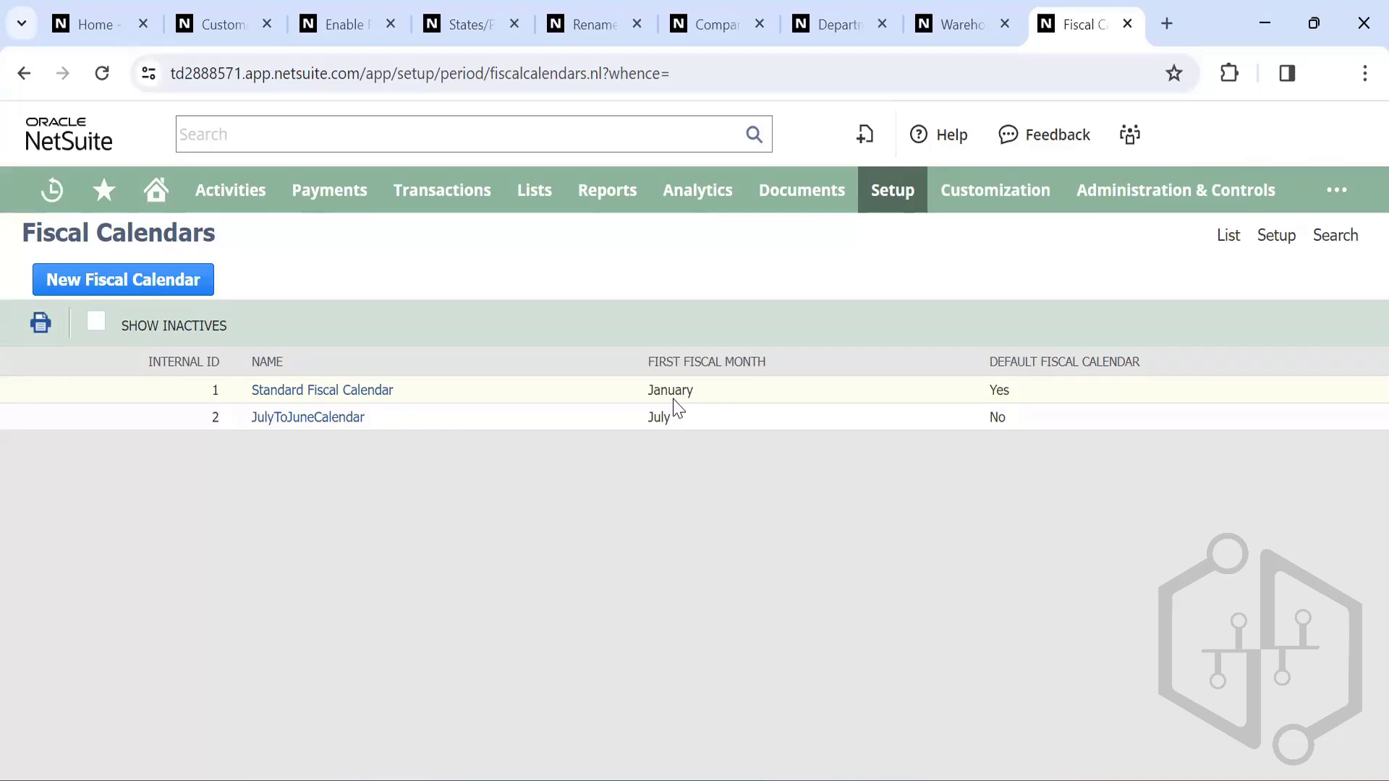
click(145, 280)
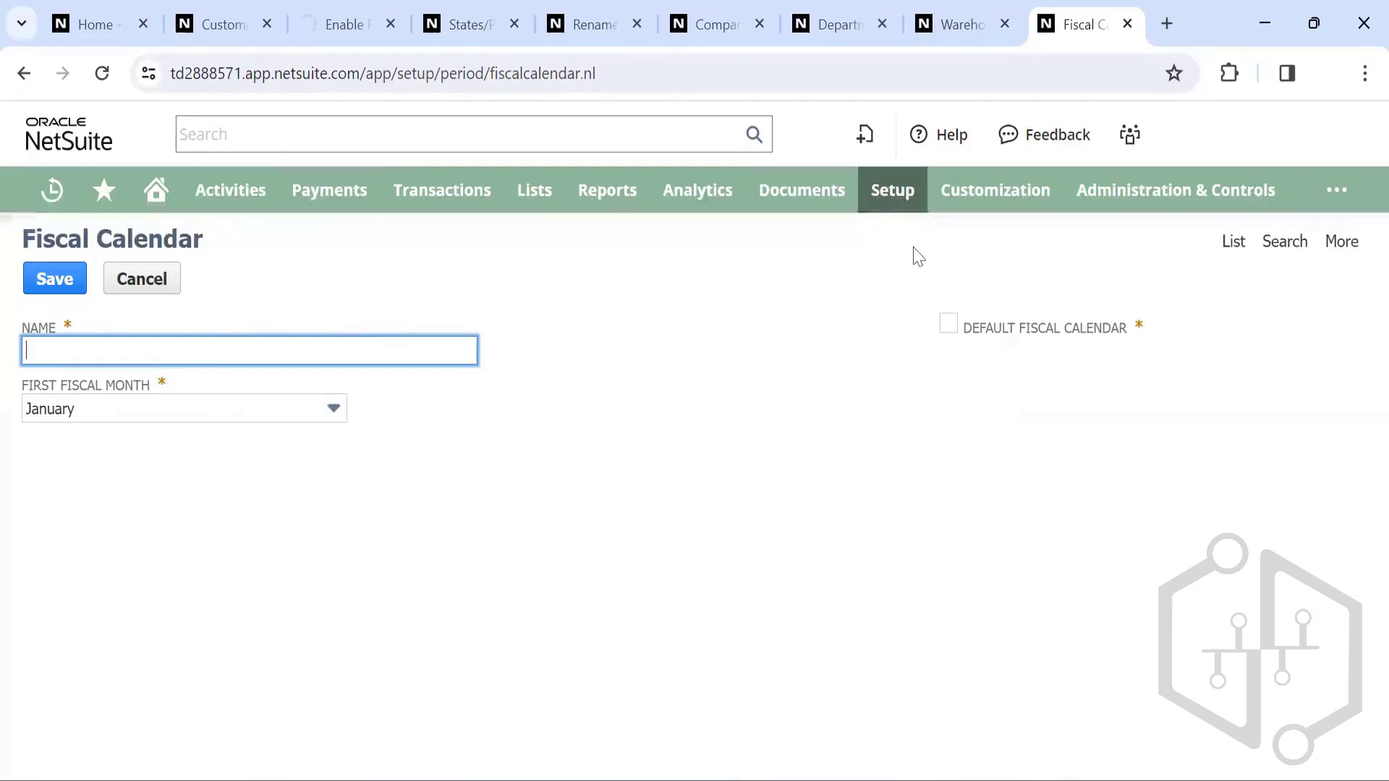
Step: Leave the blank fiscal calendar form and open Manage Accounting Periods from the Accounting setup options
mouse_move(897, 193)
mouse_move(935, 340)
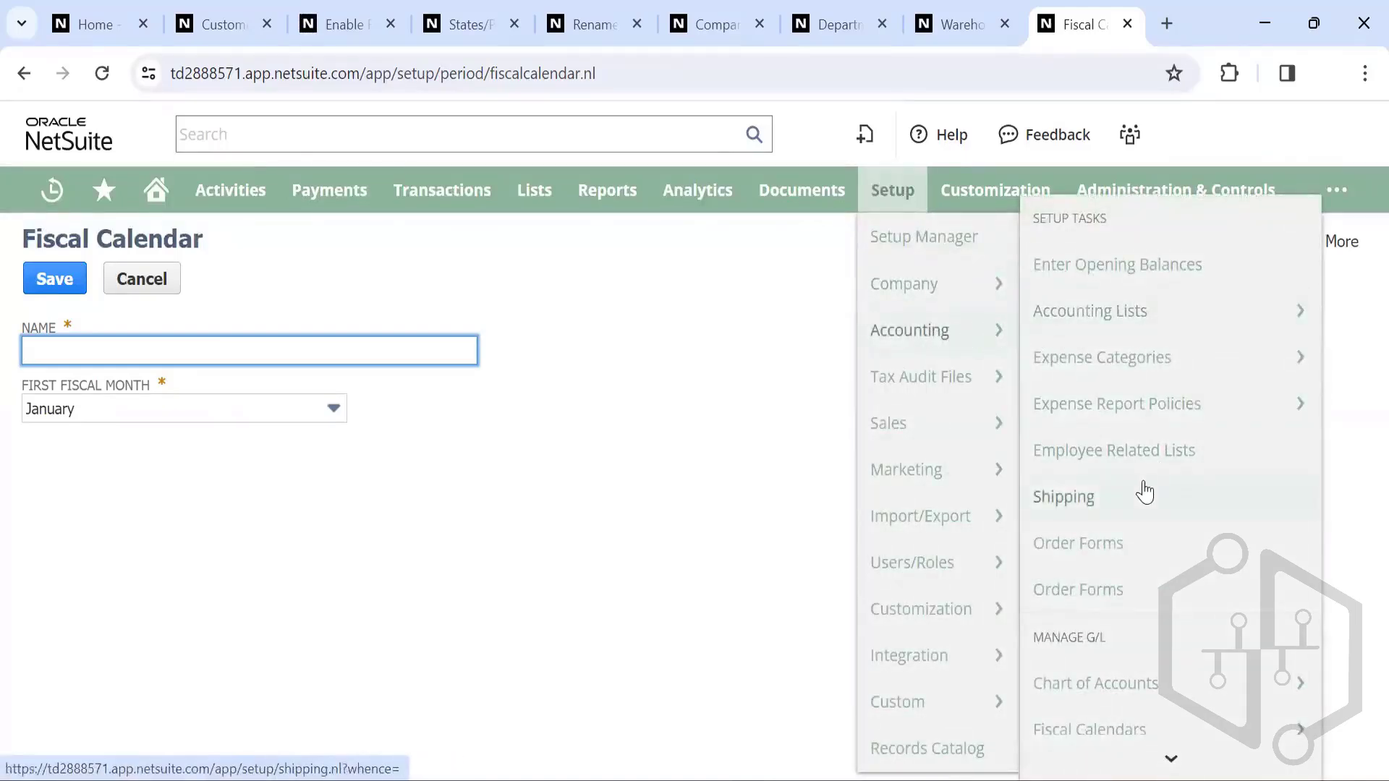
scroll(1144, 491, down, 5)
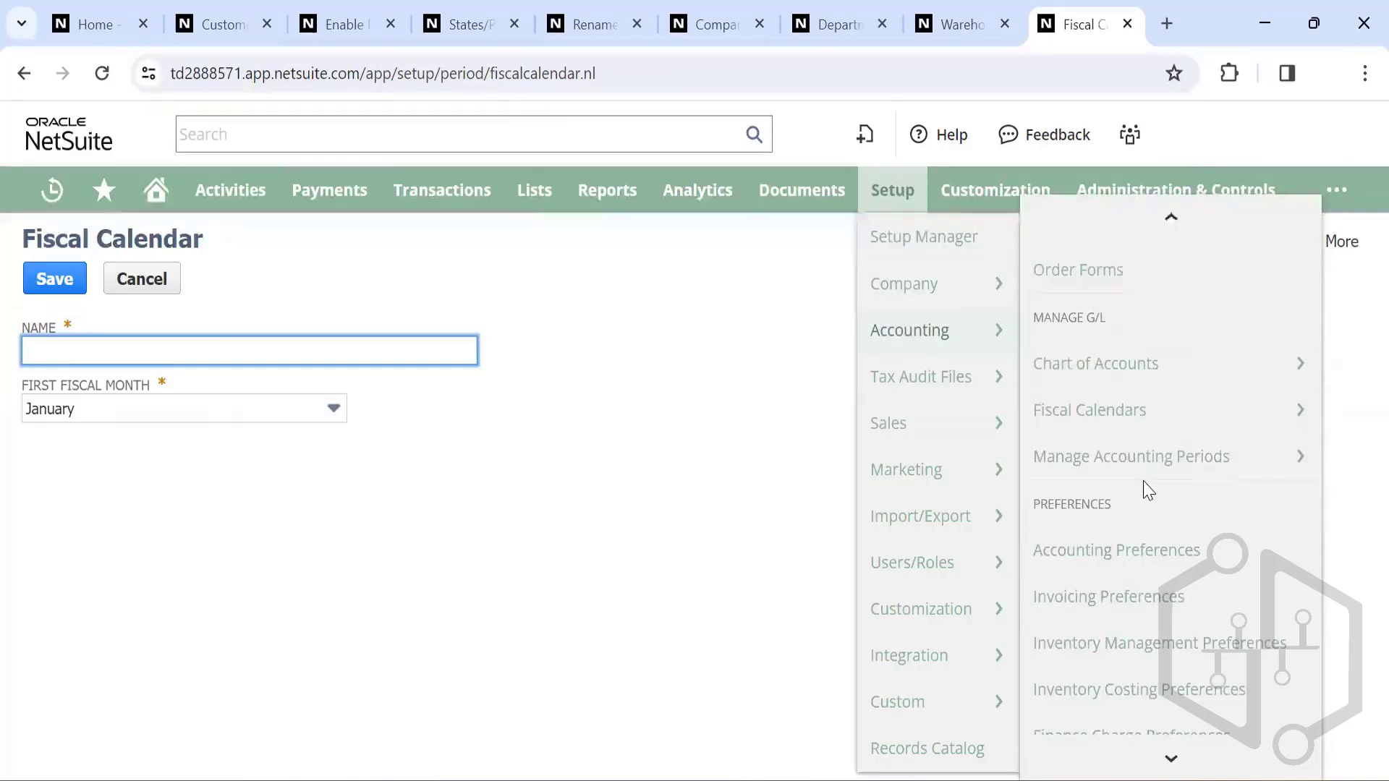
scroll(1146, 490, up, 2)
mouse_move(1130, 534)
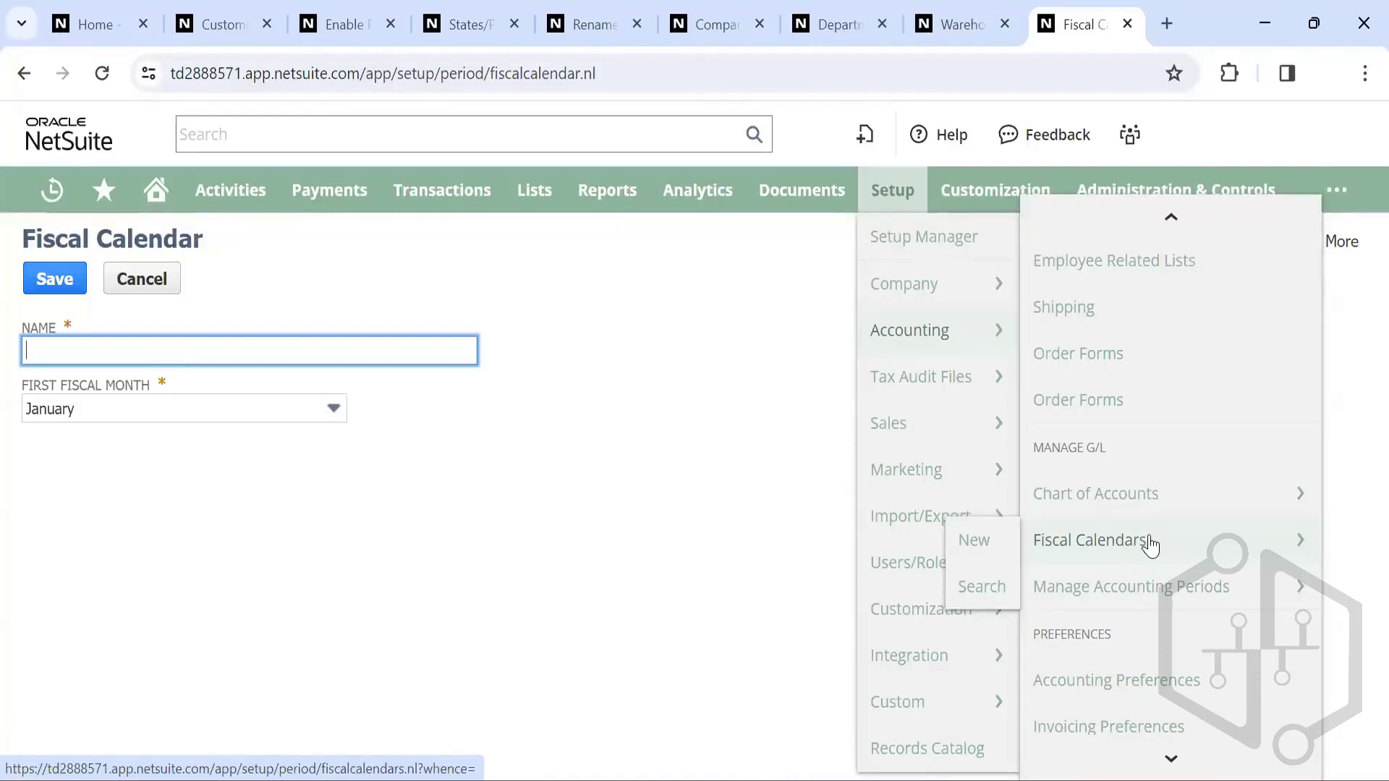
mouse_move(1121, 585)
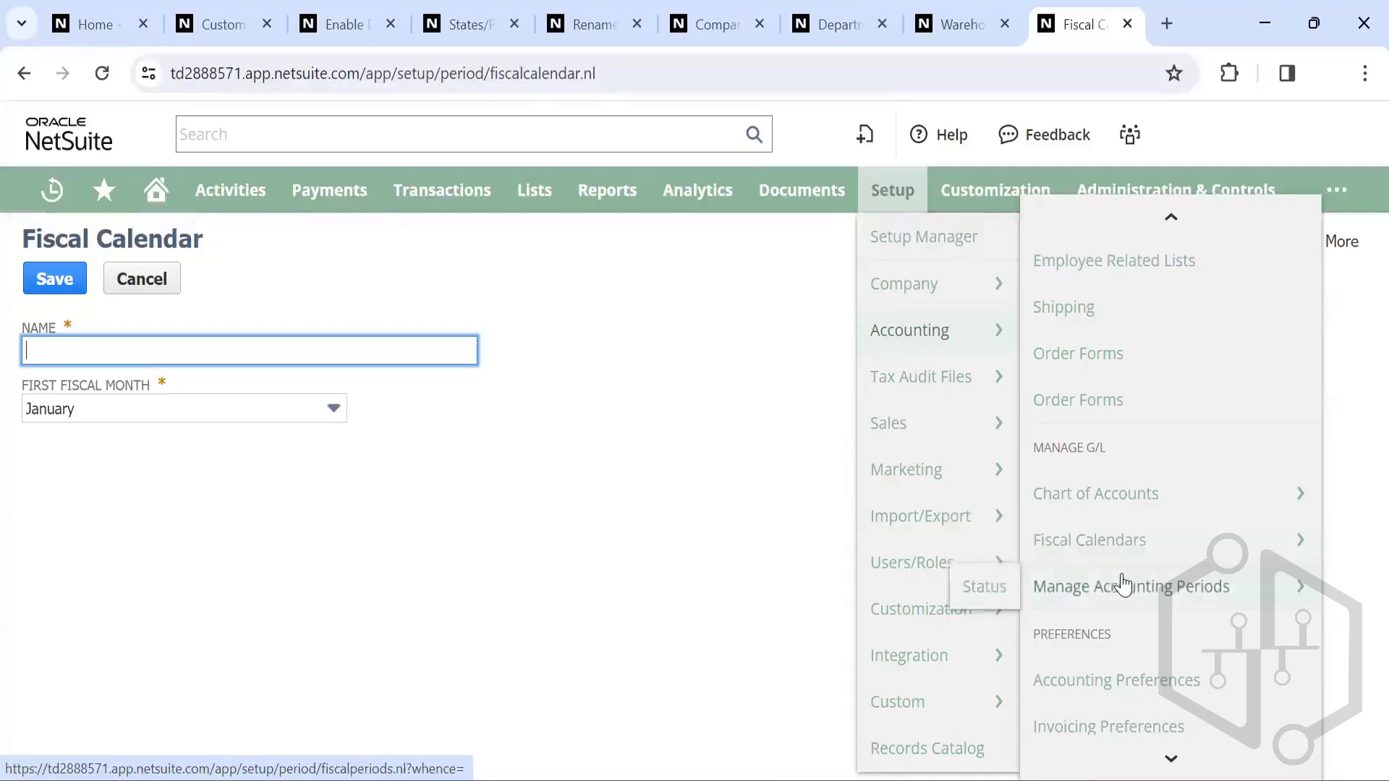
click(1143, 586)
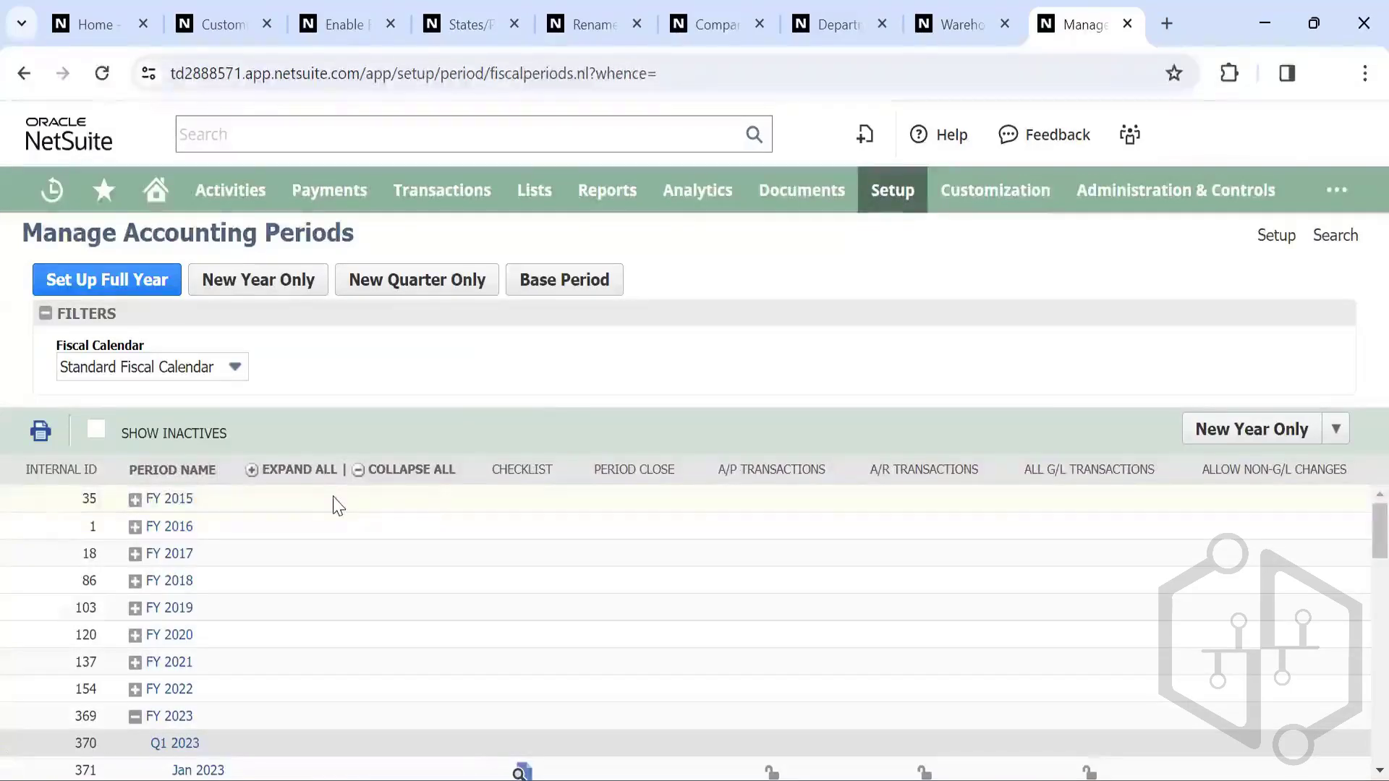
Step: Look through the Standard Fiscal Calendar's accounting periods, including the quarters and months of FY 2023
scroll(336, 507, down, 3)
scroll(336, 507, up, 3)
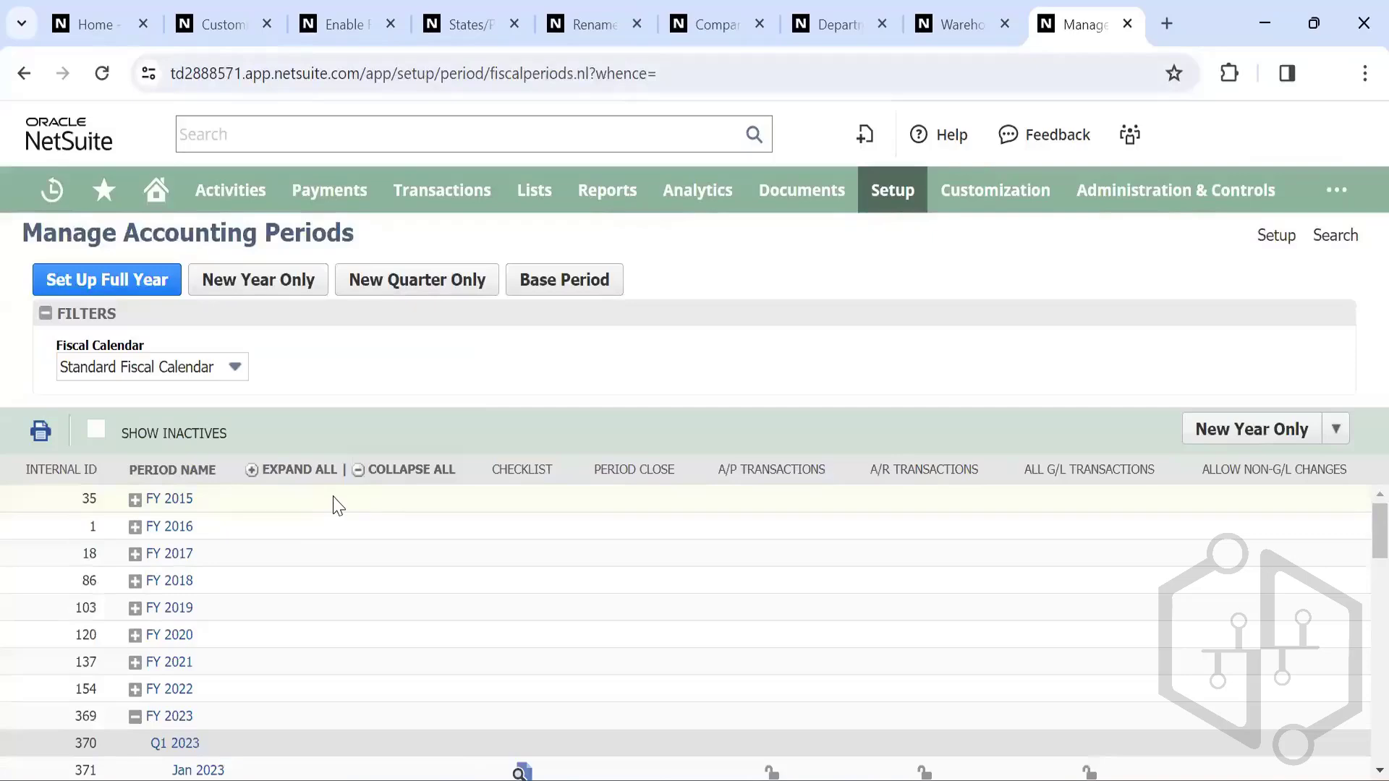
scroll(336, 507, down, 10)
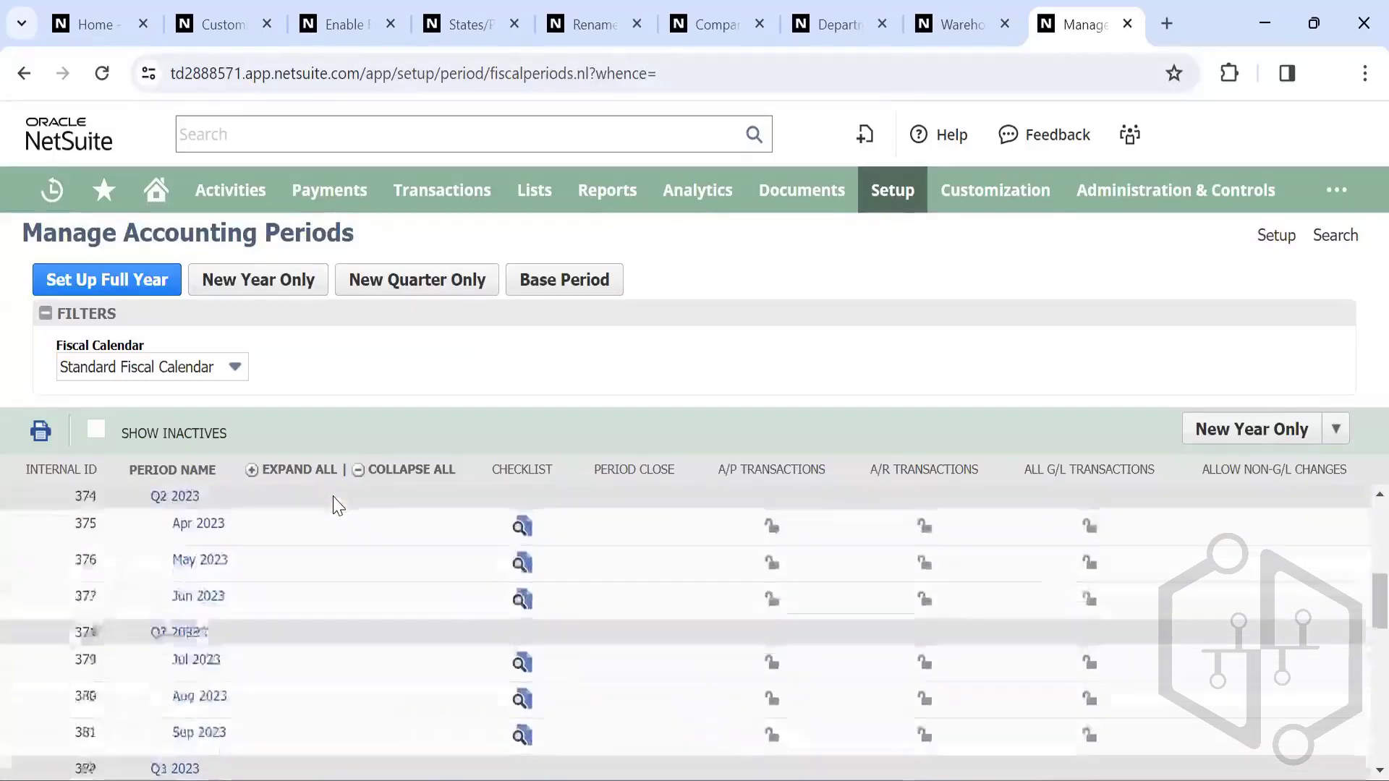
Step: Look through the remaining FY 2023 periods and the FY 2024 quarters and months of the Standard Fiscal Calendar
scroll(336, 506, down, 8)
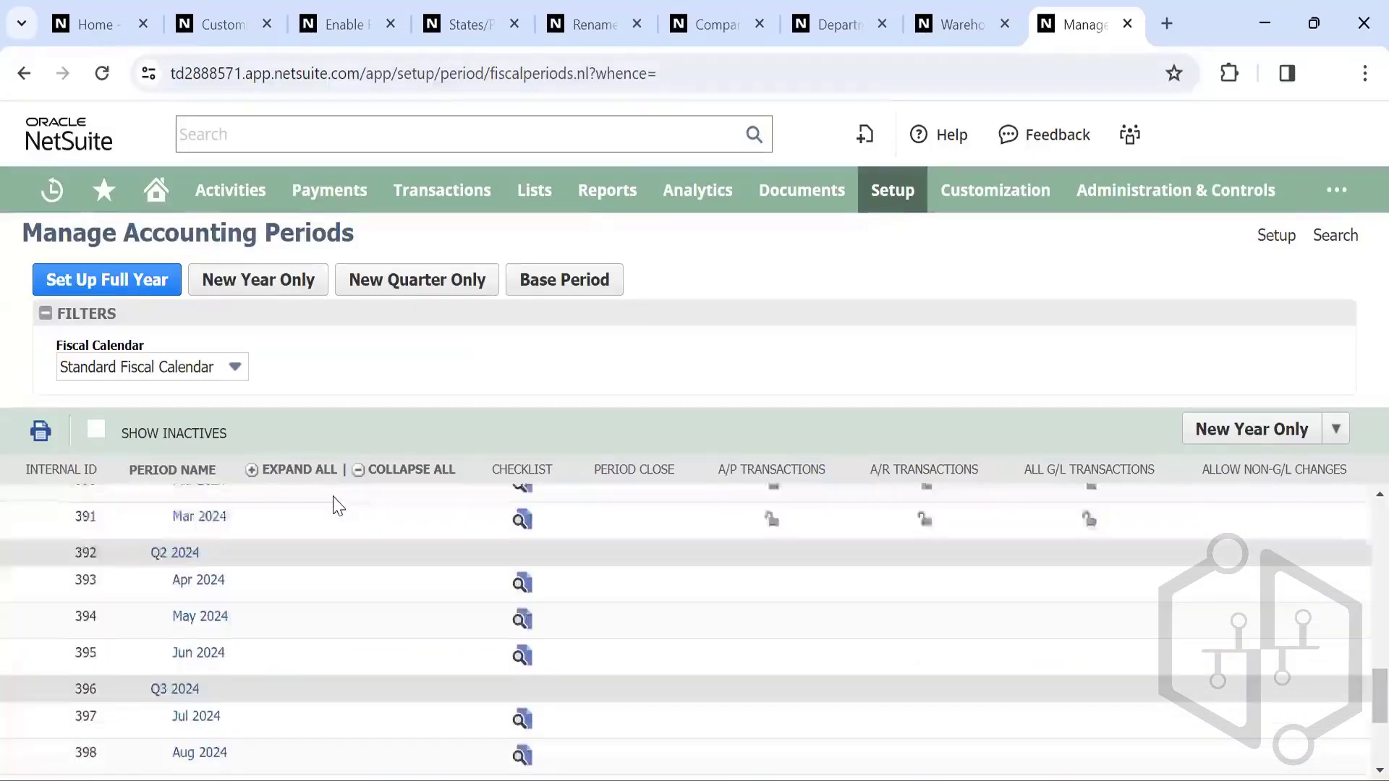
scroll(336, 507, down, 1)
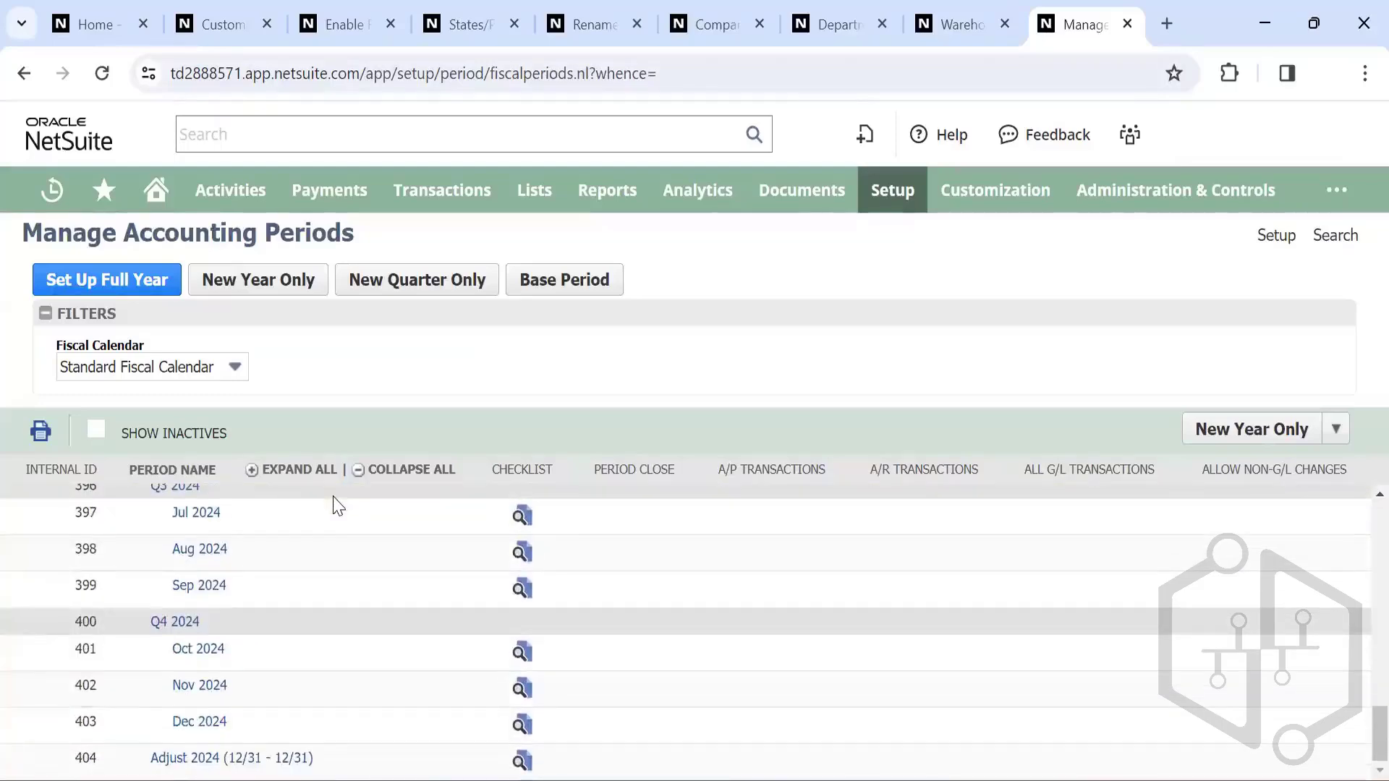
scroll(333, 497, up, 8)
scroll(333, 497, down, 3)
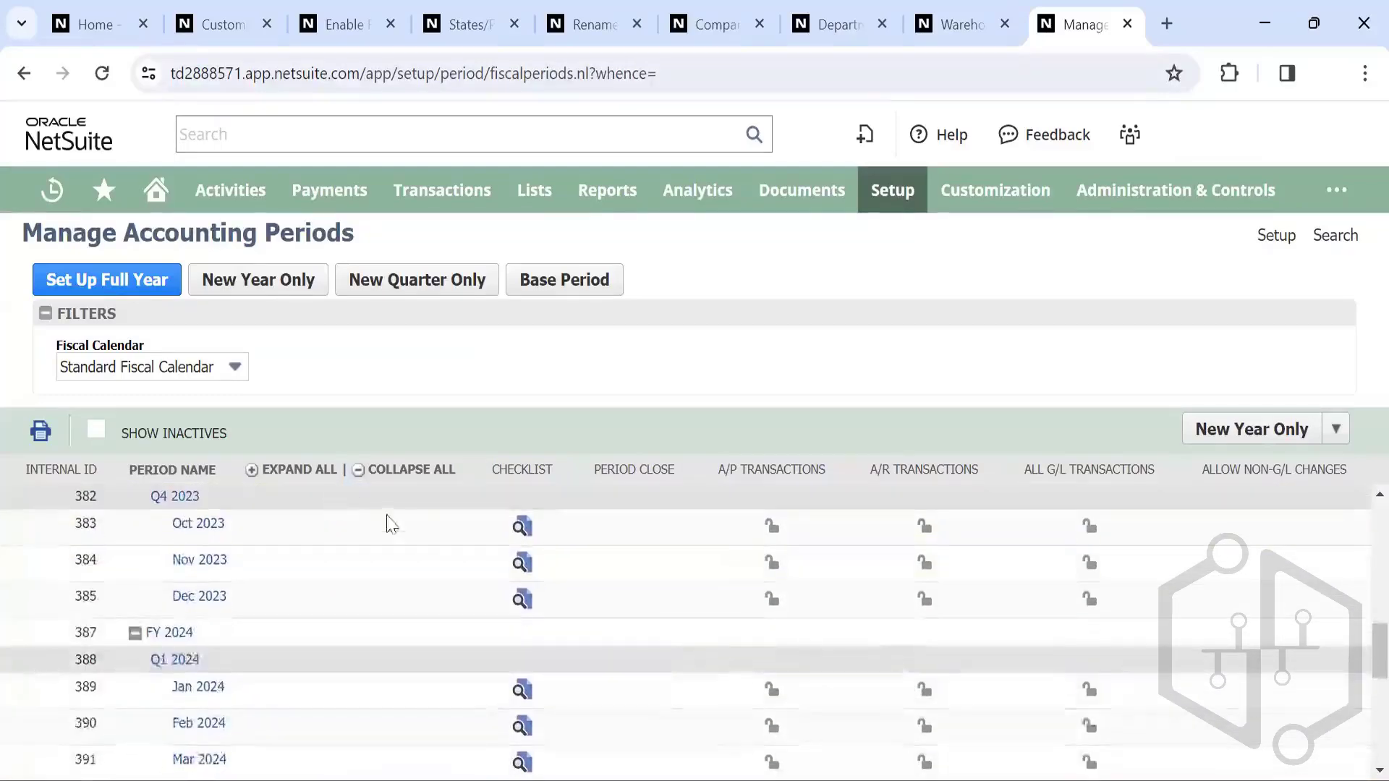
scroll(358, 551, down, 5)
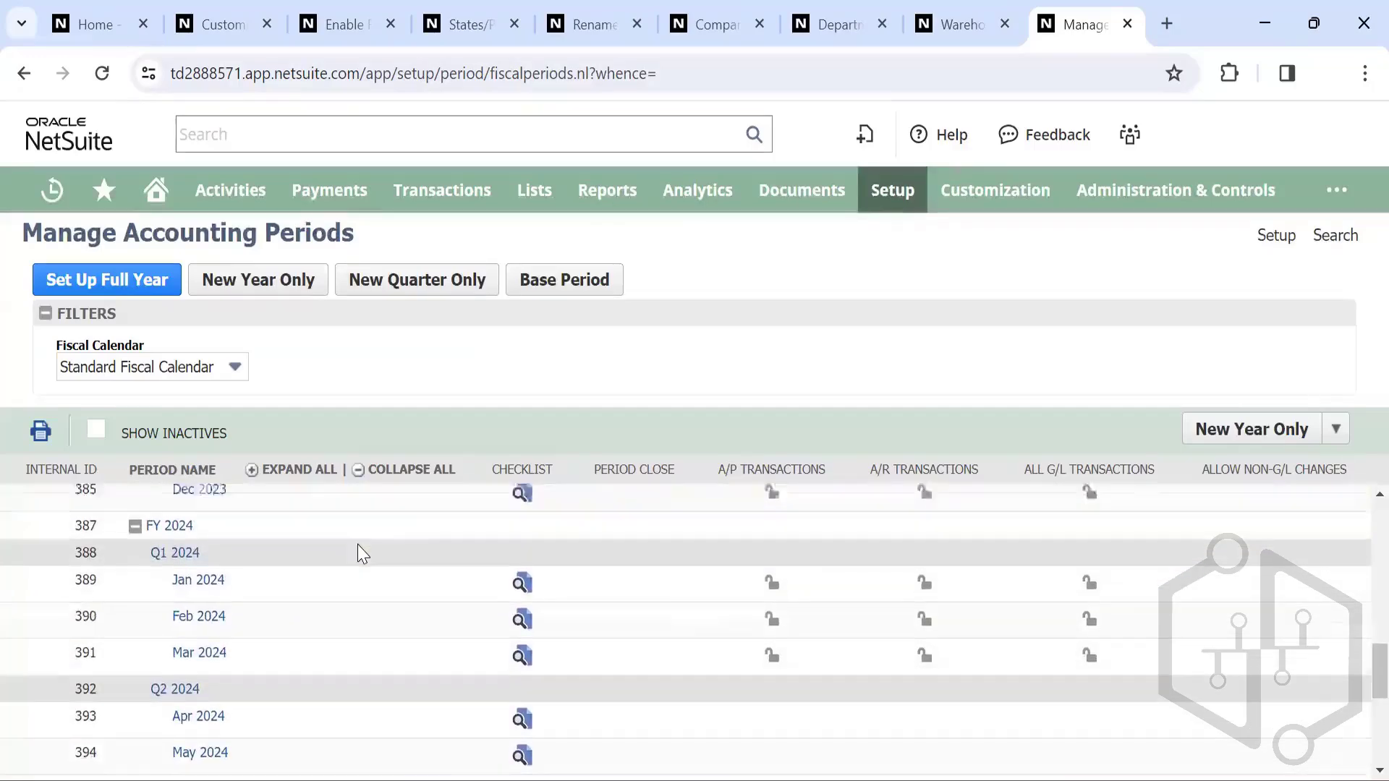
scroll(313, 550, up, 2)
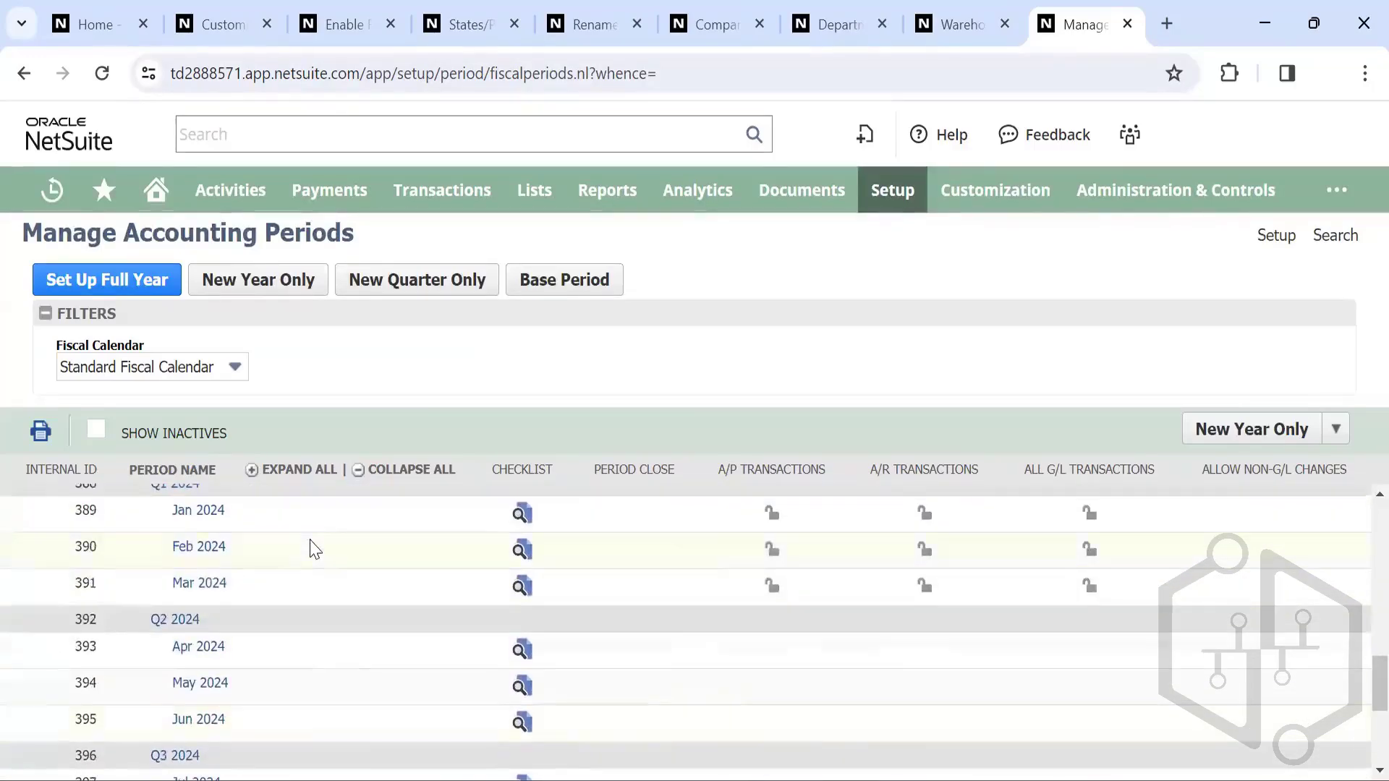
scroll(313, 549, up, 3)
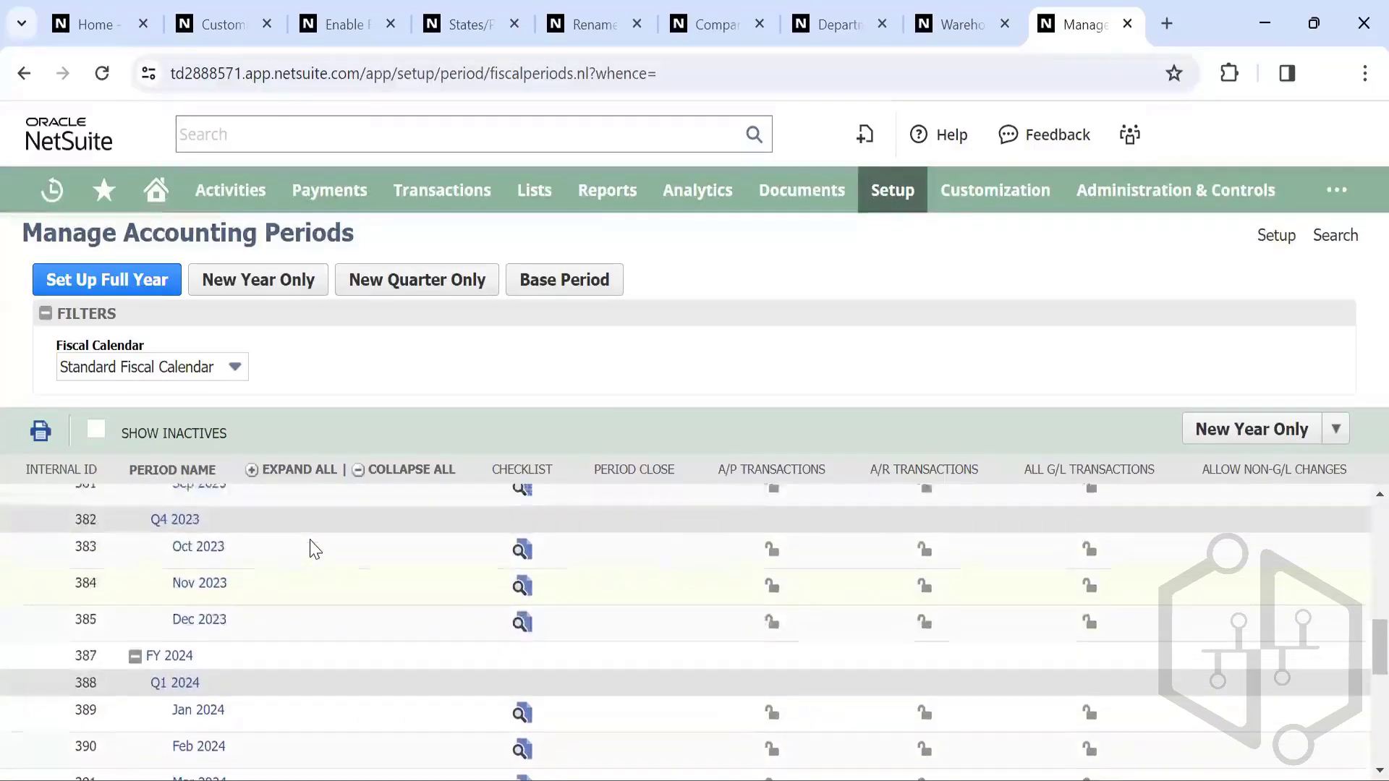
scroll(313, 550, up, 8)
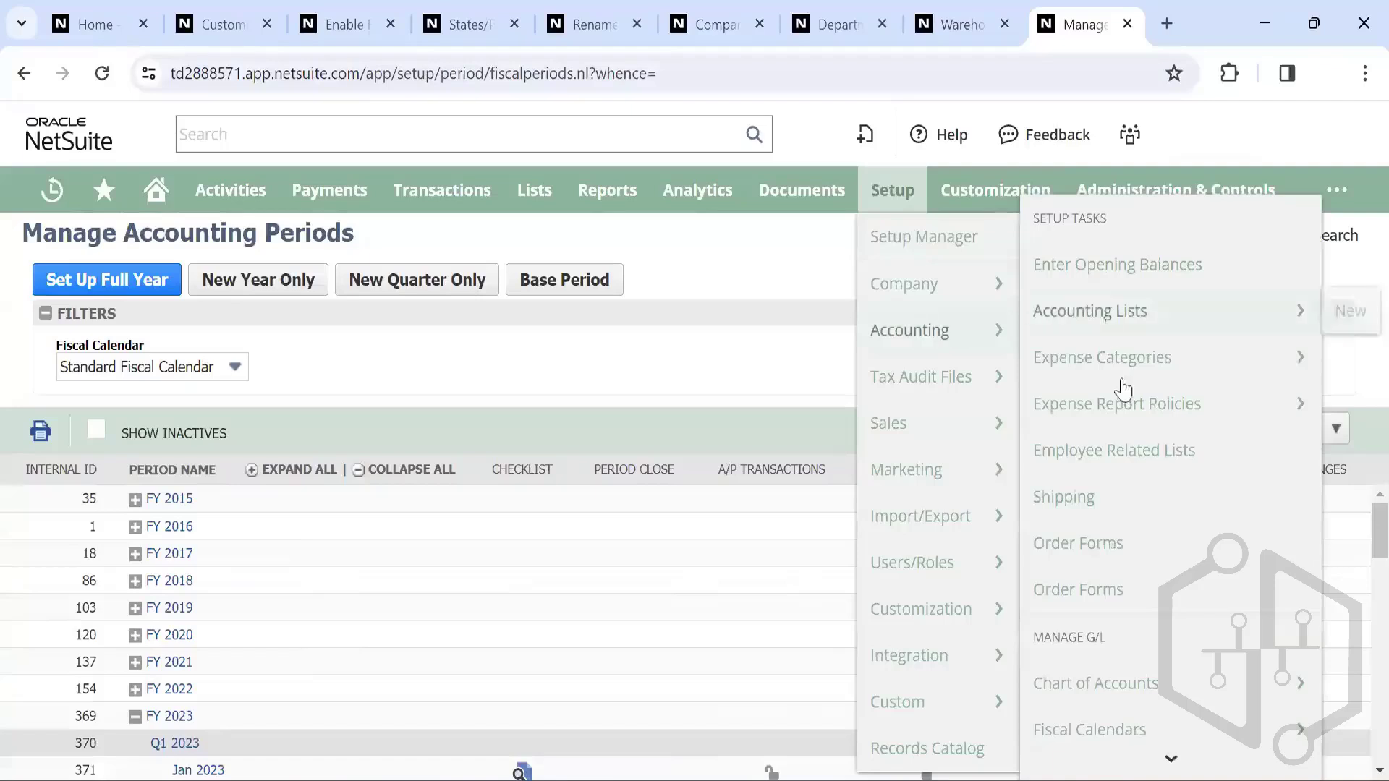
Step: Open the Accounting Preferences page from the Accounting setup options
scroll(1109, 456, down, 5)
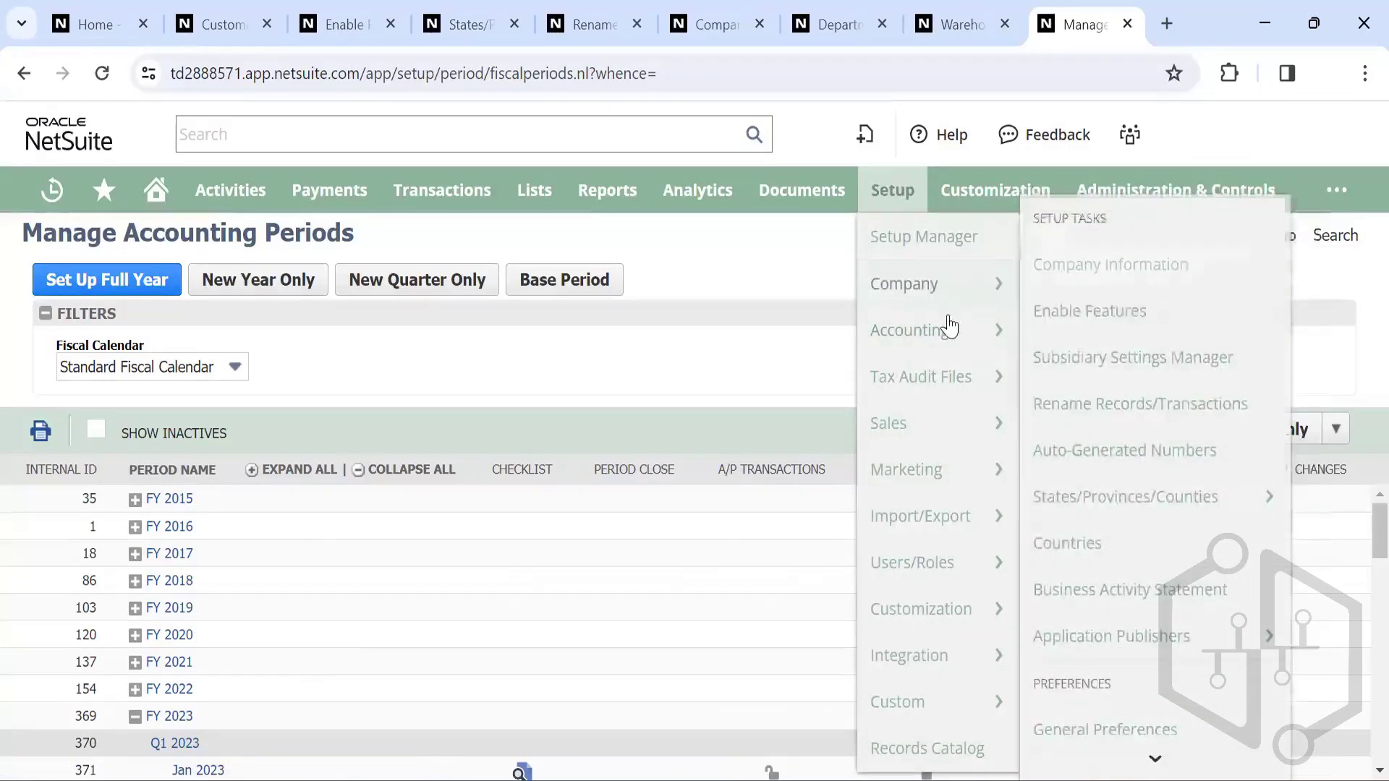
scroll(1099, 515, down, 5)
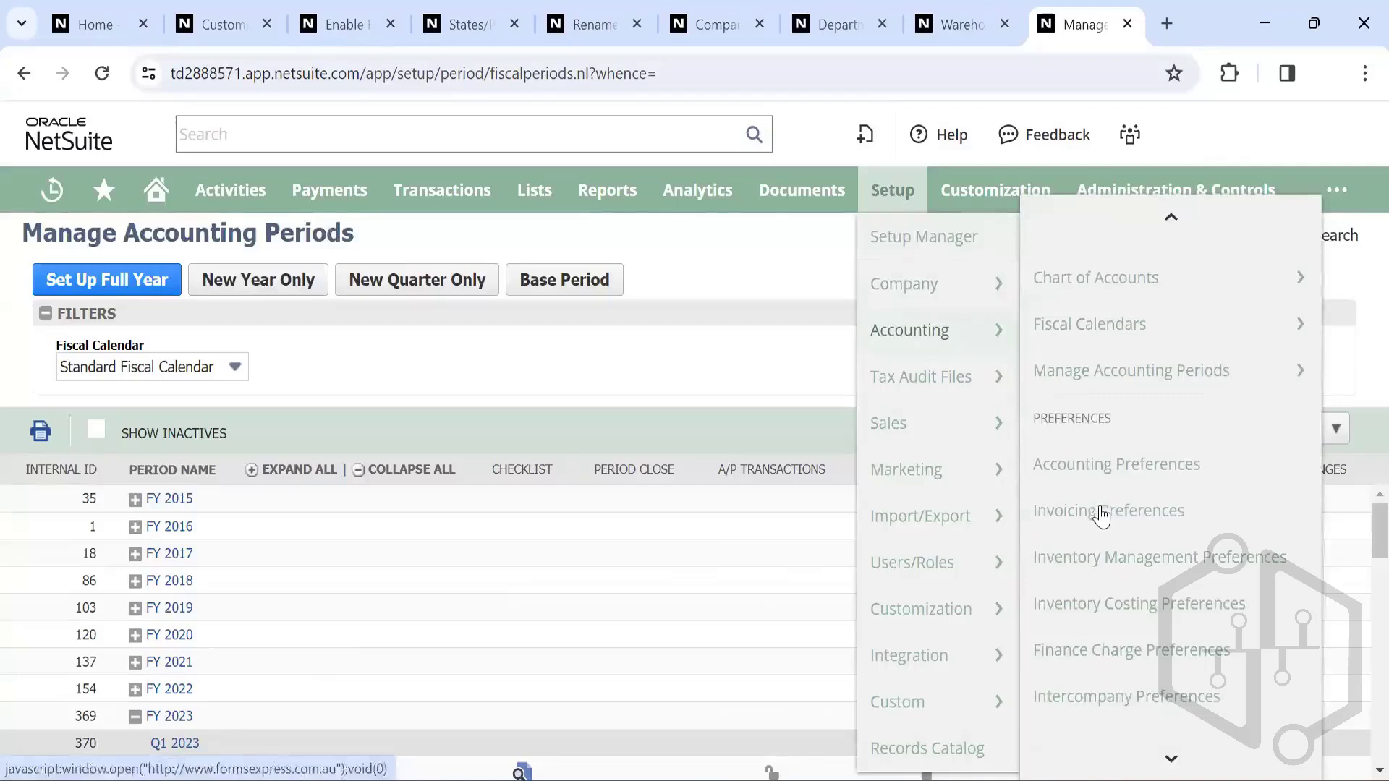
click(1096, 462)
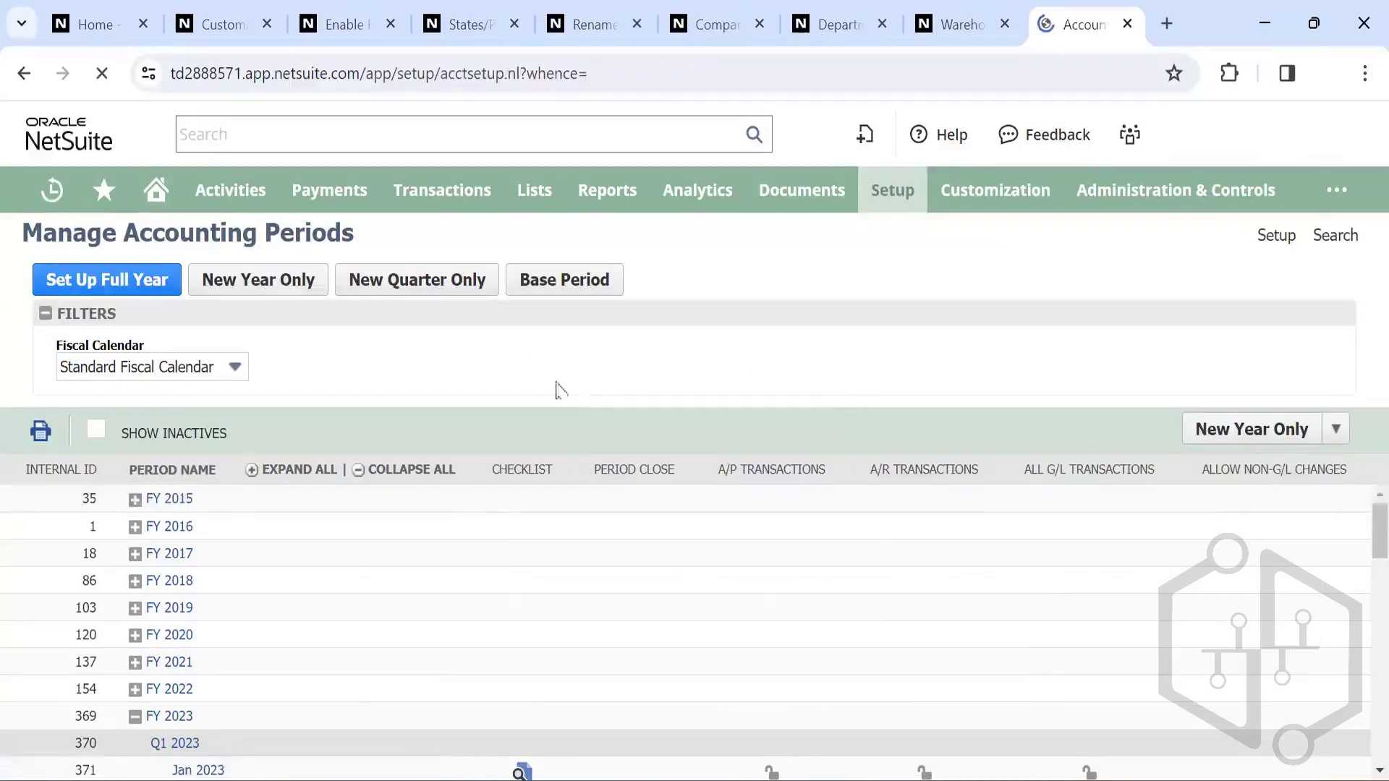
Step: Examine the General Ledger preferences, including account numbering, reconciliation, cash basis reporting and the date basis for aging reports
scroll(585, 471, down, 1)
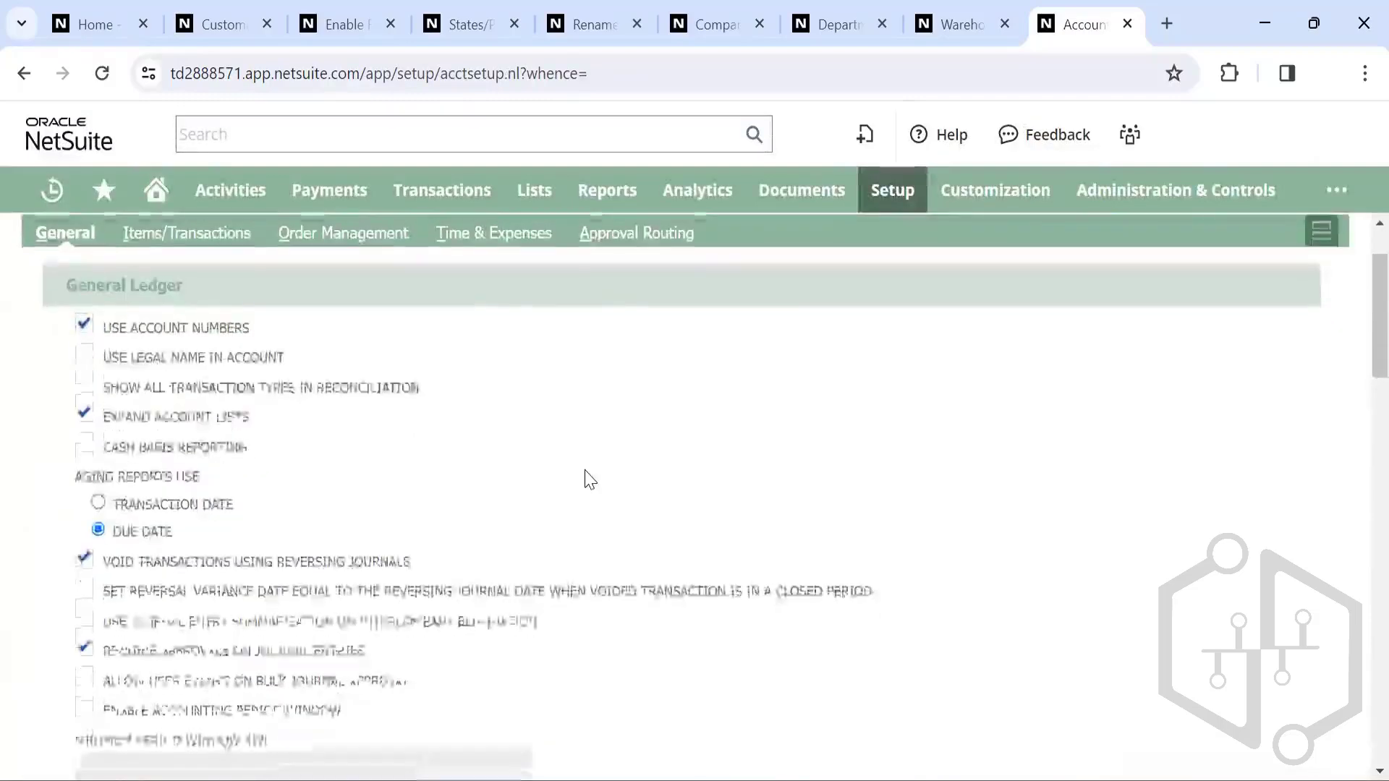
scroll(585, 472, up, 1)
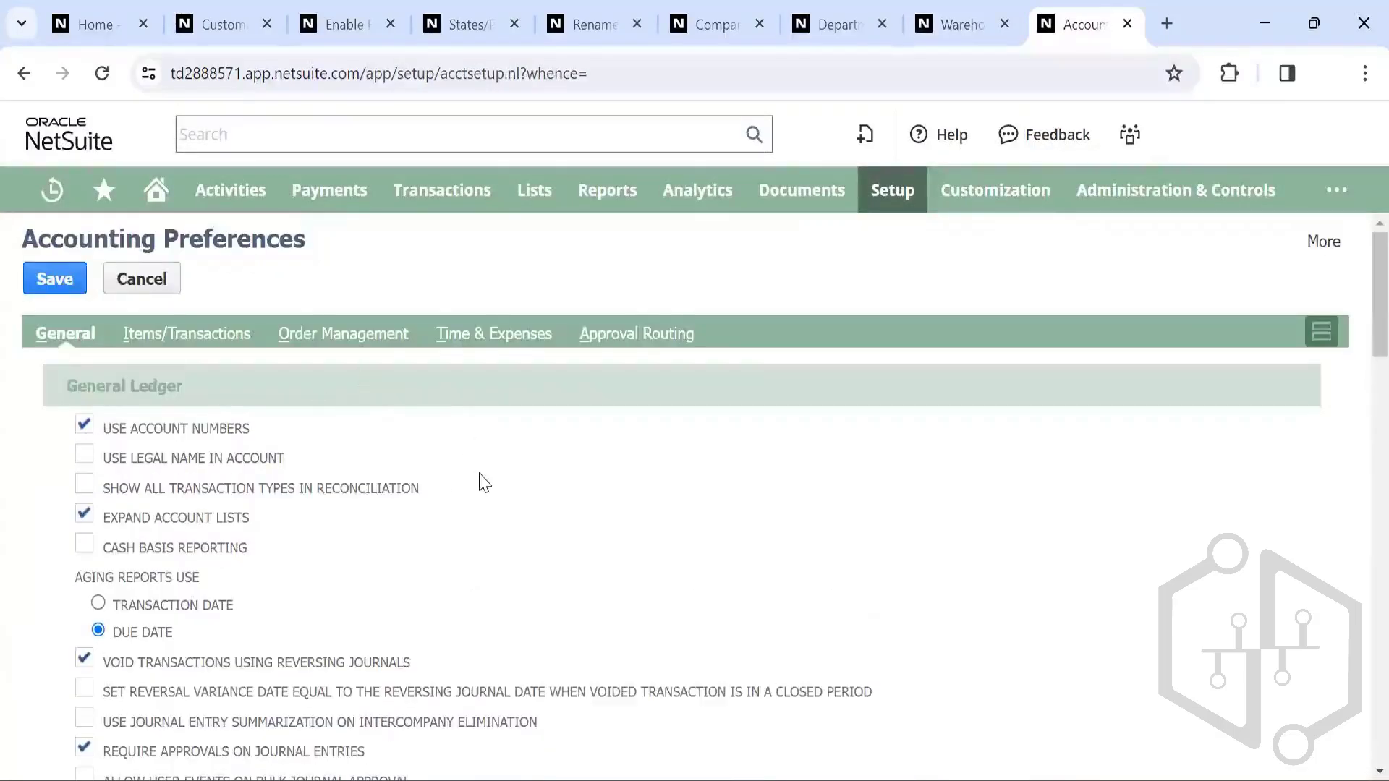
scroll(480, 481, down, 1)
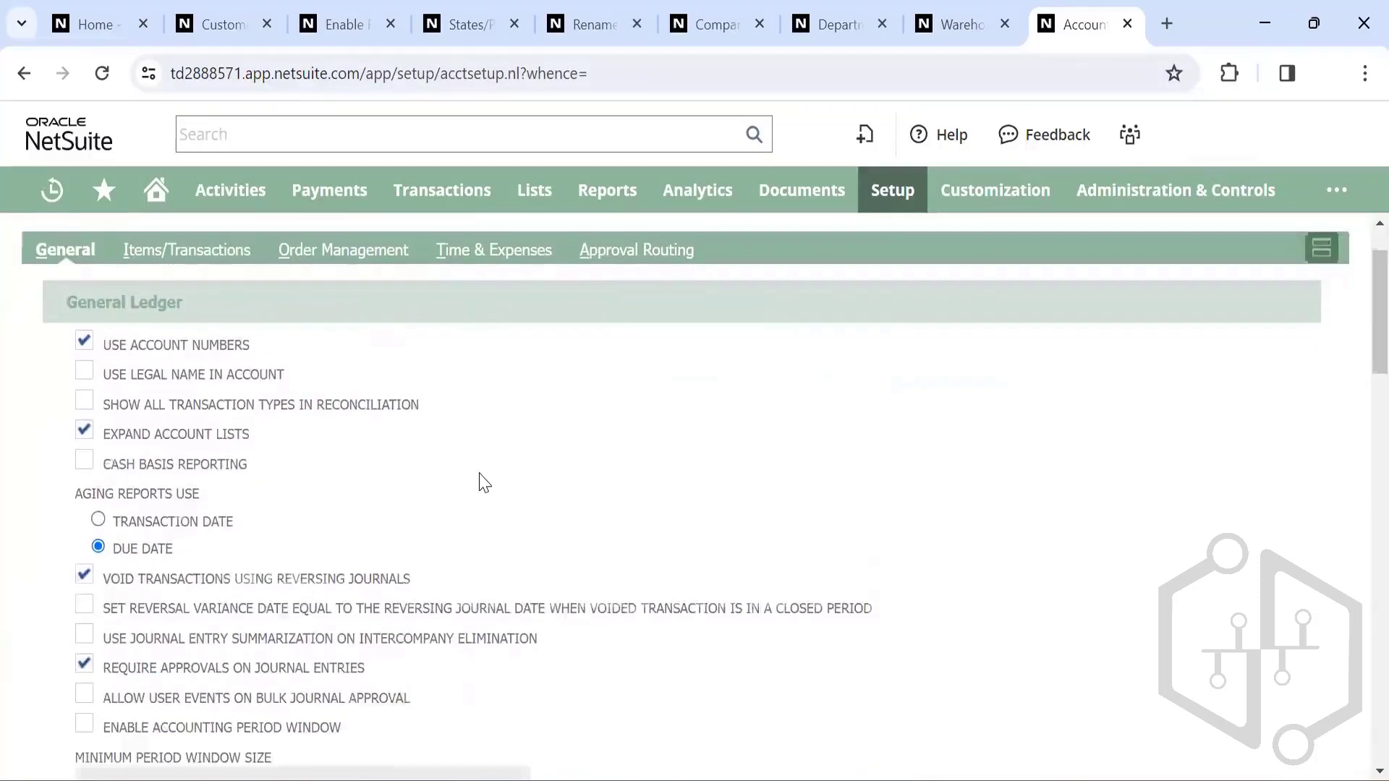
scroll(480, 480, up, 1)
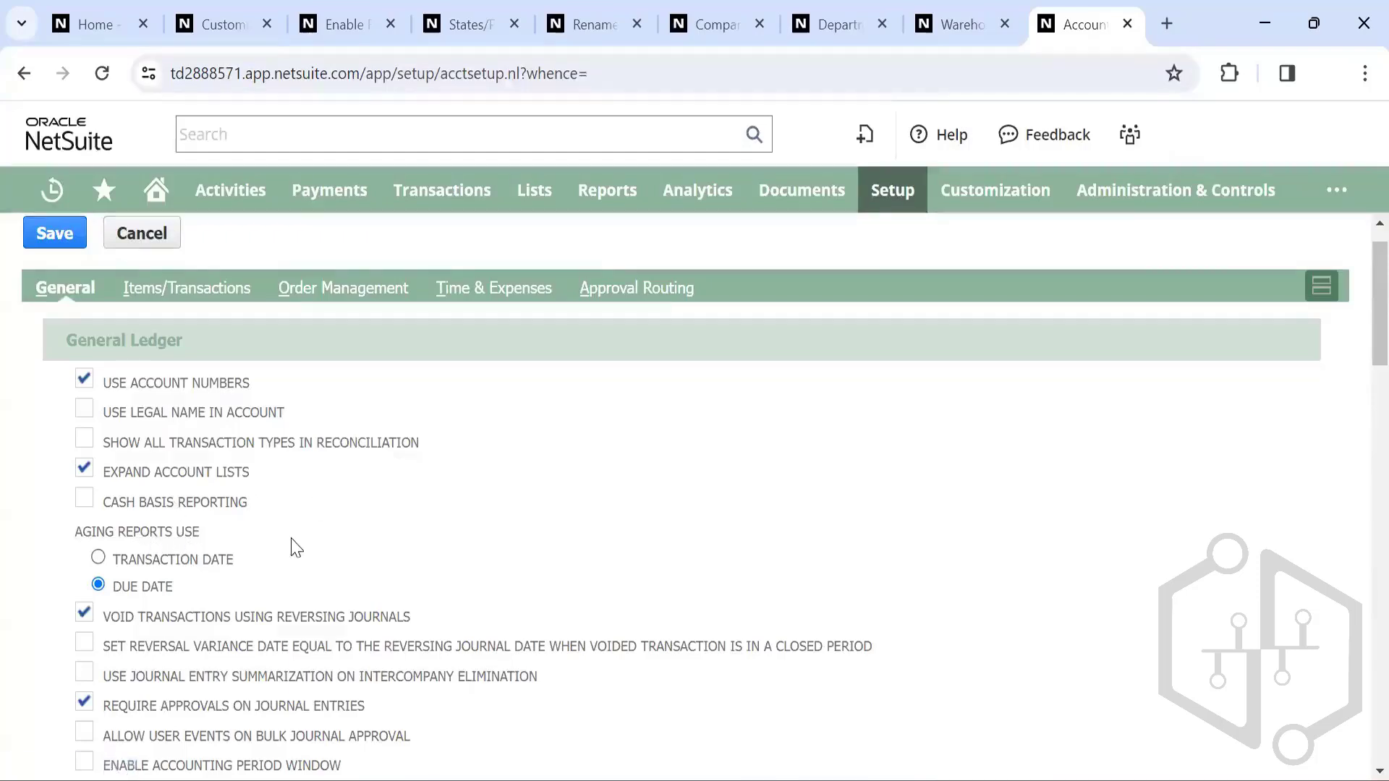
scroll(293, 548, down, 2)
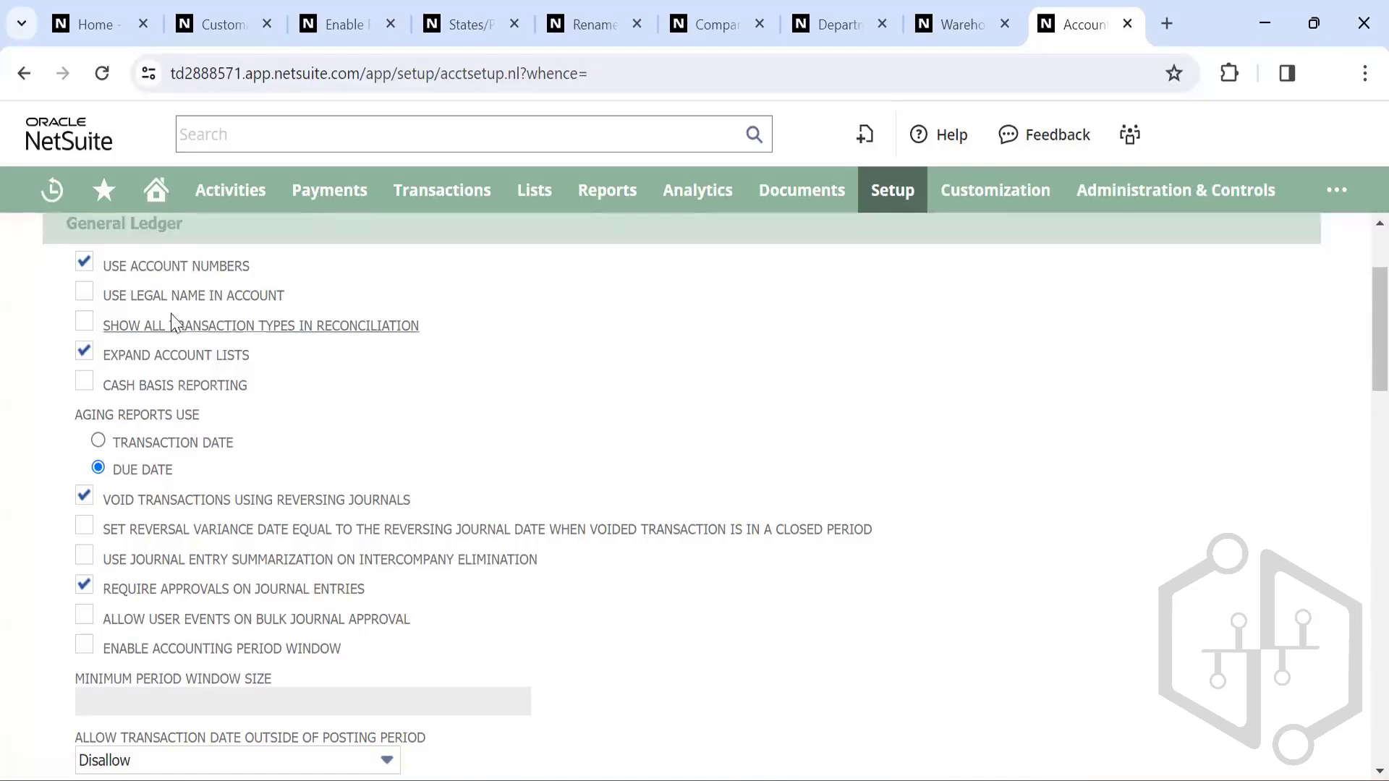
scroll(391, 421, up, 1)
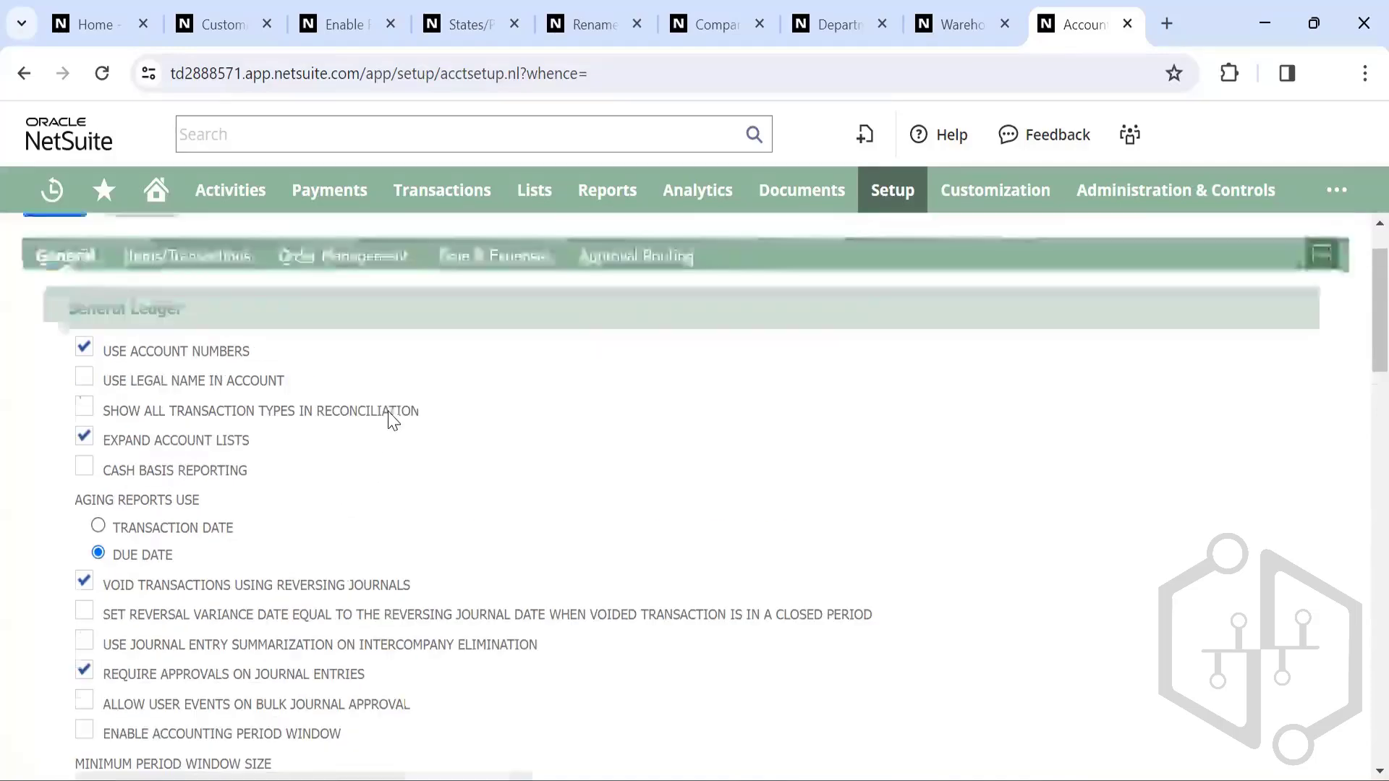
scroll(390, 421, down, 1)
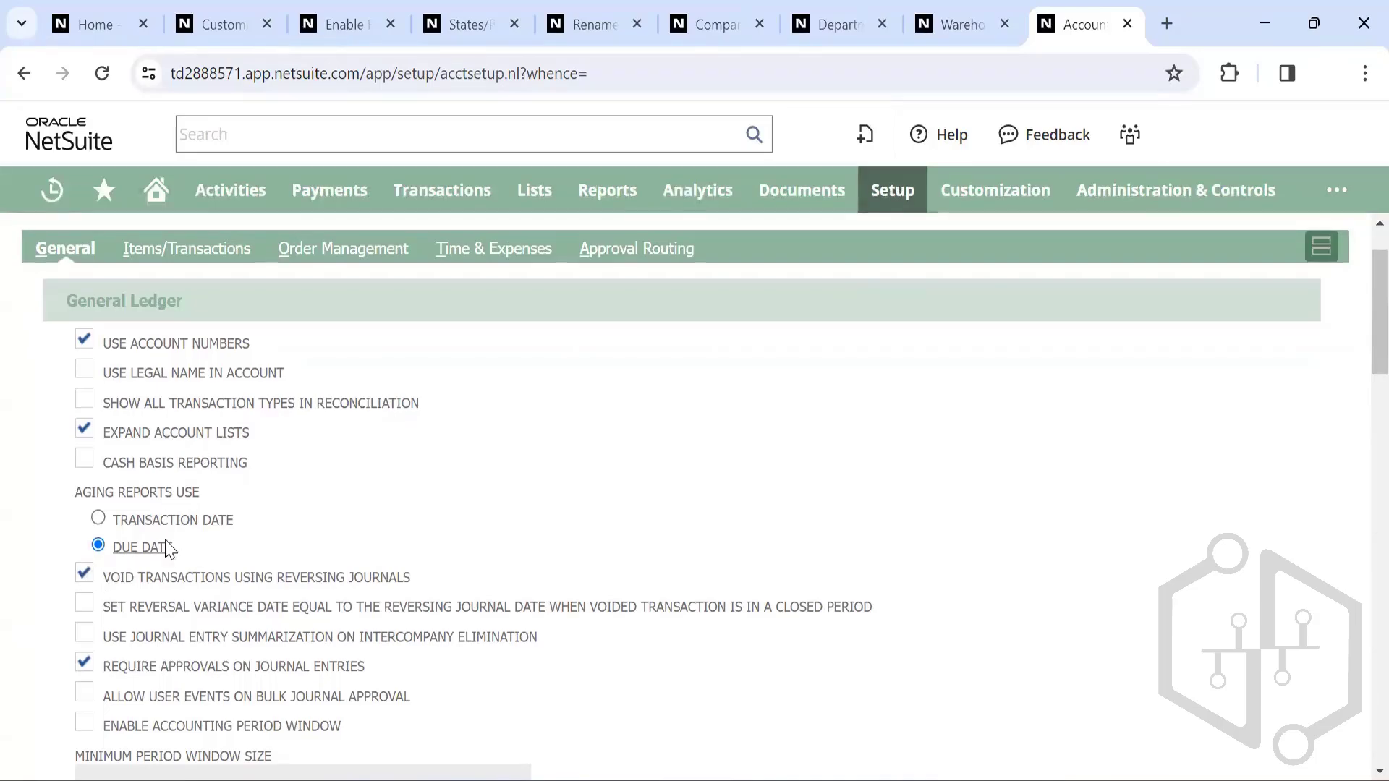
scroll(294, 480, down, 1)
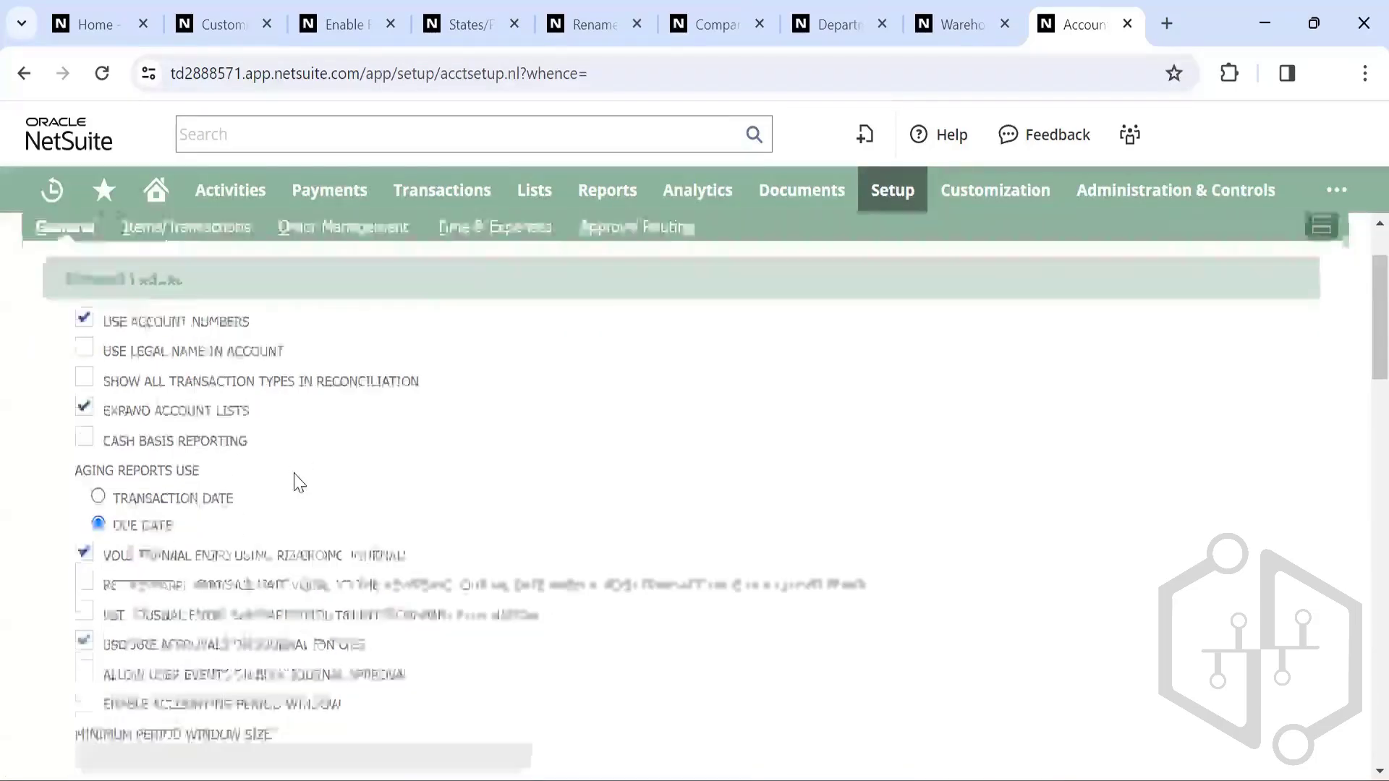
scroll(267, 437, up, 1)
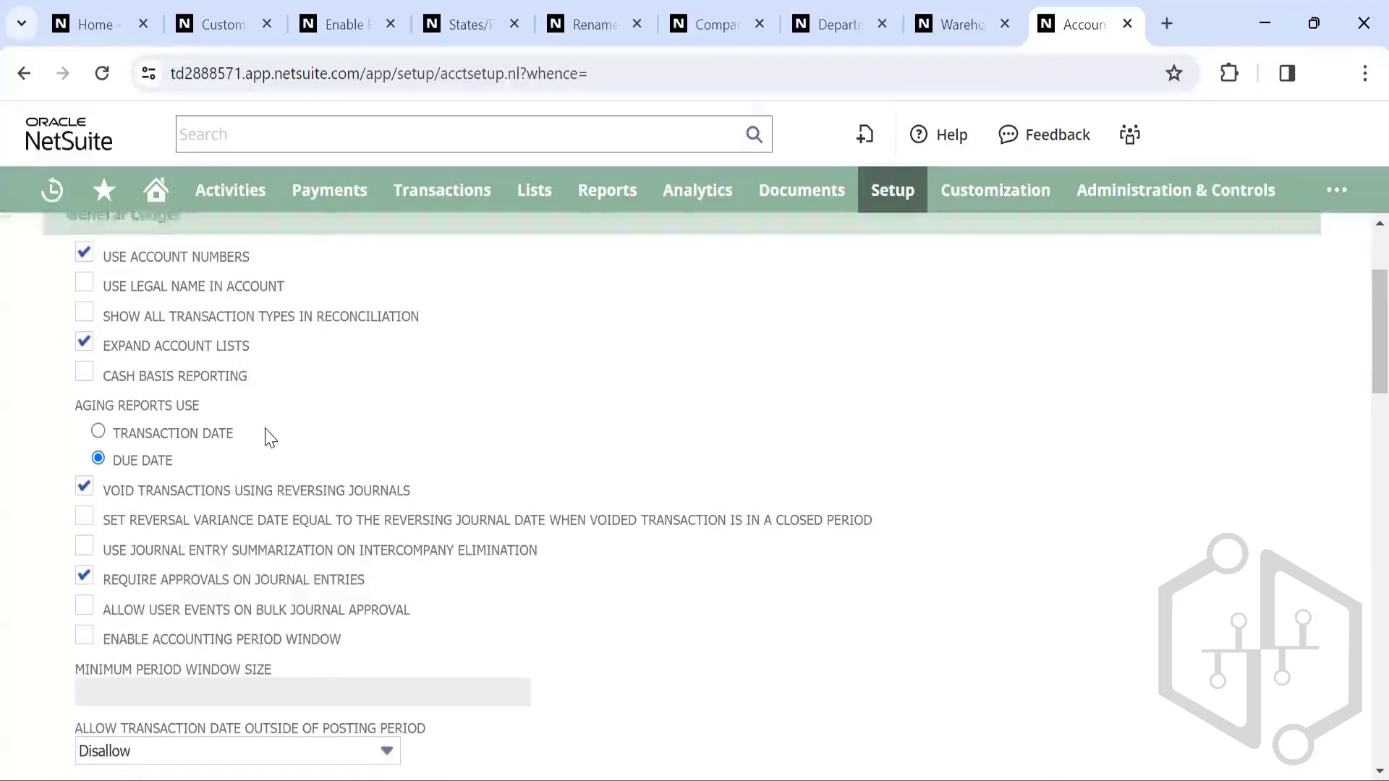
Step: Disable and re-enable Void Transactions Using Reversing Journals in the General Ledger preferences
scroll(269, 438, down, 1)
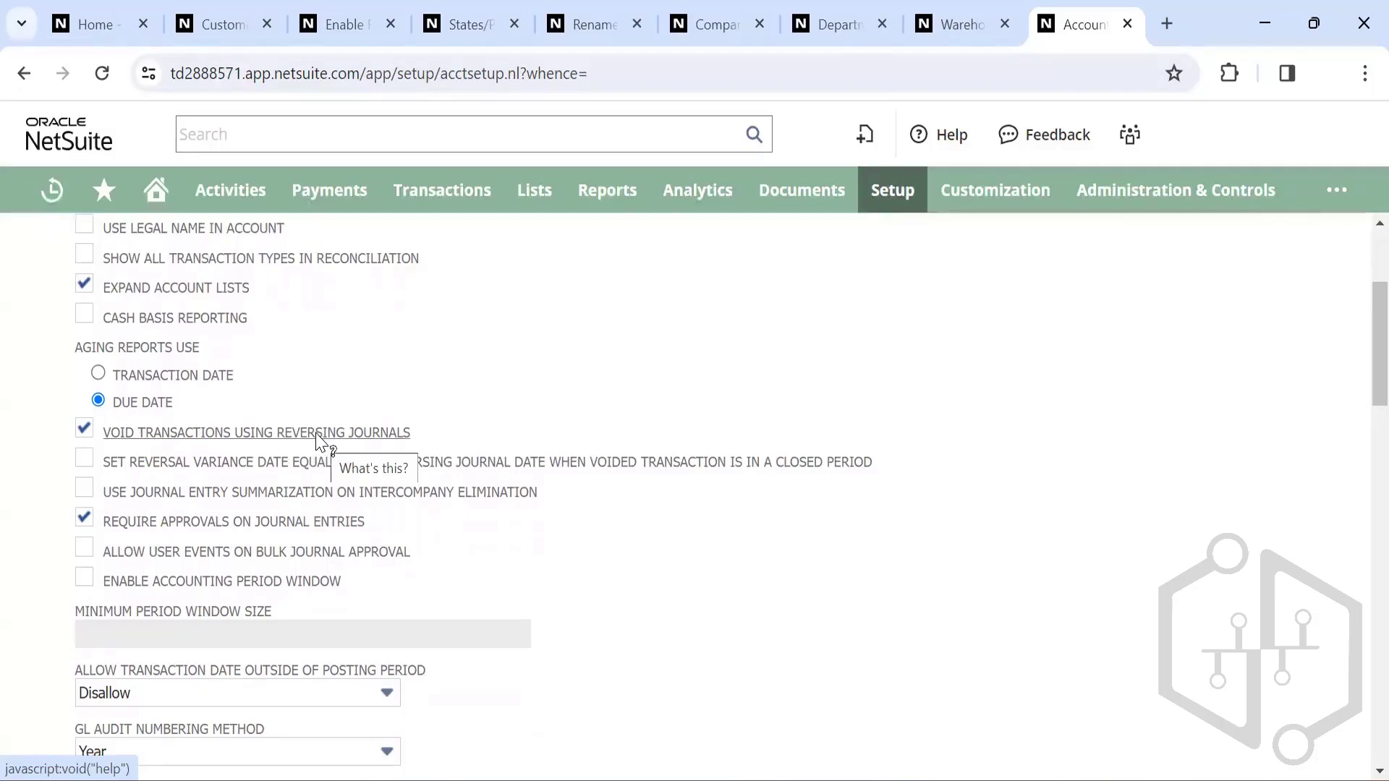
click(84, 430)
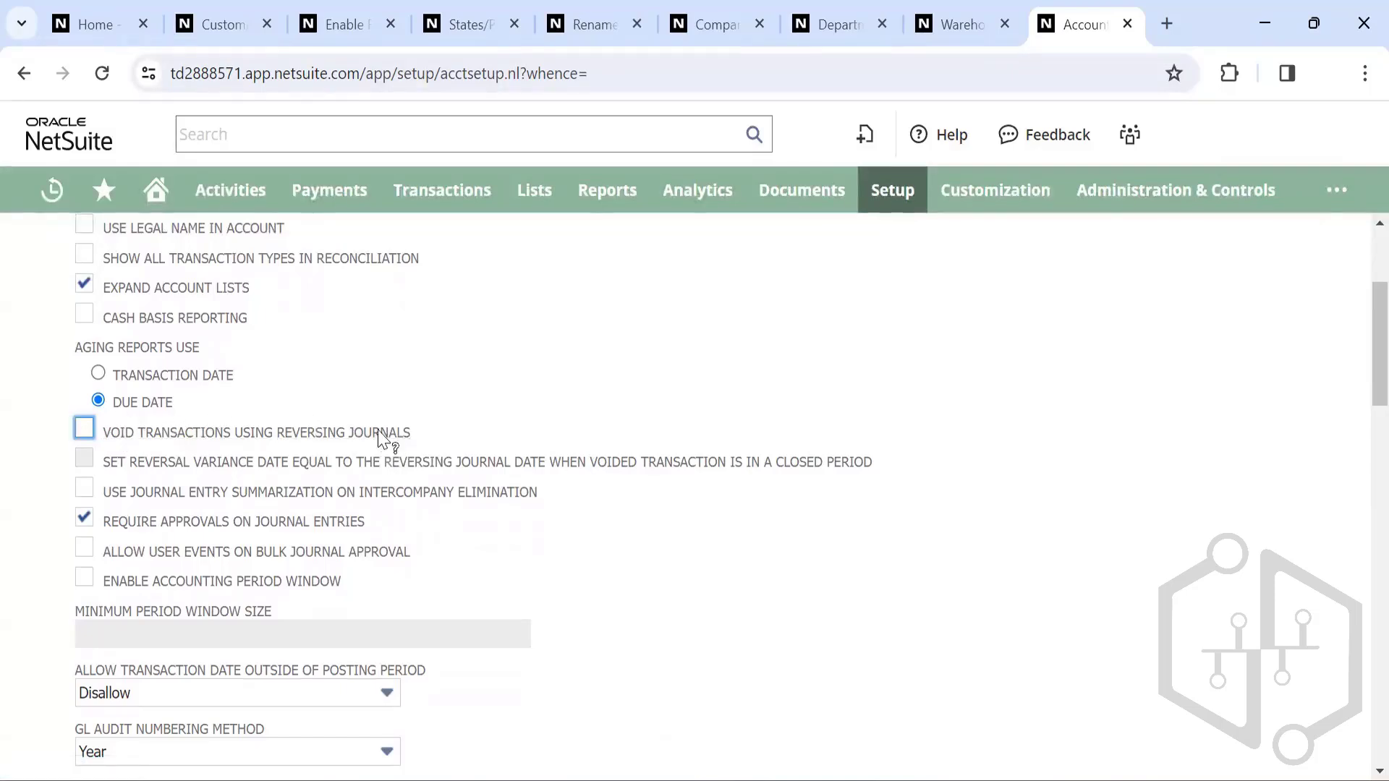
click(84, 430)
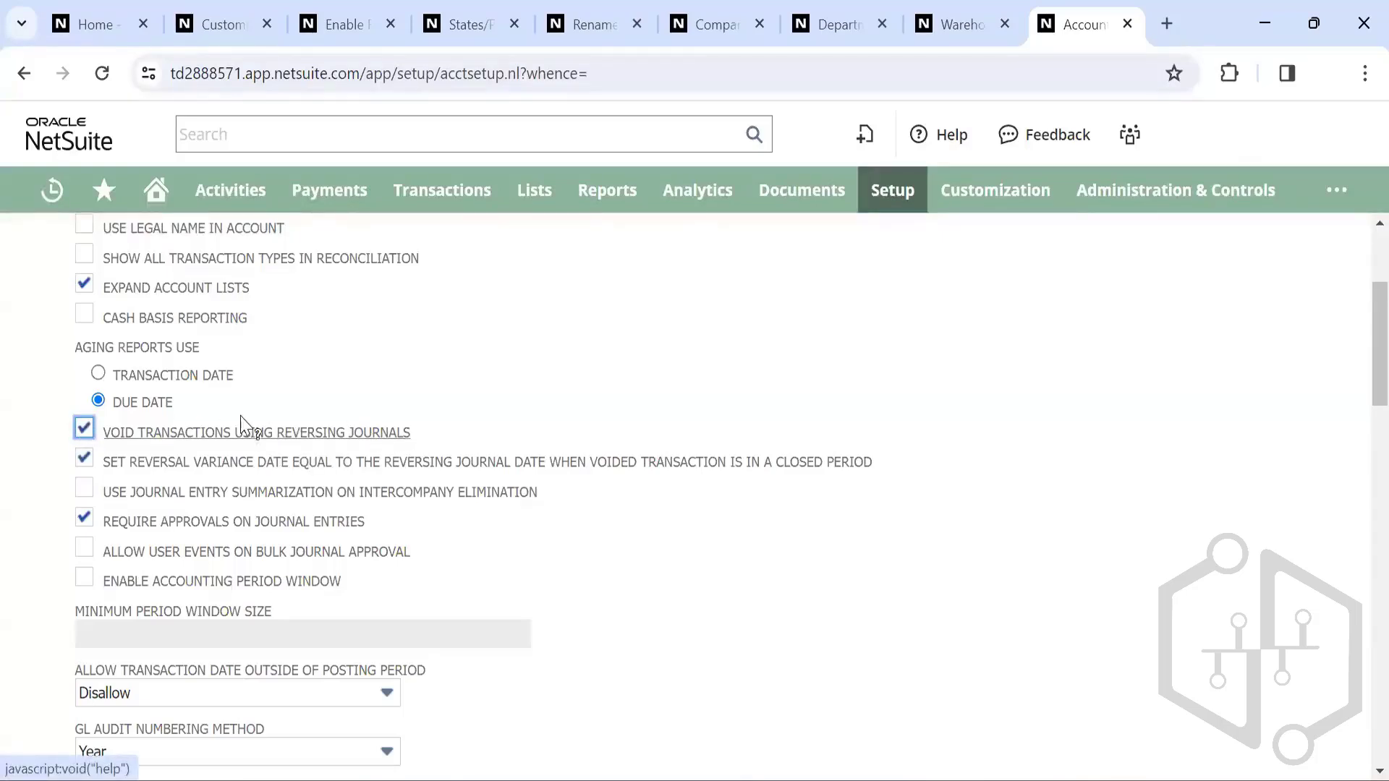
Step: Look over the journal approval, posting period and closed-period options under General Ledger and the start of Accounts Receivable
scroll(337, 449, down, 1)
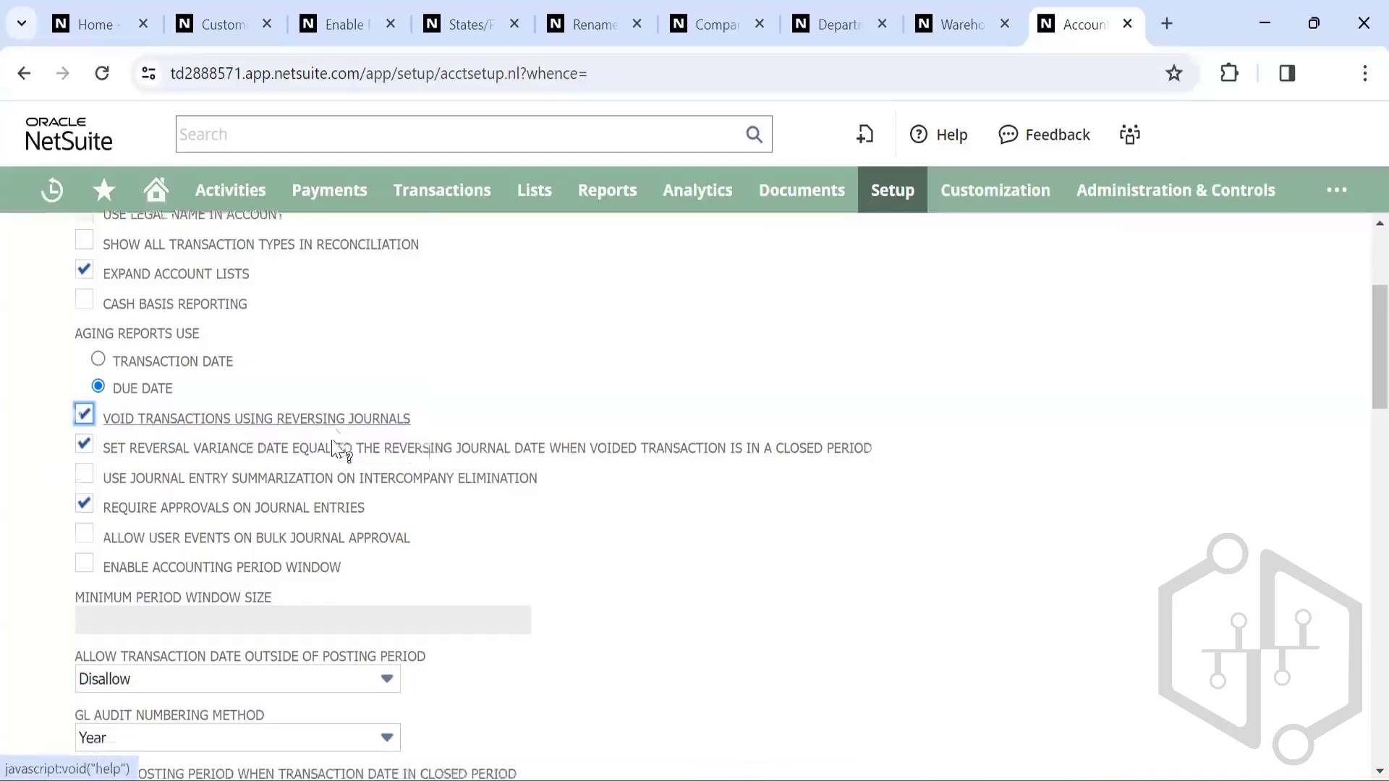
scroll(336, 449, down, 2)
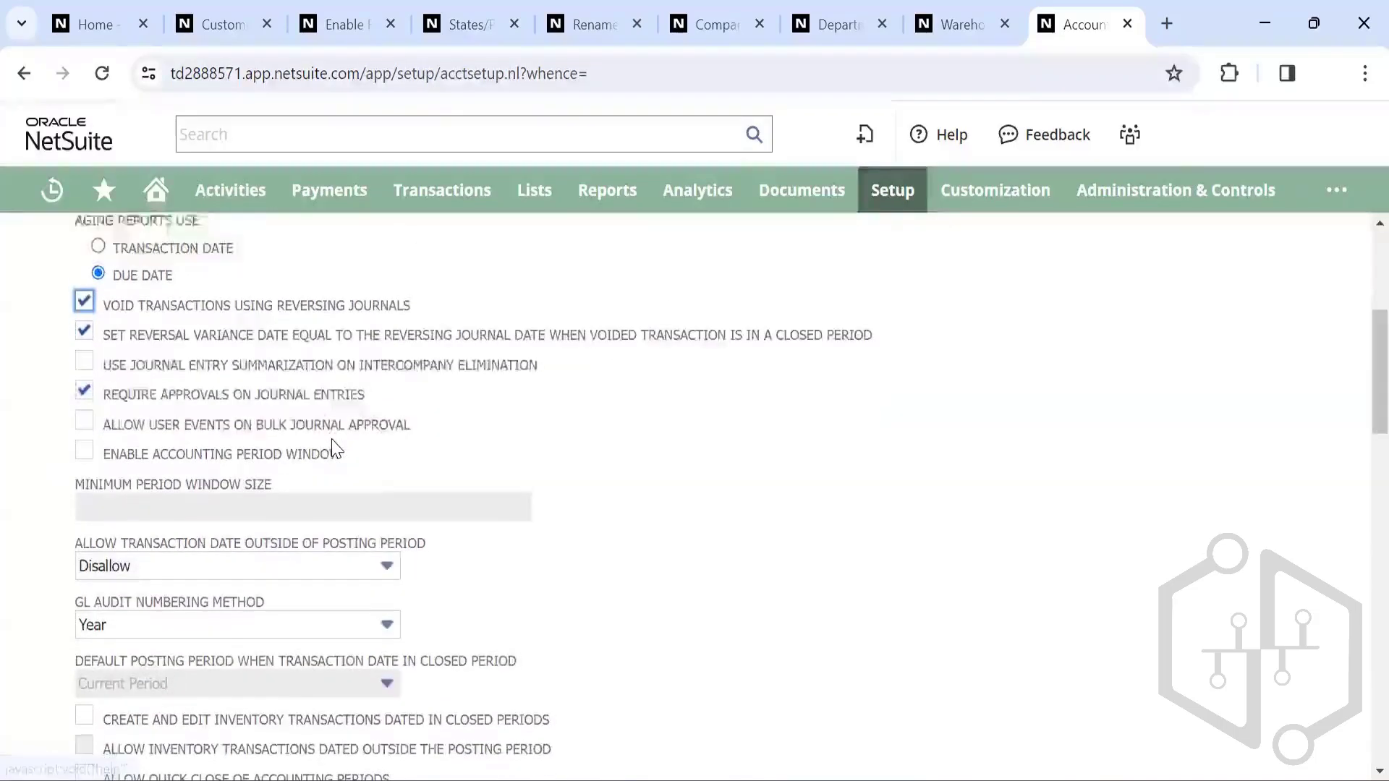
scroll(336, 448, up, 4)
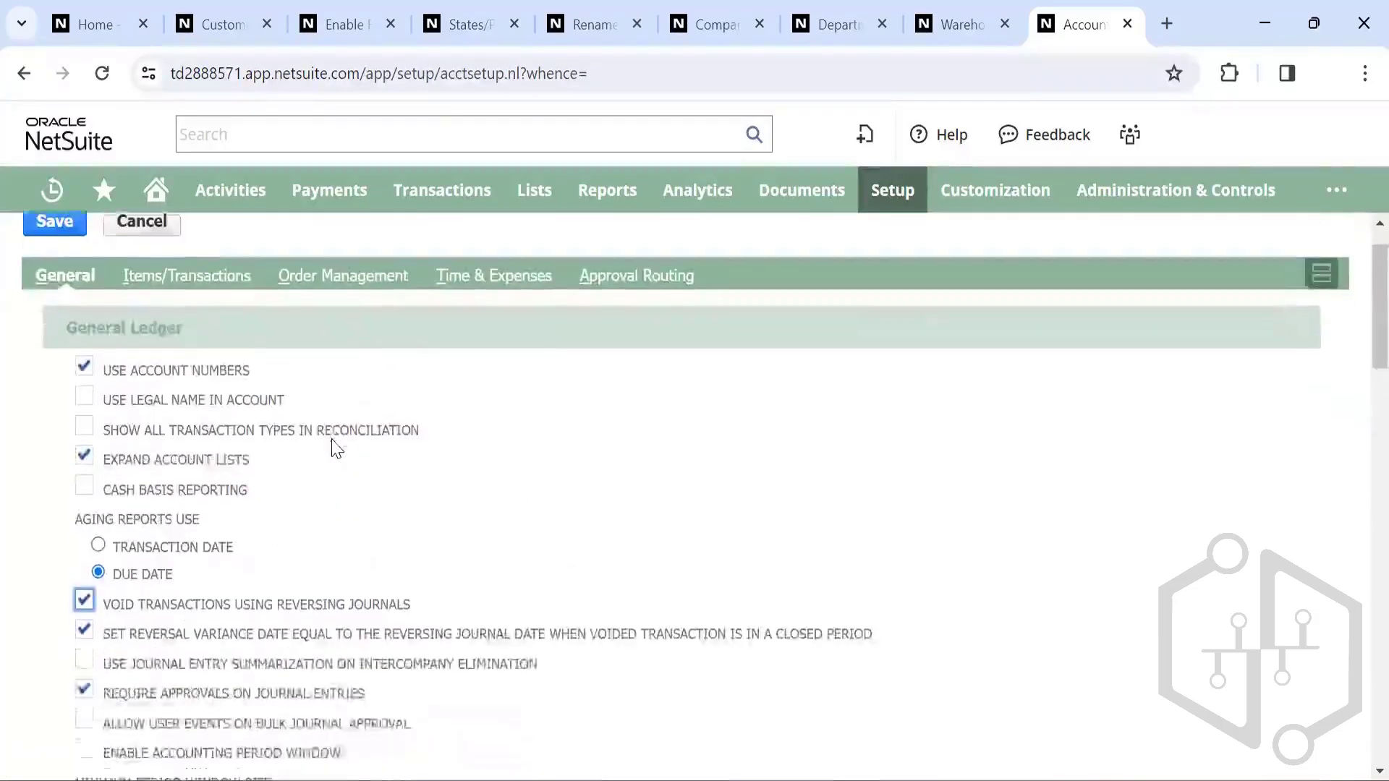
scroll(336, 448, down, 7)
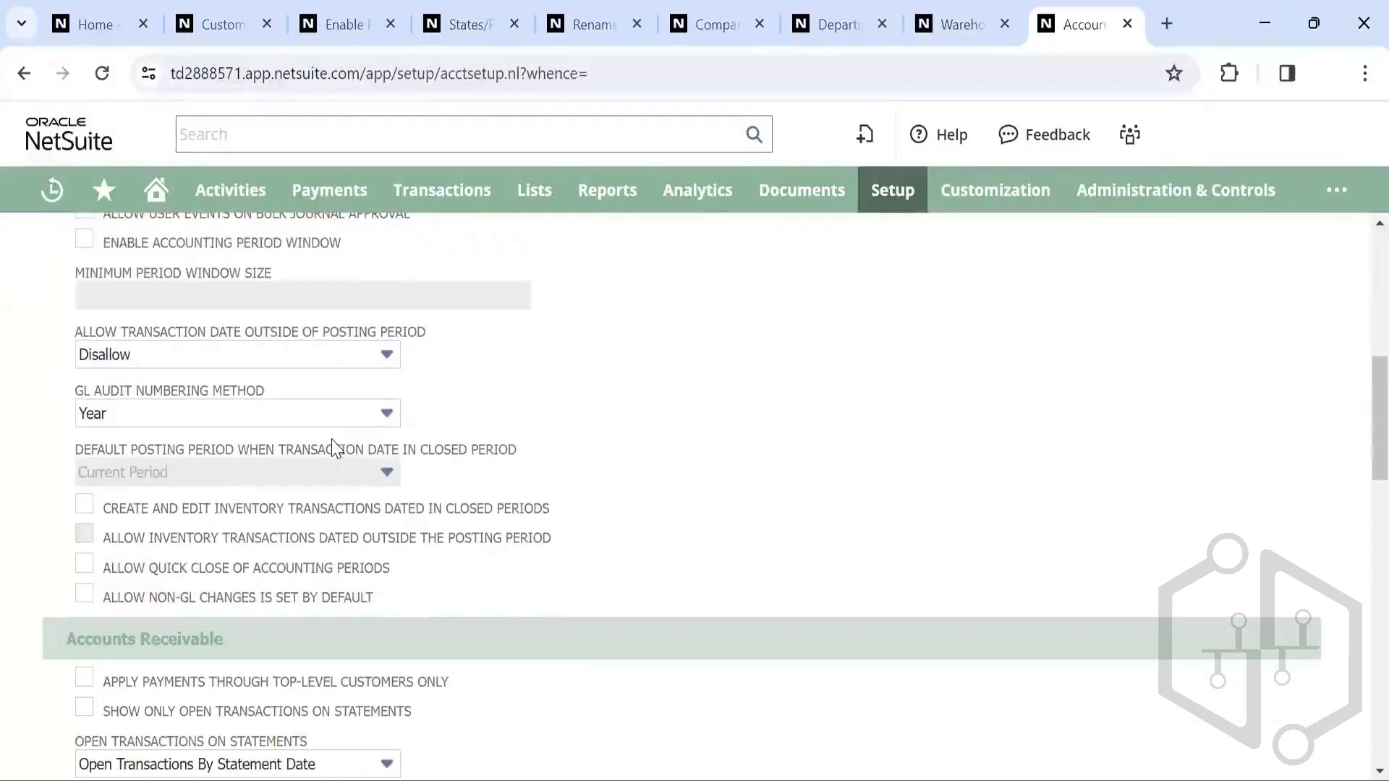
scroll(336, 448, up, 3)
scroll(337, 448, down, 3)
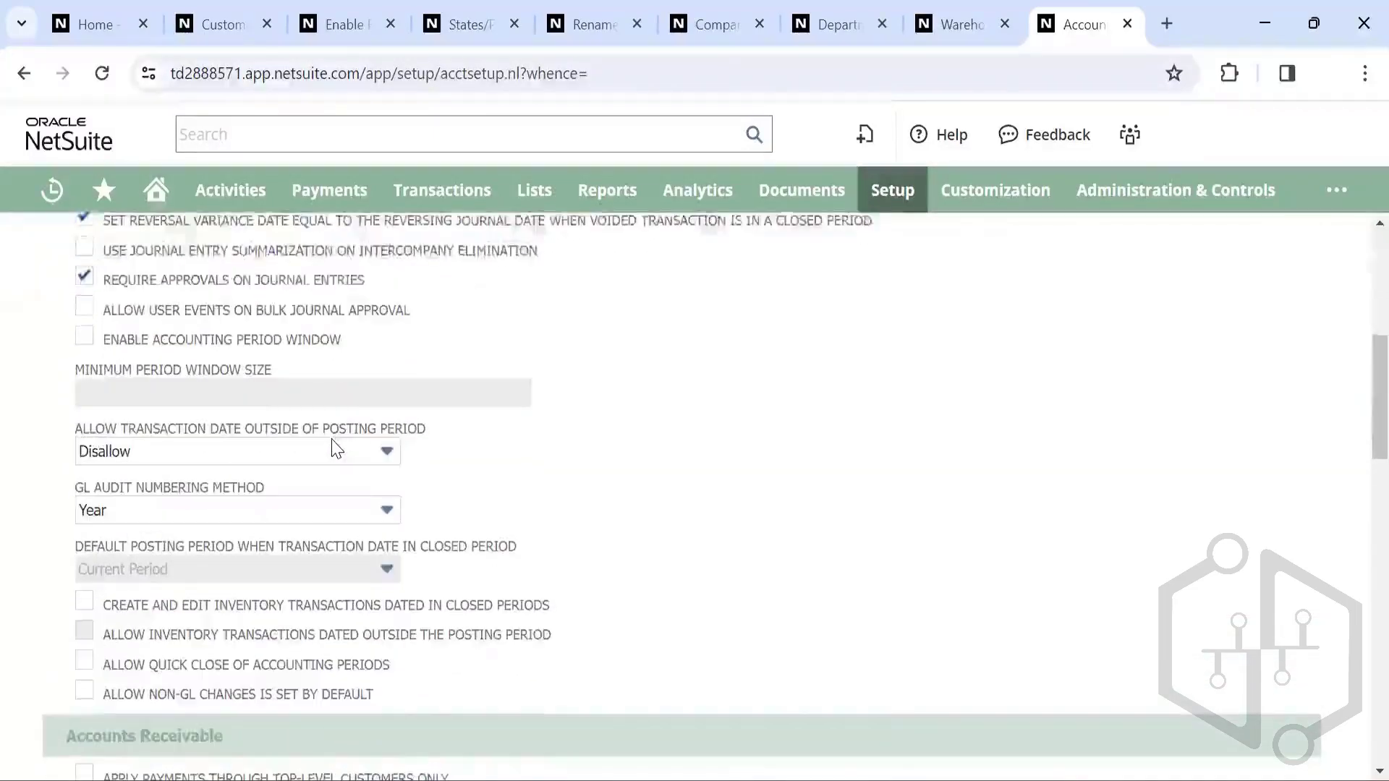
scroll(336, 448, down, 3)
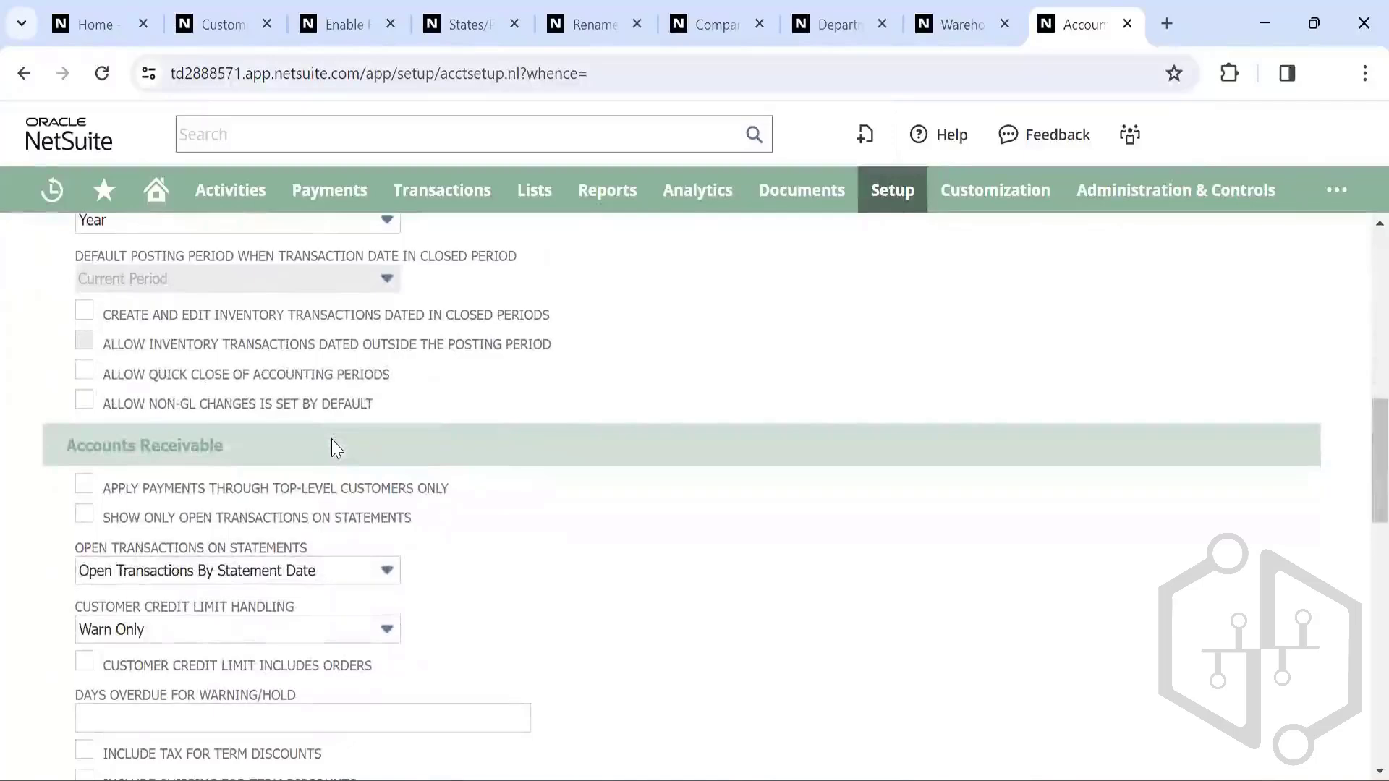
scroll(336, 449, down, 2)
scroll(336, 448, up, 7)
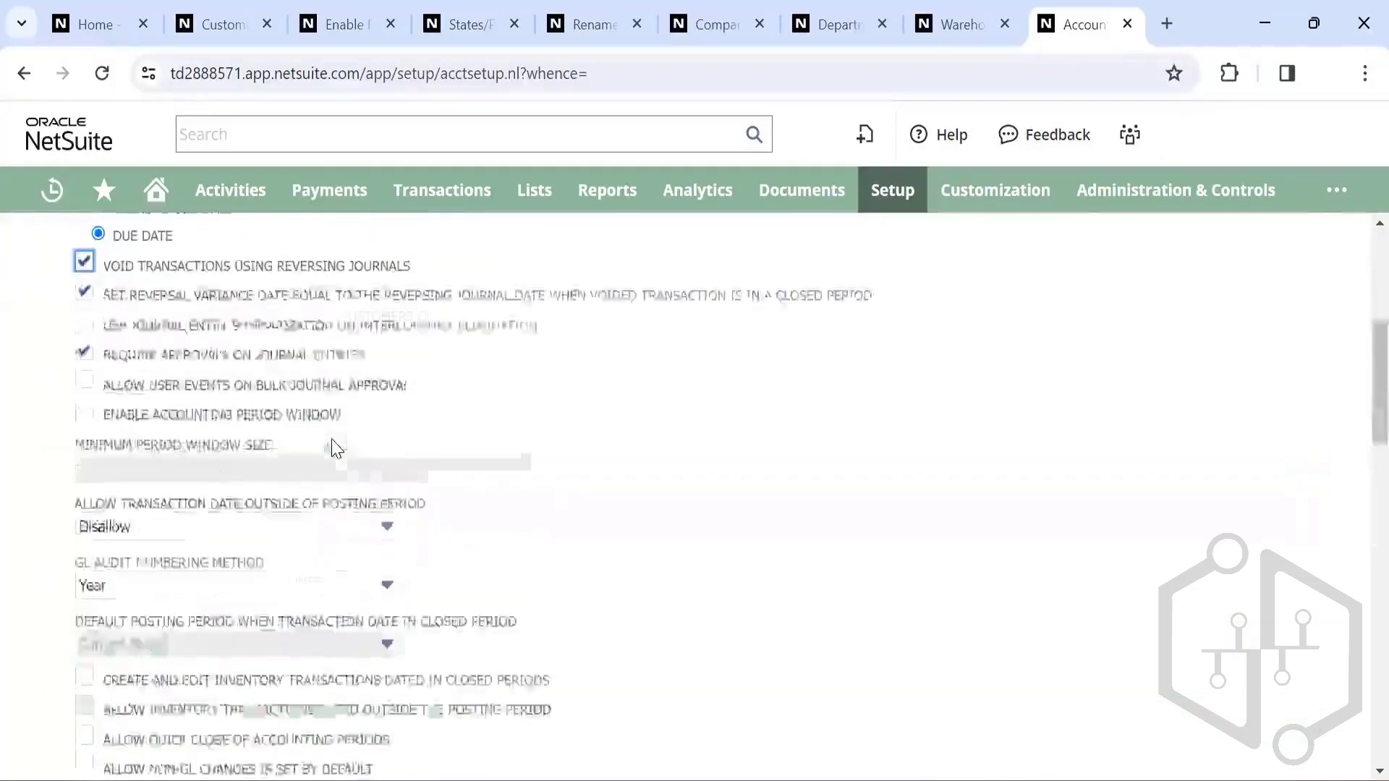
scroll(337, 448, up, 6)
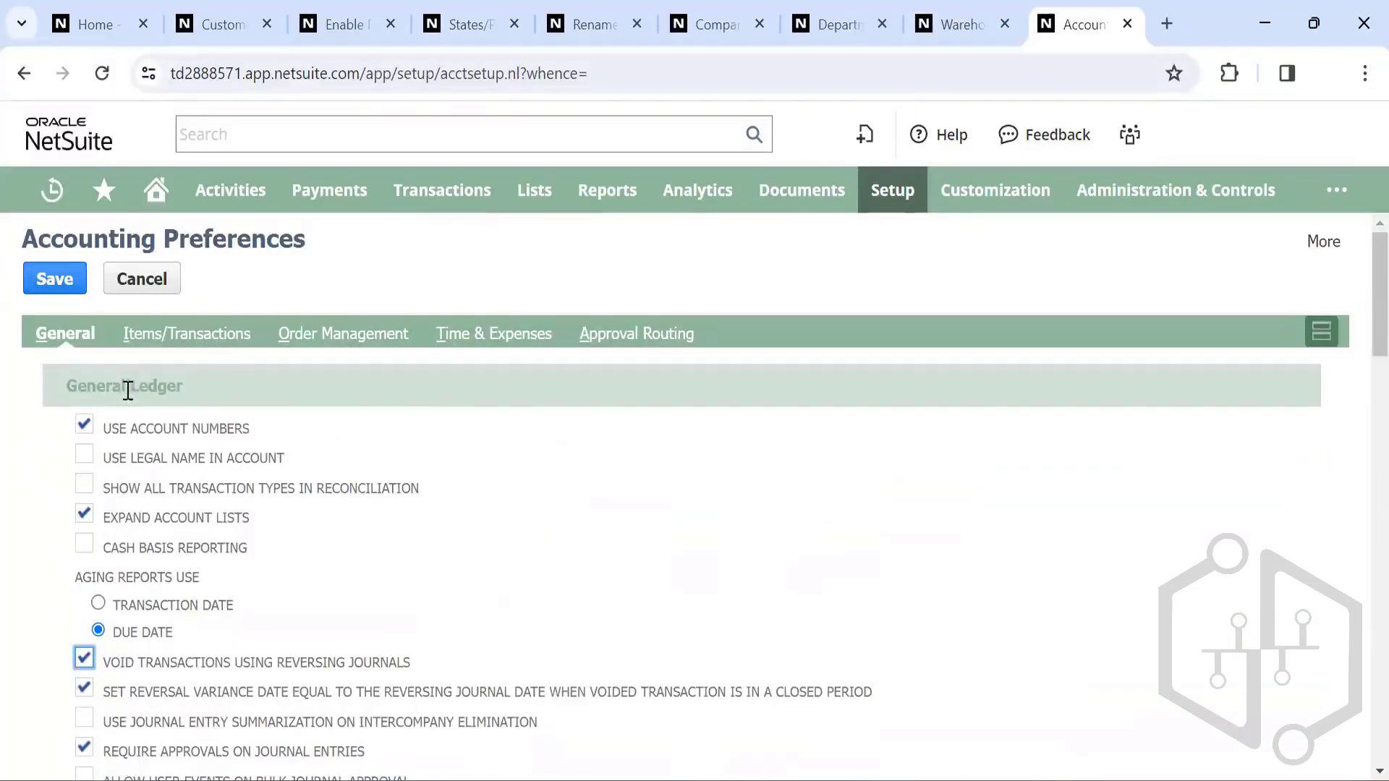
Step: Examine the Accounts Receivable, Accounts Payable and Classifications preferences, including the mandatory and per-line classification options
scroll(137, 391, down, 8)
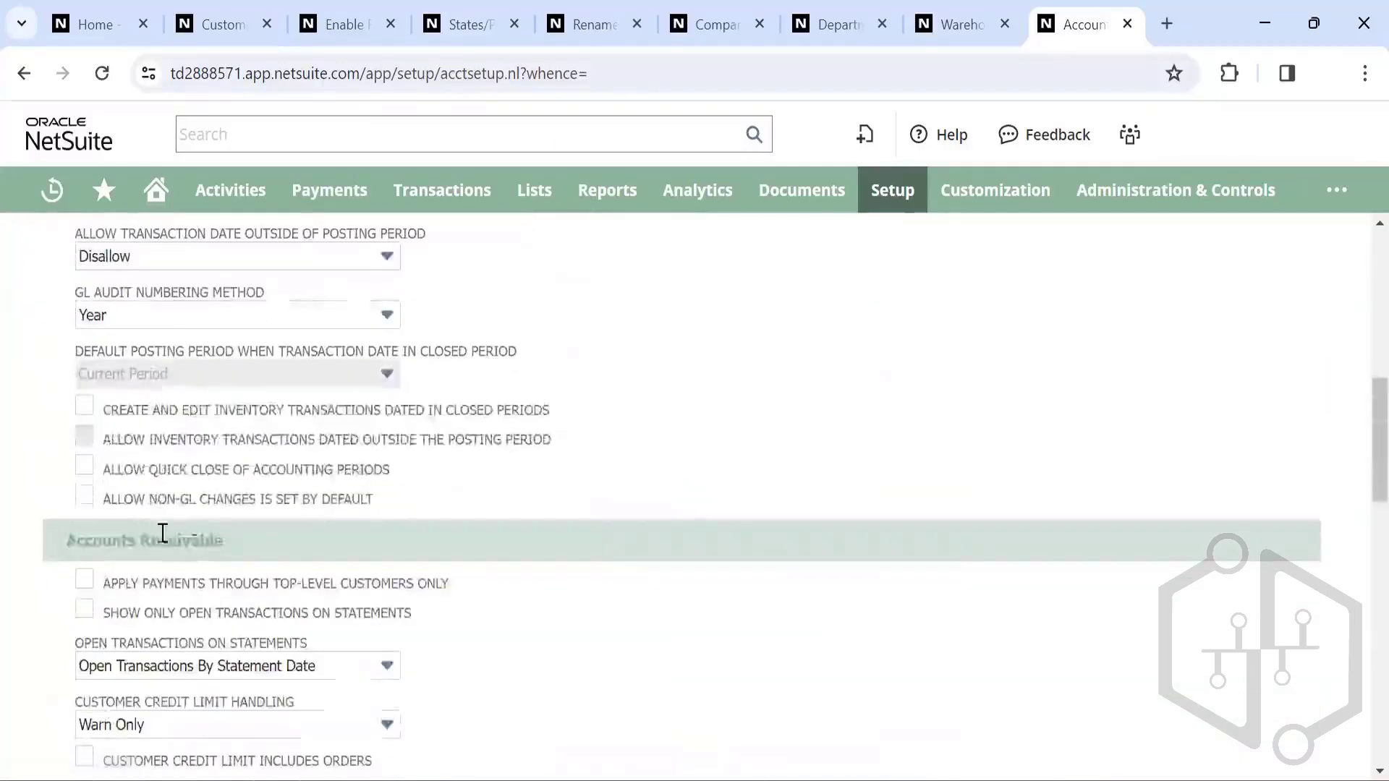
scroll(196, 542, down, 3)
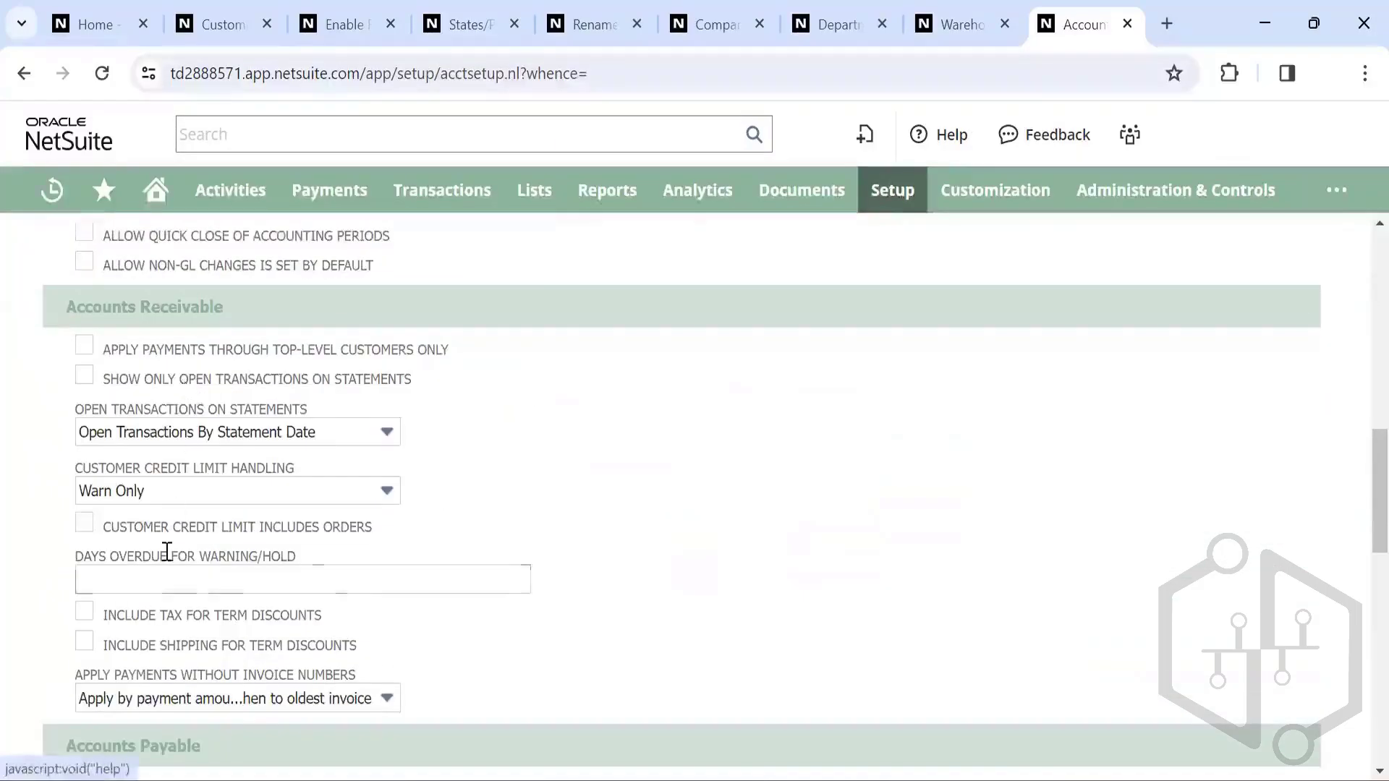
scroll(168, 551, down, 5)
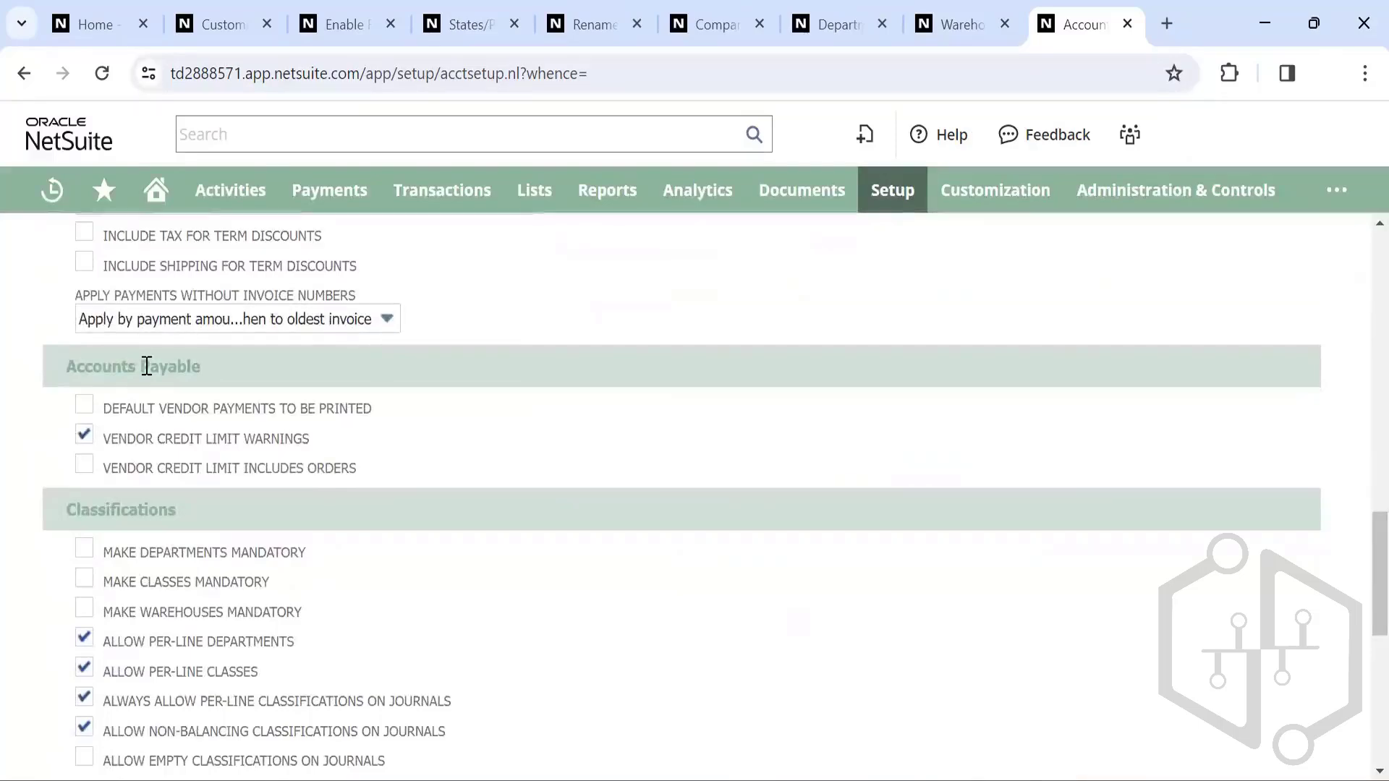
scroll(167, 420, down, 3)
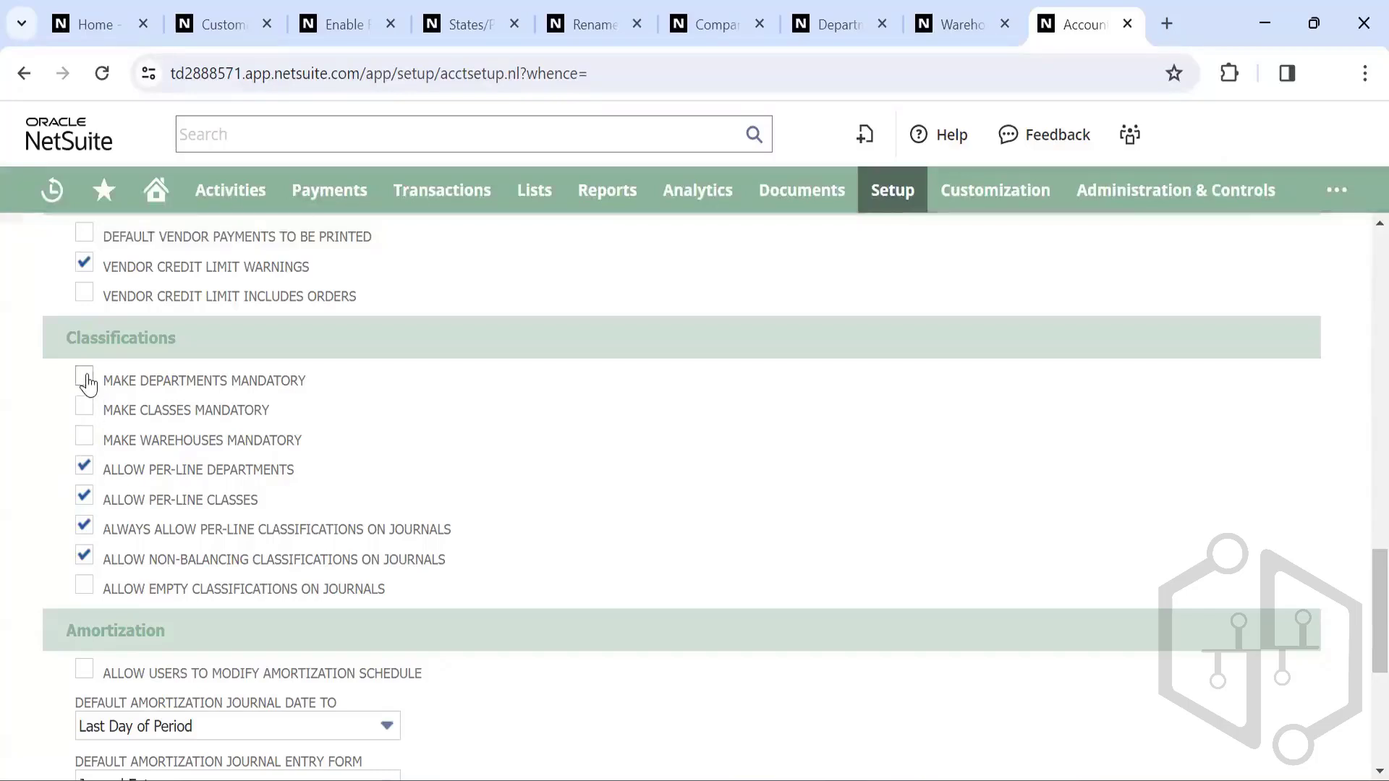
scroll(378, 418, down, 1)
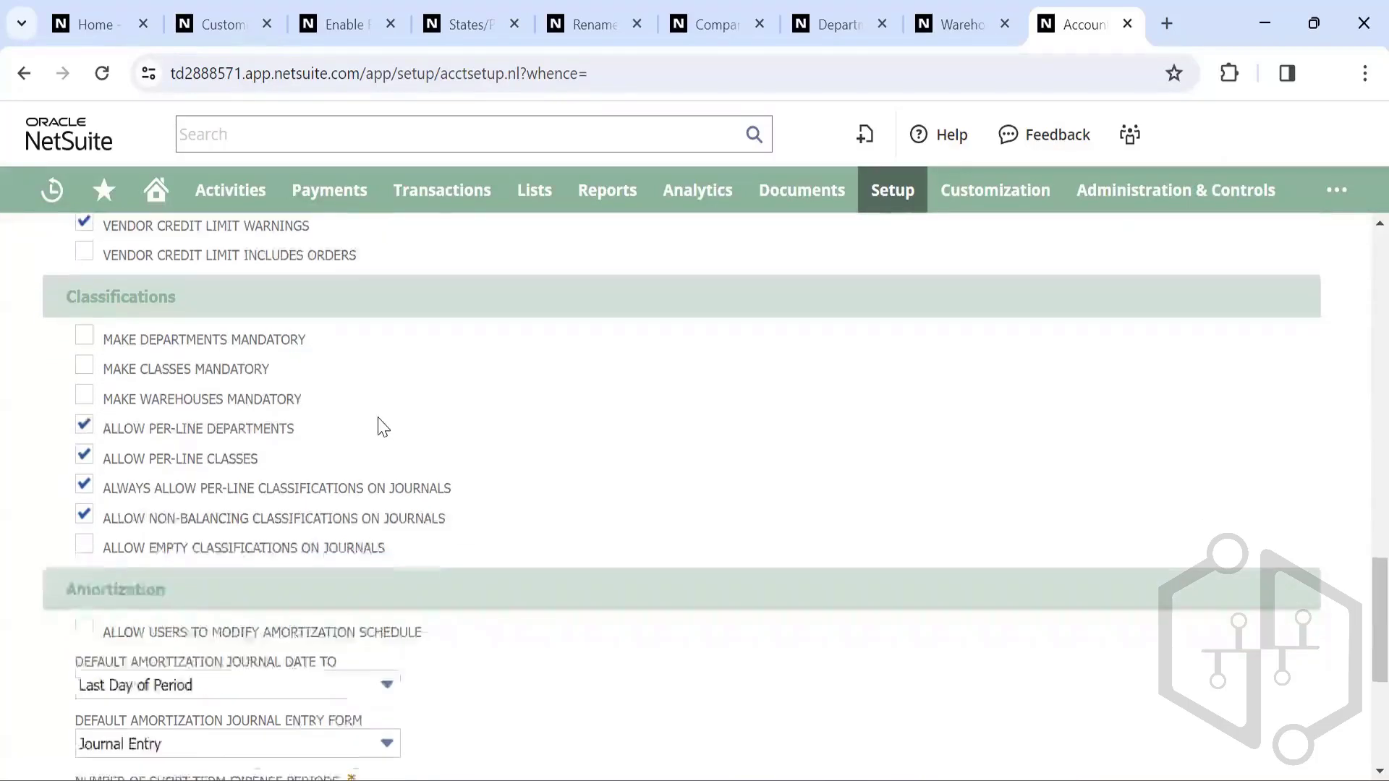
Step: Look over the mandatory classification options and the Amortization, Budget and Exchange Rate Integration preferences
scroll(379, 418, up, 1)
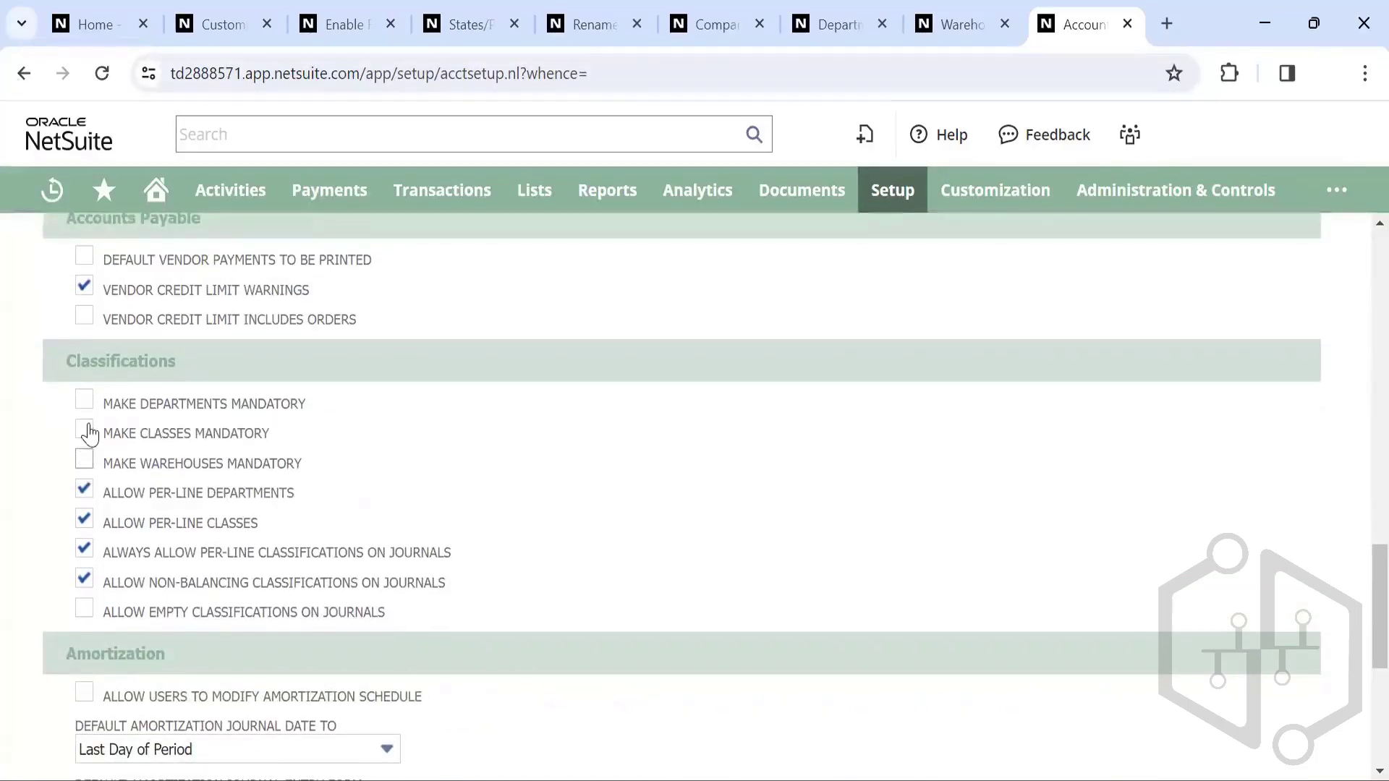
scroll(391, 441, down, 3)
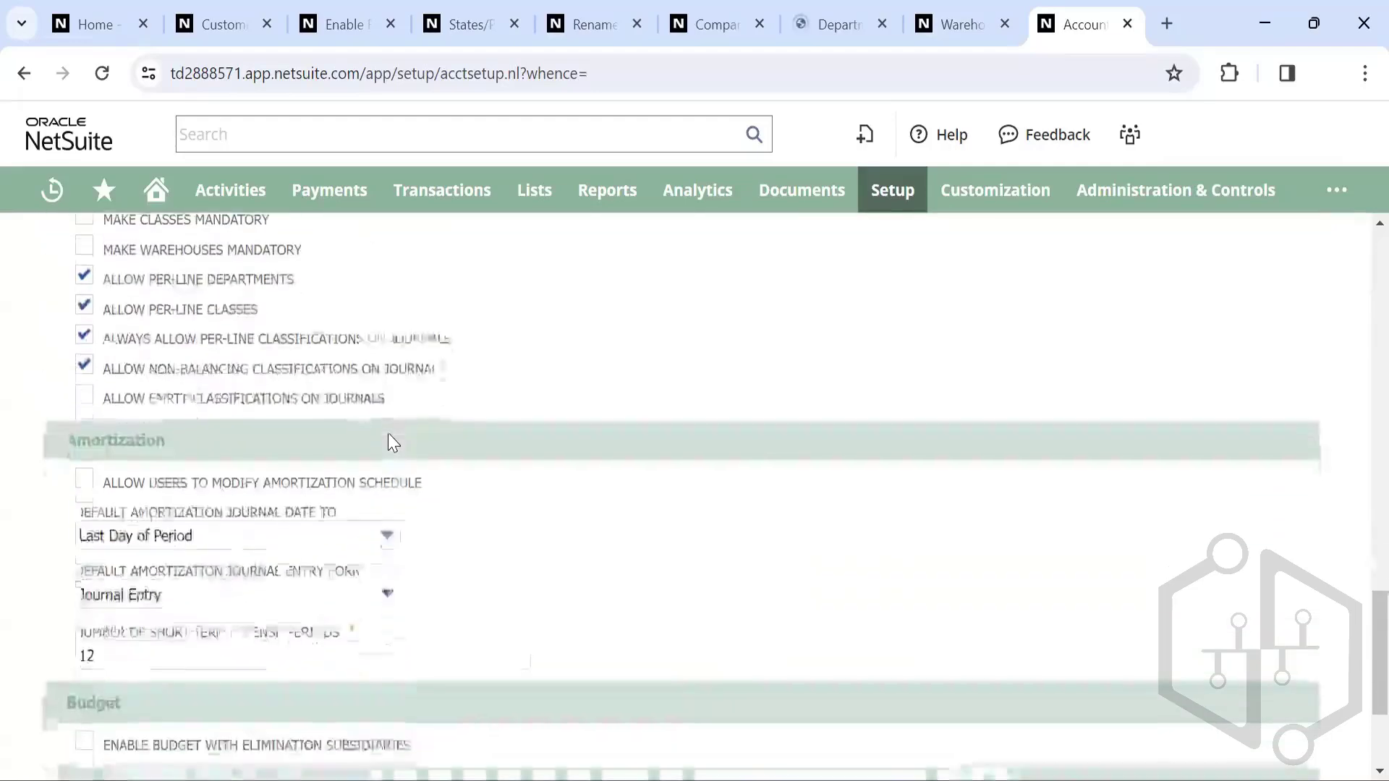
scroll(391, 441, down, 2)
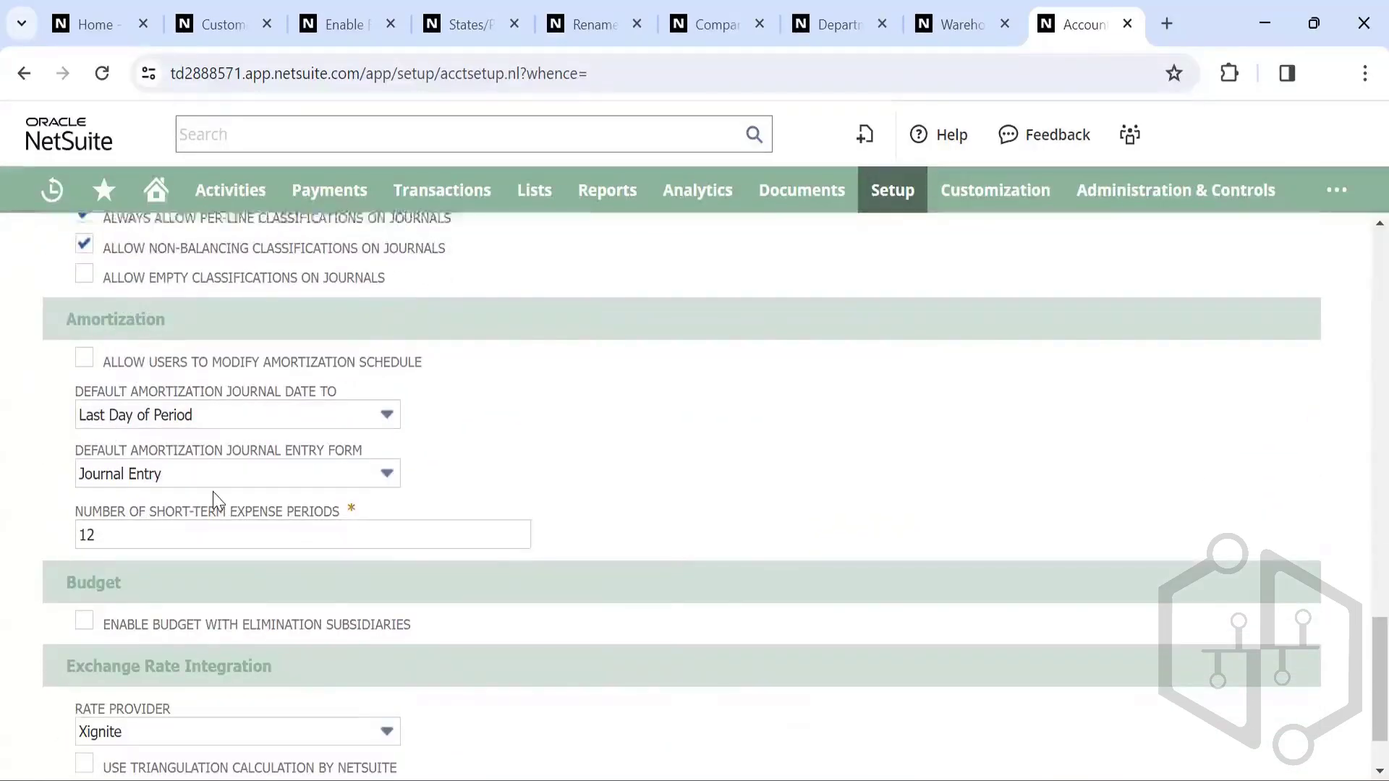
scroll(210, 497, down, 2)
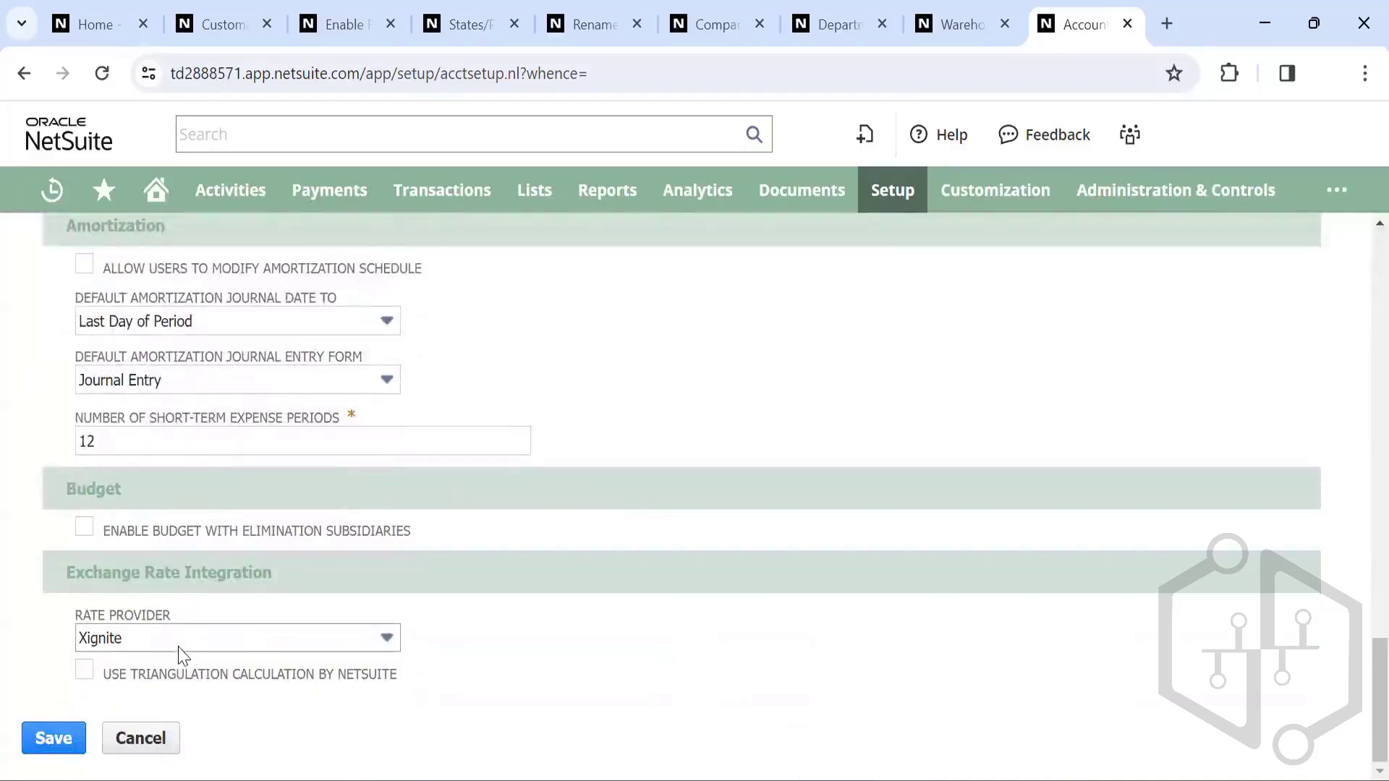
Step: Review the Rate Provider choices under Exchange Rate Integration and keep Xignite selected
click(250, 638)
click(249, 638)
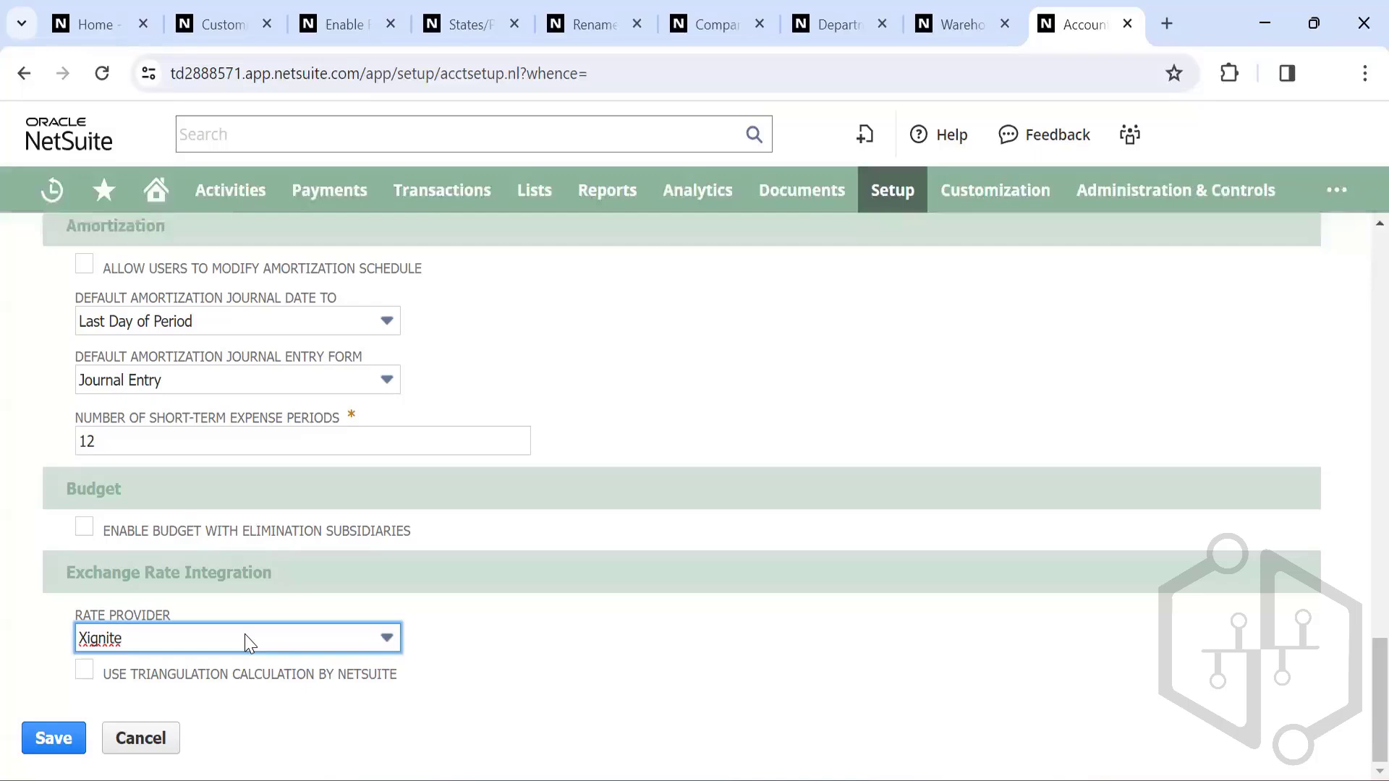
click(246, 640)
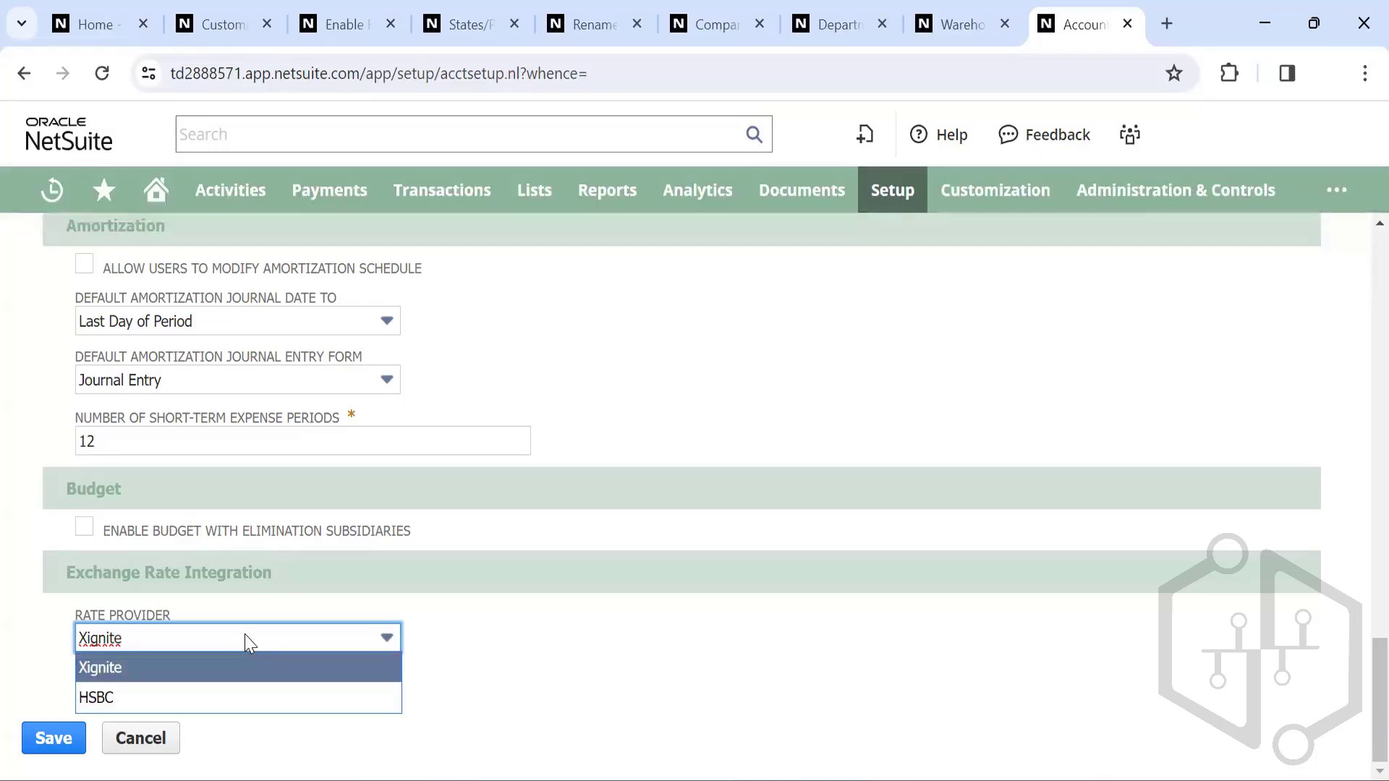
click(133, 682)
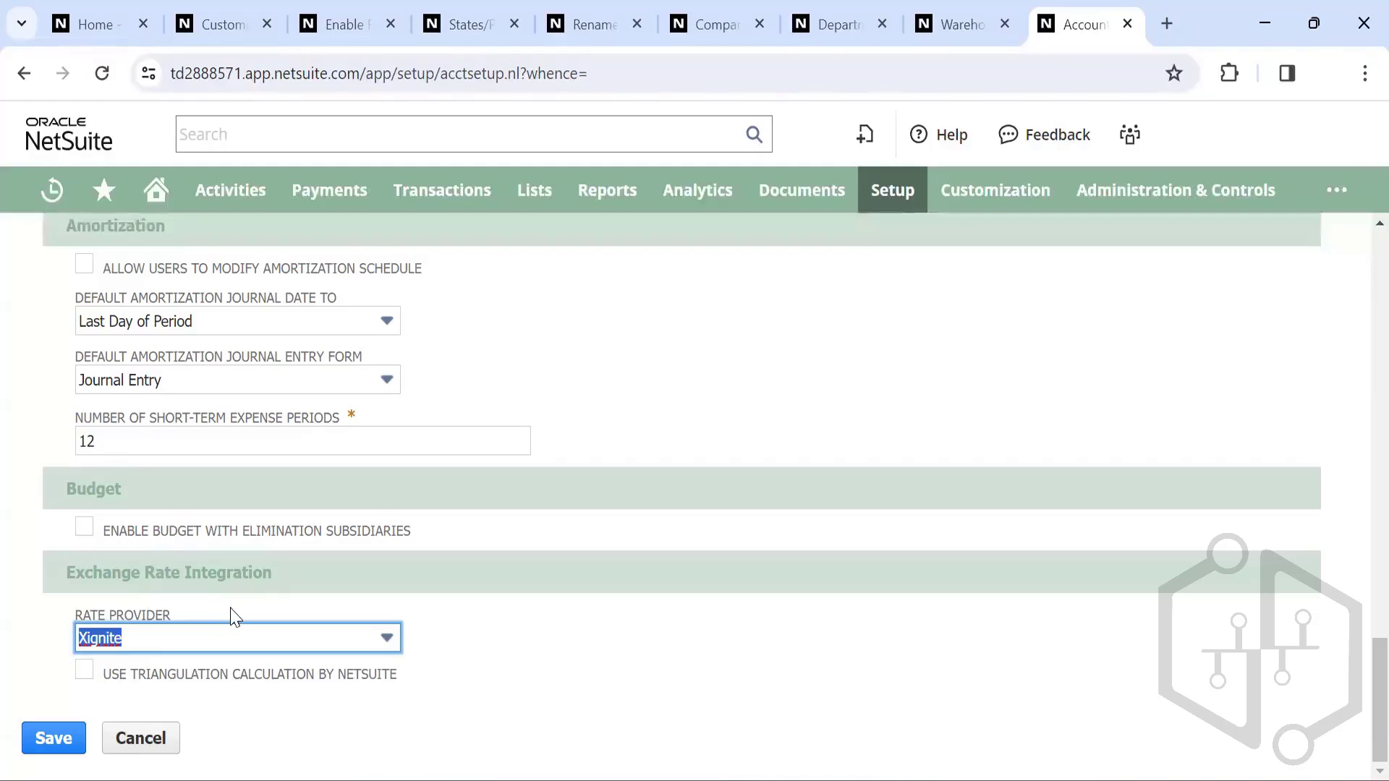
Step: Open the Items/Transactions accounting preferences and view the accounts available for Purchase Discount Account
scroll(584, 347, up, 3)
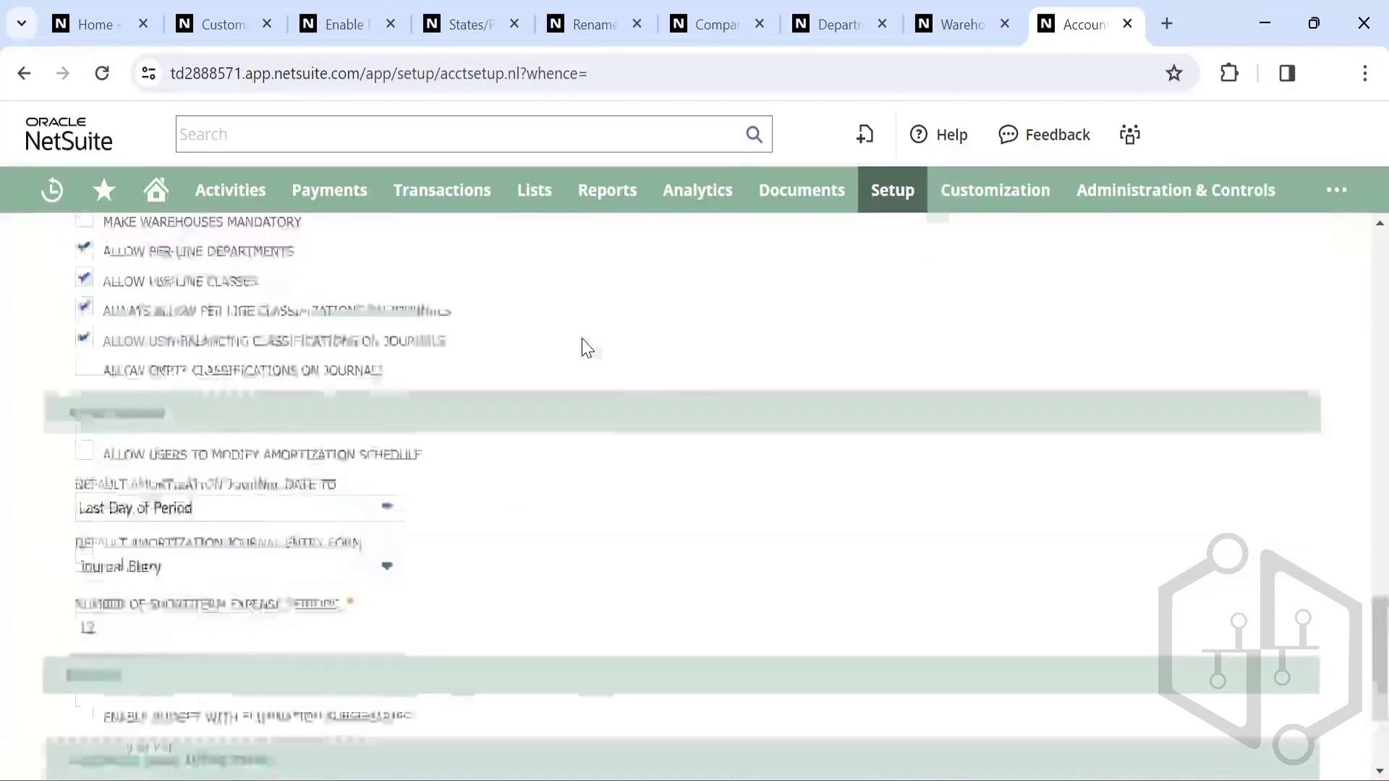
scroll(584, 347, up, 10)
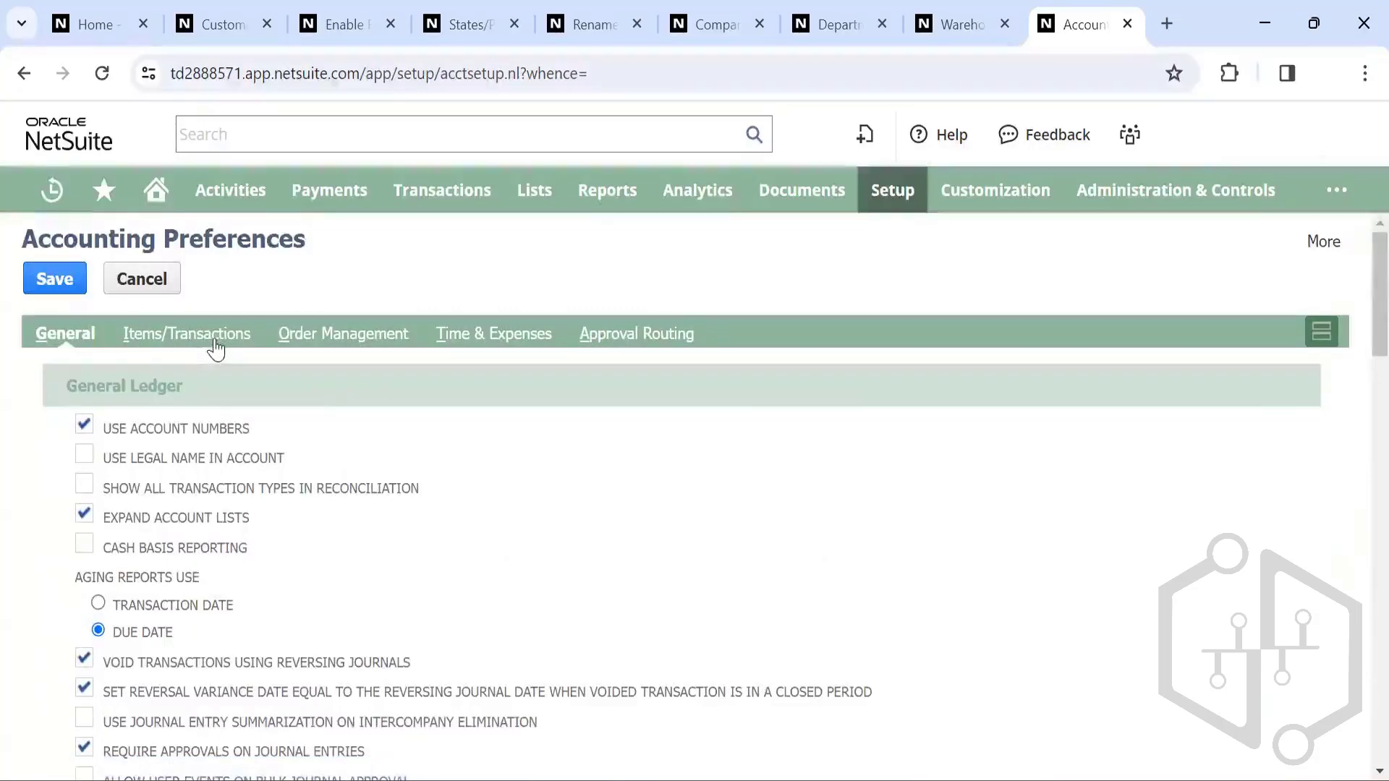
click(215, 340)
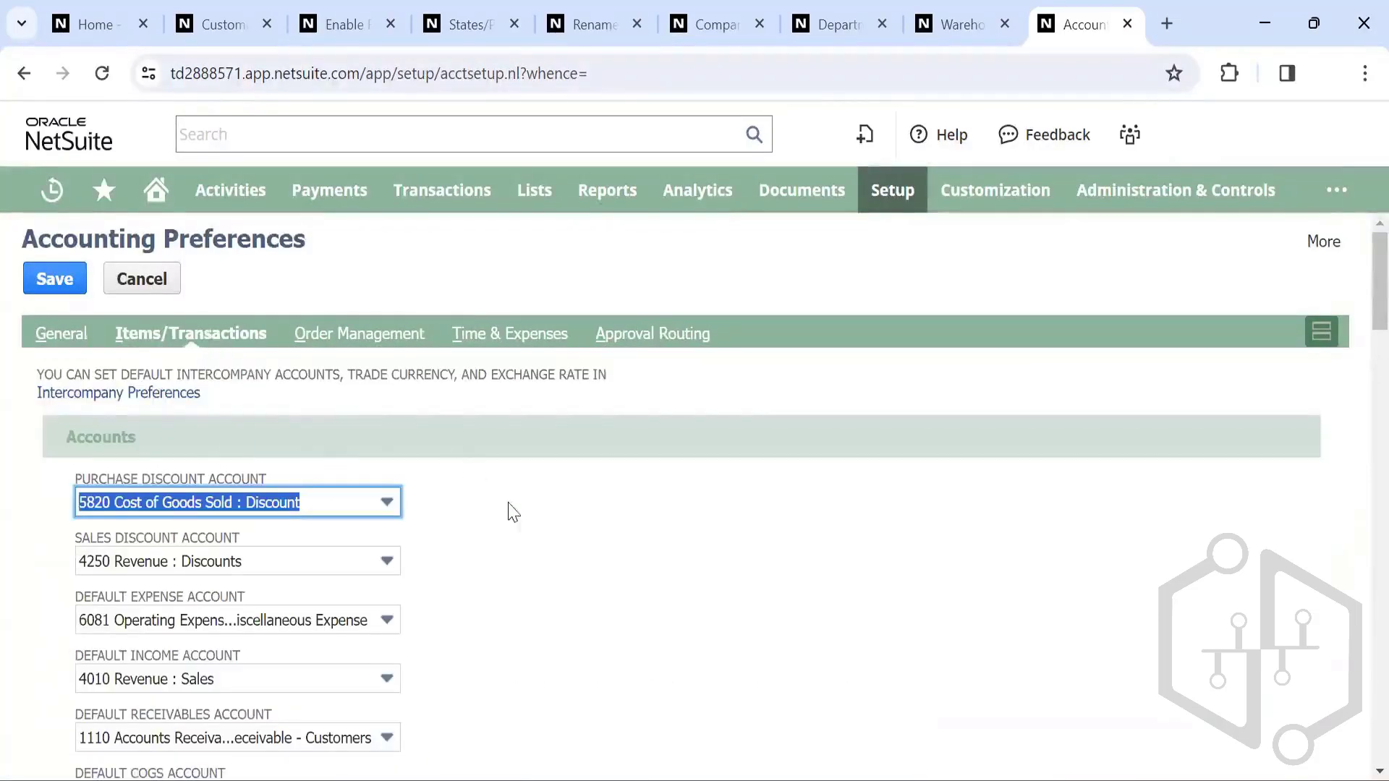
scroll(583, 533, down, 1)
scroll(583, 534, up, 1)
scroll(240, 466, down, 3)
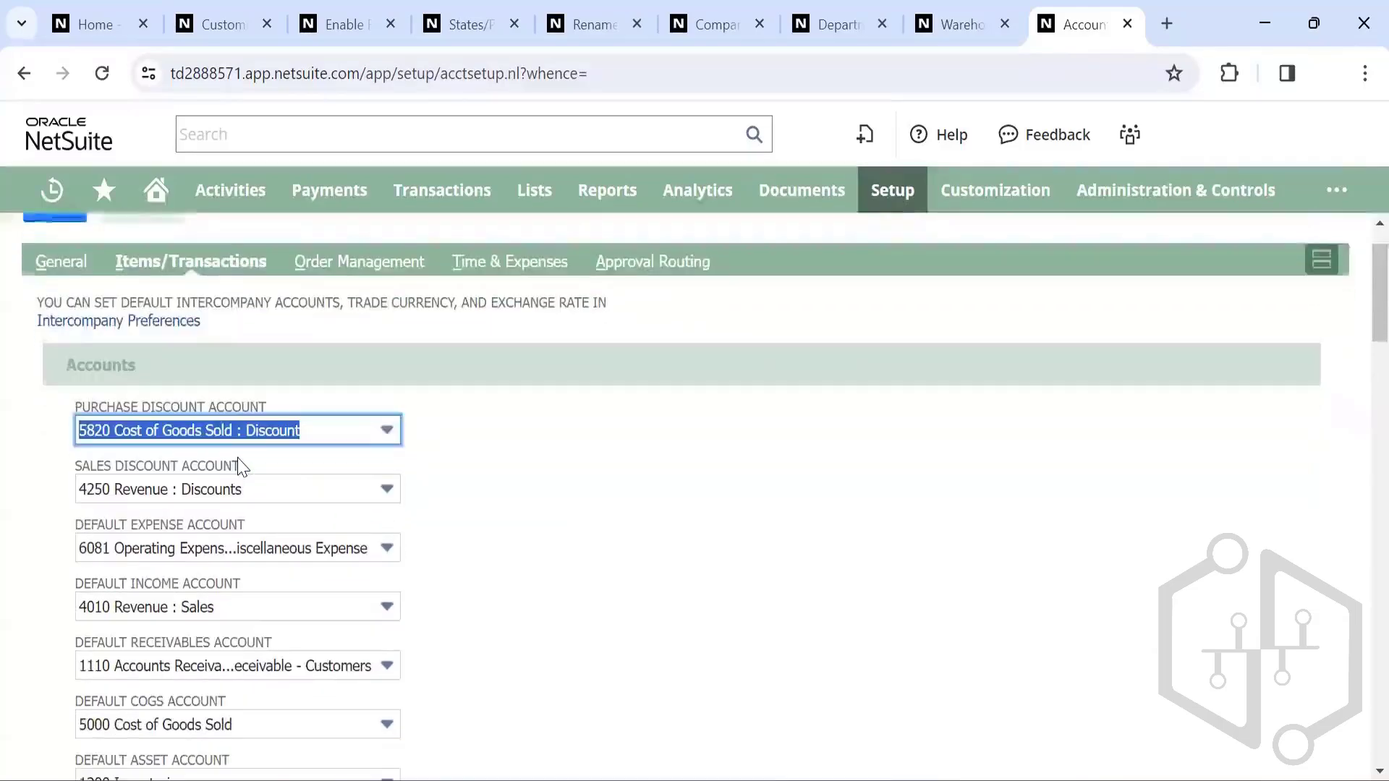
scroll(187, 448, up, 2)
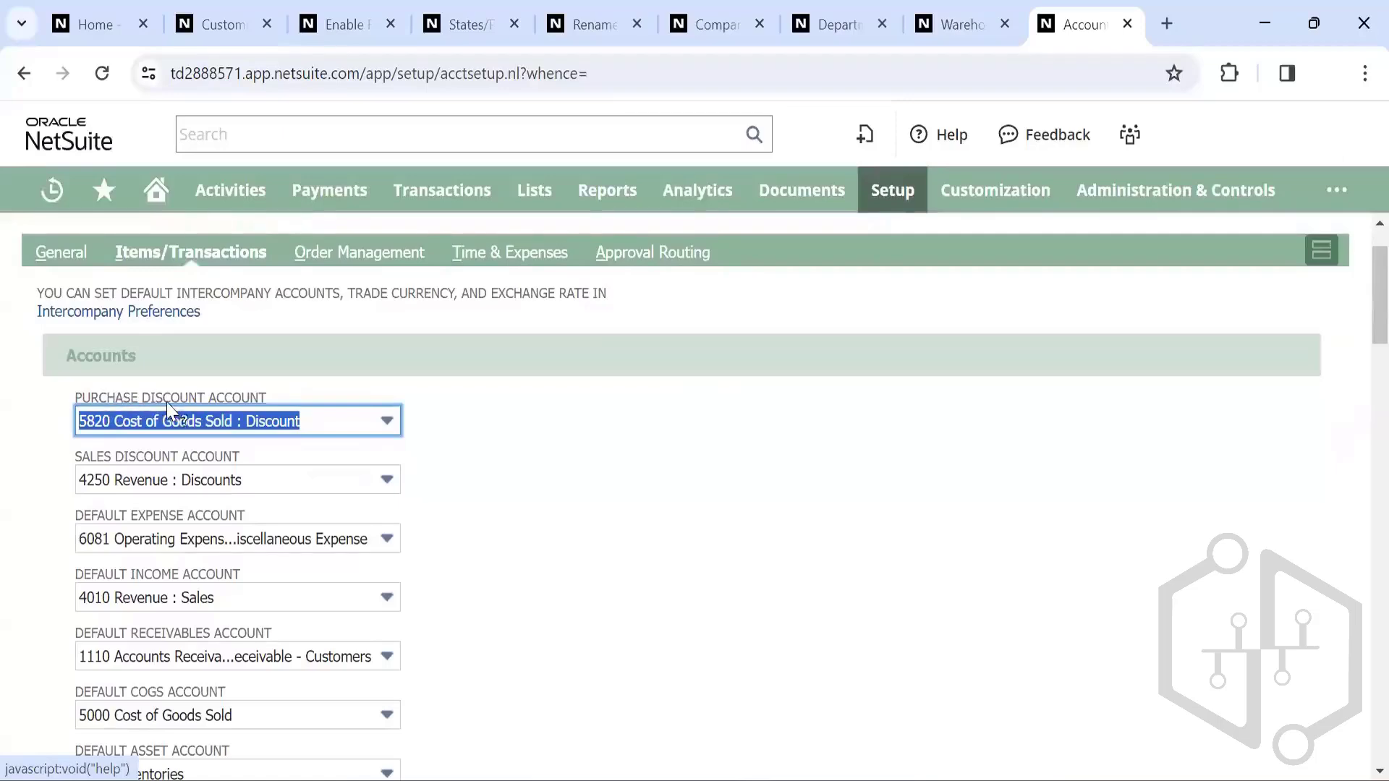
scroll(204, 557, down, 1)
scroll(204, 557, up, 1)
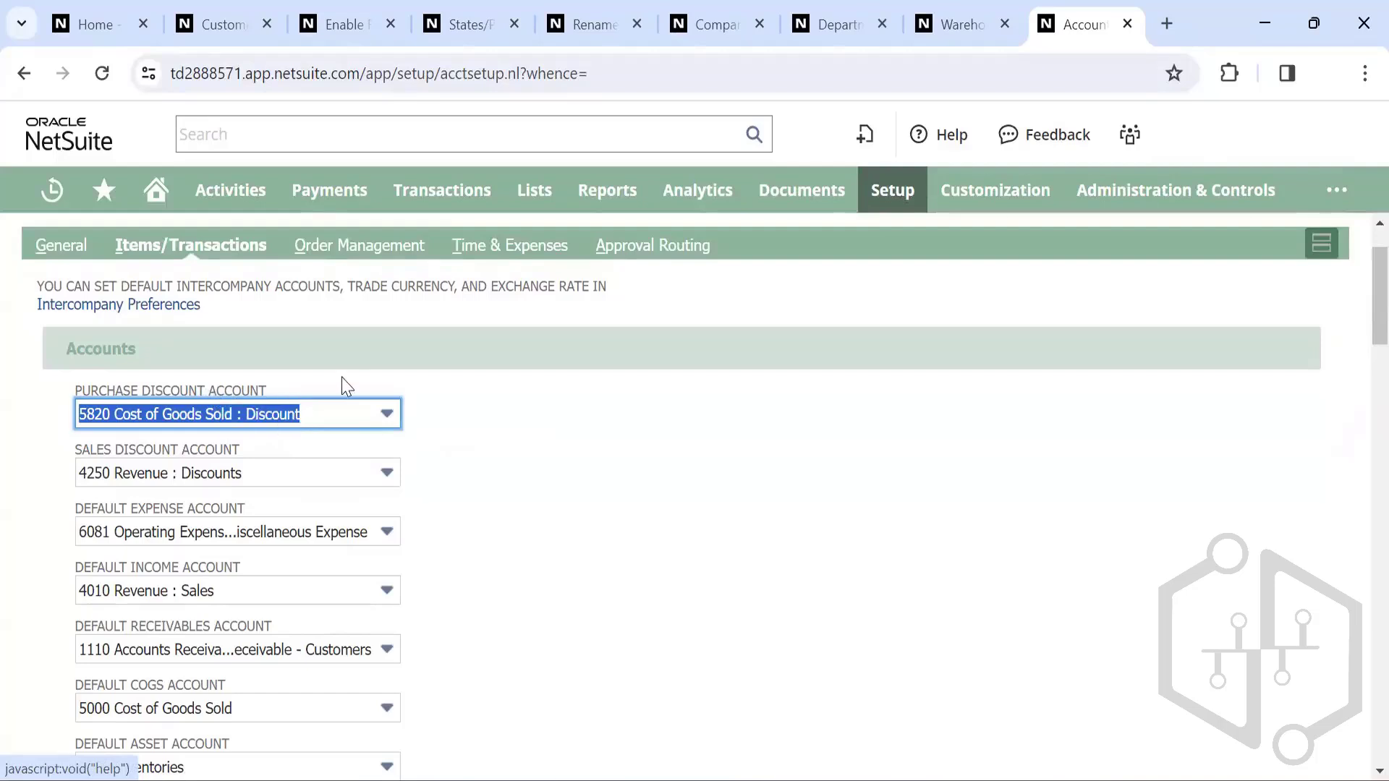
click(371, 419)
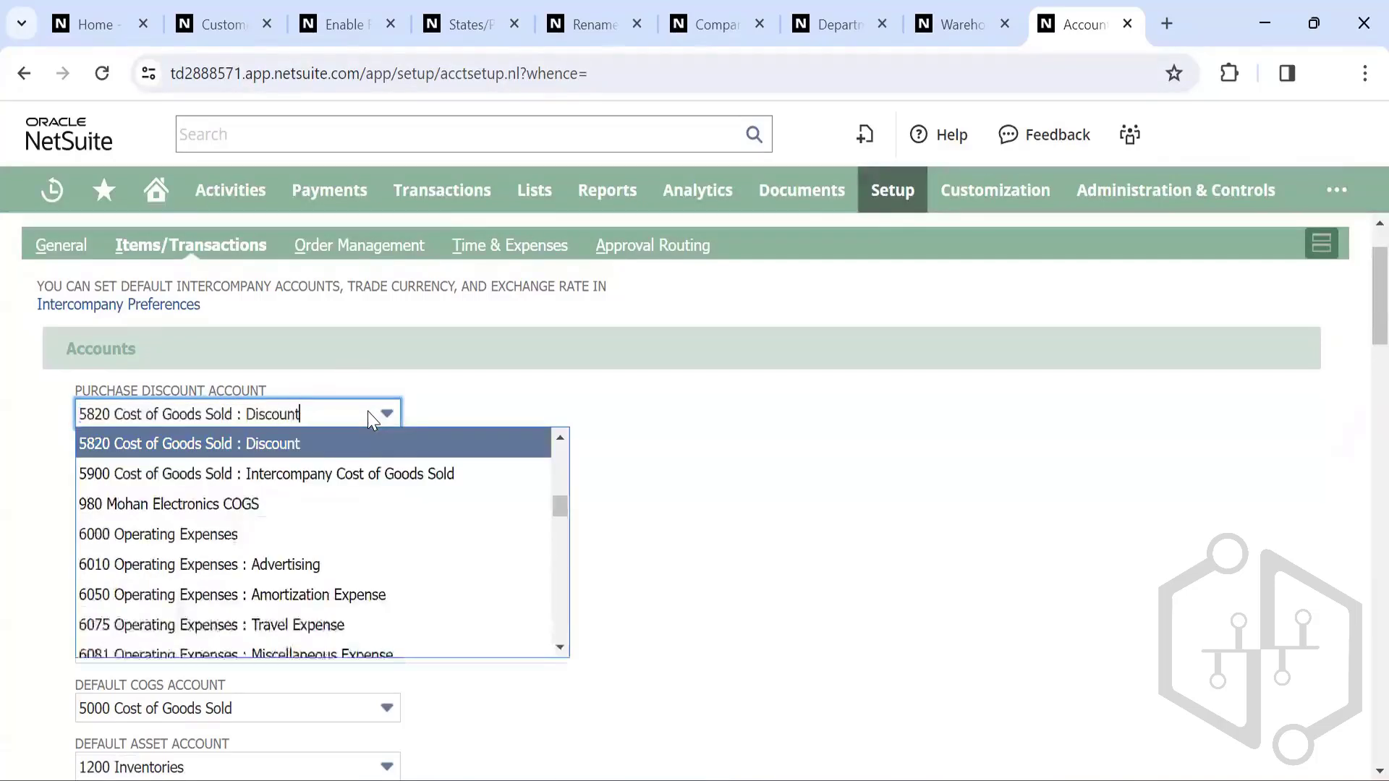
click(371, 420)
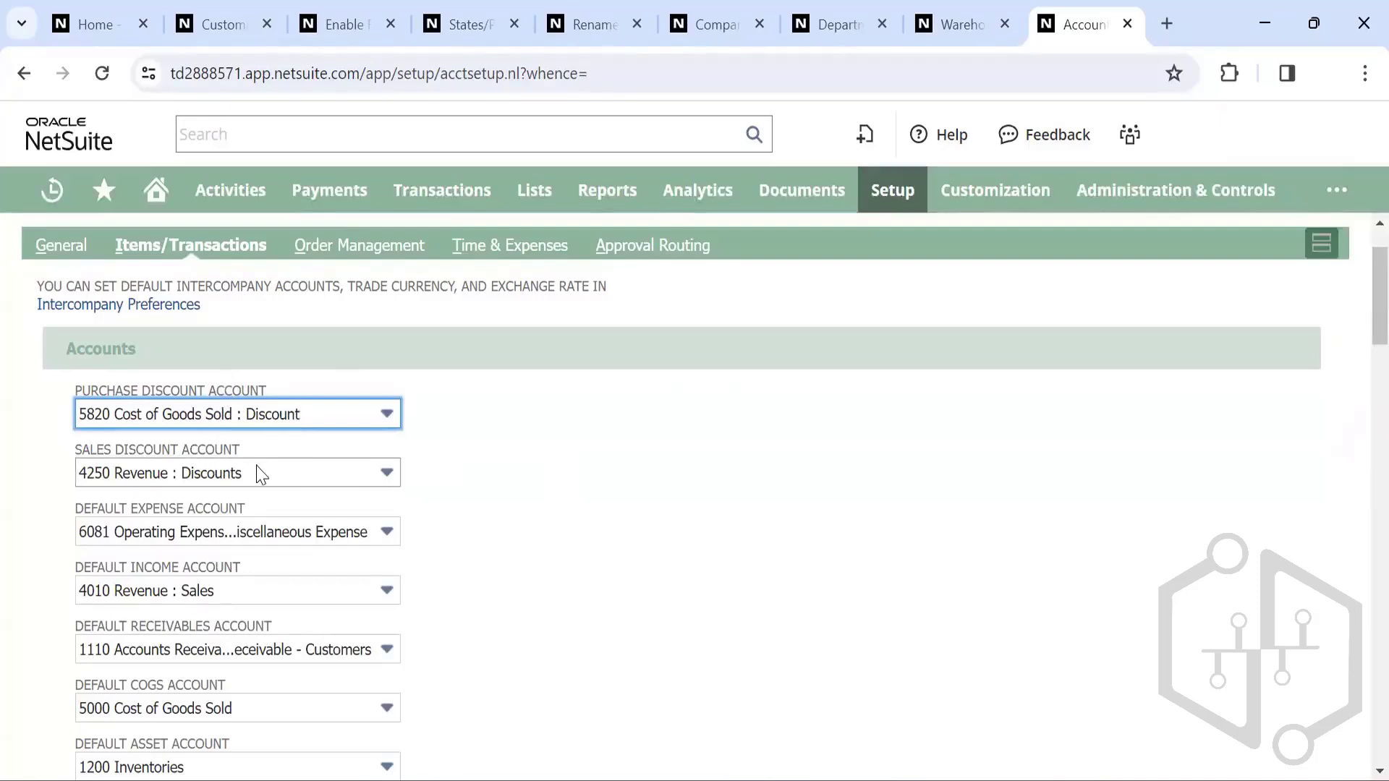
Step: Examine the default account preferences, from expense, income and COGS through payment, gain/loss, variance and ICJE auto balance accounts
scroll(264, 472, down, 2)
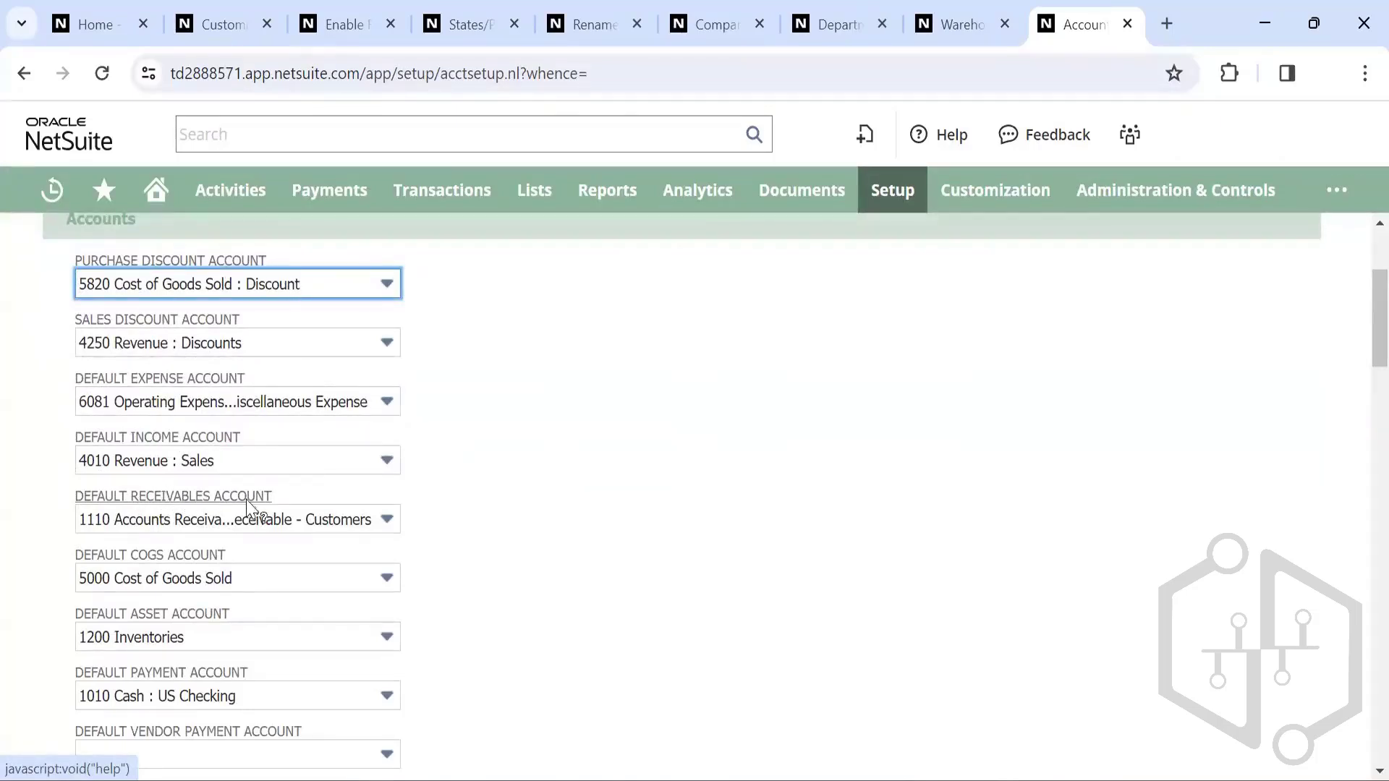
scroll(181, 575, down, 1)
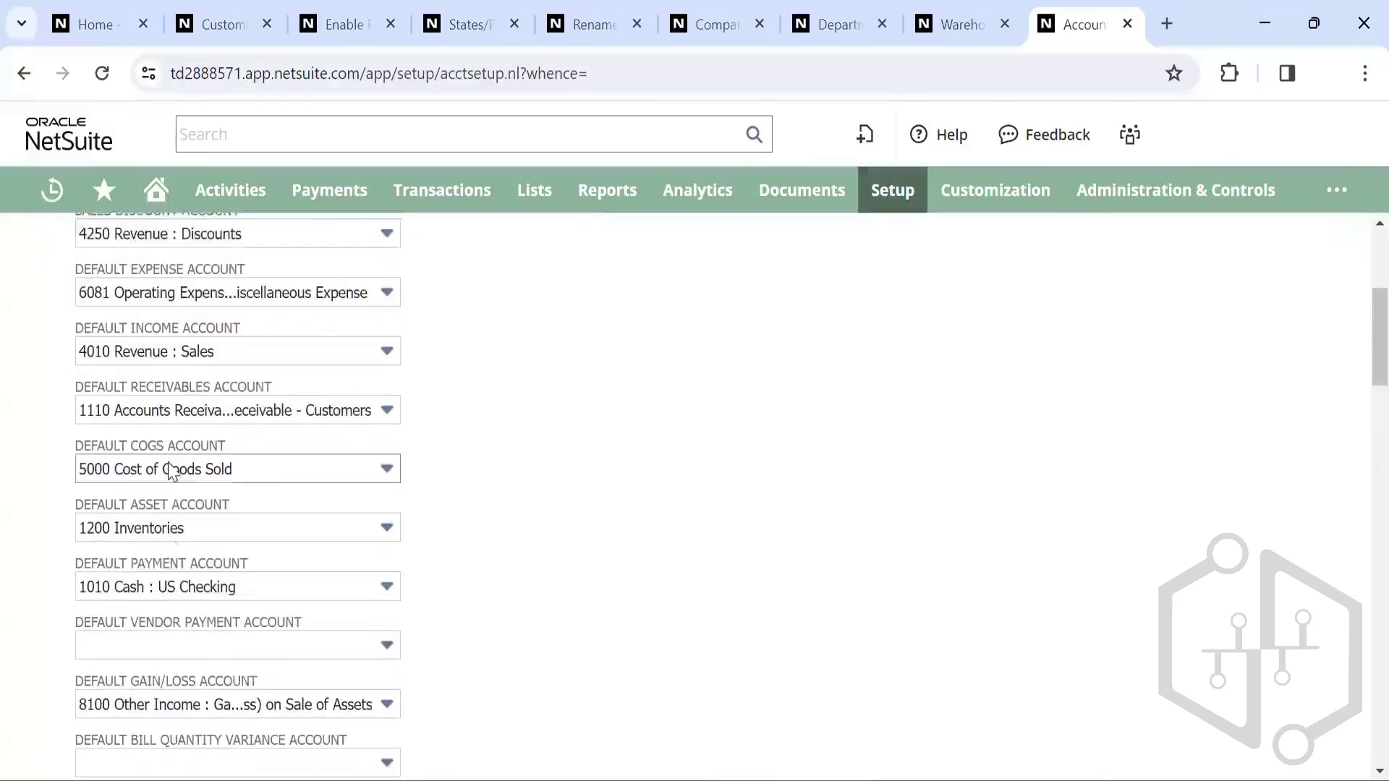
scroll(160, 567, down, 2)
scroll(161, 567, up, 1)
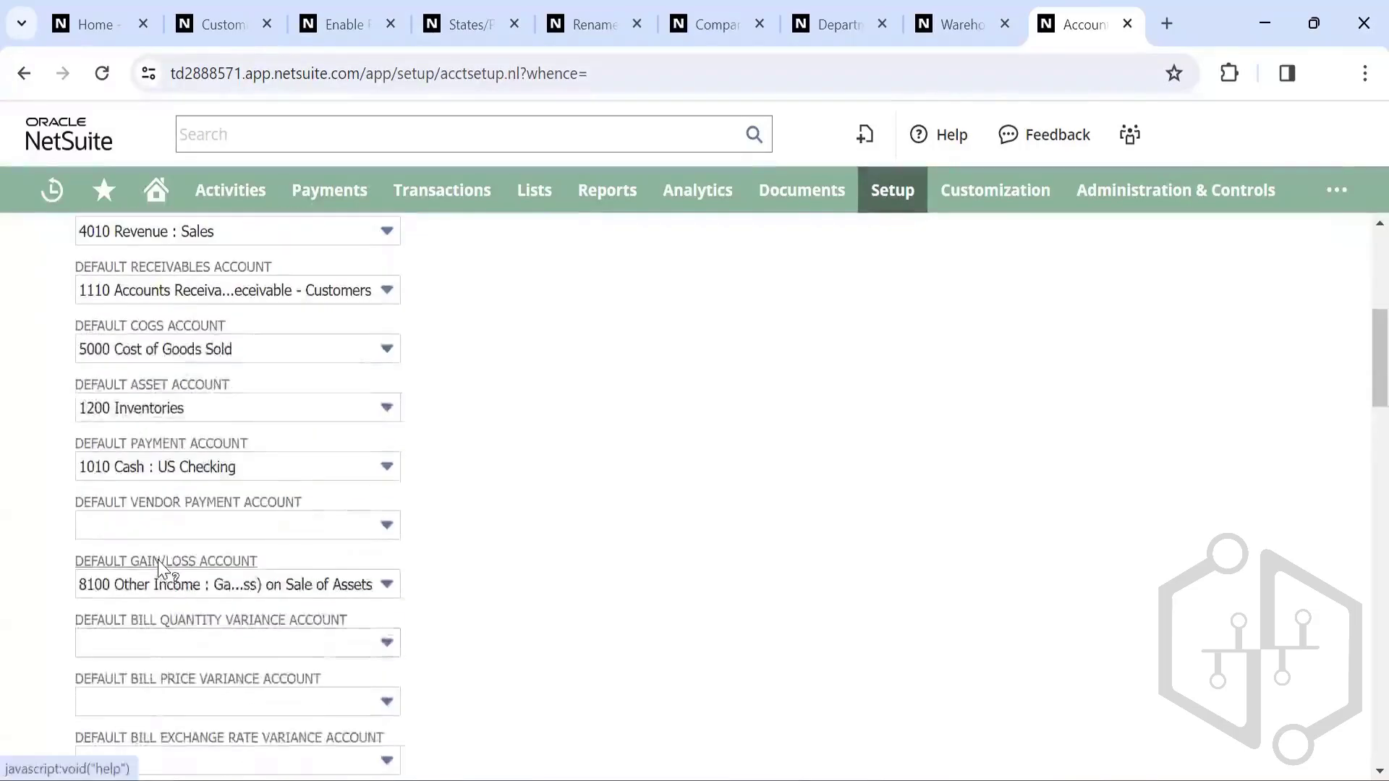
scroll(161, 567, up, 1)
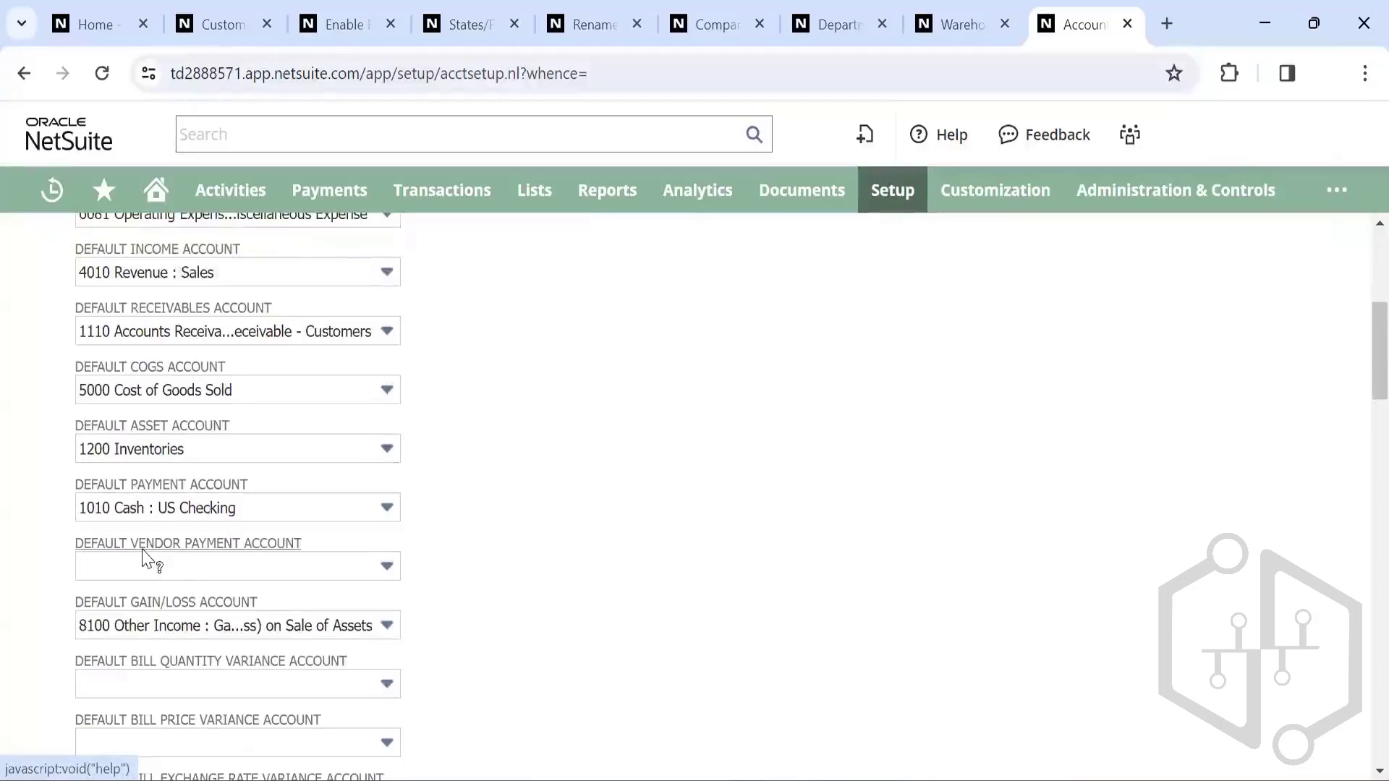
scroll(155, 562, down, 2)
scroll(143, 558, down, 3)
scroll(142, 558, up, 2)
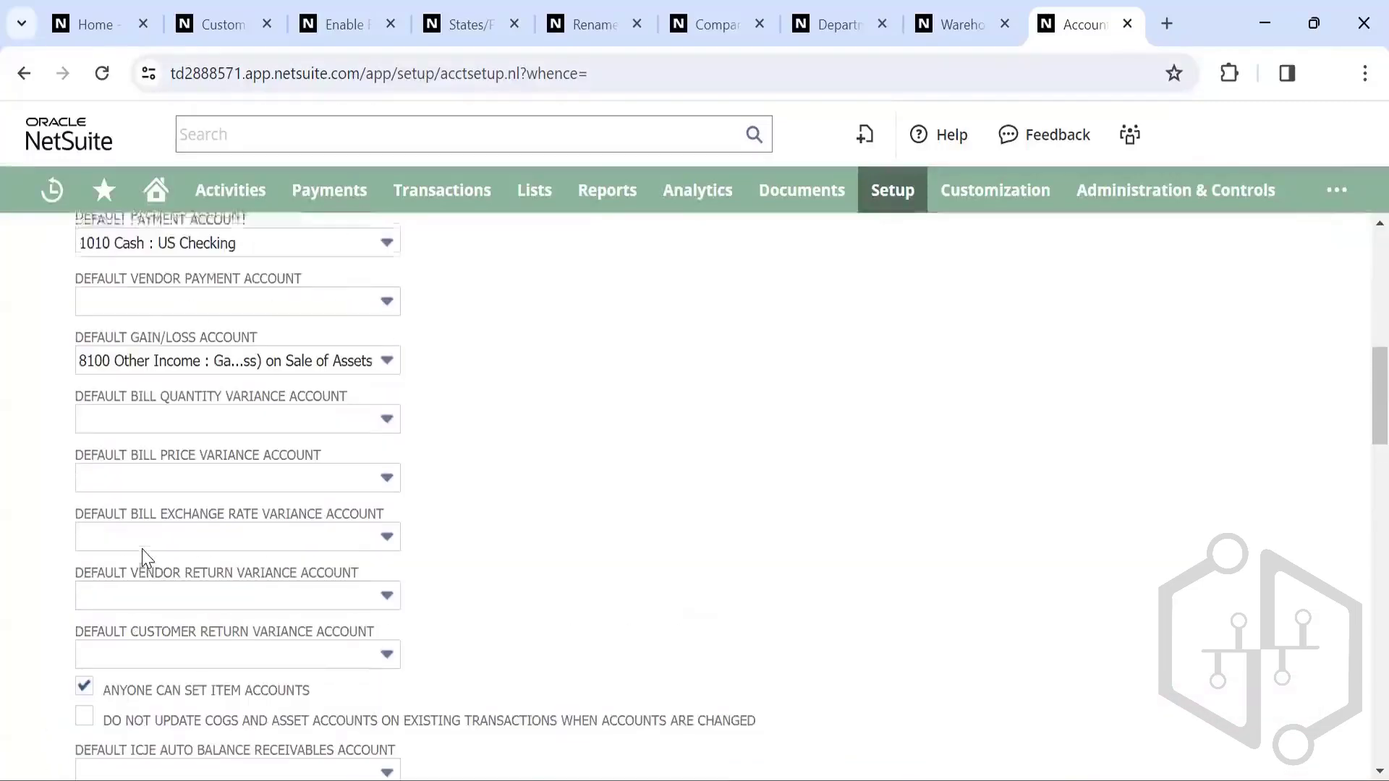
scroll(142, 557, down, 2)
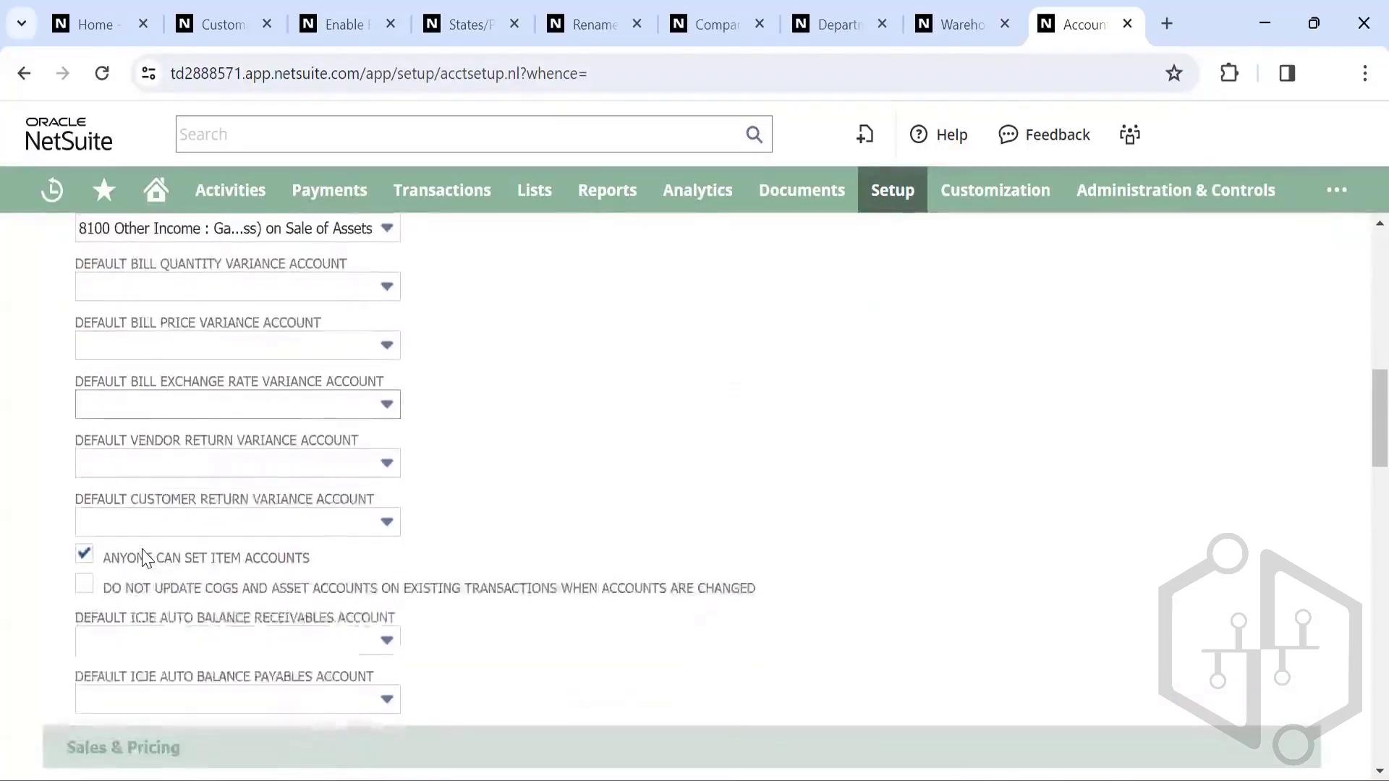
scroll(142, 557, up, 1)
scroll(142, 557, up, 4)
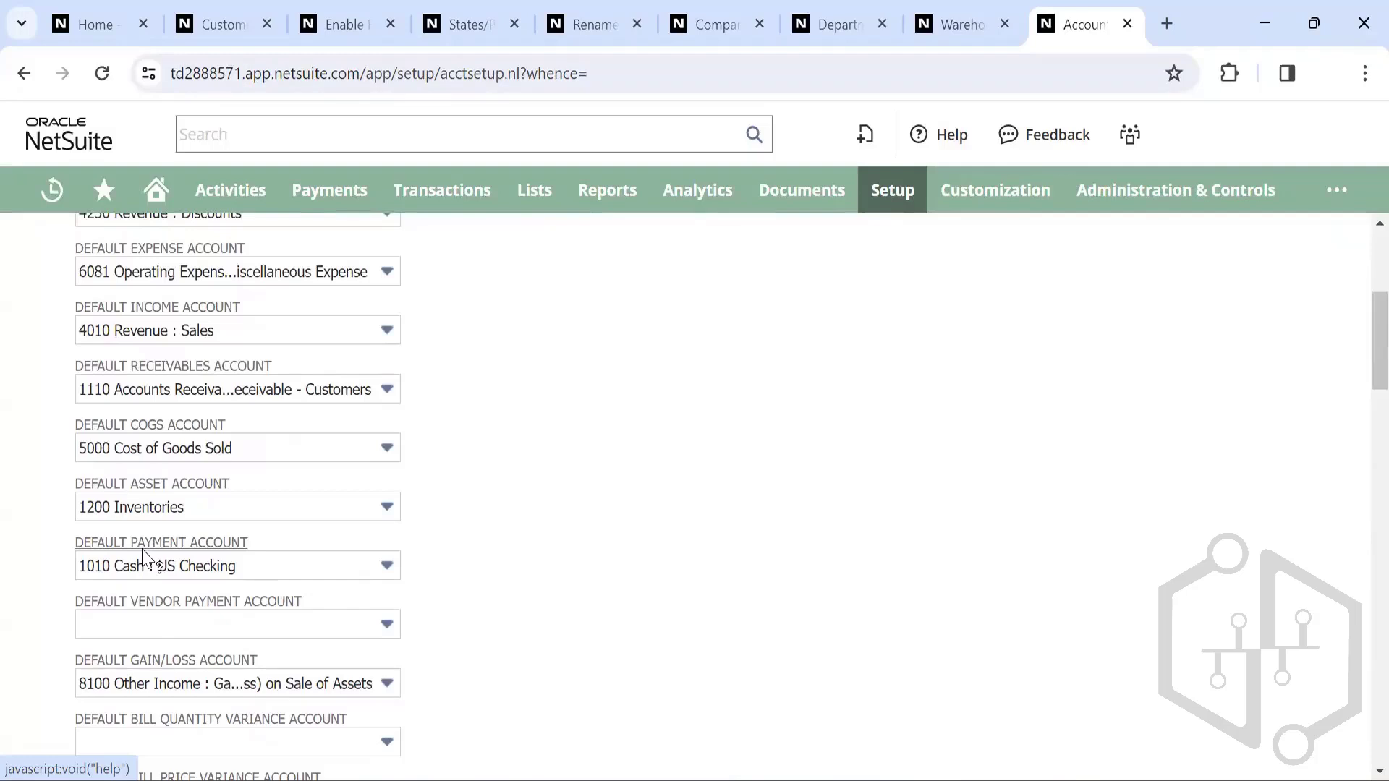
Step: Review the Default Receivables Account choices and select 1110 Accounts Receivable : Accounts Receivable - Customers
scroll(161, 400, up, 2)
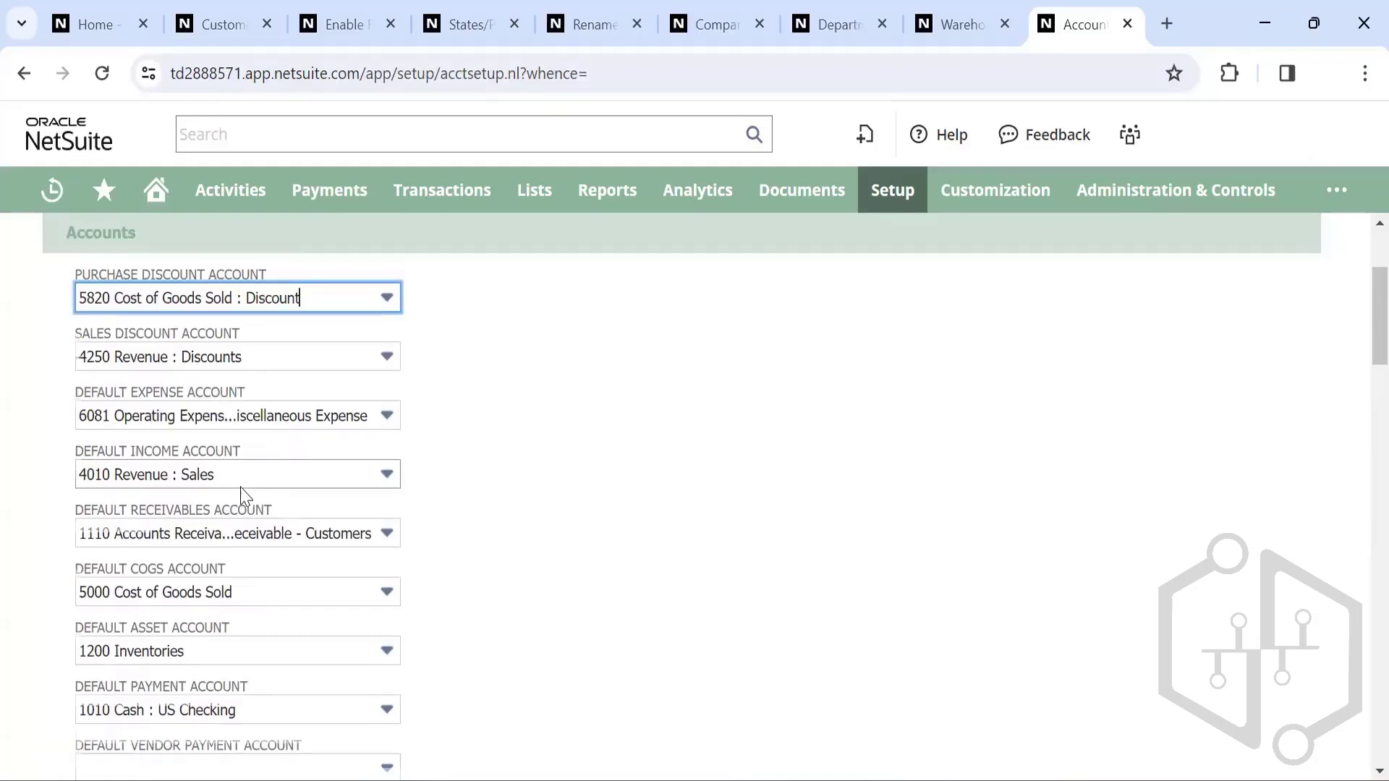
scroll(244, 495, down, 1)
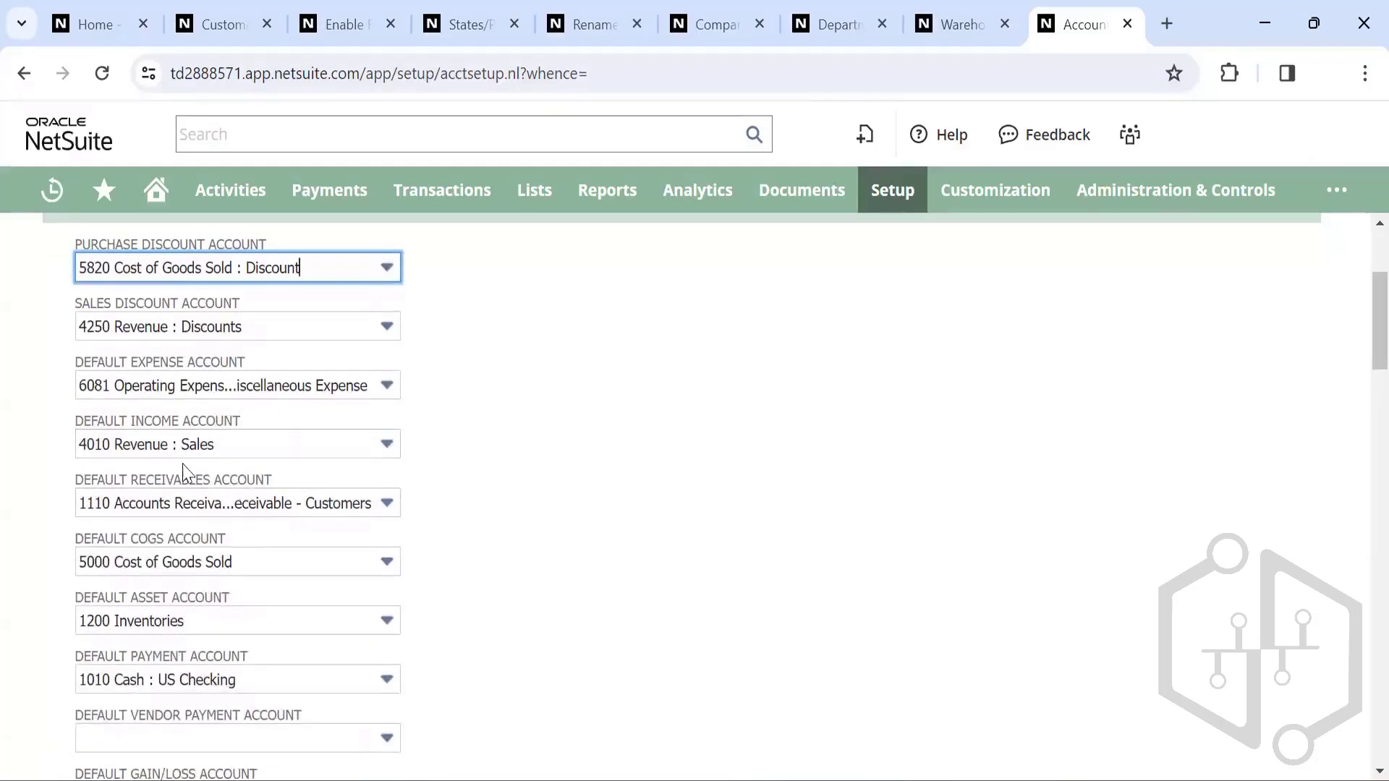
click(340, 507)
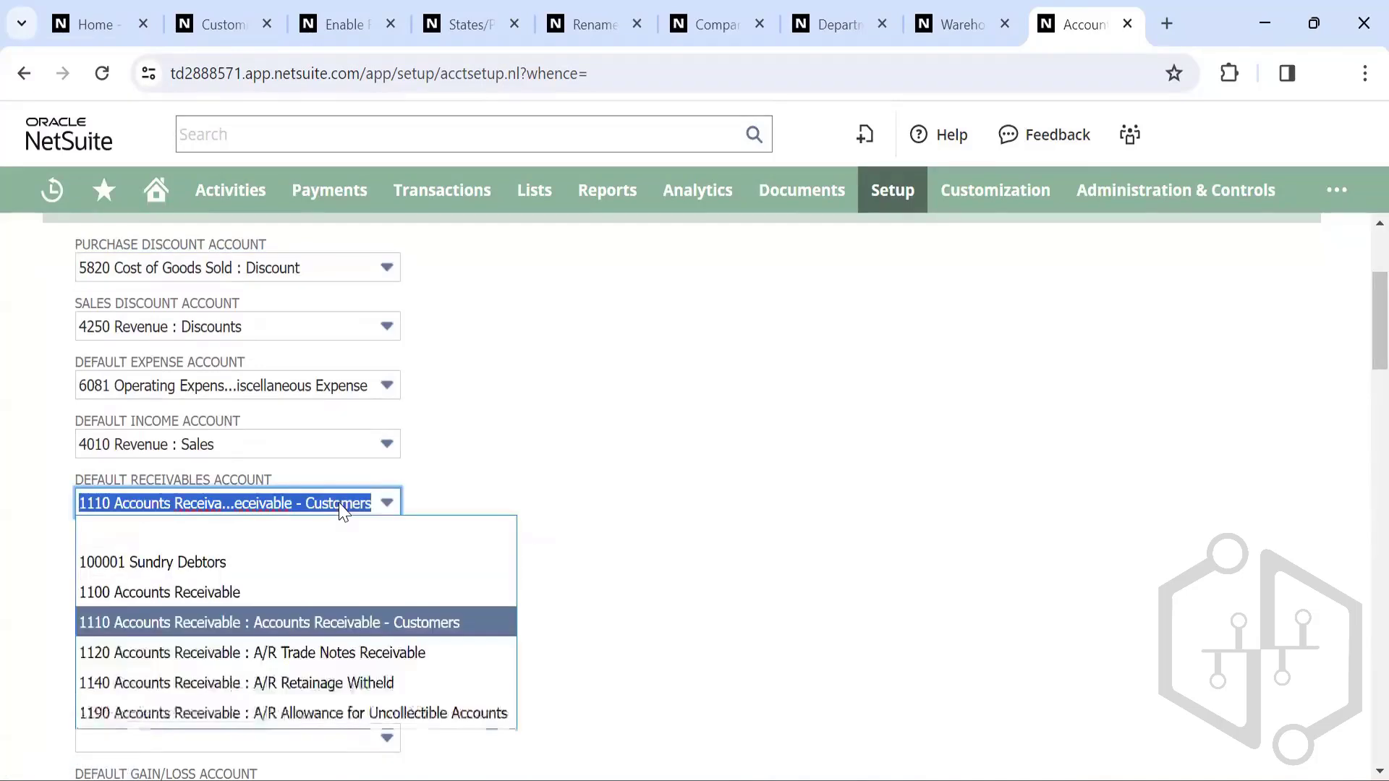
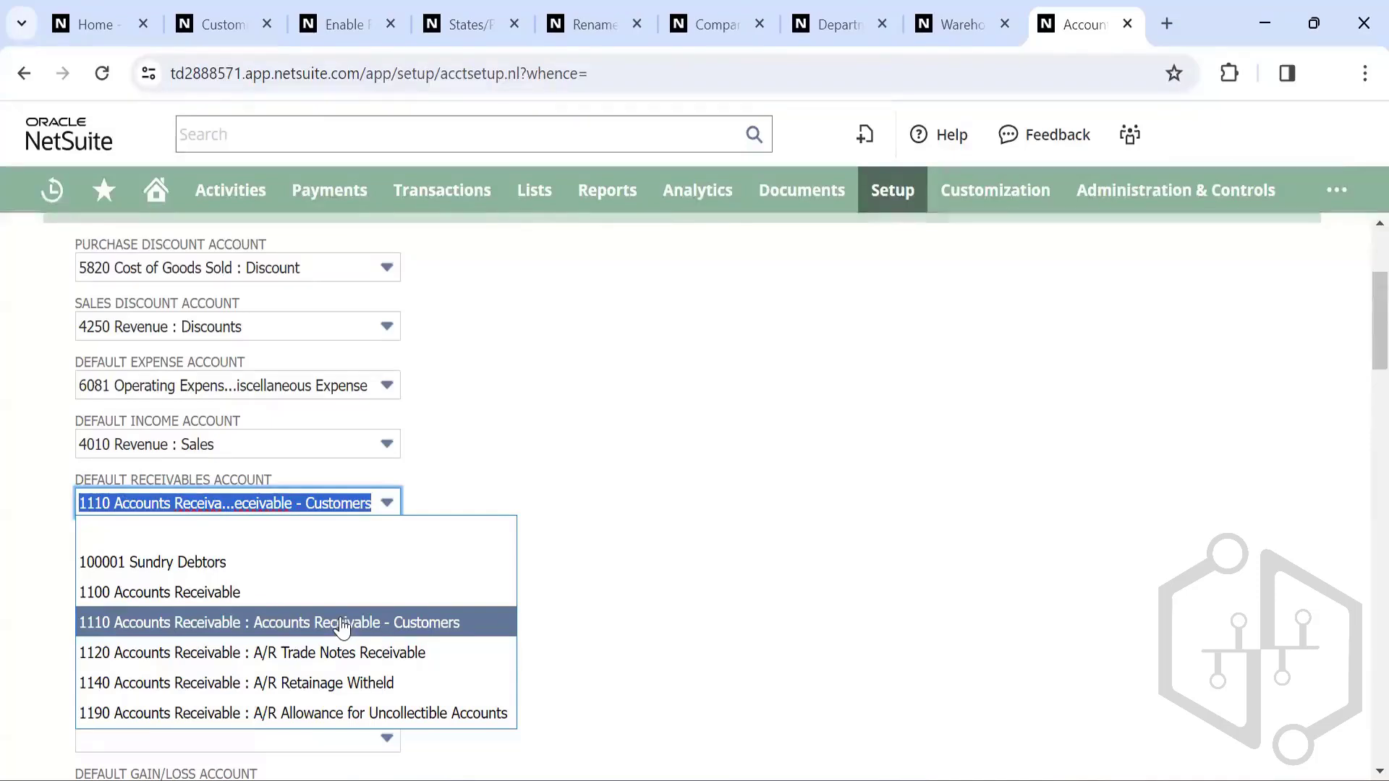
click(342, 626)
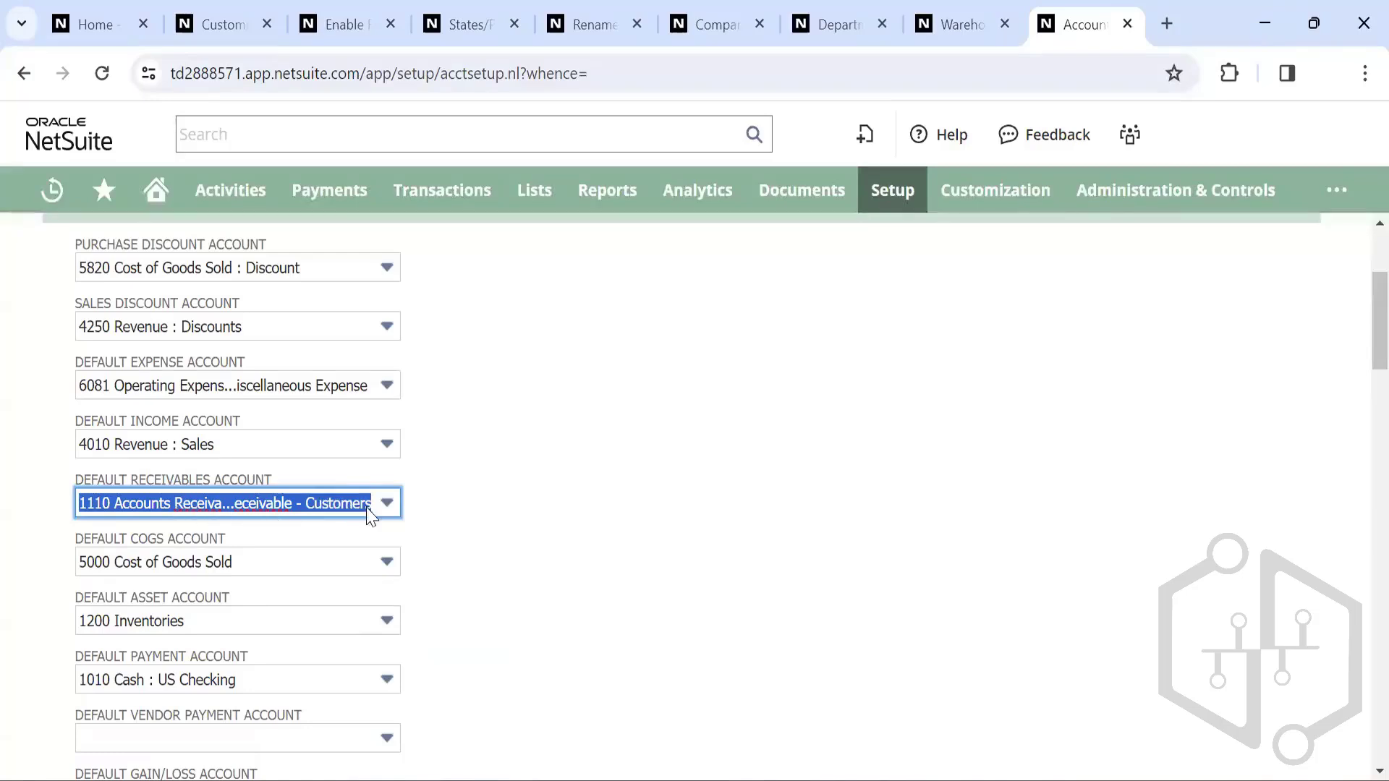
Step: Open the new customer form in a separate browser tab and switch to it
mouse_move(527, 210)
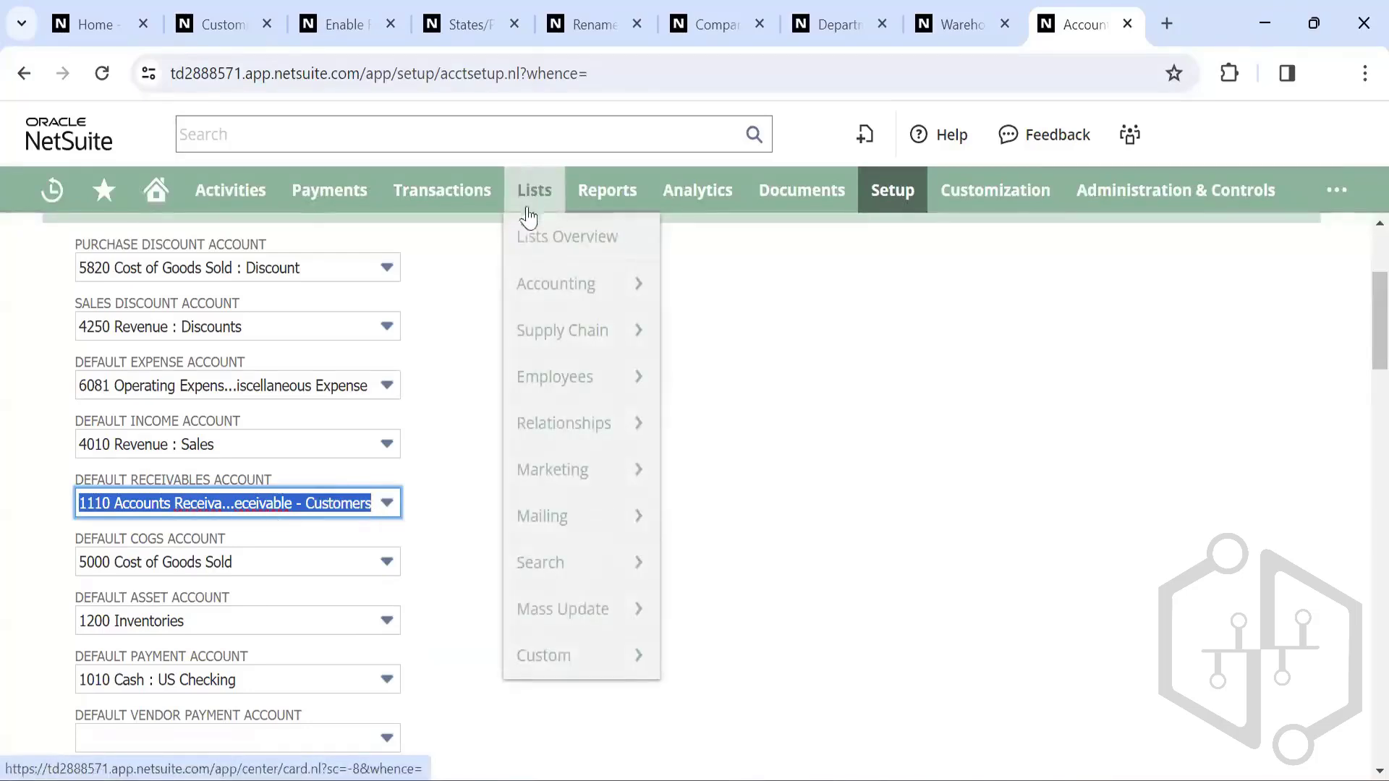
mouse_move(613, 428)
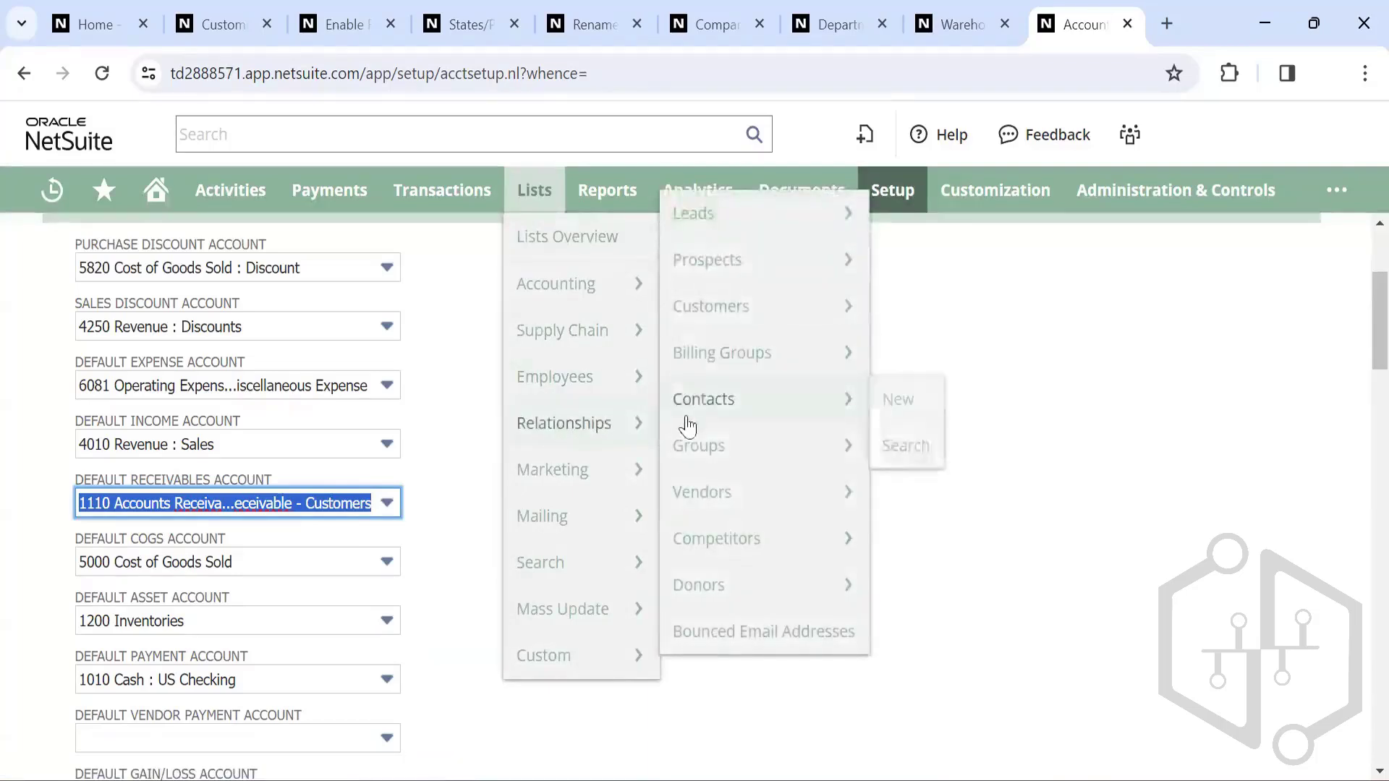
mouse_move(757, 306)
right_click(886, 305)
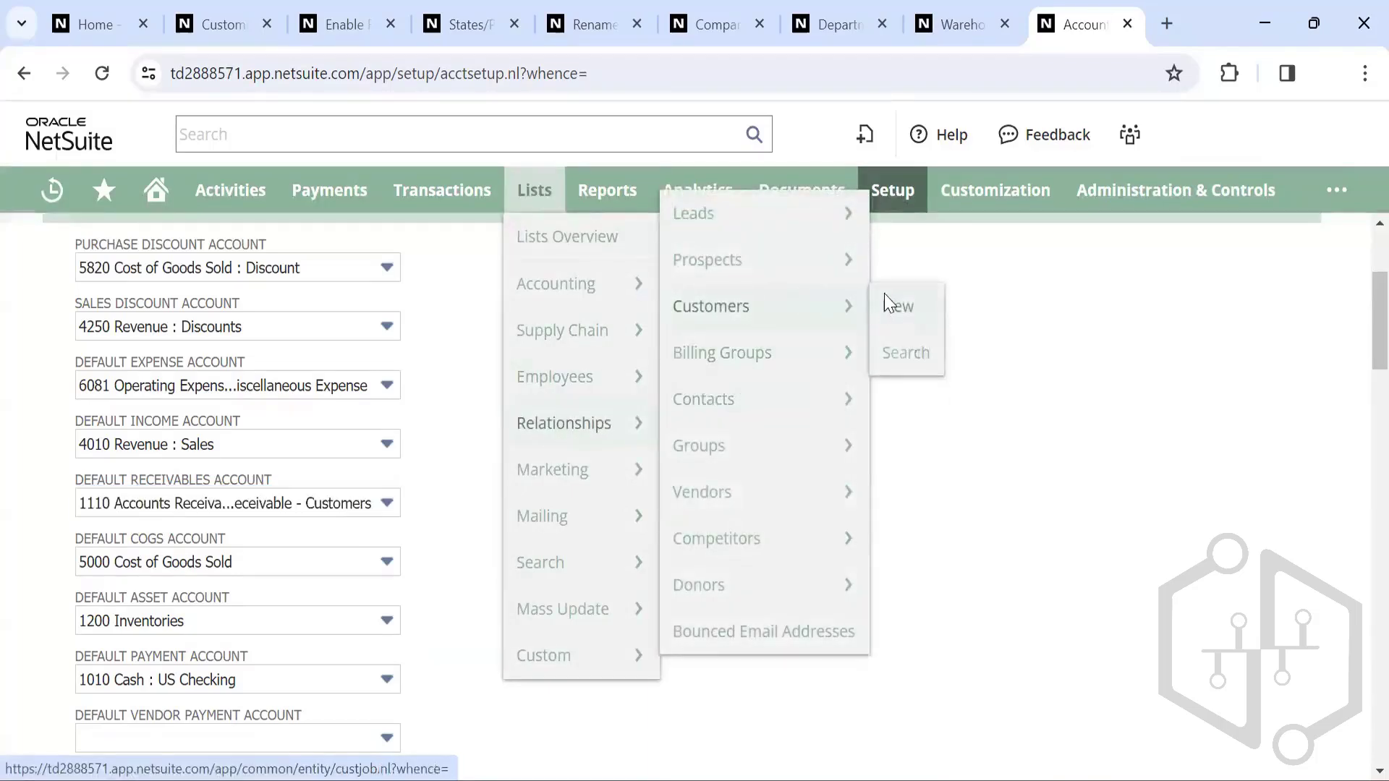
click(940, 313)
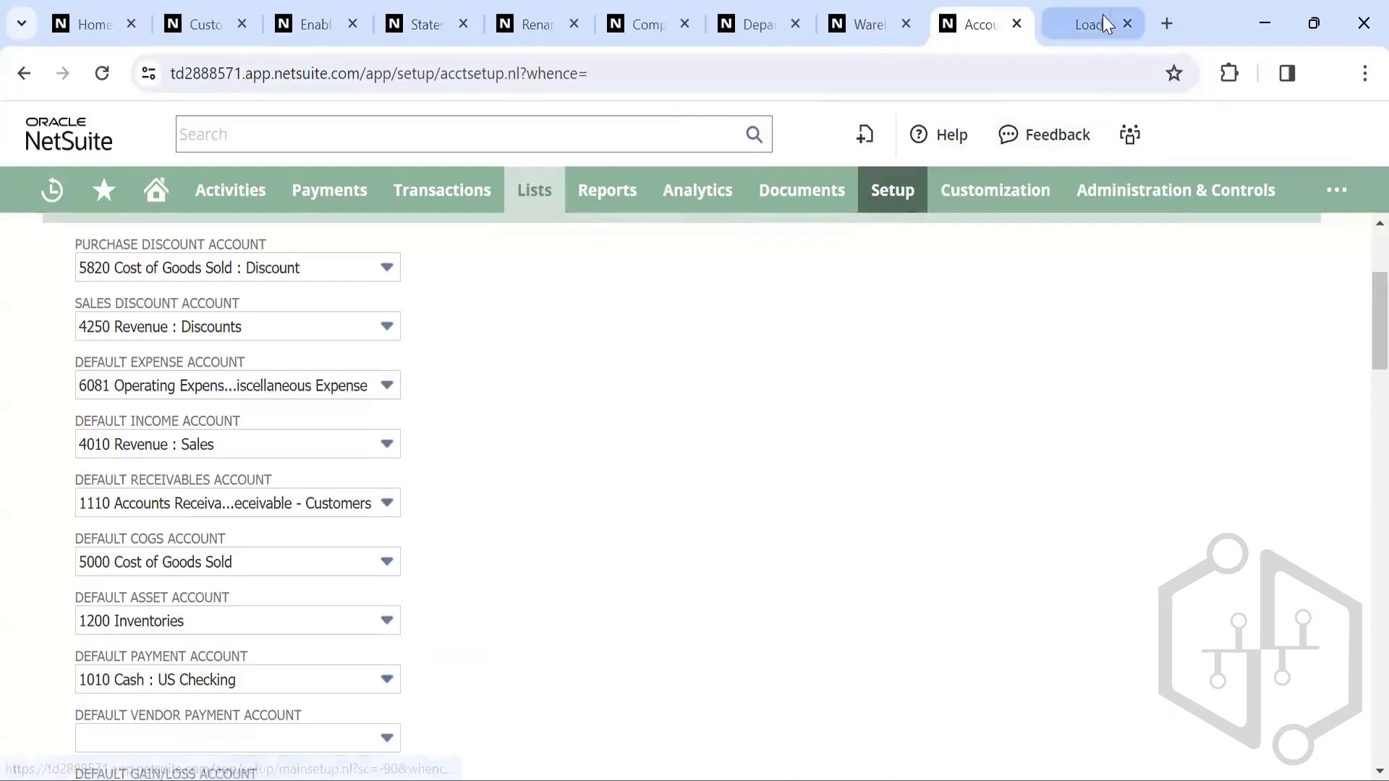
click(1103, 15)
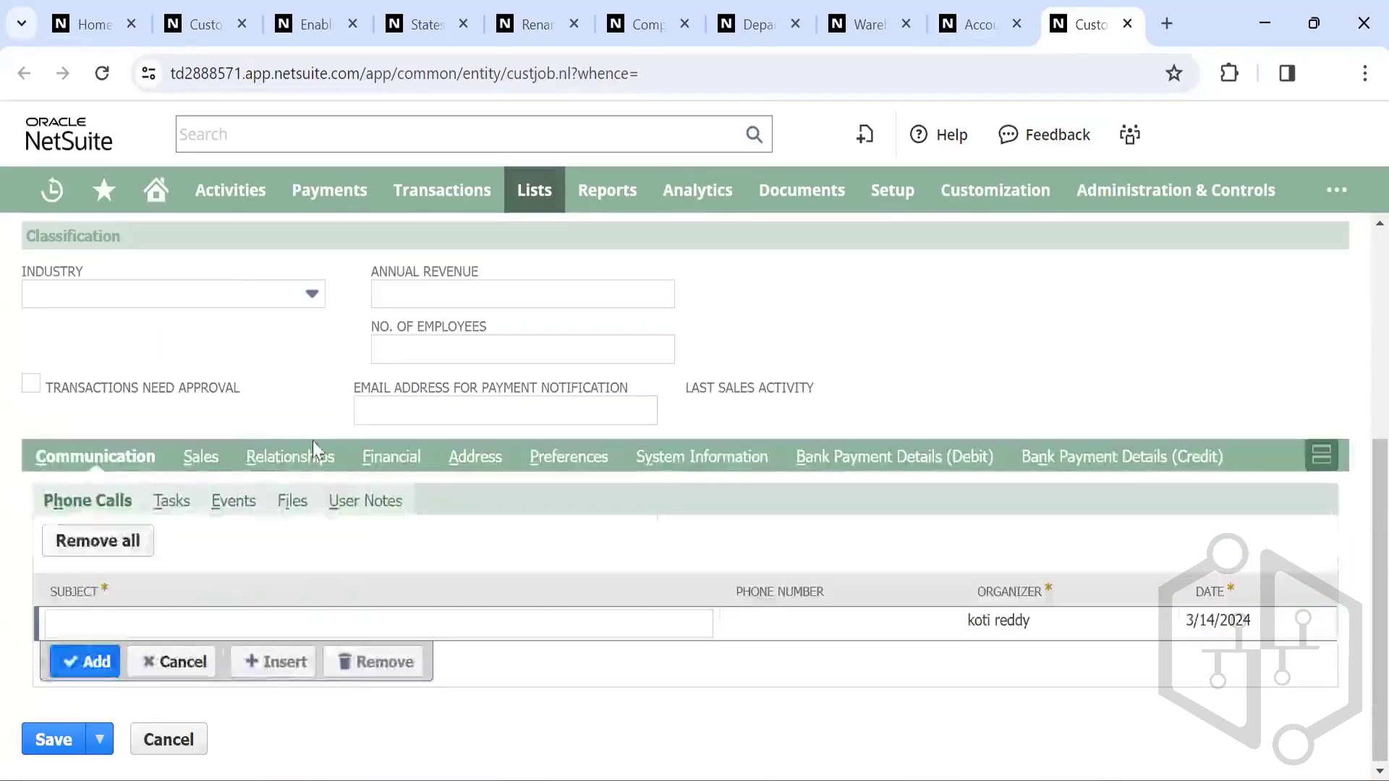
Step: Check the Default Receivables Account in the new customer's financial information and return to the Accounting Preferences
scroll(323, 397, down, 3)
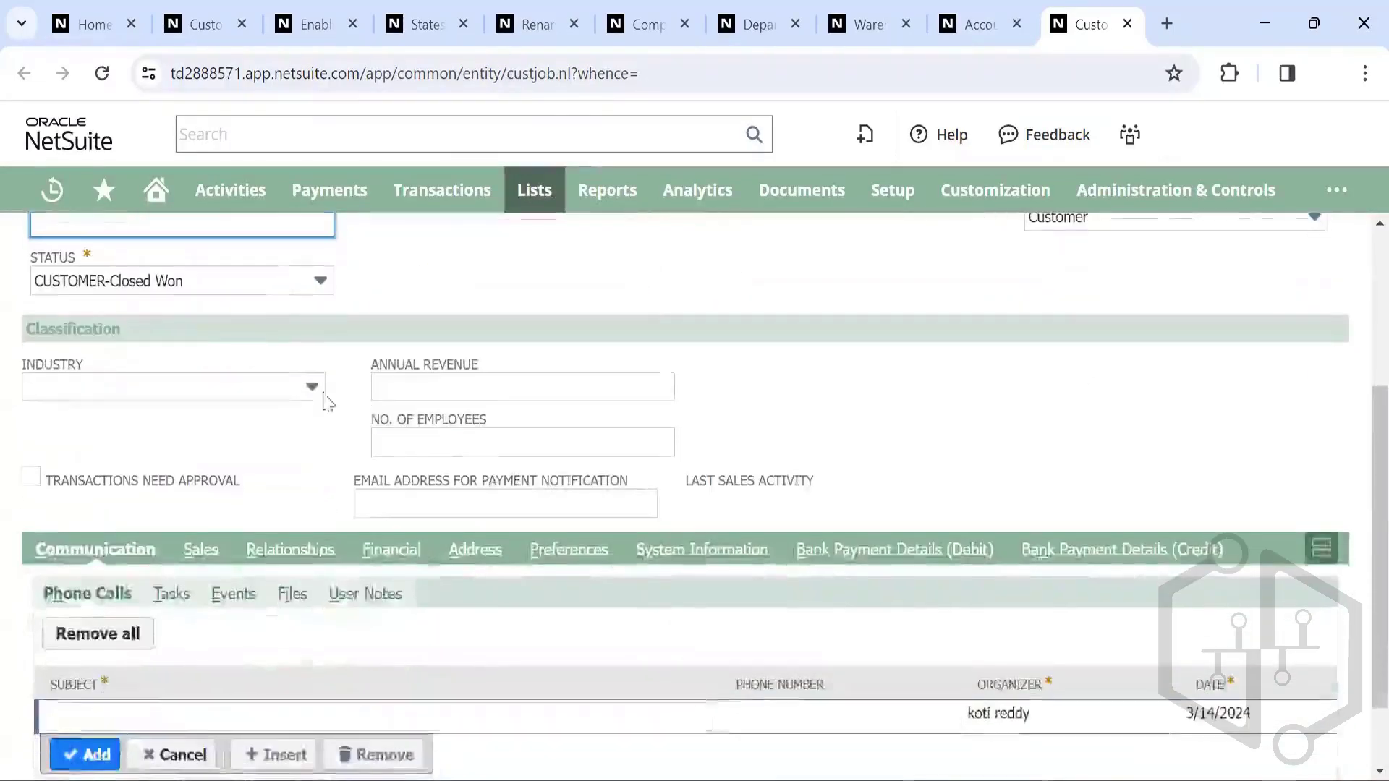
click(408, 551)
scroll(209, 525, down, 2)
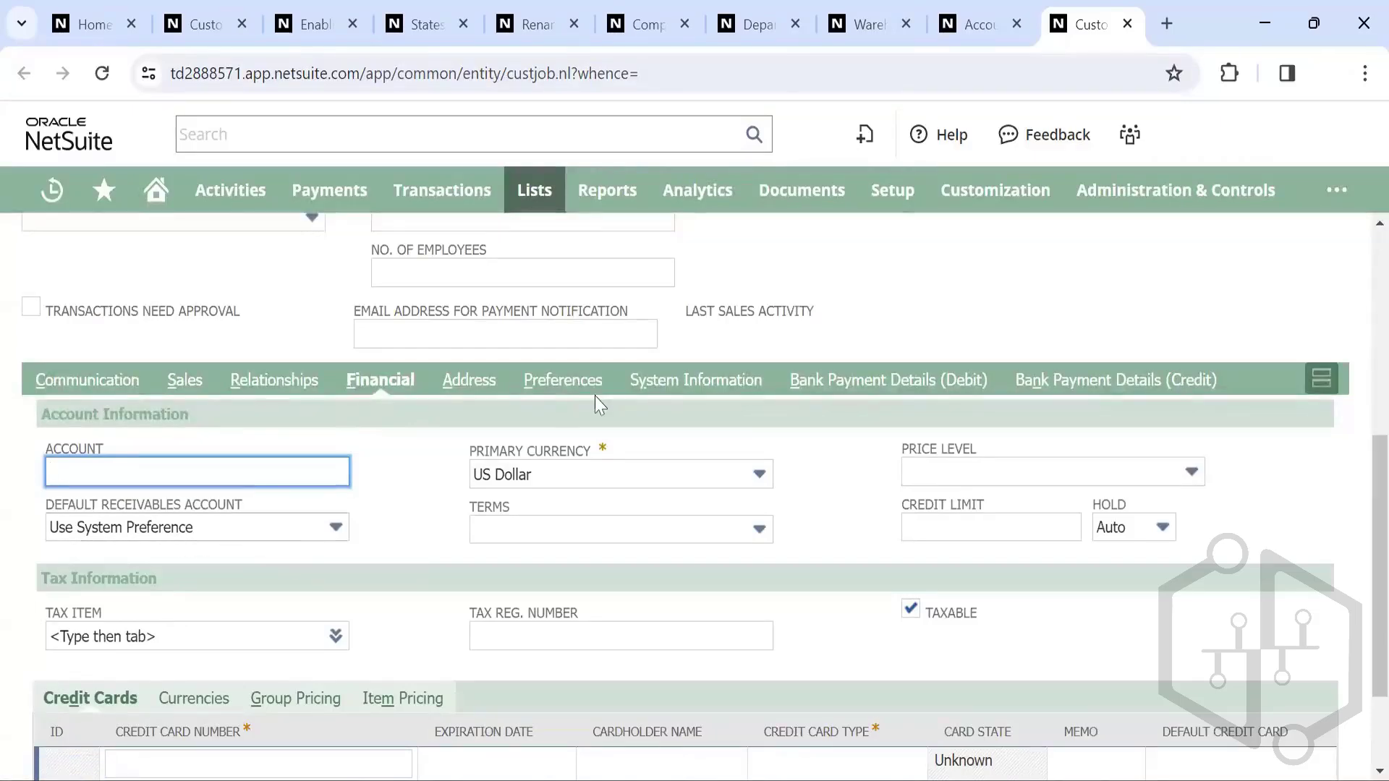
click(987, 14)
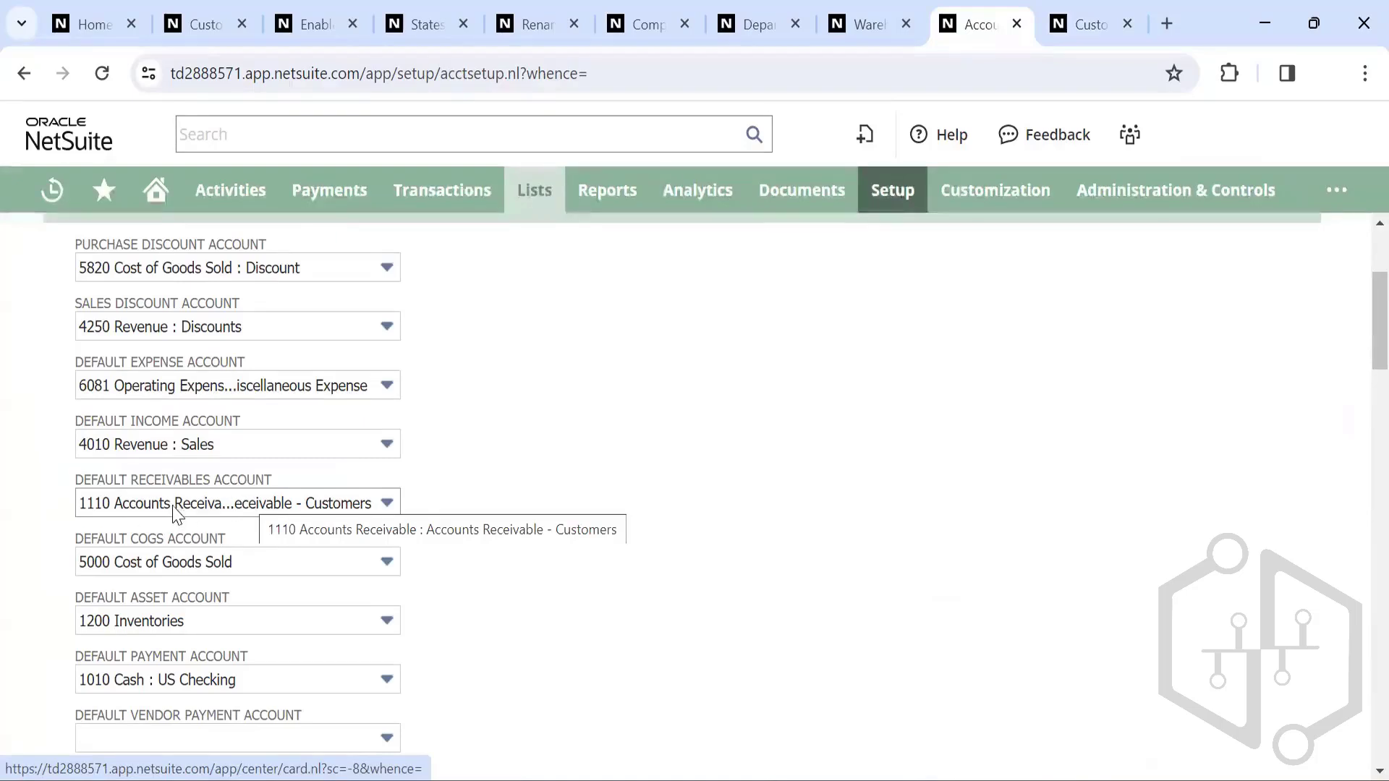
Step: Review the Default Receivables Account choices on the new customer form, keep Use System Preference, and return to the Accounting Preferences
click(1081, 24)
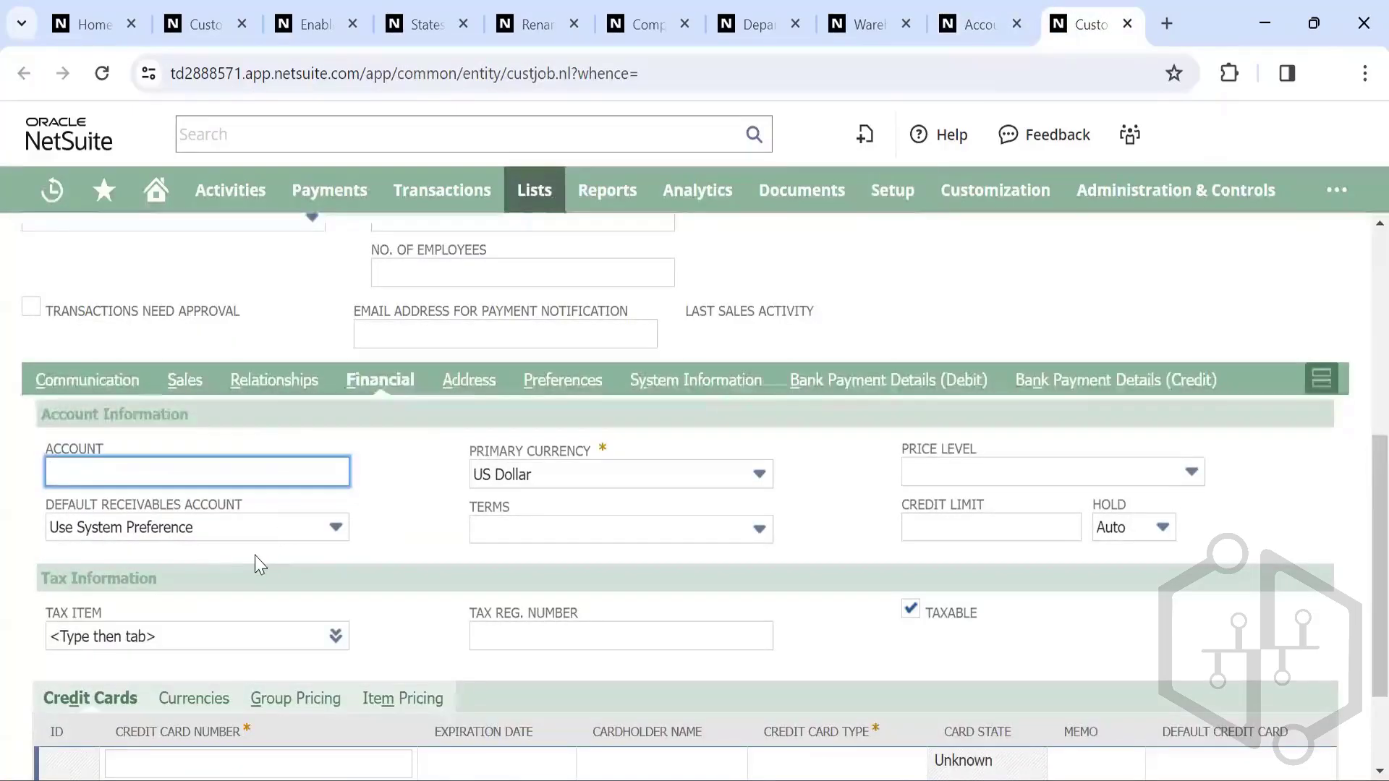
click(318, 527)
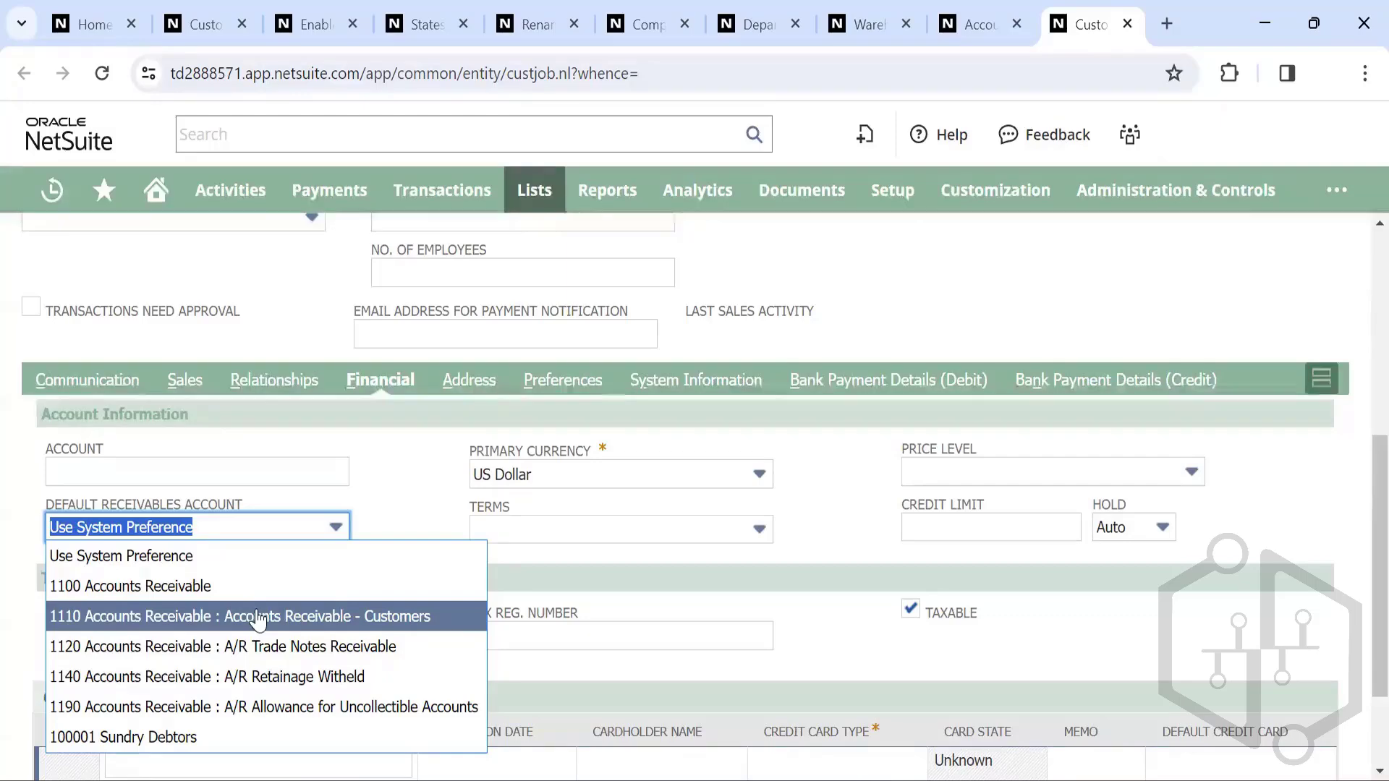
click(235, 562)
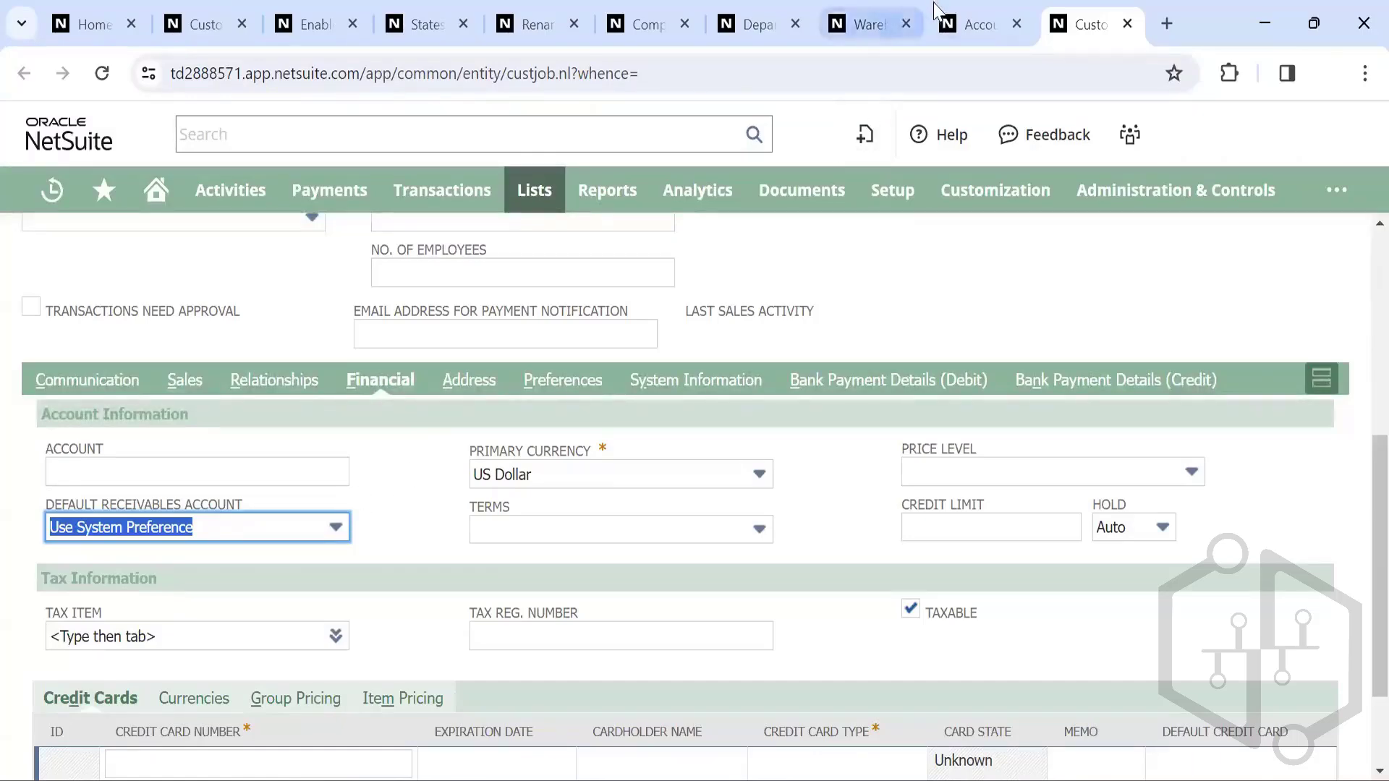
click(973, 20)
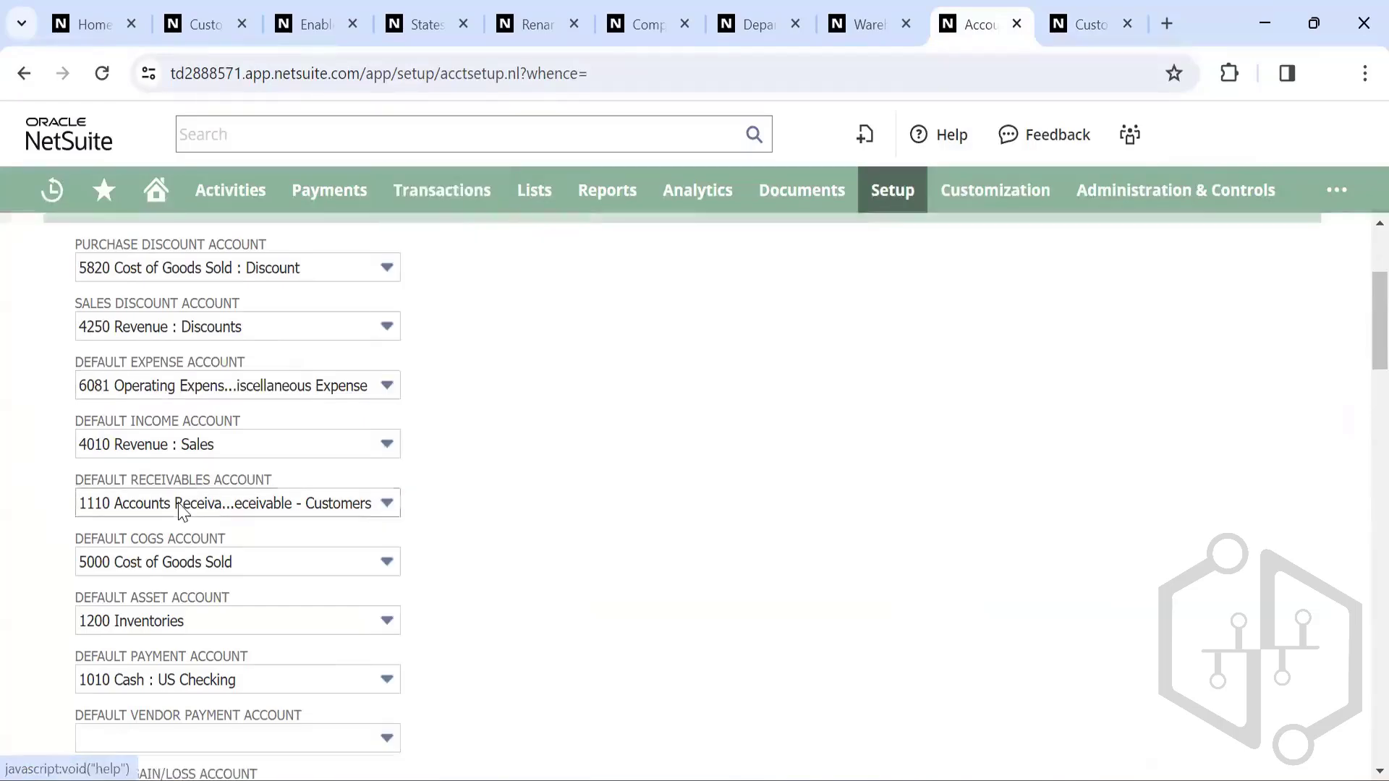
Step: Examine the Sales & Pricing and Inventory preferences, including the transaction types to exclude from reports, down to Cost Accounting
scroll(182, 512, down, 8)
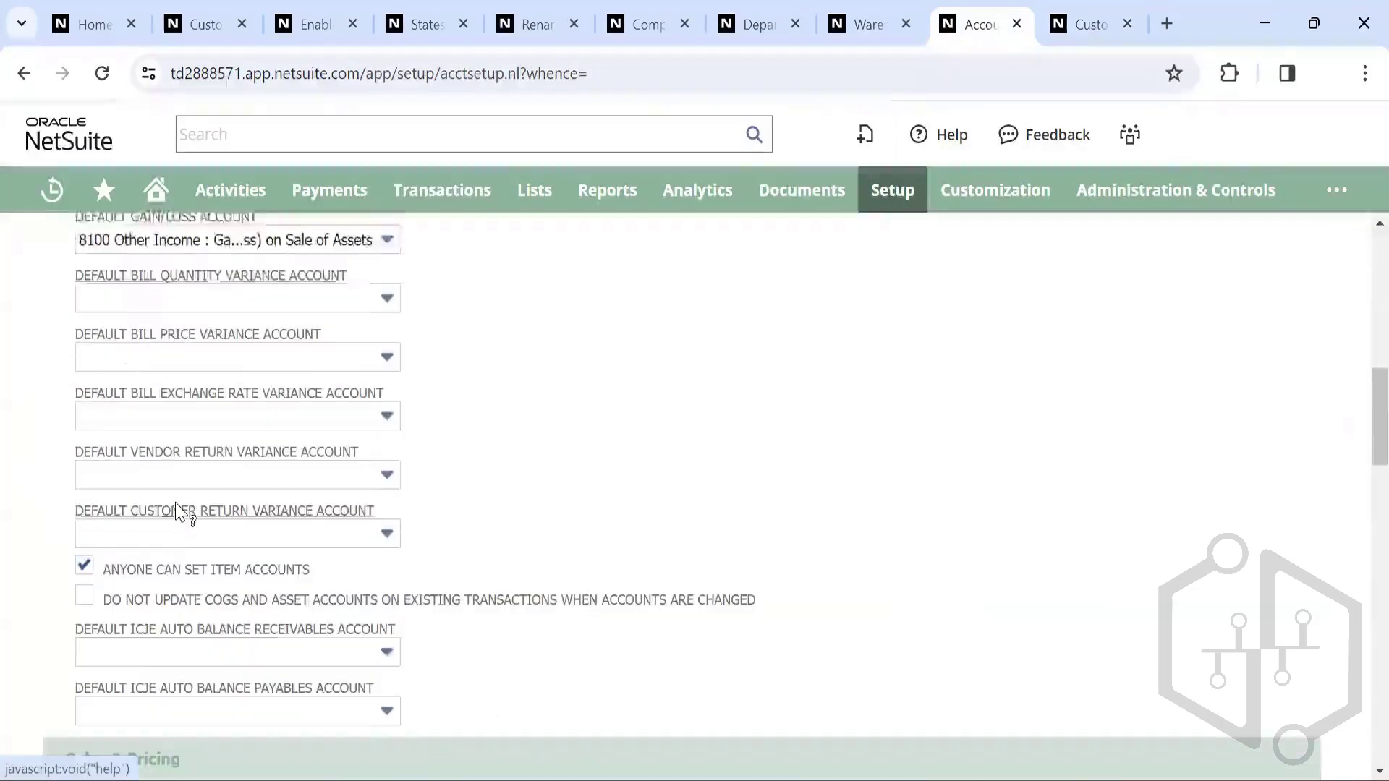
scroll(177, 511, down, 4)
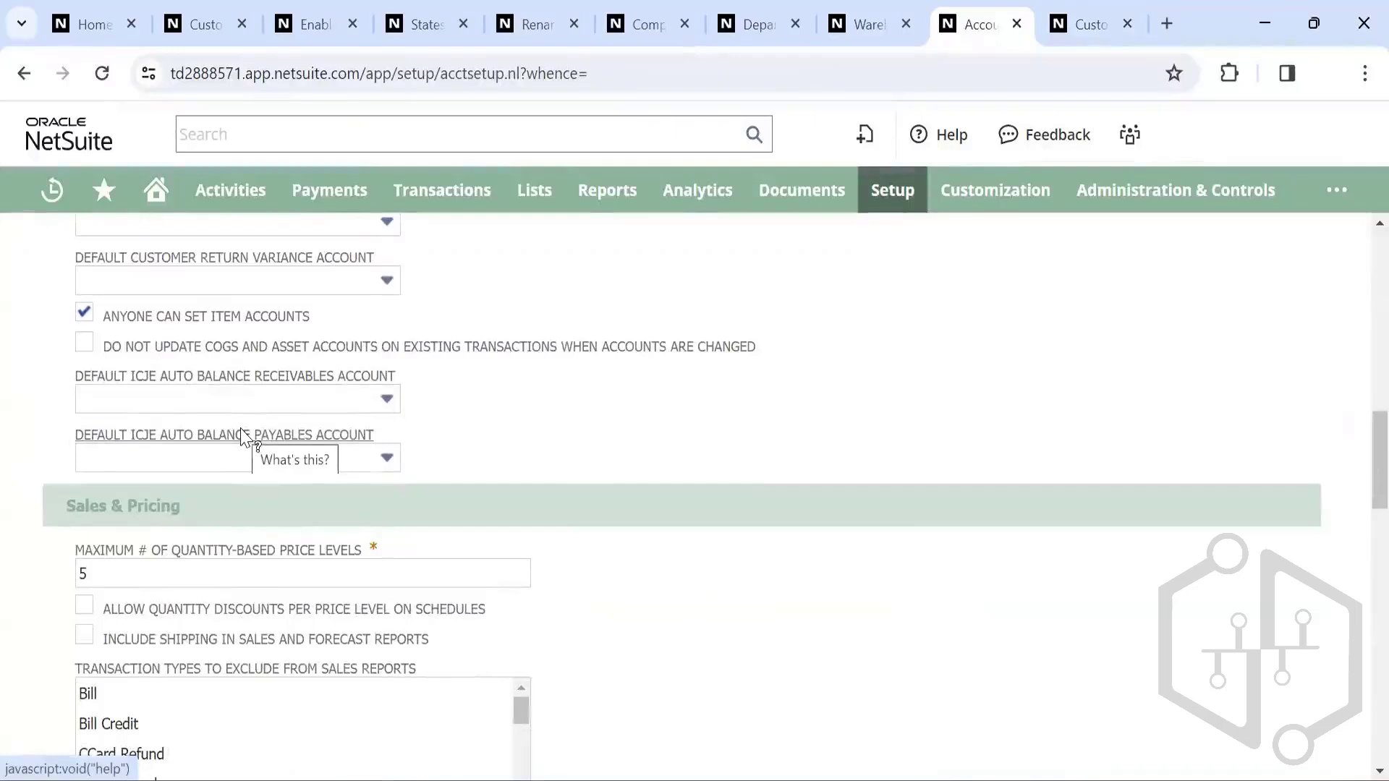
scroll(457, 406, down, 3)
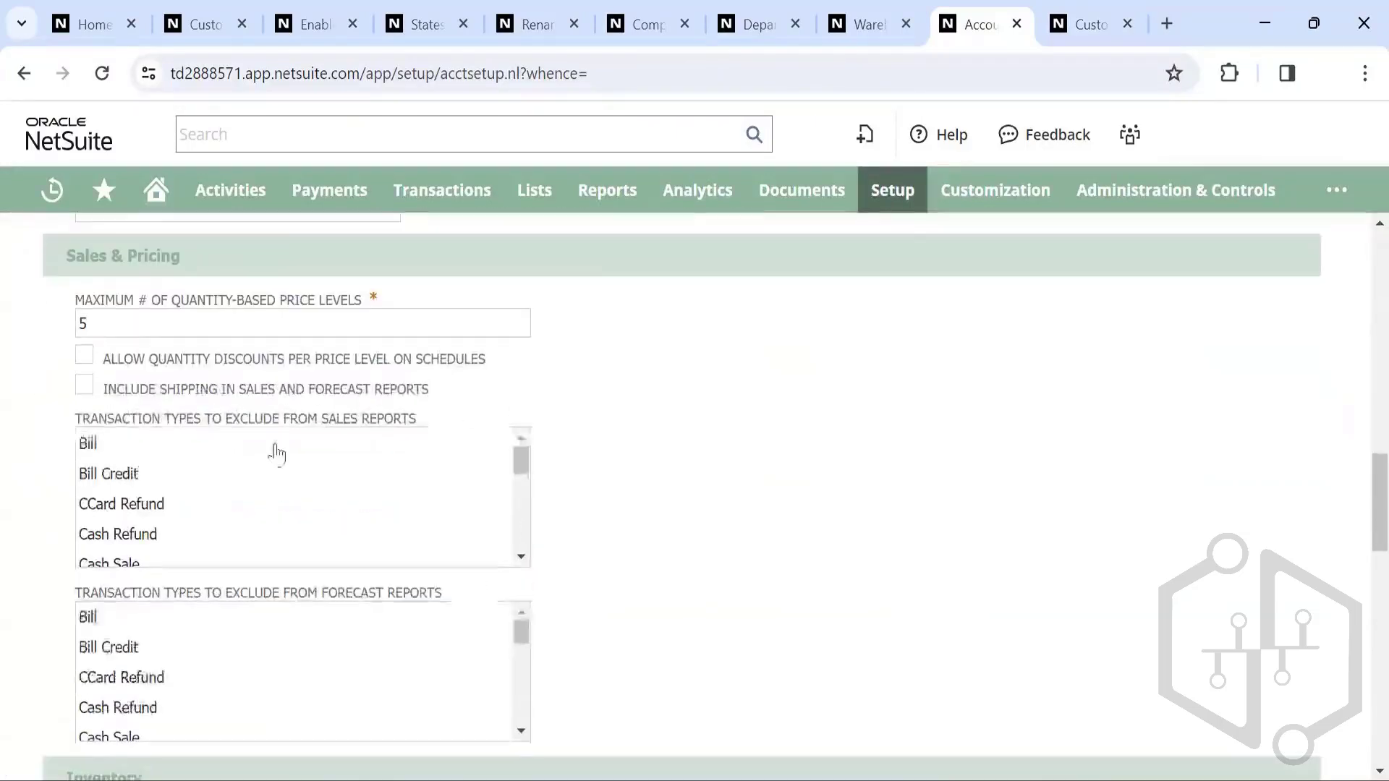
scroll(277, 449, down, 1)
scroll(377, 449, up, 1)
scroll(378, 457, up, 1)
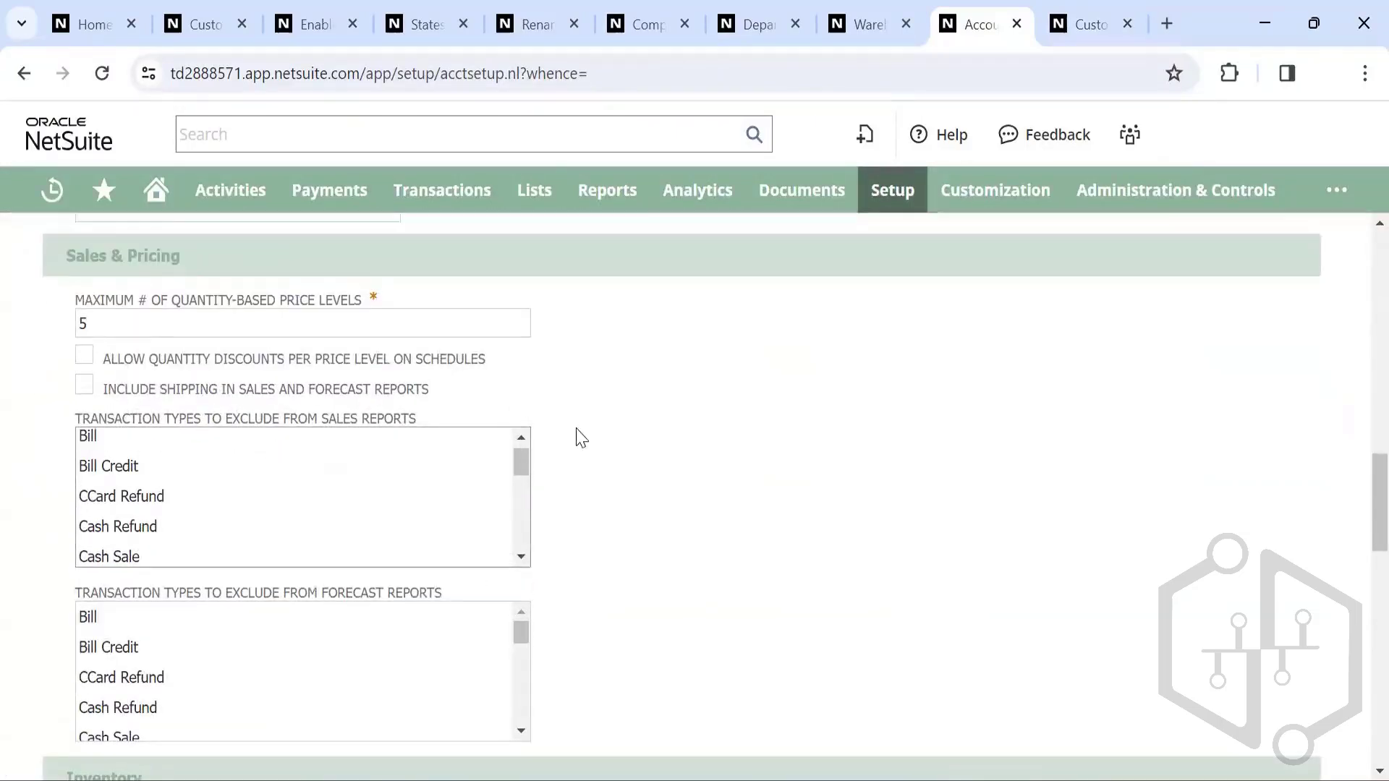
scroll(579, 437, down, 1)
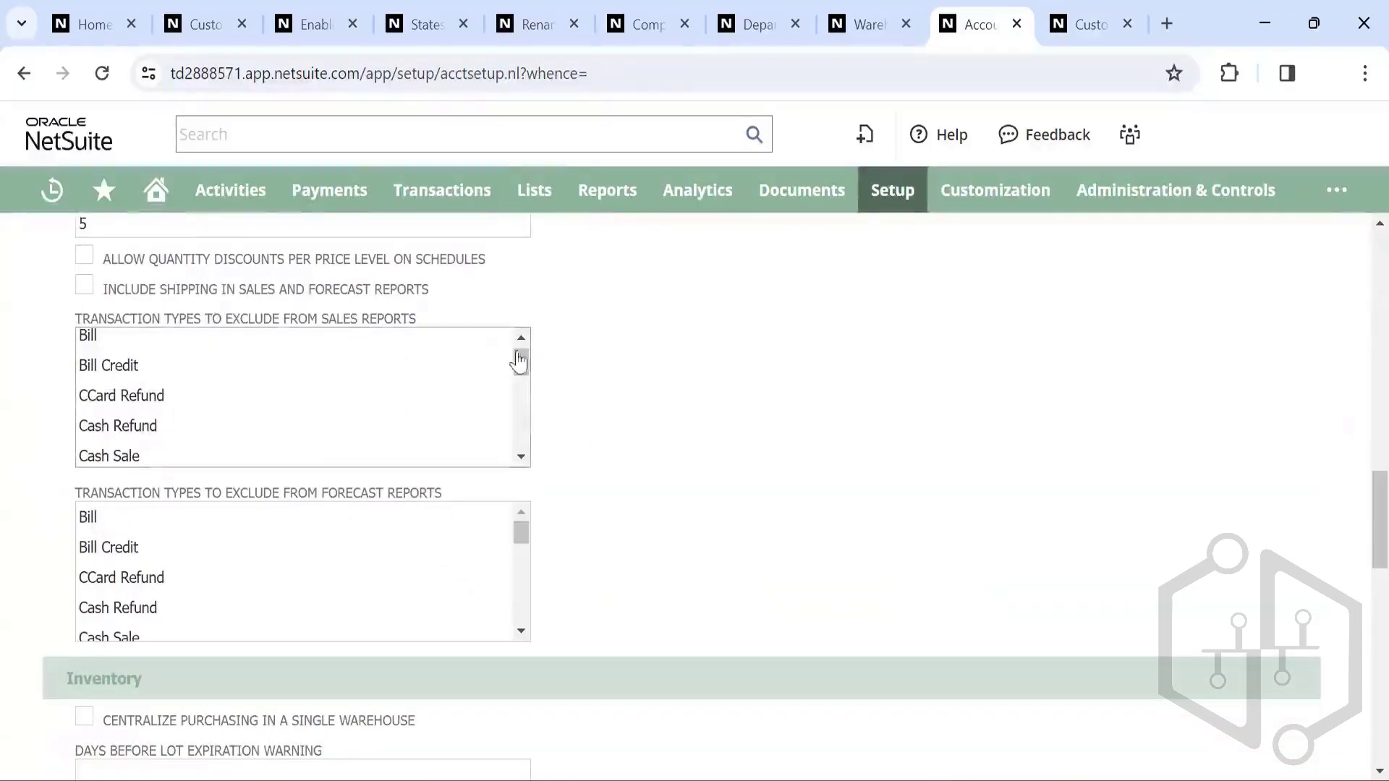
scroll(576, 347, up, 2)
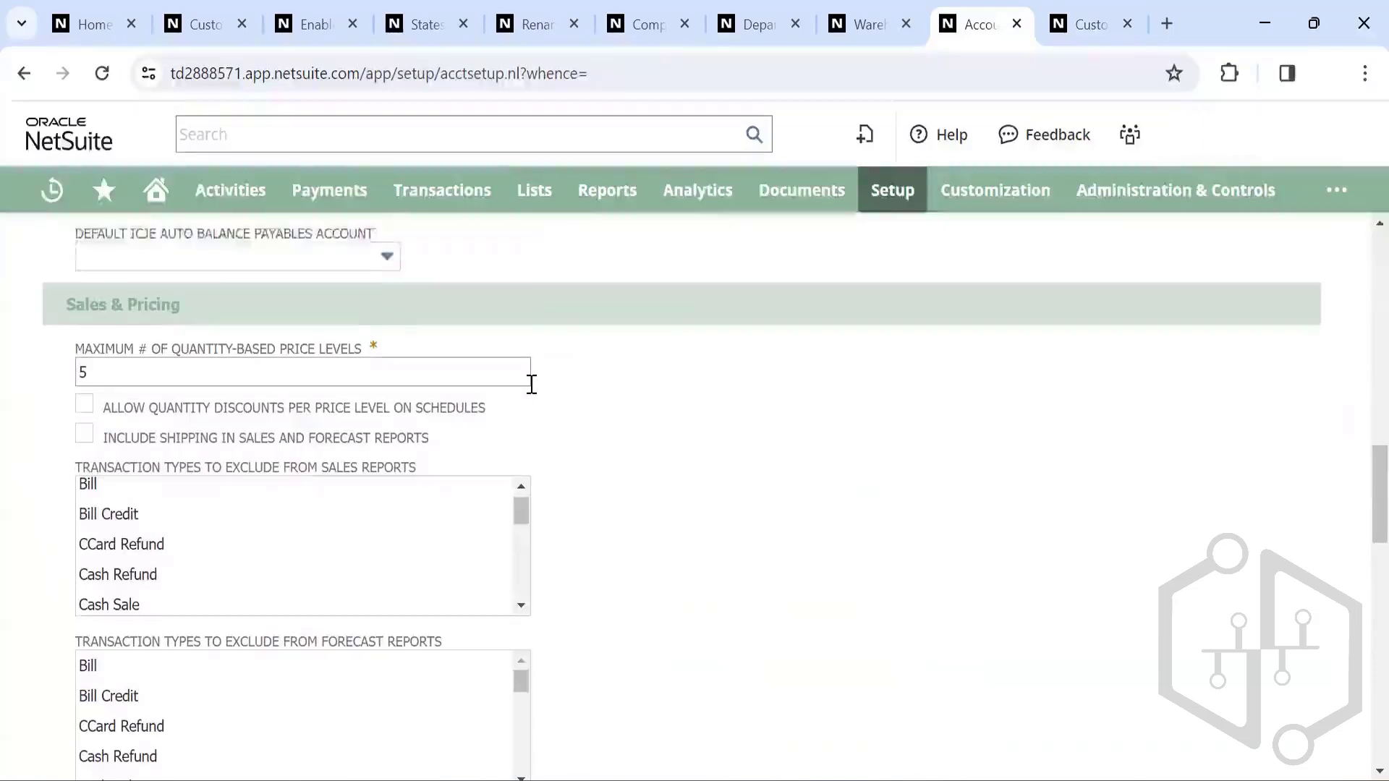
scroll(506, 383, down, 5)
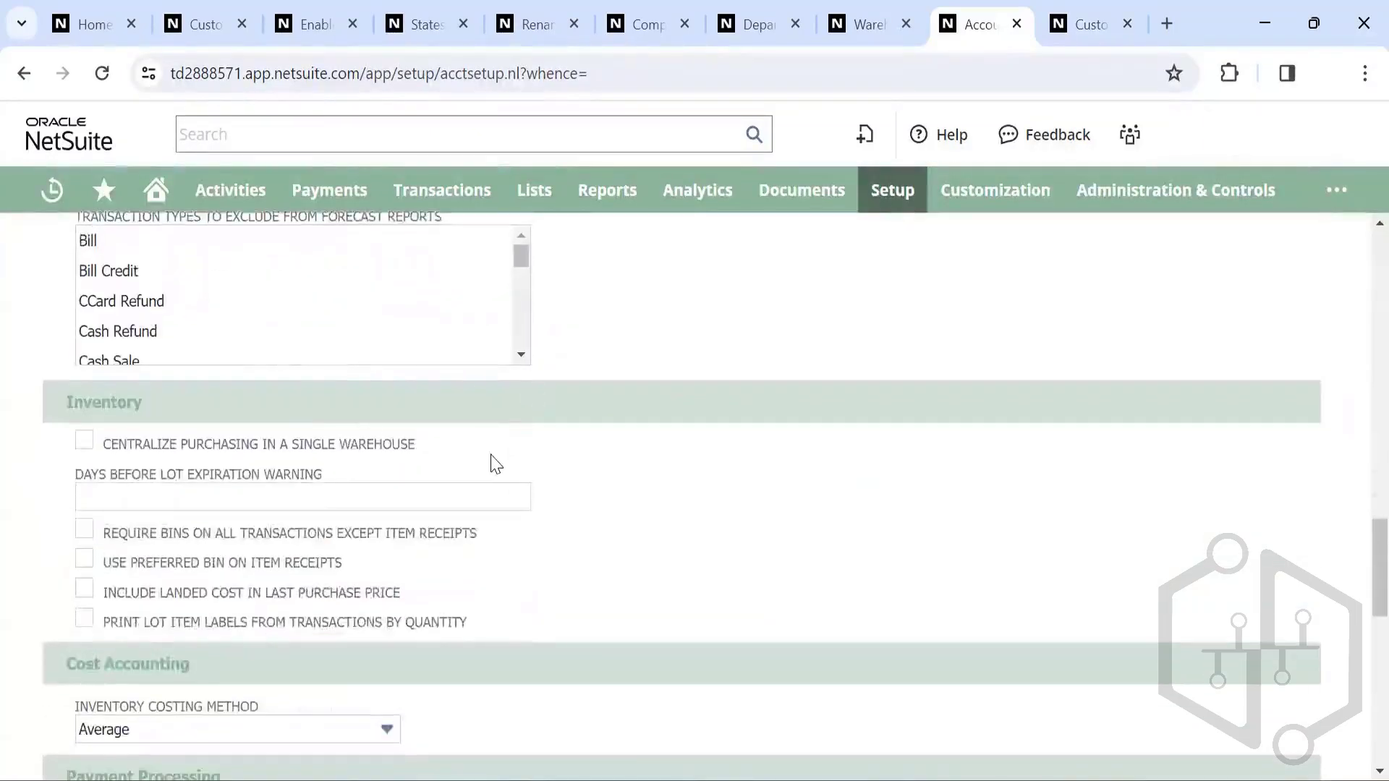
scroll(490, 459, down, 4)
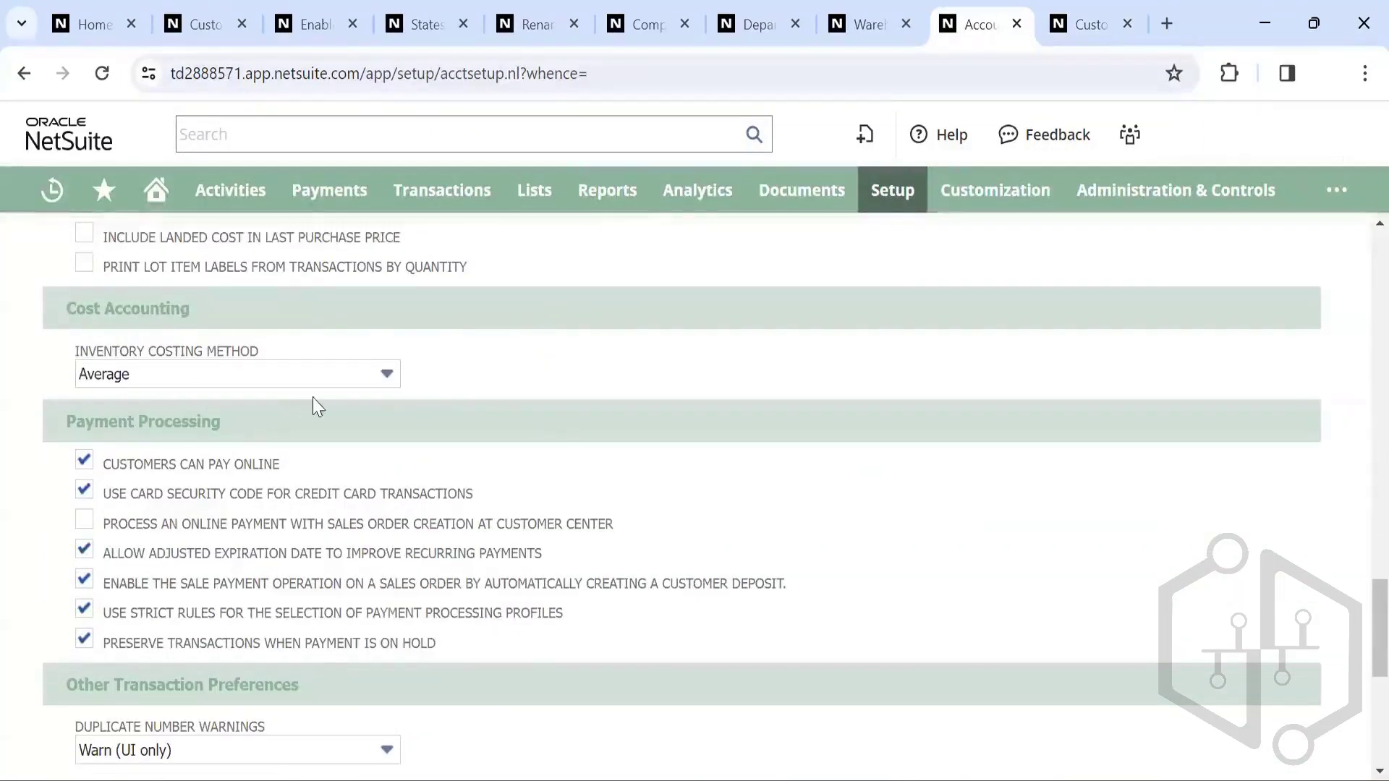
Step: Review the Inventory Costing Method choices under Cost Accounting and keep Average selected
click(202, 378)
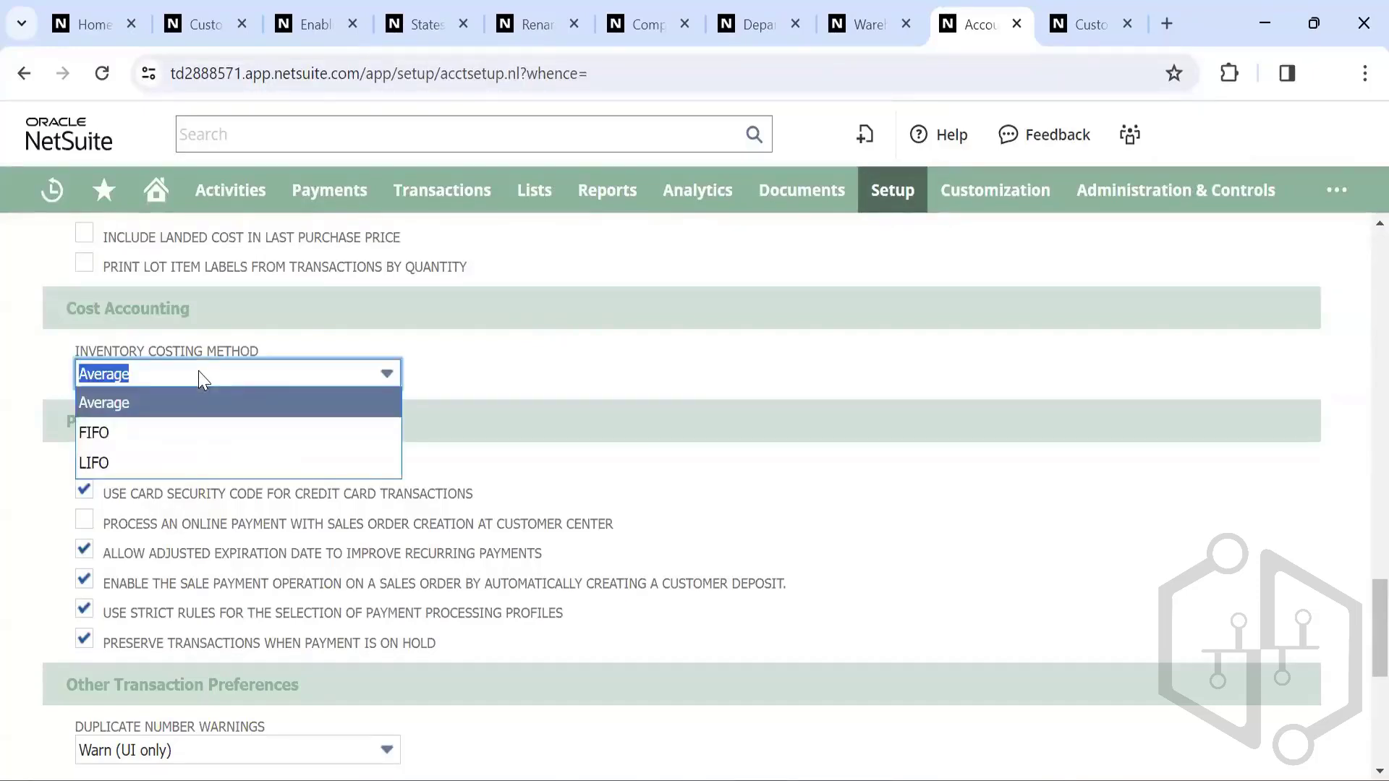
click(202, 377)
click(183, 376)
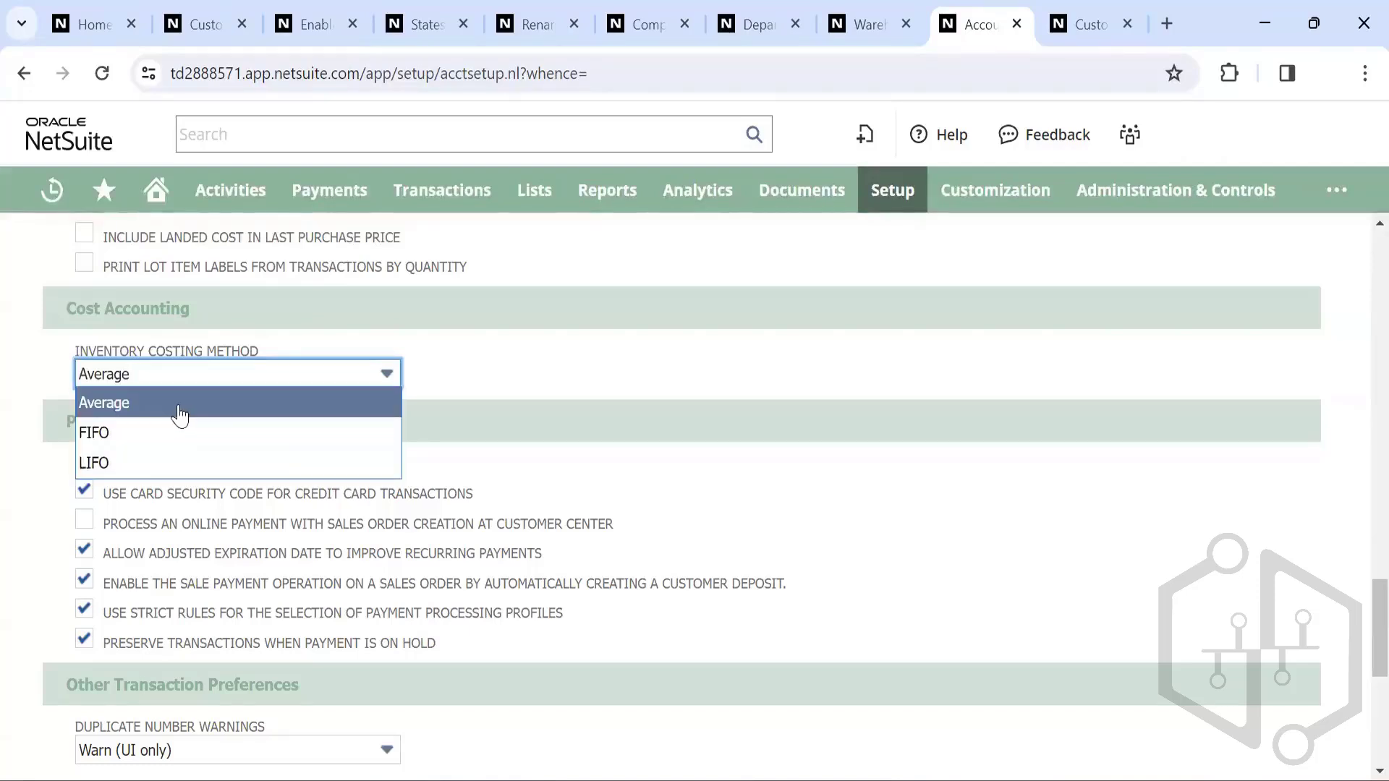
click(181, 404)
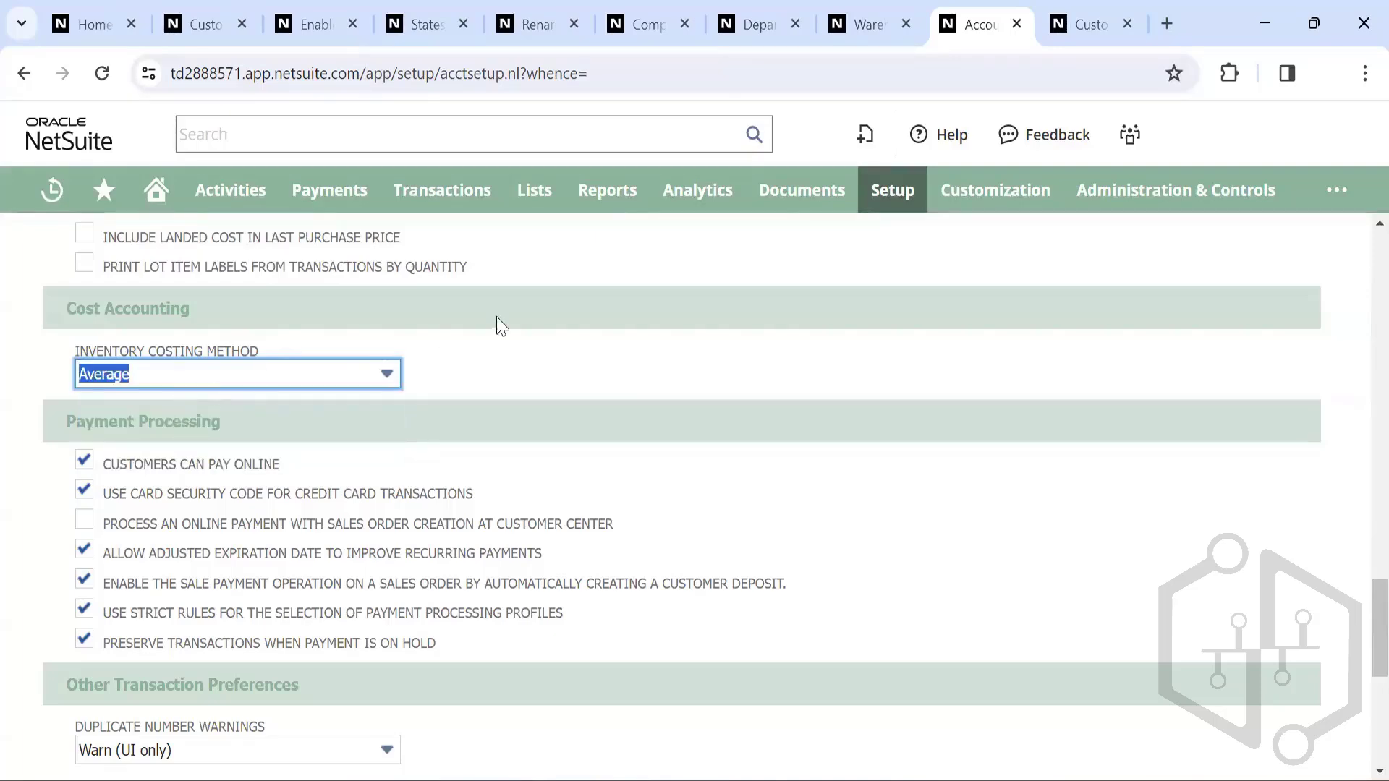
Step: Review the Duplicate Number Warnings choices under Other Transaction Preferences and keep Warn (UI only)
scroll(498, 321, down, 6)
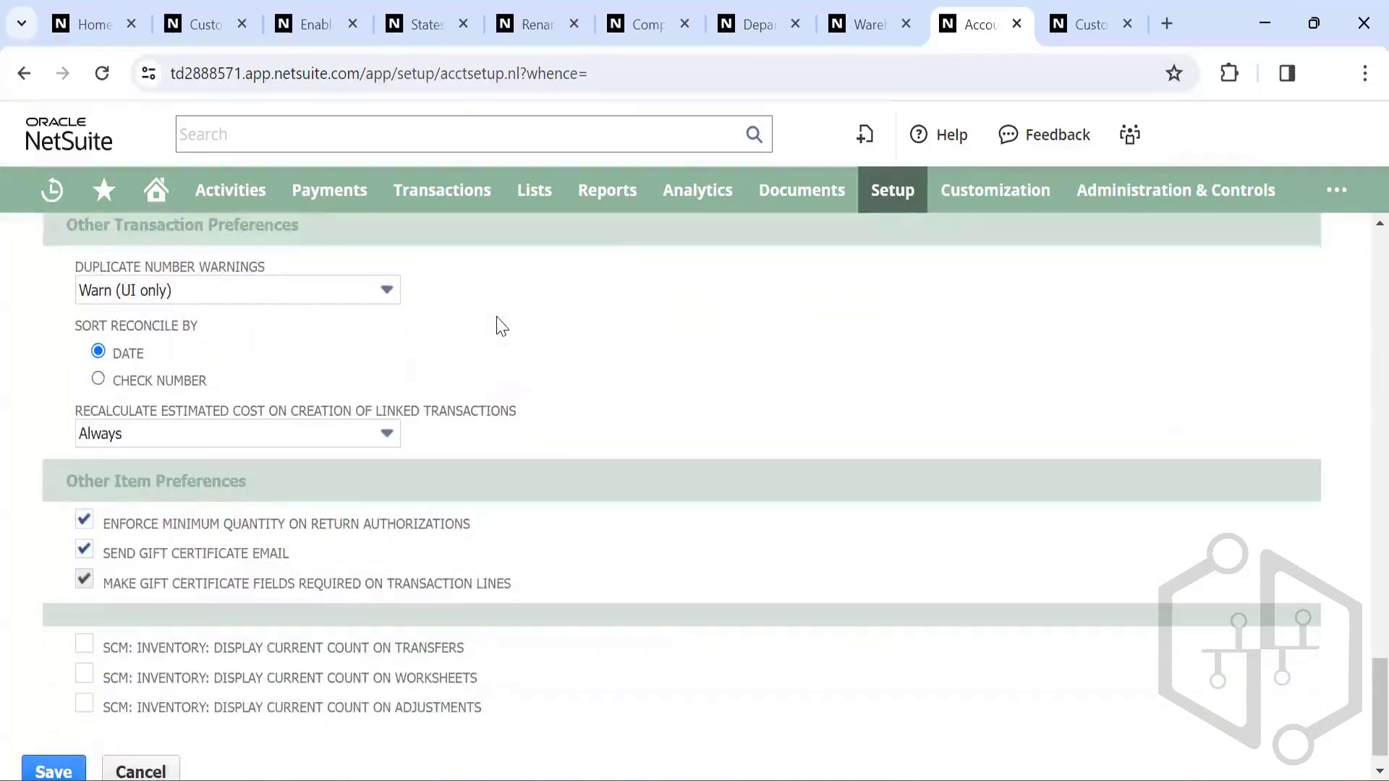
click(283, 290)
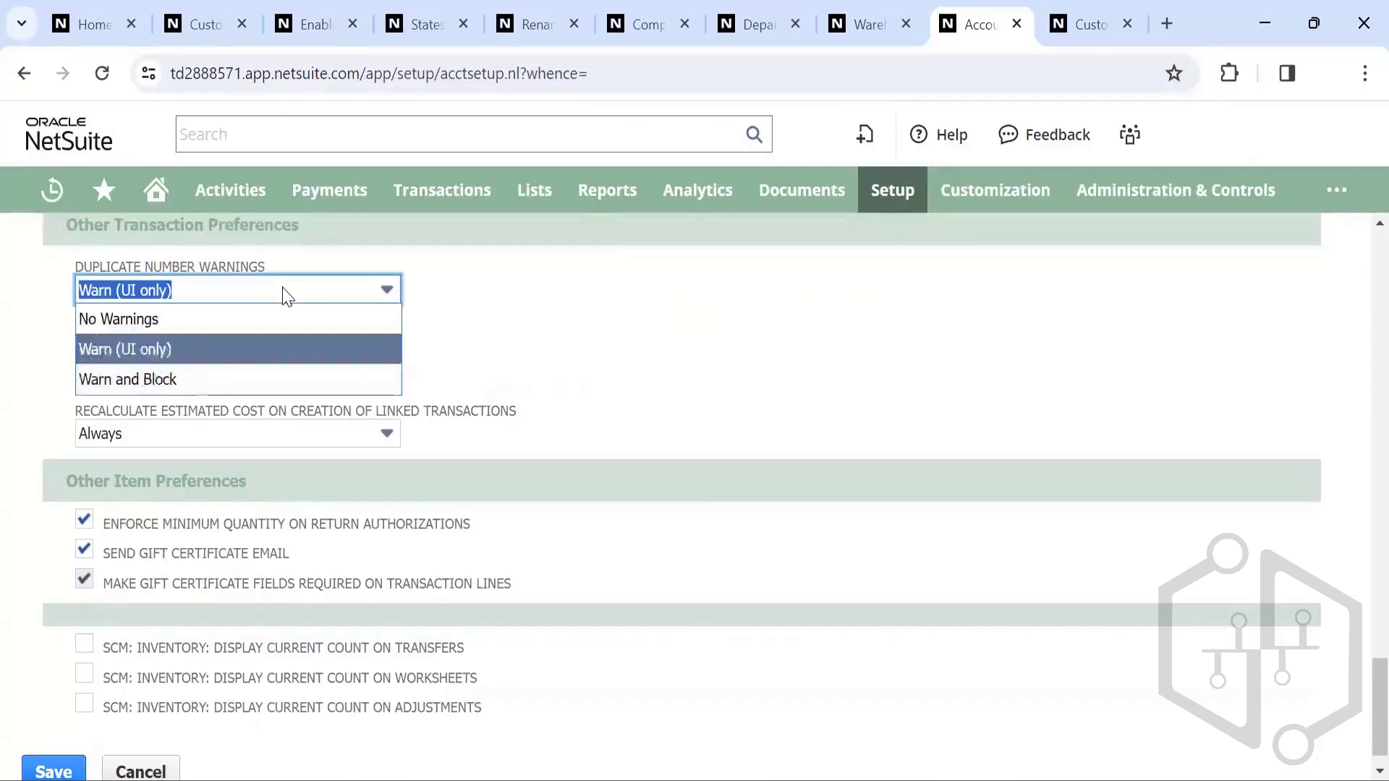
click(284, 290)
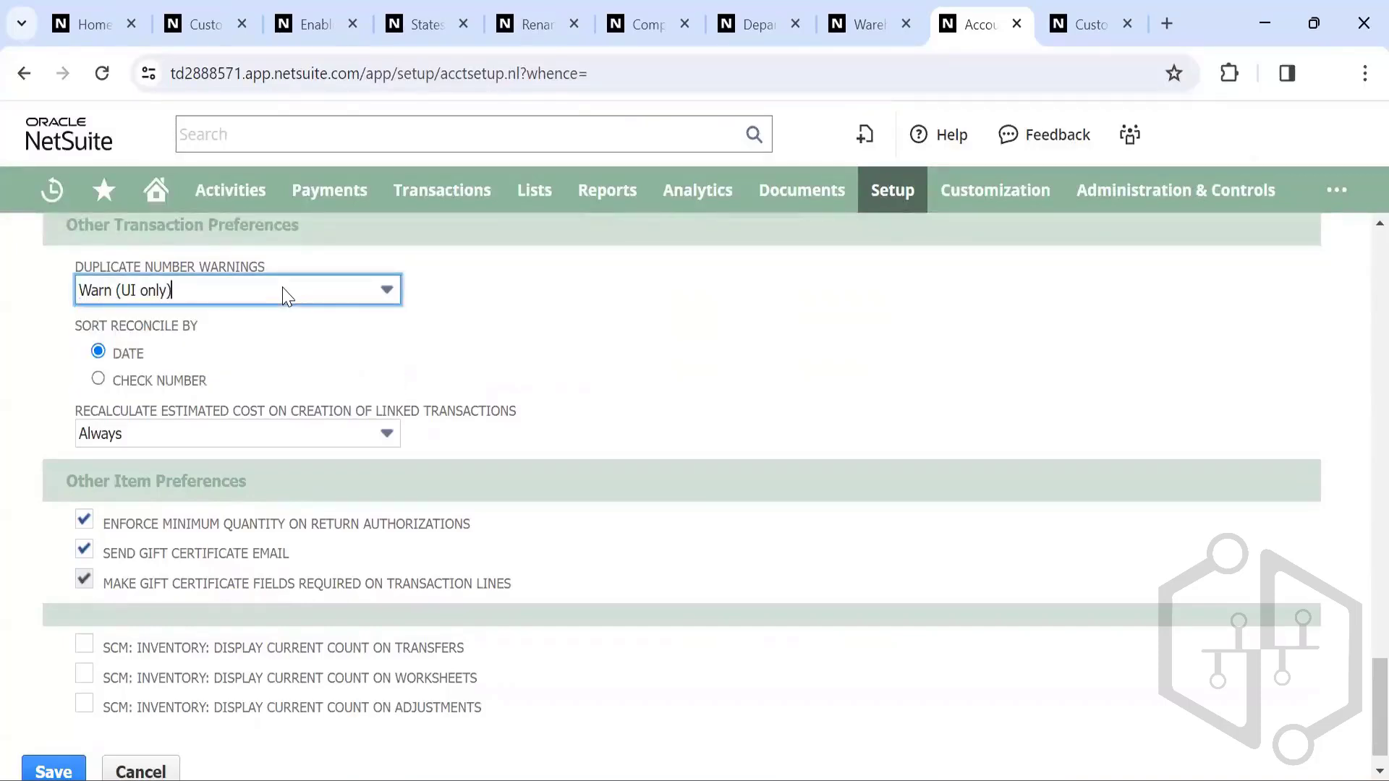
click(378, 289)
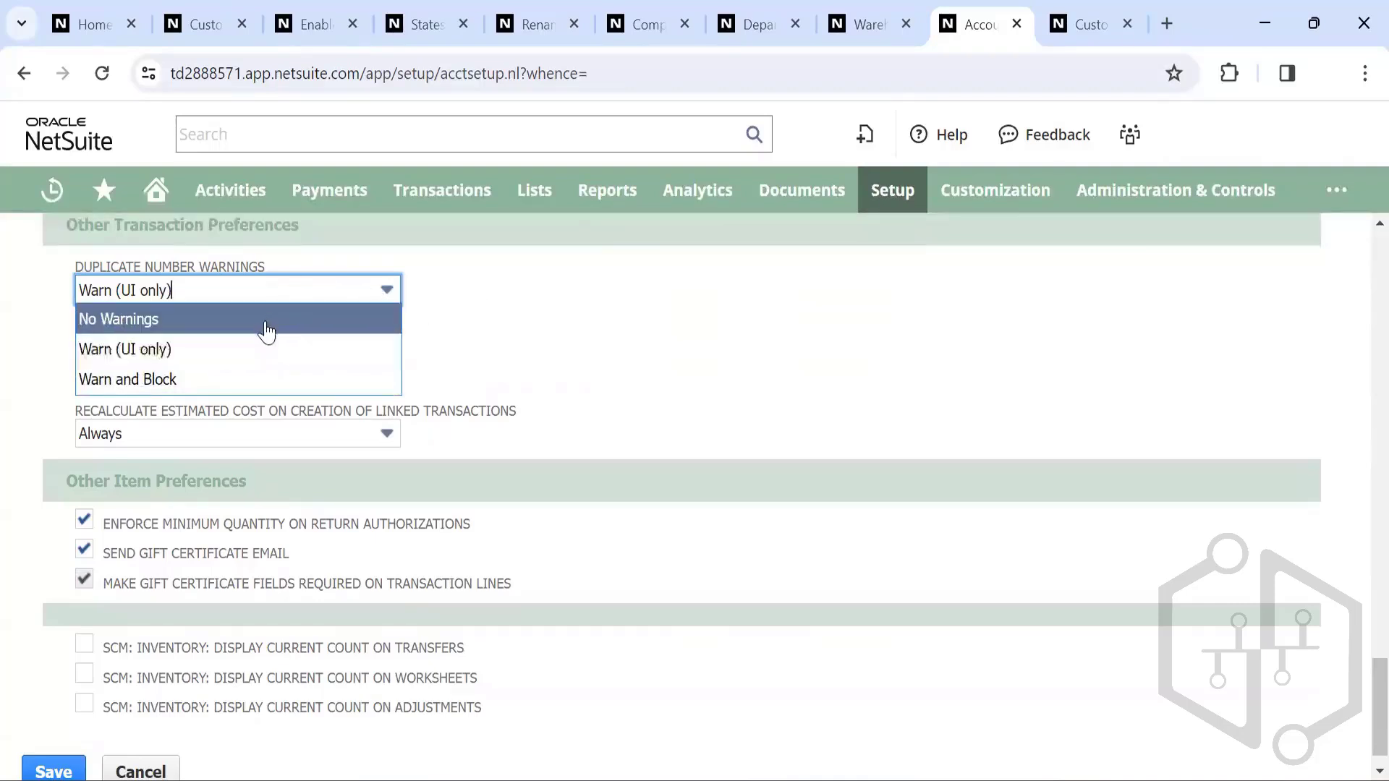
click(310, 348)
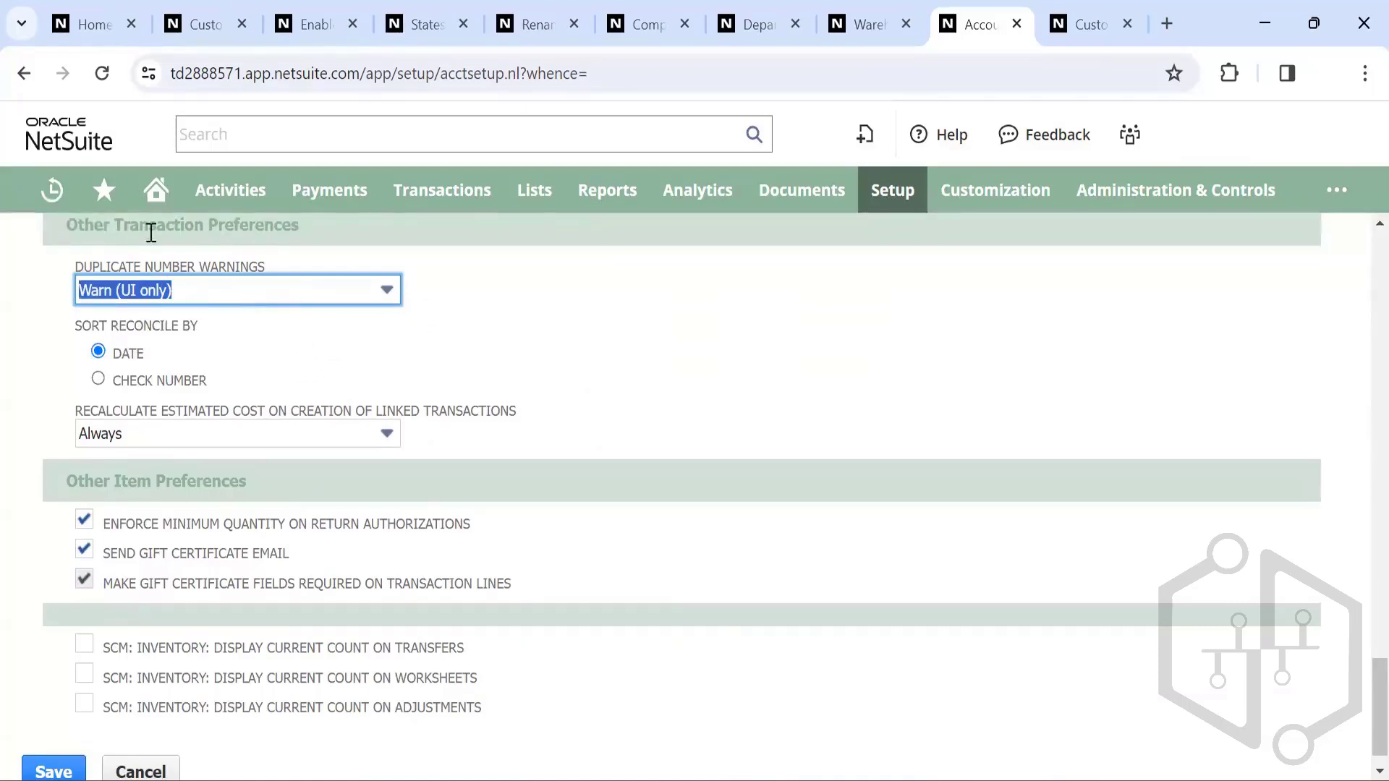
click(326, 293)
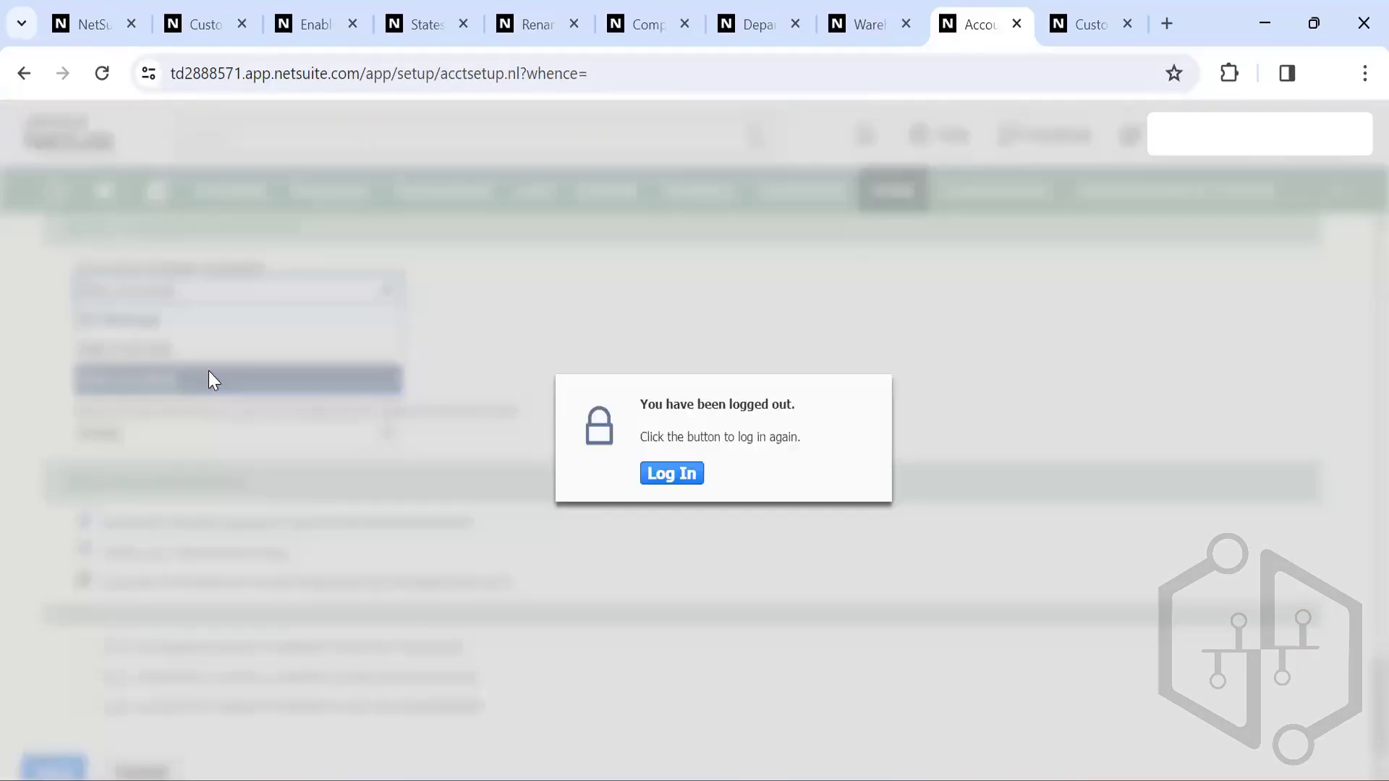
Step: Log back in to NetSuite and select Warn (UI only) for Duplicate Number Warnings in the Accounting Preferences
click(676, 477)
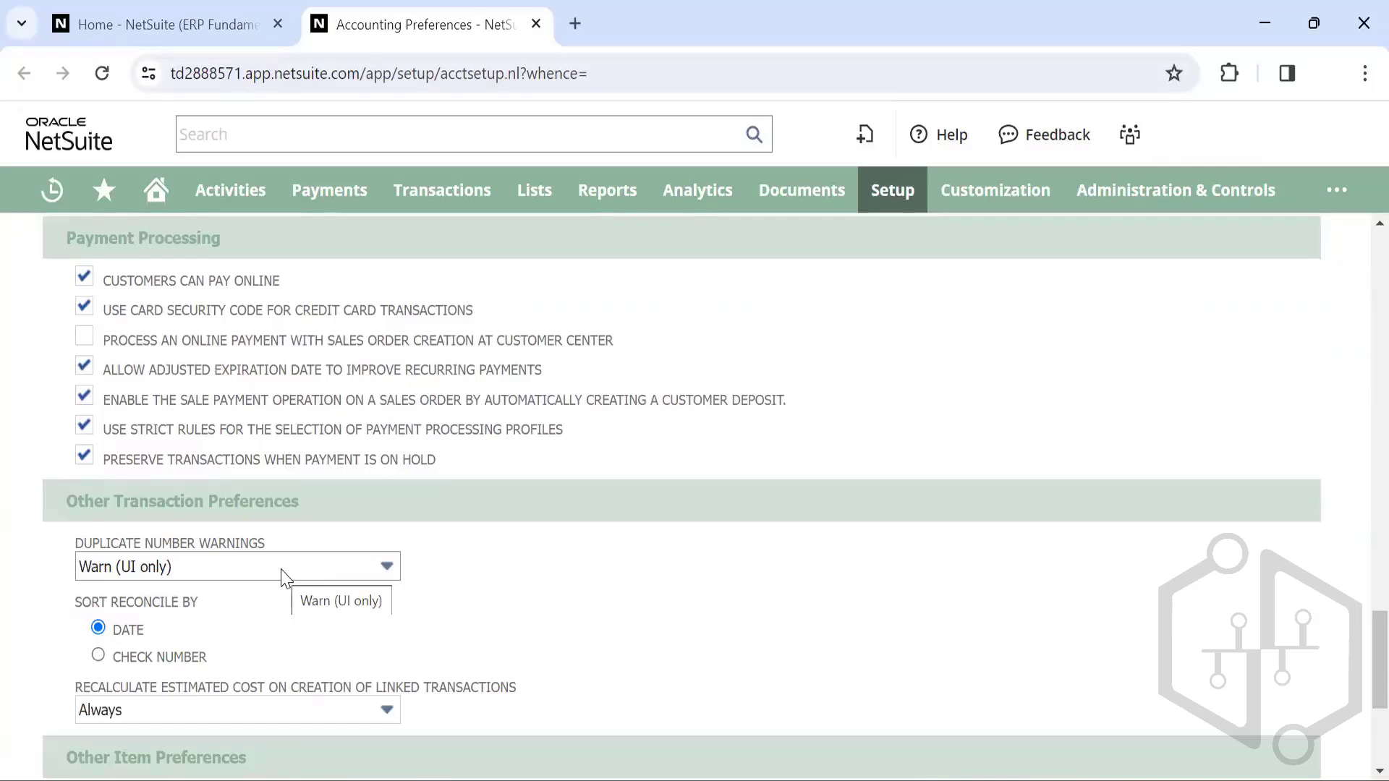
click(283, 577)
click(269, 626)
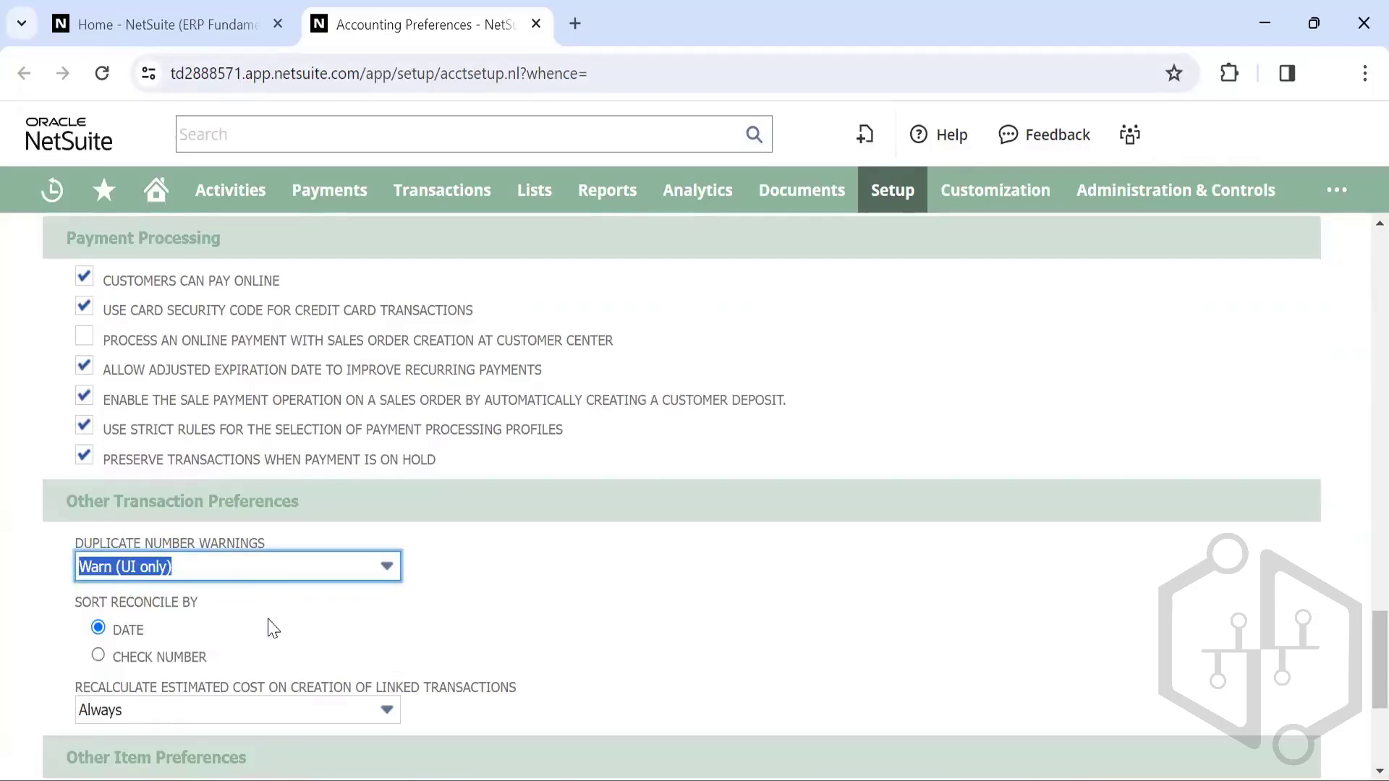
Step: Try No Warnings and Warn and Block for Duplicate Number Warnings, and set the preference back to Warn (UI only)
click(230, 574)
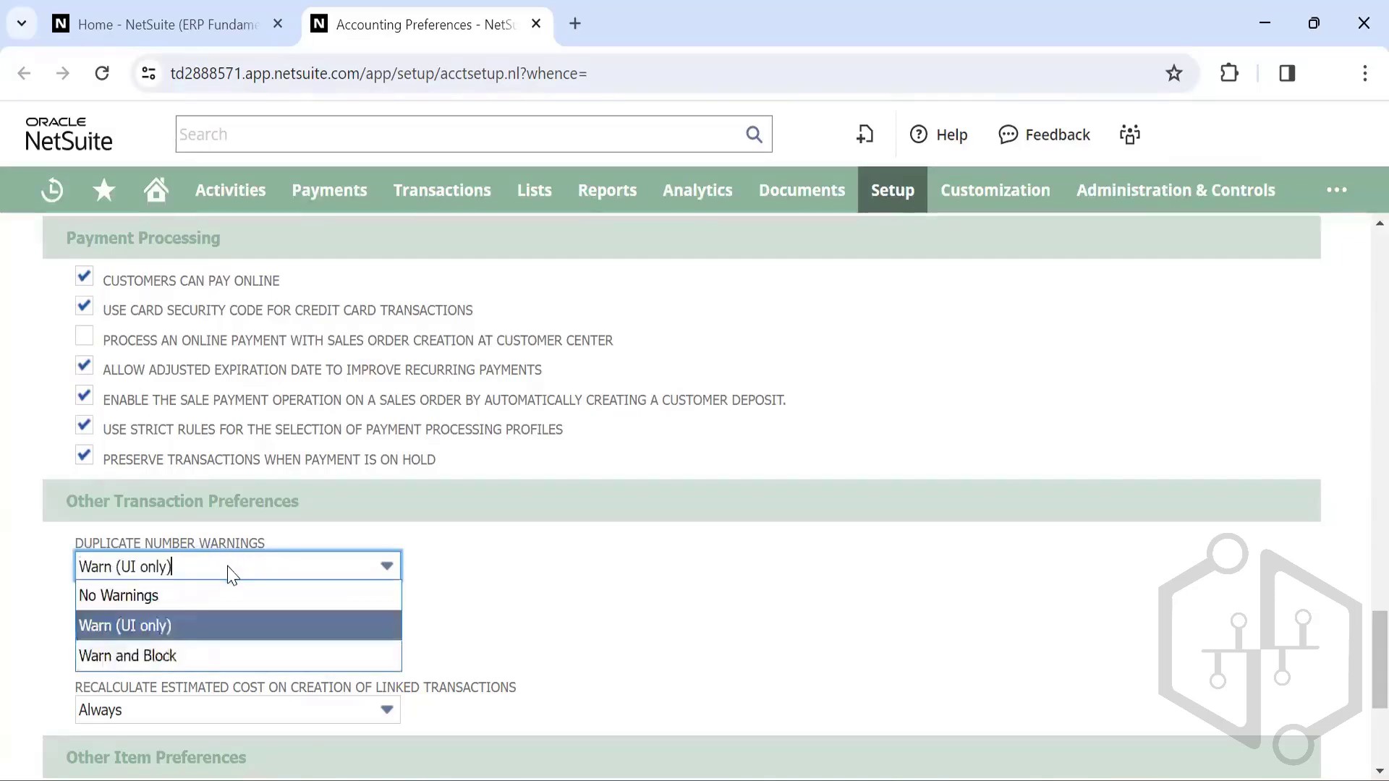
click(165, 597)
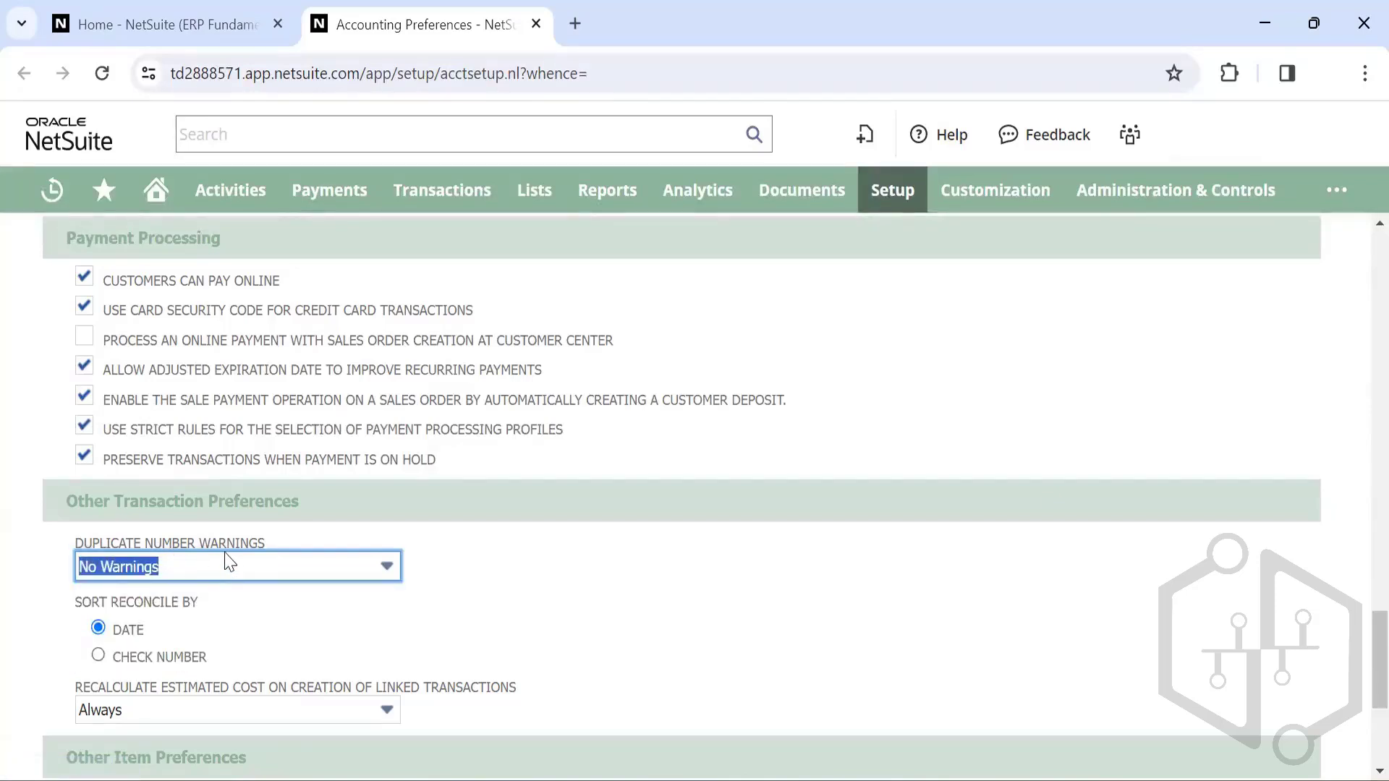
click(241, 567)
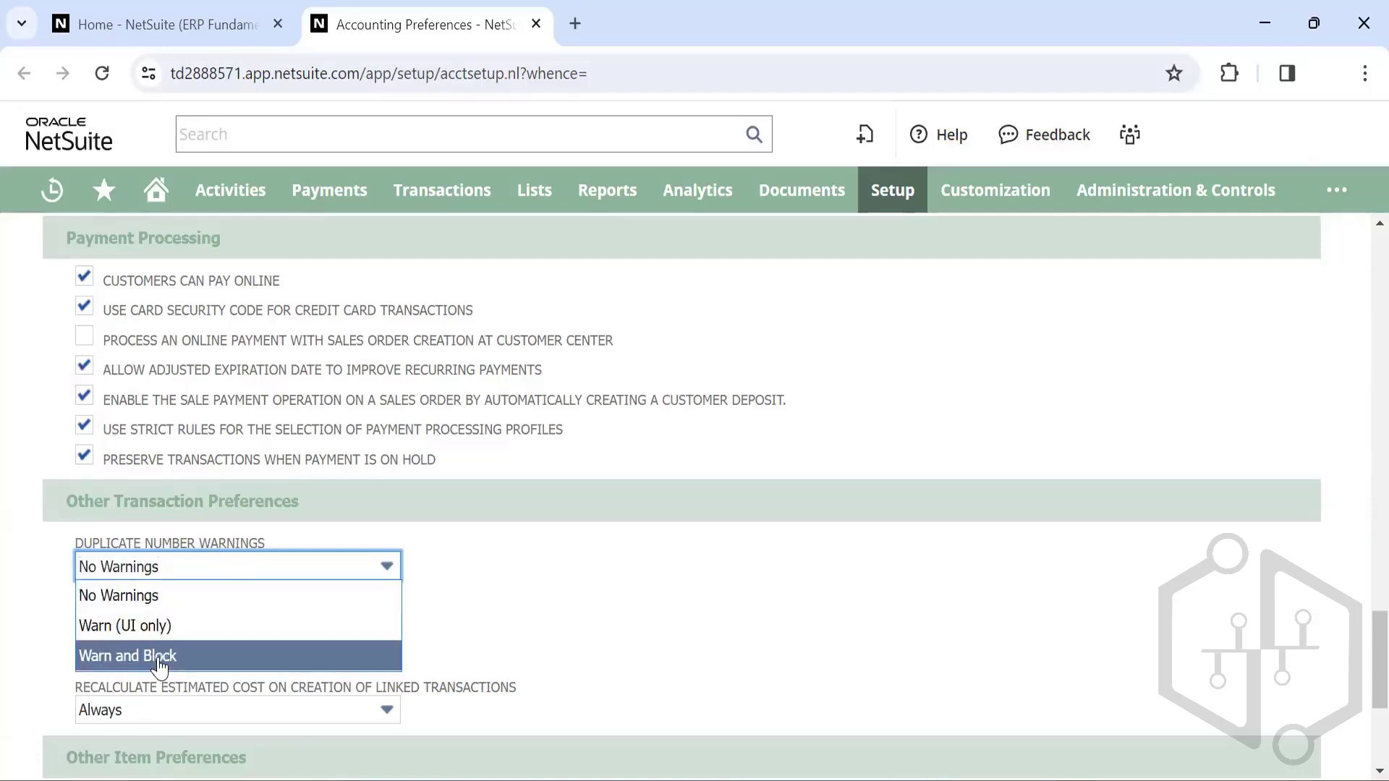
click(159, 655)
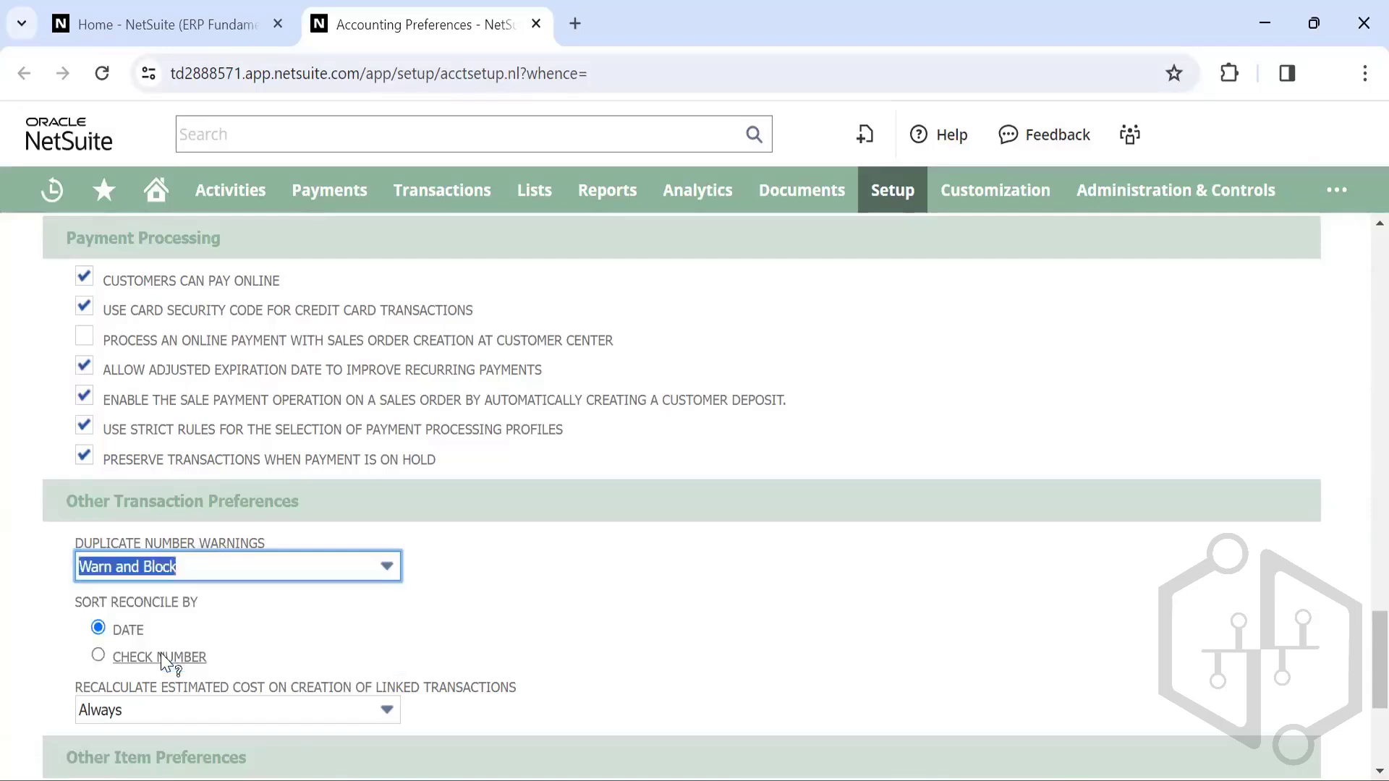
click(311, 569)
click(192, 628)
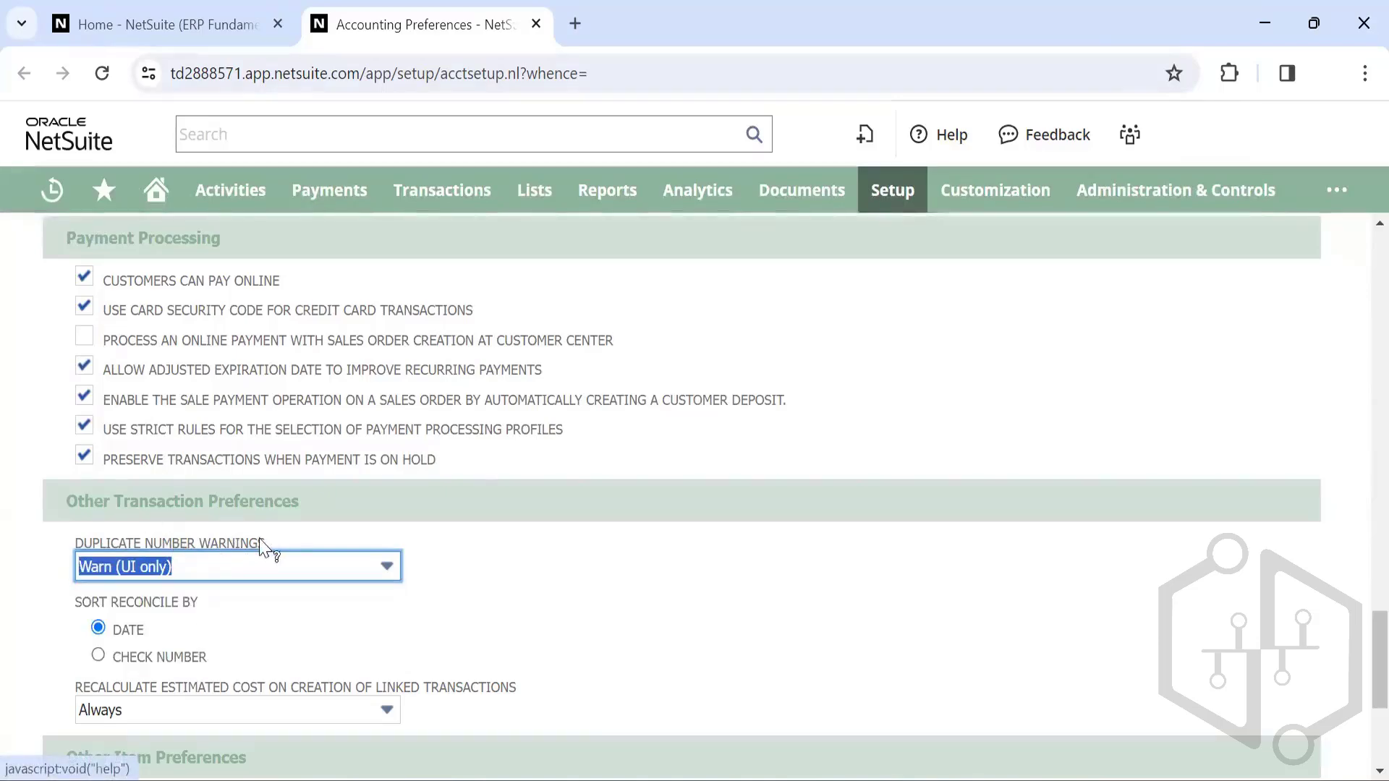
Step: Reload the Accounting Preferences page in the other browser window and return to the Other Transaction Preferences
scroll(262, 547, down, 2)
scroll(261, 548, down, 2)
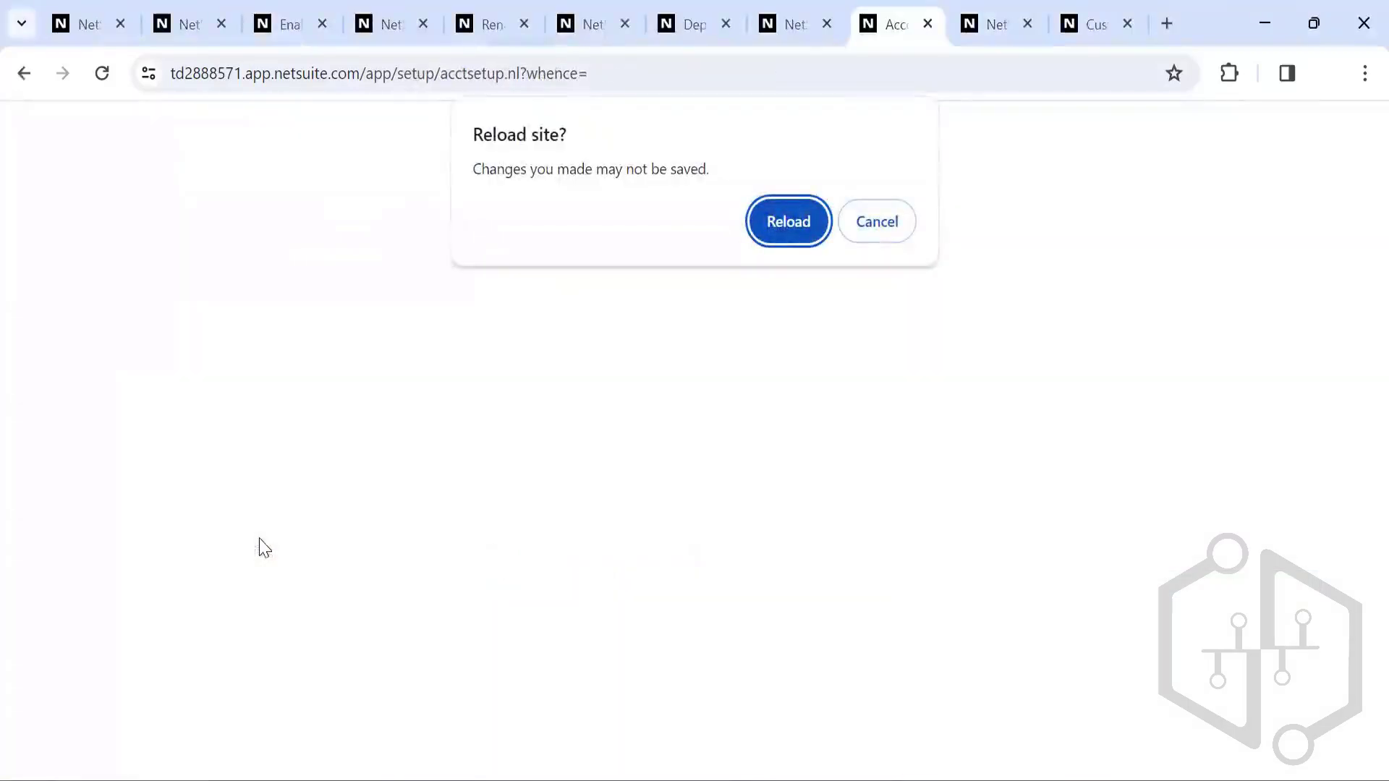
click(772, 221)
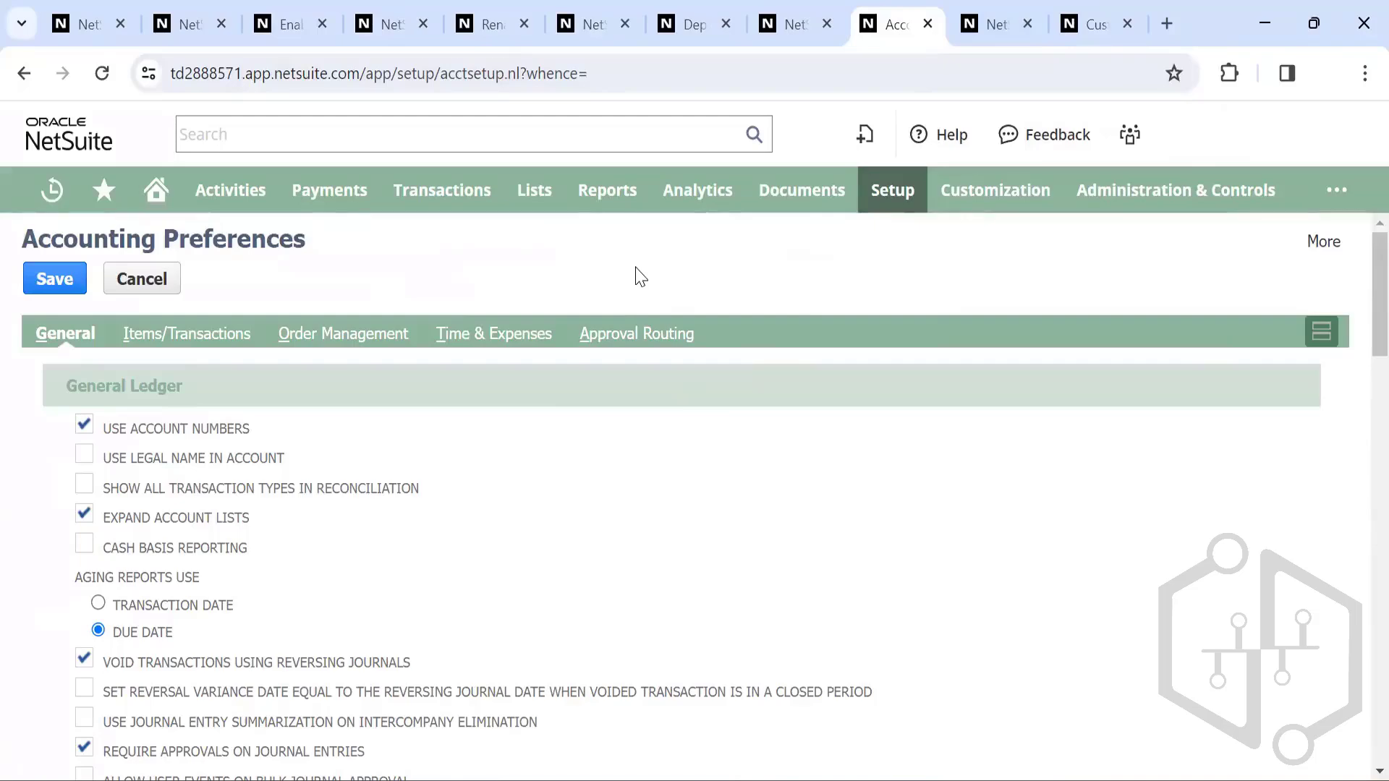
key(alt+Tab)
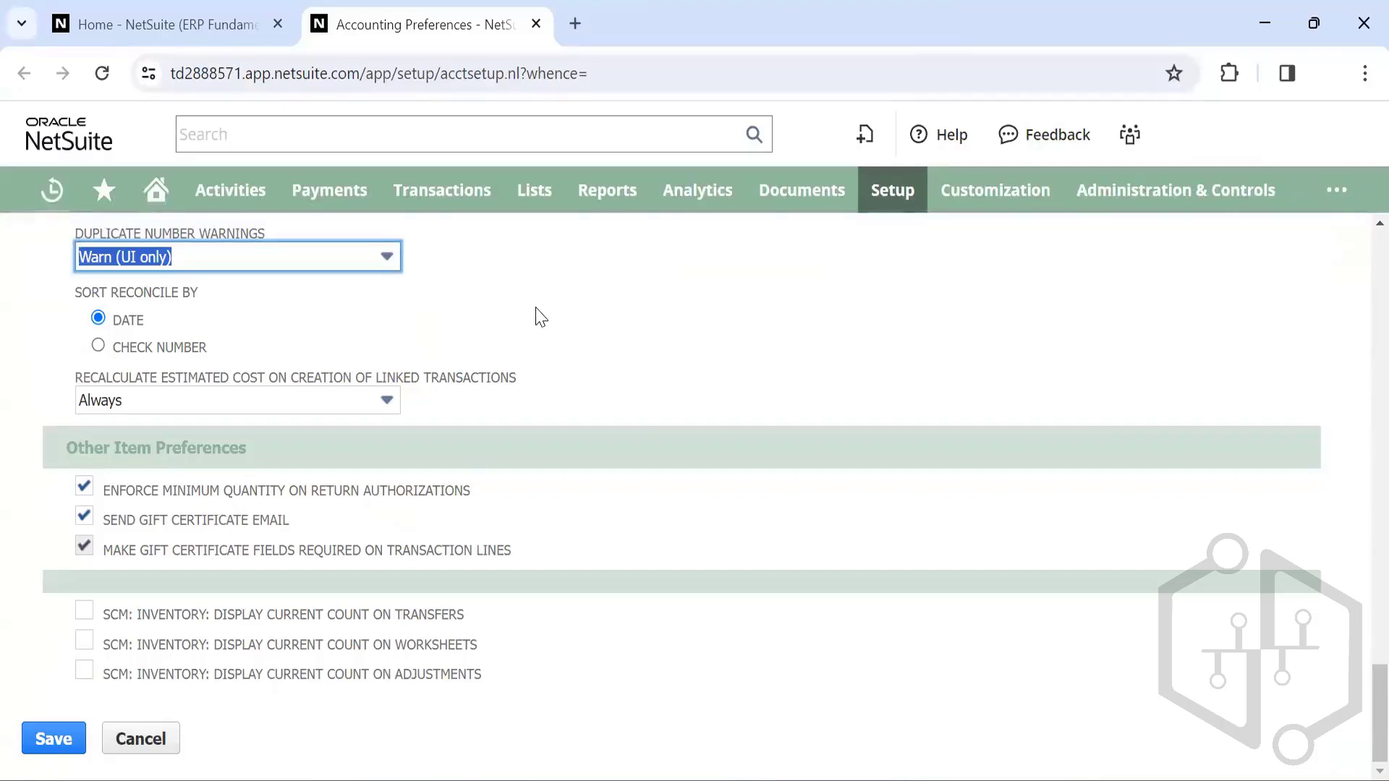
Step: Leave the Accounting Preferences without saving and open the Set Up Taxes page from the accounting setup
click(528, 383)
mouse_move(897, 194)
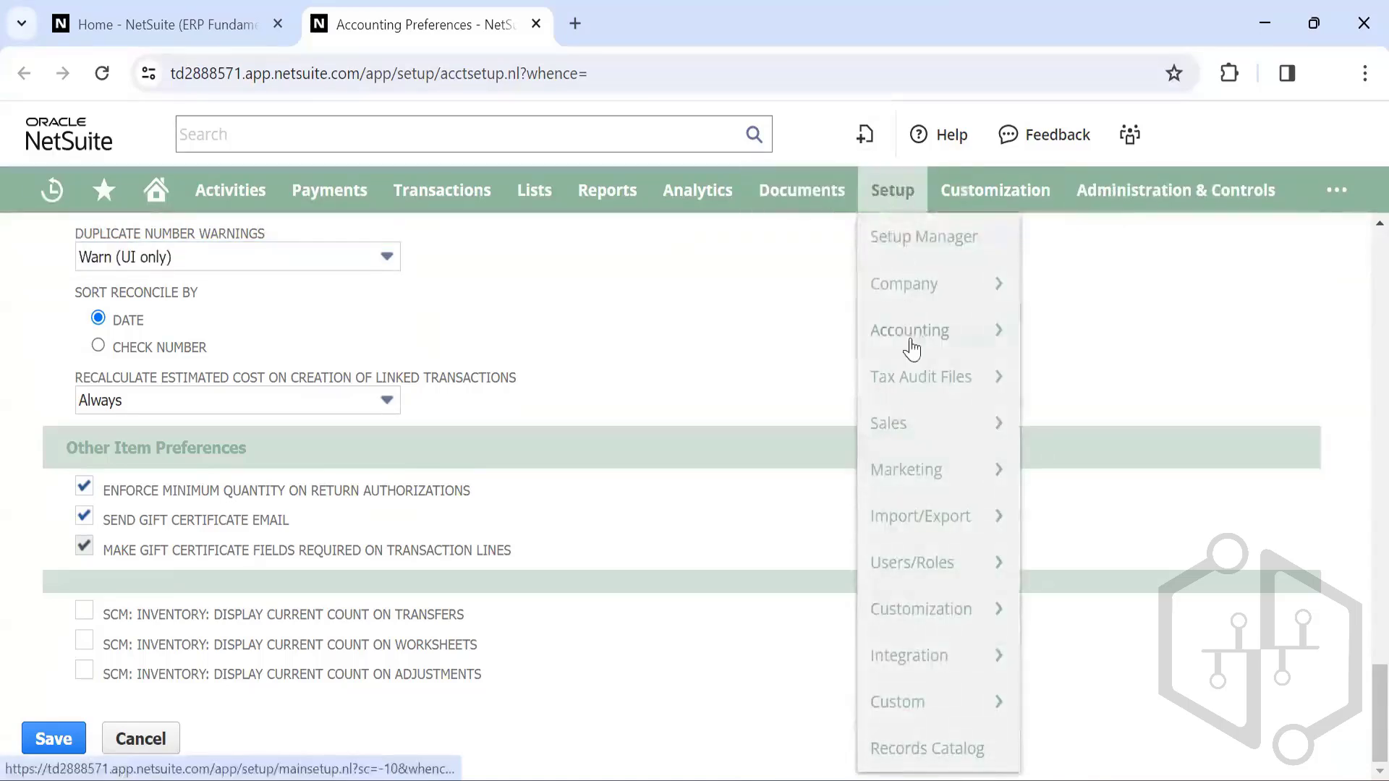
mouse_move(911, 349)
scroll(1063, 474, down, 3)
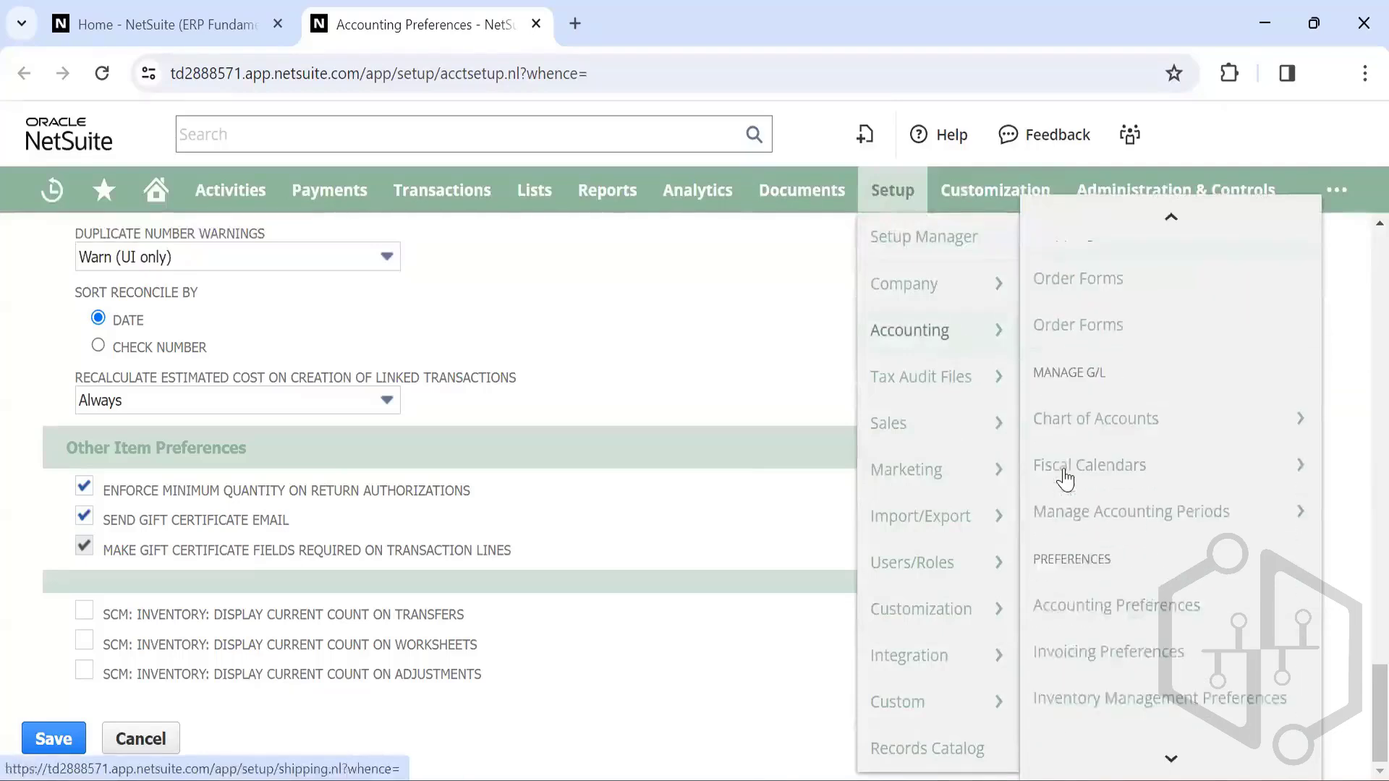
scroll(1085, 492, down, 3)
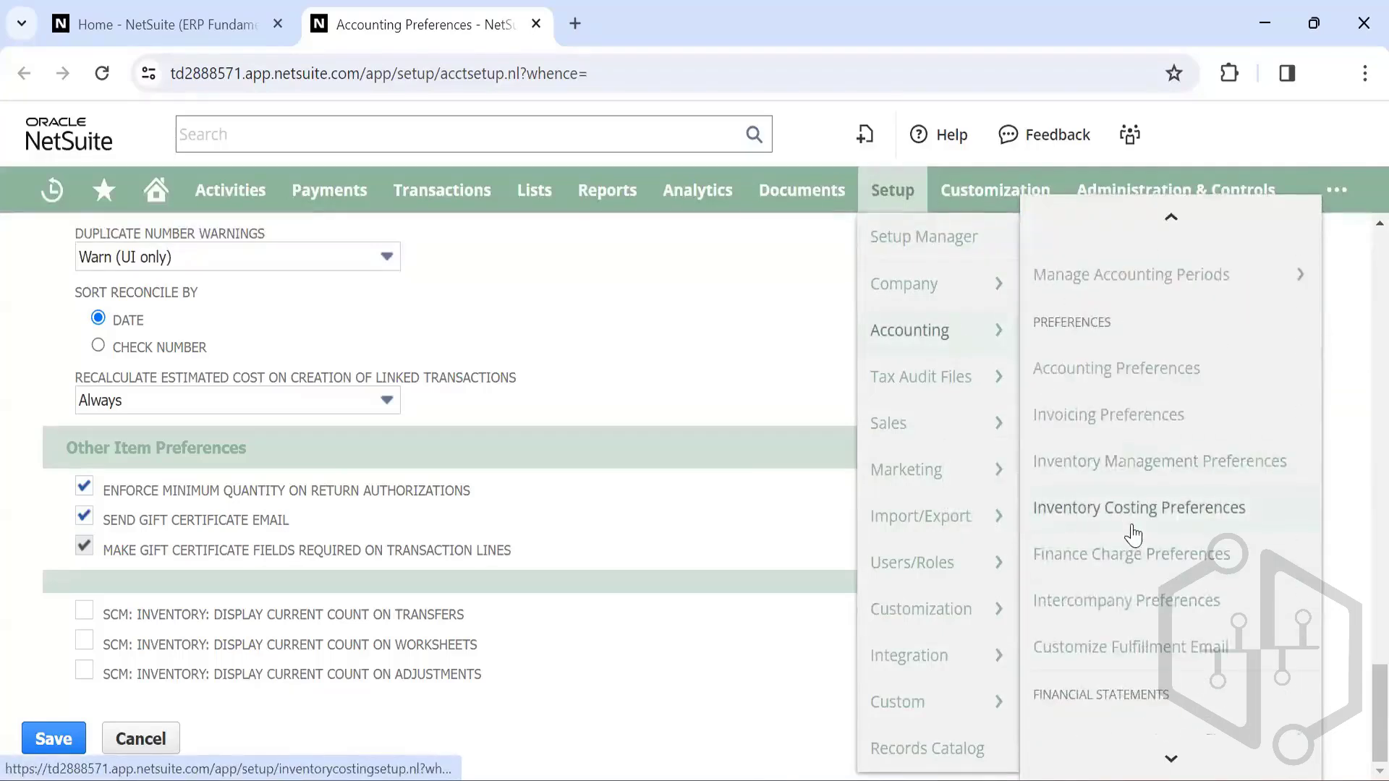
scroll(1133, 535, down, 1)
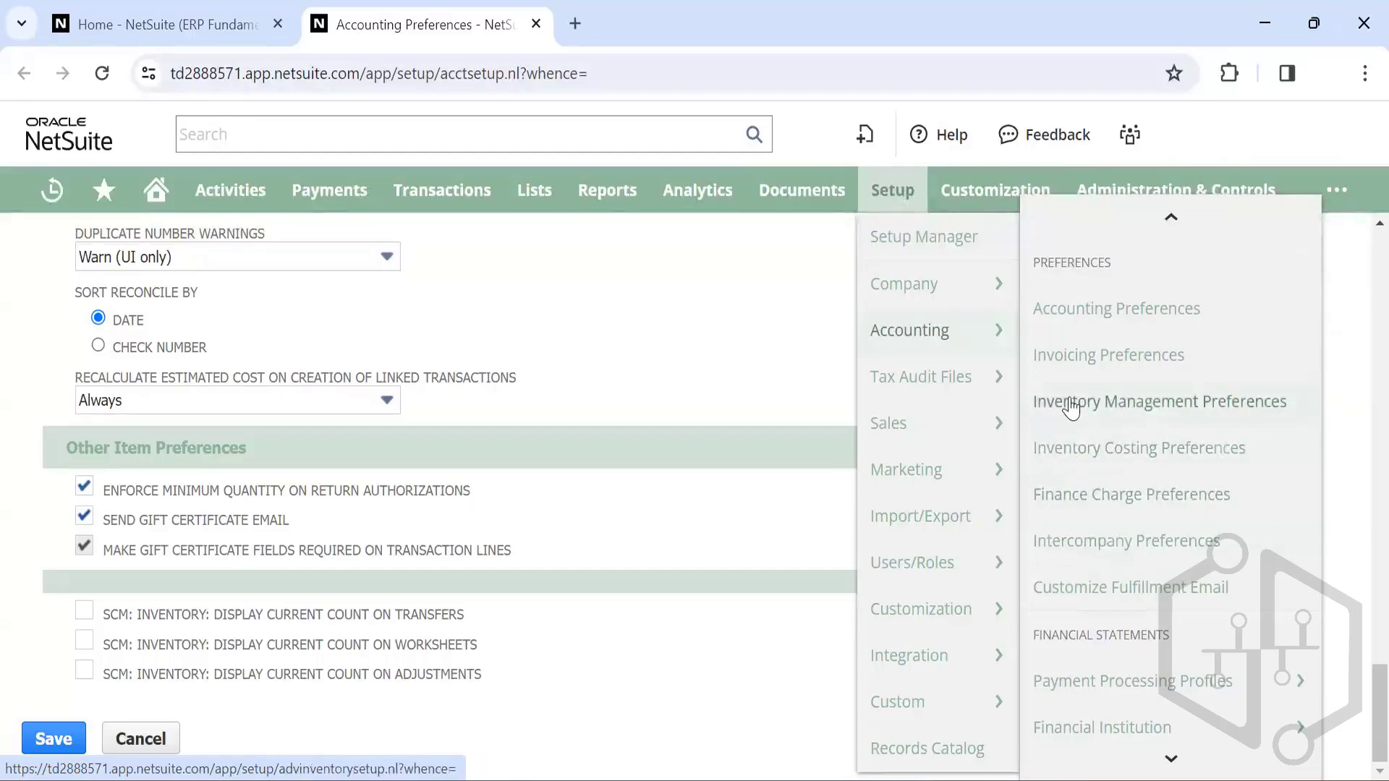
scroll(1070, 406, down, 5)
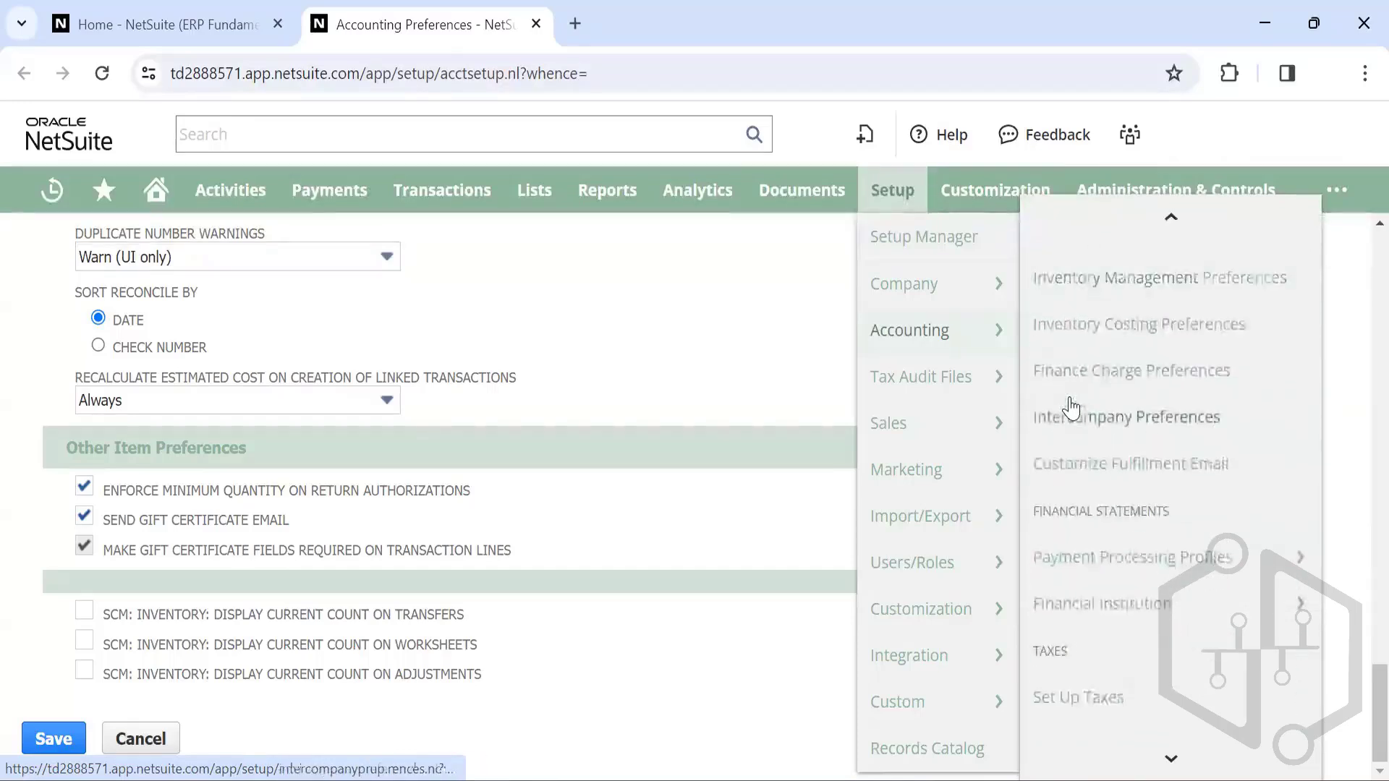
scroll(1072, 407, down, 2)
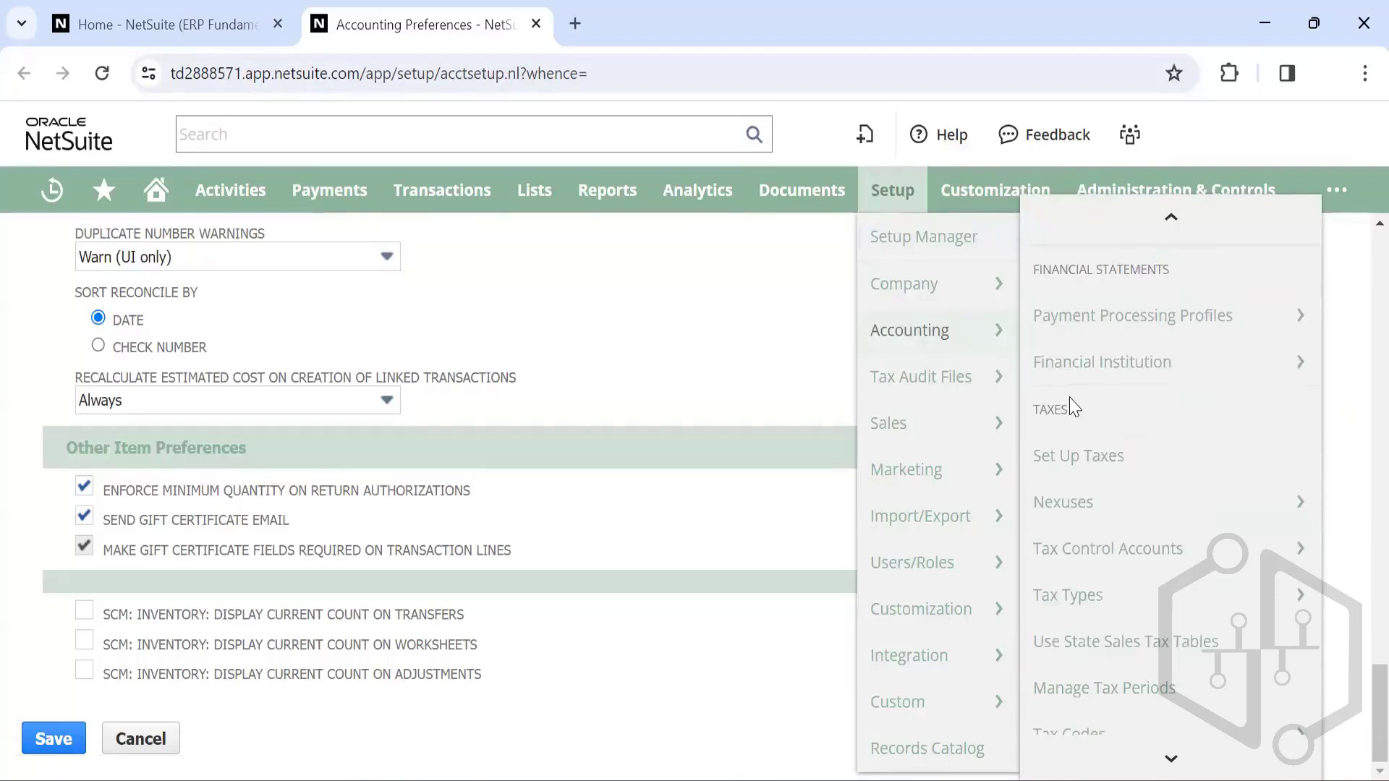
scroll(1071, 407, down, 1)
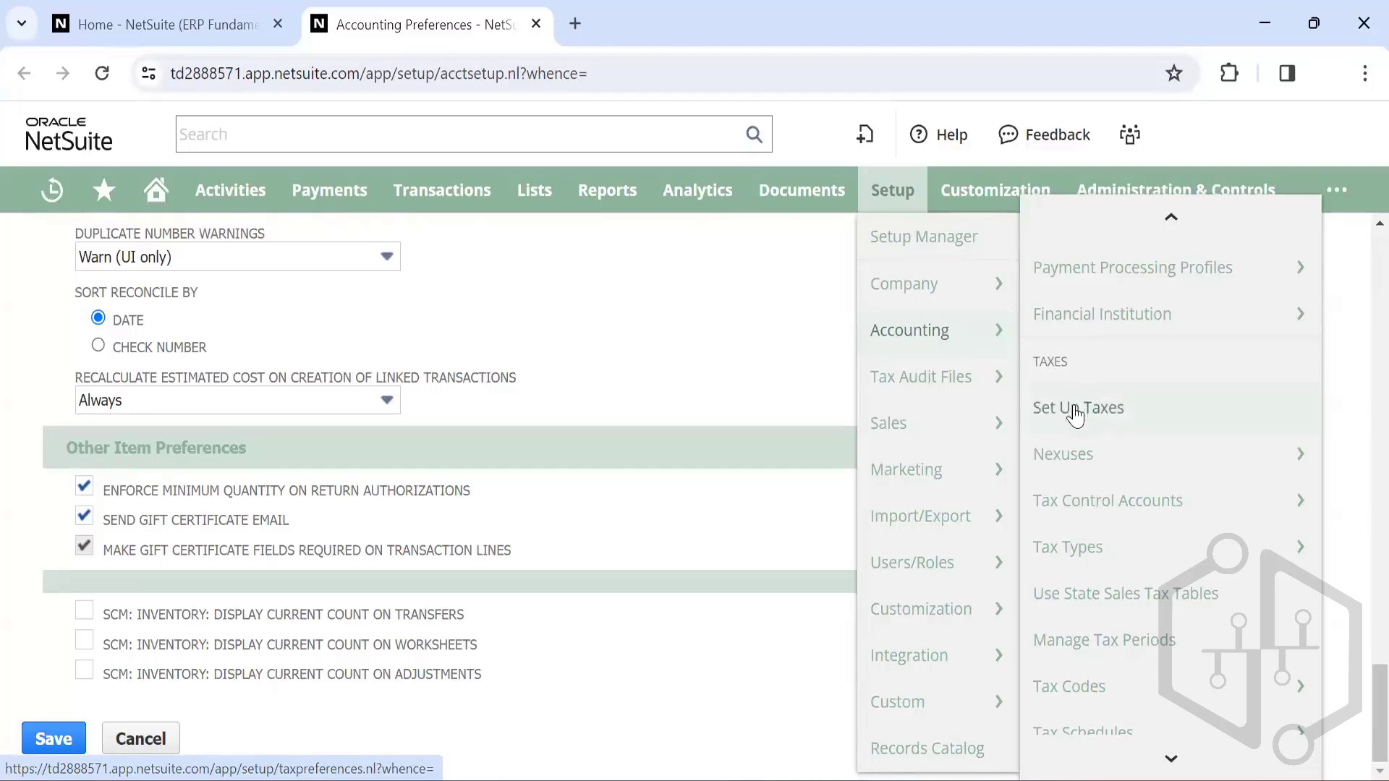
mouse_move(1085, 436)
click(1082, 410)
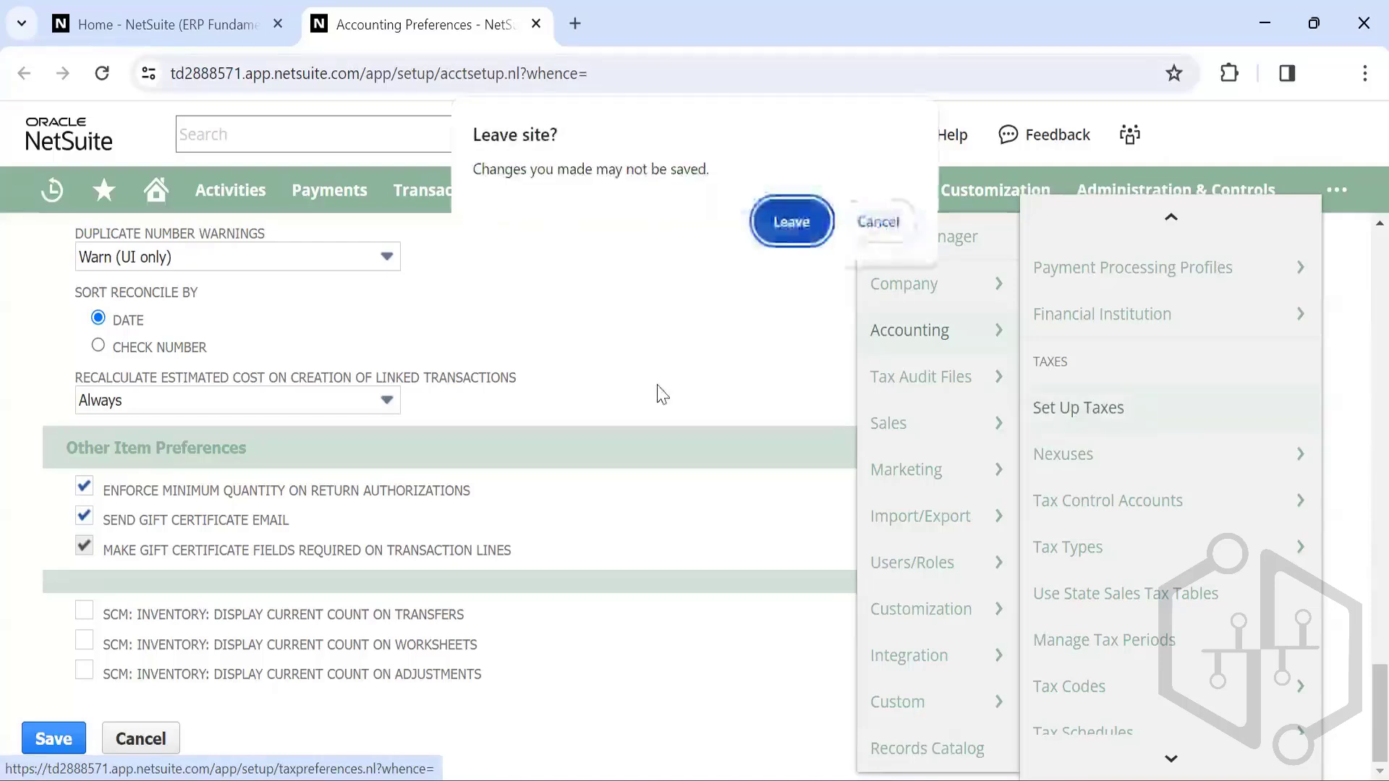
click(791, 221)
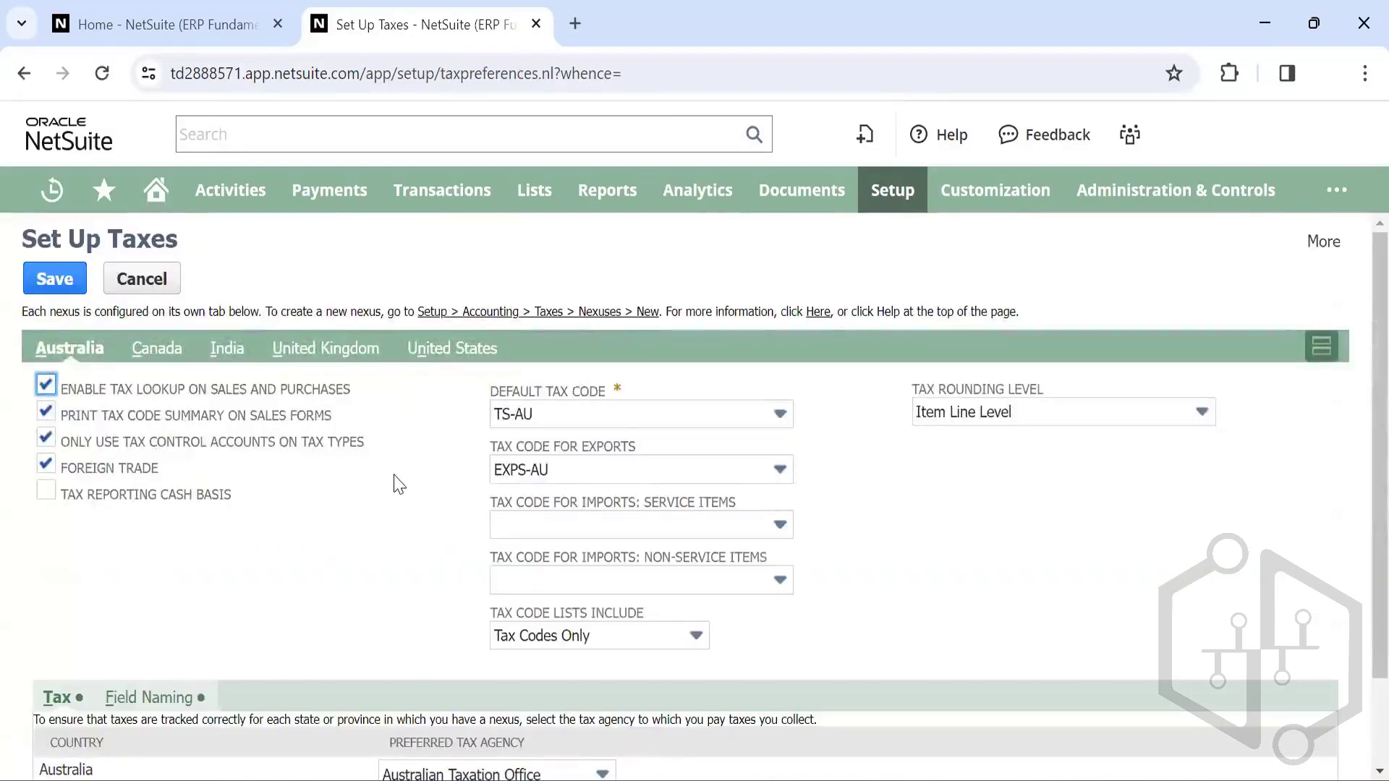
Step: Look through the tax settings of the Canada, India, United Kingdom and United States nexuses and return to Australia
scroll(395, 477, down, 2)
scroll(393, 480, up, 2)
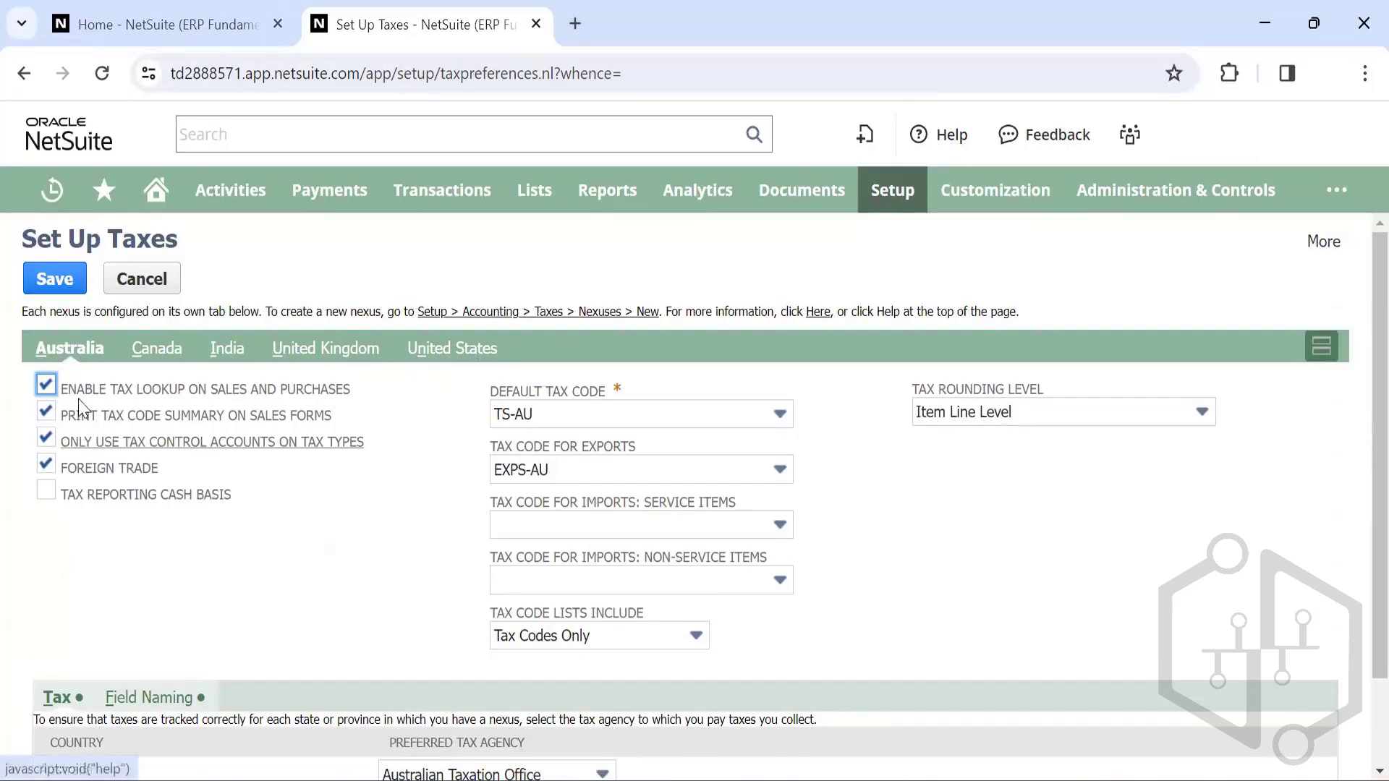
click(157, 358)
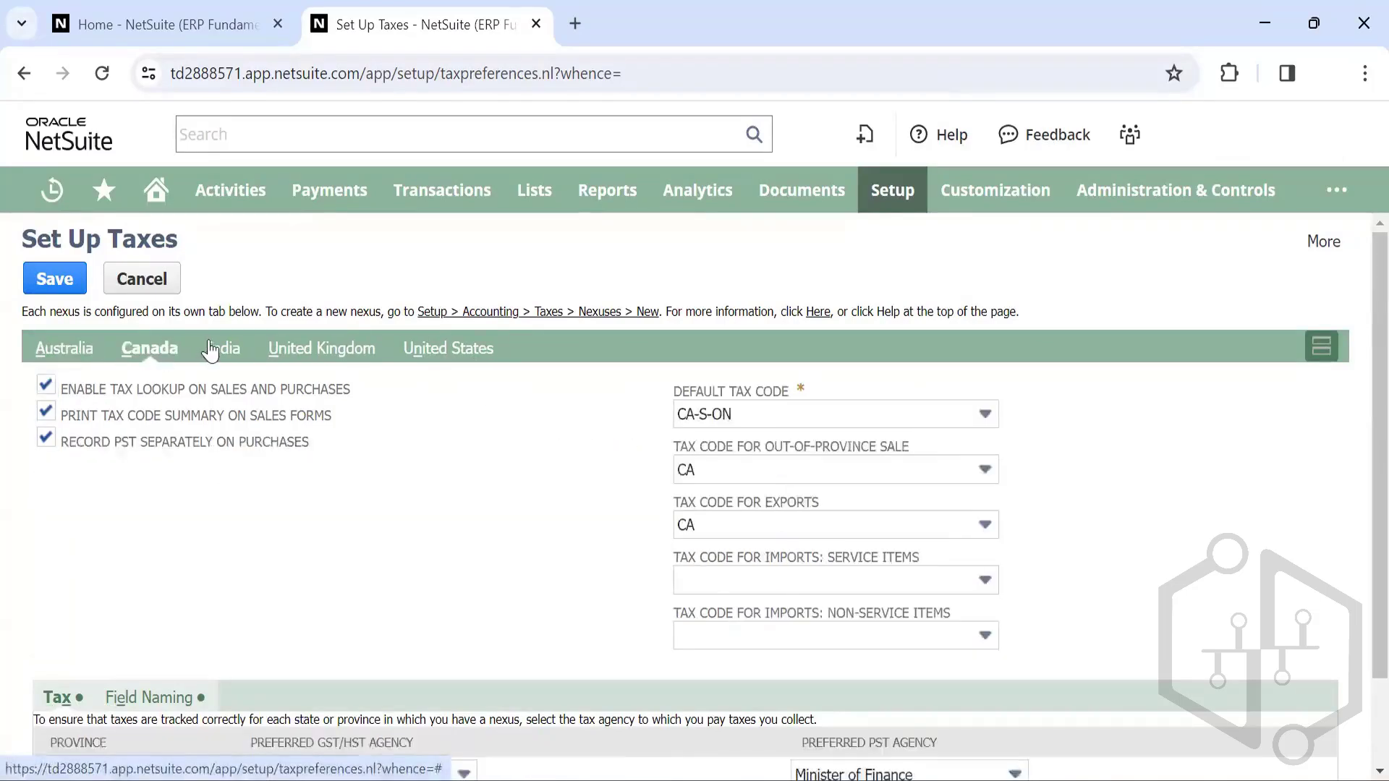
click(217, 350)
click(281, 348)
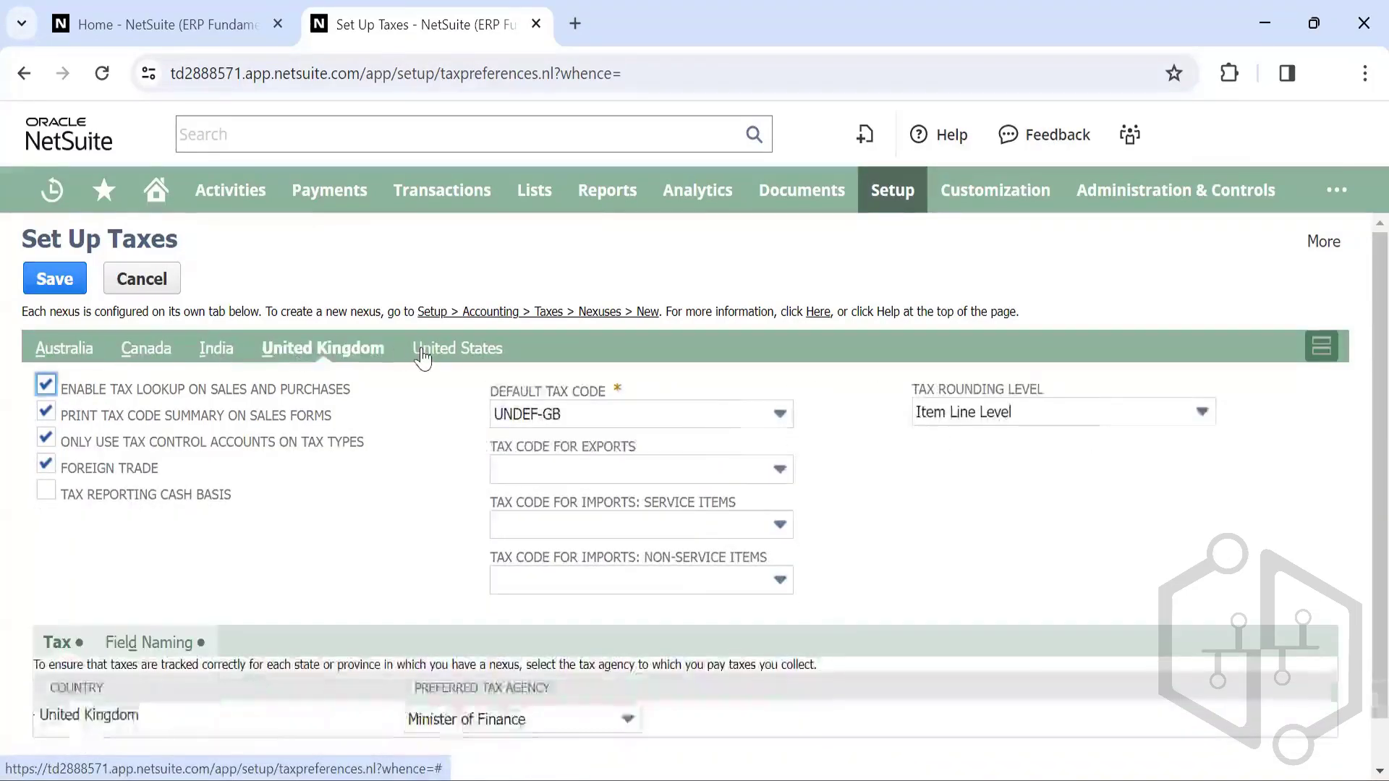
click(434, 355)
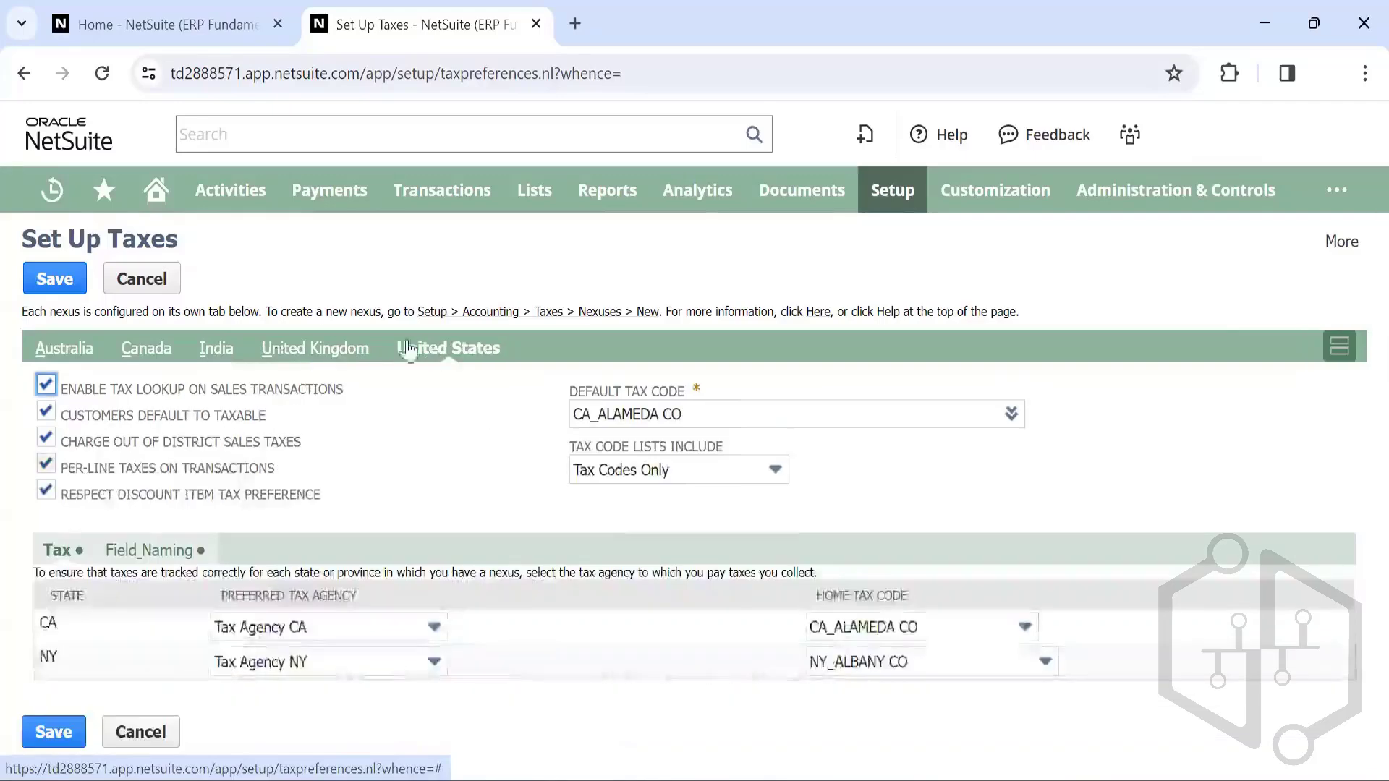
click(49, 350)
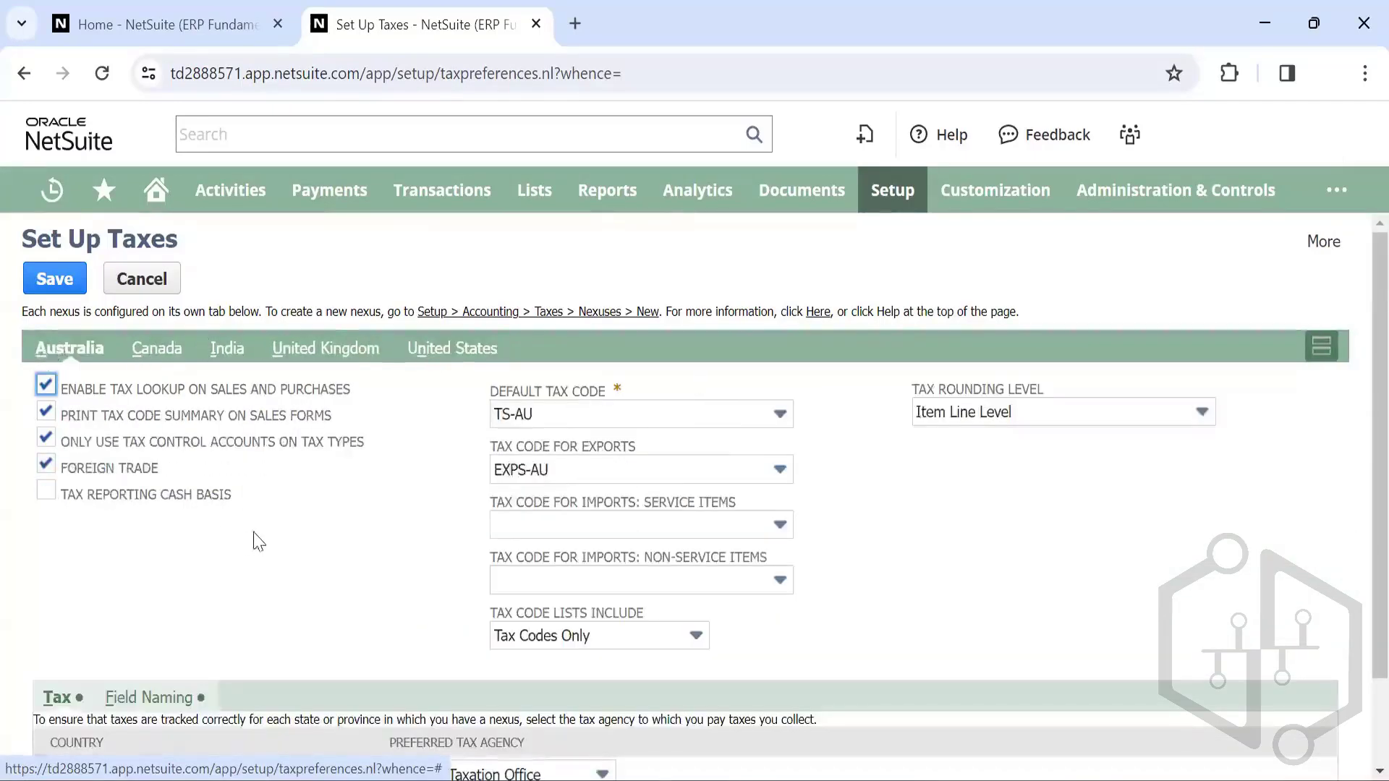
Step: Examine the Australia nexus settings, including the tax options, default and import/export tax codes, rounding level and preferred tax agency
scroll(357, 542, down, 2)
scroll(356, 543, up, 2)
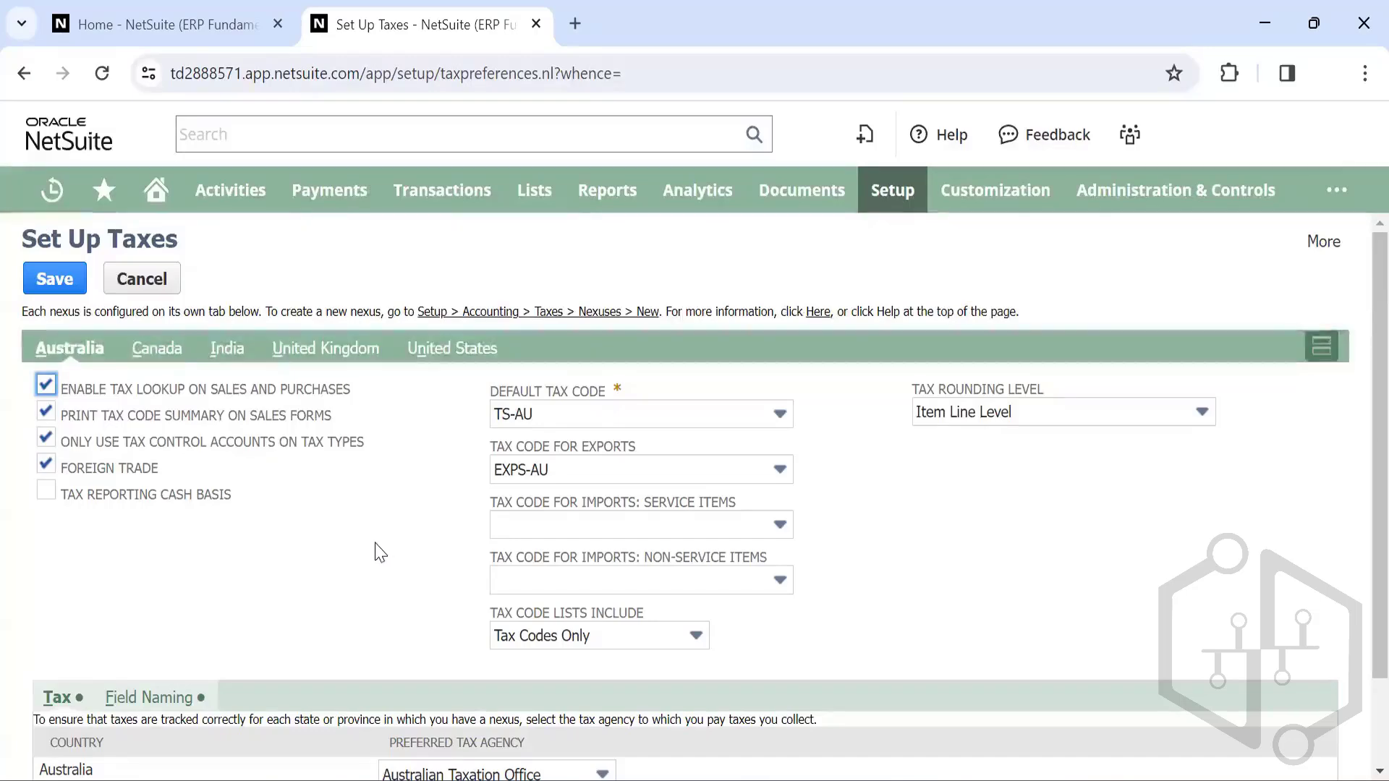
scroll(388, 547, down, 1)
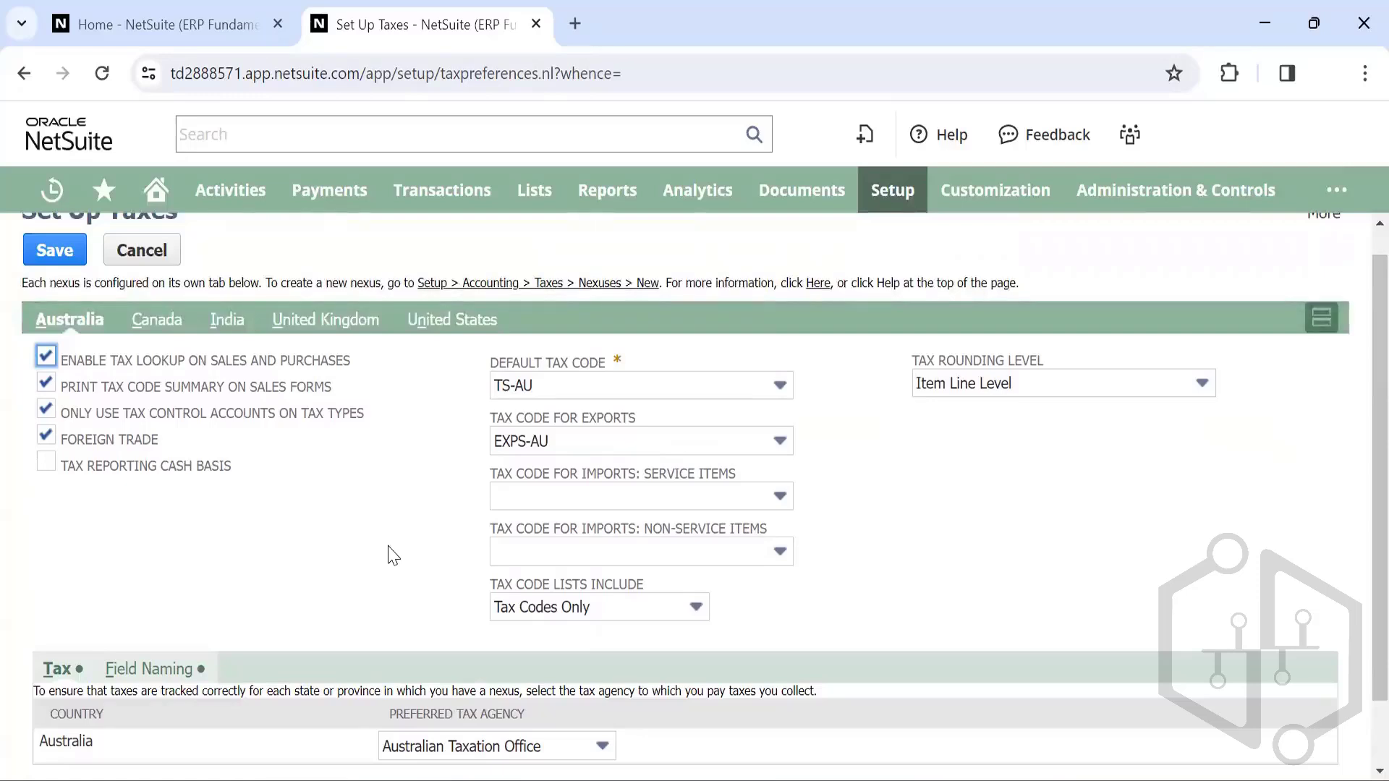
scroll(371, 538, up, 1)
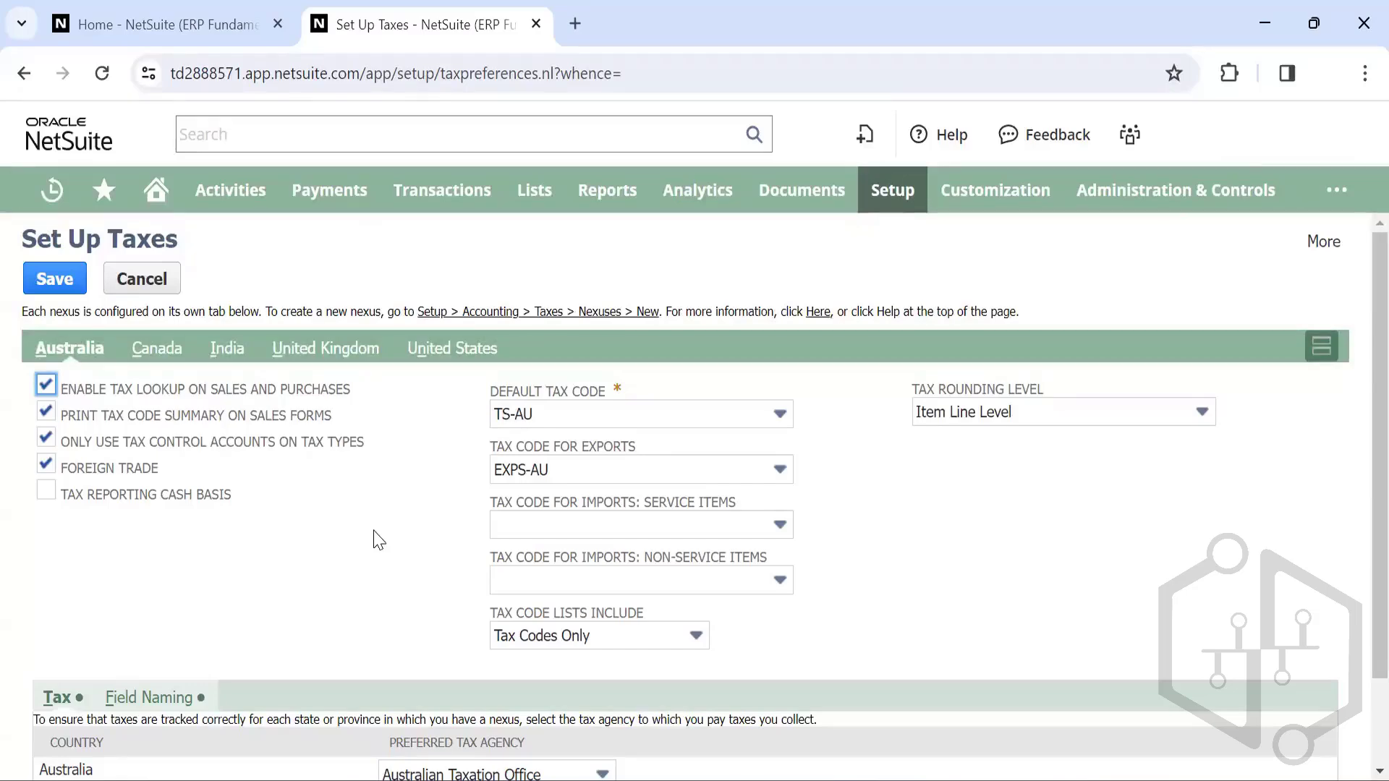
scroll(374, 531, down, 1)
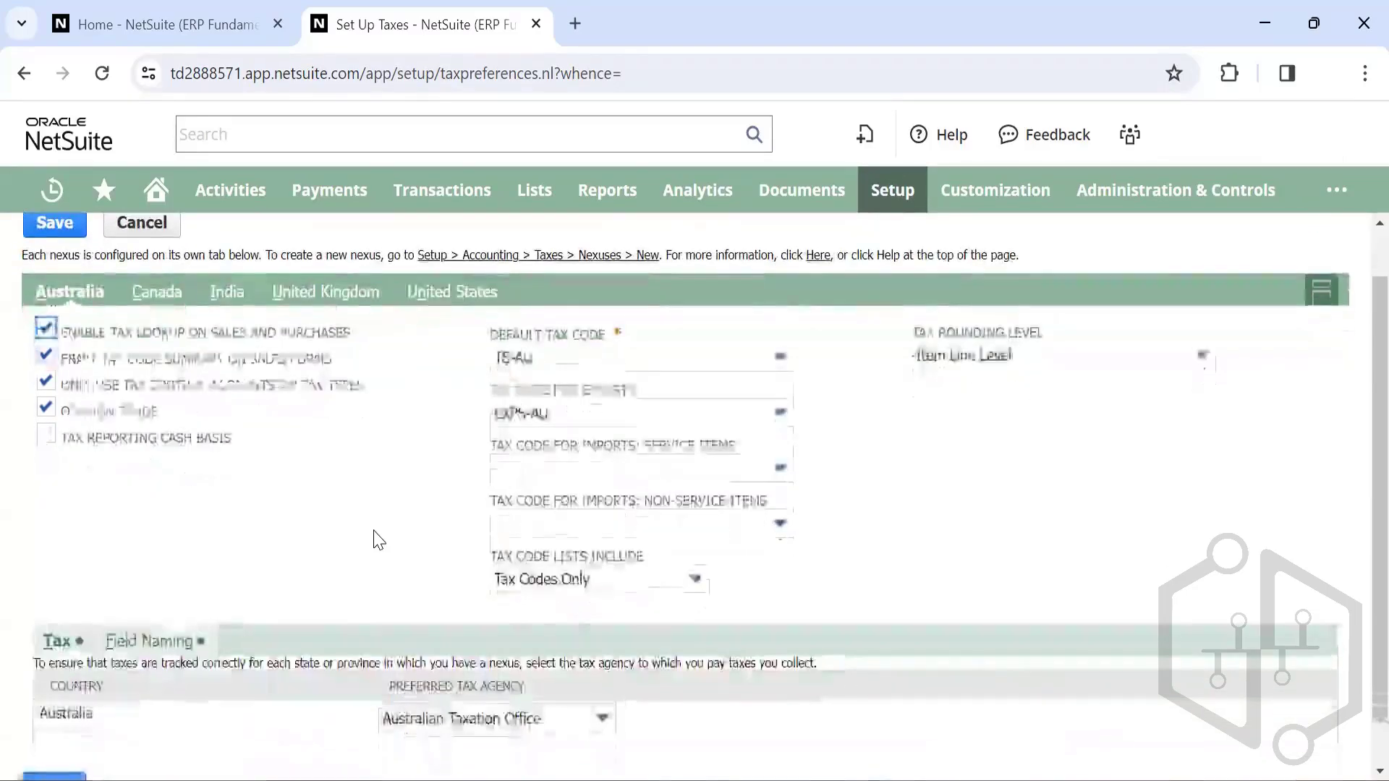
scroll(373, 531, up, 1)
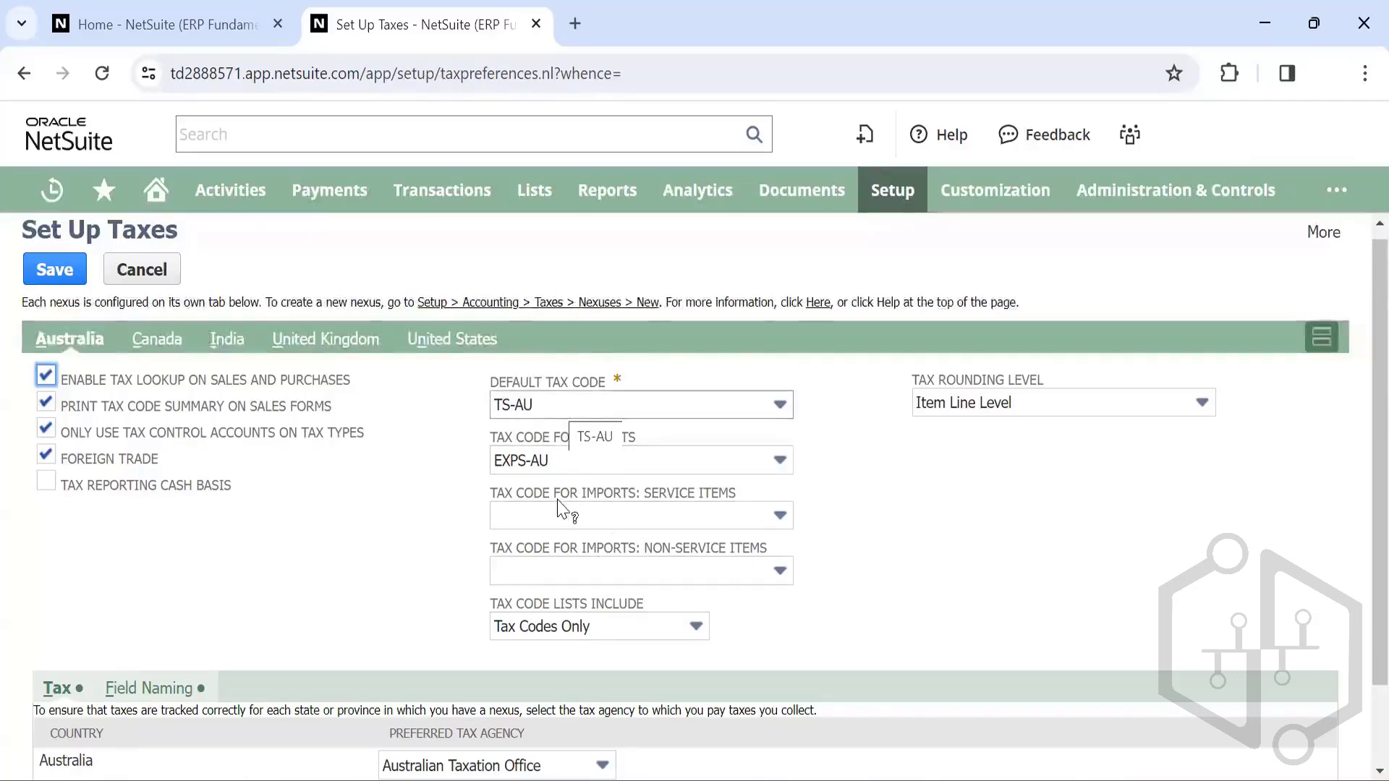
scroll(424, 508, down, 1)
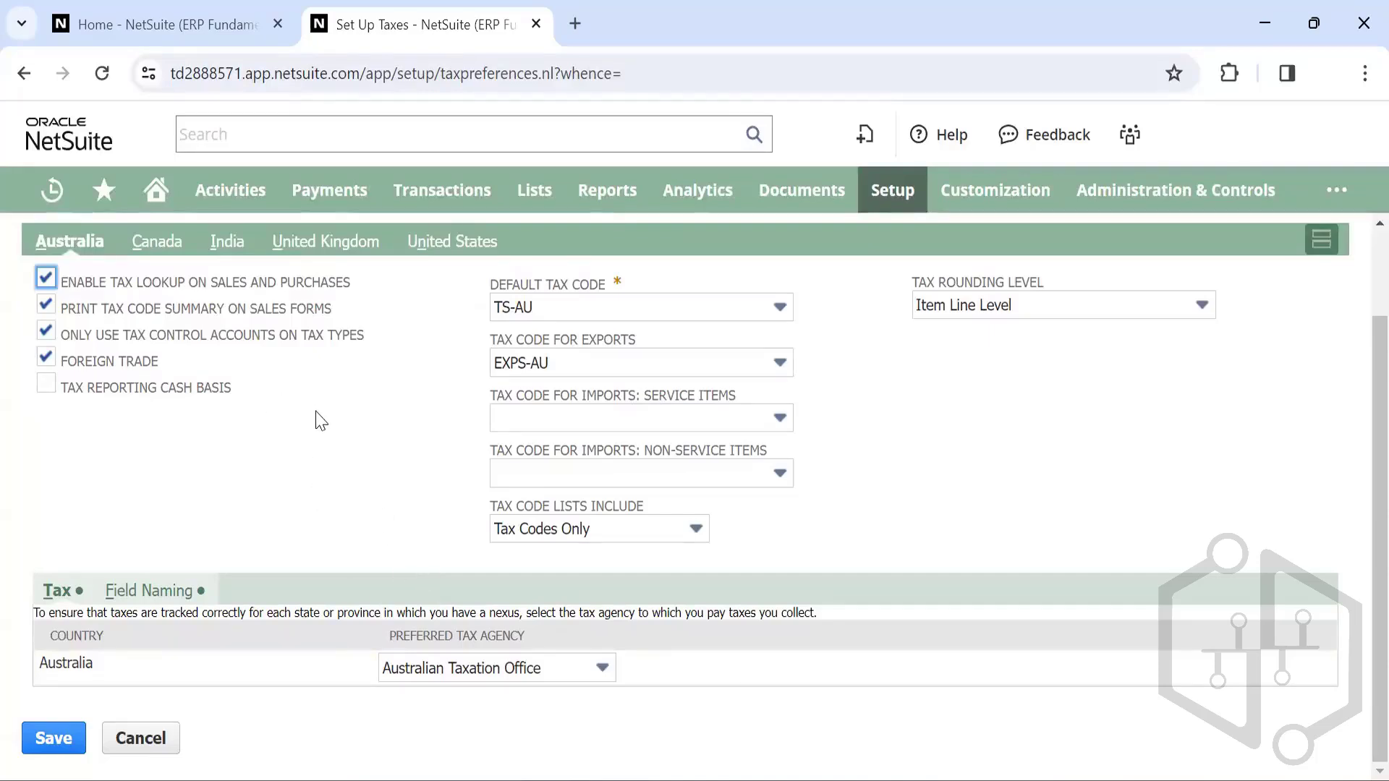
scroll(475, 460, up, 2)
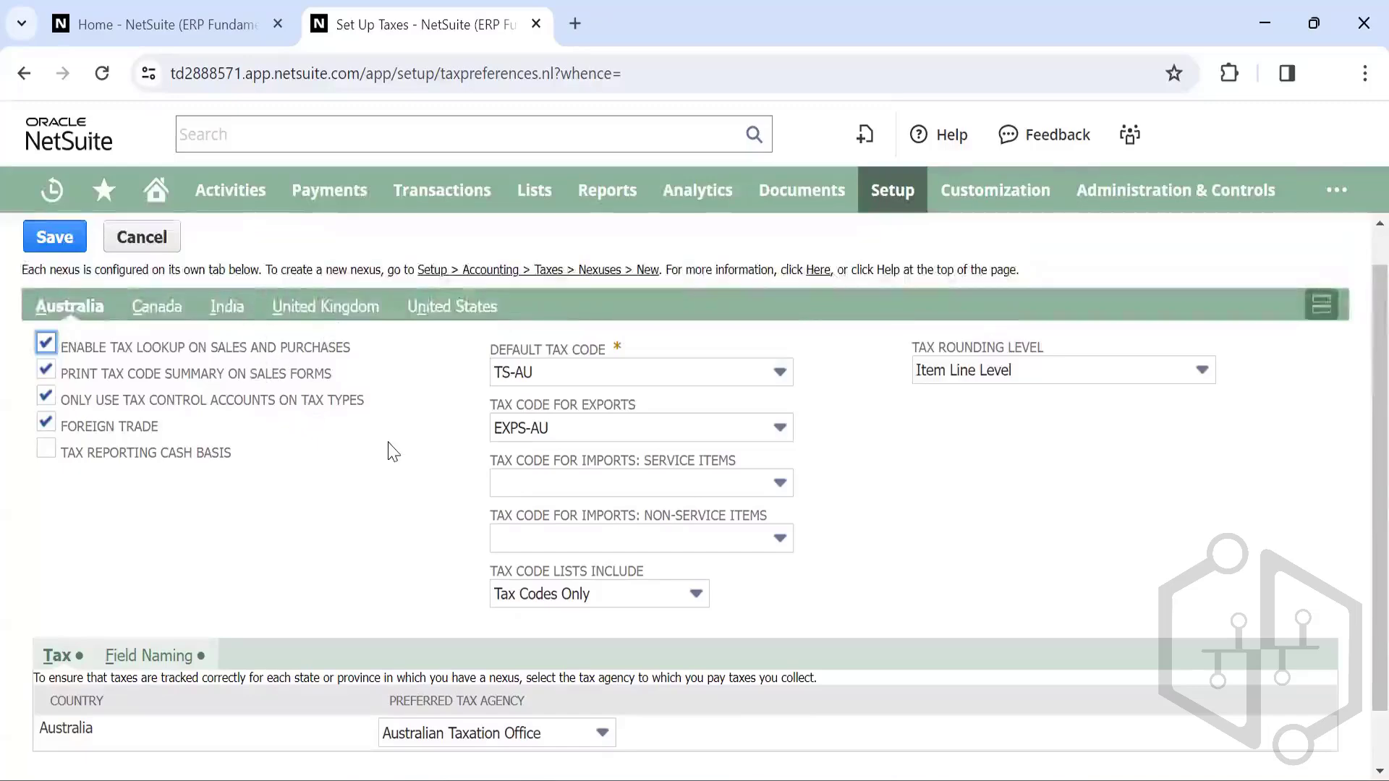
scroll(390, 449, up, 1)
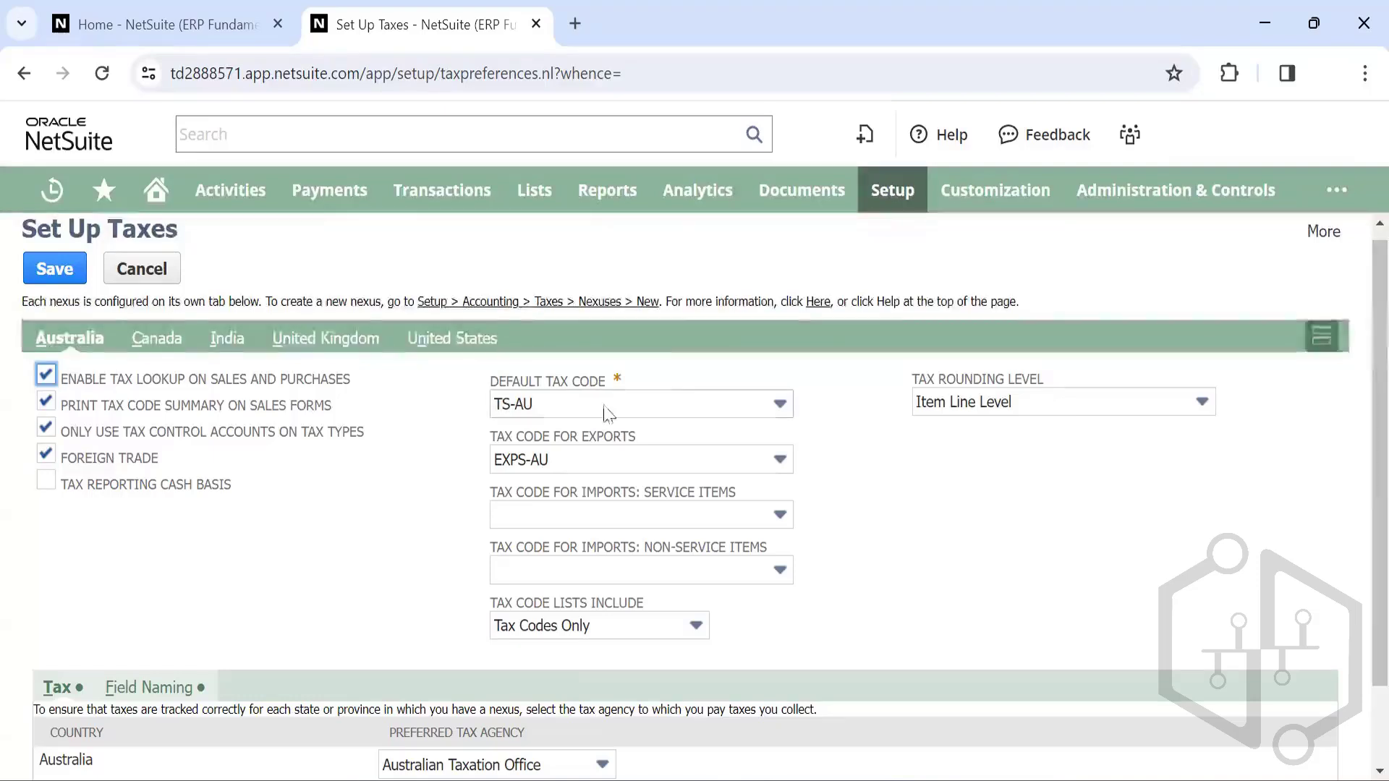
Step: Open the company's Enable Features page in a new browser tab and show its Tax features
click(880, 198)
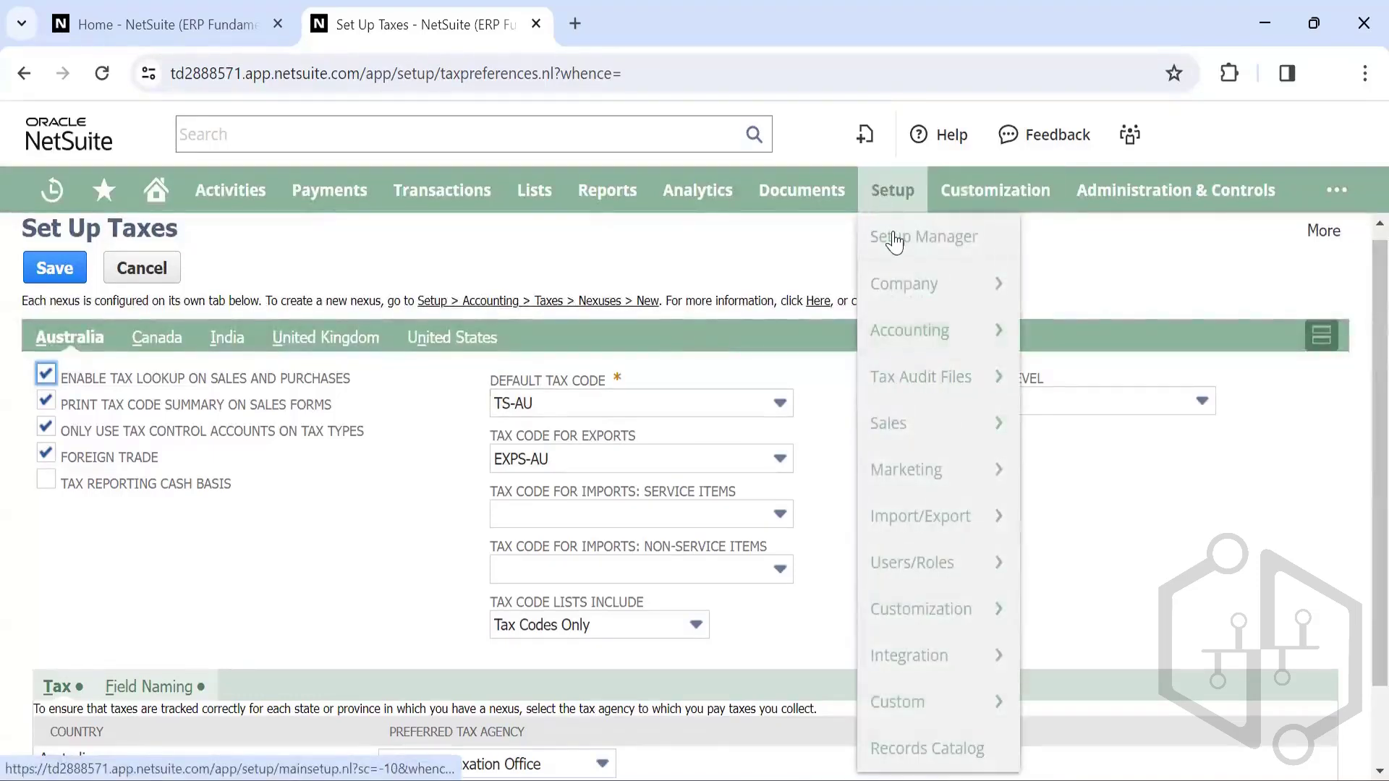
mouse_move(917, 289)
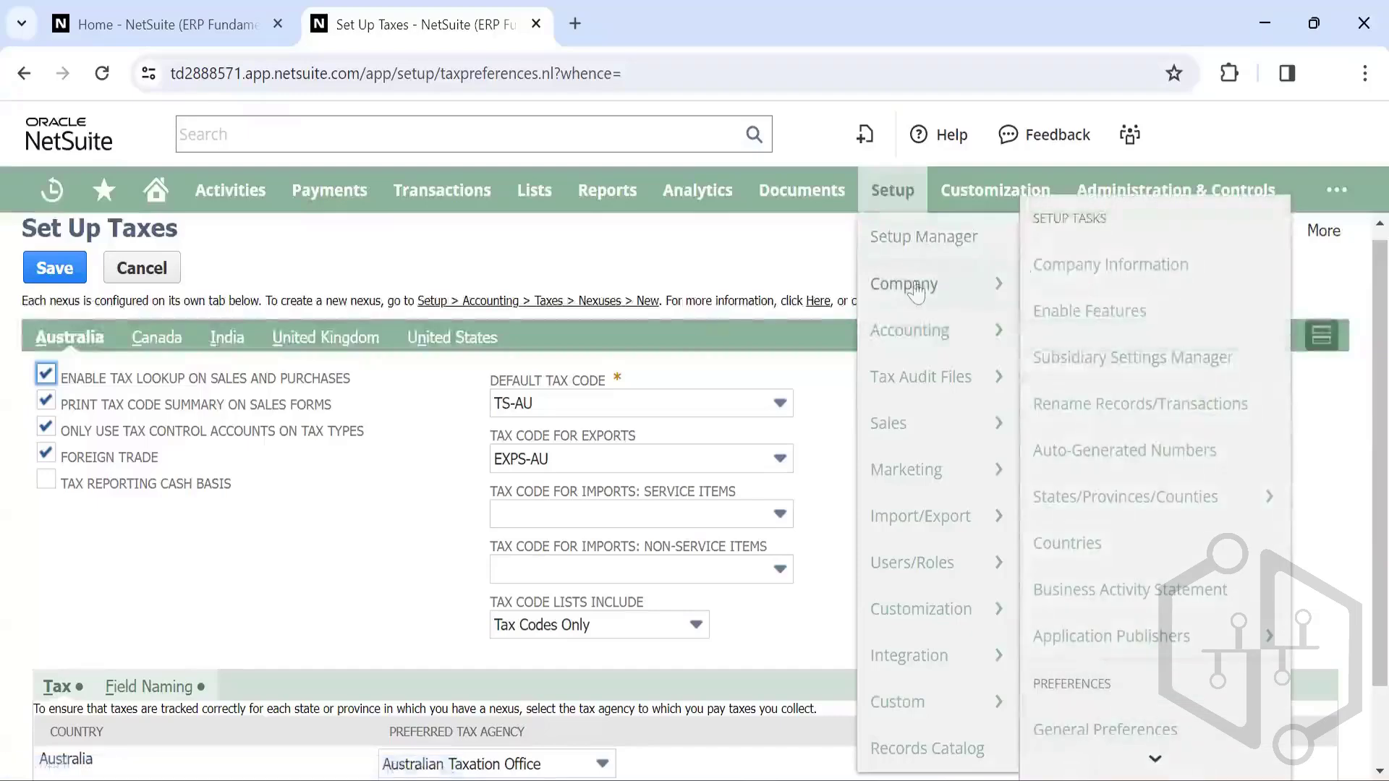
right_click(1078, 319)
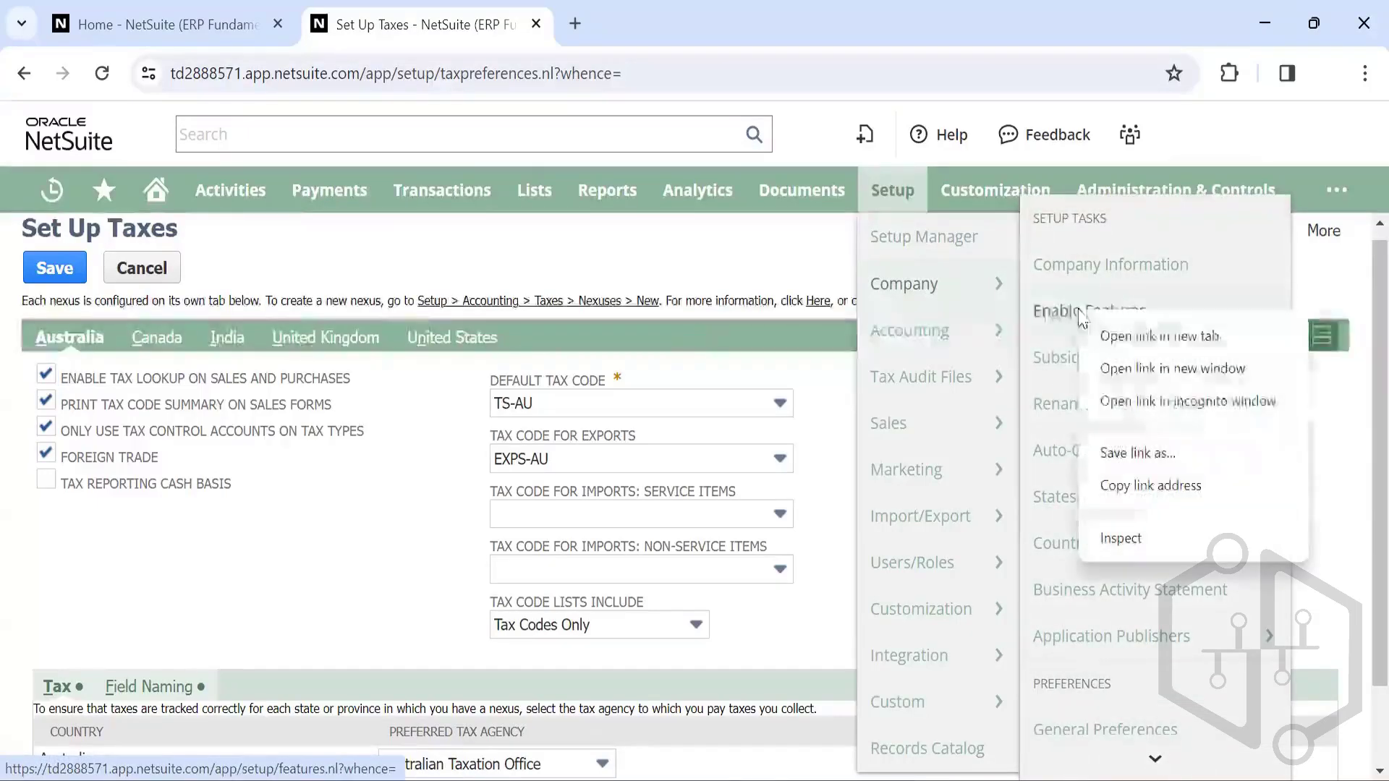
click(1137, 337)
click(688, 18)
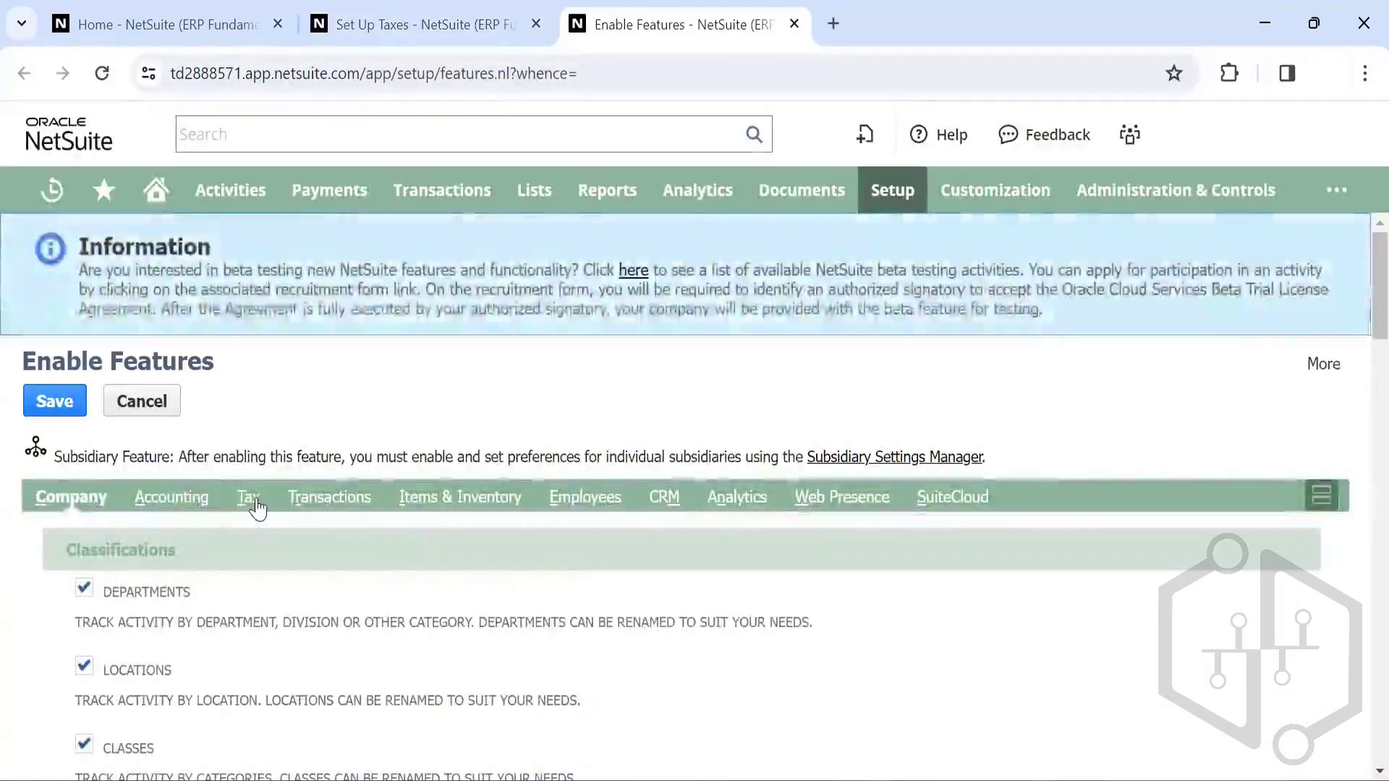
click(253, 499)
Step: Examine the Tax & Compliance features Advanced Taxes and EU One Stop Shop, along with the related tax SuiteApps
scroll(258, 497, down, 3)
scroll(258, 498, down, 2)
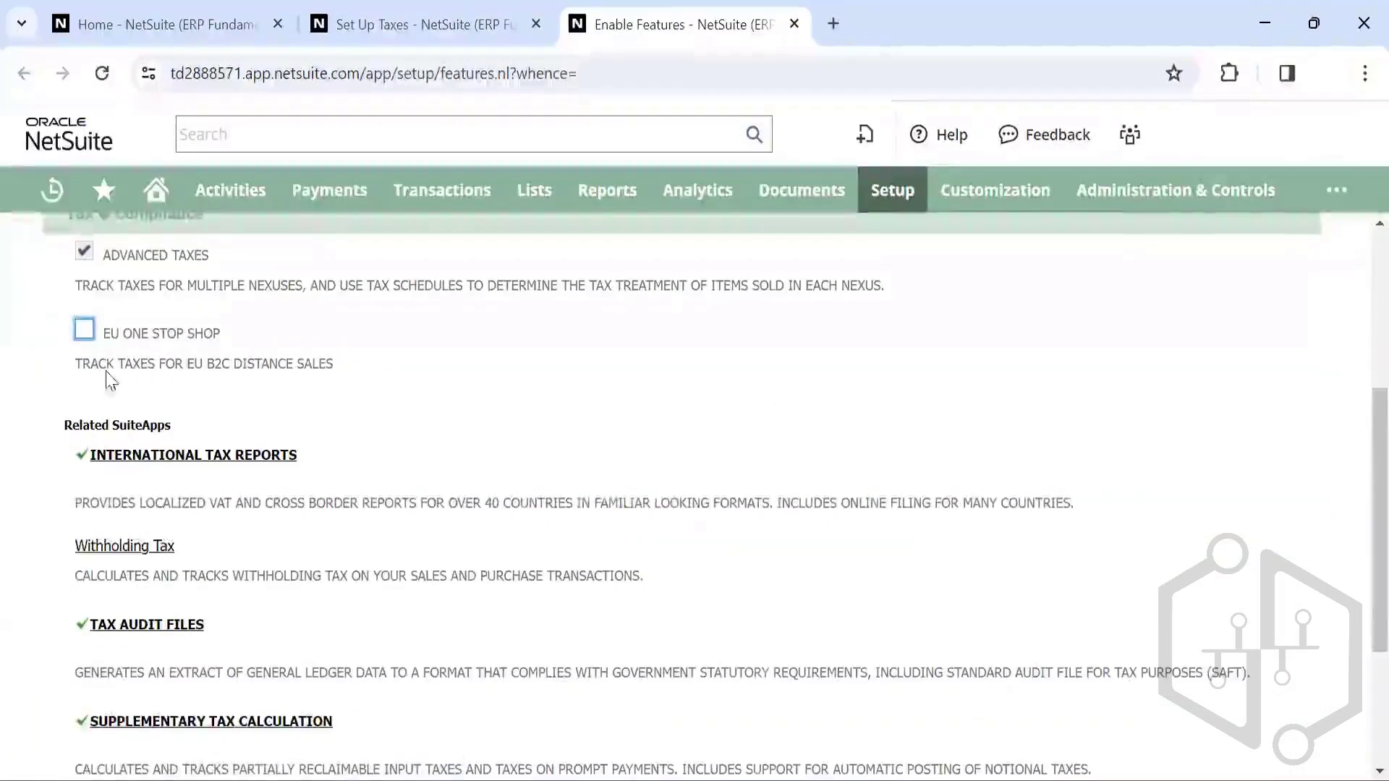
scroll(104, 463, up, 1)
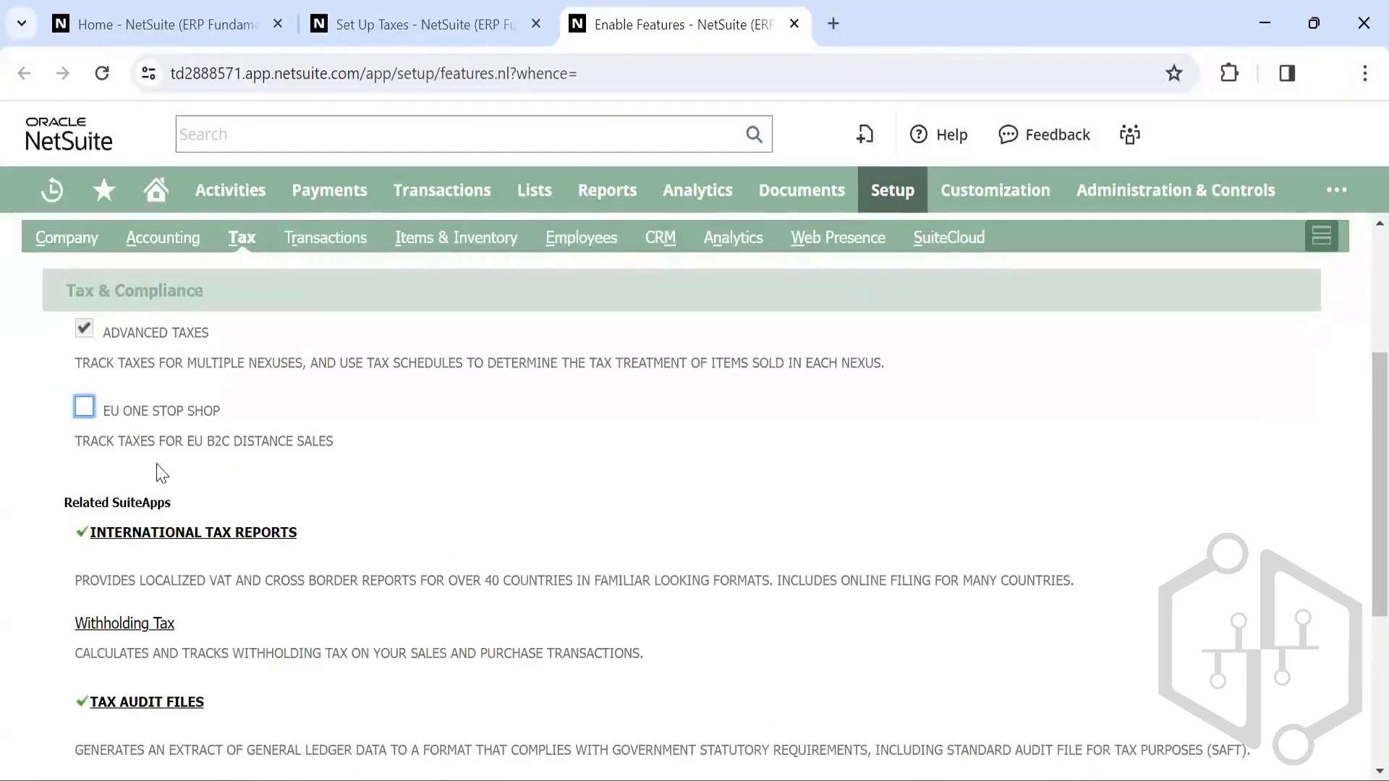
click(227, 463)
drag(63, 481, 28, 471)
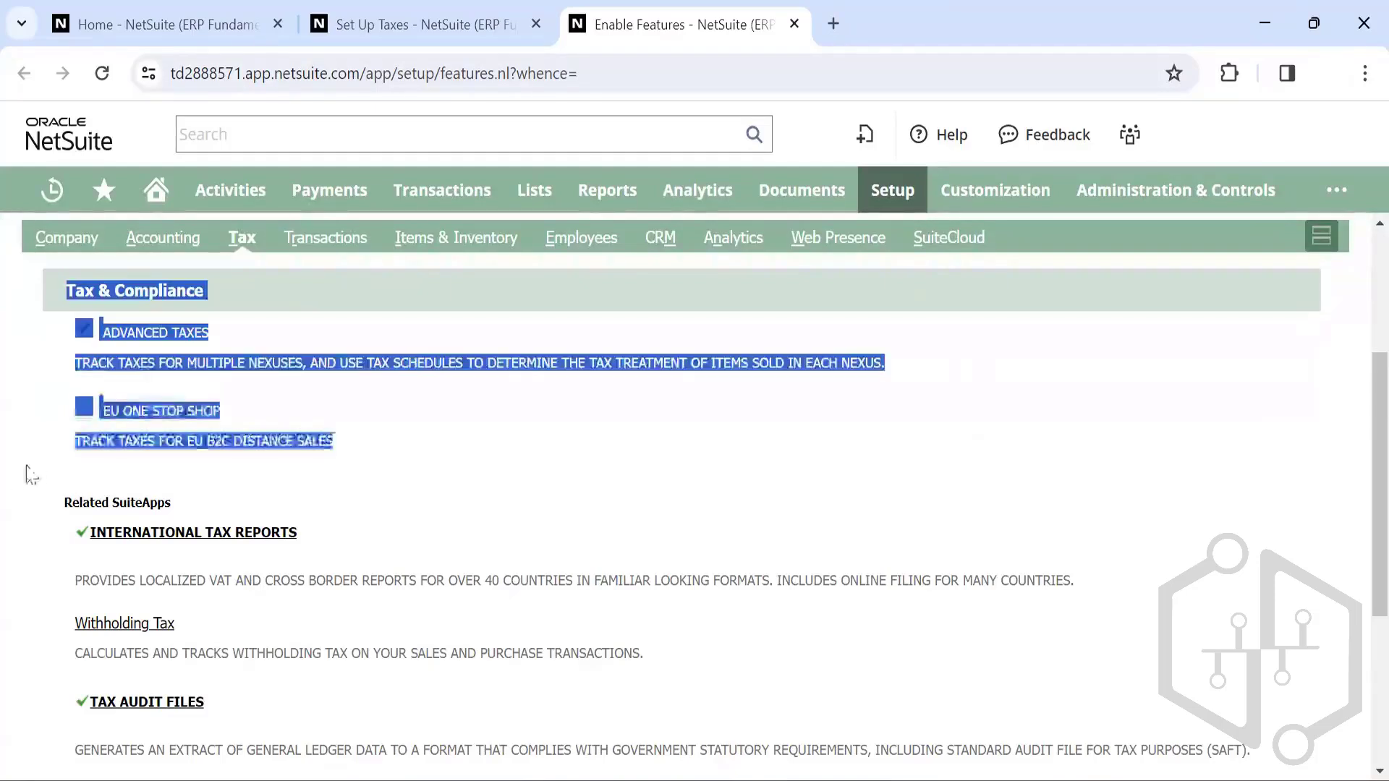
click(88, 477)
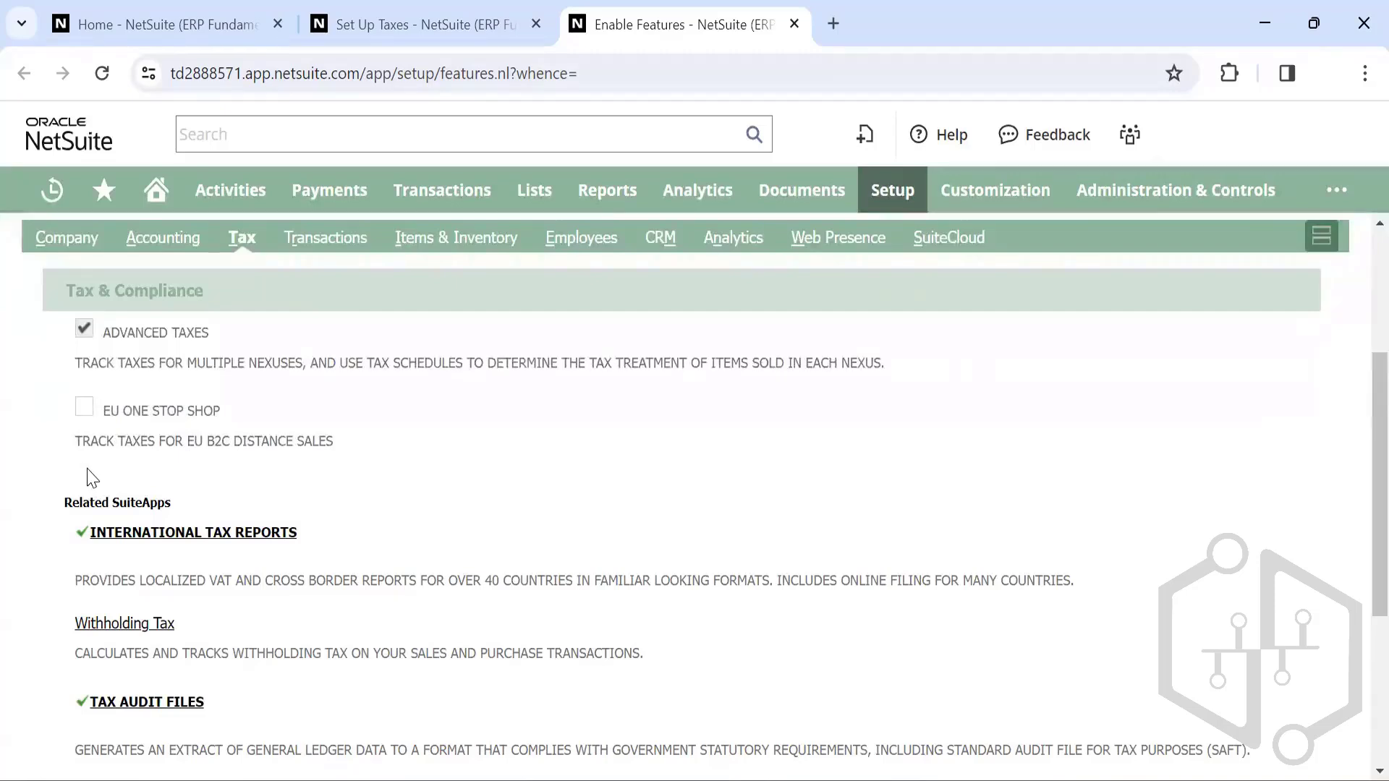
drag(190, 460, 175, 372)
click(227, 470)
Step: Return to the Set Up Taxes page and cancel the site reload on the customer page in the other browser window
click(398, 21)
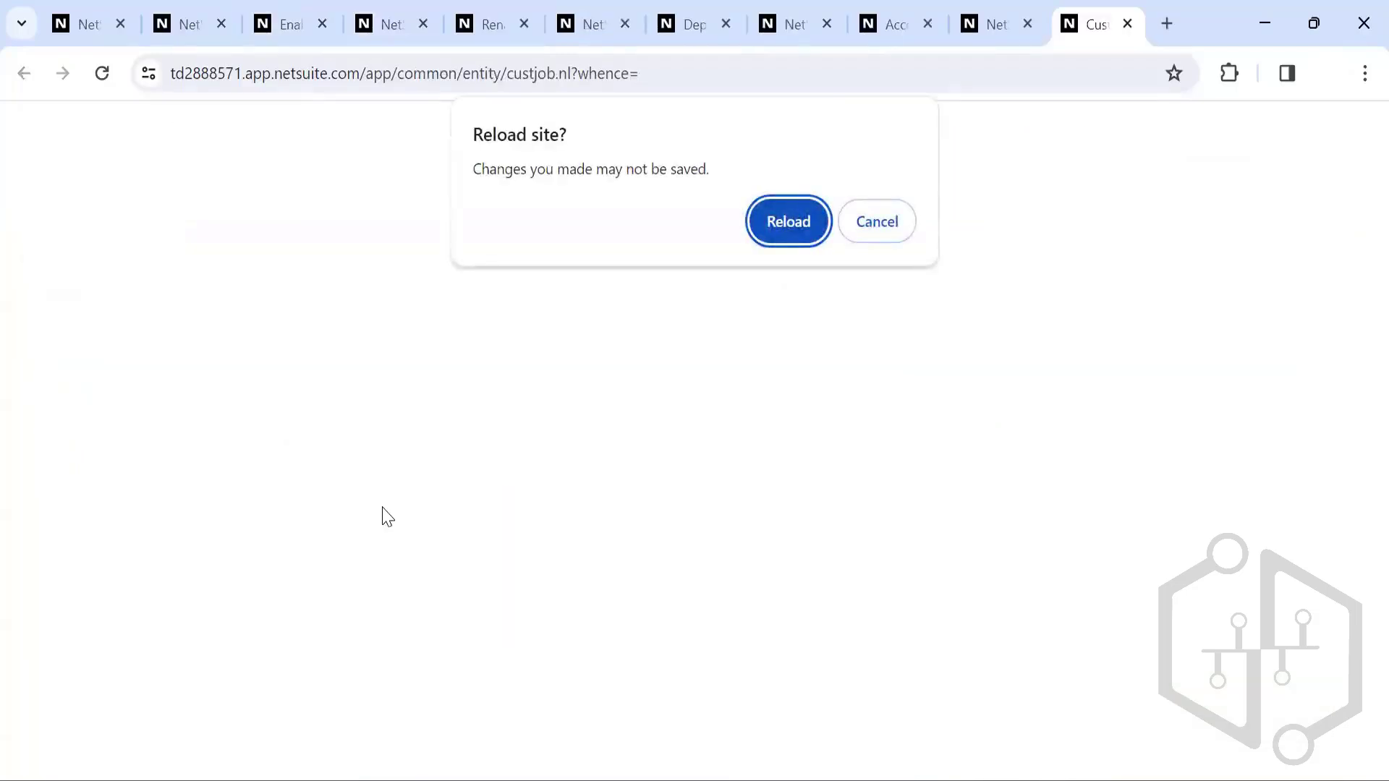
click(858, 230)
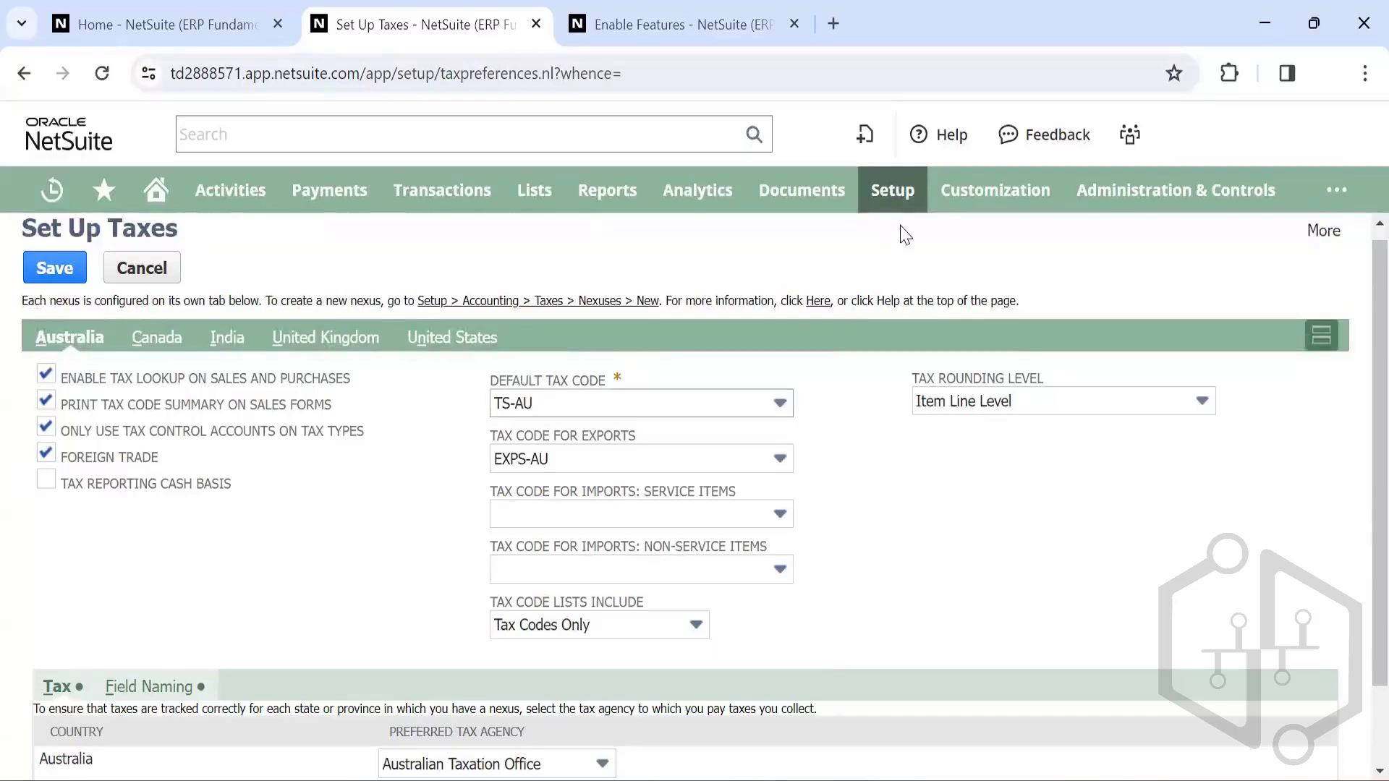
Step: Review the tax pages available in the accounting setup, from Set Up Taxes to Tax Schedules, and the CSV import and export tasks
mouse_move(892, 191)
mouse_move(909, 330)
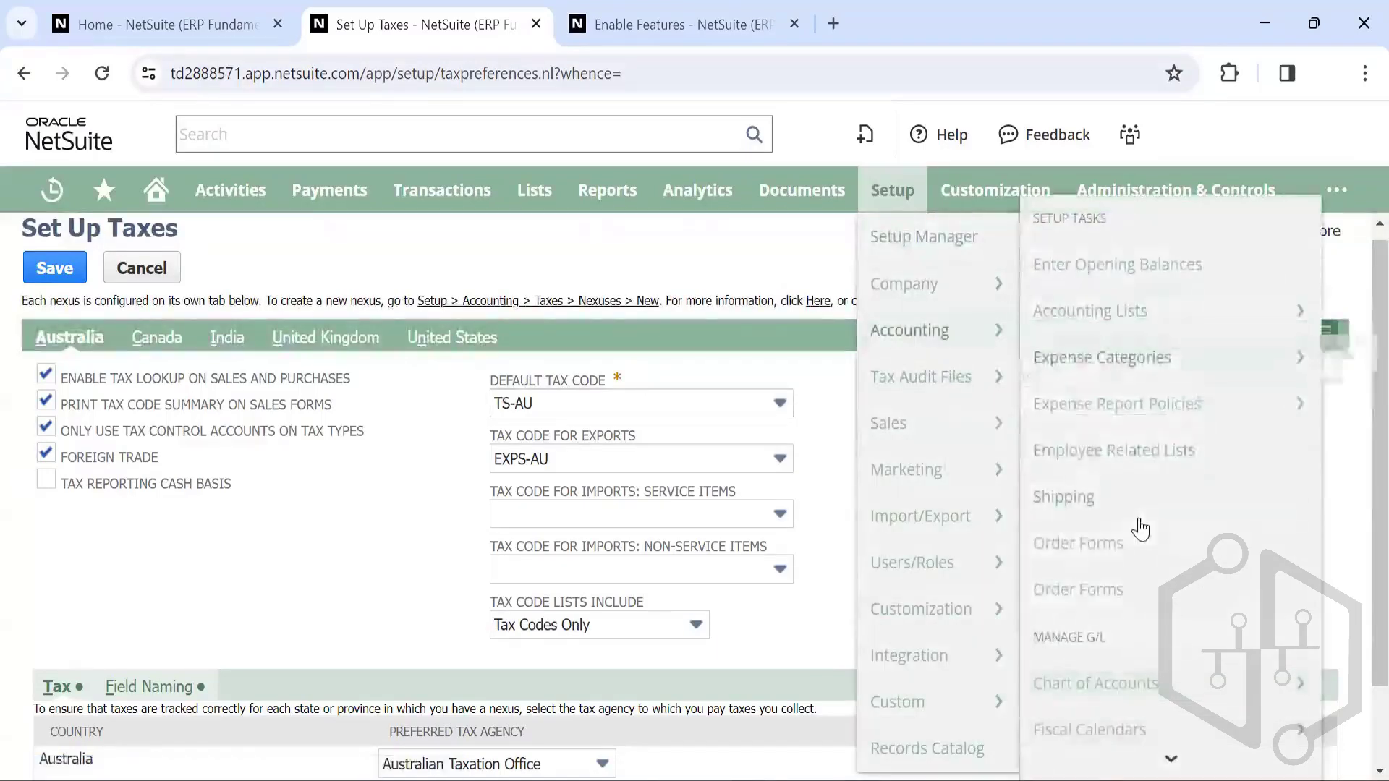
scroll(1140, 528, down, 10)
mouse_move(1081, 441)
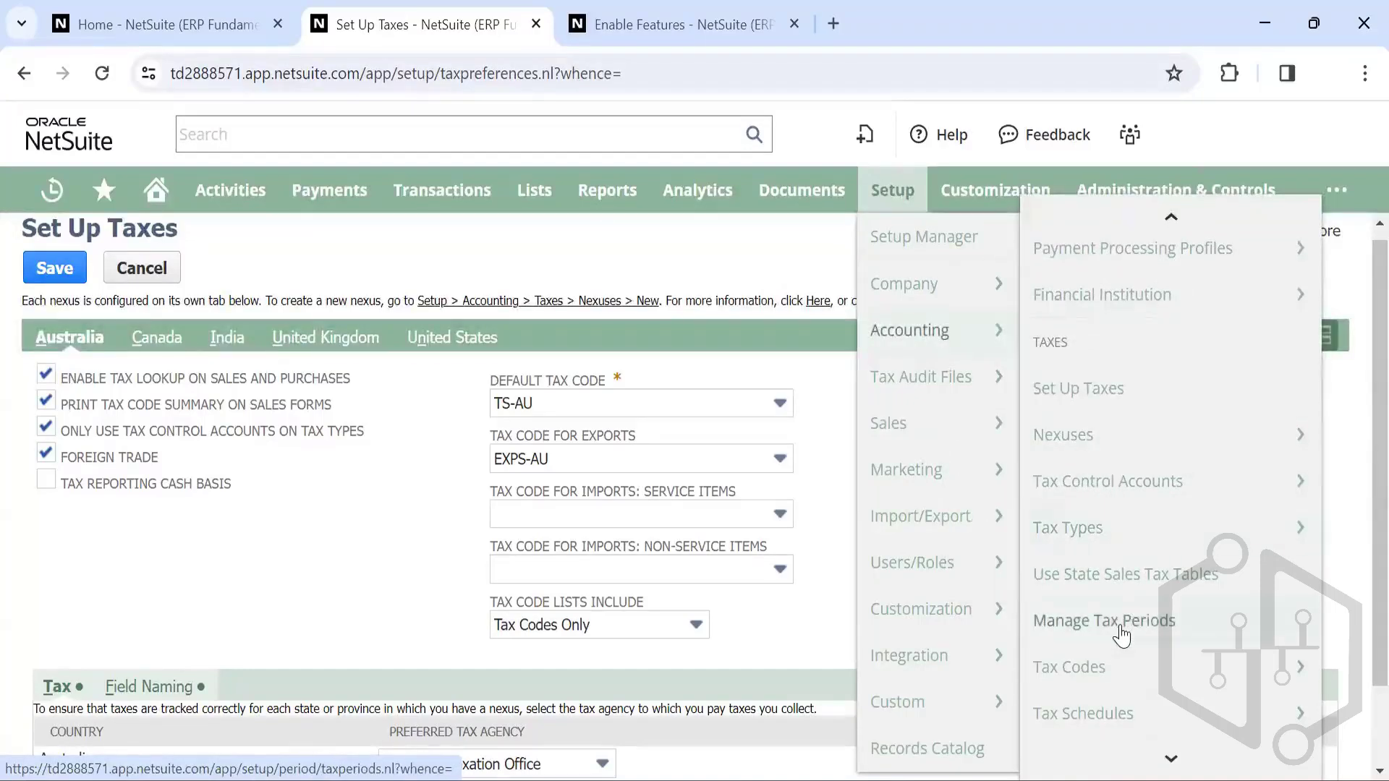
scroll(1166, 631, down, 2)
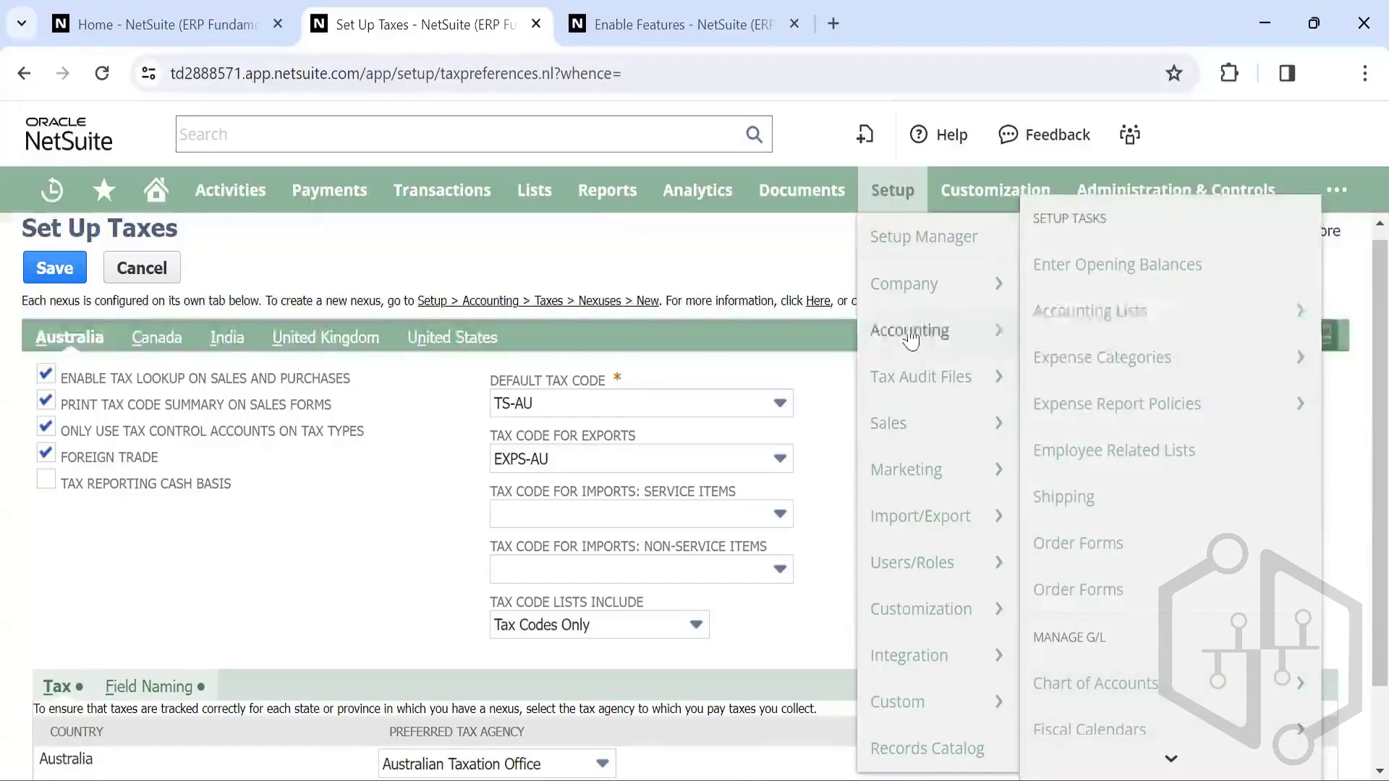
mouse_move(910, 442)
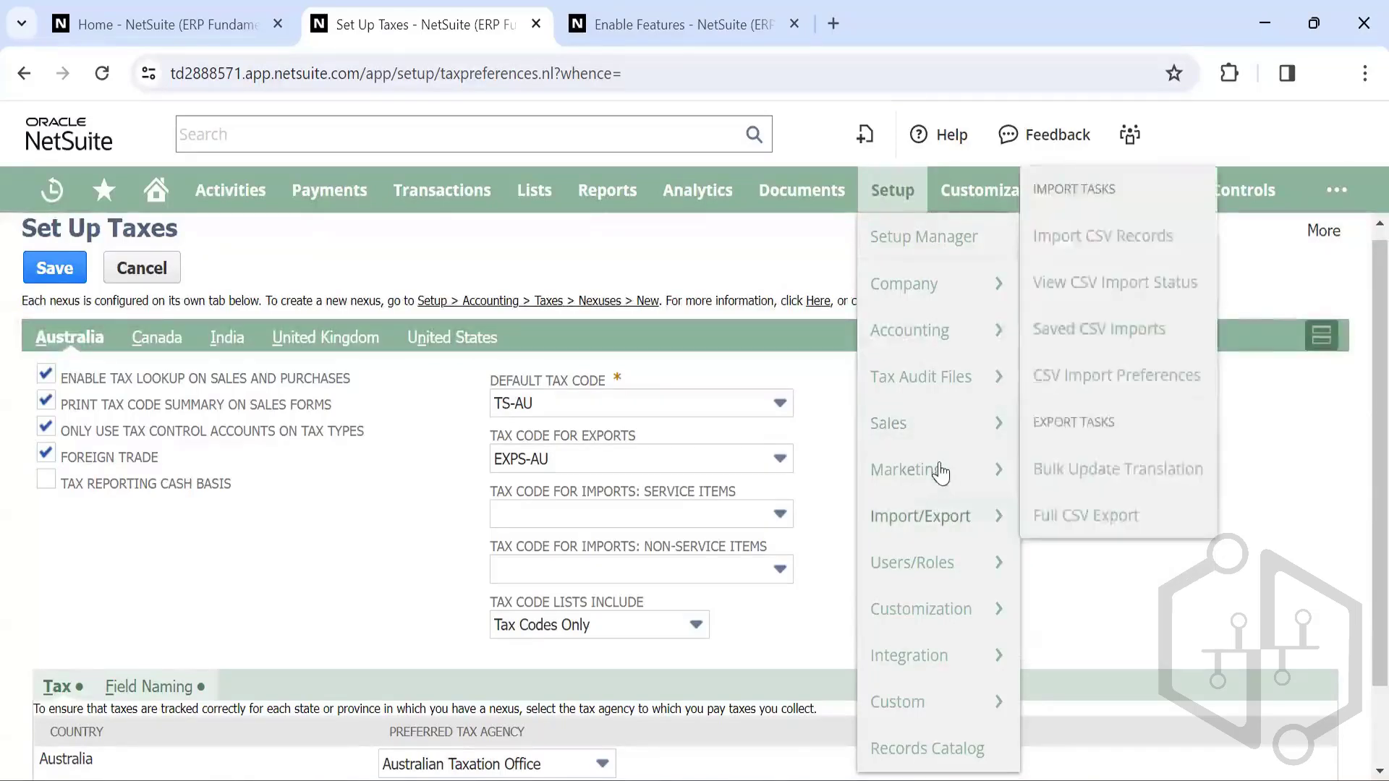
mouse_move(943, 517)
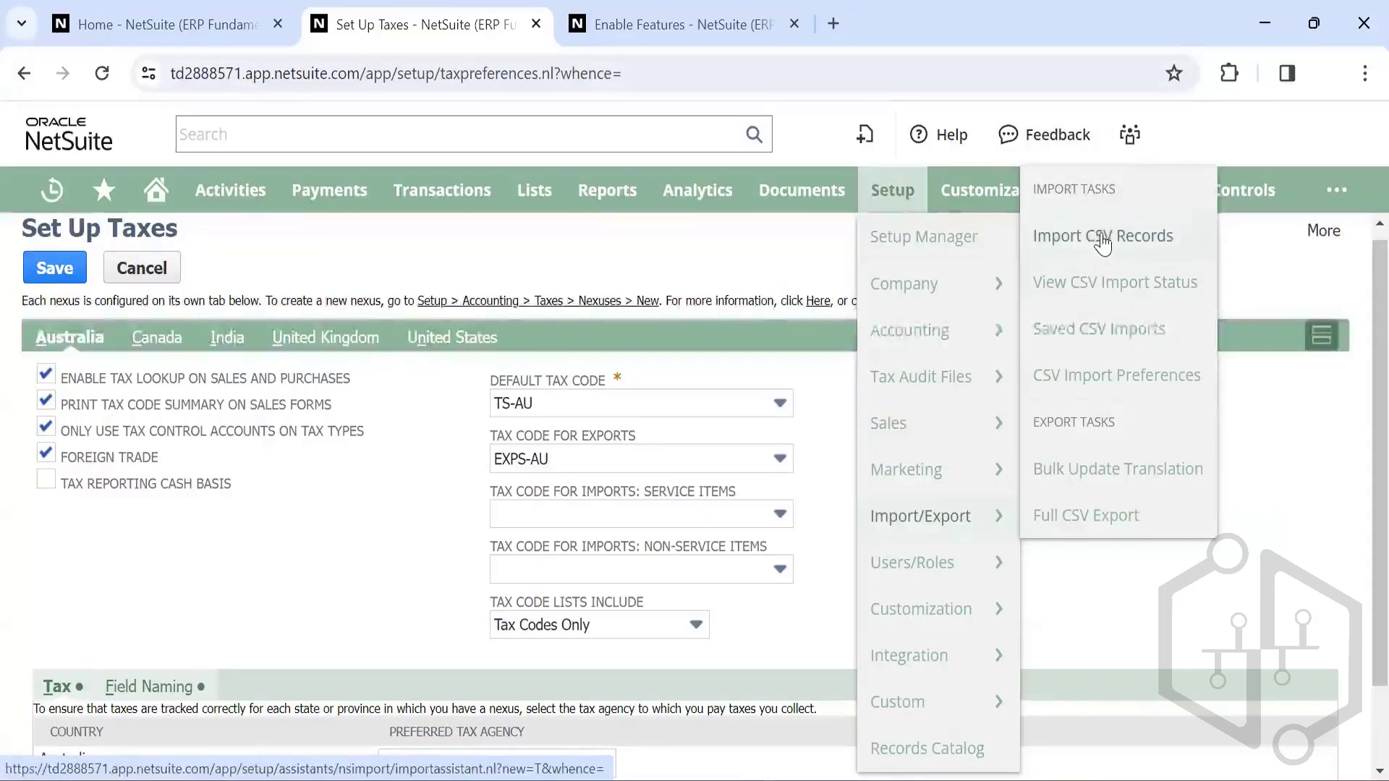
Step: Open the Manage Roles page from the user management setup in a new browser tab and switch to it
mouse_move(933, 570)
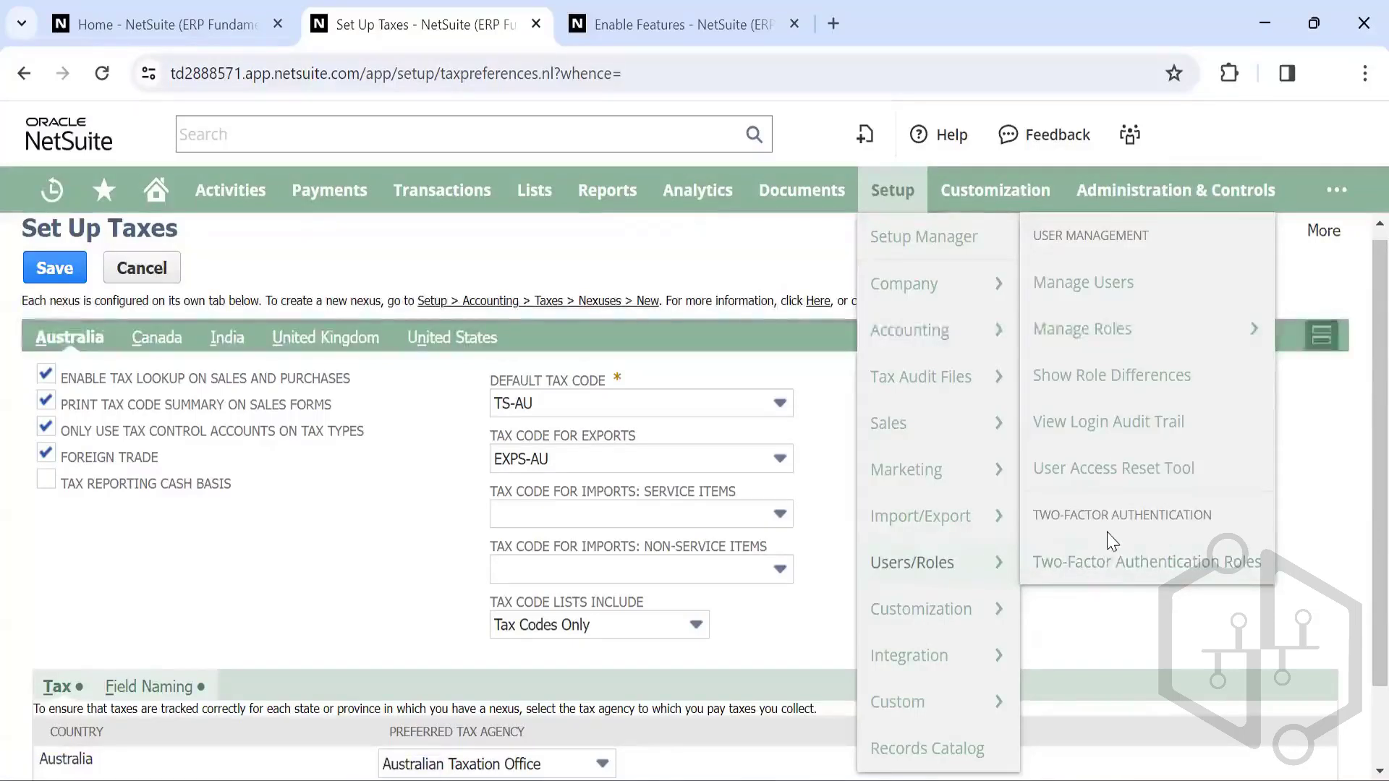
mouse_move(1082, 327)
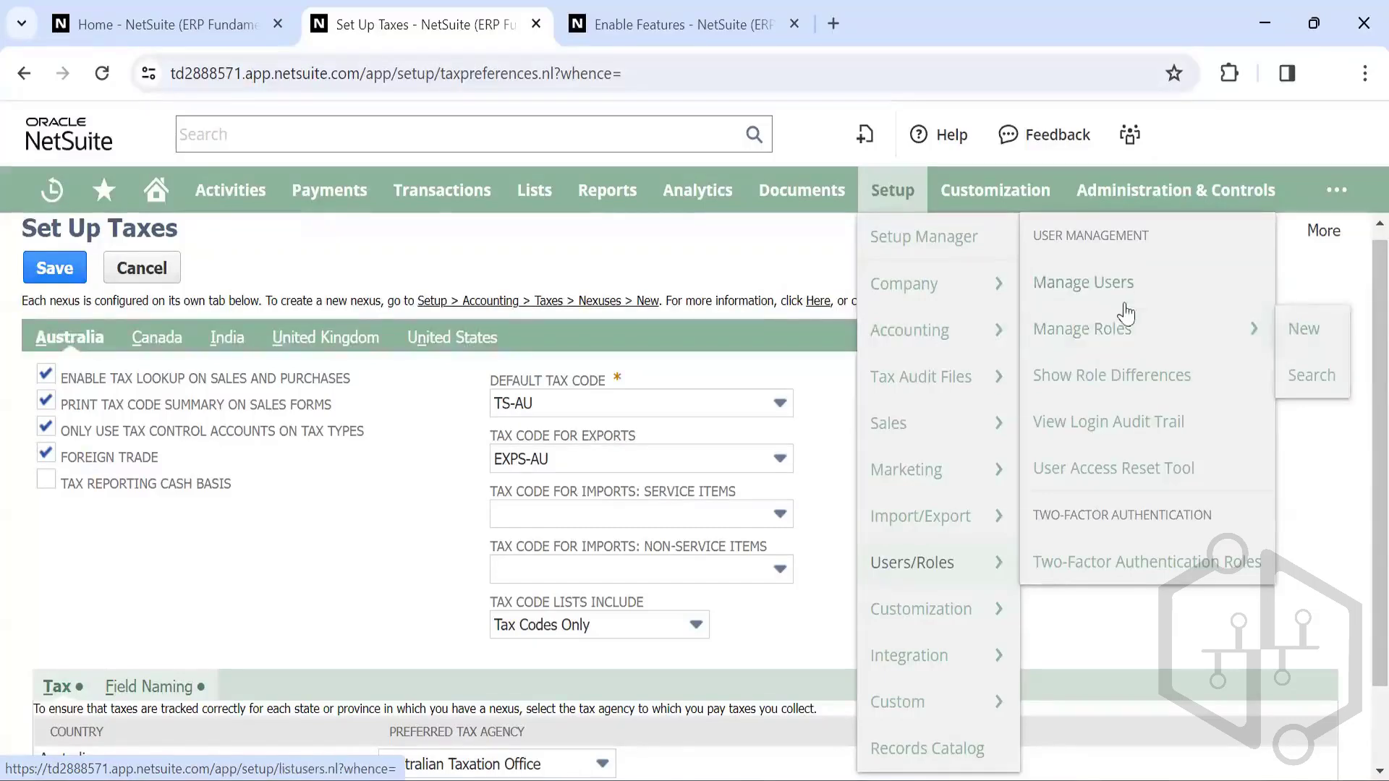
right_click(1082, 331)
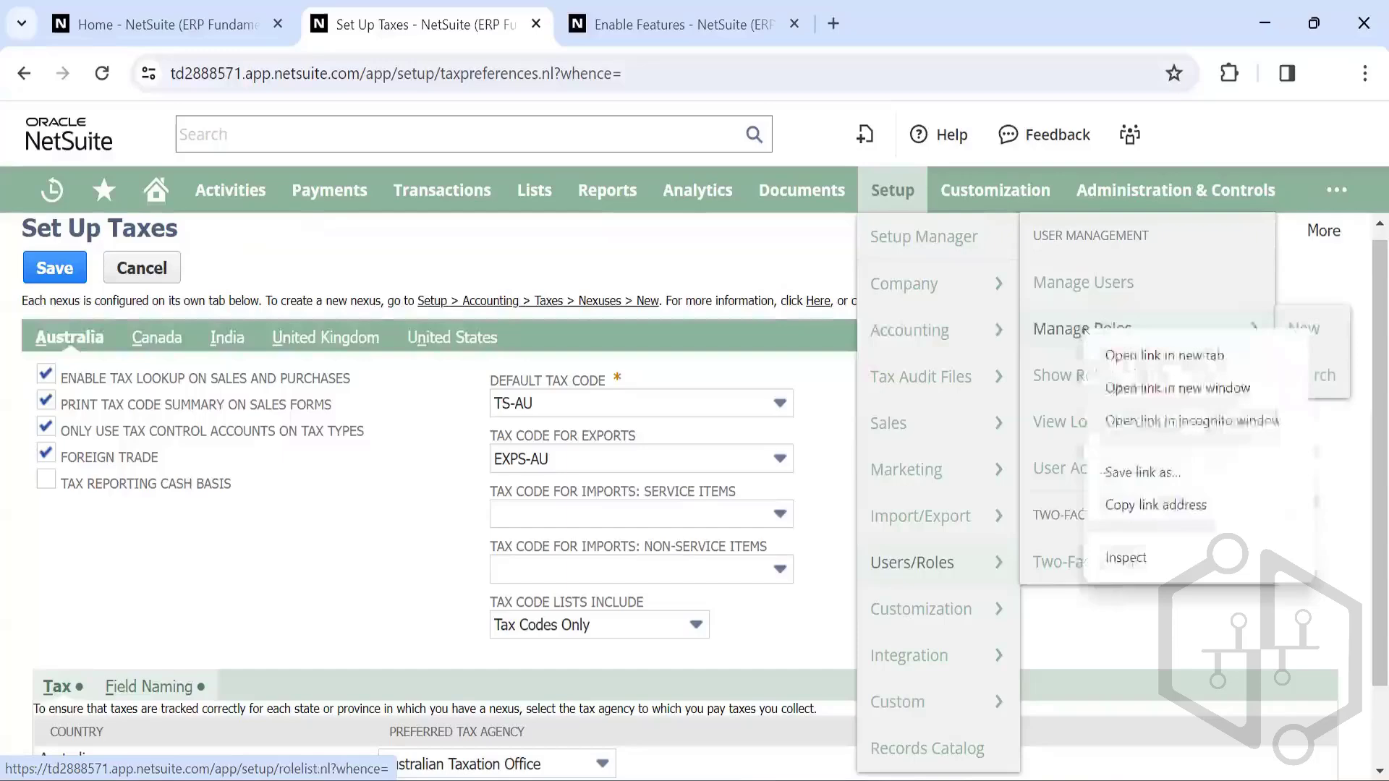
click(1131, 357)
click(885, 19)
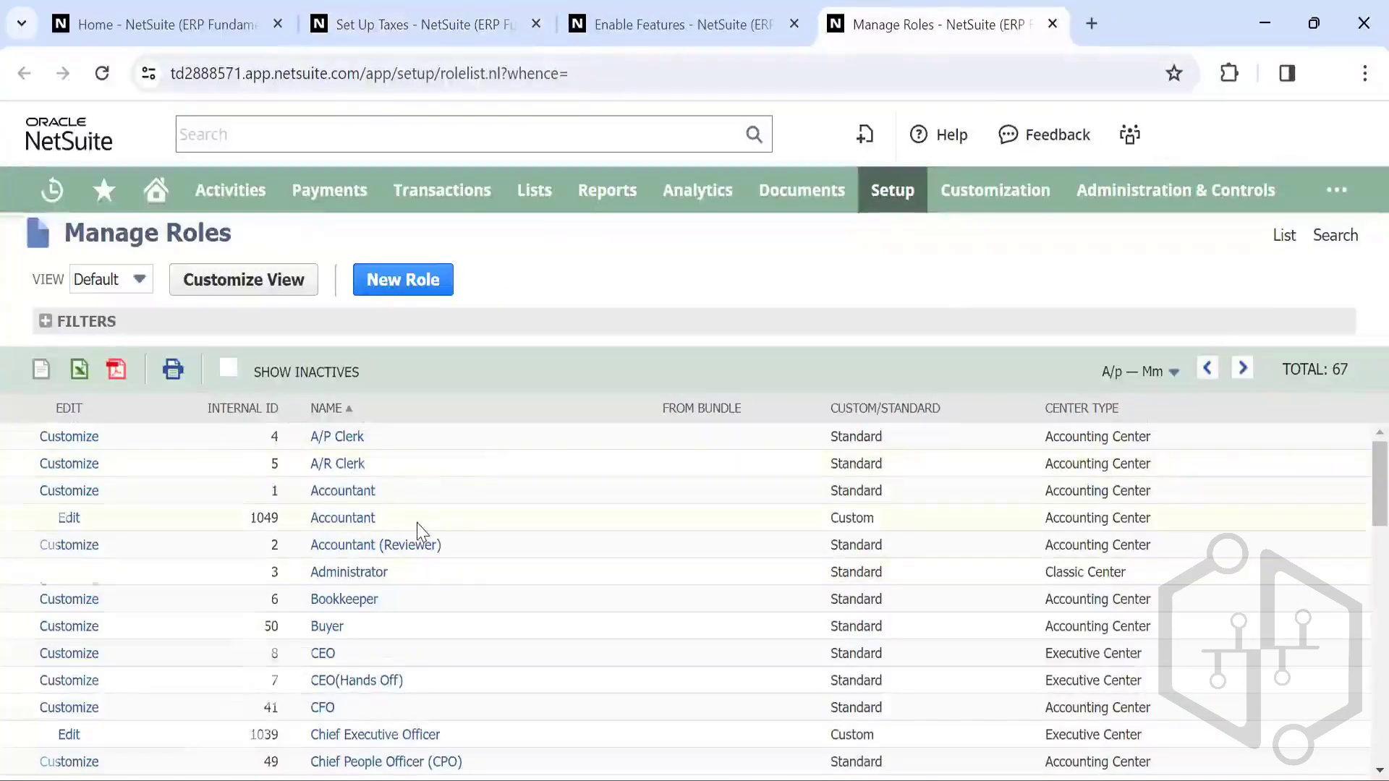
Step: Examine the roles list, comparing standard and custom roles, their center types and which ones can be customized or edited
scroll(421, 529, down, 2)
scroll(419, 528, up, 2)
drag(882, 439, 829, 443)
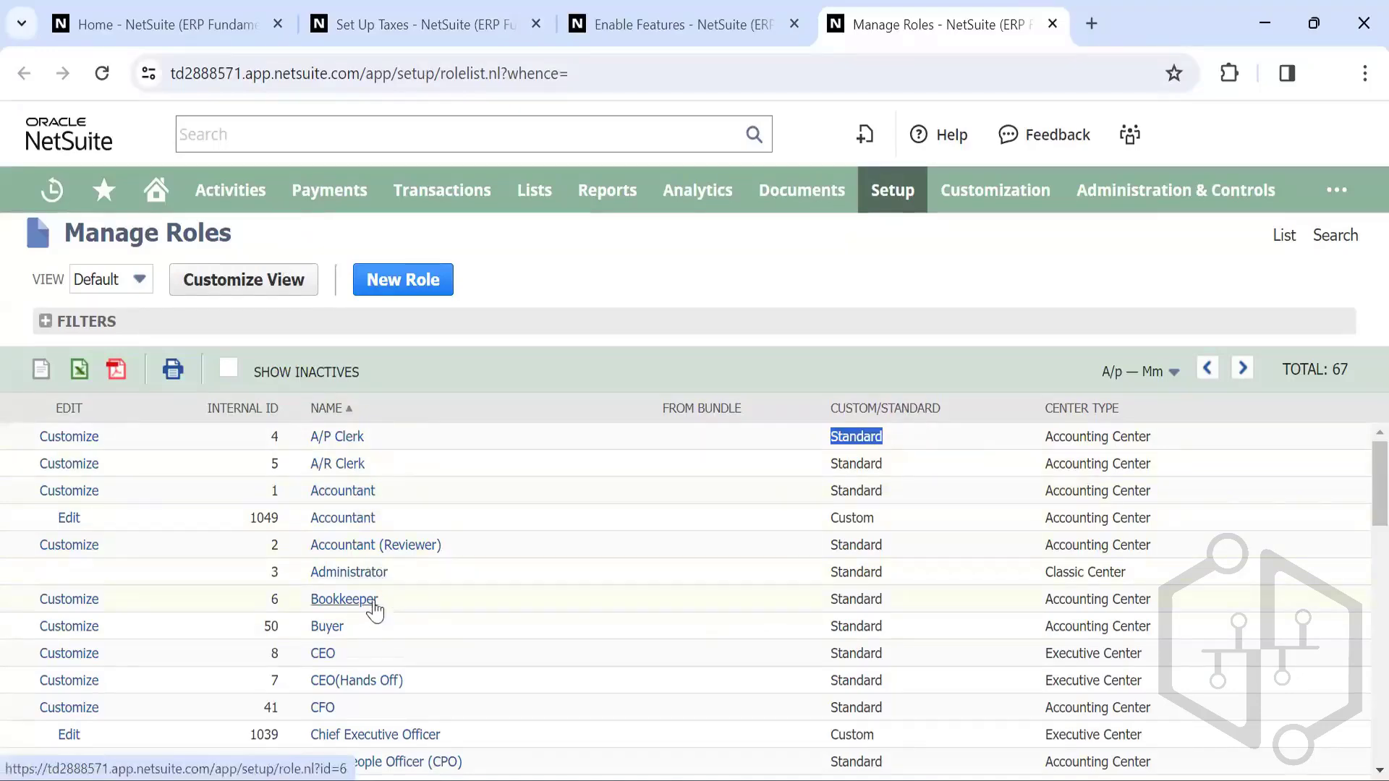
scroll(362, 599, down, 8)
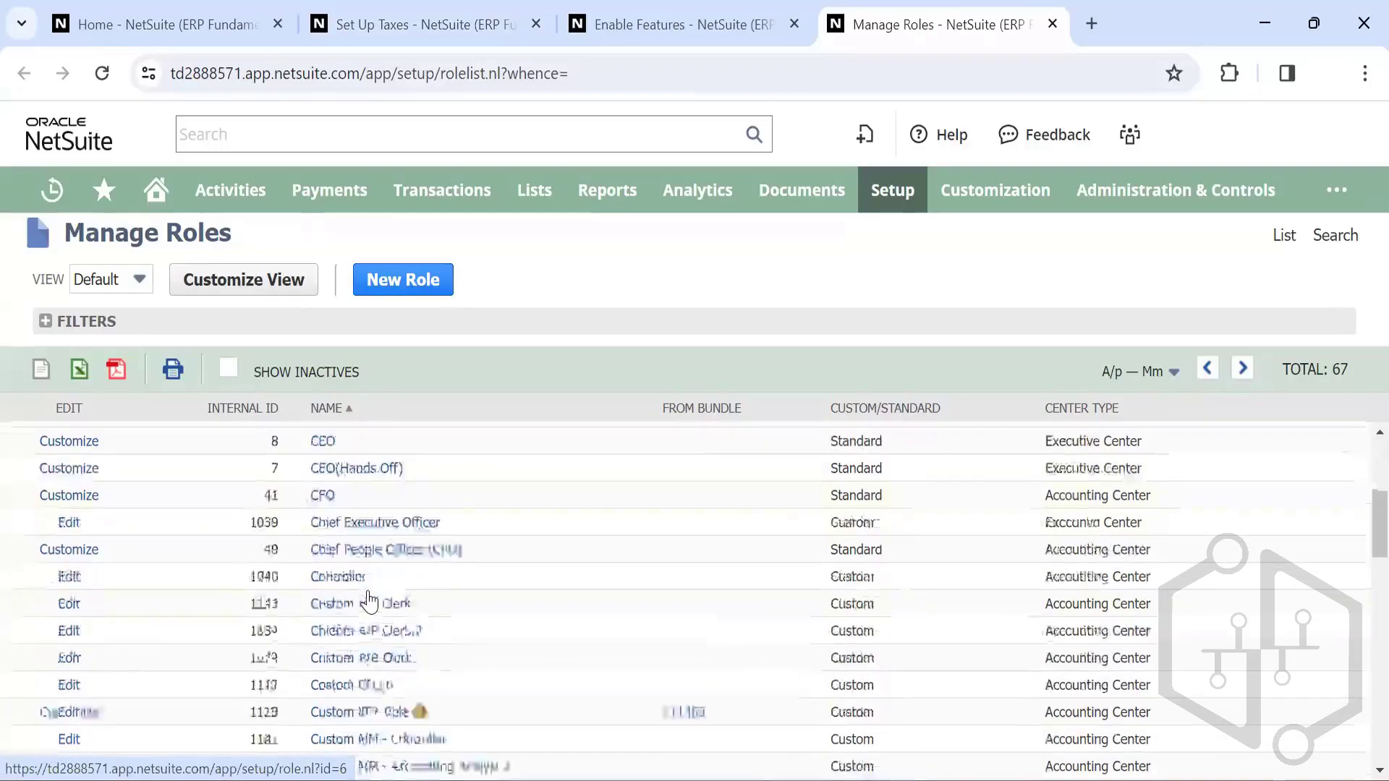
scroll(369, 599, down, 8)
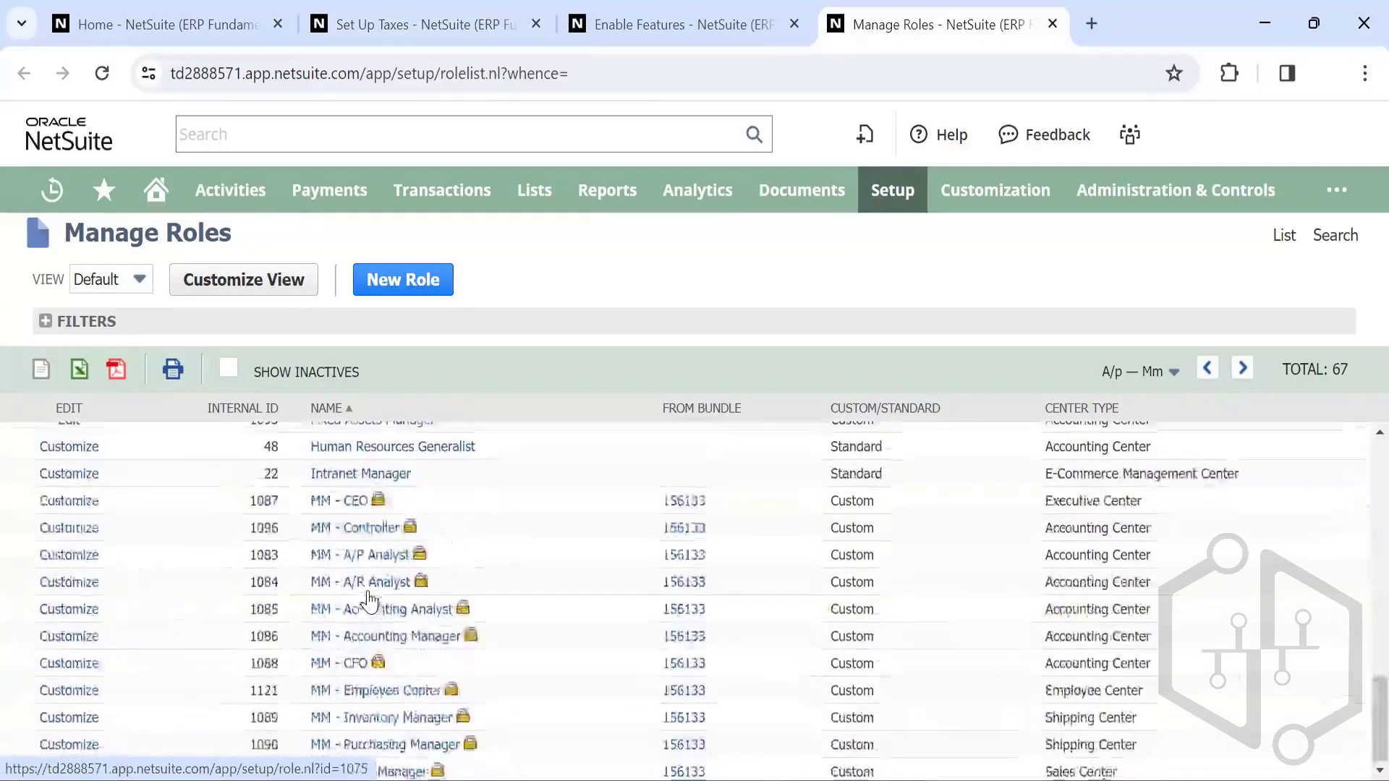
scroll(369, 598, up, 4)
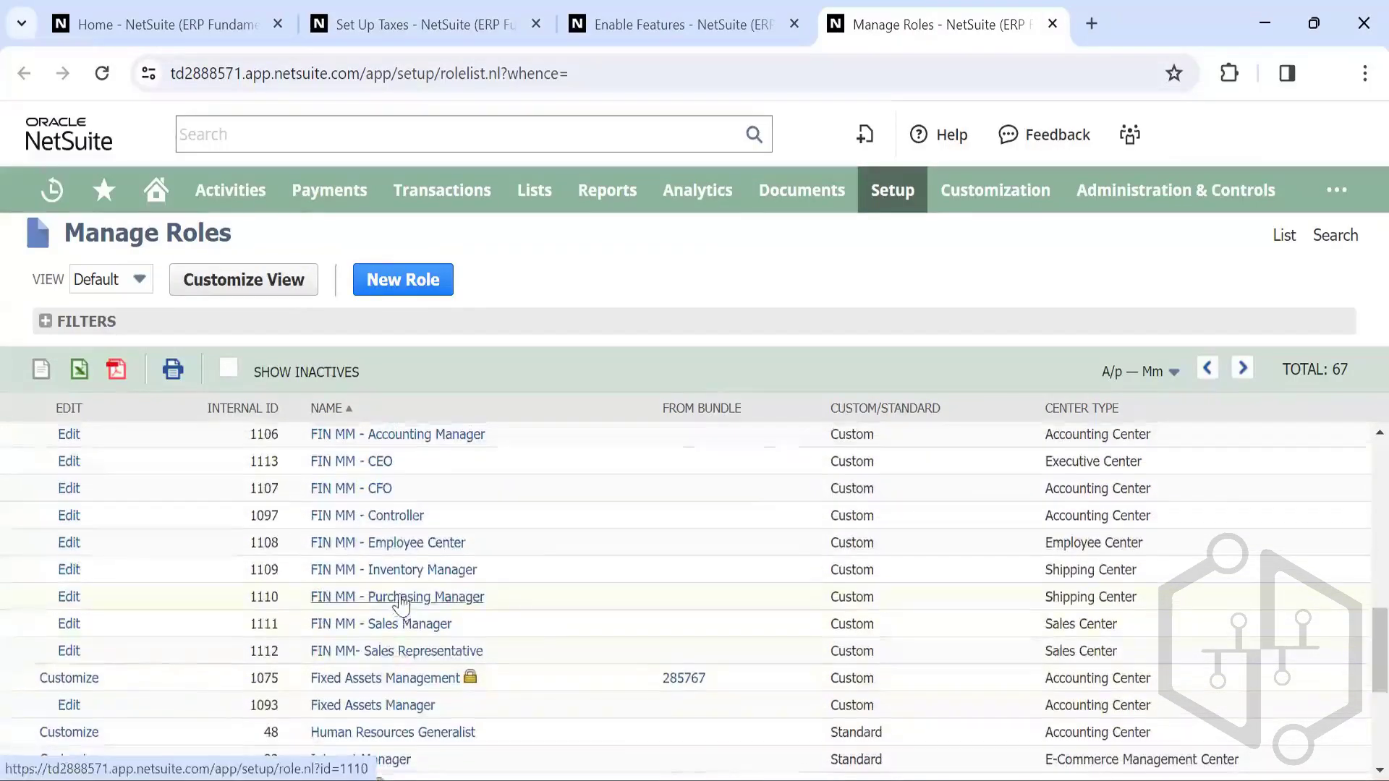
scroll(365, 598, up, 10)
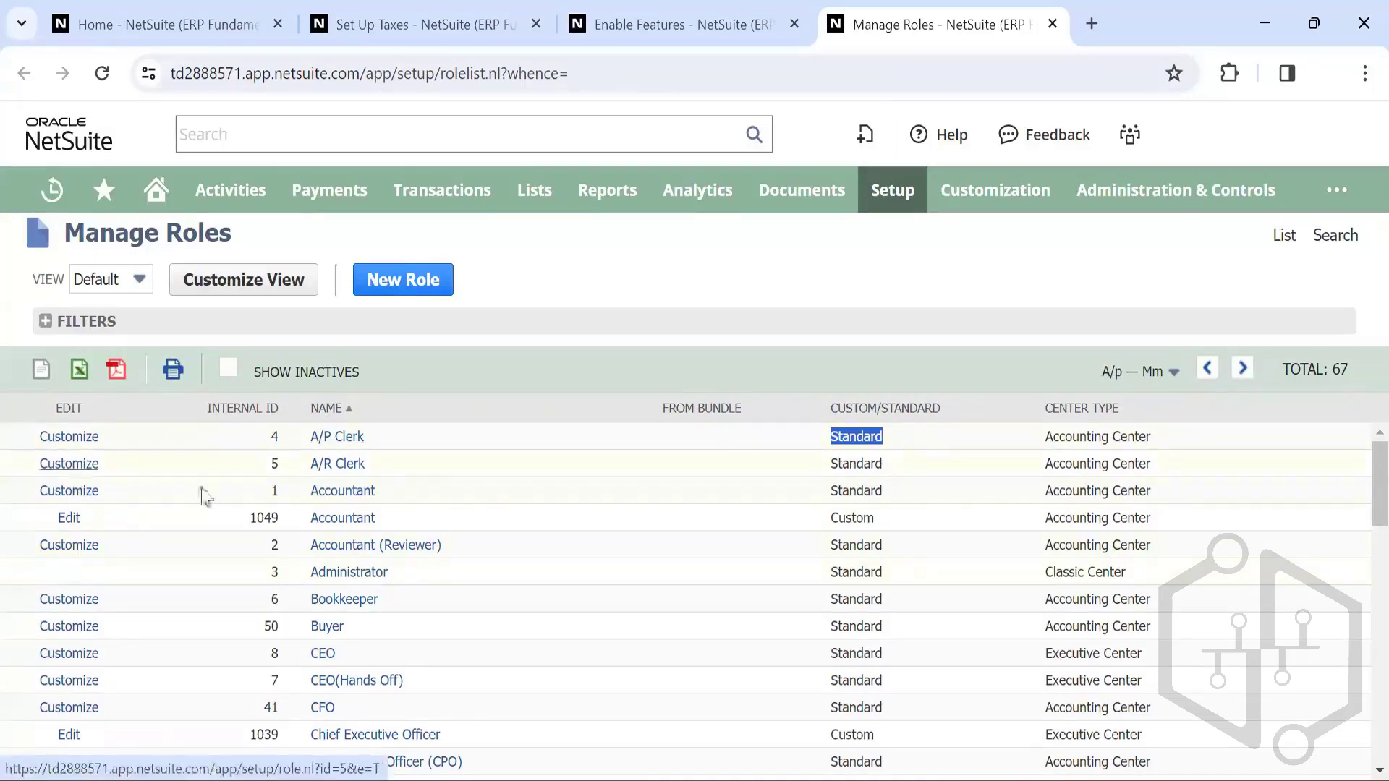
scroll(305, 493, down, 2)
scroll(305, 493, up, 2)
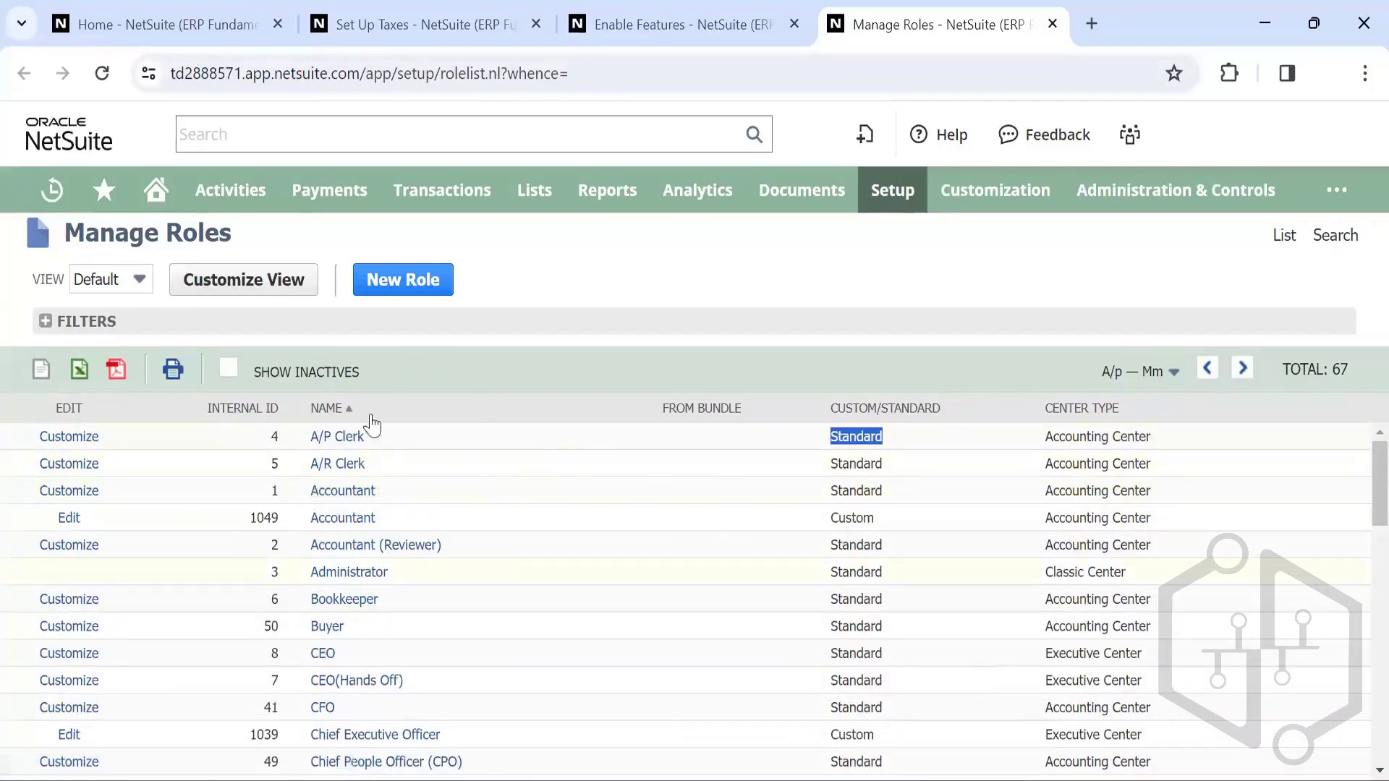
Step: Open a blank new role form and examine its Transactions, Reports, Lists, Setup and Custom Record permissions
click(382, 285)
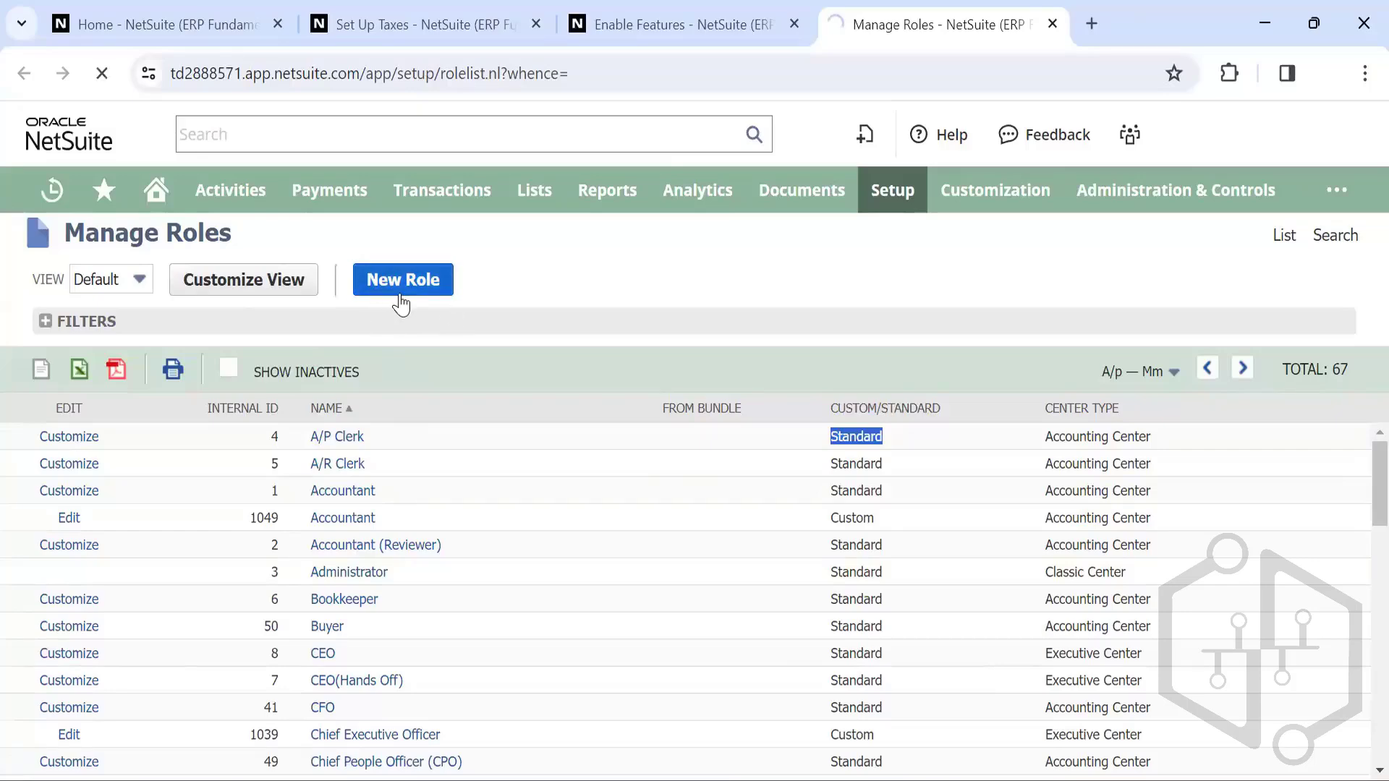
scroll(207, 427, down, 5)
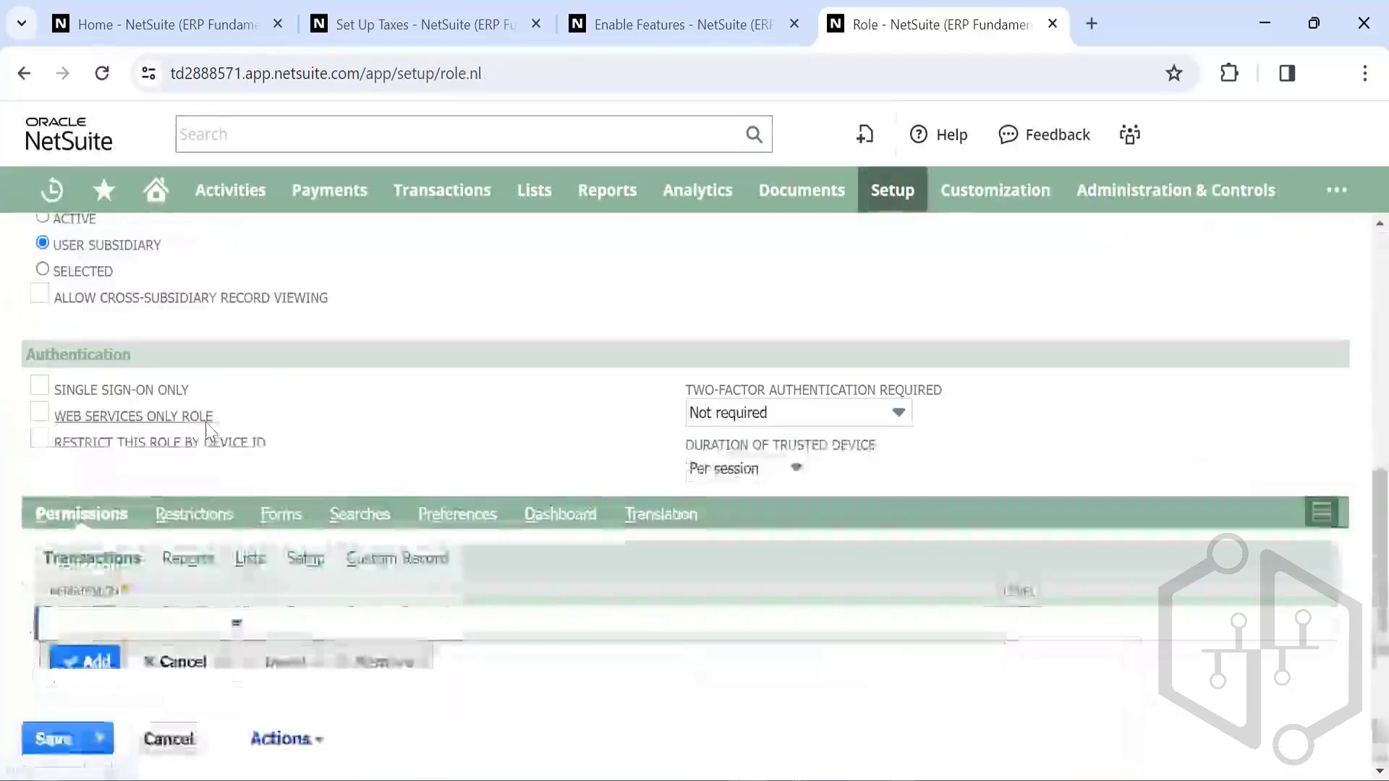
click(223, 620)
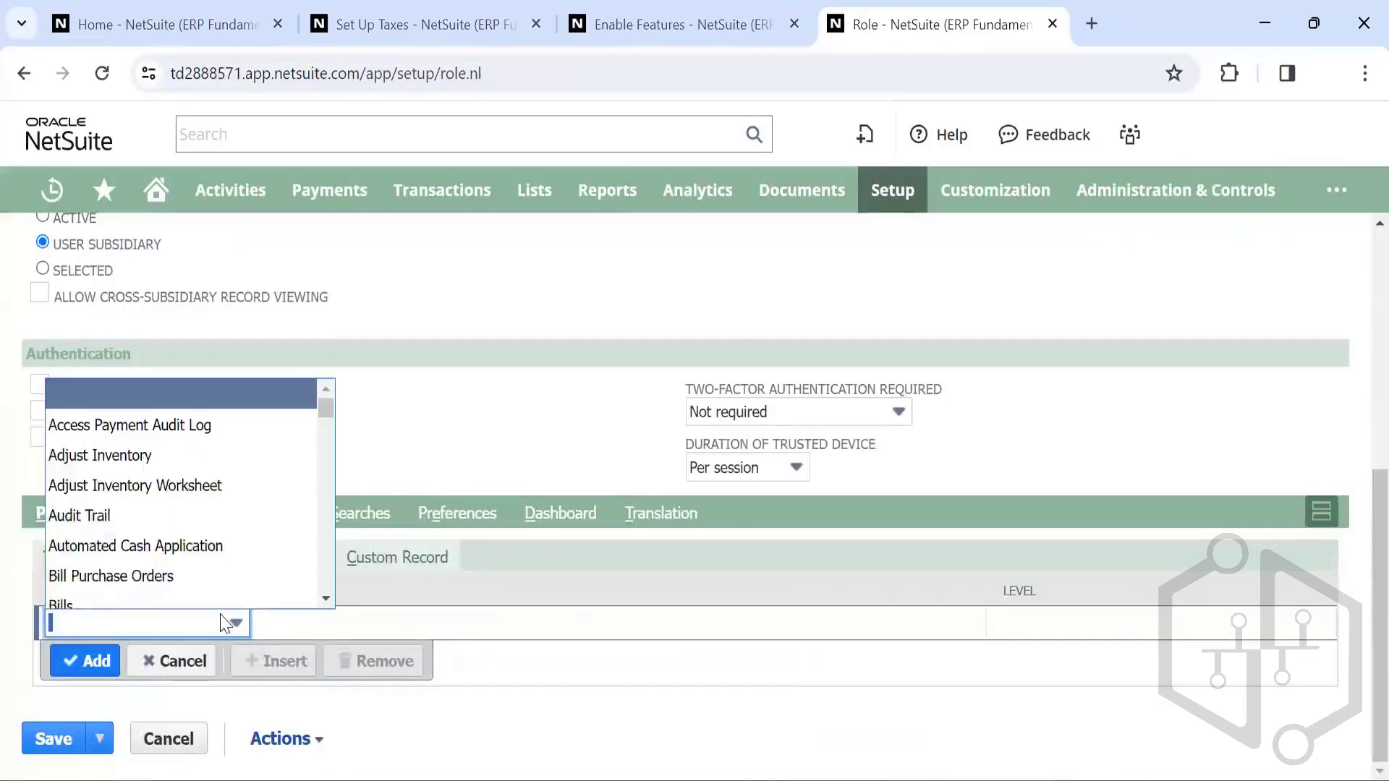
click(223, 620)
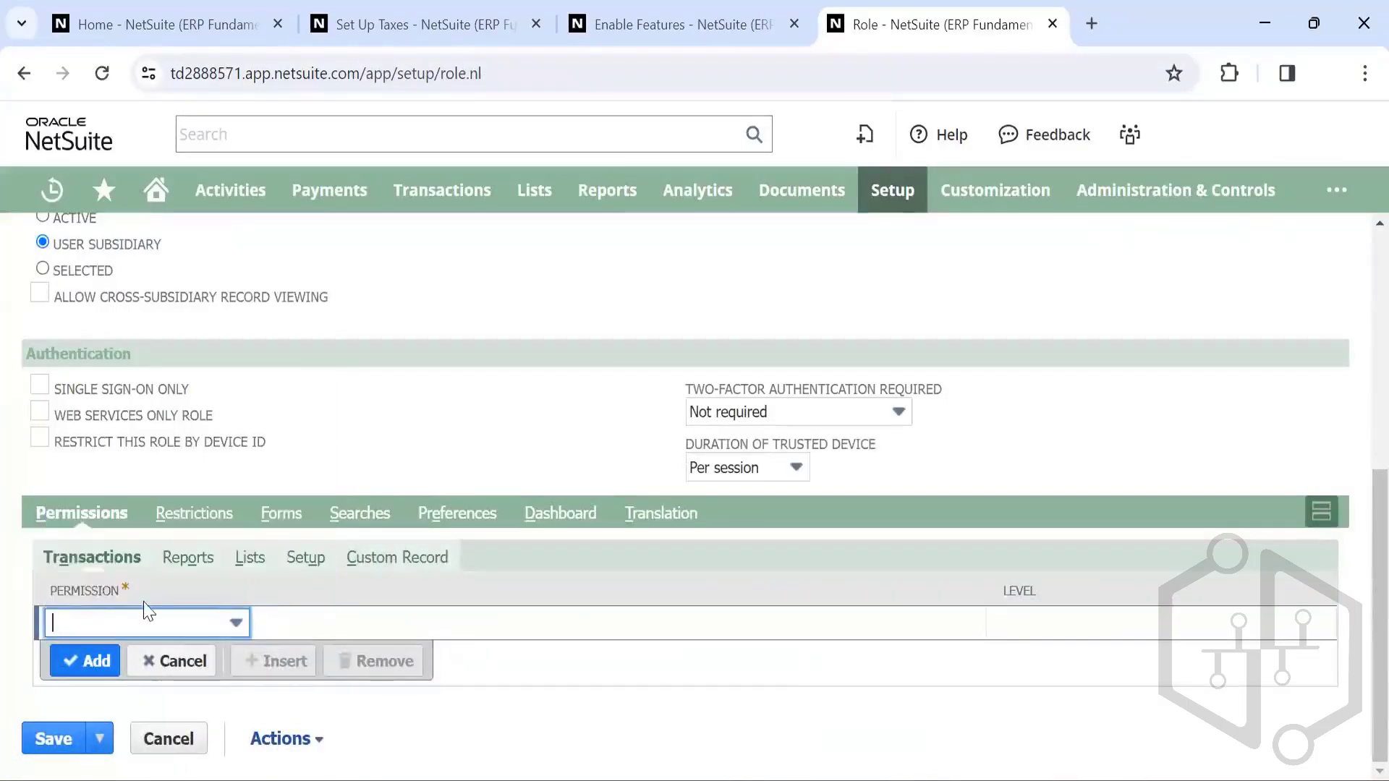
click(197, 564)
click(88, 561)
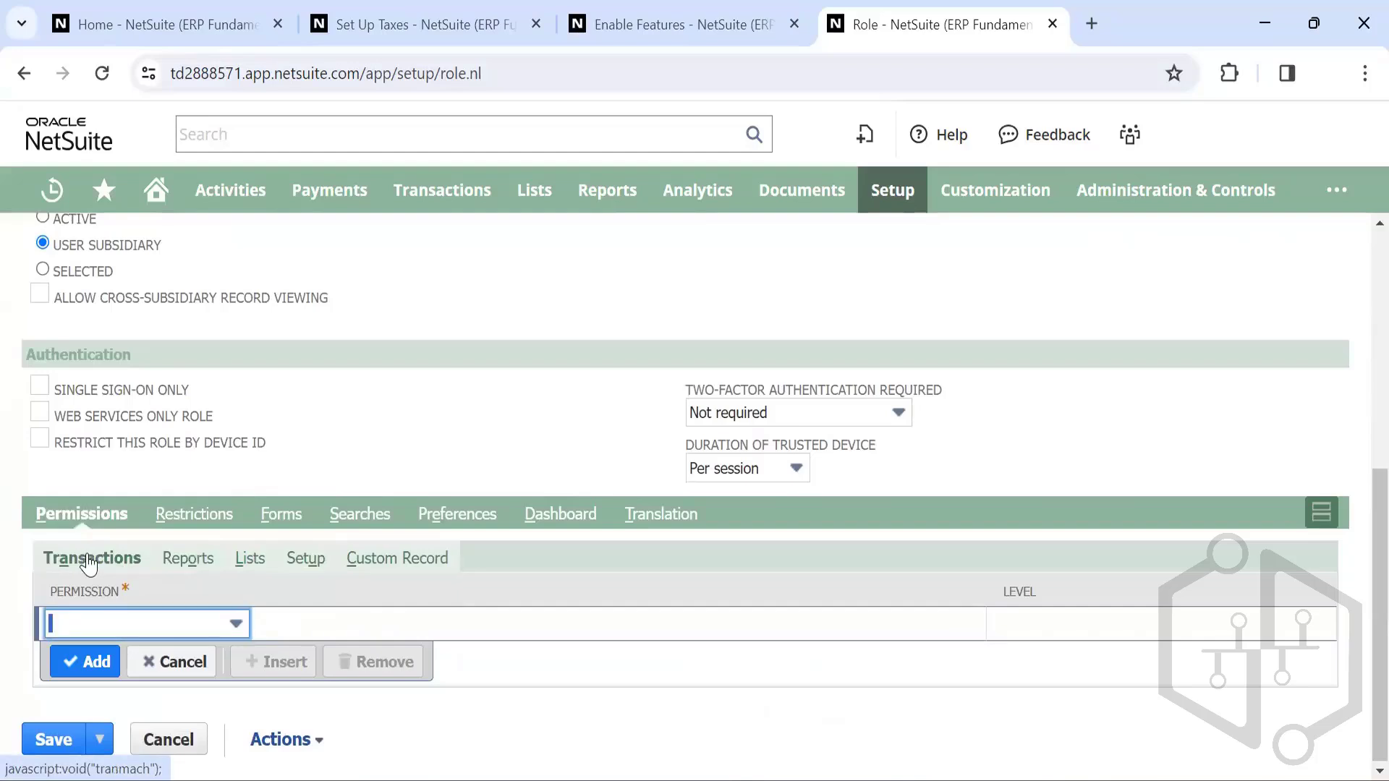
click(191, 561)
click(242, 564)
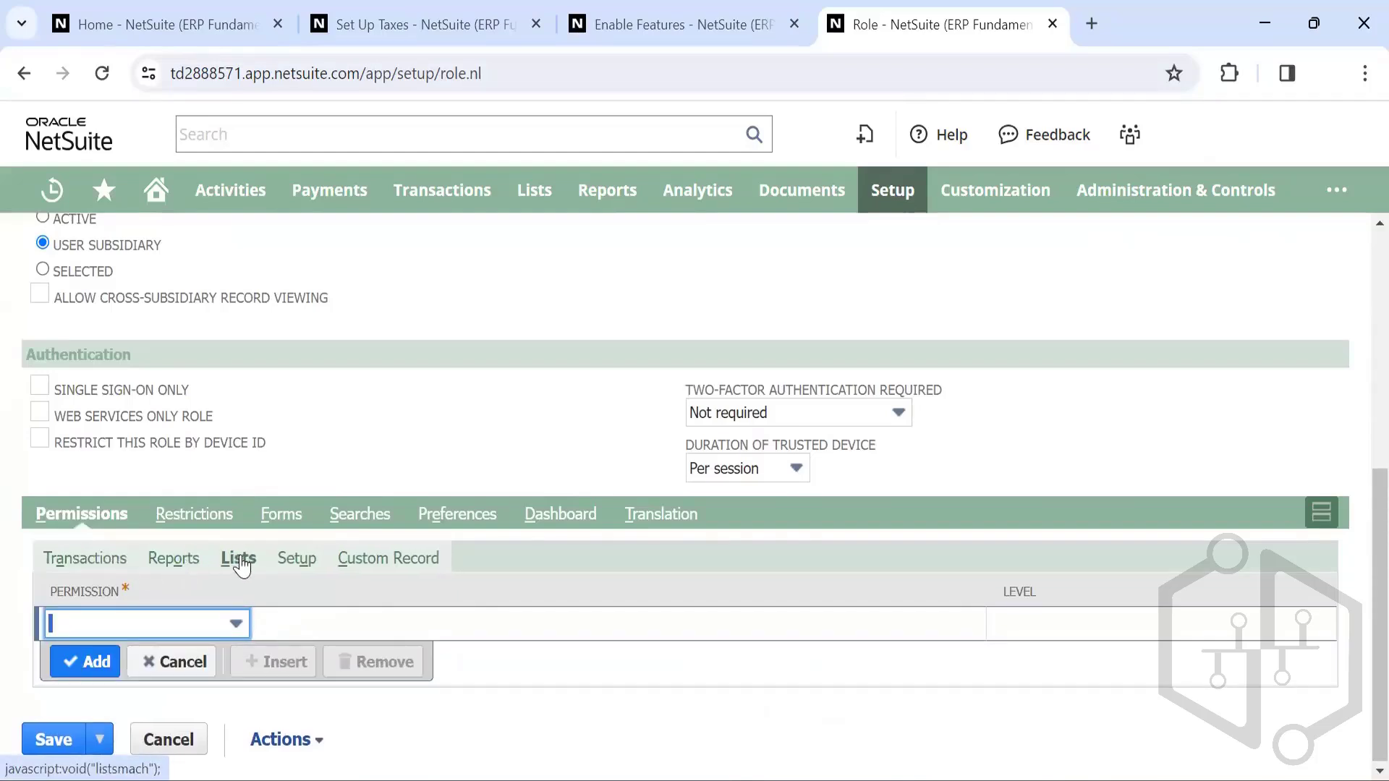
click(295, 565)
click(379, 569)
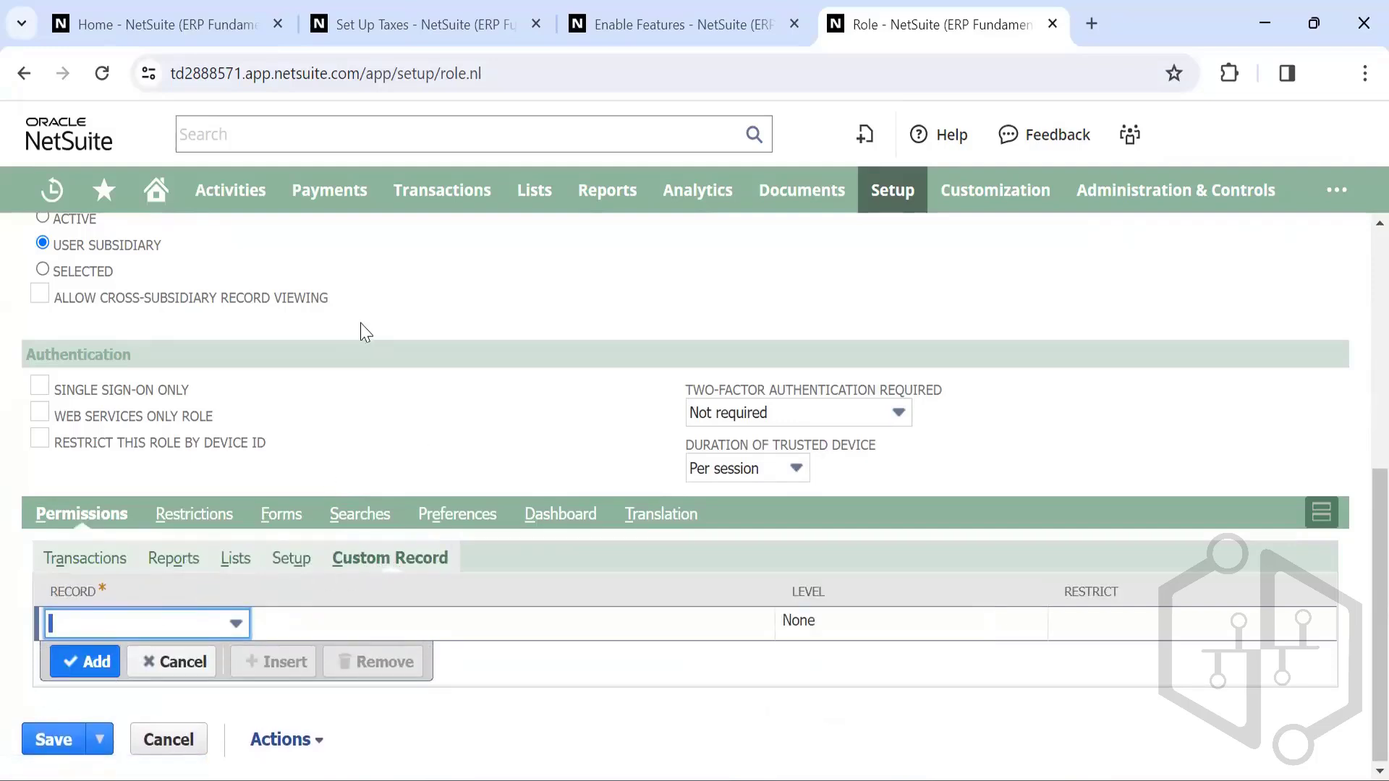
scroll(363, 332, up, 6)
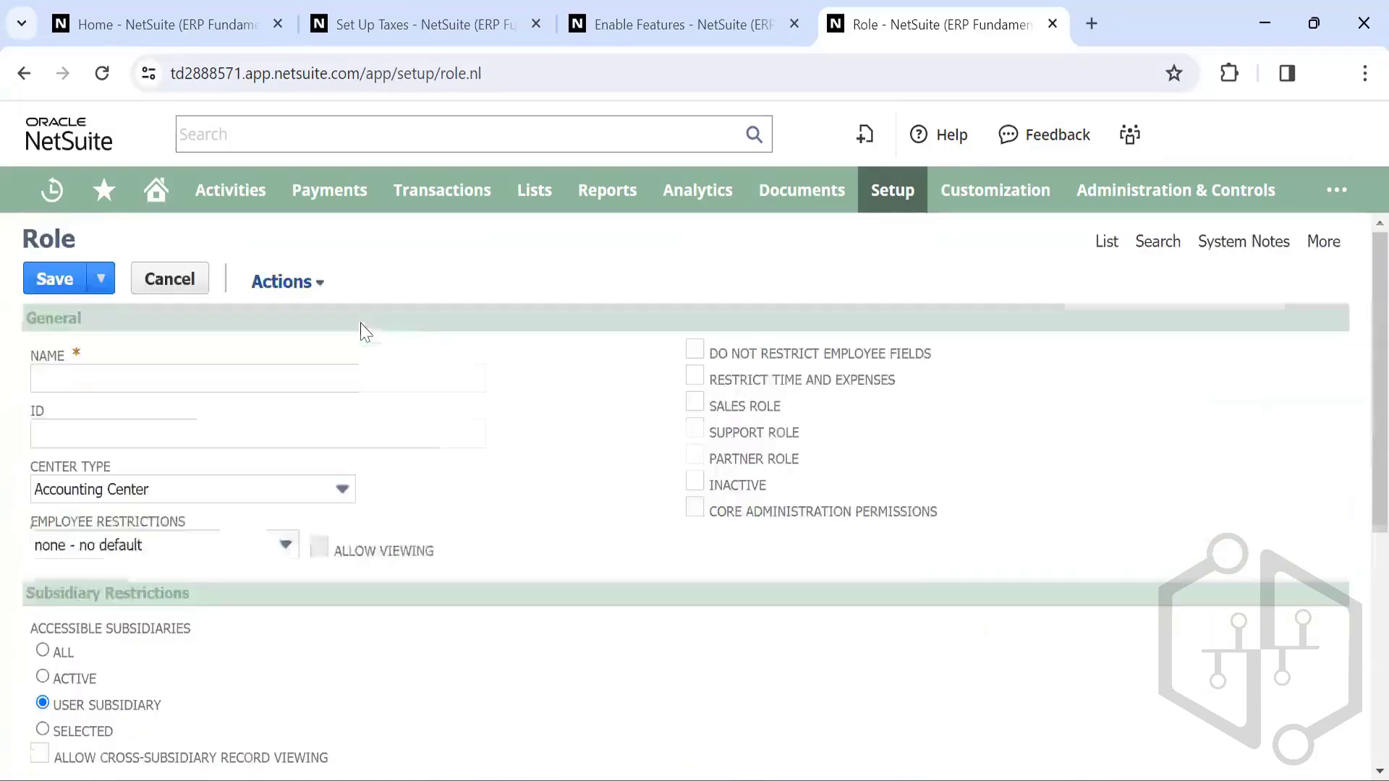
Step: Return to the Manage Roles list without saving a new role and look through the available standard and custom roles
click(1103, 241)
click(789, 222)
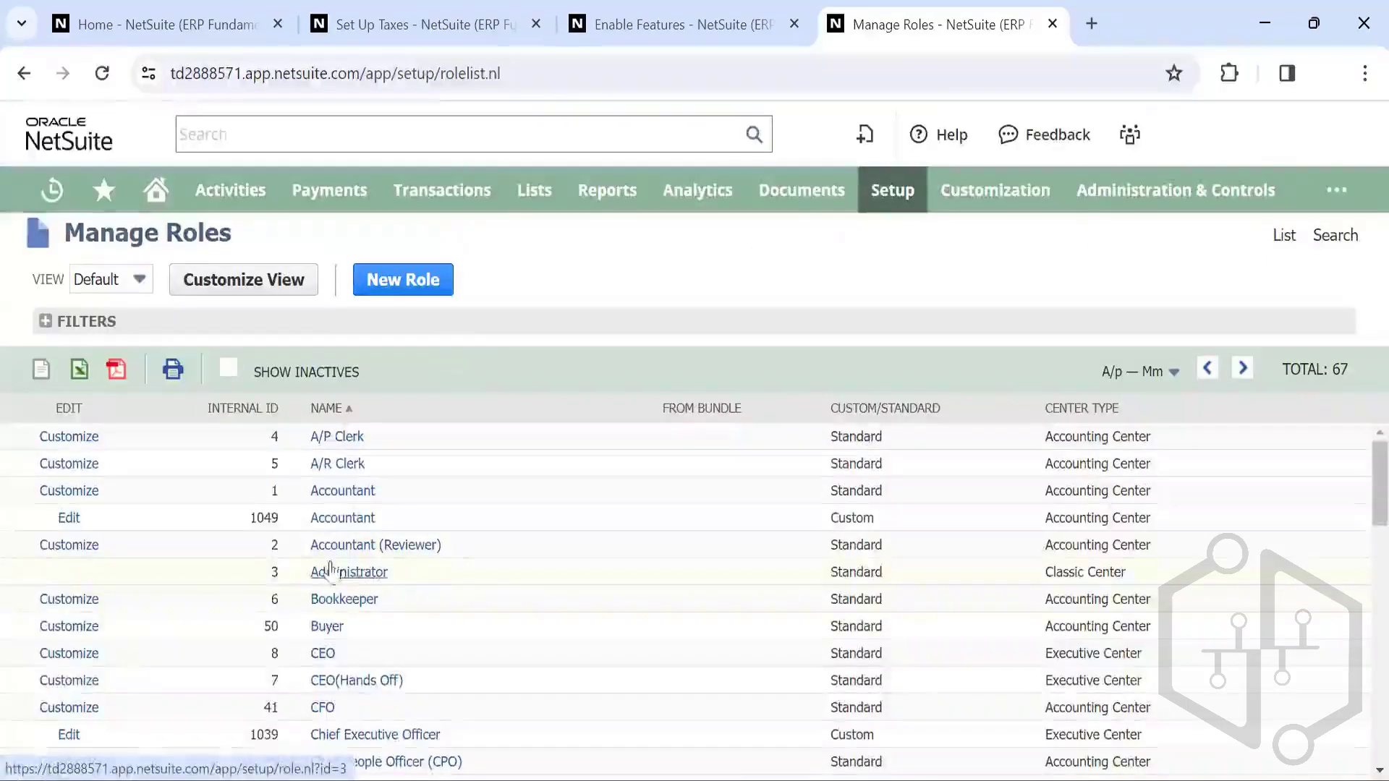
scroll(289, 575, down, 5)
scroll(290, 575, down, 12)
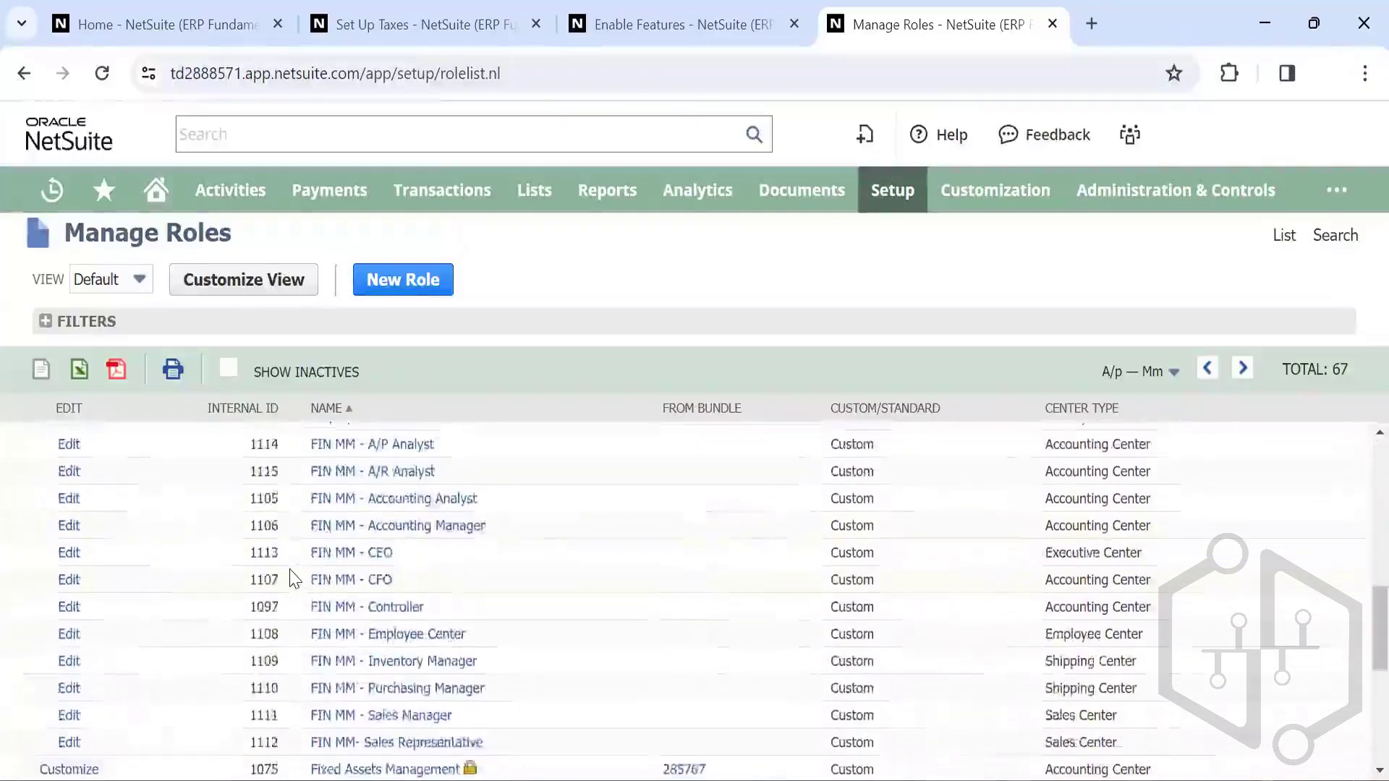
scroll(289, 575, up, 15)
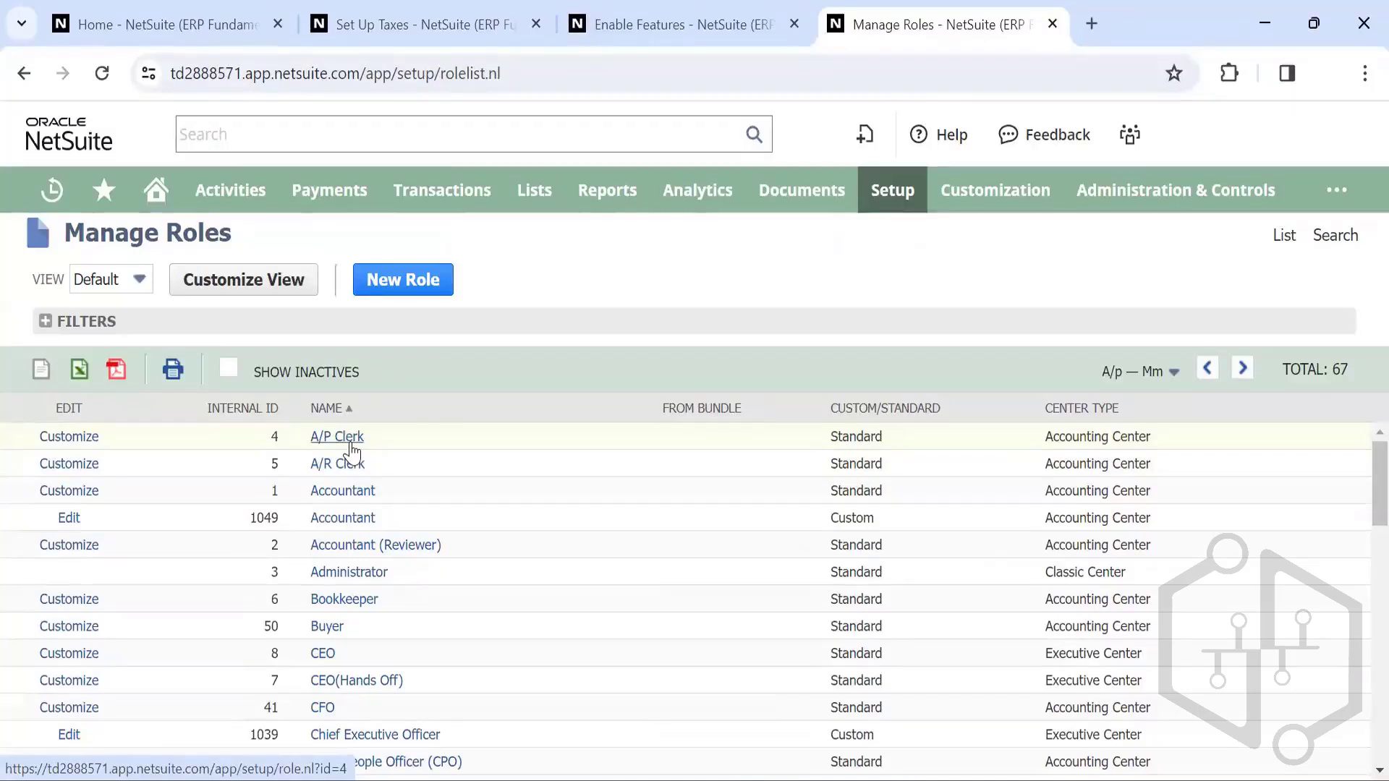
mouse_move(904, 206)
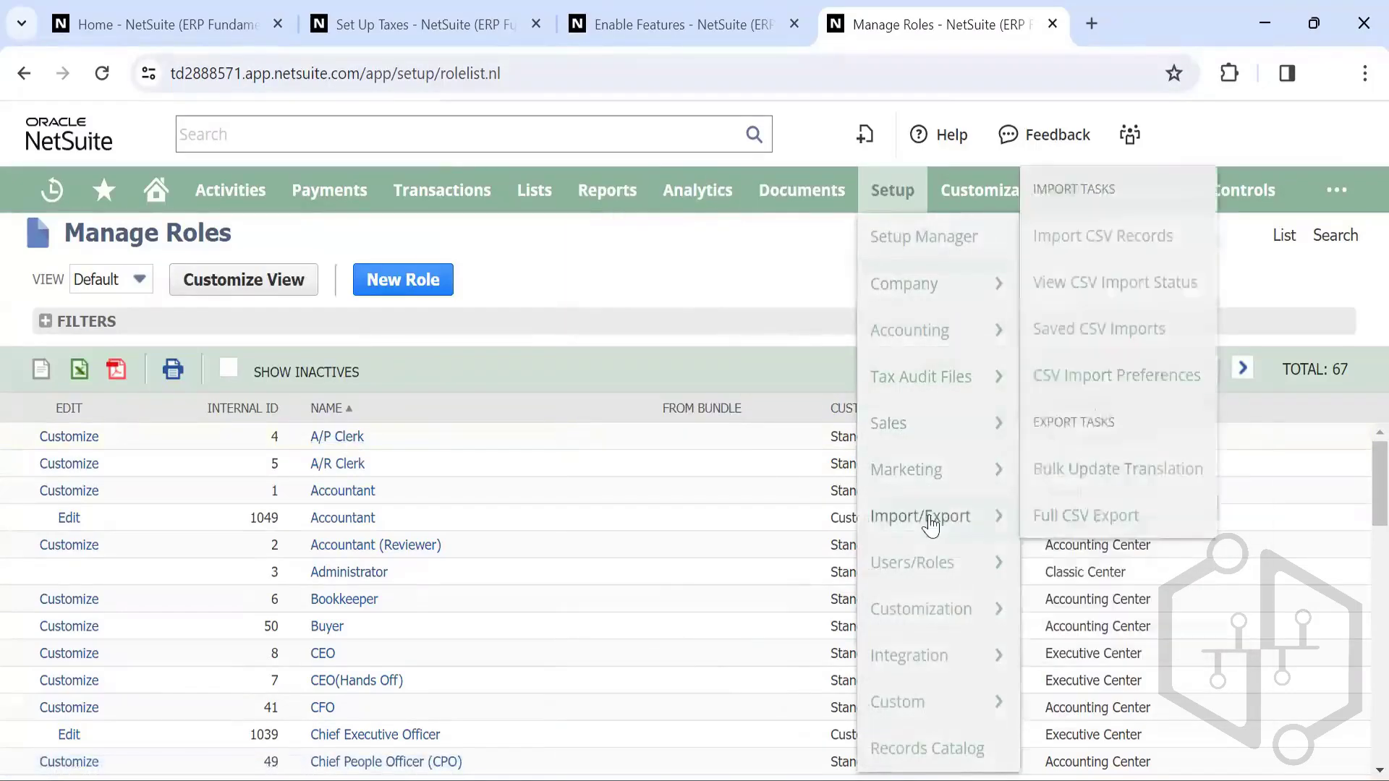
mouse_move(932, 561)
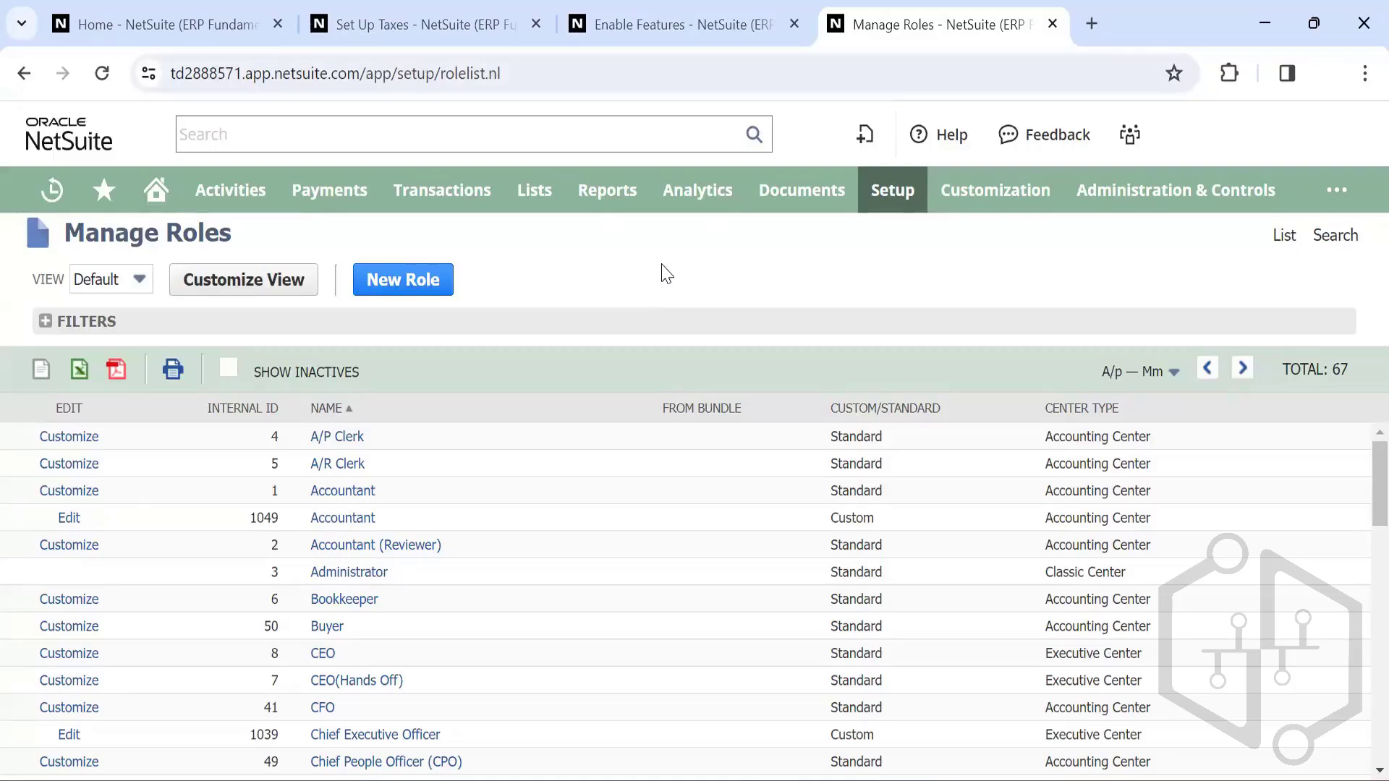
scroll(555, 551, down, 3)
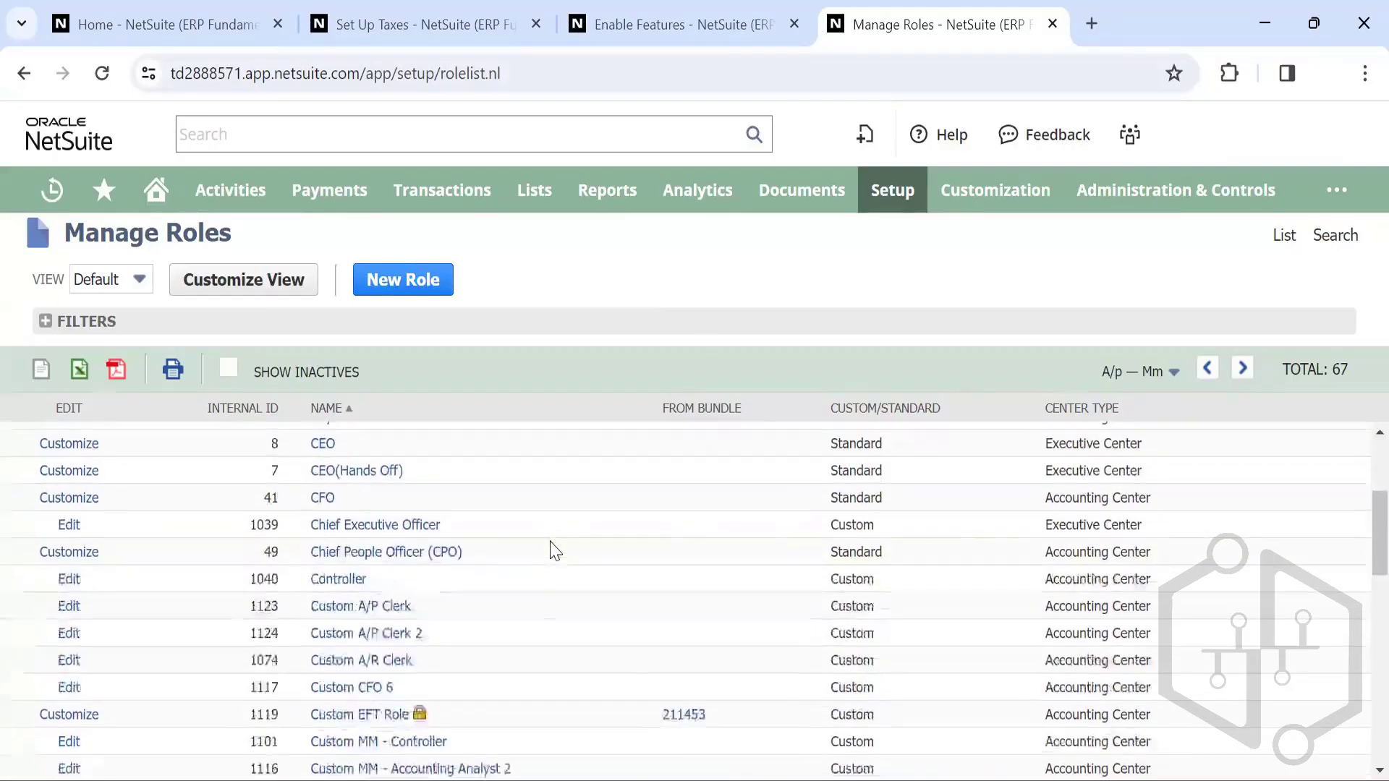
scroll(555, 551, up, 3)
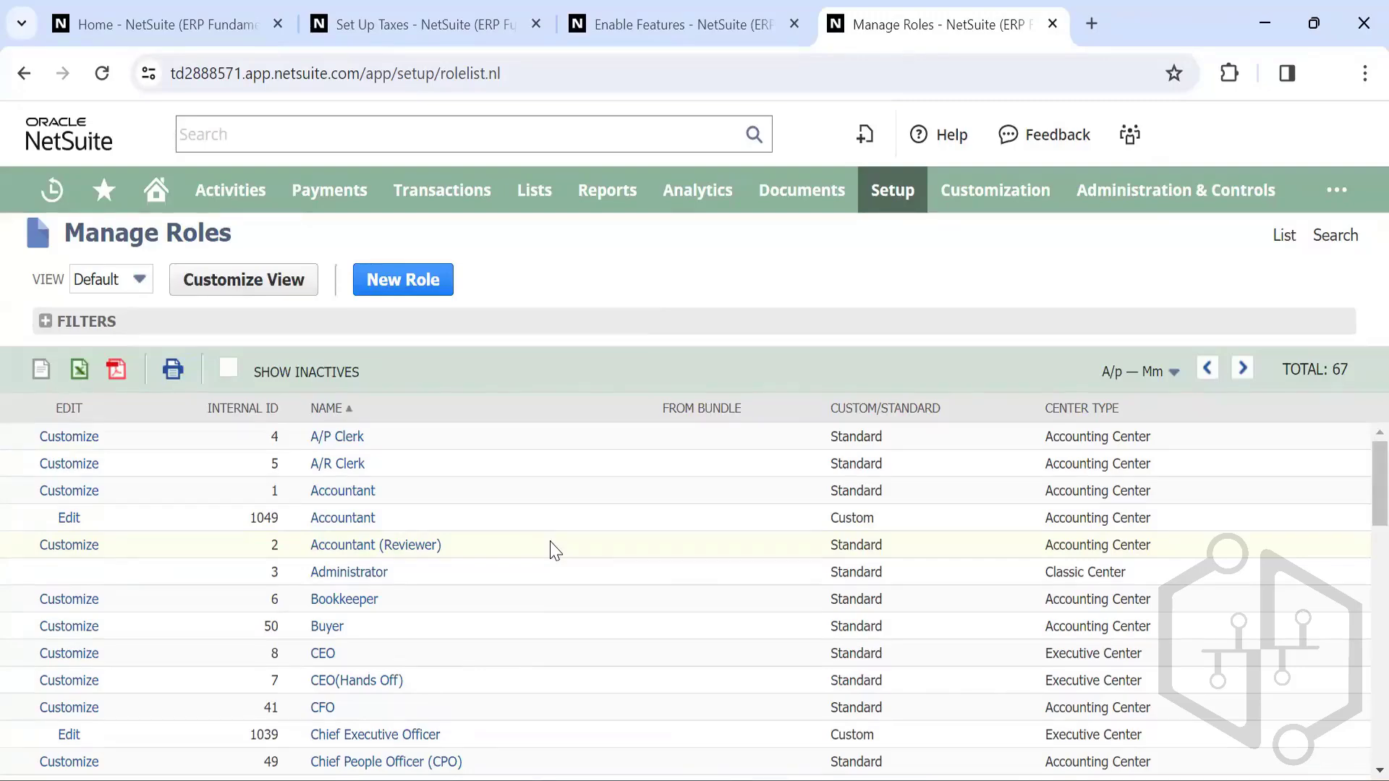
scroll(566, 555, down, 2)
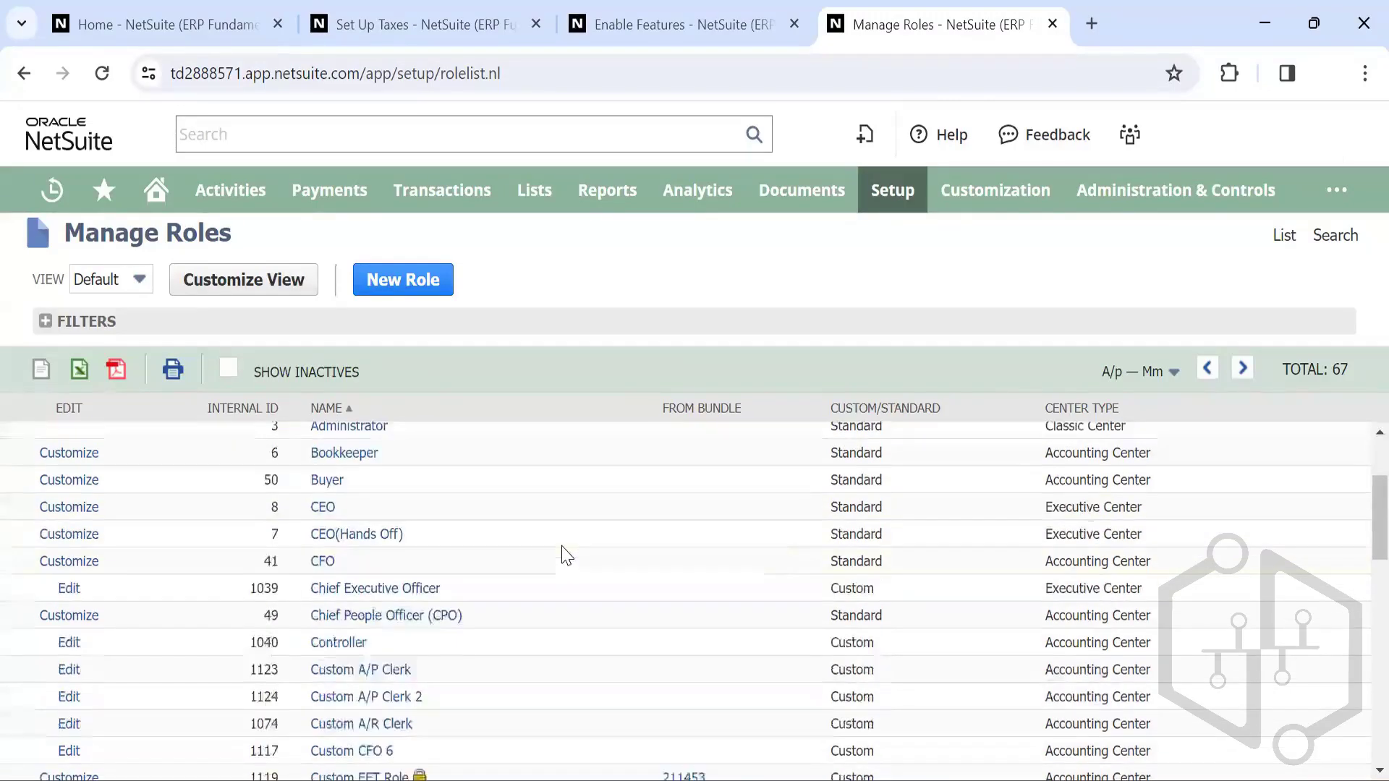
scroll(566, 555, up, 2)
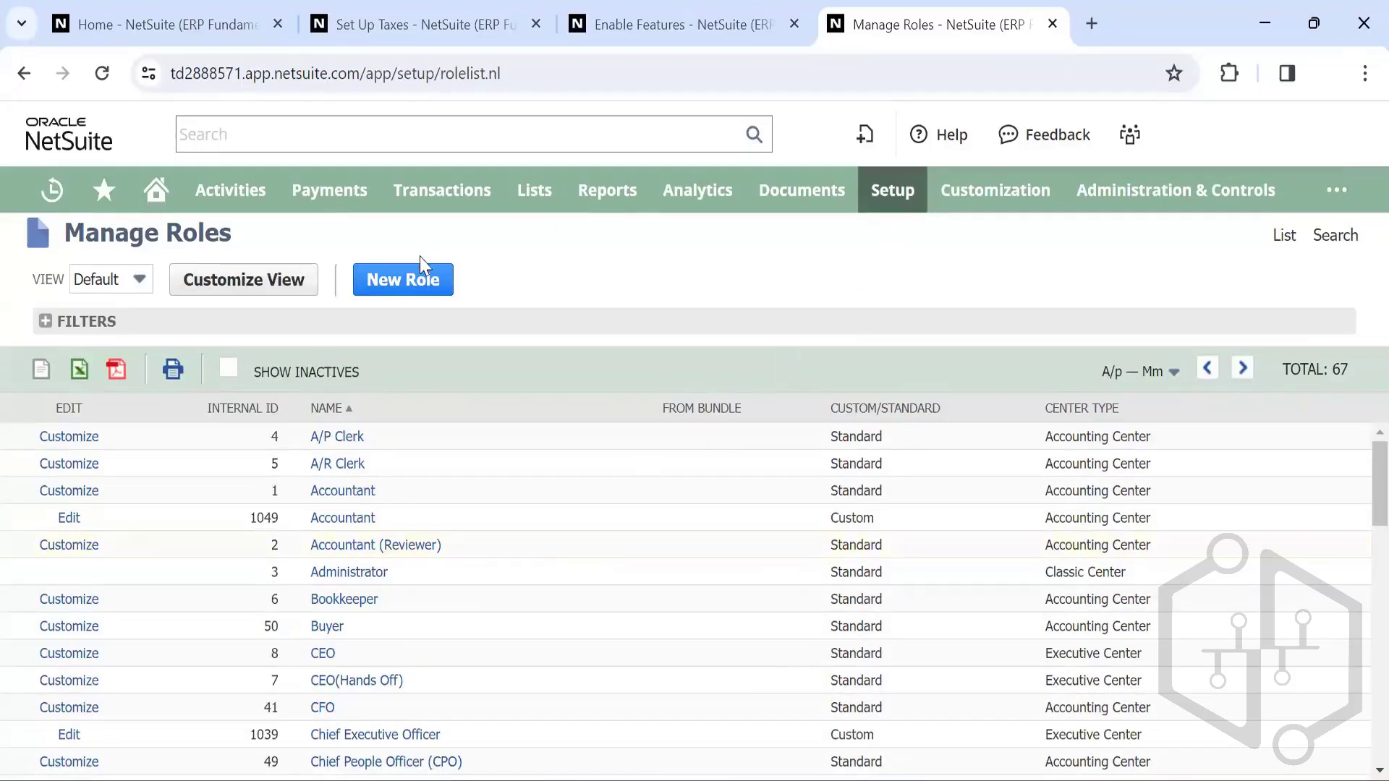
Step: Open the Employees list
mouse_move(518, 196)
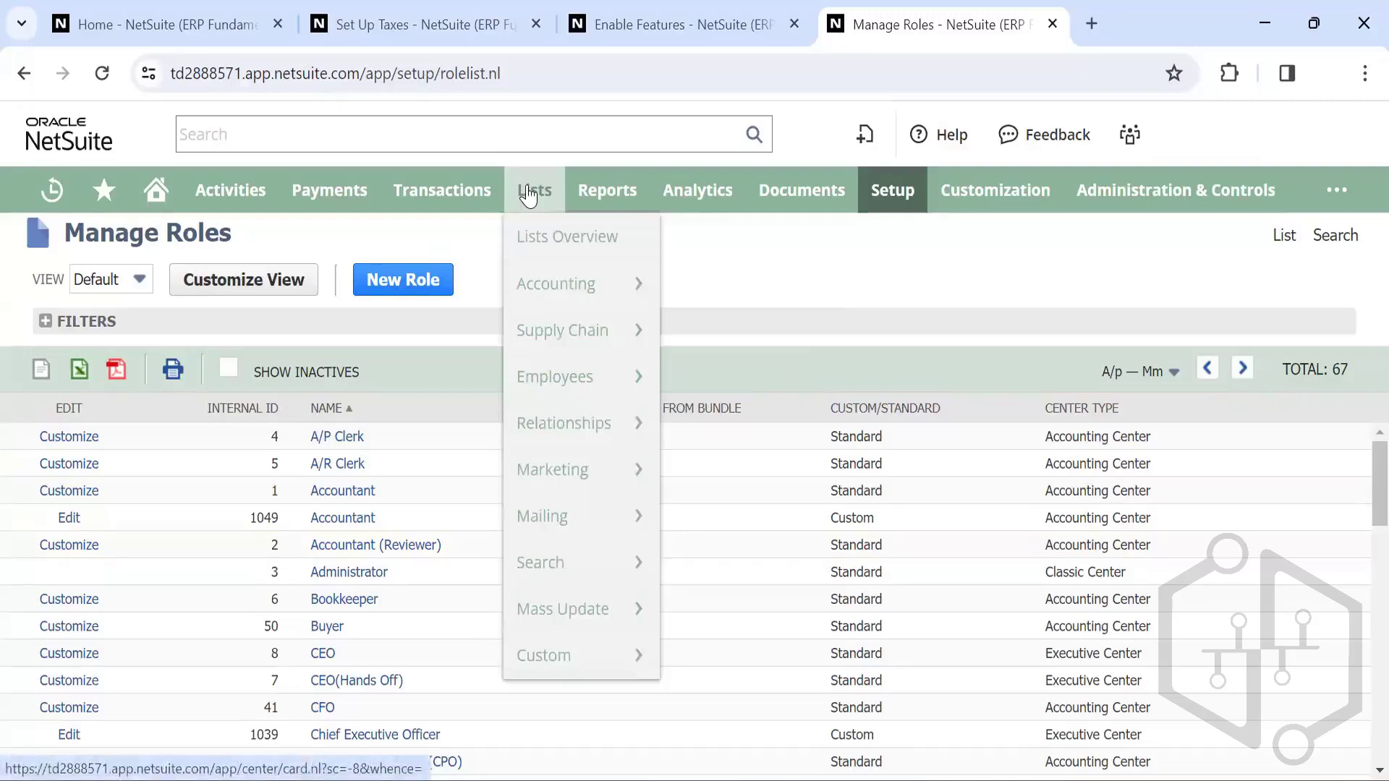
mouse_move(561, 378)
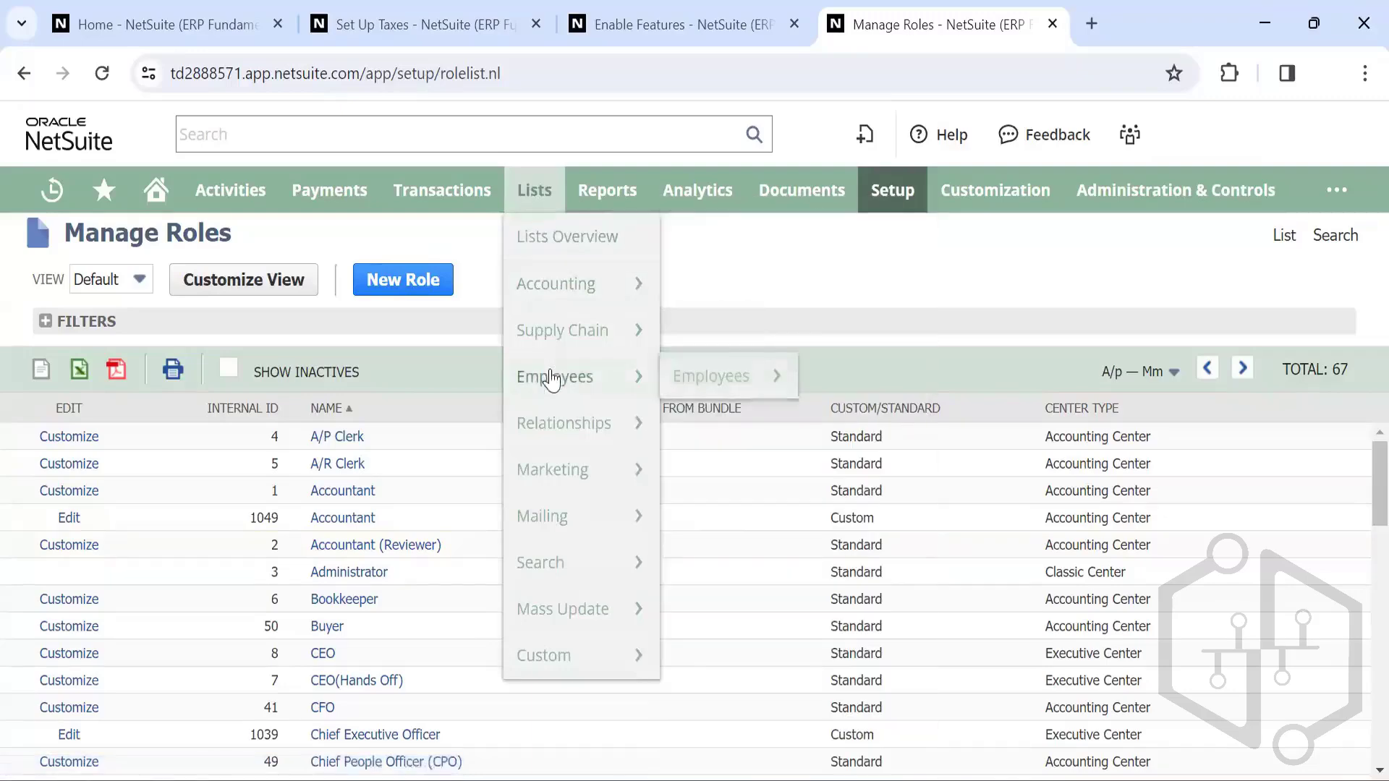
click(703, 384)
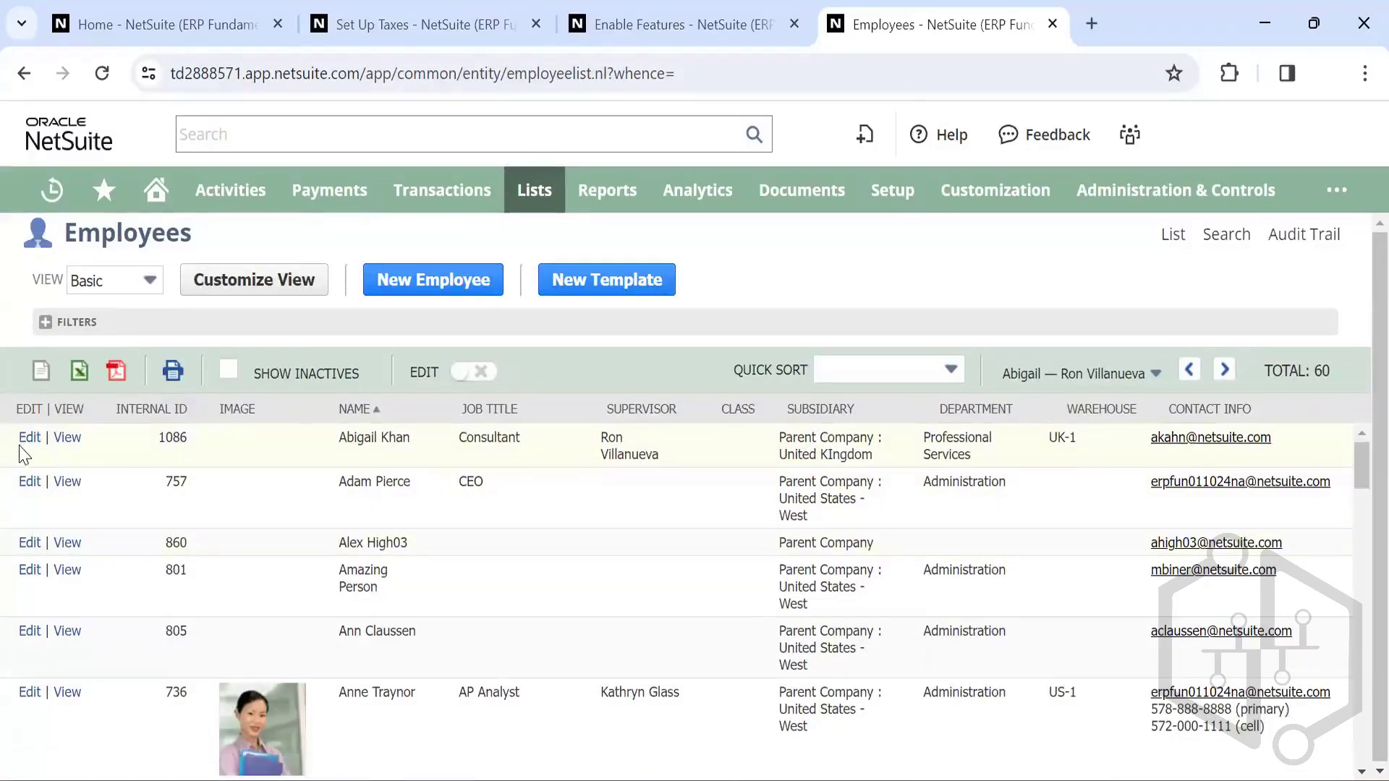
Step: Open the first employee's record for editing and examine its primary information, contact details and classification fields
click(29, 441)
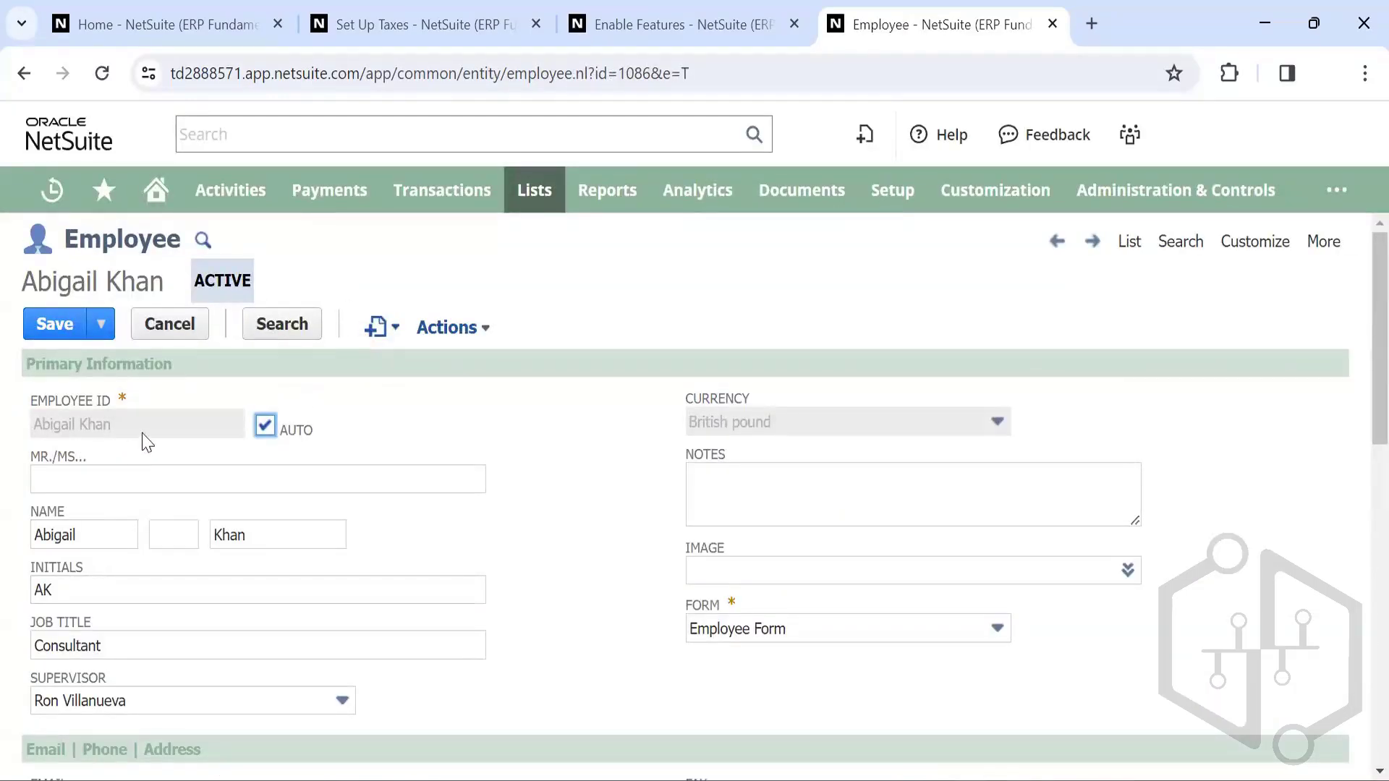
scroll(222, 578, down, 6)
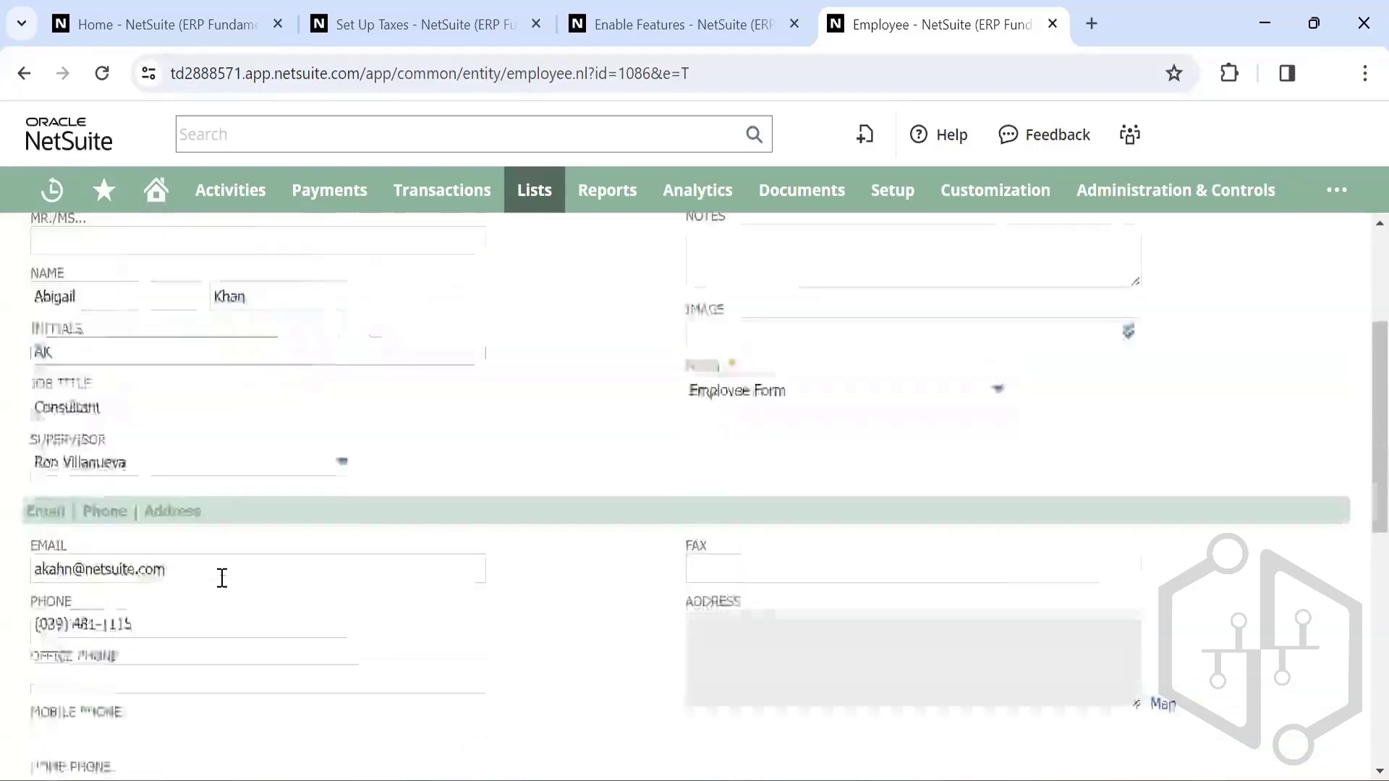
scroll(222, 578, up, 6)
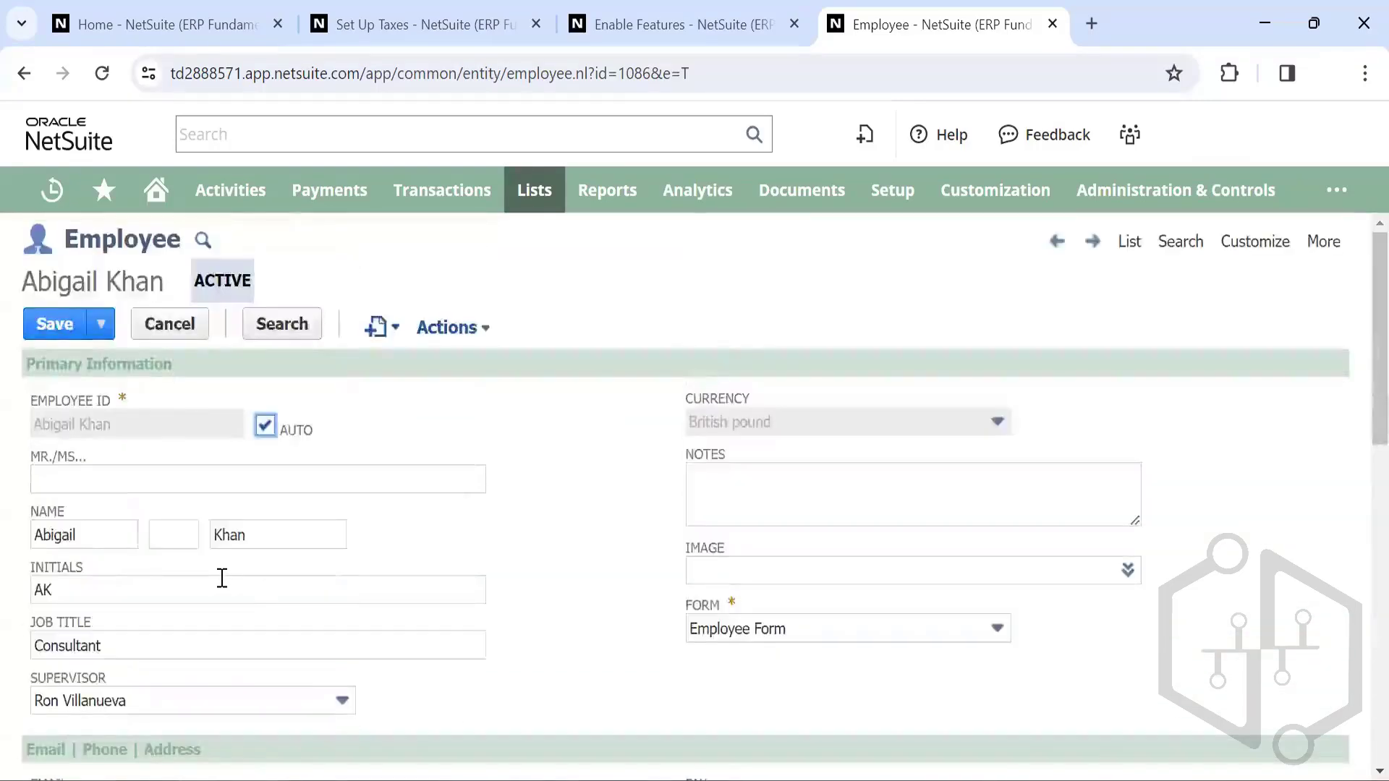
scroll(222, 578, down, 2)
scroll(222, 578, up, 1)
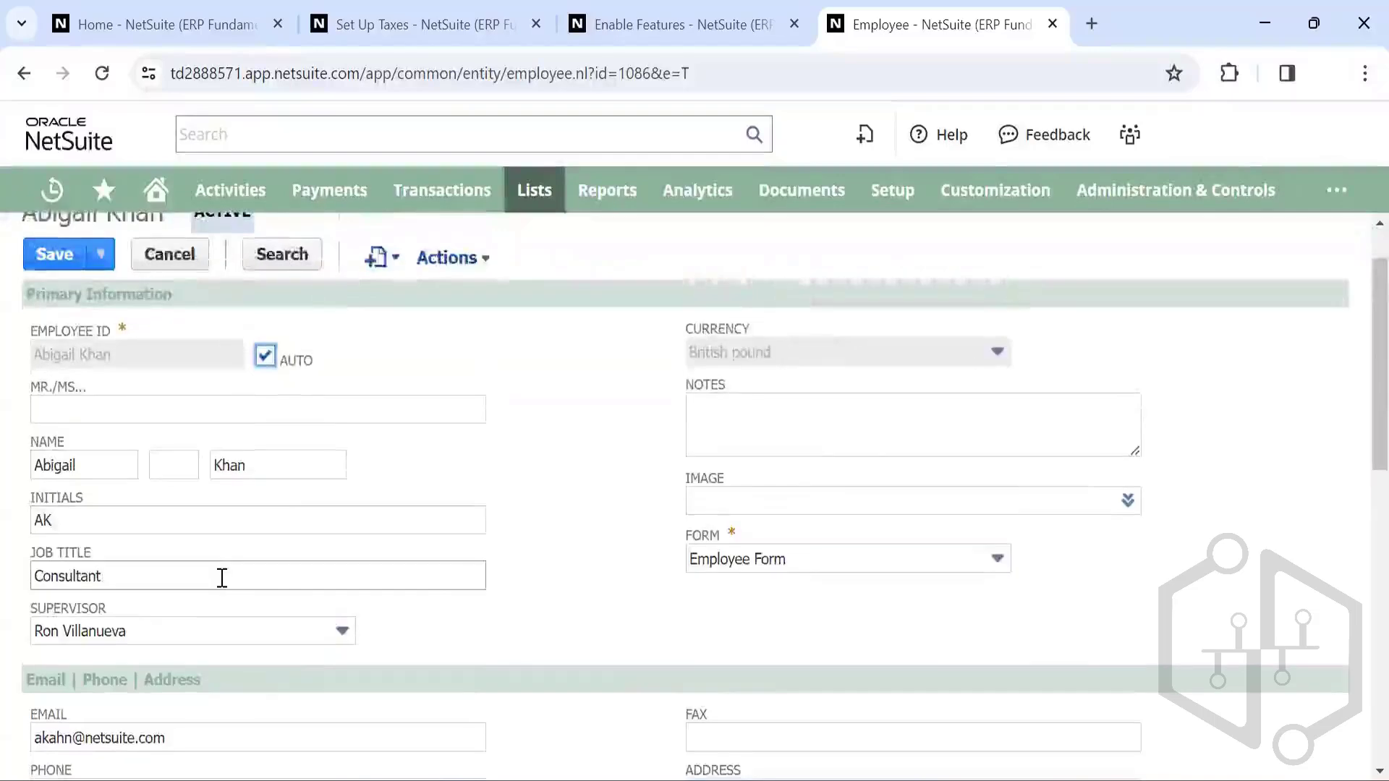
scroll(222, 577, down, 1)
scroll(222, 578, up, 1)
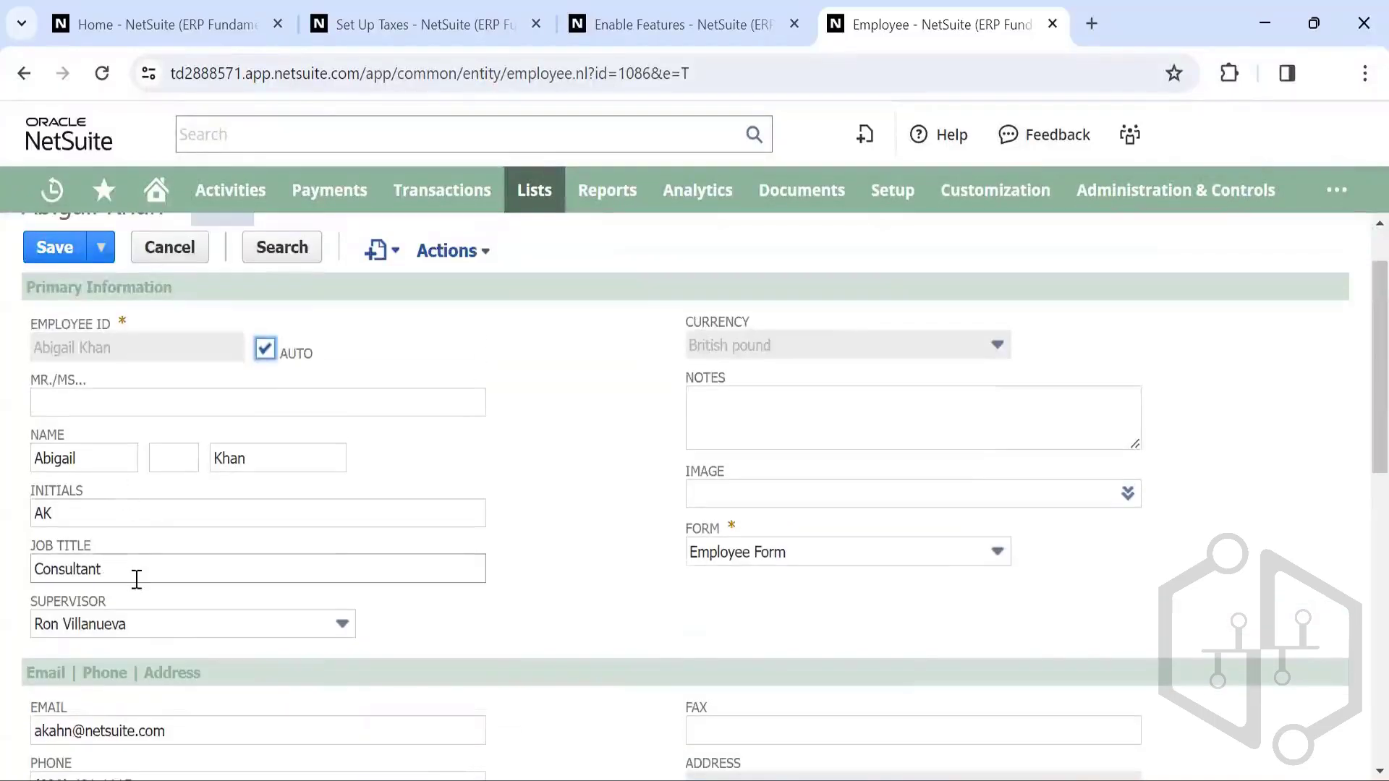
scroll(250, 607, down, 8)
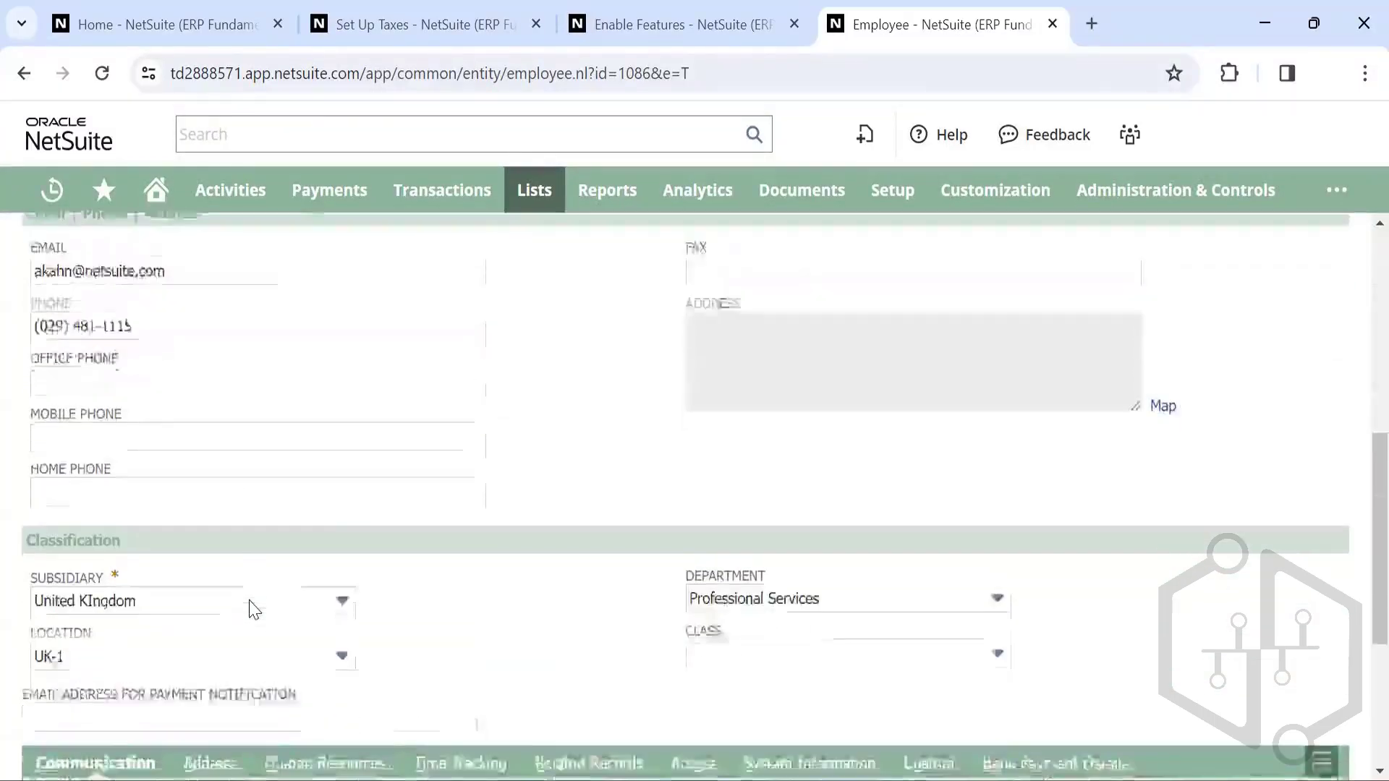
scroll(248, 605, up, 1)
scroll(248, 604, down, 2)
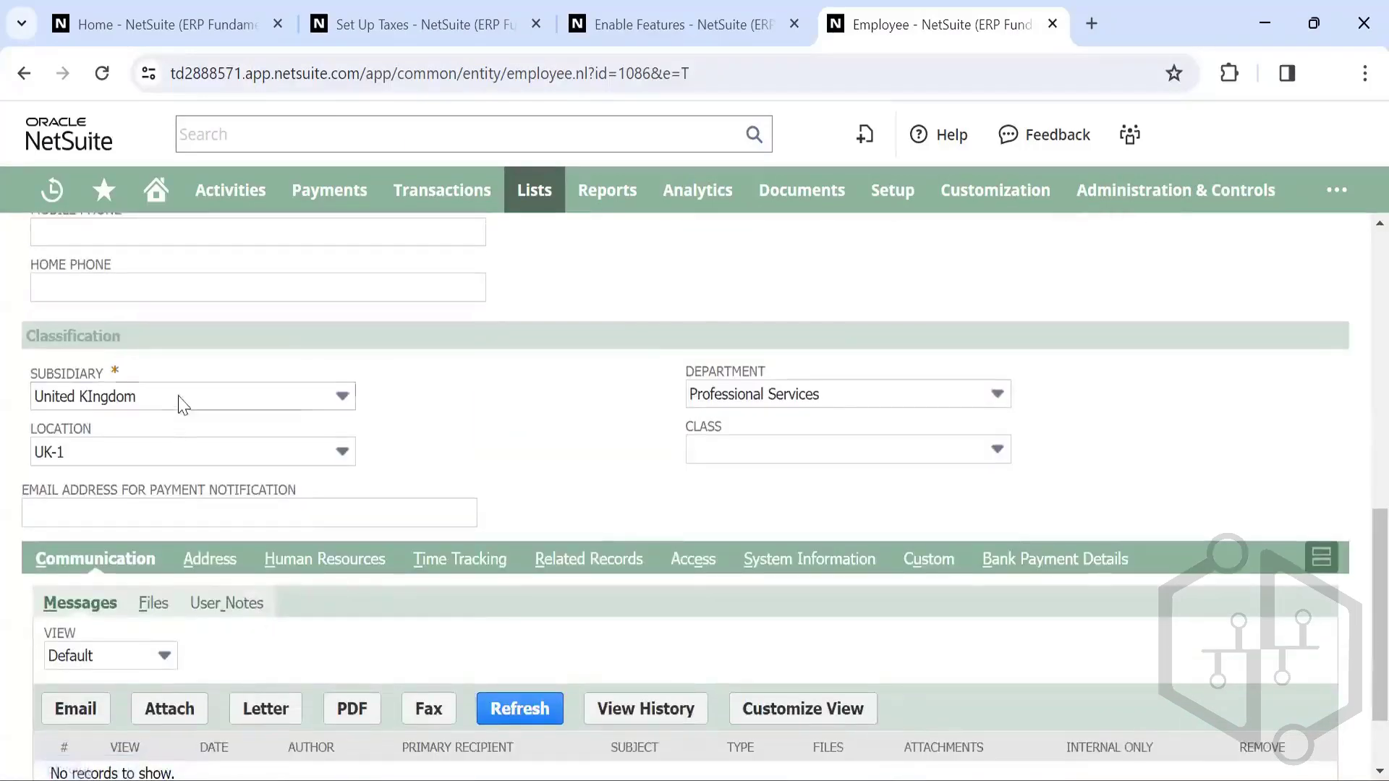
scroll(258, 583, down, 2)
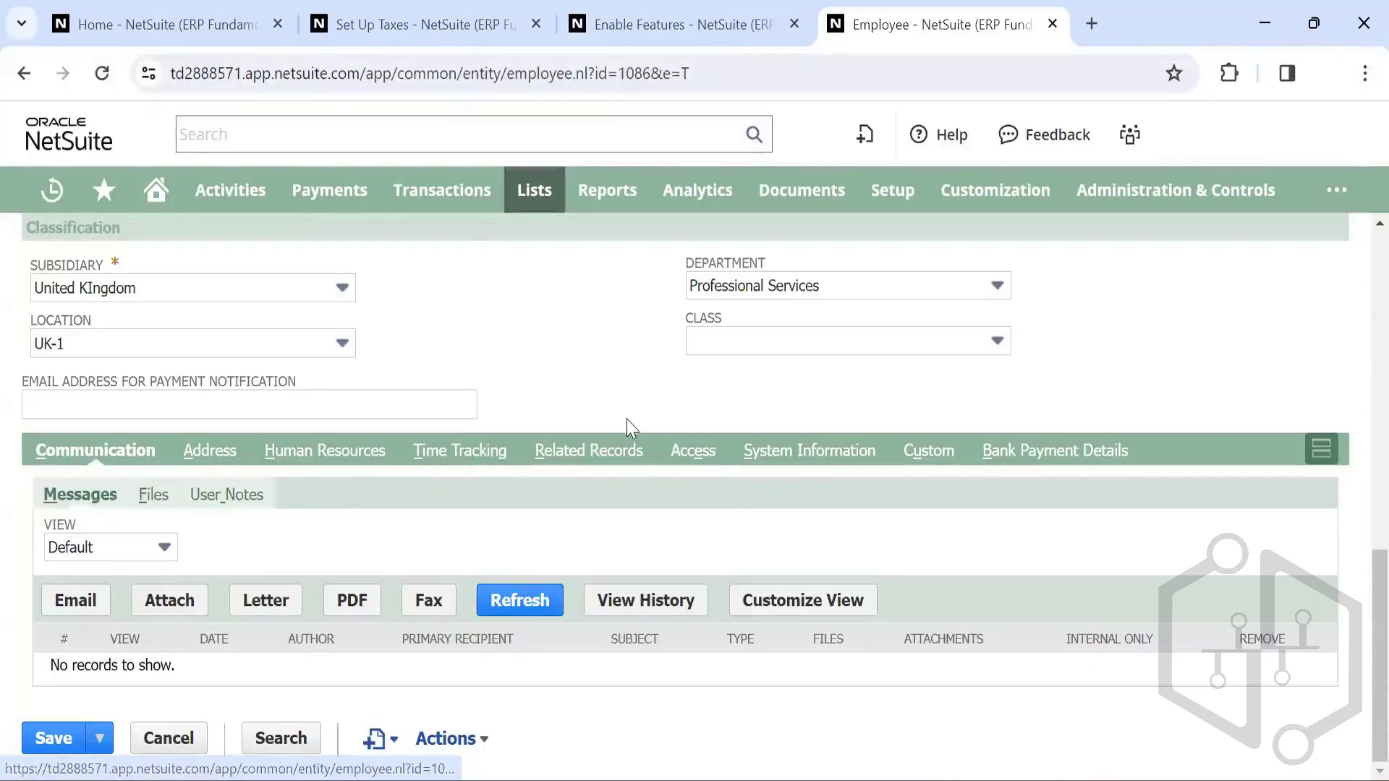
Step: Open the employee's access settings and look through the roles available for assignment
click(691, 456)
scroll(212, 633, down, 2)
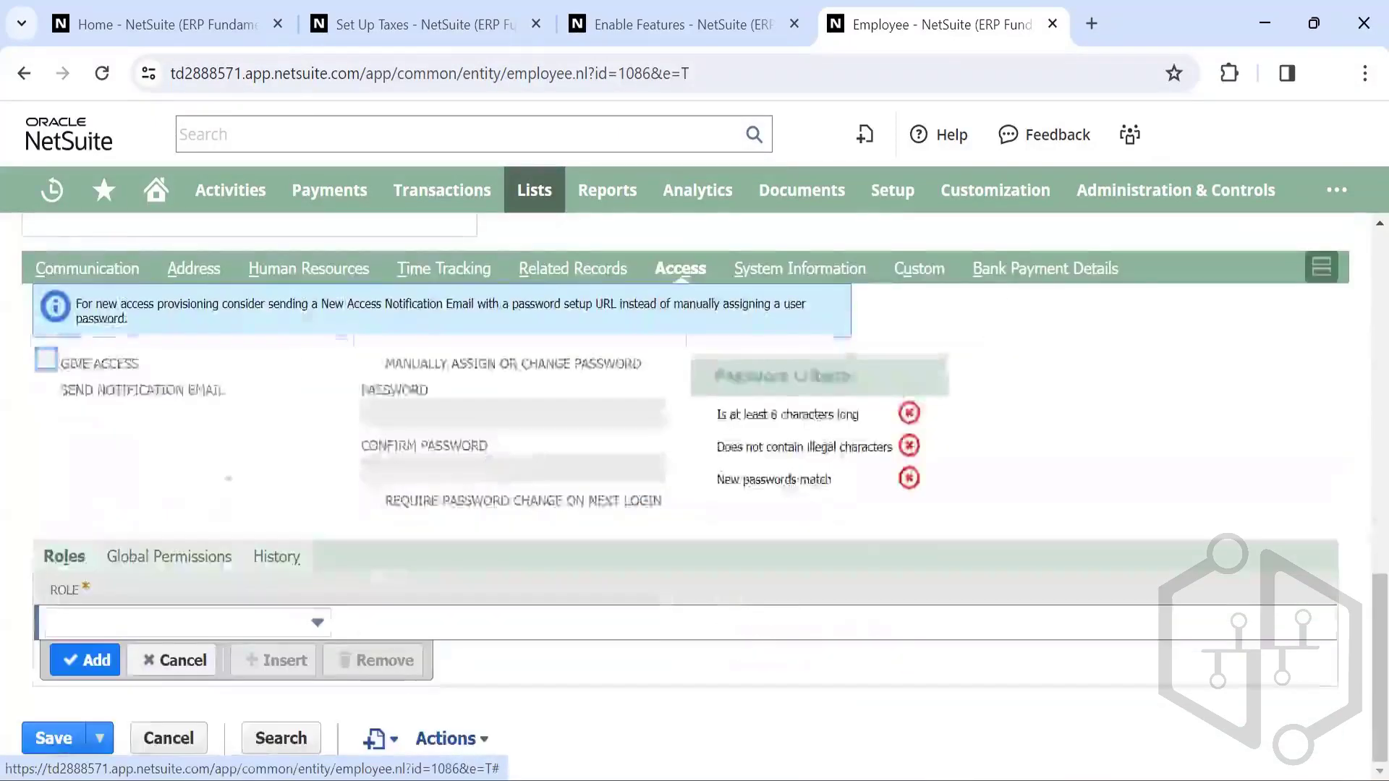
click(217, 627)
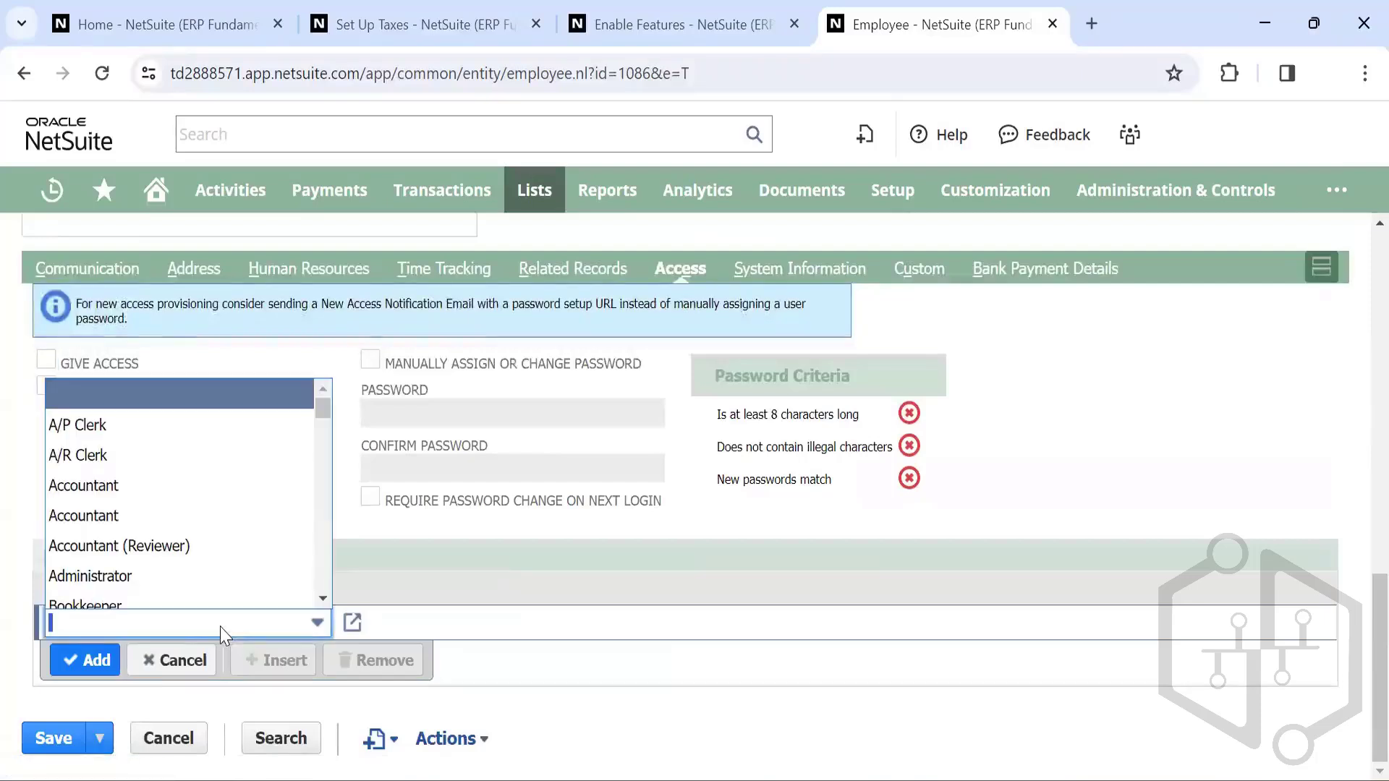
scroll(158, 481, down, 1)
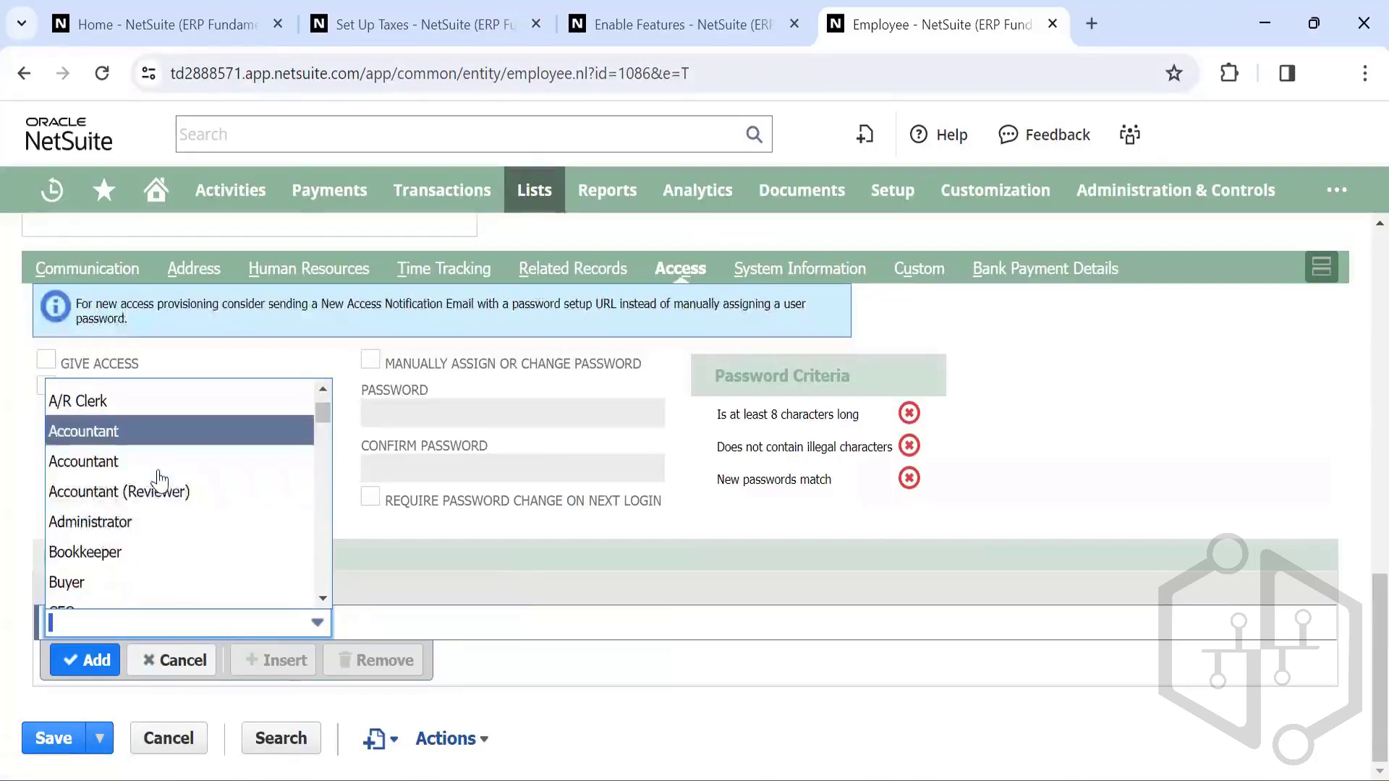
scroll(177, 495, down, 1)
scroll(177, 496, up, 2)
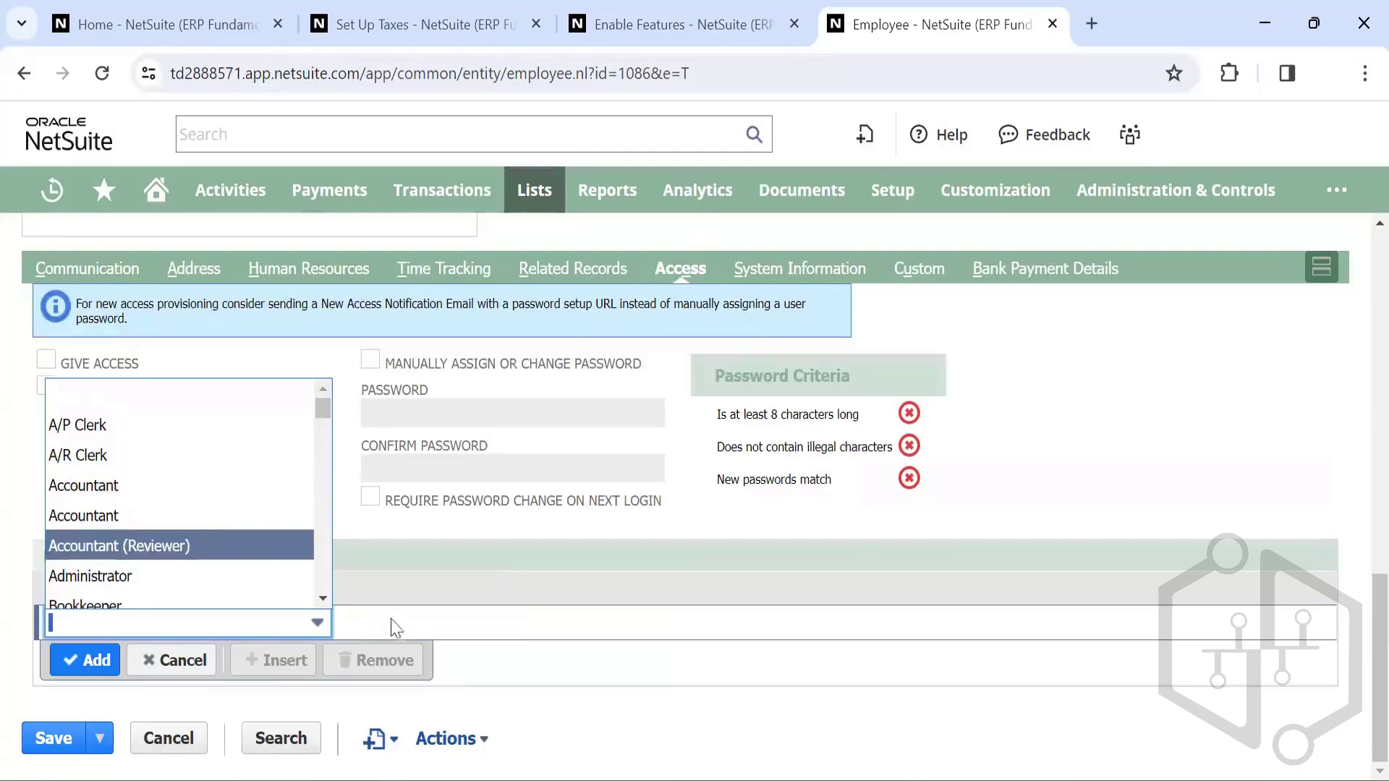
click(546, 716)
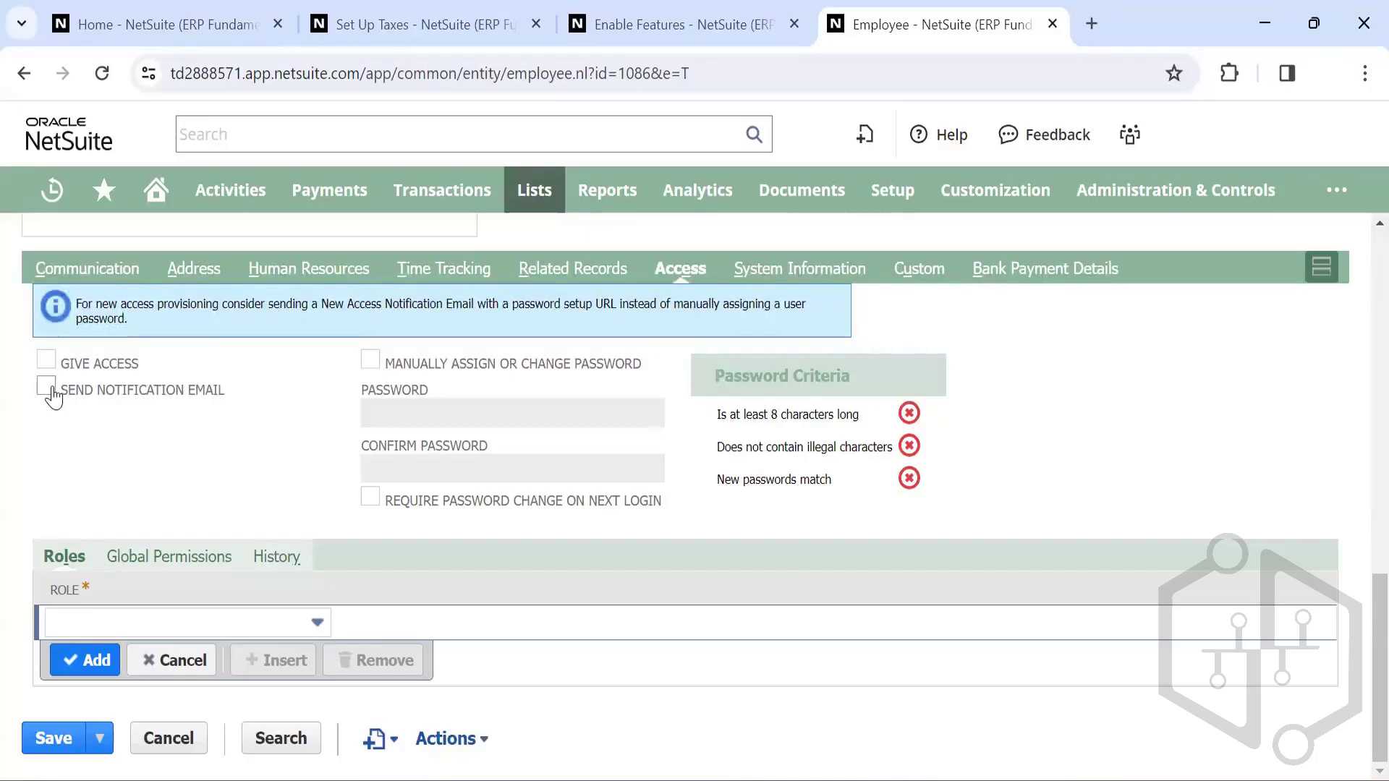
Step: Turn manual password assignment on and back off in the employee's access settings
click(372, 361)
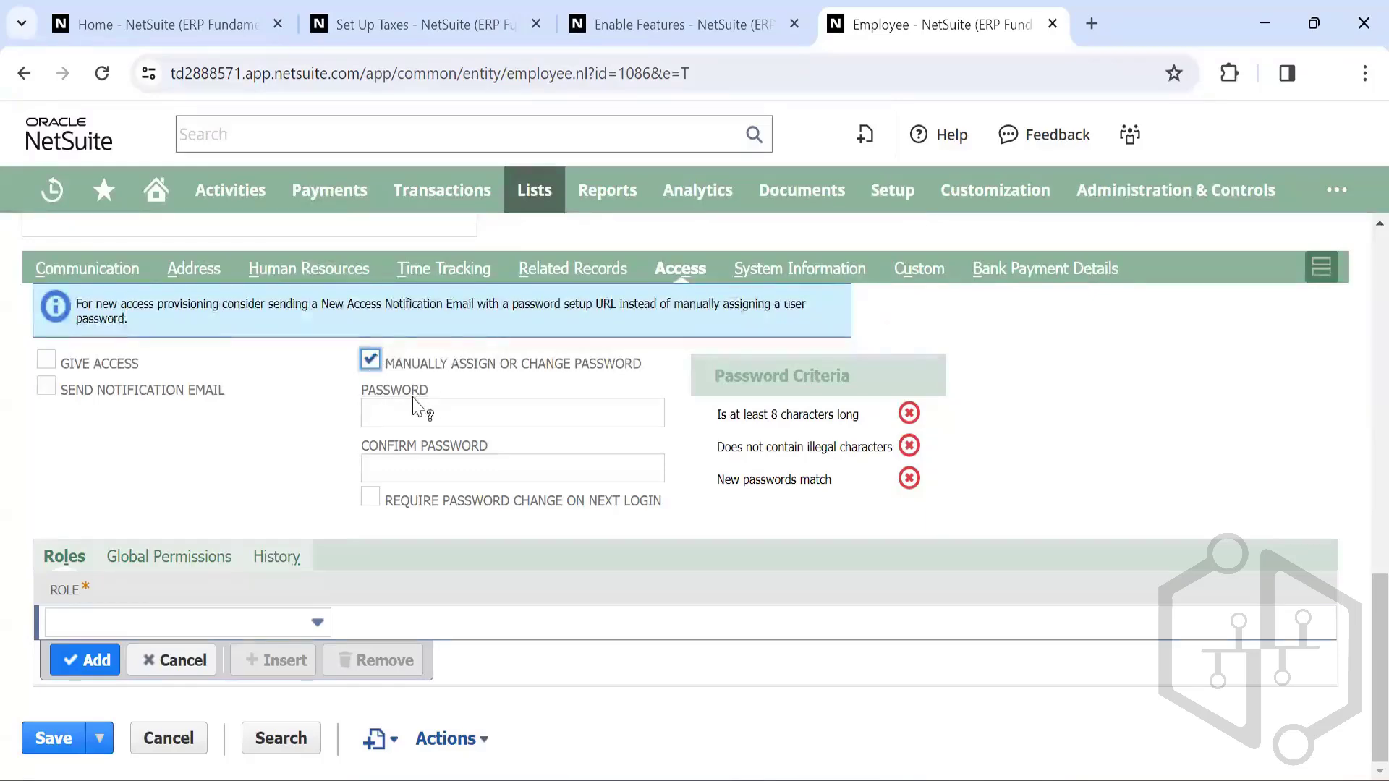
click(370, 360)
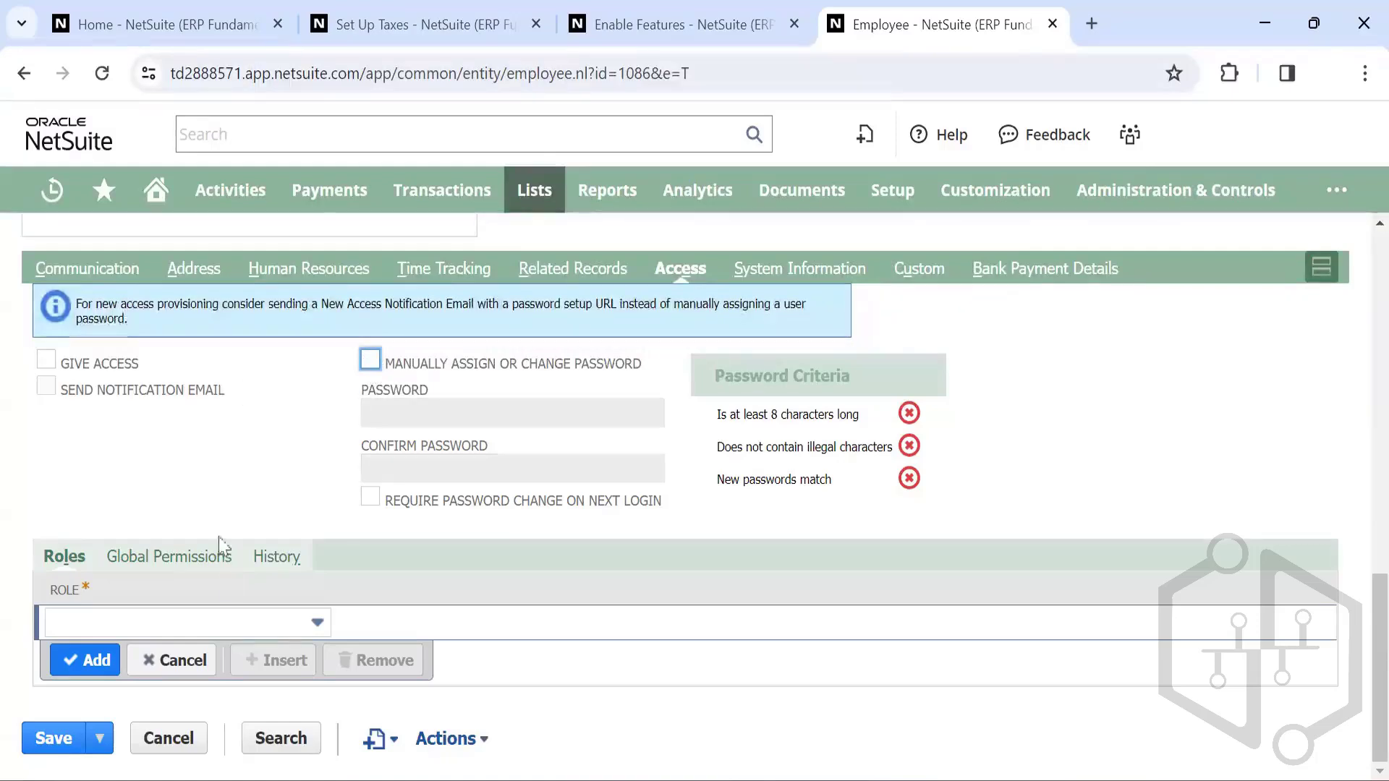
click(234, 652)
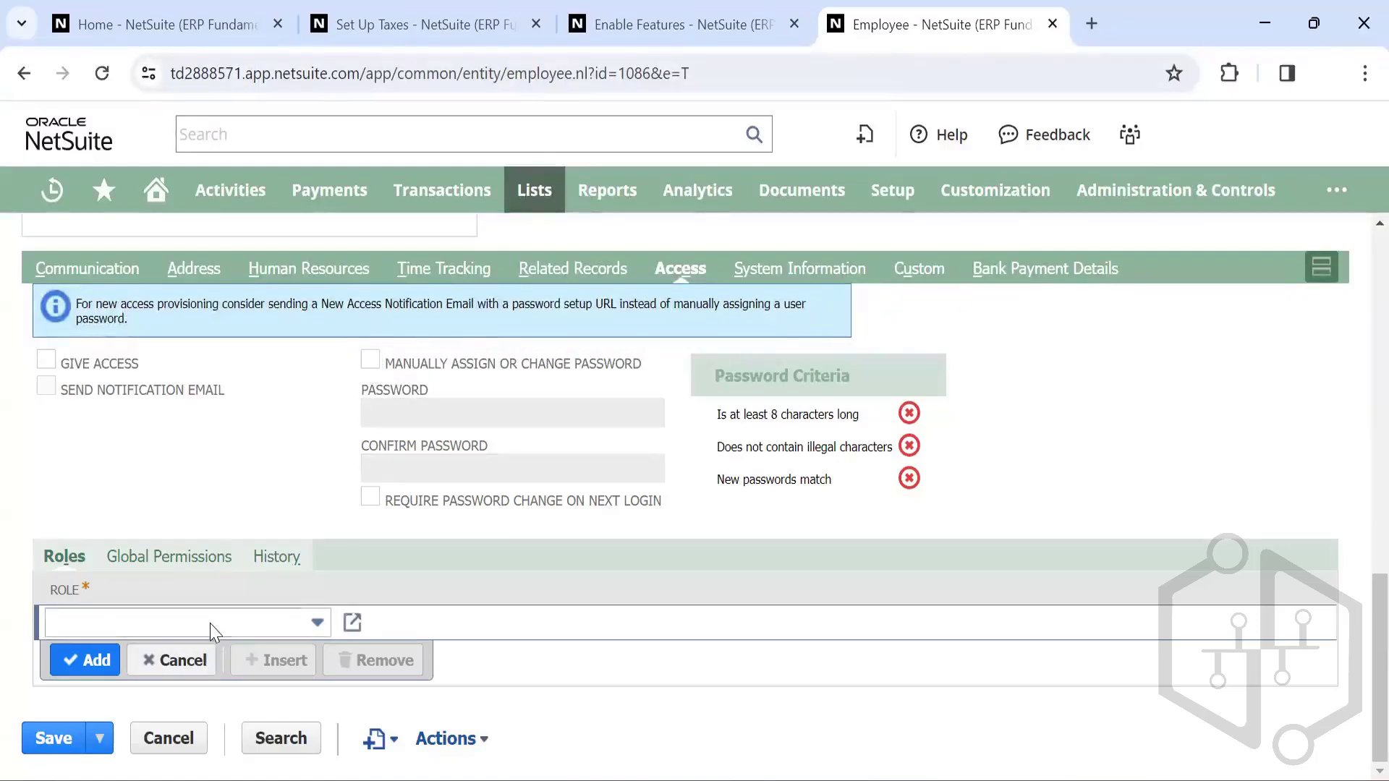
Step: Look through the available standard and custom roles and add the Administrator role to the employee
click(213, 626)
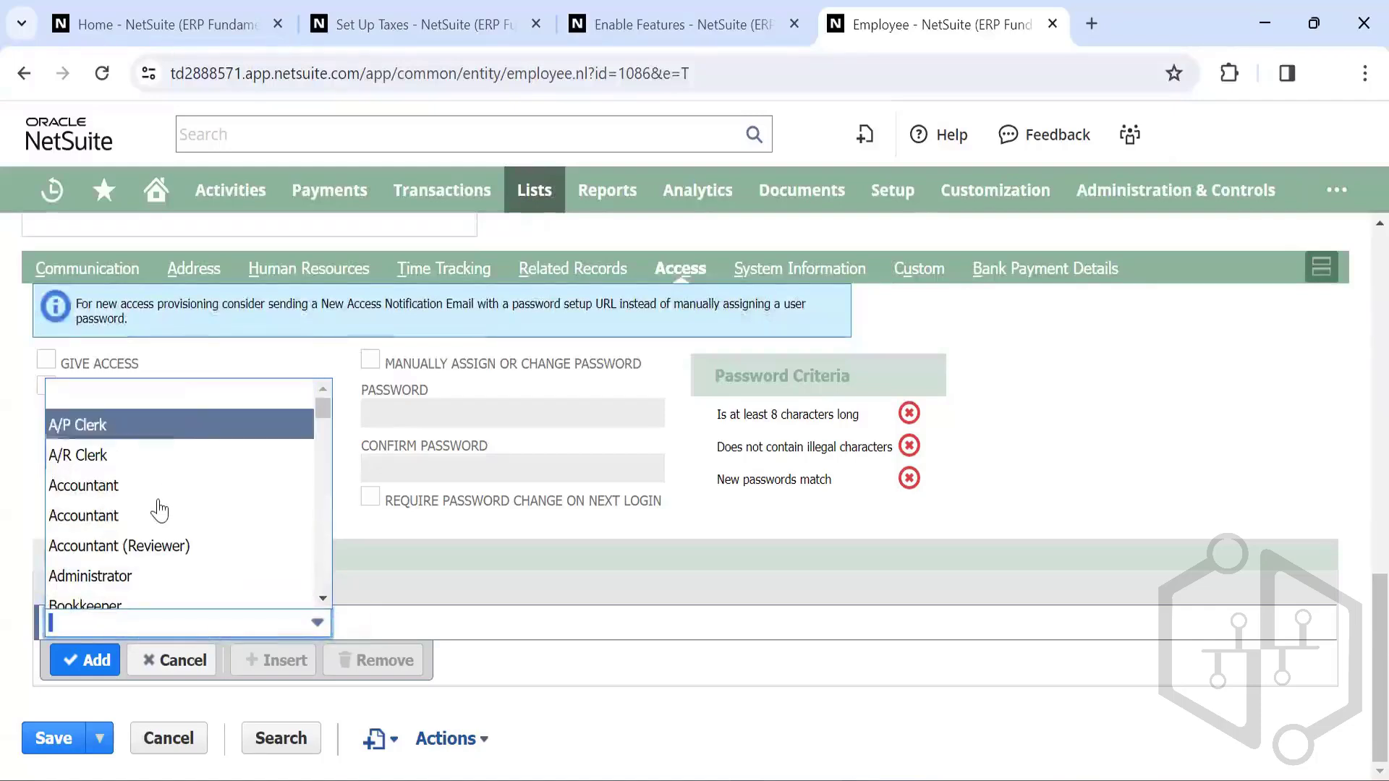
scroll(163, 517, down, 5)
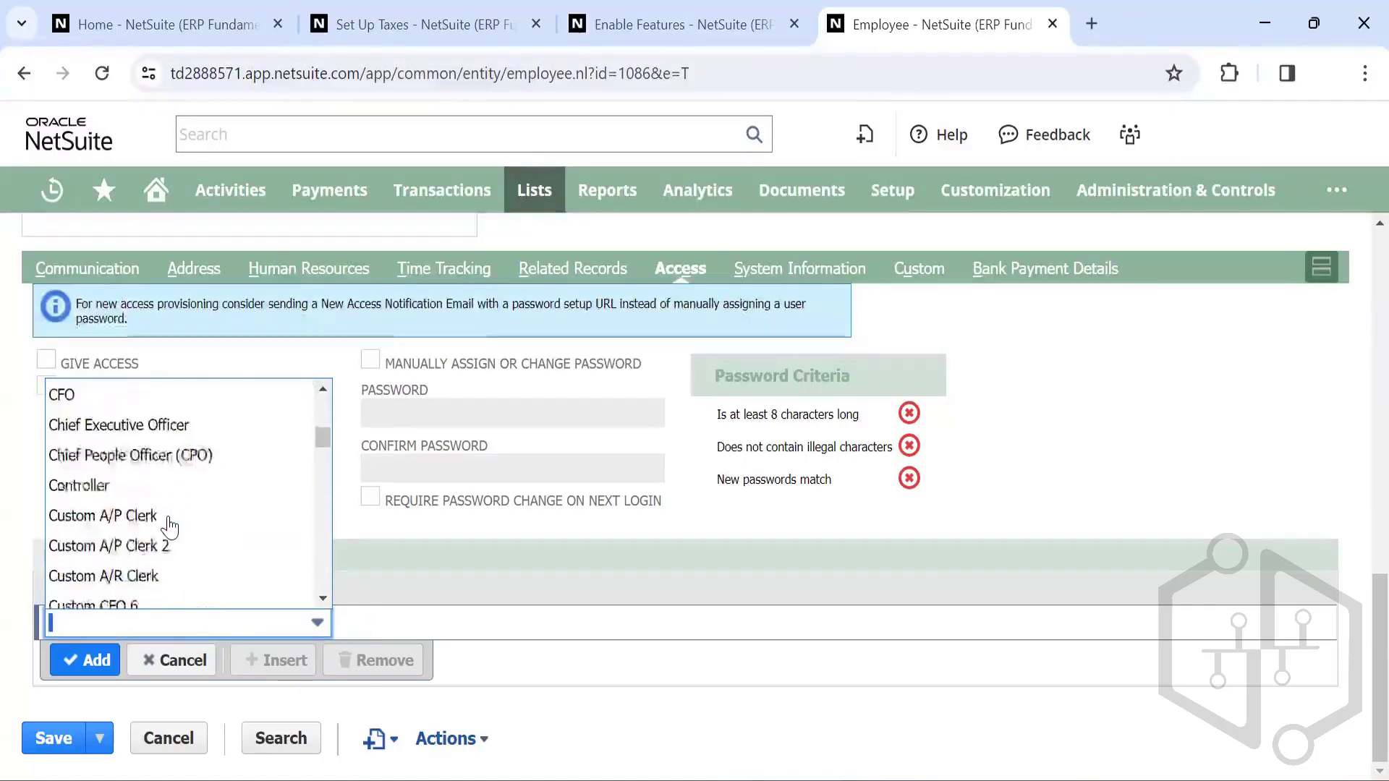
scroll(169, 525, down, 10)
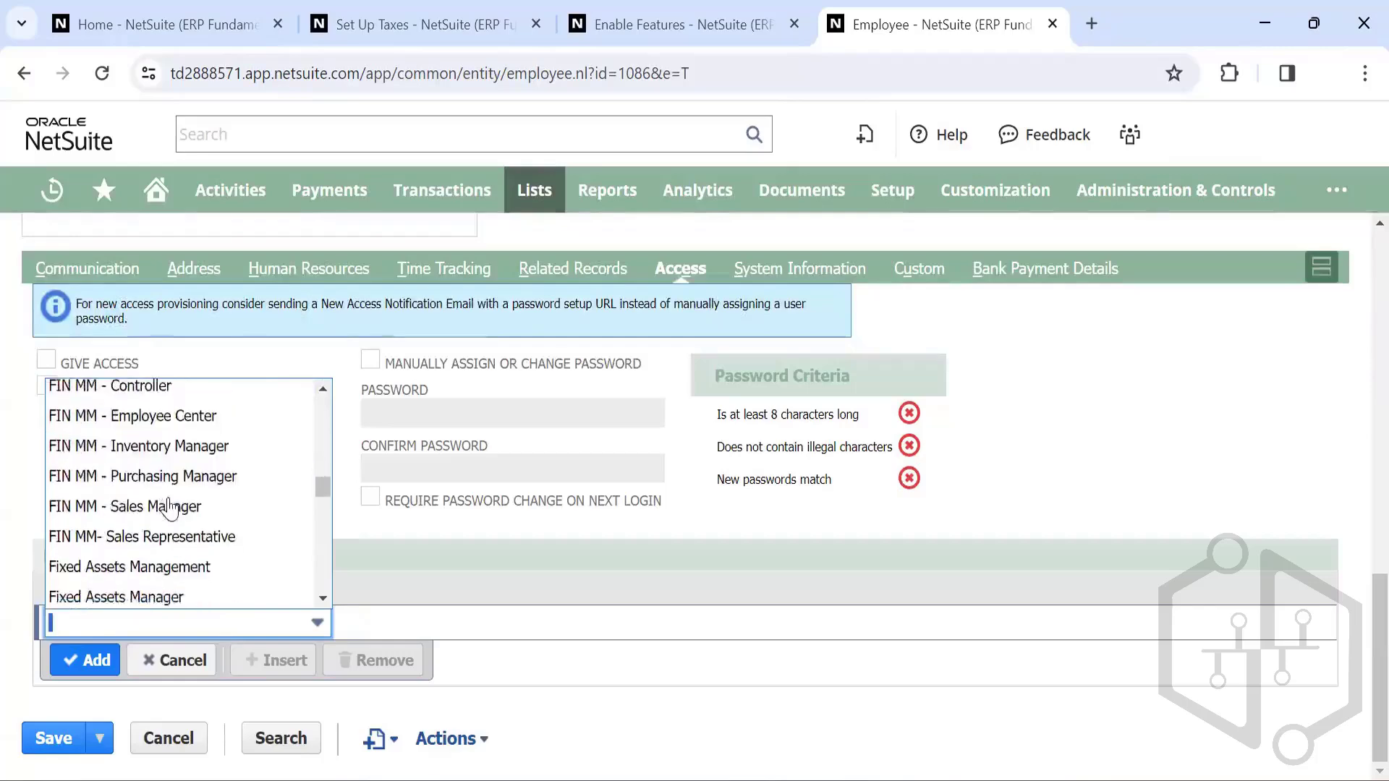
scroll(169, 509, up, 15)
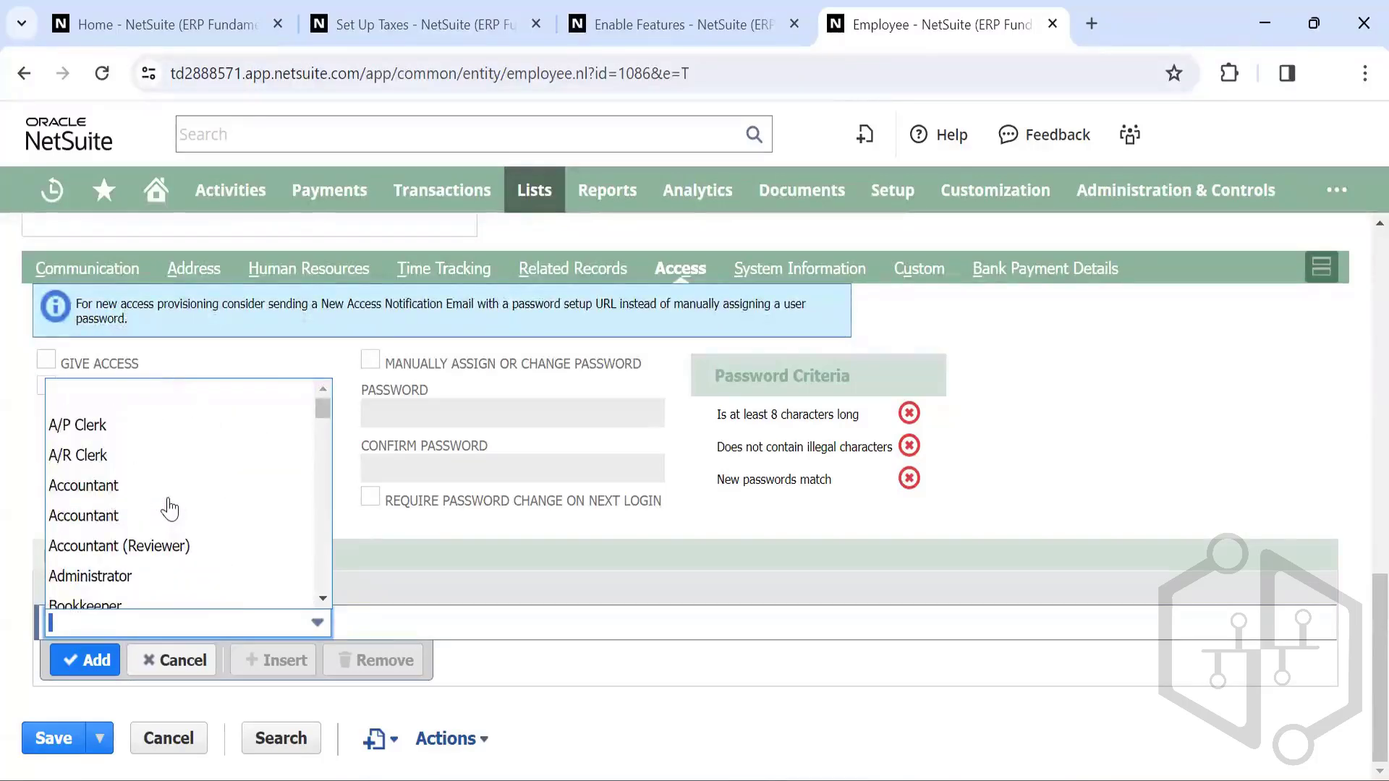
click(116, 579)
click(92, 661)
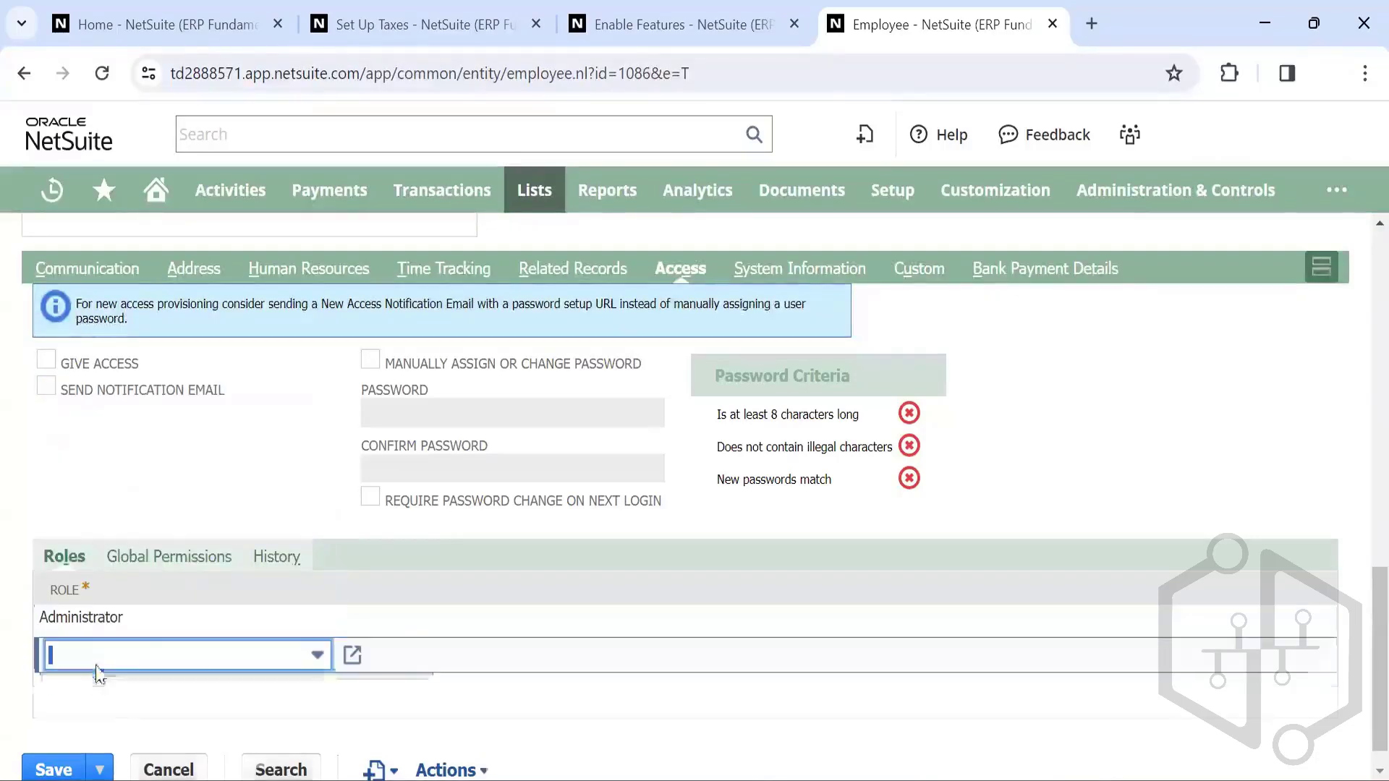
Step: Add Accountant as a second role for the employee and list the roles for another entry
click(94, 624)
click(98, 522)
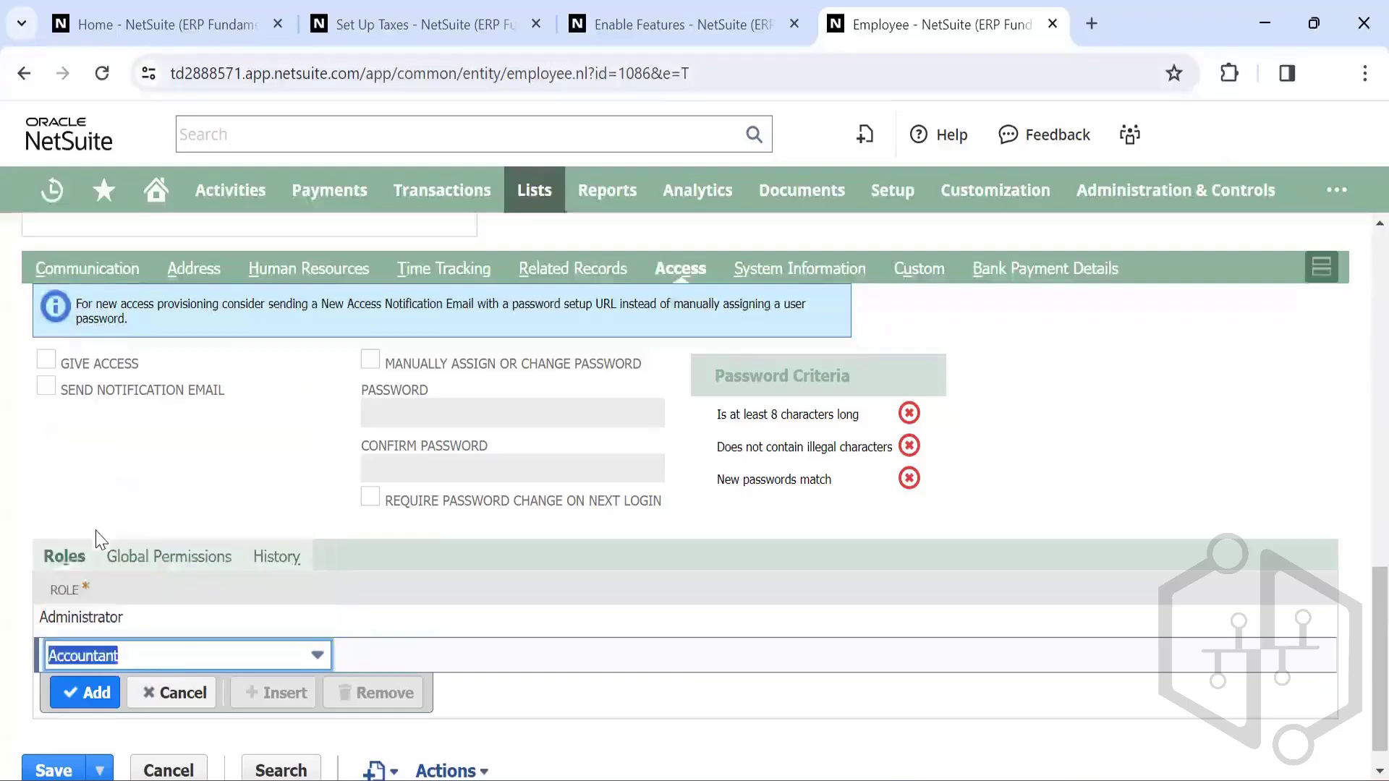
click(87, 702)
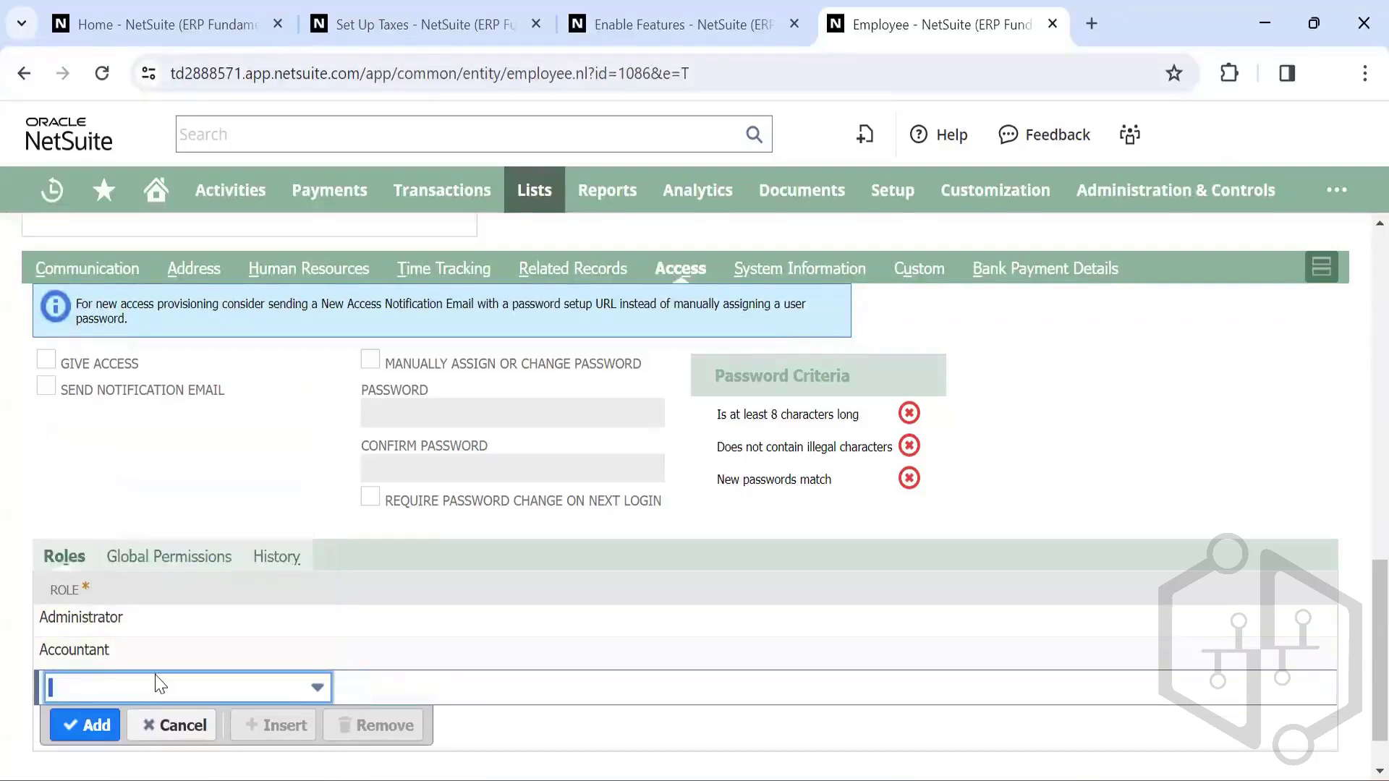
click(184, 691)
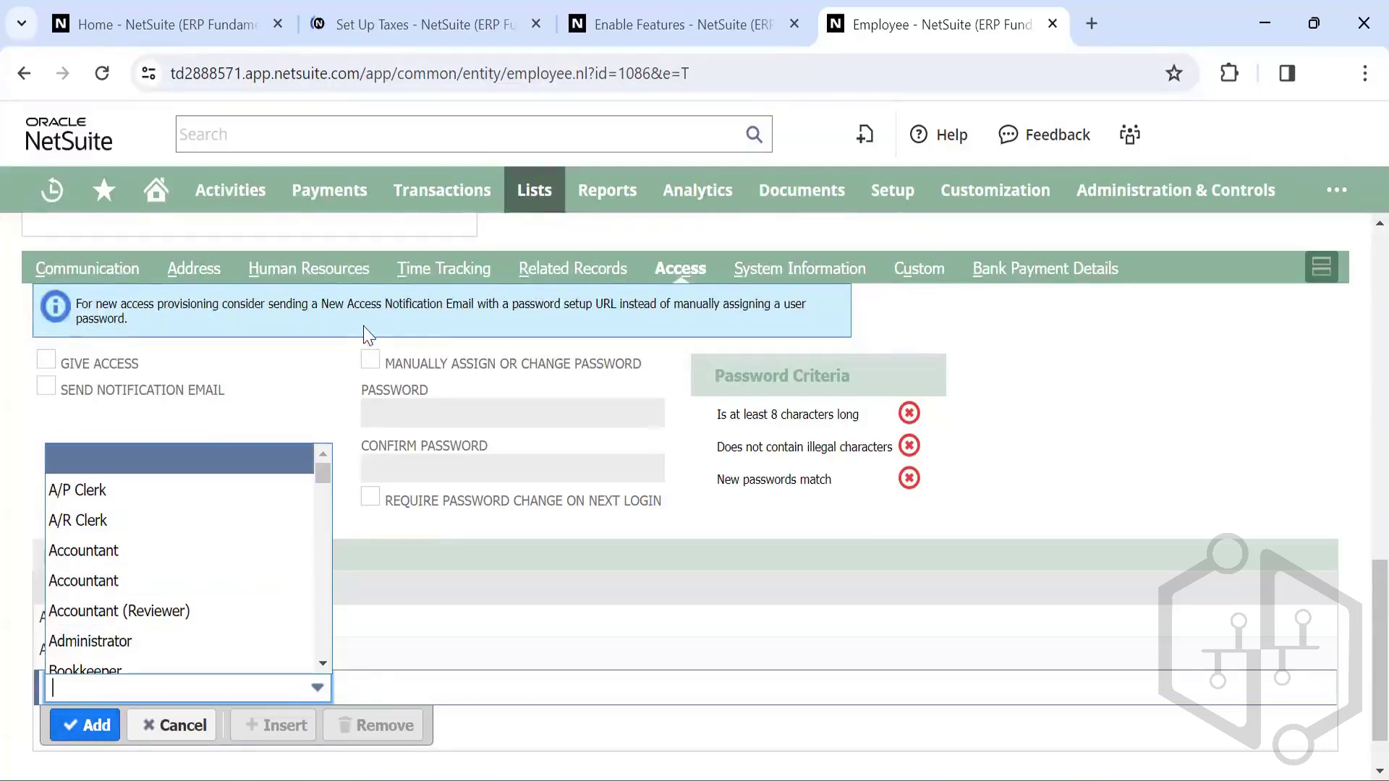
Step: Open the Login Audit Trail search from the user management options in a new browser tab
mouse_move(1186, 148)
scroll(281, 373, up, 10)
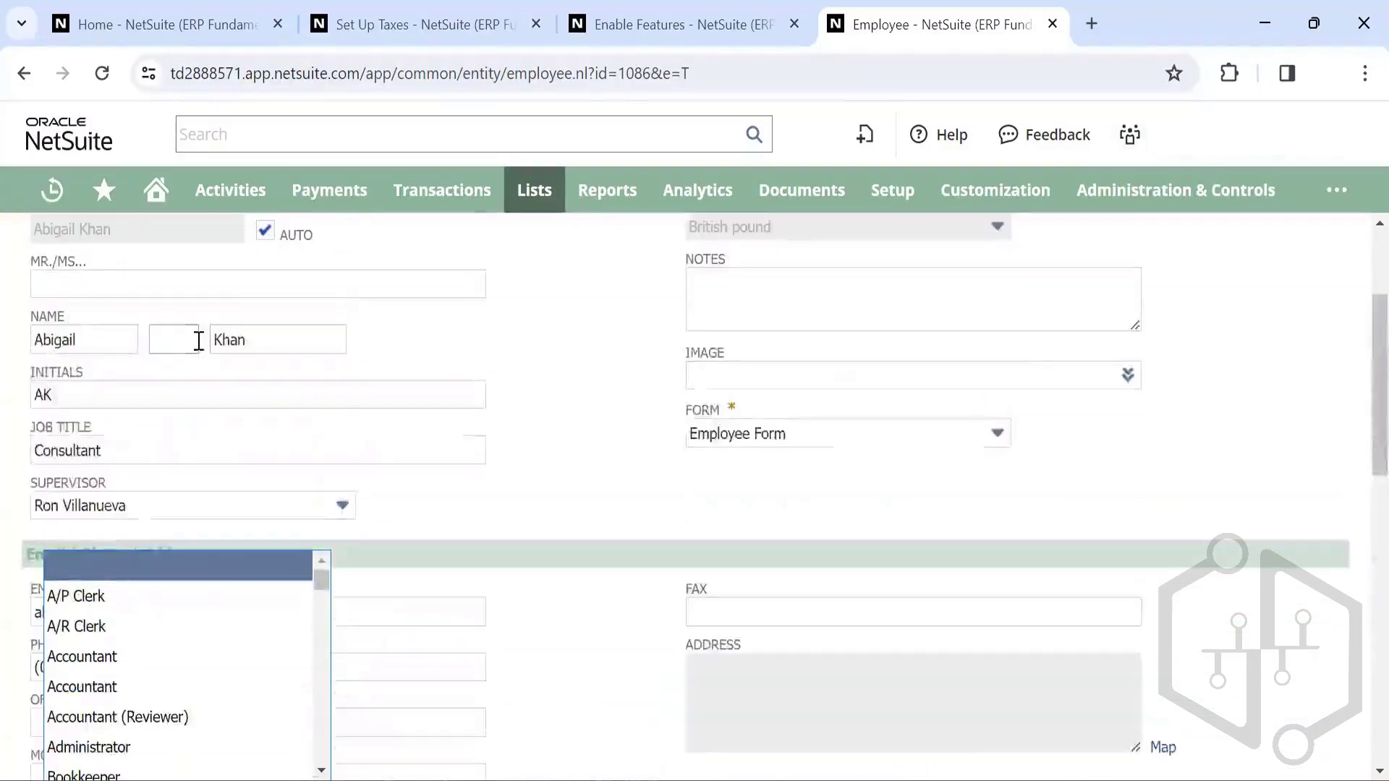
mouse_move(885, 193)
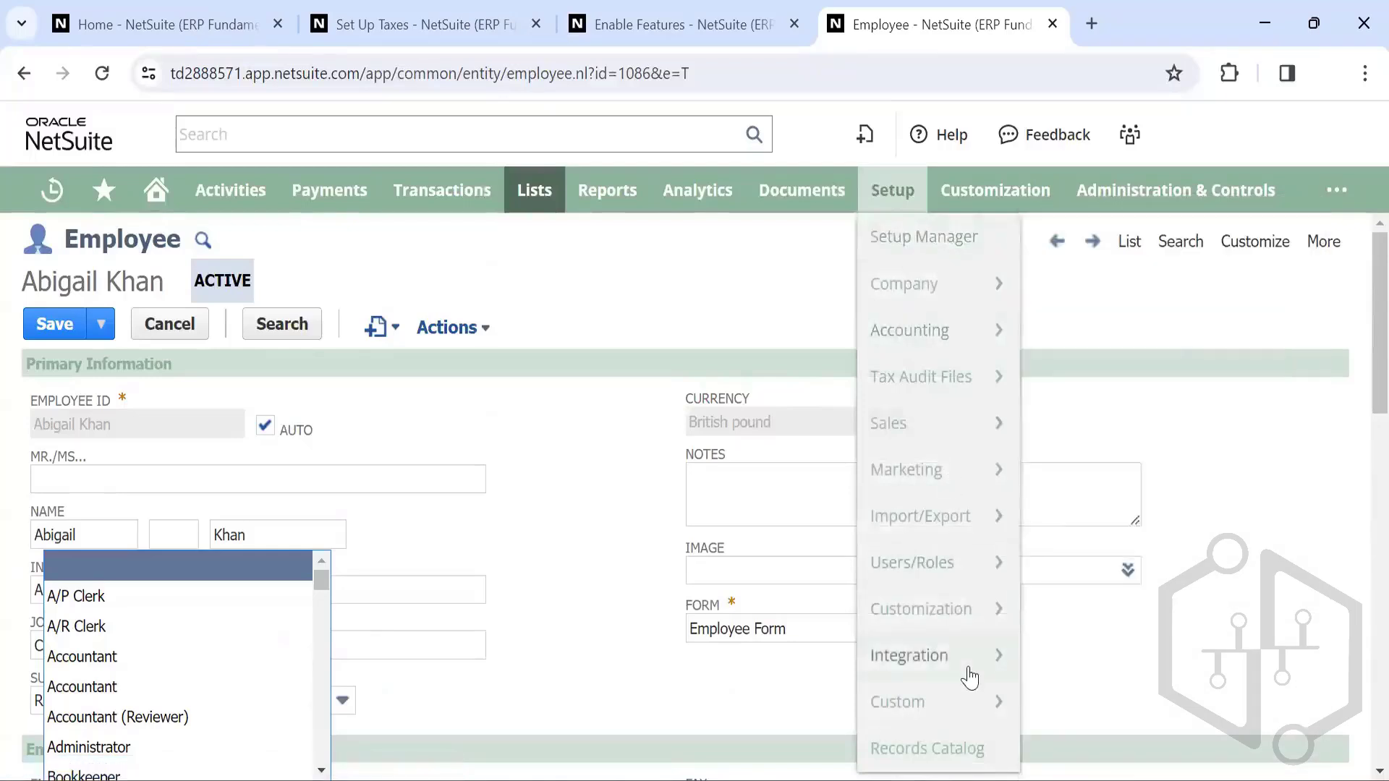
mouse_move(924, 604)
mouse_move(933, 572)
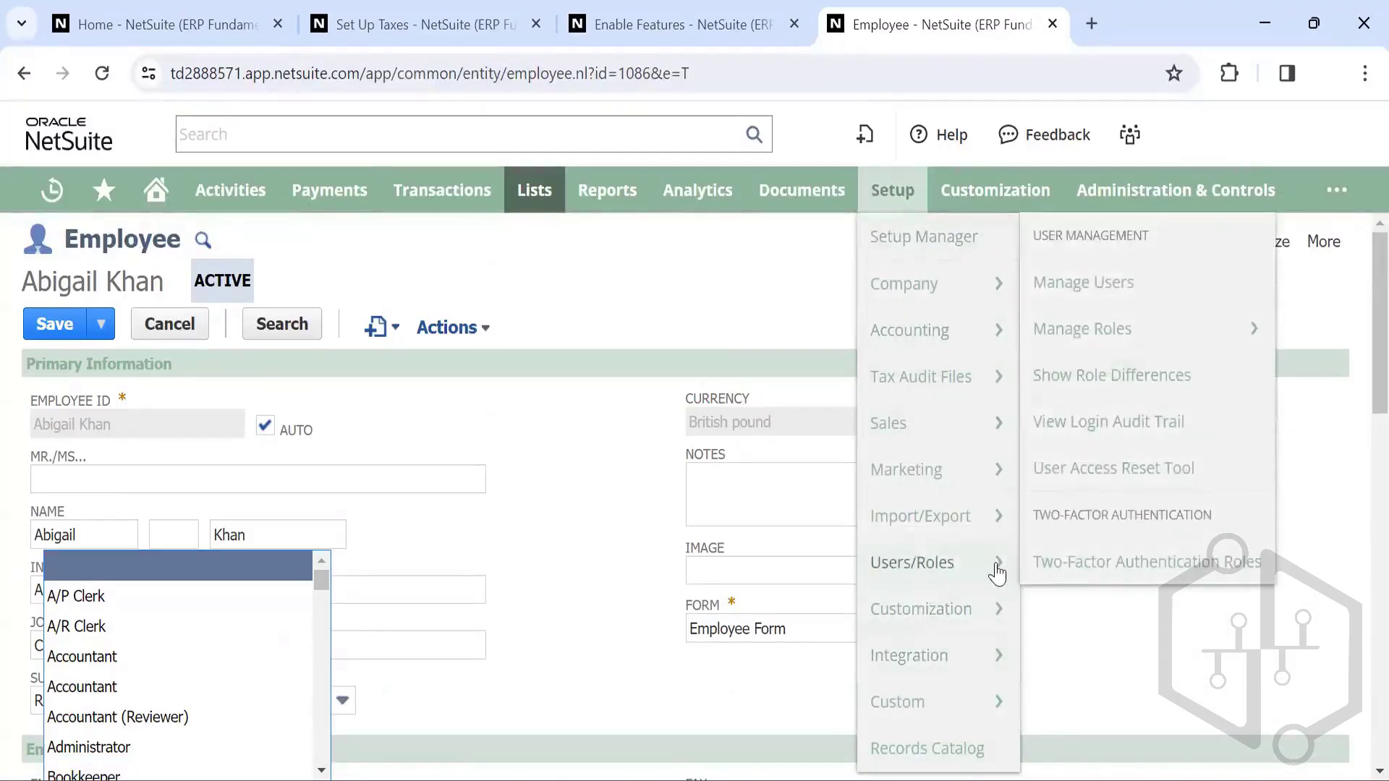
mouse_move(1079, 340)
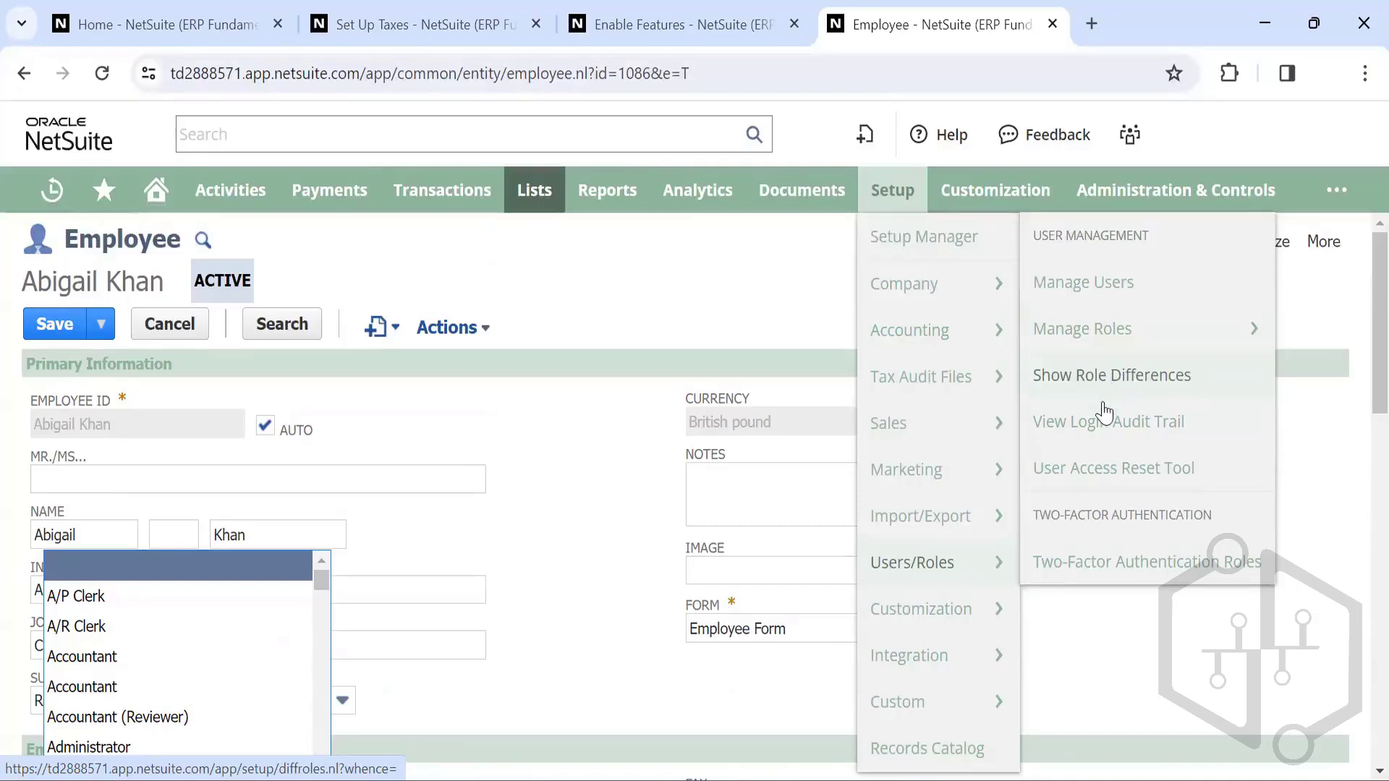
right_click(1135, 431)
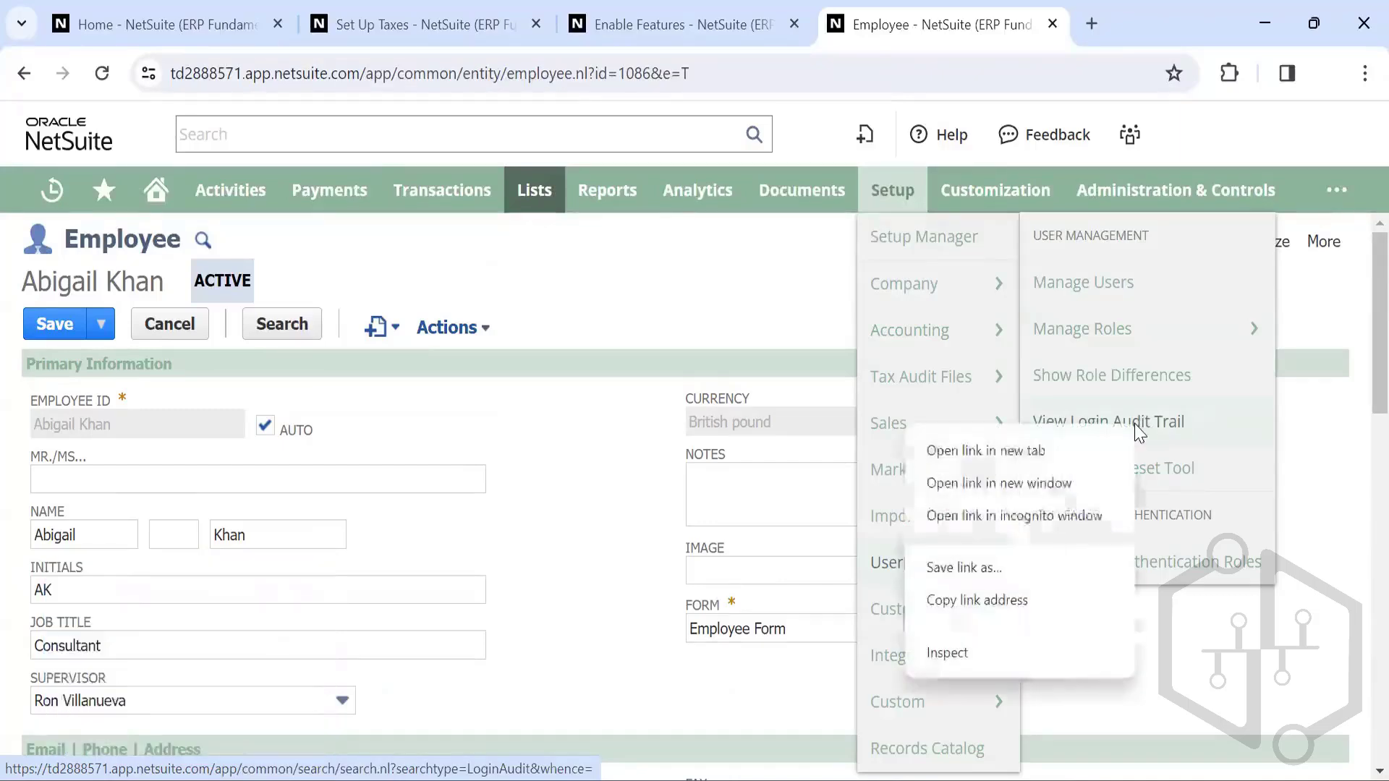
click(1037, 446)
click(1018, 18)
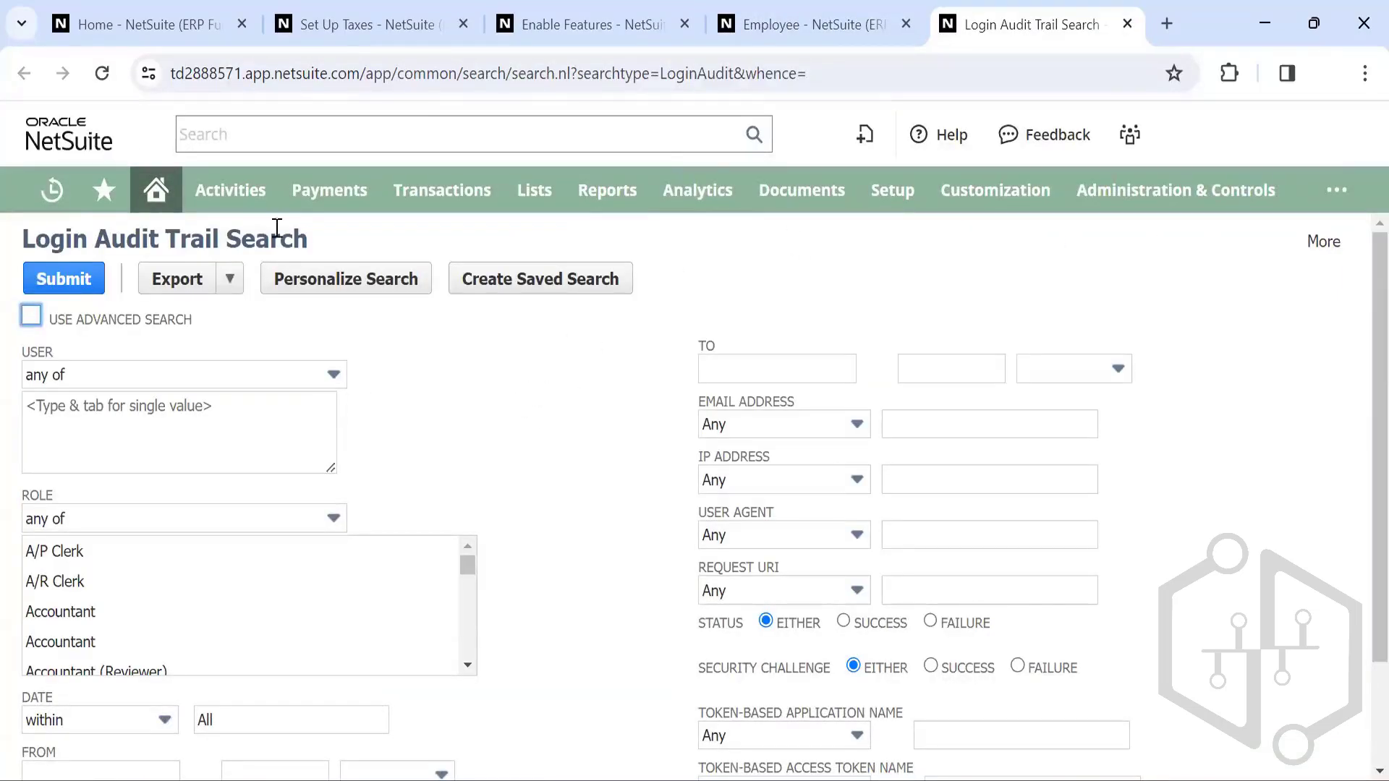
Step: Run the login audit trail search without criteria, dismiss the Analytics Warehouse promotion and examine the login entries with the filters expanded
click(70, 277)
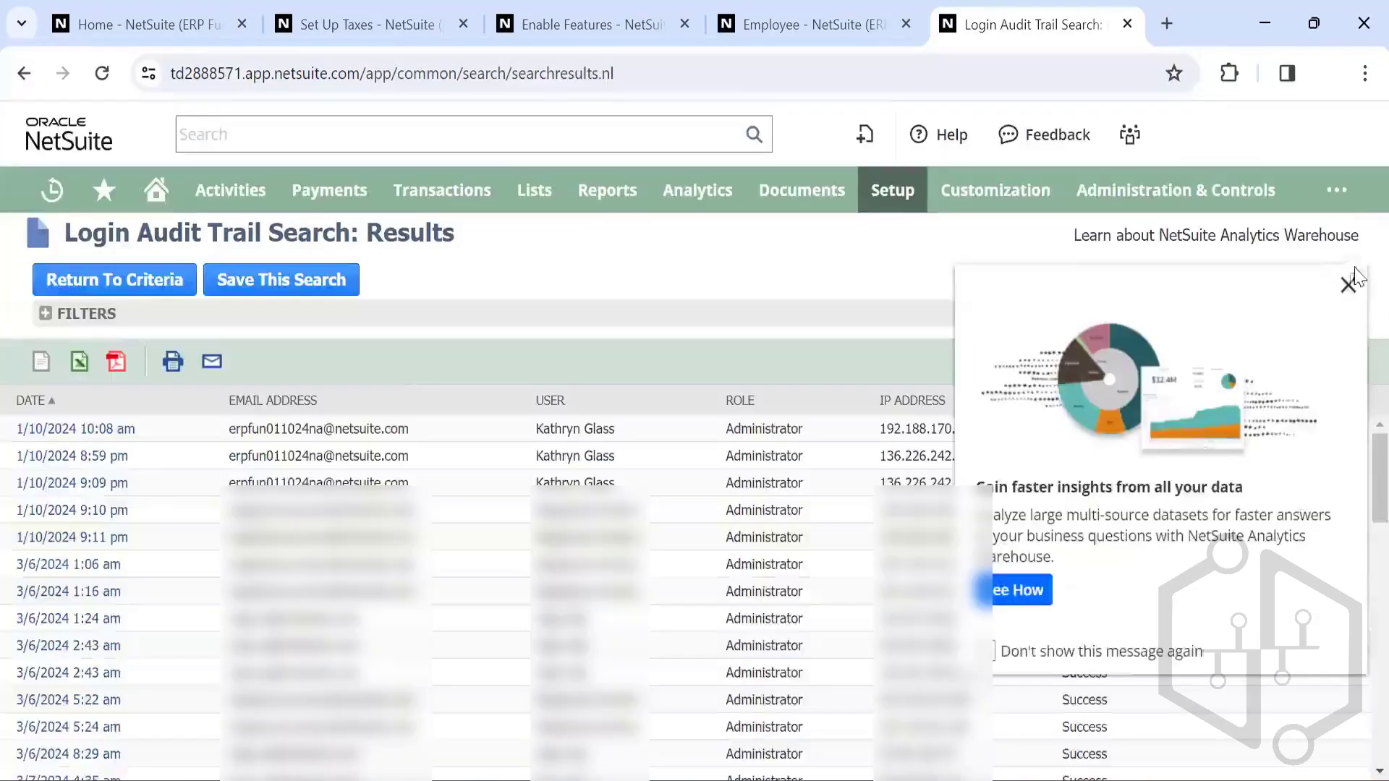
click(1346, 282)
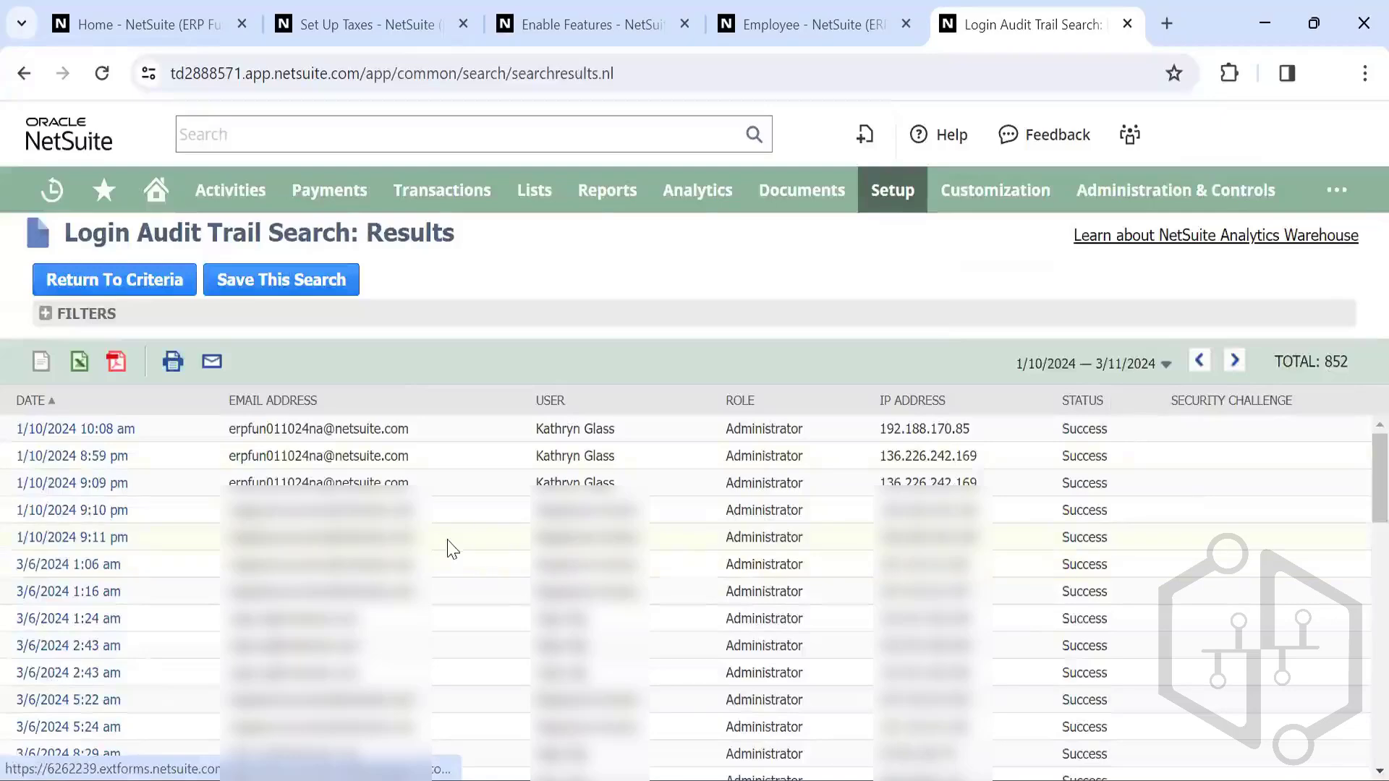
scroll(270, 569, down, 1)
scroll(269, 569, up, 1)
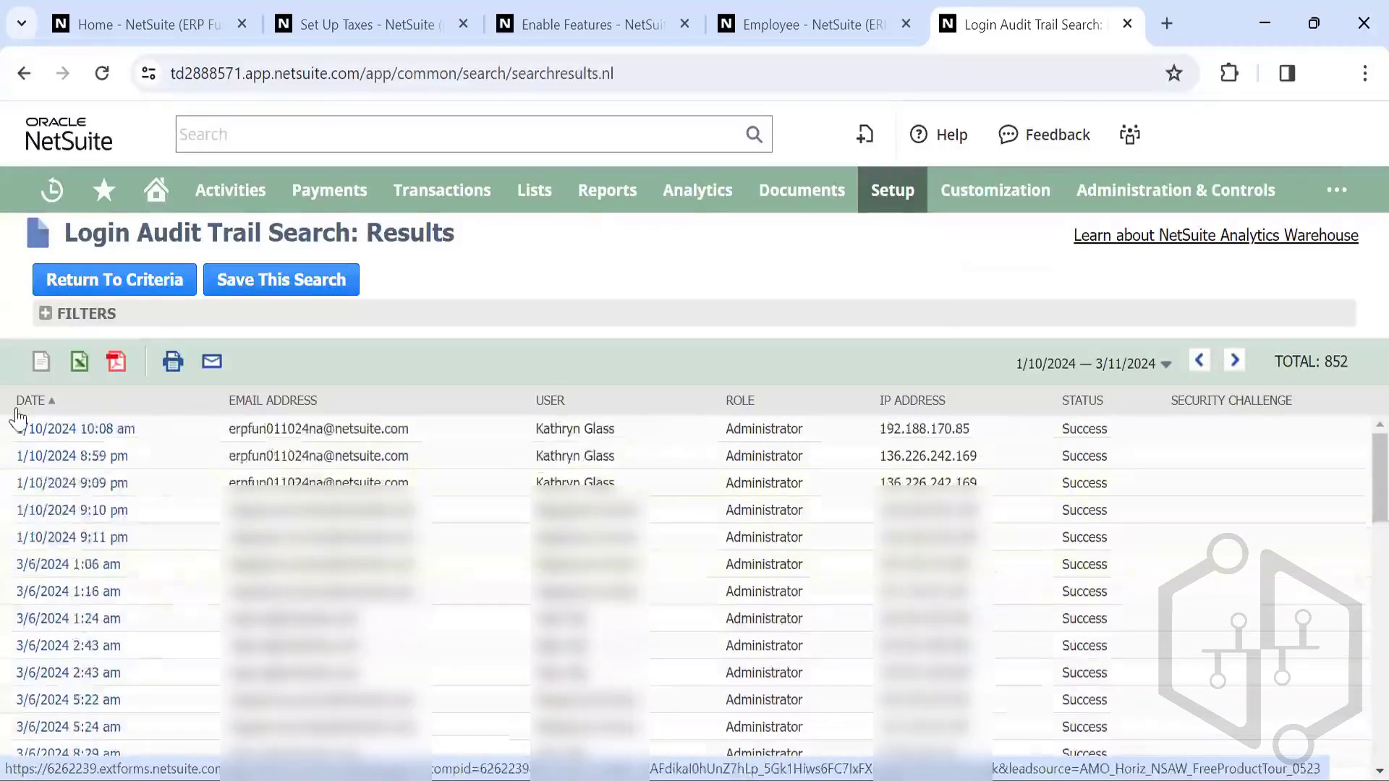
click(45, 314)
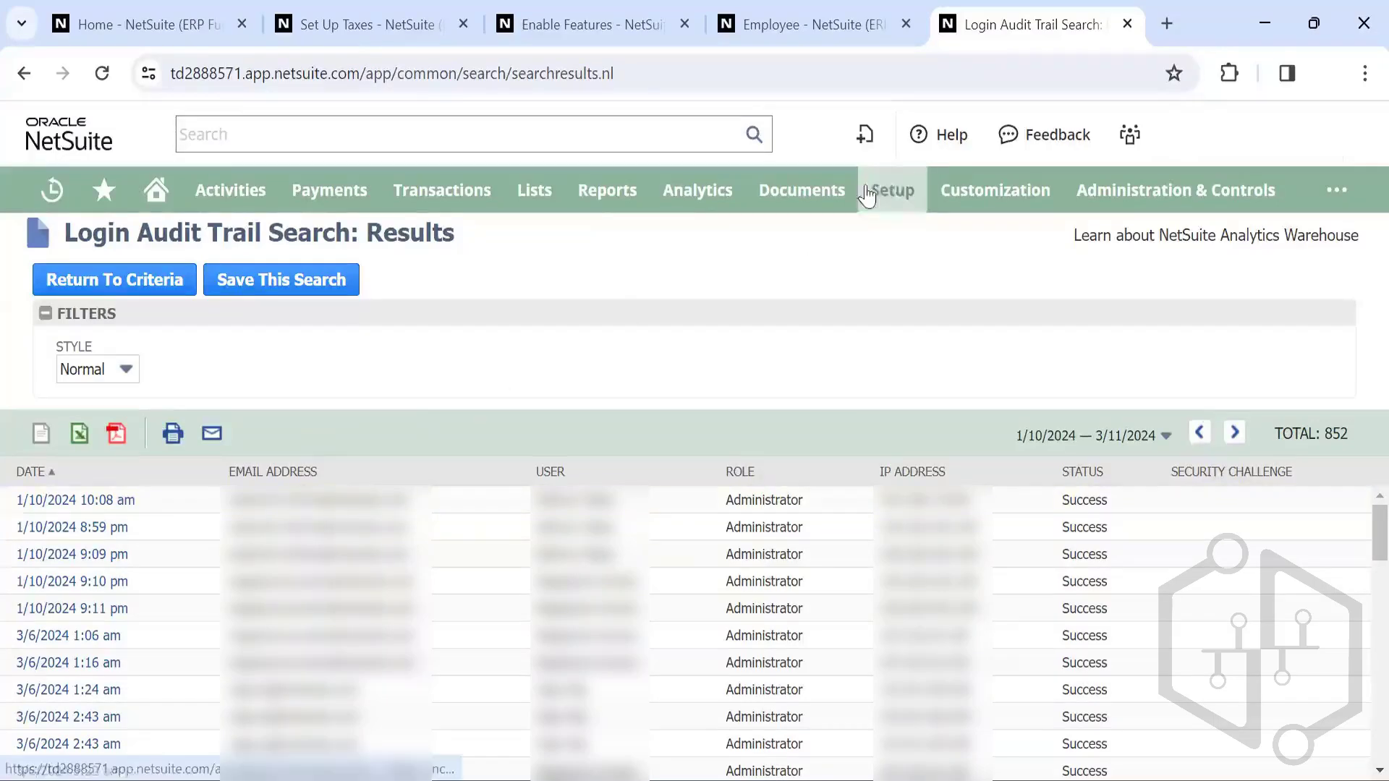
mouse_move(933, 516)
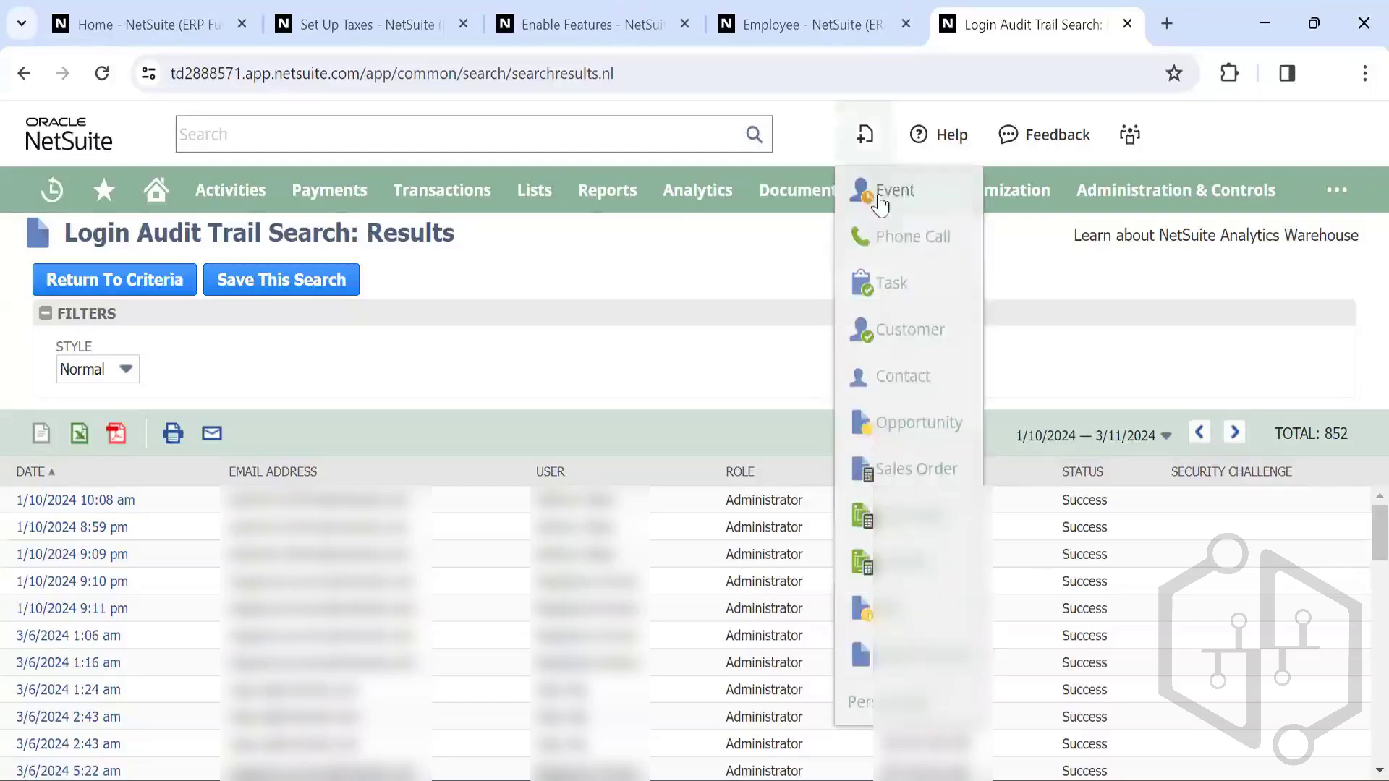
Step: Look through the remaining setup options, including user management, and the document options for files and templates
mouse_move(891, 194)
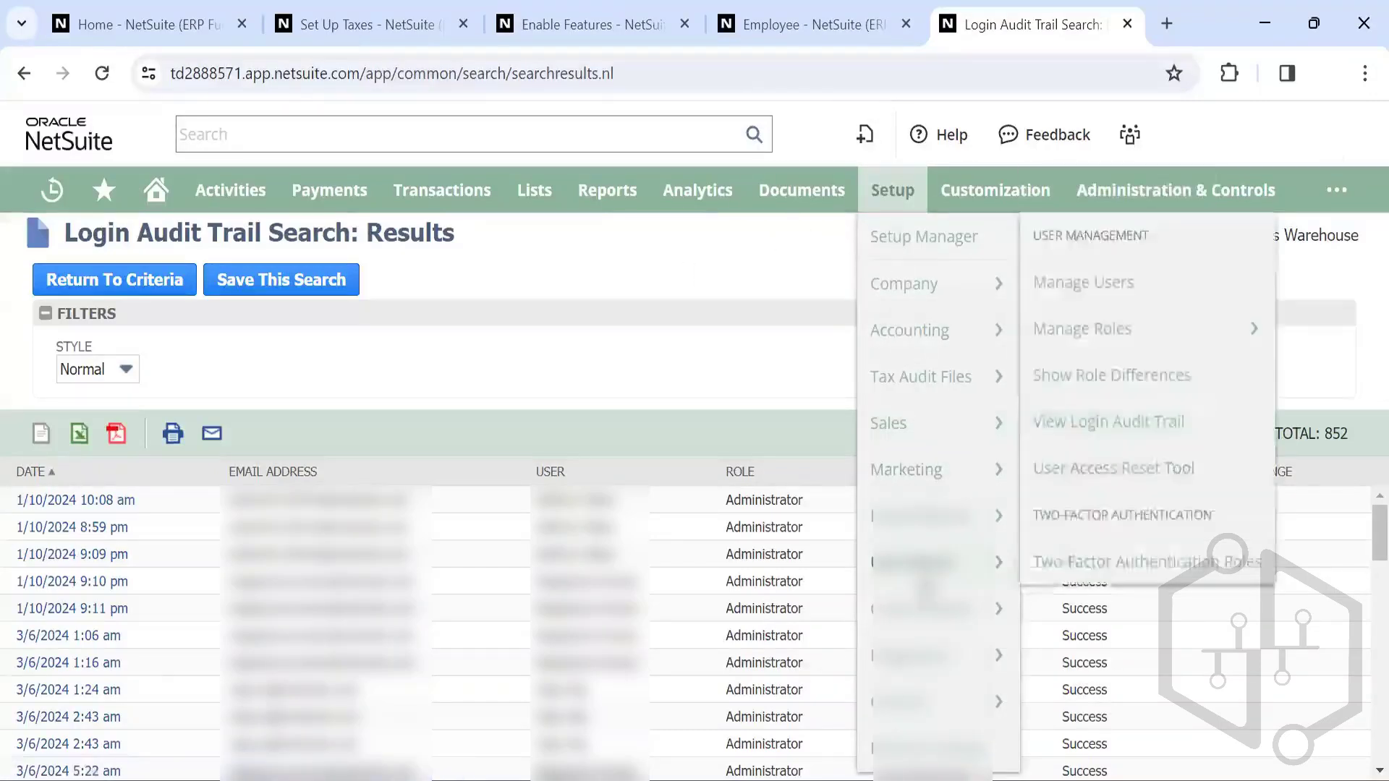
mouse_move(925, 515)
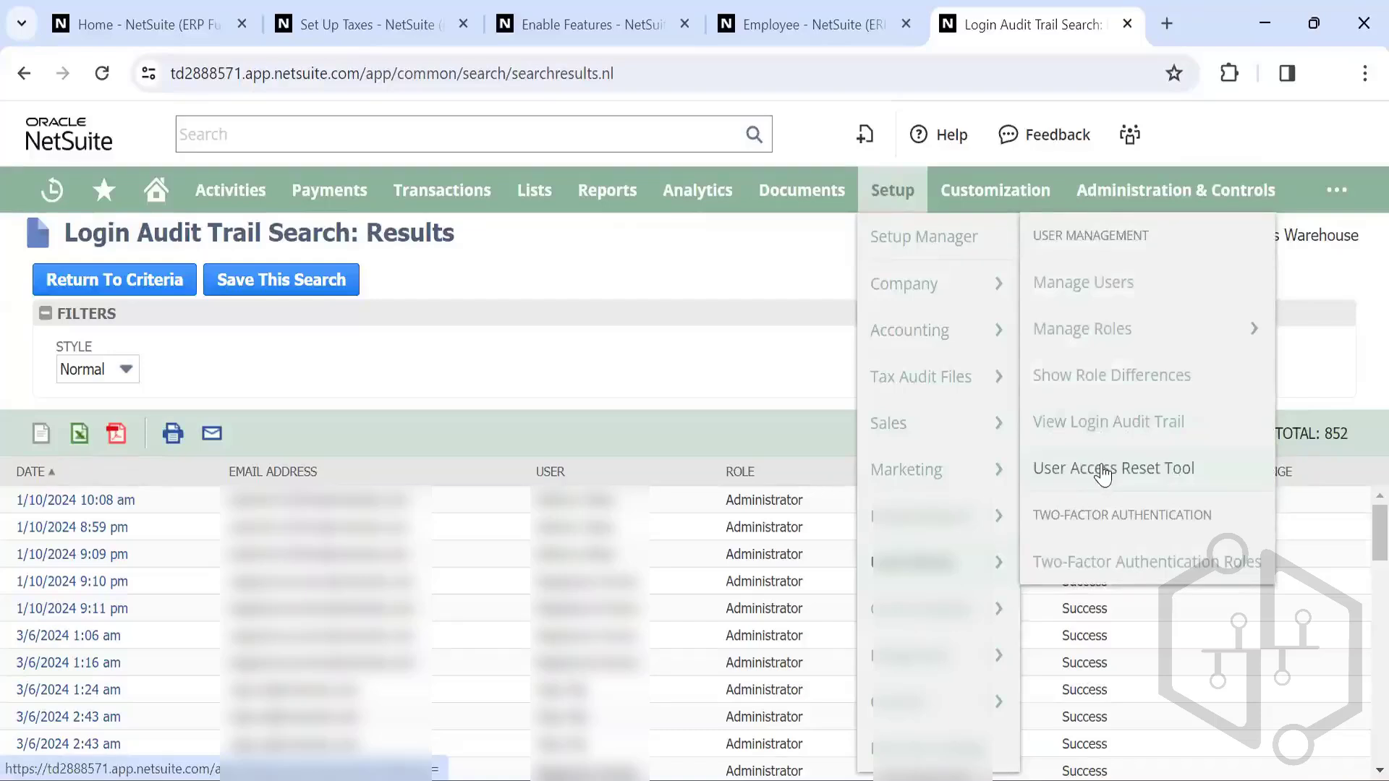
mouse_move(935, 614)
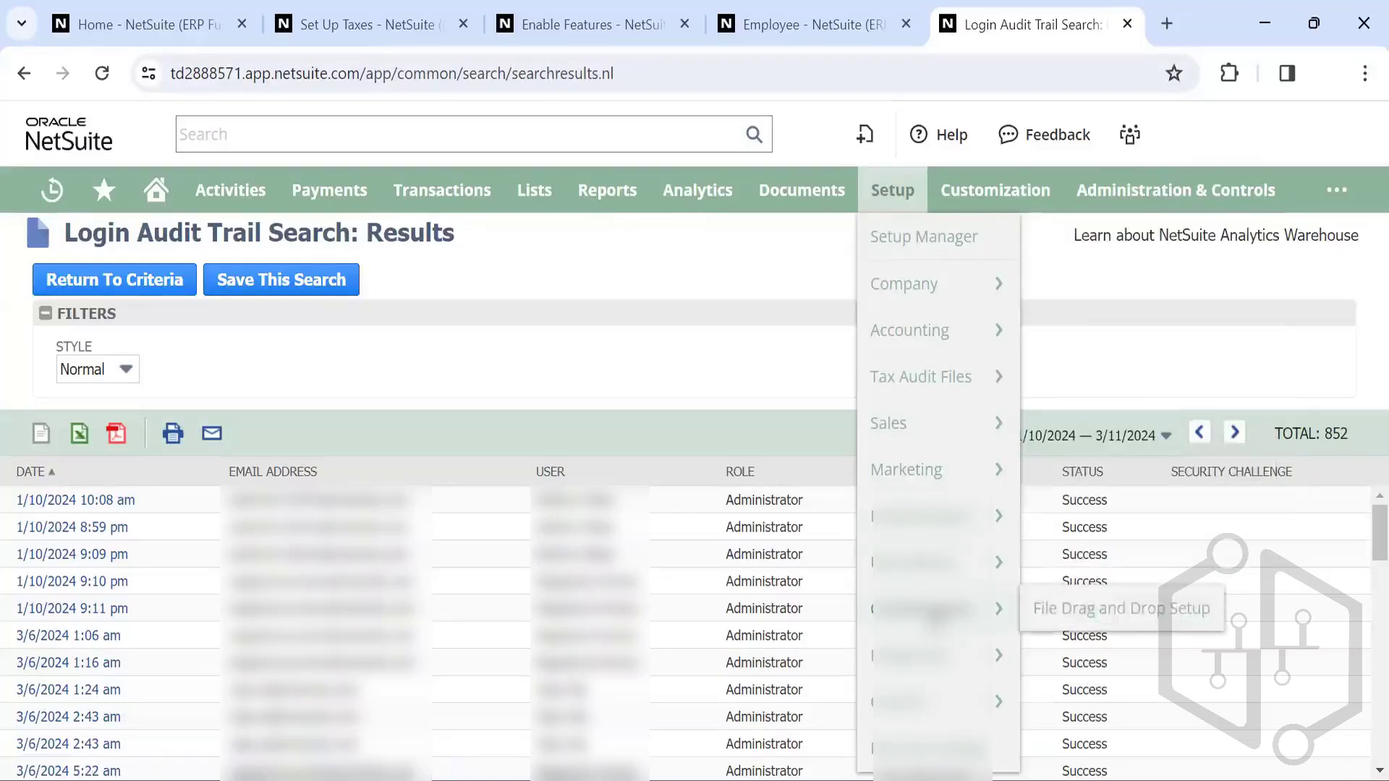
mouse_move(926, 655)
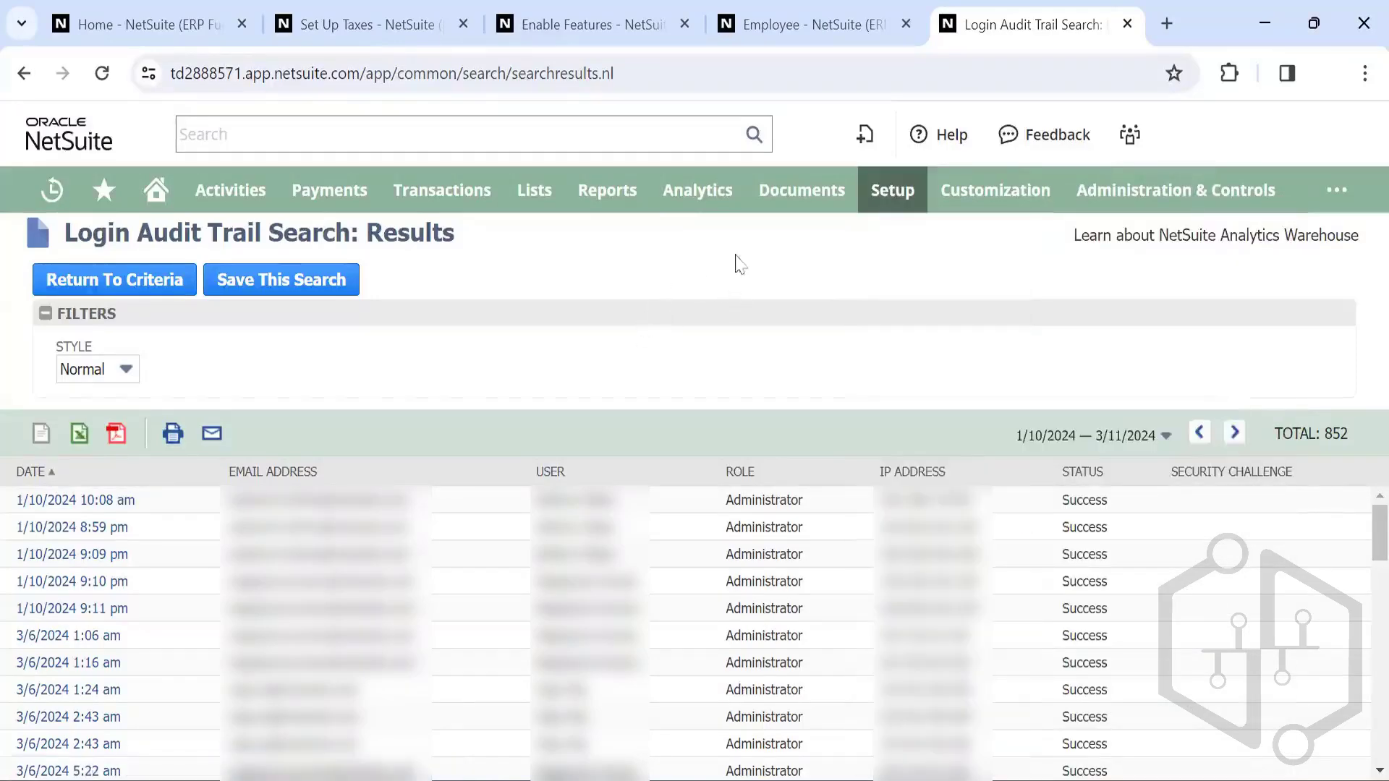
mouse_move(797, 203)
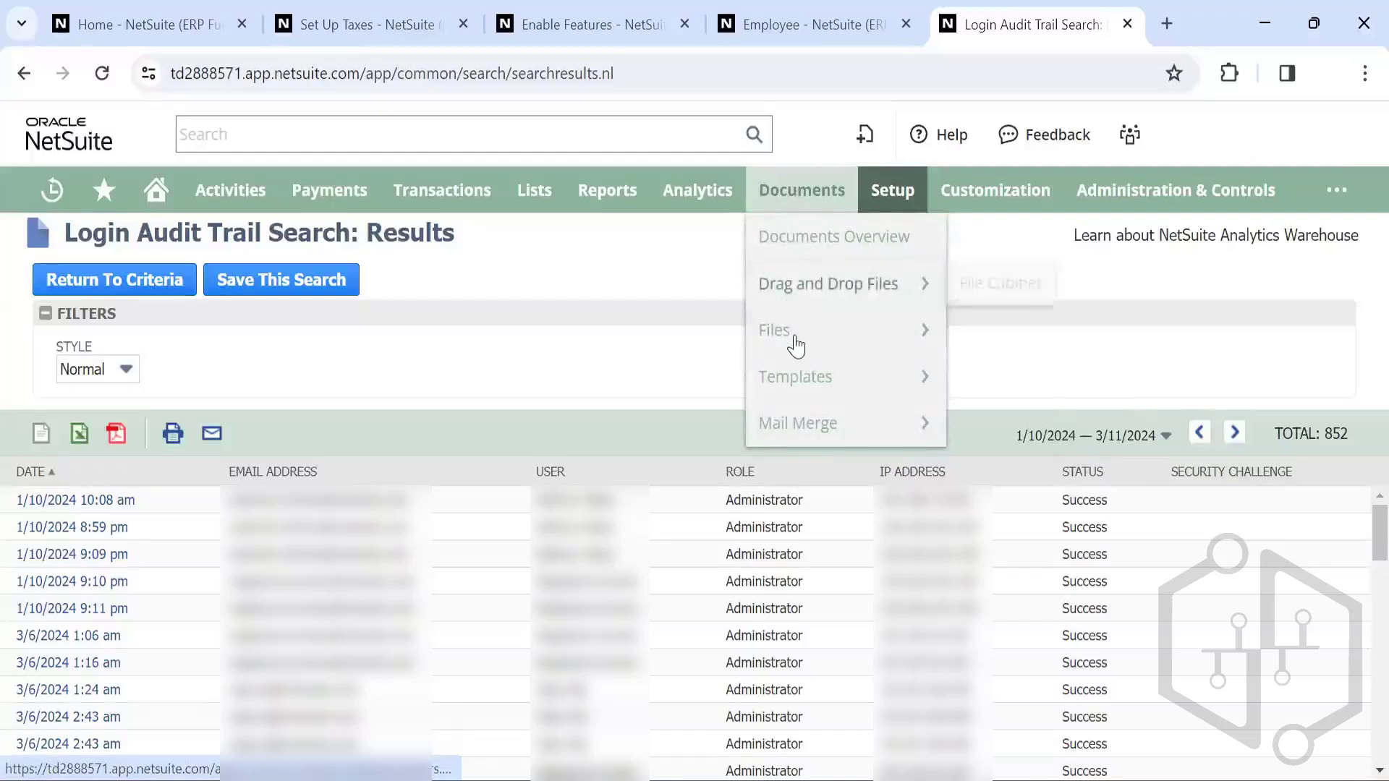
mouse_move(796, 346)
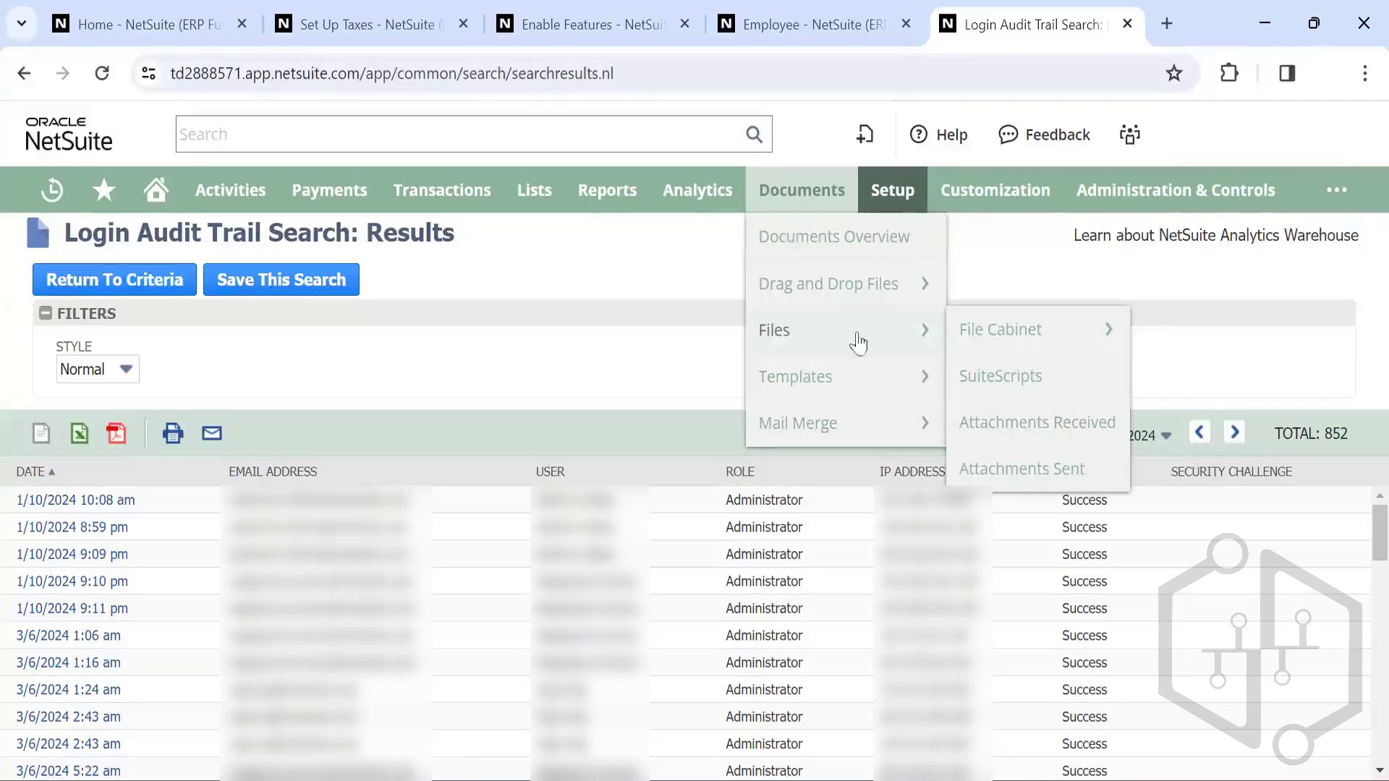
mouse_move(998, 341)
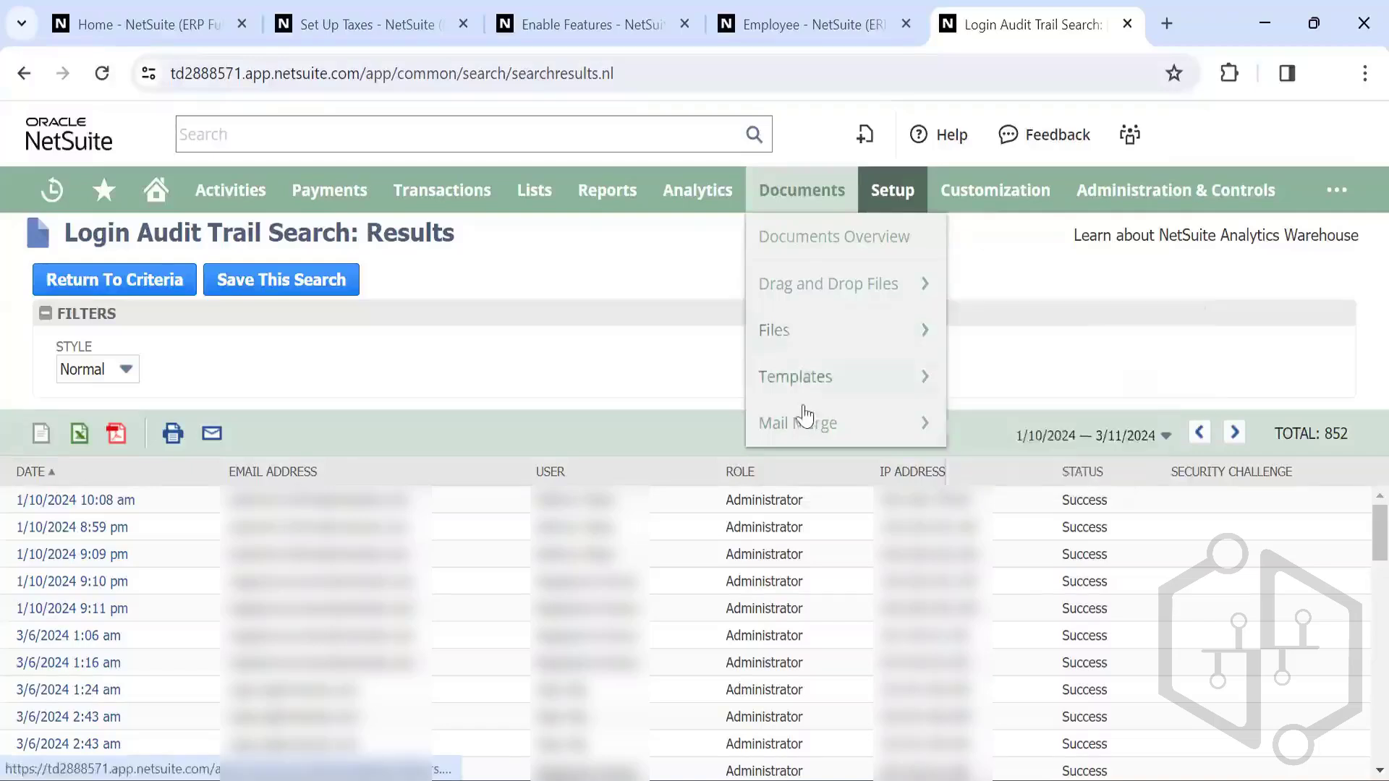
mouse_move(815, 374)
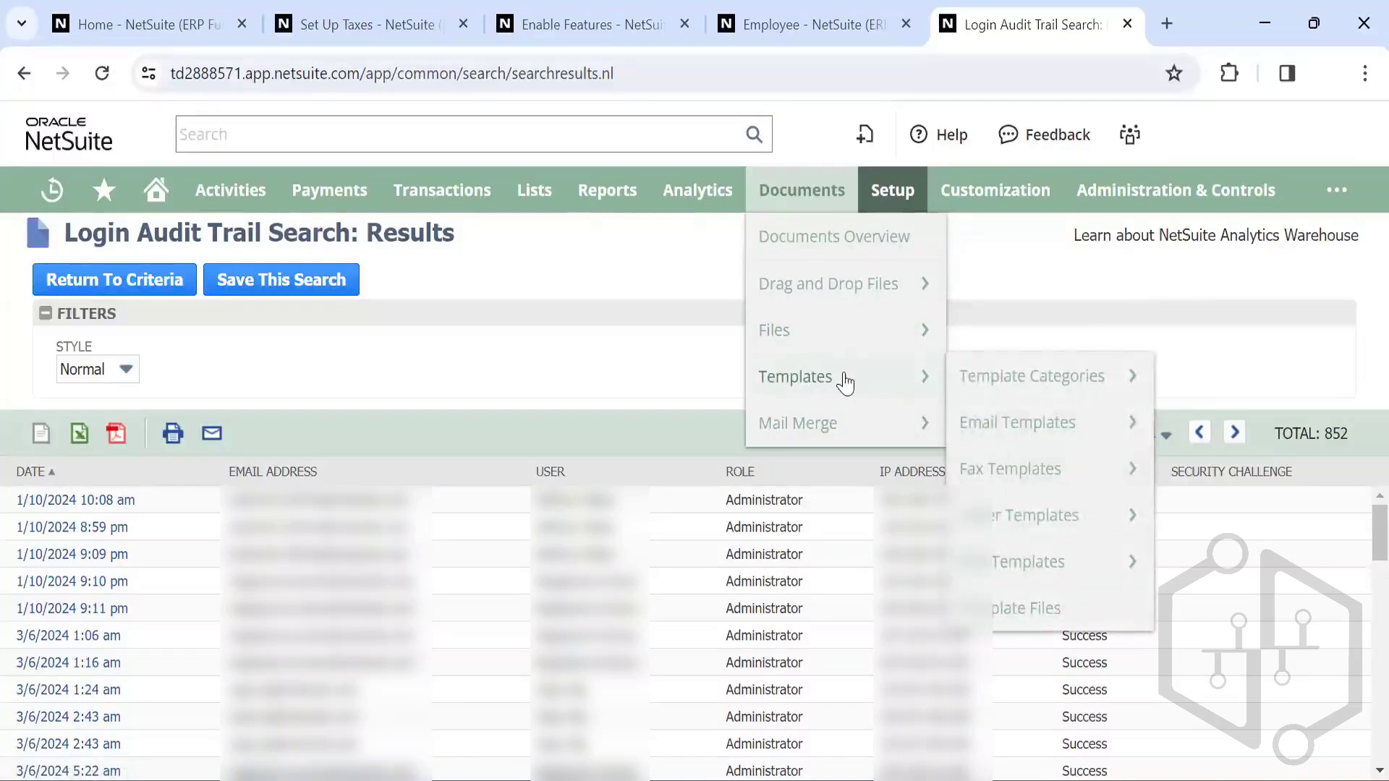
mouse_move(998, 379)
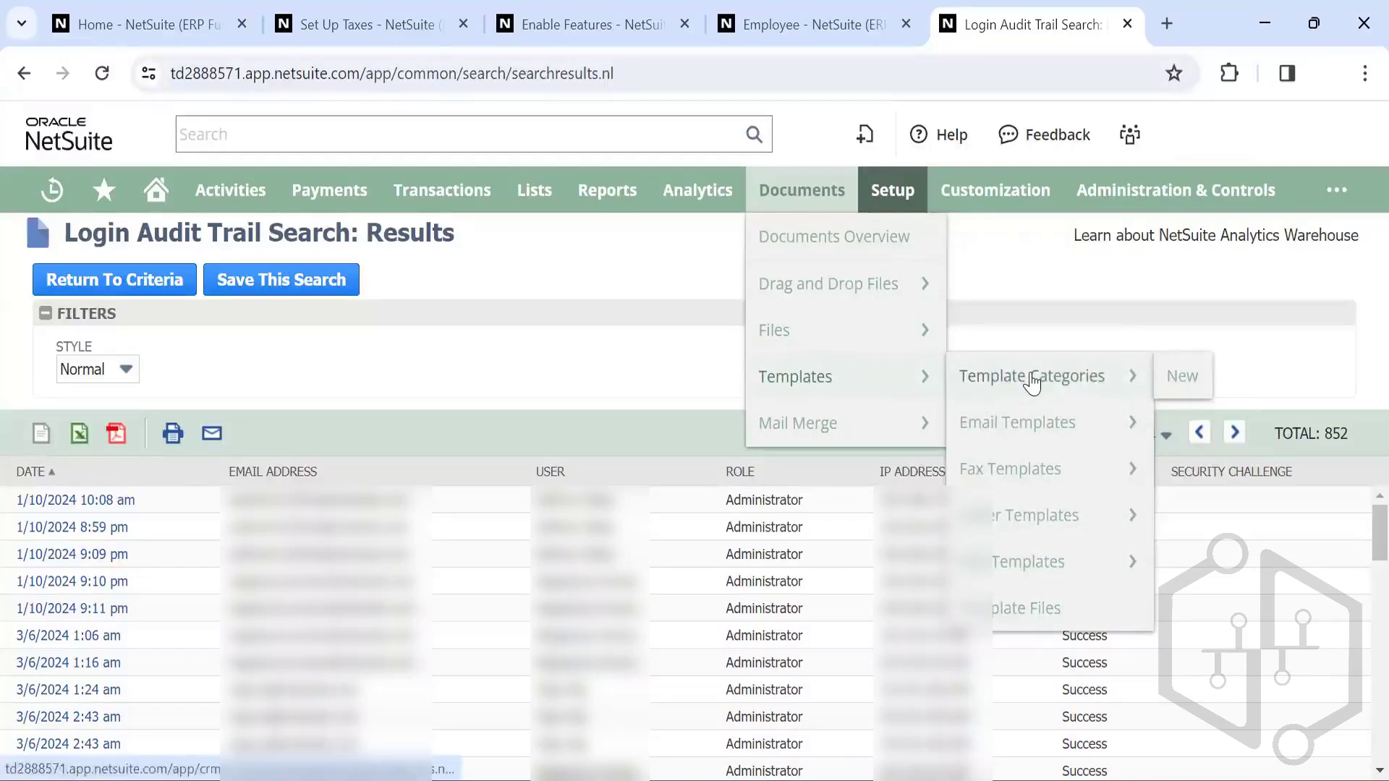
mouse_move(1037, 429)
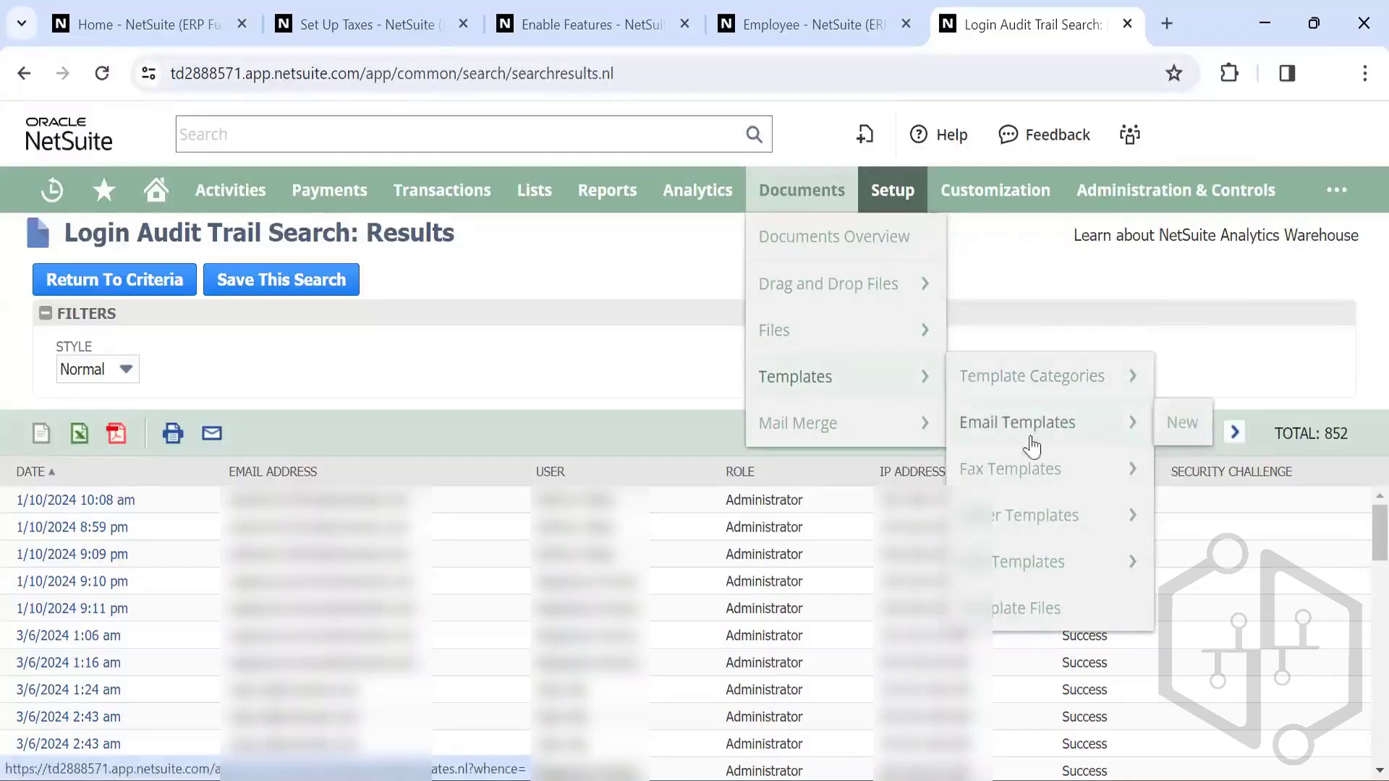
mouse_move(1036, 517)
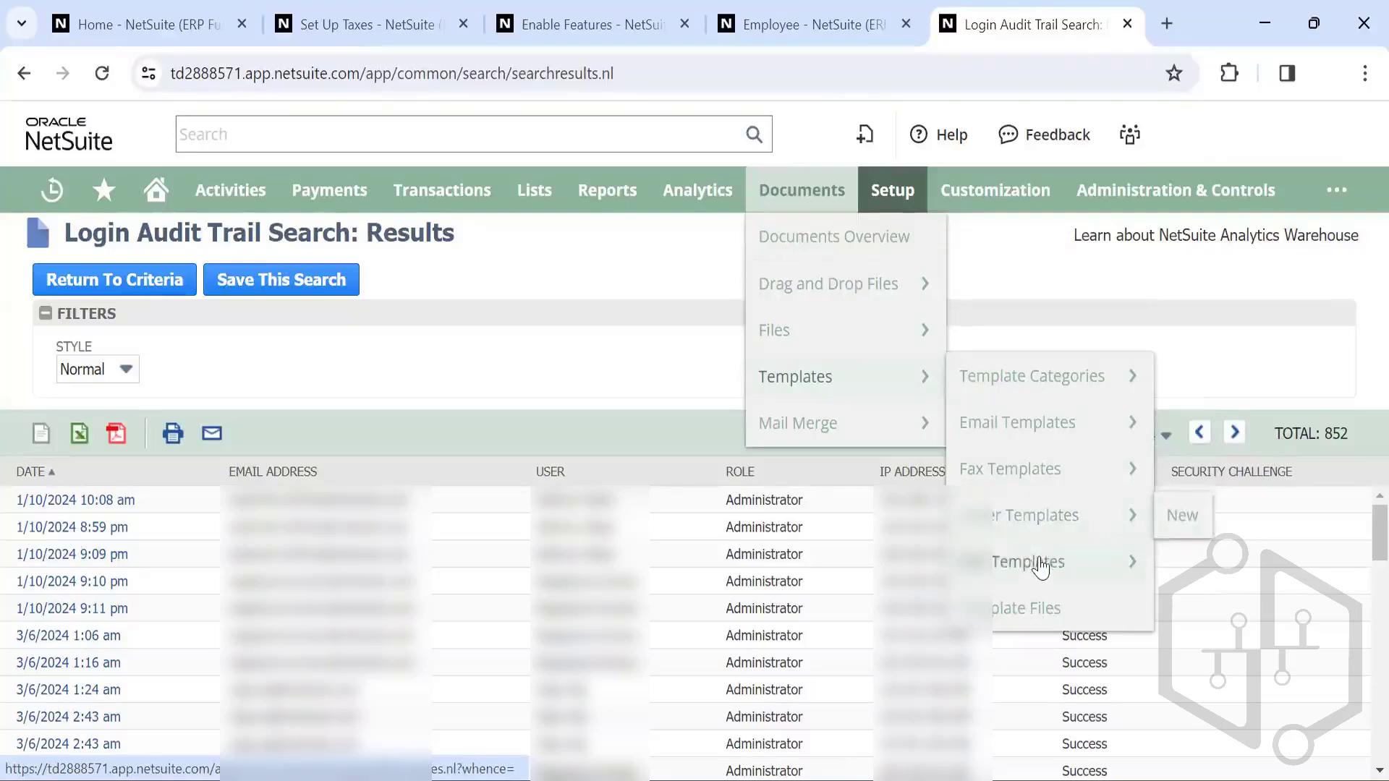
mouse_move(1041, 568)
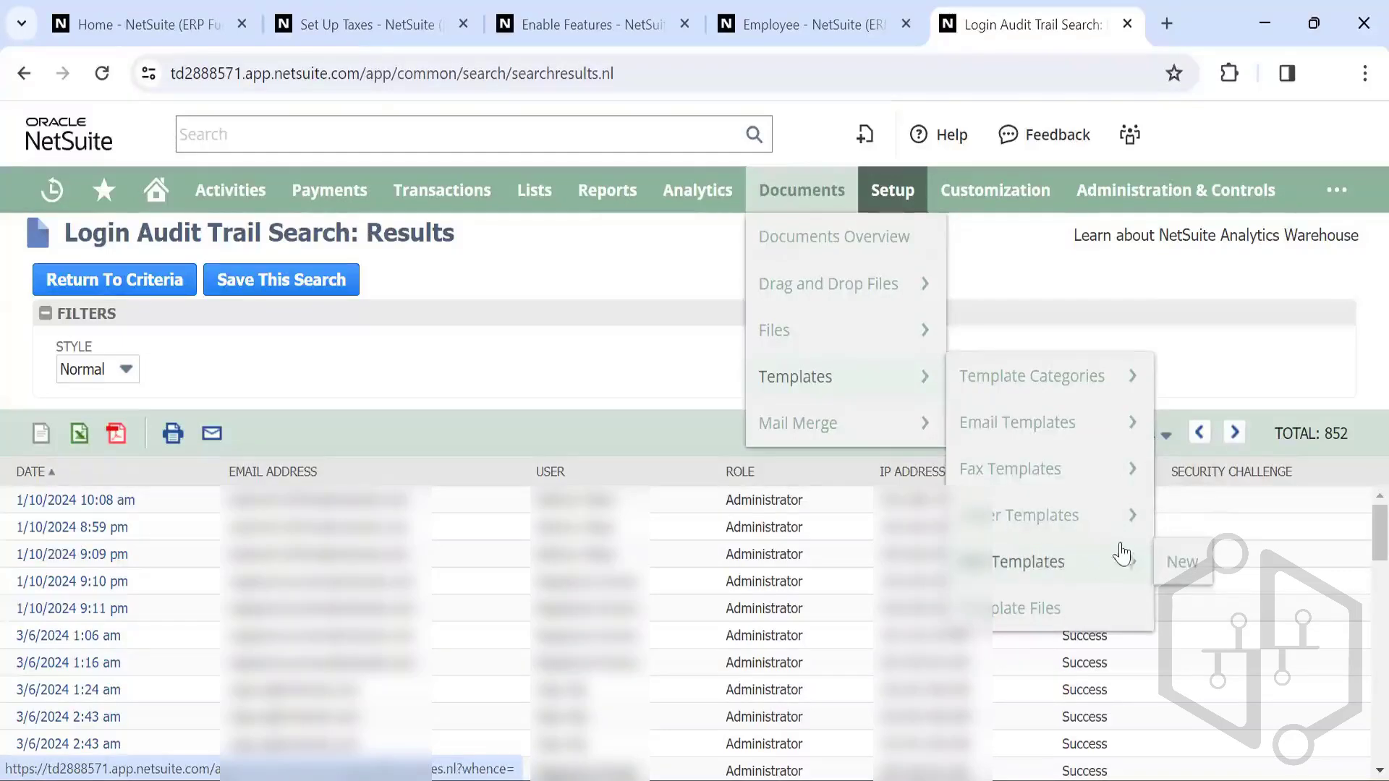
mouse_move(840, 433)
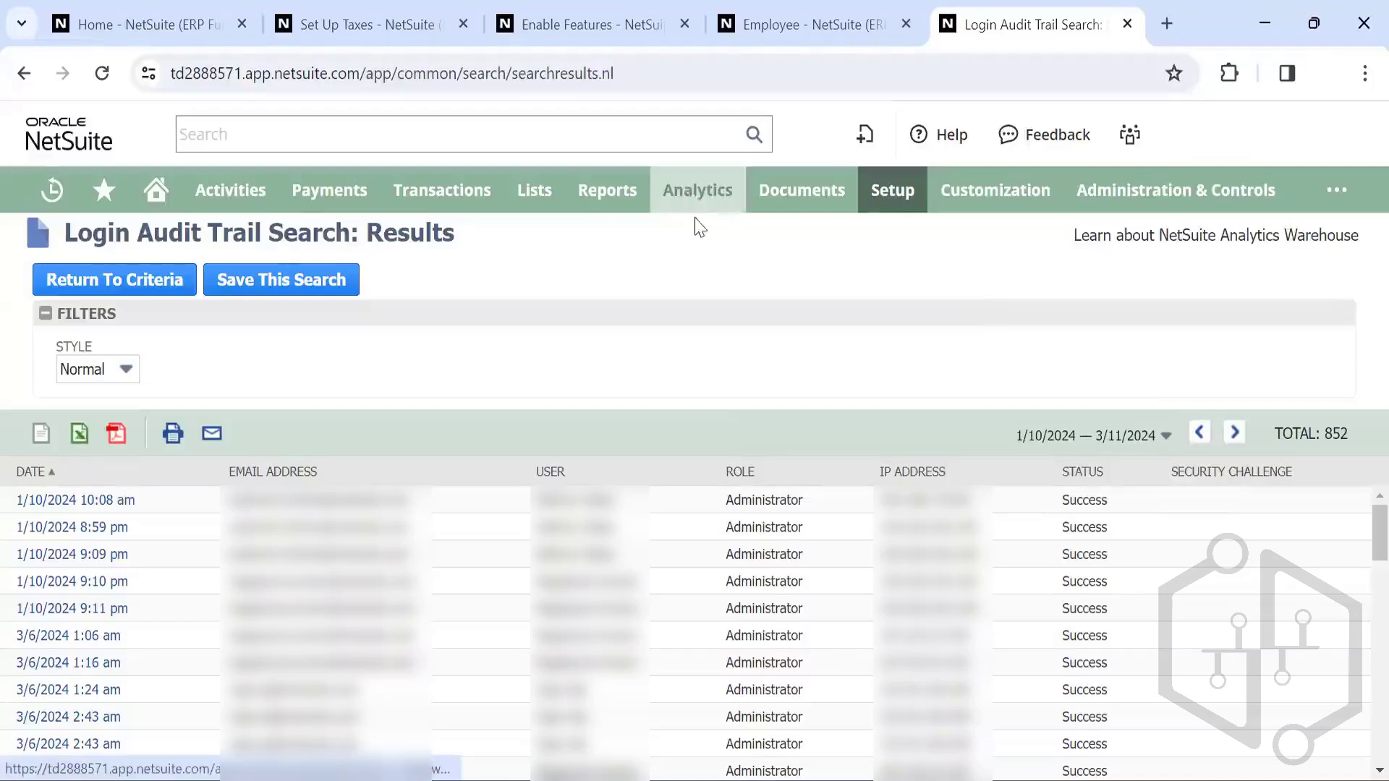
Step: Look through the report categories, including saved reports, Financial, Banking/Budgeting, Inventory/Items, Order Management and pipeline analysis
mouse_move(594, 203)
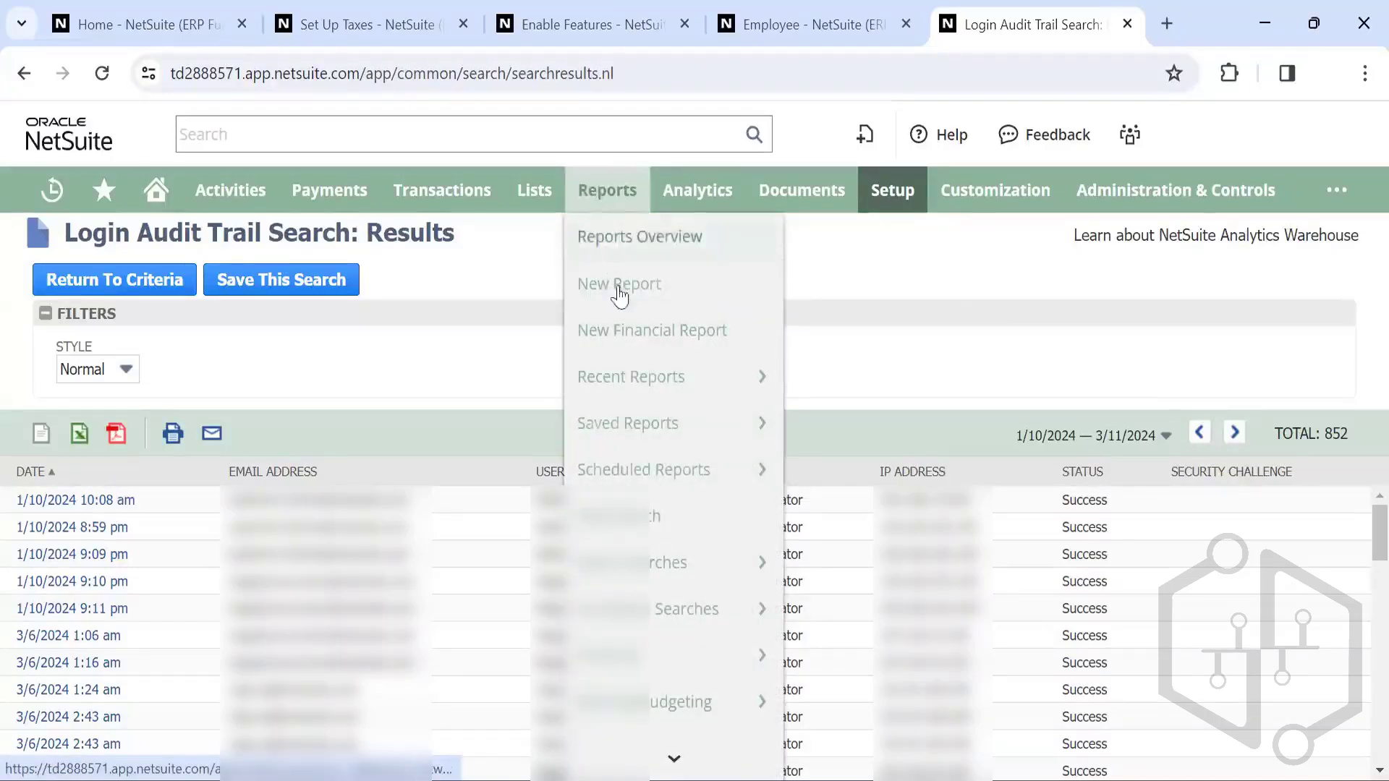
scroll(641, 432, down, 1)
scroll(641, 432, up, 1)
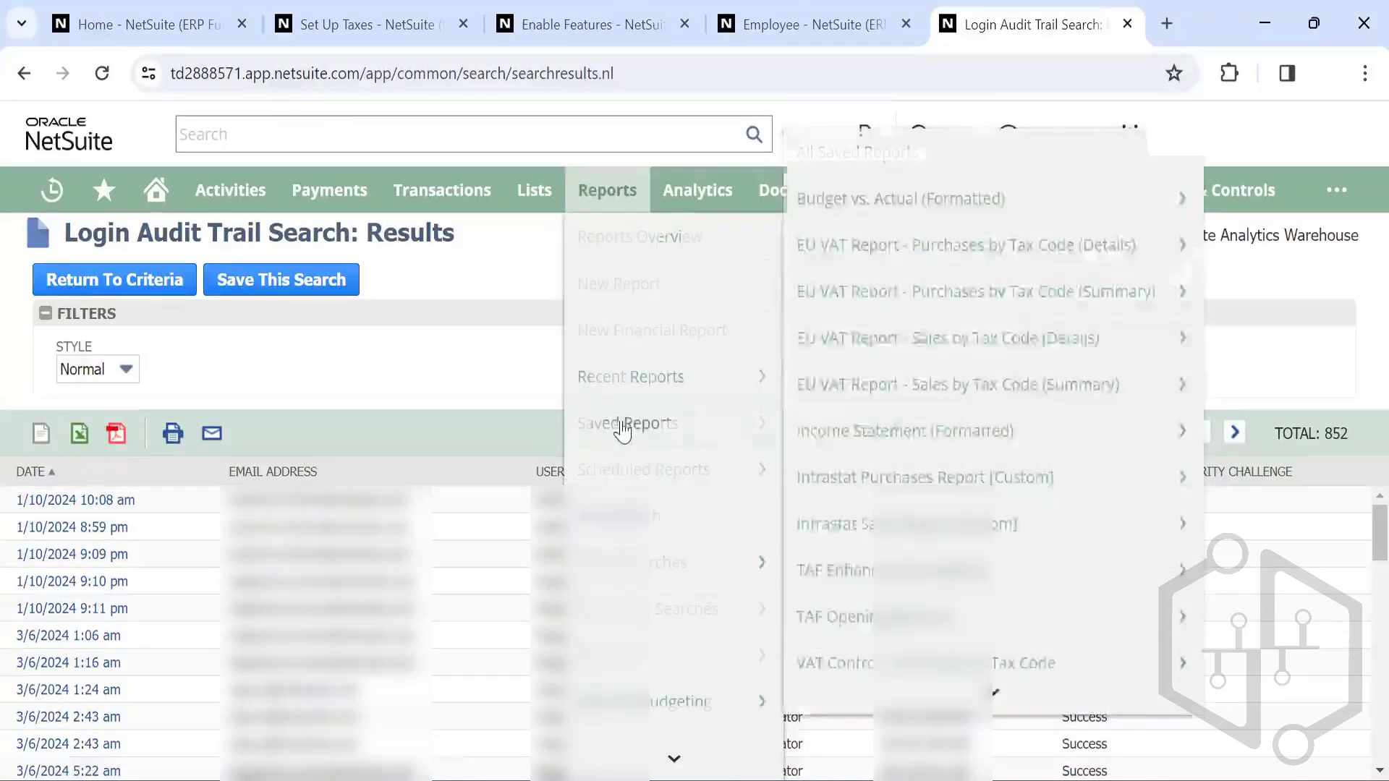
scroll(618, 427, down, 3)
mouse_move(620, 423)
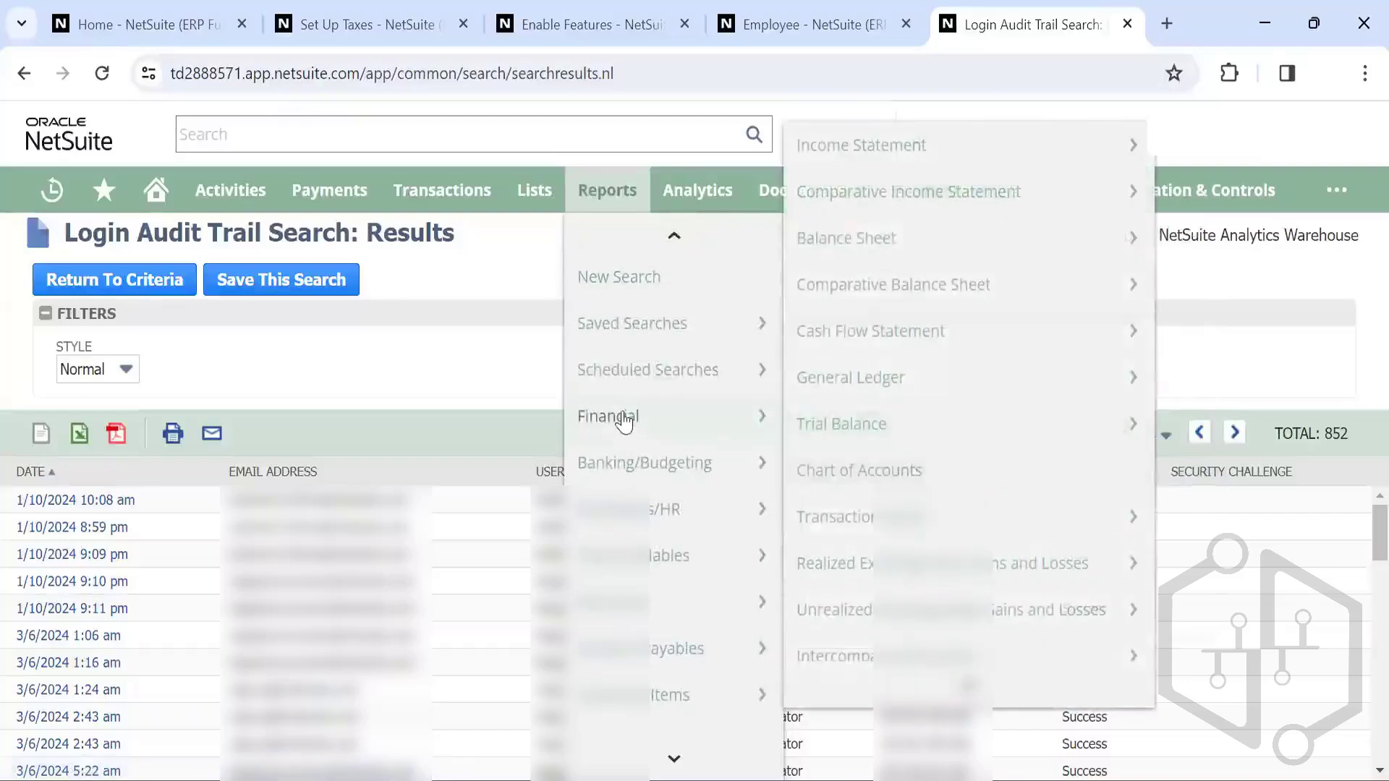
mouse_move(907, 189)
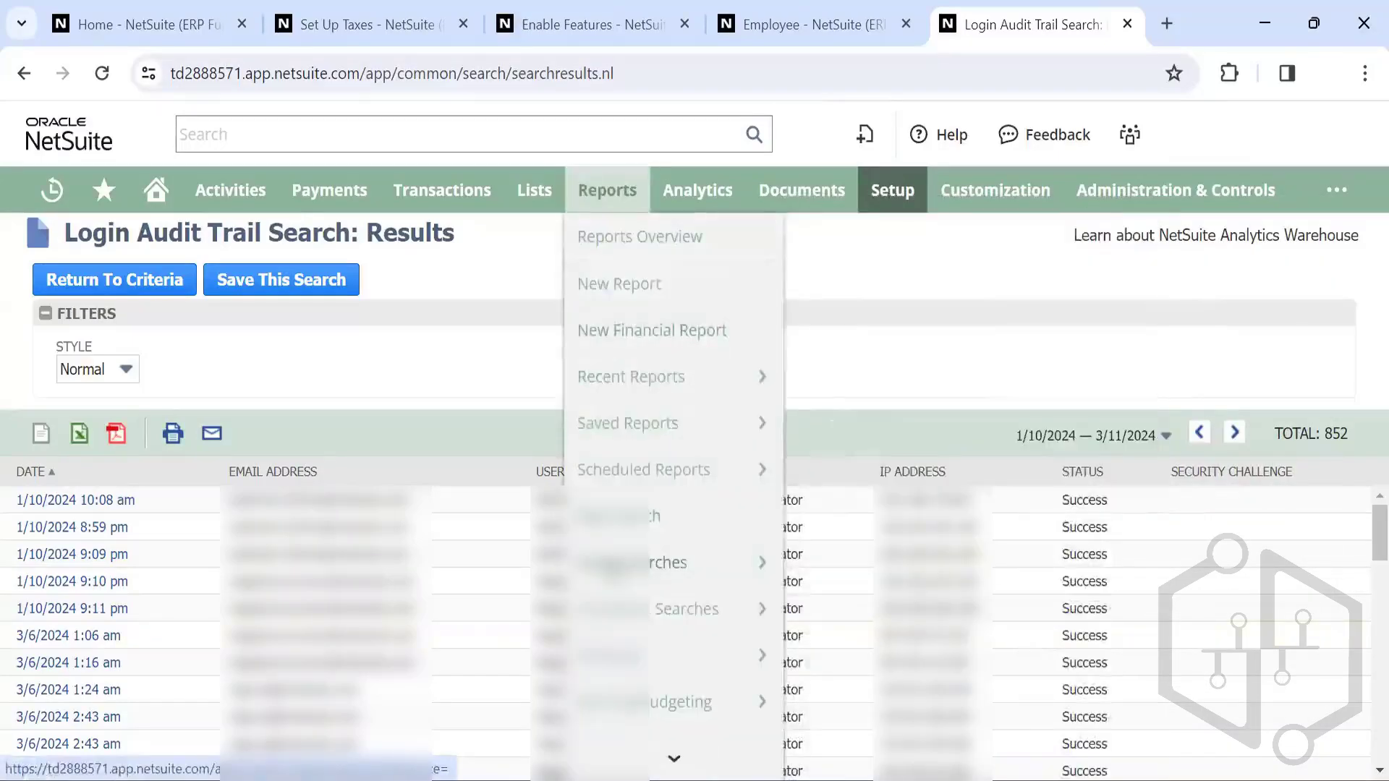
scroll(622, 655, down, 2)
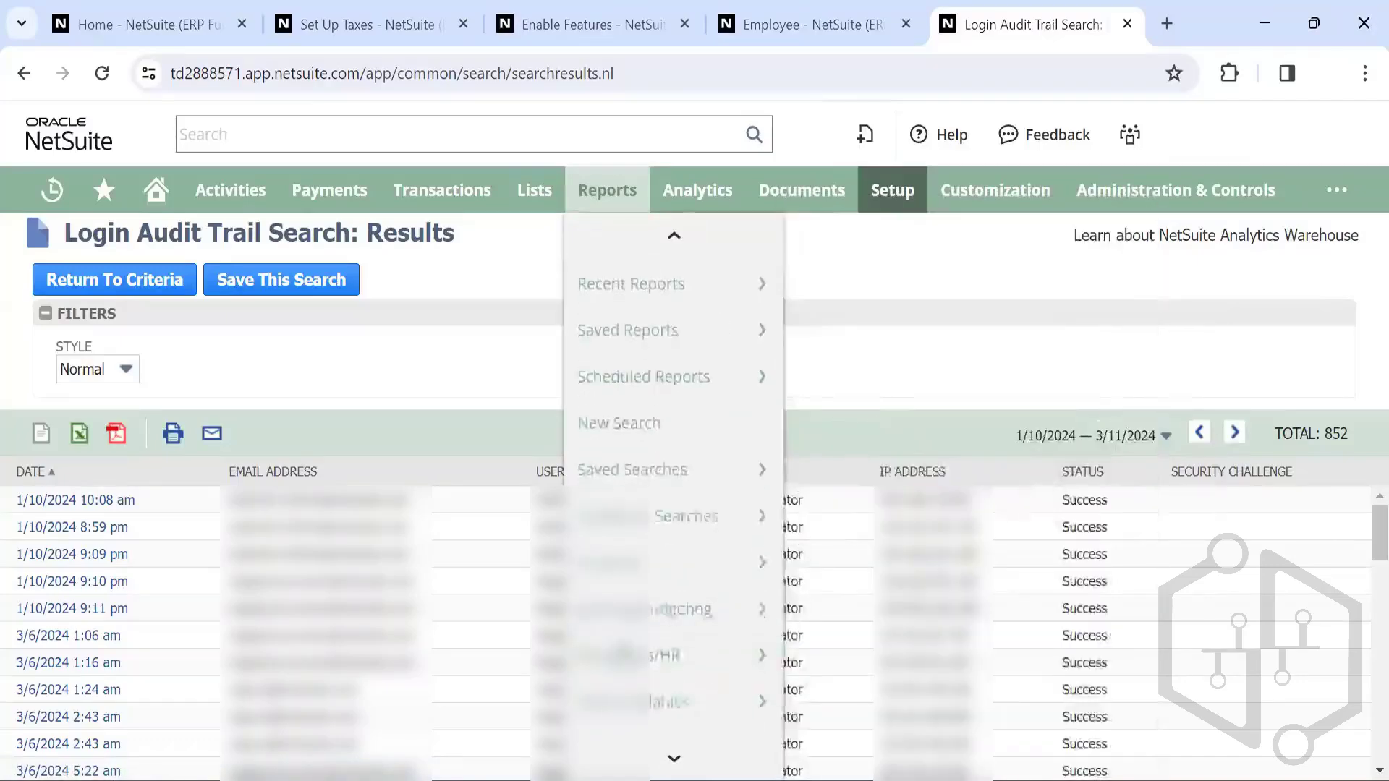
scroll(622, 653, down, 1)
mouse_move(621, 504)
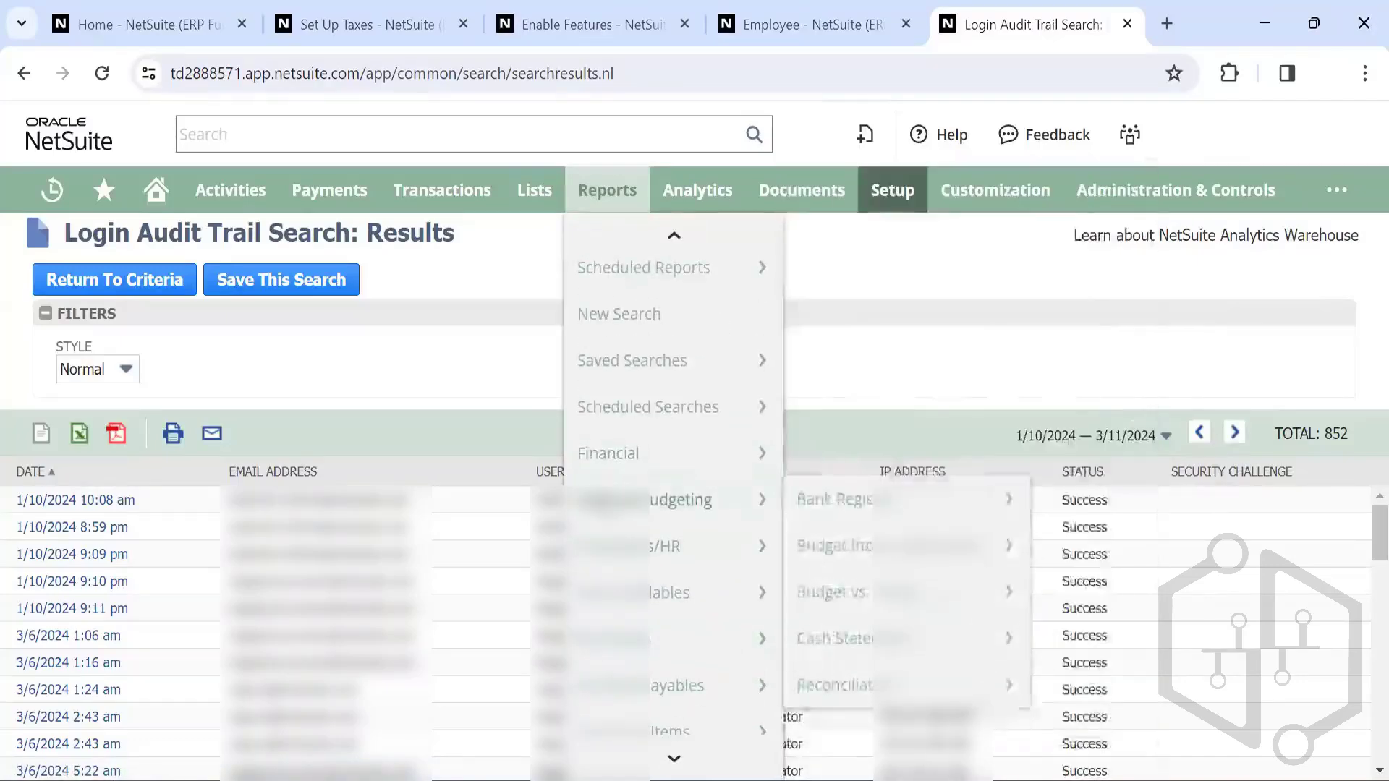
mouse_move(622, 546)
scroll(622, 546, down, 2)
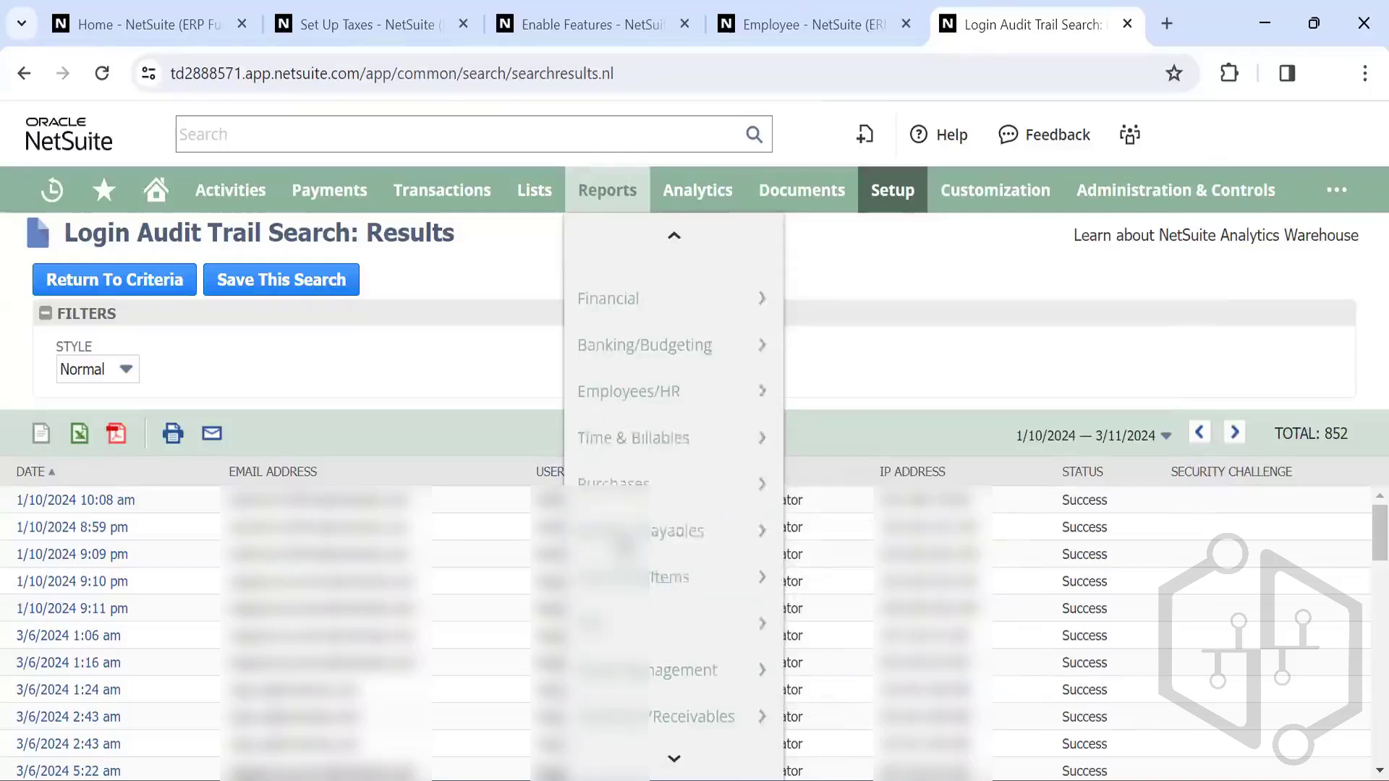
mouse_move(613, 474)
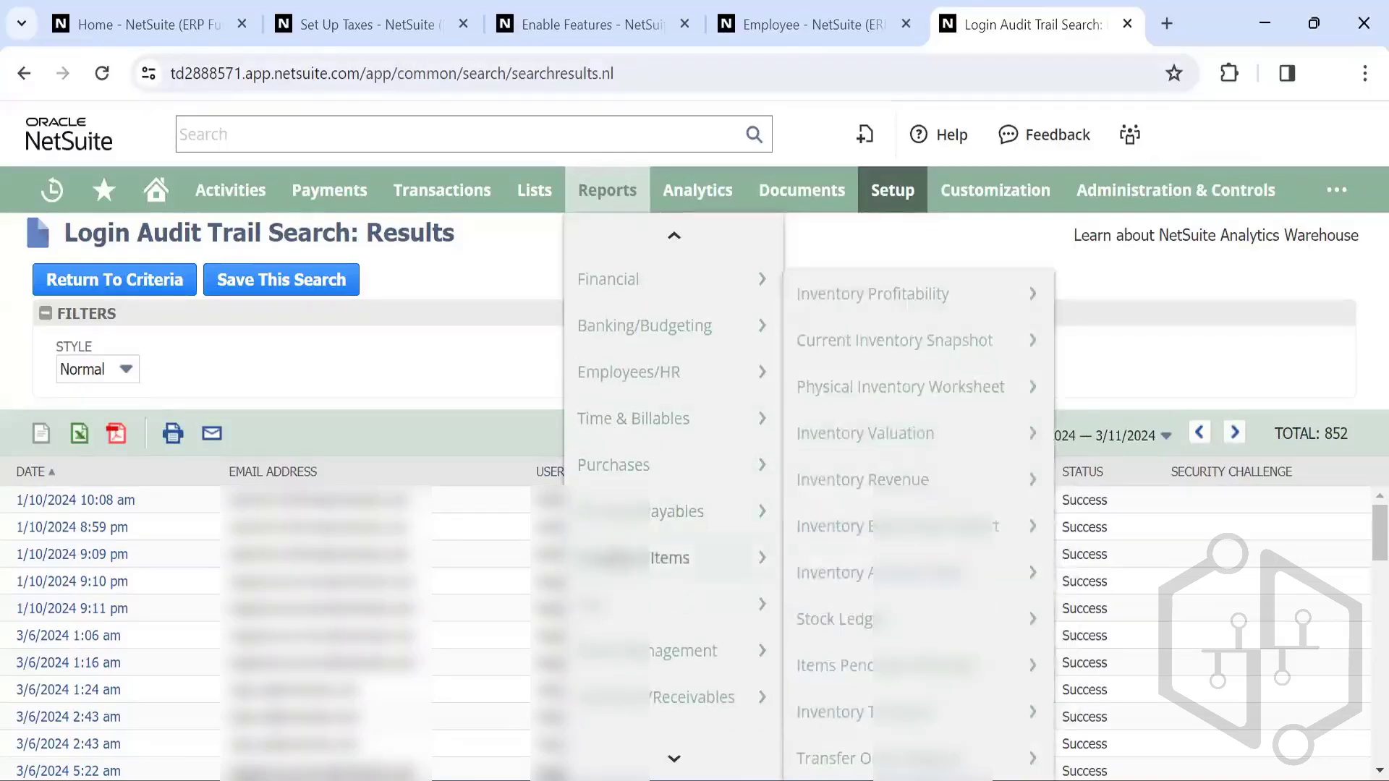
scroll(673, 507, down, 4)
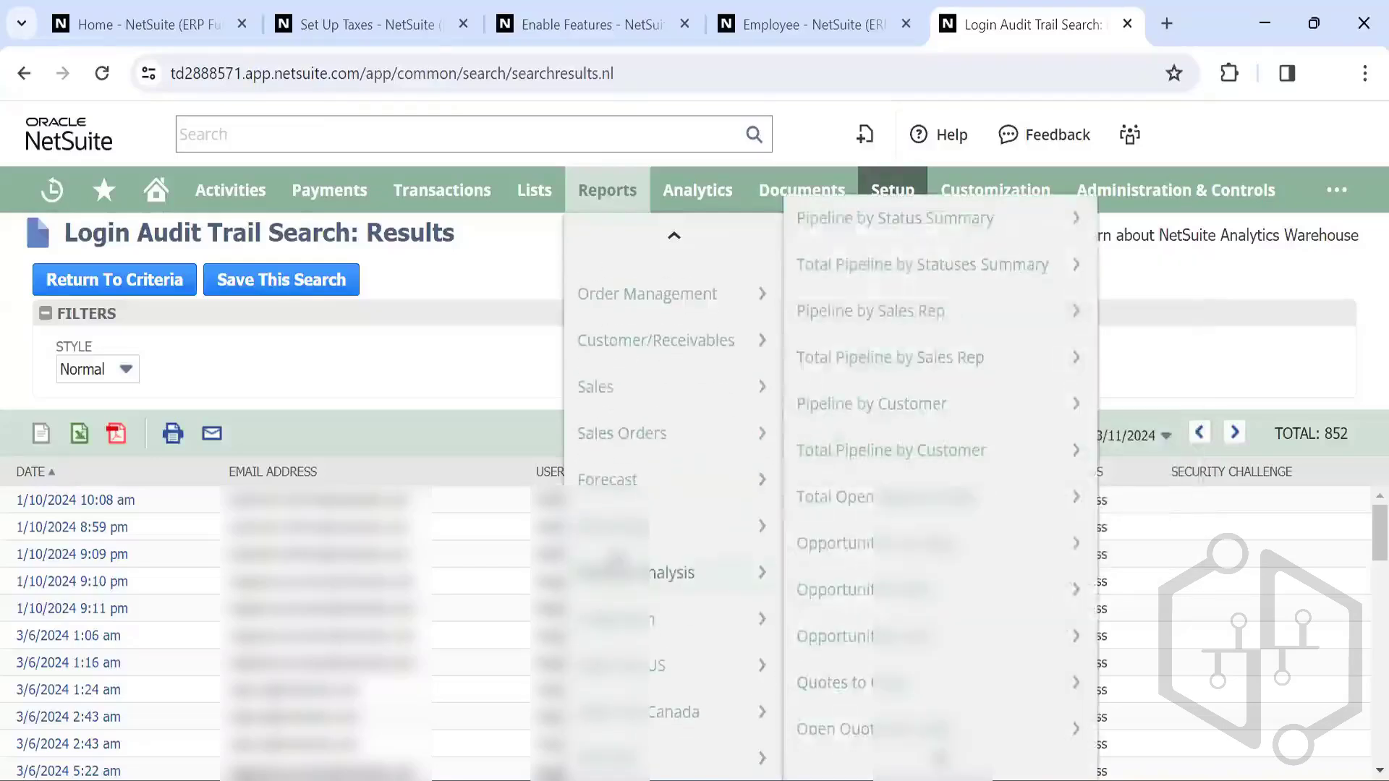
scroll(615, 560, up, 2)
scroll(617, 560, down, 2)
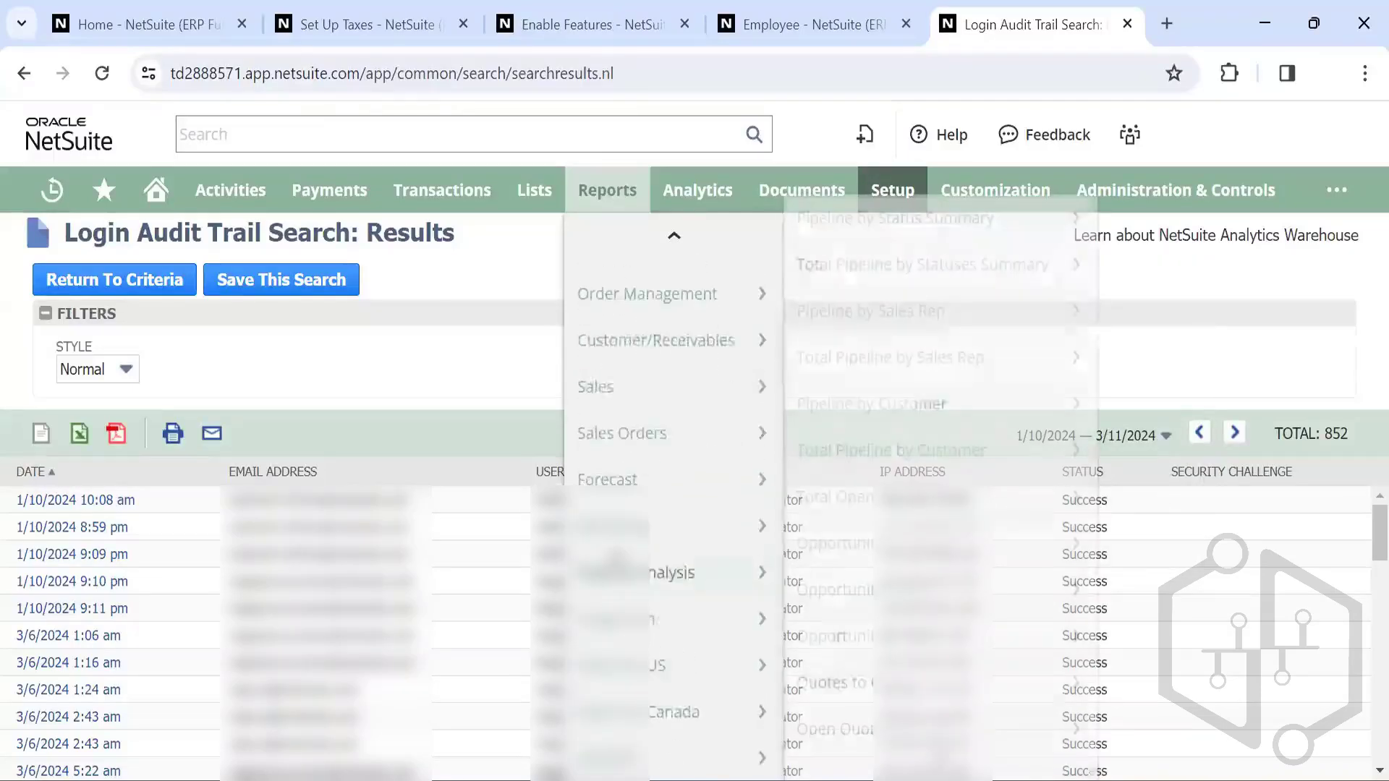
scroll(616, 560, up, 1)
scroll(617, 560, down, 1)
scroll(617, 560, up, 3)
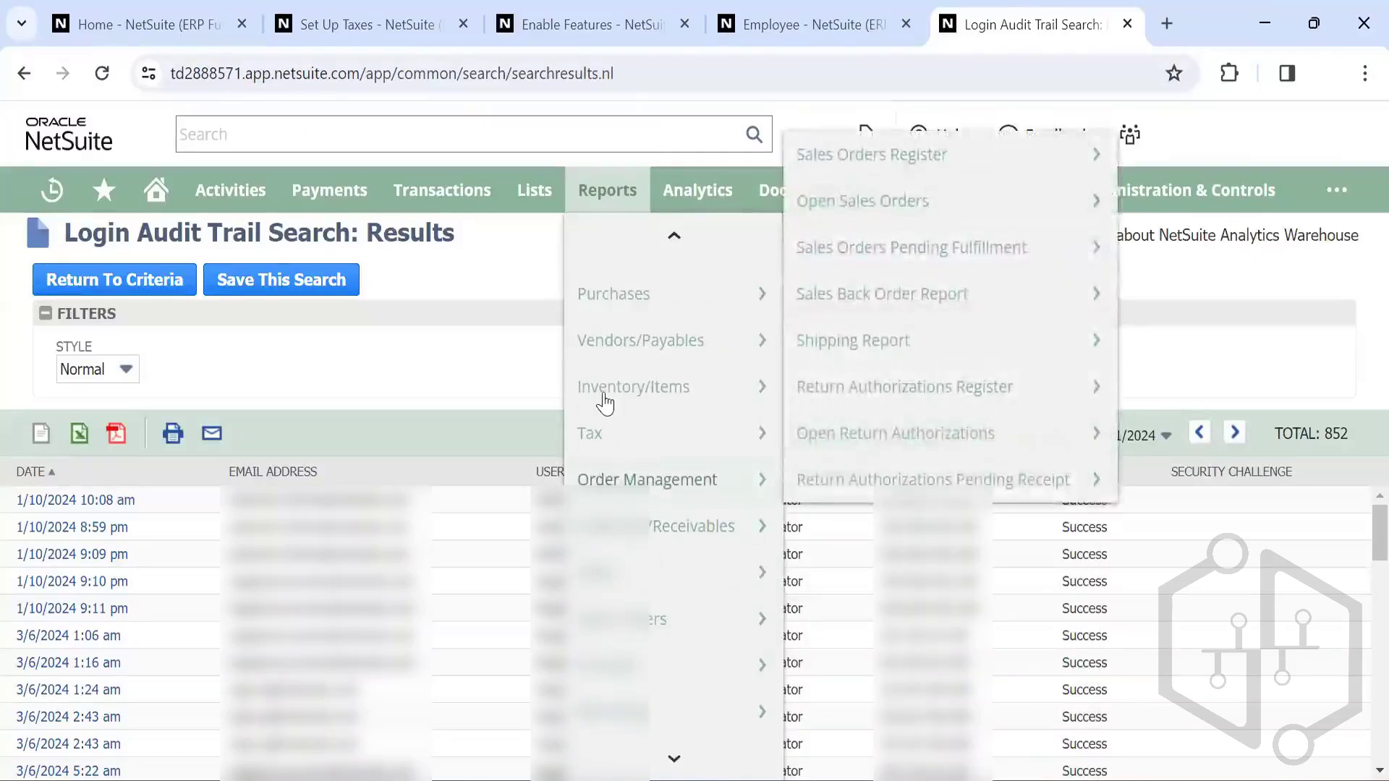
mouse_move(601, 389)
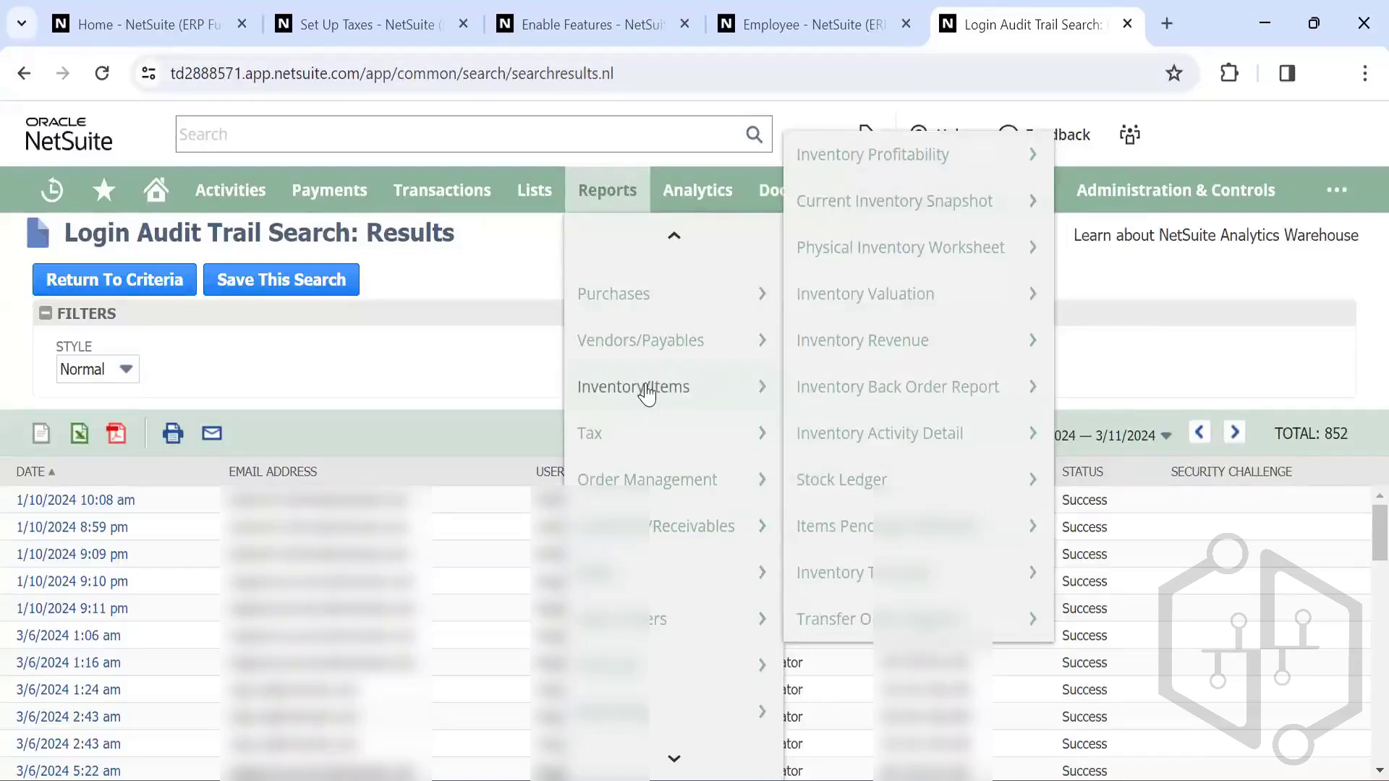
scroll(646, 390, up, 4)
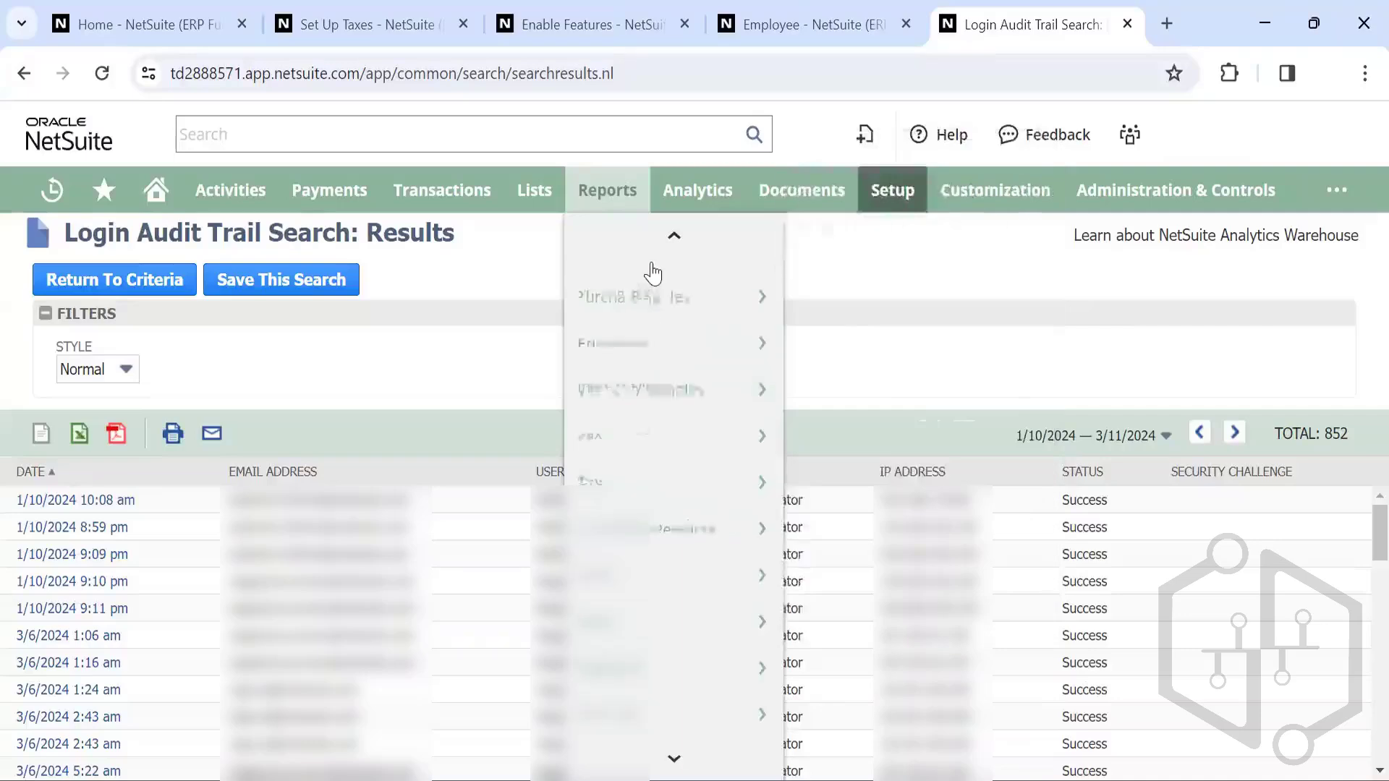
Step: Look through the available financial reports and open the Balance Sheet
mouse_move(646, 350)
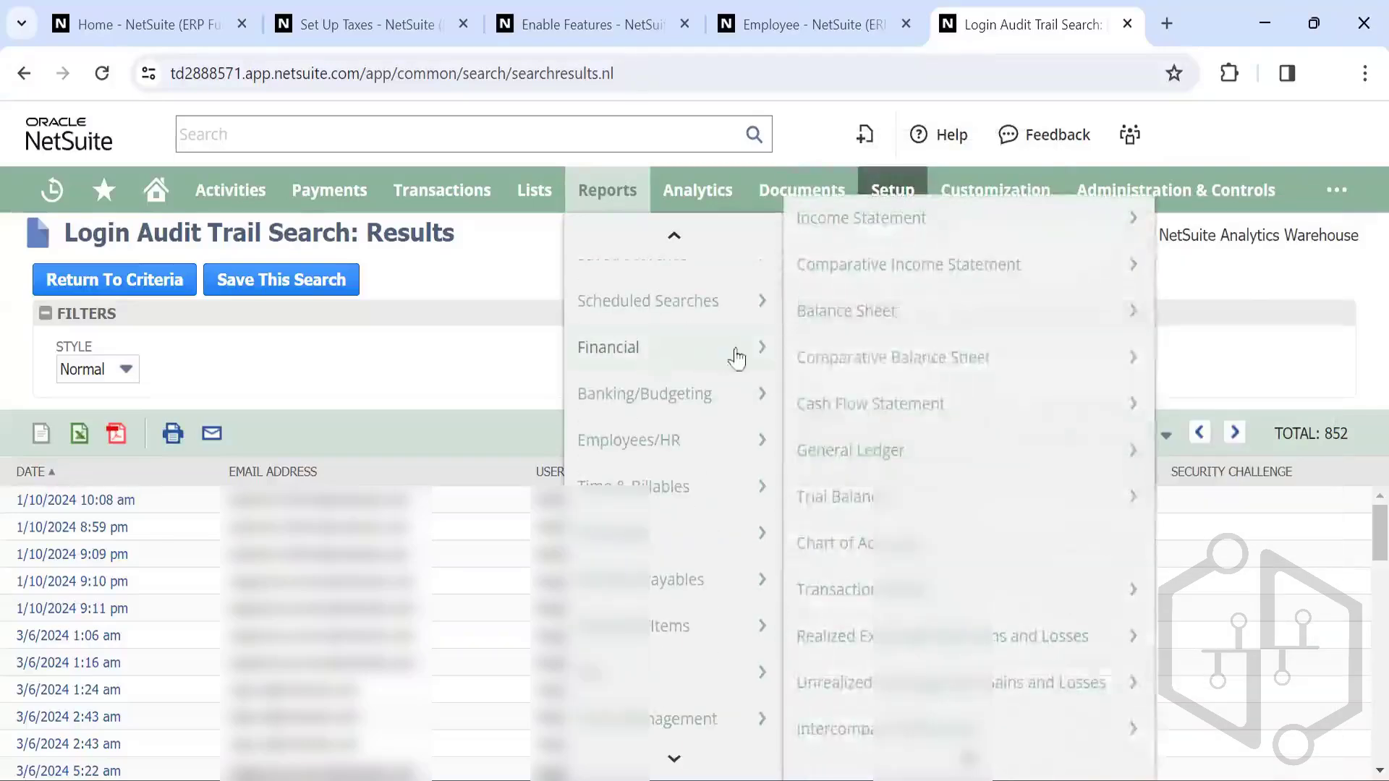
mouse_move(868, 346)
mouse_move(871, 315)
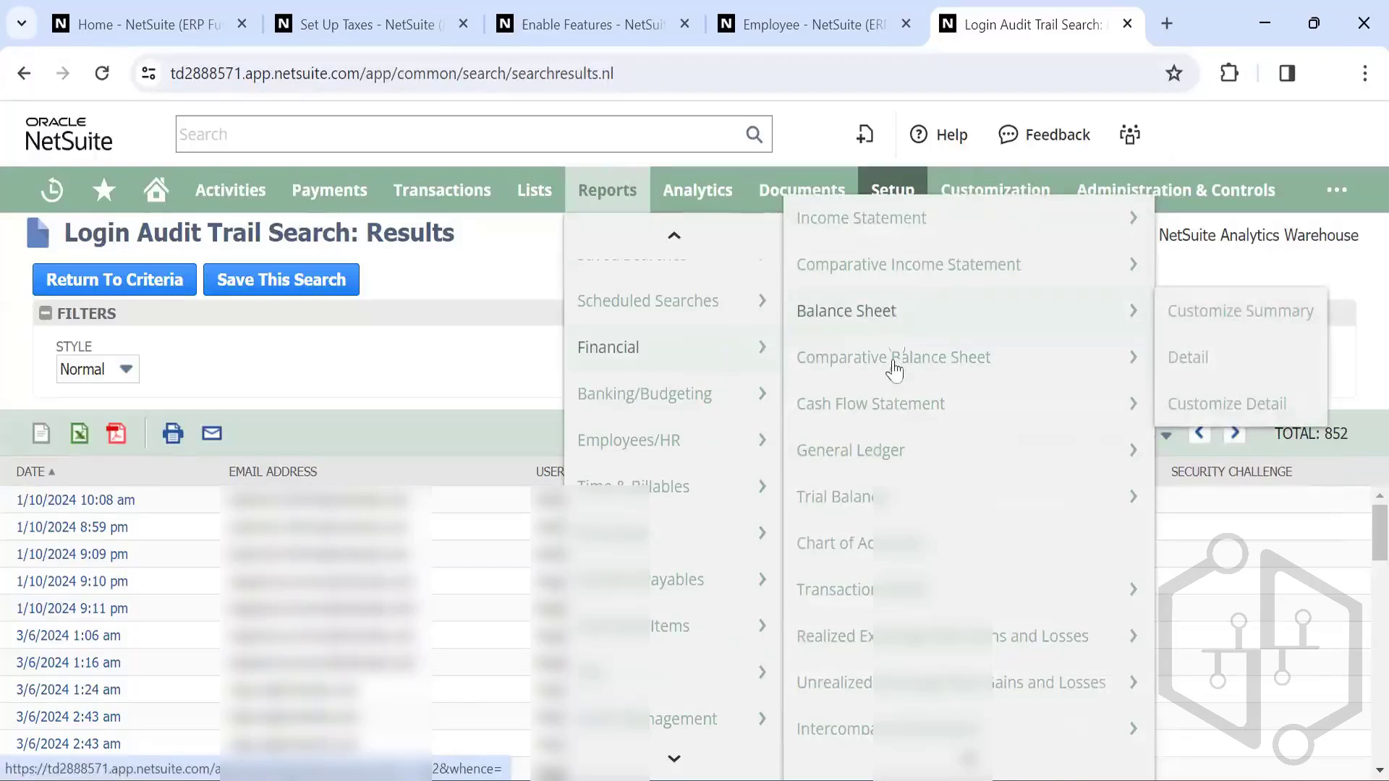
mouse_move(895, 461)
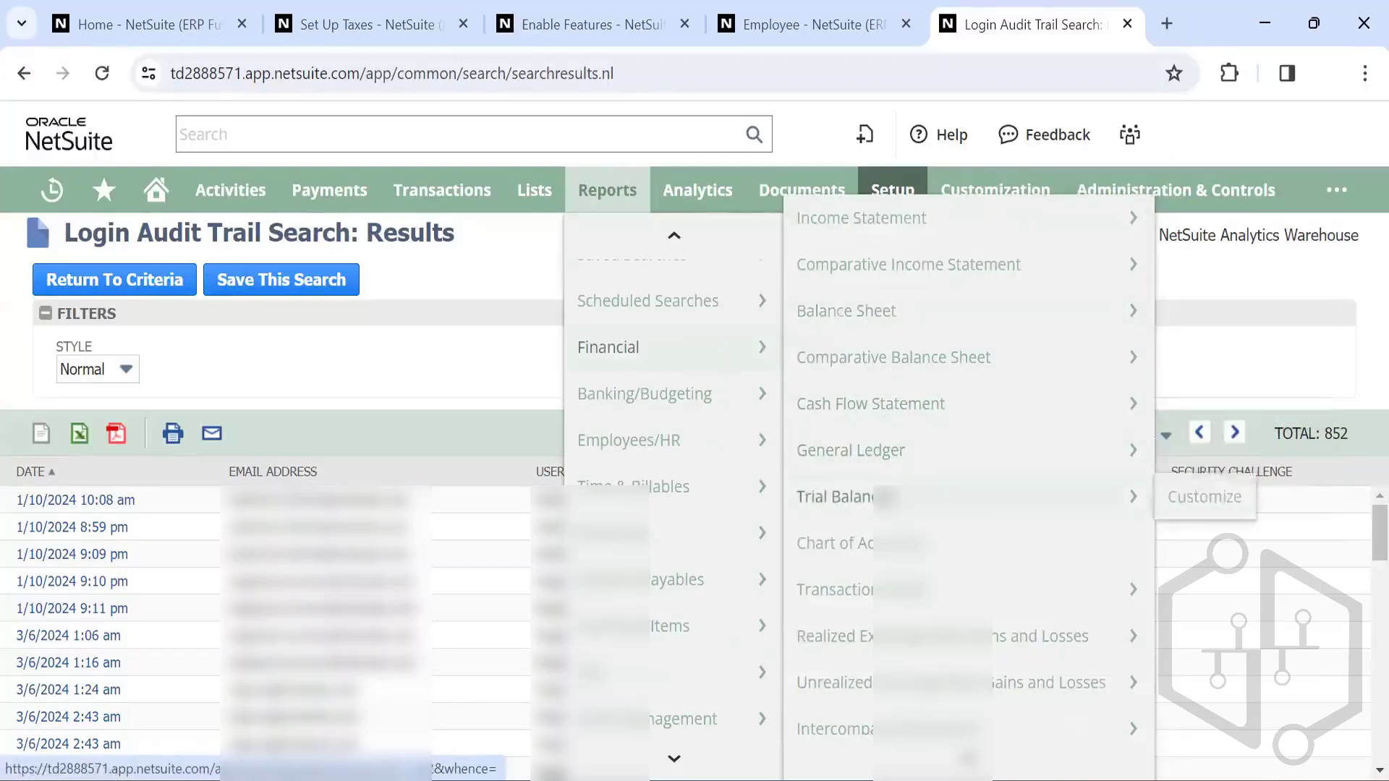
scroll(897, 557, down, 3)
scroll(969, 484, down, 3)
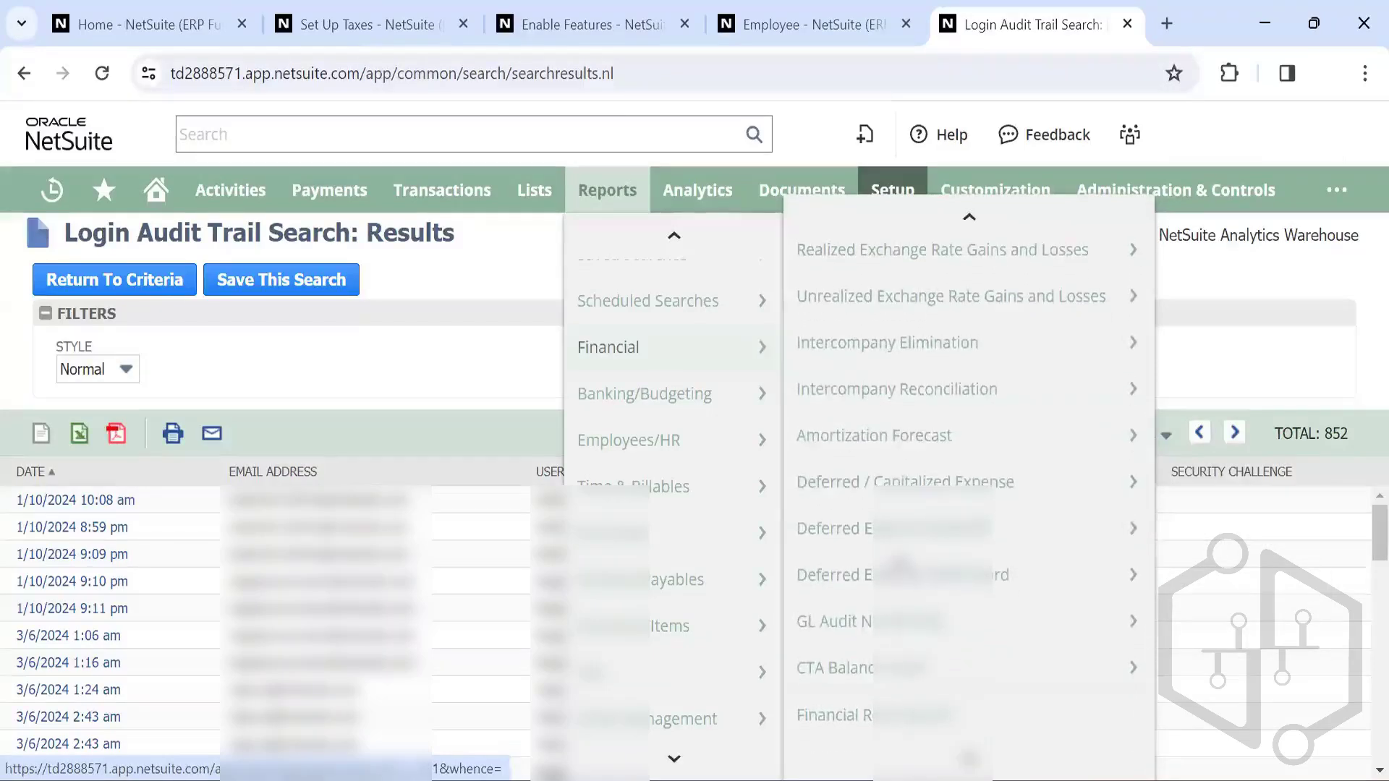
scroll(899, 564, up, 6)
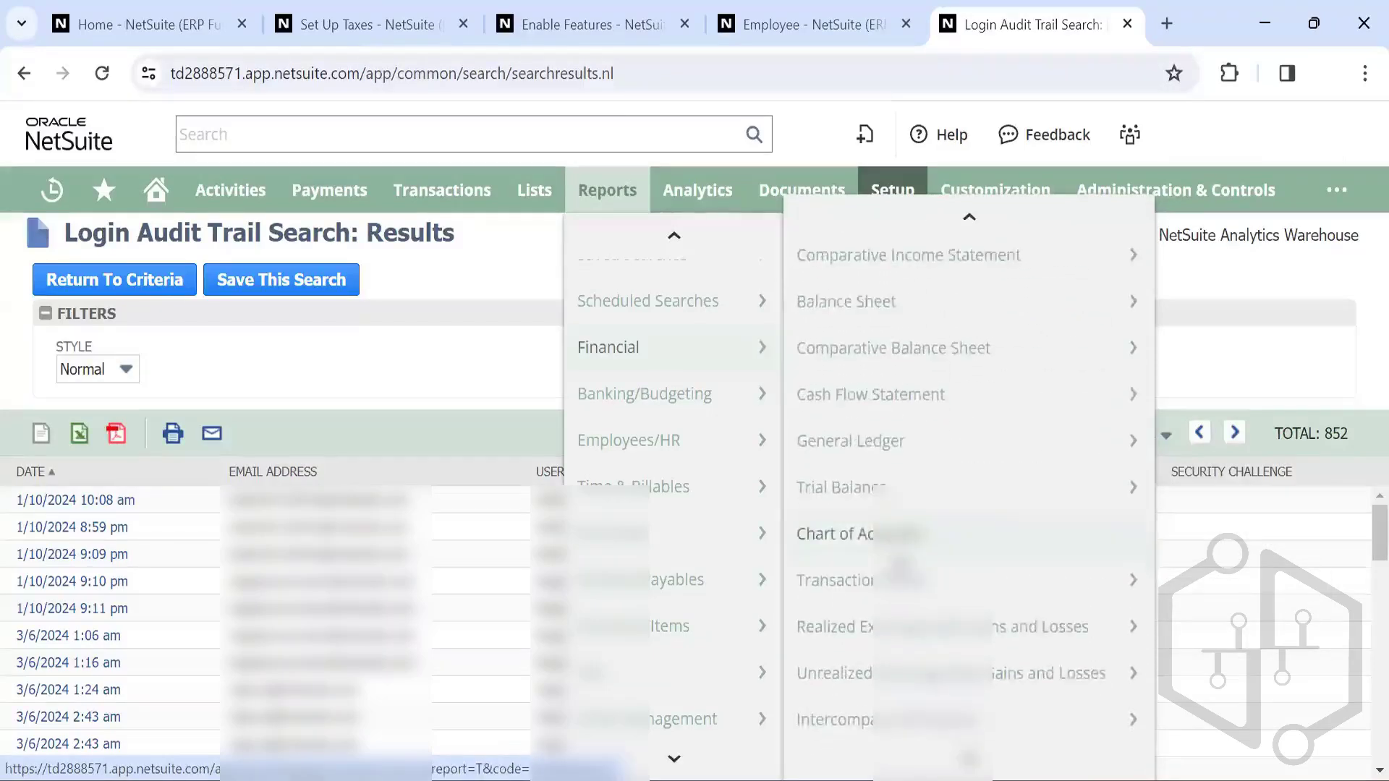
scroll(900, 564, down, 2)
scroll(889, 550, up, 2)
mouse_move(891, 485)
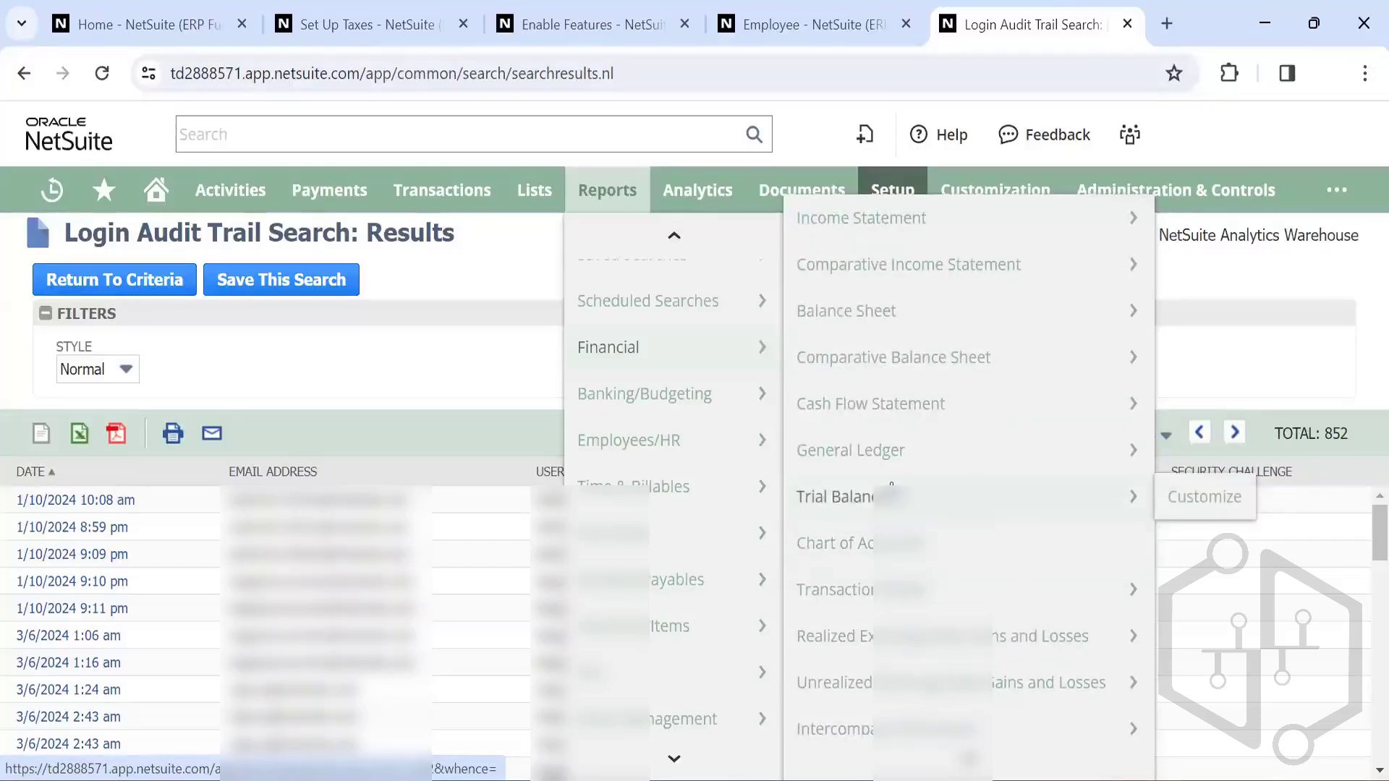
click(853, 314)
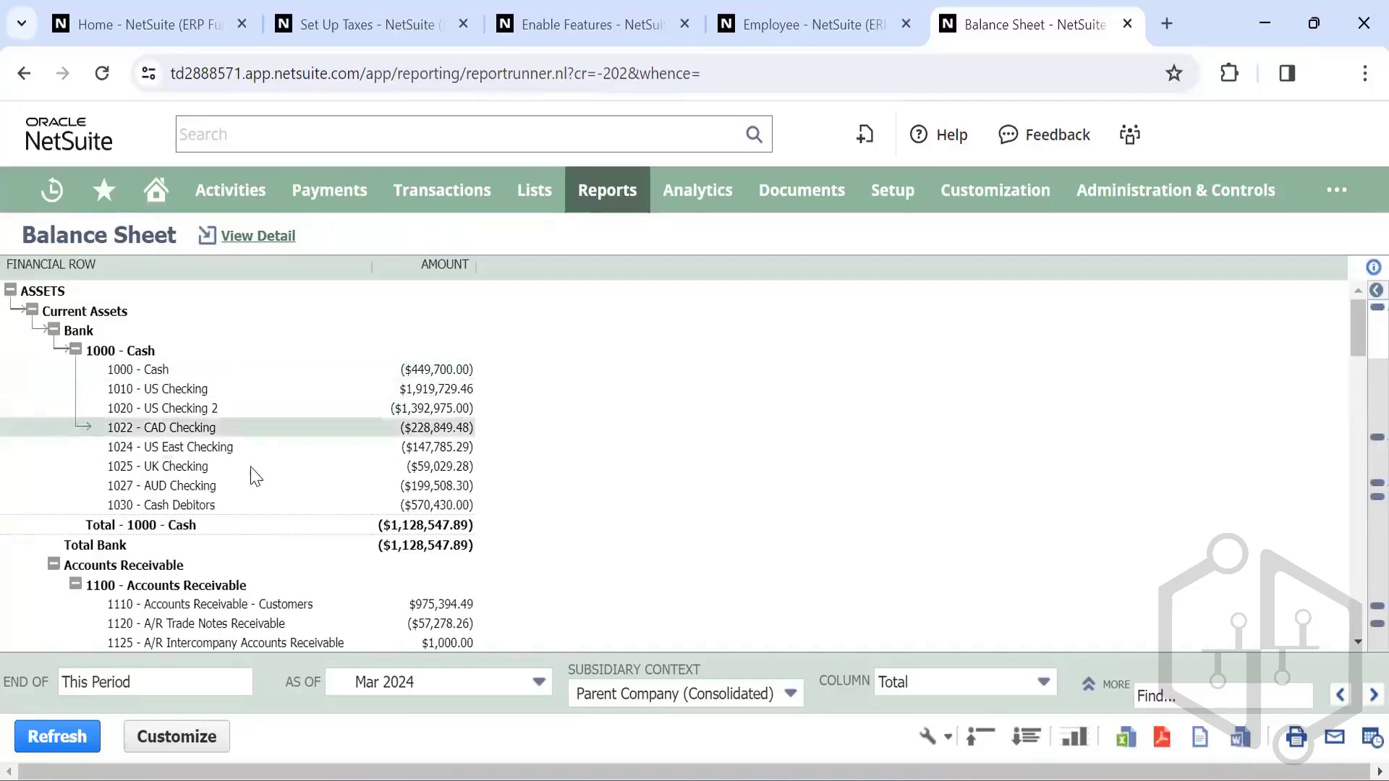
Step: Examine the Balance Sheet's asset rows and expand its additional filters for class, customer, department, item and warehouse
scroll(252, 476, down, 1)
scroll(252, 476, up, 1)
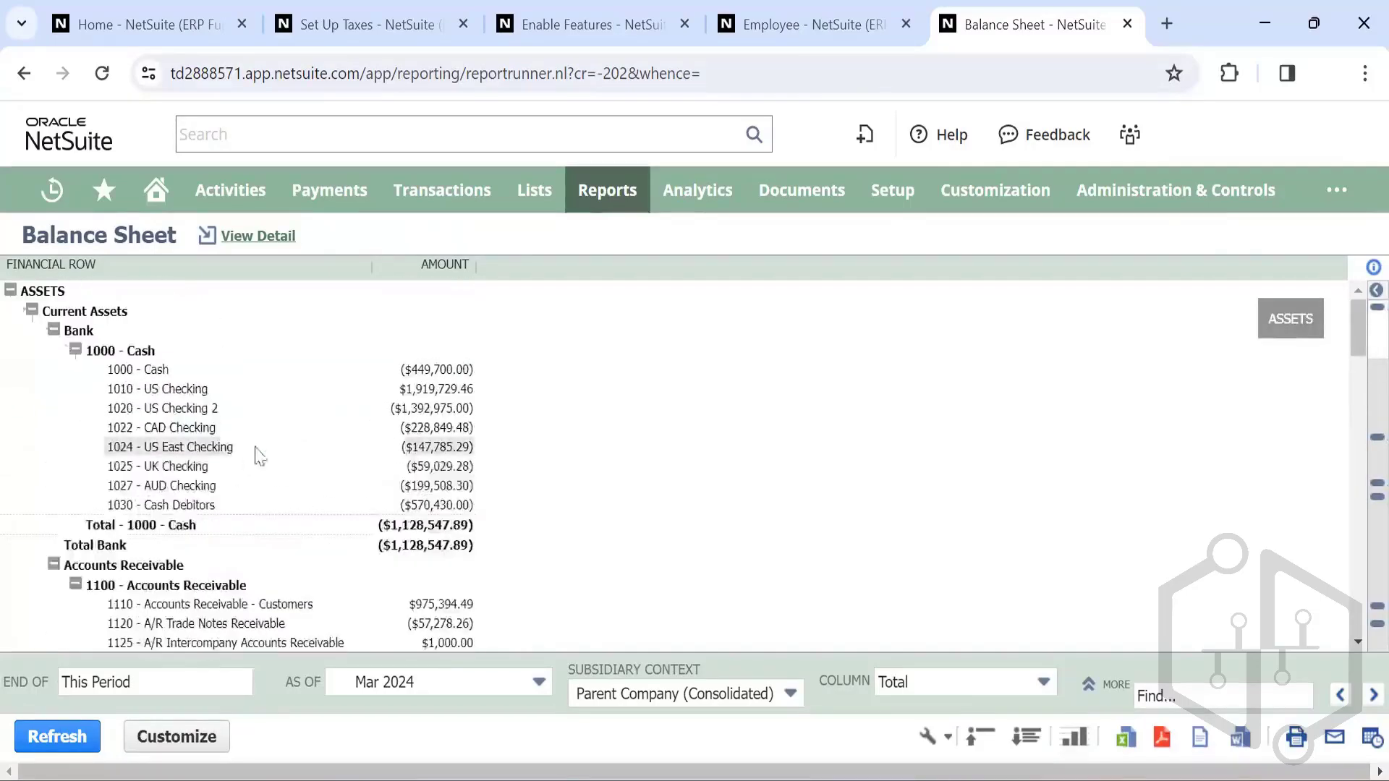
click(1089, 685)
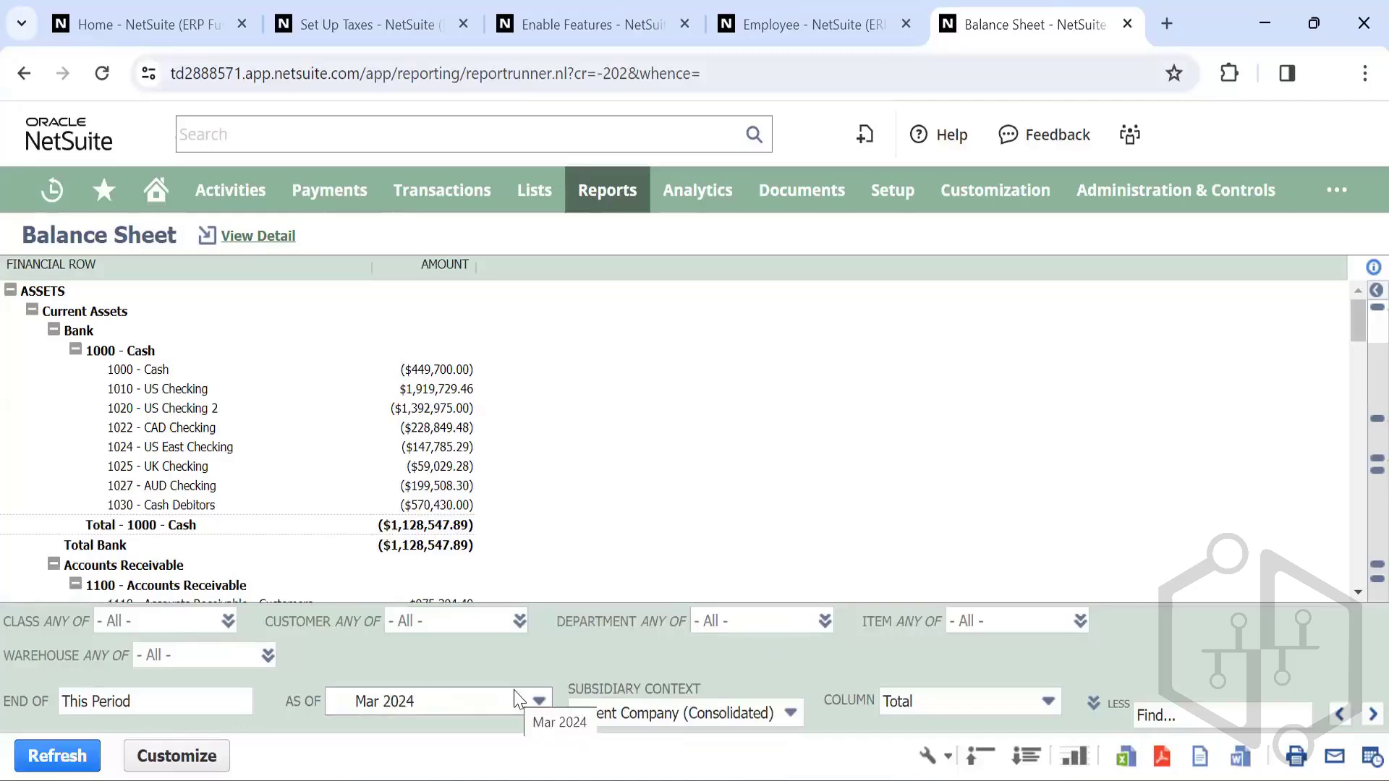
Step: Open the Balance Sheet for customization and go to the column editing stage of the report builder
scroll(337, 597, down, 2)
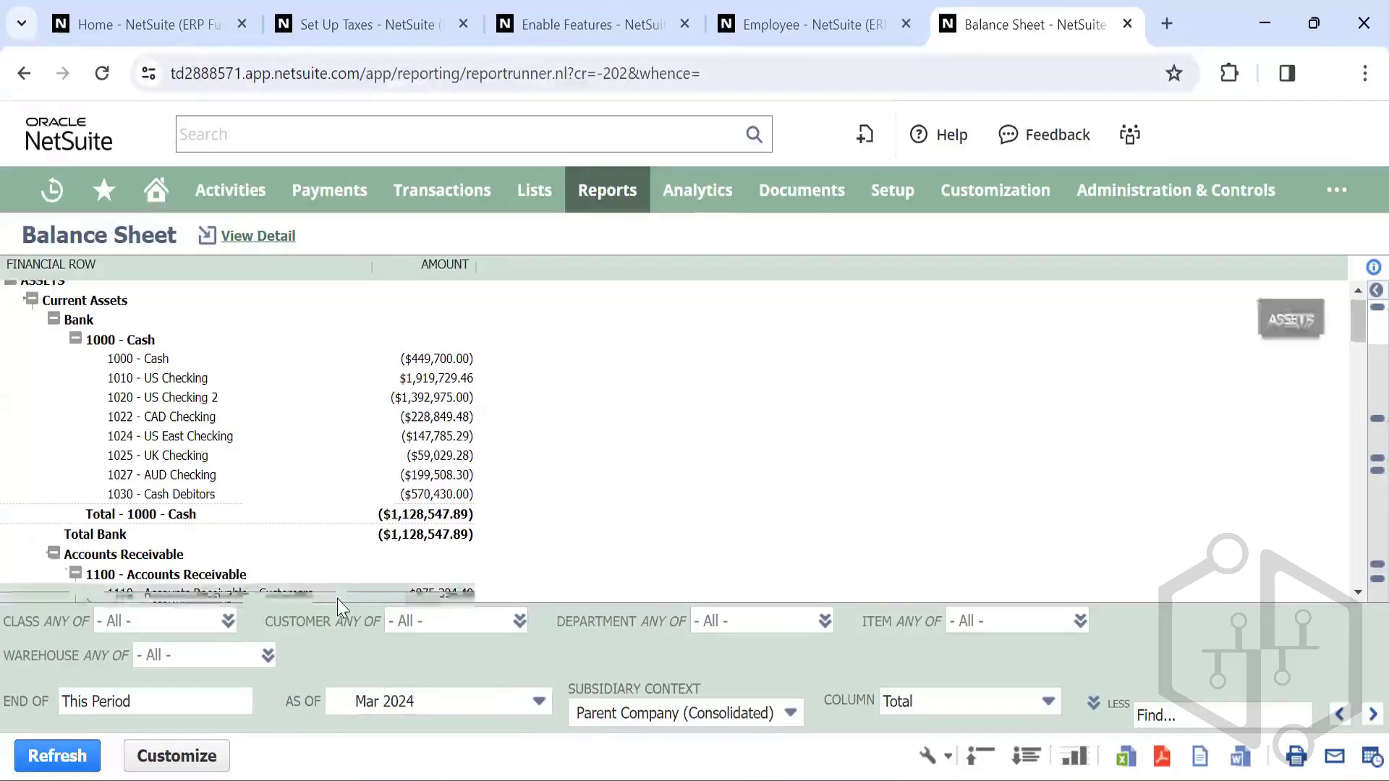
scroll(284, 535, up, 2)
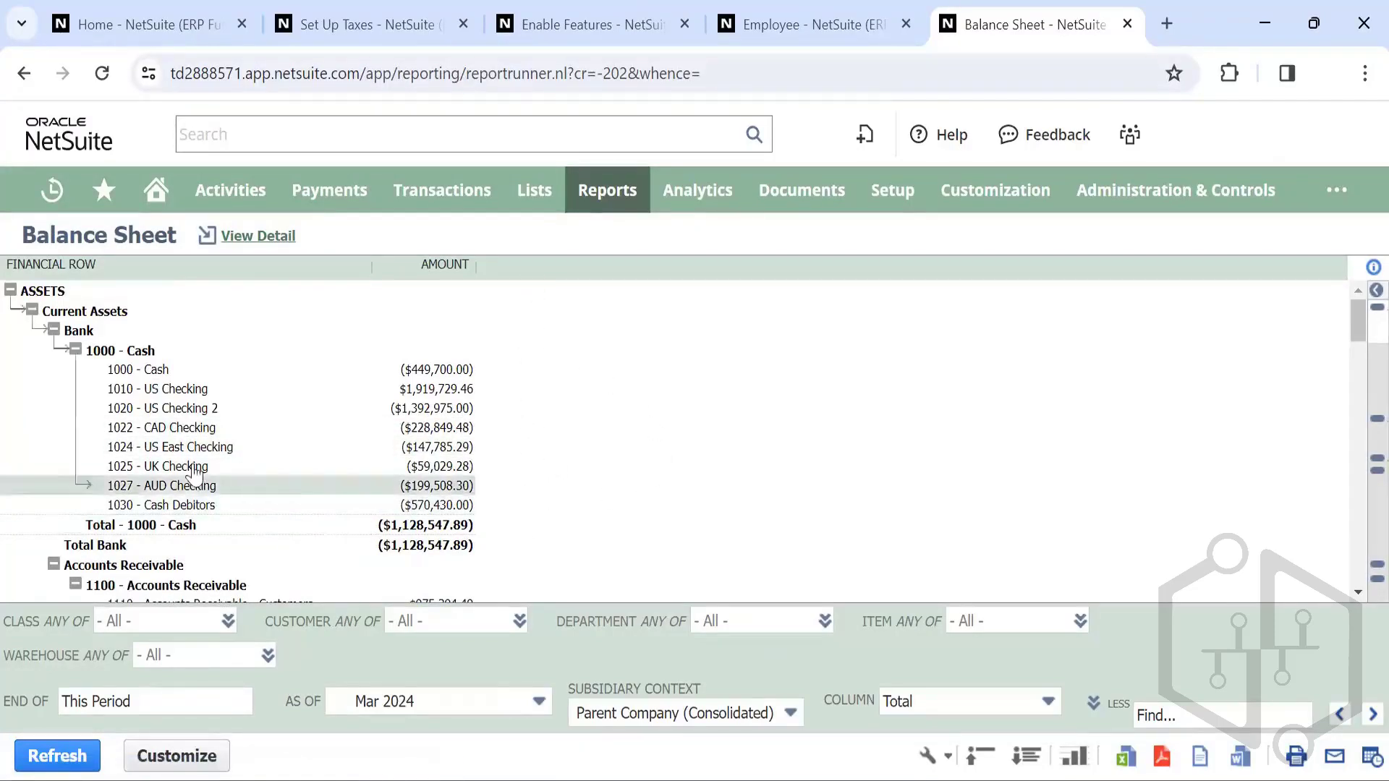
click(168, 756)
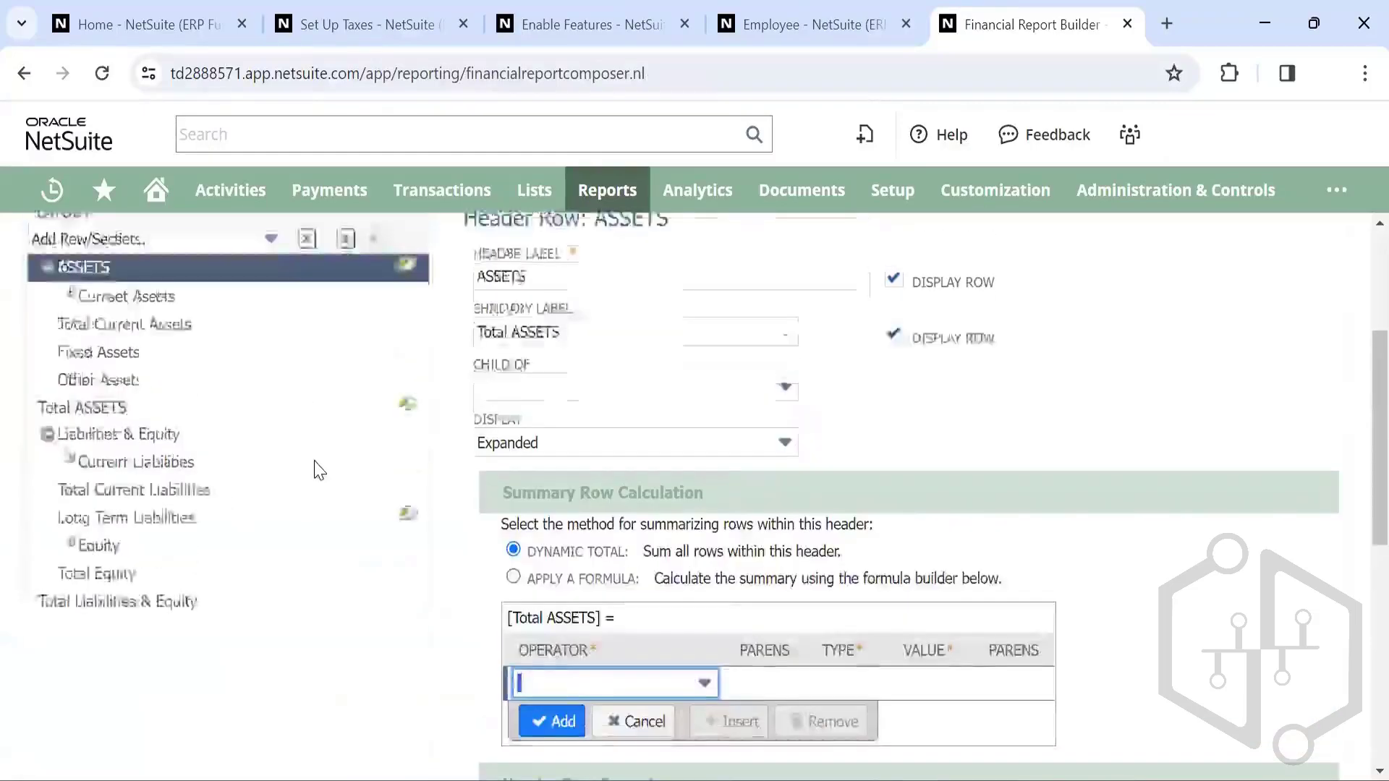
scroll(320, 470, up, 4)
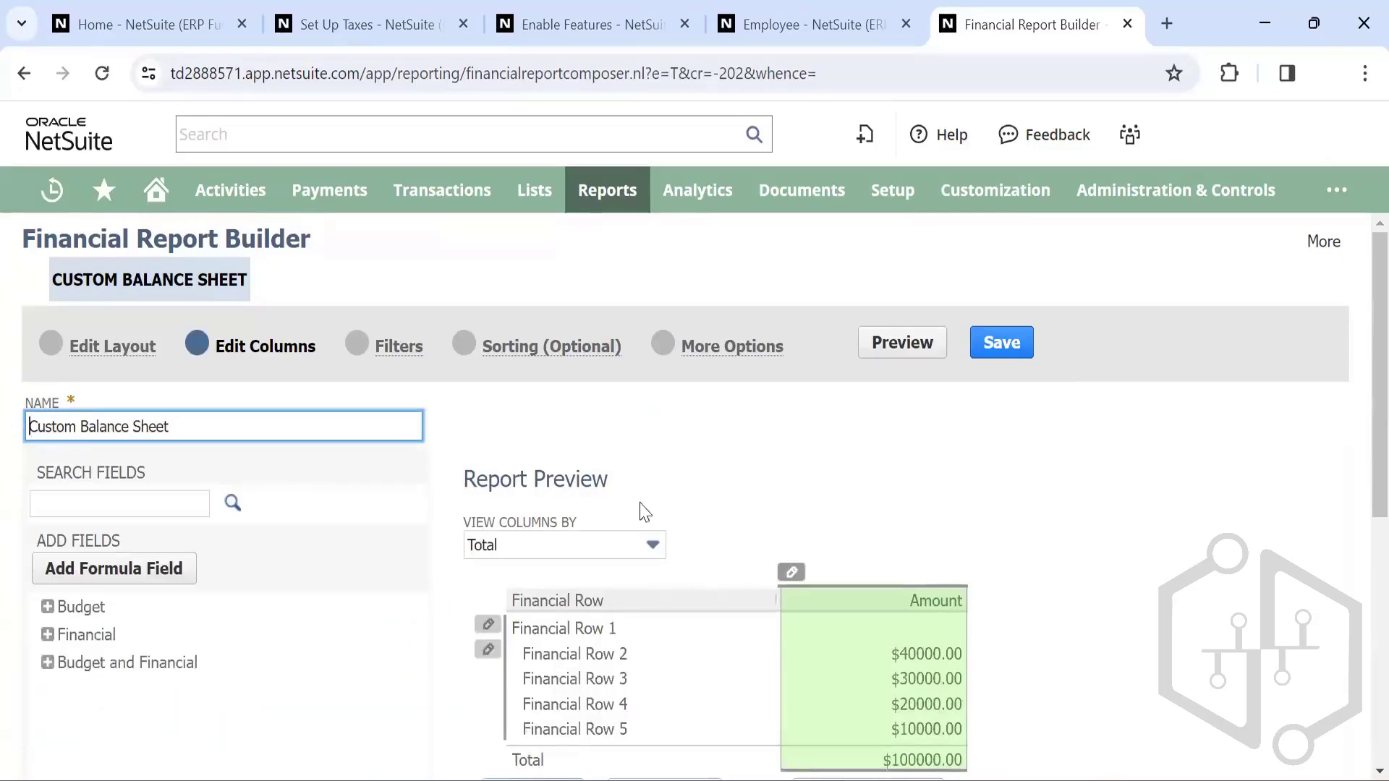
scroll(292, 549, down, 1)
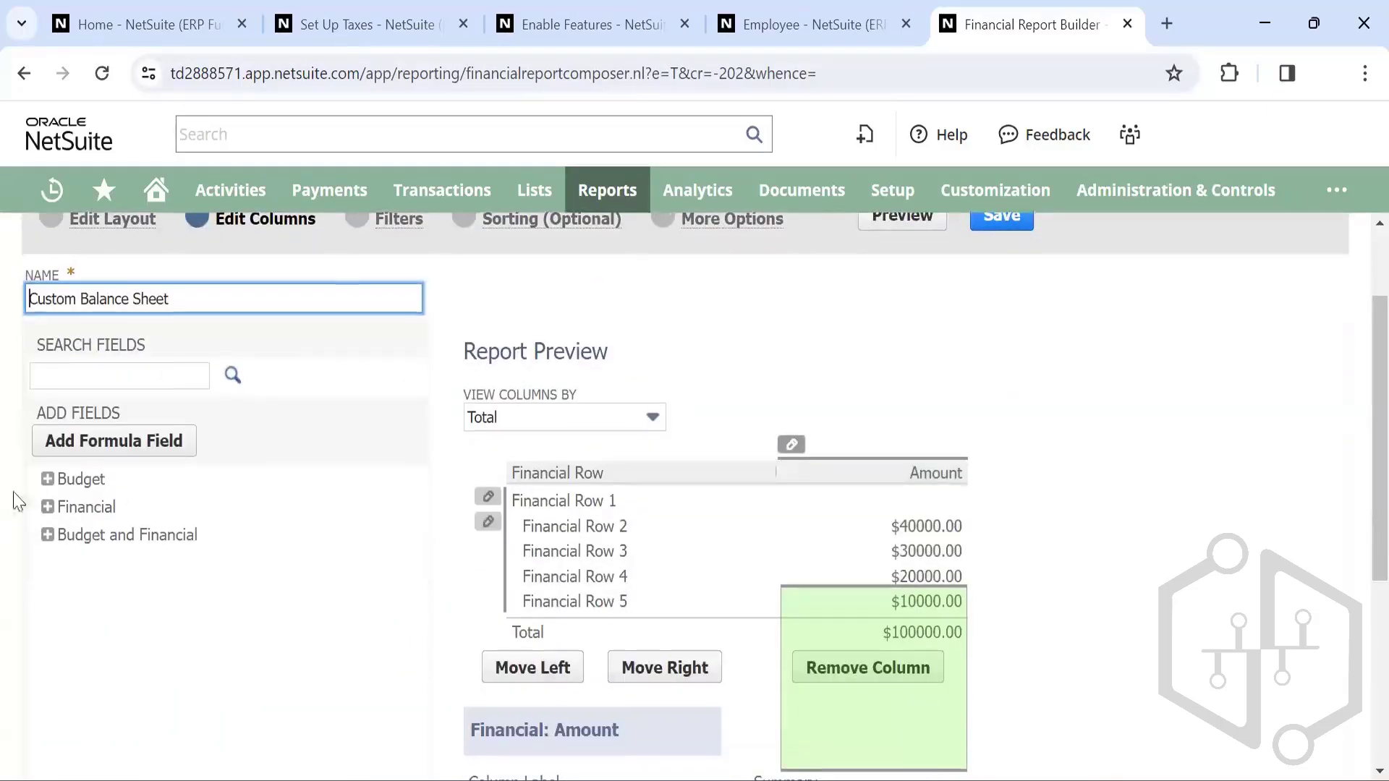
Step: Browse the Financial fields and add Fiscal Year as a column of the Custom Balance Sheet
click(47, 508)
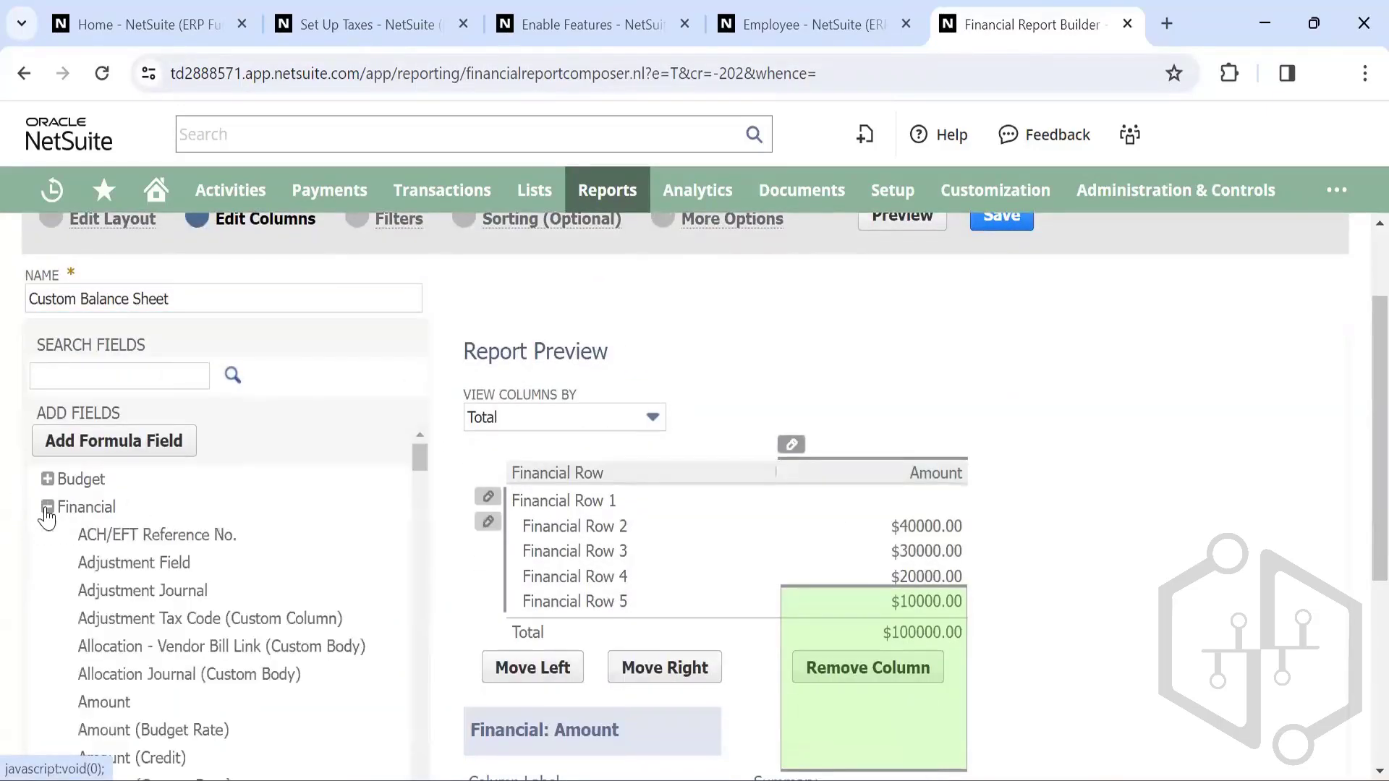
scroll(152, 608, down, 4)
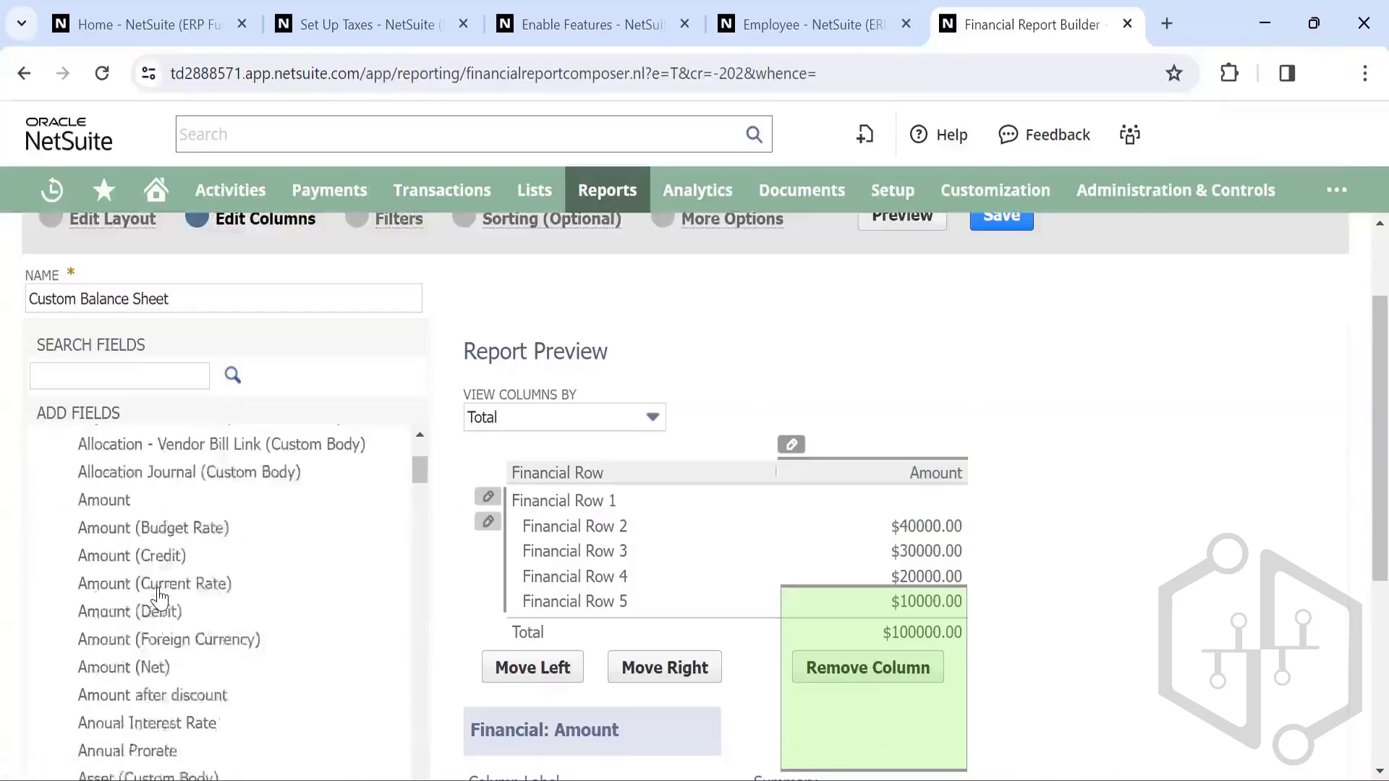
scroll(159, 596, down, 4)
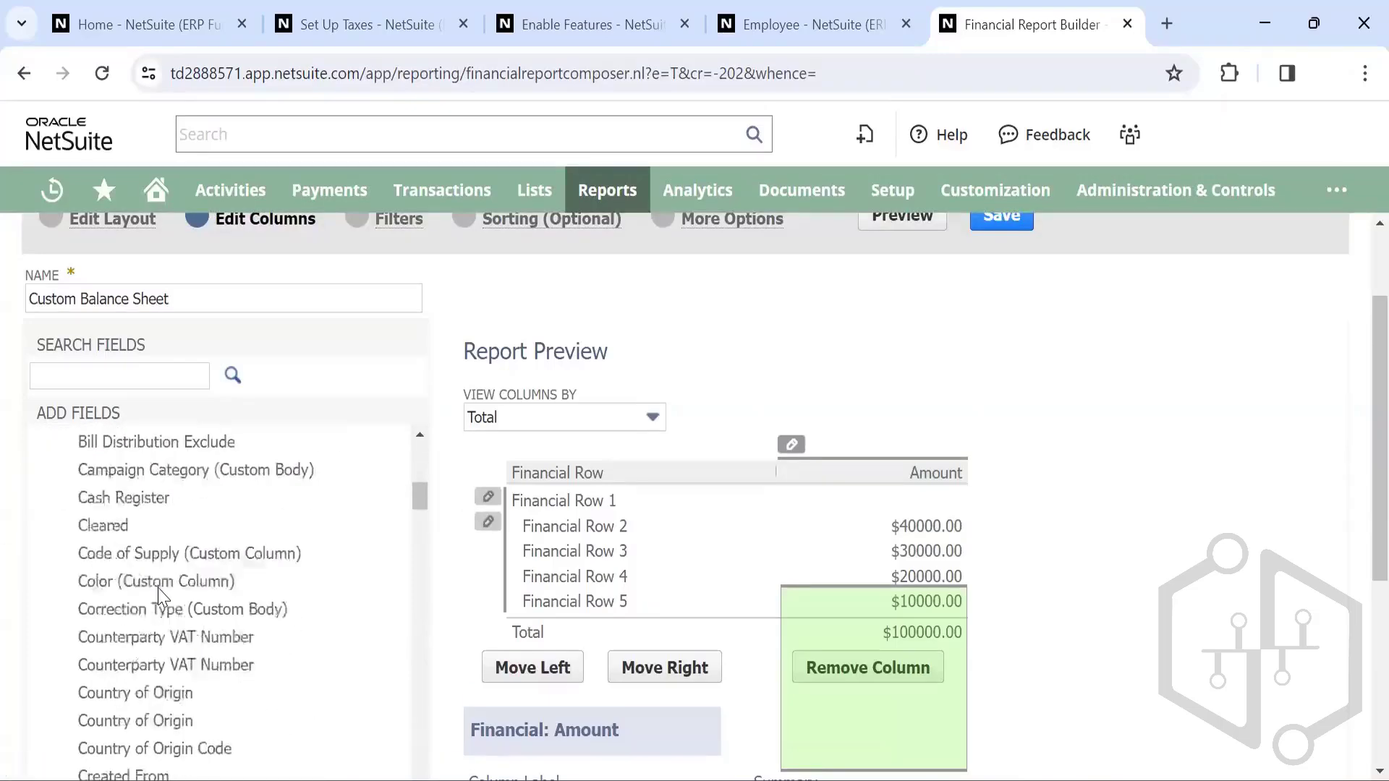
scroll(159, 596, up, 8)
scroll(107, 597, down, 15)
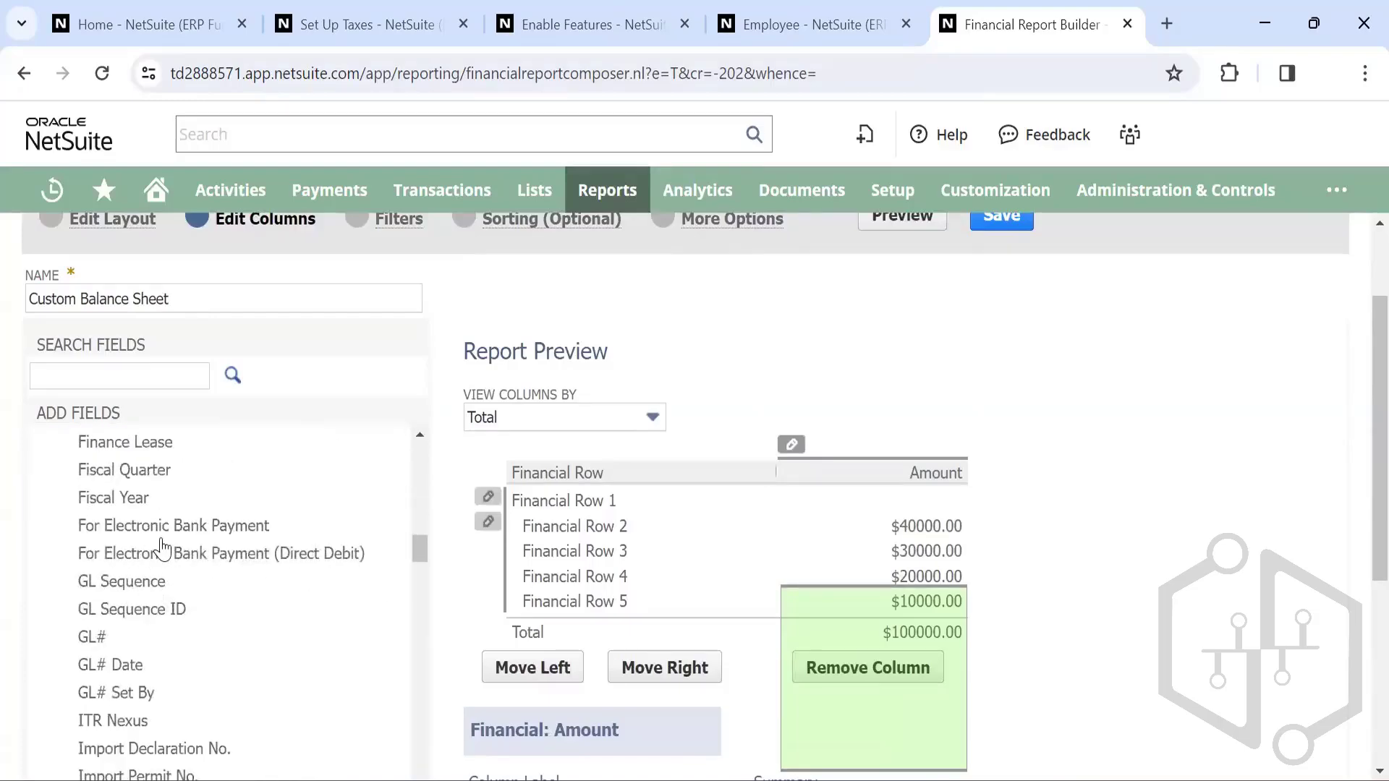
click(123, 504)
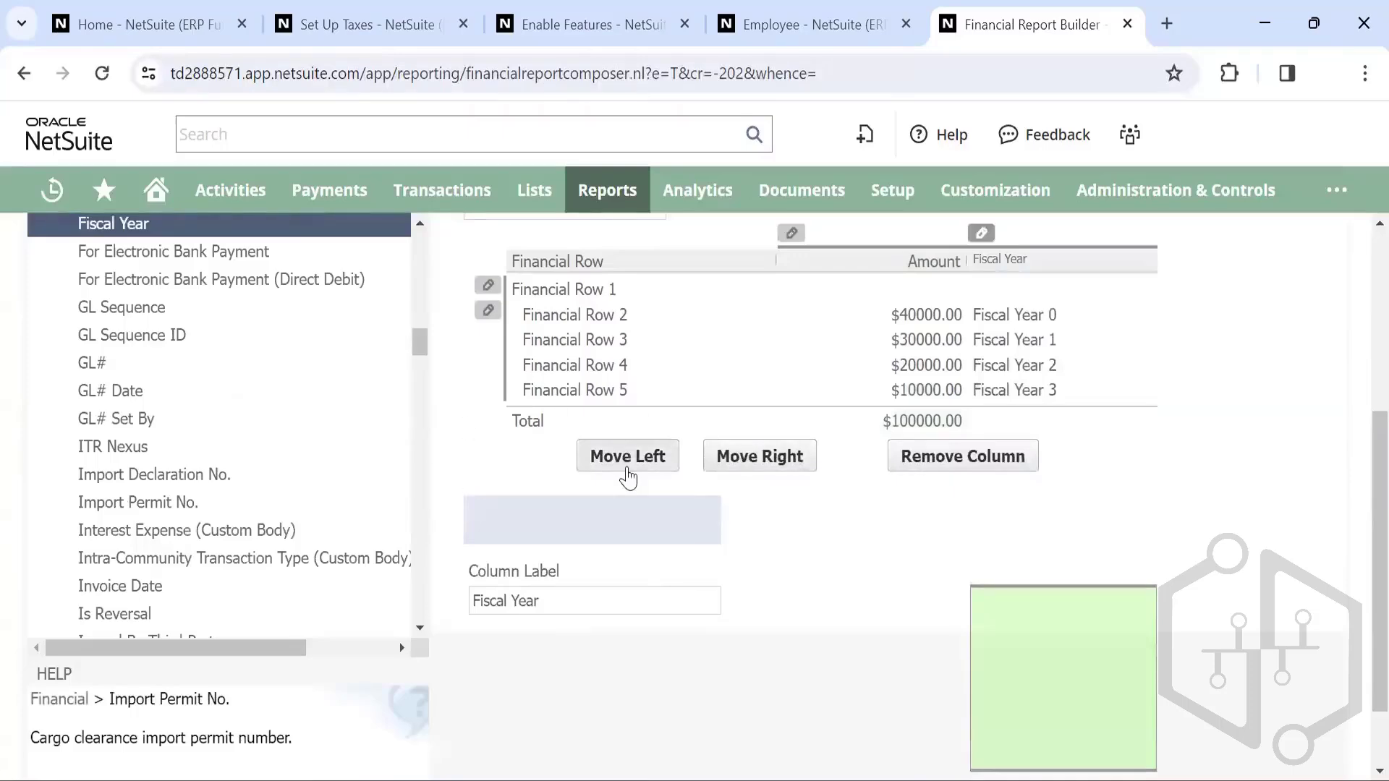
Step: Preview the Custom Balance Sheet with the Fiscal Year column and look over its asset rows
scroll(631, 470, down, 1)
scroll(697, 463, up, 5)
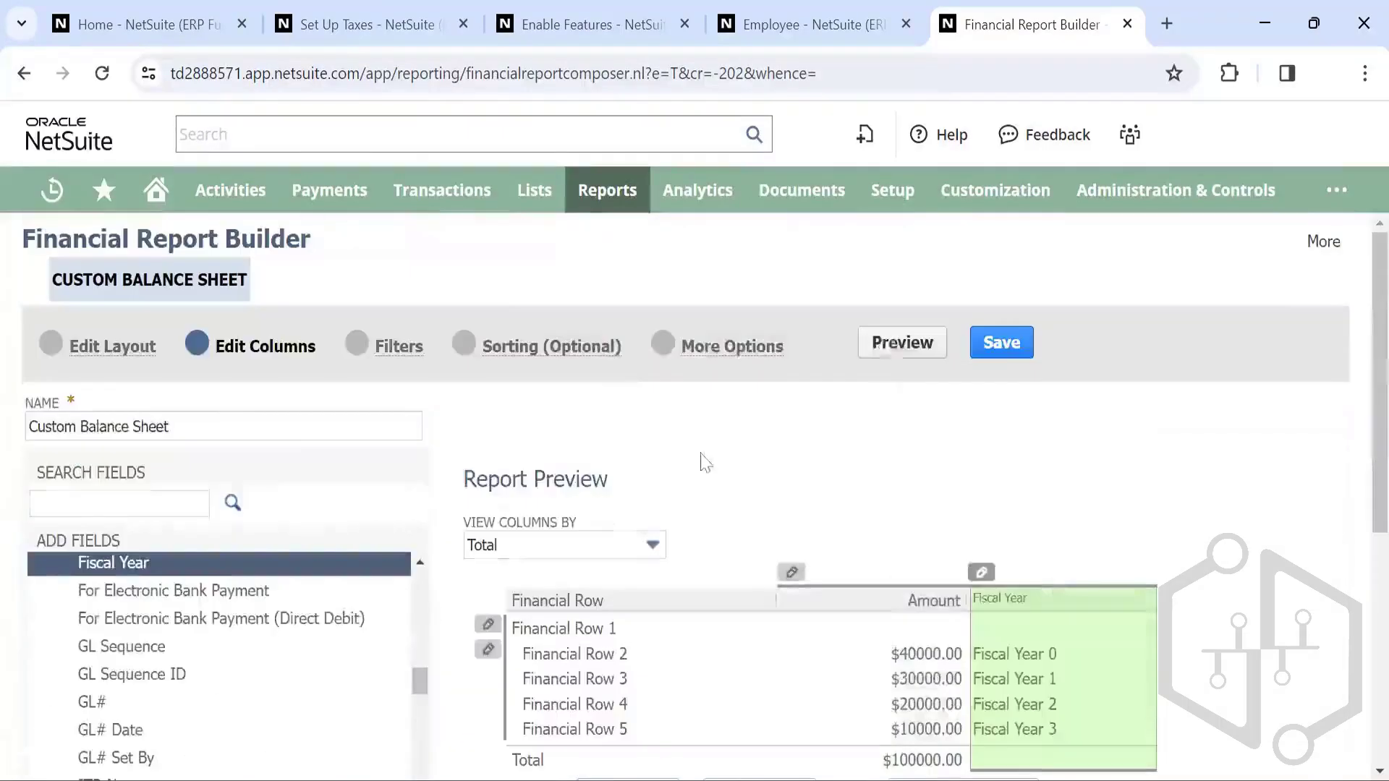
click(900, 341)
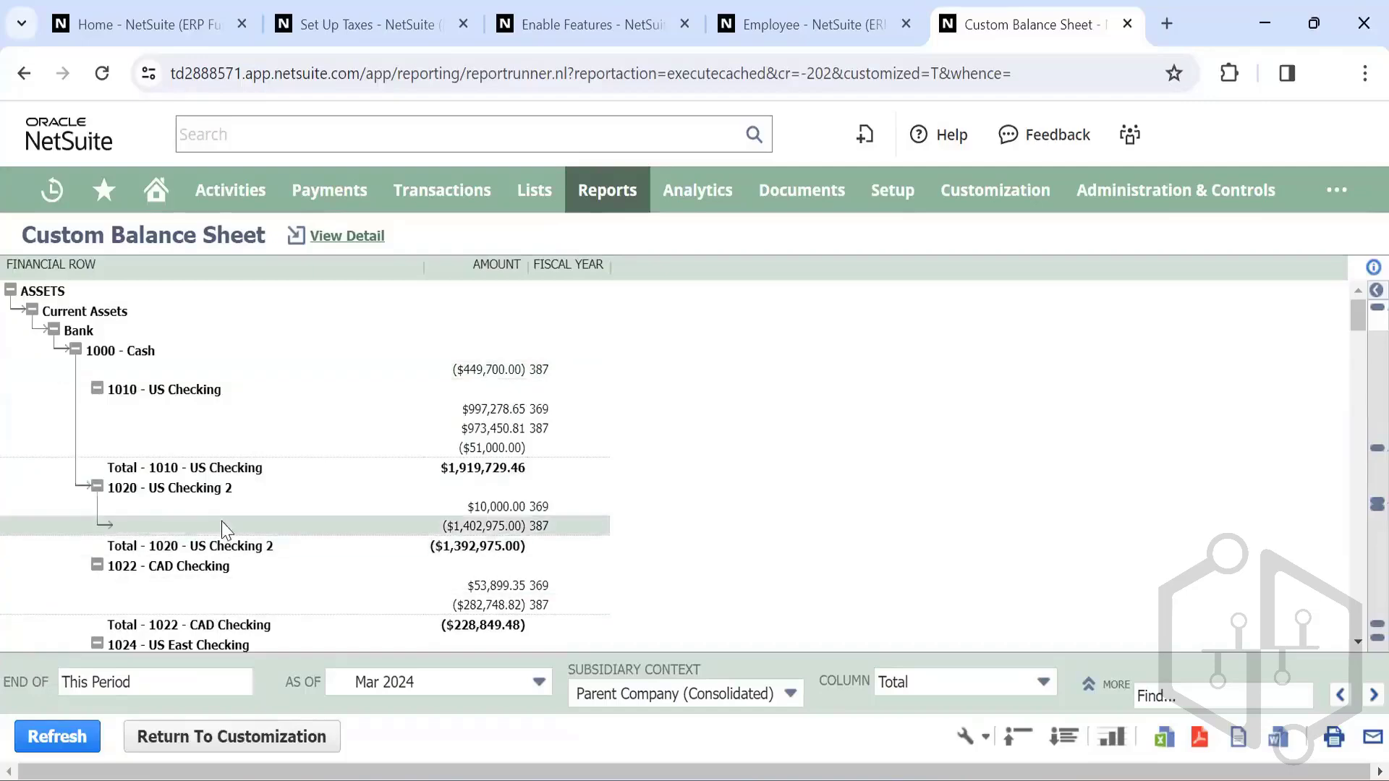
scroll(223, 539, down, 3)
scroll(225, 531, up, 3)
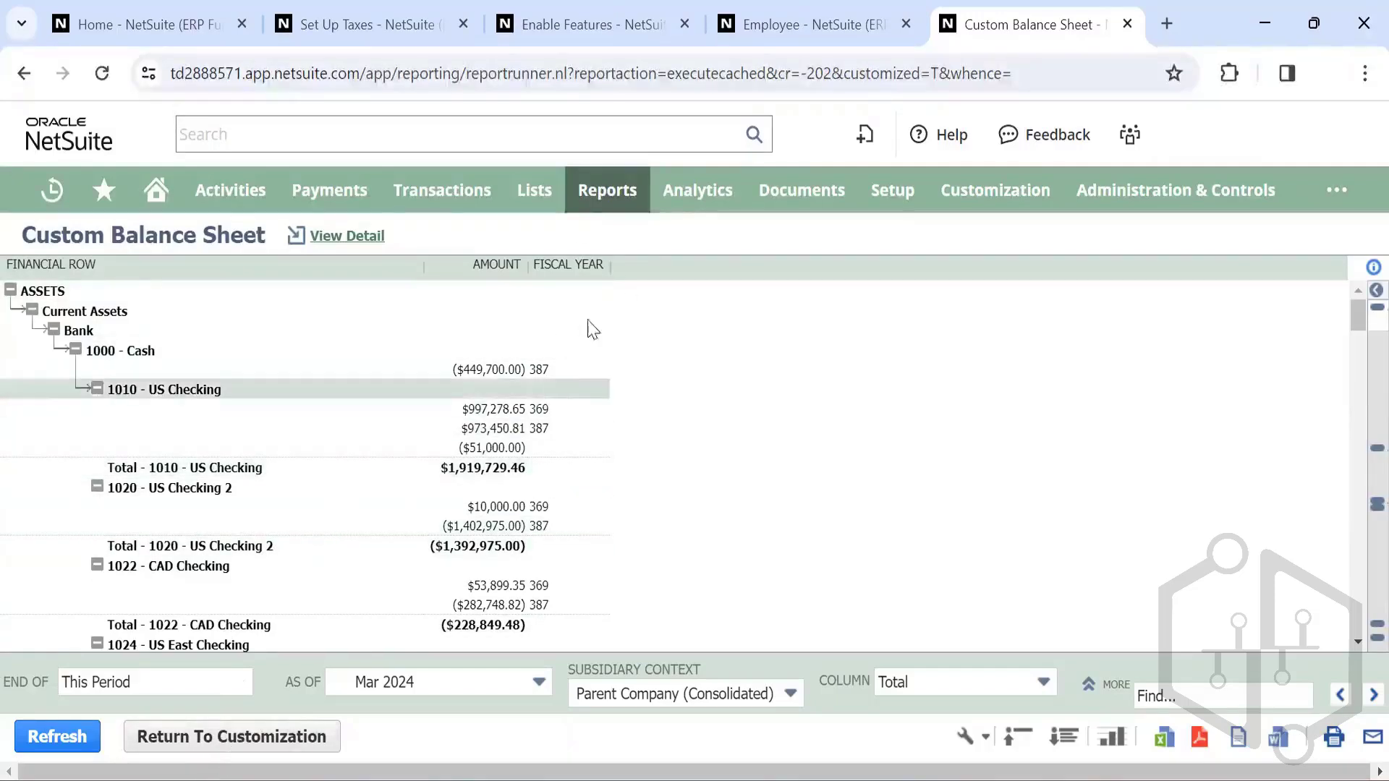
mouse_move(607, 198)
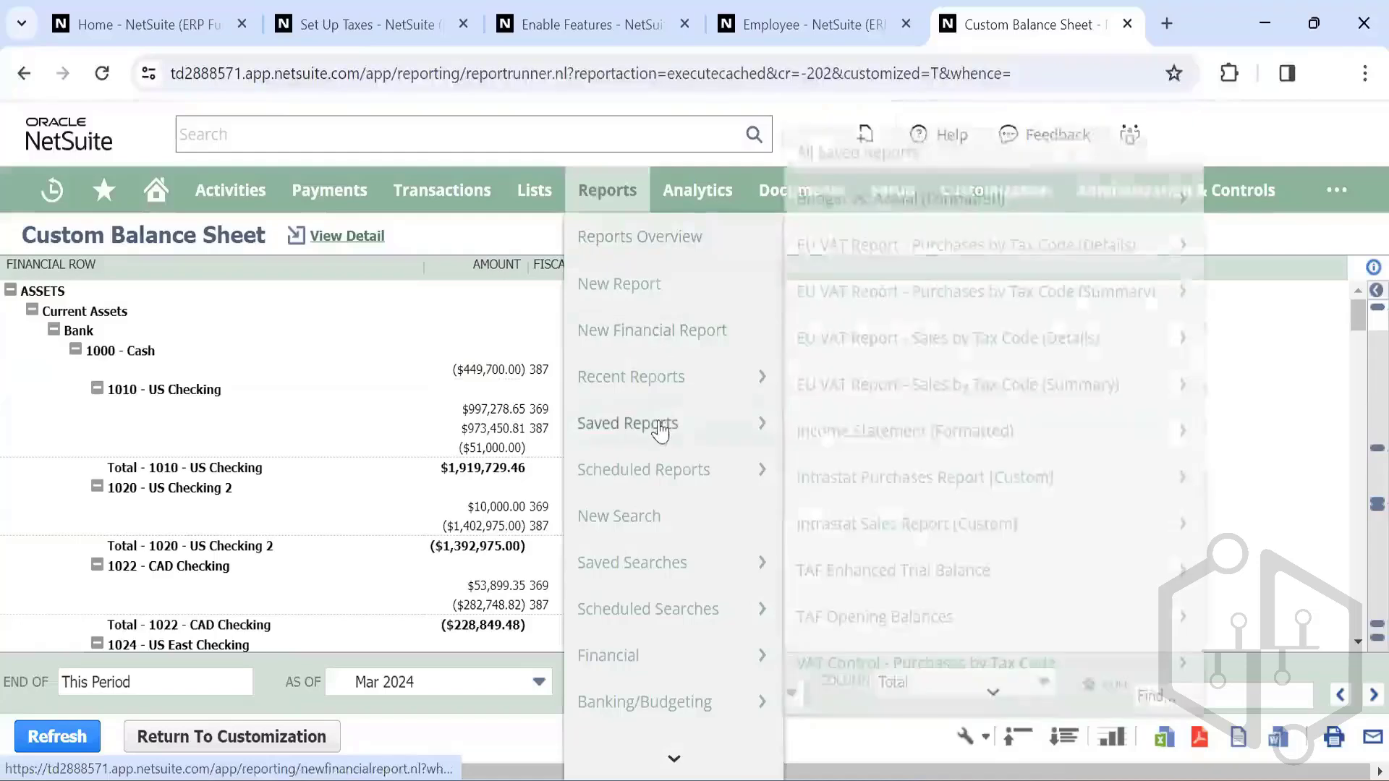
scroll(660, 430, down, 3)
scroll(660, 430, up, 3)
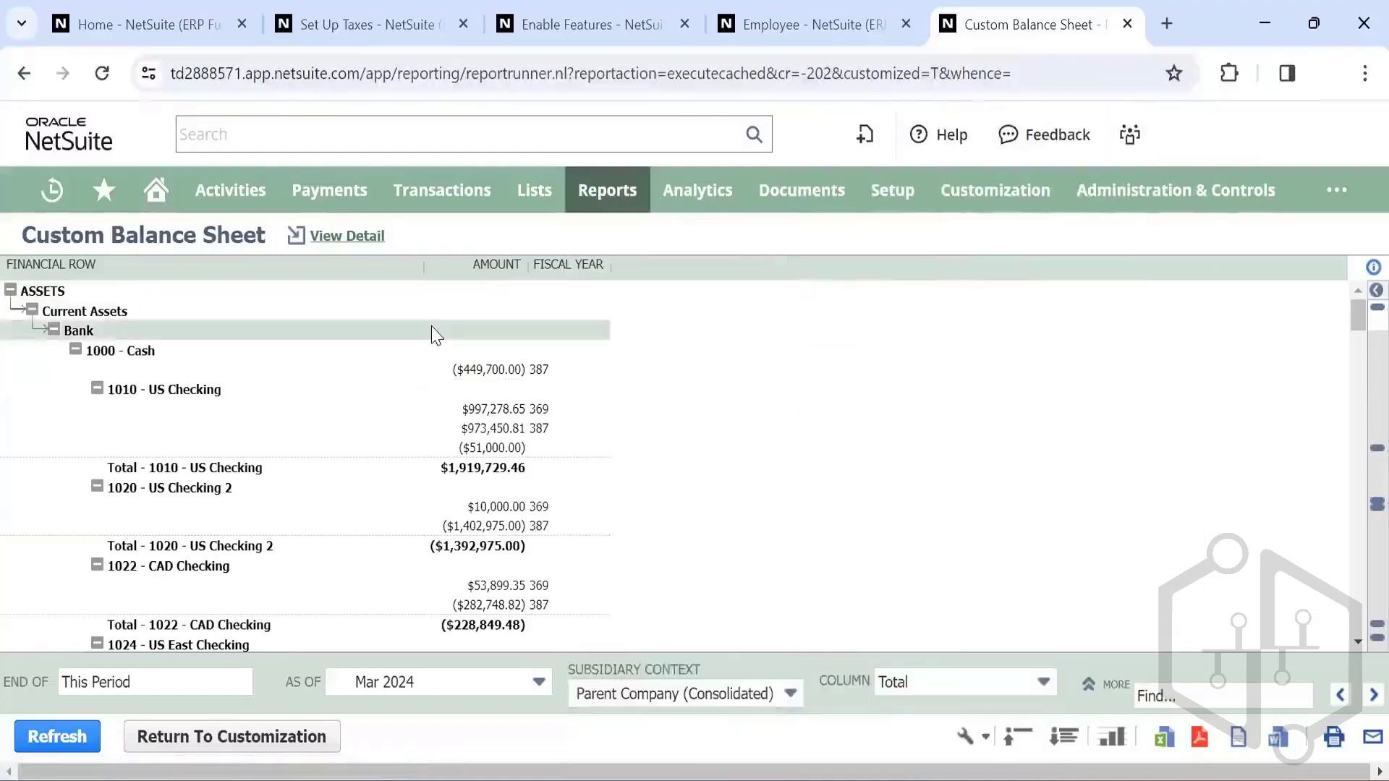
Step: Look through the transaction categories, including Bank, Purchases, Billing, Customers, Employees and Sales, and the options each one offers
mouse_move(440, 201)
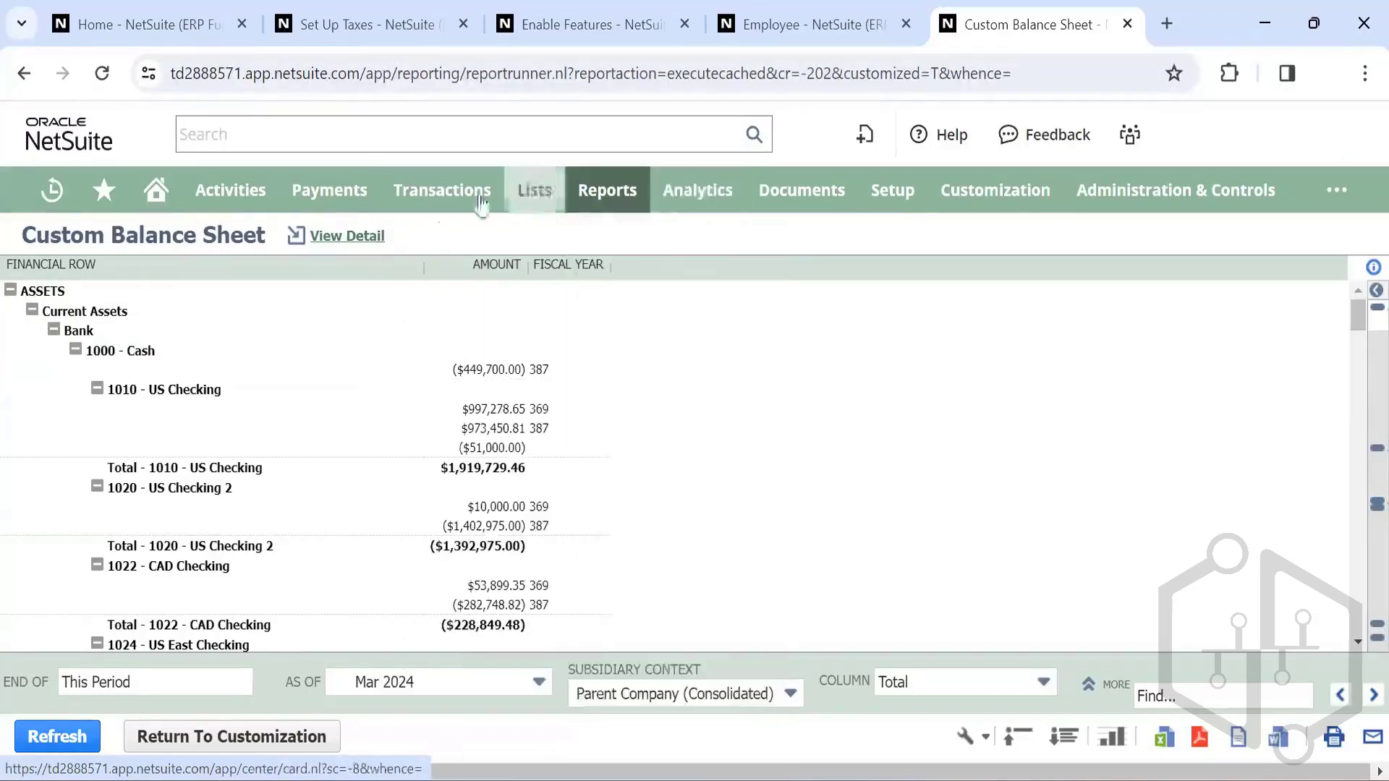
mouse_move(426, 284)
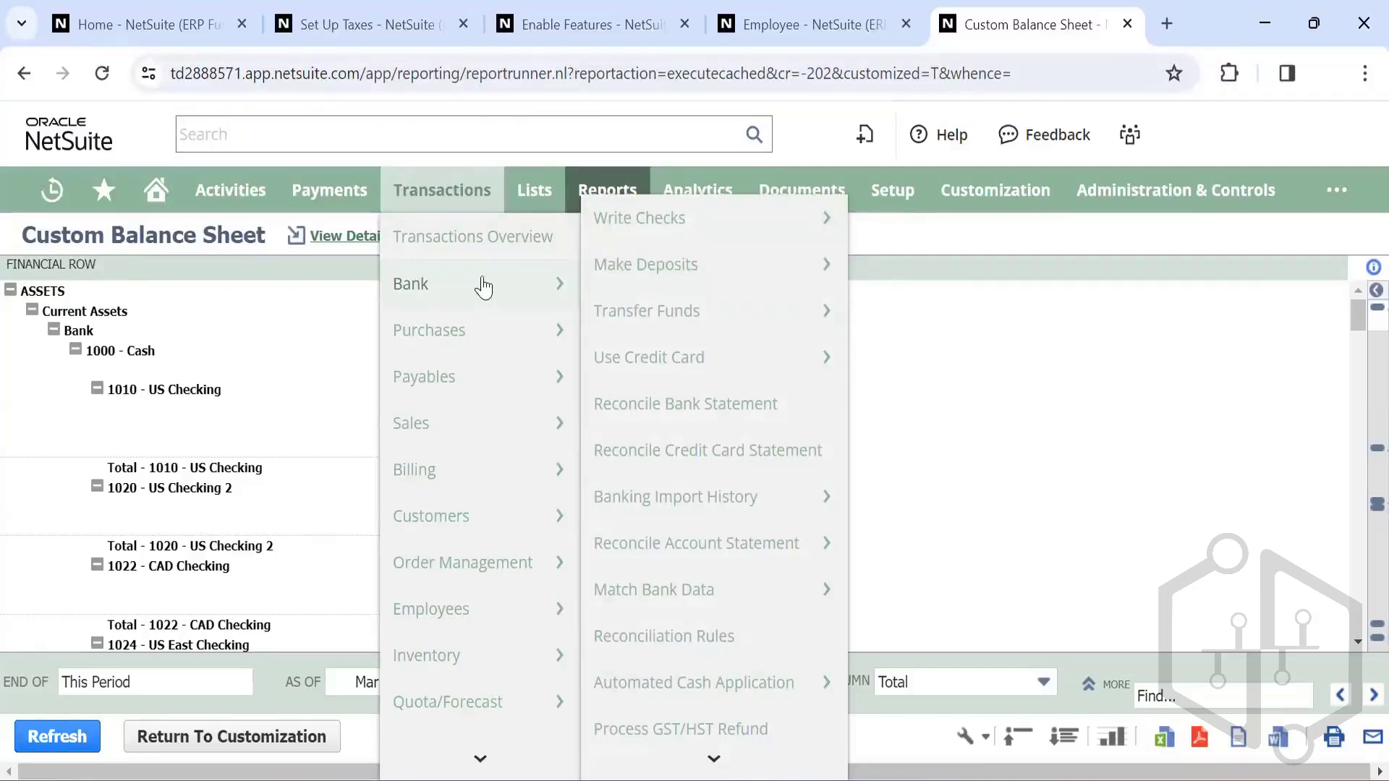
mouse_move(676, 268)
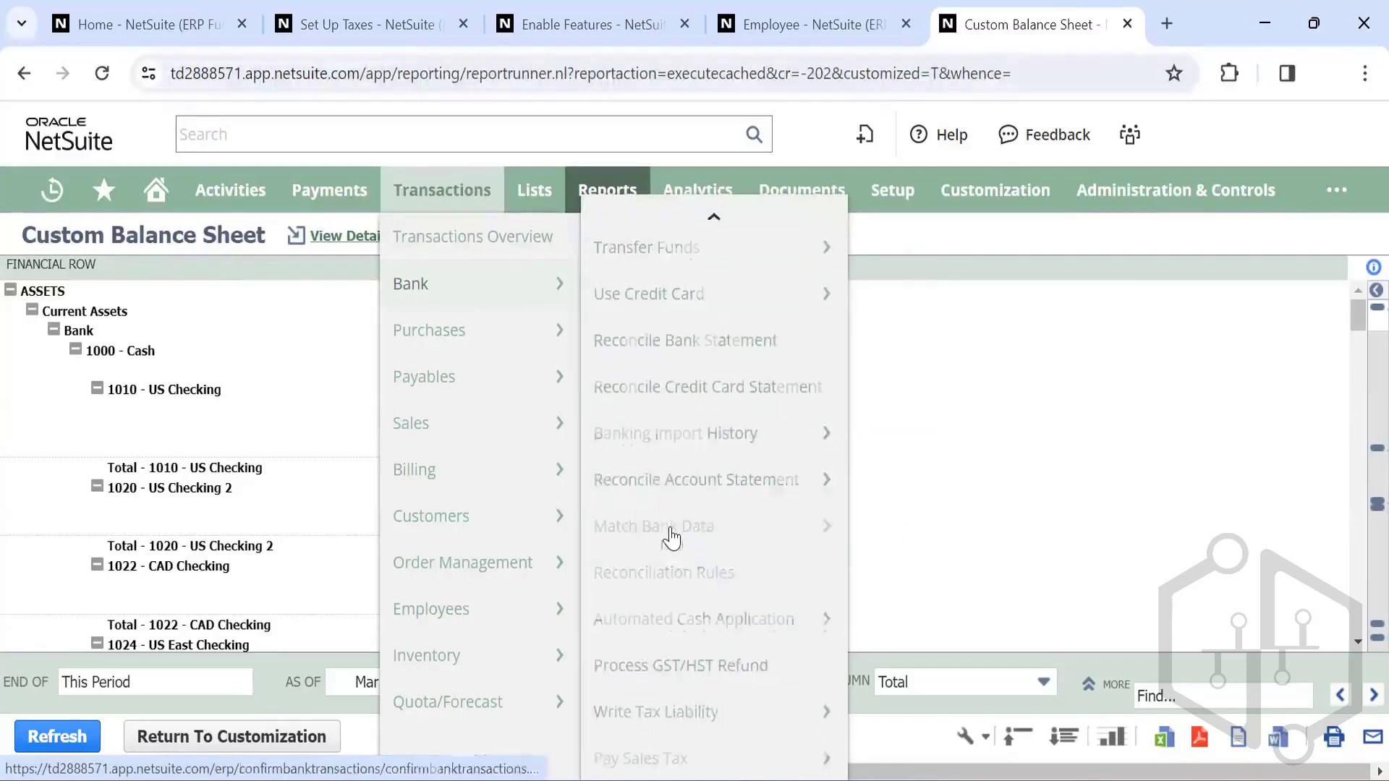
mouse_move(552, 341)
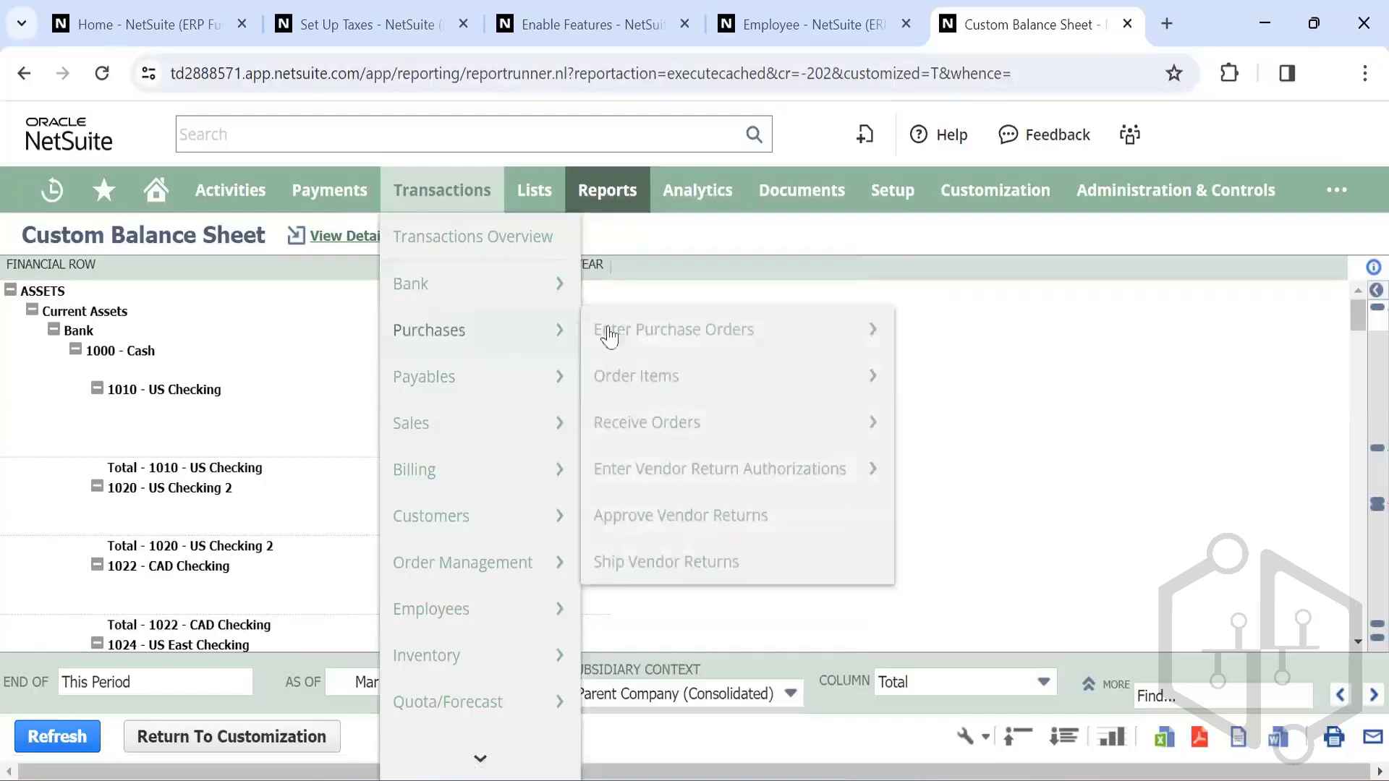
mouse_move(606, 334)
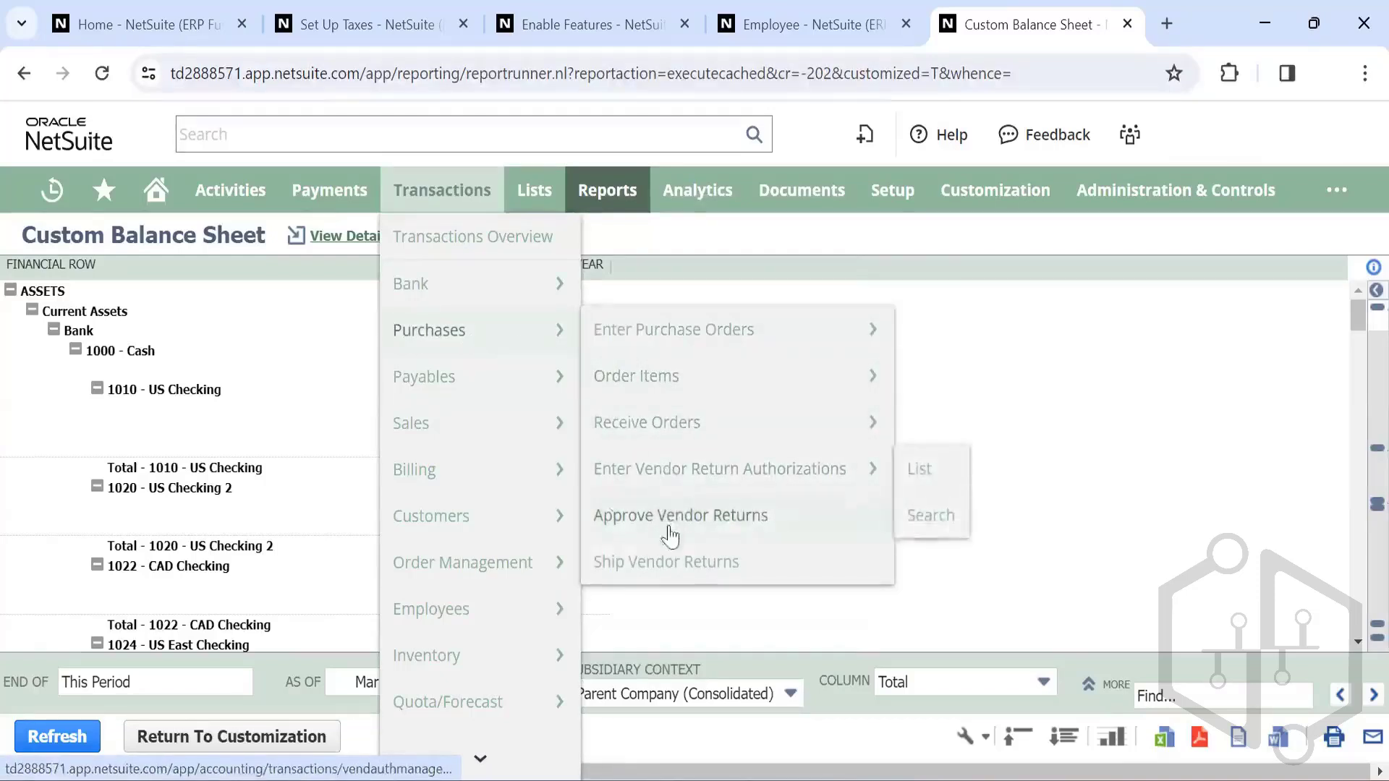
mouse_move(480, 379)
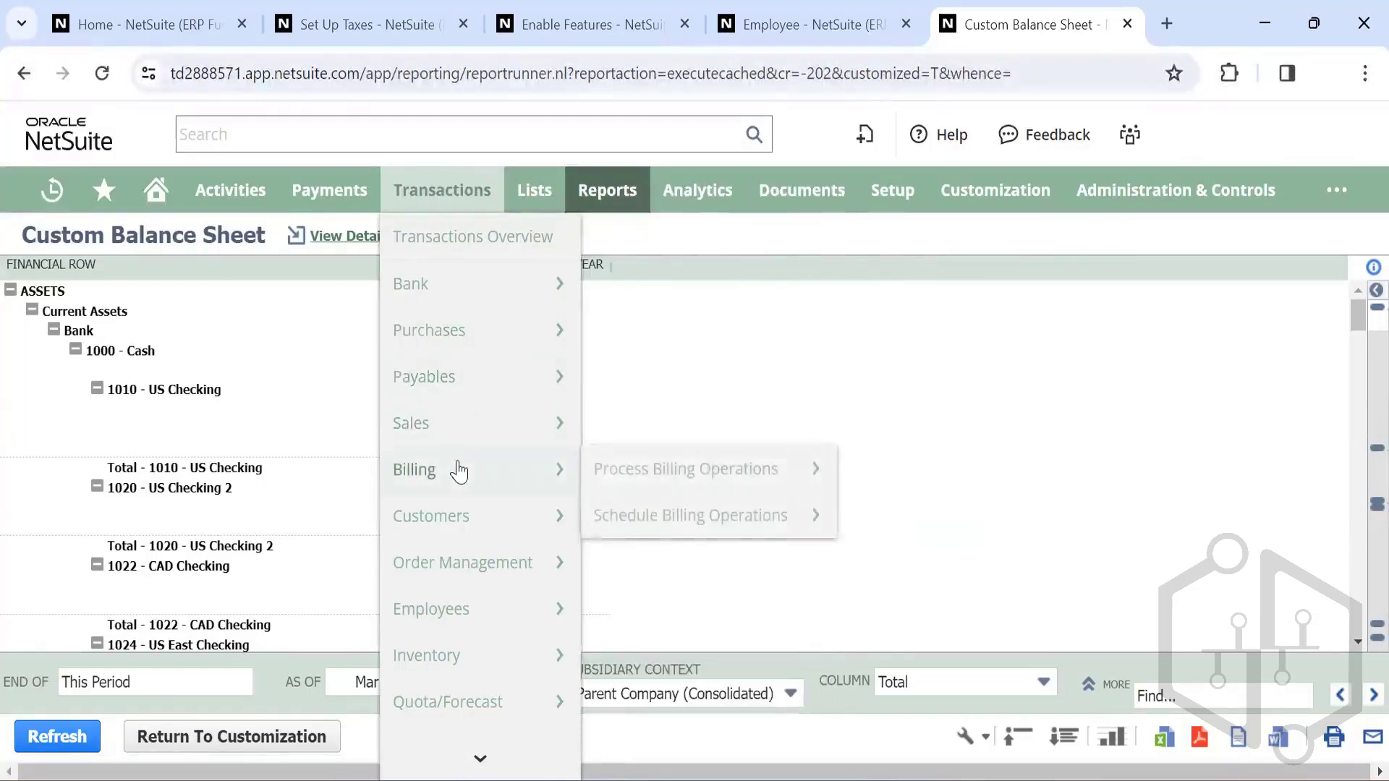
mouse_move(457, 506)
scroll(457, 506, down, 1)
scroll(457, 506, up, 1)
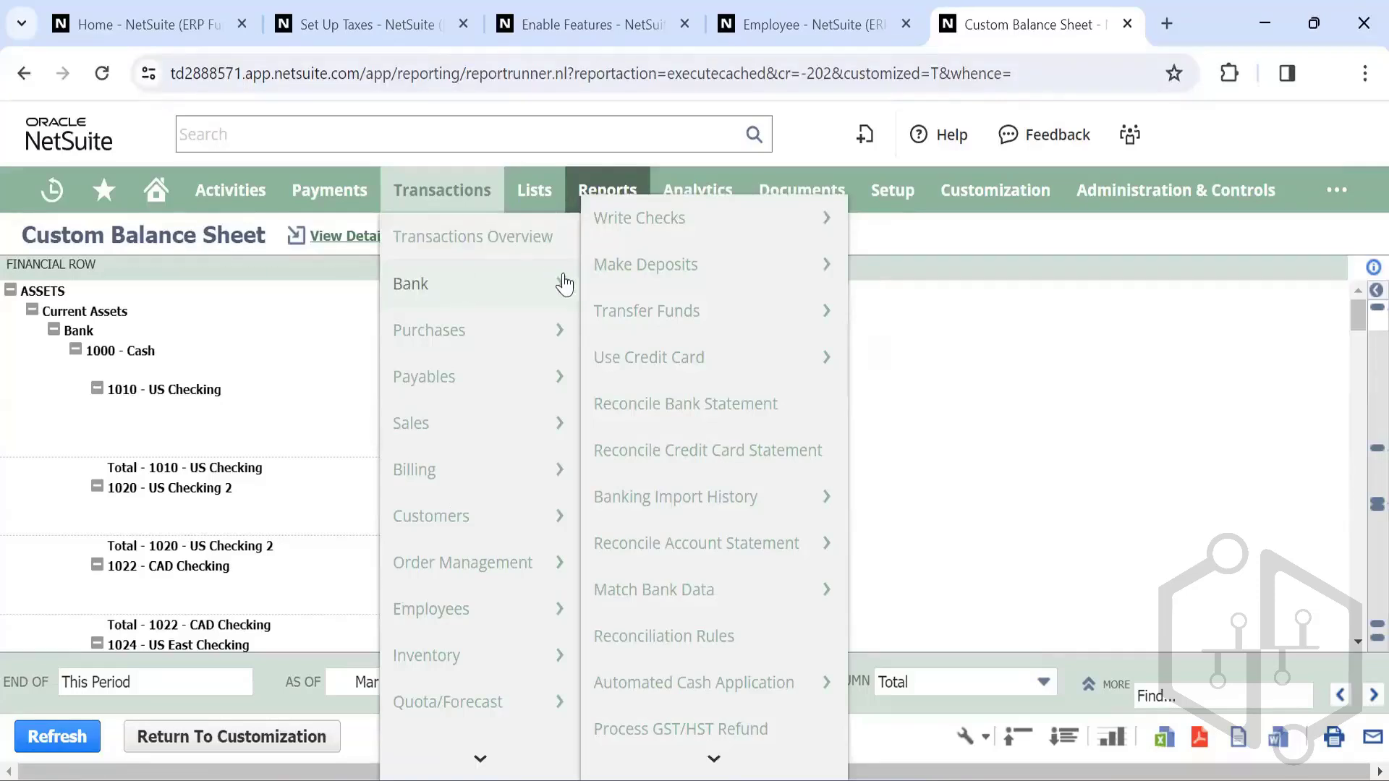
mouse_move(478, 344)
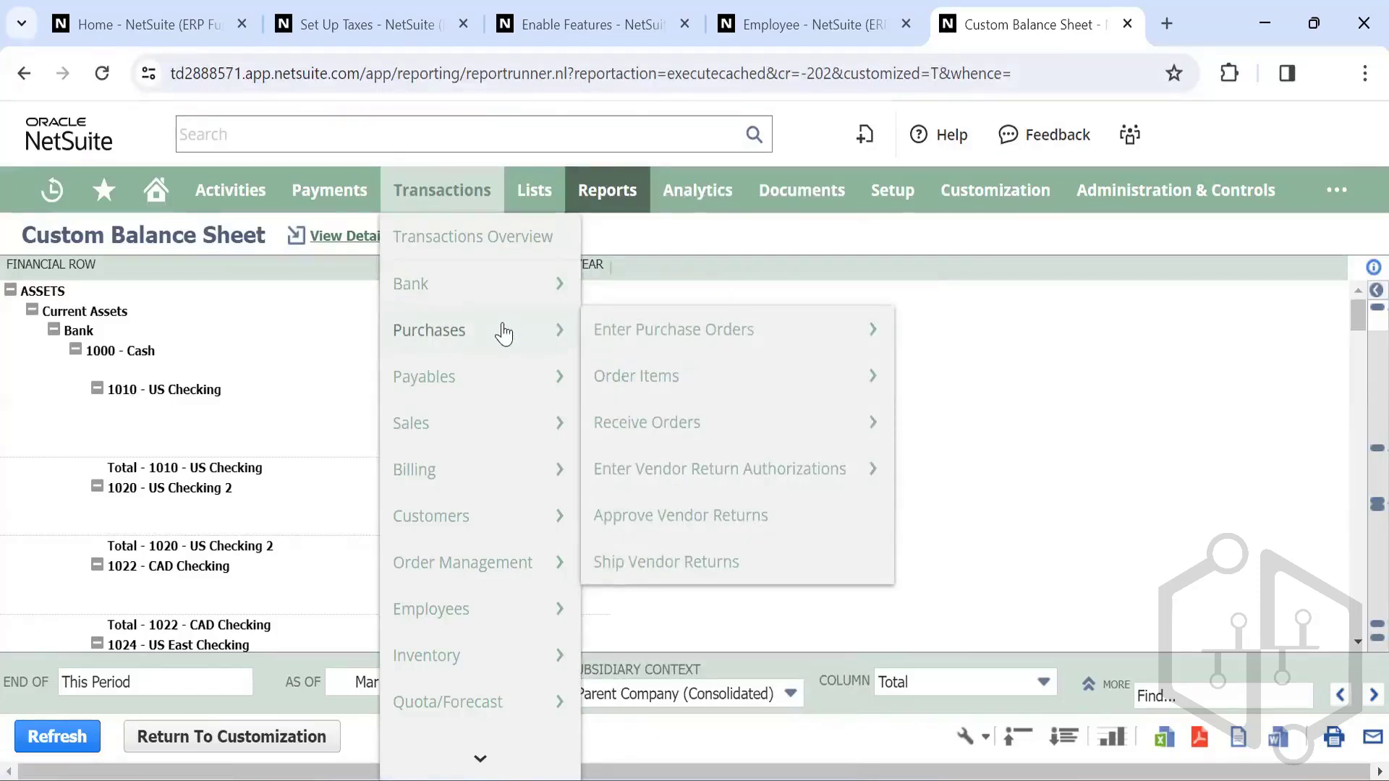
mouse_move(648, 338)
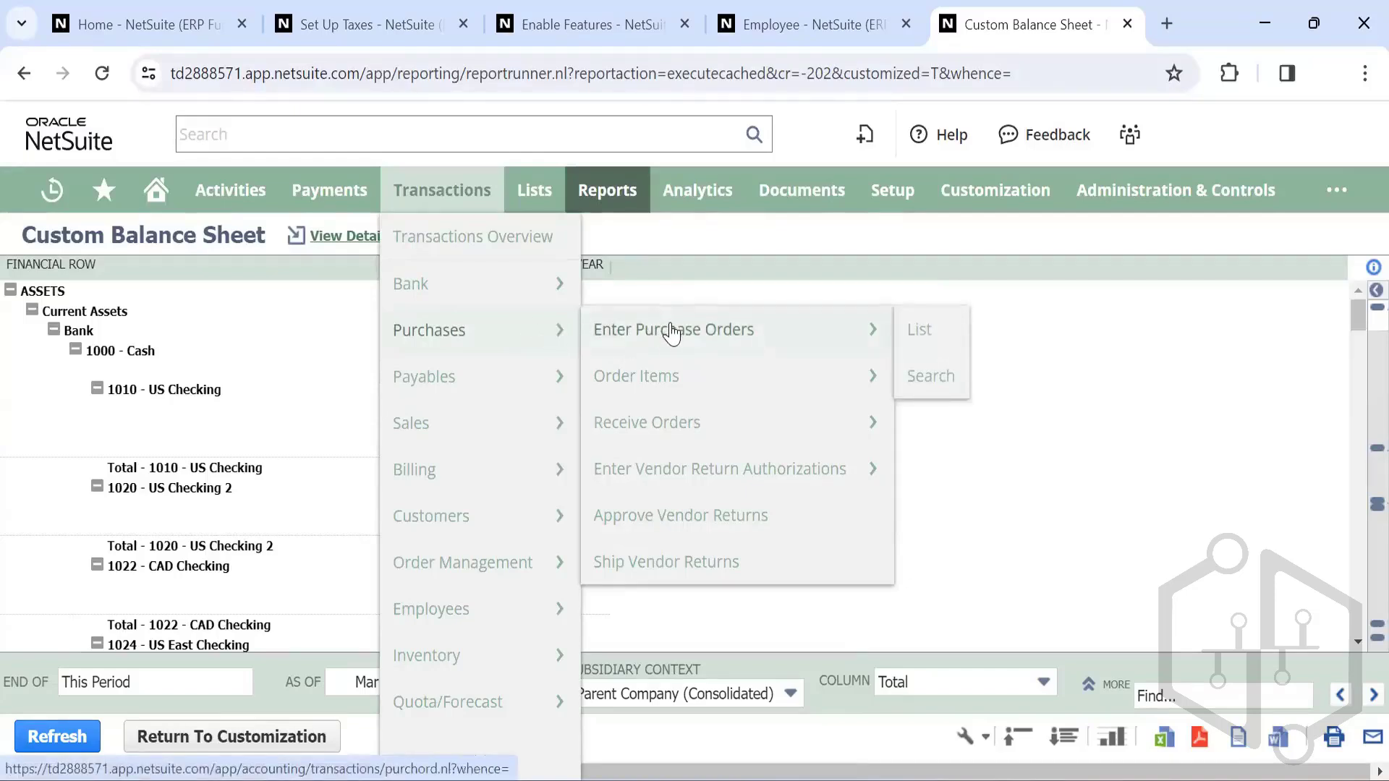
mouse_move(660, 419)
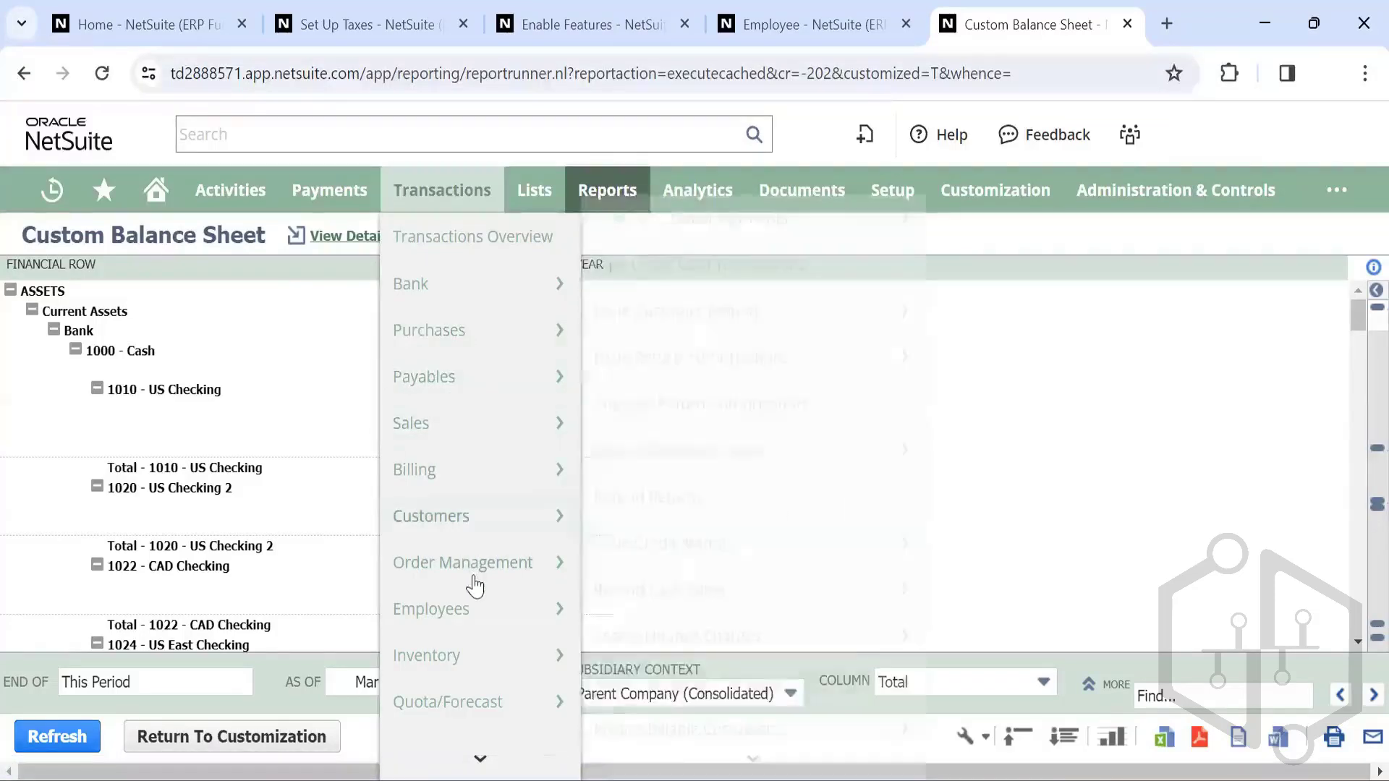
mouse_move(454, 609)
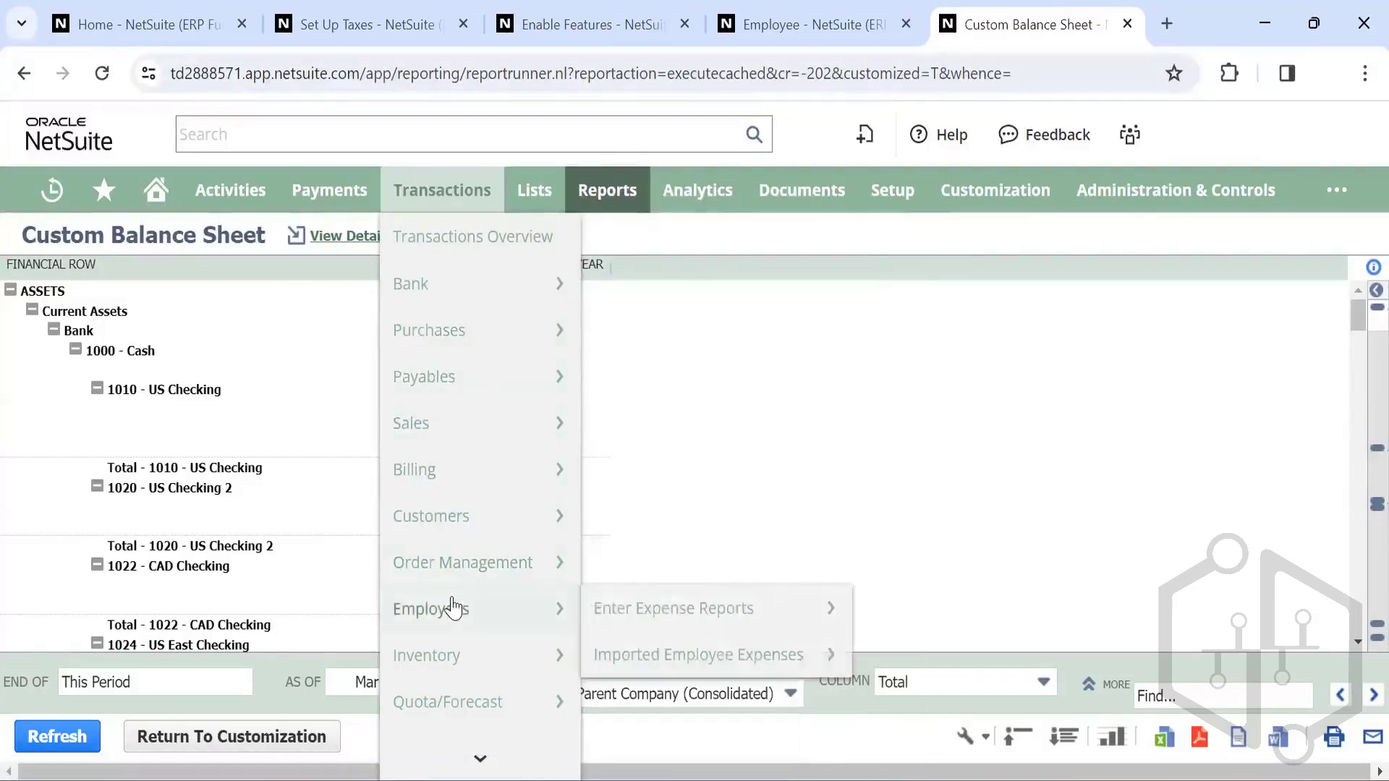
mouse_move(444, 432)
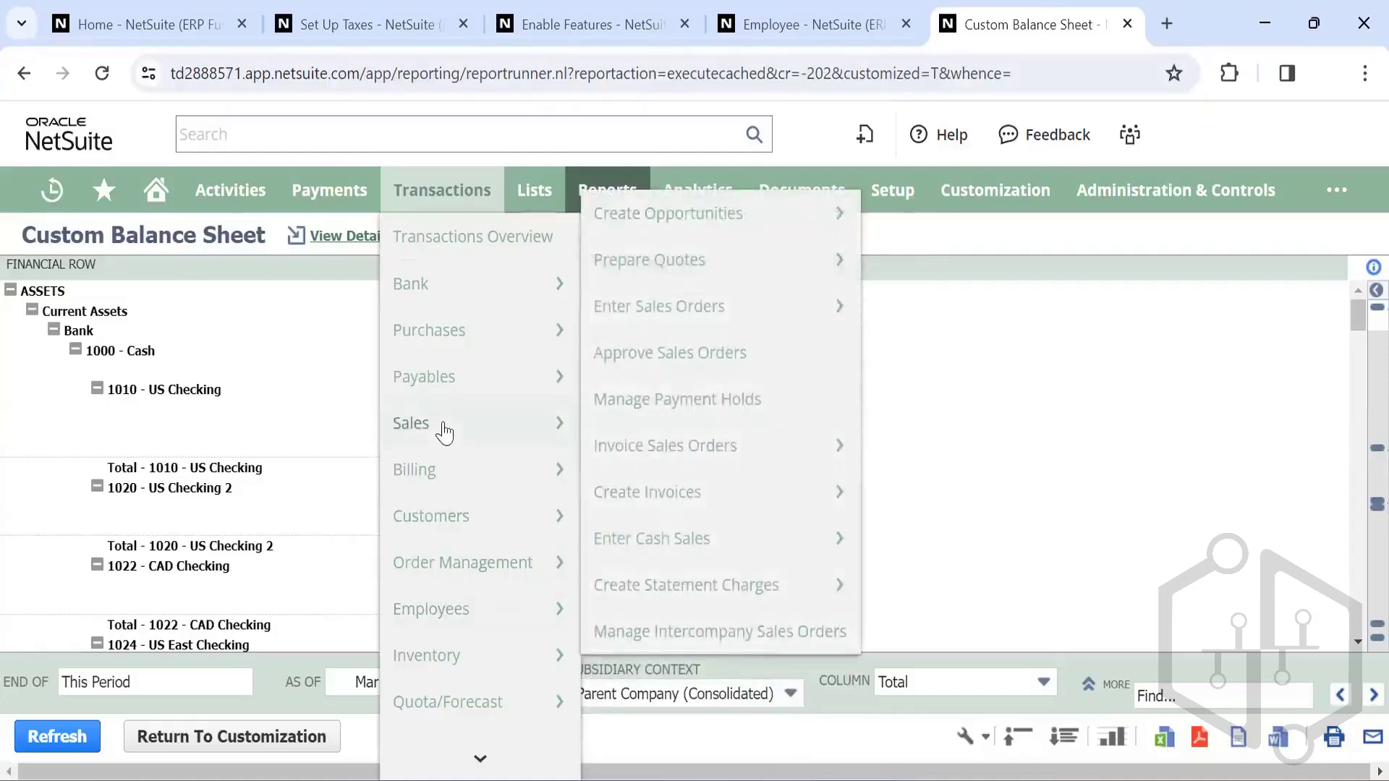